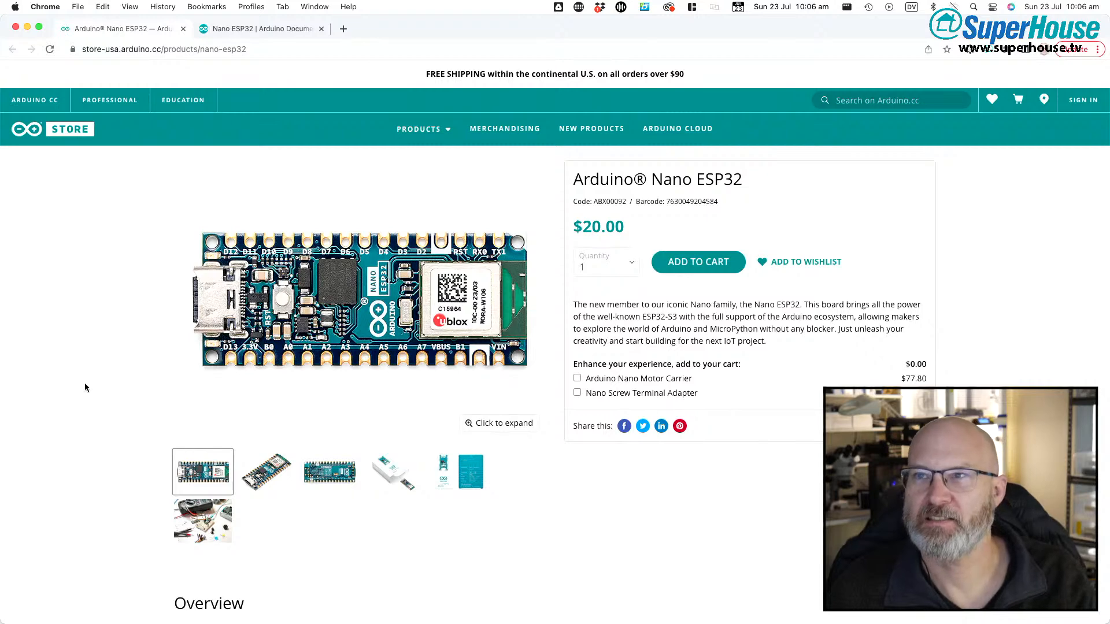
- Examine the Arduino Nano ESP32 store page, enlarging the top-view and angled board photos before returning to the product listing
{"action": "scroll", "coordinate": [85, 385], "scroll_direction": "up", "scroll_amount": 4}
{"action": "scroll", "coordinate": [85, 387], "scroll_direction": "up", "scroll_amount": 1}
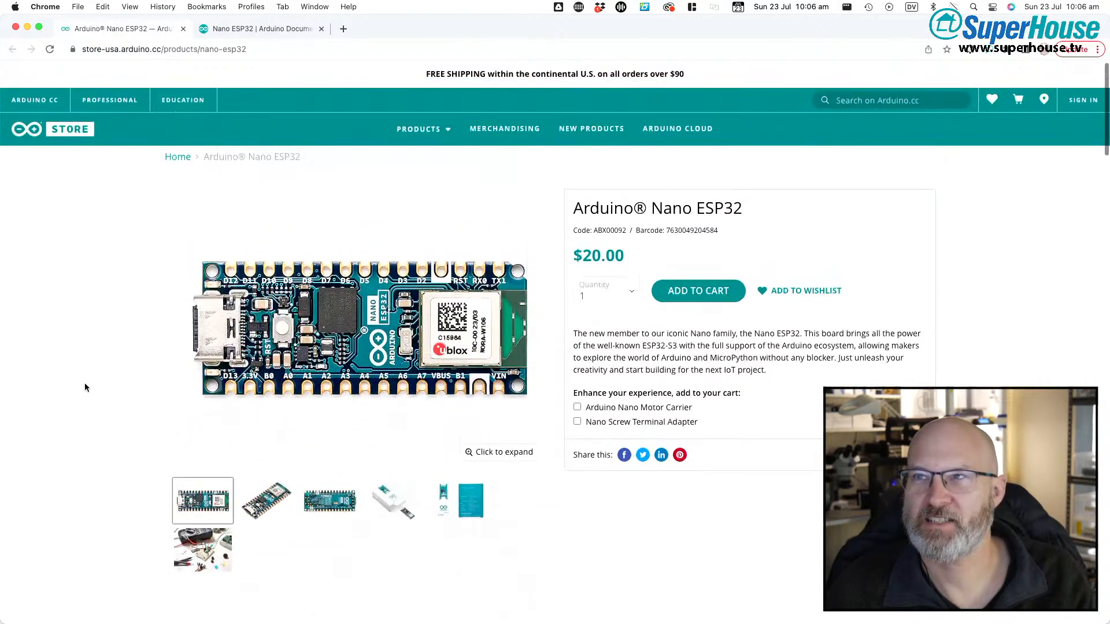
{"action": "scroll", "coordinate": [85, 387], "scroll_direction": "down", "scroll_amount": 1}
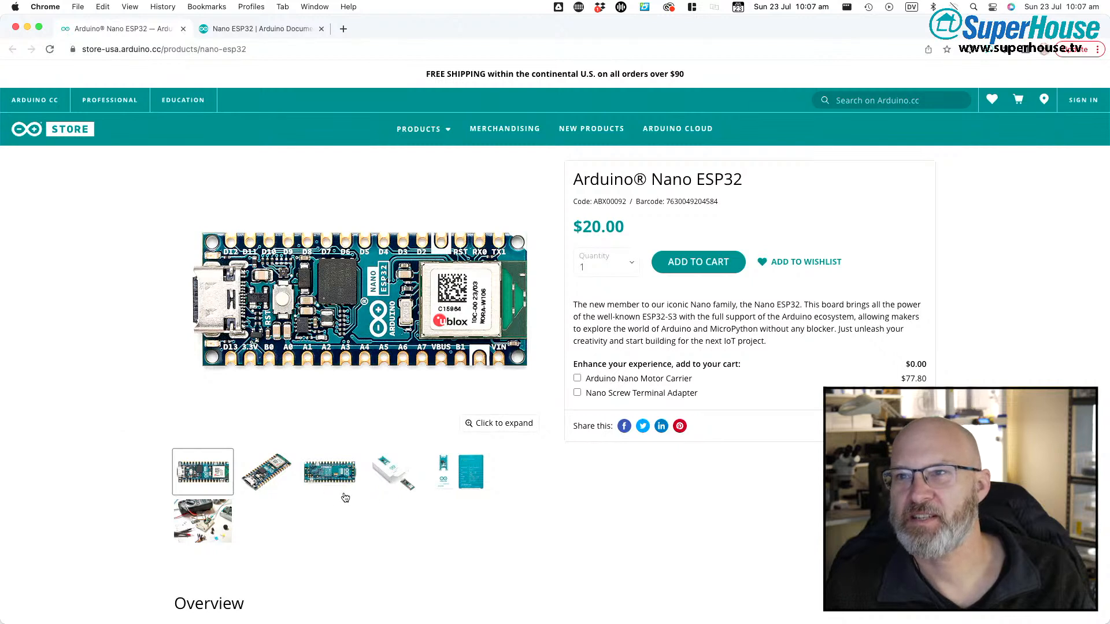
{"action": "scroll", "coordinate": [88, 418], "scroll_direction": "down", "scroll_amount": 1}
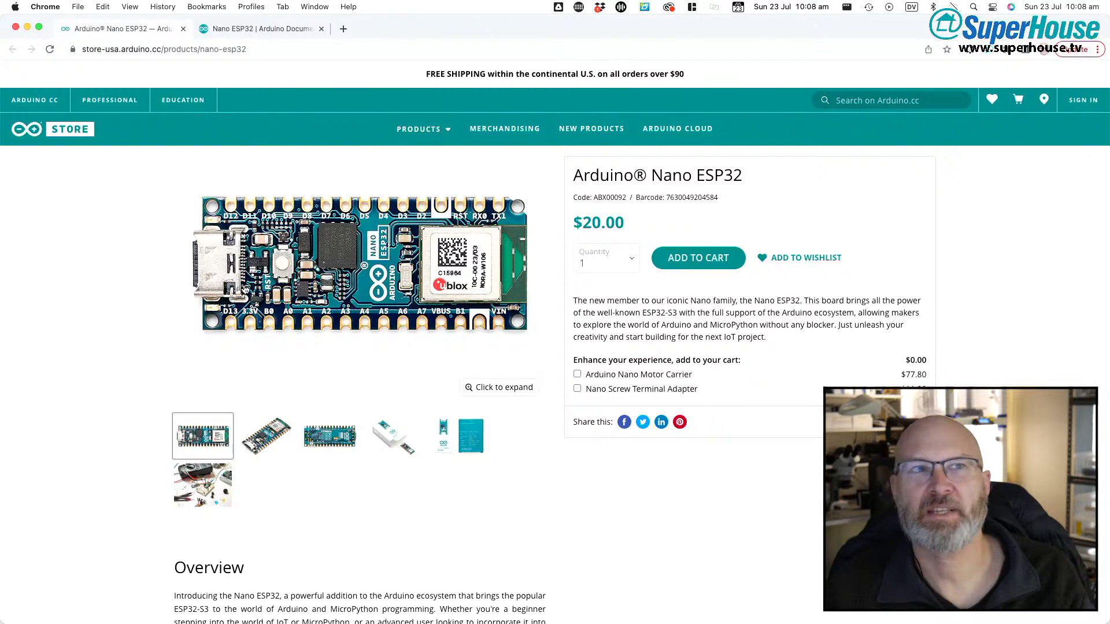
{"action": "left_click", "coordinate": [245, 277]}
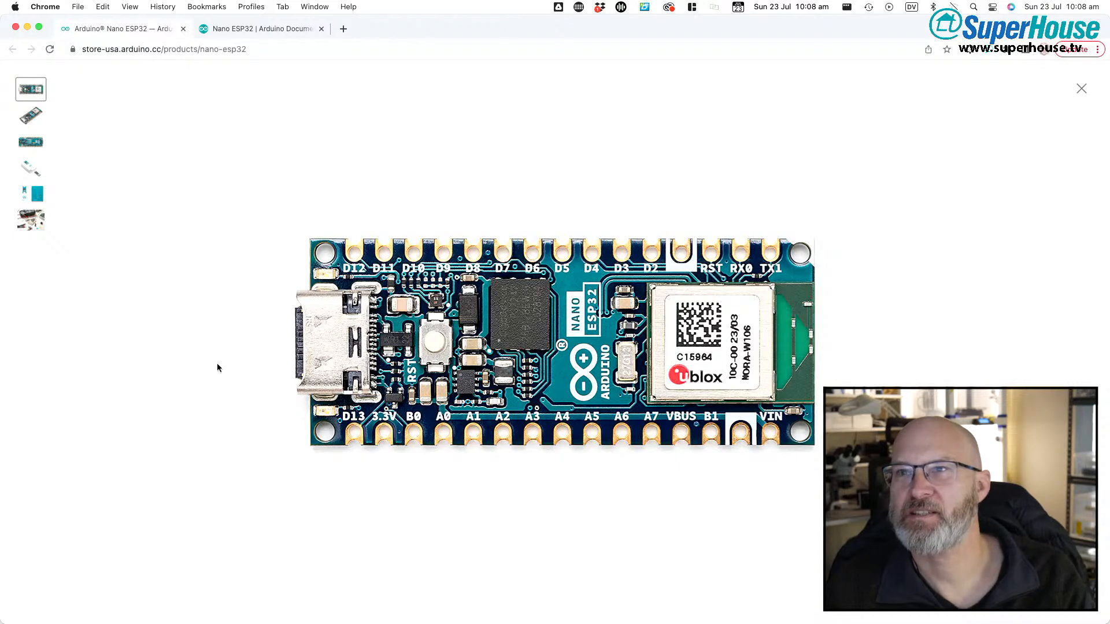
{"action": "left_click", "coordinate": [30, 117]}
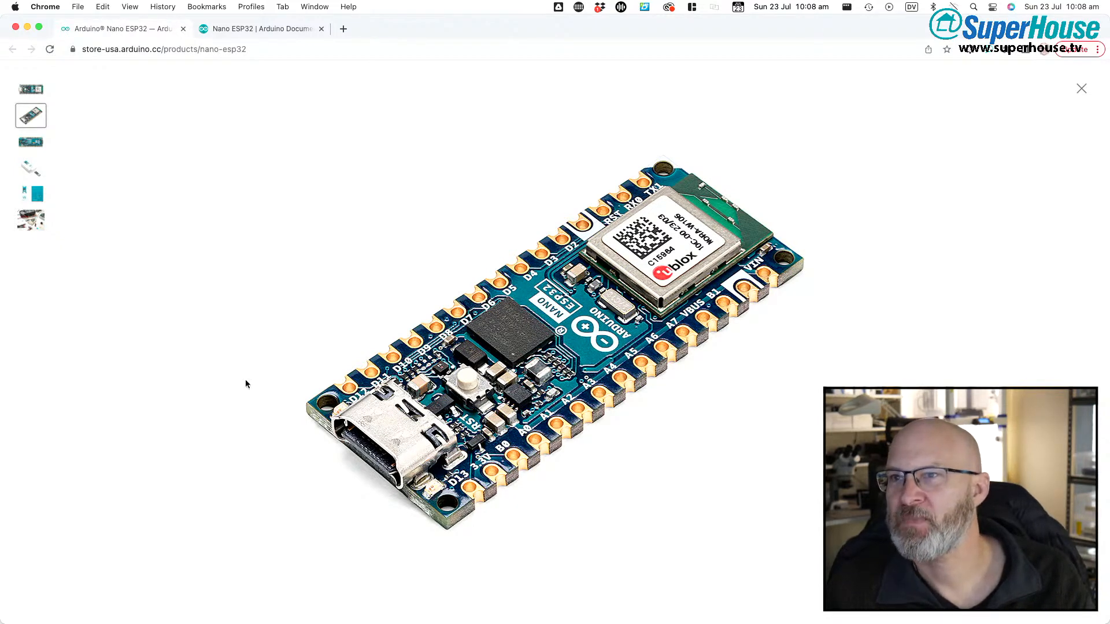
{"action": "left_click", "coordinate": [173, 314]}
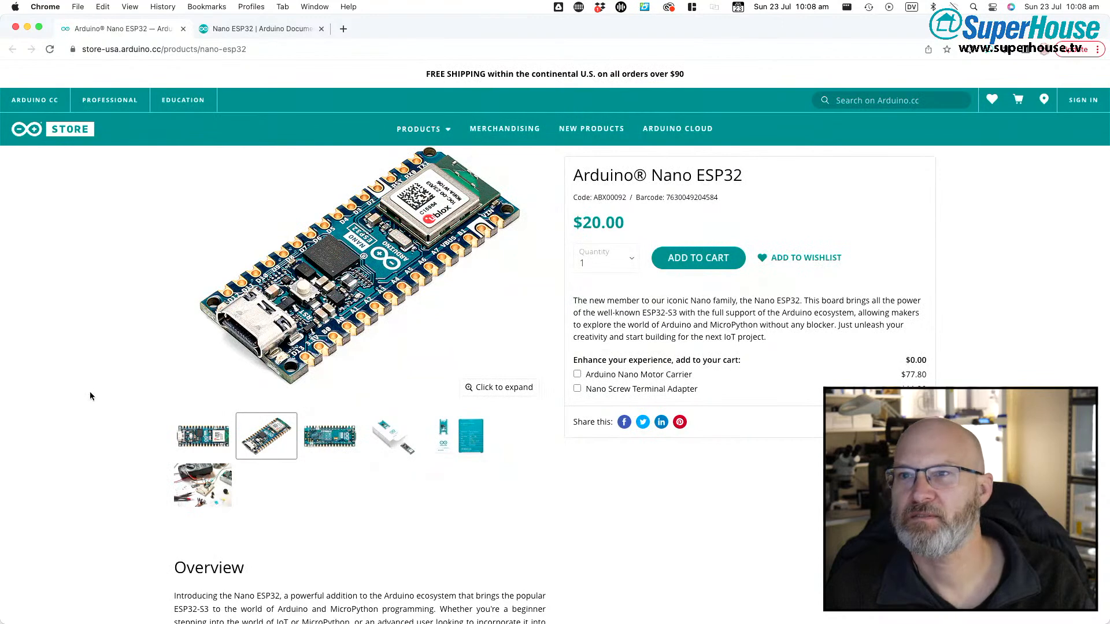
{"action": "scroll", "coordinate": [93, 387], "scroll_direction": "down", "scroll_amount": 4}
{"action": "scroll", "coordinate": [93, 388], "scroll_direction": "up", "scroll_amount": 6}
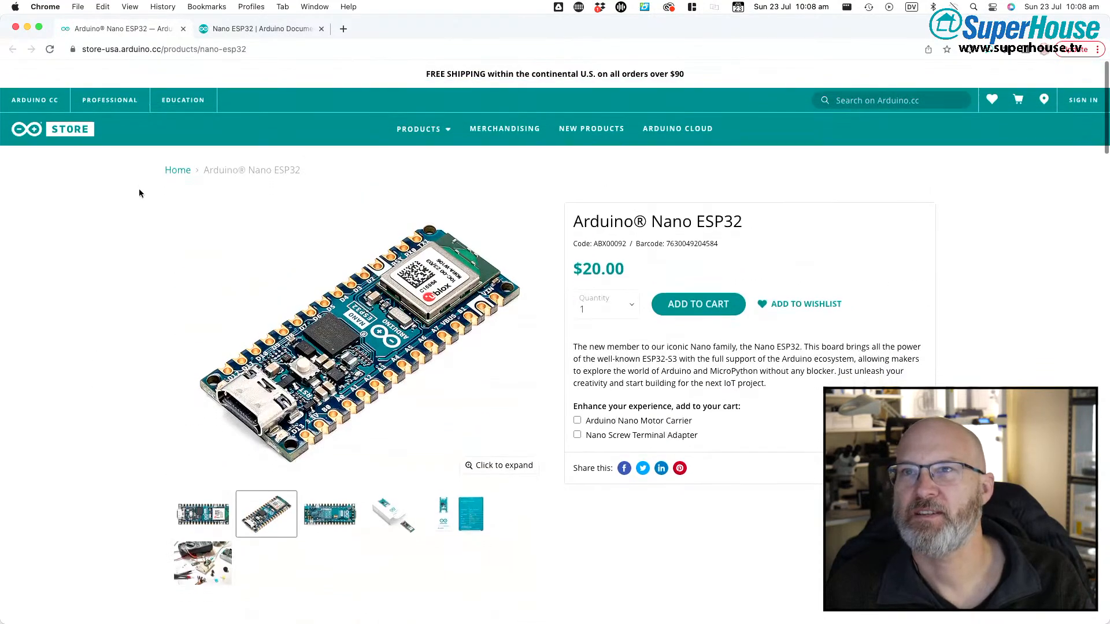
{"action": "scroll", "coordinate": [109, 322], "scroll_direction": "down", "scroll_amount": 1}
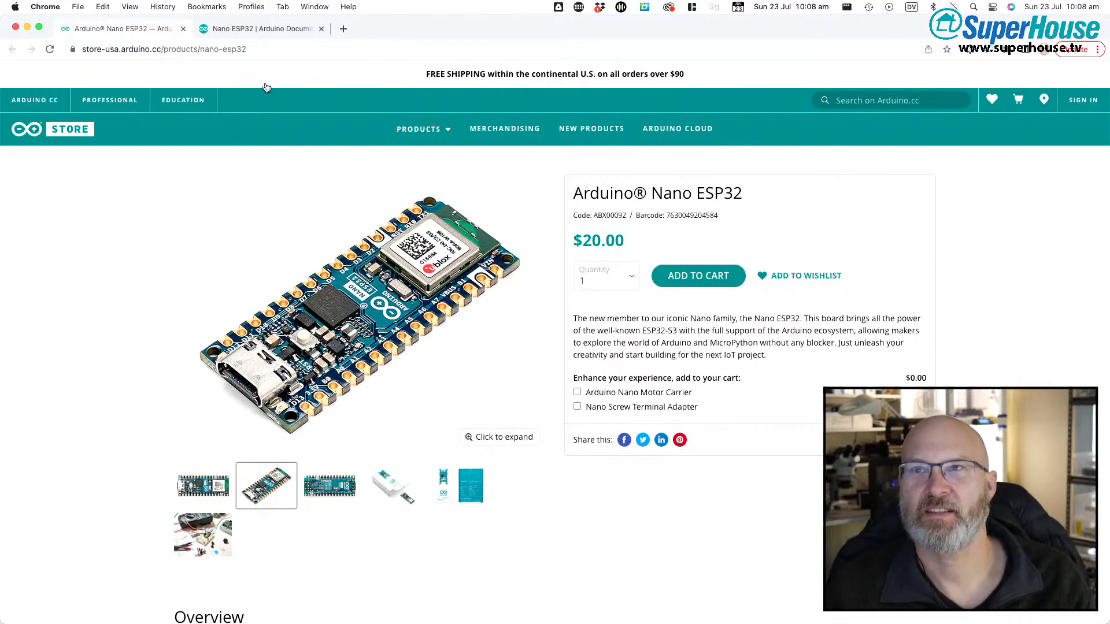
- Bring up the Nano ESP32 documentation page and look over its overview and main features
{"action": "left_click", "coordinate": [256, 29]}
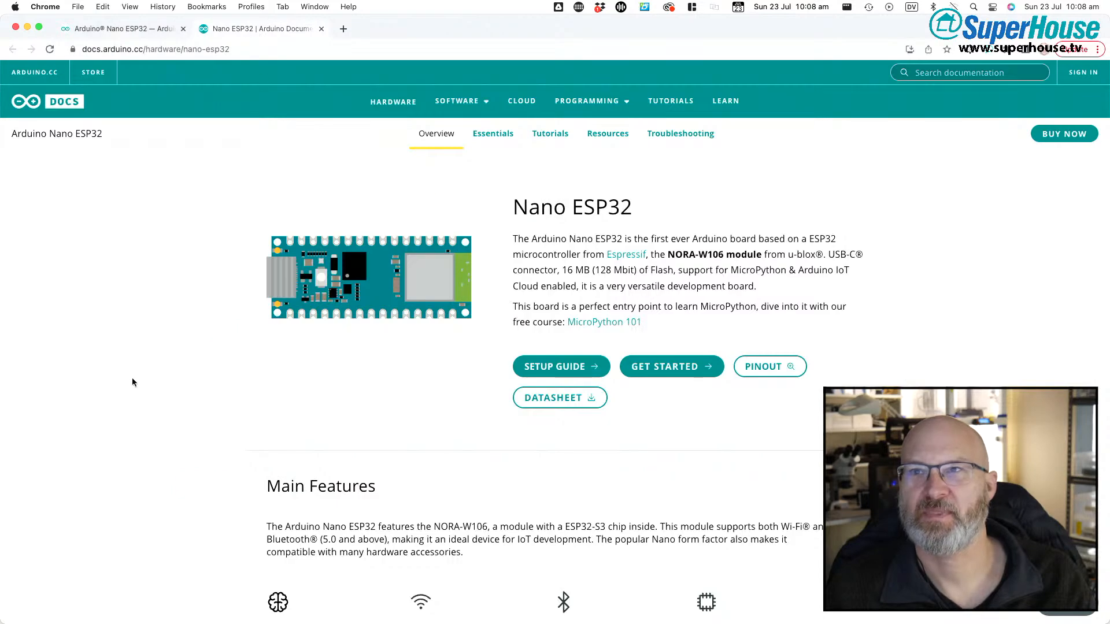
{"action": "scroll", "coordinate": [132, 380], "scroll_direction": "down", "scroll_amount": 3}
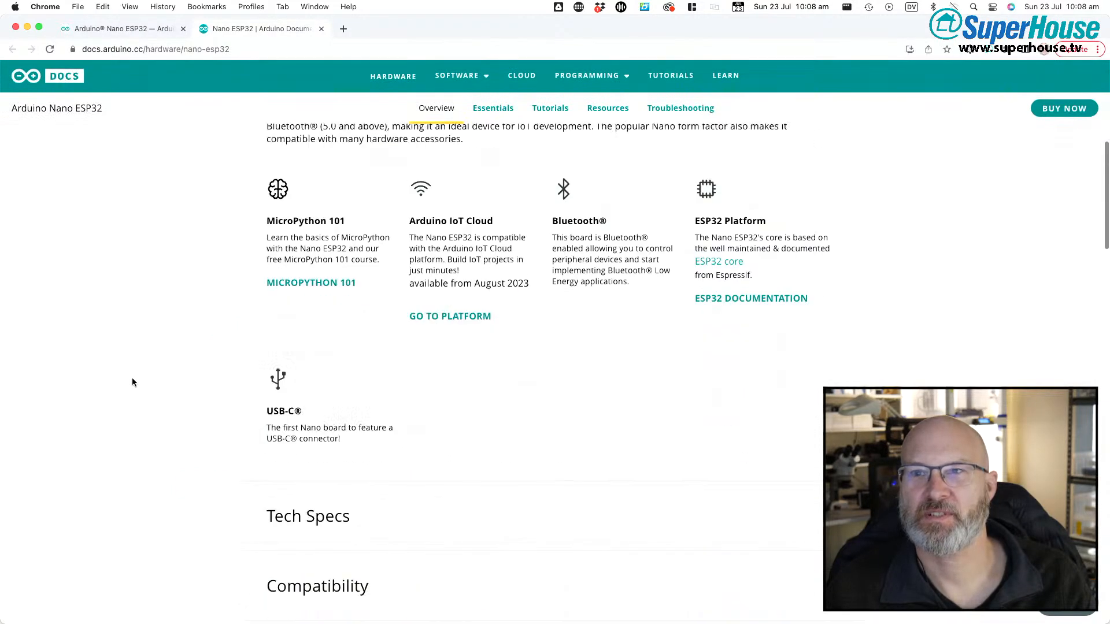
{"action": "scroll", "coordinate": [133, 382], "scroll_direction": "up", "scroll_amount": 2}
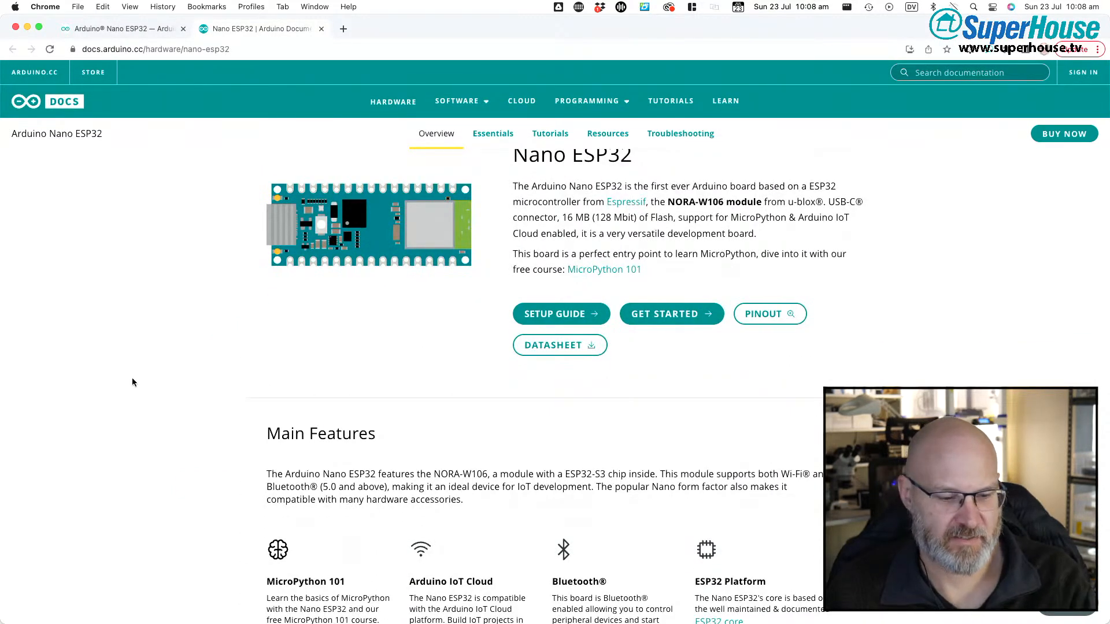
- Switch to the Arduino IDE's Boards Manager, then enlarge and reposition its window so more packages fit
{"action": "key", "text": "super+Tab"}
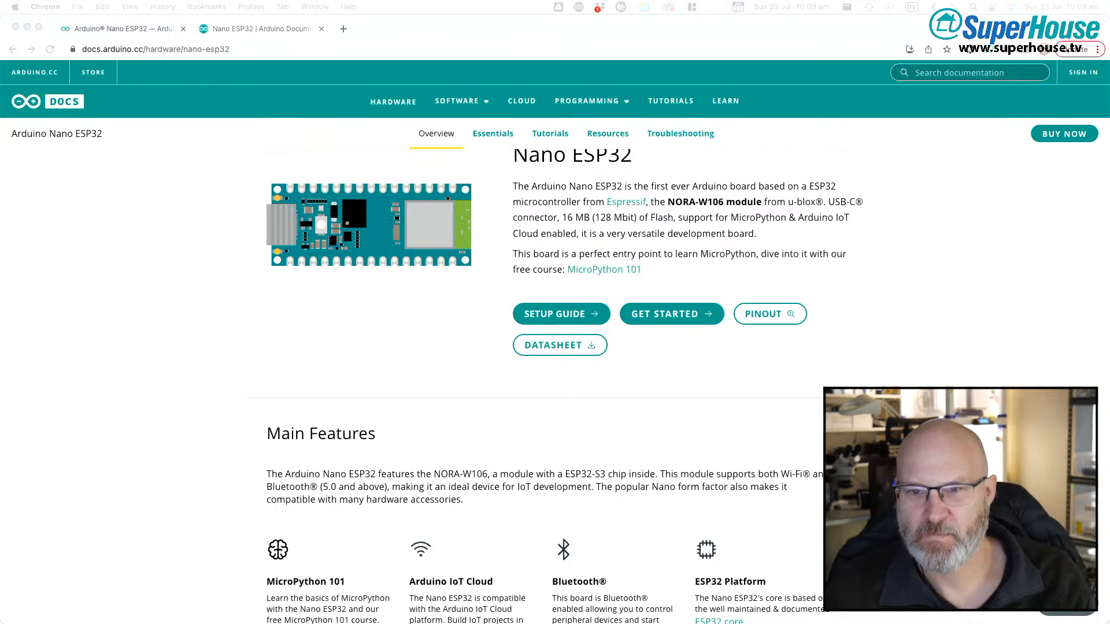
{"action": "left_click_drag", "start_coordinate": [311, 525], "coordinate": [216, 64]}
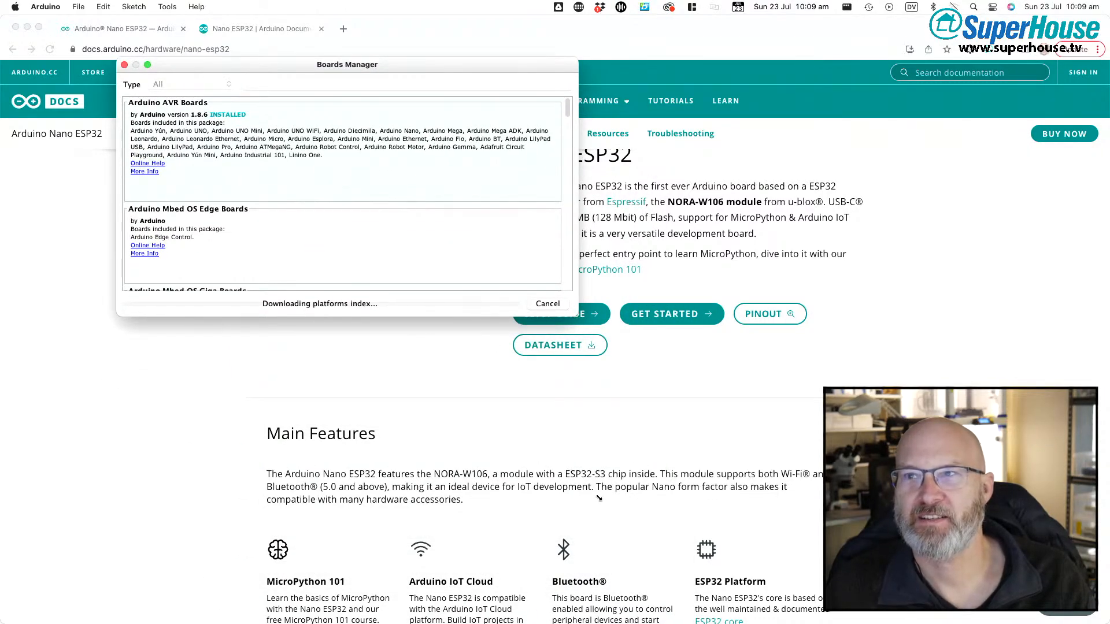
{"action": "left_click_drag", "start_coordinate": [599, 496], "coordinate": [757, 604]}
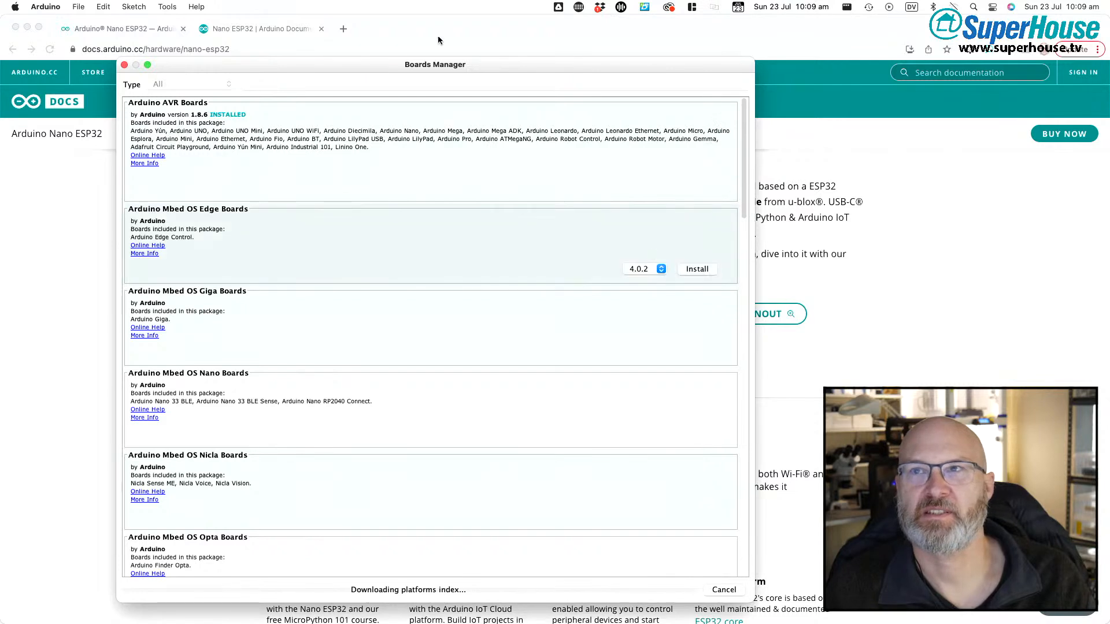
{"action": "left_click_drag", "start_coordinate": [375, 68], "coordinate": [412, 50]}
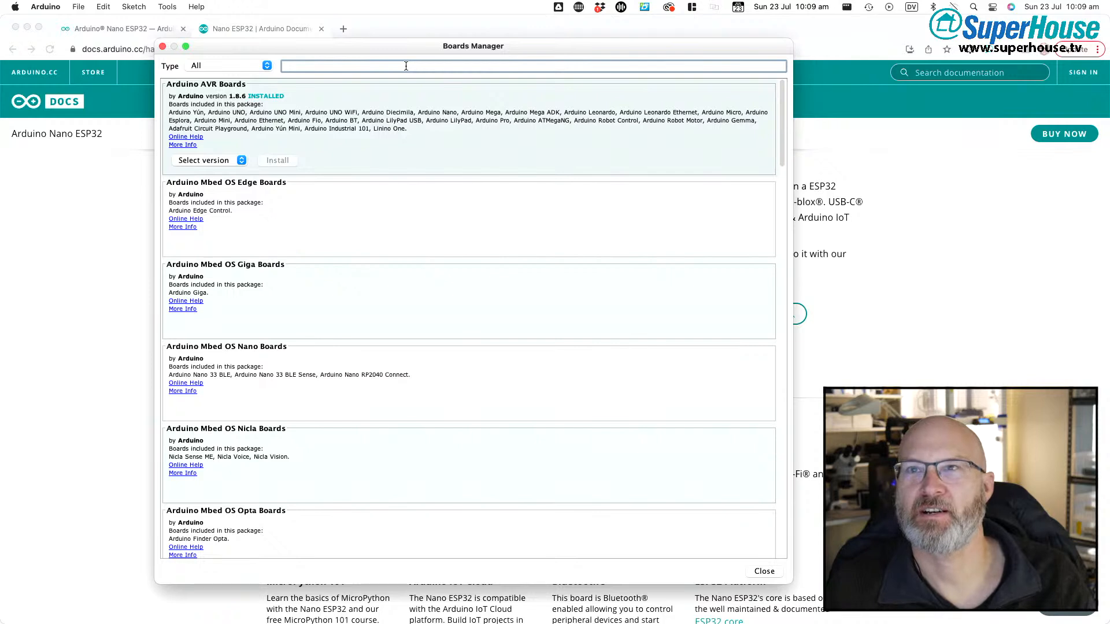
- Search the Boards Manager for "arduino esp", compare the Arduino and Espressif Systems esp32 packages, and close it
{"action": "type", "text": "arduino esp"}
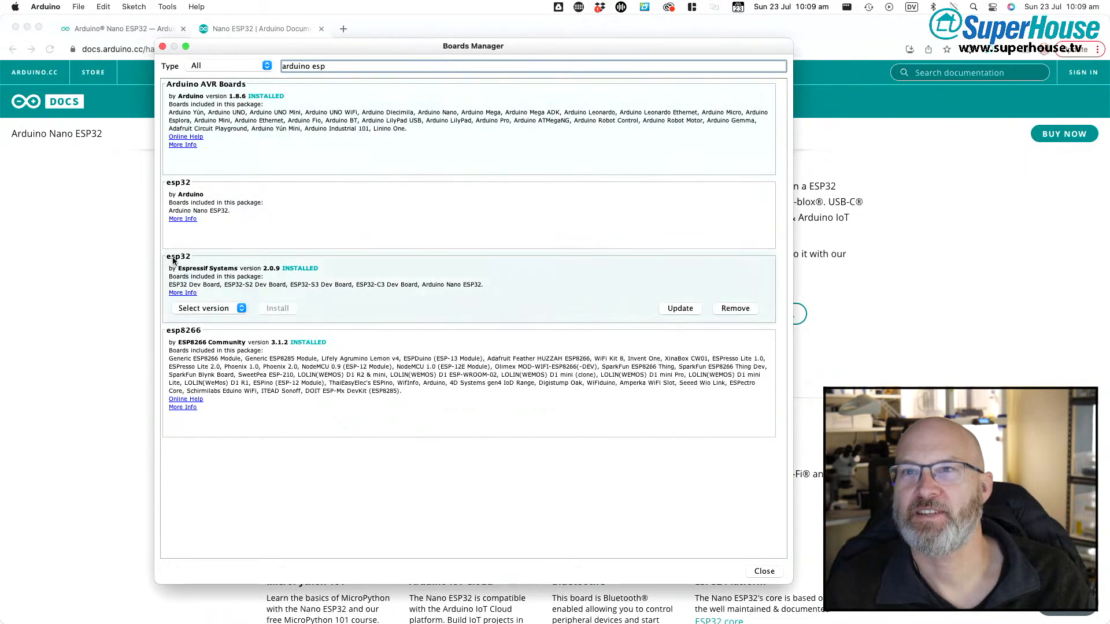
{"action": "mouse_move", "coordinate": [195, 267]}
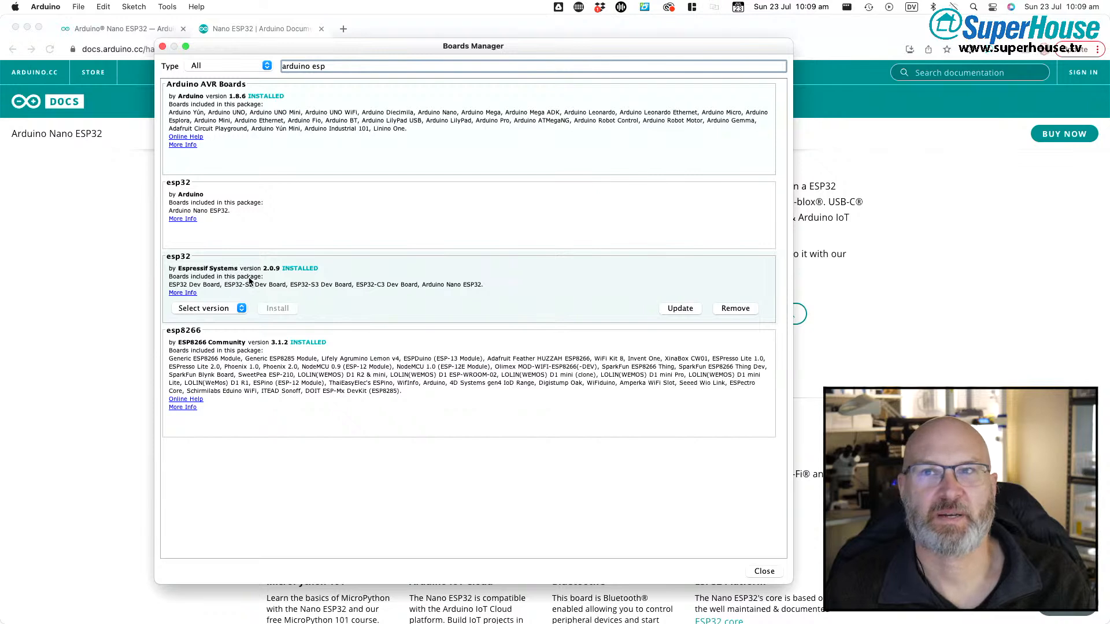
{"action": "mouse_move", "coordinate": [248, 203]}
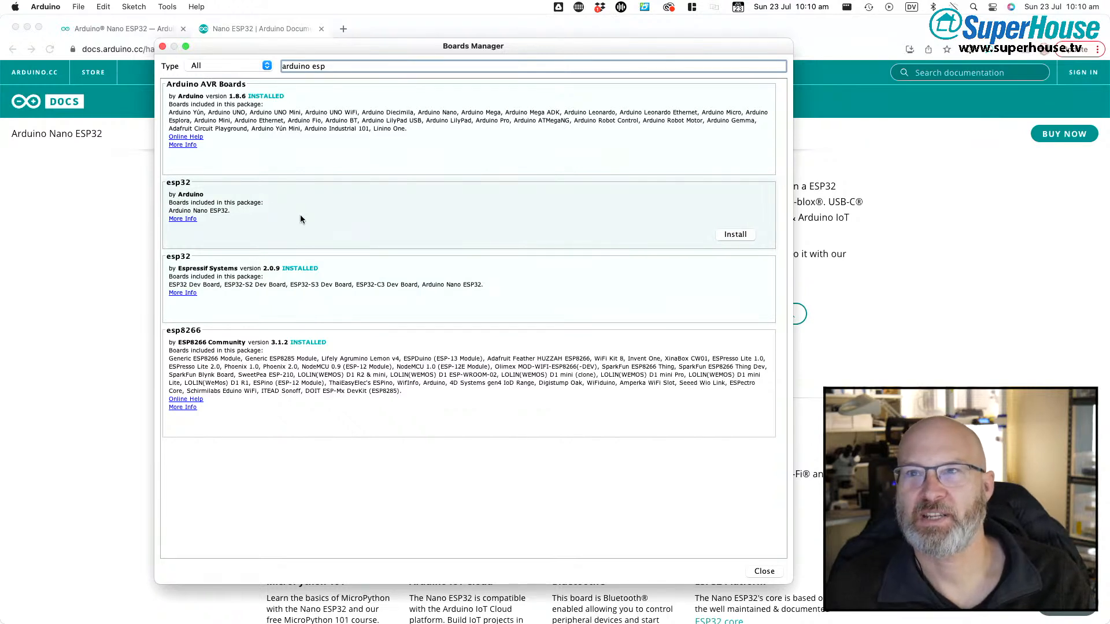
{"action": "left_click", "coordinate": [189, 194]}
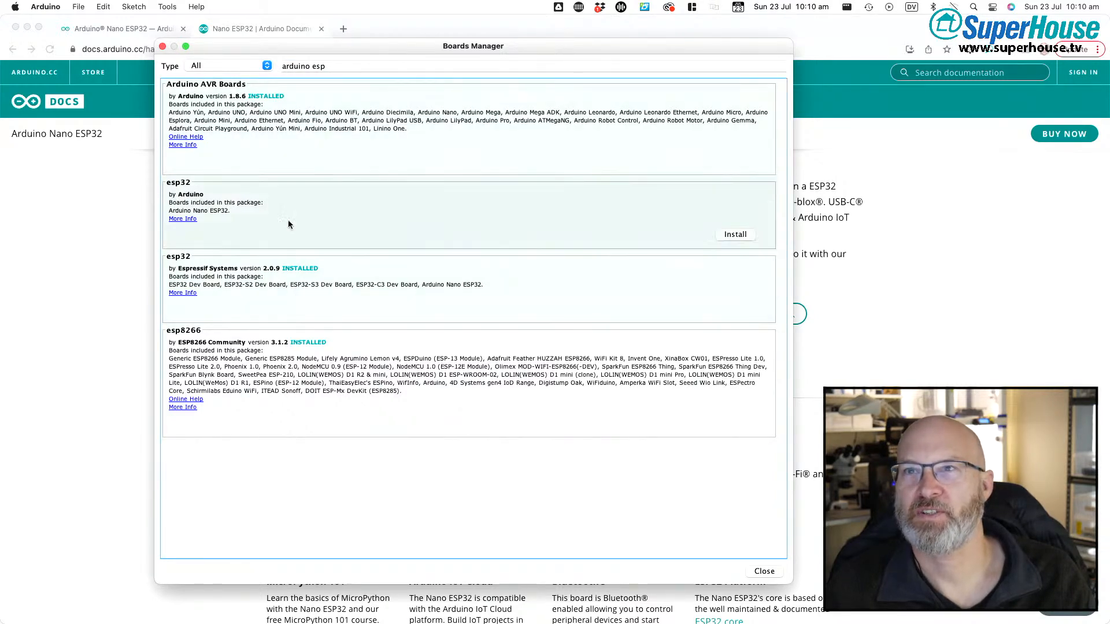
{"action": "left_click", "coordinate": [162, 47]}
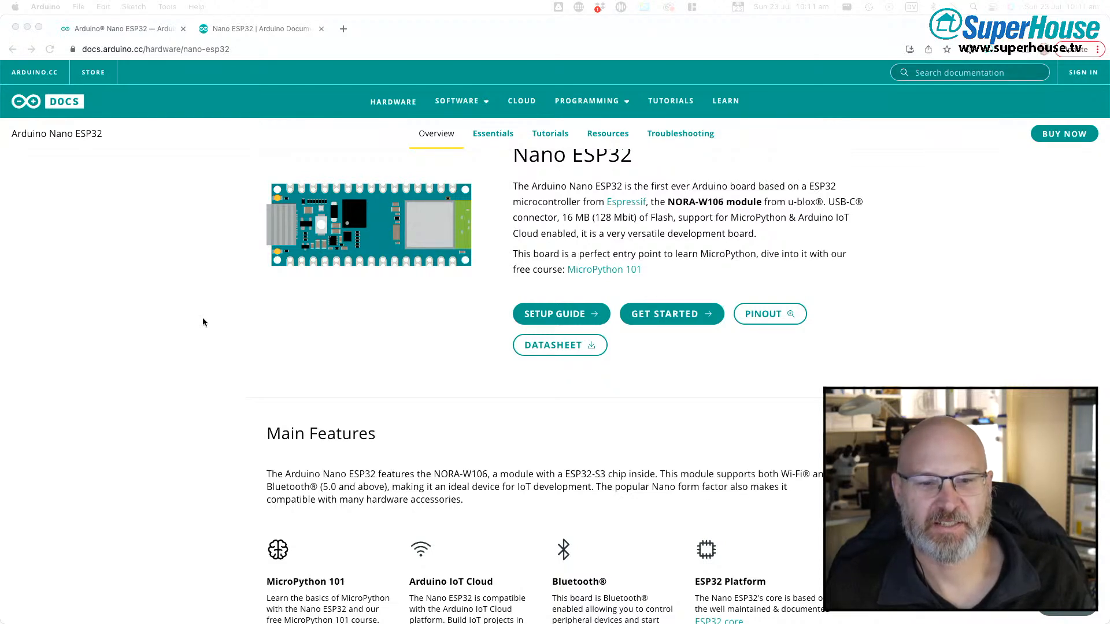
- Return to Chrome and review the board overview at the start of the Nano ESP32 documentation
{"action": "left_click", "coordinate": [154, 347]}
{"action": "scroll", "coordinate": [155, 342], "scroll_direction": "up", "scroll_amount": 2}
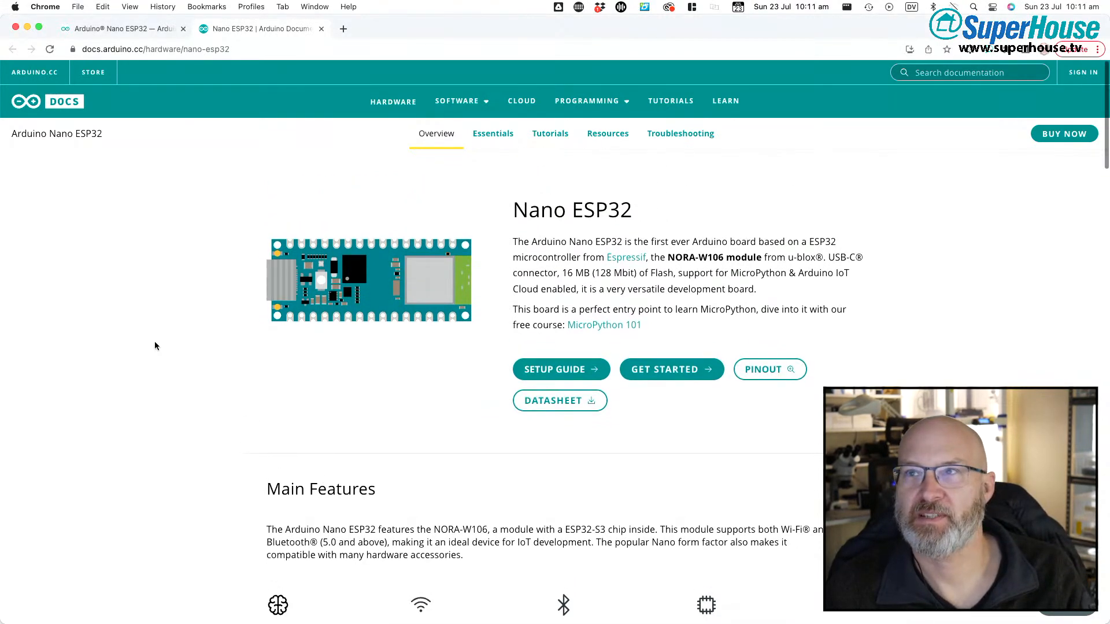
{"action": "scroll", "coordinate": [155, 344], "scroll_direction": "down", "scroll_amount": 1}
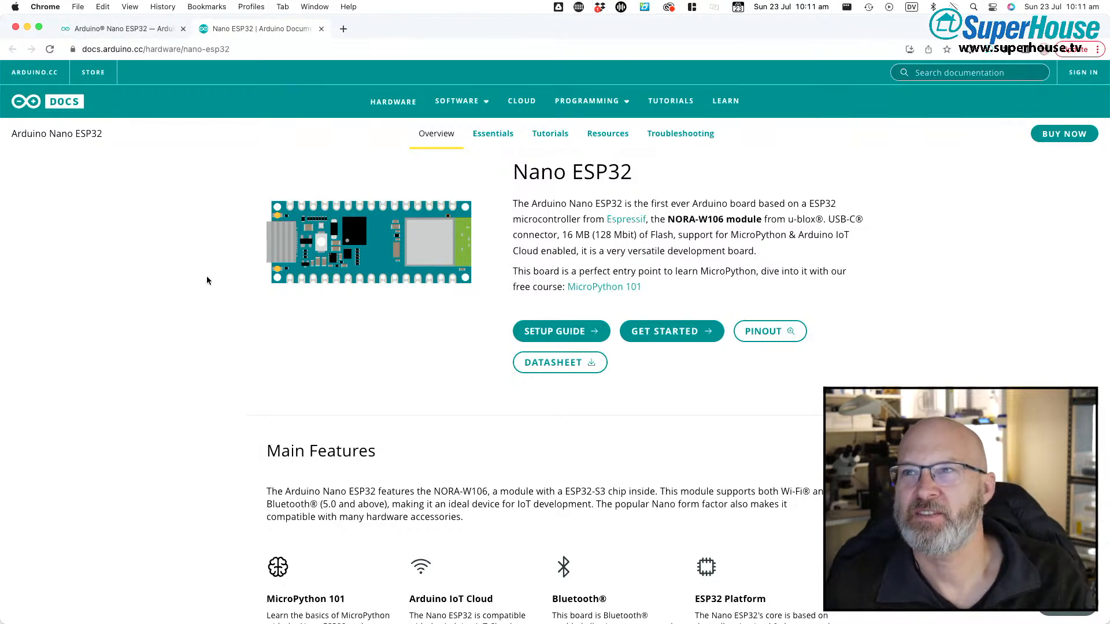
{"action": "scroll", "coordinate": [207, 280], "scroll_direction": "up", "scroll_amount": 1}
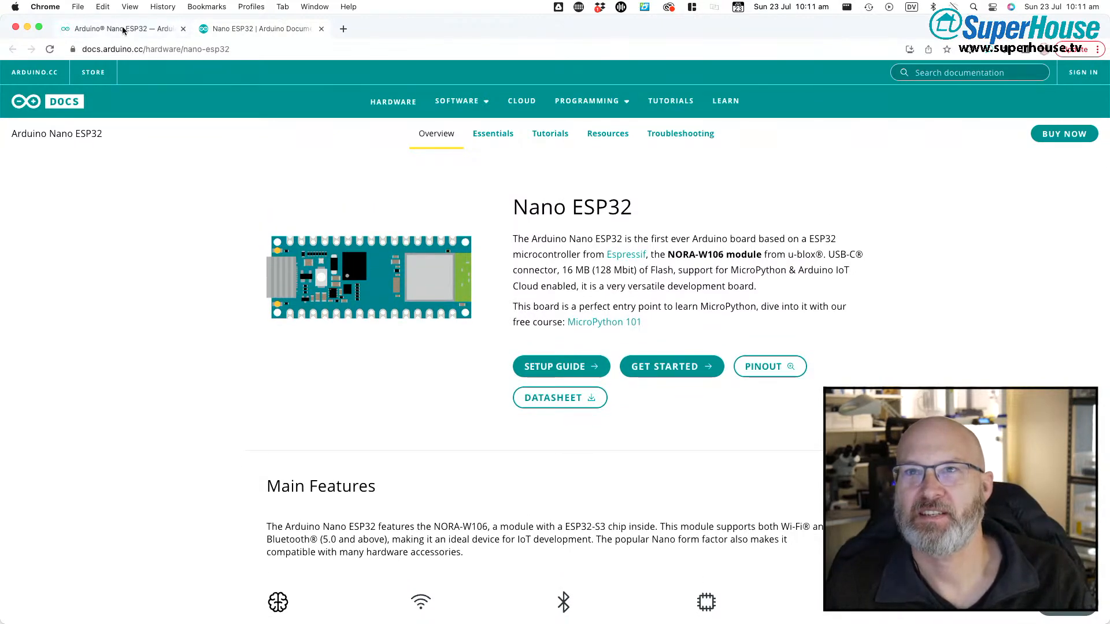
- Go back to the Arduino Nano ESP32 store page and review the product photo and description
{"action": "left_click", "coordinate": [123, 29]}
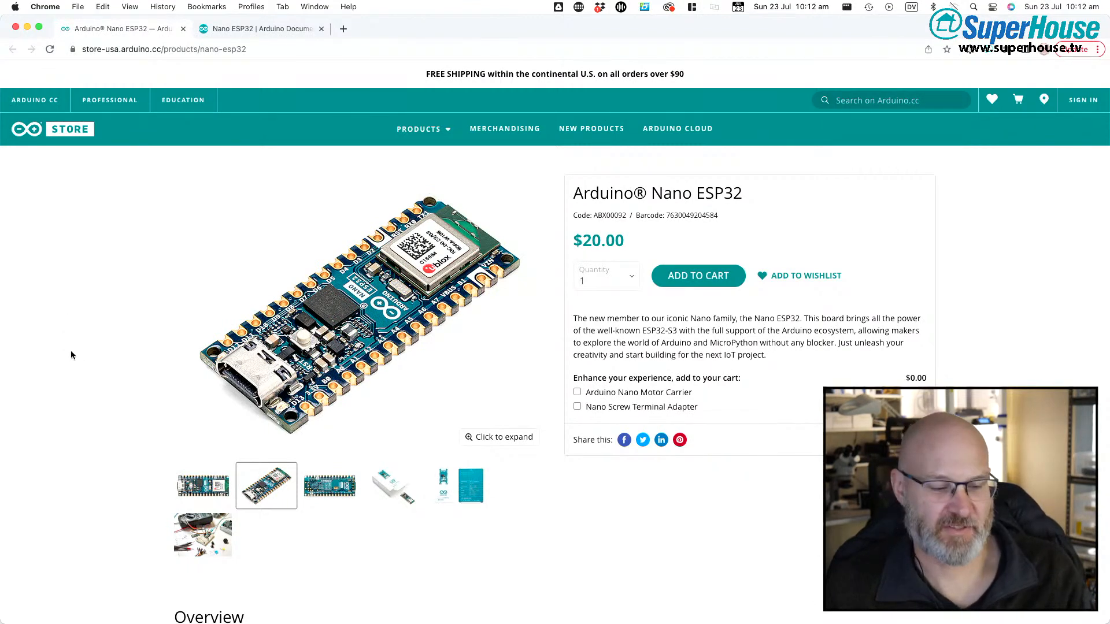
{"action": "scroll", "coordinate": [71, 351], "scroll_direction": "down", "scroll_amount": 1}
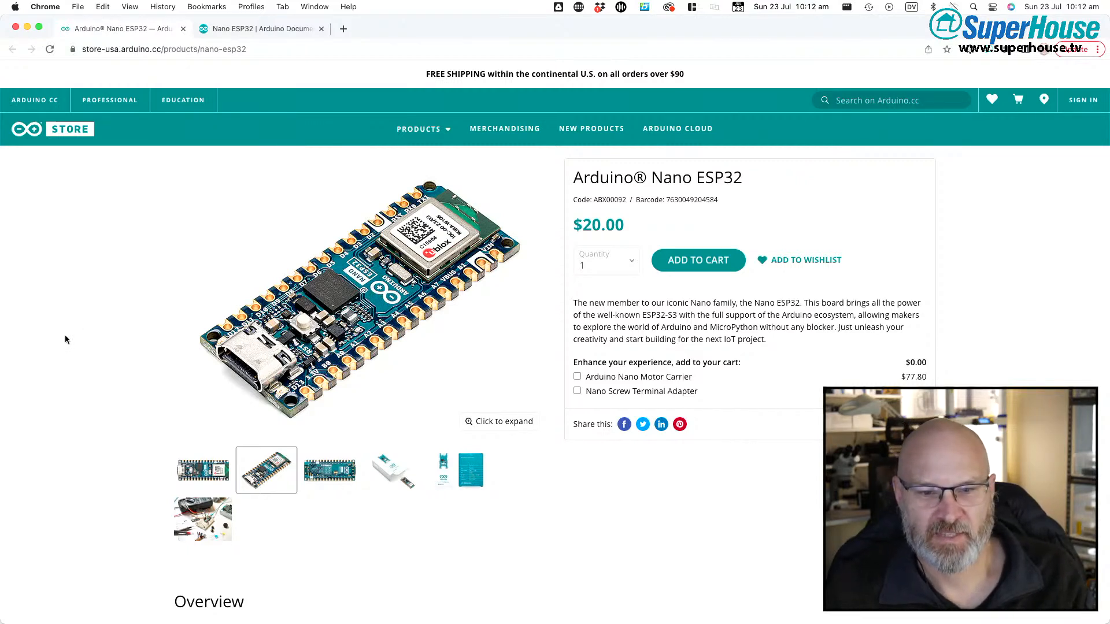
{"action": "scroll", "coordinate": [65, 335], "scroll_direction": "up", "scroll_amount": 3}
{"action": "scroll", "coordinate": [65, 339], "scroll_direction": "down", "scroll_amount": 1}
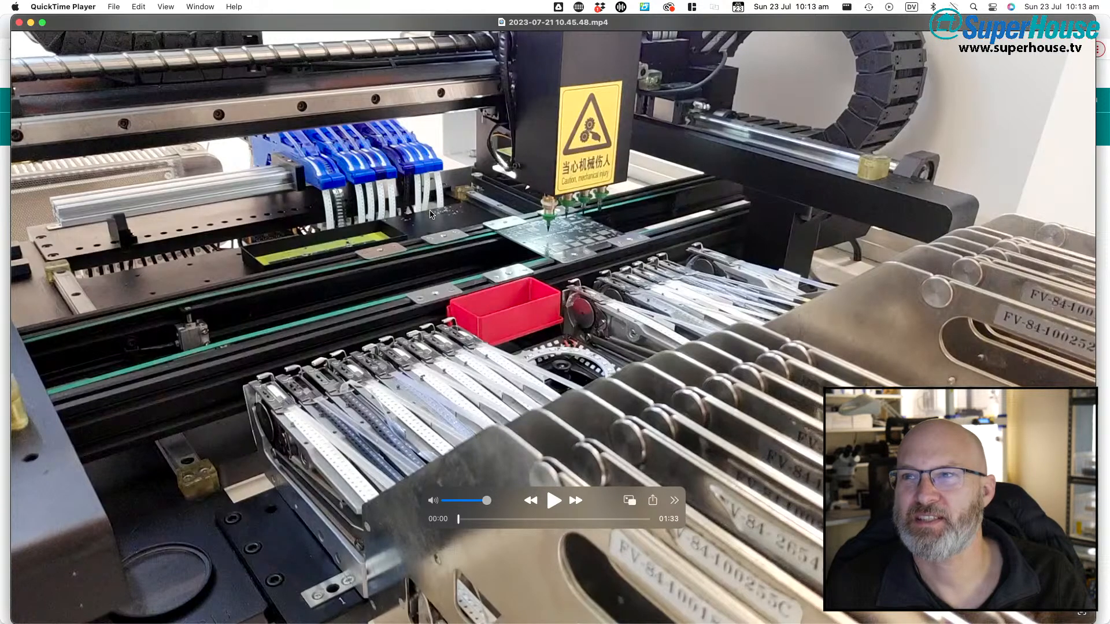
- Rewind the pick-and-place machine video 2023-07-21 10.45.48.mp4 to its start in QuickTime Player and play it
{"action": "left_click_drag", "start_coordinate": [473, 520], "coordinate": [455, 523]}
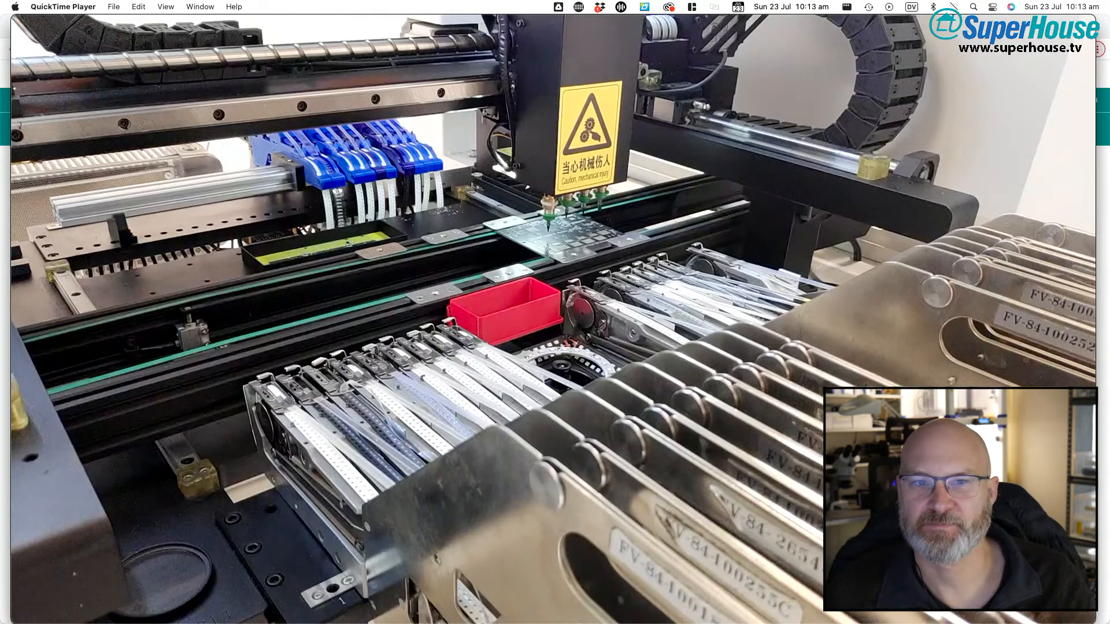
{"action": "left_click", "coordinate": [553, 501]}
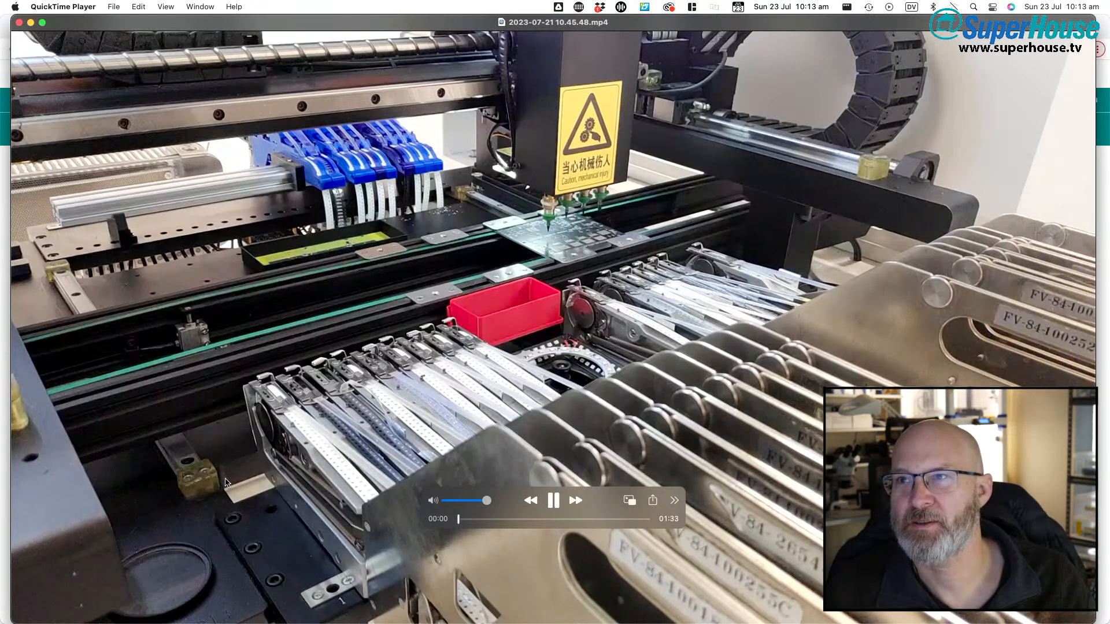
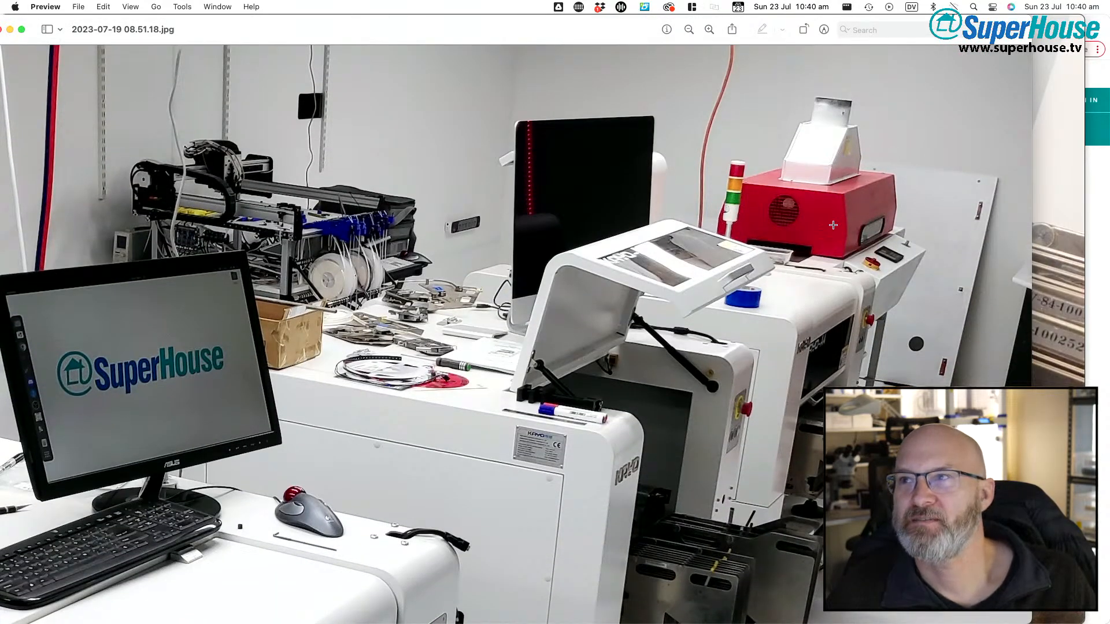
- Examine the KAYO pick-and-place machines in the photo 2023-07-19 08.51.18.jpg in Preview, both in detail and as an overall view
{"action": "scroll", "coordinate": [606, 326], "scroll_direction": "down", "scroll_amount": 5, "text": "ctrl"}
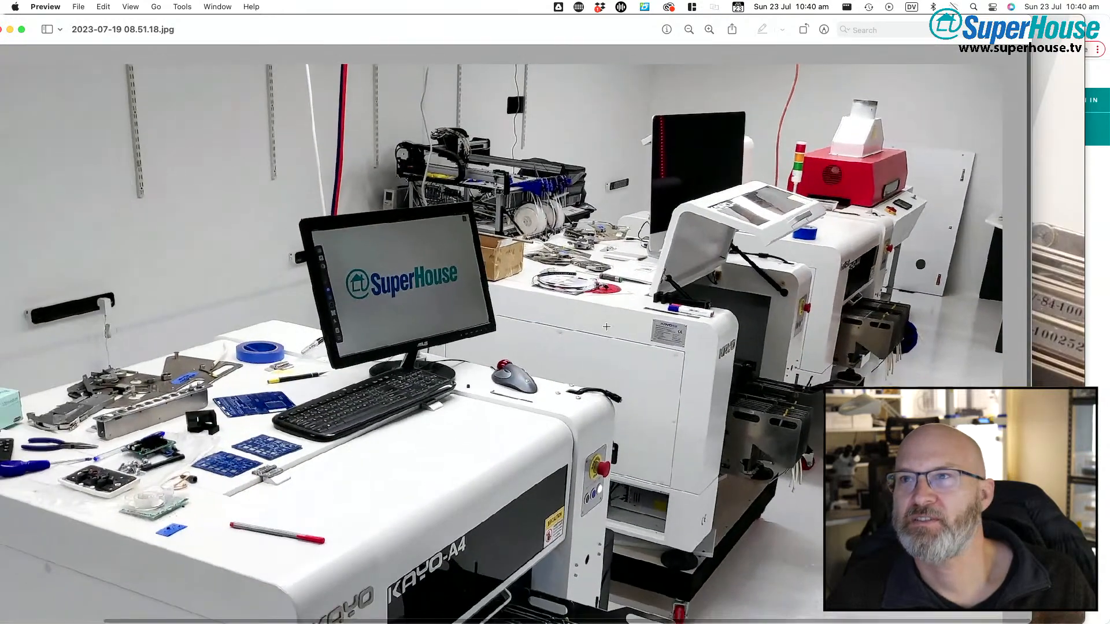
{"action": "scroll", "coordinate": [607, 327], "scroll_direction": "up", "scroll_amount": 3, "text": "ctrl"}
{"action": "scroll", "coordinate": [607, 326], "scroll_direction": "up", "scroll_amount": 1}
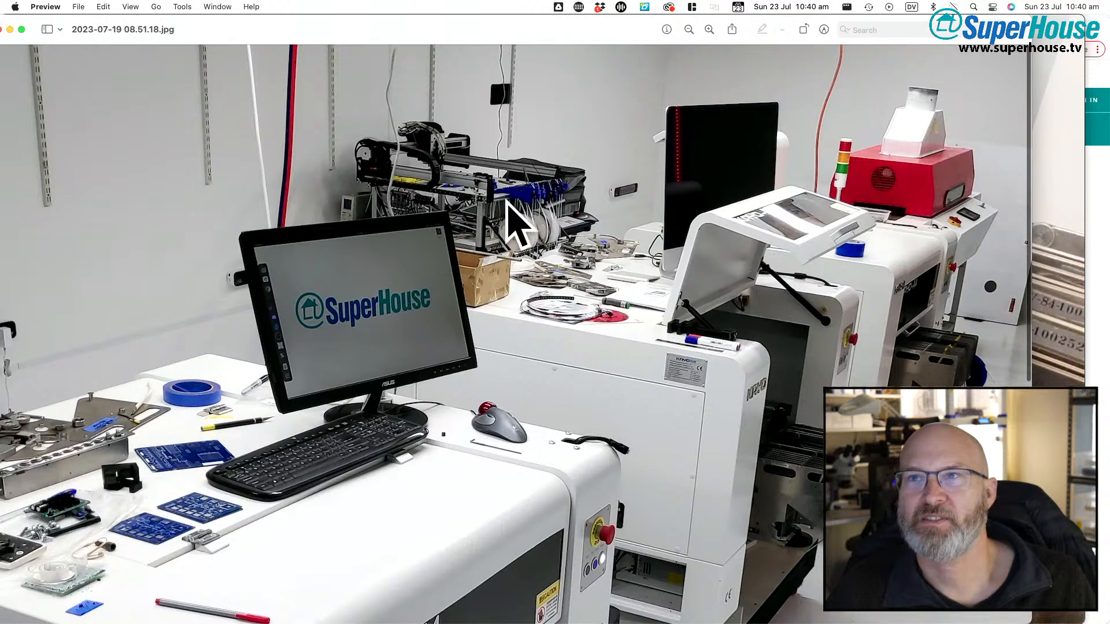
{"action": "scroll", "coordinate": [616, 177], "scroll_direction": "down", "scroll_amount": 3, "text": "ctrl"}
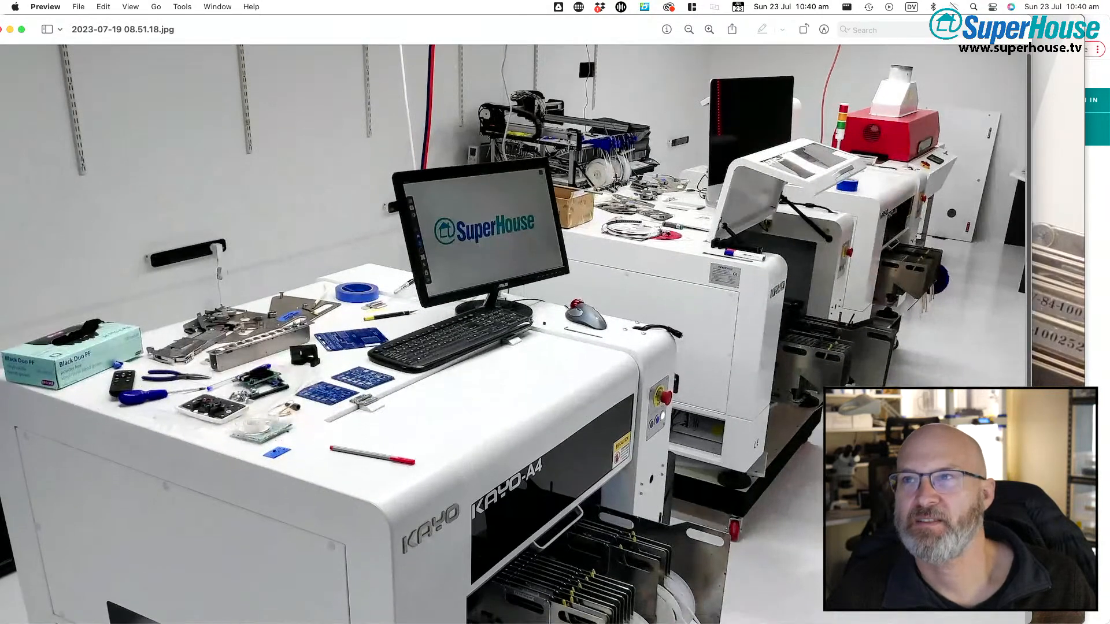
{"action": "scroll", "coordinate": [346, 323], "scroll_direction": "down", "scroll_amount": 4}
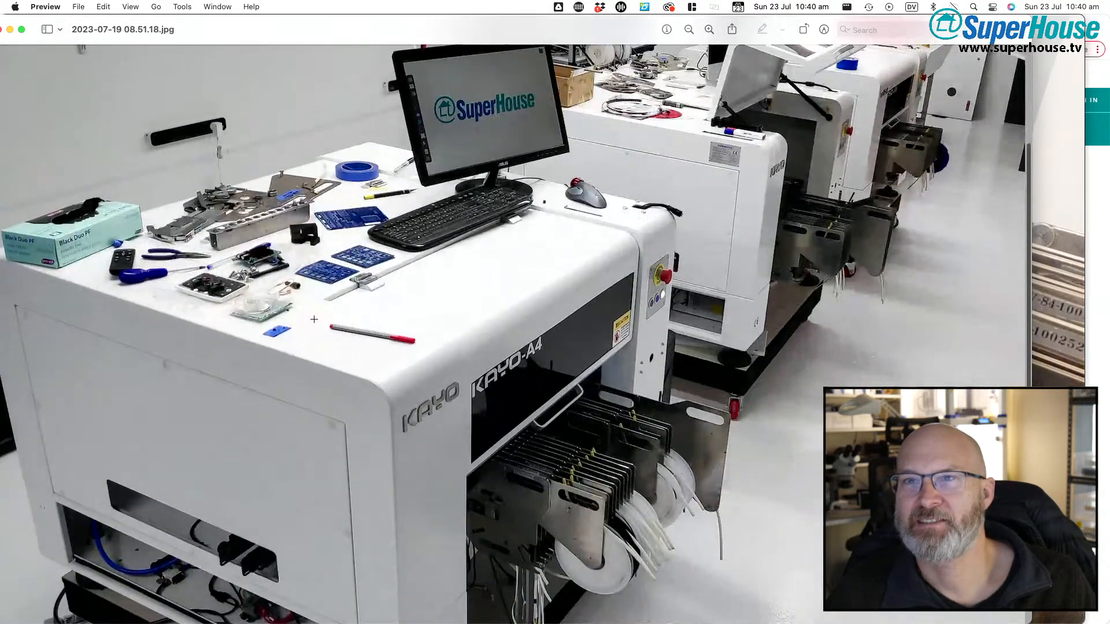
{"action": "scroll", "coordinate": [314, 319], "scroll_direction": "down", "scroll_amount": 2}
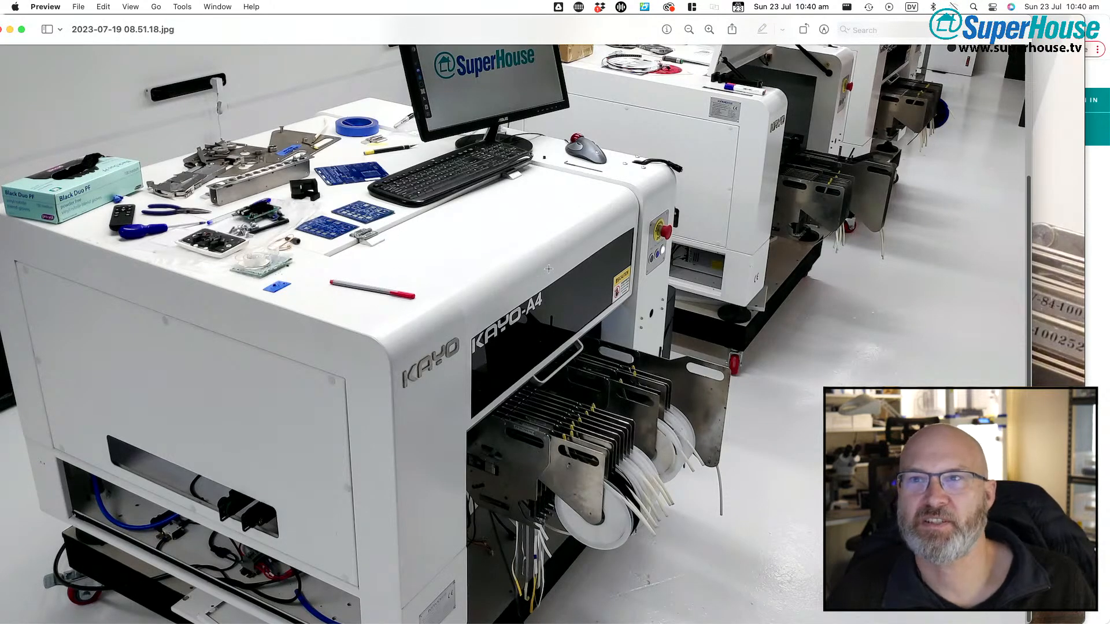
{"action": "key", "text": "super+minus"}
{"action": "scroll", "coordinate": [520, 295], "scroll_direction": "up", "scroll_amount": 1}
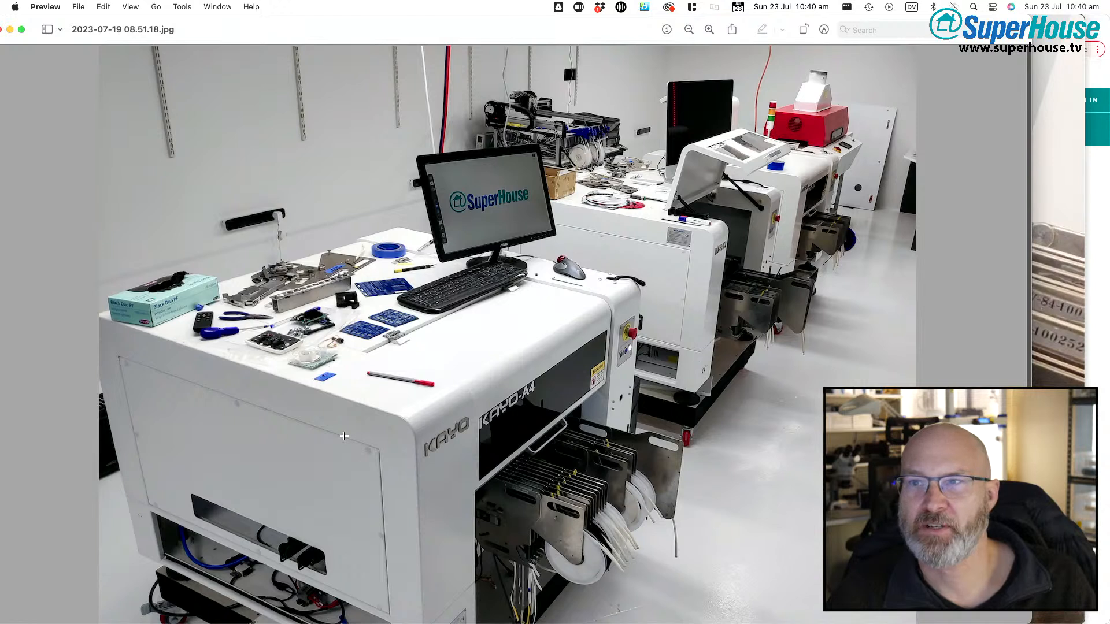
- Examine the front KAYO-A4 machine in the photo, from the trackball and emergency stop panel down to the feeder bank
{"action": "scroll", "coordinate": [344, 436], "scroll_direction": "down", "scroll_amount": 1}
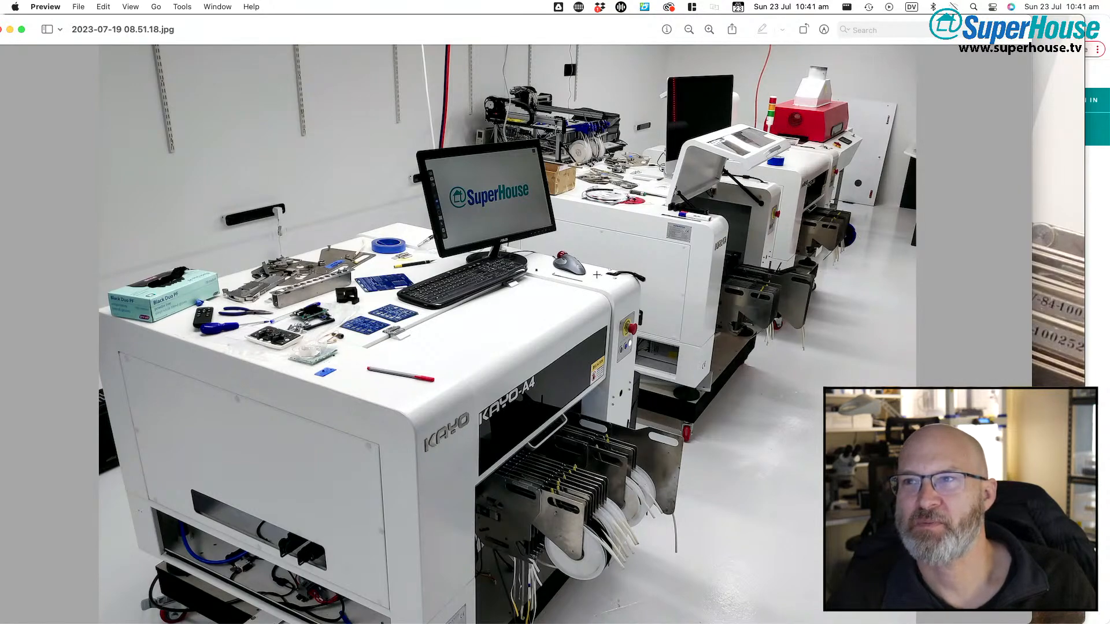
{"action": "scroll", "coordinate": [665, 236], "scroll_direction": "up", "scroll_amount": 7}
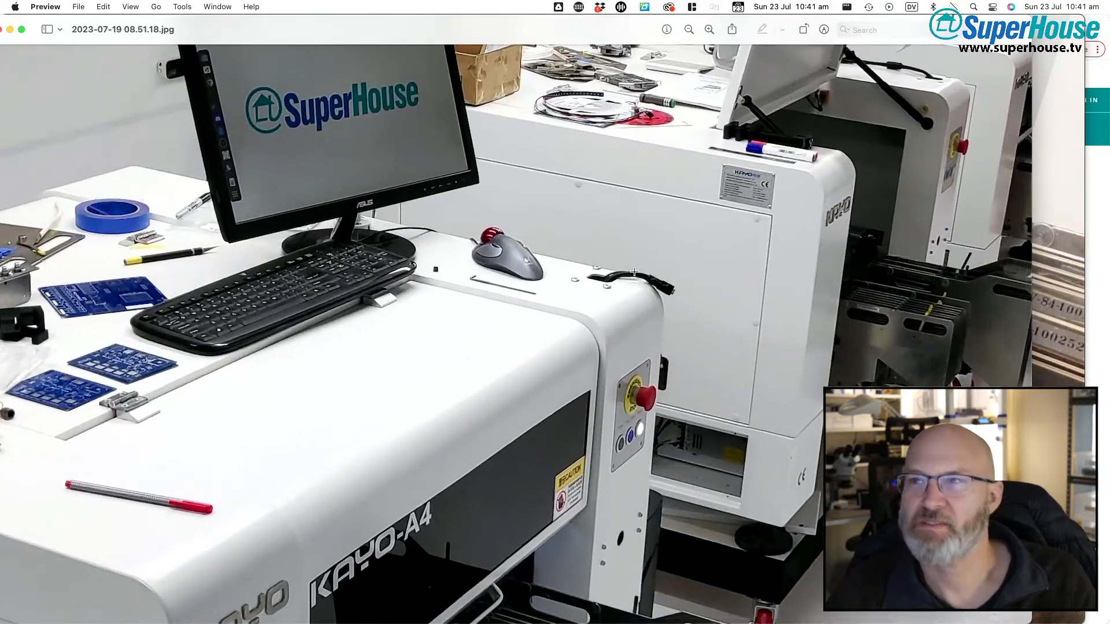
{"action": "scroll", "coordinate": [634, 272], "scroll_direction": "up", "scroll_amount": 5}
{"action": "scroll", "coordinate": [634, 272], "scroll_direction": "right", "scroll_amount": 5}
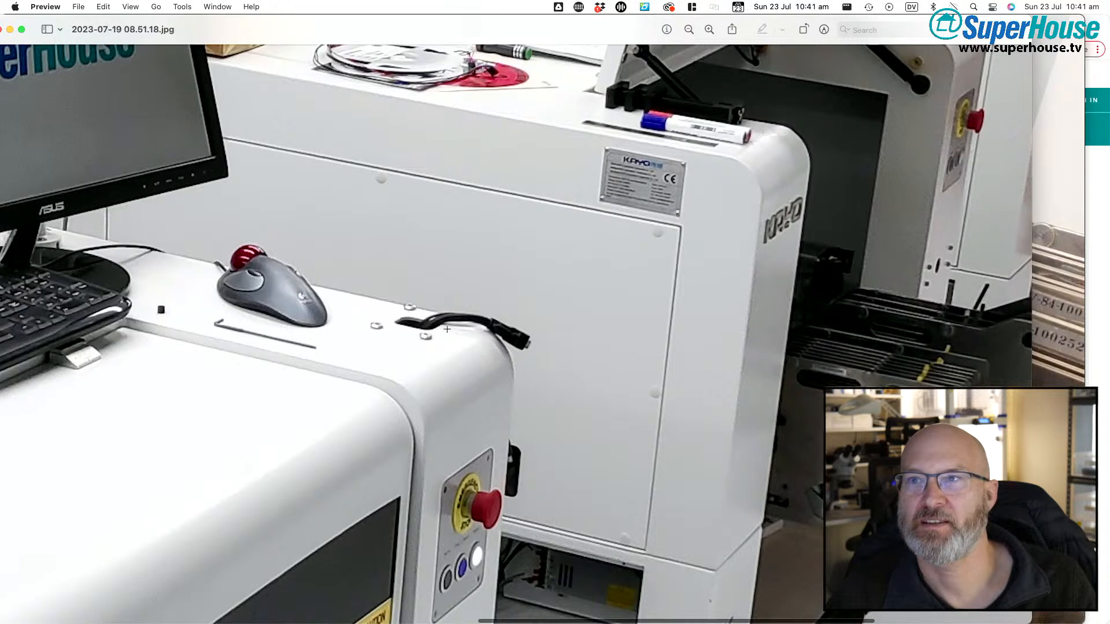
{"action": "scroll", "coordinate": [447, 329], "scroll_direction": "down", "scroll_amount": 10}
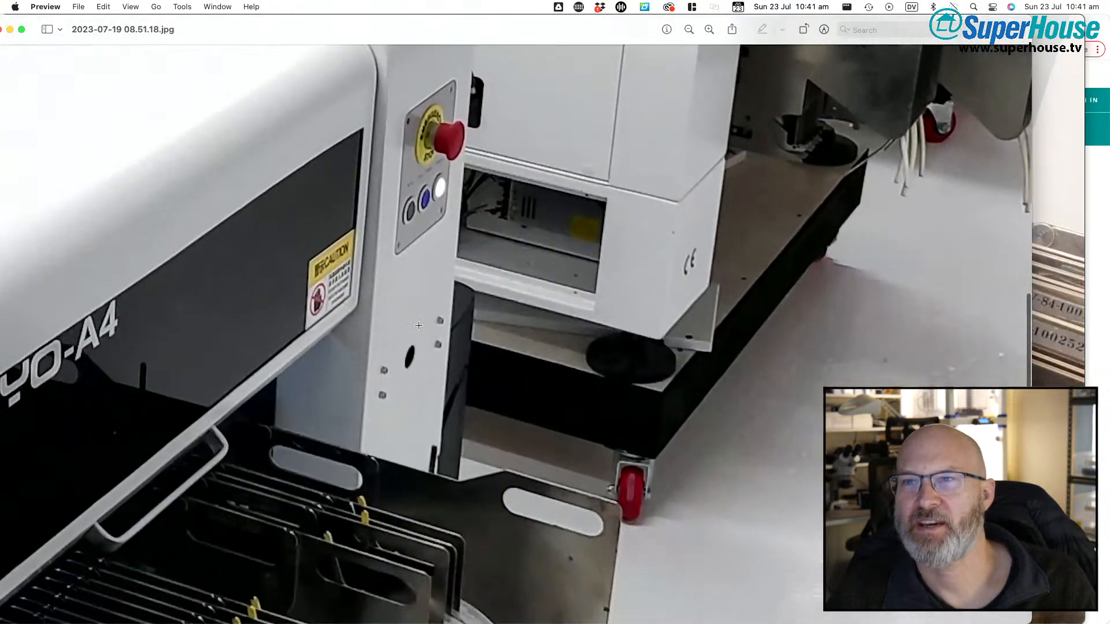
{"action": "scroll", "coordinate": [419, 325], "scroll_direction": "down", "scroll_amount": 2}
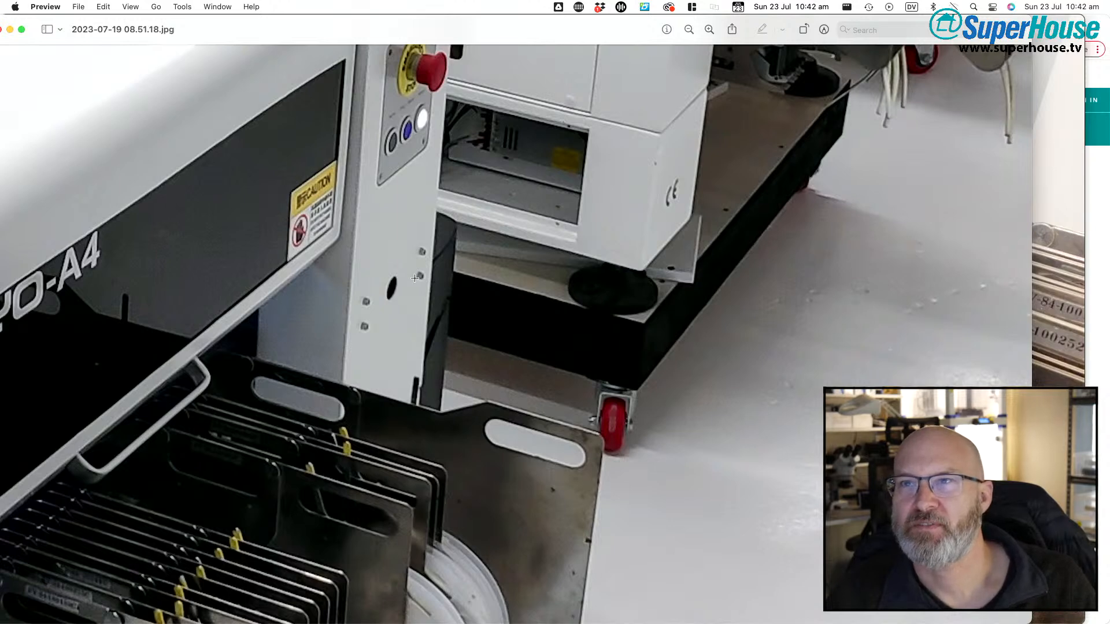
{"action": "scroll", "coordinate": [478, 256], "scroll_direction": "down", "scroll_amount": 3}
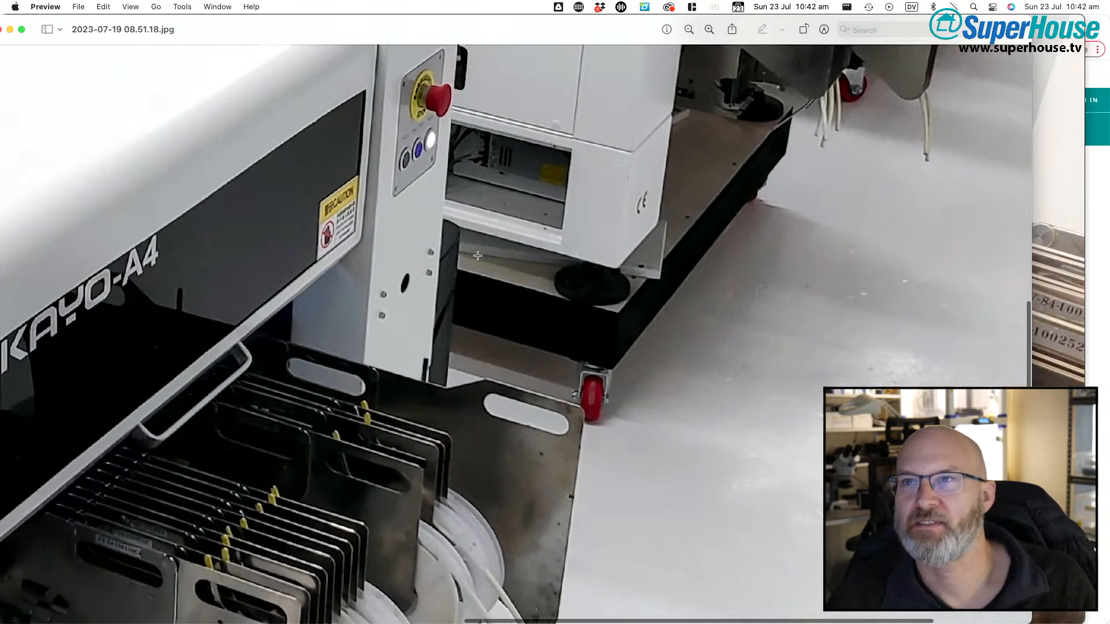
{"action": "scroll", "coordinate": [477, 255], "scroll_direction": "down", "scroll_amount": 3}
{"action": "scroll", "coordinate": [440, 273], "scroll_direction": "up", "scroll_amount": 2}
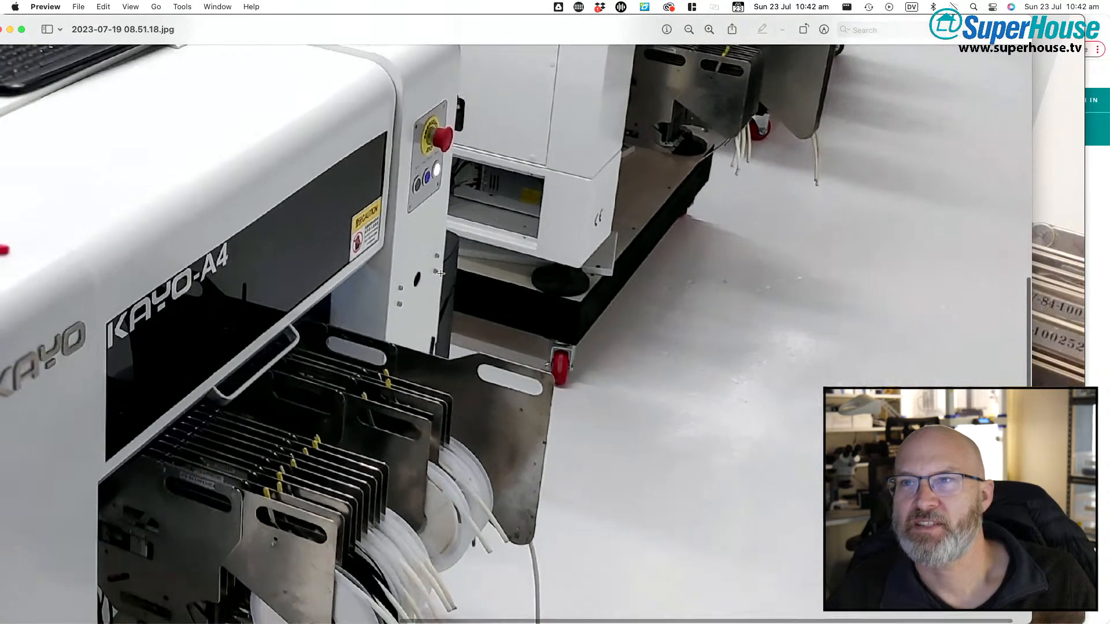
{"action": "scroll", "coordinate": [441, 274], "scroll_direction": "down", "scroll_amount": 1}
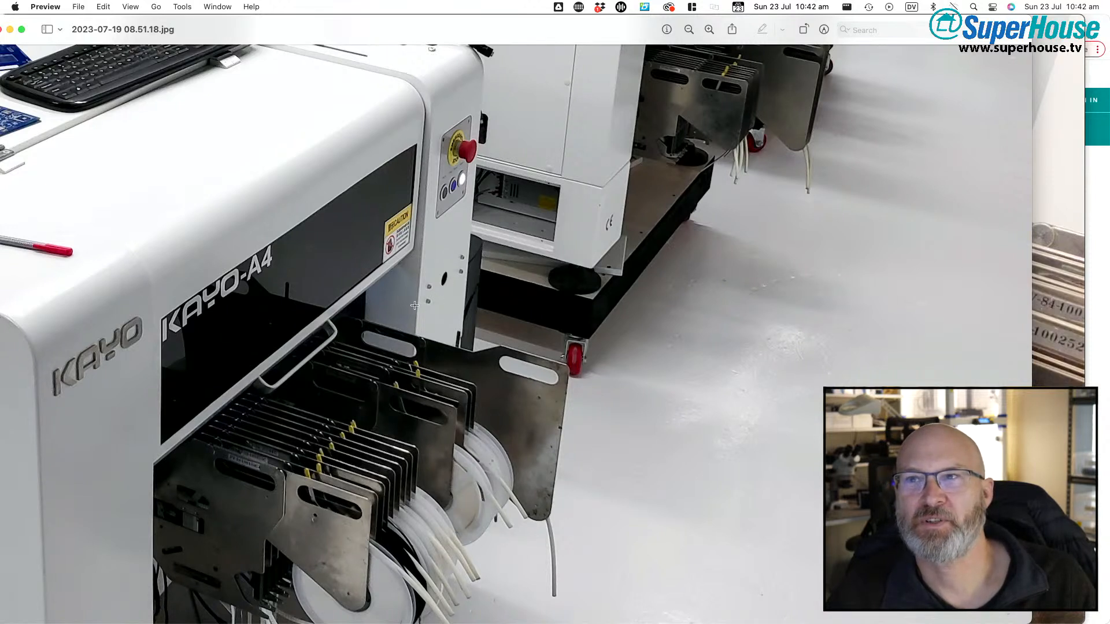
{"action": "scroll", "coordinate": [405, 305], "scroll_direction": "down", "scroll_amount": 5}
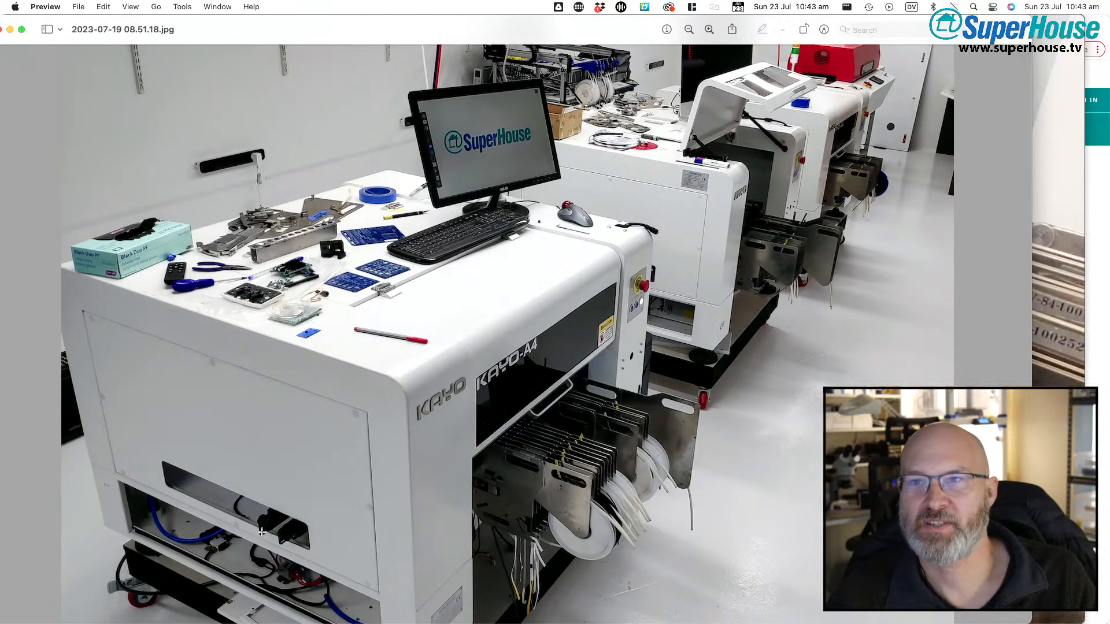
- Inspect the front machine's open lower compartment, plus its cable outlet and emergency stop panel, up close in the photo
{"action": "scroll", "coordinate": [266, 547], "scroll_direction": "up", "scroll_amount": 5, "text": "ctrl"}
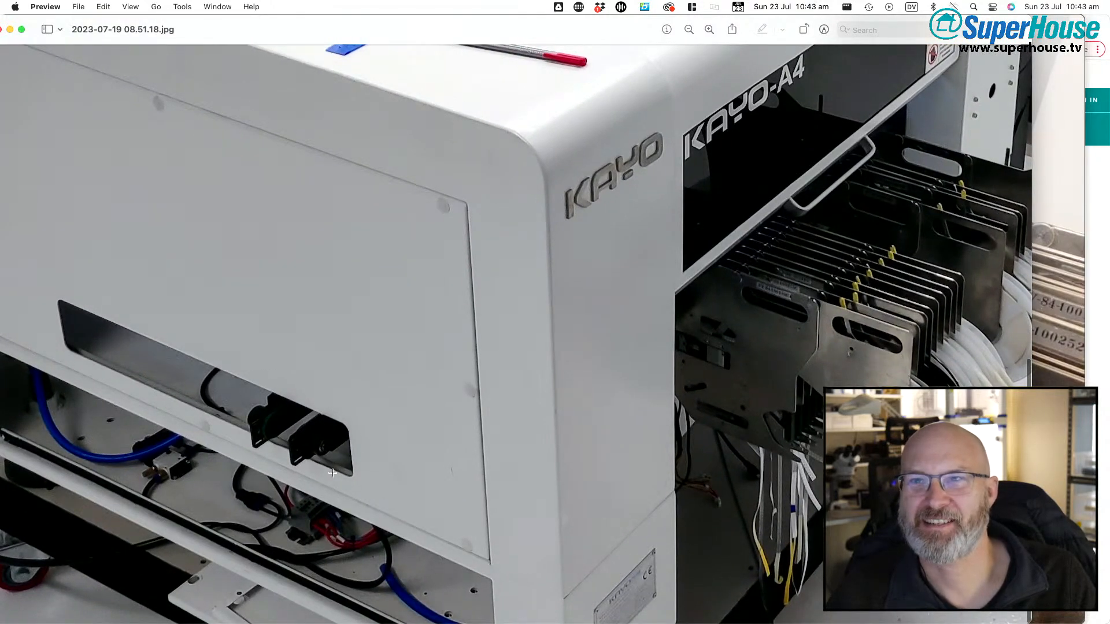
{"action": "scroll", "coordinate": [295, 417], "scroll_direction": "down", "scroll_amount": 5}
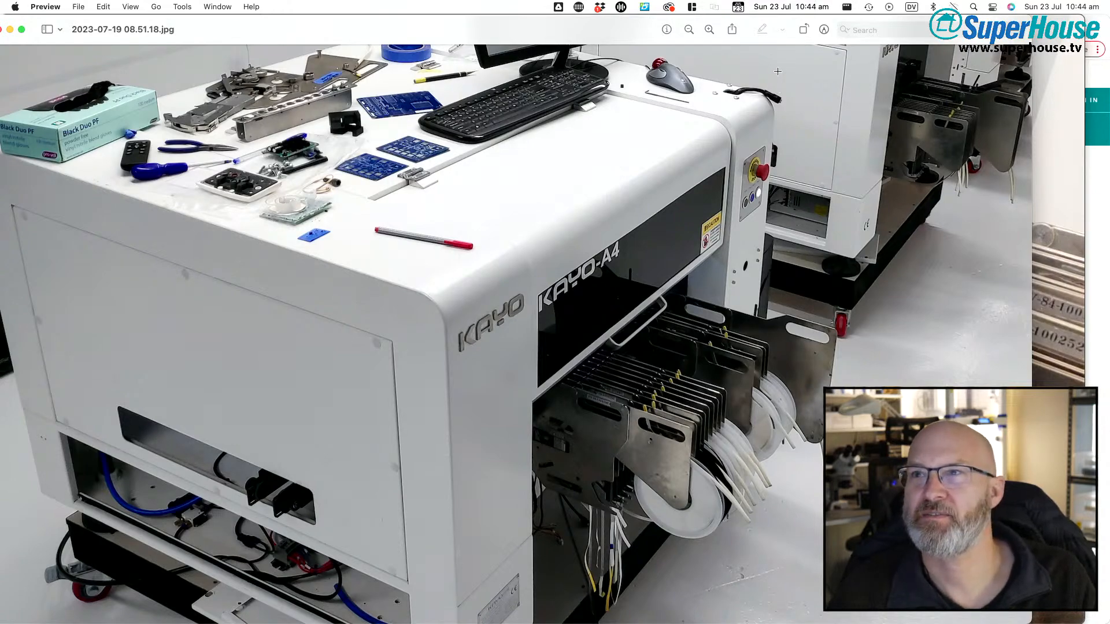
{"action": "scroll", "coordinate": [778, 75], "scroll_direction": "up", "scroll_amount": 5}
{"action": "scroll", "coordinate": [627, 176], "scroll_direction": "down", "scroll_amount": 5}
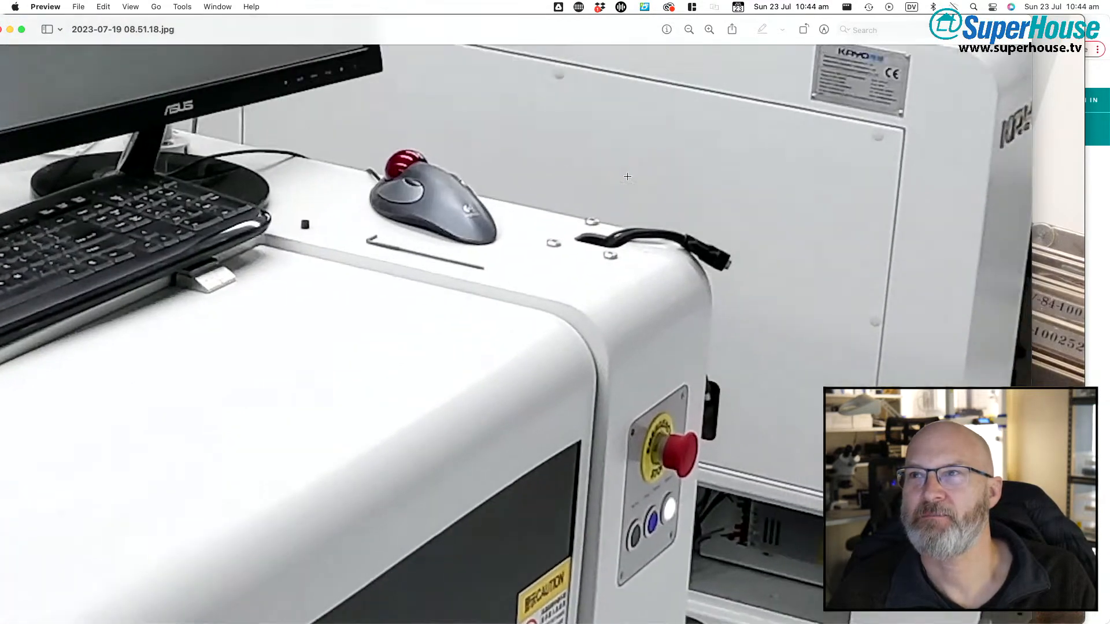
{"action": "scroll", "coordinate": [627, 177], "scroll_direction": "right", "scroll_amount": 5}
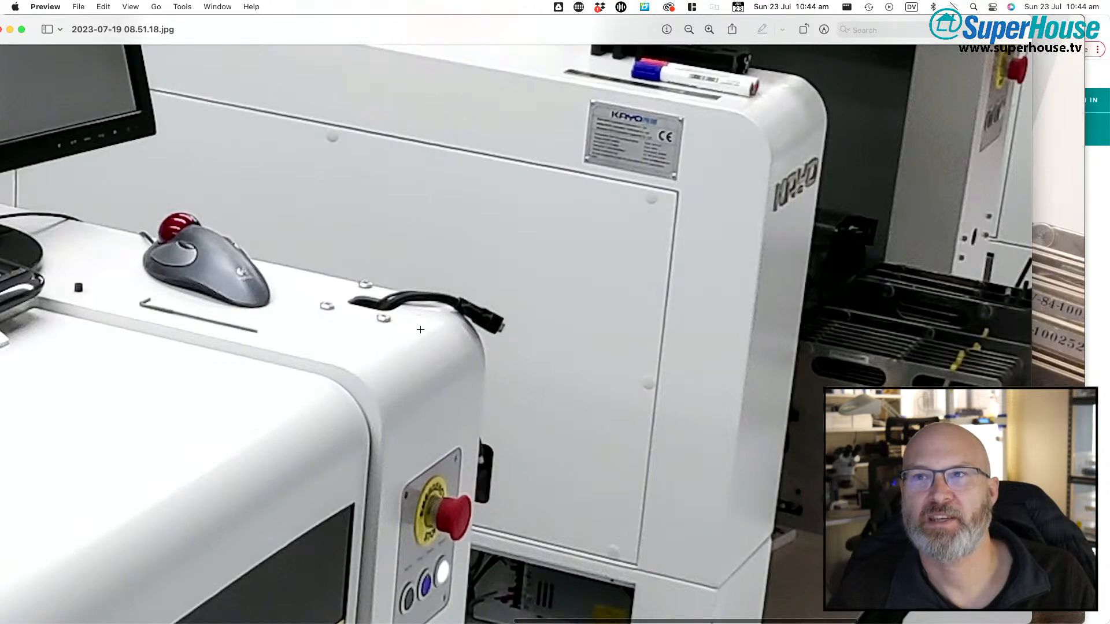
{"action": "scroll", "coordinate": [386, 347], "scroll_direction": "down", "scroll_amount": 10}
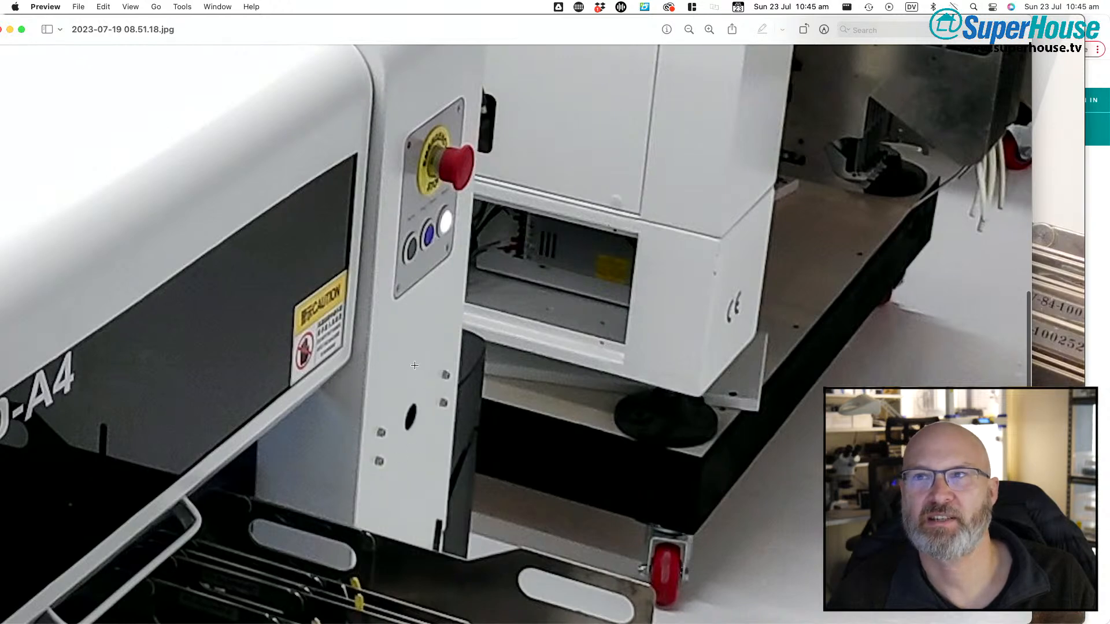
{"action": "scroll", "coordinate": [401, 457], "scroll_direction": "up", "scroll_amount": 8}
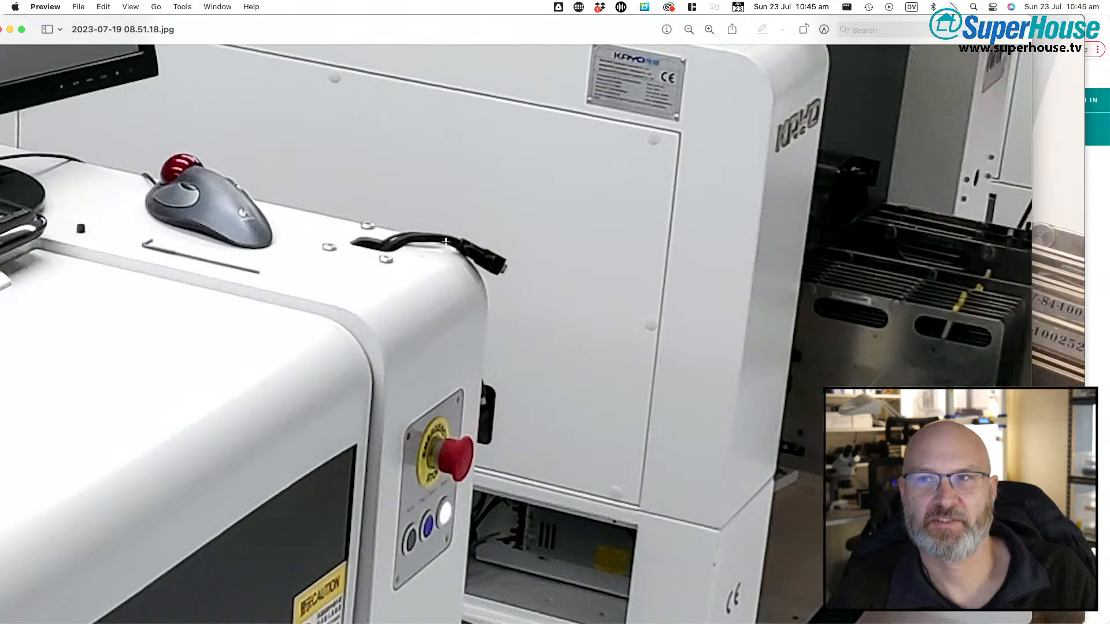
{"action": "scroll", "coordinate": [392, 219], "scroll_direction": "down", "scroll_amount": 3}
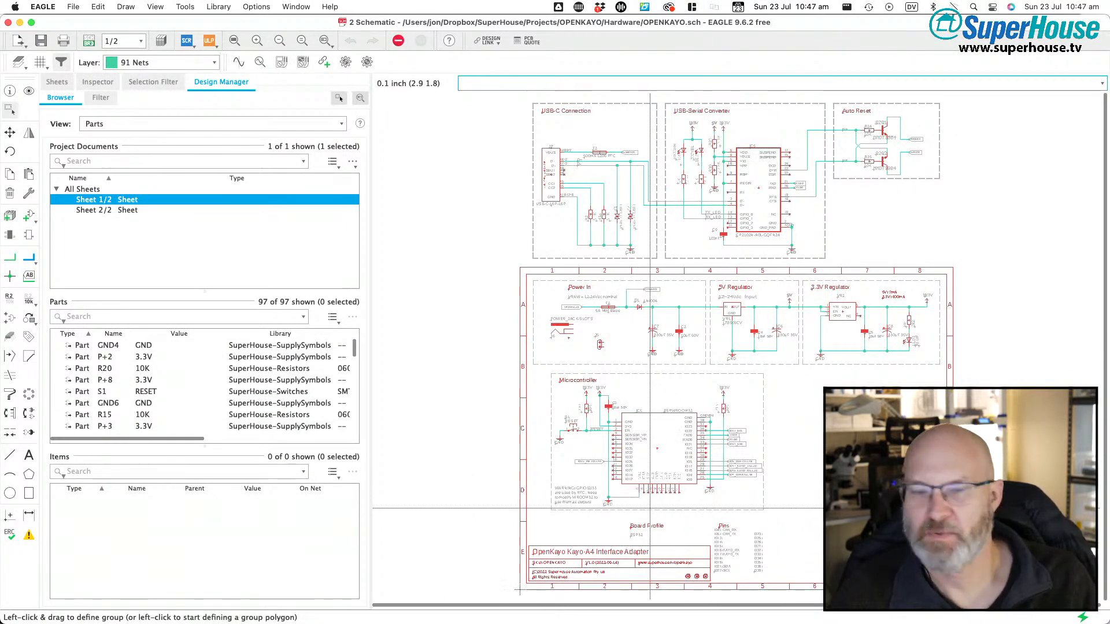
- Examine the title block and Board Profile note of the OPENKAYO schematic, and the ESPWROOM32 microcontroller section on the first sheet
{"action": "scroll", "coordinate": [651, 503], "scroll_direction": "up", "scroll_amount": 5}
{"action": "scroll", "coordinate": [649, 508], "scroll_direction": "down", "scroll_amount": 9}
{"action": "scroll", "coordinate": [650, 508], "scroll_direction": "left", "scroll_amount": 7}
{"action": "scroll", "coordinate": [649, 508], "scroll_direction": "down", "scroll_amount": 2}
{"action": "scroll", "coordinate": [649, 508], "scroll_direction": "right", "scroll_amount": 7}
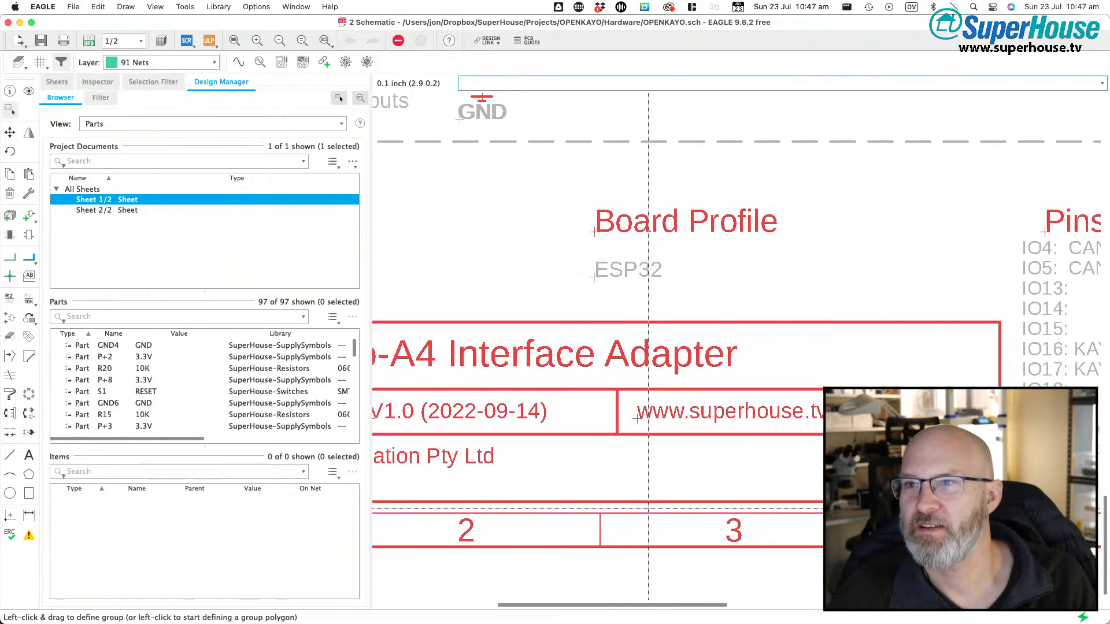
{"action": "scroll", "coordinate": [671, 435], "scroll_direction": "left", "scroll_amount": 2}
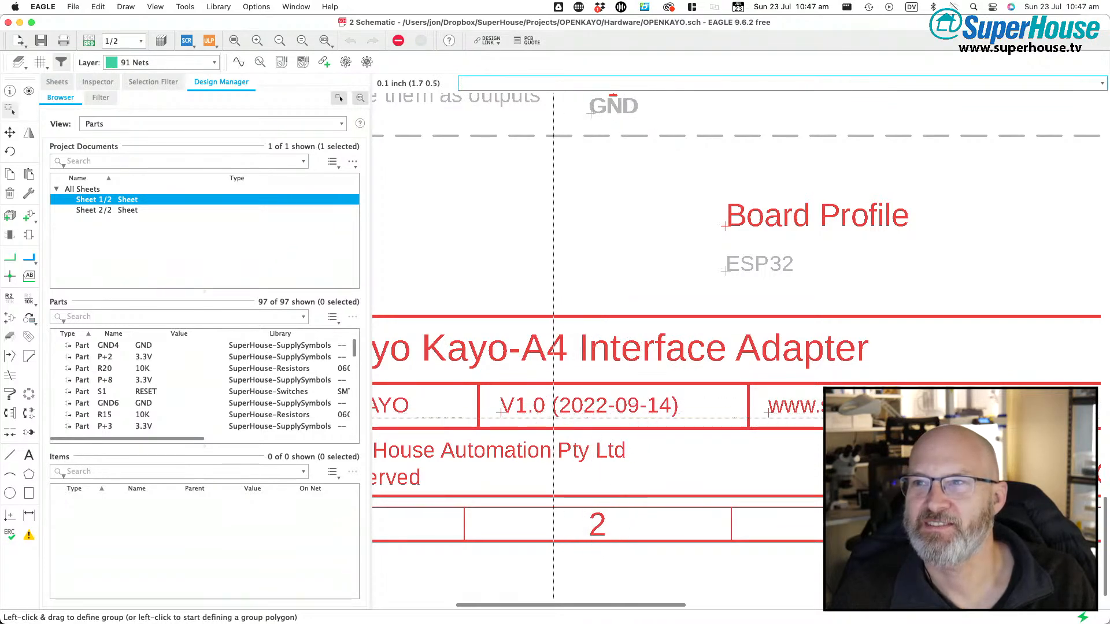
{"action": "scroll", "coordinate": [559, 422], "scroll_direction": "down", "scroll_amount": 1}
{"action": "scroll", "coordinate": [570, 434], "scroll_direction": "up", "scroll_amount": 5}
{"action": "scroll", "coordinate": [575, 445], "scroll_direction": "left", "scroll_amount": 5}
{"action": "scroll", "coordinate": [576, 445], "scroll_direction": "up", "scroll_amount": 5}
{"action": "scroll", "coordinate": [575, 445], "scroll_direction": "right", "scroll_amount": 5}
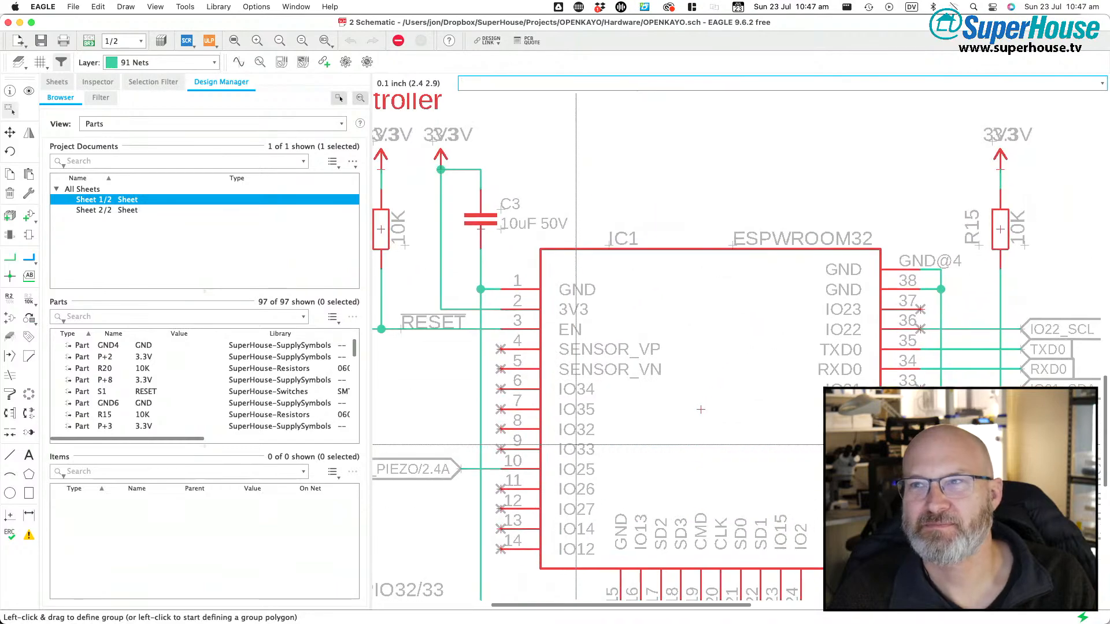
- Review the USB-C Connection and USB-Serial Converter circuits and the ESP32's output nets on the schematic's first sheet
{"action": "scroll", "coordinate": [576, 445], "scroll_direction": "down", "scroll_amount": 2}
{"action": "scroll", "coordinate": [576, 445], "scroll_direction": "down", "scroll_amount": 3}
{"action": "scroll", "coordinate": [576, 445], "scroll_direction": "up", "scroll_amount": 10}
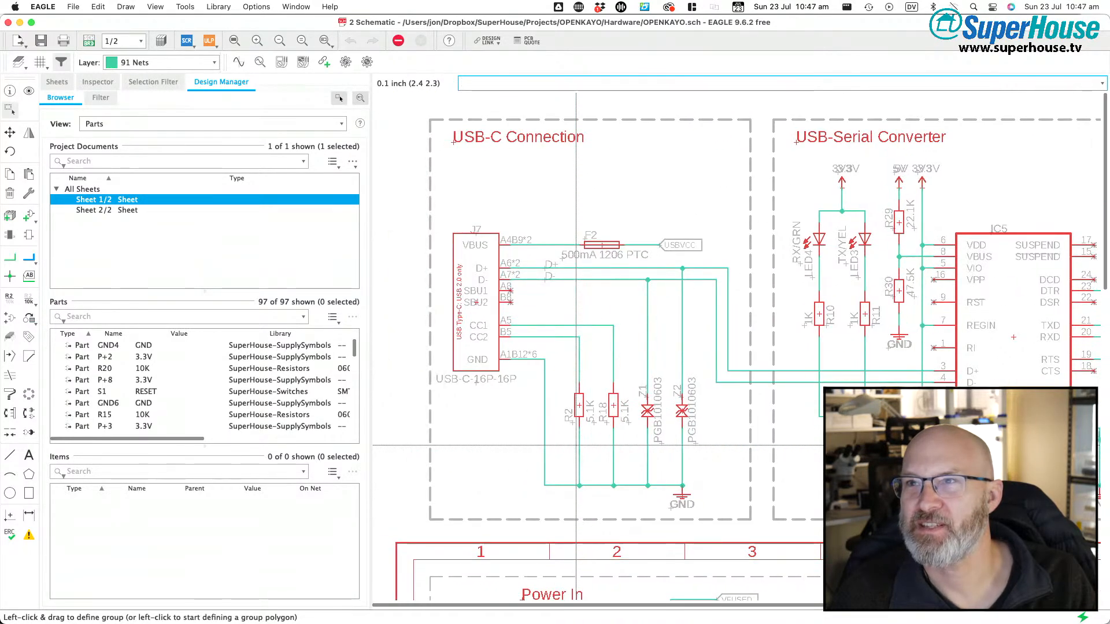
{"action": "scroll", "coordinate": [575, 446], "scroll_direction": "right", "scroll_amount": 5}
{"action": "scroll", "coordinate": [576, 445], "scroll_direction": "right", "scroll_amount": 3}
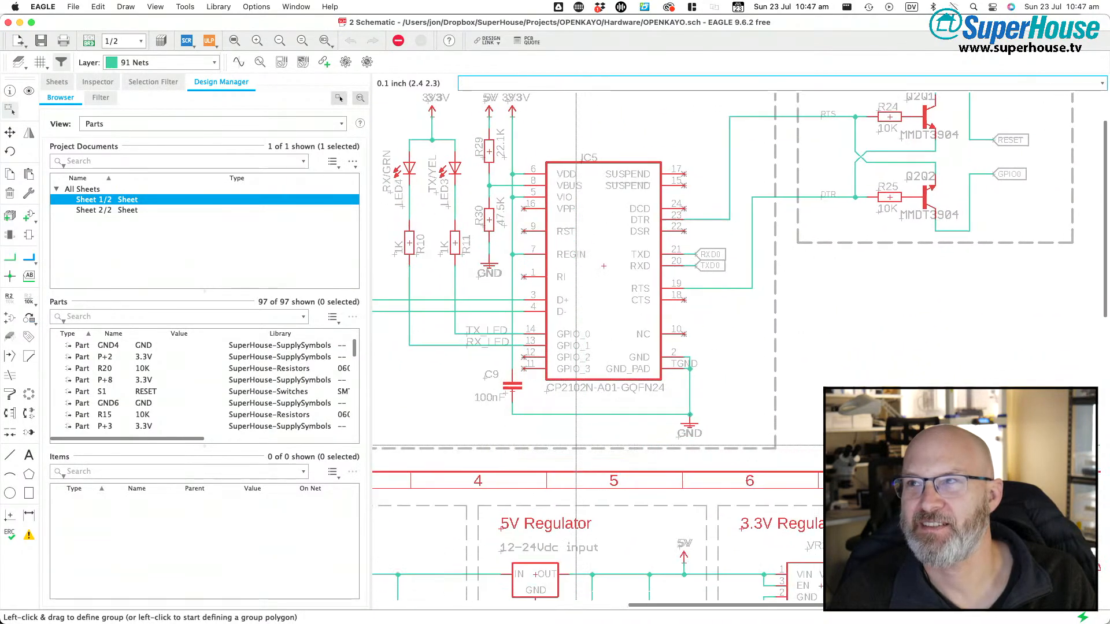
{"action": "scroll", "coordinate": [576, 445], "scroll_direction": "left", "scroll_amount": 6}
{"action": "scroll", "coordinate": [575, 445], "scroll_direction": "down", "scroll_amount": 10}
{"action": "scroll", "coordinate": [576, 445], "scroll_direction": "up", "scroll_amount": 9}
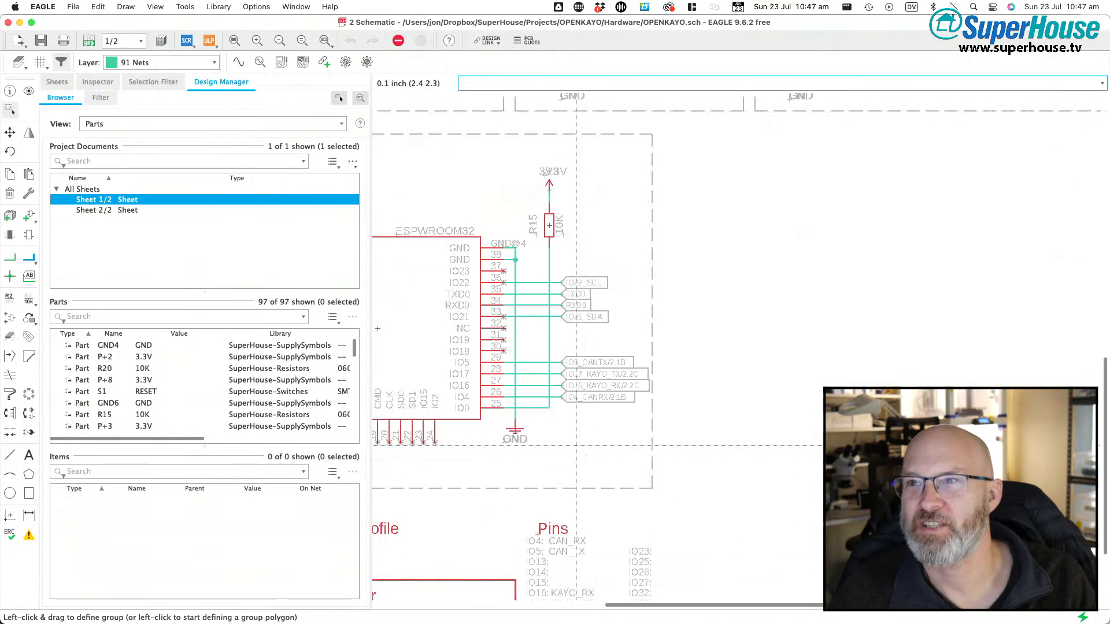
{"action": "scroll", "coordinate": [576, 445], "scroll_direction": "down", "scroll_amount": 8}
{"action": "scroll", "coordinate": [576, 445], "scroll_direction": "up", "scroll_amount": 10}
{"action": "scroll", "coordinate": [576, 445], "scroll_direction": "left", "scroll_amount": 4}
{"action": "scroll", "coordinate": [576, 445], "scroll_direction": "right", "scroll_amount": 2}
{"action": "scroll", "coordinate": [576, 445], "scroll_direction": "left", "scroll_amount": 5}
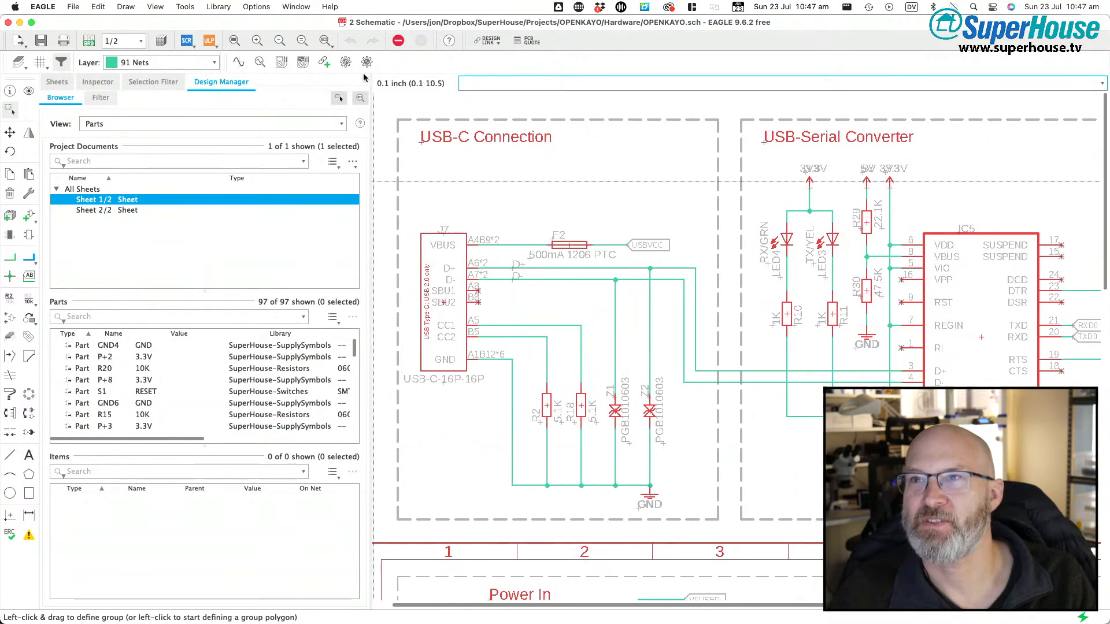
- Fit the first sheet in view, open Sheet 2/2, and examine its CAN Bus and Kayo Serial Interface circuits
{"action": "left_click", "coordinate": [234, 40]}
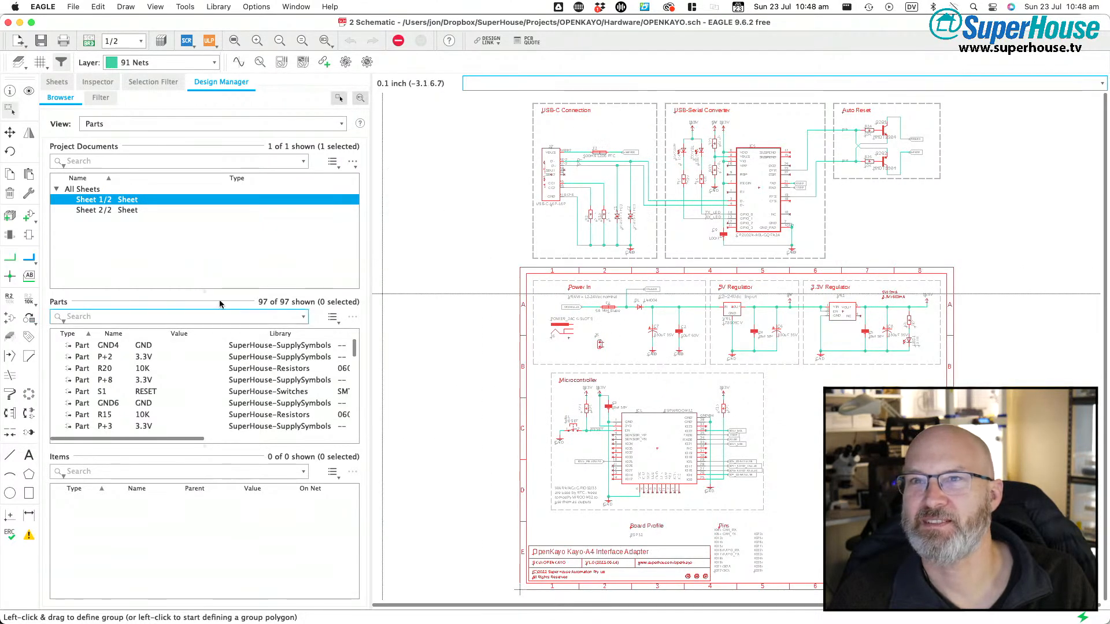
{"action": "left_click", "coordinate": [93, 214]}
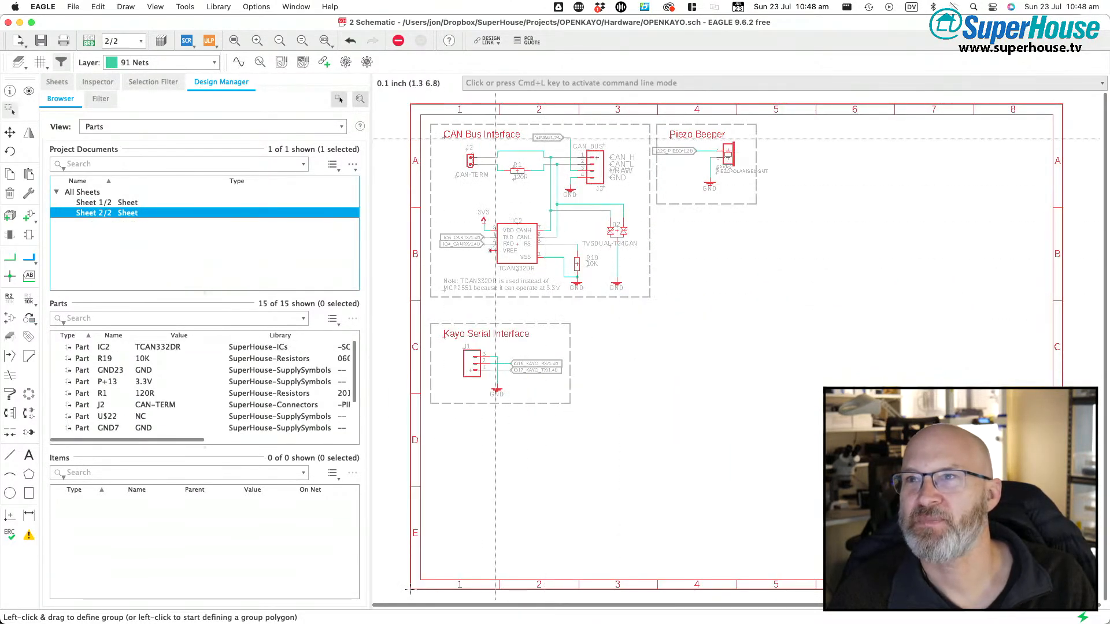
{"action": "scroll", "coordinate": [495, 106], "scroll_direction": "up", "scroll_amount": 3}
{"action": "middle_click_drag", "start_coordinate": [495, 139], "coordinate": [514, 149]}
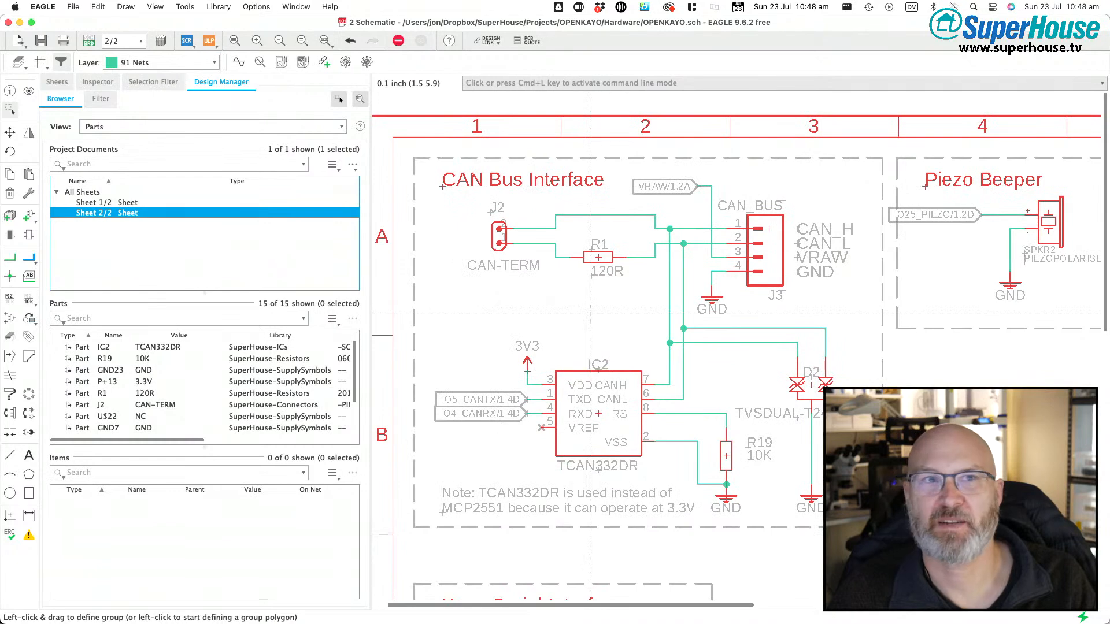
{"action": "scroll", "coordinate": [462, 402], "scroll_direction": "down", "scroll_amount": 5}
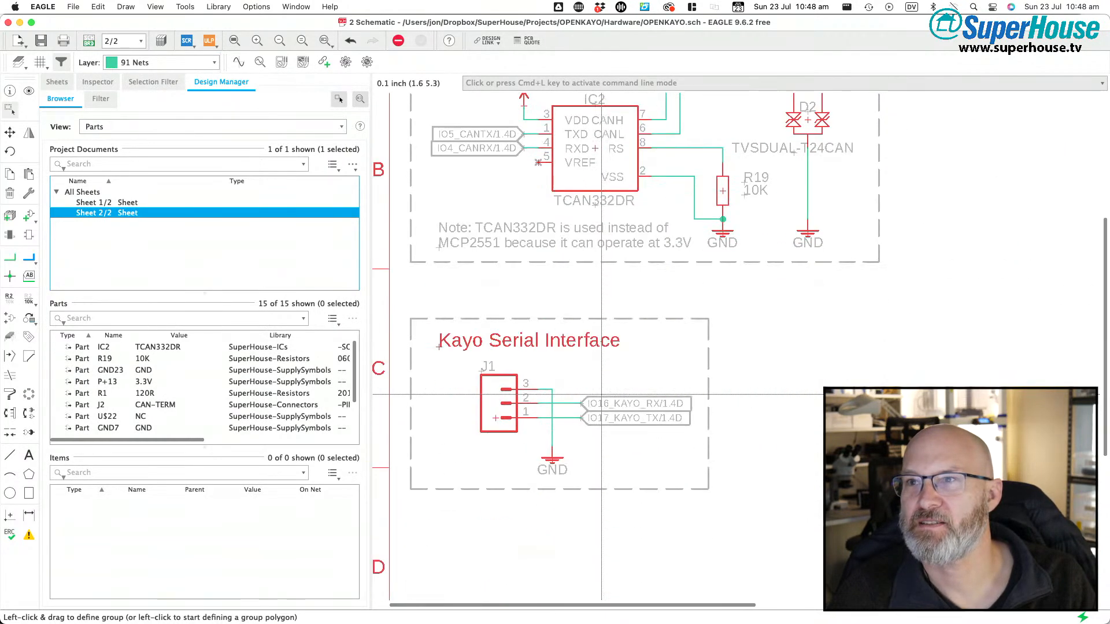
{"action": "scroll", "coordinate": [532, 453], "scroll_direction": "up", "scroll_amount": 3}
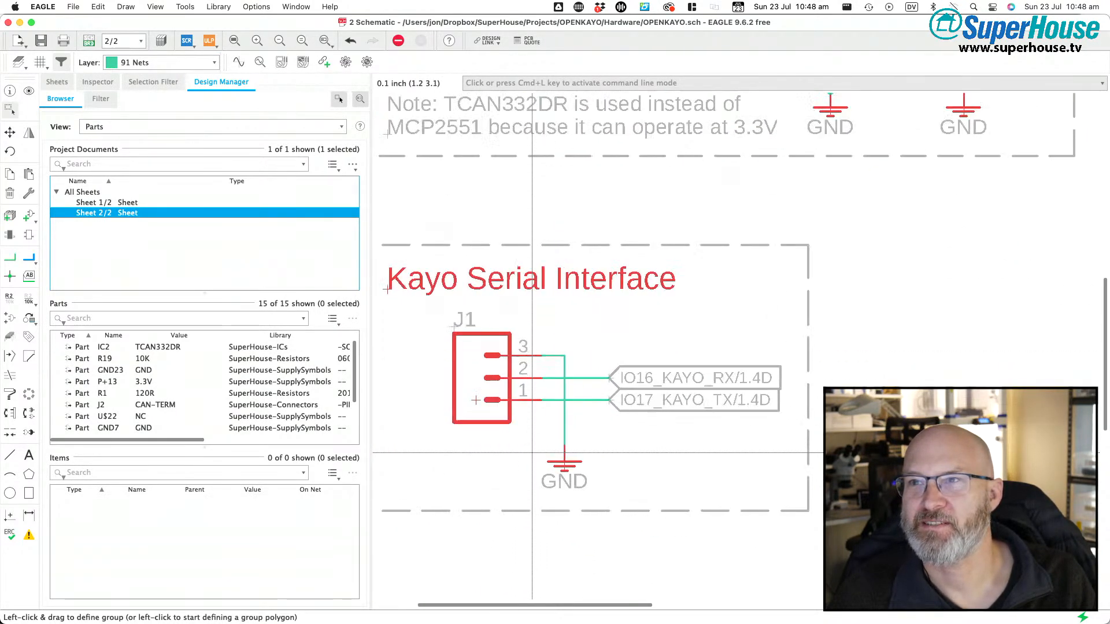
{"action": "scroll", "coordinate": [532, 453], "scroll_direction": "down", "scroll_amount": 2}
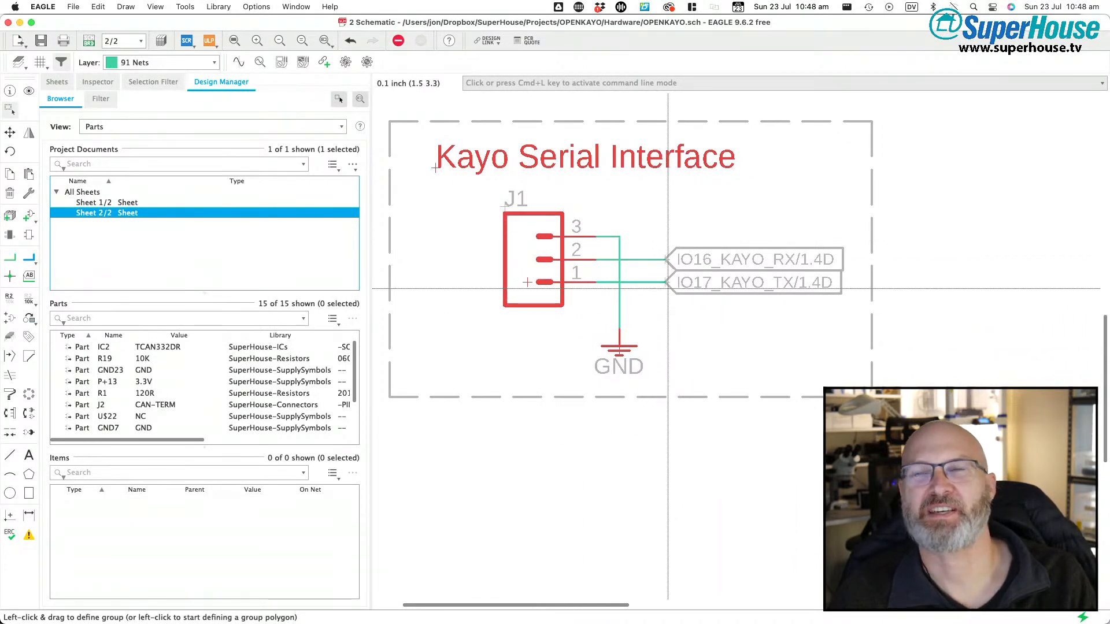
{"action": "left_click", "coordinate": [466, 369]}
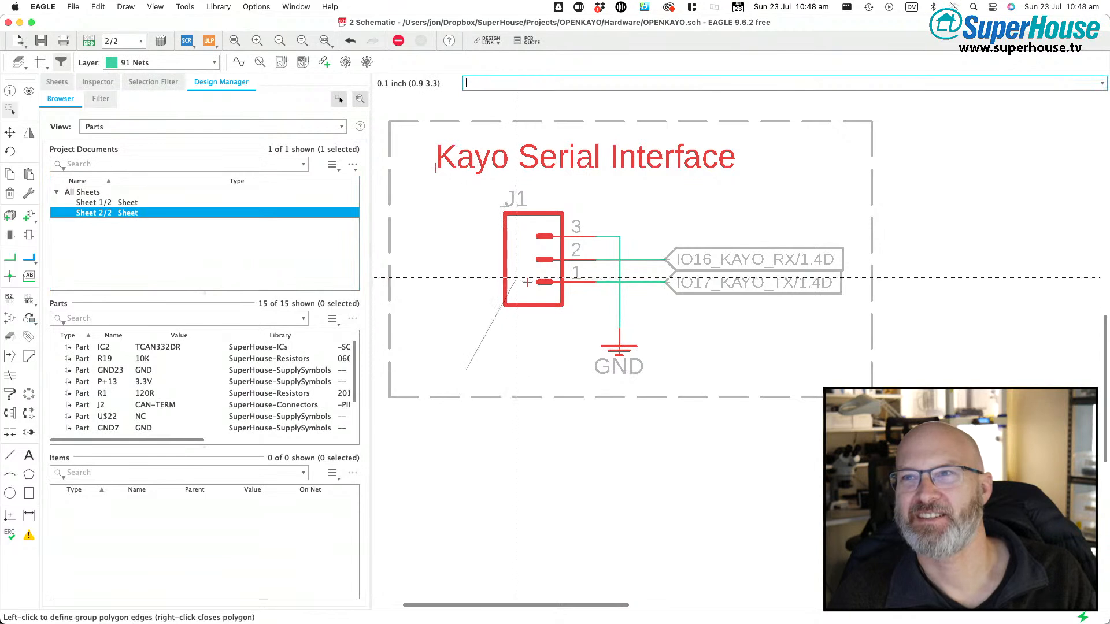
{"action": "key", "text": "Escape"}
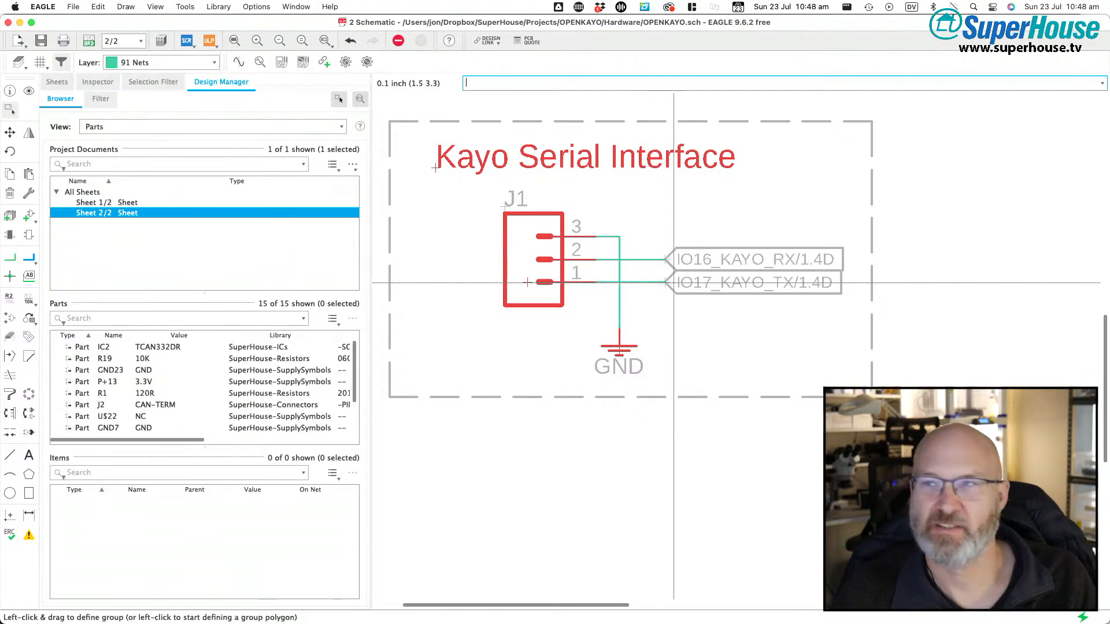
- Go back over the CAN Bus Interface on Sheet 2/2 and view the Piezo Beeper circuit beside it
{"action": "scroll", "coordinate": [674, 283], "scroll_direction": "down", "scroll_amount": 4}
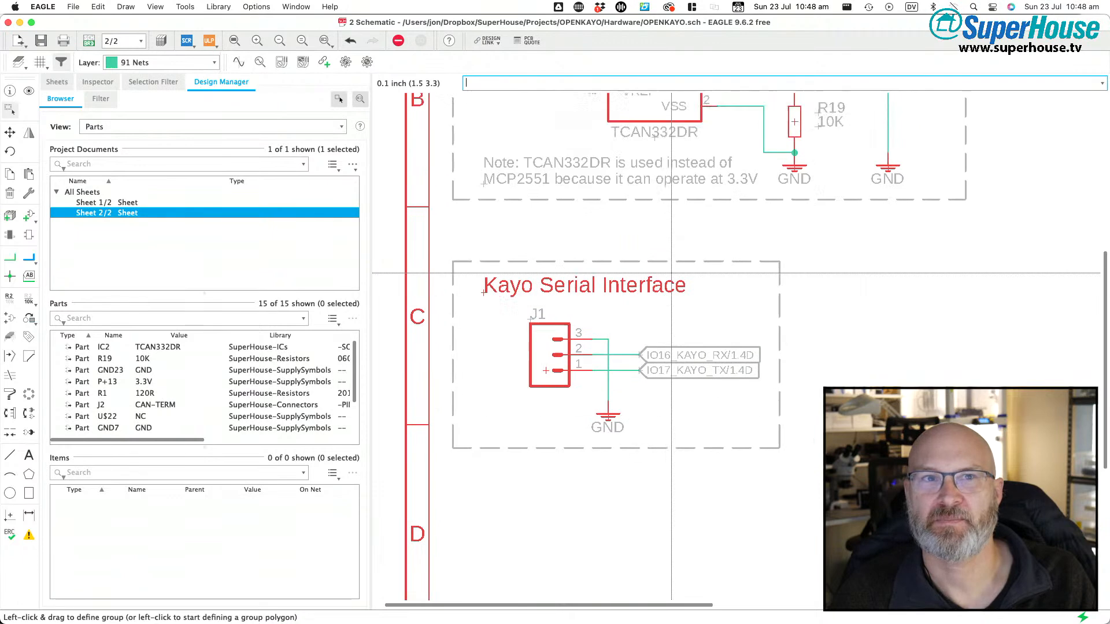
{"action": "scroll", "coordinate": [671, 273], "scroll_direction": "up", "scroll_amount": 5}
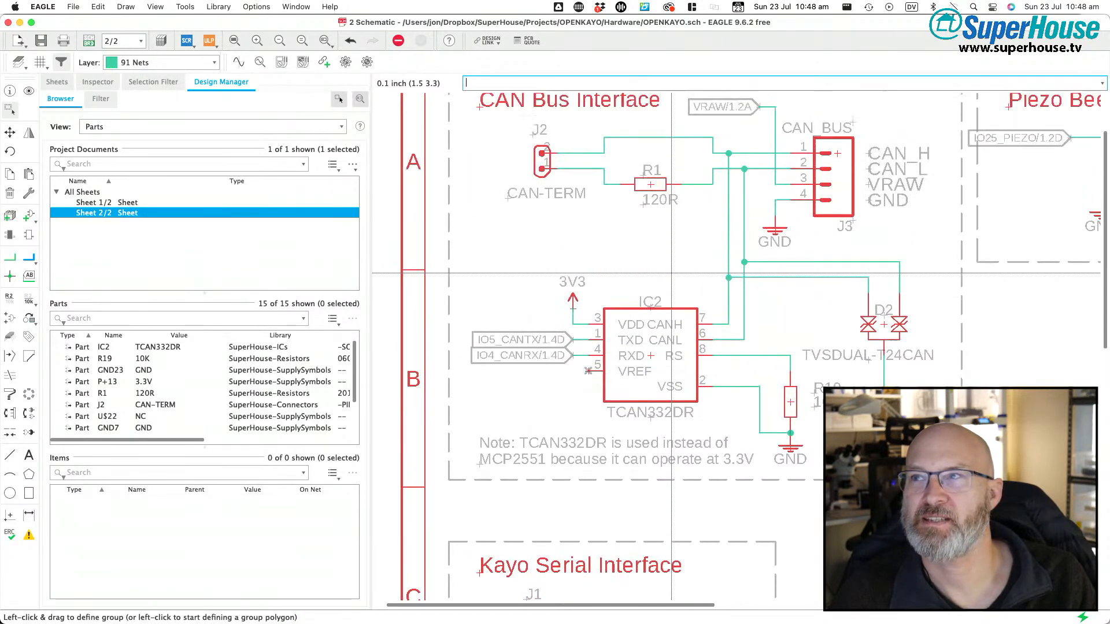
{"action": "scroll", "coordinate": [671, 273], "scroll_direction": "up", "scroll_amount": 3}
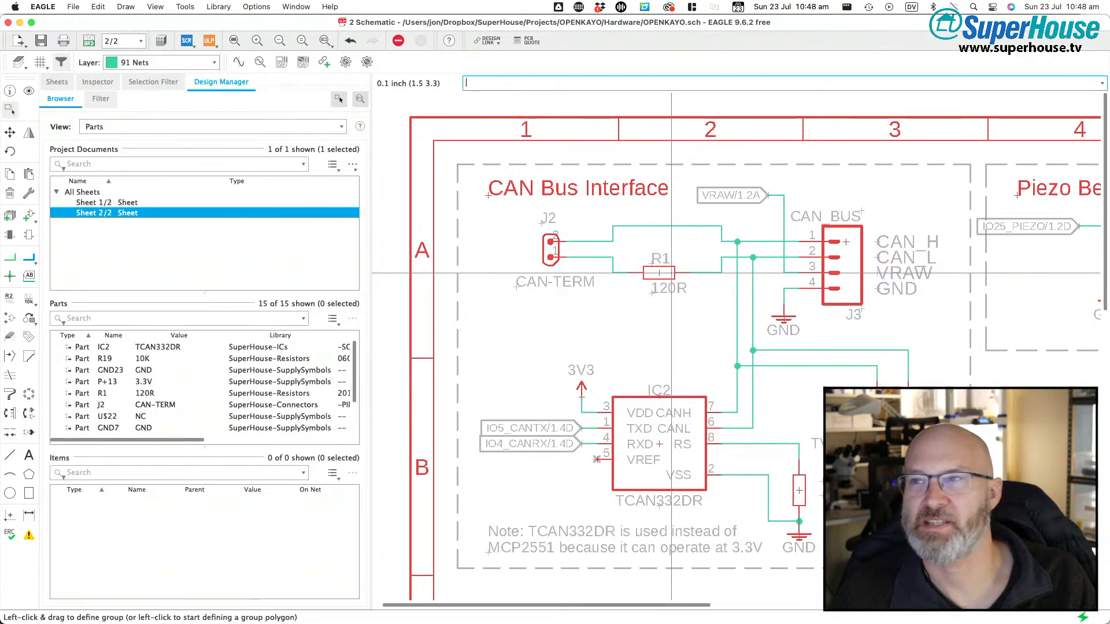
{"action": "scroll", "coordinate": [671, 272], "scroll_direction": "right", "scroll_amount": 5}
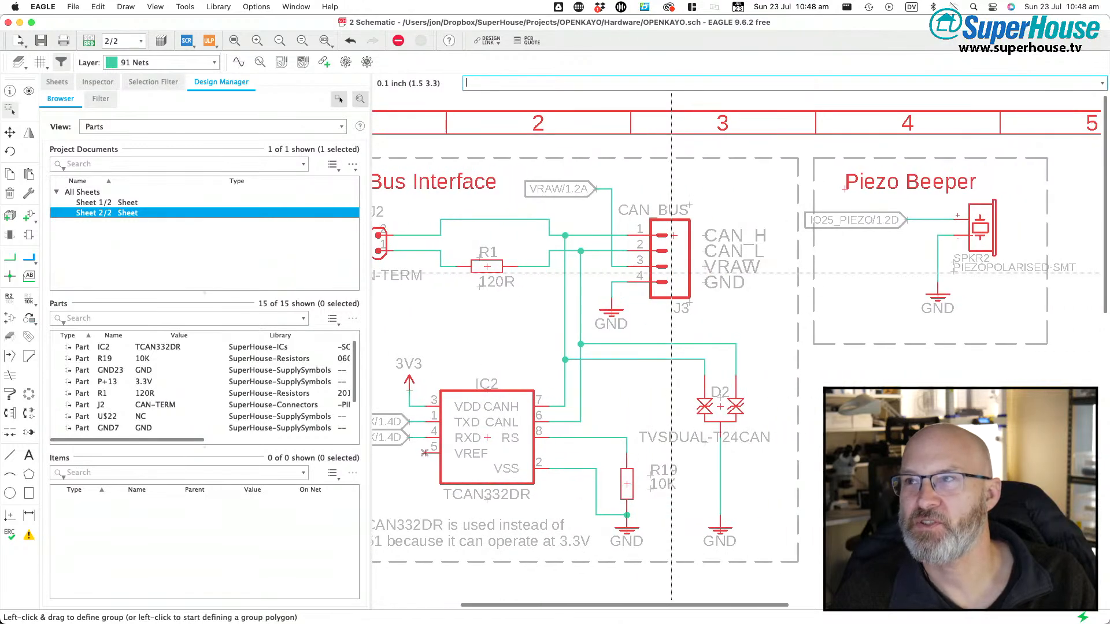
- Examine the Kayo Serial Interface circuit with connector J1 on Sheet 2/2 and return to the CAN Bus Interface
{"action": "scroll", "coordinate": [671, 273], "scroll_direction": "right", "scroll_amount": 5}
{"action": "scroll", "coordinate": [671, 273], "scroll_direction": "left", "scroll_amount": 10}
{"action": "scroll", "coordinate": [671, 273], "scroll_direction": "down", "scroll_amount": 10}
{"action": "scroll", "coordinate": [672, 272], "scroll_direction": "up", "scroll_amount": 10}
{"action": "scroll", "coordinate": [671, 273], "scroll_direction": "down", "scroll_amount": 5}
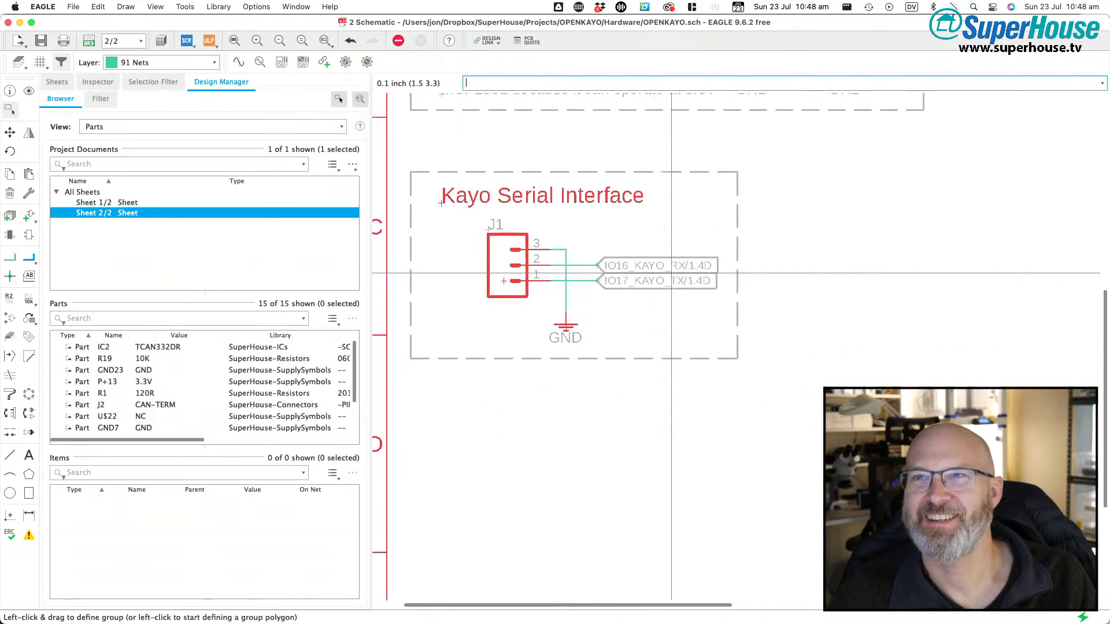
{"action": "scroll", "coordinate": [671, 273], "scroll_direction": "up", "scroll_amount": 1}
{"action": "left_click_drag", "start_coordinate": [791, 408], "coordinate": [392, 164]}
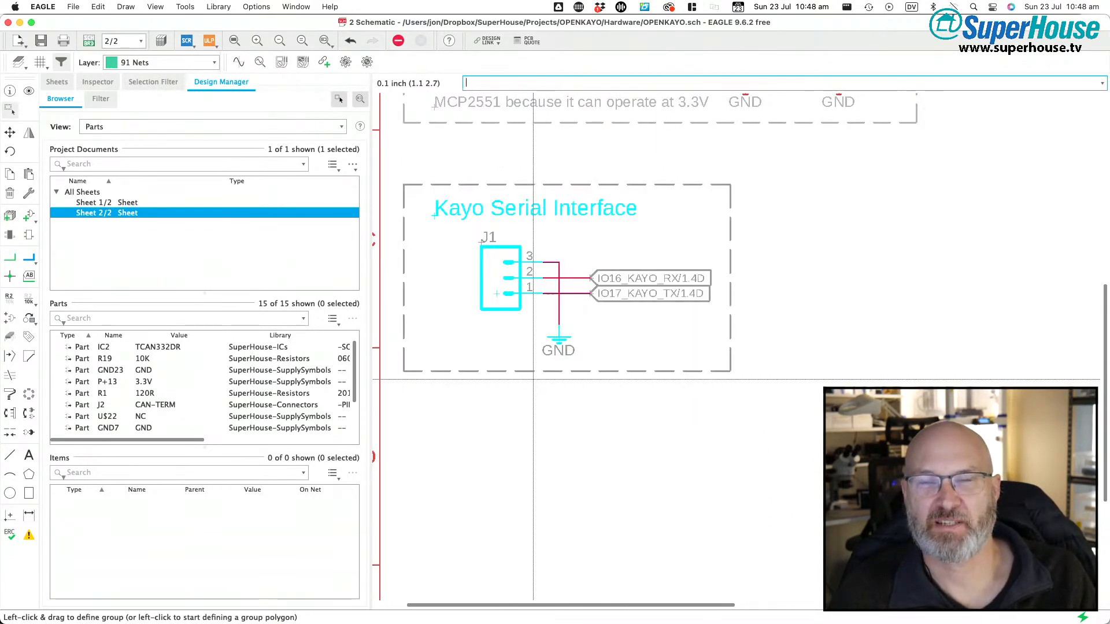
{"action": "left_click", "coordinate": [542, 471]}
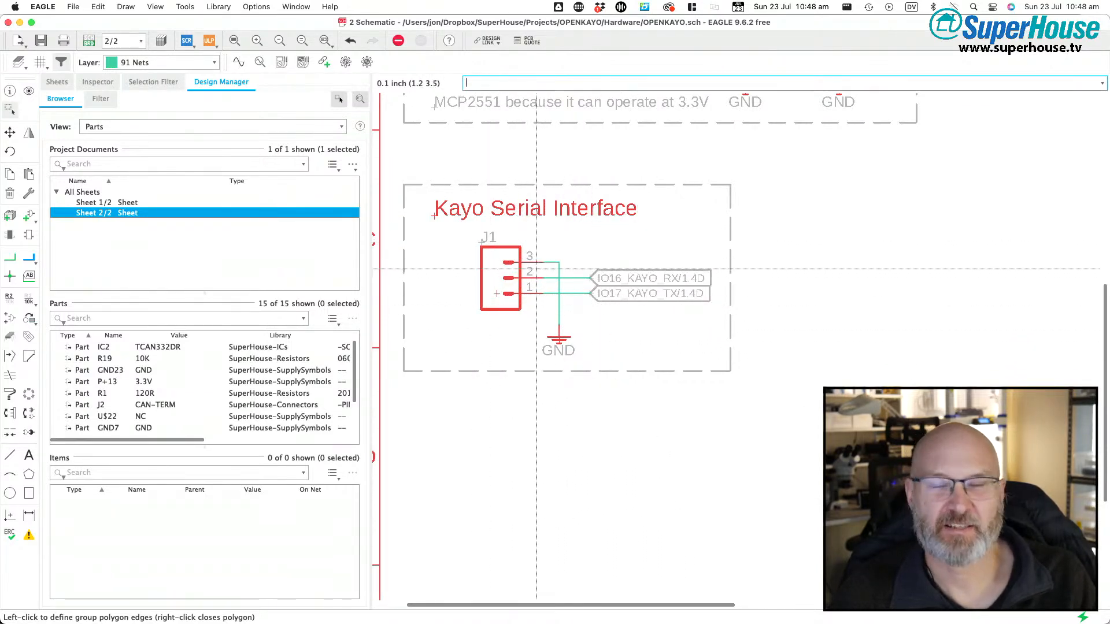
{"action": "scroll", "coordinate": [625, 259], "scroll_direction": "up", "scroll_amount": 3}
{"action": "scroll", "coordinate": [625, 259], "scroll_direction": "up", "scroll_amount": 10}
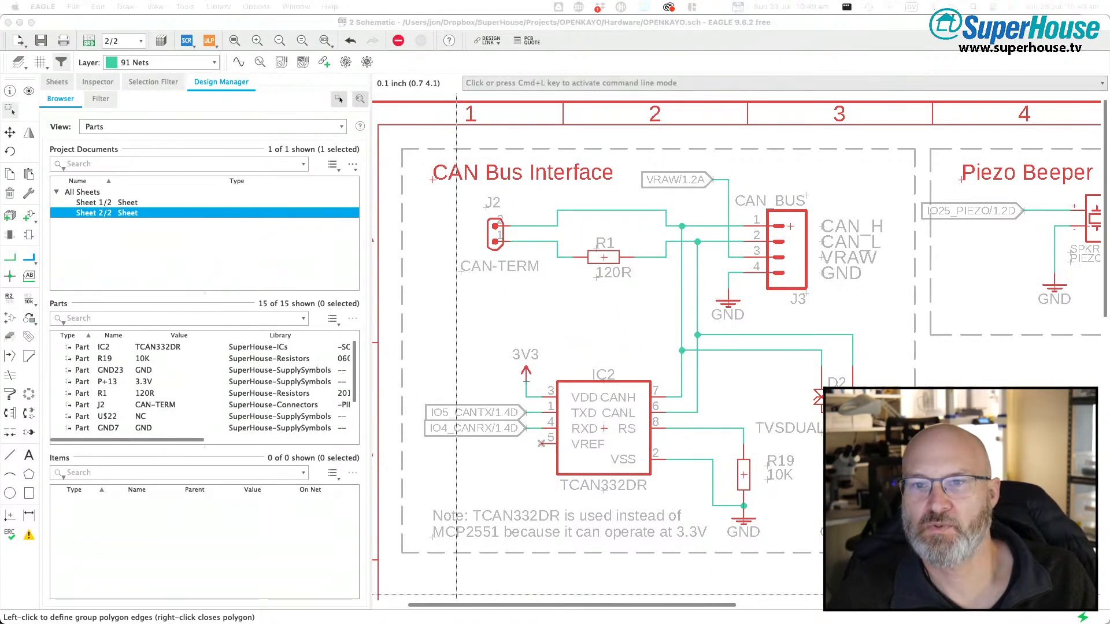
- Switch to the OpenKayo sketch in the Arduino IDE and read through the supported G-code commands in its header comment
{"action": "left_click_drag", "start_coordinate": [360, 623], "coordinate": [360, 308]}
{"action": "double_click", "coordinate": [360, 309]}
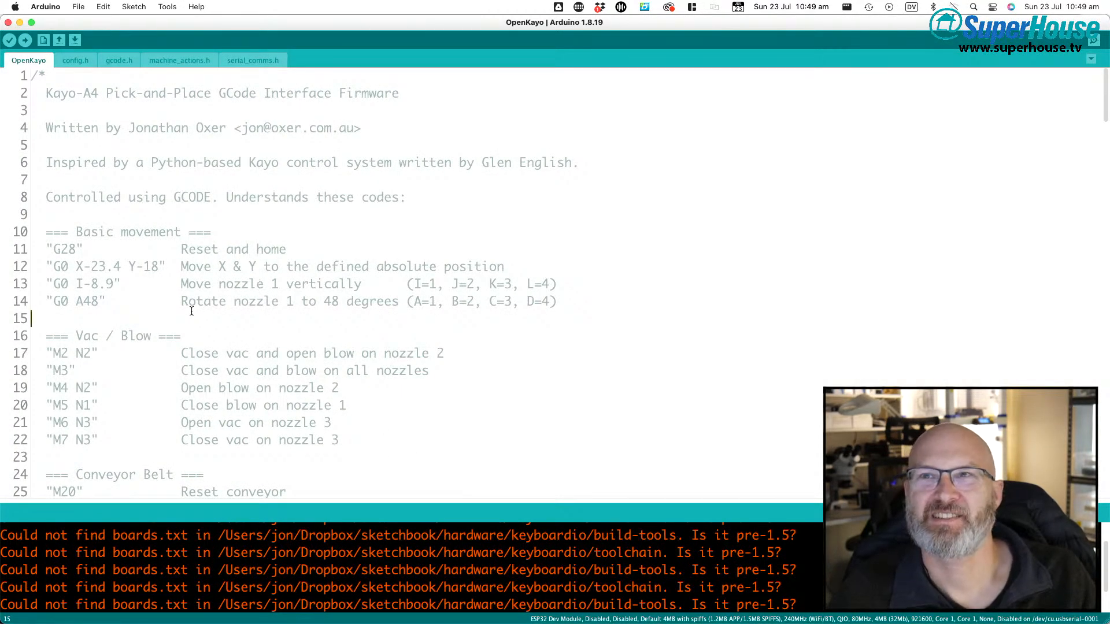
{"action": "scroll", "coordinate": [180, 249], "scroll_direction": "down", "scroll_amount": 5}
{"action": "scroll", "coordinate": [174, 246], "scroll_direction": "up", "scroll_amount": 5}
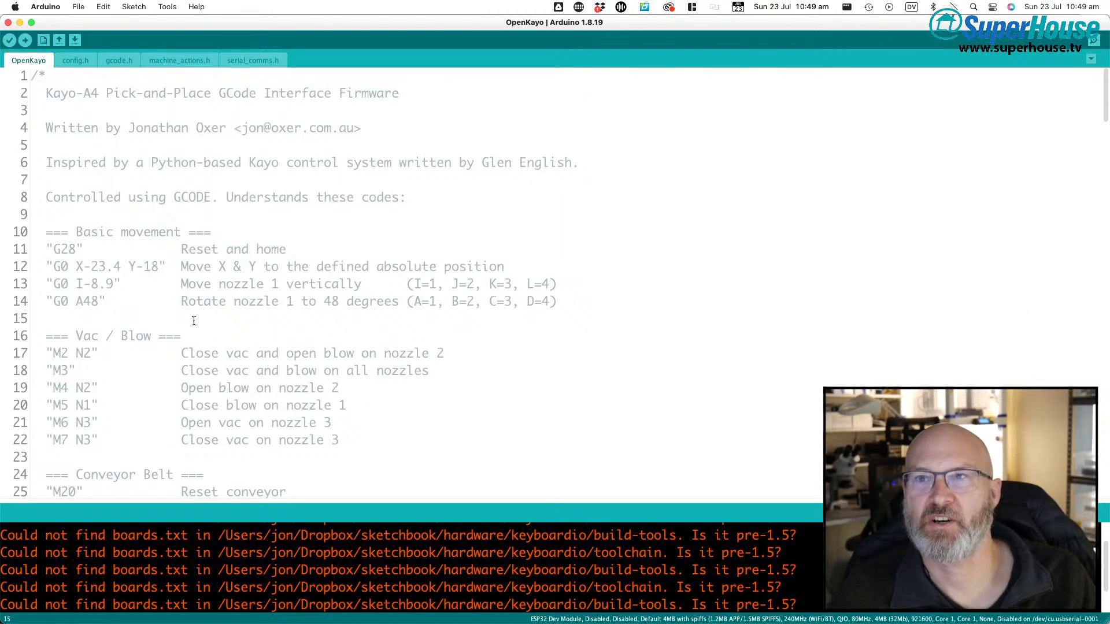
{"action": "scroll", "coordinate": [193, 321], "scroll_direction": "down", "scroll_amount": 10}
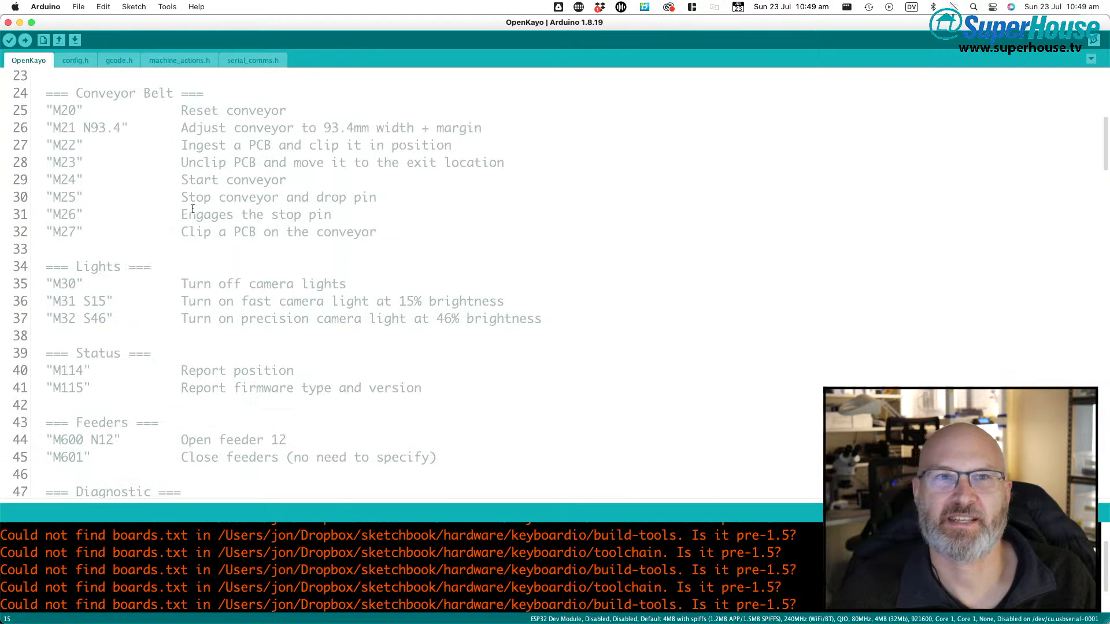
{"action": "scroll", "coordinate": [168, 190], "scroll_direction": "down", "scroll_amount": 3}
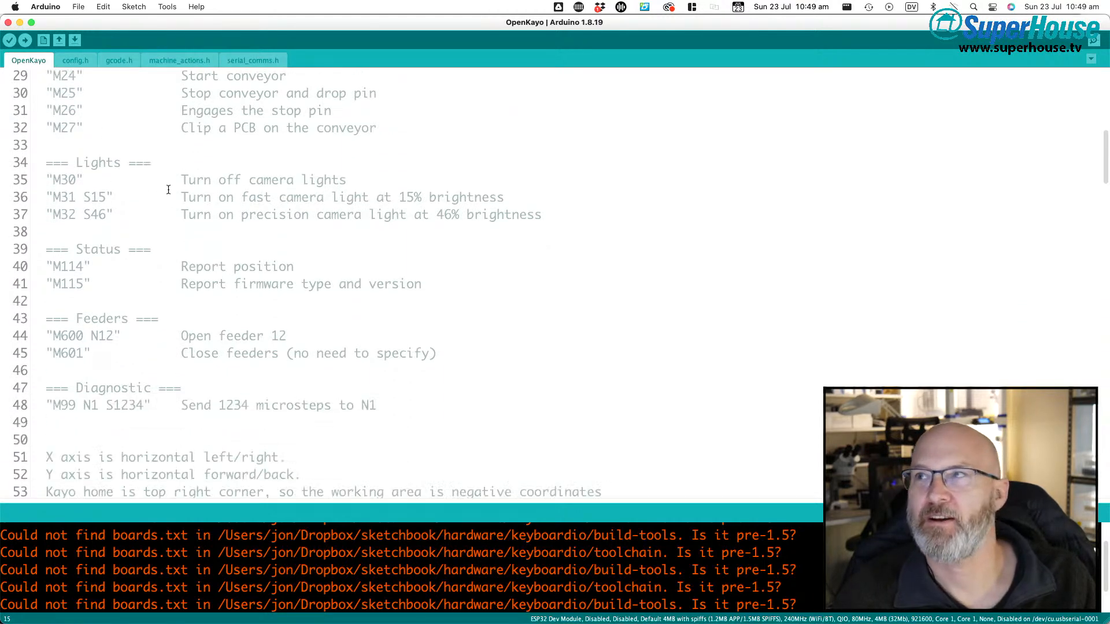
{"action": "scroll", "coordinate": [117, 290], "scroll_direction": "down", "scroll_amount": 3}
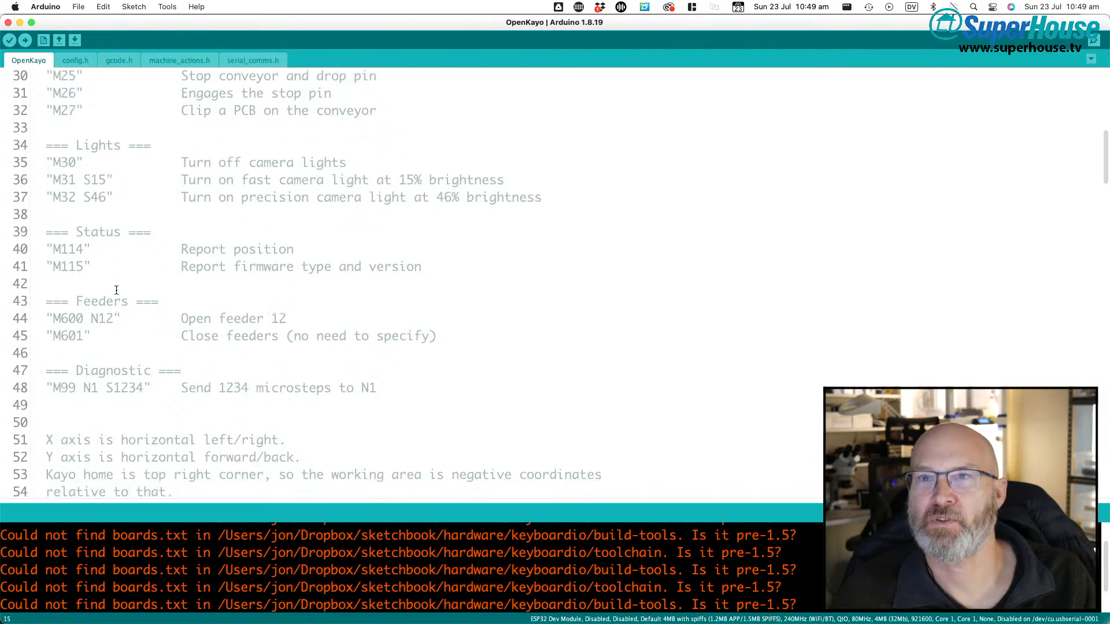
{"action": "scroll", "coordinate": [125, 358], "scroll_direction": "up", "scroll_amount": 5}
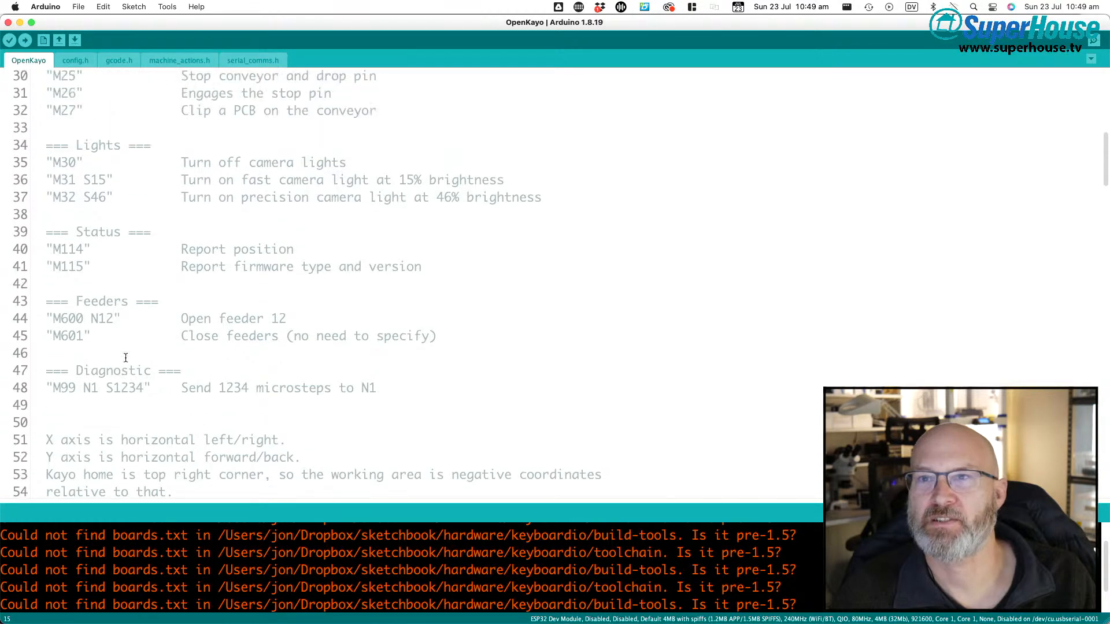
{"action": "scroll", "coordinate": [130, 214], "scroll_direction": "up", "scroll_amount": 6}
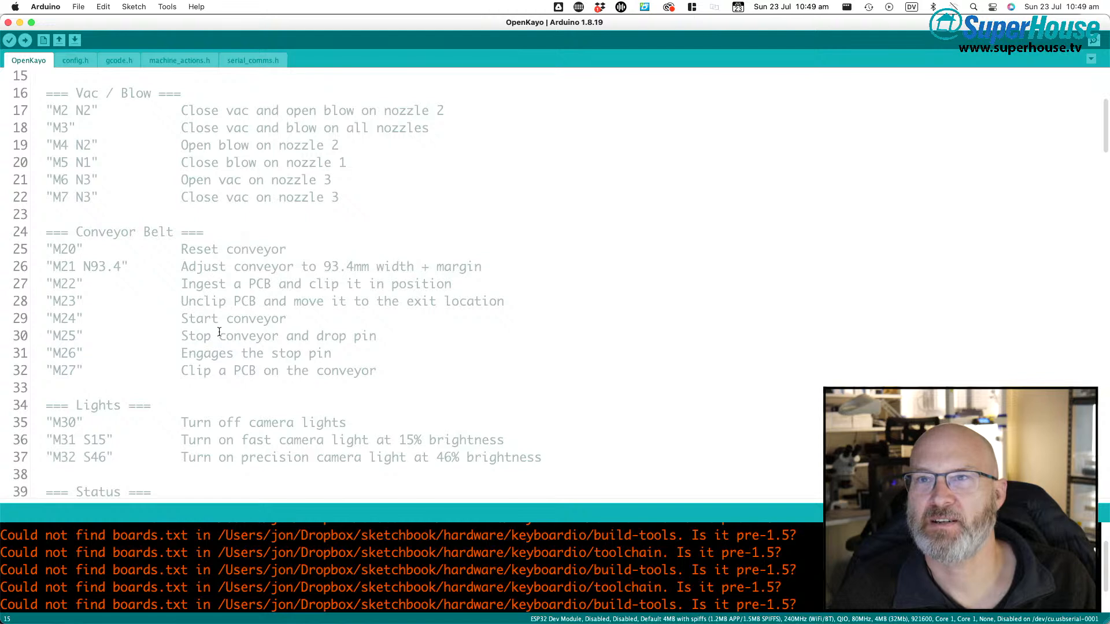
- Highlight the "M21 N93.4" conveyor width command and its 93.4 value on line 26, and clear the selection
{"action": "left_click_drag", "start_coordinate": [53, 266], "coordinate": [75, 265]}
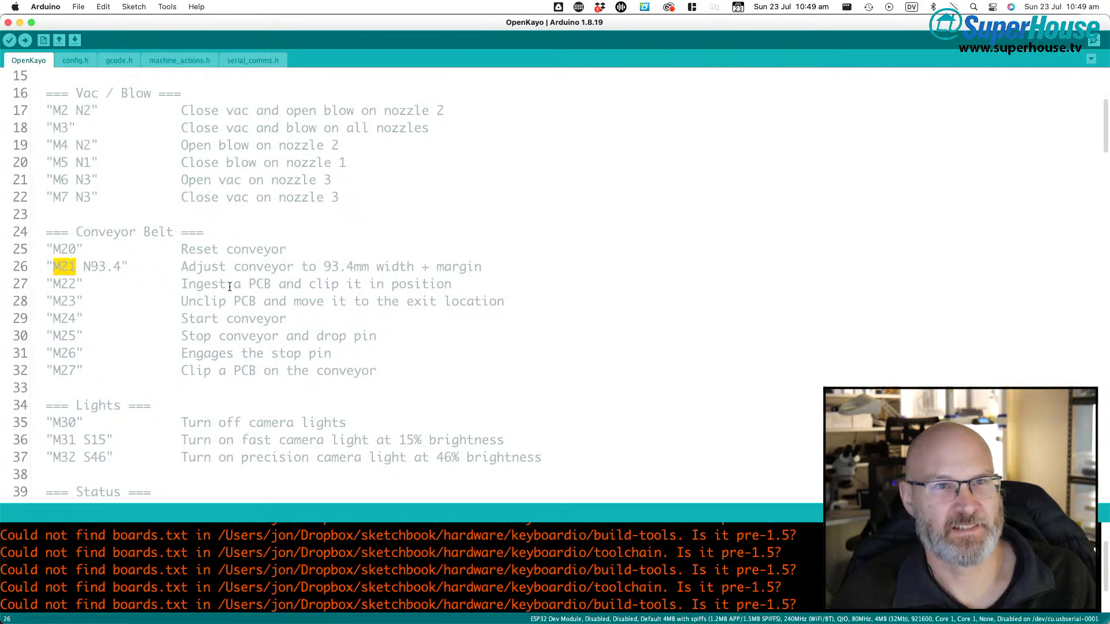
{"action": "left_click", "coordinate": [95, 267]}
{"action": "left_click_drag", "start_coordinate": [51, 266], "coordinate": [124, 266]}
{"action": "left_click", "coordinate": [122, 267]}
{"action": "left_click_drag", "start_coordinate": [53, 267], "coordinate": [123, 267]}
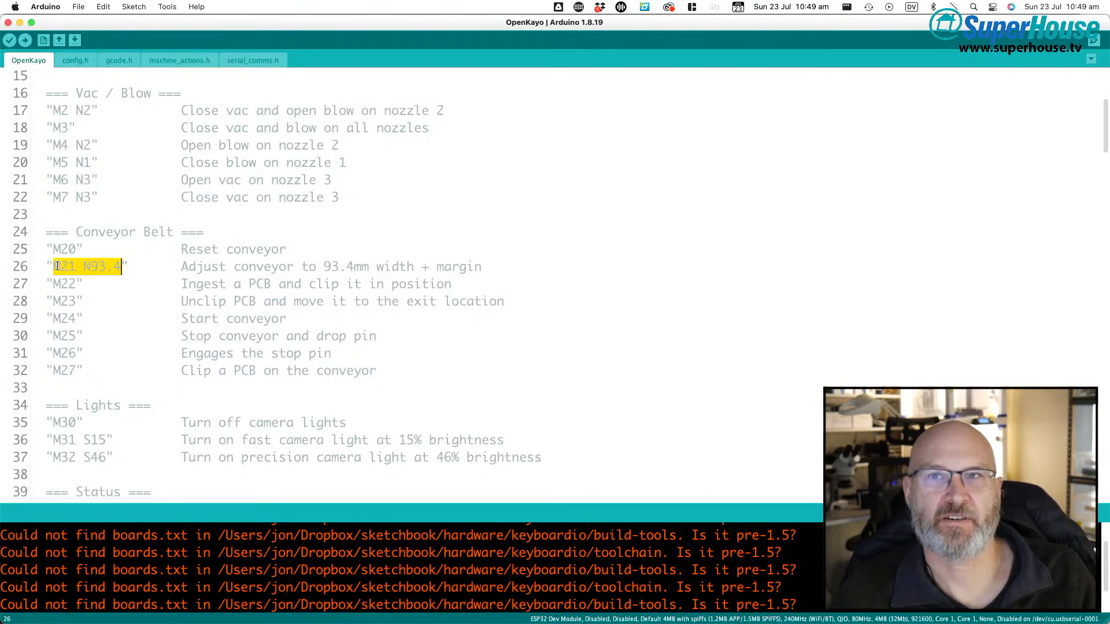
{"action": "left_click_drag", "start_coordinate": [88, 267], "coordinate": [114, 267]}
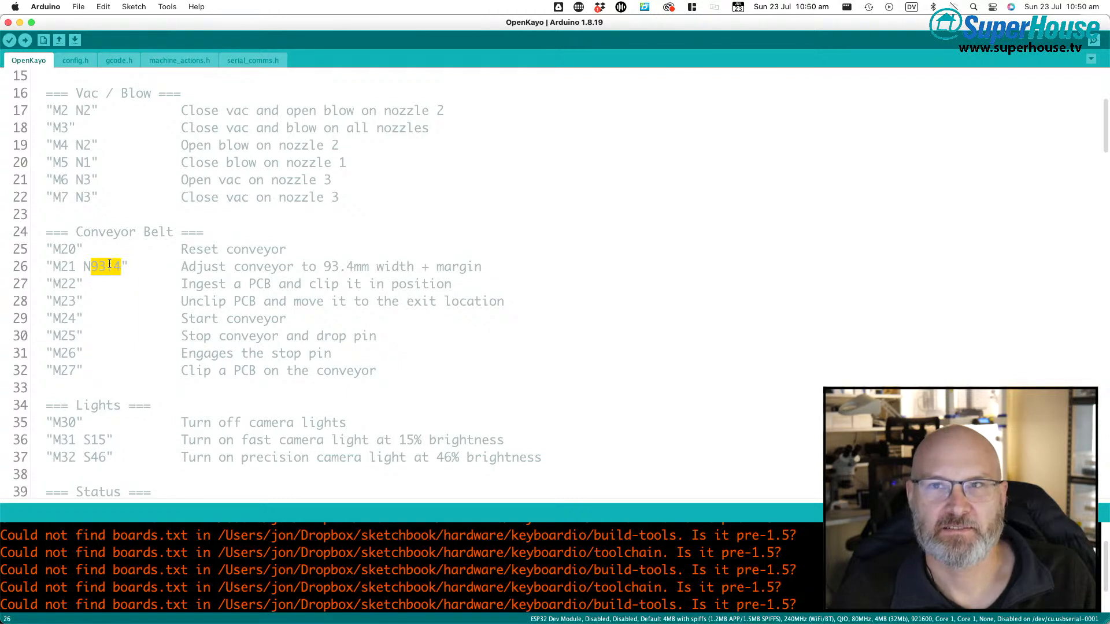
{"action": "left_click", "coordinate": [122, 280]}
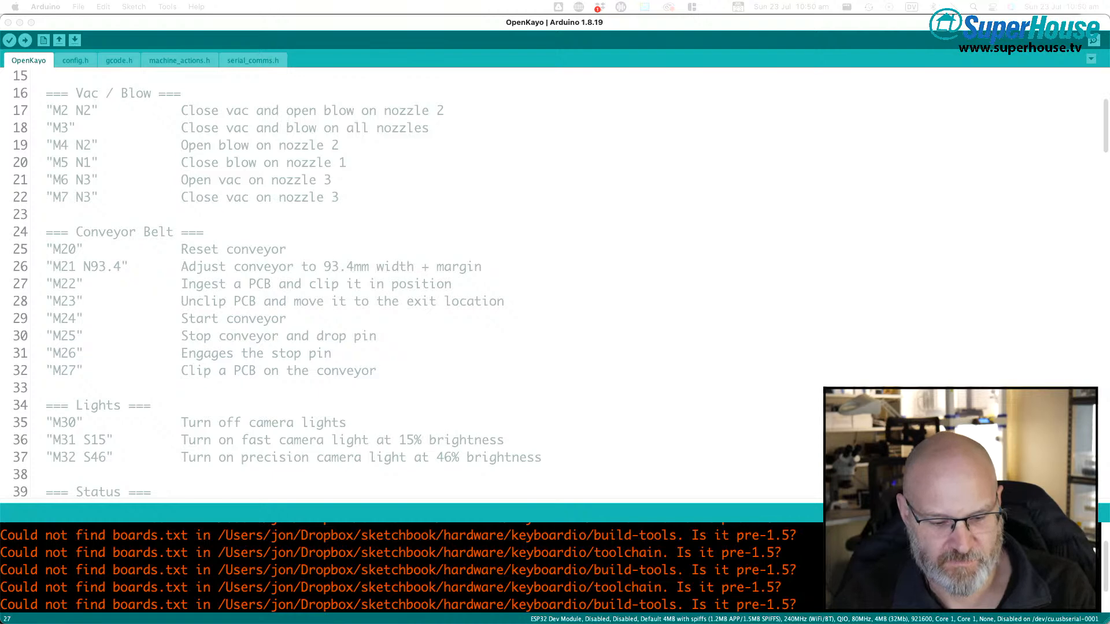
- Switch to iTerm2, enlarge the terminal text considerably, and expand the window to fill the screen
{"action": "left_click_drag", "start_coordinate": [191, 623], "coordinate": [379, 23]}
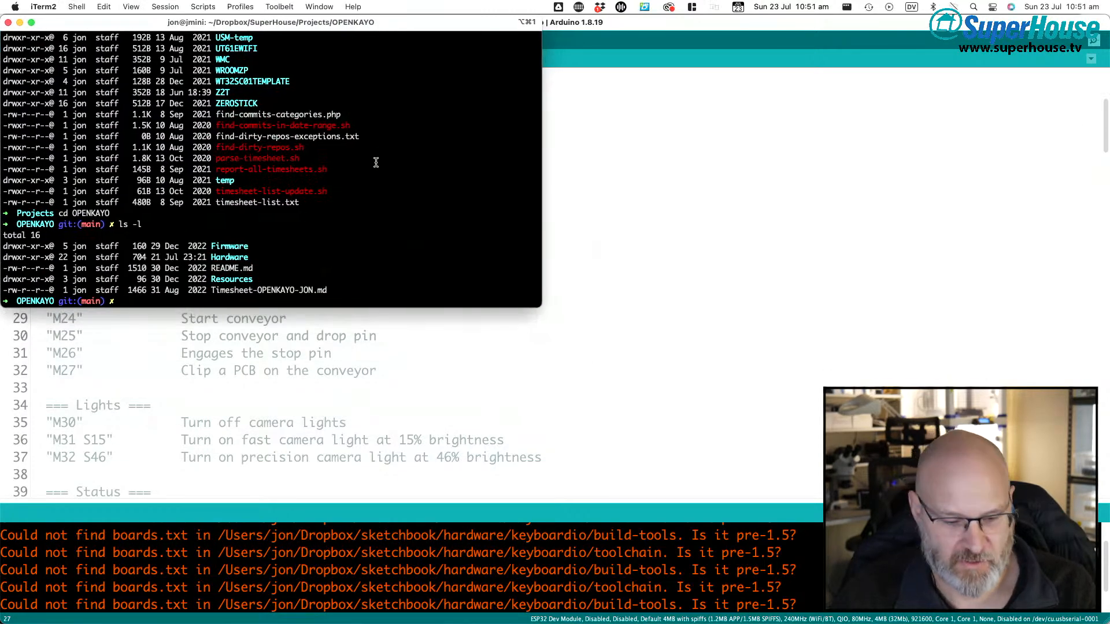
{"action": "key", "text": "super+equal"}
{"action": "key", "text": "super+equal"}
{"action": "key", "text": "super+equal"}
{"action": "key", "text": "super+equal"}
{"action": "key", "text": "super+equal"}
{"action": "key", "text": "super+equal"}
{"action": "key", "text": "super+equal"}
{"action": "key", "text": "super+equal"}
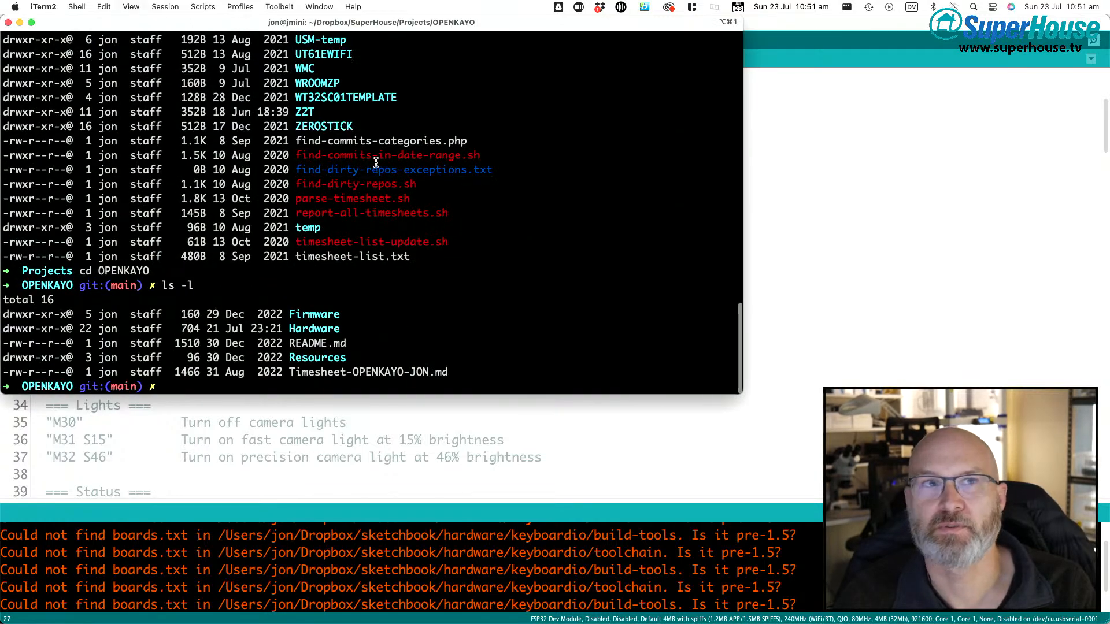
{"action": "key", "text": "super+equal"}
{"action": "key", "text": "super+equal"}
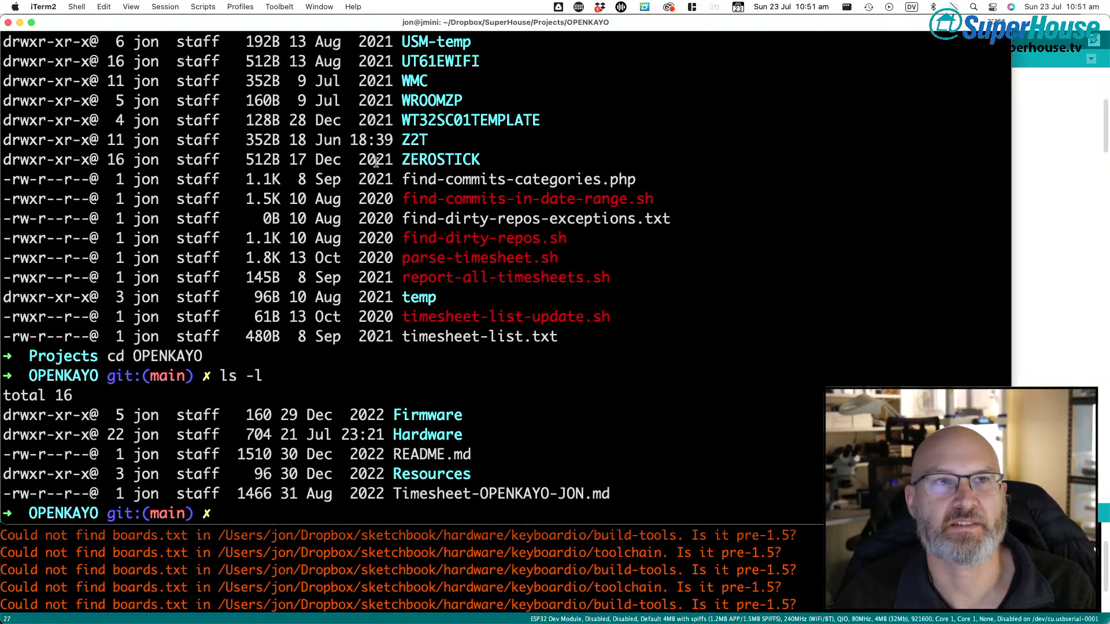
{"action": "left_click_drag", "start_coordinate": [252, 26], "coordinate": [235, 1]}
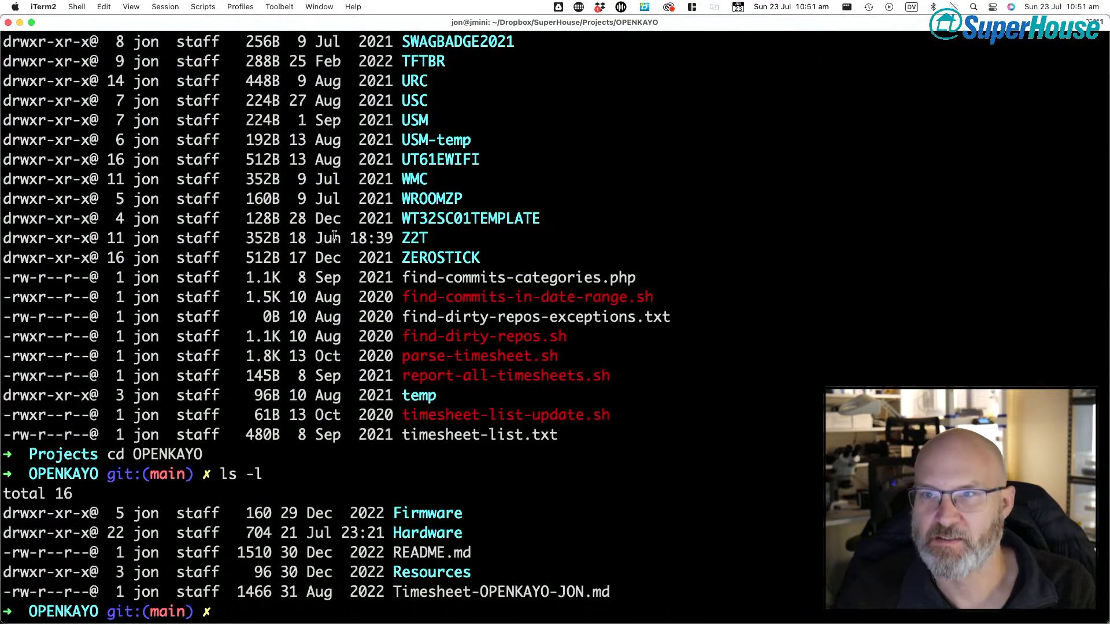
- Create Notes.md in the OPENKAYO folder with vim and enter insert mode
{"action": "type", "text": "vim Notes.md"}
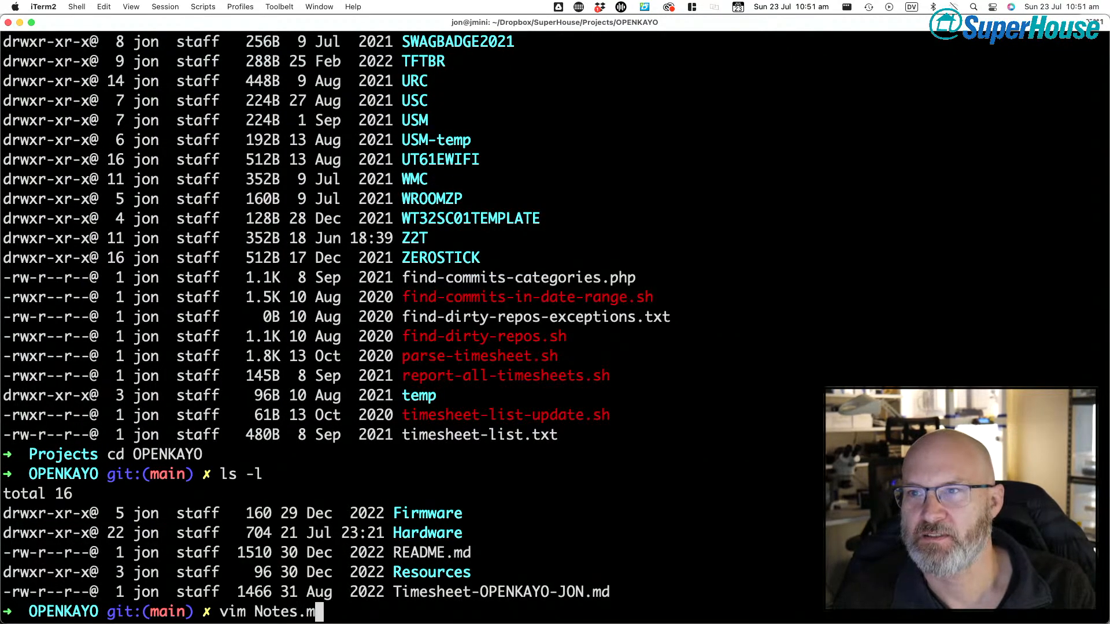
{"action": "key", "text": "Return"}
{"action": "type", "text": "i"}
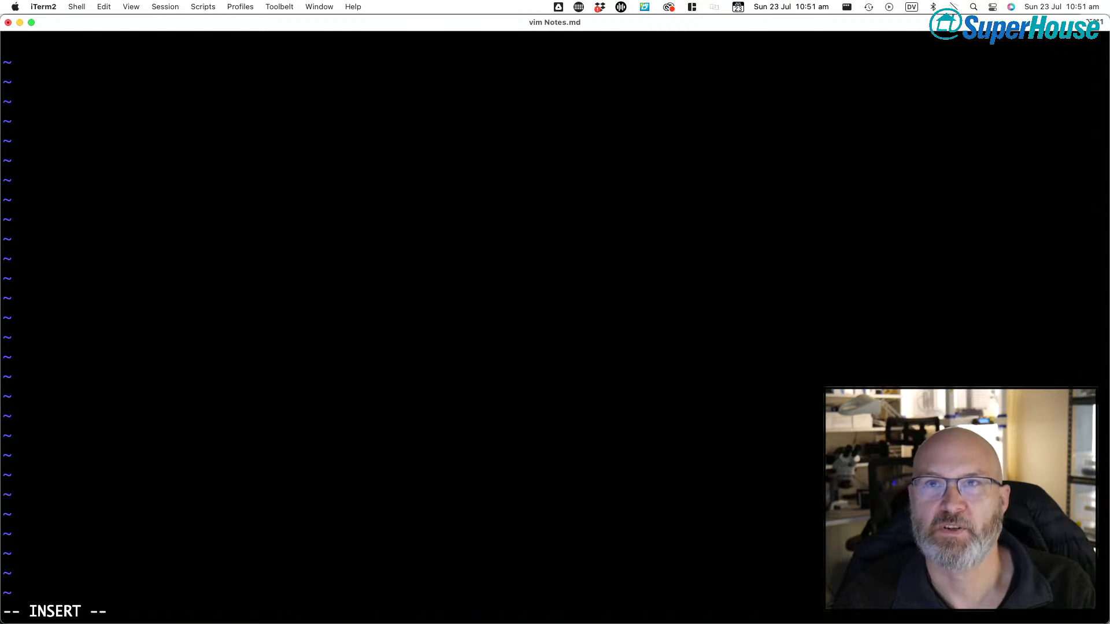
- Write the title "OpenKAYO Protocol Adapter Board", underline it with a matching row of equals signs, and leave a blank line below
{"action": "type", "text": "OpenKA"}
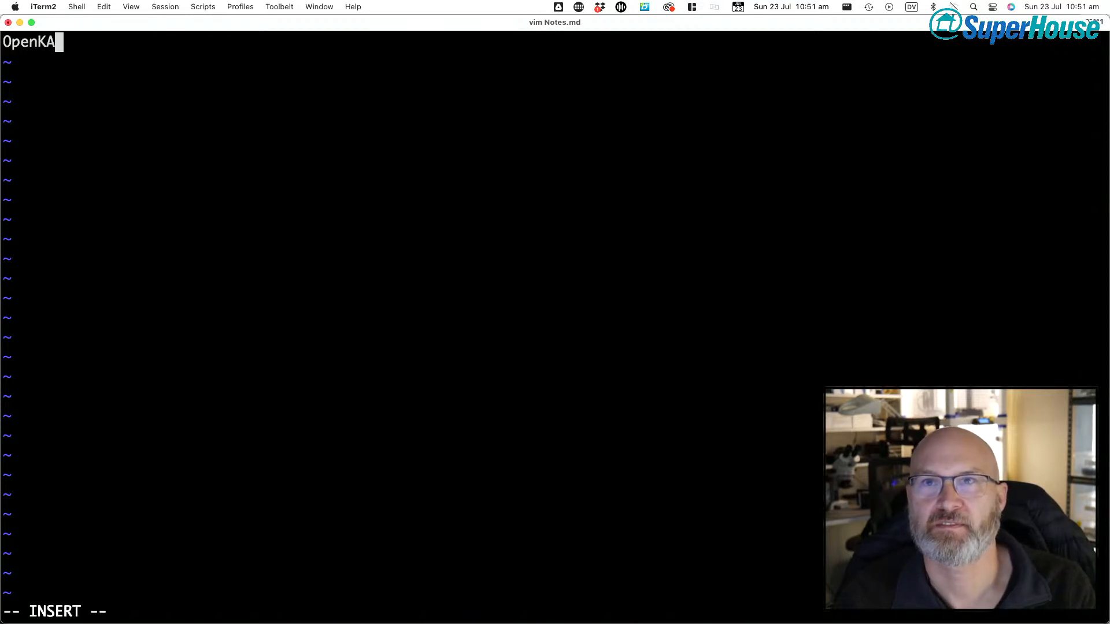
{"action": "type", "text": "YO in"}
{"action": "key", "text": "BackSpace"}
{"action": "key", "text": "BackSpace"}
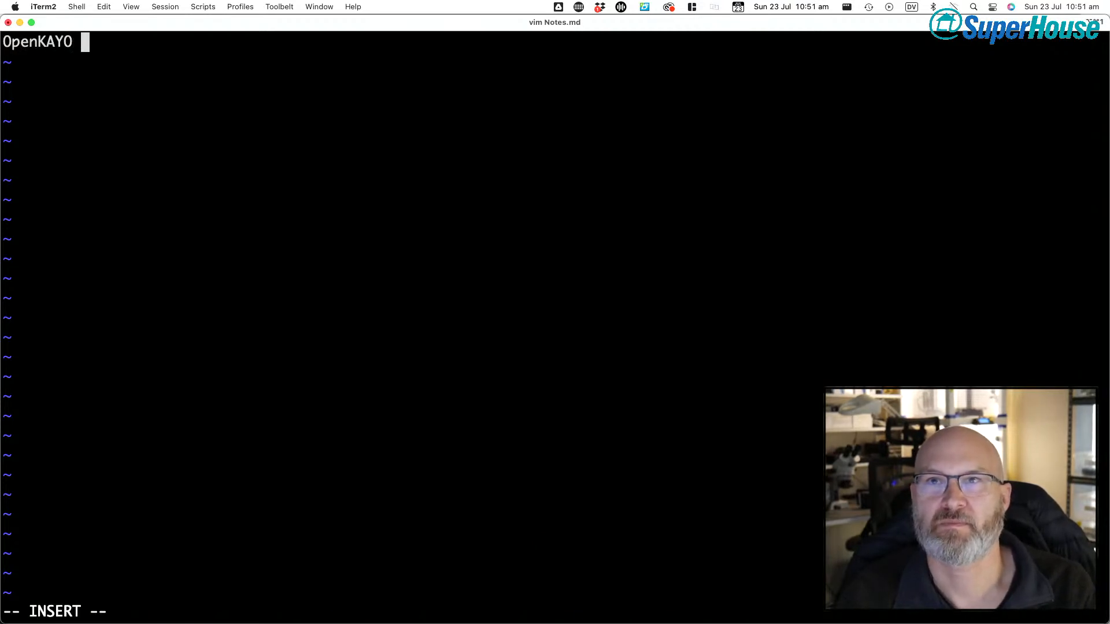
{"action": "type", "text": "Protoc"}
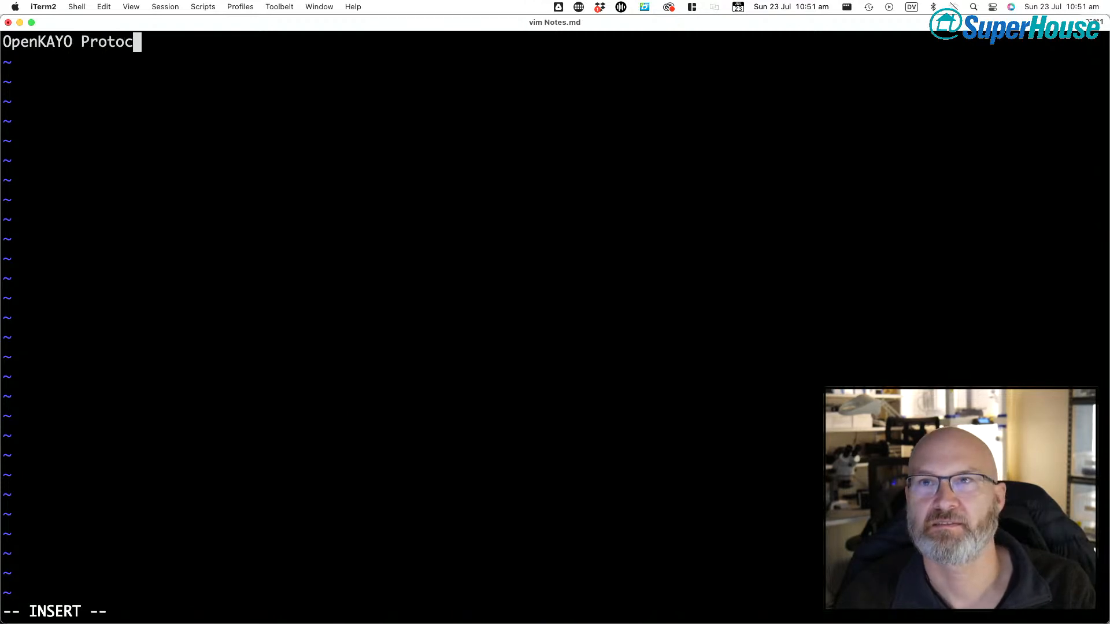
{"action": "type", "text": "ol Adapter "}
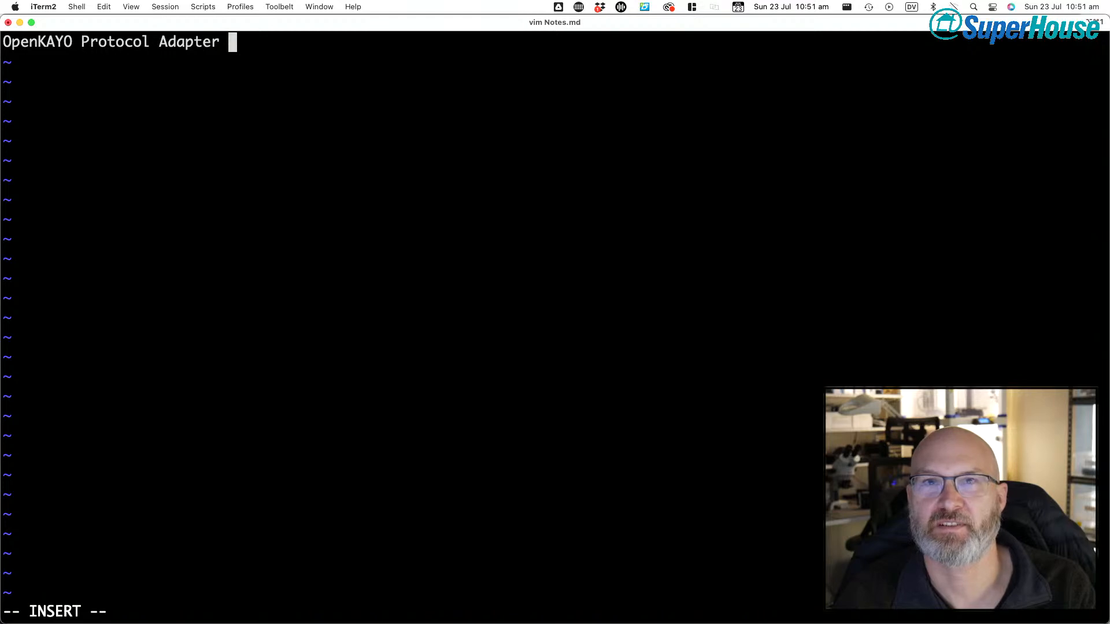
{"action": "type", "text": "Board"}
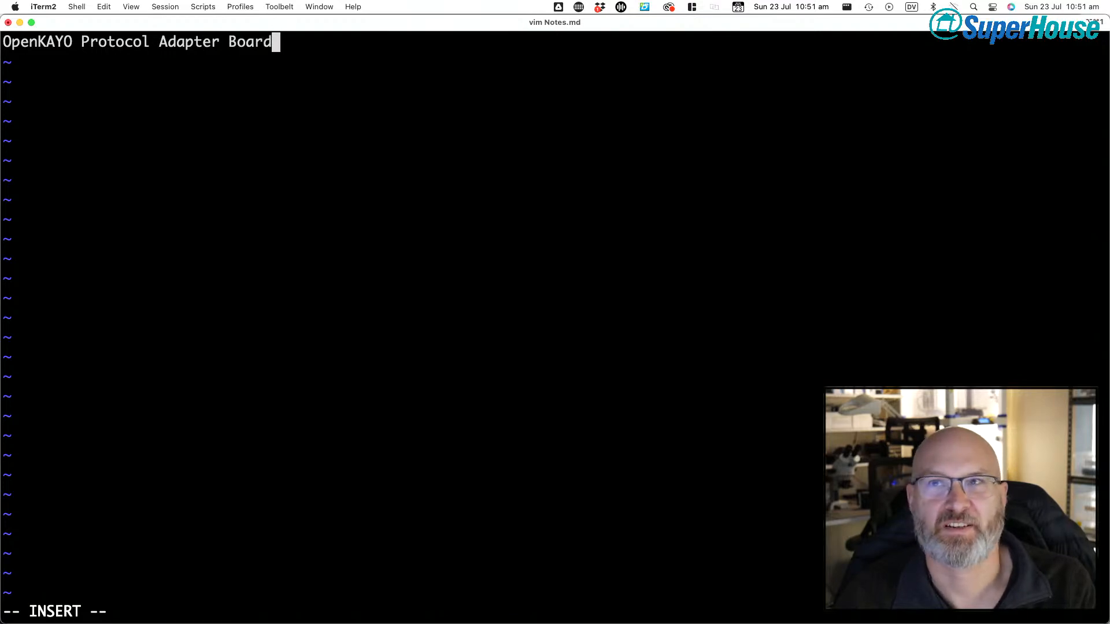
{"action": "key", "text": "Return"}
{"action": "key", "text": "Return"}
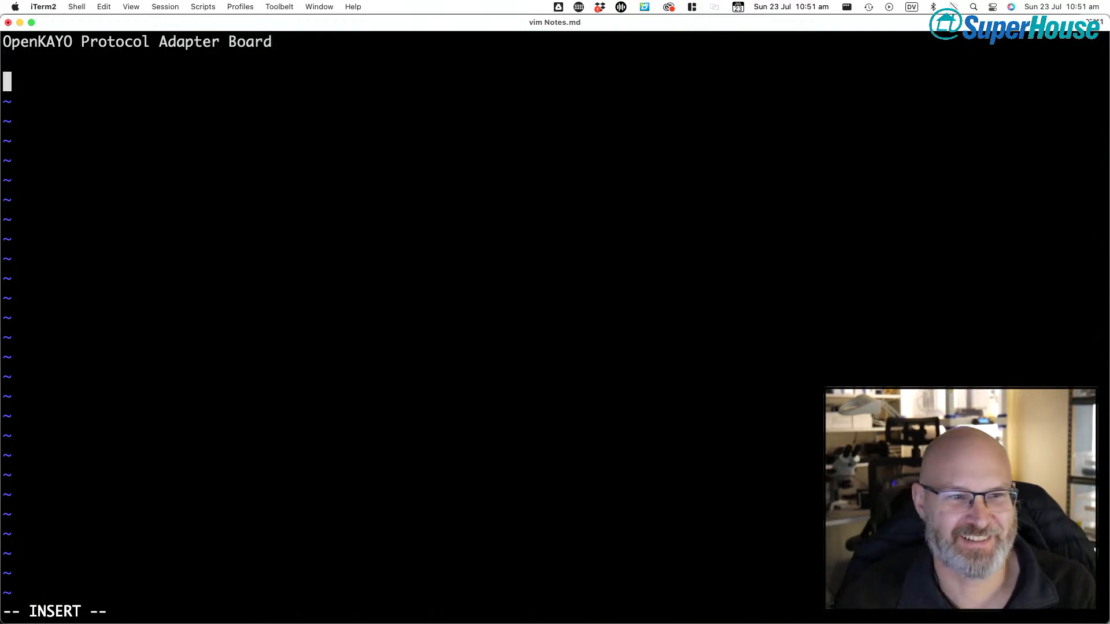
{"action": "key", "text": "BackSpace"}
{"action": "type", "text": "==============================="}
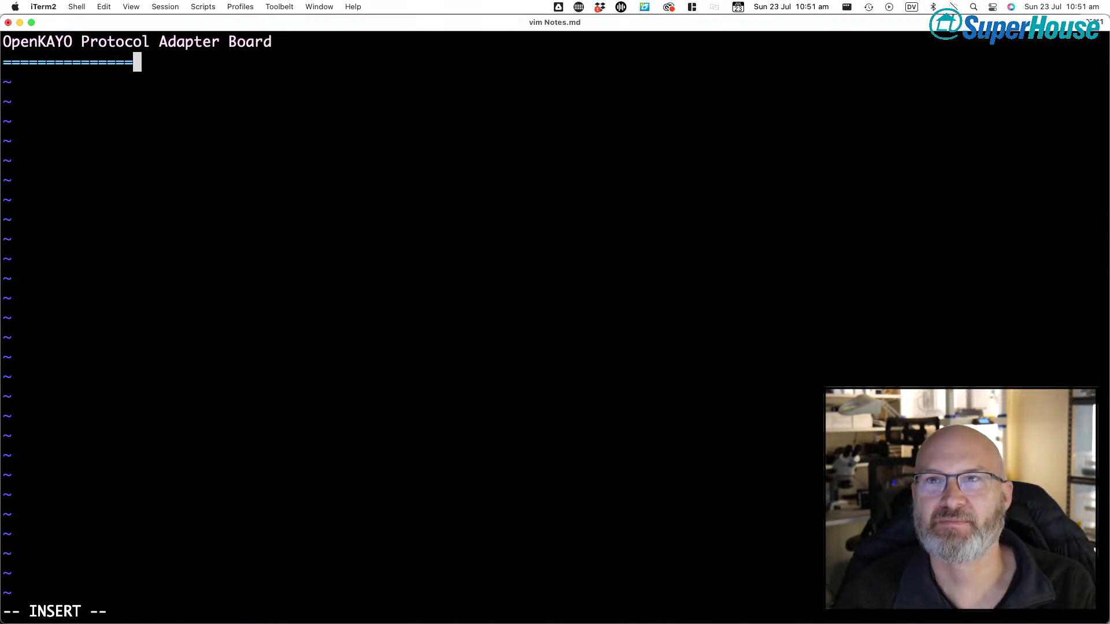
{"action": "key", "text": "Return"}
{"action": "key", "text": "Return"}
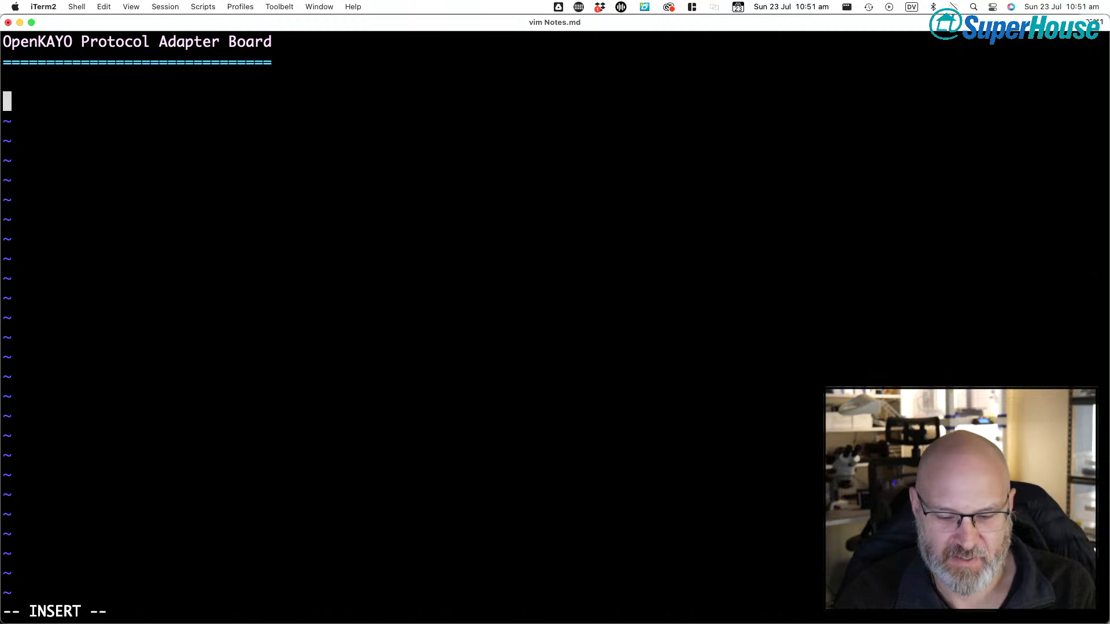
- Add the section heading "== Features" below the underlined title
{"action": "type", "text": "Featu"}
{"action": "key", "text": "BackSpace"}
{"action": "key", "text": "BackSpace"}
{"action": "key", "text": "BackSpace"}
{"action": "key", "text": "BackSpace"}
{"action": "key", "text": "BackSpace"}
{"action": "type", "text": "== Features"}
{"action": "key", "text": "Return"}
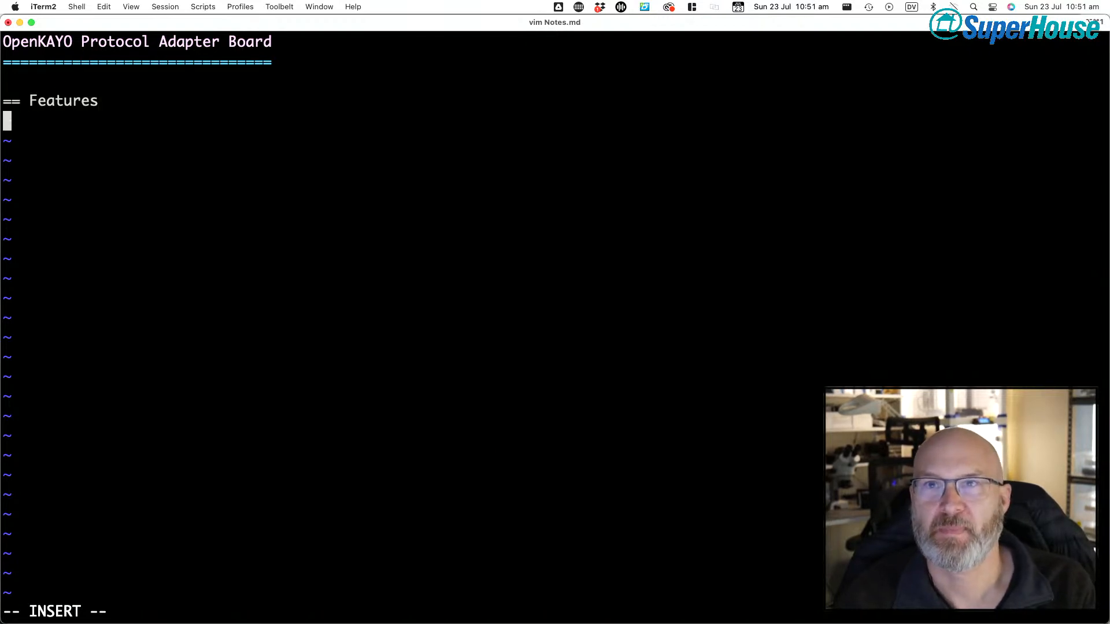
- Add the bullet "* USB-C upstream connection to OpenPnP" under Features and start a new line
{"action": "type", "text": "*"}
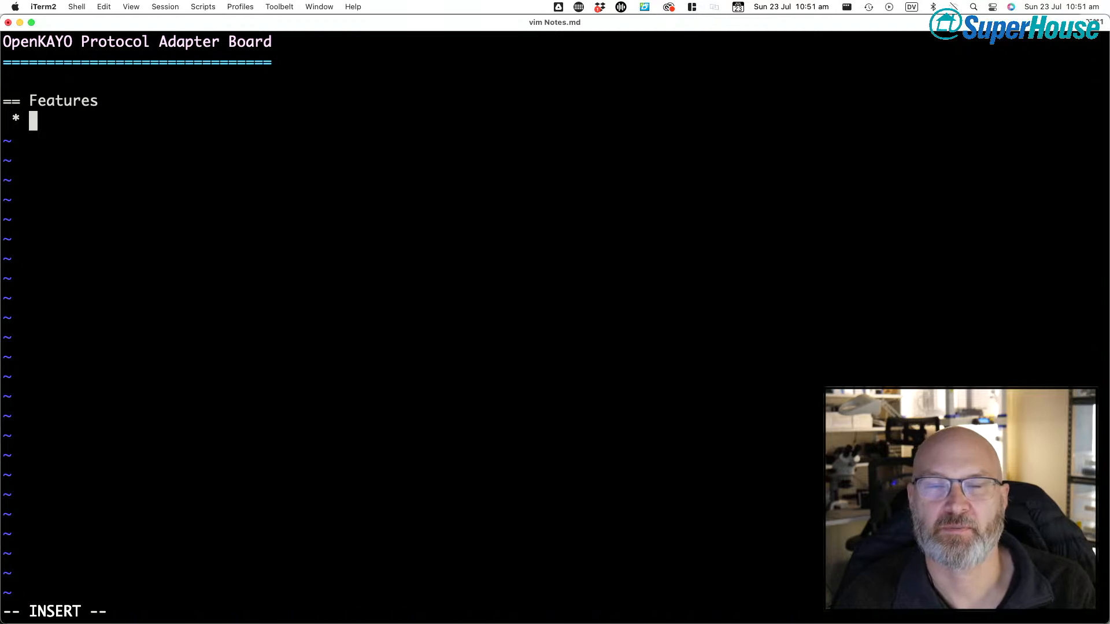
{"action": "type", "text": "USB-C "}
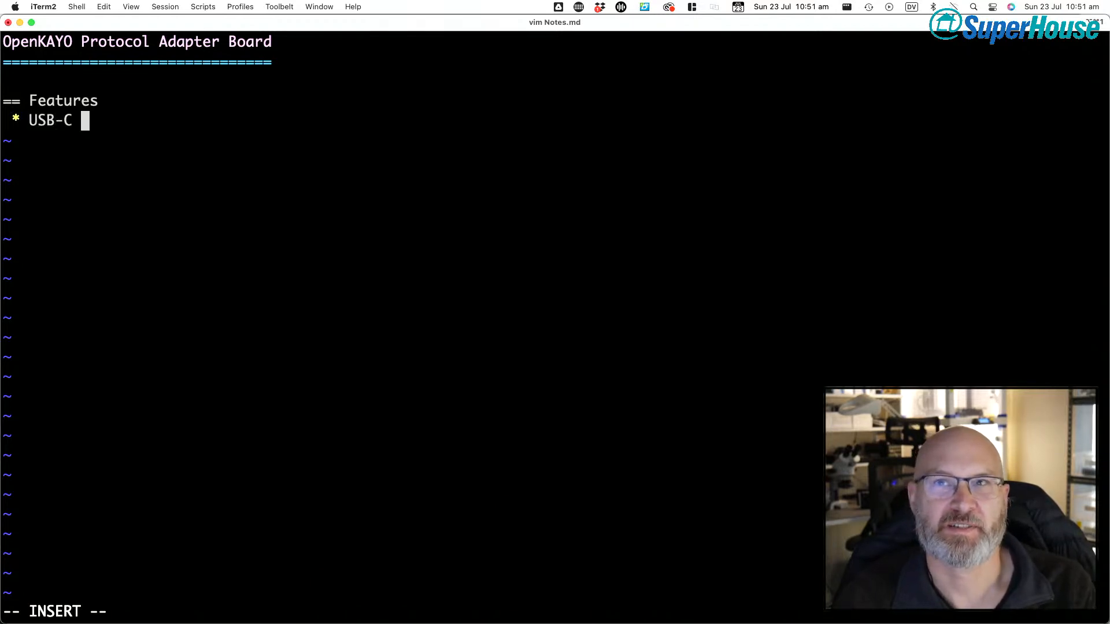
{"action": "type", "text": "upstream co"}
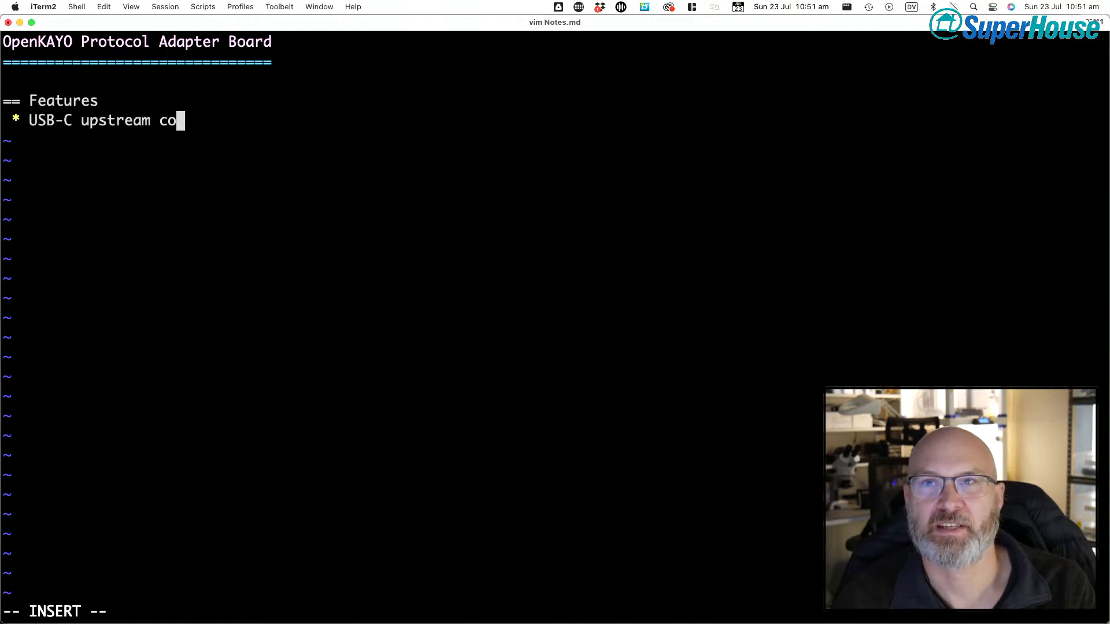
{"action": "type", "text": "nnection to Open"}
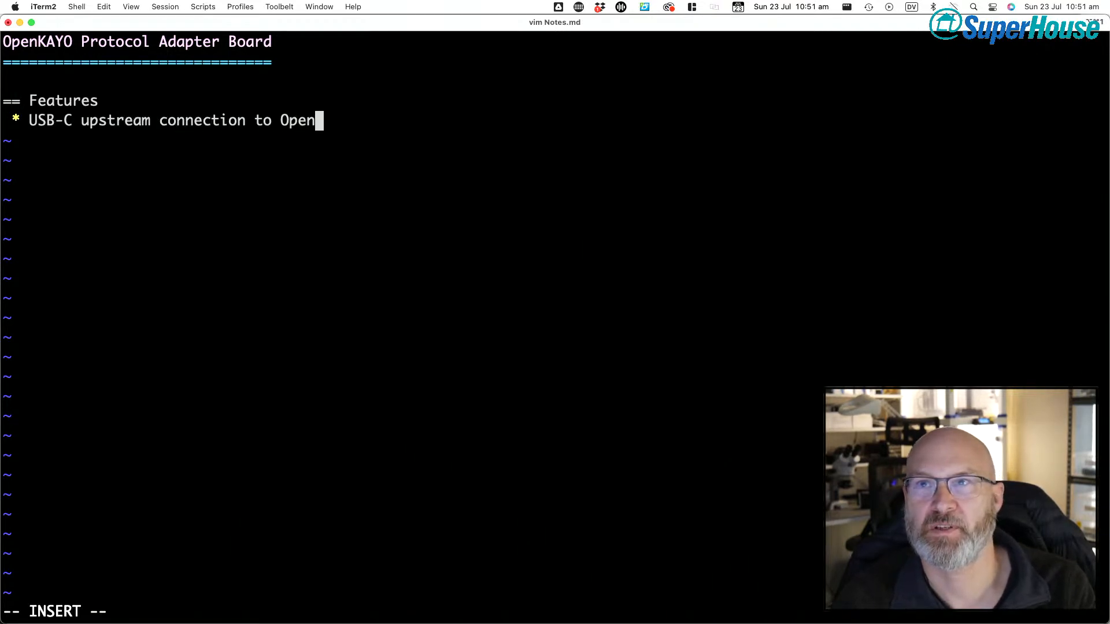
{"action": "type", "text": "PnP"}
{"action": "key", "text": "Return"}
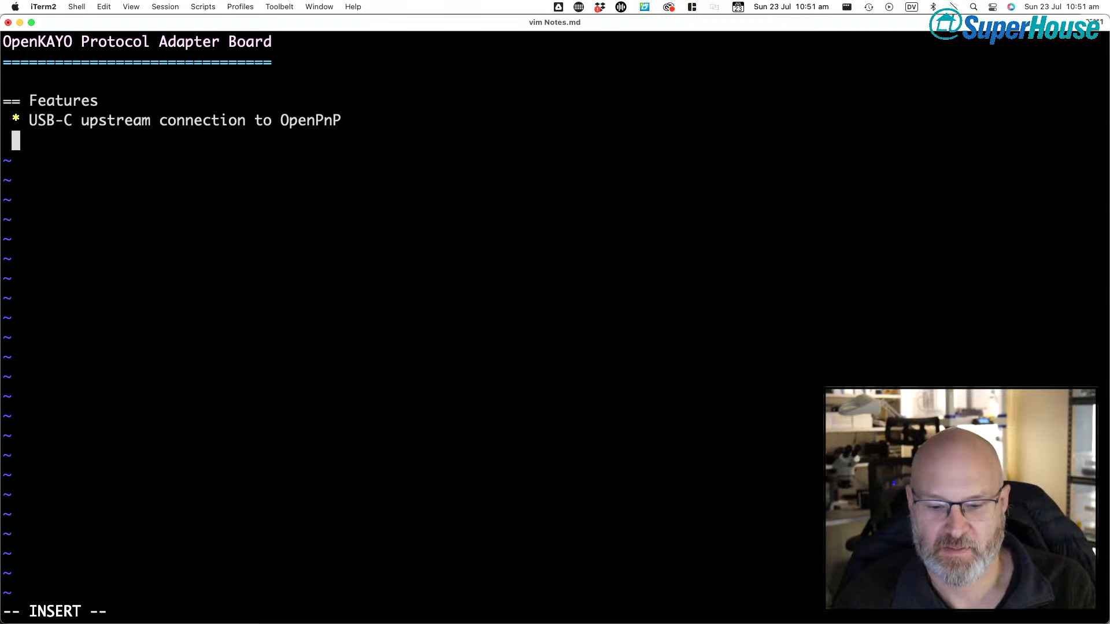
- Add the bullet "* Downstream serial 3.3V to Kayo" to the Features list and start a new line
{"action": "type", "text": "* Downstream "}
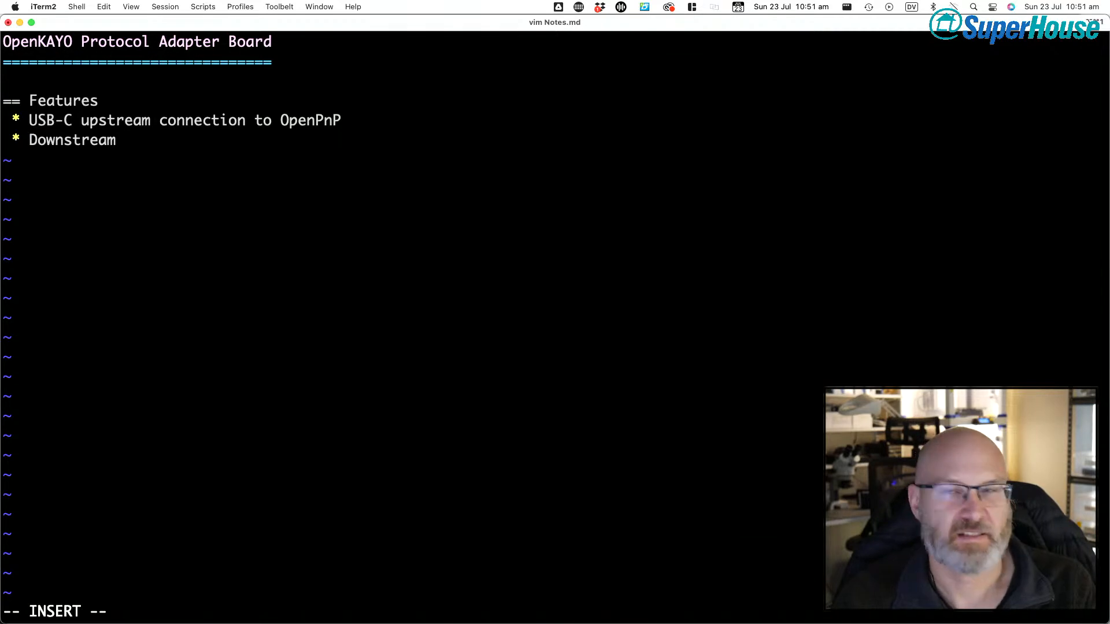
{"action": "type", "text": "serial 3"}
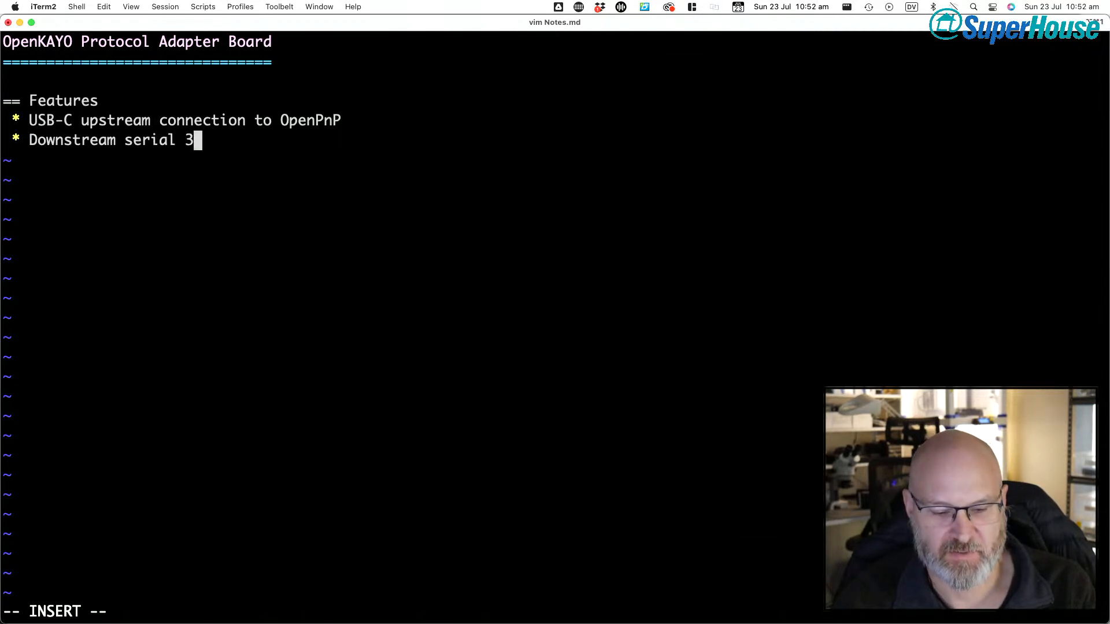
{"action": "type", "text": ".3V to Kayo"}
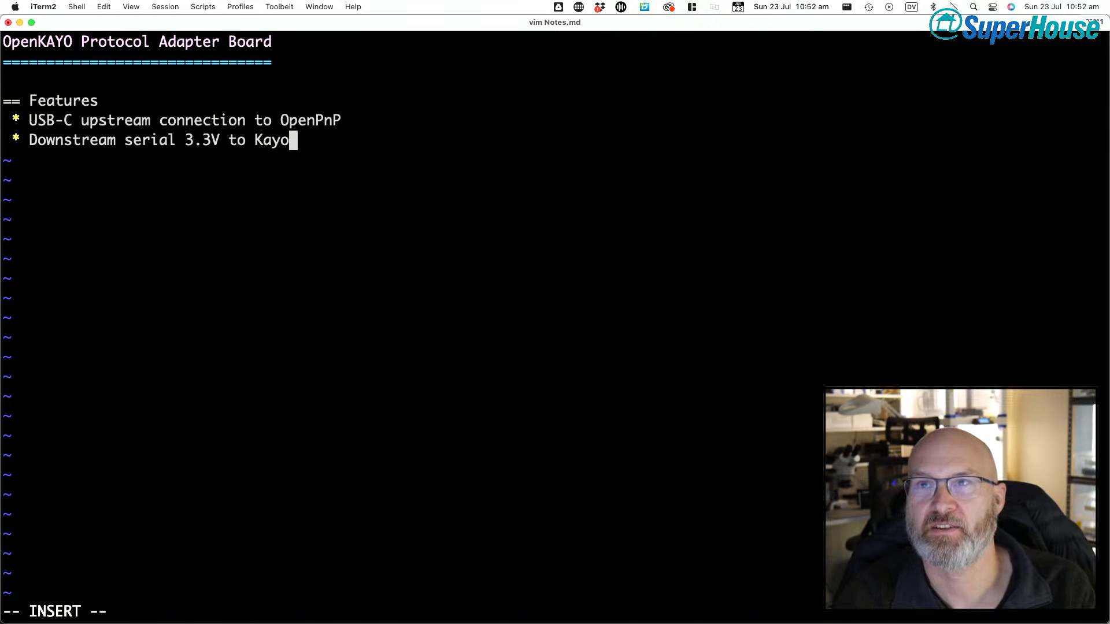
{"action": "key", "text": "Return"}
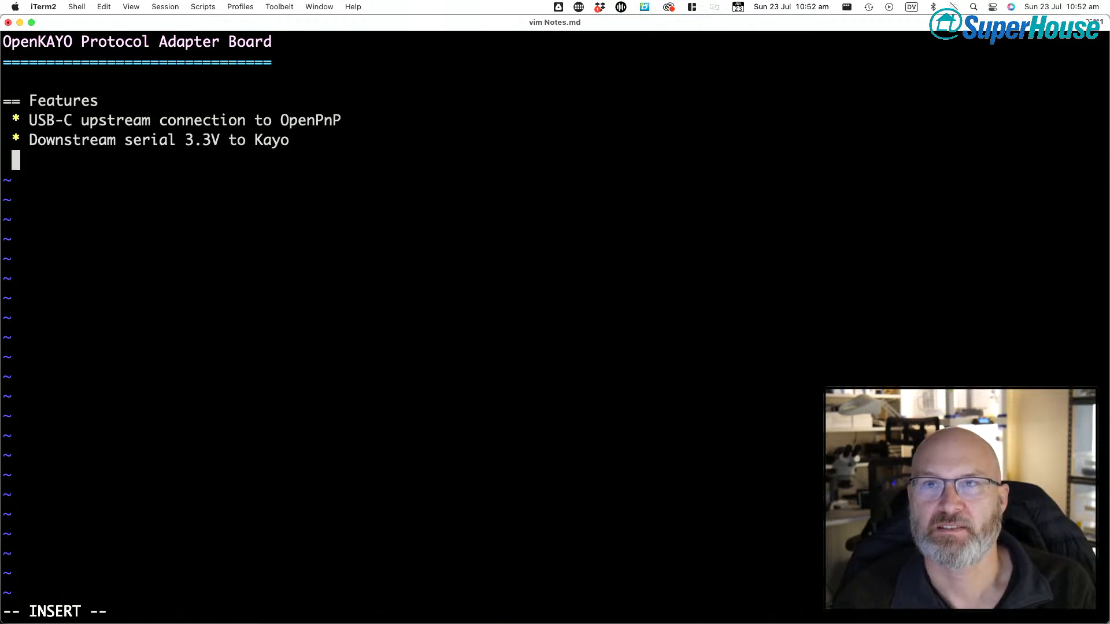
- Add the bullet "* Audio buzzer / whatever for alerts" to the Features list and start a new line
{"action": "type", "text": "* Audio "}
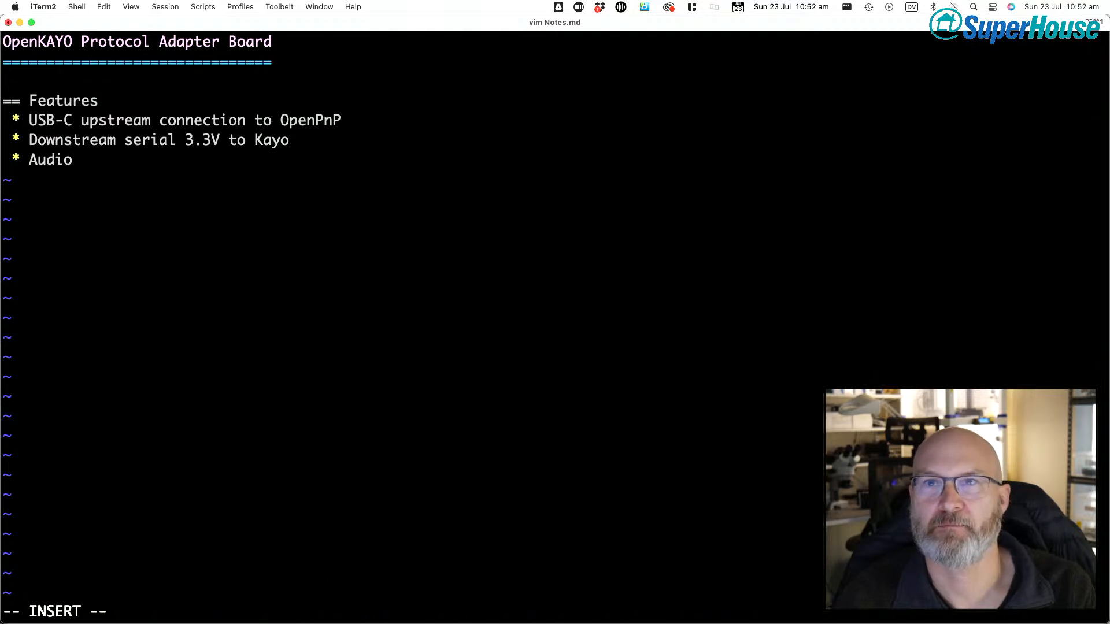
{"action": "type", "text": "buzzer / "}
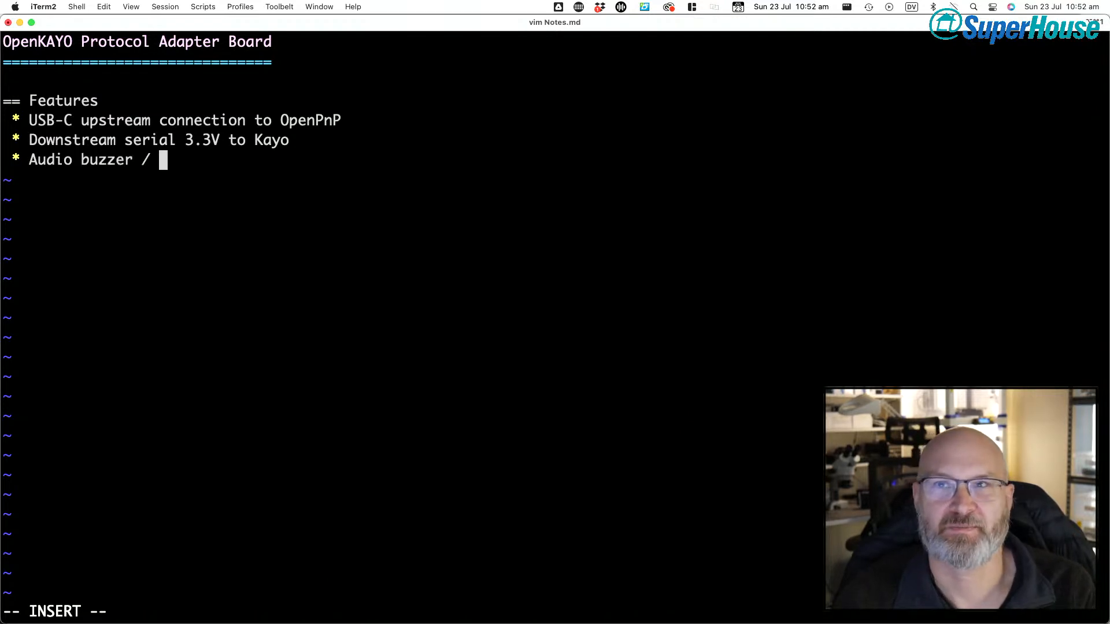
{"action": "type", "text": "whatever for alerts"}
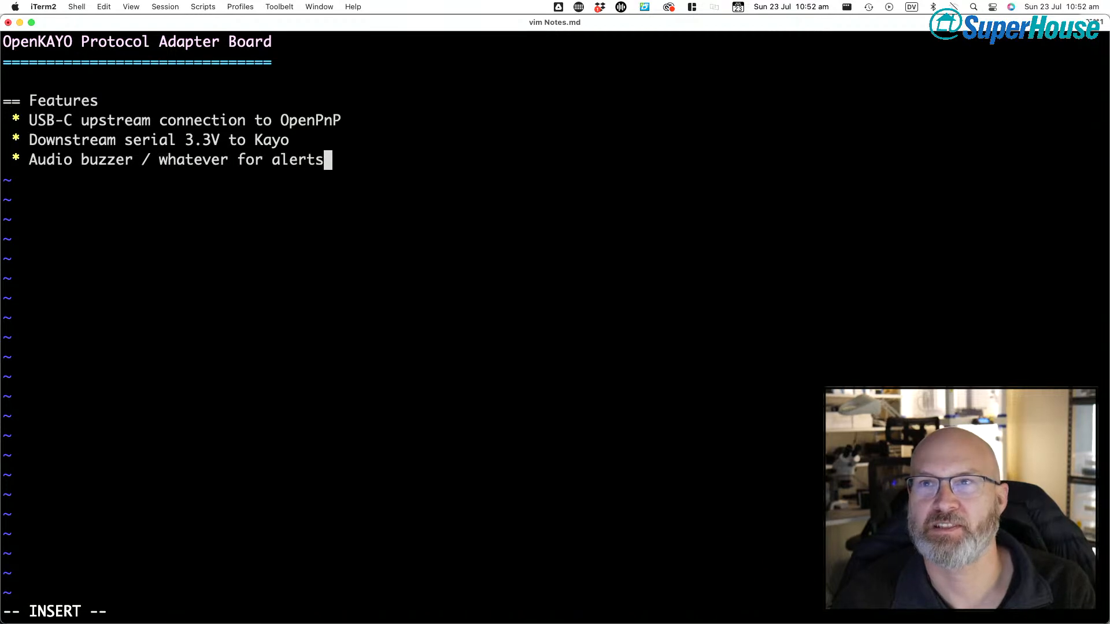
{"action": "key", "text": "Return"}
- Add the bullet "* CAN bus to other devices" to the Features list and start a new line
{"action": "type", "text": "* C"}
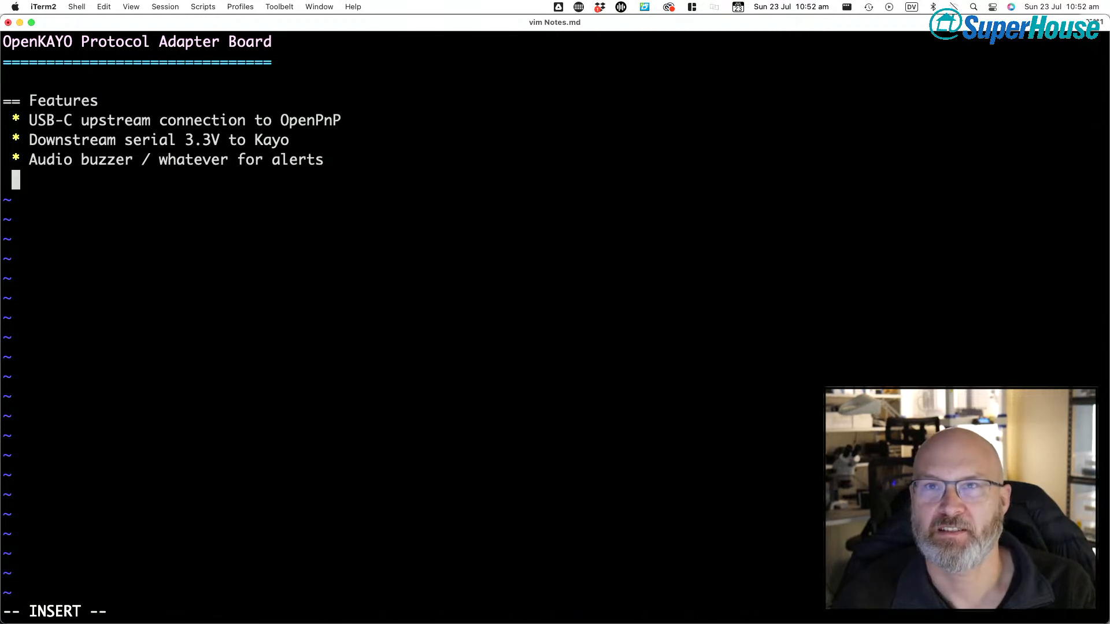
{"action": "type", "text": "AN bus "}
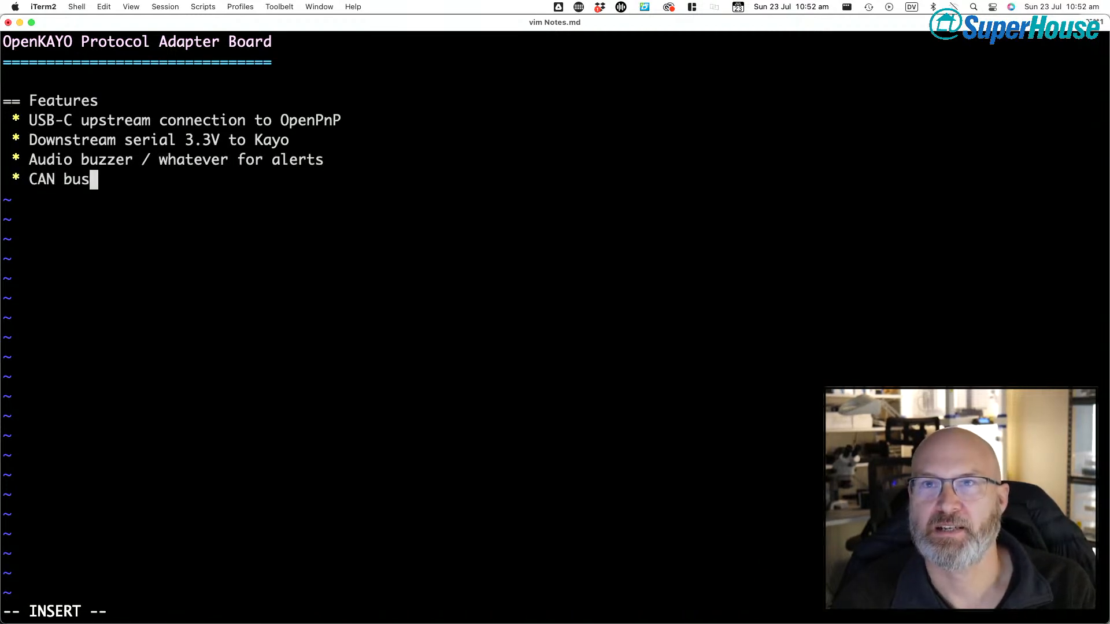
{"action": "type", "text": "t"}
{"action": "key", "text": "BackSpace"}
{"action": "type", "text": "to other "}
{"action": "type", "text": "dev"}
{"action": "key", "text": "BackSpace"}
{"action": "type", "text": "evices"}
{"action": "key", "text": "Return"}
- Add the bullet "* Additional downstream USB ports for secondary controllers / cameras" and save Notes.md
{"action": "type", "text": "* "}
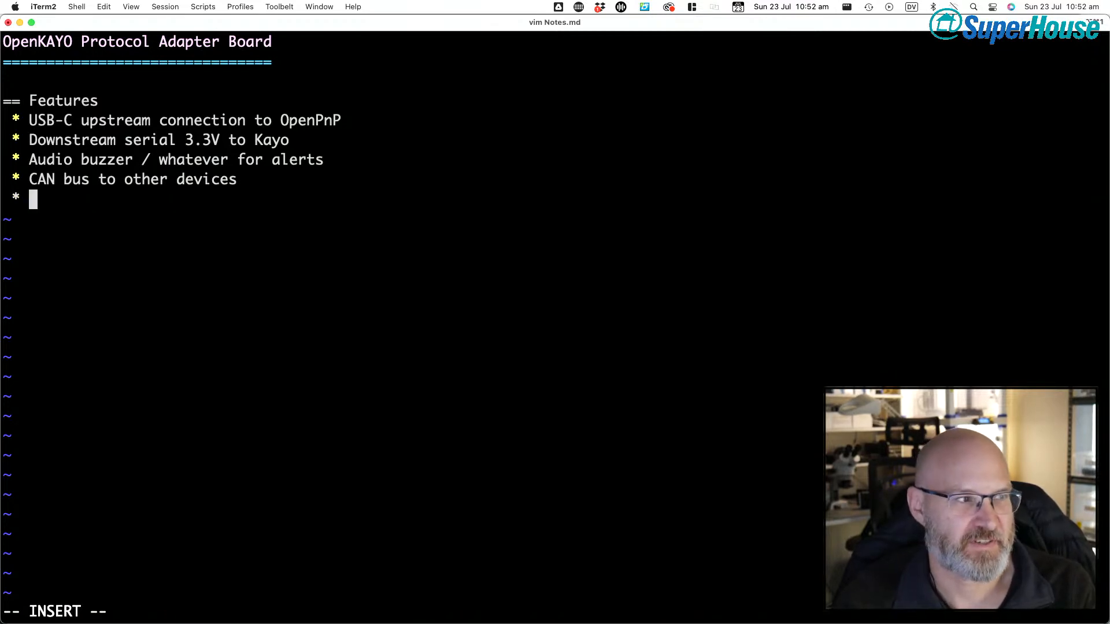
{"action": "type", "text": "Add"}
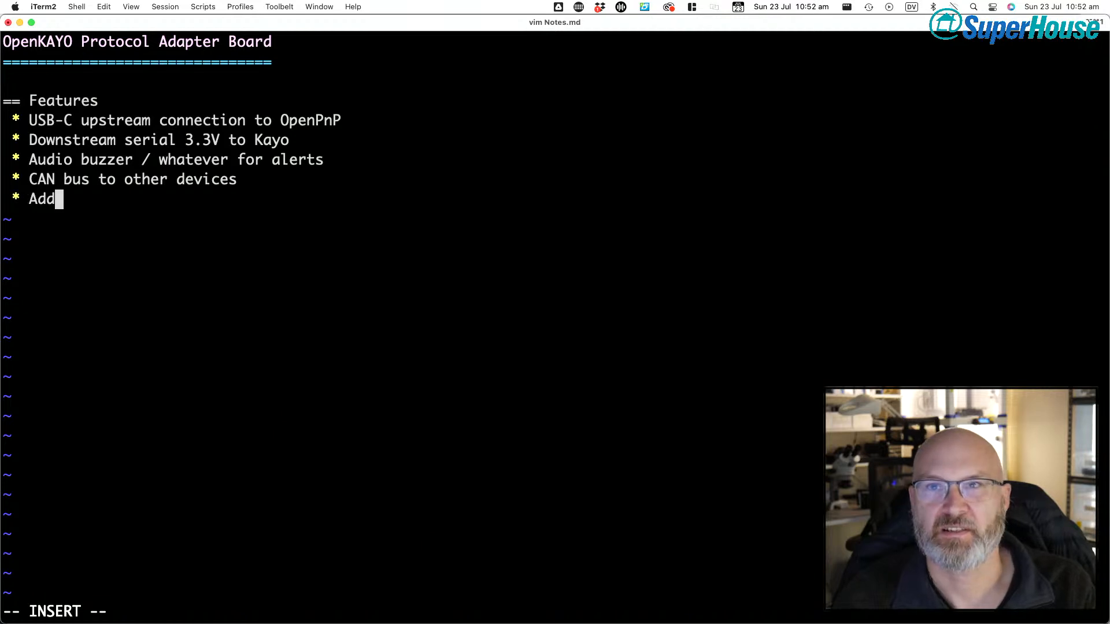
{"action": "type", "text": "itional downs"}
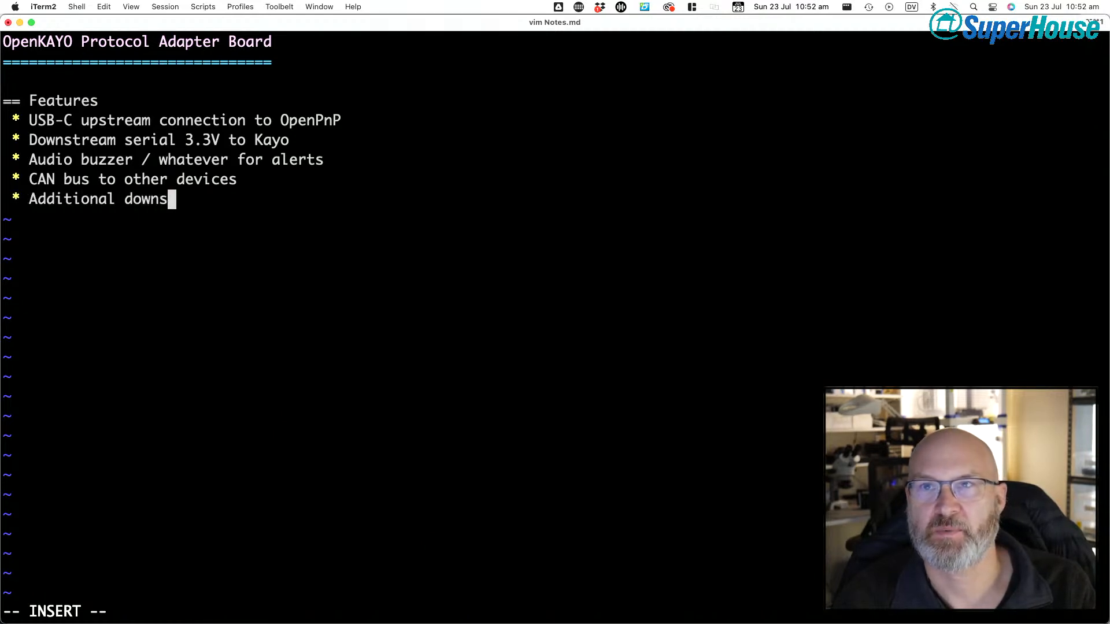
{"action": "type", "text": "tream USB port"}
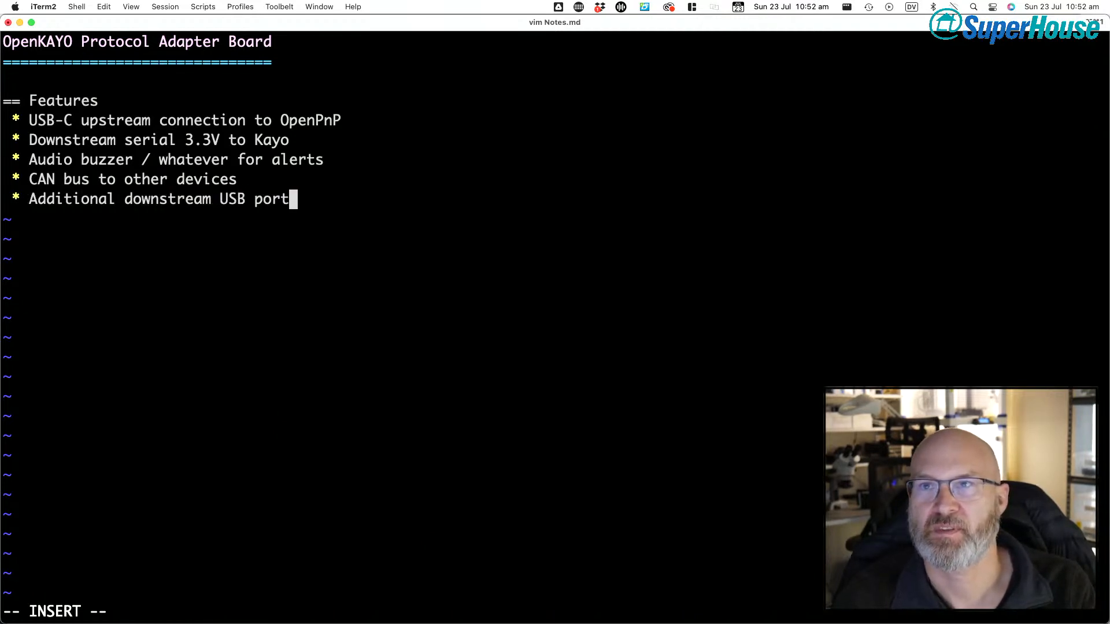
{"action": "type", "text": "s for seconda"}
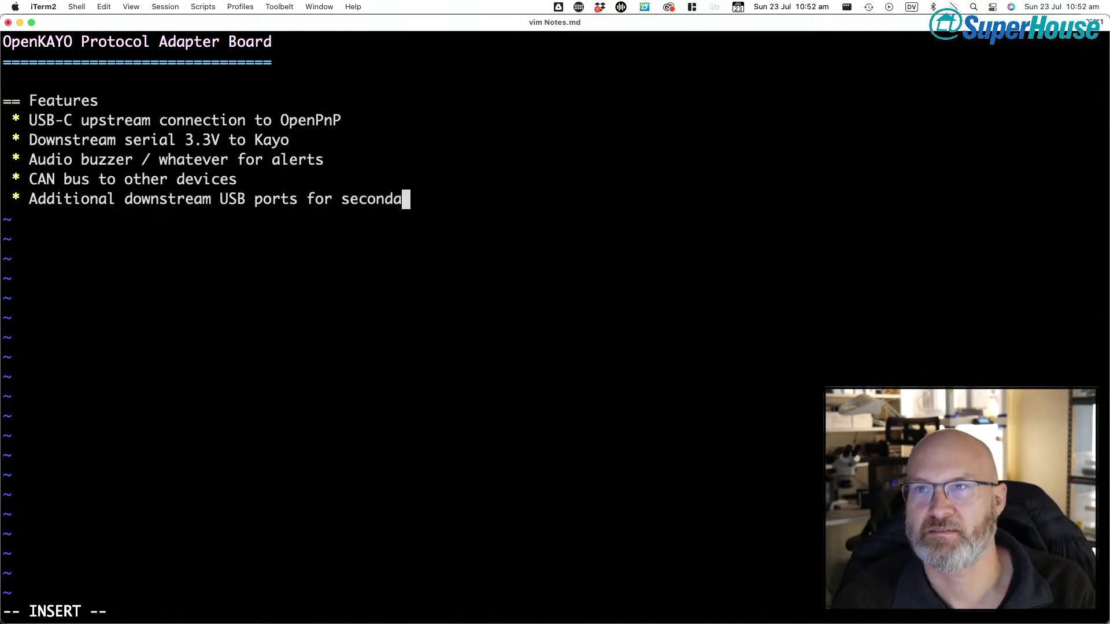
{"action": "type", "text": "ry controllers/ co"}
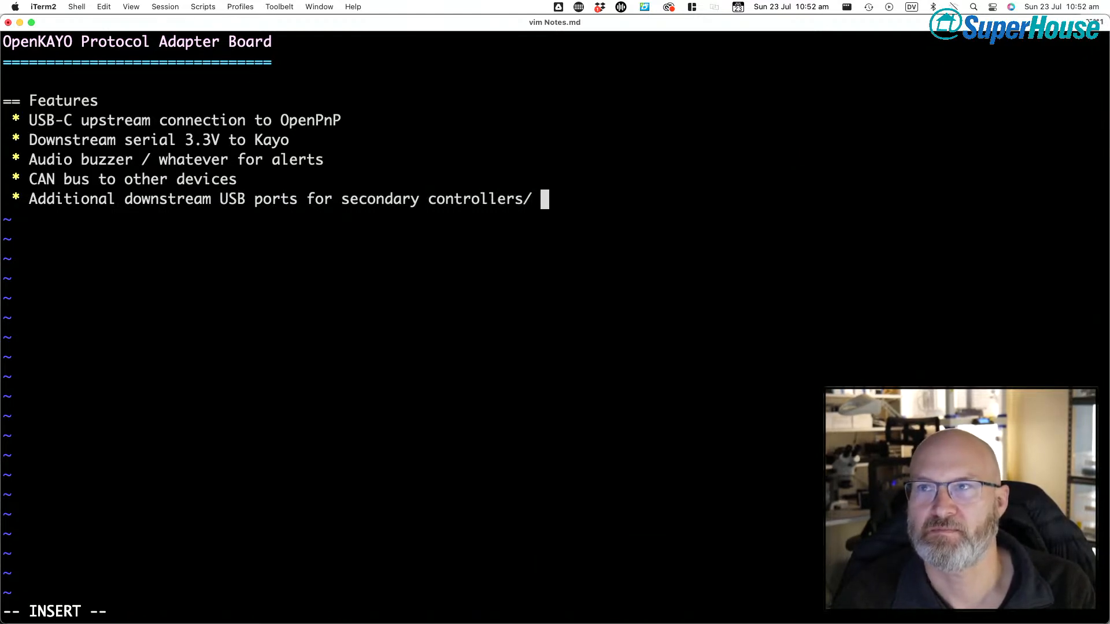
{"action": "key", "text": "BackSpace"}
{"action": "key", "text": "BackSpace"}
{"action": "key", "text": "BackSpace"}
{"action": "key", "text": "BackSpace"}
{"action": "type", "text": "/ cameras"}
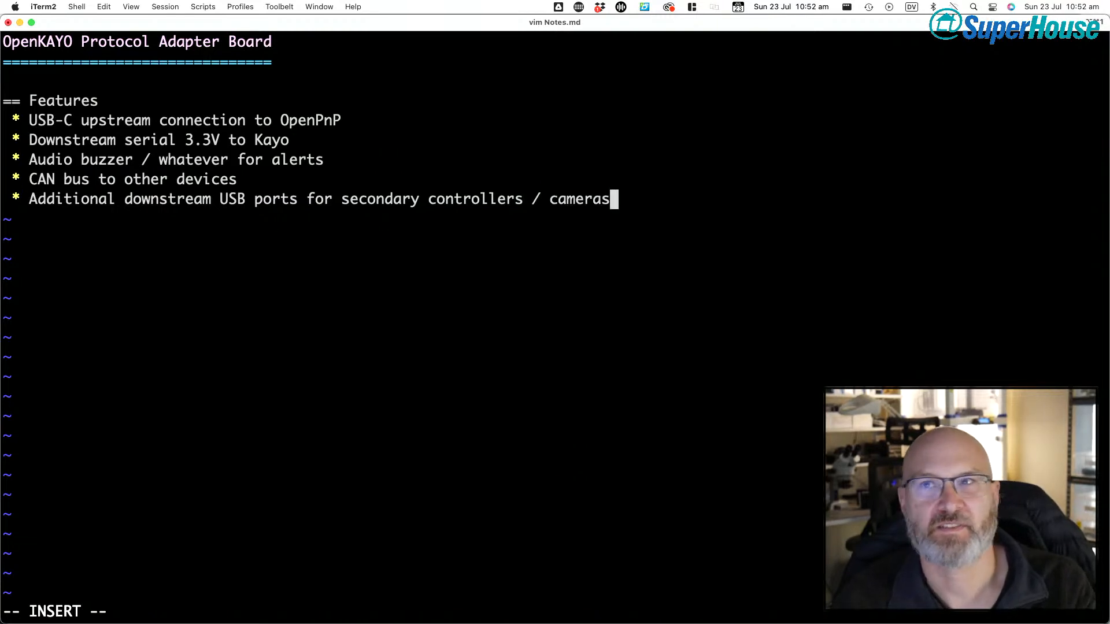
{"action": "key", "text": "Escape"}
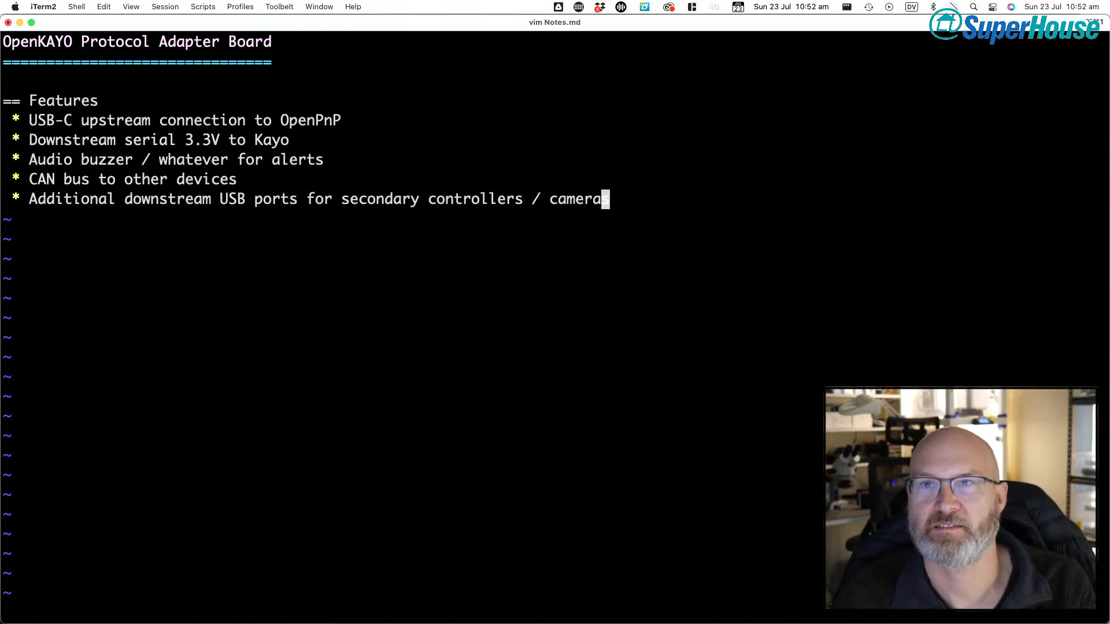
{"action": "type", "text": ":w"}
{"action": "key", "text": "Return"}
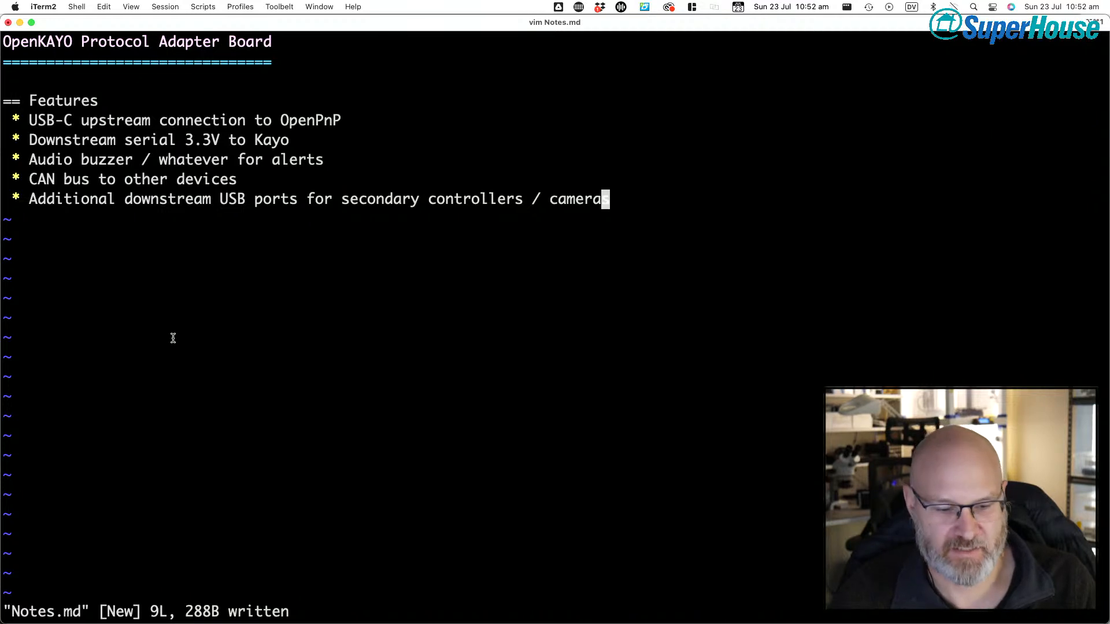
- Insert a blank line and the subheading "=== Essential" between the Features heading and the USB-C bullet
{"action": "key", "text": "k"}
{"action": "key", "text": "k"}
{"action": "key", "text": "k"}
{"action": "key", "text": "k"}
{"action": "key", "text": "k"}
{"action": "key", "text": "o"}
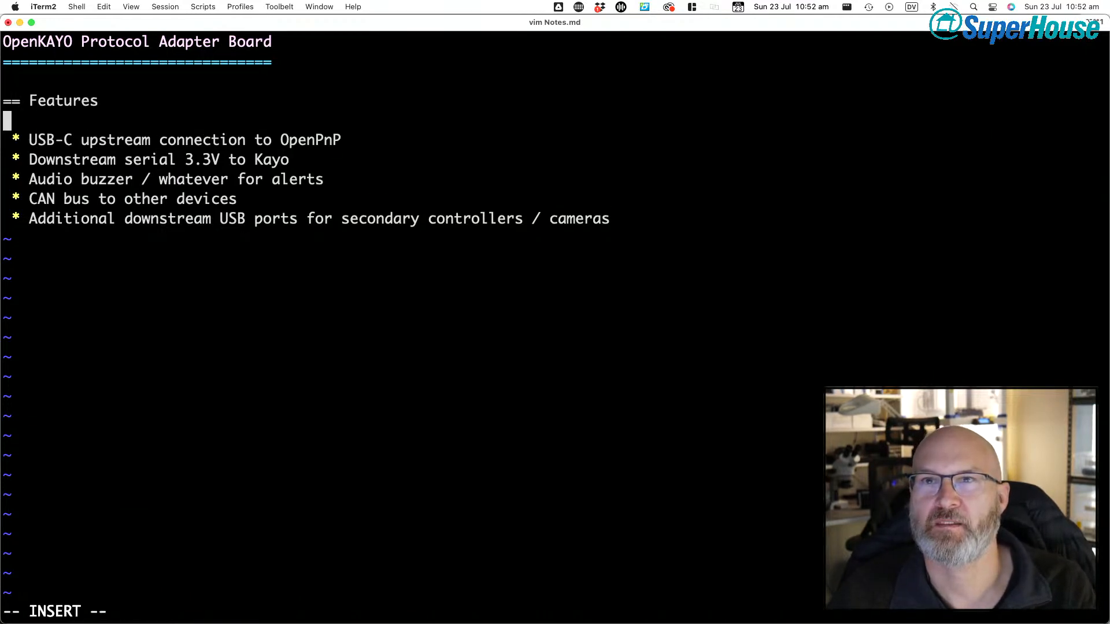
{"action": "key", "text": "Return"}
{"action": "type", "text": "=="}
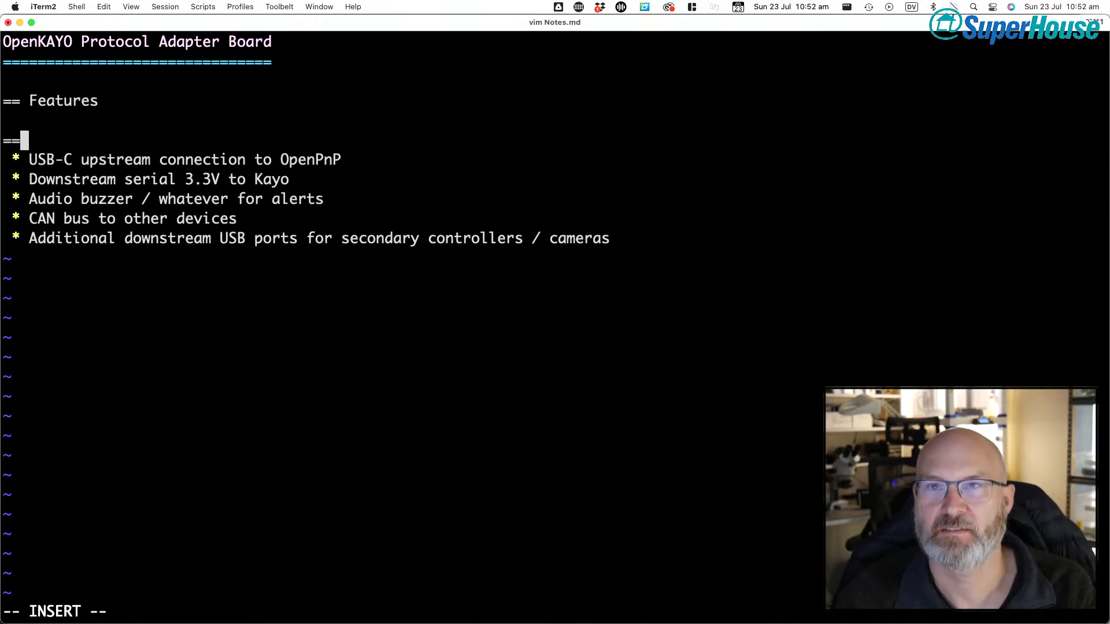
{"action": "type", "text": "= Essential"}
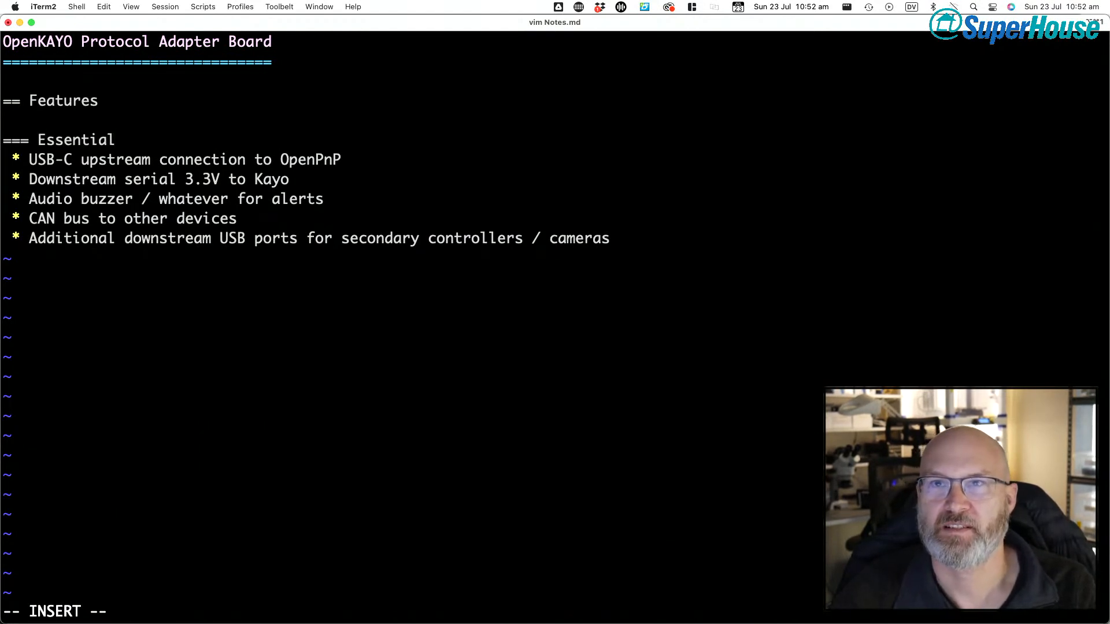
{"action": "key", "text": "Escape"}
- Insert a blank line and the subheading "=== Want" above the audio buzzer bullet
{"action": "key", "text": "j"}
{"action": "key", "text": "j"}
{"action": "key", "text": "o"}
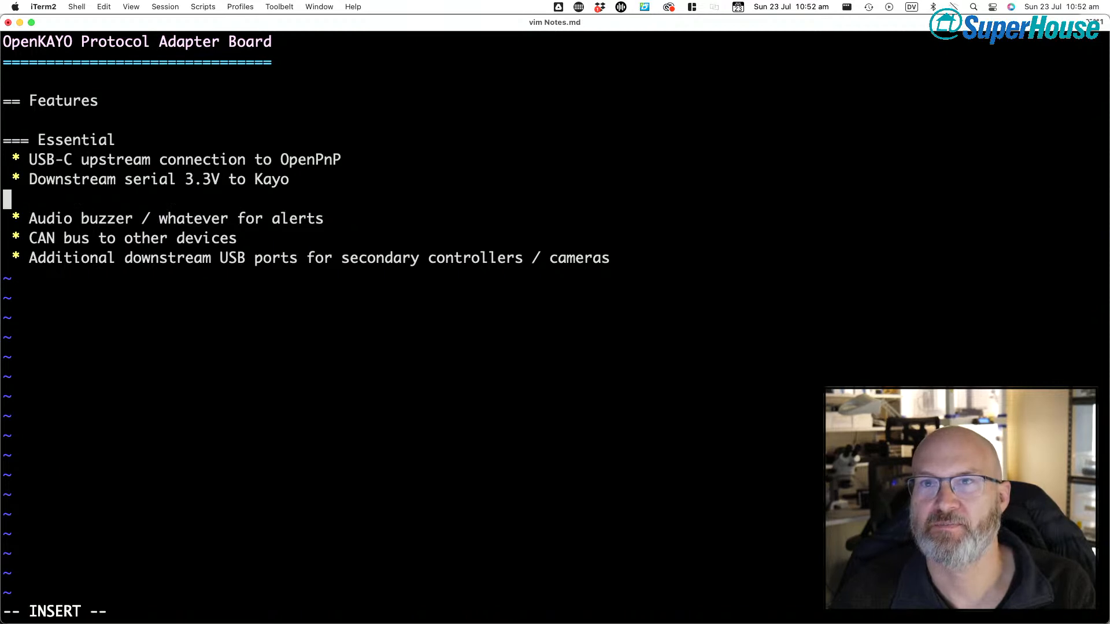
{"action": "key", "text": "Return"}
{"action": "type", "text": "="}
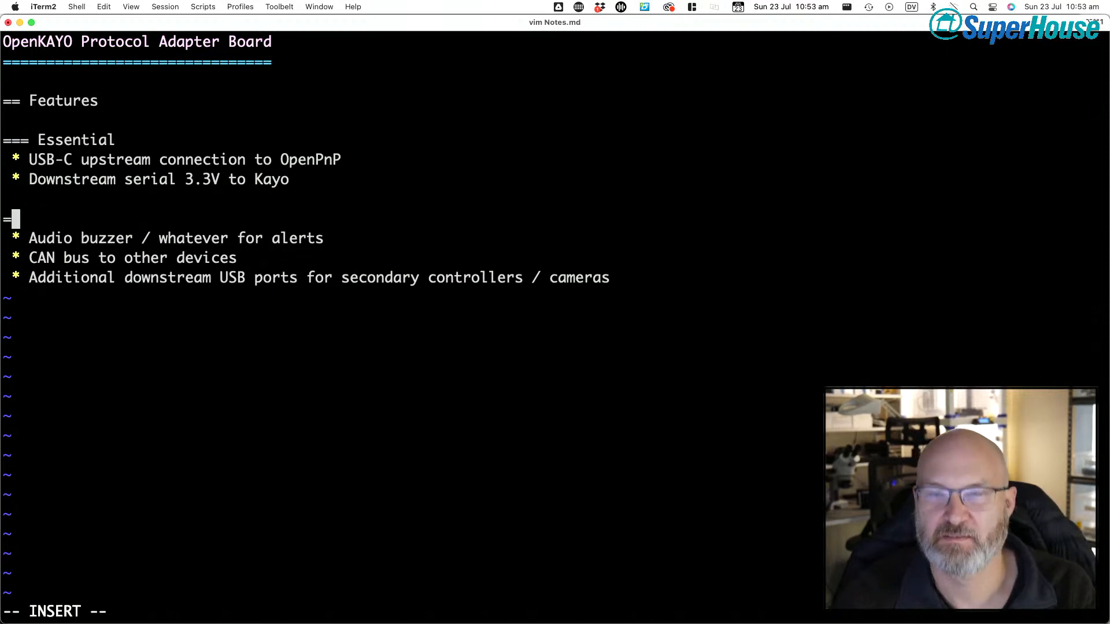
{"action": "type", "text": "== Want"}
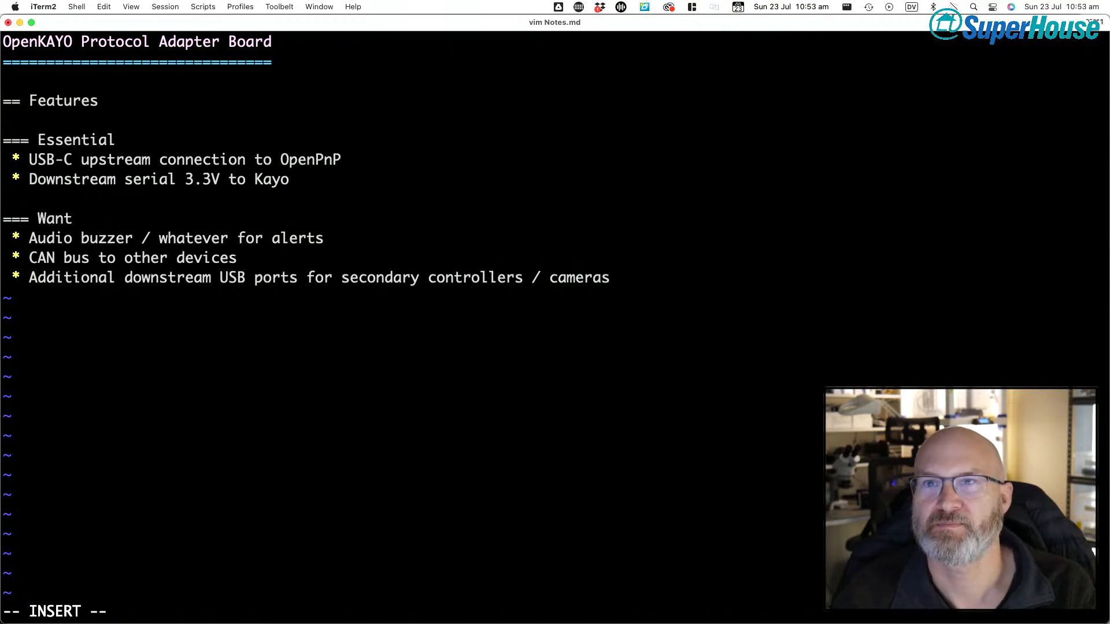
{"action": "key", "text": "Escape"}
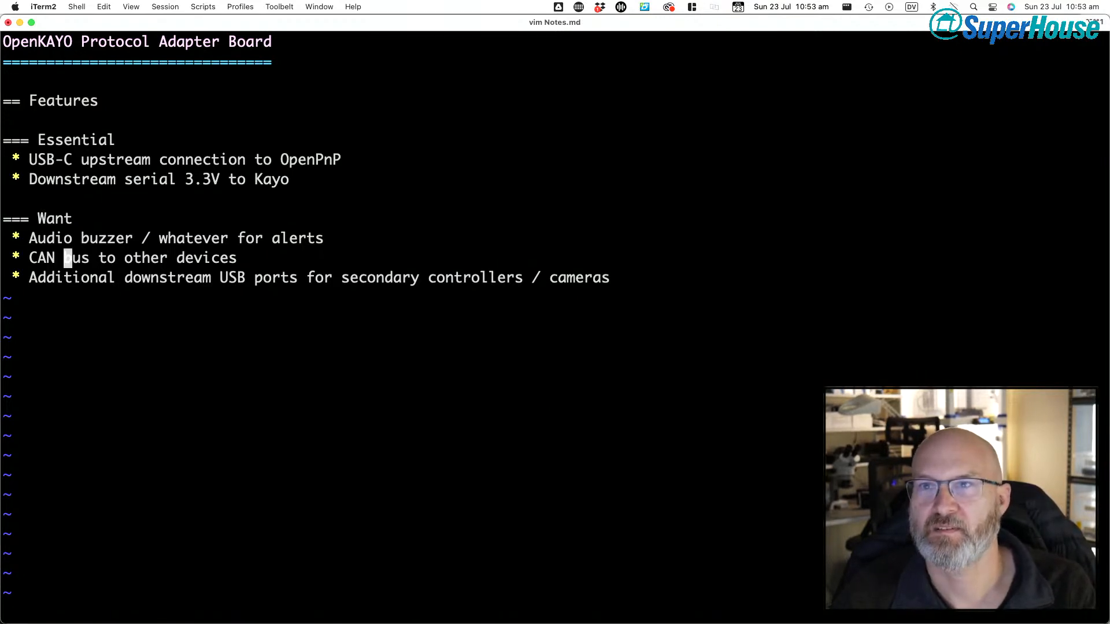
- Insert a blank line and the subheading "=== Nice" above the downstream USB ports bullet, and save the file
{"action": "key", "text": "o"}
{"action": "key", "text": "Return"}
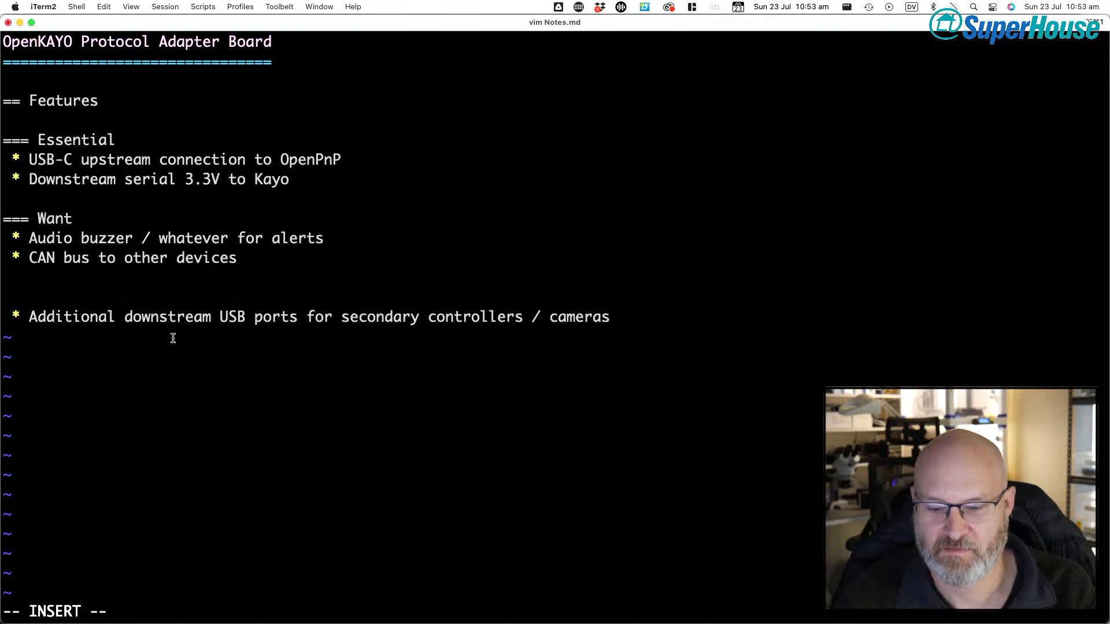
{"action": "type", "text": "=== Nice"}
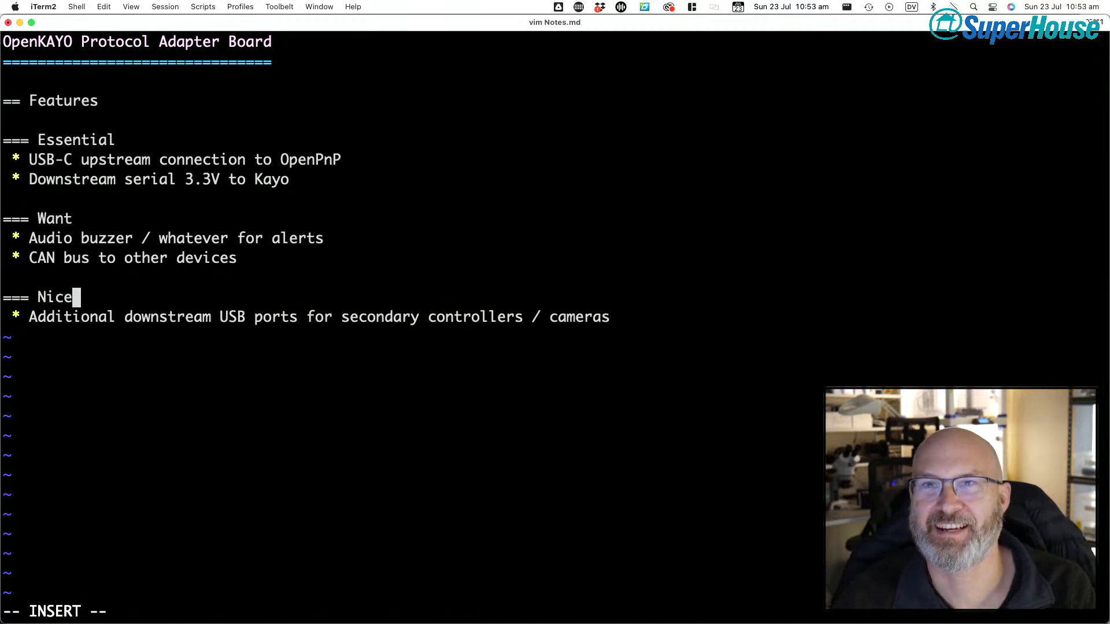
{"action": "key", "text": "Escape"}
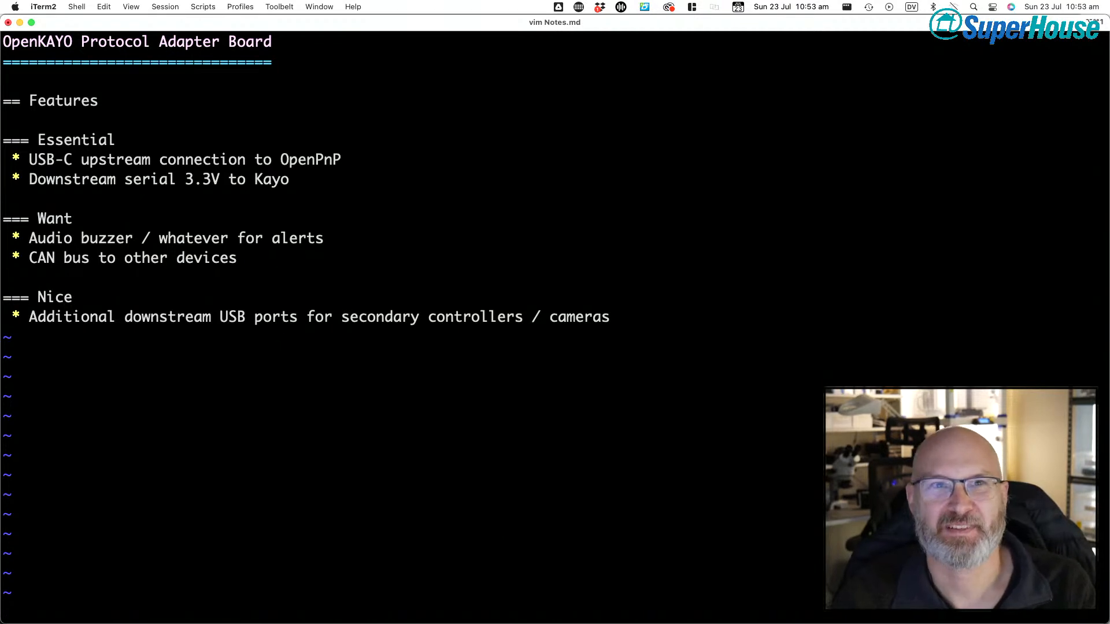
{"action": "type", "text": "w"}
{"action": "key", "text": "Return"}
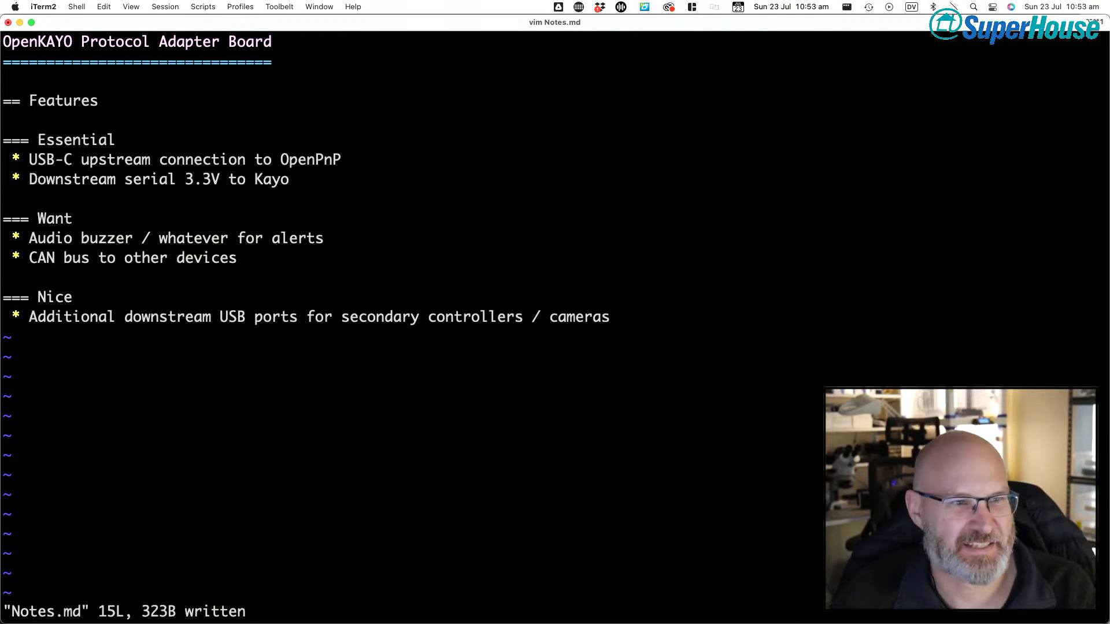
{"action": "key", "text": "super+Tab"}
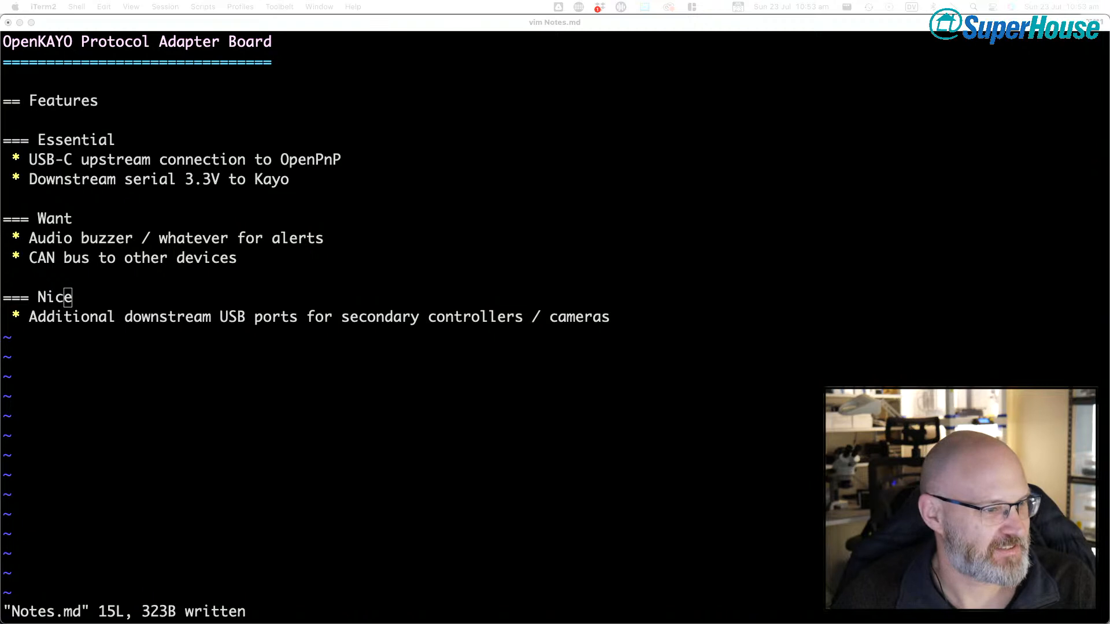
{"action": "left_click", "coordinate": [257, 187]}
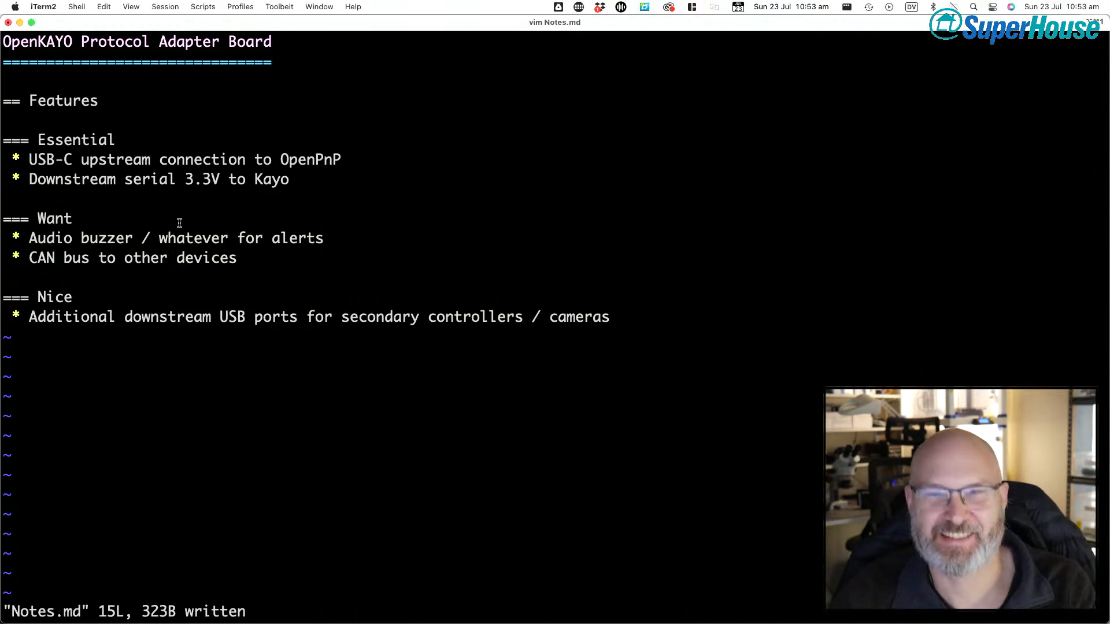
- Replace the "===" marker of the Nice subheading with "###"
{"action": "key", "text": "Left"}
{"action": "key", "text": "Left"}
{"action": "key", "text": "Left"}
{"action": "key", "text": "Left"}
{"action": "key", "text": "Left"}
{"action": "key", "text": "Left"}
{"action": "key", "text": "Left"}
{"action": "key", "text": "Left"}
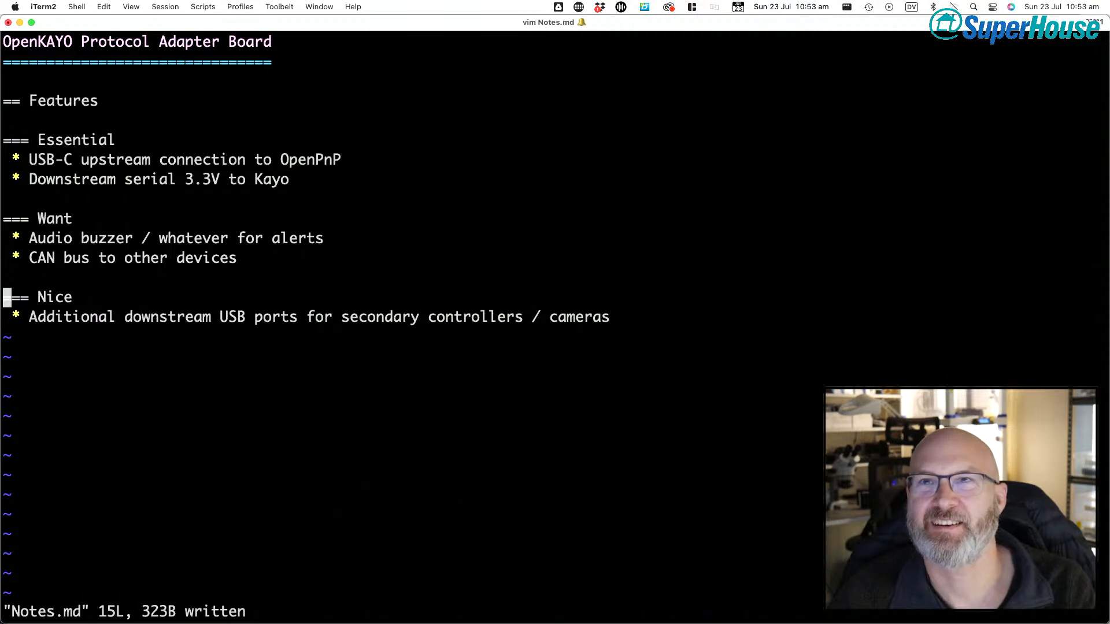
{"action": "key", "text": "x"}
{"action": "key", "text": "x"}
{"action": "key", "text": "x"}
{"action": "key", "text": "i"}
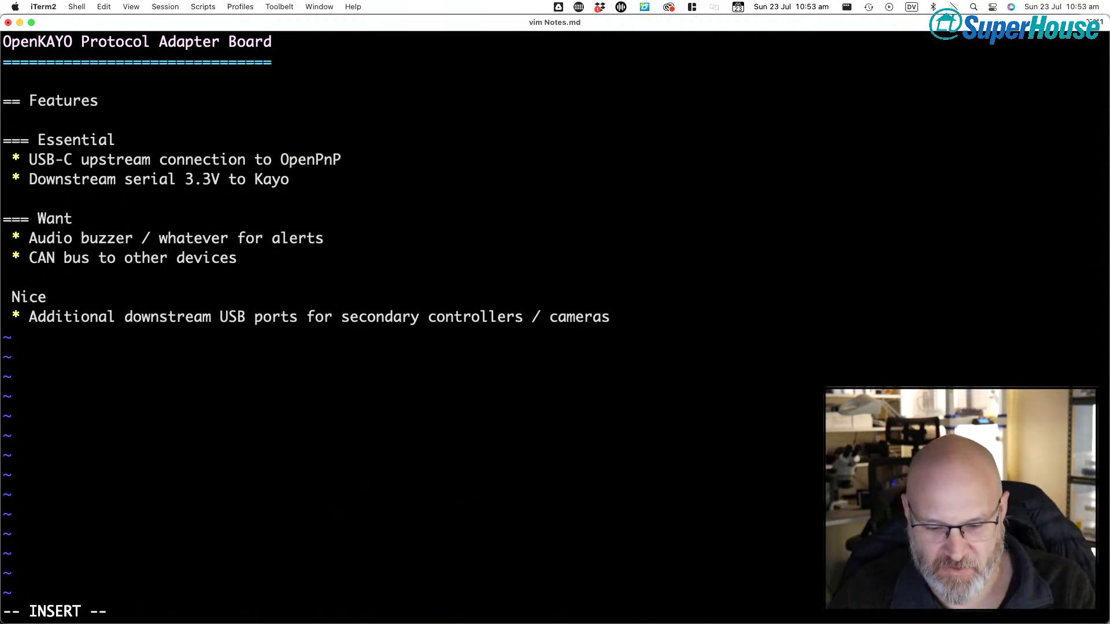
{"action": "type", "text": "###"}
- Replace the "===" marker of the Want subheading with "###", keeping a blank line above it
{"action": "key", "text": "Up"}
{"action": "key", "text": "Up"}
{"action": "key", "text": "Up"}
{"action": "key", "text": "Up"}
{"action": "key", "text": "BackSpace"}
{"action": "key", "text": "BackSpace"}
{"action": "key", "text": "BackSpace"}
{"action": "key", "text": "BackSpace"}
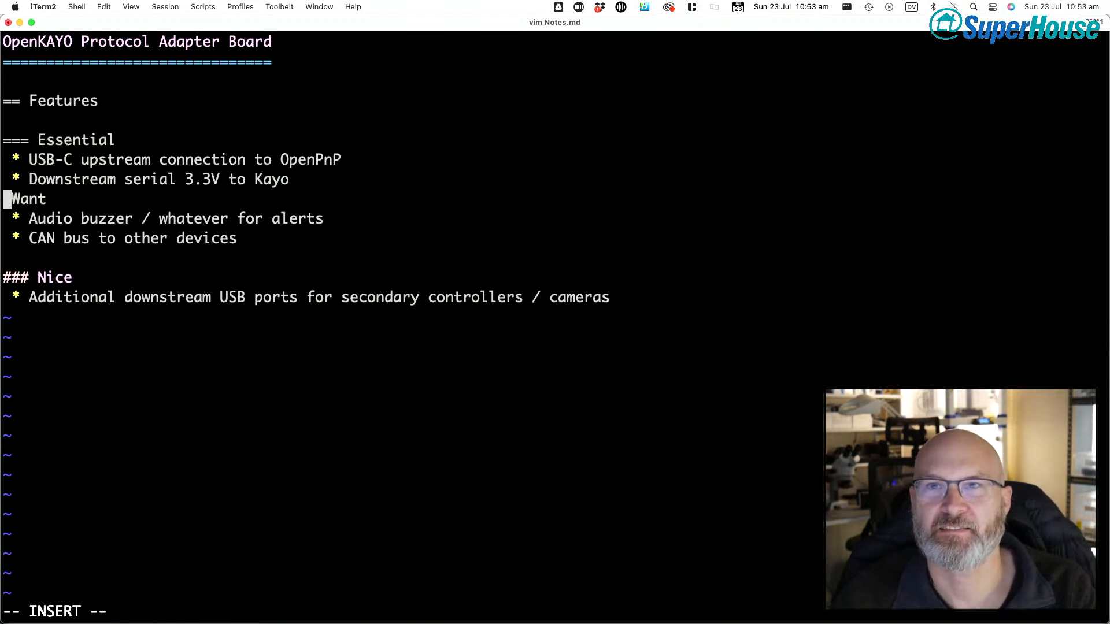
{"action": "key", "text": "Return"}
{"action": "type", "text": "###"}
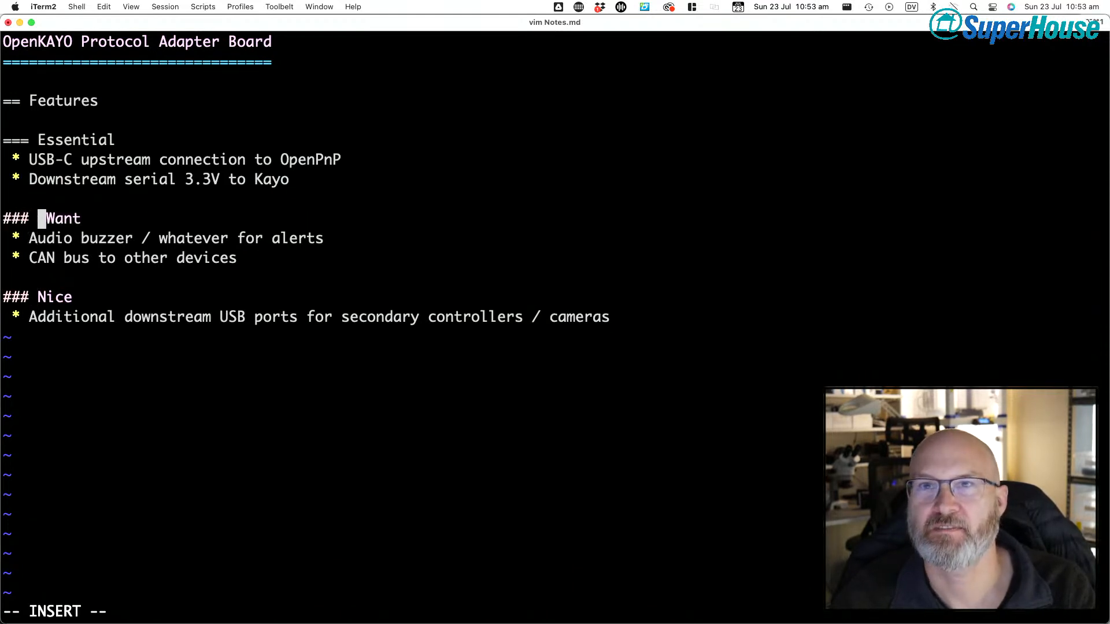
- Replace the "===" marker of the Essential subheading with "###"
{"action": "key", "text": "Up"}
{"action": "key", "text": "Up"}
{"action": "key", "text": "Up"}
{"action": "key", "text": "Up"}
{"action": "key", "text": "BackSpace"}
{"action": "key", "text": "BackSpace"}
{"action": "key", "text": "BackSpace"}
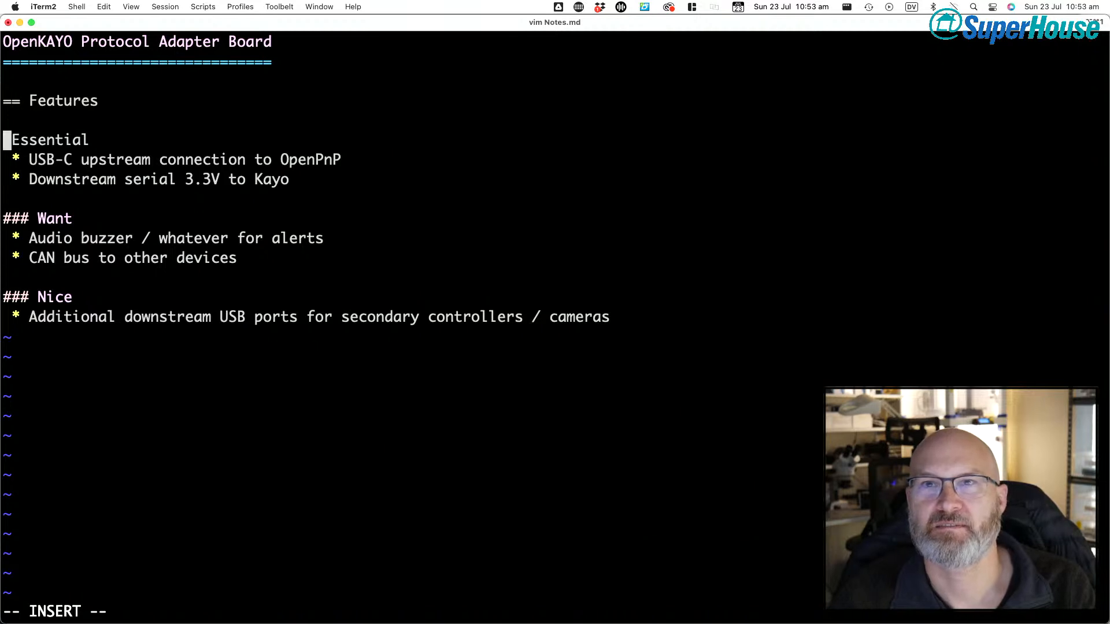
{"action": "type", "text": "###"}
- Replace the "==" marker of the Features heading with "##" and save the file
{"action": "key", "text": "Up"}
{"action": "key", "text": "Up"}
{"action": "key", "text": "BackSpace"}
{"action": "key", "text": "BackSpace"}
{"action": "type", "text": "##"}
{"action": "key", "text": "Escape"}
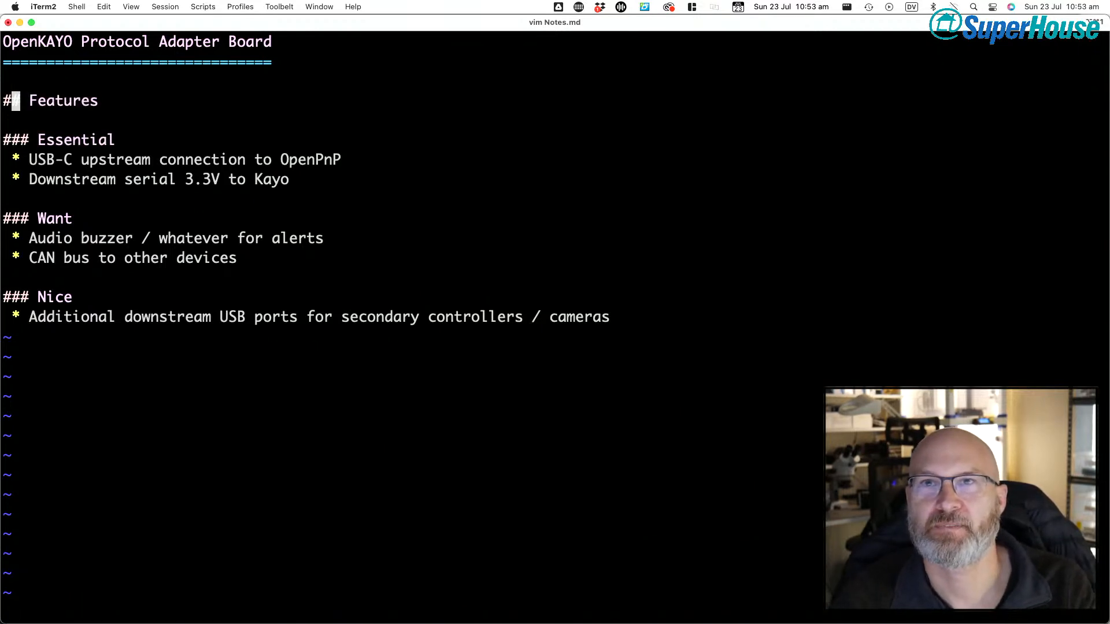
{"action": "type", "text": ":w"}
{"action": "key", "text": "Return"}
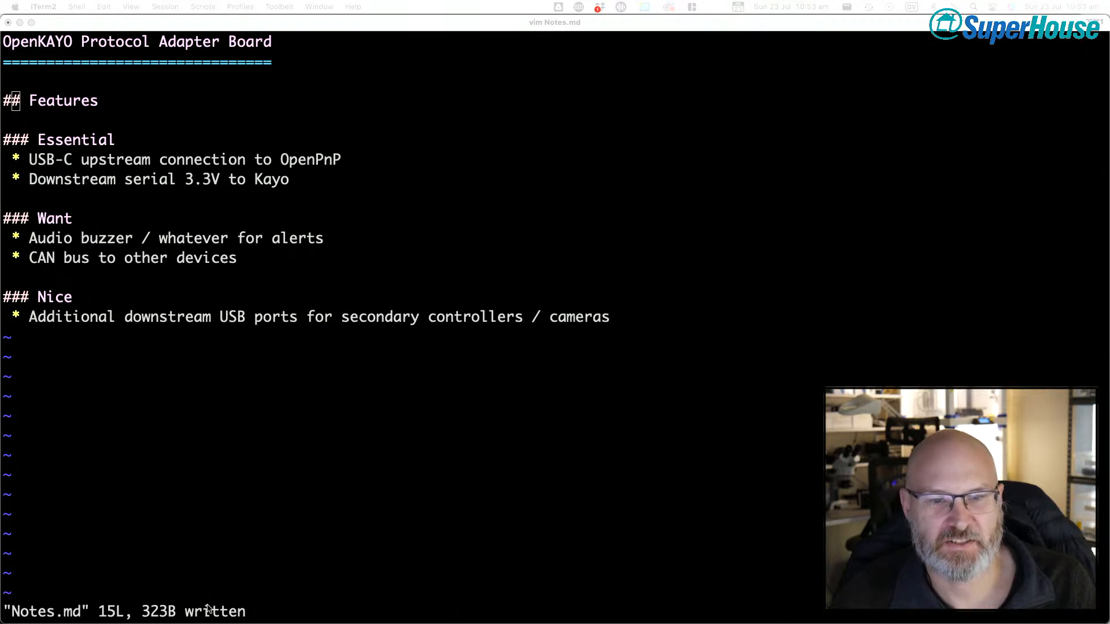
- Add a "Touchscreen" bullet below the downstream USB ports bullet in the Nice section
{"action": "left_click", "coordinate": [288, 24]}
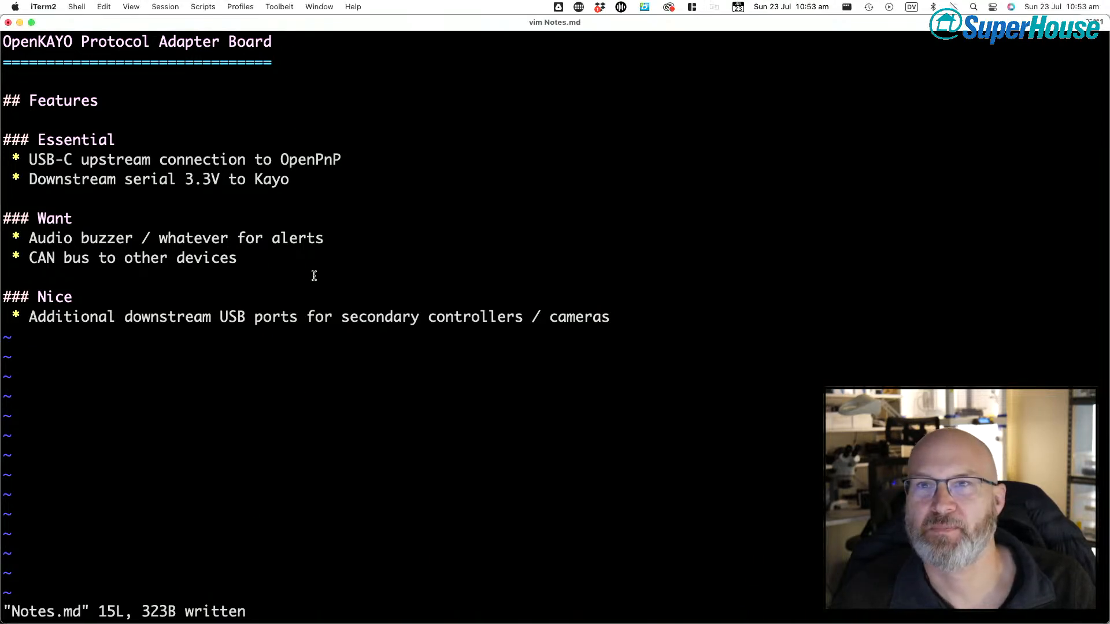
{"action": "key", "text": "j"}
{"action": "key", "text": "j"}
{"action": "key", "text": "j"}
{"action": "key", "text": "j"}
{"action": "key", "text": "j"}
{"action": "key", "text": "j"}
{"action": "key", "text": "j"}
{"action": "key", "text": "j"}
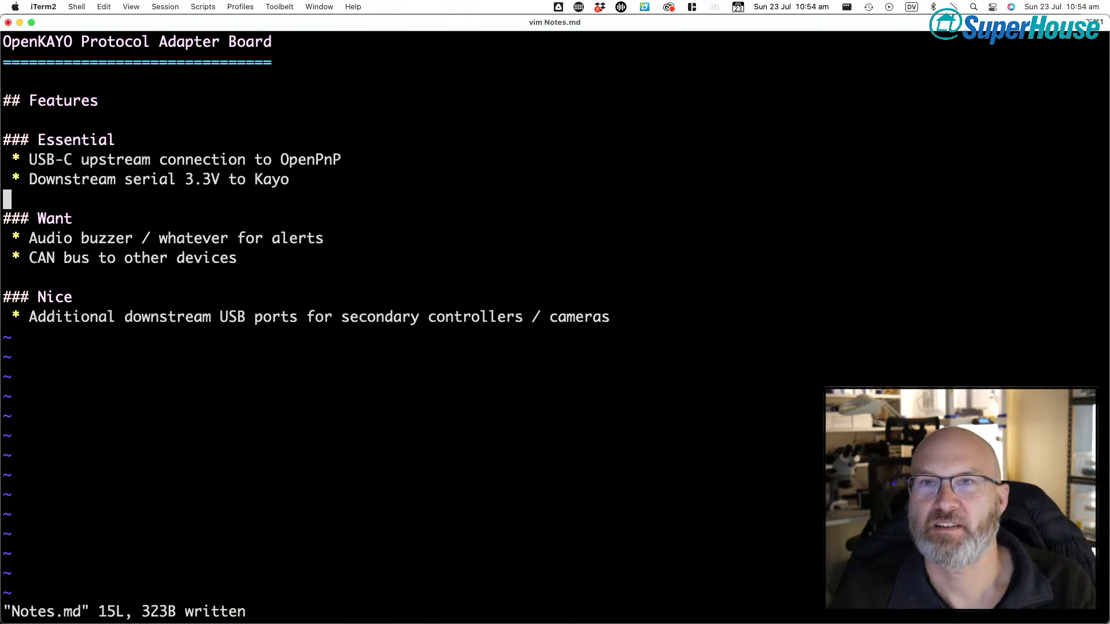
{"action": "key", "text": "j"}
{"action": "key", "text": "j"}
{"action": "key", "text": "j"}
{"action": "type", "text": "o *"}
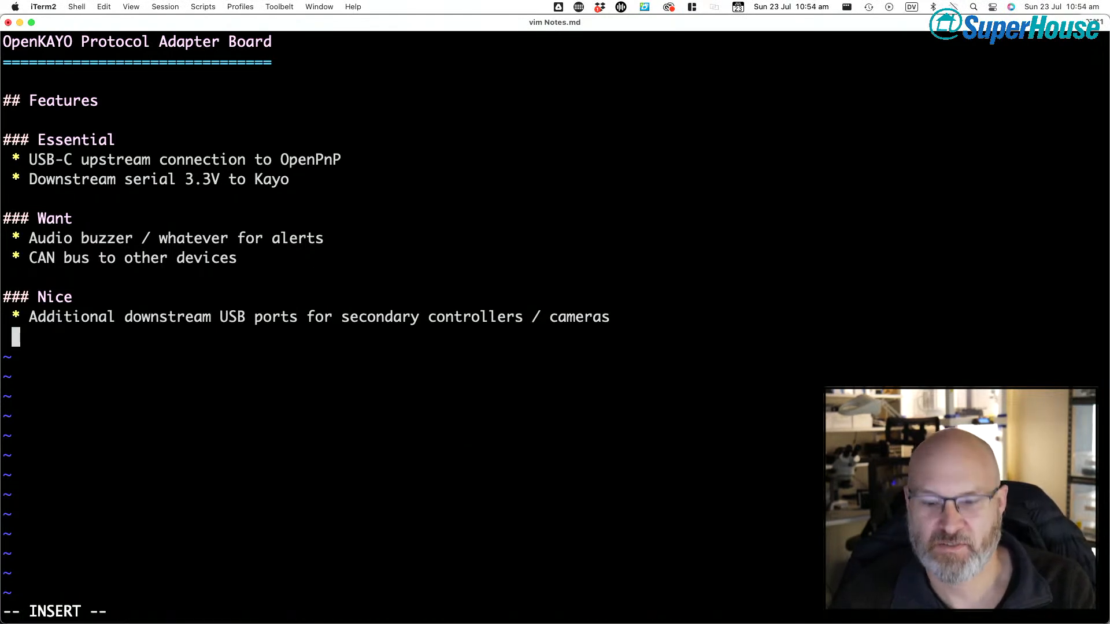
{"action": "type", "text": " Touchscreen"}
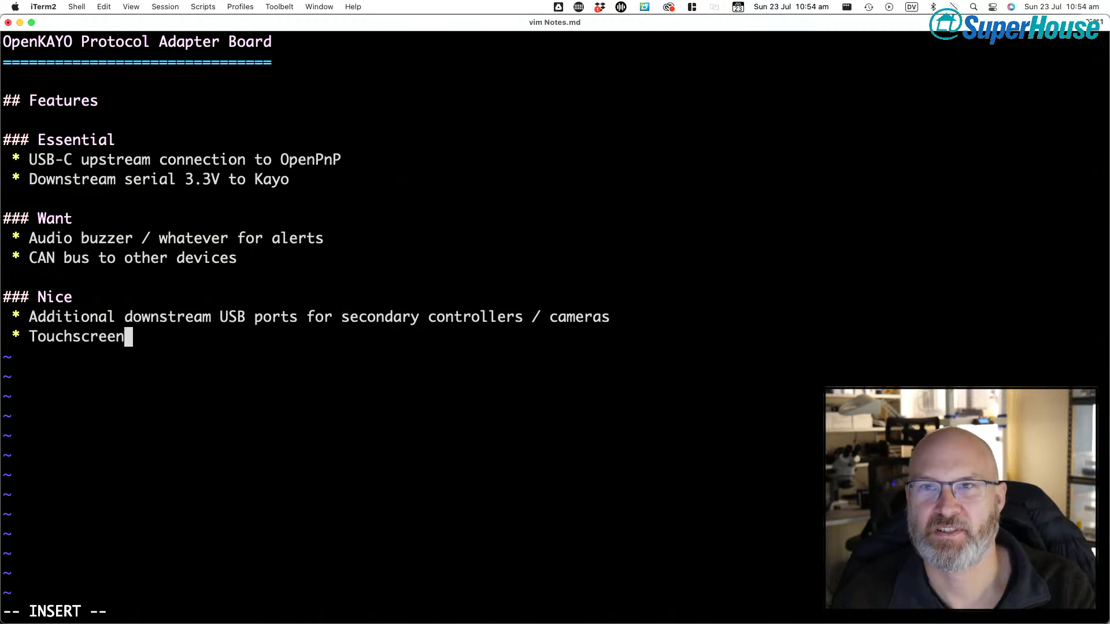
{"action": "key", "text": "Escape"}
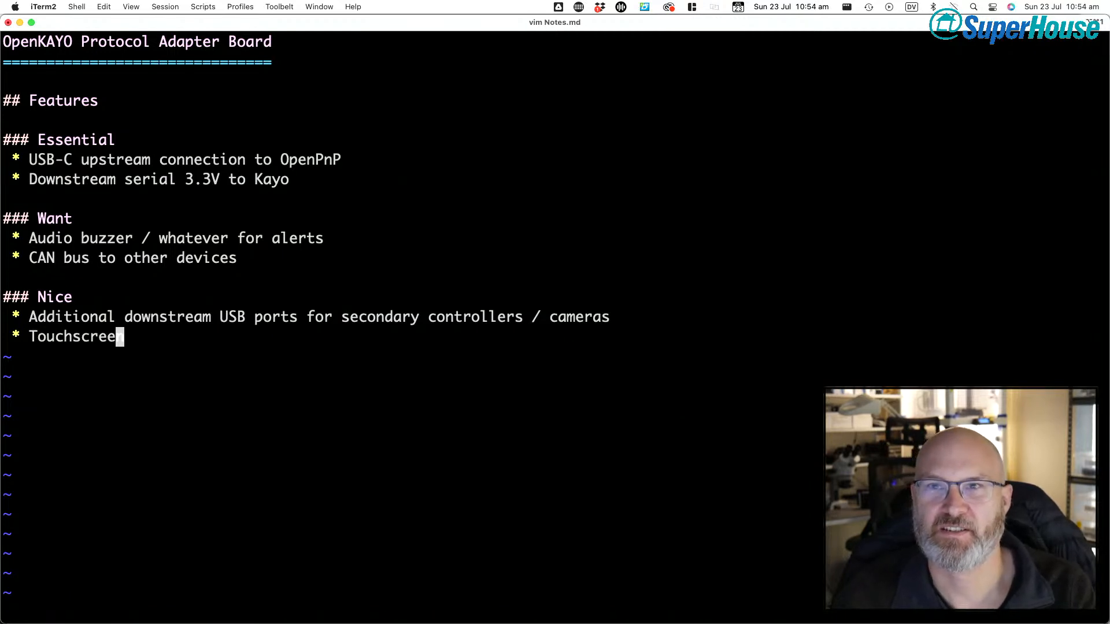
- Save the changes to Notes.md
{"action": "key", "text": "ctrl+f"}
{"action": "key", "text": "ctrl+f"}
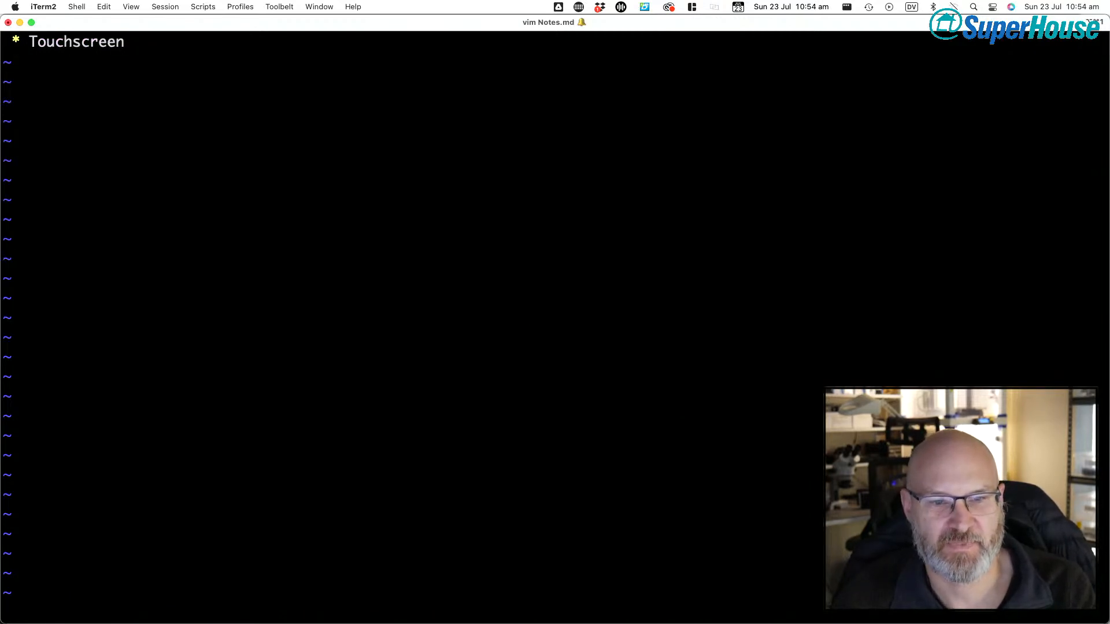
{"action": "key", "text": "k"}
{"action": "key", "text": "k"}
{"action": "key", "text": "k"}
{"action": "key", "text": "k"}
{"action": "key", "text": "k"}
{"action": "key", "text": "k"}
{"action": "key", "text": "k"}
{"action": "key", "text": "k"}
{"action": "key", "text": "k"}
{"action": "key", "text": "k"}
{"action": "key", "text": "k"}
{"action": "key", "text": "k"}
{"action": "key", "text": "k"}
{"action": "key", "text": "k"}
{"action": "key", "text": "k"}
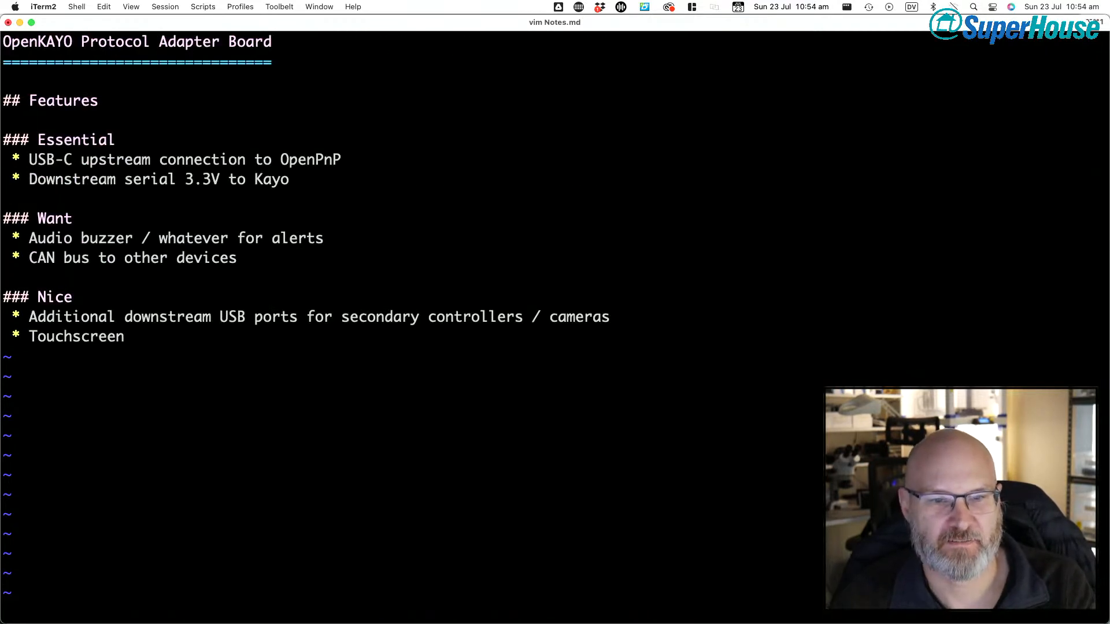
{"action": "type", "text": ":w"}
{"action": "key", "text": "Return"}
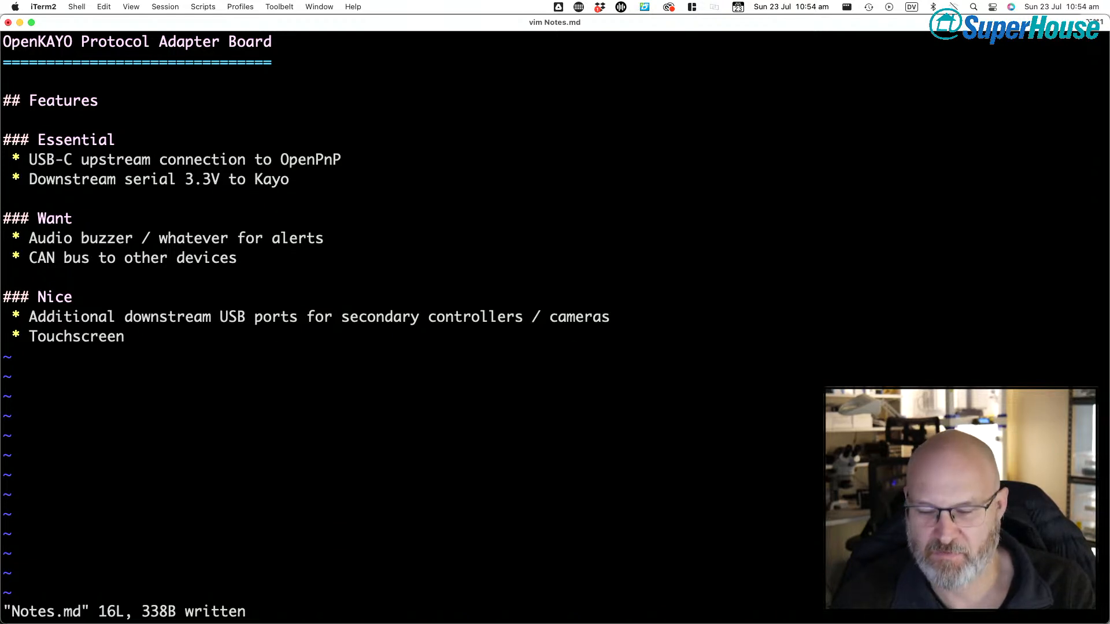
{"action": "key", "text": "j"}
{"action": "key", "text": "j"}
{"action": "key", "text": "j"}
{"action": "key", "text": "j"}
{"action": "key", "text": "j"}
{"action": "key", "text": "j"}
{"action": "key", "text": "j"}
{"action": "key", "text": "j"}
{"action": "key", "text": "j"}
{"action": "key", "text": "j"}
{"action": "key", "text": "j"}
{"action": "key", "text": "j"}
{"action": "key", "text": "j"}
{"action": "key", "text": "j"}
{"action": "key", "text": "j"}
{"action": "key", "text": "j"}
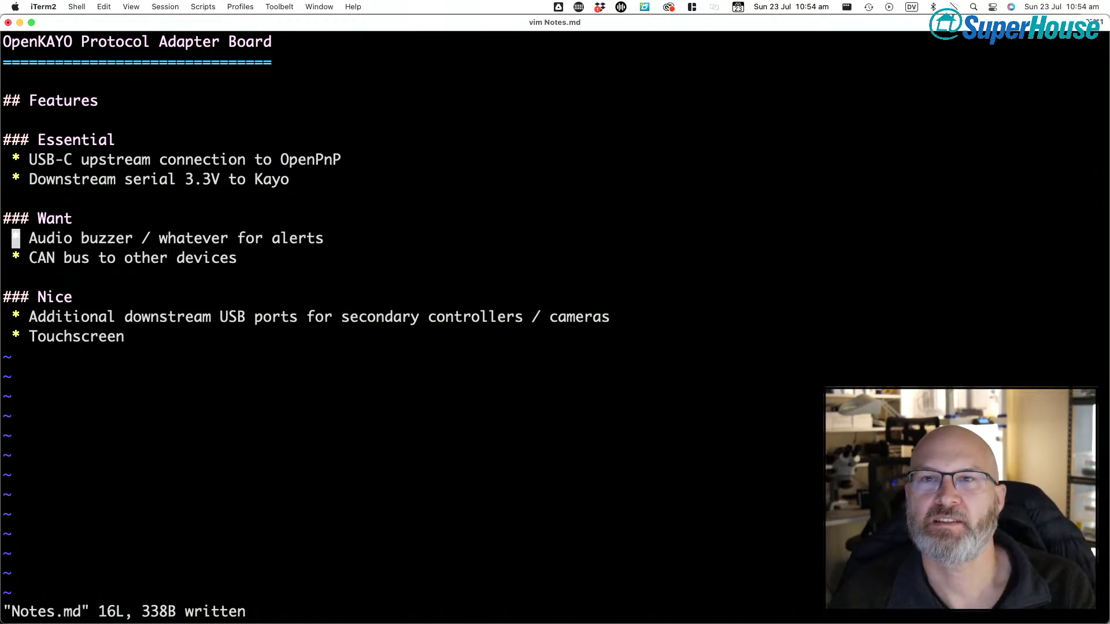
{"action": "key", "text": "l"}
{"action": "key", "text": "l"}
{"action": "key", "text": "l"}
{"action": "key", "text": "l"}
{"action": "key", "text": "l"}
{"action": "key", "text": "l"}
{"action": "key", "text": "k"}
{"action": "key", "text": "h"}
{"action": "key", "text": "h"}
{"action": "key", "text": "h"}
{"action": "key", "text": "h"}
{"action": "key", "text": "h"}
{"action": "key", "text": "l"}
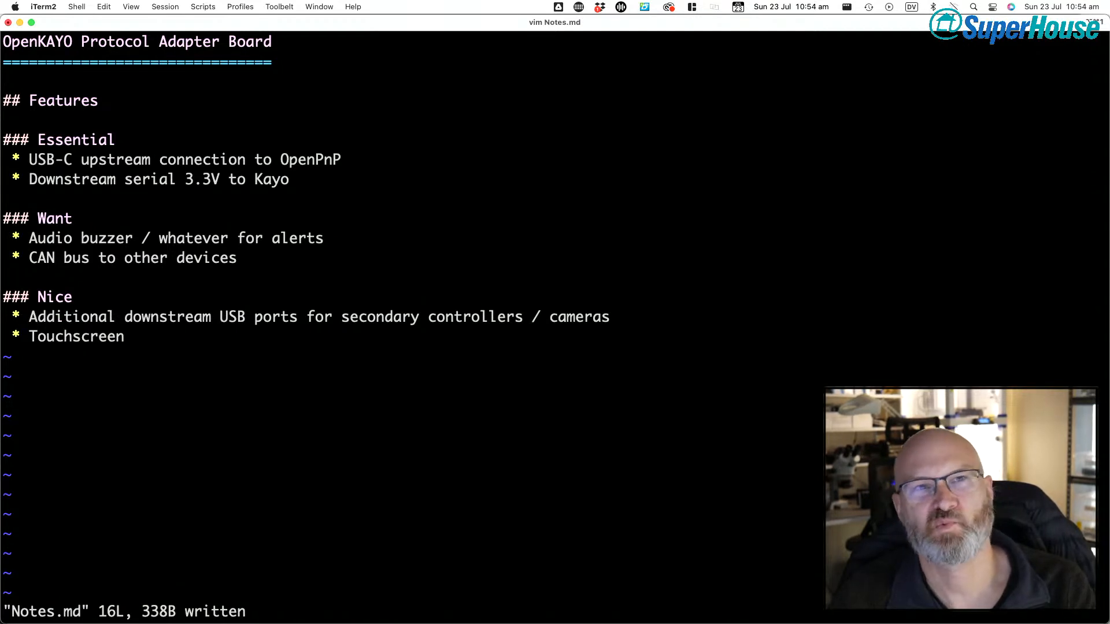
{"action": "key", "text": "k"}
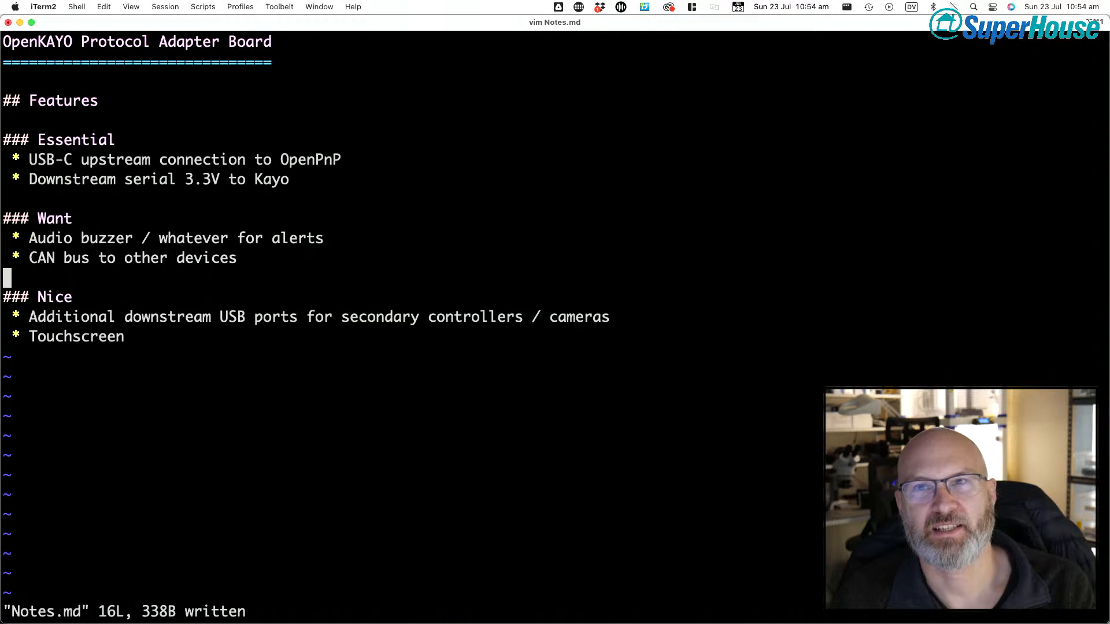
{"action": "key", "text": "k"}
{"action": "key", "text": "l"}
{"action": "key", "text": "l"}
{"action": "key", "text": "l"}
{"action": "key", "text": "k"}
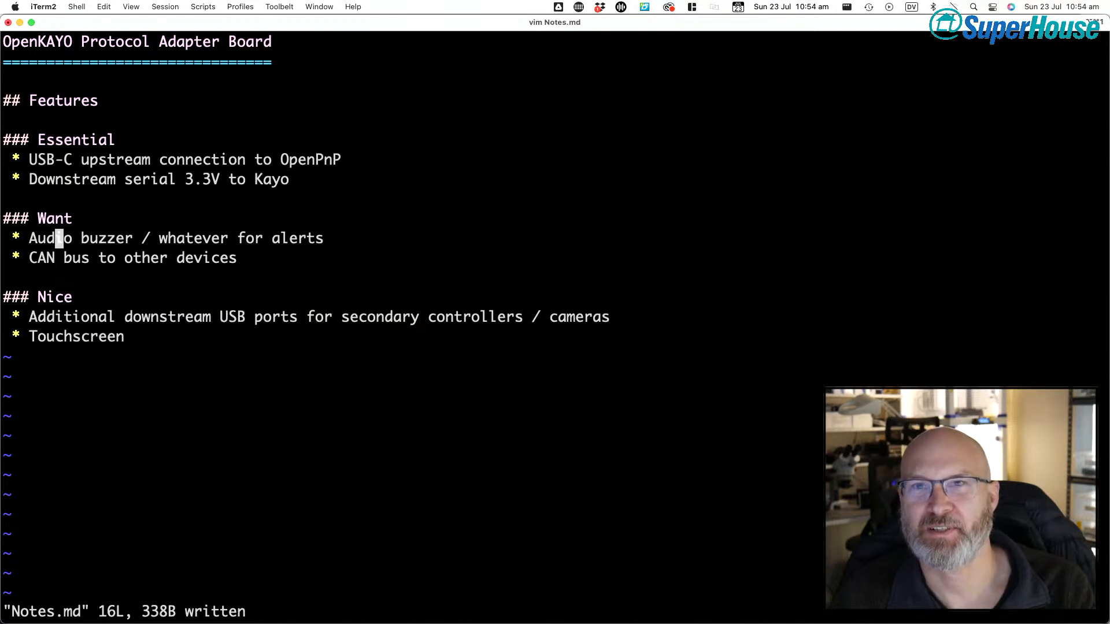
- Extend the Touchscreen bullet in the Nice section to read "Touchscreen OR OLED" and save the file
{"action": "key", "text": "j"}
{"action": "key", "text": "j"}
{"action": "key", "text": "j"}
{"action": "key", "text": "j"}
{"action": "key", "text": "l"}
{"action": "key", "text": "l"}
{"action": "key", "text": "l"}
{"action": "key", "text": "l"}
{"action": "key", "text": "l"}
{"action": "type", "text": "la "}
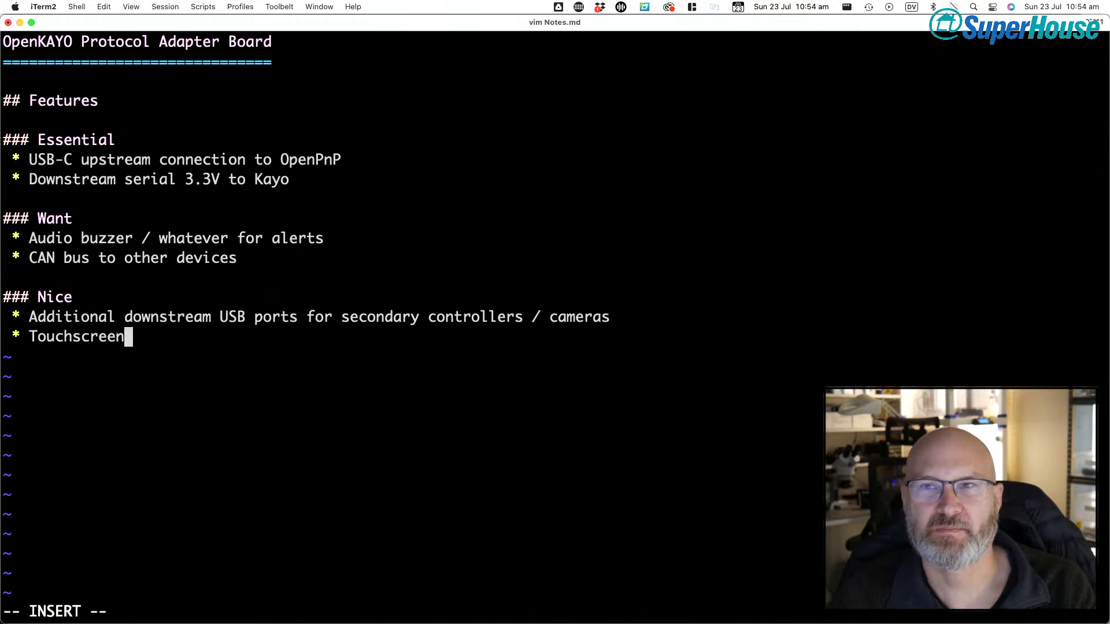
{"action": "type", "text": "/"}
{"action": "key", "text": "BackSpace"}
{"action": "type", "text": "OR OLED"}
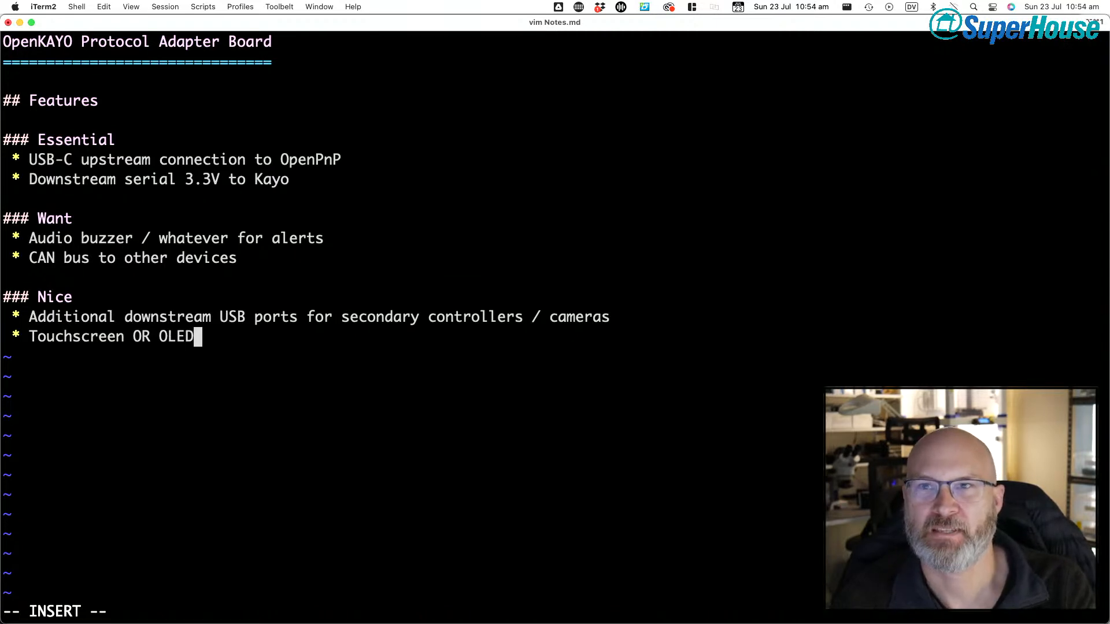
{"action": "key", "text": "Escape"}
{"action": "type", "text": "w"}
{"action": "key", "text": "Return"}
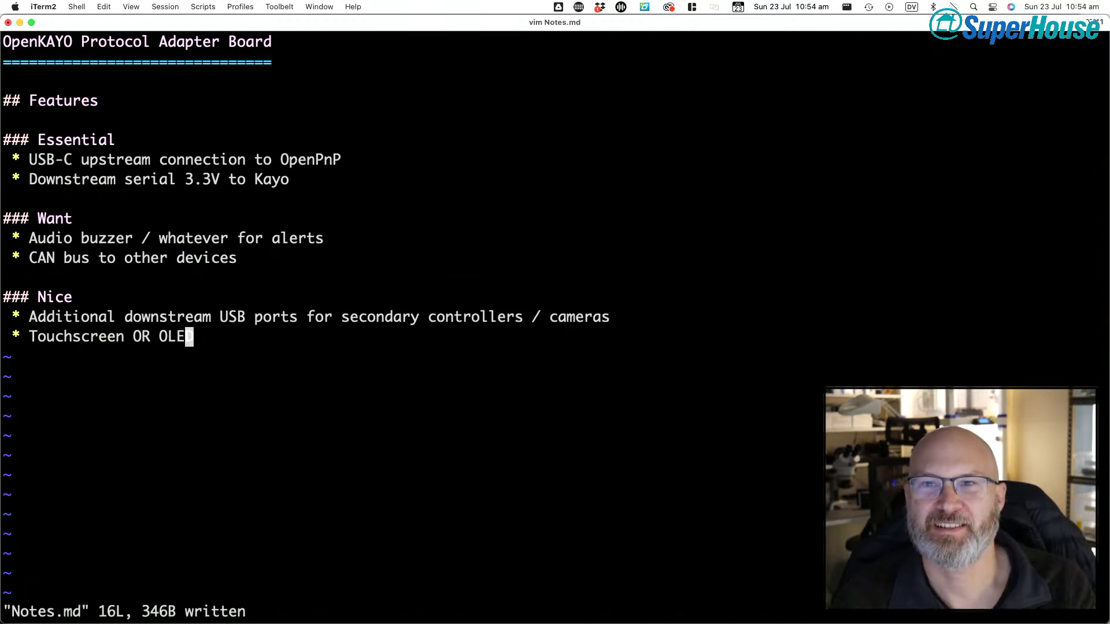
{"action": "key", "text": "Left"}
{"action": "key", "text": "Left"}
{"action": "key", "text": "Left"}
{"action": "key", "text": "Left"}
{"action": "key", "text": "Left"}
{"action": "key", "text": "Left"}
{"action": "key", "text": "Left"}
{"action": "key", "text": "Left"}
{"action": "key", "text": "Left"}
{"action": "key", "text": "Left"}
{"action": "key", "text": "Left"}
{"action": "key", "text": "Left"}
{"action": "key", "text": "Left"}
{"action": "key", "text": "Left"}
{"action": "key", "text": "Left"}
{"action": "key", "text": "Left"}
{"action": "key", "text": "Left"}
{"action": "key", "text": "Left"}
{"action": "key", "text": "Left"}
{"action": "key", "text": "Left"}
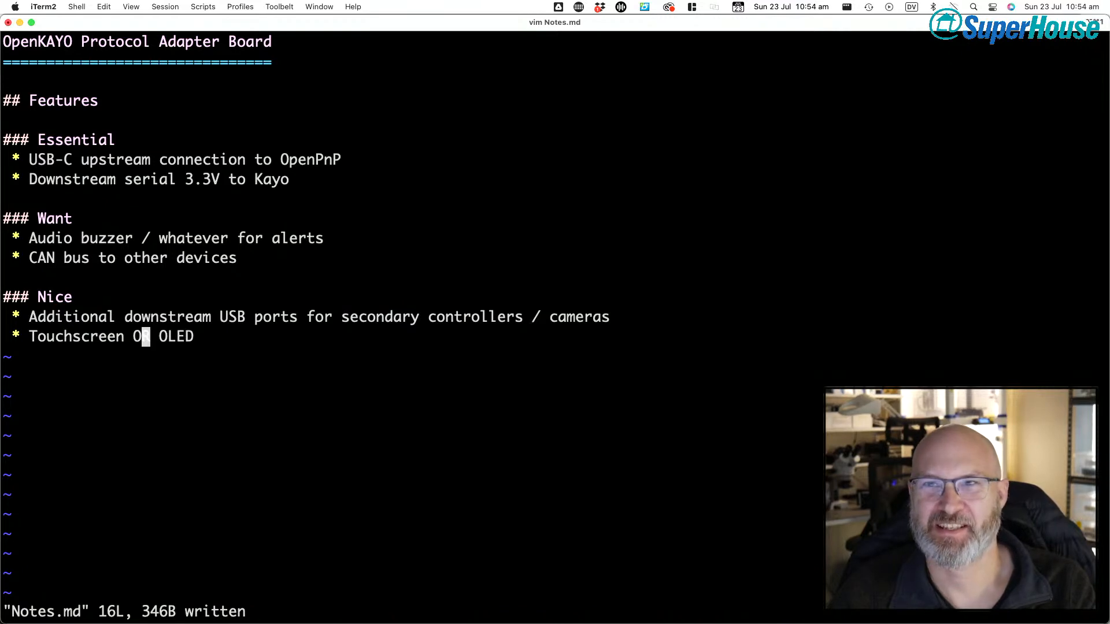
{"action": "key", "text": "Right"}
{"action": "key", "text": "Right"}
{"action": "key", "text": "Right"}
{"action": "key", "text": "Right"}
{"action": "key", "text": "Right"}
{"action": "key", "text": "Right"}
{"action": "key", "text": "Right"}
{"action": "key", "text": "Right"}
{"action": "key", "text": "Right"}
{"action": "key", "text": "Right"}
{"action": "key", "text": "Right"}
{"action": "key", "text": "Right"}
{"action": "key", "text": "Right"}
{"action": "key", "text": "Right"}
{"action": "key", "text": "Right"}
{"action": "key", "text": "Right"}
{"action": "key", "text": "Right"}
{"action": "key", "text": "Right"}
{"action": "key", "text": "Right"}
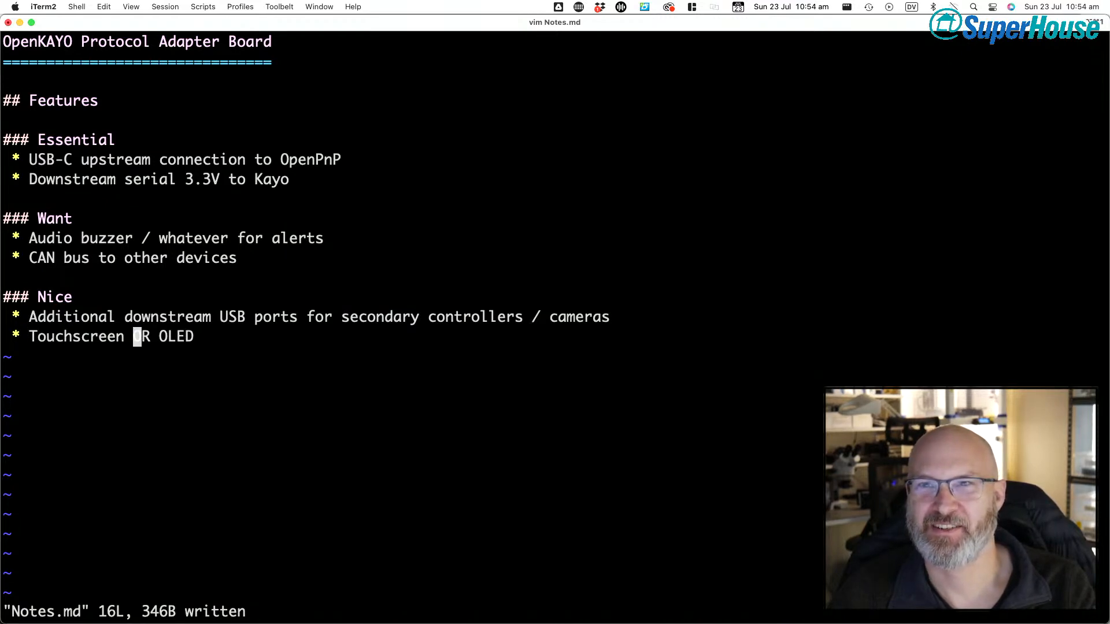
{"action": "key", "text": "Right"}
{"action": "key", "text": "Left"}
{"action": "key", "text": "Left"}
{"action": "key", "text": "Left"}
{"action": "key", "text": "Left"}
{"action": "key", "text": "Left"}
{"action": "key", "text": "Left"}
{"action": "key", "text": "Left"}
{"action": "key", "text": "Left"}
{"action": "key", "text": "Left"}
{"action": "key", "text": "Left"}
{"action": "key", "text": "Left"}
{"action": "key", "text": "Left"}
{"action": "key", "text": "Left"}
{"action": "key", "text": "Left"}
{"action": "key", "text": "Left"}
{"action": "key", "text": "Left"}
{"action": "key", "text": "Left"}
{"action": "key", "text": "Left"}
{"action": "key", "text": "Right"}
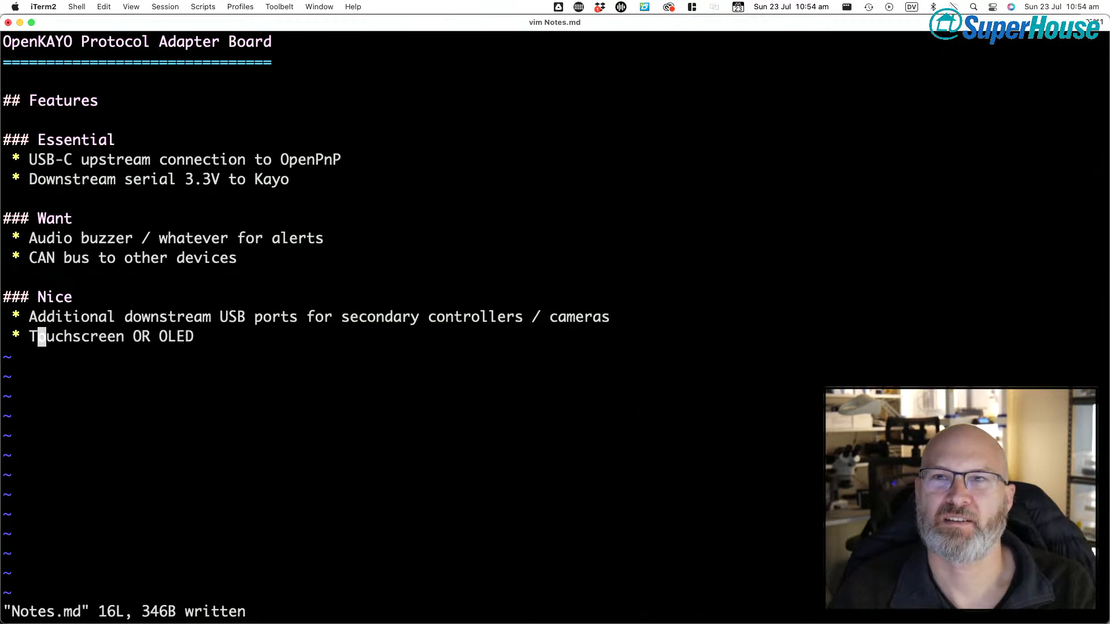
- Reword the start of the Touchscreen bullet in the Nice section to 4.3" touchscreen
{"action": "key", "text": "i"}
{"action": "key", "text": "BackSpace"}
{"action": "type", "text": "4"}
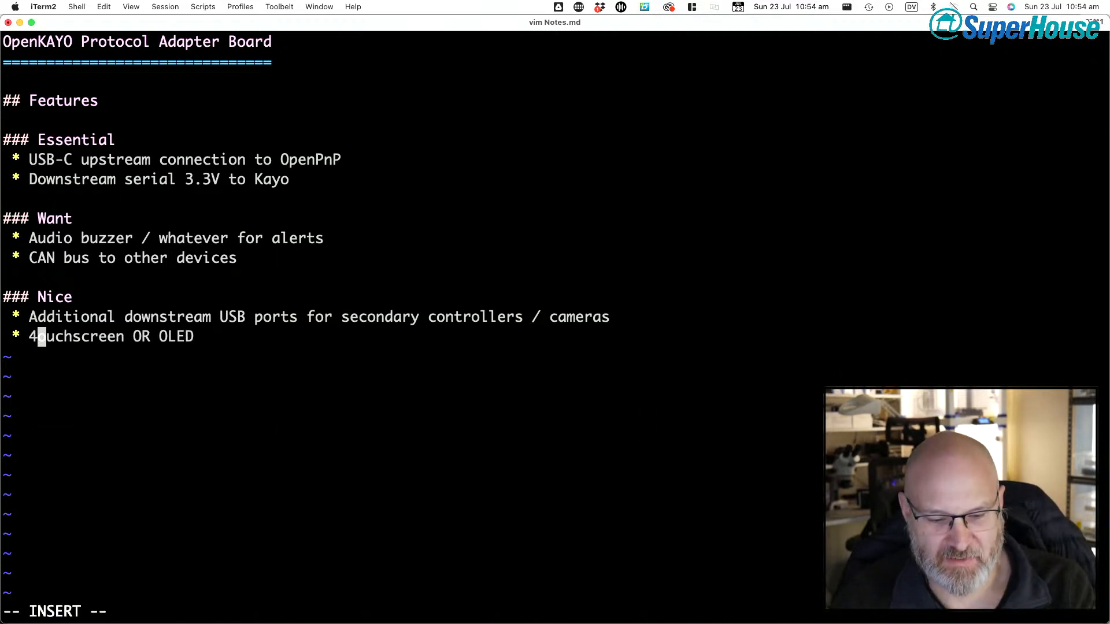
{"action": "type", "text": ".3\" t"}
- Insert the size 1.3" before OLED in the touchscreen bullet of the Nice section
{"action": "key", "text": "Right"}
{"action": "key", "text": "Right"}
{"action": "key", "text": "Right"}
{"action": "key", "text": "Right"}
{"action": "key", "text": "Right"}
{"action": "key", "text": "Right"}
{"action": "key", "text": "Right"}
{"action": "key", "text": "Right"}
{"action": "key", "text": "Right"}
{"action": "key", "text": "Right"}
{"action": "key", "text": "Right"}
{"action": "key", "text": "Right"}
{"action": "key", "text": "Right"}
{"action": "key", "text": "Right"}
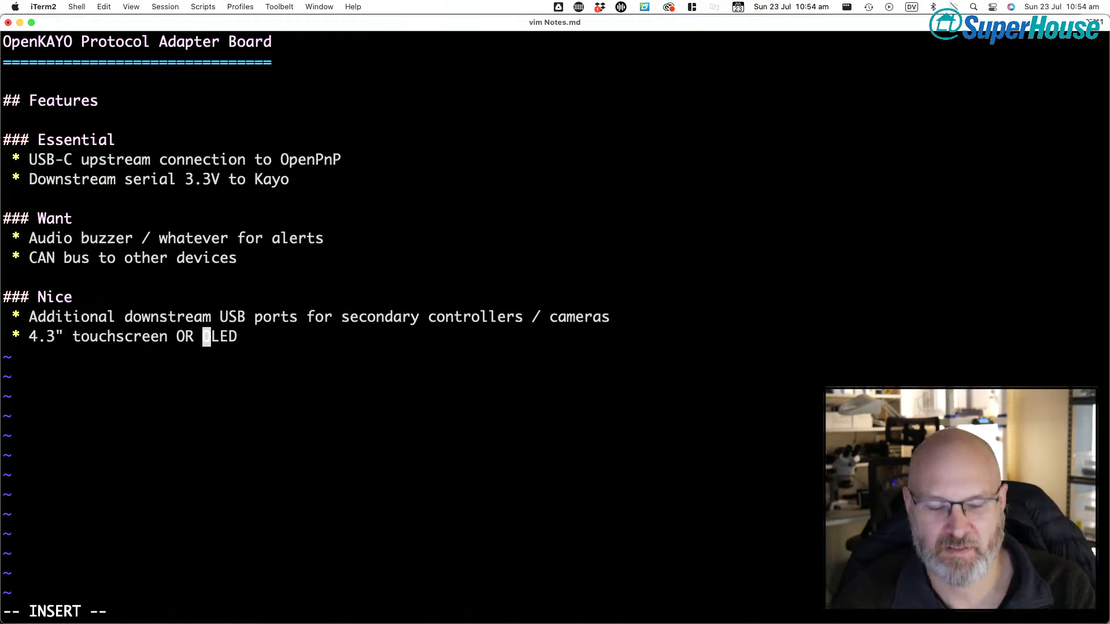
{"action": "type", "text": "1.3\""}
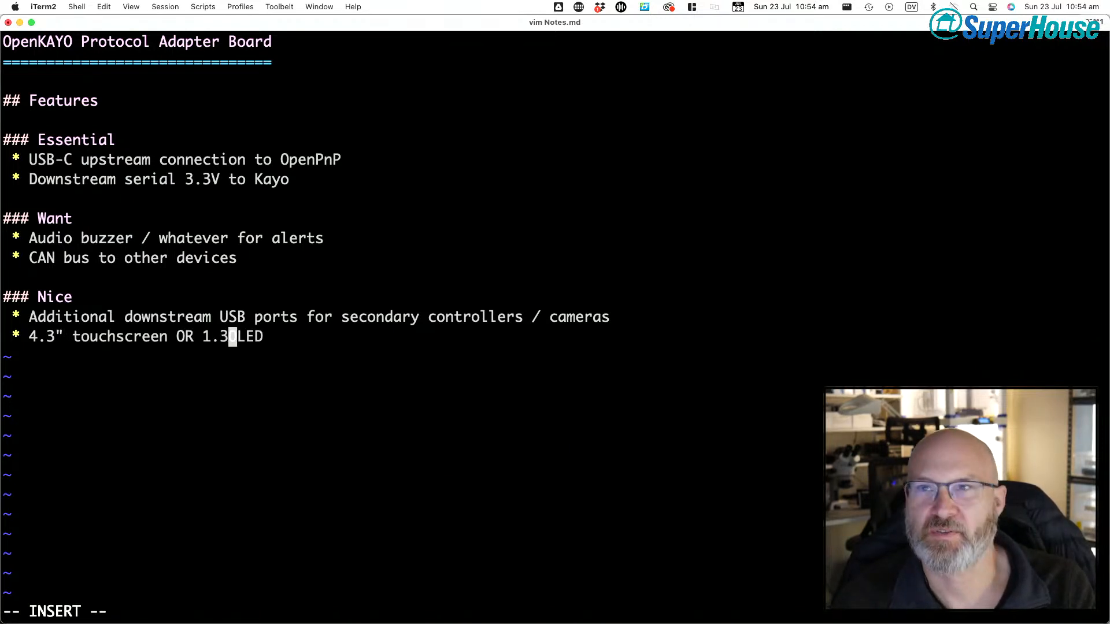
{"action": "key", "text": "Escape"}
{"action": "key", "text": "Left"}
{"action": "key", "text": "Left"}
{"action": "key", "text": "Left"}
{"action": "key", "text": "Left"}
{"action": "key", "text": "Left"}
{"action": "key", "text": "Left"}
{"action": "key", "text": "Left"}
{"action": "key", "text": "Left"}
{"action": "key", "text": "Left"}
{"action": "key", "text": "Left"}
{"action": "key", "text": "Left"}
{"action": "key", "text": "Left"}
{"action": "key", "text": "Left"}
{"action": "key", "text": "Left"}
{"action": "key", "text": "Up"}
{"action": "key", "text": "Left"}
{"action": "key", "text": "Left"}
{"action": "key", "text": "Left"}
{"action": "key", "text": "Left"}
{"action": "key", "text": "Left"}
{"action": "key", "text": "Right"}
{"action": "key", "text": "Right"}
{"action": "key", "text": "Right"}
{"action": "key", "text": "Right"}
{"action": "key", "text": "Right"}
{"action": "key", "text": "Right"}
{"action": "key", "text": "Right"}
{"action": "key", "text": "Right"}
{"action": "key", "text": "Right"}
{"action": "key", "text": "Right"}
{"action": "key", "text": "Right"}
{"action": "key", "text": "Right"}
{"action": "key", "text": "Right"}
{"action": "key", "text": "Right"}
{"action": "key", "text": "Right"}
{"action": "key", "text": "Right"}
{"action": "key", "text": "Down"}
{"action": "key", "text": "Right"}
{"action": "key", "text": "Right"}
{"action": "key", "text": "Right"}
{"action": "key", "text": "Left"}
{"action": "key", "text": "Left"}
{"action": "key", "text": "Right"}
{"action": "key", "text": "Right"}
{"action": "key", "text": "Right"}
{"action": "key", "text": "Left"}
{"action": "key", "text": "Left"}
{"action": "key", "text": "Left"}
{"action": "key", "text": "Left"}
{"action": "key", "text": "Left"}
{"action": "key", "text": "Left"}
{"action": "key", "text": "Left"}
{"action": "key", "text": "Left"}
{"action": "key", "text": "Left"}
{"action": "key", "text": "Left"}
{"action": "key", "text": "Left"}
{"action": "key", "text": "Left"}
{"action": "key", "text": "Left"}
{"action": "key", "text": "Left"}
{"action": "key", "text": "Left"}
{"action": "key", "text": "Left"}
{"action": "key", "text": "Left"}
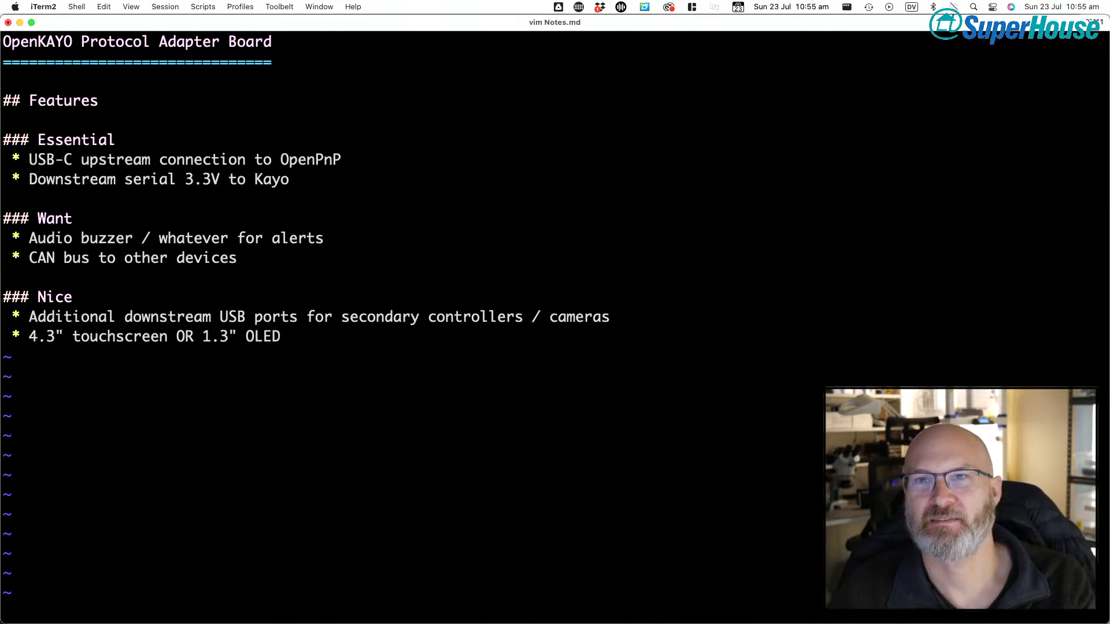
{"action": "key", "text": "Left"}
{"action": "key", "text": "Left"}
{"action": "key", "text": "Left"}
{"action": "key", "text": "Left"}
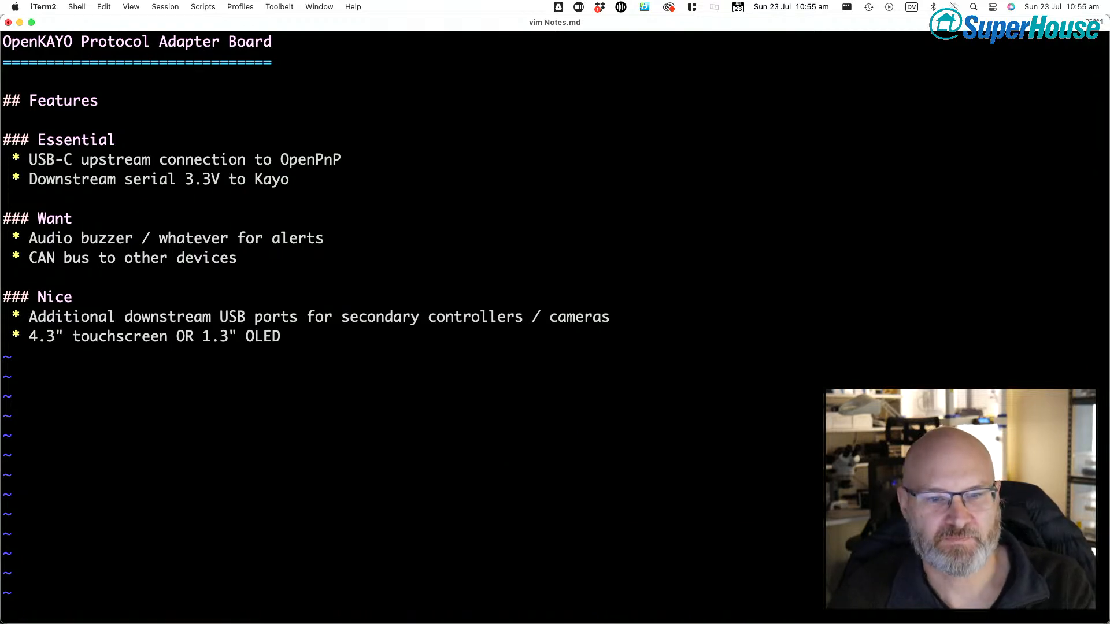
- Save the updated display sizes to Notes.md
{"action": "type", "text": ":w"}
{"action": "key", "text": "Return"}
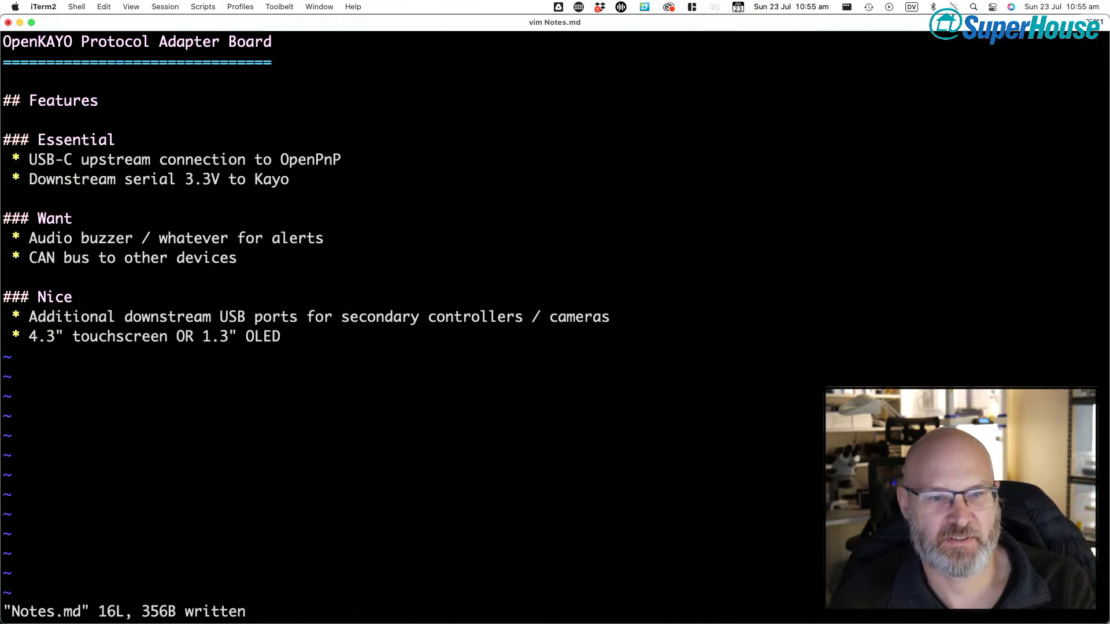
- Review the feature bullets from the Nice section up to Essential and back down again
{"action": "key", "text": "Up"}
{"action": "key", "text": "Up"}
{"action": "key", "text": "Up"}
{"action": "key", "text": "Up"}
{"action": "key", "text": "Up"}
{"action": "key", "text": "Up"}
{"action": "key", "text": "Up"}
{"action": "key", "text": "Up"}
{"action": "key", "text": "Up"}
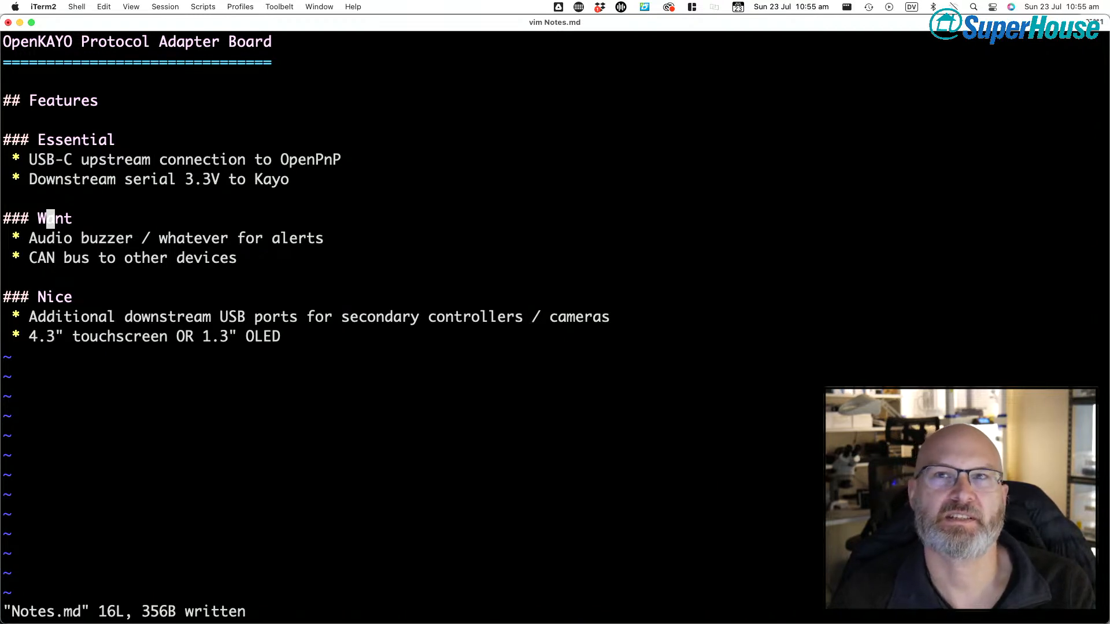
{"action": "key", "text": "Up"}
{"action": "key", "text": "Down"}
{"action": "key", "text": "Down"}
{"action": "key", "text": "l"}
{"action": "key", "text": "w"}
{"action": "key", "text": "e"}
{"action": "key", "text": "h"}
{"action": "key", "text": "h"}
{"action": "key", "text": "h"}
{"action": "key", "text": "h"}
{"action": "key", "text": "h"}
{"action": "key", "text": "h"}
{"action": "key", "text": "h"}
{"action": "key", "text": "h"}
{"action": "key", "text": "h"}
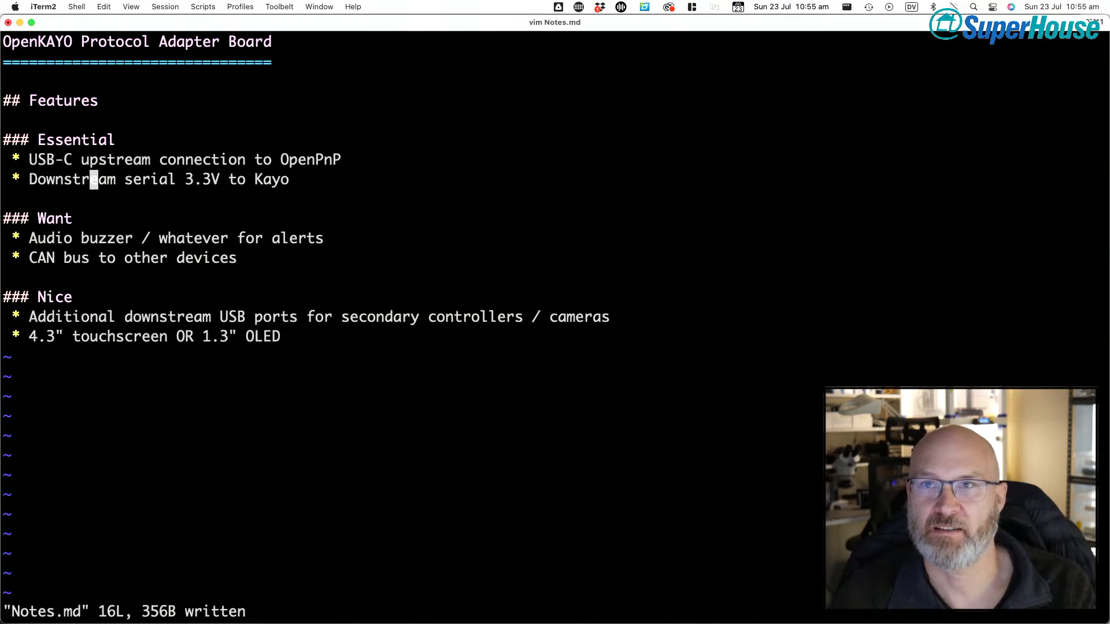
{"action": "key", "text": "Down"}
{"action": "key", "text": "Down"}
{"action": "key", "text": "Down"}
{"action": "key", "text": "Down"}
{"action": "key", "text": "Down"}
{"action": "key", "text": "Down"}
{"action": "key", "text": "Down"}
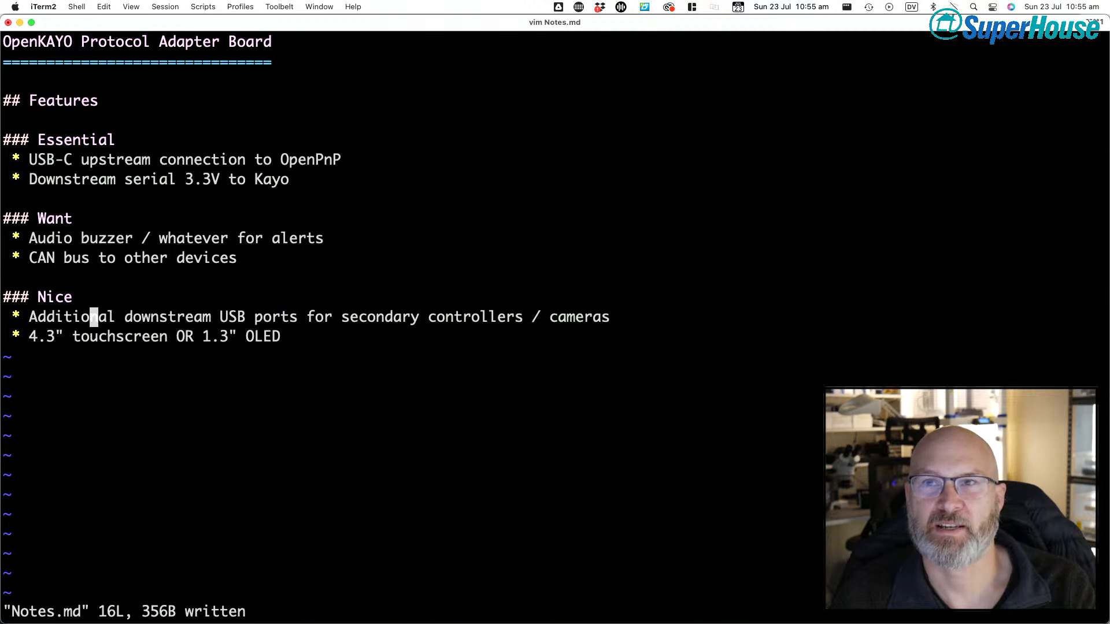
{"action": "key", "text": "l"}
{"action": "key", "text": "l"}
{"action": "key", "text": "l"}
{"action": "key", "text": "l"}
{"action": "key", "text": "l"}
{"action": "key", "text": "l"}
{"action": "key", "text": "l"}
{"action": "key", "text": "l"}
{"action": "key", "text": "l"}
{"action": "key", "text": "l"}
{"action": "key", "text": "l"}
{"action": "key", "text": "l"}
{"action": "key", "text": "l"}
{"action": "key", "text": "l"}
{"action": "key", "text": "l"}
{"action": "key", "text": "l"}
{"action": "key", "text": "l"}
{"action": "key", "text": "l"}
{"action": "key", "text": "l"}
{"action": "key", "text": "h"}
{"action": "key", "text": "h"}
{"action": "key", "text": "h"}
{"action": "key", "text": "h"}
{"action": "key", "text": "h"}
{"action": "key", "text": "h"}
{"action": "key", "text": "h"}
{"action": "key", "text": "h"}
{"action": "key", "text": "h"}
{"action": "key", "text": "h"}
{"action": "key", "text": "h"}
{"action": "key", "text": "h"}
{"action": "key", "text": "h"}
{"action": "key", "text": "h"}
{"action": "key", "text": "h"}
{"action": "key", "text": "h"}
{"action": "key", "text": "h"}
{"action": "key", "text": "h"}
{"action": "key", "text": "h"}
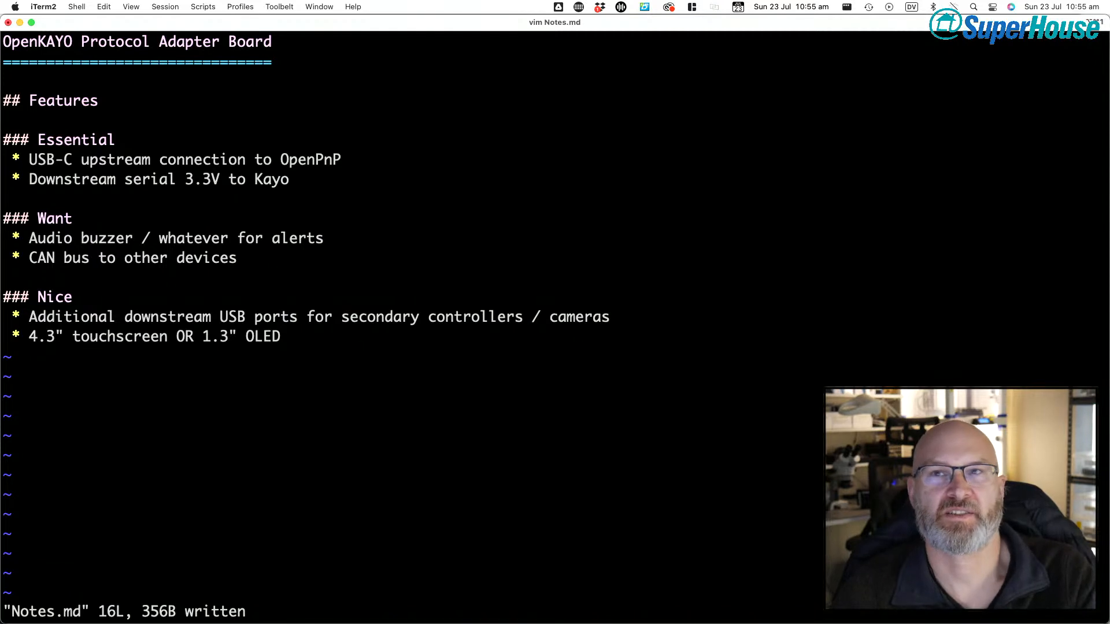
- Examine the audio buzzer bullet in the Want section
{"action": "key", "text": "k"}
{"action": "key", "text": "k"}
{"action": "key", "text": "k"}
{"action": "key", "text": "k"}
{"action": "key", "text": "k"}
{"action": "key", "text": "j"}
{"action": "key", "text": "l"}
{"action": "key", "text": "l"}
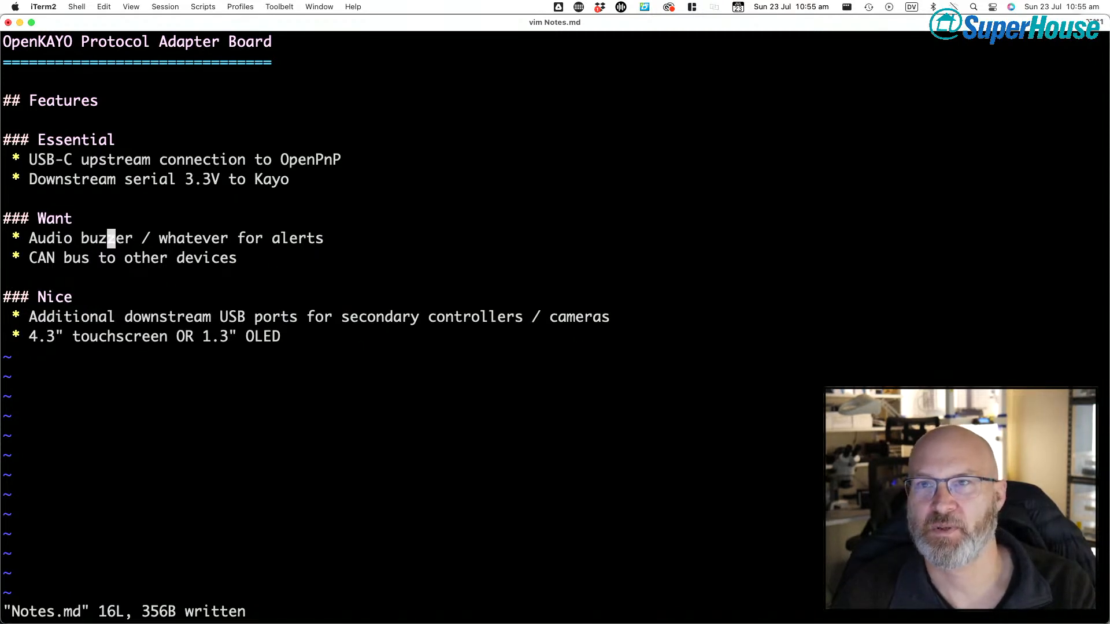
- Examine the touchscreen or OLED display bullet at the end of the Nice section
{"action": "key", "text": "j"}
{"action": "key", "text": "j"}
{"action": "key", "text": "j"}
{"action": "key", "text": "j"}
{"action": "key", "text": "j"}
{"action": "key", "text": "l"}
{"action": "key", "text": "l"}
{"action": "key", "text": "l"}
{"action": "key", "text": "l"}
{"action": "key", "text": "l"}
{"action": "key", "text": "l"}
{"action": "key", "text": "l"}
{"action": "key", "text": "l"}
{"action": "key", "text": "l"}
{"action": "key", "text": "l"}
{"action": "key", "text": "l"}
{"action": "key", "text": "l"}
{"action": "key", "text": "l"}
{"action": "key", "text": "l"}
{"action": "key", "text": "l"}
{"action": "key", "text": "l"}
{"action": "key", "text": "l"}
{"action": "key", "text": "l"}
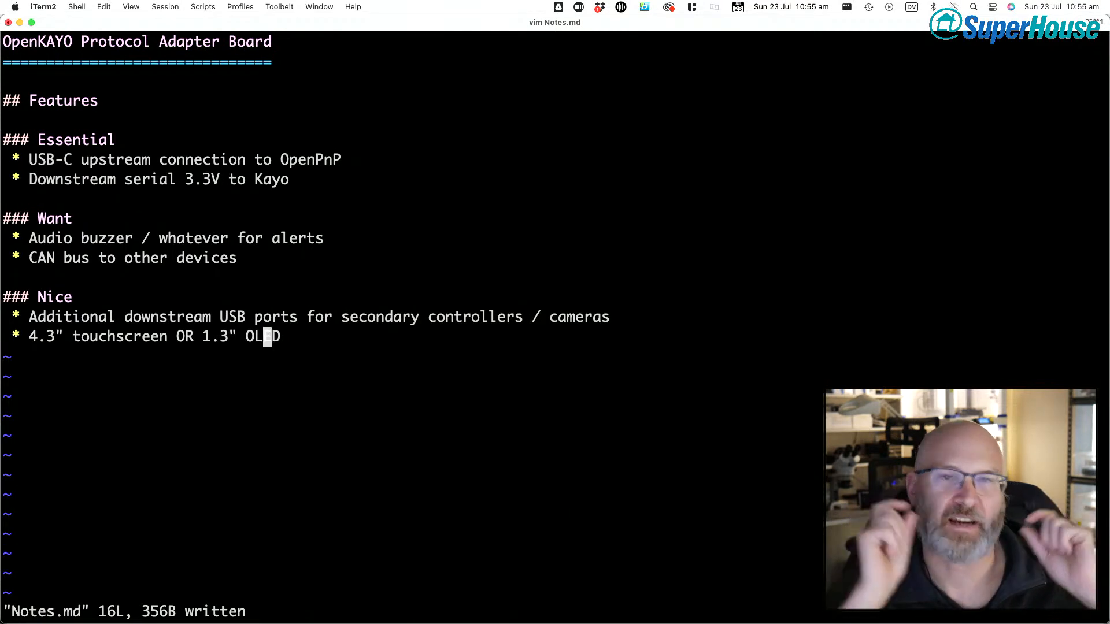
- Go back up to the Want section and reread the CAN bus and audio buzzer bullets
{"action": "key", "text": "k"}
{"action": "key", "text": "k"}
{"action": "key", "text": "k"}
{"action": "key", "text": "k"}
{"action": "key", "text": "h"}
{"action": "key", "text": "h"}
{"action": "key", "text": "h"}
{"action": "key", "text": "h"}
{"action": "key", "text": "h"}
{"action": "key", "text": "h"}
{"action": "key", "text": "h"}
{"action": "key", "text": "h"}
{"action": "key", "text": "k"}
{"action": "key", "text": "h"}
{"action": "key", "text": "h"}
{"action": "key", "text": "h"}
{"action": "key", "text": "h"}
{"action": "key", "text": "h"}
{"action": "key", "text": "h"}
{"action": "key", "text": "h"}
{"action": "key", "text": "h"}
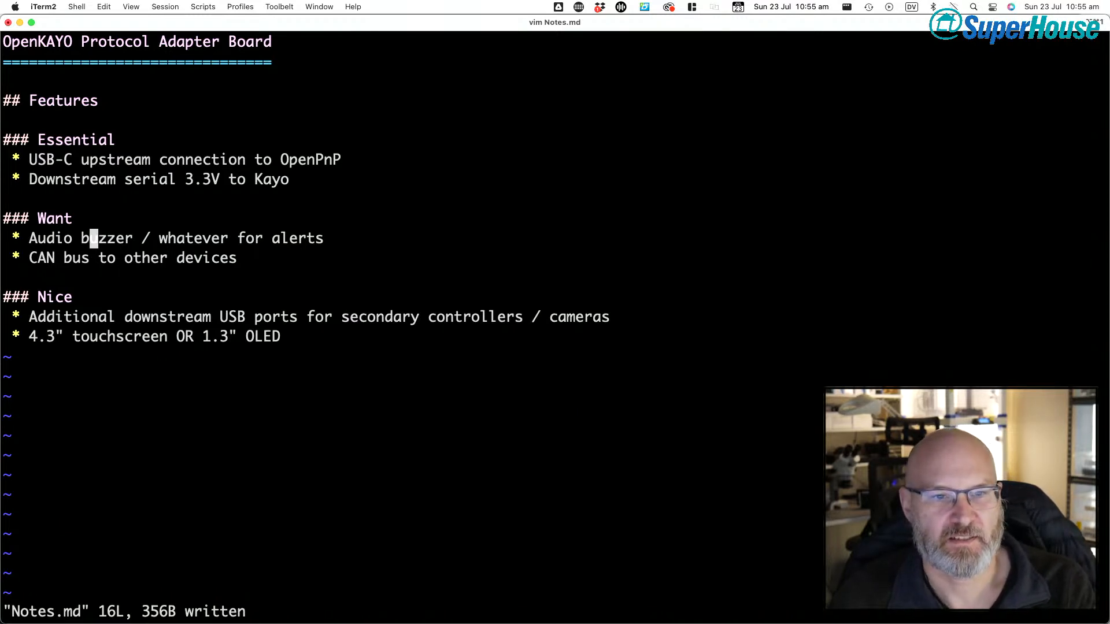
- Review the USB-C upstream and downstream serial bullets in the Essential section
{"action": "key", "text": "k"}
{"action": "key", "text": "k"}
{"action": "key", "text": "k"}
{"action": "key", "text": "k"}
{"action": "key", "text": "j"}
{"action": "key", "text": "j"}
{"action": "key", "text": "j"}
{"action": "key", "text": "j"}
{"action": "key", "text": "j"}
{"action": "key", "text": "j"}
{"action": "key", "text": "k"}
{"action": "key", "text": "k"}
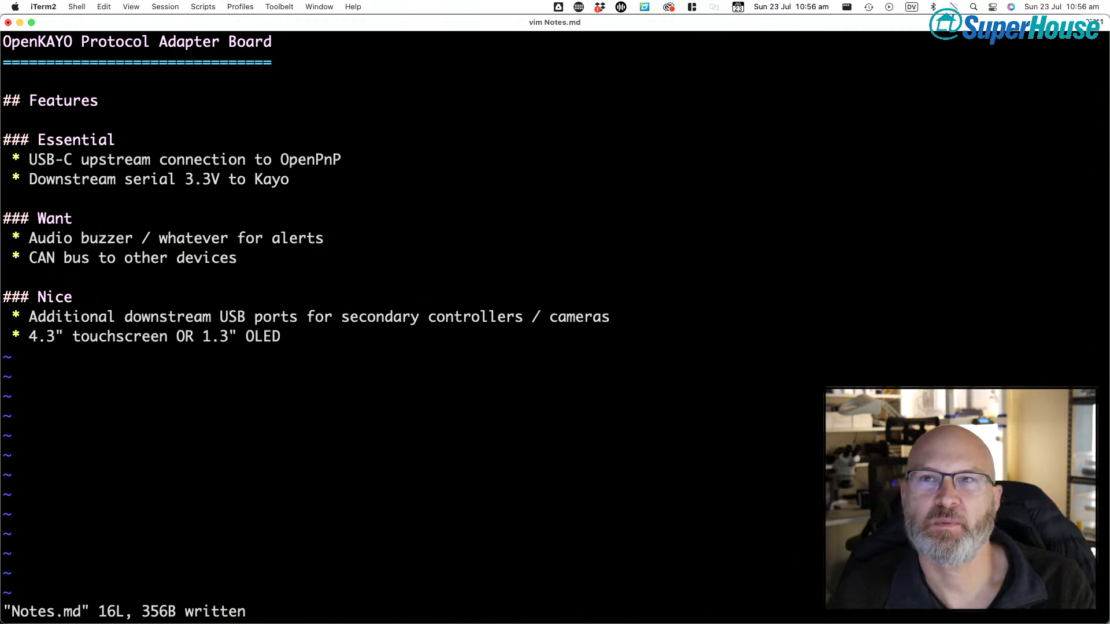
{"action": "key", "text": "k"}
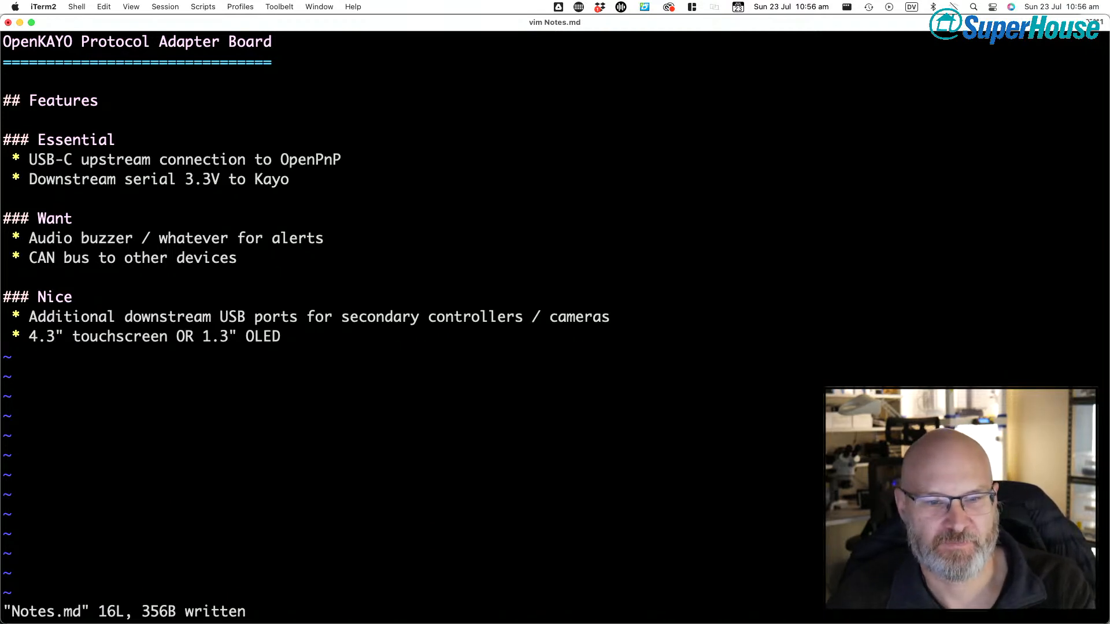
{"action": "key", "text": "Escape"}
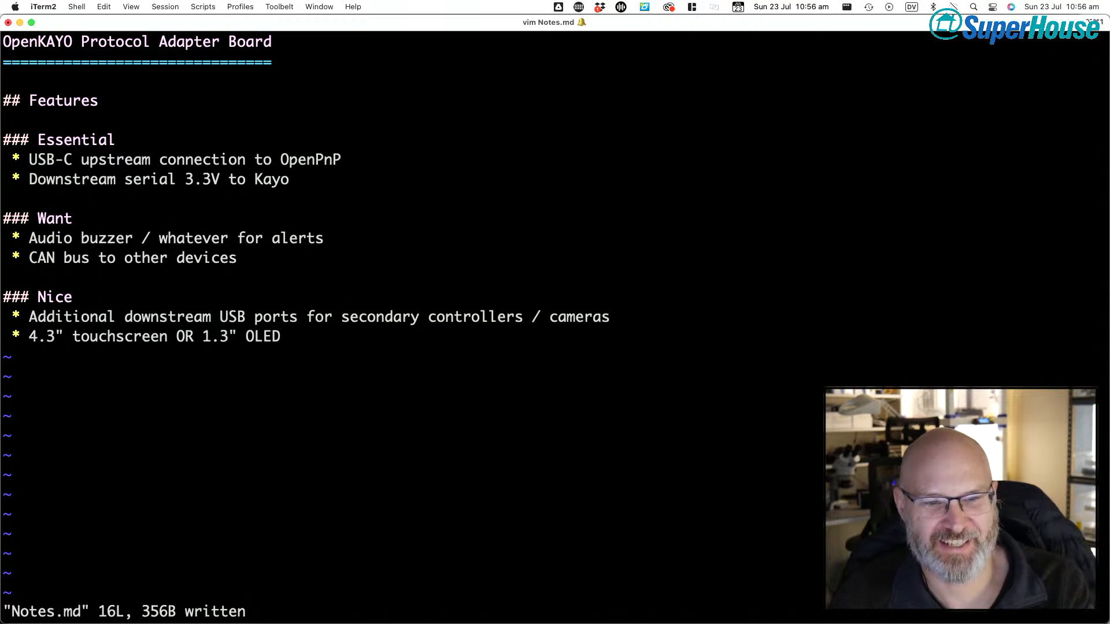
{"action": "key", "text": "h"}
{"action": "key", "text": "h"}
{"action": "key", "text": "h"}
{"action": "key", "text": "h"}
{"action": "key", "text": "h"}
{"action": "key", "text": "h"}
{"action": "key", "text": "h"}
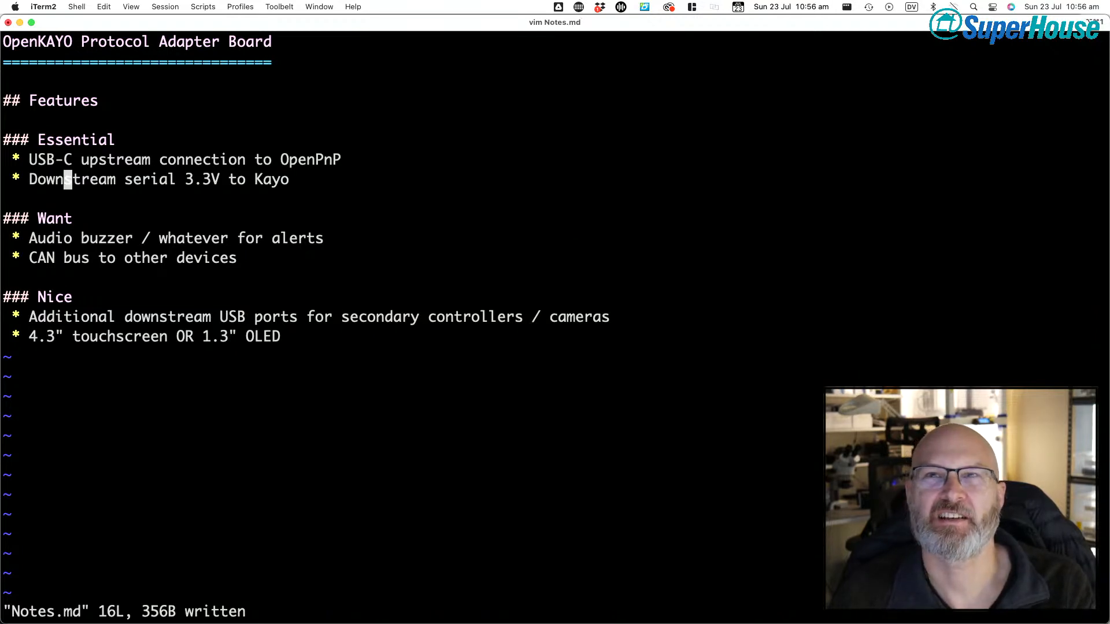
{"action": "key", "text": "k"}
{"action": "key", "text": "j"}
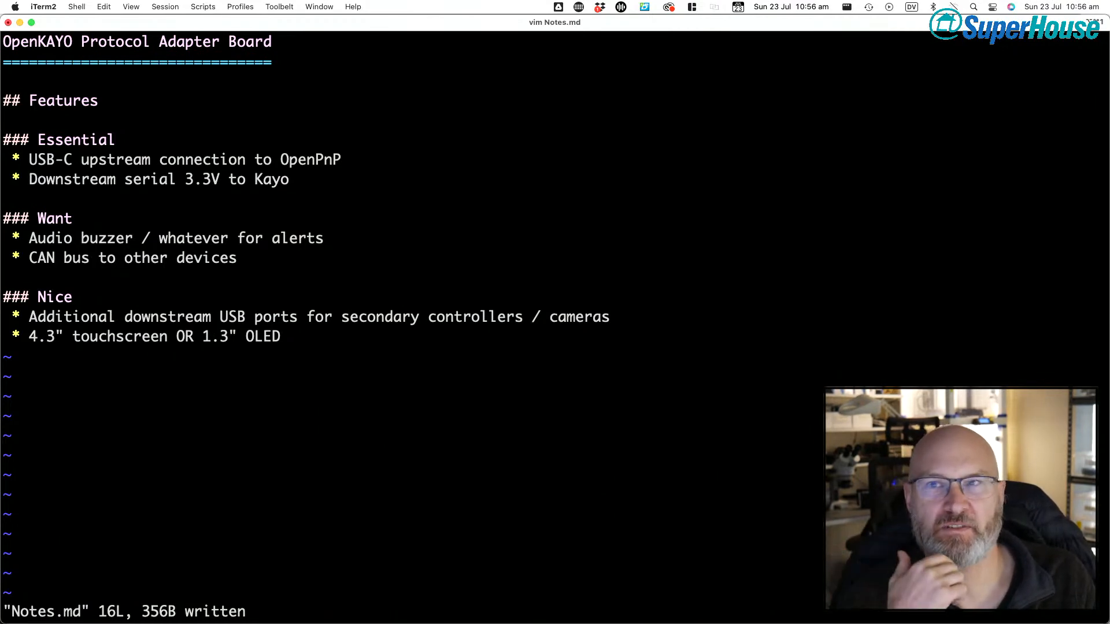
- Review the bullets from the Want section down to the OLED option in the Nice section
{"action": "key", "text": "j"}
{"action": "key", "text": "j"}
{"action": "key", "text": "j"}
{"action": "key", "text": "j"}
{"action": "key", "text": "j"}
{"action": "key", "text": "j"}
{"action": "key", "text": "j"}
{"action": "key", "text": "j"}
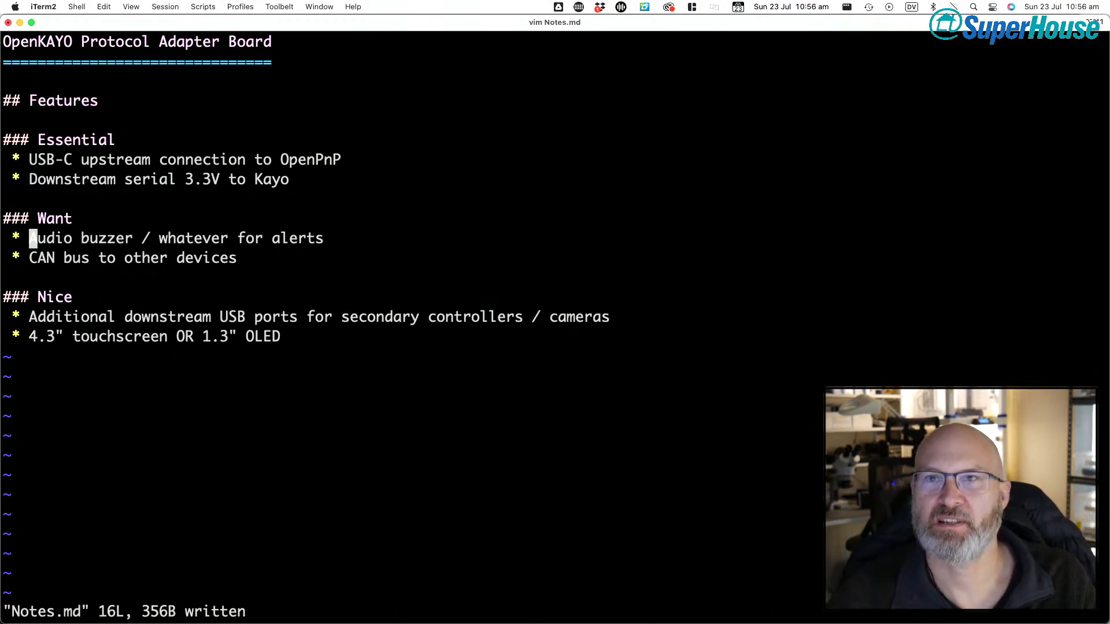
{"action": "key", "text": "l"}
{"action": "key", "text": "l"}
{"action": "key", "text": "l"}
{"action": "key", "text": "l"}
{"action": "key", "text": "l"}
{"action": "key", "text": "l"}
{"action": "key", "text": "l"}
{"action": "key", "text": "l"}
{"action": "key", "text": "l"}
{"action": "key", "text": "l"}
{"action": "key", "text": "l"}
{"action": "key", "text": "l"}
{"action": "key", "text": "l"}
{"action": "key", "text": "l"}
{"action": "key", "text": "l"}
{"action": "key", "text": "l"}
{"action": "key", "text": "l"}
{"action": "key", "text": "l"}
{"action": "key", "text": "l"}
{"action": "key", "text": "l"}
{"action": "key", "text": "l"}
{"action": "key", "text": "l"}
{"action": "key", "text": "l"}
{"action": "key", "text": "l"}
{"action": "key", "text": "l"}
{"action": "key", "text": "l"}
{"action": "key", "text": "l"}
{"action": "key", "text": "l"}
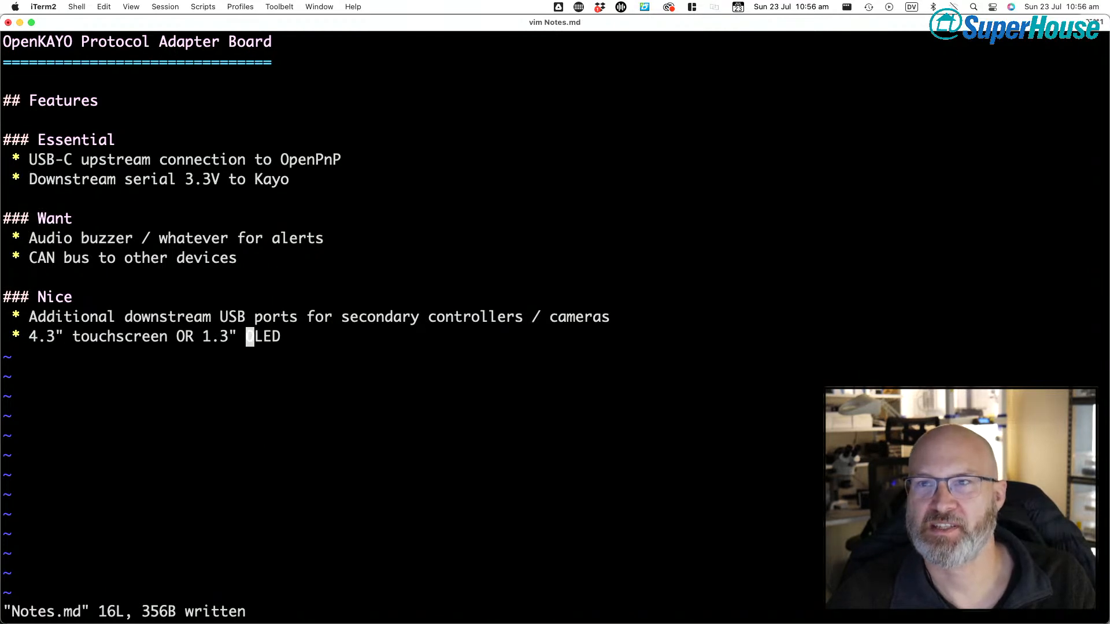
- Compare the 4.3" touchscreen and 1.3" OLED options within the last bullet of the Nice section
{"action": "key", "text": "h"}
{"action": "key", "text": "h"}
{"action": "key", "text": "h"}
{"action": "key", "text": "h"}
{"action": "key", "text": "h"}
{"action": "key", "text": "h"}
{"action": "key", "text": "h"}
{"action": "key", "text": "h"}
{"action": "key", "text": "h"}
{"action": "key", "text": "h"}
{"action": "key", "text": "h"}
{"action": "key", "text": "h"}
{"action": "key", "text": "h"}
{"action": "key", "text": "h"}
{"action": "key", "text": "h"}
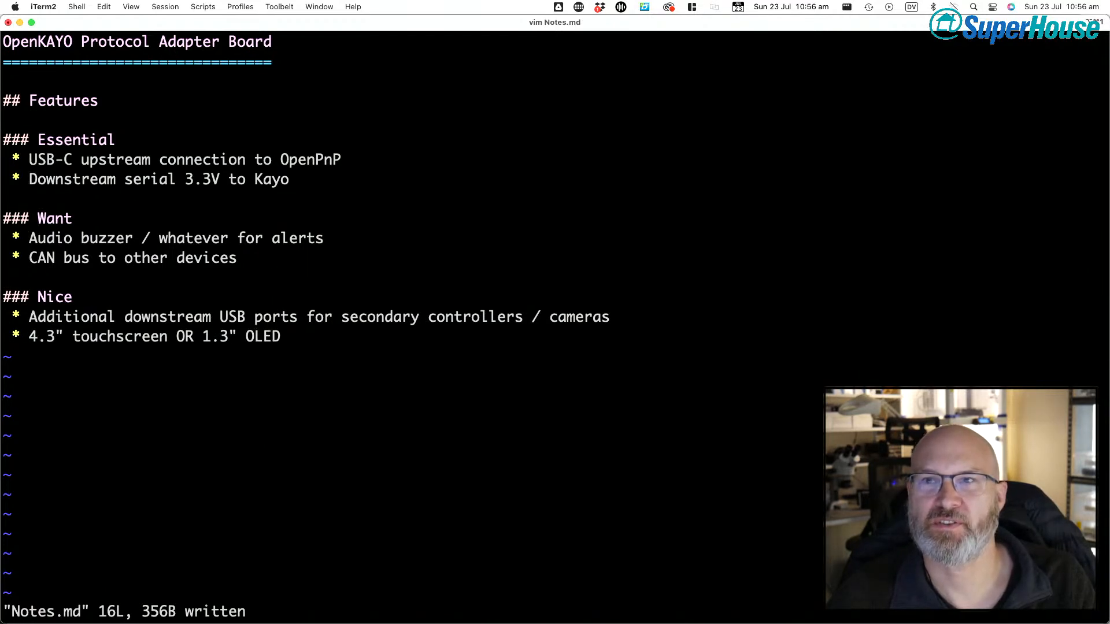
{"action": "key", "text": "l"}
{"action": "key", "text": "l"}
{"action": "key", "text": "l"}
{"action": "key", "text": "l"}
{"action": "key", "text": "l"}
{"action": "key", "text": "l"}
{"action": "key", "text": "l"}
{"action": "key", "text": "l"}
{"action": "key", "text": "l"}
{"action": "key", "text": "l"}
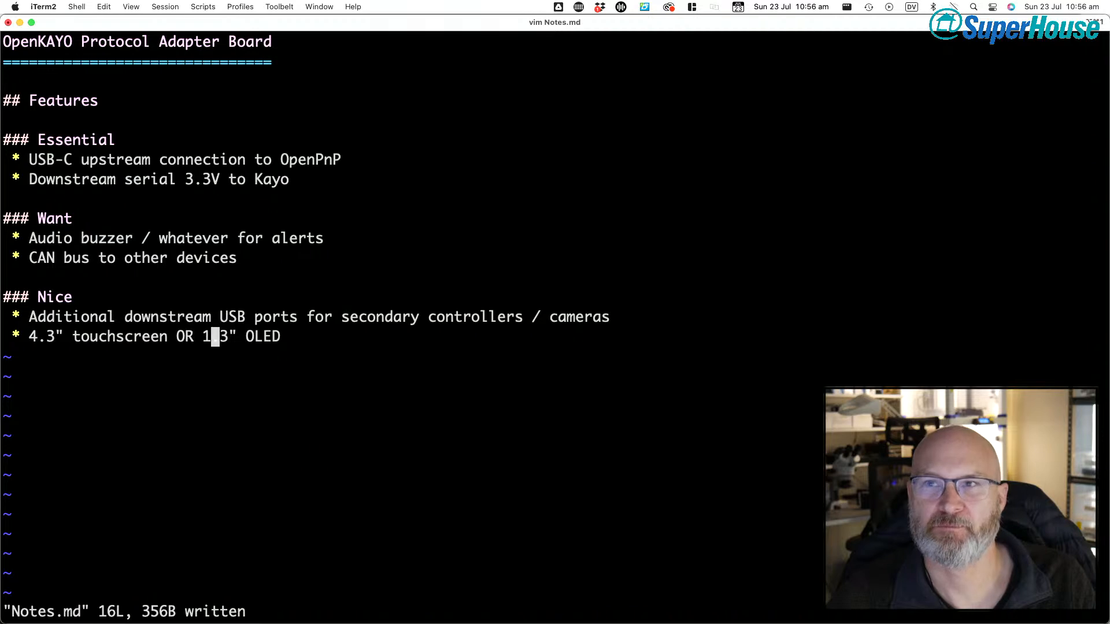
{"action": "key", "text": "h"}
{"action": "key", "text": "h"}
{"action": "key", "text": "h"}
{"action": "key", "text": "h"}
{"action": "key", "text": "h"}
{"action": "key", "text": "h"}
{"action": "key", "text": "h"}
{"action": "key", "text": "h"}
{"action": "key", "text": "h"}
{"action": "key", "text": "h"}
{"action": "key", "text": "h"}
{"action": "key", "text": "h"}
{"action": "key", "text": "h"}
{"action": "key", "text": "h"}
{"action": "key", "text": "h"}
{"action": "key", "text": "h"}
{"action": "key", "text": "h"}
{"action": "key", "text": "h"}
{"action": "key", "text": "h"}
{"action": "key", "text": "h"}
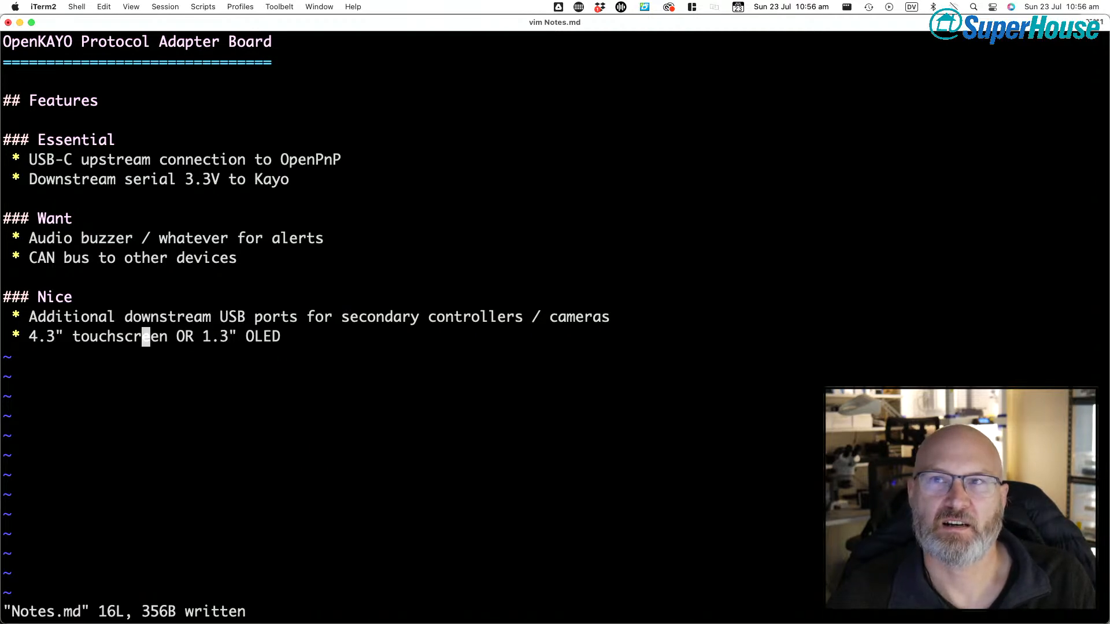
{"action": "key", "text": "l"}
{"action": "key", "text": "l"}
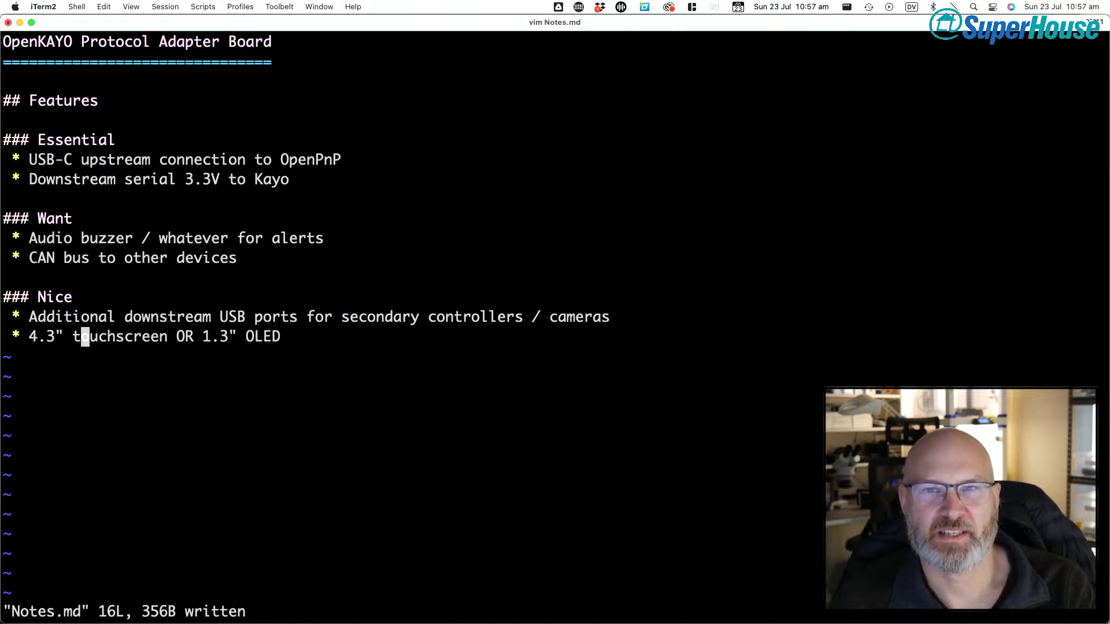
- Go back up from the Nice section to reread the downstream serial and USB-C upstream bullets in the Essential section
{"action": "key", "text": "k"}
{"action": "key", "text": "h"}
{"action": "key", "text": "b"}
{"action": "key", "text": "k"}
{"action": "key", "text": "k"}
{"action": "key", "text": "k"}
{"action": "key", "text": "k"}
{"action": "key", "text": "k"}
{"action": "key", "text": "k"}
{"action": "key", "text": "k"}
{"action": "key", "text": "k"}
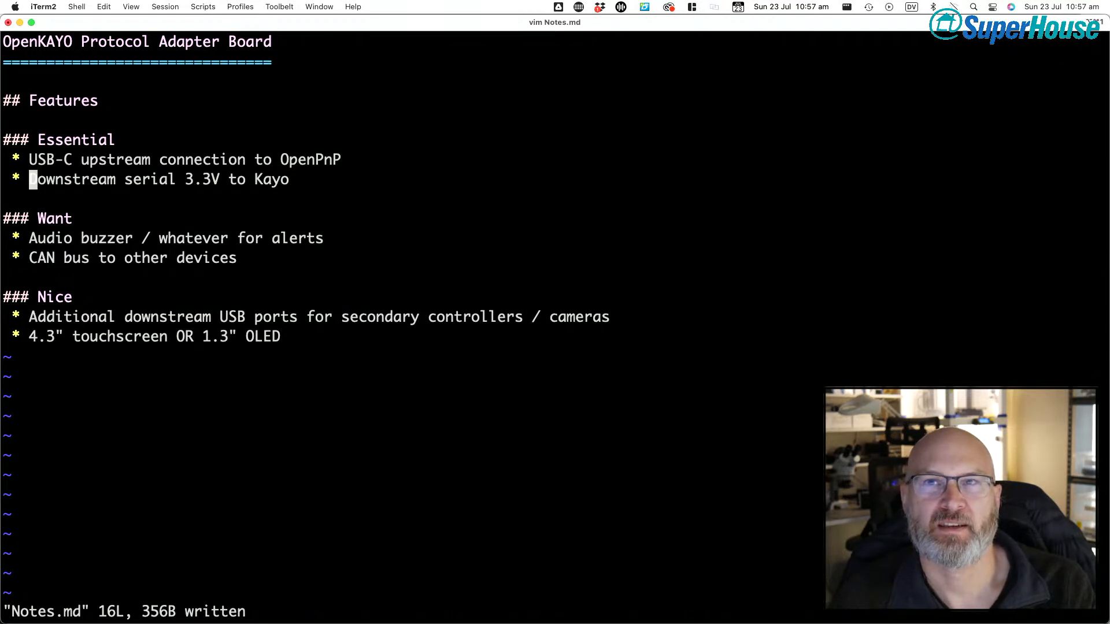
{"action": "key", "text": "l"}
{"action": "key", "text": "l"}
{"action": "key", "text": "l"}
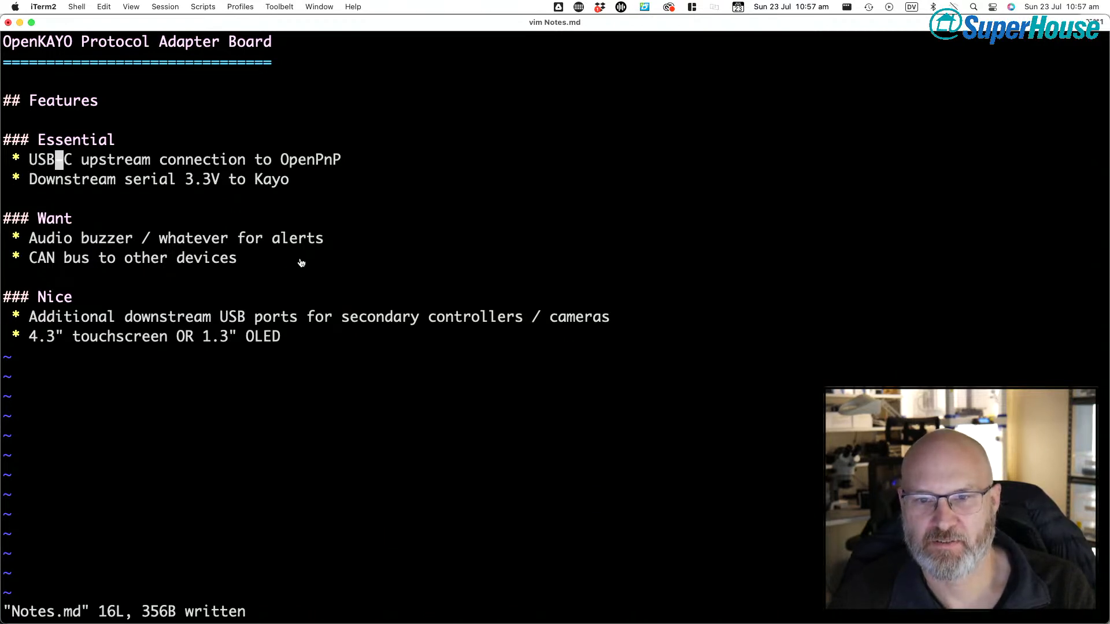
- Switch to the machine photo in Preview and view the whole row of machines
{"action": "key", "text": "super+Tab"}
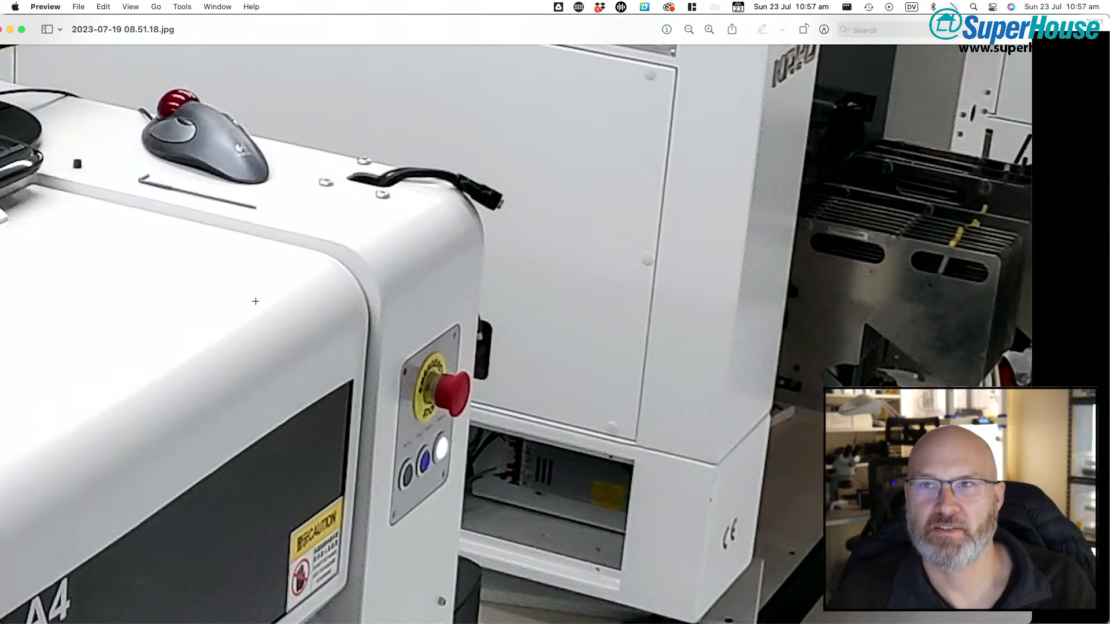
{"action": "scroll", "coordinate": [300, 277], "scroll_direction": "down", "scroll_amount": 5}
{"action": "scroll", "coordinate": [270, 325], "scroll_direction": "down", "scroll_amount": 5}
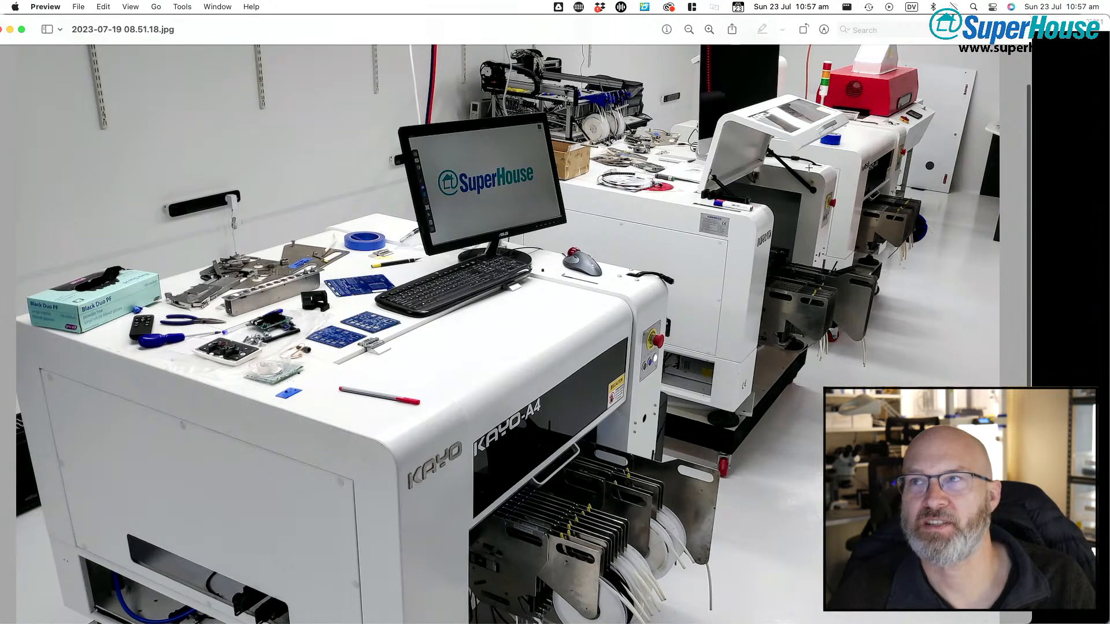
{"action": "scroll", "coordinate": [407, 310], "scroll_direction": "down", "scroll_amount": 2}
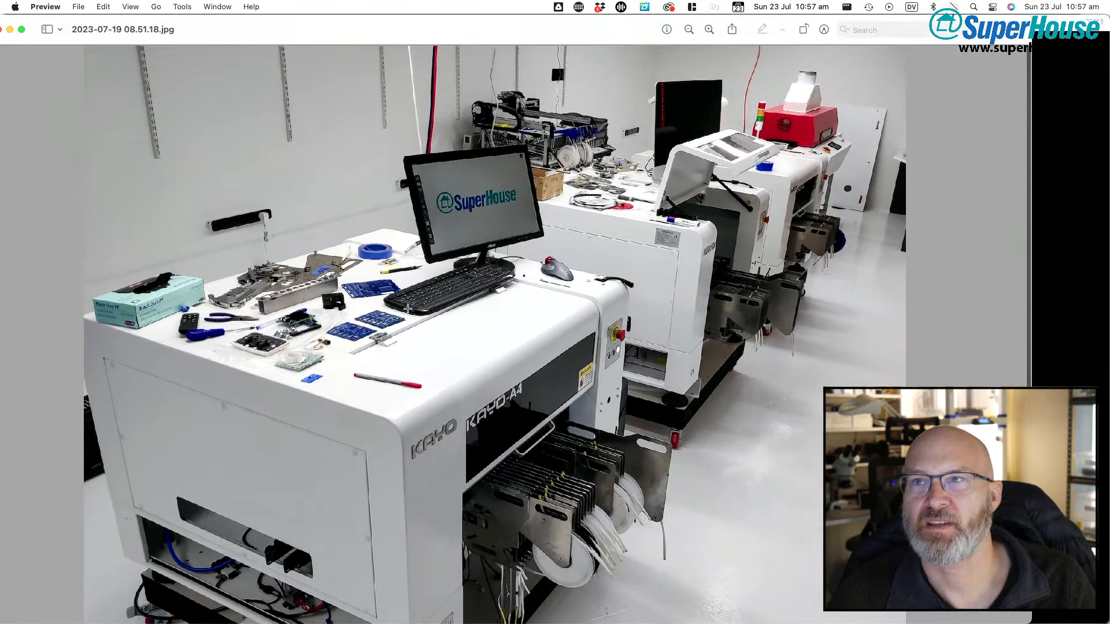
{"action": "scroll", "coordinate": [406, 309], "scroll_direction": "down", "scroll_amount": 2}
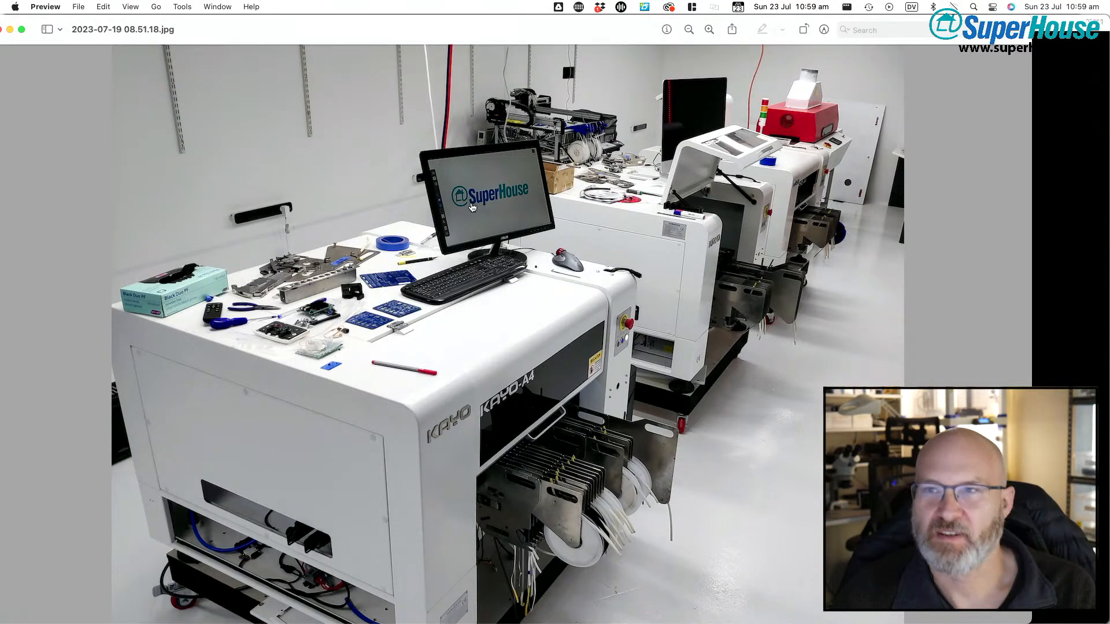
- Return to Notes.md in iTerm2 and reread the downstream serial 3.3V to Kayo bullet in the Essential section
{"action": "key", "text": "super+Tab"}
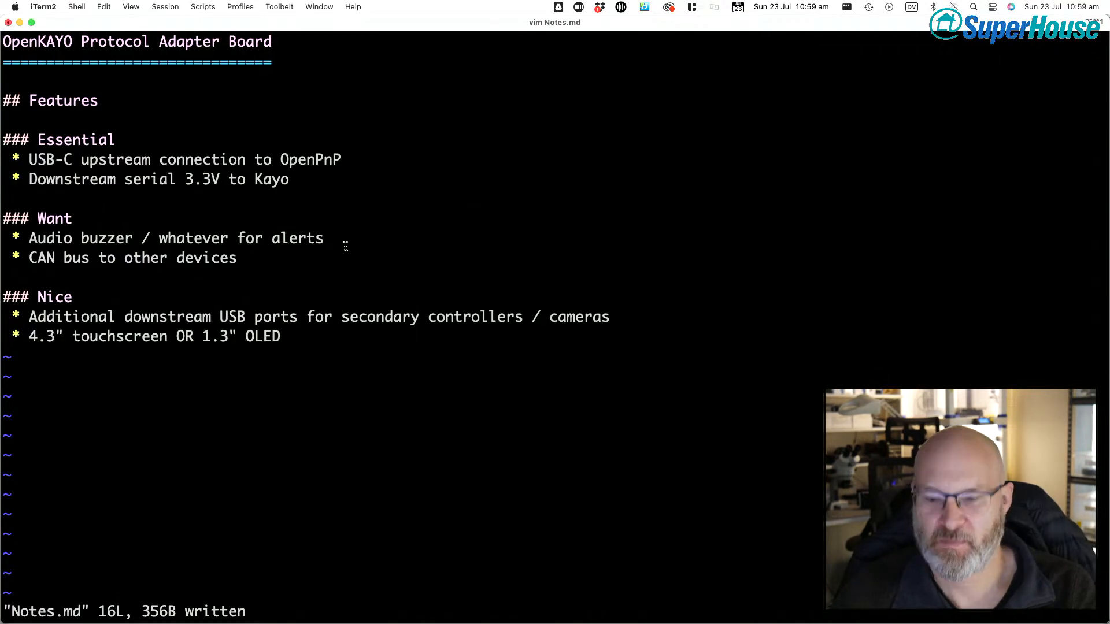
{"action": "key", "text": "j"}
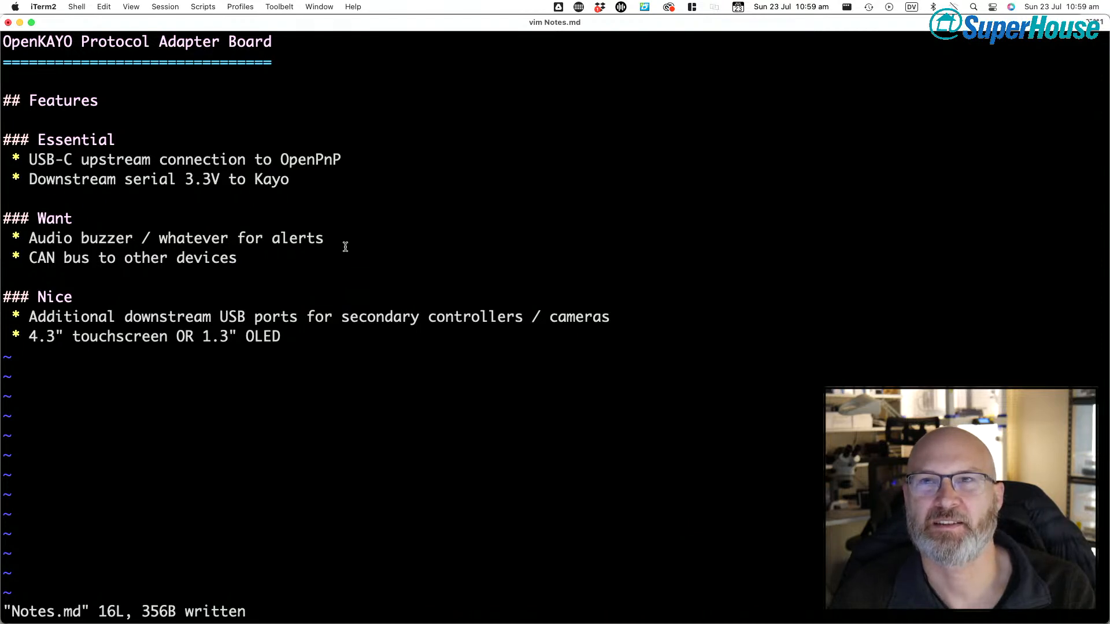
{"action": "key", "text": "j"}
{"action": "key", "text": "k"}
{"action": "key", "text": "k"}
{"action": "key", "text": "j"}
{"action": "key", "text": "h"}
{"action": "key", "text": "k"}
{"action": "key", "text": "h"}
{"action": "key", "text": "h"}
{"action": "key", "text": "j"}
{"action": "key", "text": "l"}
{"action": "key", "text": "l"}
{"action": "key", "text": "l"}
{"action": "key", "text": "l"}
{"action": "key", "text": "l"}
{"action": "key", "text": "l"}
{"action": "key", "text": "l"}
{"action": "key", "text": "l"}
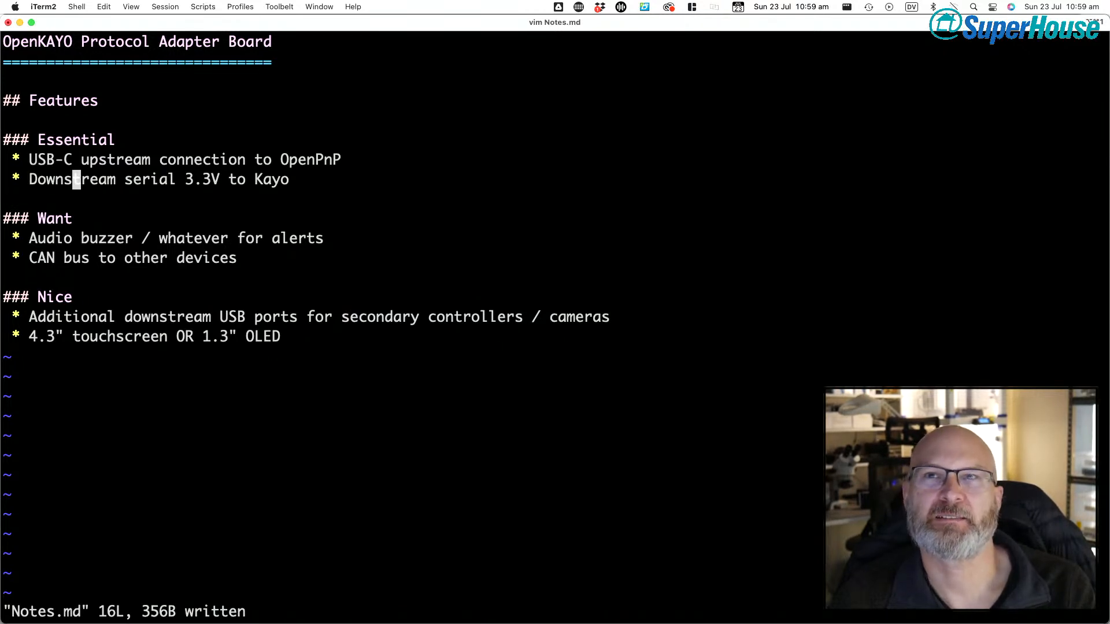
{"action": "key", "text": "l"}
{"action": "key", "text": "l"}
{"action": "key", "text": "l"}
{"action": "key", "text": "l"}
{"action": "key", "text": "l"}
{"action": "key", "text": "l"}
{"action": "key", "text": "l"}
{"action": "key", "text": "l"}
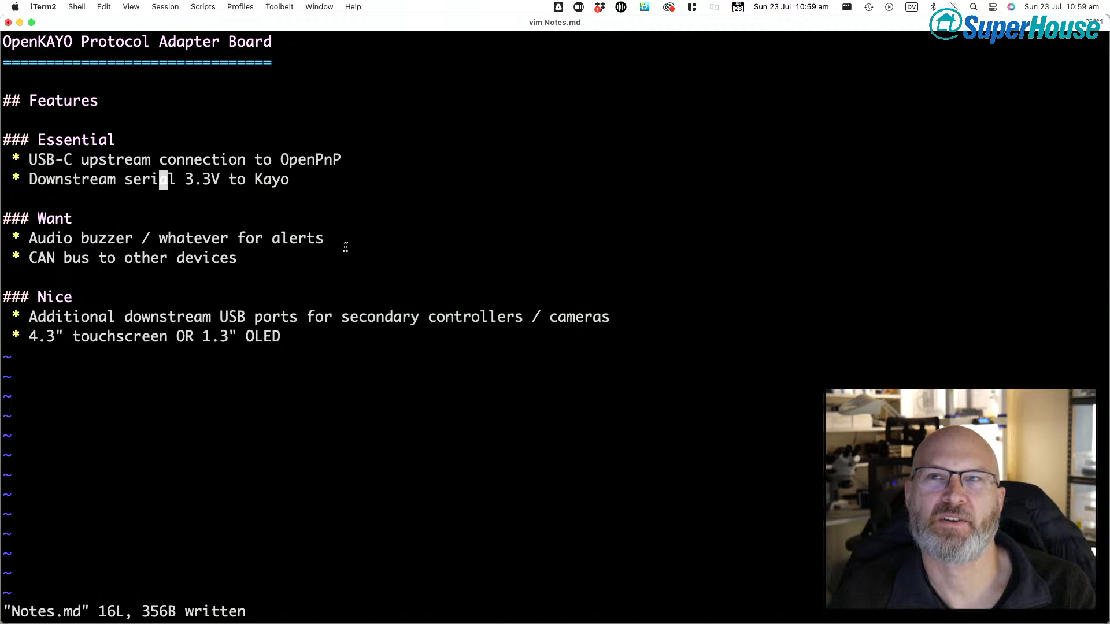
{"action": "key", "text": "h"}
{"action": "key", "text": "h"}
{"action": "key", "text": "h"}
{"action": "key", "text": "h"}
{"action": "key", "text": "h"}
{"action": "key", "text": "h"}
{"action": "key", "text": "h"}
{"action": "key", "text": "h"}
{"action": "key", "text": "h"}
{"action": "key", "text": "h"}
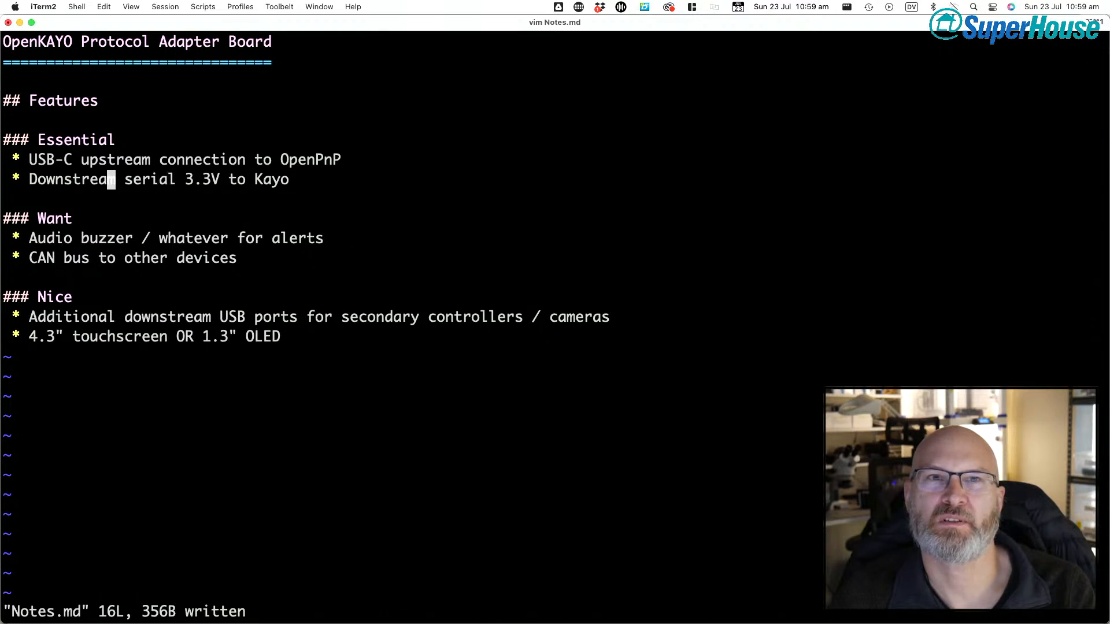
{"action": "key", "text": "h"}
{"action": "key", "text": "h"}
{"action": "key", "text": "h"}
{"action": "key", "text": "h"}
{"action": "key", "text": "h"}
{"action": "key", "text": "h"}
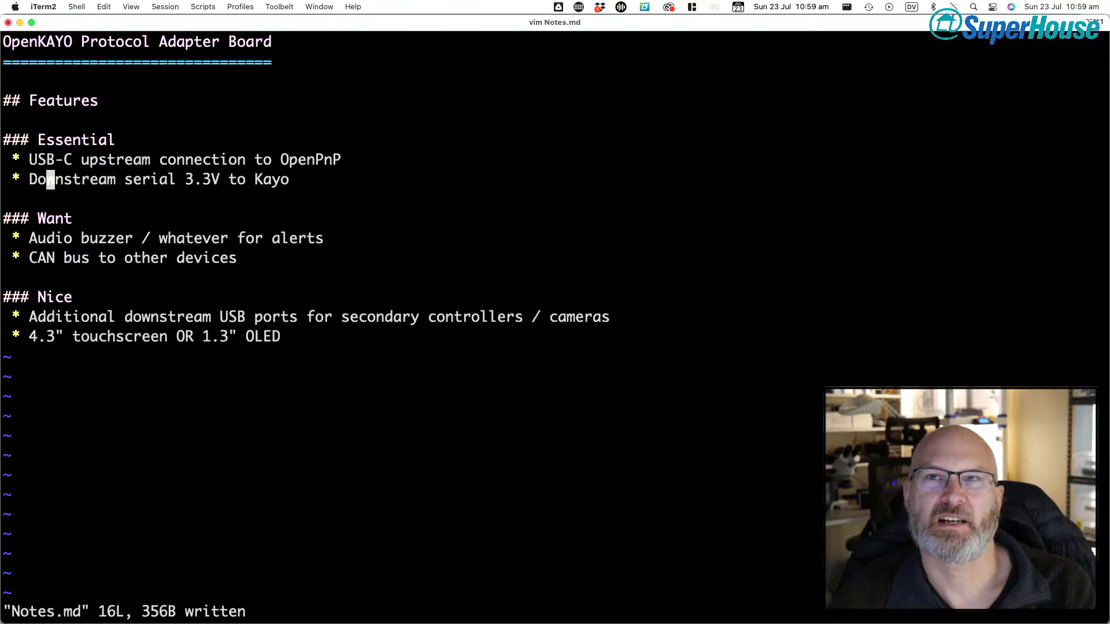
{"action": "key", "text": "l"}
{"action": "key", "text": "l"}
{"action": "key", "text": "l"}
{"action": "key", "text": "l"}
{"action": "key", "text": "l"}
{"action": "key", "text": "l"}
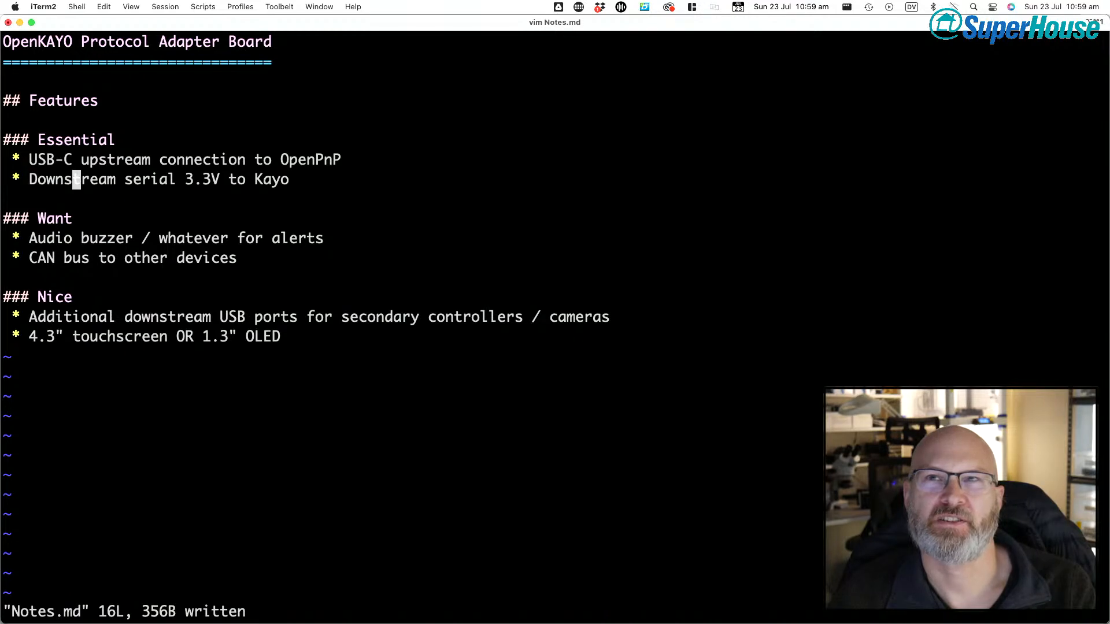
{"action": "key", "text": "h"}
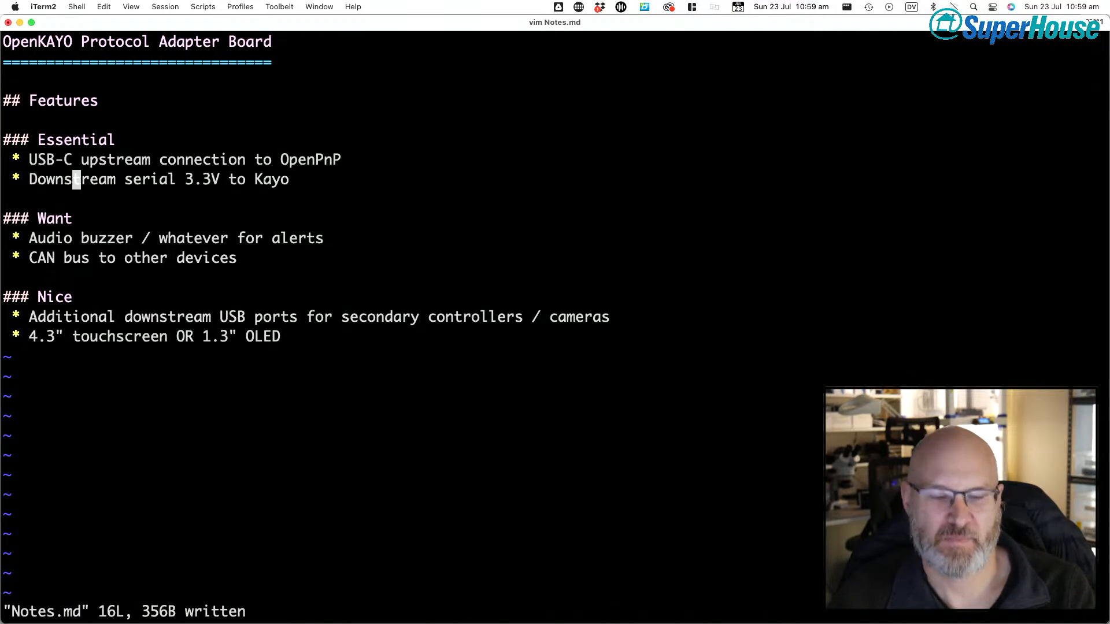
- Switch back to the photo in Preview and examine the KAYO-A4's control panel in close-up and within the full scene
{"action": "key", "text": "super+Tab"}
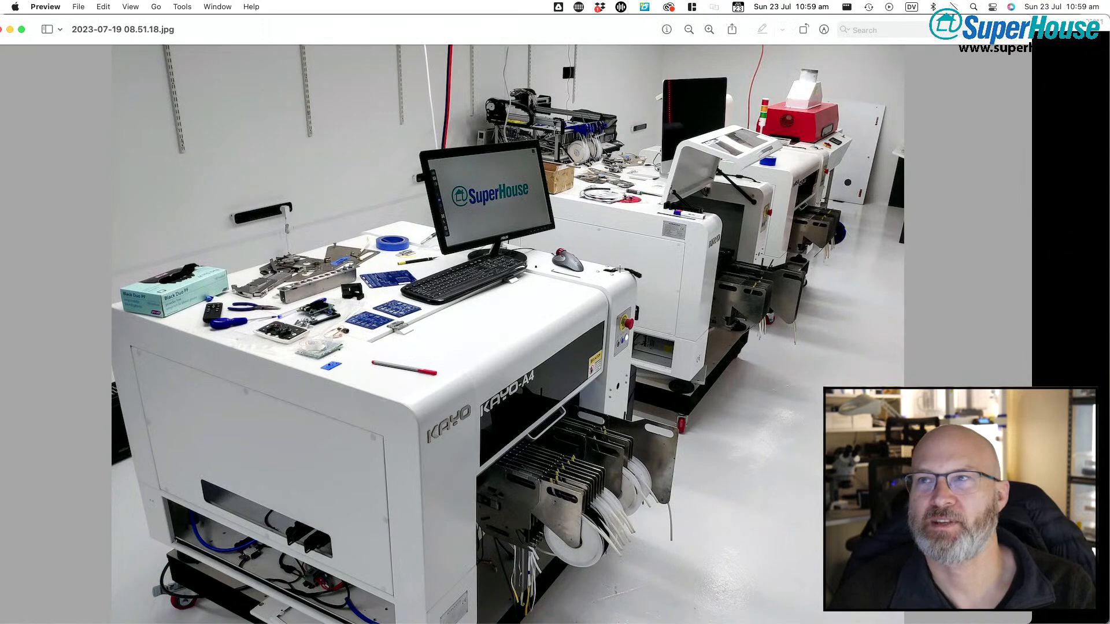
{"action": "scroll", "coordinate": [637, 332], "scroll_direction": "up", "scroll_amount": 5}
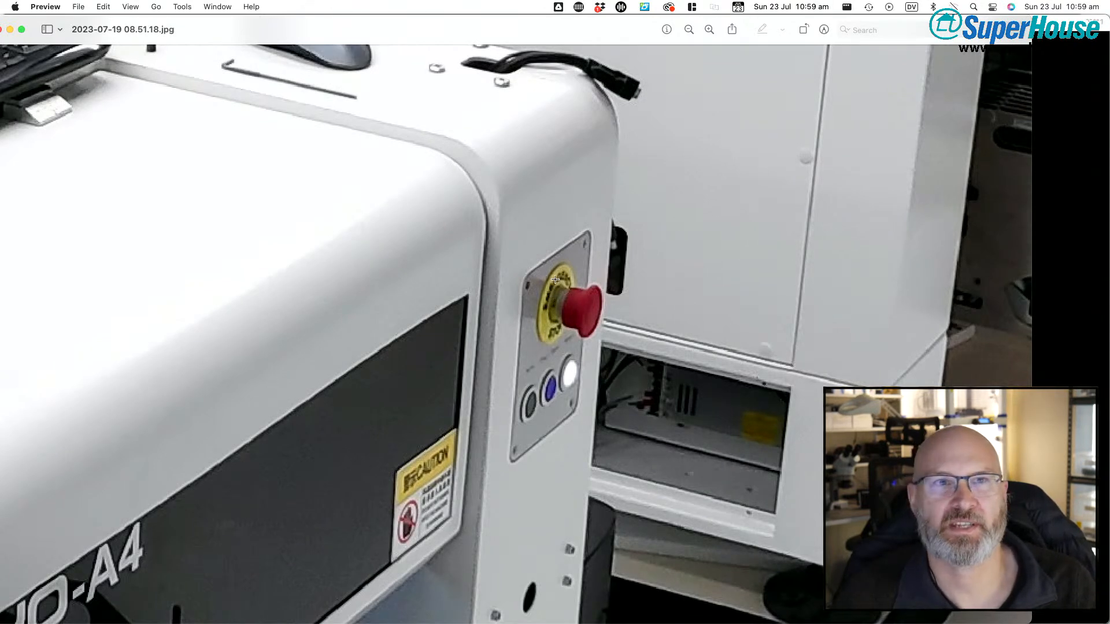
{"action": "scroll", "coordinate": [555, 280], "scroll_direction": "down", "scroll_amount": 5}
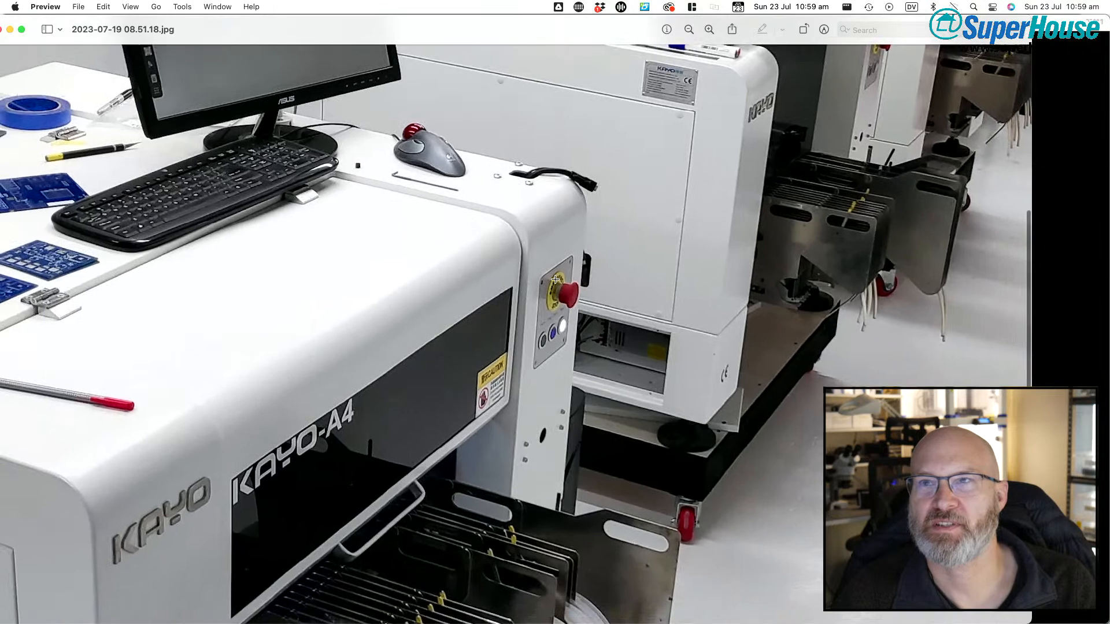
{"action": "scroll", "coordinate": [555, 280], "scroll_direction": "down", "scroll_amount": 3}
{"action": "scroll", "coordinate": [349, 250], "scroll_direction": "down", "scroll_amount": 2}
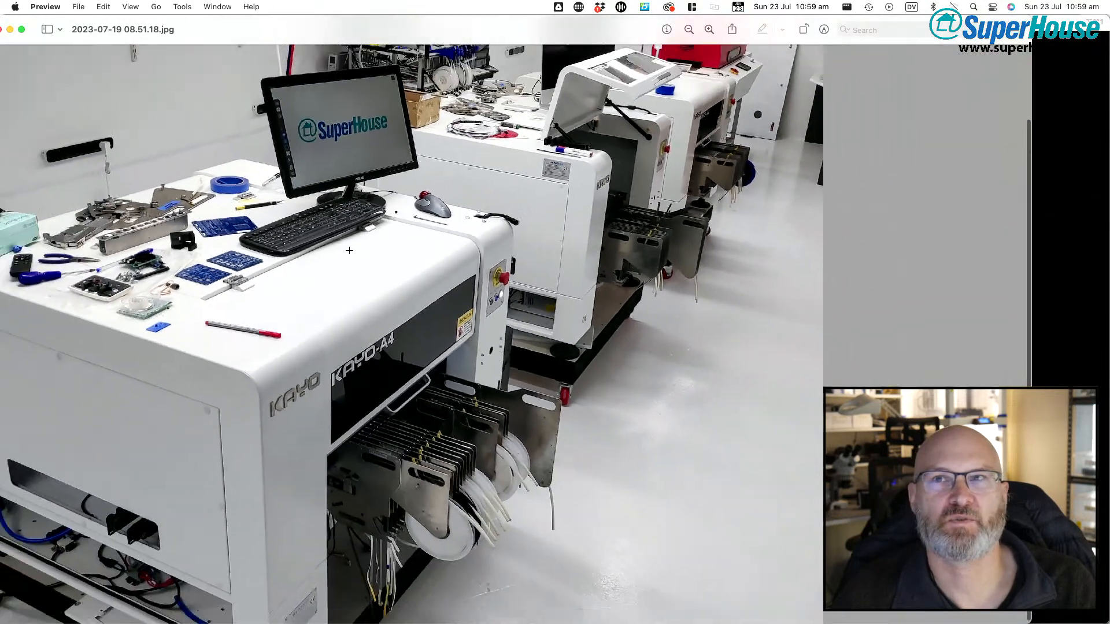
{"action": "scroll", "coordinate": [350, 250], "scroll_direction": "down", "scroll_amount": 2}
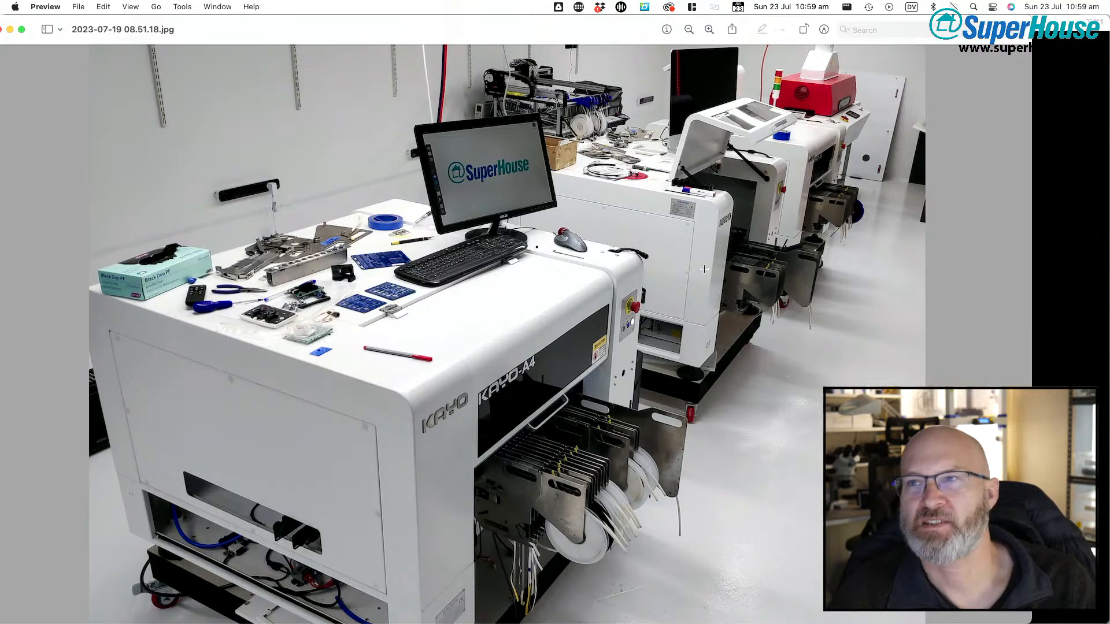
- Point out the emergency stop button on the KAYO-A4's control panel in close-up with temporary rectangular selections
{"action": "scroll", "coordinate": [669, 312], "scroll_direction": "up", "scroll_amount": 10}
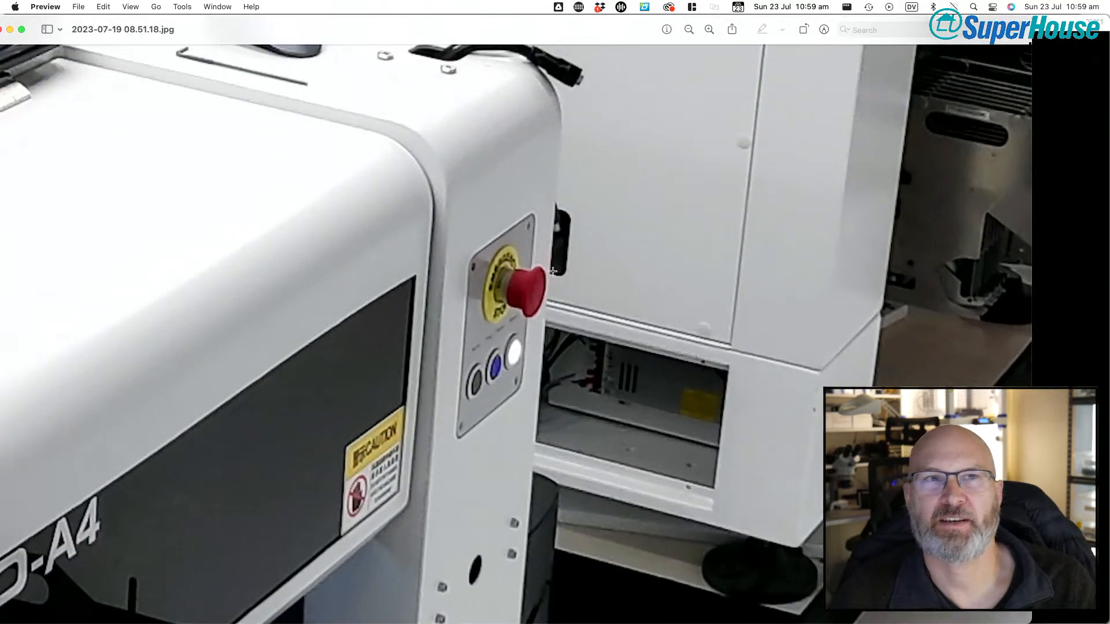
{"action": "scroll", "coordinate": [578, 301], "scroll_direction": "right", "scroll_amount": 5}
{"action": "scroll", "coordinate": [422, 277], "scroll_direction": "up", "scroll_amount": 5}
{"action": "scroll", "coordinate": [416, 281], "scroll_direction": "down", "scroll_amount": 4}
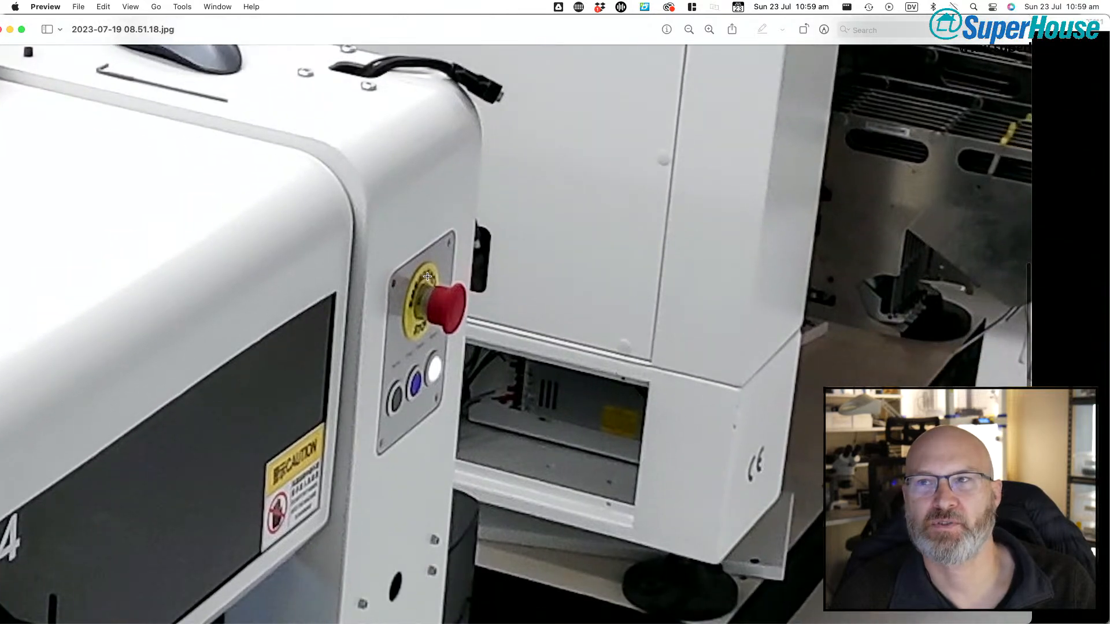
{"action": "left_click_drag", "start_coordinate": [388, 250], "coordinate": [485, 365]}
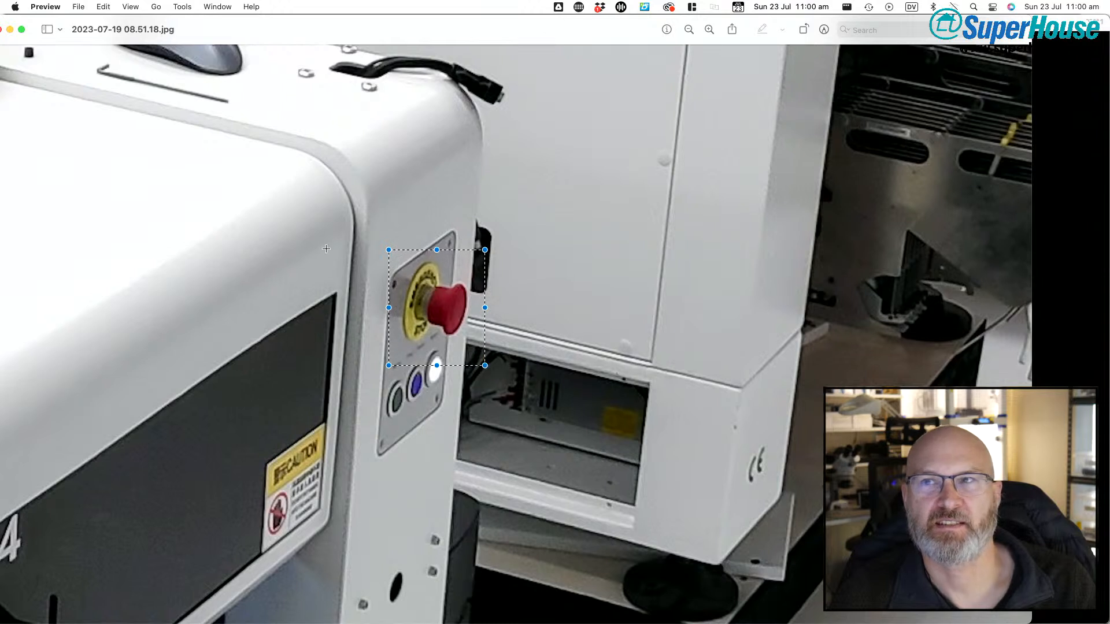
{"action": "left_click_drag", "start_coordinate": [368, 215], "coordinate": [519, 400]}
{"action": "left_click", "coordinate": [227, 306]}
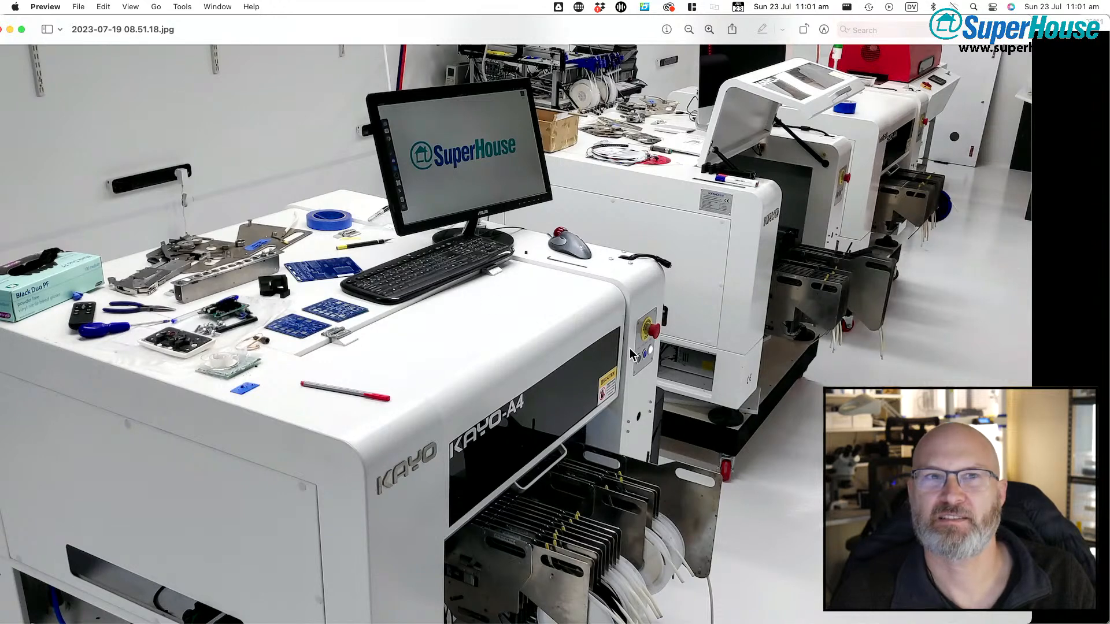
- Point out the KAYO-A4's control panel and its buttons in the wider view with temporary selections
{"action": "left_click_drag", "start_coordinate": [612, 323], "coordinate": [687, 387]}
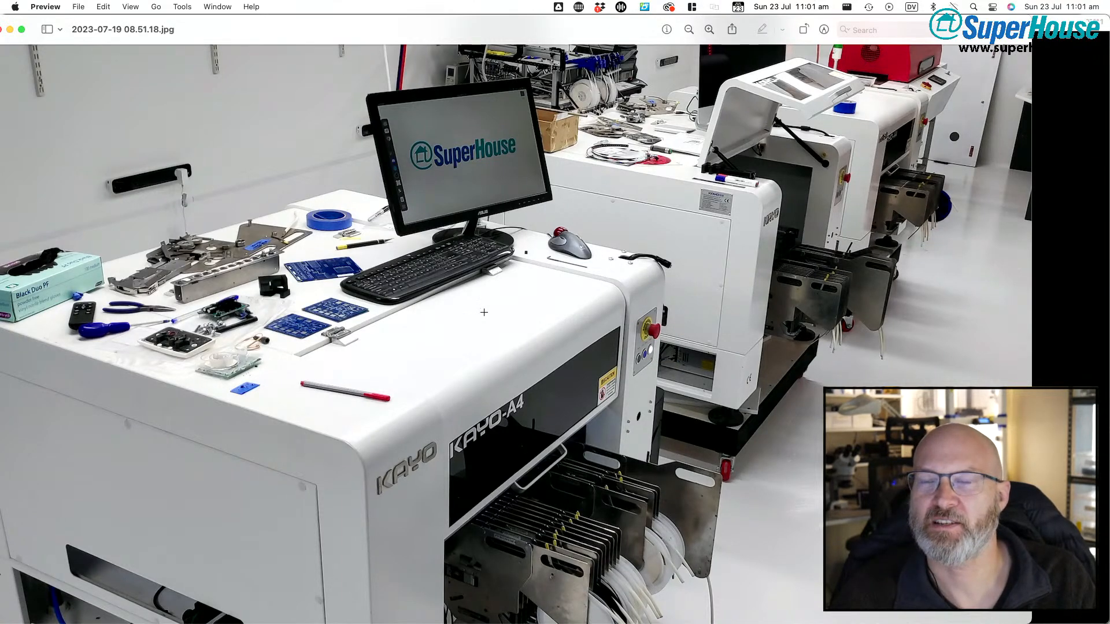
{"action": "left_click_drag", "start_coordinate": [648, 337], "coordinate": [672, 354]}
{"action": "left_click", "coordinate": [652, 356]}
{"action": "scroll", "coordinate": [652, 347], "scroll_direction": "down", "scroll_amount": 2}
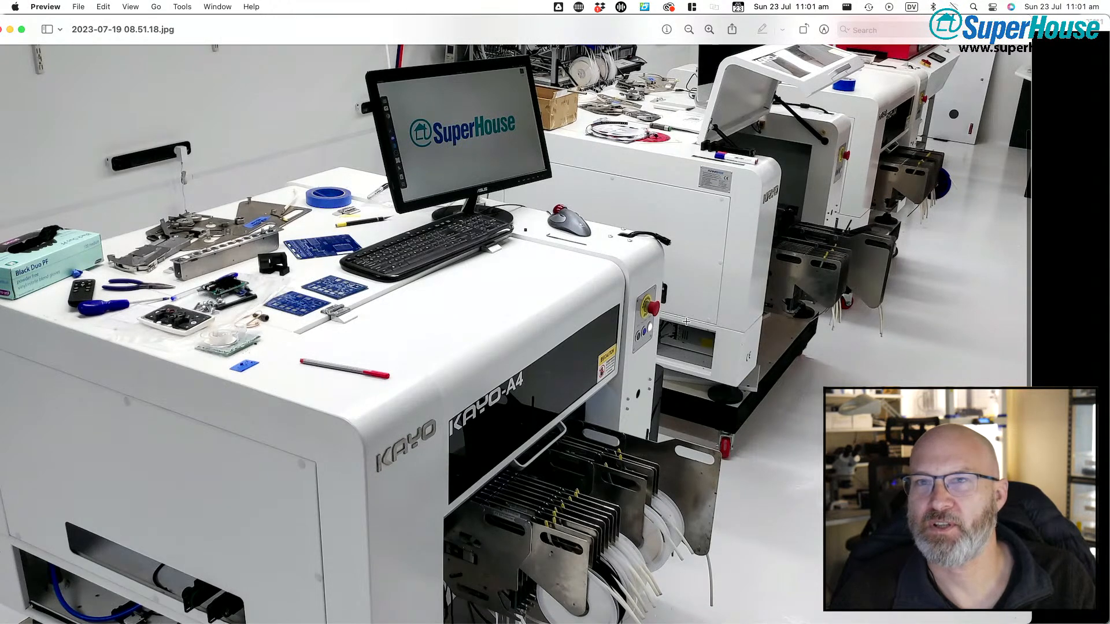
{"action": "scroll", "coordinate": [686, 321], "scroll_direction": "down", "scroll_amount": 1}
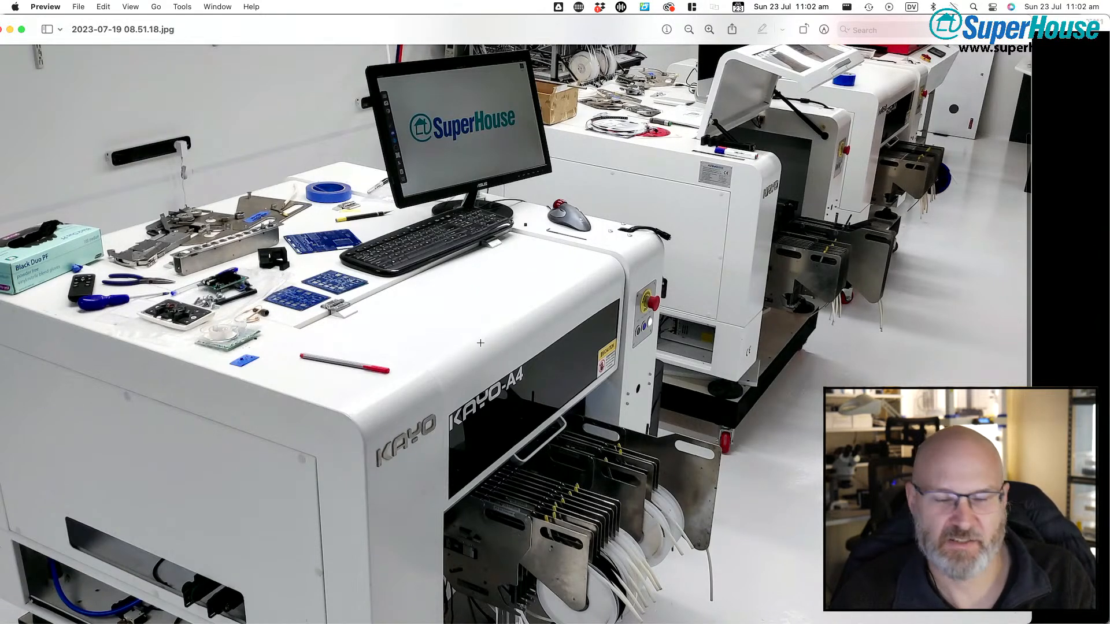
{"action": "scroll", "coordinate": [480, 343], "scroll_direction": "down", "scroll_amount": 1}
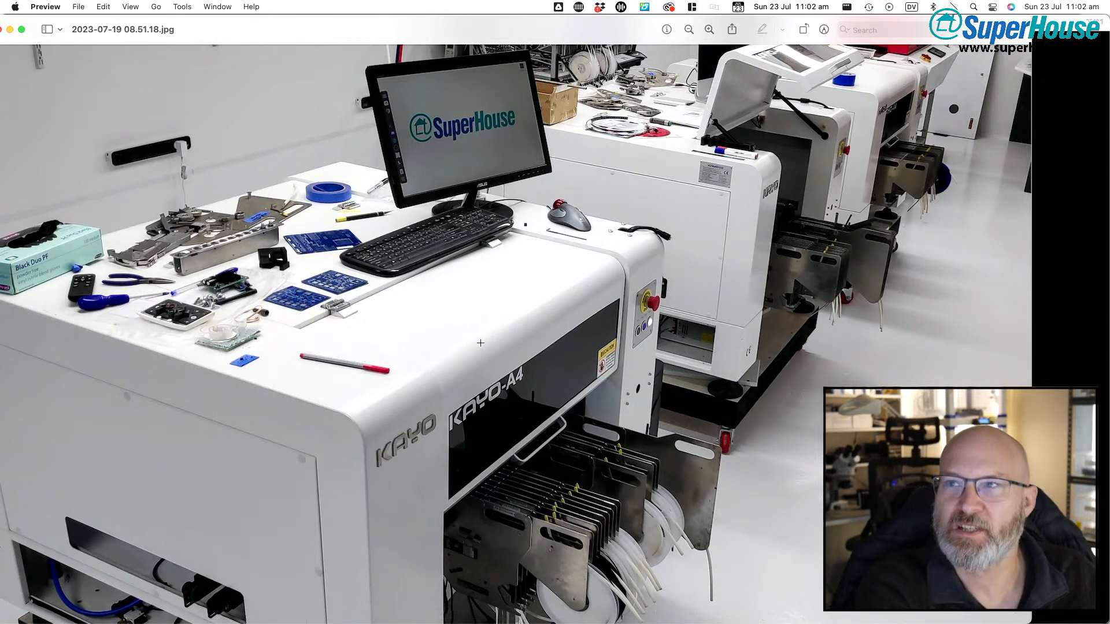
- Examine the three round buttons below the emergency stop in close-up, outlining them with a temporary selection
{"action": "scroll", "coordinate": [481, 343], "scroll_direction": "up", "scroll_amount": 3}
{"action": "scroll", "coordinate": [673, 313], "scroll_direction": "up", "scroll_amount": 3}
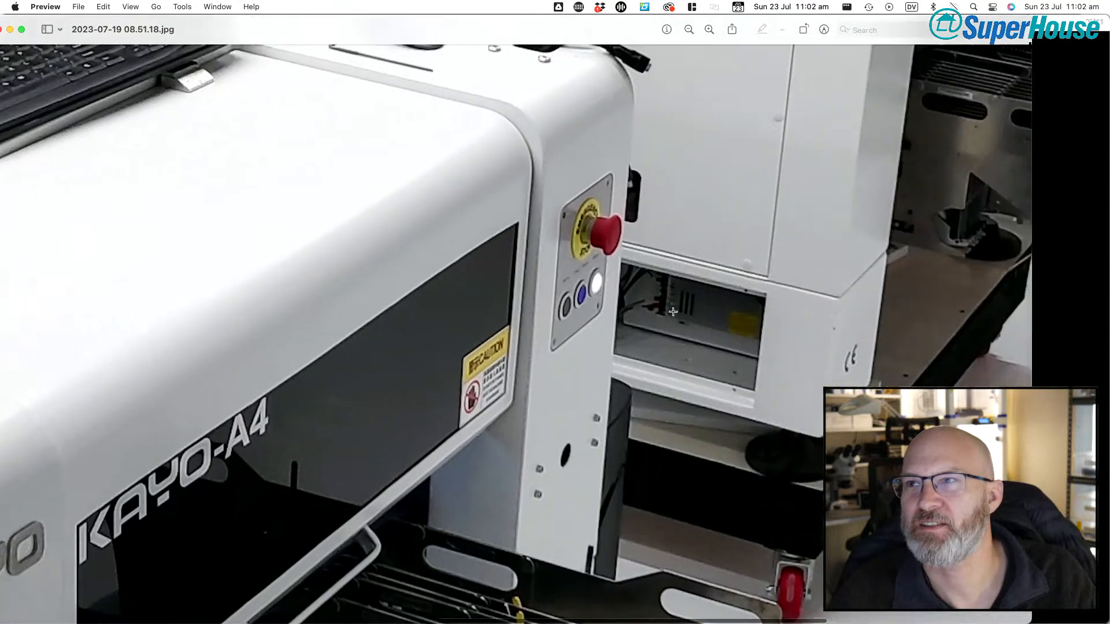
{"action": "scroll", "coordinate": [673, 312], "scroll_direction": "down", "scroll_amount": 3}
{"action": "scroll", "coordinate": [444, 287], "scroll_direction": "up", "scroll_amount": 4}
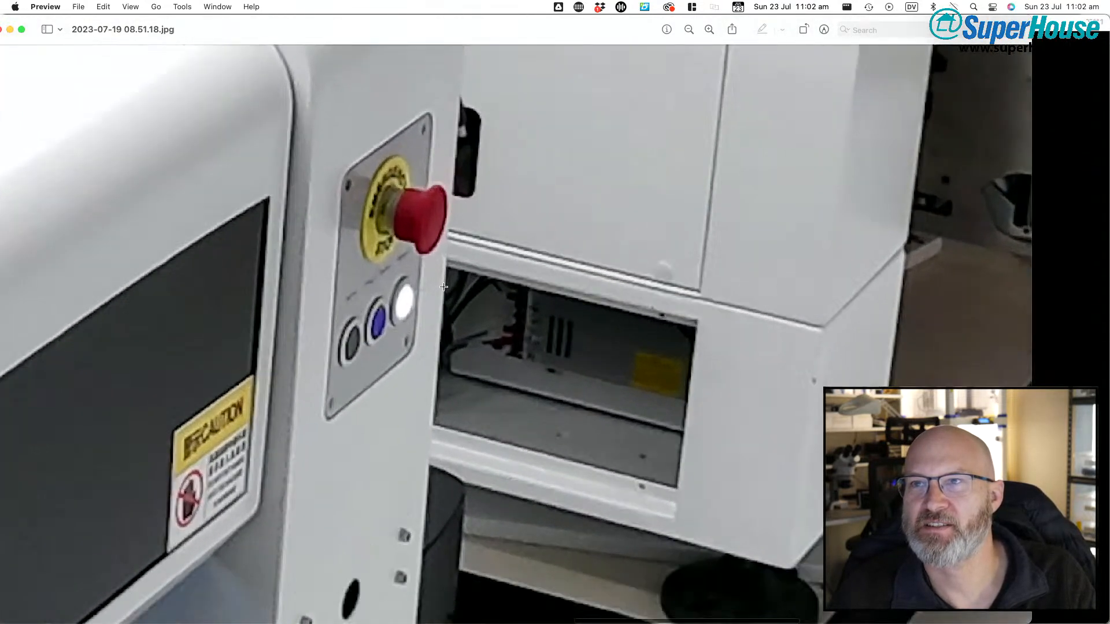
{"action": "scroll", "coordinate": [443, 286], "scroll_direction": "up", "scroll_amount": 2}
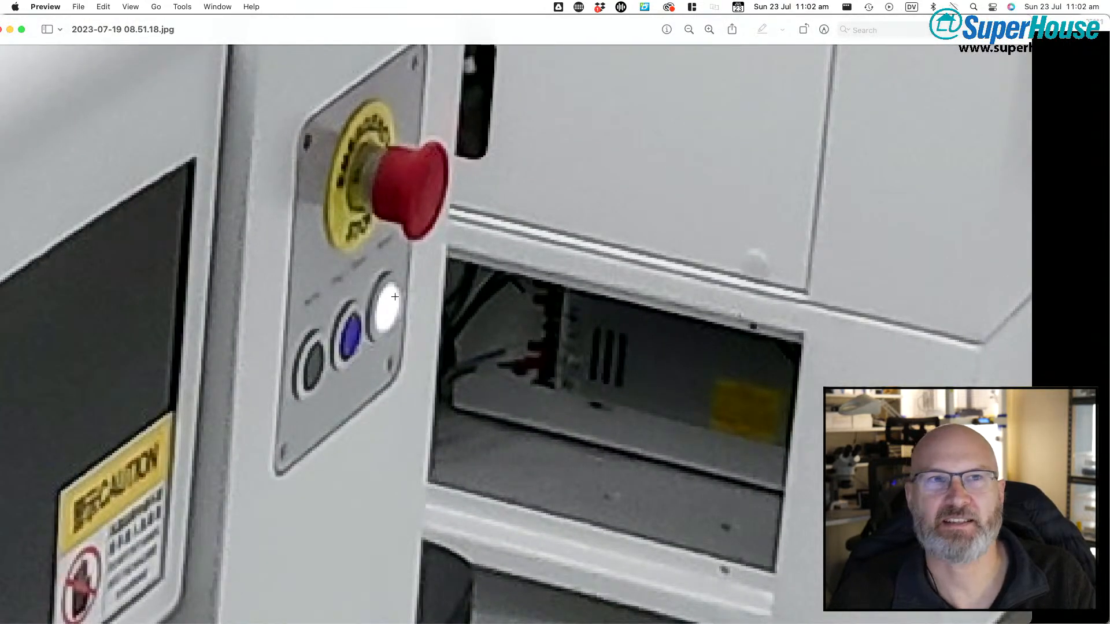
{"action": "scroll", "coordinate": [395, 296], "scroll_direction": "up", "scroll_amount": 2}
{"action": "scroll", "coordinate": [395, 297], "scroll_direction": "left", "scroll_amount": 3}
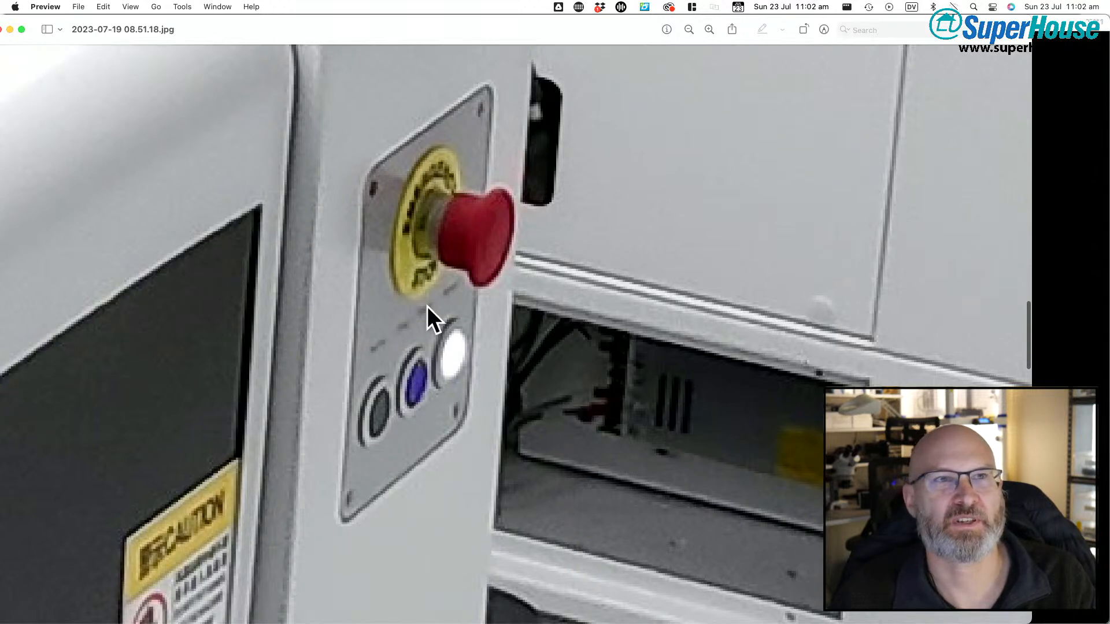
{"action": "left_click_drag", "start_coordinate": [482, 291], "coordinate": [351, 453]}
{"action": "left_click", "coordinate": [414, 511]}
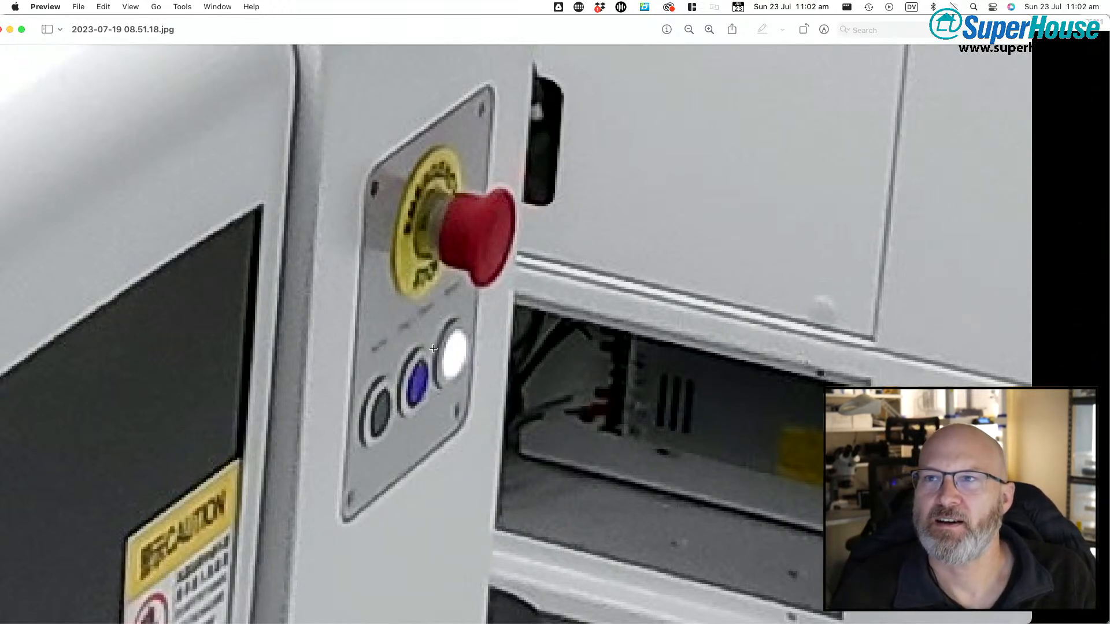
- Outline the row of three buttons again and mark the area of the labels above them, clearing each selection
{"action": "left_click_drag", "start_coordinate": [479, 313], "coordinate": [355, 456]}
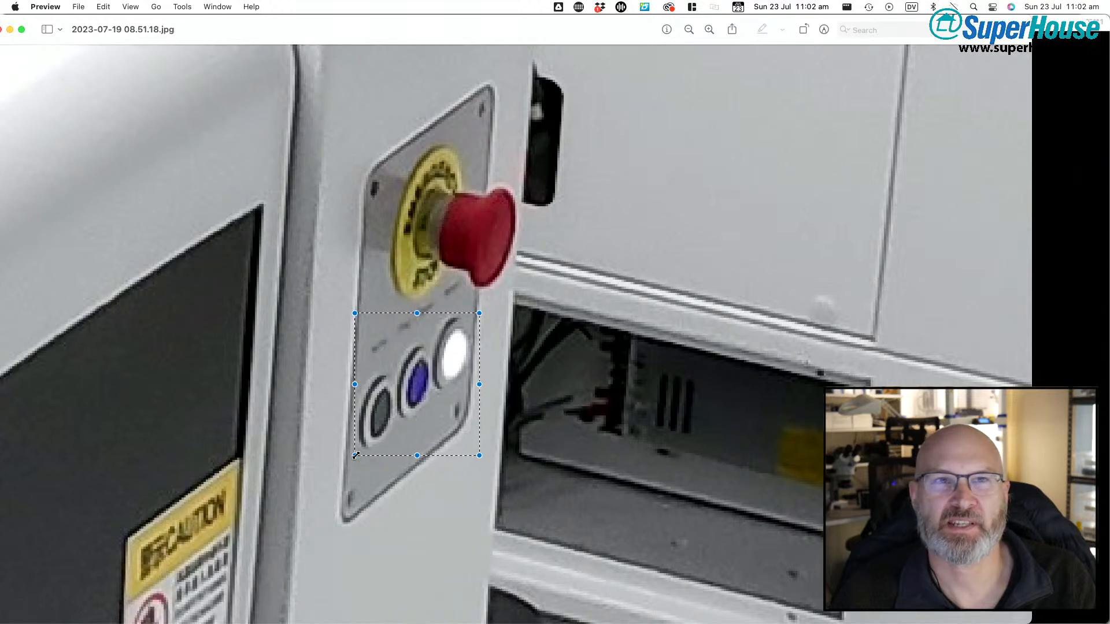
{"action": "mouse_move", "coordinate": [480, 313]}
{"action": "left_mouse_down"}
{"action": "mouse_move", "coordinate": [495, 303]}
{"action": "mouse_move", "coordinate": [476, 312]}
{"action": "left_mouse_up"}
{"action": "left_click", "coordinate": [489, 349]}
{"action": "left_click_drag", "start_coordinate": [482, 312], "coordinate": [353, 447]}
{"action": "left_click", "coordinate": [424, 428]}
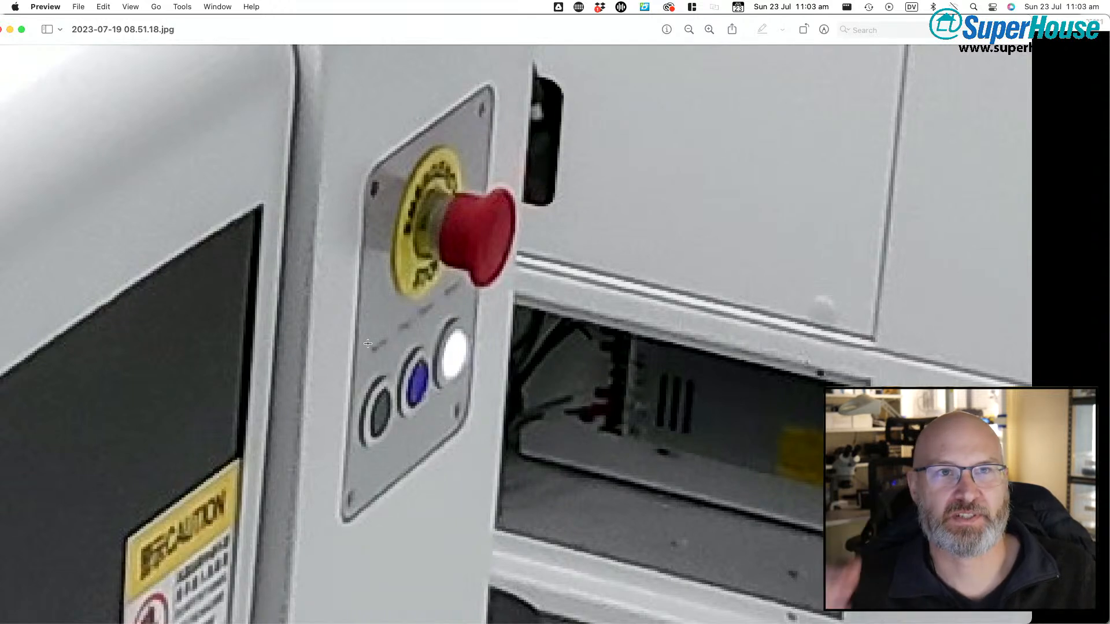
{"action": "left_click_drag", "start_coordinate": [423, 324], "coordinate": [430, 304]}
{"action": "left_click", "coordinate": [403, 328]}
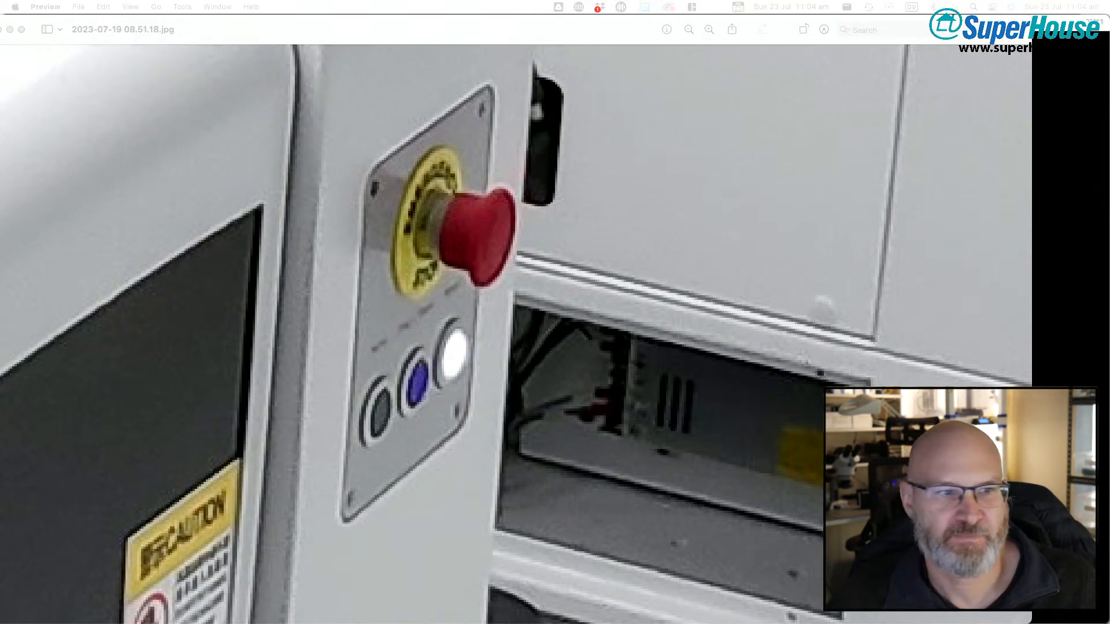
- View the front-on control panel photo 2023-07-23 11.03.19.jpg, then close it
{"action": "left_click_drag", "start_coordinate": [421, 623], "coordinate": [438, 1]}
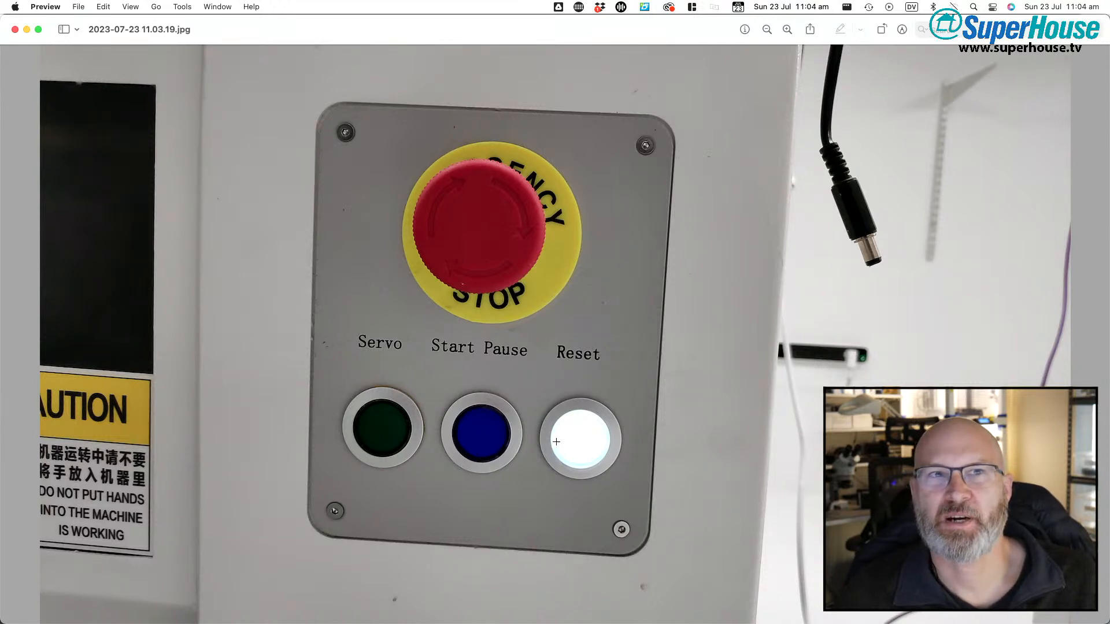
{"action": "left_click", "coordinate": [14, 31]}
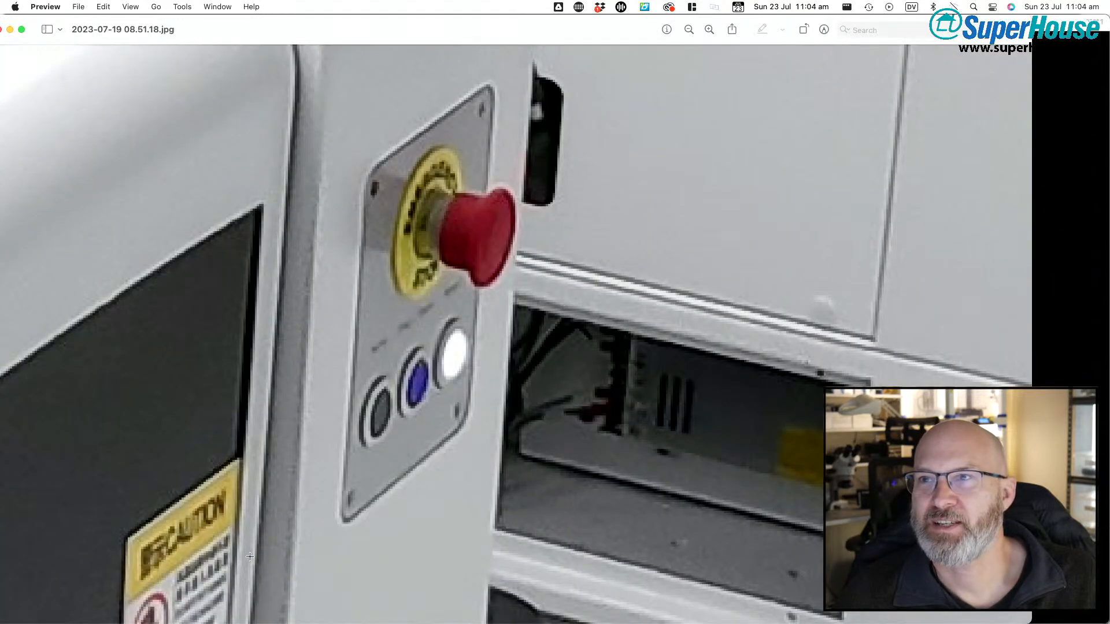
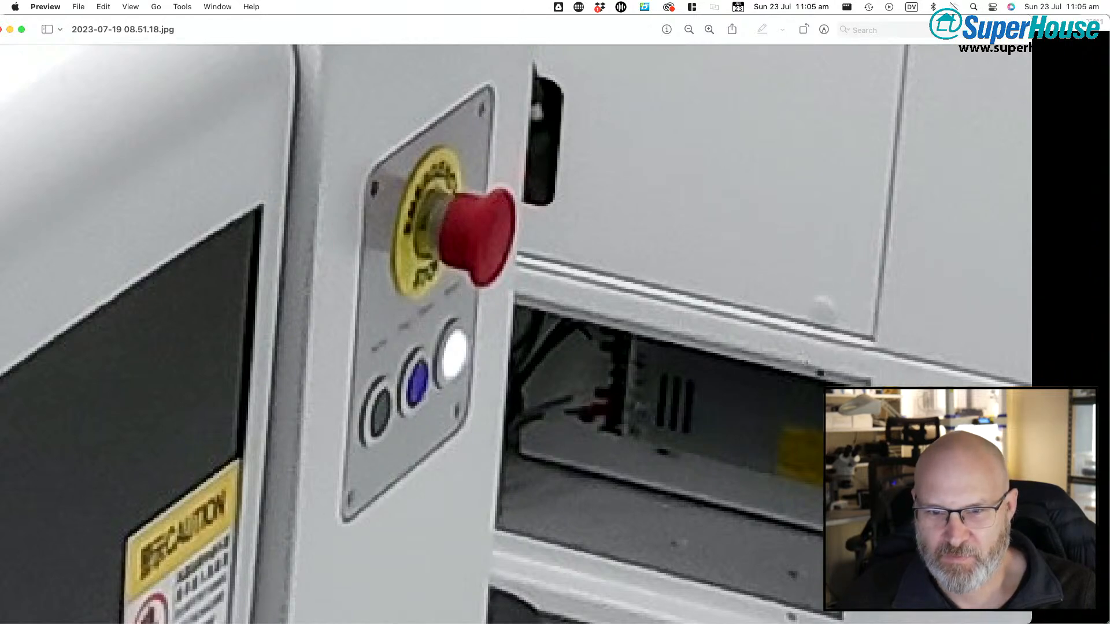
- Switch to the OPENKAYO schematic in EAGLE, fit the whole sheet 2 in view and narrow the Design Manager panel
{"action": "key", "text": "super+Tab"}
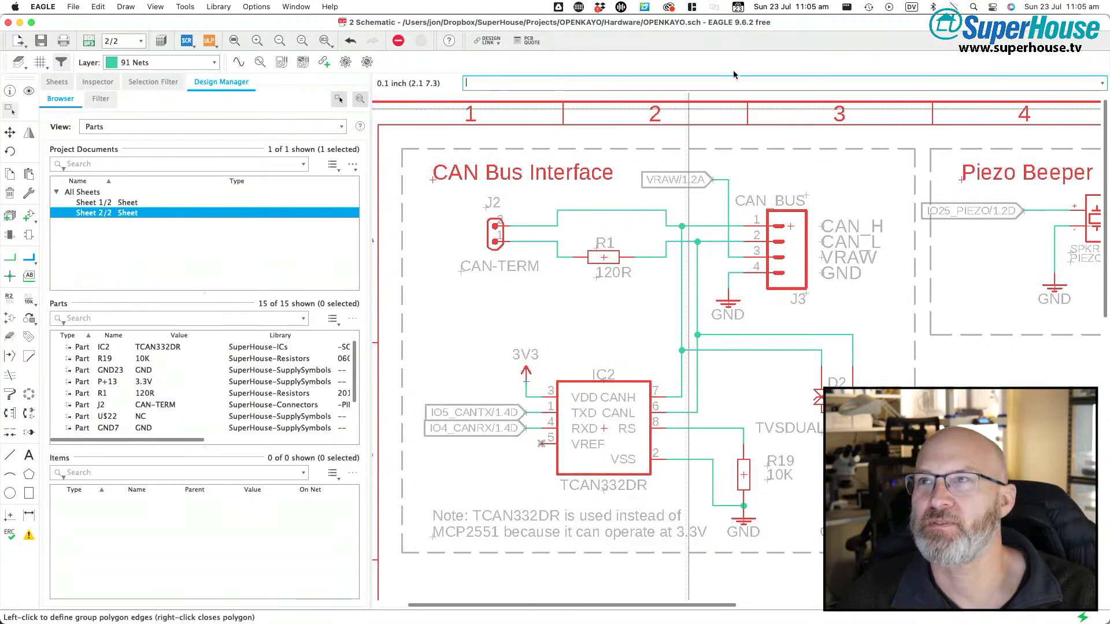
{"action": "left_click", "coordinate": [235, 40]}
{"action": "left_click_drag", "start_coordinate": [370, 263], "coordinate": [234, 263]}
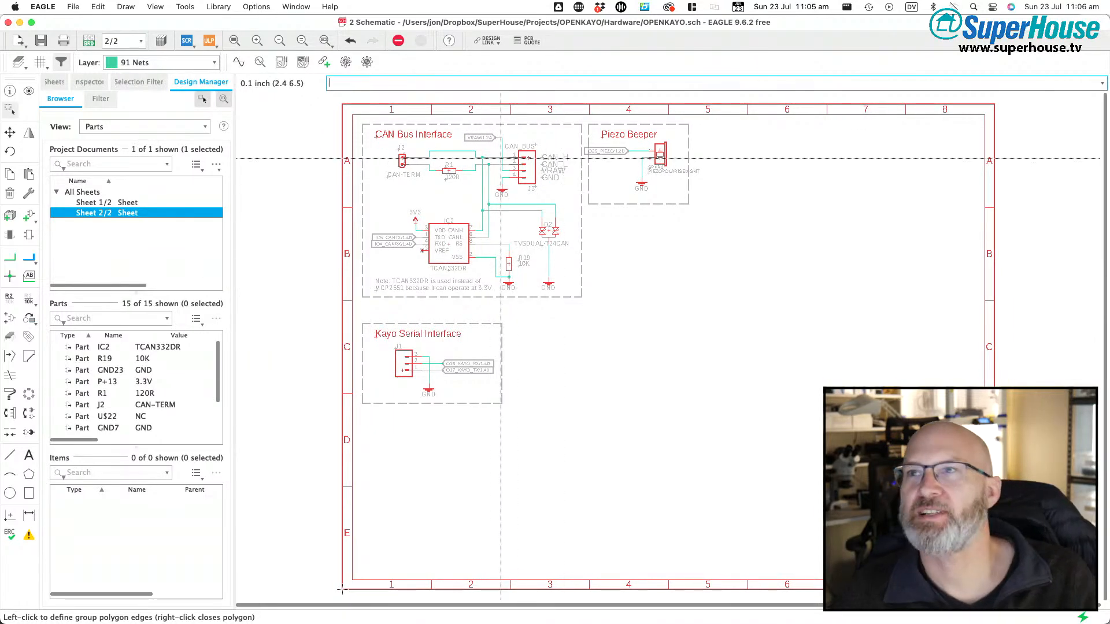
- Examine the Piezo Beeper circuit on schematic sheet 2 in close-up and alongside the CAN Bus Interface block
{"action": "scroll", "coordinate": [714, 175], "scroll_direction": "up", "scroll_amount": 10}
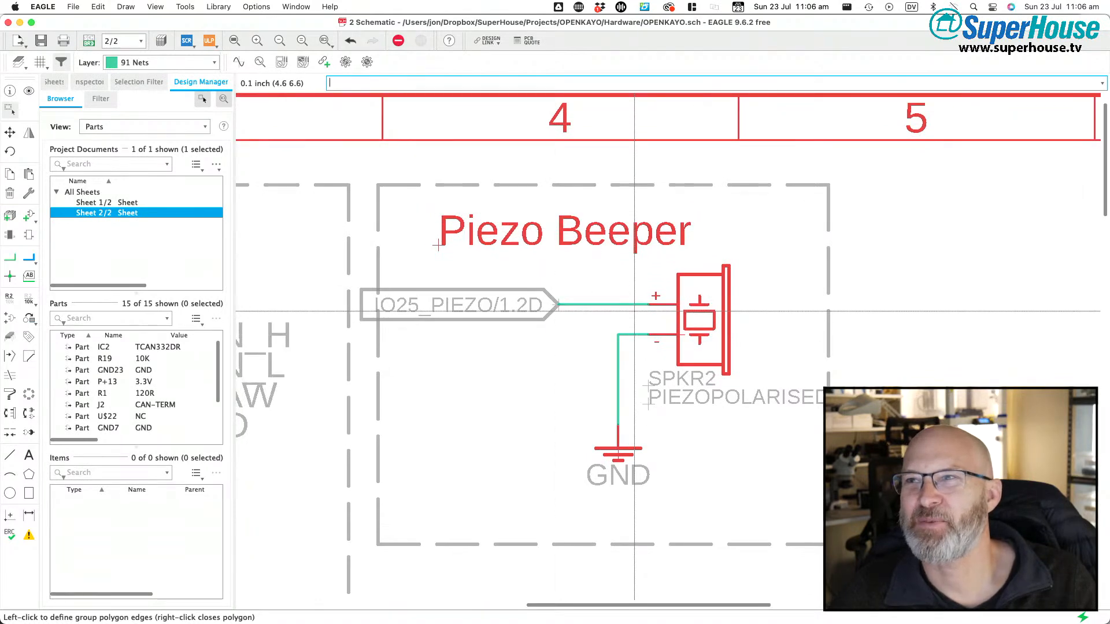
{"action": "scroll", "coordinate": [635, 317], "scroll_direction": "down", "scroll_amount": 5}
{"action": "scroll", "coordinate": [634, 313], "scroll_direction": "up", "scroll_amount": 5}
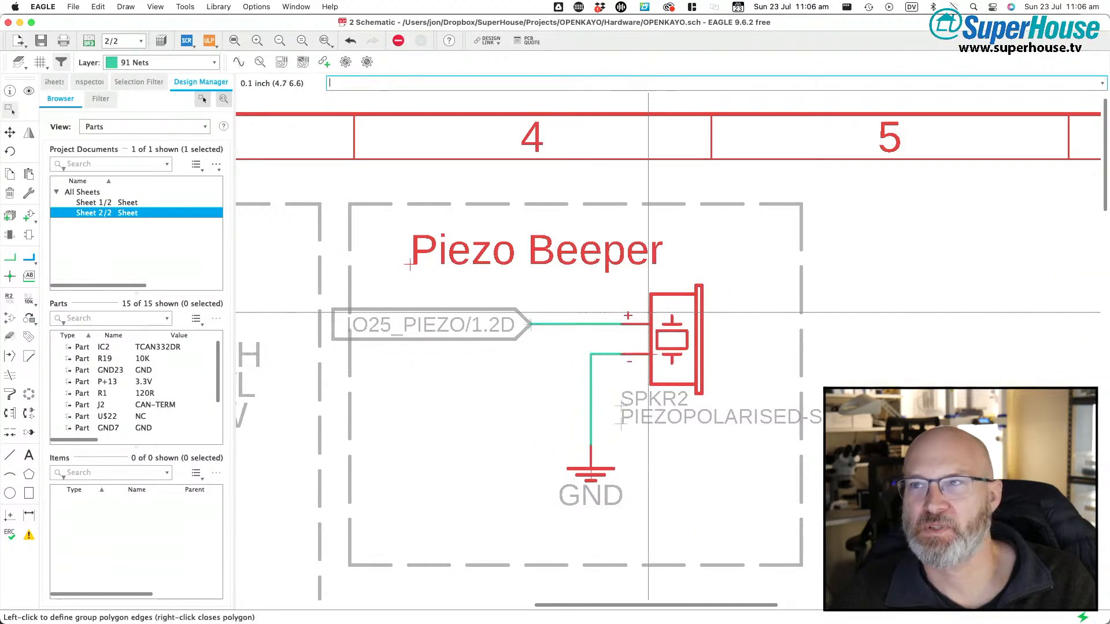
{"action": "scroll", "coordinate": [641, 316], "scroll_direction": "down", "scroll_amount": 4}
{"action": "scroll", "coordinate": [641, 316], "scroll_direction": "down", "scroll_amount": 1}
{"action": "middle_click_drag", "start_coordinate": [641, 316], "coordinate": [839, 209]}
{"action": "scroll", "coordinate": [641, 315], "scroll_direction": "right", "scroll_amount": 8}
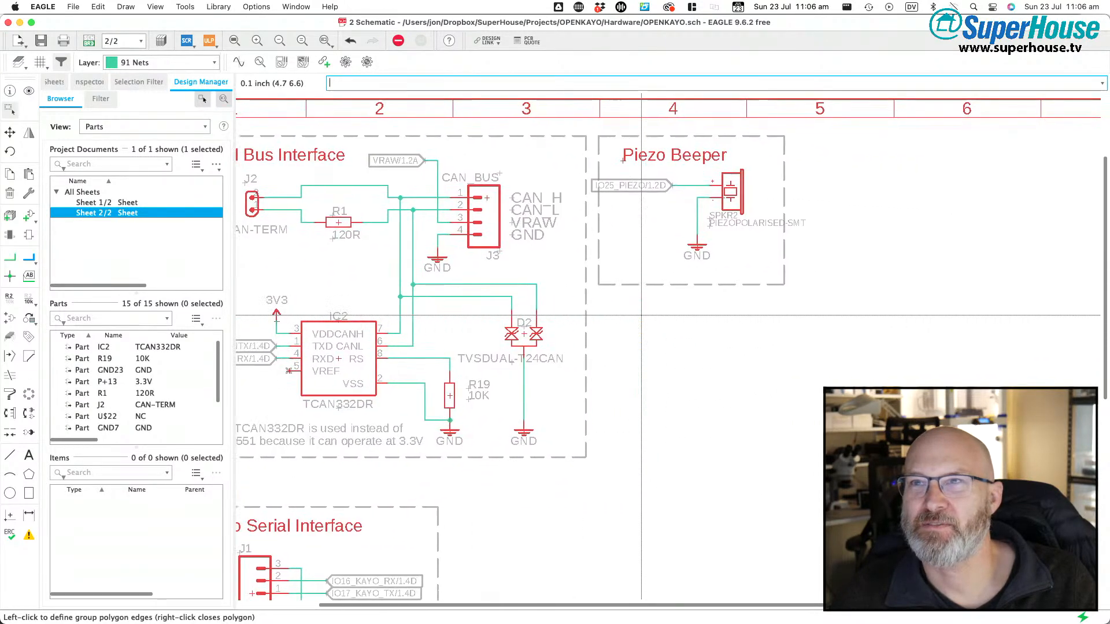
{"action": "scroll", "coordinate": [641, 316], "scroll_direction": "left", "scroll_amount": 2}
{"action": "scroll", "coordinate": [642, 315], "scroll_direction": "up", "scroll_amount": 1}
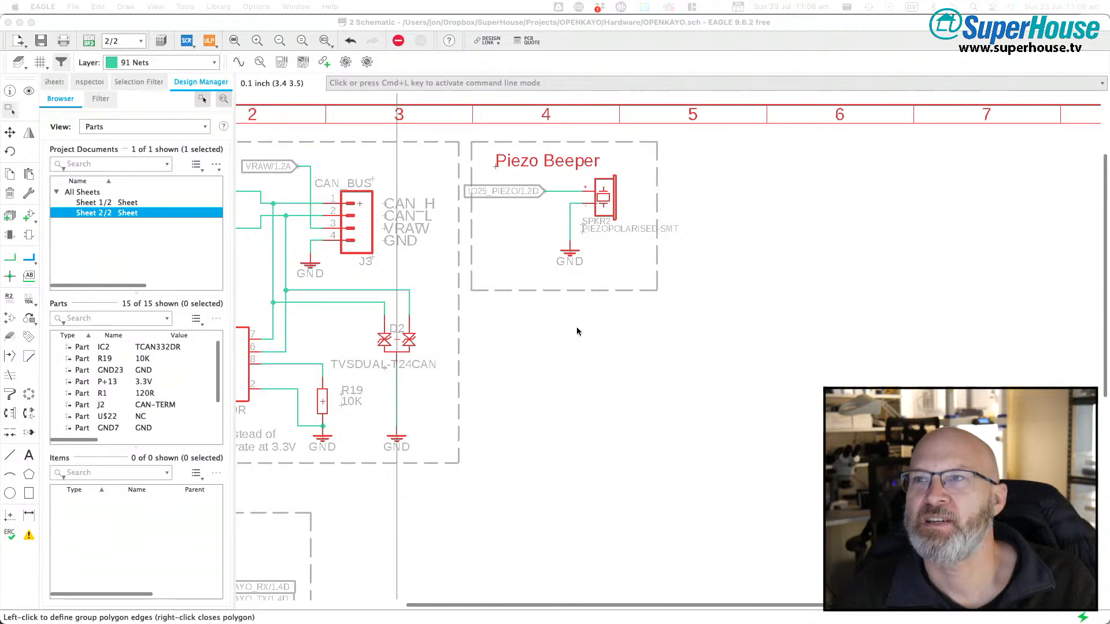
{"action": "left_click", "coordinate": [569, 393]}
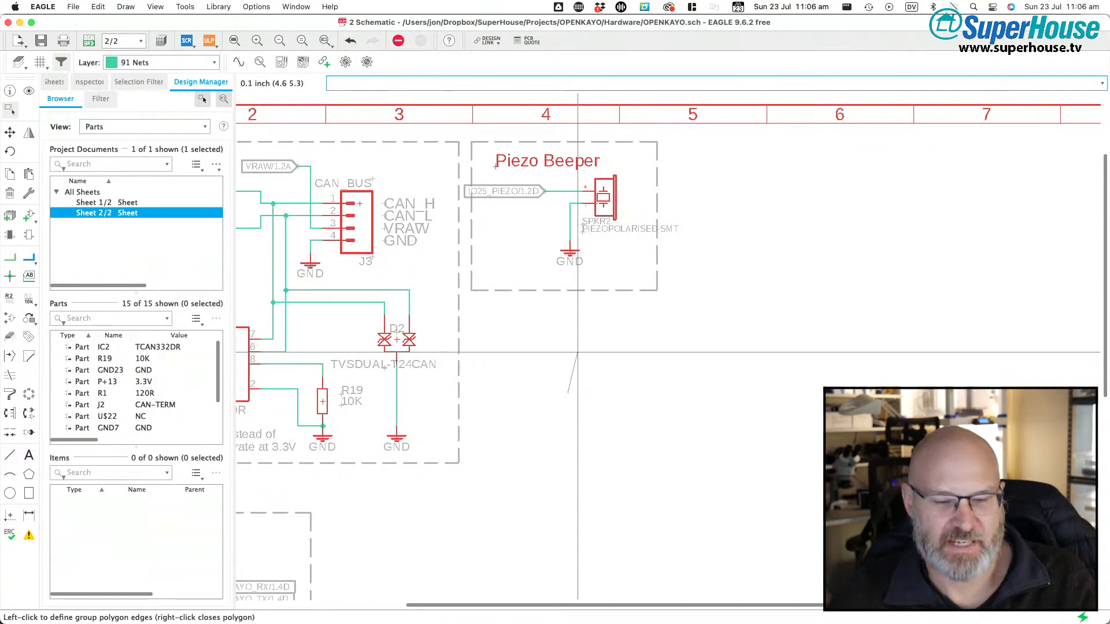
{"action": "key", "text": "Escape"}
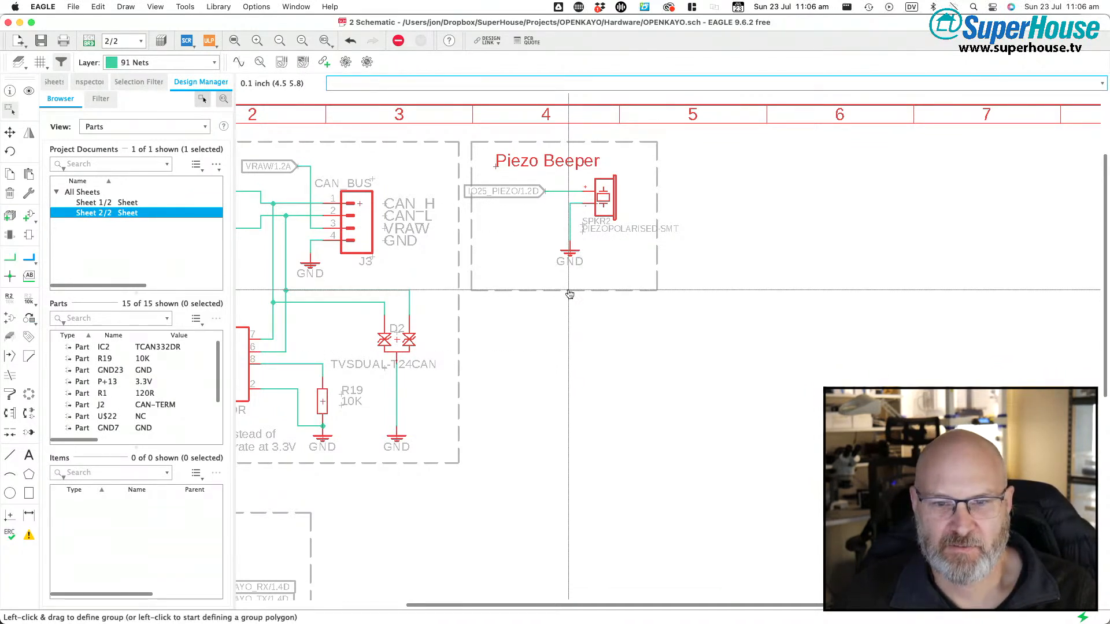
- Switch to Notes.md in iTerm2 and add the item "Read E-Stop status" below "CAN bus to other devices" in the Want list
{"action": "key", "text": "super+Tab"}
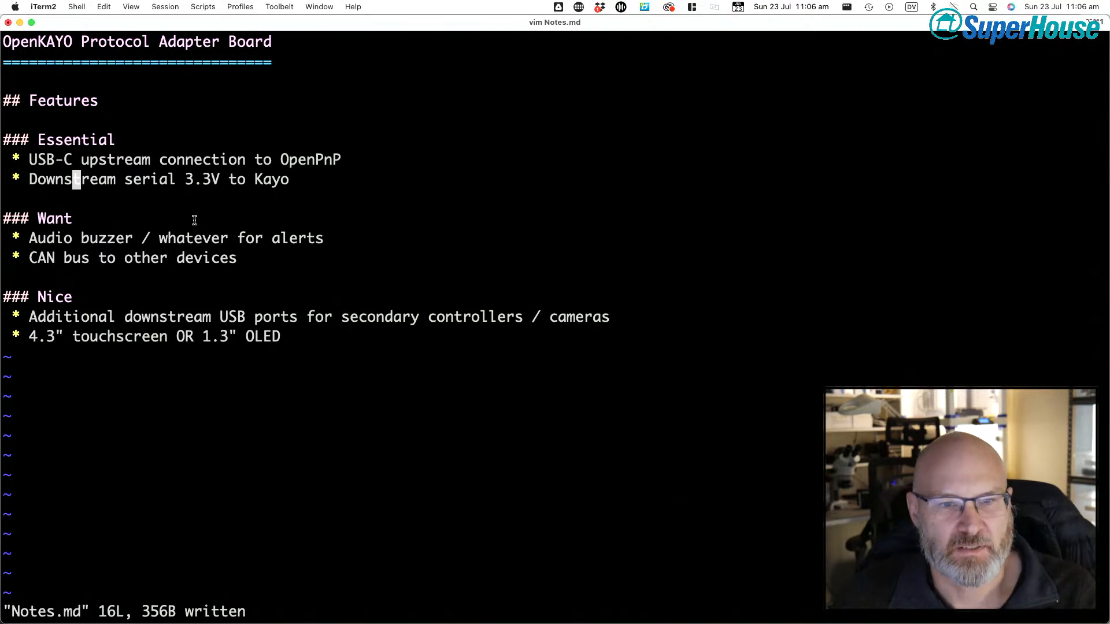
{"action": "key", "text": "Escape"}
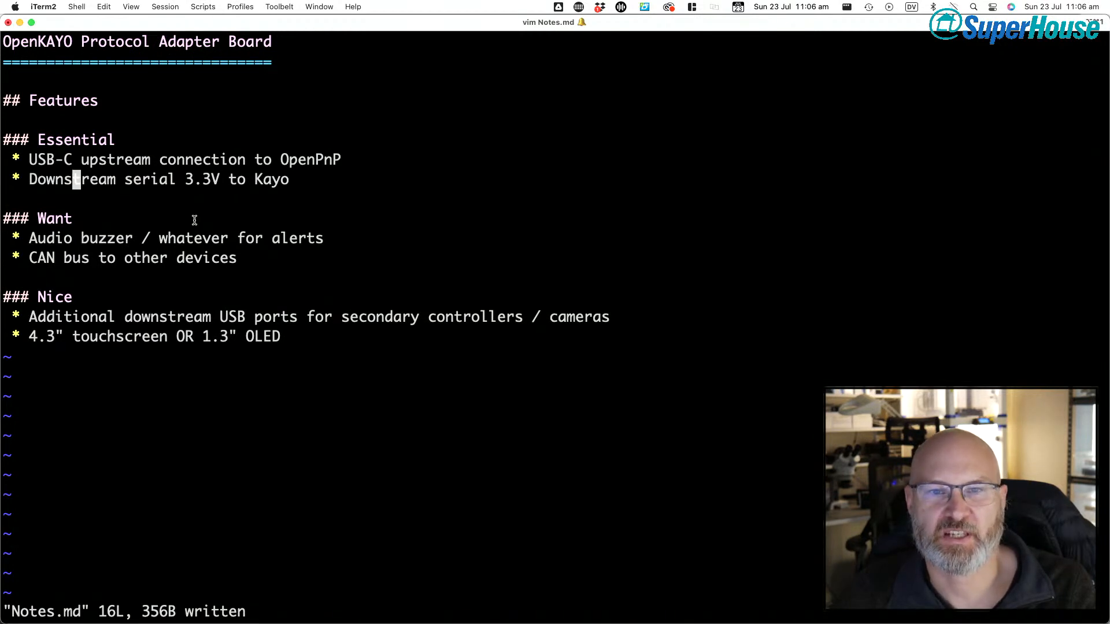
{"action": "key", "text": "h"}
{"action": "key", "text": "h"}
{"action": "key", "text": "h"}
{"action": "key", "text": "j"}
{"action": "key", "text": "j"}
{"action": "key", "text": "j"}
{"action": "key", "text": "j"}
{"action": "key", "text": "j"}
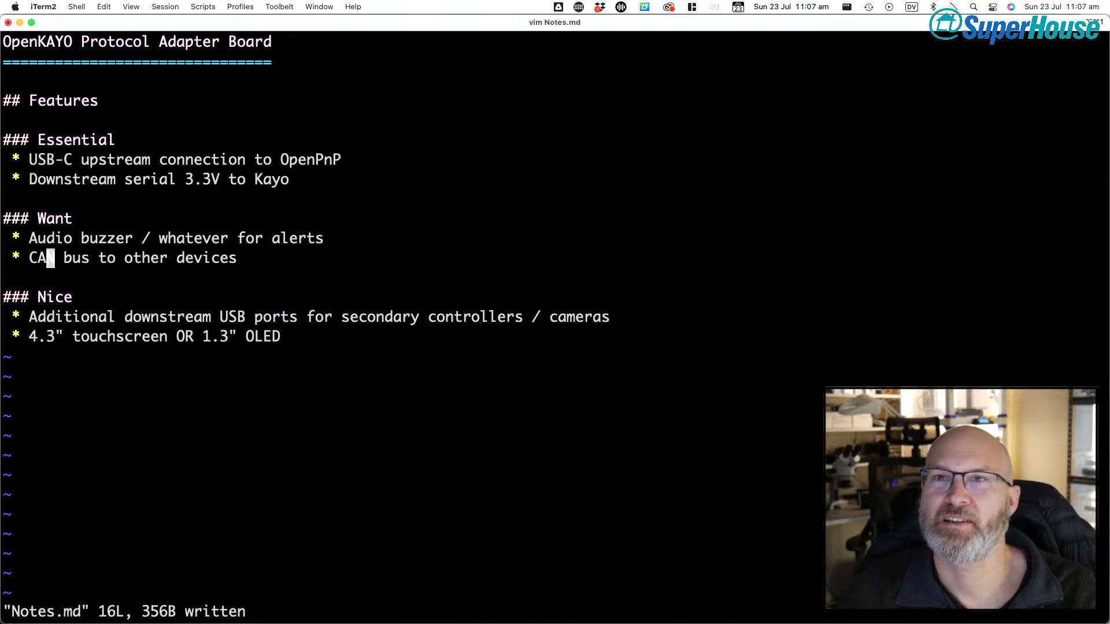
{"action": "type", "text": "o"}
{"action": "type", "text": "* "}
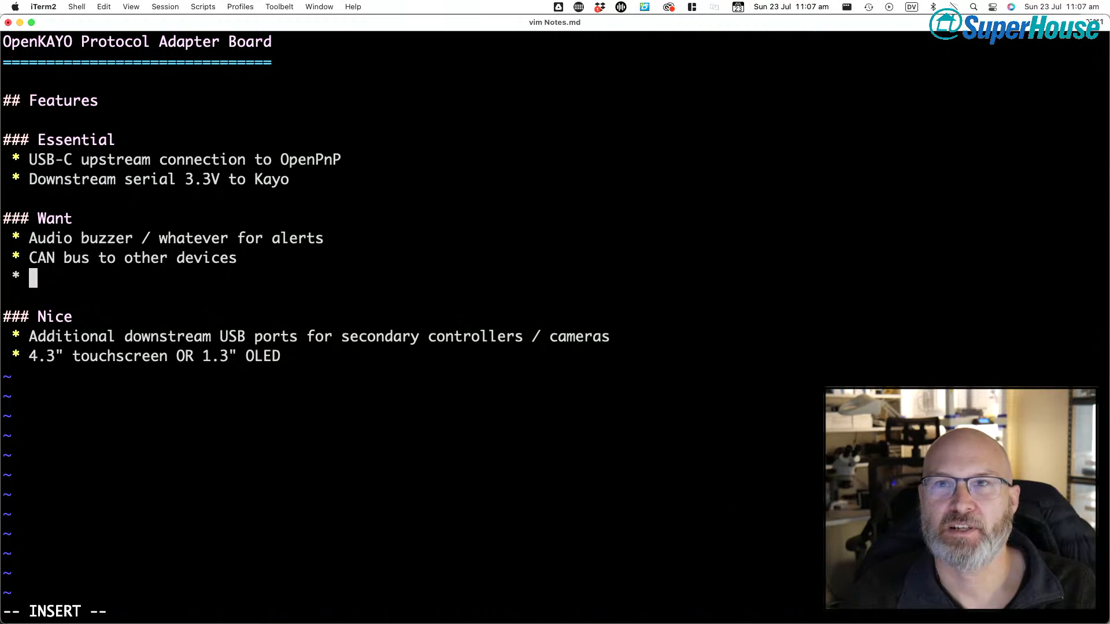
{"action": "type", "text": "Read "}
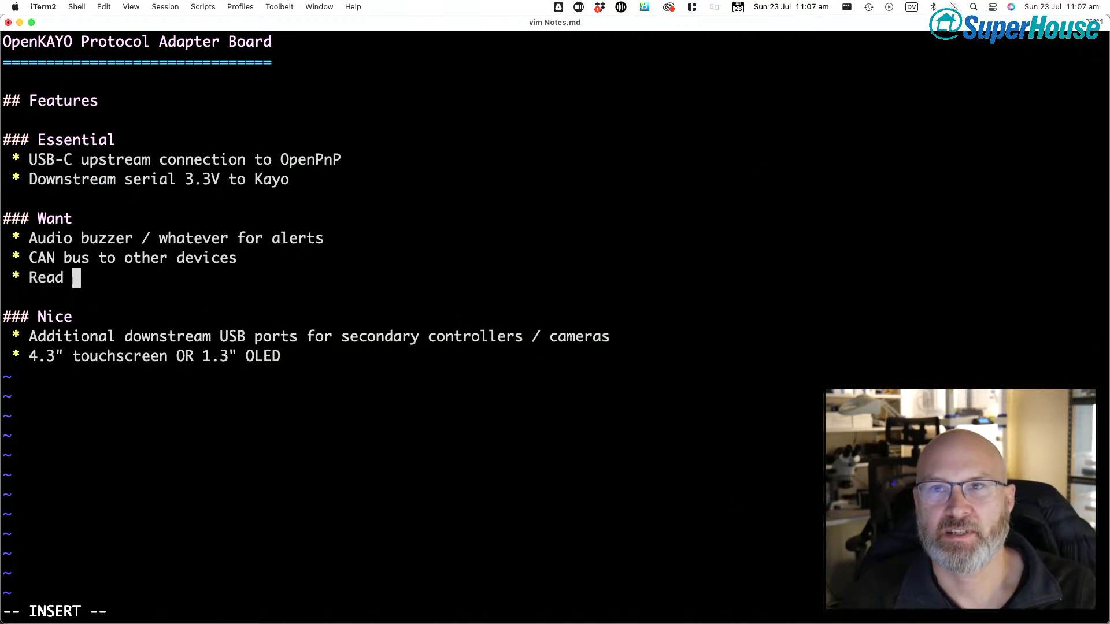
{"action": "type", "text": "E-Stop status"}
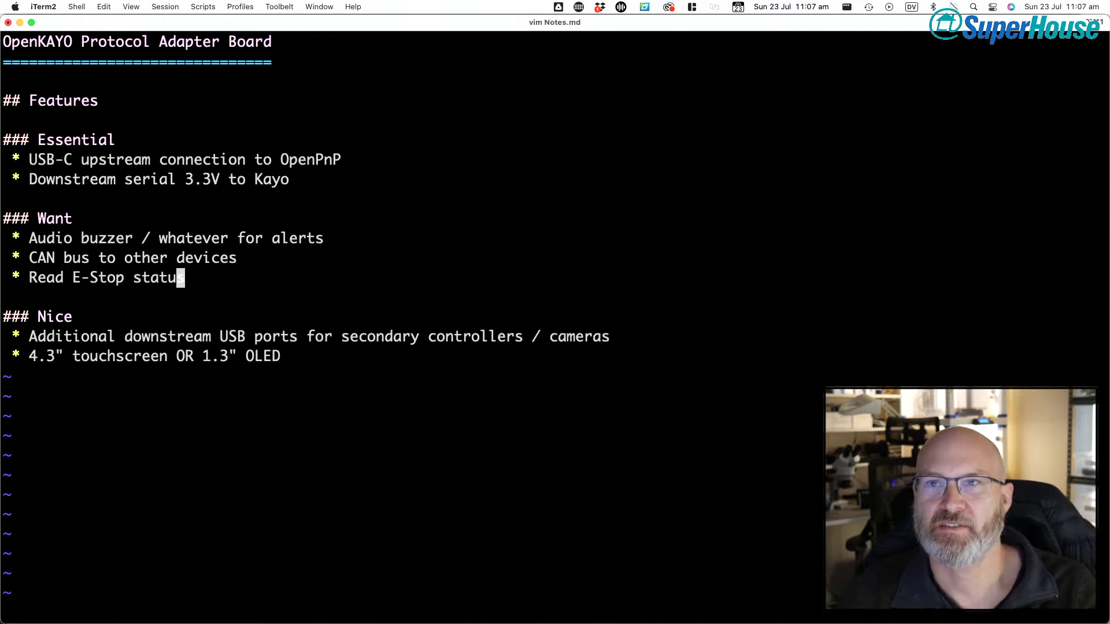
{"action": "key", "text": "Return"}
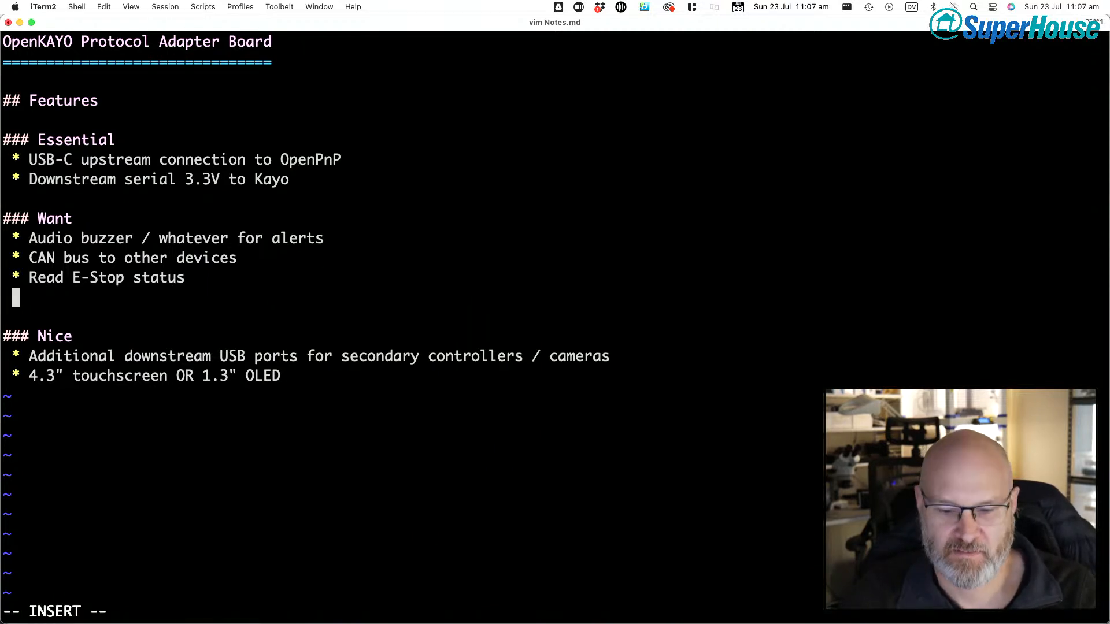
{"action": "key", "text": "BackSpace"}
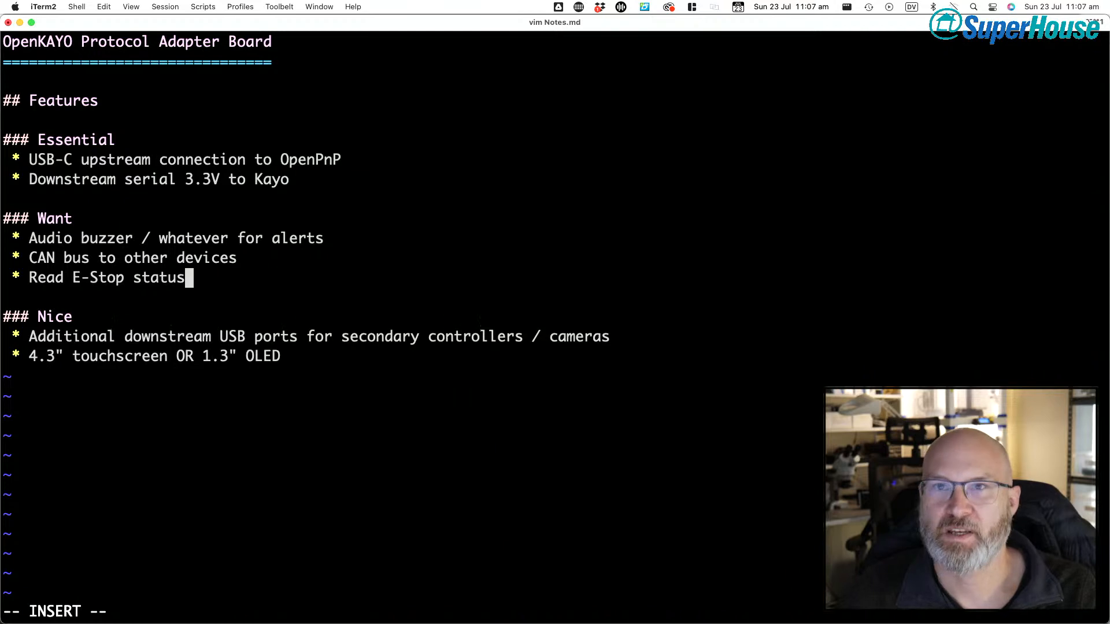
{"action": "key", "text": "Escape"}
{"action": "key", "text": "Left"}
{"action": "key", "text": "Left"}
{"action": "key", "text": "Left"}
{"action": "key", "text": "Left"}
{"action": "key", "text": "Left"}
{"action": "key", "text": "Left"}
{"action": "key", "text": "Left"}
{"action": "key", "text": "Left"}
{"action": "key", "text": "Left"}
{"action": "key", "text": "Left"}
{"action": "key", "text": "Left"}
{"action": "key", "text": "Left"}
{"action": "key", "text": "Left"}
{"action": "key", "text": "Left"}
{"action": "key", "text": "Left"}
{"action": "key", "text": "Left"}
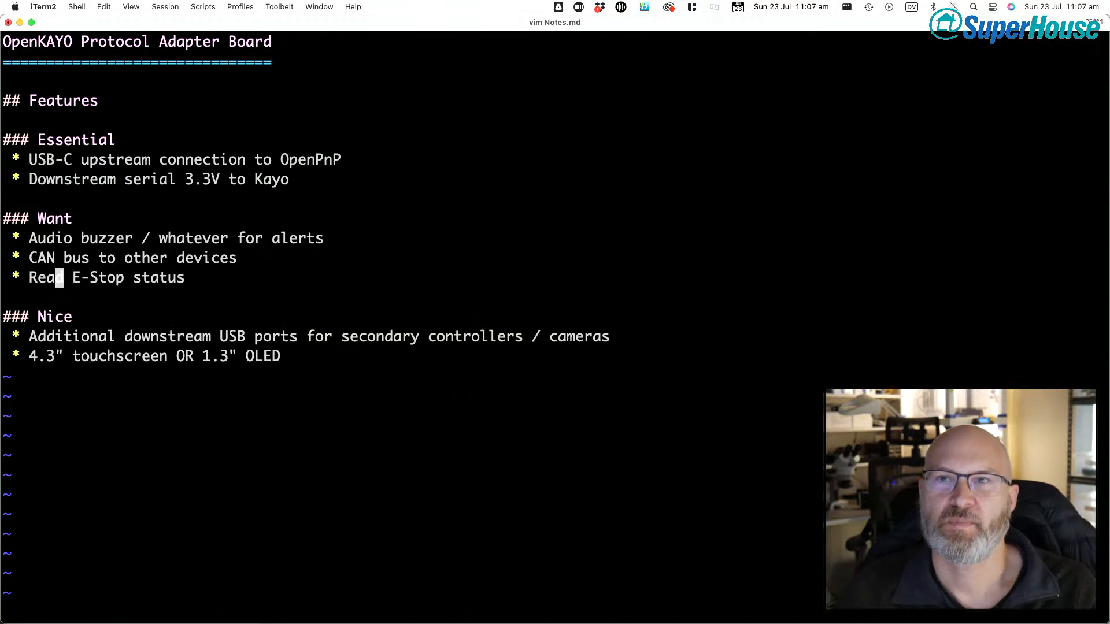
{"action": "key", "text": "Right"}
{"action": "key", "text": "Right"}
{"action": "key", "text": "Right"}
{"action": "key", "text": "Right"}
{"action": "key", "text": "Right"}
{"action": "key", "text": "Right"}
{"action": "key", "text": "Right"}
{"action": "key", "text": "Right"}
{"action": "key", "text": "Right"}
{"action": "key", "text": "Right"}
{"action": "key", "text": "Right"}
{"action": "key", "text": "Right"}
{"action": "key", "text": "Right"}
{"action": "key", "text": "Right"}
{"action": "key", "text": "Right"}
{"action": "key", "text": "Right"}
{"action": "key", "text": "Right"}
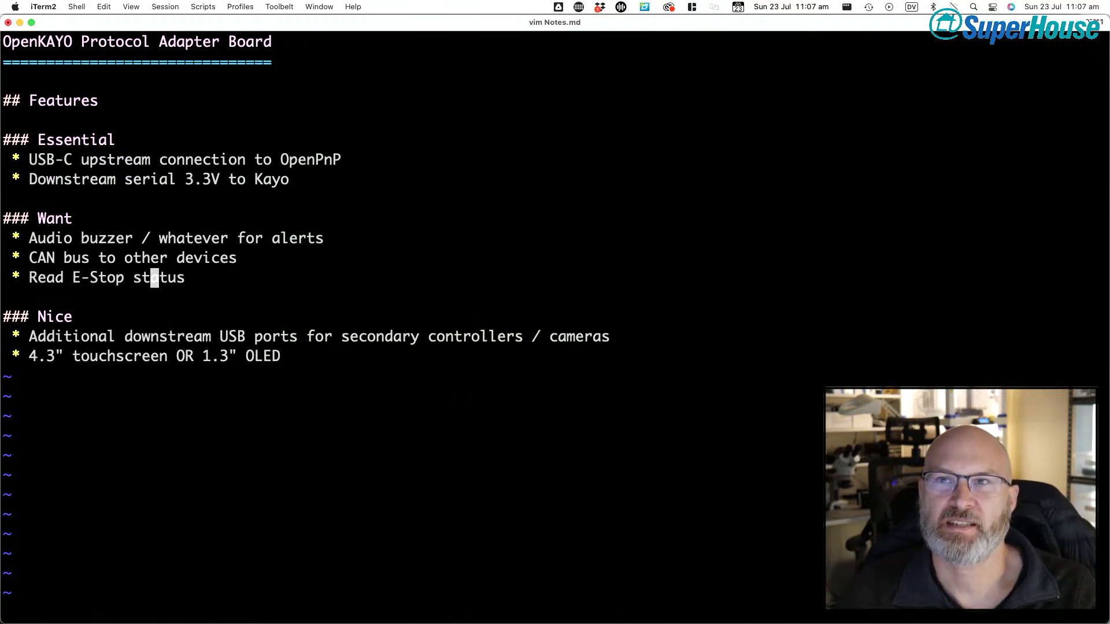
{"action": "key", "text": "Left"}
{"action": "key", "text": "Left"}
{"action": "key", "text": "Left"}
{"action": "key", "text": "Left"}
{"action": "key", "text": "Left"}
{"action": "key", "text": "Left"}
{"action": "key", "text": "Left"}
{"action": "key", "text": "Left"}
{"action": "key", "text": "Left"}
{"action": "key", "text": "Left"}
{"action": "key", "text": "Left"}
{"action": "key", "text": "Left"}
{"action": "key", "text": "Left"}
{"action": "key", "text": "Left"}
{"action": "key", "text": "Left"}
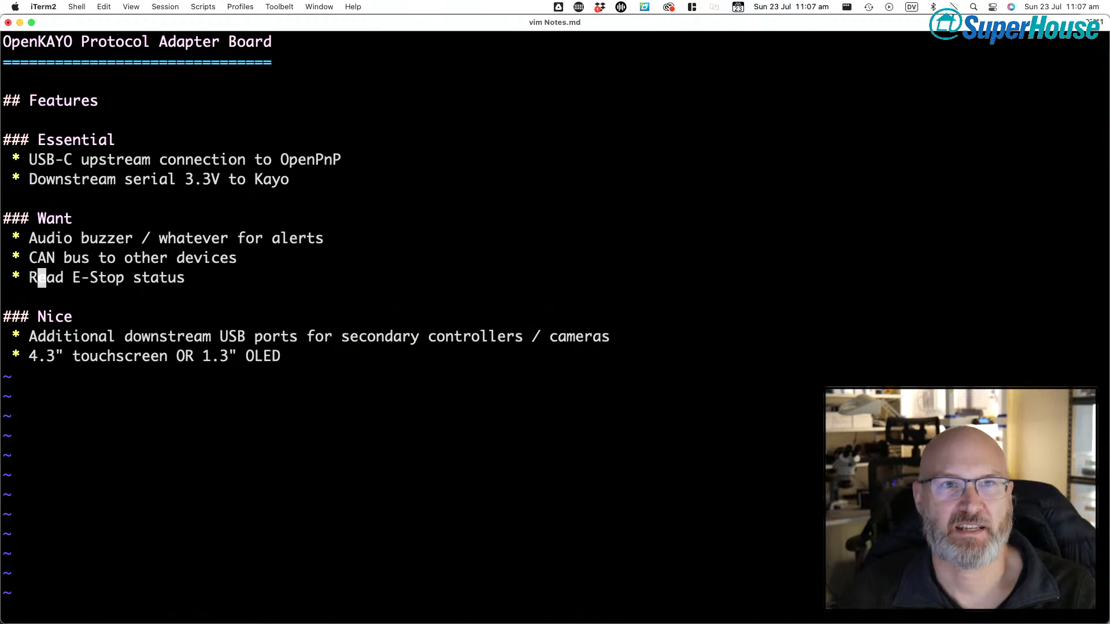
{"action": "key", "text": "Left"}
{"action": "key", "text": "Left"}
{"action": "key", "text": "Right"}
{"action": "key", "text": "Right"}
{"action": "key", "text": "Right"}
{"action": "key", "text": "Right"}
{"action": "key", "text": "Right"}
{"action": "key", "text": "Right"}
{"action": "key", "text": "Right"}
{"action": "key", "text": "Right"}
{"action": "key", "text": "Right"}
{"action": "key", "text": "Right"}
{"action": "key", "text": "Right"}
{"action": "key", "text": "Right"}
{"action": "key", "text": "Right"}
{"action": "key", "text": "Right"}
{"action": "key", "text": "Right"}
{"action": "key", "text": "Right"}
{"action": "key", "text": "Right"}
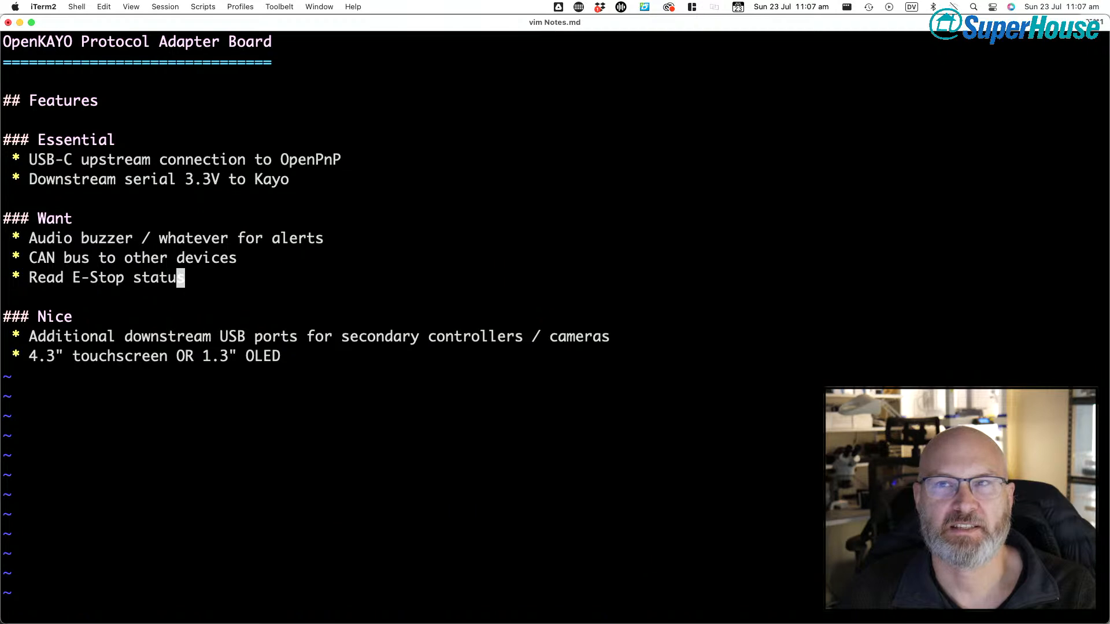
{"action": "key", "text": "Left"}
{"action": "key", "text": "Left"}
{"action": "key", "text": "Left"}
{"action": "key", "text": "Left"}
{"action": "key", "text": "Left"}
{"action": "key", "text": "Left"}
{"action": "key", "text": "Left"}
{"action": "key", "text": "Left"}
{"action": "key", "text": "Left"}
{"action": "key", "text": "Left"}
{"action": "key", "text": "Left"}
{"action": "key", "text": "Left"}
{"action": "key", "text": "Left"}
{"action": "key", "text": "Left"}
{"action": "key", "text": "Left"}
{"action": "key", "text": "Left"}
{"action": "key", "text": "Left"}
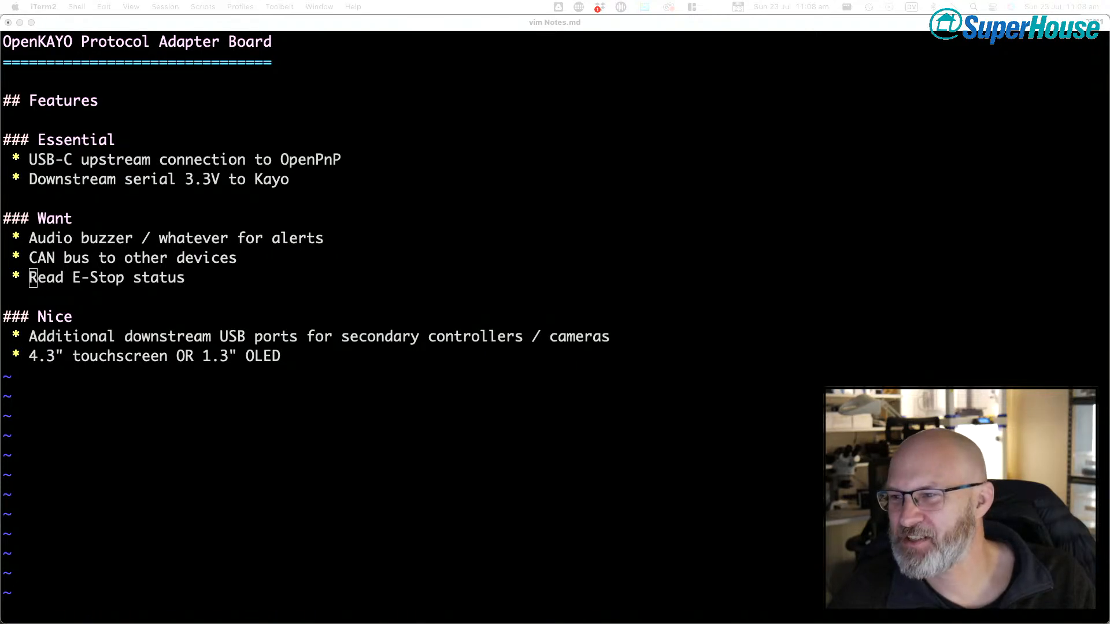
- Switch to the machine photo 2023-07-19 08.51.18.jpg in Preview and show a wider view around the control panel
{"action": "key", "text": "super+Tab"}
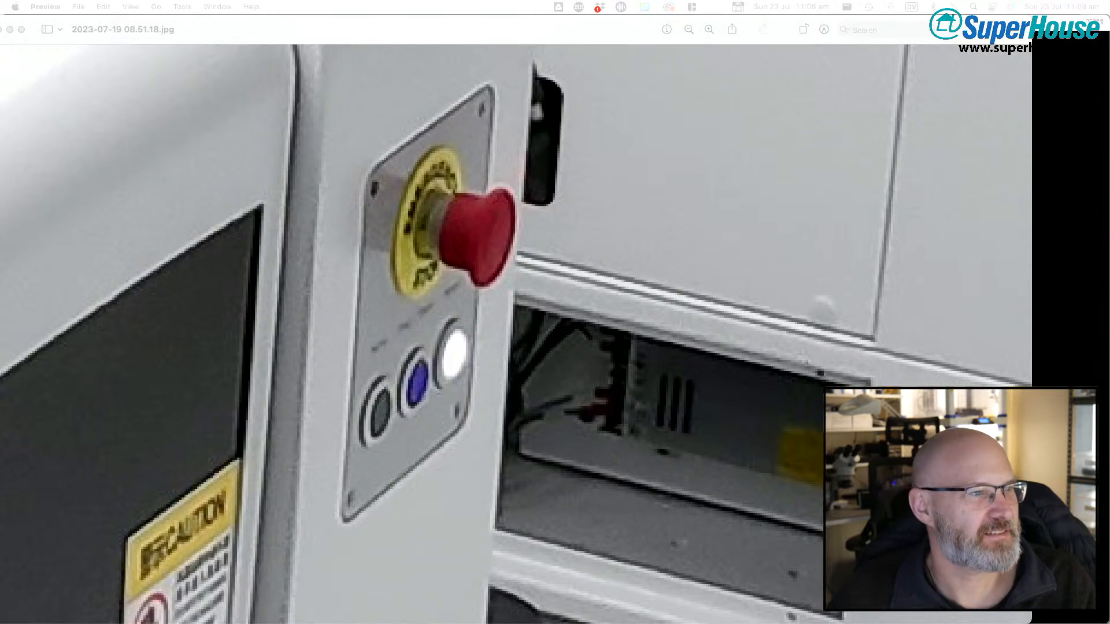
{"action": "key", "text": "super+Tab"}
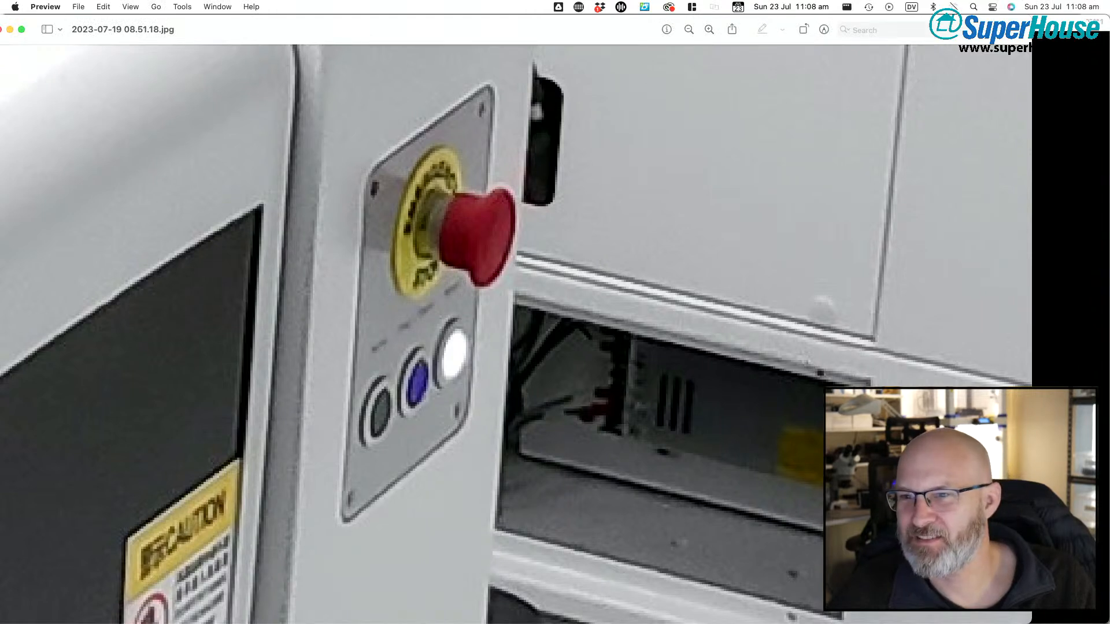
{"action": "key", "text": "super+Tab"}
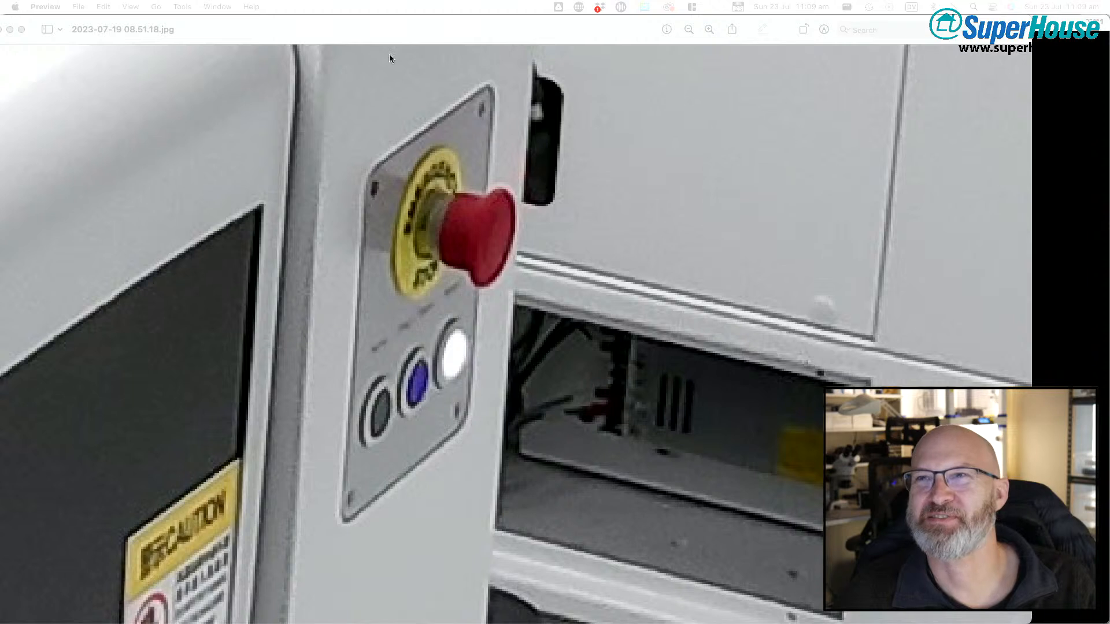
{"action": "left_click", "coordinate": [366, 32]}
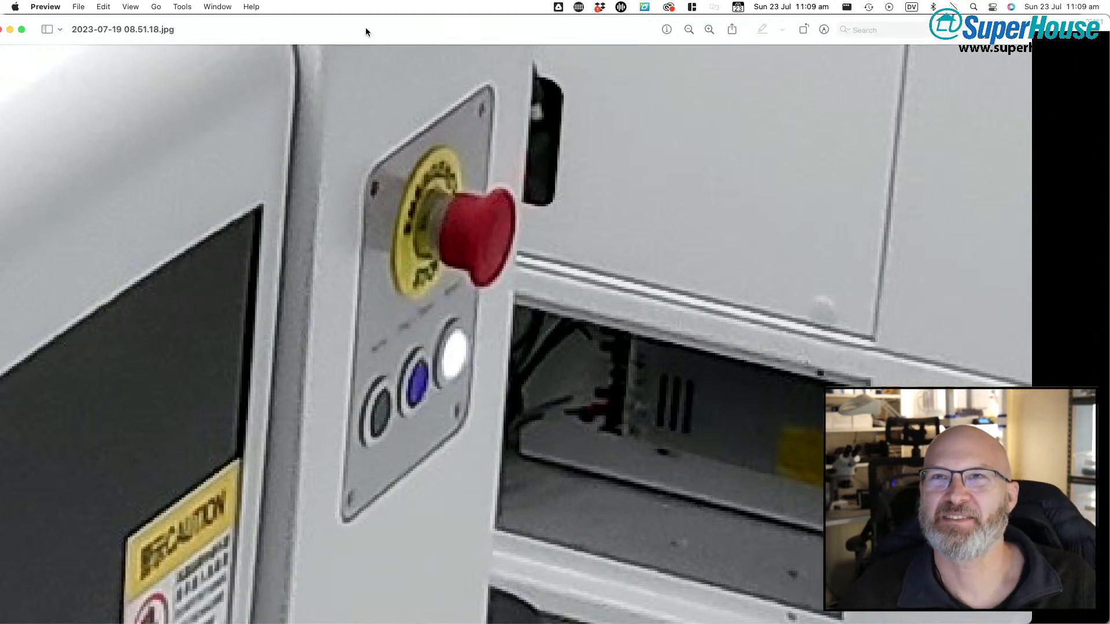
{"action": "left_click_drag", "start_coordinate": [365, 32], "coordinate": [382, 26]}
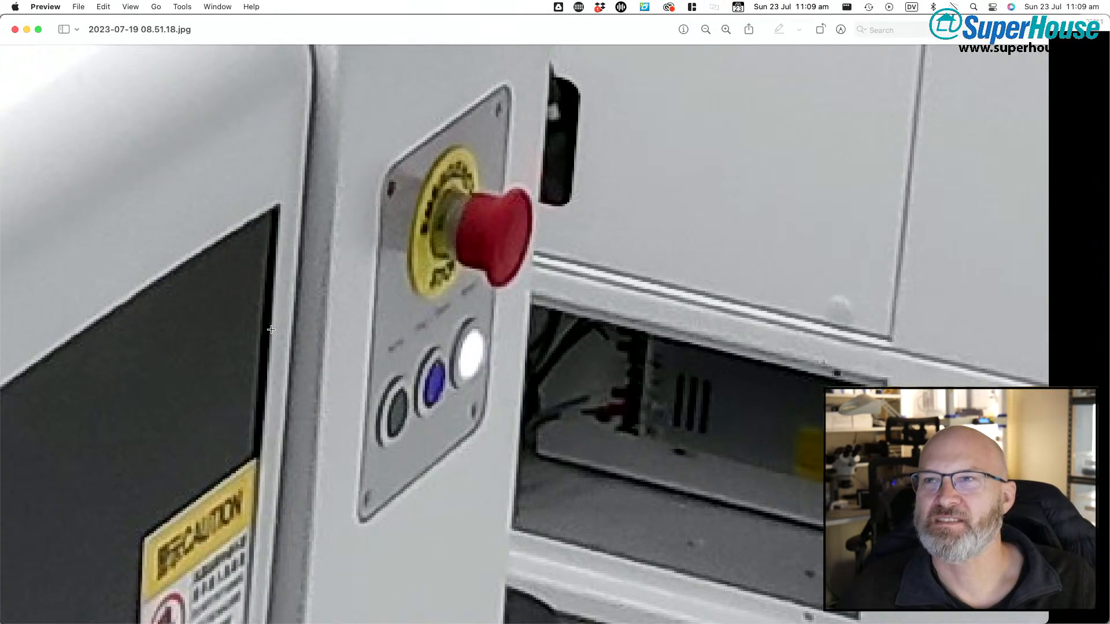
{"action": "scroll", "coordinate": [374, 288], "scroll_direction": "down", "scroll_amount": 3}
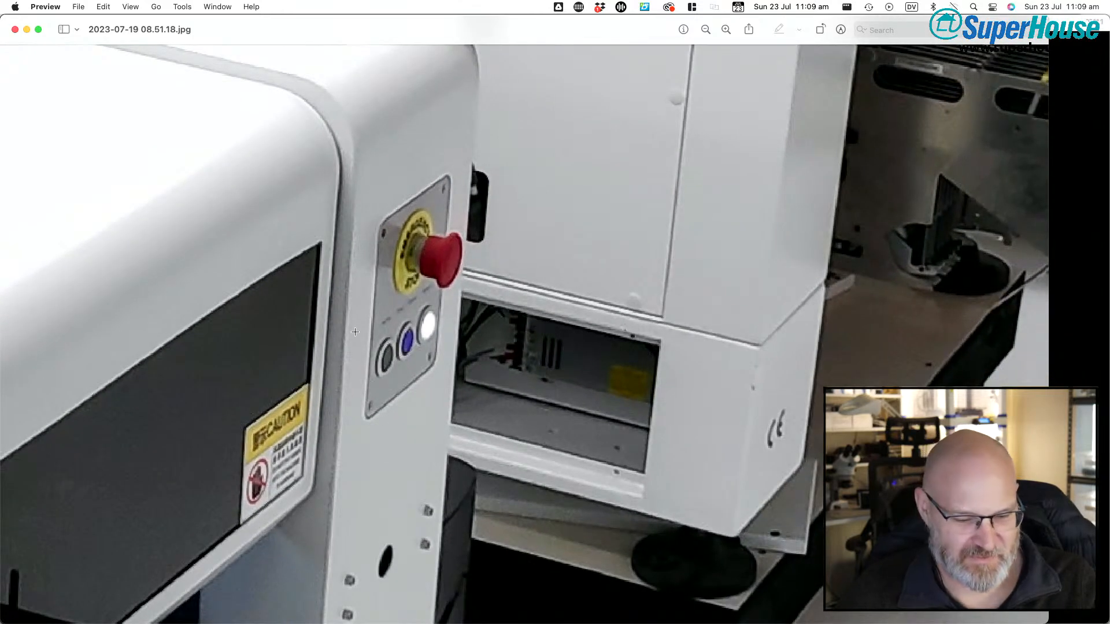
- Return to Notes.md in iTerm2 and review the "Read E-Stop status" item in the Want list
{"action": "key", "text": "super+Tab"}
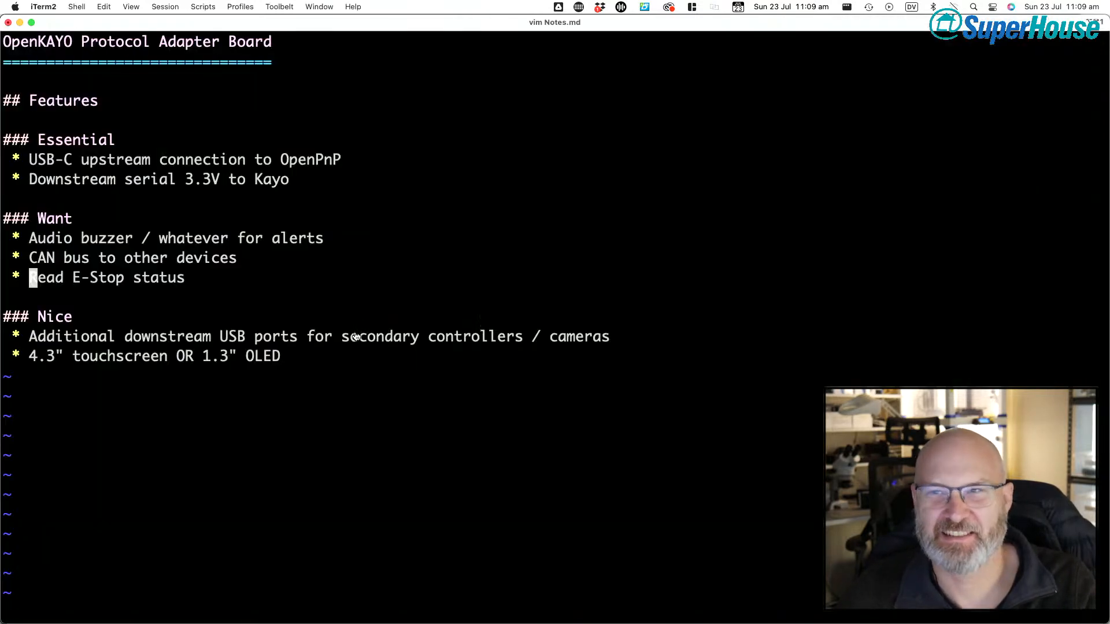
{"action": "key", "text": "Escape"}
{"action": "key", "text": "Up"}
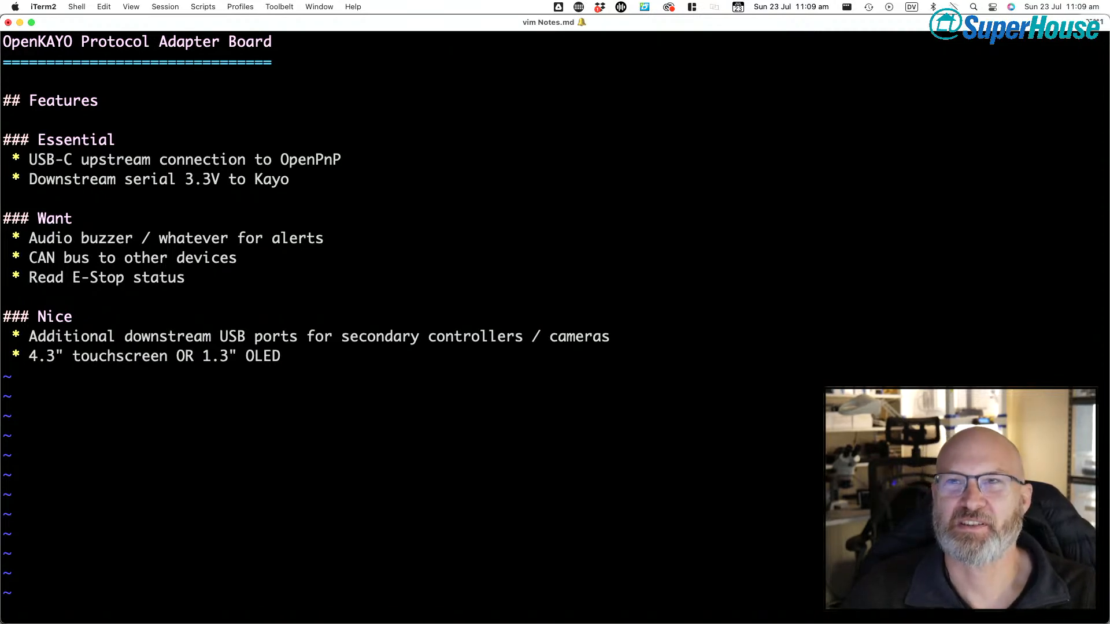
{"action": "key", "text": "Down"}
{"action": "key", "text": "Right"}
{"action": "key", "text": "Right"}
{"action": "key", "text": "Right"}
{"action": "key", "text": "Right"}
{"action": "key", "text": "Right"}
{"action": "key", "text": "Right"}
{"action": "key", "text": "Right"}
{"action": "key", "text": "Right"}
{"action": "key", "text": "Right"}
{"action": "key", "text": "Right"}
{"action": "key", "text": "Right"}
{"action": "key", "text": "Right"}
{"action": "key", "text": "Right"}
{"action": "key", "text": "Right"}
{"action": "key", "text": "Right"}
{"action": "key", "text": "Right"}
{"action": "key", "text": "Right"}
{"action": "key", "text": "Right"}
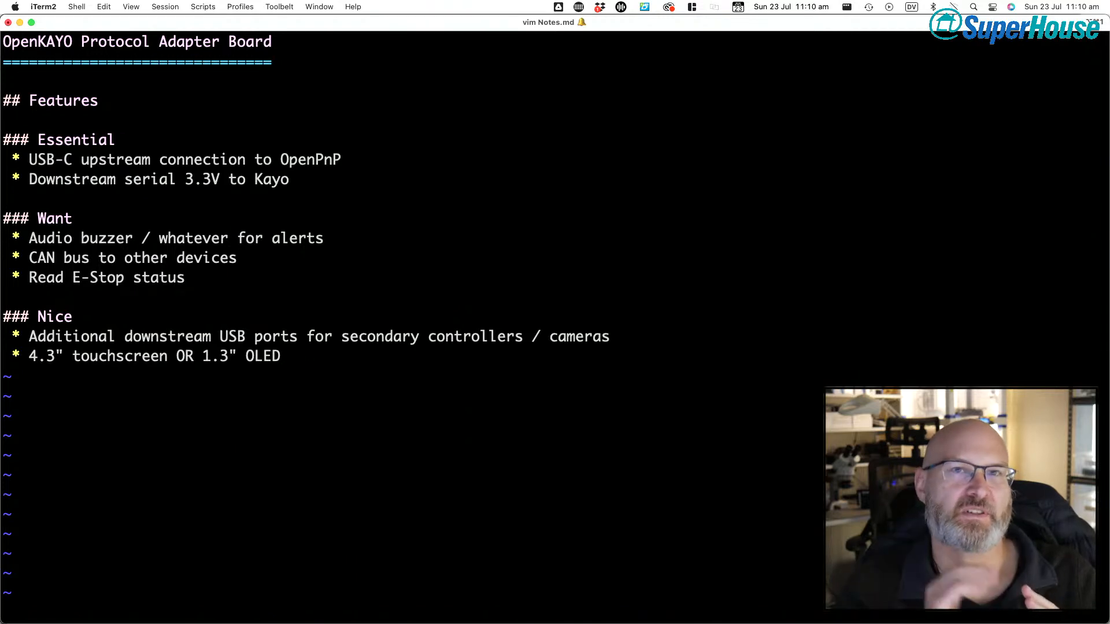
{"action": "key", "text": "Left"}
{"action": "key", "text": "Left"}
{"action": "key", "text": "Right"}
{"action": "key", "text": "Right"}
{"action": "key", "text": "Right"}
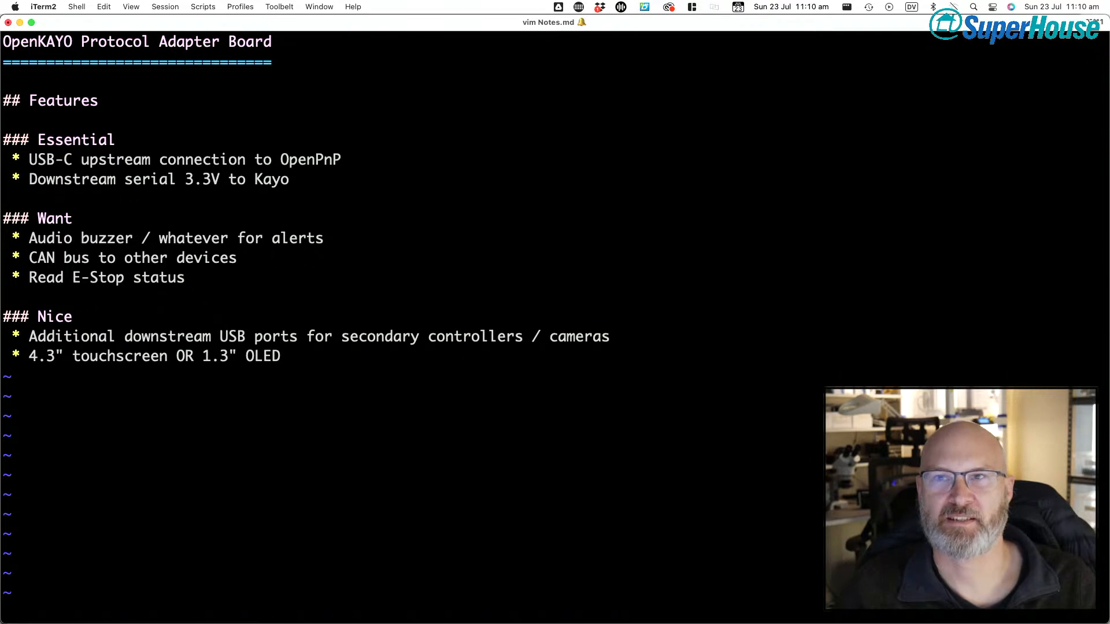
- Start a new bullet below "Read E-Stop status" in the Want list of Notes.md
{"action": "key", "text": "Left"}
{"action": "key", "text": "Left"}
{"action": "key", "text": "Left"}
{"action": "key", "text": "Left"}
{"action": "key", "text": "Left"}
{"action": "key", "text": "Left"}
{"action": "key", "text": "Right"}
{"action": "key", "text": "Right"}
{"action": "key", "text": "Right"}
{"action": "key", "text": "Right"}
{"action": "key", "text": "Right"}
{"action": "key", "text": "Right"}
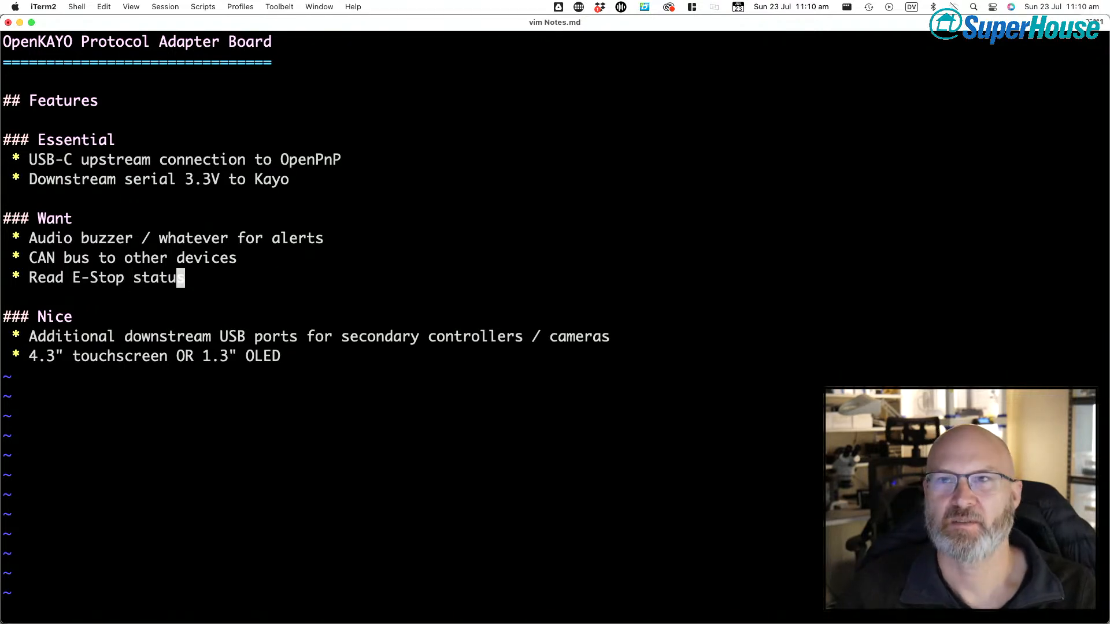
{"action": "key", "text": "o"}
{"action": "type", "text": "*"}
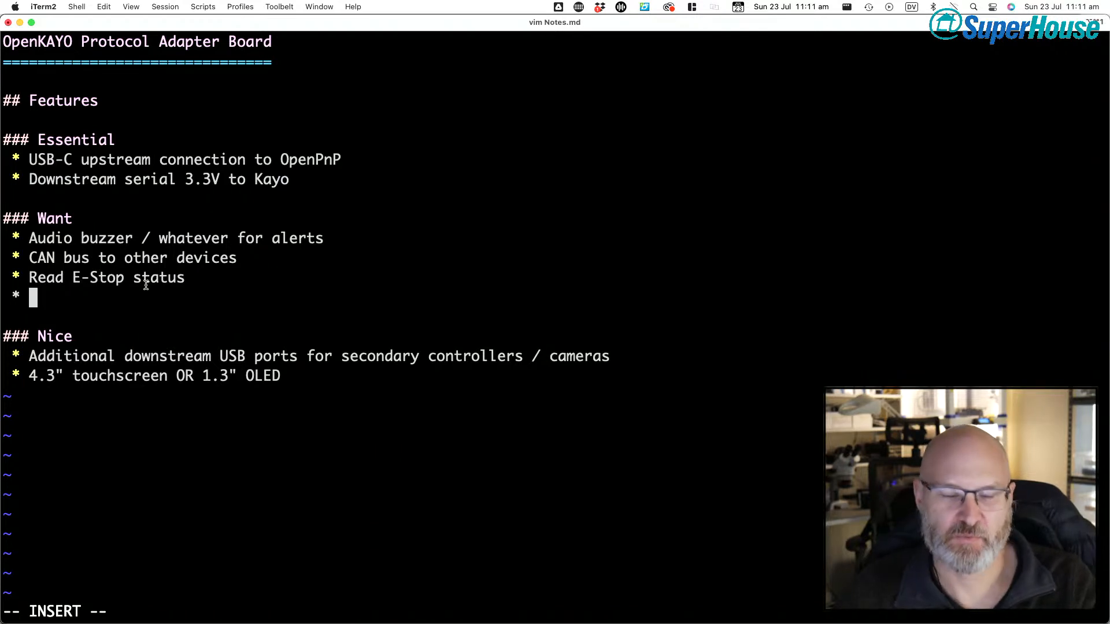
{"action": "key", "text": "Escape"}
{"action": "key", "text": "k"}
{"action": "key", "text": "w"}
{"action": "key", "text": "w"}
{"action": "key", "text": "w"}
{"action": "key", "text": "w"}
{"action": "key", "text": "w"}
{"action": "key", "text": "e"}
{"action": "key", "text": "h"}
{"action": "key", "text": "h"}
{"action": "key", "text": "h"}
{"action": "key", "text": "h"}
{"action": "key", "text": "h"}
{"action": "key", "text": "h"}
{"action": "key", "text": "h"}
{"action": "key", "text": "h"}
{"action": "key", "text": "h"}
{"action": "key", "text": "h"}
{"action": "key", "text": "h"}
{"action": "key", "text": "h"}
{"action": "key", "text": "h"}
{"action": "key", "text": "h"}
{"action": "key", "text": "h"}
{"action": "key", "text": "h"}
{"action": "key", "text": "h"}
{"action": "key", "text": "W"}
{"action": "key", "text": "W"}
{"action": "key", "text": "e"}
{"action": "key", "text": "b"}
{"action": "key", "text": "B"}
{"action": "key", "text": "B"}
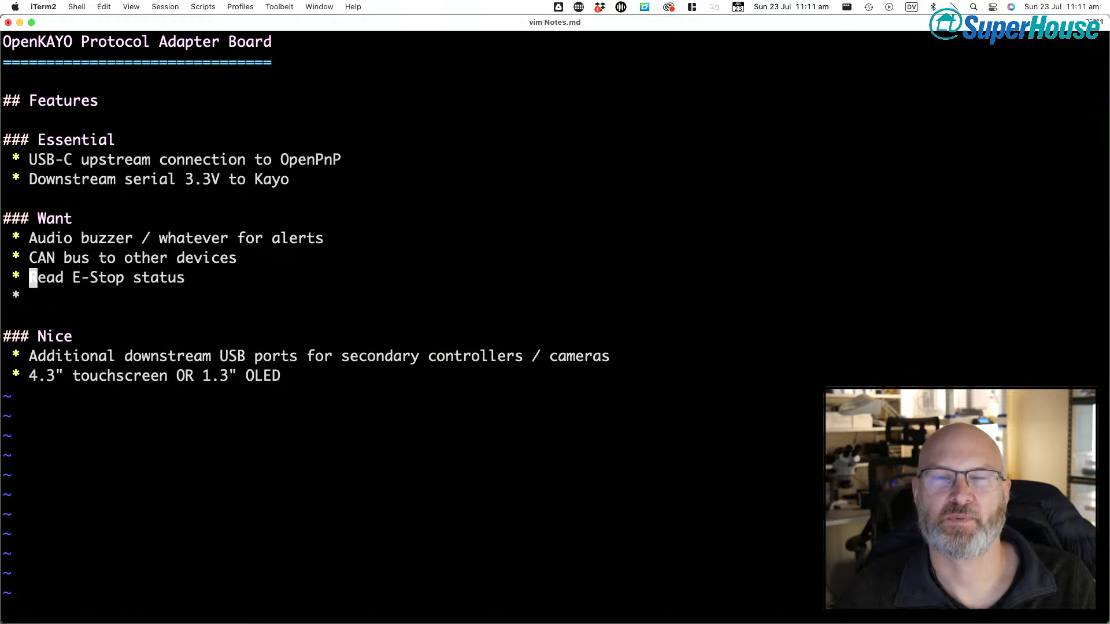
- Fill in the empty Want bullet with "Read front panel buttons" and save Notes.md
{"action": "key", "text": "Escape"}
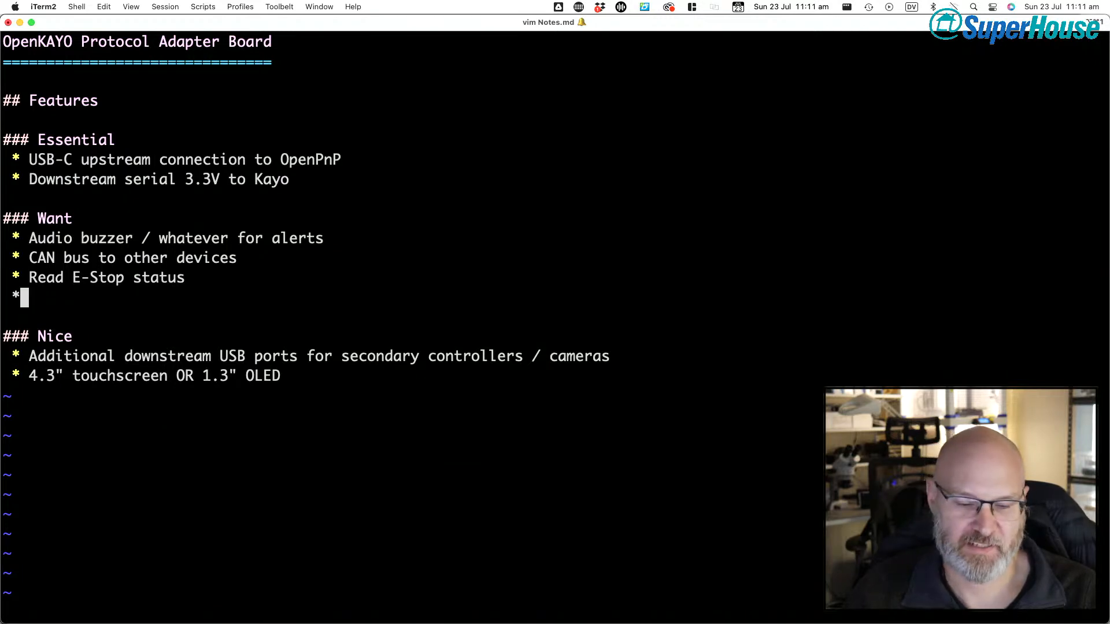
{"action": "key", "text": "A"}
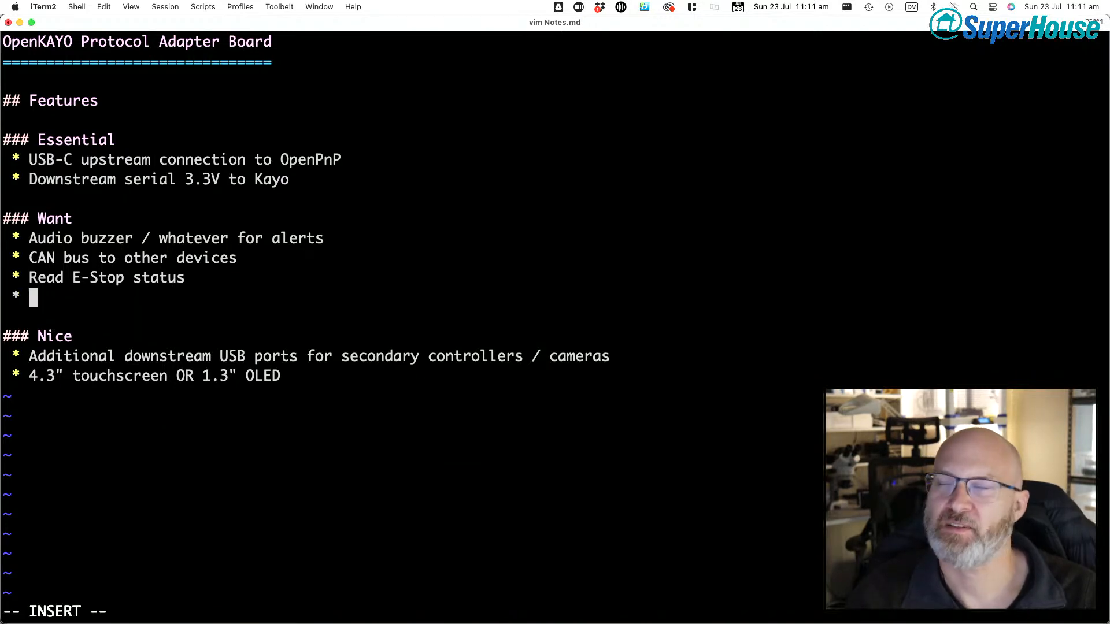
{"action": "type", "text": "Read "}
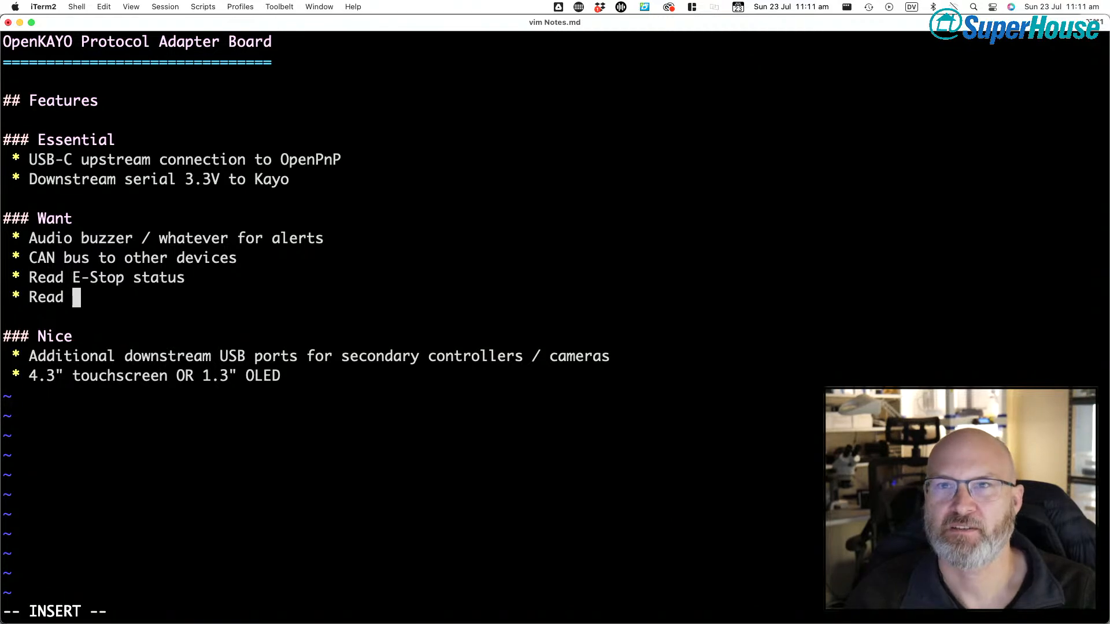
{"action": "type", "text": "front "}
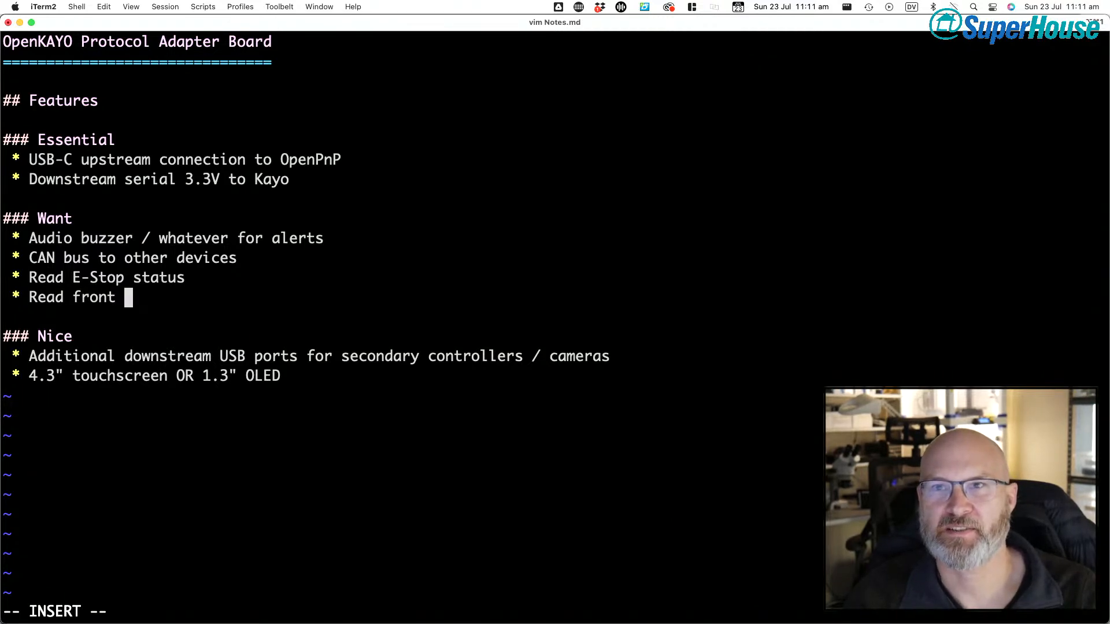
{"action": "type", "text": "panel muttons"}
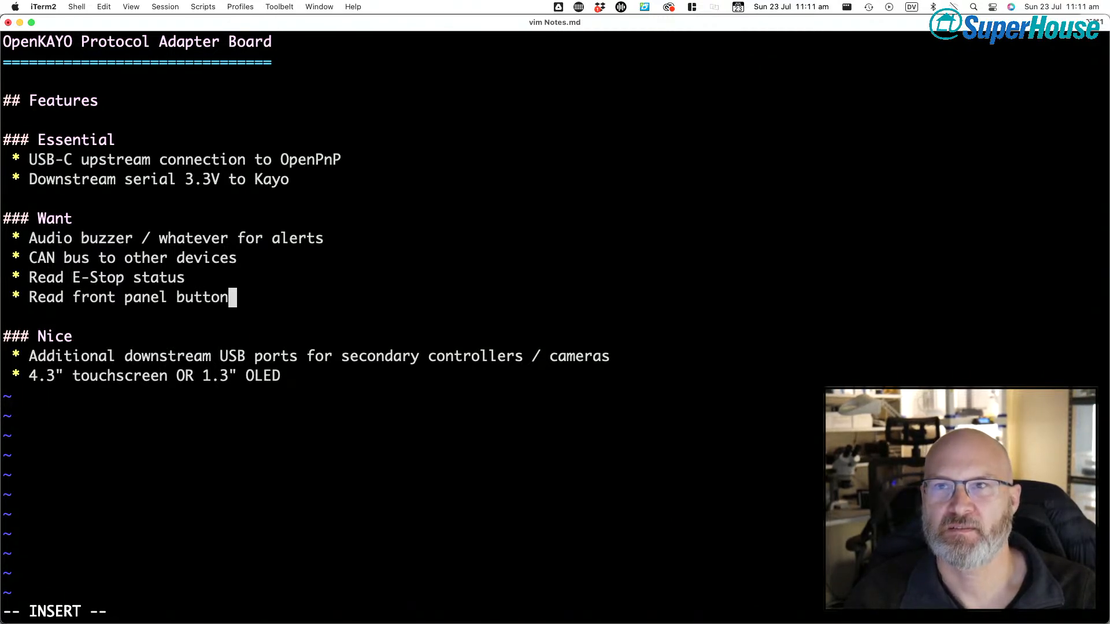
{"action": "key", "text": "Escape"}
{"action": "type", "text": ":w"}
{"action": "key", "text": "Return"}
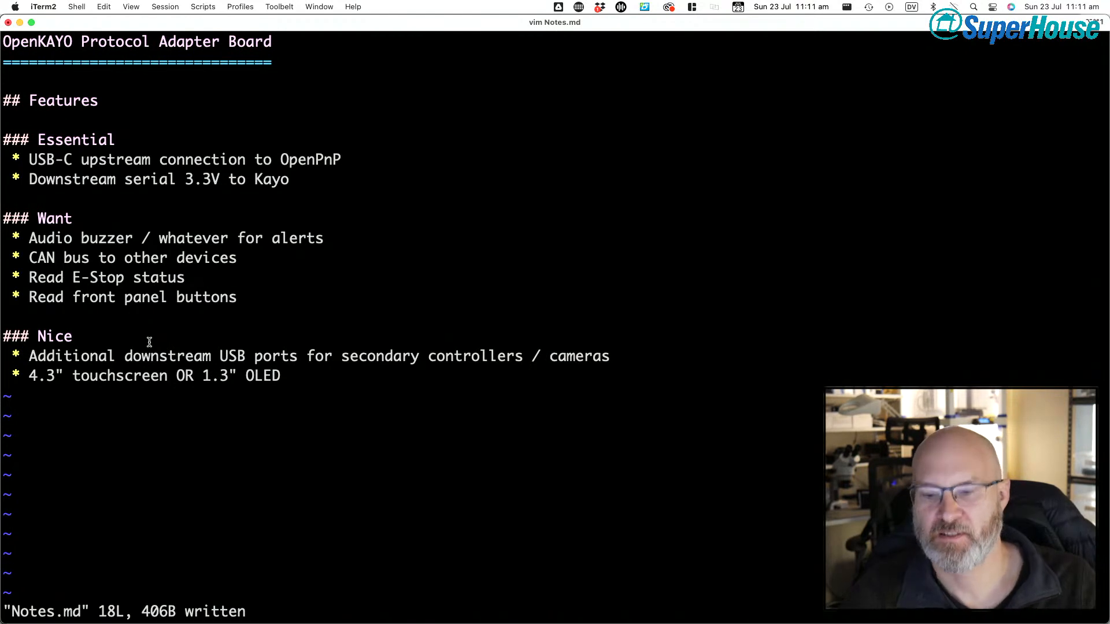
- Review the Want items from "Read E-Stop status" up to "Audio buzzer / whatever for alerts"
{"action": "key", "text": "Up"}
{"action": "key", "text": "Left"}
{"action": "key", "text": "Left"}
{"action": "key", "text": "Left"}
{"action": "key", "text": "Left"}
{"action": "key", "text": "Left"}
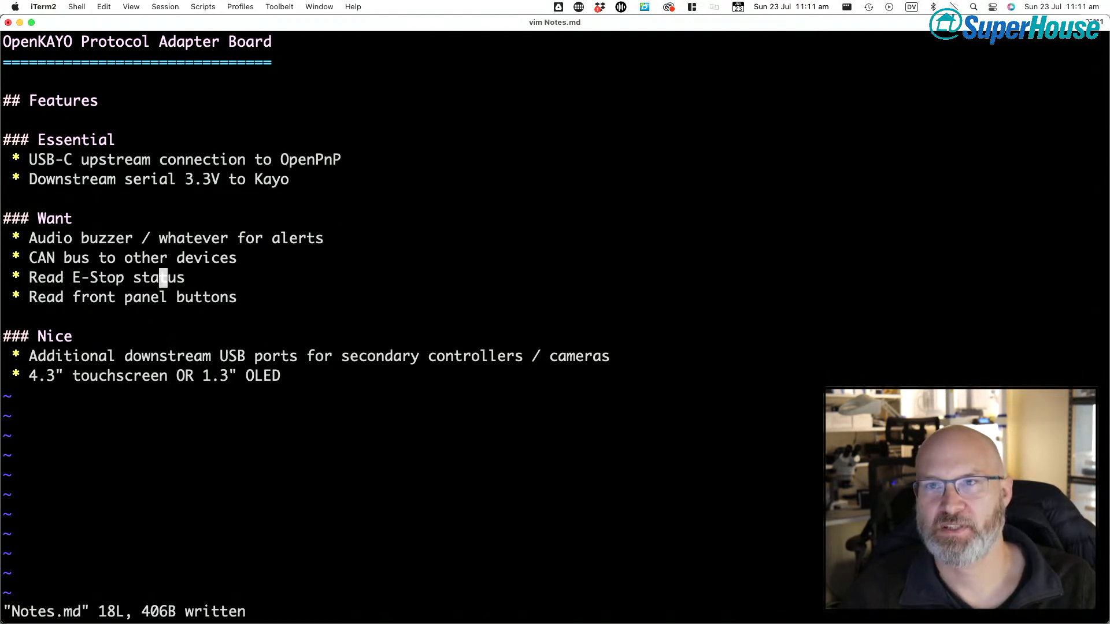
{"action": "key", "text": "Up"}
{"action": "key", "text": "Up"}
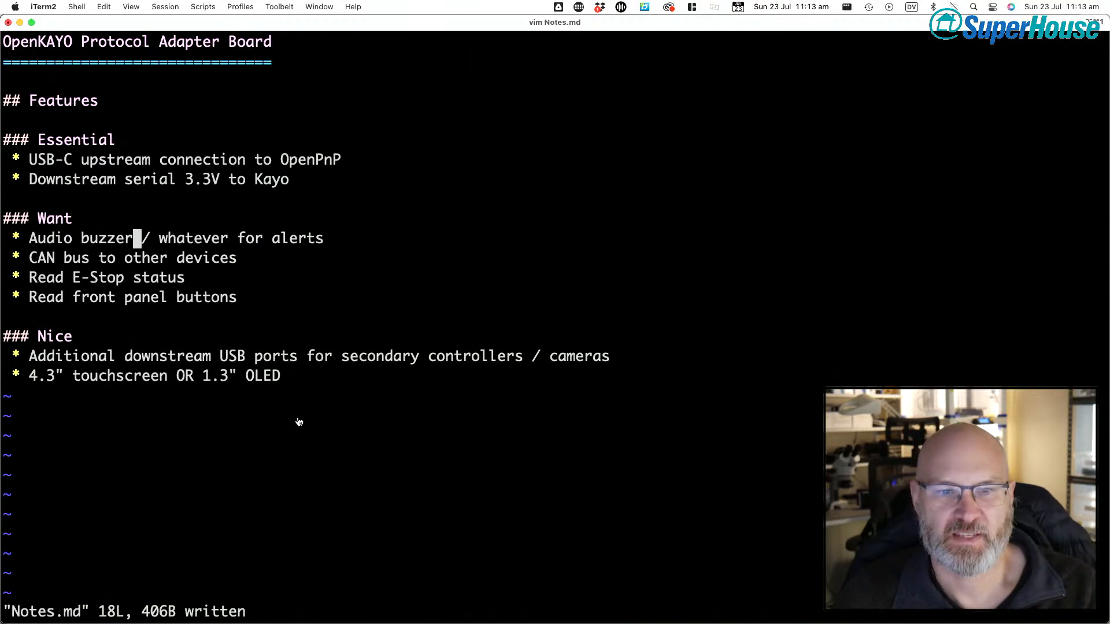
- Switch to the machine photo 2023-07-19 08.51.18.jpg in Preview, frame the E-Stop button with a temporary selection, and clear it
{"action": "key", "text": "super+Tab"}
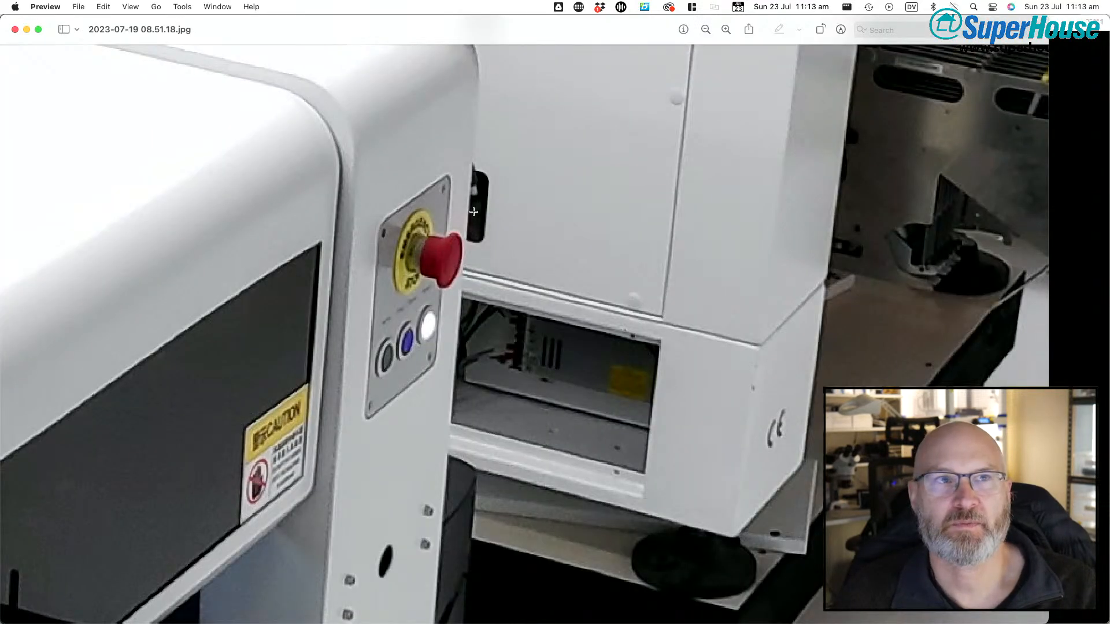
{"action": "left_click_drag", "start_coordinate": [350, 173], "coordinate": [514, 345]}
{"action": "left_click", "coordinate": [419, 380]}
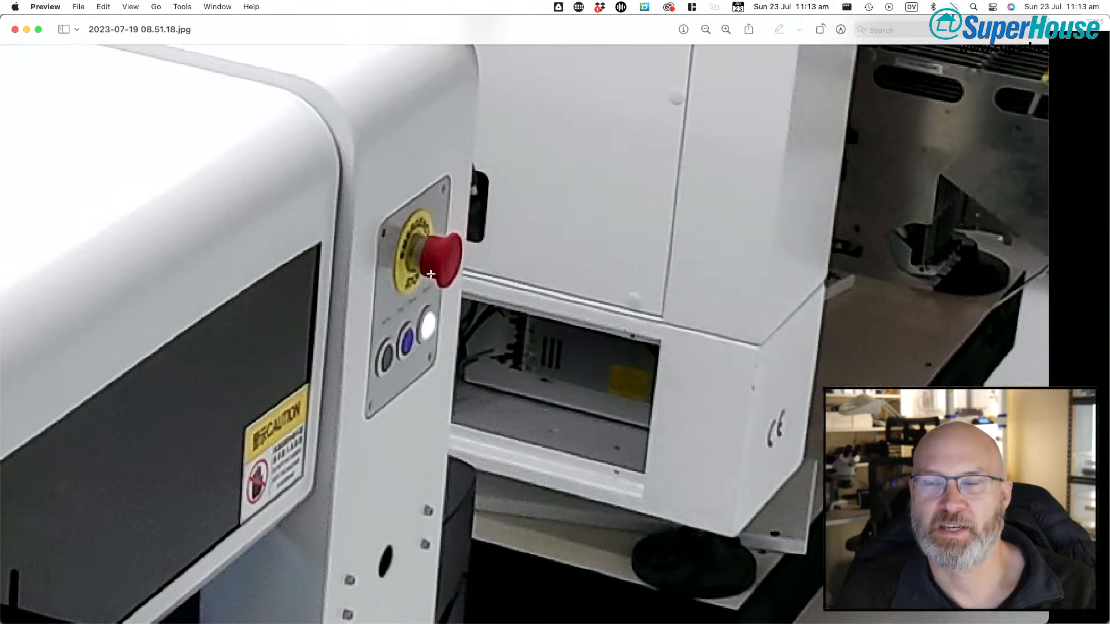
{"action": "left_click_drag", "start_coordinate": [505, 163], "coordinate": [350, 328]}
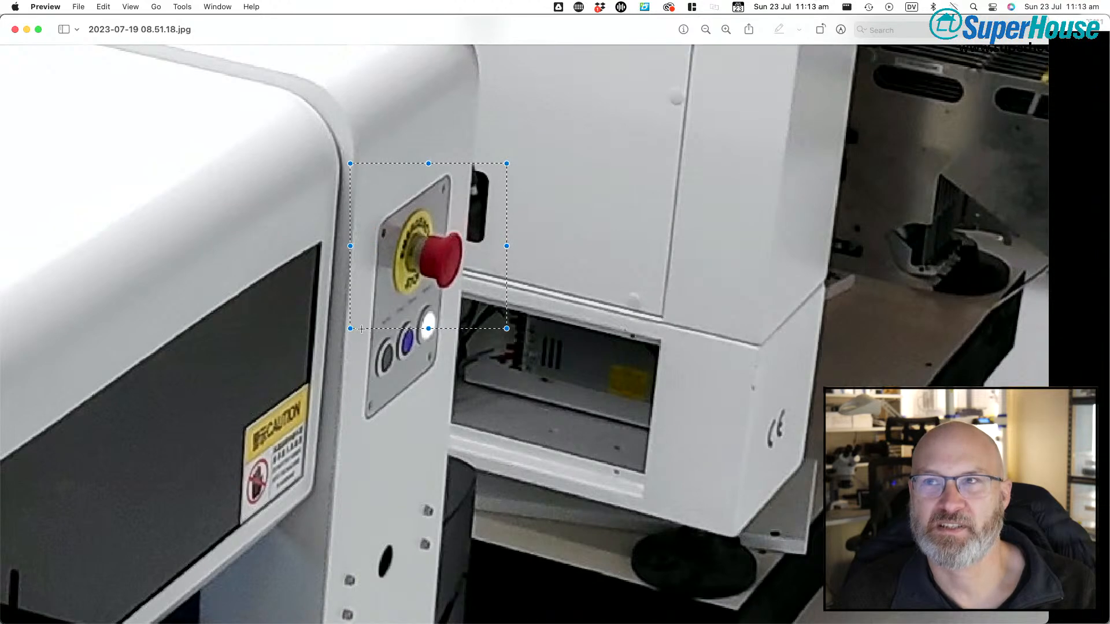
{"action": "left_click", "coordinate": [402, 388]}
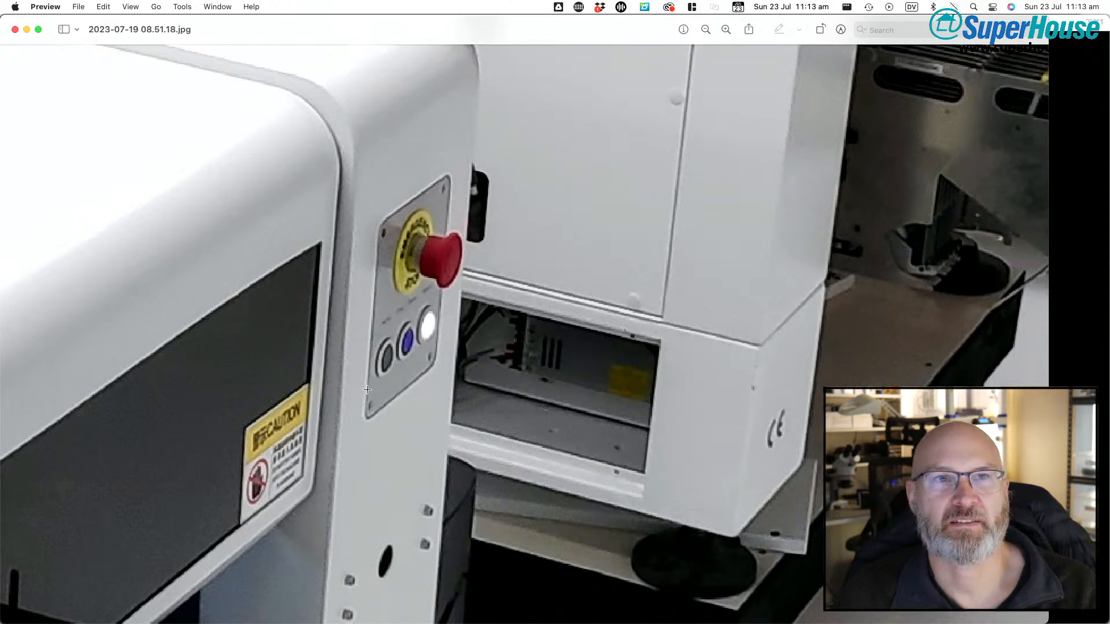
- Return to Notes.md in iTerm2 and append "(spare input?)" to the "Read E-Stop status" item
{"action": "key", "text": "super+Tab"}
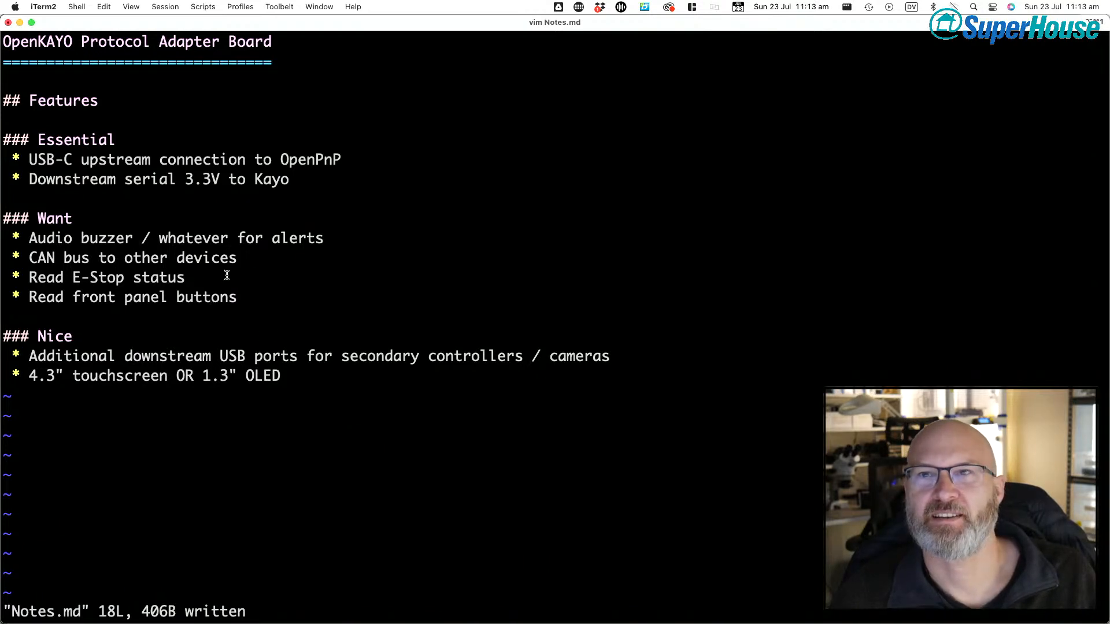
{"action": "key", "text": "j"}
{"action": "key", "text": "j"}
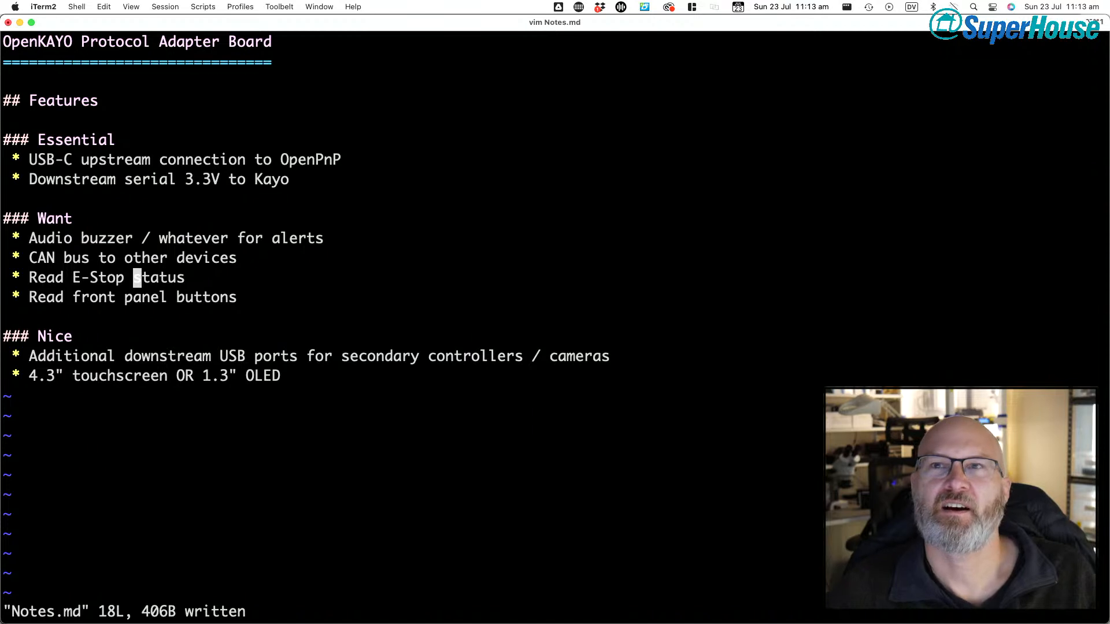
{"action": "key", "text": "l"}
{"action": "key", "text": "l"}
{"action": "key", "text": "l"}
{"action": "key", "text": "l"}
{"action": "key", "text": "l"}
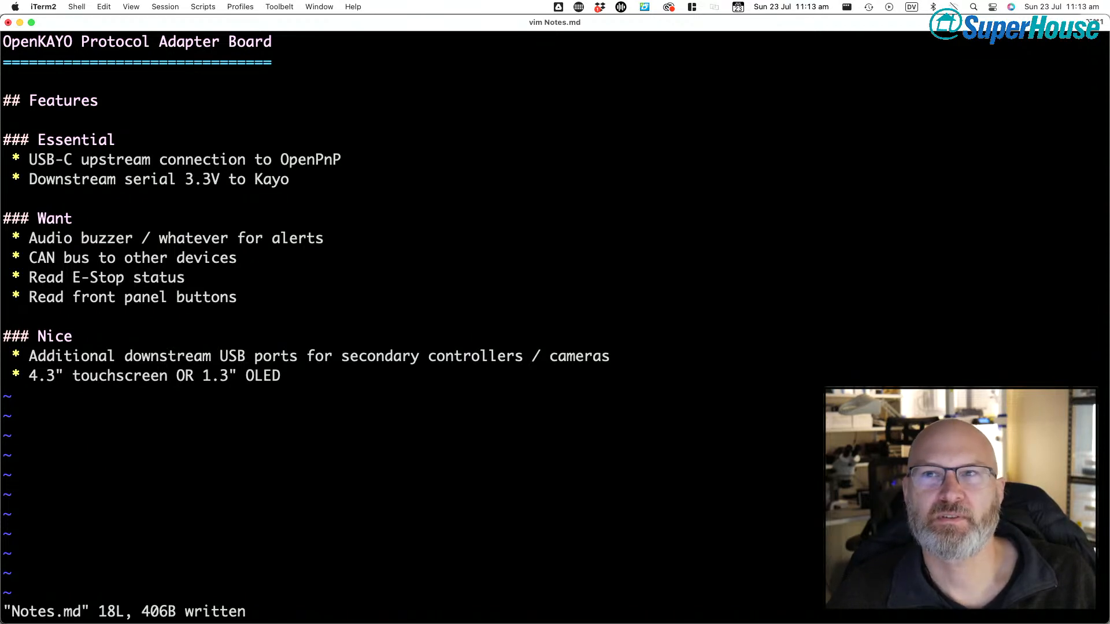
{"action": "key", "text": "h"}
{"action": "key", "text": "h"}
{"action": "key", "text": "j"}
{"action": "key", "text": "j"}
{"action": "key", "text": "k"}
{"action": "key", "text": "l"}
{"action": "key", "text": "l"}
{"action": "key", "text": "l"}
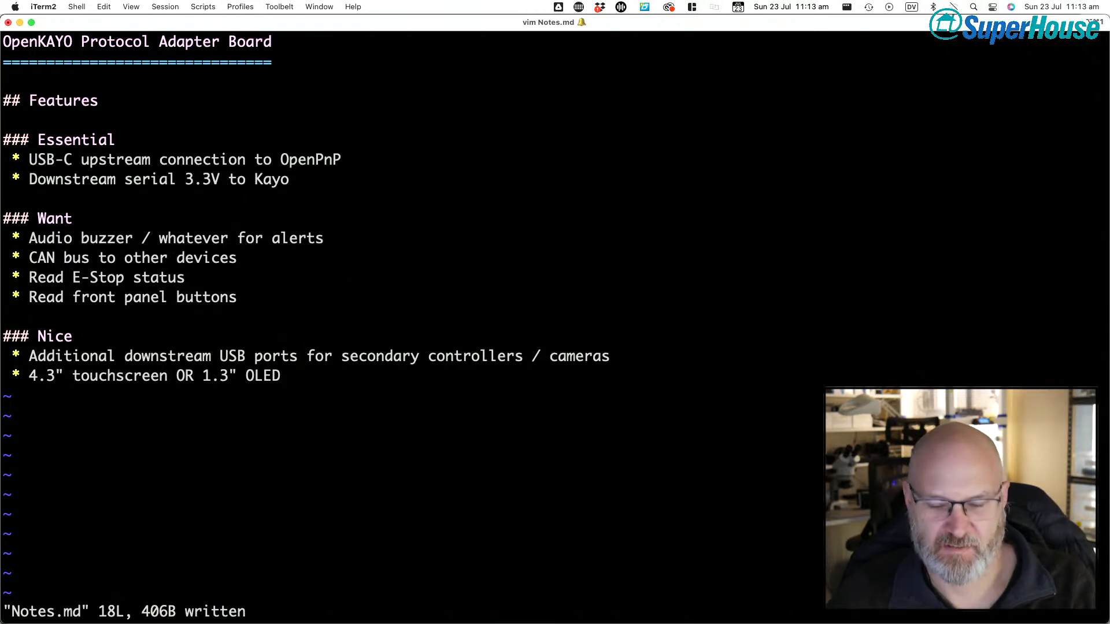
{"action": "type", "text": "atus ("}
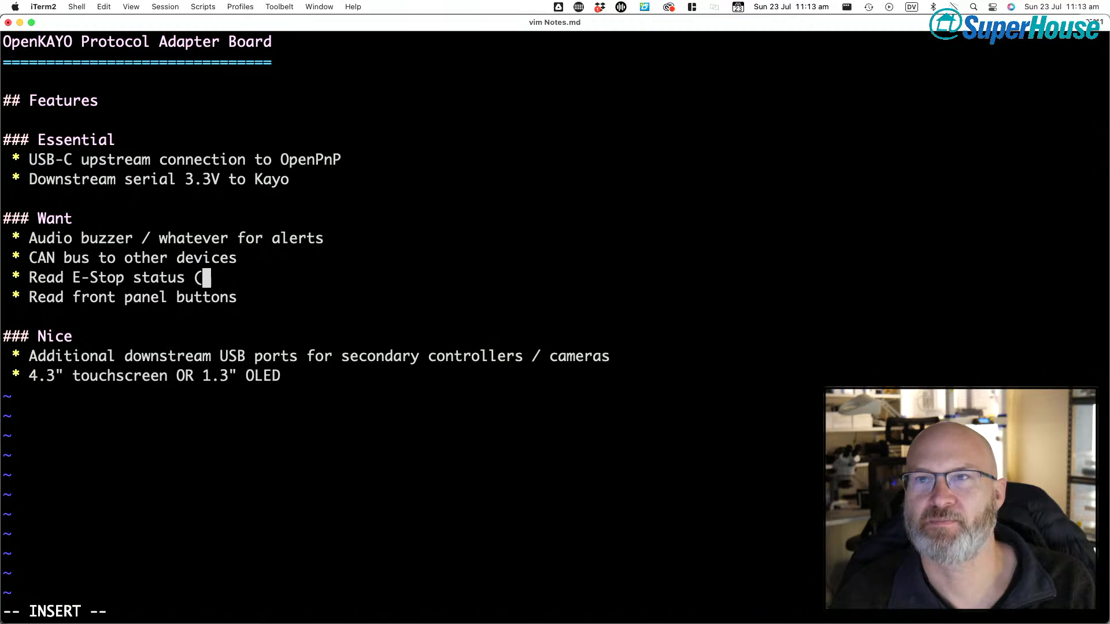
{"action": "type", "text": "spare "}
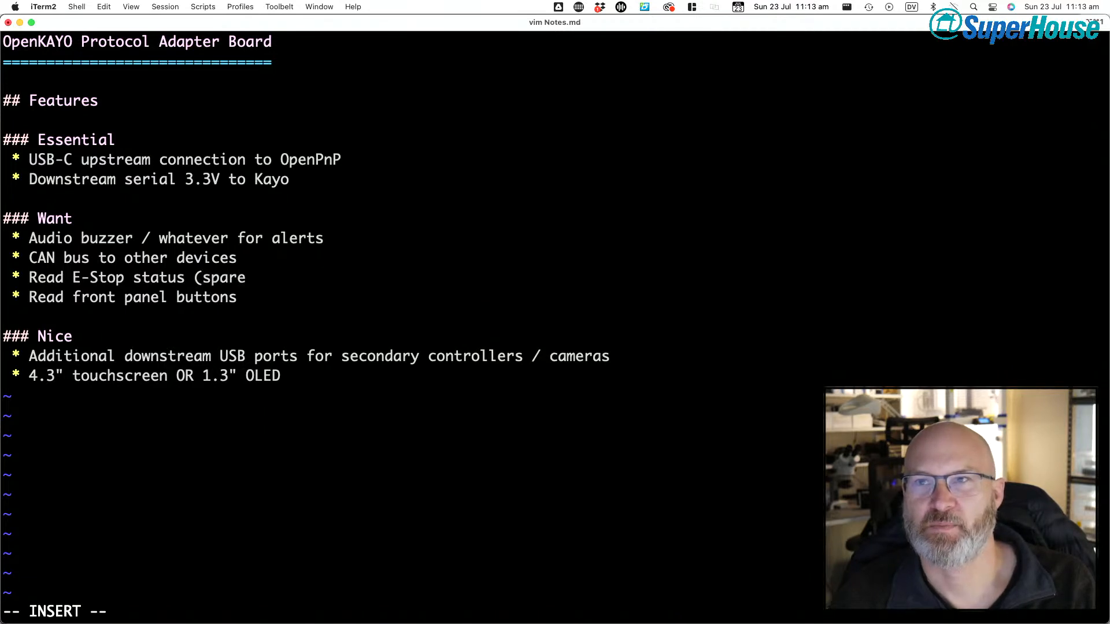
{"action": "type", "text": "input?)"}
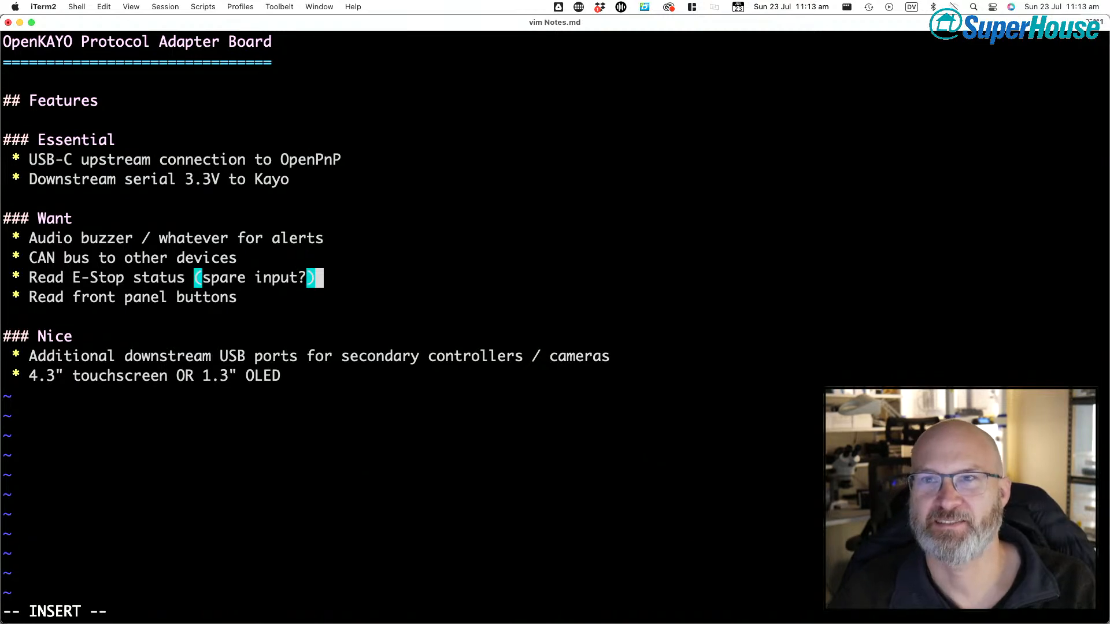
{"action": "key", "text": "Escape"}
- Append "(requires only software?)" to the "Read front panel buttons" item and save Notes.md
{"action": "key", "text": "j"}
{"action": "key", "text": "shift+a"}
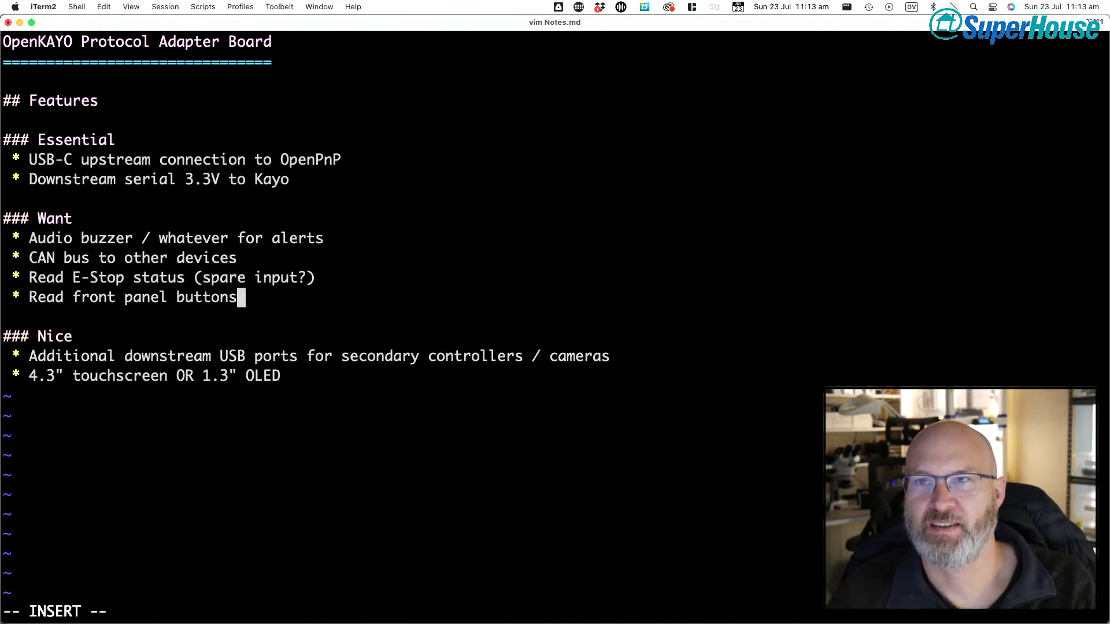
{"action": "type", "text": "("}
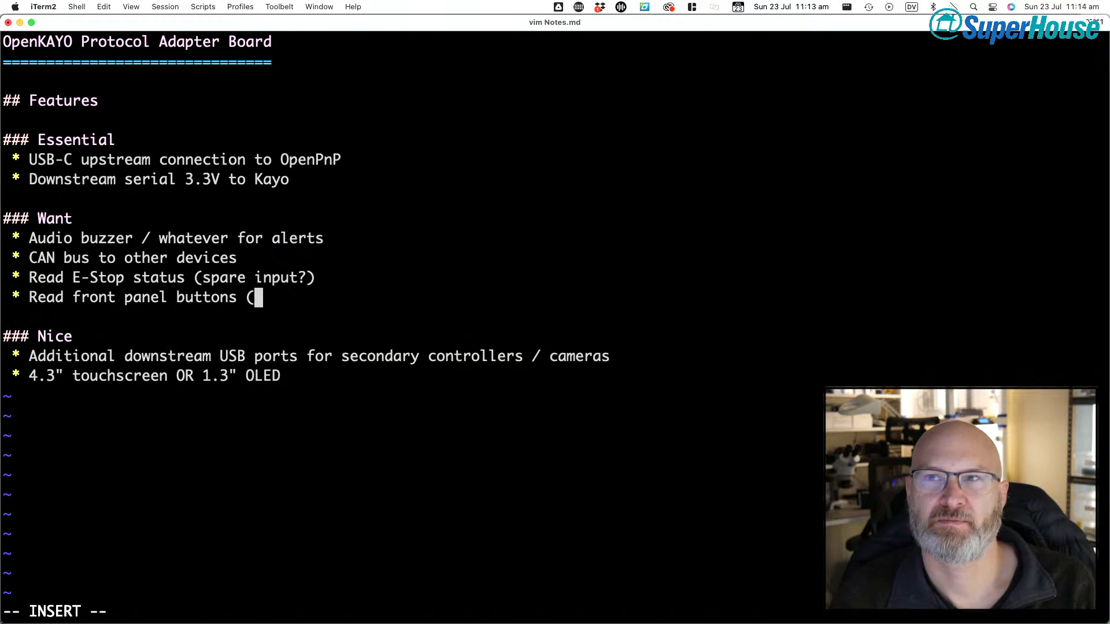
{"action": "type", "text": "requireso"}
{"action": "key", "text": "BackSpace"}
{"action": "type", "text": "only software?"}
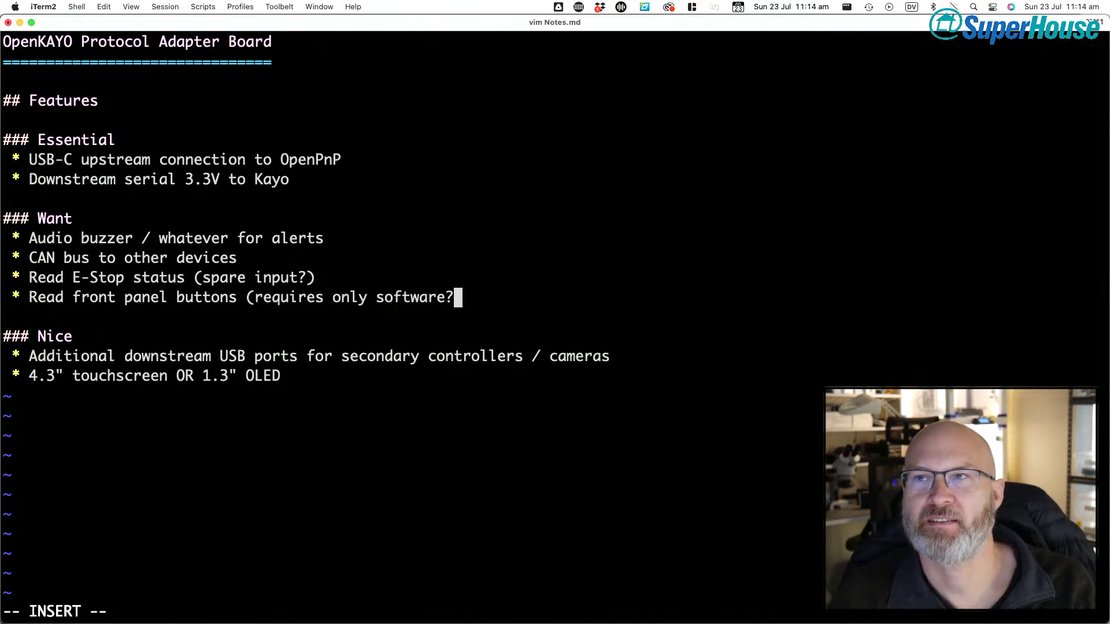
{"action": "type", "text": ")"}
{"action": "key", "text": "Escape"}
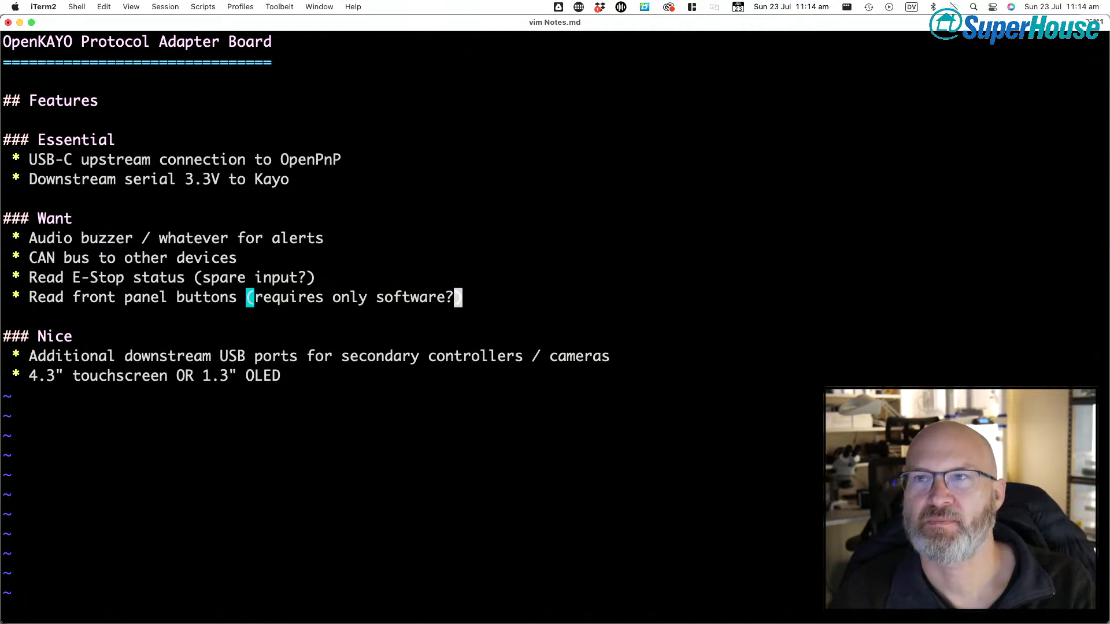
{"action": "type", "text": ":w"}
{"action": "key", "text": "Return"}
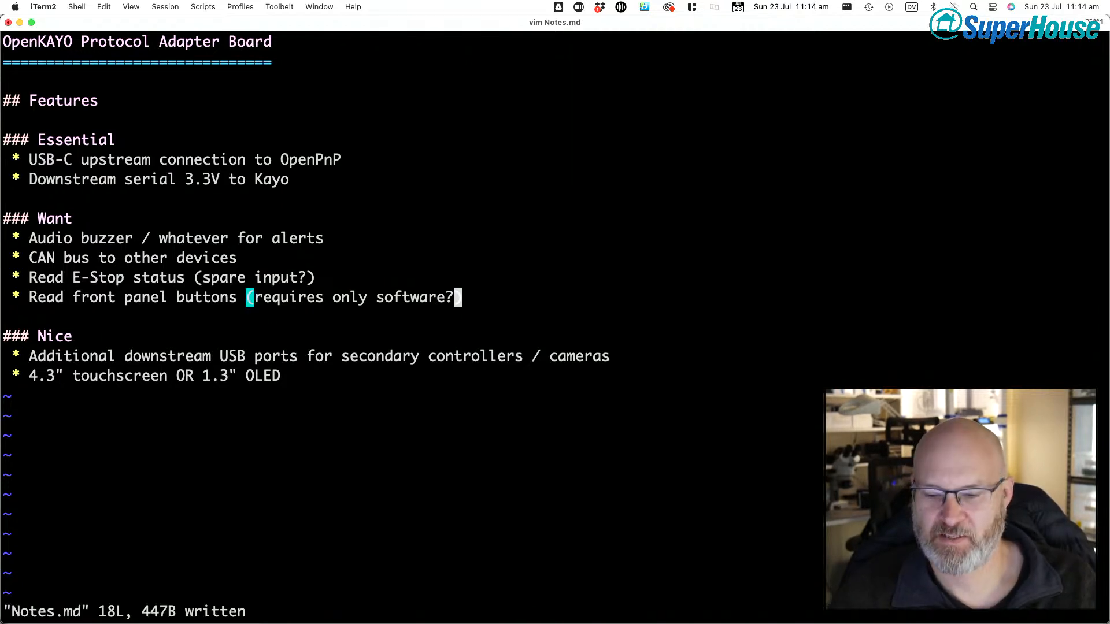
- Review the E-Stop and front panel button items in the Want list
{"action": "key", "text": "k"}
{"action": "key", "text": "h"}
{"action": "key", "text": "h"}
{"action": "key", "text": "h"}
{"action": "key", "text": "h"}
{"action": "key", "text": "h"}
{"action": "key", "text": "h"}
{"action": "key", "text": "h"}
{"action": "key", "text": "h"}
{"action": "key", "text": "j"}
{"action": "key", "text": "h"}
{"action": "key", "text": "h"}
{"action": "key", "text": "h"}
{"action": "key", "text": "h"}
{"action": "key", "text": "h"}
{"action": "key", "text": "h"}
{"action": "key", "text": "h"}
{"action": "key", "text": "h"}
{"action": "key", "text": "h"}
{"action": "key", "text": "h"}
{"action": "key", "text": "h"}
{"action": "key", "text": "h"}
{"action": "key", "text": "h"}
{"action": "key", "text": "h"}
{"action": "key", "text": "h"}
{"action": "key", "text": "h"}
{"action": "key", "text": "h"}
{"action": "key", "text": "h"}
{"action": "key", "text": "h"}
{"action": "key", "text": "l"}
{"action": "key", "text": "l"}
{"action": "key", "text": "l"}
{"action": "key", "text": "l"}
{"action": "key", "text": "l"}
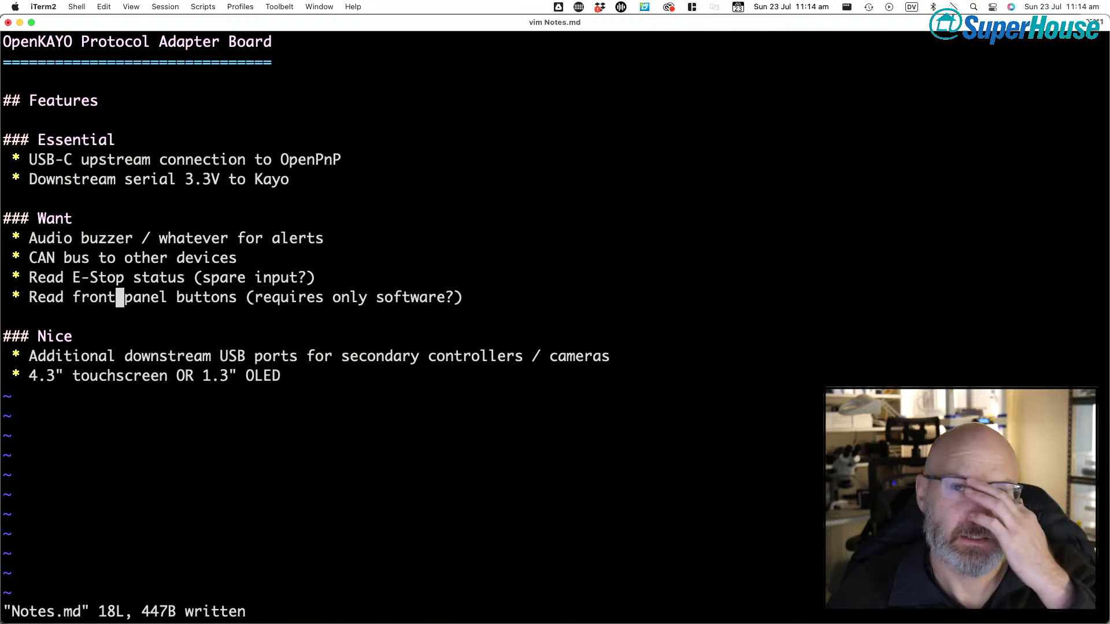
{"action": "key", "text": "k"}
{"action": "key", "text": "k"}
{"action": "key", "text": "j"}
{"action": "key", "text": "j"}
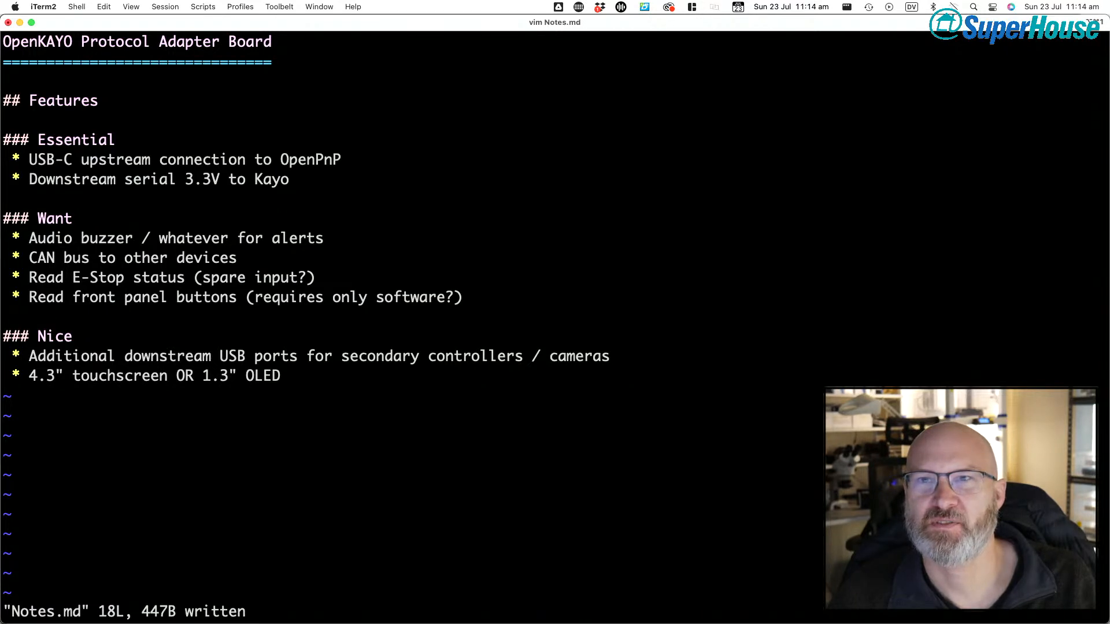
- Look over the Essential, Want and Nice feature lists in Notes.md
{"action": "key", "text": "j"}
{"action": "key", "text": "j"}
{"action": "key", "text": "k"}
{"action": "key", "text": "k"}
{"action": "key", "text": "k"}
{"action": "key", "text": "k"}
{"action": "key", "text": "k"}
{"action": "key", "text": "k"}
{"action": "key", "text": "k"}
{"action": "key", "text": "j"}
{"action": "key", "text": "j"}
{"action": "key", "text": "j"}
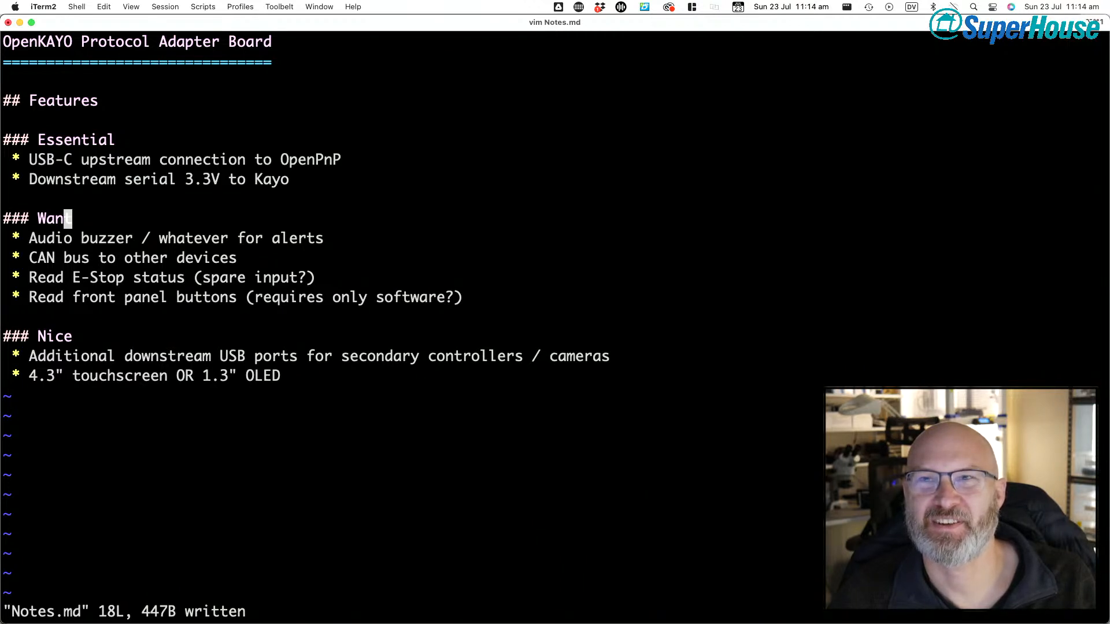
{"action": "key", "text": "j"}
{"action": "key", "text": "j"}
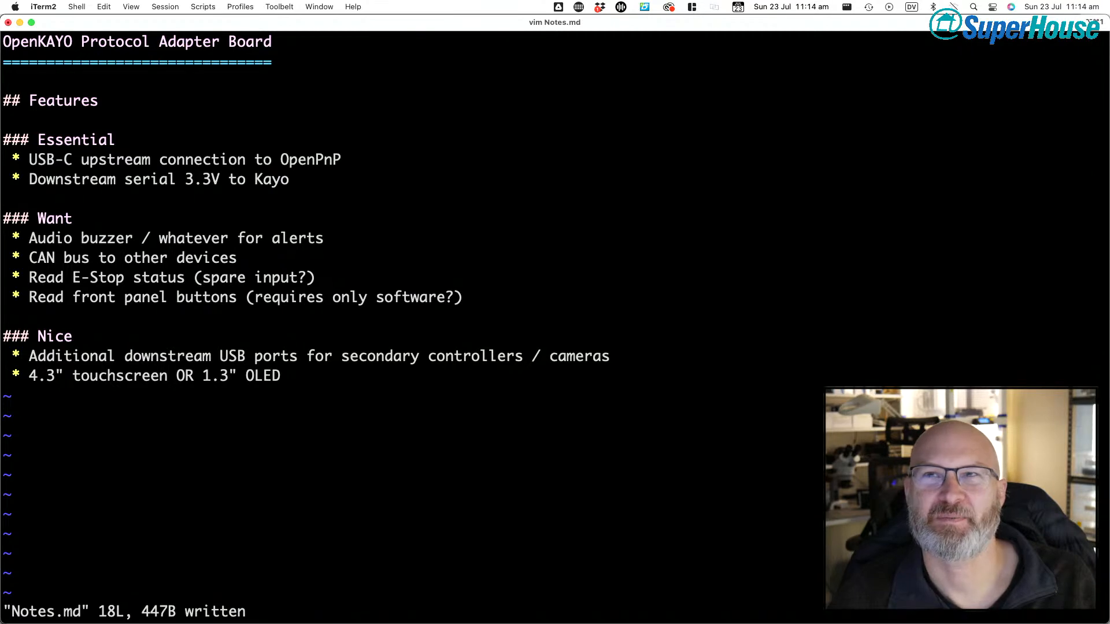
{"action": "key", "text": "k"}
{"action": "key", "text": "k"}
{"action": "key", "text": "k"}
{"action": "key", "text": "k"}
{"action": "key", "text": "k"}
{"action": "key", "text": "j"}
{"action": "key", "text": "j"}
{"action": "key", "text": "j"}
{"action": "key", "text": "j"}
{"action": "key", "text": "j"}
{"action": "key", "text": "k"}
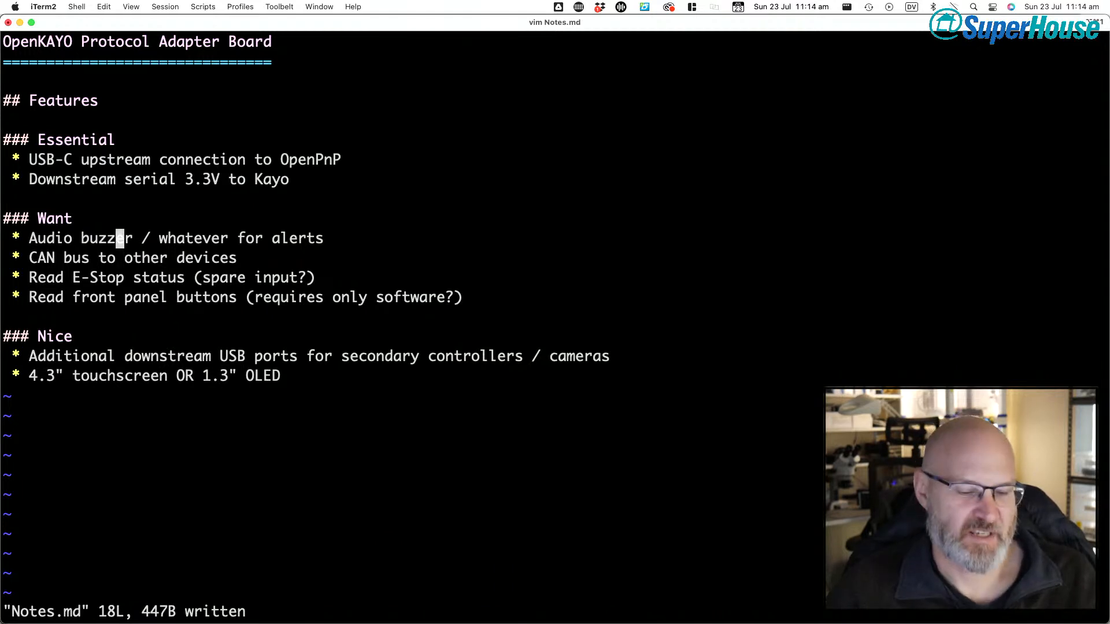
- Review the USB-C upstream and downstream serial items in the Essential list of Notes.md
{"action": "key", "text": "k"}
{"action": "key", "text": "k"}
{"action": "key", "text": "k"}
{"action": "key", "text": "k"}
{"action": "key", "text": "k"}
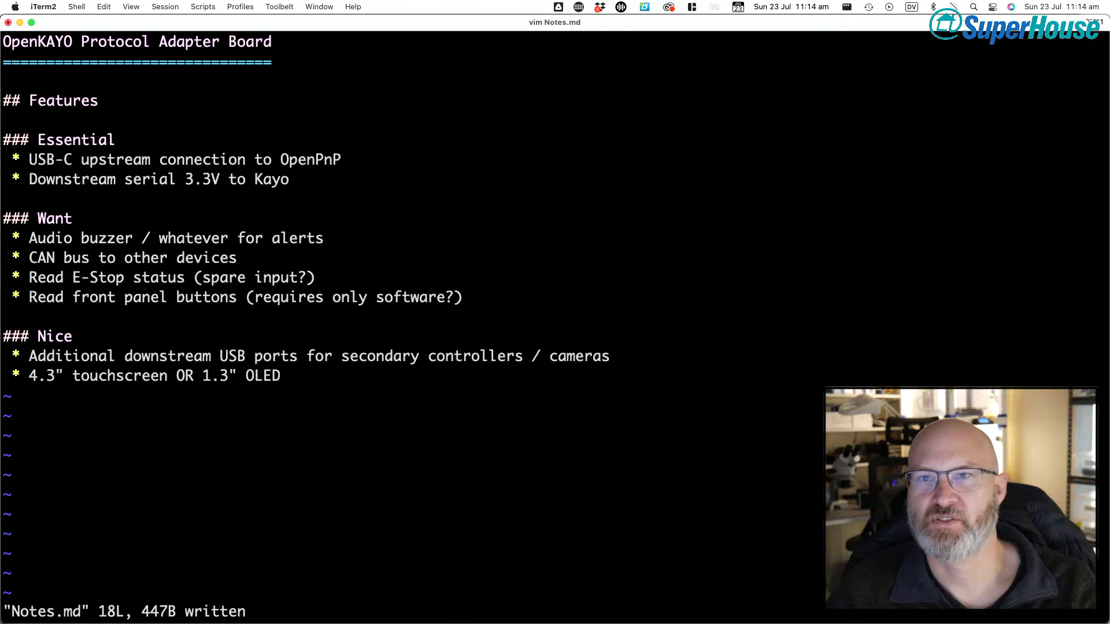
{"action": "key", "text": "h"}
{"action": "key", "text": "h"}
{"action": "key", "text": "h"}
{"action": "key", "text": "h"}
{"action": "key", "text": "h"}
{"action": "key", "text": "h"}
{"action": "key", "text": "h"}
{"action": "key", "text": "h"}
{"action": "key", "text": "h"}
{"action": "key", "text": "h"}
{"action": "key", "text": "h"}
{"action": "key", "text": "l"}
{"action": "key", "text": "l"}
{"action": "key", "text": "l"}
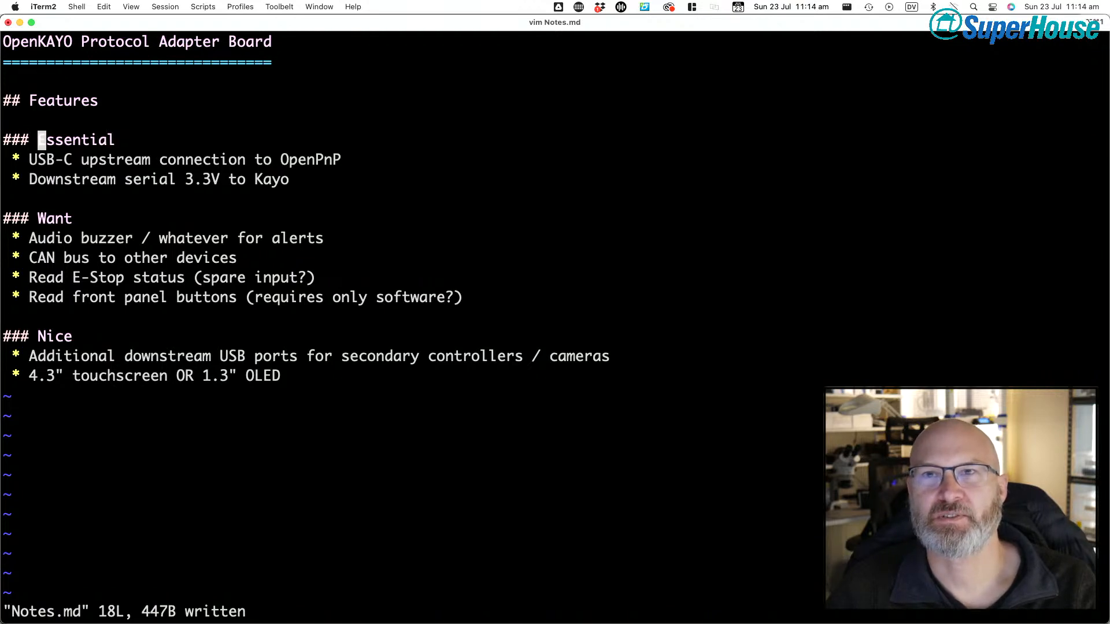
{"action": "key", "text": "j"}
{"action": "key", "text": "j"}
{"action": "key", "text": "k"}
{"action": "key", "text": "j"}
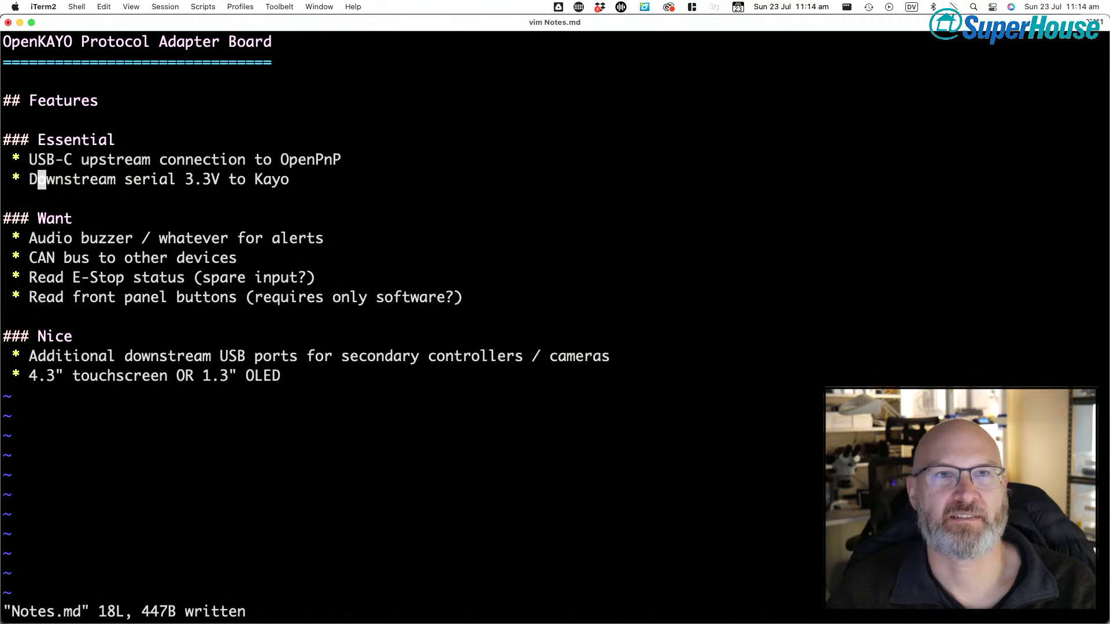
{"action": "key", "text": "k"}
{"action": "key", "text": "k"}
{"action": "key", "text": "j"}
{"action": "key", "text": "j"}
{"action": "key", "text": "k"}
{"action": "key", "text": "j"}
{"action": "key", "text": "k"}
{"action": "key", "text": "j"}
{"action": "key", "text": "k"}
{"action": "key", "text": "j"}
{"action": "key", "text": "k"}
{"action": "key", "text": "j"}
{"action": "key", "text": "k"}
{"action": "key", "text": "j"}
{"action": "key", "text": "k"}
{"action": "key", "text": "j"}
{"action": "key", "text": "j"}
{"action": "key", "text": "j"}
{"action": "key", "text": "j"}
{"action": "key", "text": "ctrl+f"}
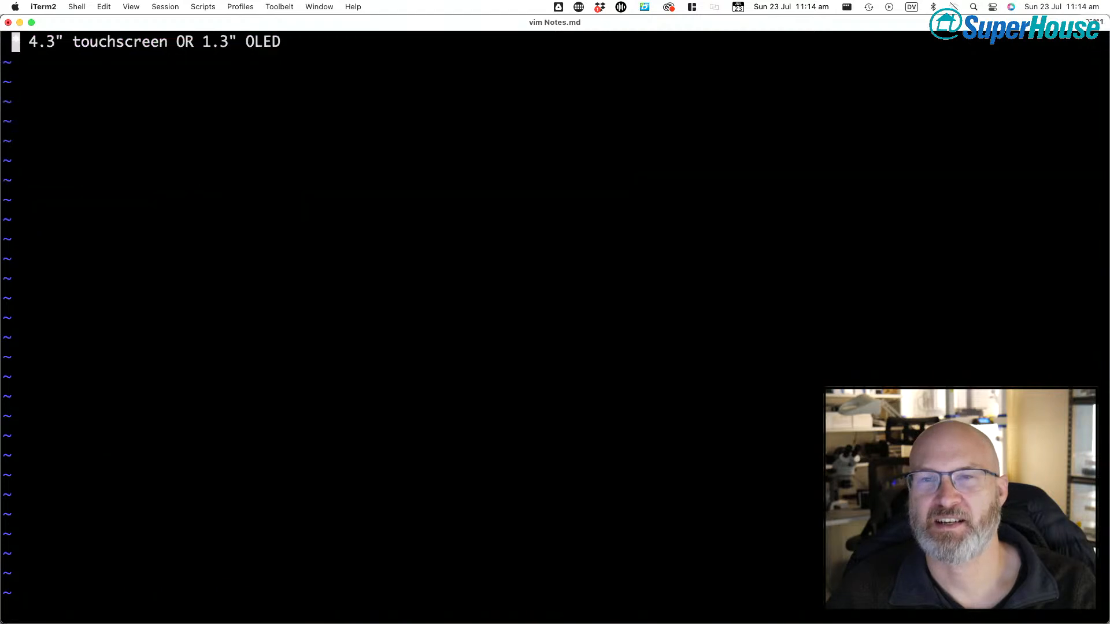
- Return to the full feature list and review the Want items, focusing on the CAN bus entry
{"action": "key", "text": "k"}
{"action": "key", "text": "k"}
{"action": "key", "text": "k"}
{"action": "key", "text": "k"}
{"action": "key", "text": "k"}
{"action": "key", "text": "k"}
{"action": "key", "text": "k"}
{"action": "key", "text": "k"}
{"action": "key", "text": "k"}
{"action": "key", "text": "k"}
{"action": "key", "text": "k"}
{"action": "key", "text": "k"}
{"action": "key", "text": "k"}
{"action": "key", "text": "k"}
{"action": "key", "text": "k"}
{"action": "key", "text": "k"}
{"action": "key", "text": "j"}
{"action": "key", "text": "j"}
{"action": "key", "text": "j"}
{"action": "key", "text": "j"}
{"action": "key", "text": "j"}
{"action": "key", "text": "j"}
{"action": "key", "text": "j"}
{"action": "key", "text": "j"}
{"action": "key", "text": "j"}
{"action": "key", "text": "j"}
{"action": "key", "text": "j"}
{"action": "key", "text": "k"}
{"action": "key", "text": "k"}
{"action": "key", "text": "l"}
{"action": "key", "text": "l"}
{"action": "key", "text": "l"}
{"action": "key", "text": "l"}
{"action": "key", "text": "l"}
{"action": "key", "text": "l"}
{"action": "key", "text": "l"}
{"action": "key", "text": "j"}
{"action": "key", "text": "h"}
{"action": "key", "text": "h"}
{"action": "key", "text": "h"}
{"action": "key", "text": "h"}
{"action": "key", "text": "h"}
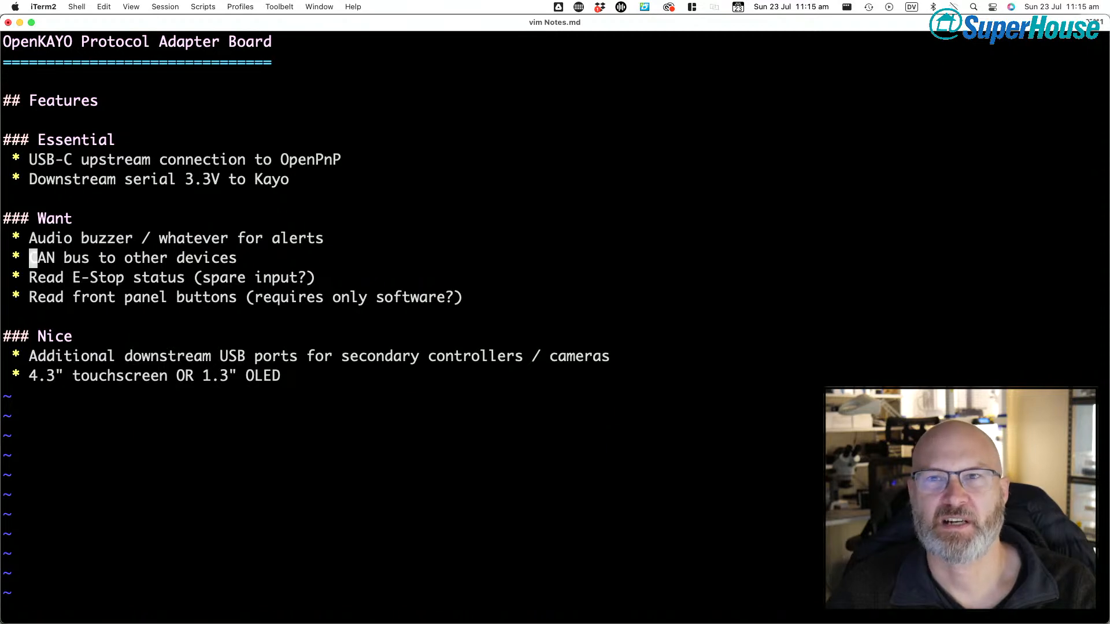
{"action": "key", "text": "l"}
{"action": "key", "text": "l"}
{"action": "key", "text": "h"}
{"action": "key", "text": "h"}
{"action": "key", "text": "l"}
{"action": "key", "text": "j"}
{"action": "key", "text": "h"}
{"action": "key", "text": "k"}
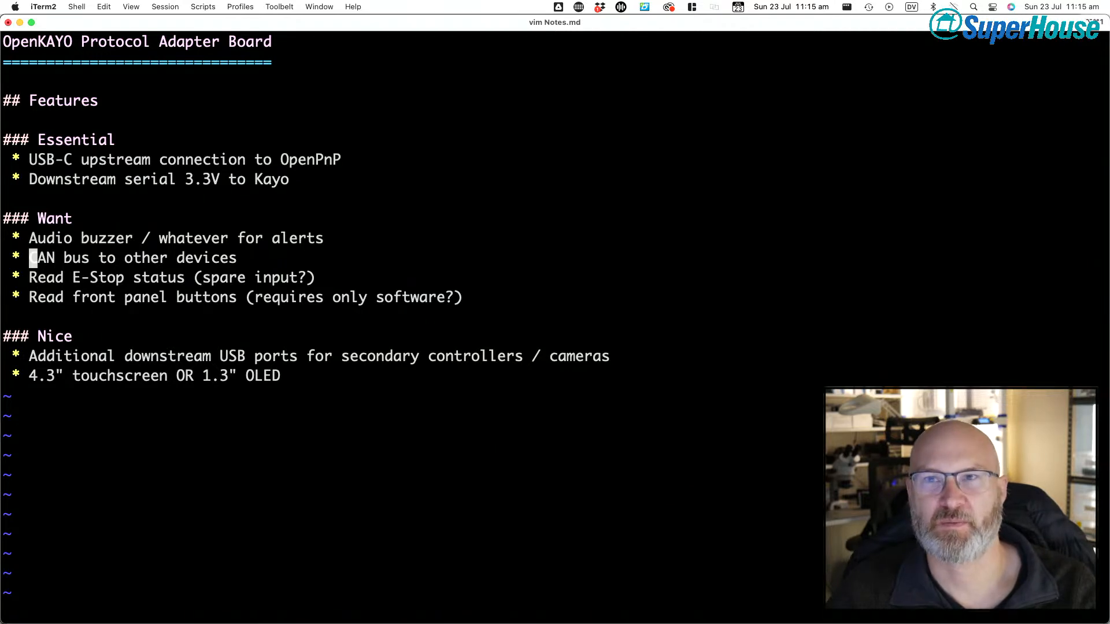
{"action": "key", "text": "l"}
{"action": "key", "text": "l"}
{"action": "key", "text": "h"}
{"action": "key", "text": "l"}
{"action": "key", "text": "l"}
{"action": "key", "text": "l"}
{"action": "key", "text": "h"}
{"action": "key", "text": "h"}
{"action": "key", "text": "h"}
{"action": "key", "text": "h"}
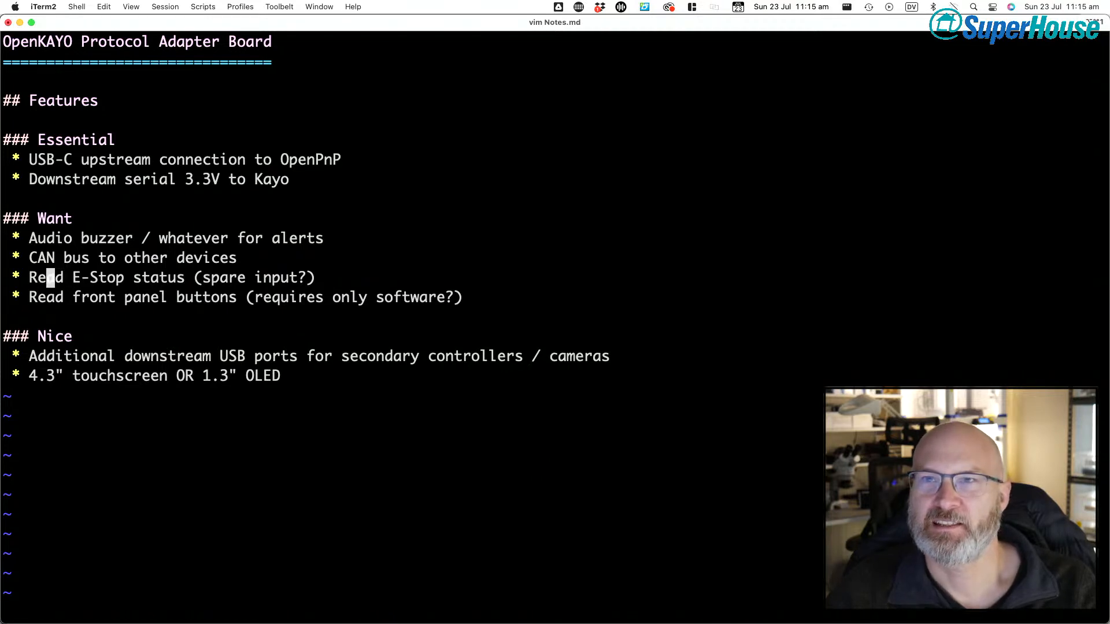
- Examine the "Read E-Stop status" and "Read front panel buttons" items to reconsider their priority
{"action": "key", "text": "l"}
{"action": "key", "text": "l"}
{"action": "key", "text": "l"}
{"action": "key", "text": "h"}
{"action": "key", "text": "j"}
{"action": "key", "text": "h"}
{"action": "key", "text": "h"}
{"action": "key", "text": "l"}
{"action": "key", "text": "l"}
{"action": "key", "text": "l"}
{"action": "key", "text": "l"}
{"action": "key", "text": "l"}
{"action": "key", "text": "l"}
{"action": "key", "text": "l"}
{"action": "key", "text": "h"}
{"action": "key", "text": "h"}
{"action": "key", "text": "h"}
{"action": "key", "text": "h"}
{"action": "key", "text": "h"}
{"action": "key", "text": "h"}
{"action": "key", "text": "h"}
{"action": "key", "text": "k"}
- Move the "Additional downstream USB ports for secondary controllers / cameras" item from Nice to Want, directly below the CAN bus item
{"action": "key", "text": "j"}
{"action": "key", "text": "j"}
{"action": "key", "text": "j"}
{"action": "key", "text": "j"}
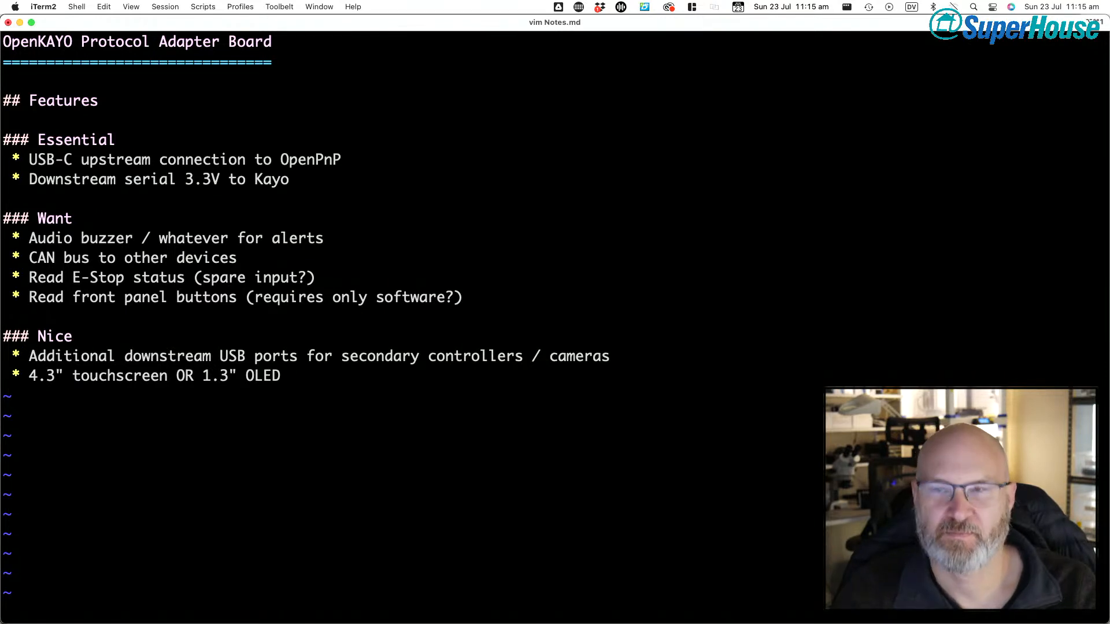
{"action": "key", "text": "d"}
{"action": "key", "text": "d"}
{"action": "key", "text": "k"}
{"action": "key", "text": "k"}
{"action": "key", "text": "k"}
{"action": "key", "text": "k"}
{"action": "key", "text": "k"}
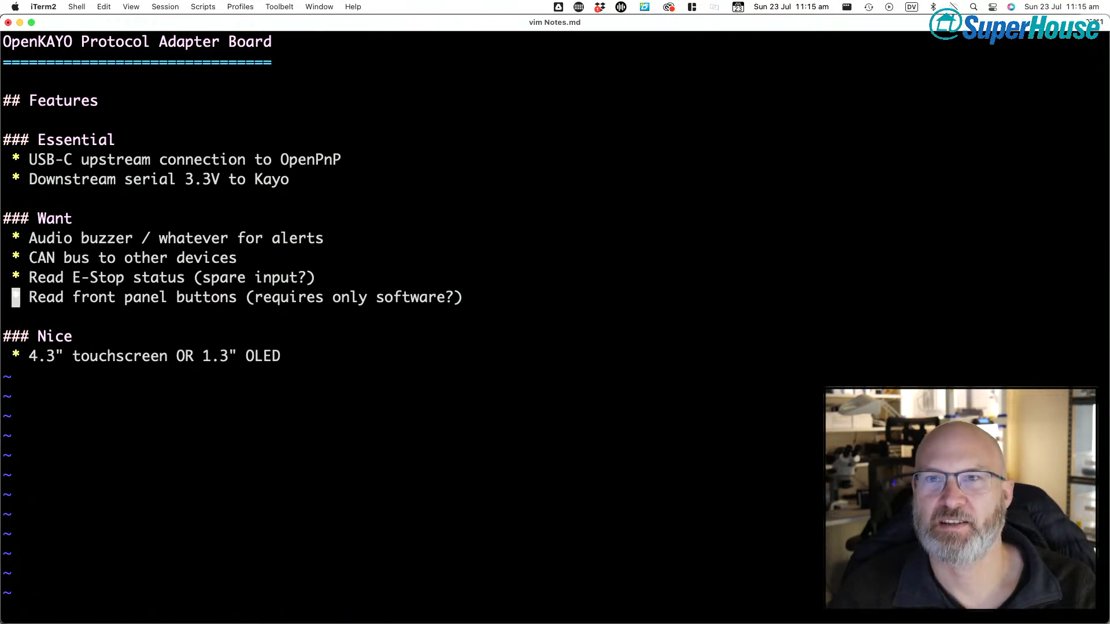
{"action": "key", "text": "p"}
- Move the "Read E-Stop status" and "Read front panel buttons" items from Want to the start of the Nice list
{"action": "key", "text": "l"}
{"action": "key", "text": "l"}
{"action": "key", "text": "l"}
{"action": "key", "text": "l"}
{"action": "key", "text": "l"}
{"action": "key", "text": "l"}
{"action": "key", "text": "l"}
{"action": "key", "text": "j"}
{"action": "key", "text": "h"}
{"action": "key", "text": "h"}
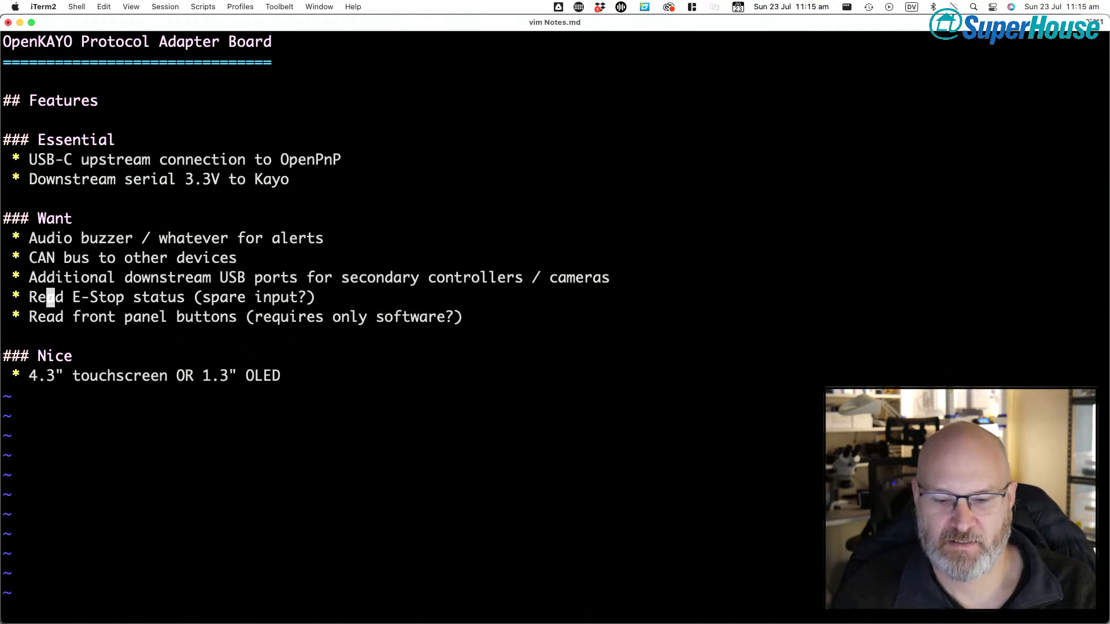
{"action": "key", "text": "j"}
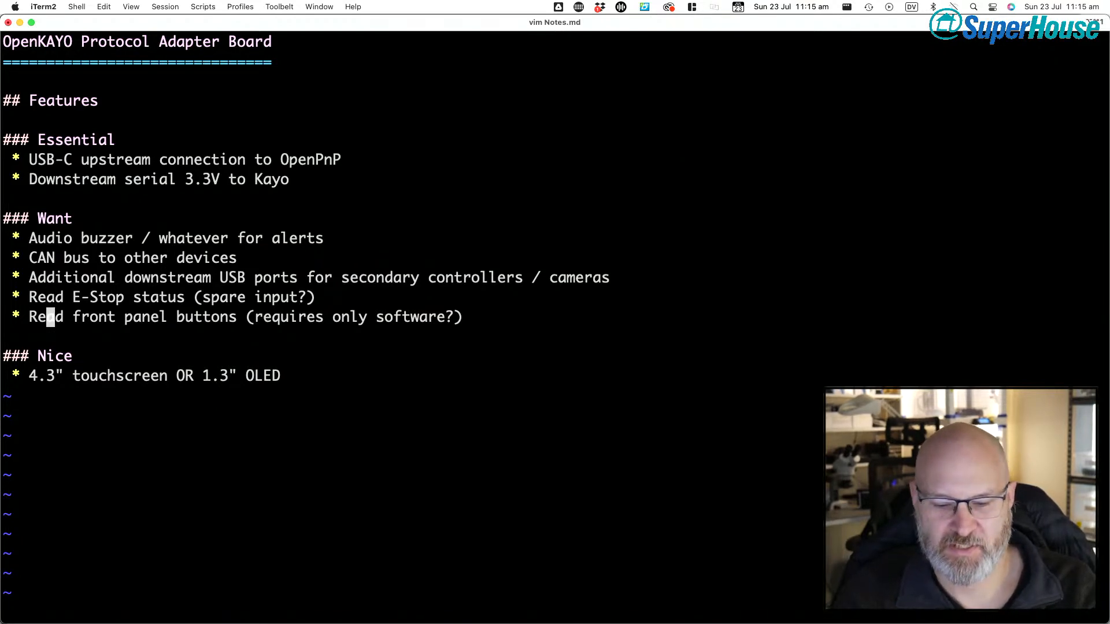
{"action": "key", "text": "d"}
{"action": "key", "text": "k"}
{"action": "key", "text": "j"}
{"action": "key", "text": "p"}
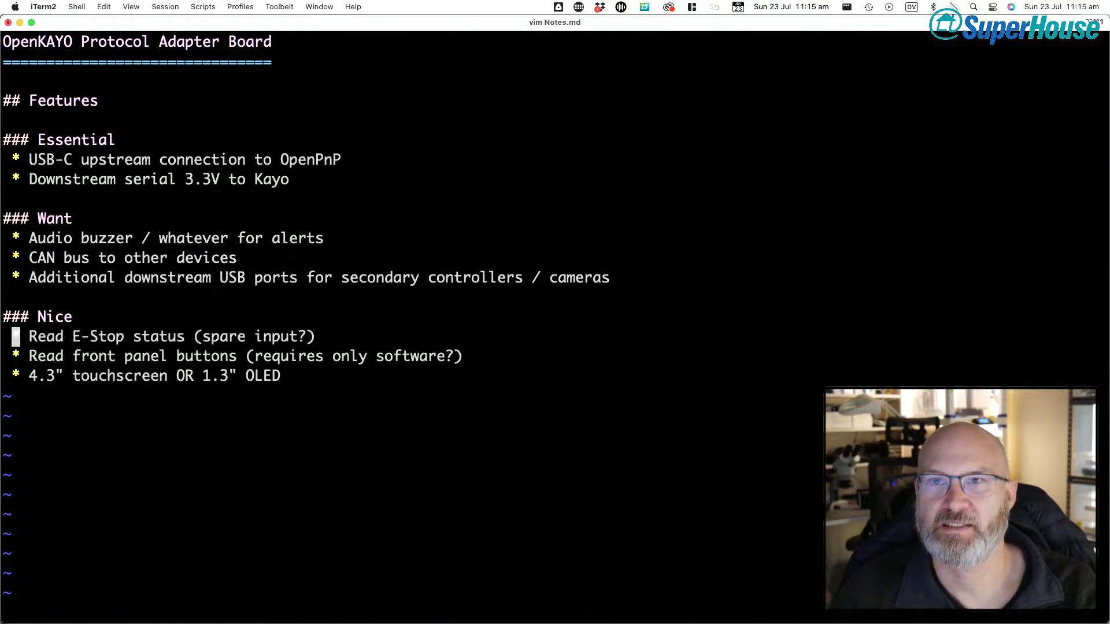
- Append "SAFETY THIRD!" to the end of the "Read E-Stop status (spare input?)" item in the Nice list
{"action": "key", "text": "l"}
{"action": "key", "text": "l"}
{"action": "key", "text": "l"}
{"action": "key", "text": "l"}
{"action": "key", "text": "l"}
{"action": "key", "text": "l"}
{"action": "key", "text": "l"}
{"action": "key", "text": "l"}
{"action": "key", "text": "l"}
{"action": "key", "text": "l"}
{"action": "key", "text": "h"}
{"action": "key", "text": "h"}
{"action": "key", "text": "h"}
{"action": "key", "text": "h"}
{"action": "key", "text": "h"}
{"action": "key", "text": "k"}
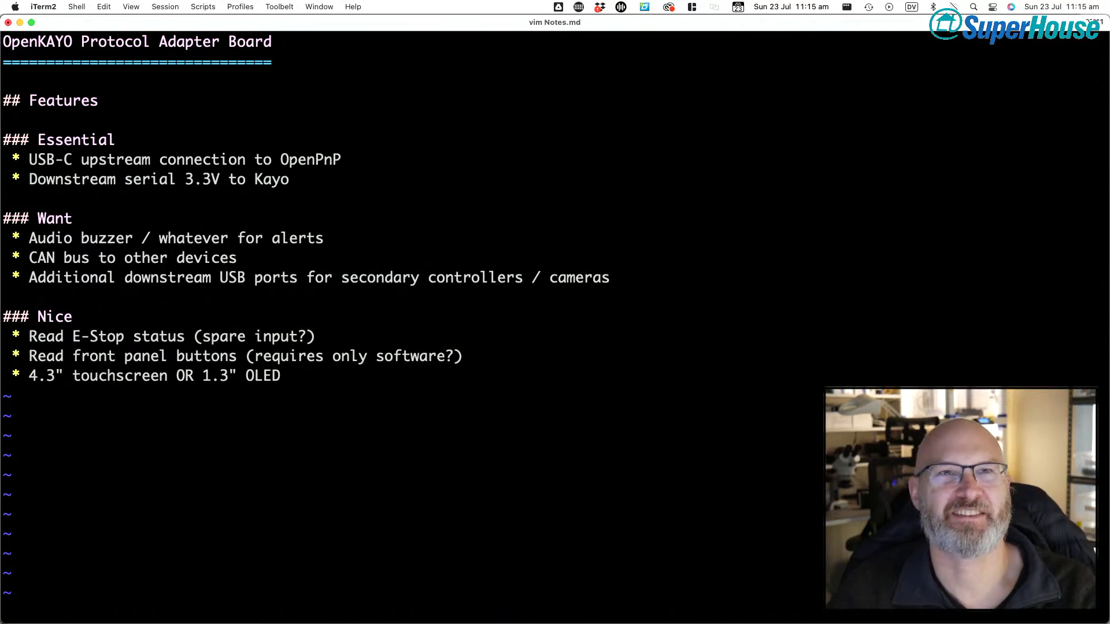
{"action": "key", "text": "l"}
{"action": "key", "text": "j"}
{"action": "key", "text": "l"}
{"action": "key", "text": "shift+w"}
{"action": "key", "text": "shift+w"}
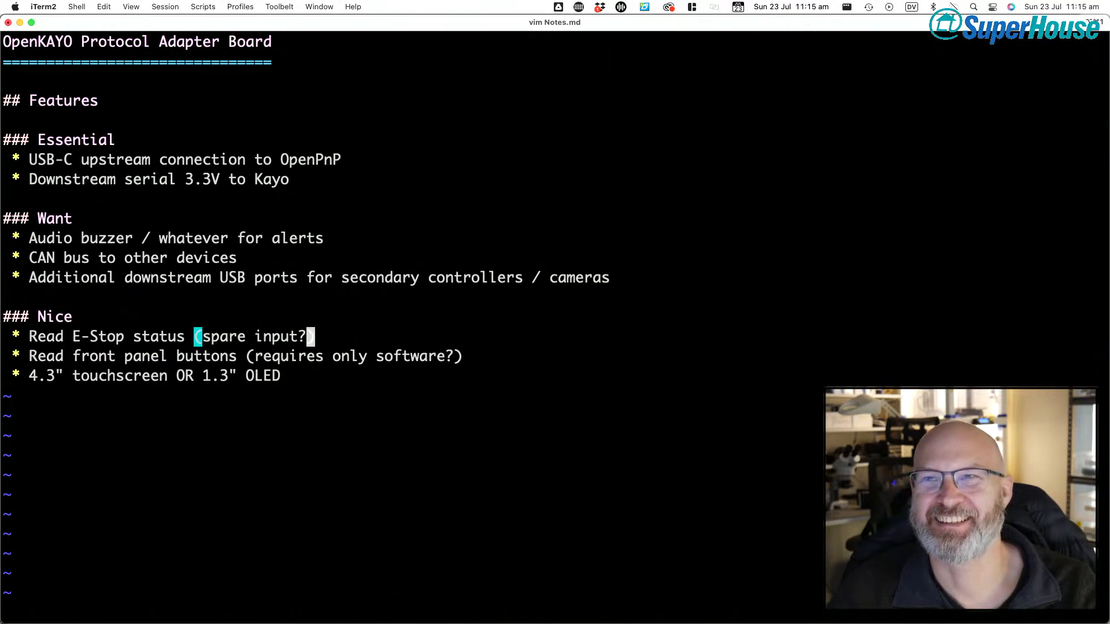
{"action": "key", "text": "shift+a"}
{"action": "type", "text": "SAFETY"}
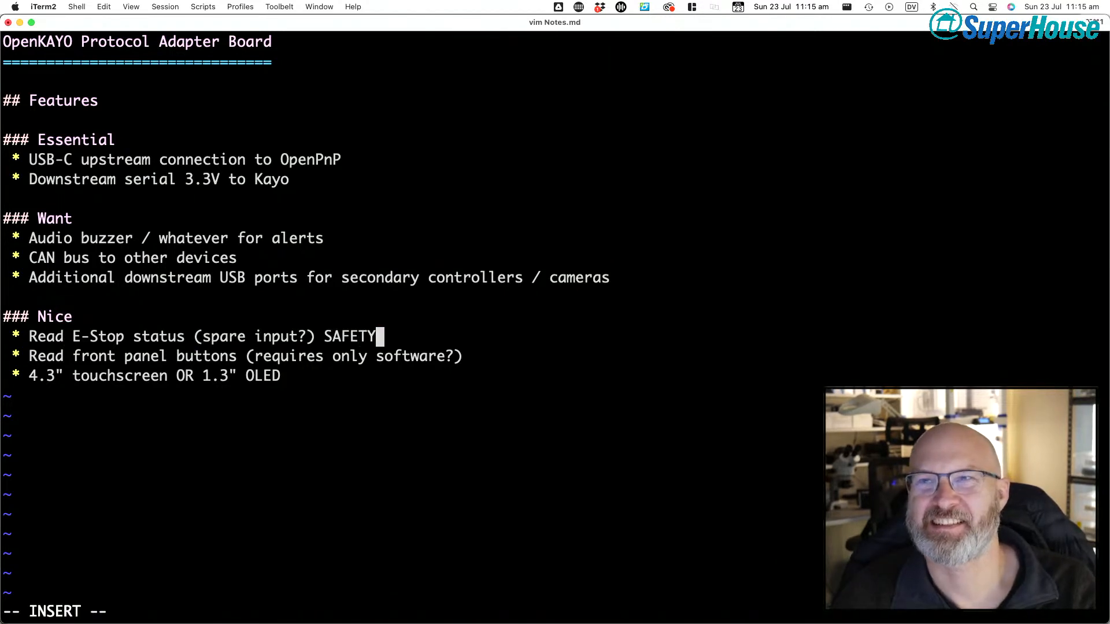
{"action": "type", "text": " THIRD!"}
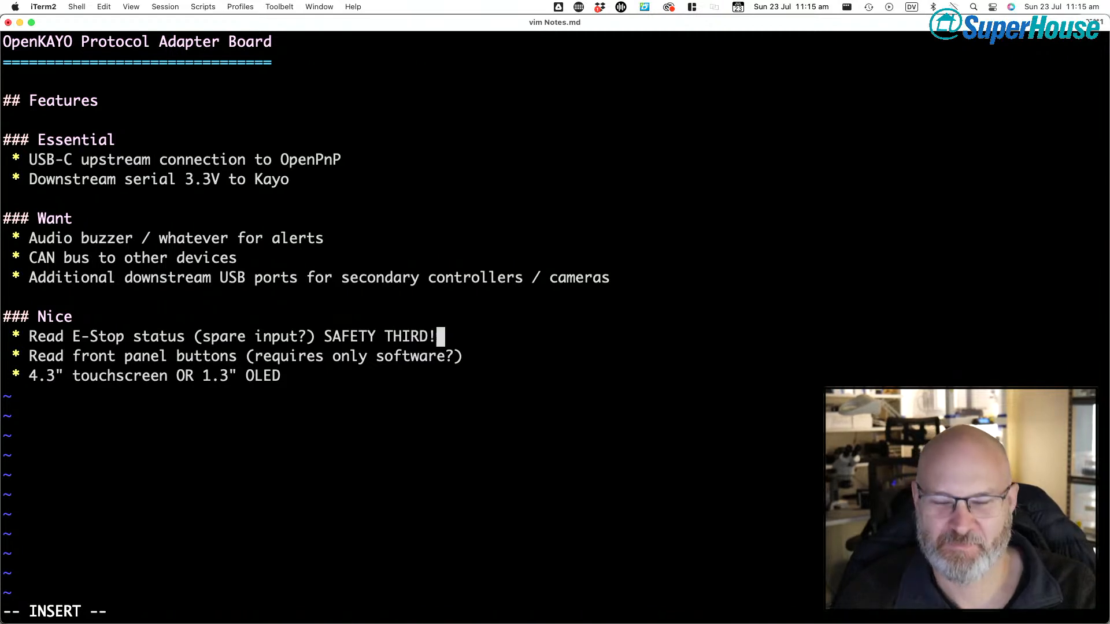
{"action": "key", "text": "Escape"}
- Return to the "Downstream serial 3.3V to Kayo" item under Essential and save Notes.md
{"action": "key", "text": "k"}
{"action": "key", "text": "k"}
{"action": "key", "text": "k"}
{"action": "key", "text": "k"}
{"action": "key", "text": "k"}
{"action": "key", "text": "k"}
{"action": "key", "text": "k"}
{"action": "key", "text": "k"}
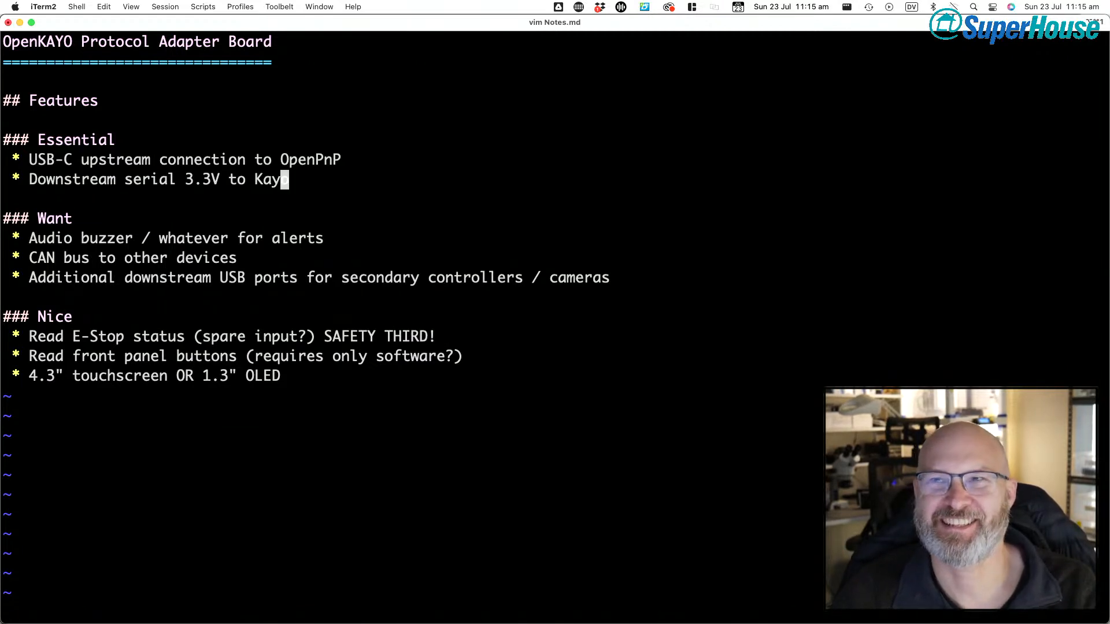
{"action": "type", "text": ":w"}
{"action": "key", "text": "Return"}
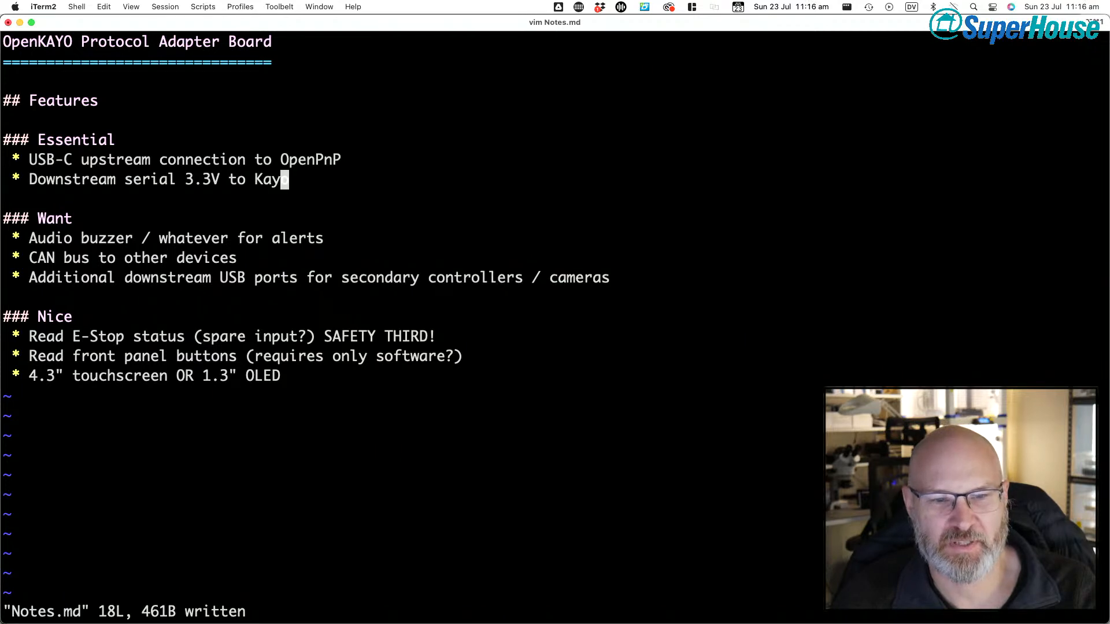
- Append "Lights?" to the end of the "Read front panel buttons (requires only software?)" item in the Nice list
{"action": "key", "text": "Down"}
{"action": "key", "text": "Down"}
{"action": "key", "text": "Down"}
{"action": "key", "text": "Down"}
{"action": "key", "text": "Down"}
{"action": "key", "text": "Down"}
{"action": "key", "text": "Down"}
{"action": "key", "text": "Down"}
{"action": "key", "text": "Down"}
{"action": "key", "text": "End"}
{"action": "type", "text": "are?) "}
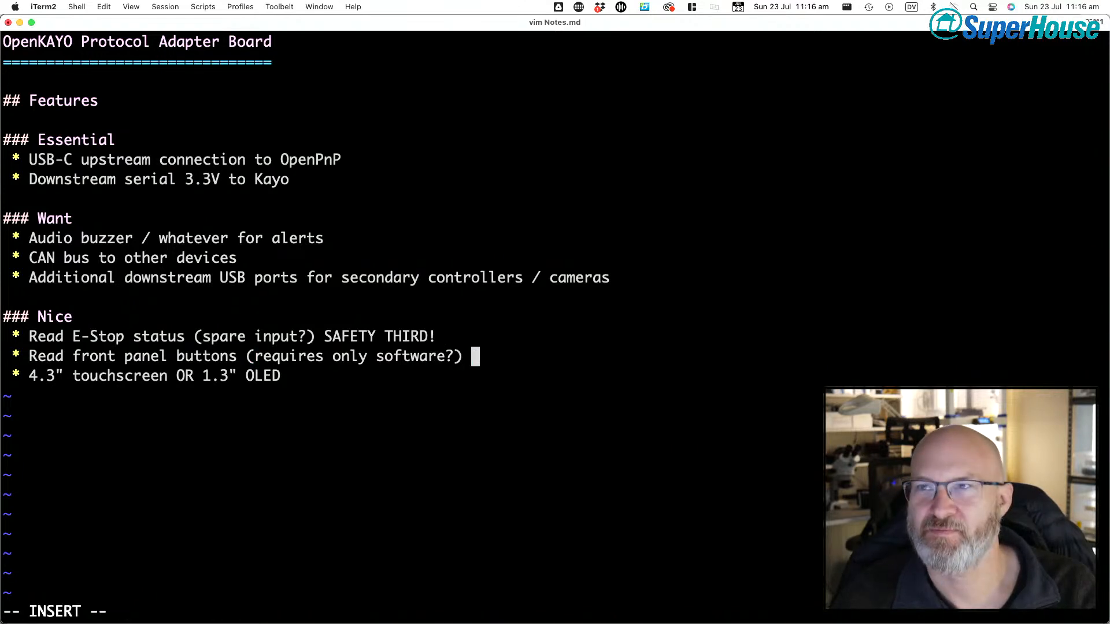
{"action": "type", "text": "Lights?"}
{"action": "key", "text": "Escape"}
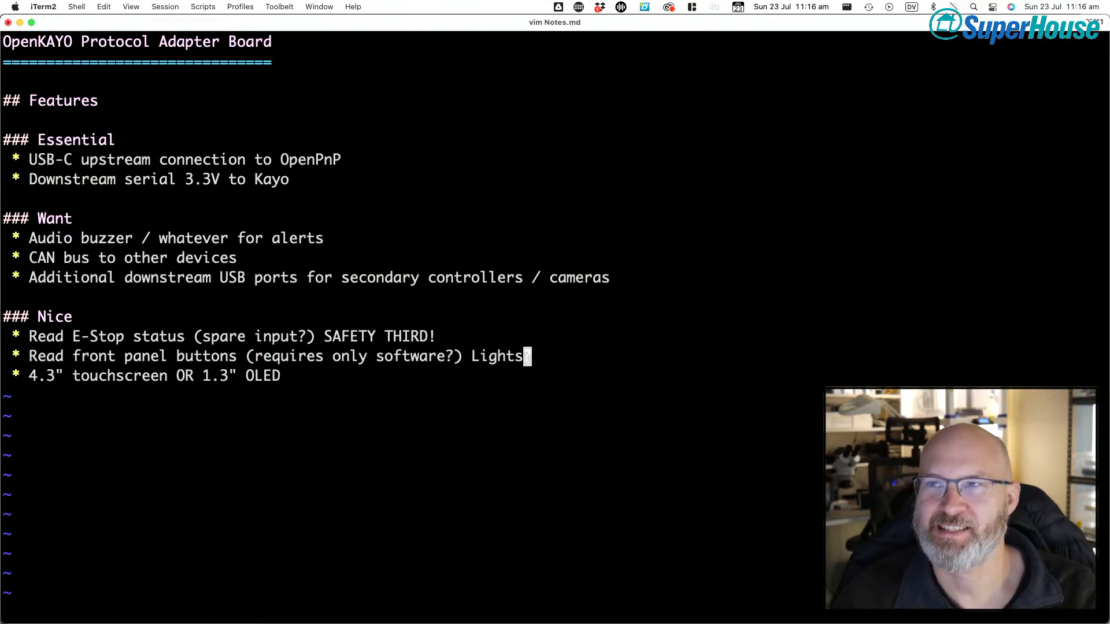
- Review the entries from the E-Stop item up through the Want list, ending on the additional downstream USB ports item
{"action": "key", "text": "Up"}
{"action": "key", "text": "Left"}
{"action": "key", "text": "Left"}
{"action": "key", "text": "Left"}
{"action": "key", "text": "Left"}
{"action": "key", "text": "Left"}
{"action": "key", "text": "Left"}
{"action": "key", "text": "Left"}
{"action": "key", "text": "Left"}
{"action": "key", "text": "Left"}
{"action": "key", "text": "Left"}
{"action": "key", "text": "Left"}
{"action": "key", "text": "Left"}
{"action": "key", "text": "Left"}
{"action": "key", "text": "Left"}
{"action": "key", "text": "Left"}
{"action": "key", "text": "Left"}
{"action": "key", "text": "Left"}
{"action": "key", "text": "Left"}
{"action": "key", "text": "Left"}
{"action": "key", "text": "Left"}
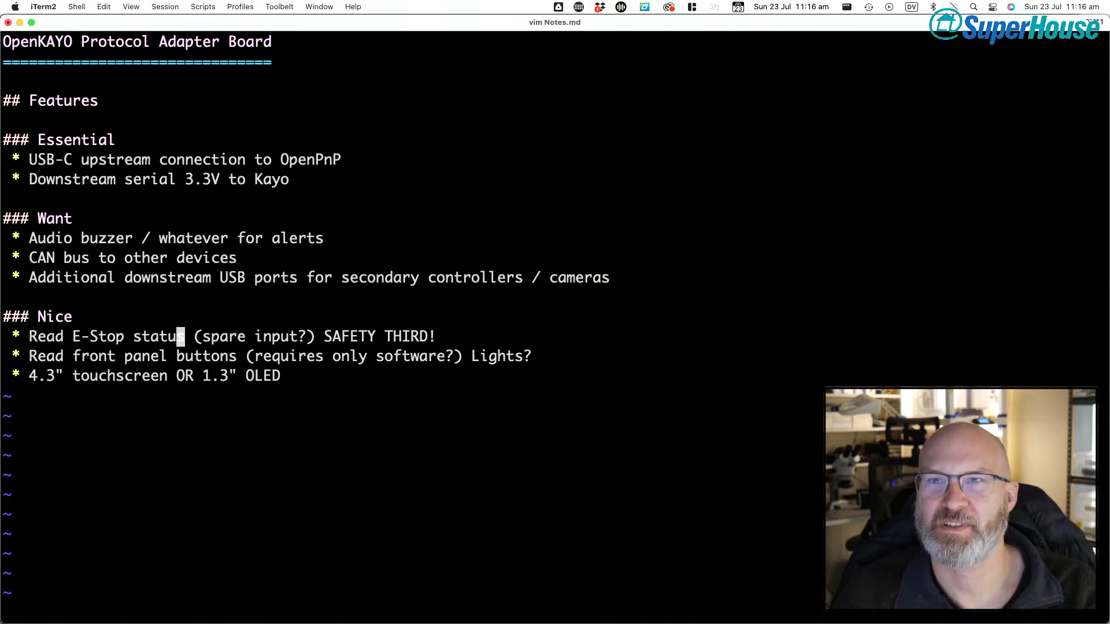
{"action": "key", "text": "Up"}
{"action": "key", "text": "Up"}
{"action": "key", "text": "Left"}
{"action": "key", "text": "Left"}
{"action": "key", "text": "Up"}
{"action": "key", "text": "Up"}
{"action": "key", "text": "Up"}
{"action": "key", "text": "Left"}
{"action": "key", "text": "Down"}
{"action": "key", "text": "Down"}
{"action": "key", "text": "Left"}
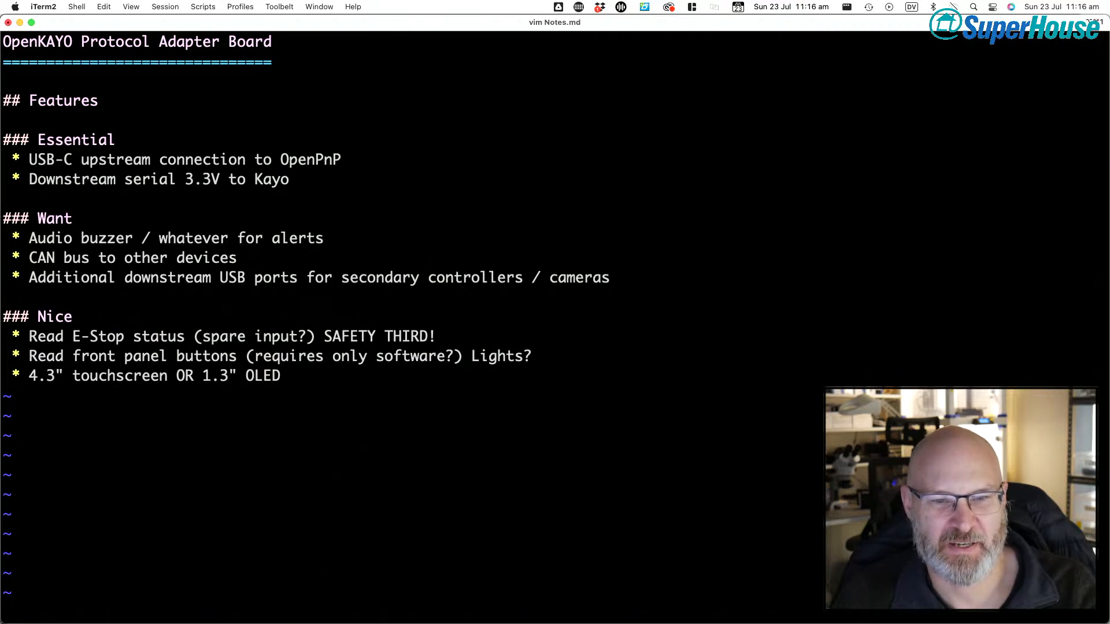
{"action": "key", "text": "Escape"}
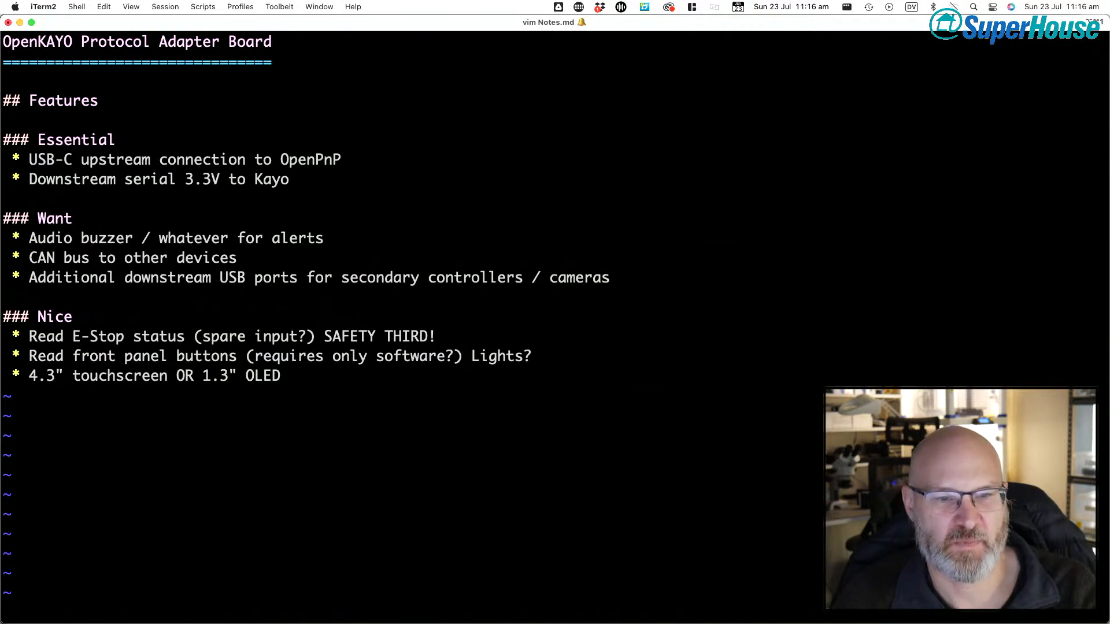
{"action": "key", "text": "Right"}
{"action": "key", "text": "Right"}
{"action": "key", "text": "Right"}
{"action": "key", "text": "Down"}
{"action": "key", "text": "Right"}
{"action": "key", "text": "Right"}
{"action": "key", "text": "Right"}
{"action": "key", "text": "Right"}
{"action": "key", "text": "Right"}
{"action": "key", "text": "Right"}
{"action": "key", "text": "Right"}
{"action": "key", "text": "Right"}
{"action": "key", "text": "Right"}
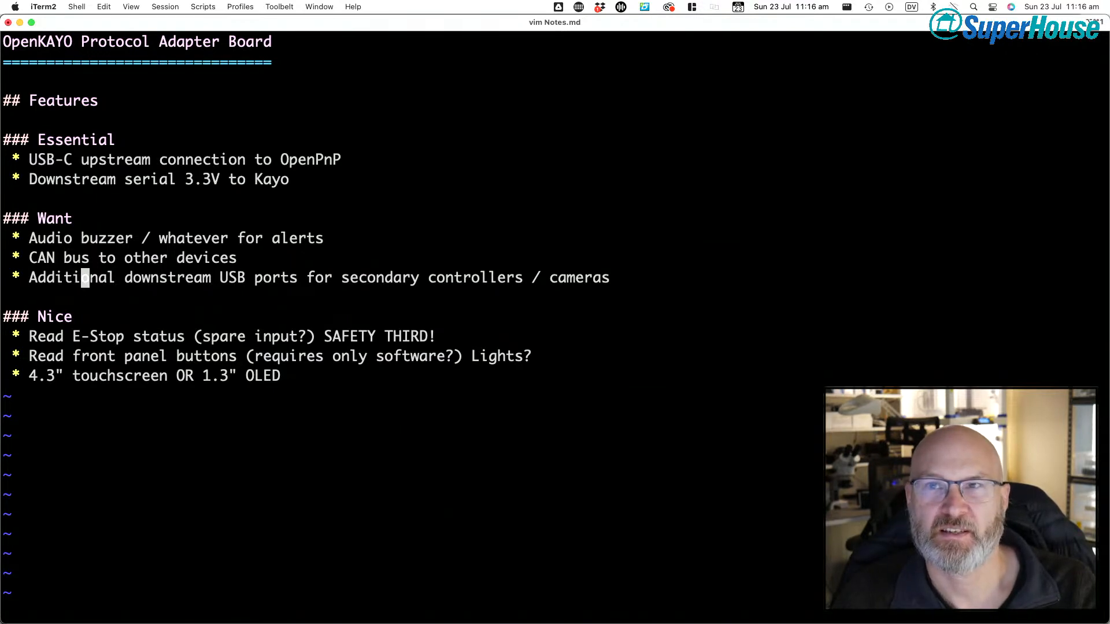
{"action": "key", "text": "Left"}
{"action": "key", "text": "Left"}
{"action": "key", "text": "Left"}
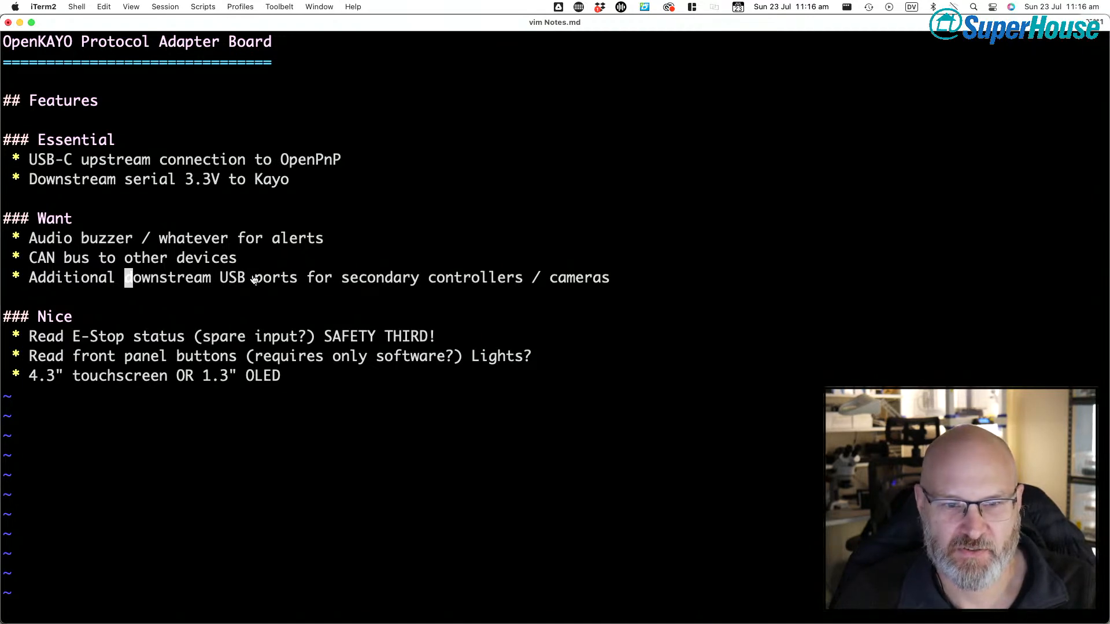
- Switch to Preview and examine the Servo, Start Pause and Reset buttons in photo 2023-07-23 11.03.19.jpg, outlining them with temporary selections
{"action": "key", "text": "super+Tab"}
{"action": "mouse_move", "coordinate": [338, 14]}
{"action": "left_mouse_down"}
{"action": "mouse_move", "coordinate": [359, 203]}
{"action": "mouse_move", "coordinate": [327, 17]}
{"action": "left_mouse_up"}
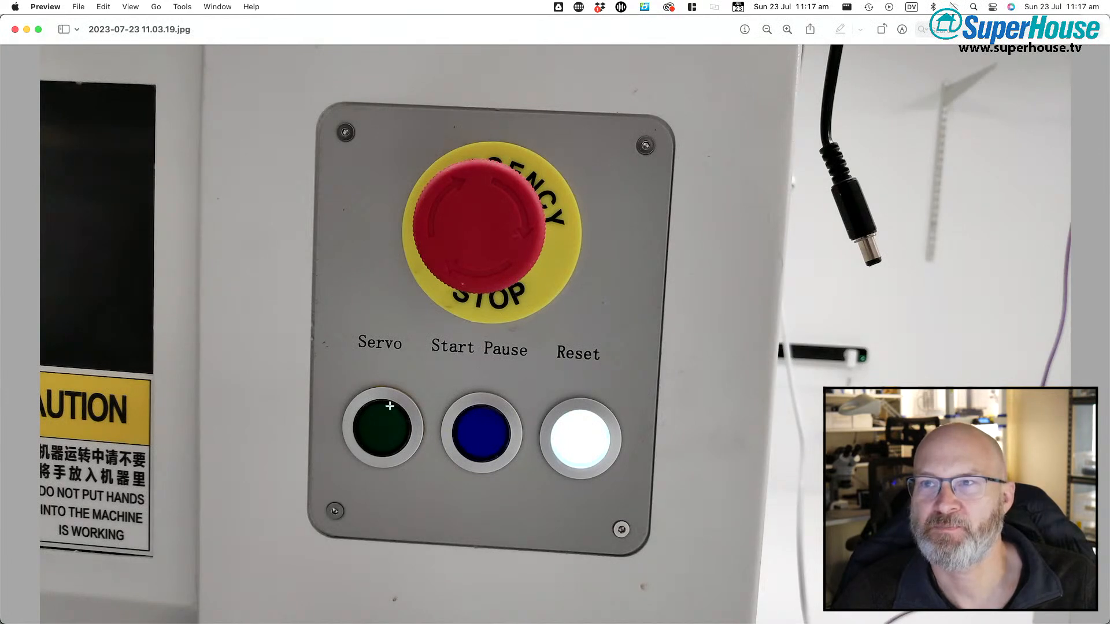
{"action": "left_click_drag", "start_coordinate": [330, 330], "coordinate": [637, 488]}
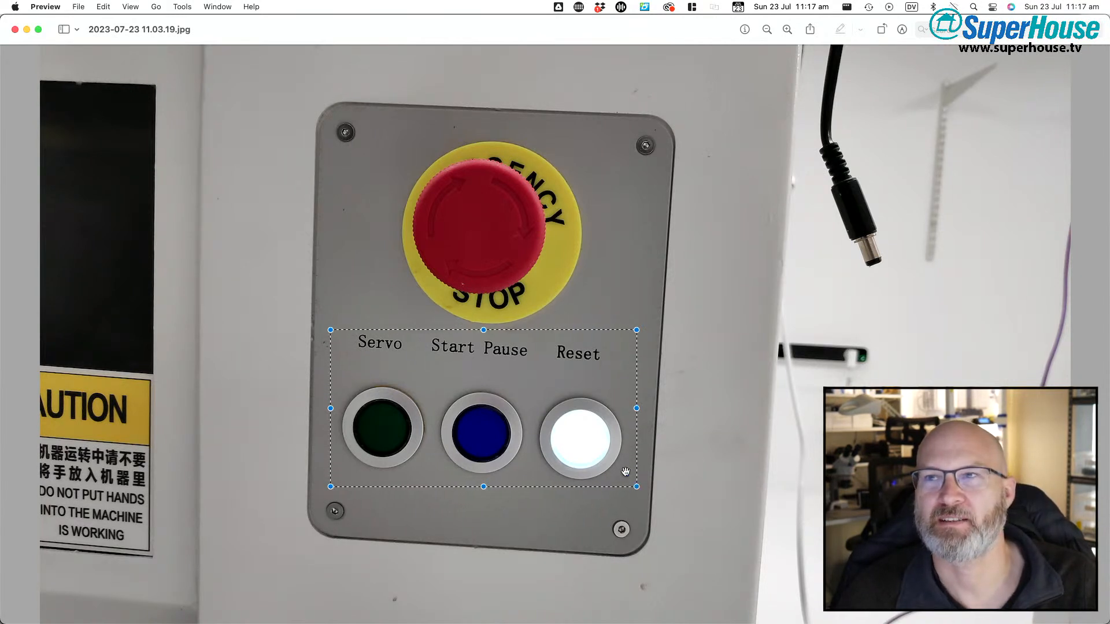
{"action": "left_click", "coordinate": [463, 516]}
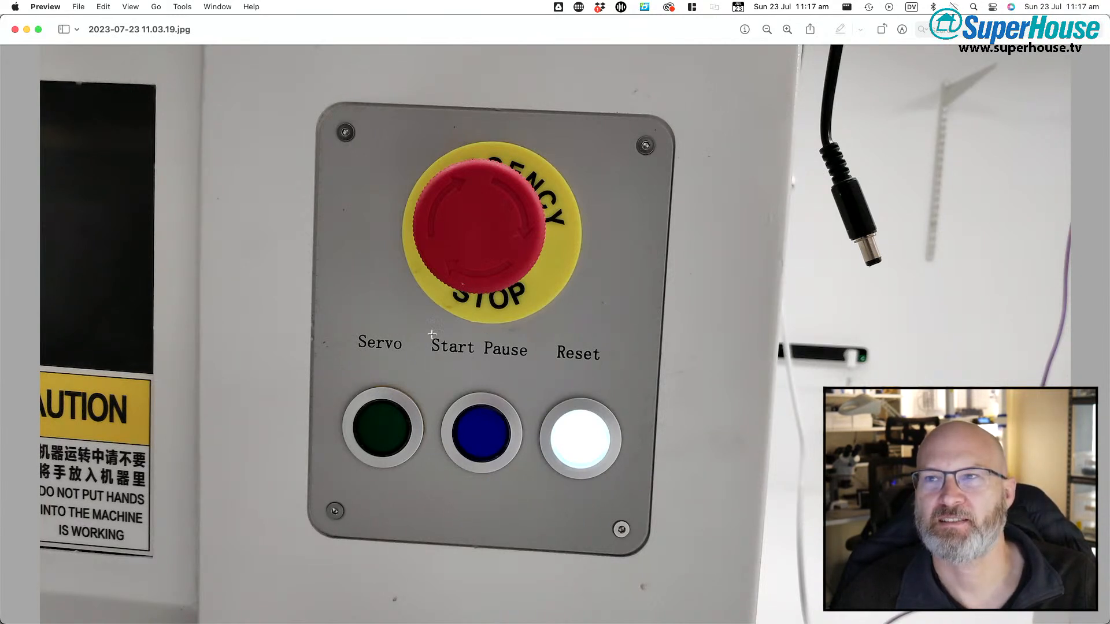
{"action": "left_click_drag", "start_coordinate": [429, 329], "coordinate": [533, 485]}
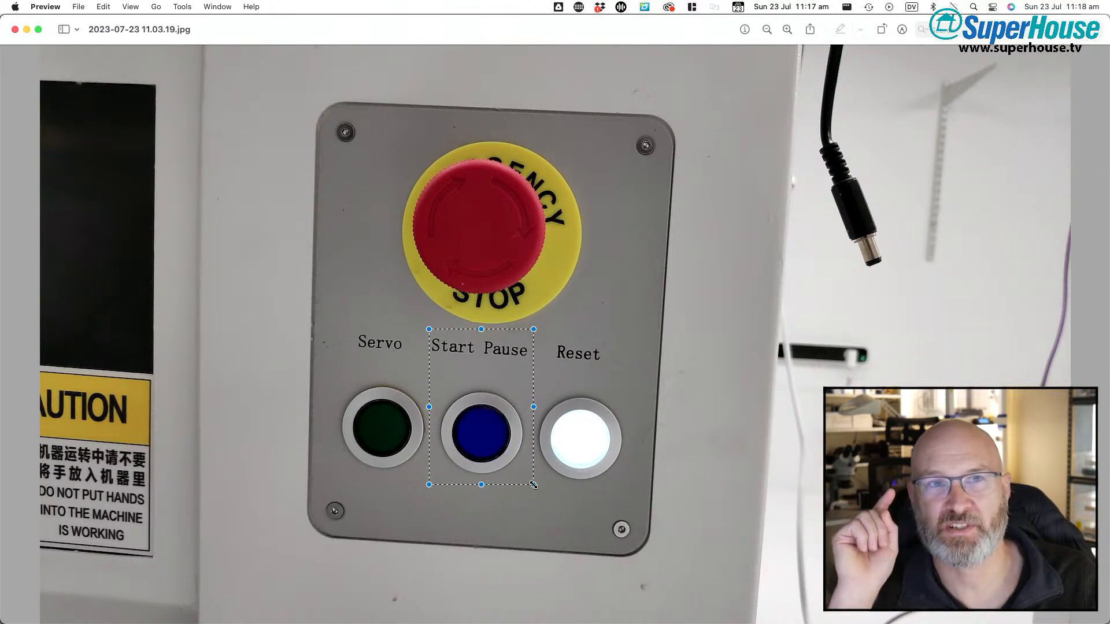
{"action": "left_click", "coordinate": [521, 521]}
{"action": "left_click_drag", "start_coordinate": [427, 331], "coordinate": [327, 328]}
{"action": "left_click", "coordinate": [553, 496]}
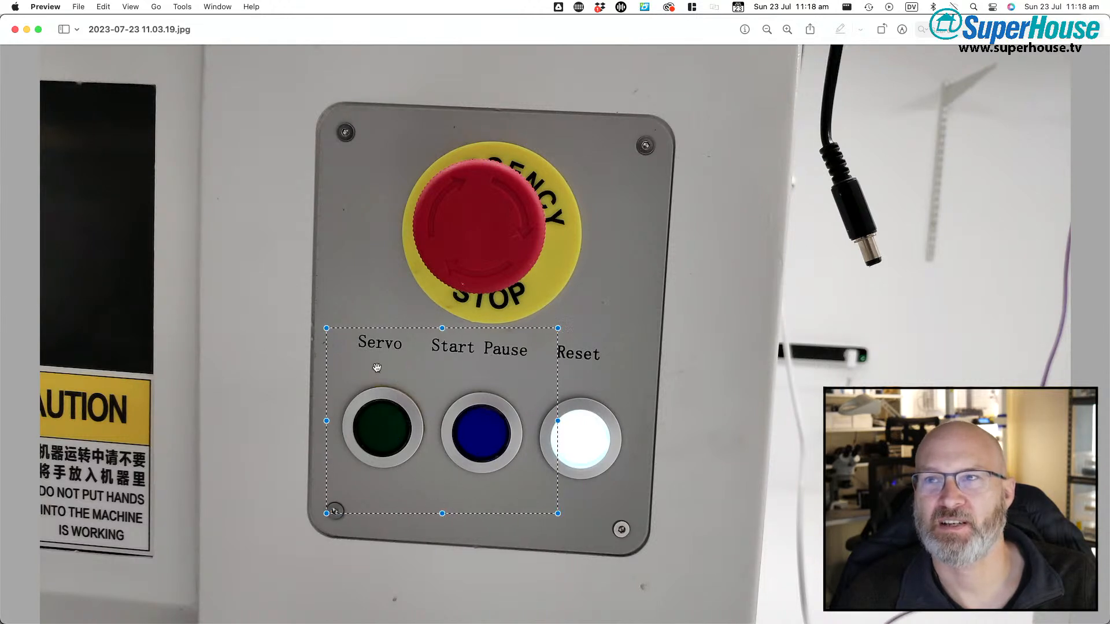
{"action": "left_click", "coordinate": [352, 283]}
{"action": "left_click_drag", "start_coordinate": [651, 489], "coordinate": [328, 321]}
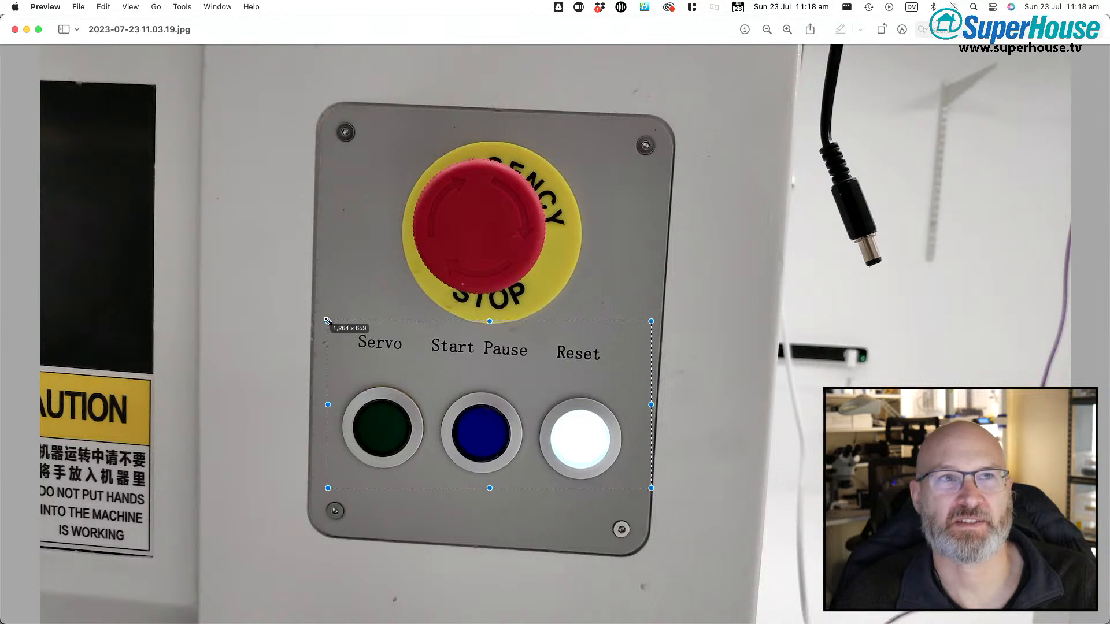
{"action": "left_click", "coordinate": [347, 269]}
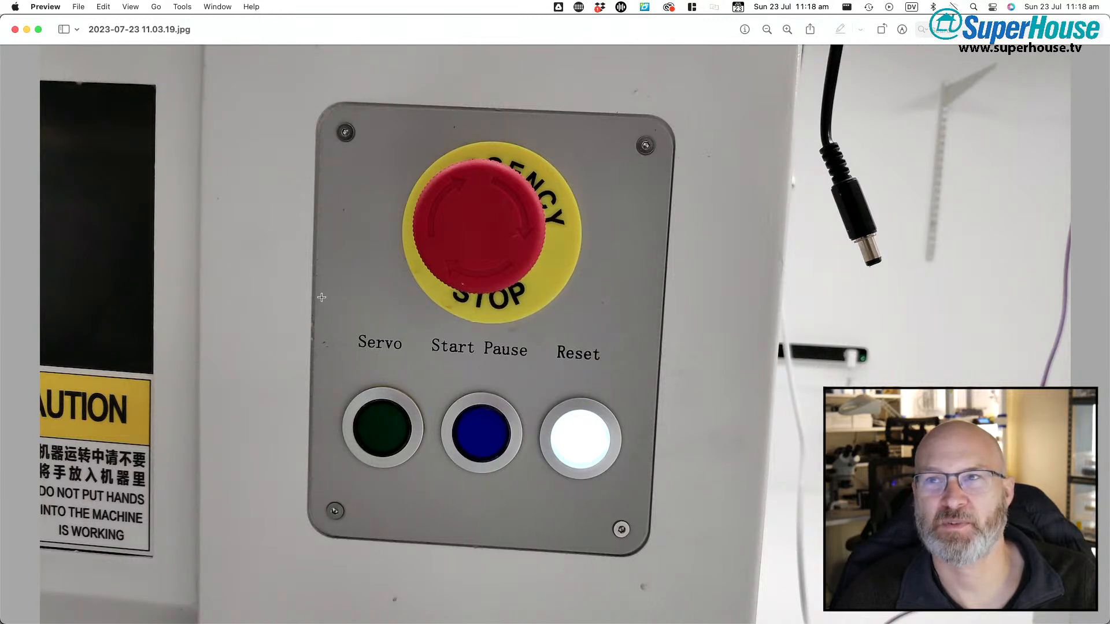
{"action": "left_click_drag", "start_coordinate": [332, 332], "coordinate": [632, 485]}
{"action": "left_click", "coordinate": [646, 270]}
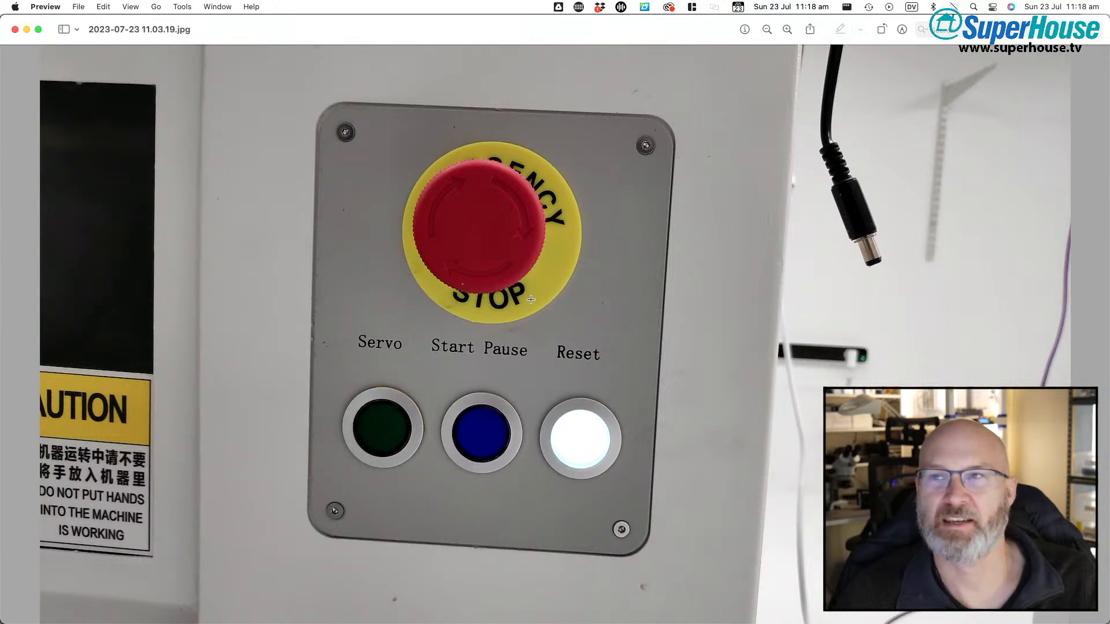
{"action": "scroll", "coordinate": [530, 300], "scroll_direction": "down", "scroll_amount": 5}
{"action": "scroll", "coordinate": [531, 300], "scroll_direction": "up", "scroll_amount": 5}
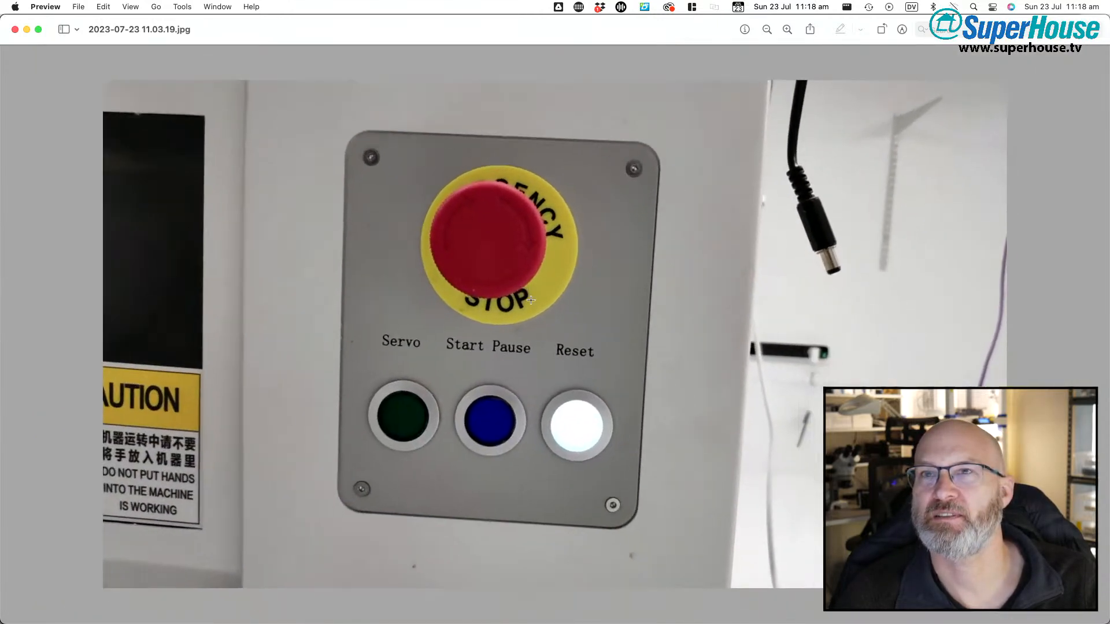
- Close the front panel photo and switch back to Notes.md in iTerm2
{"action": "left_click", "coordinate": [15, 29]}
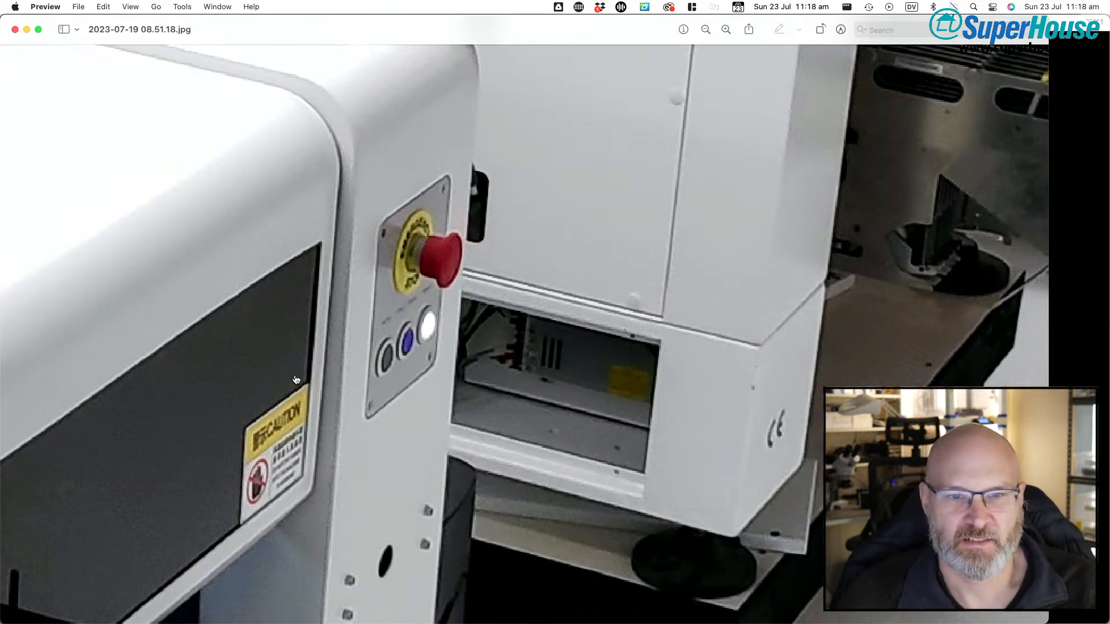
{"action": "key", "text": "super+Tab"}
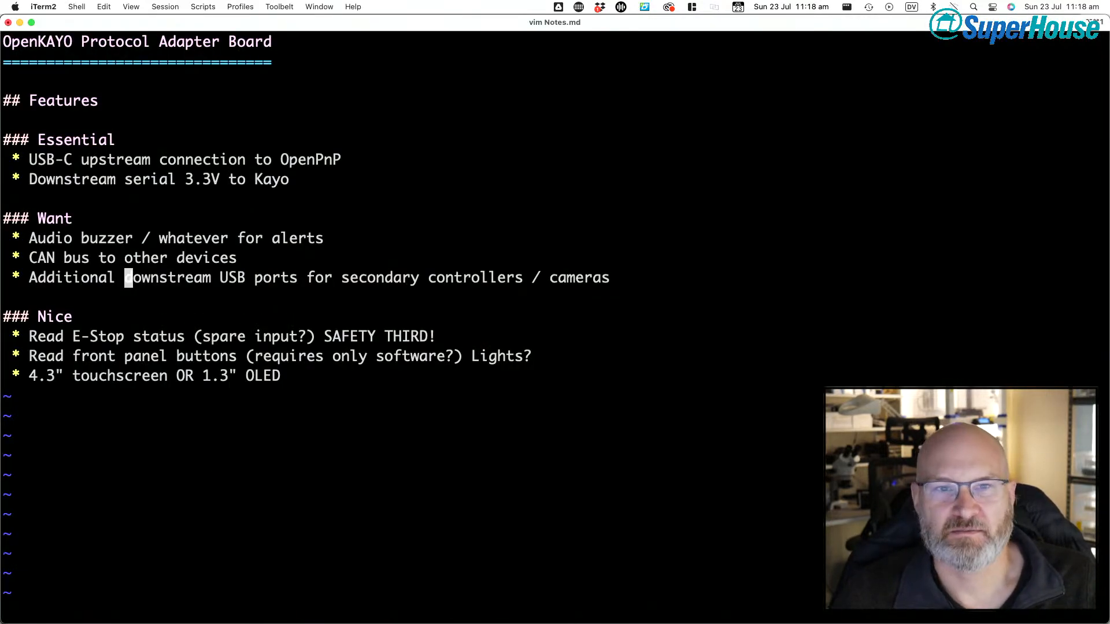
{"action": "key", "text": "super+Tab"}
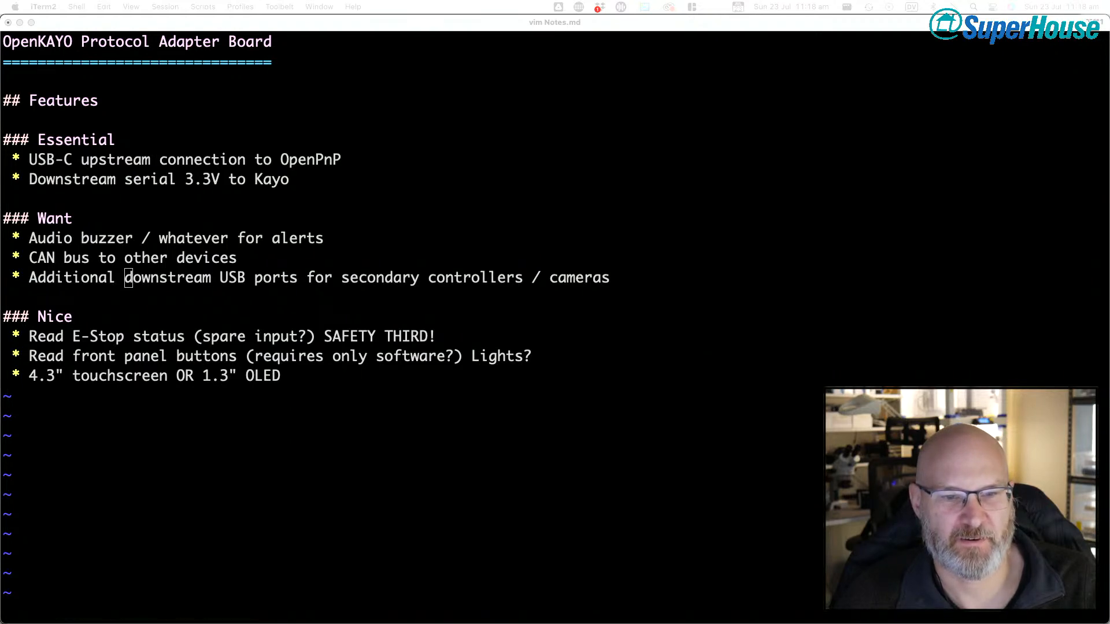
{"action": "left_click", "coordinate": [345, 24]}
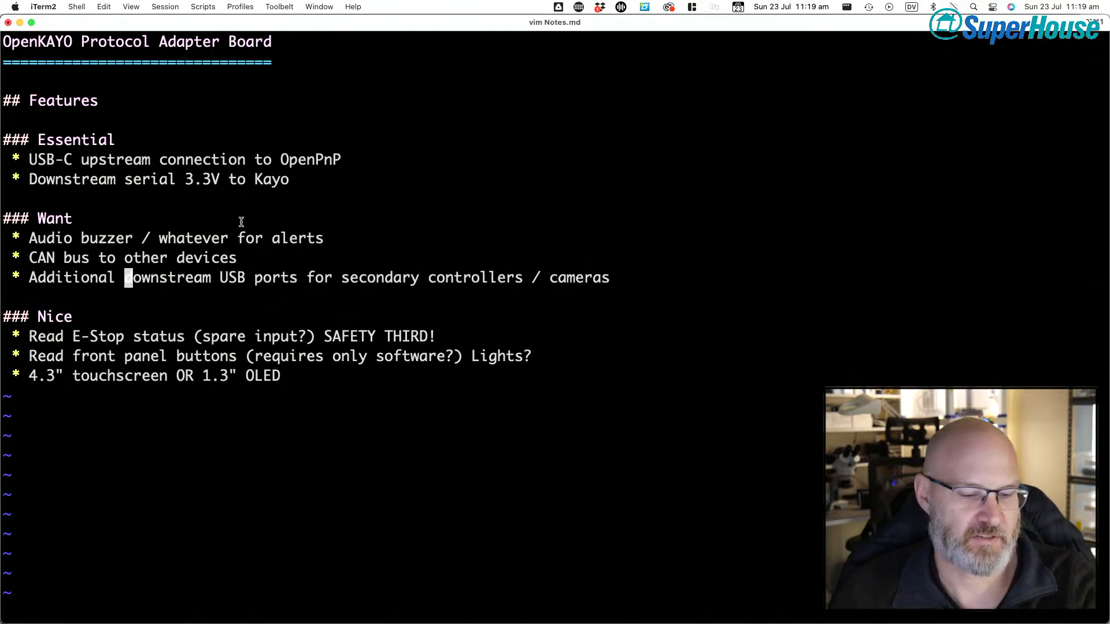
{"action": "key", "text": "j"}
{"action": "key", "text": "j"}
{"action": "key", "text": "j"}
{"action": "key", "text": "j"}
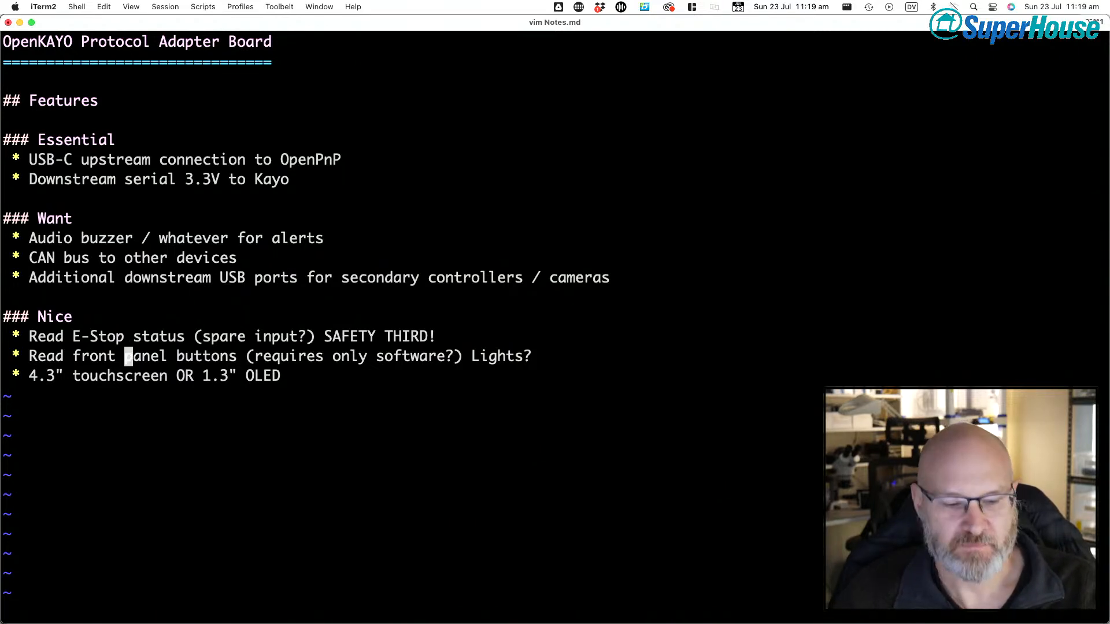
{"action": "key", "text": "k"}
{"action": "key", "text": "k"}
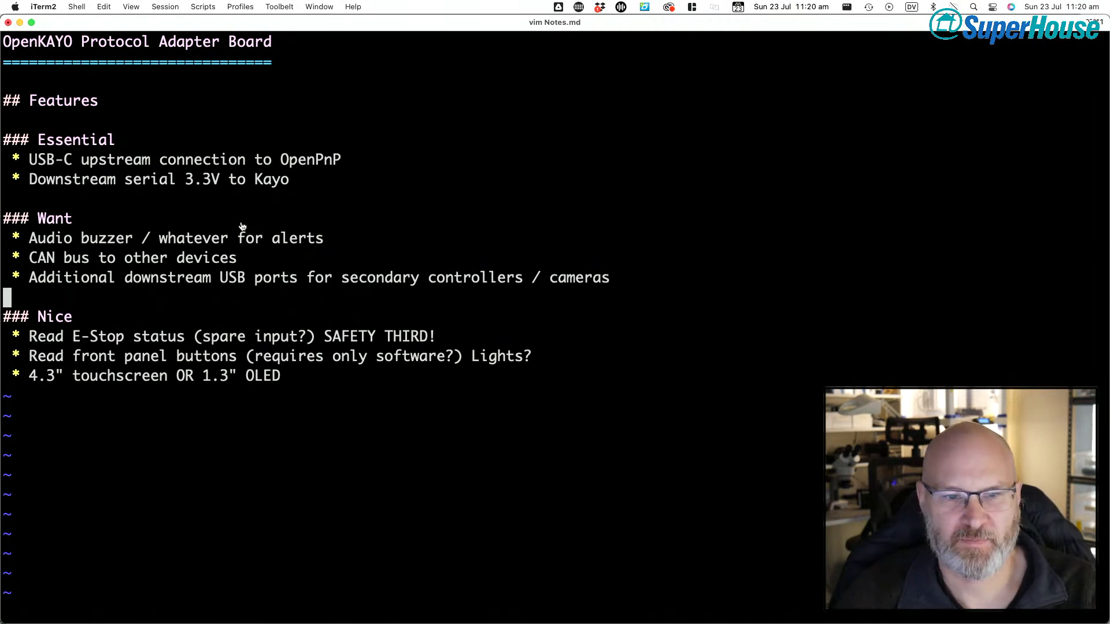
- Switch to EAGLE and bring up its Control Panel with the preview of the OPENKAYO.brd hardware file
{"action": "key", "text": "super+Tab"}
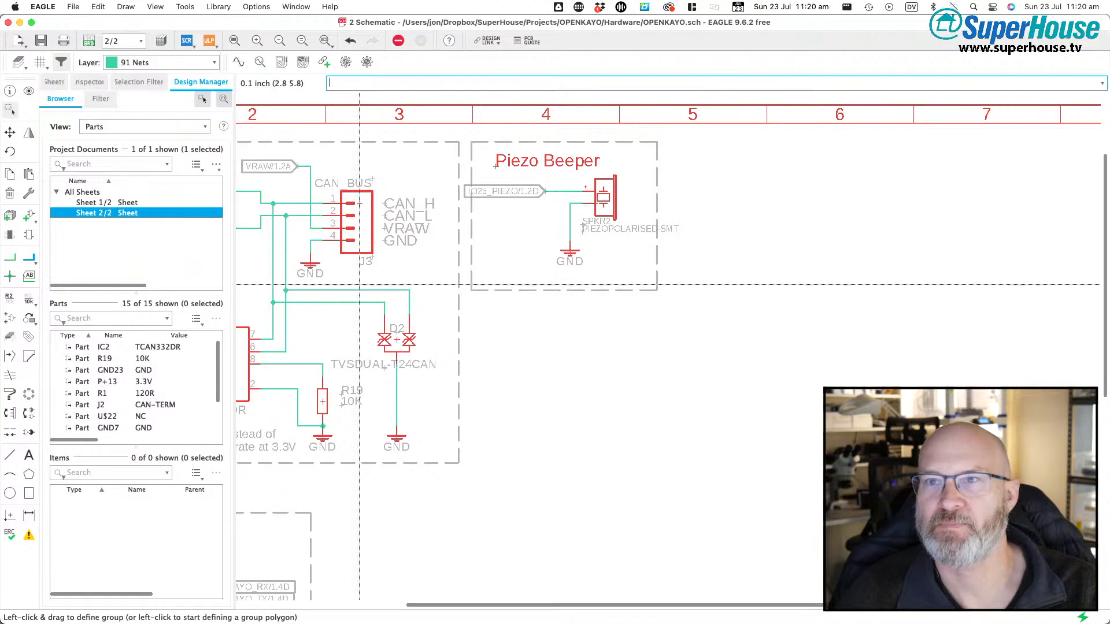
{"action": "left_click", "coordinate": [252, 7]}
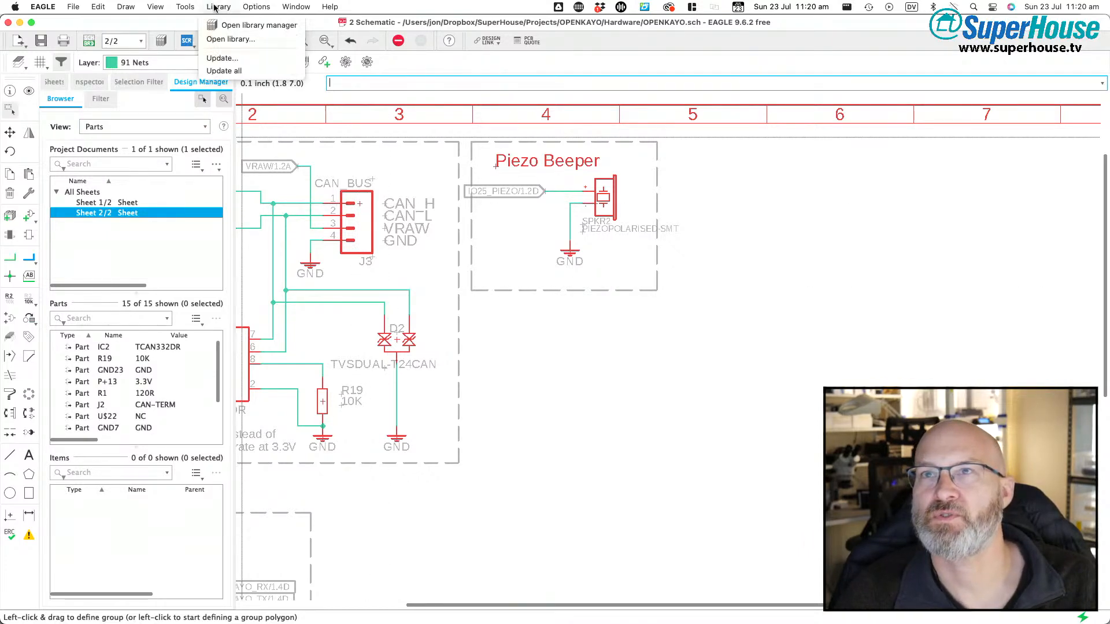
{"action": "left_click", "coordinate": [99, 7]}
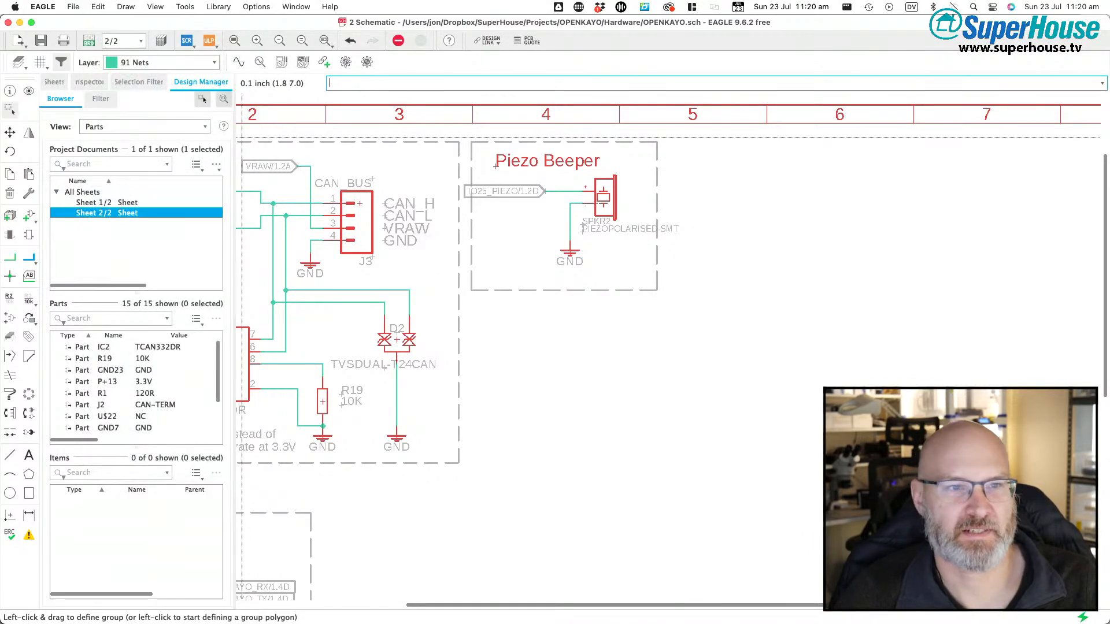
{"action": "left_click_drag", "start_coordinate": [408, 486], "coordinate": [356, 20]}
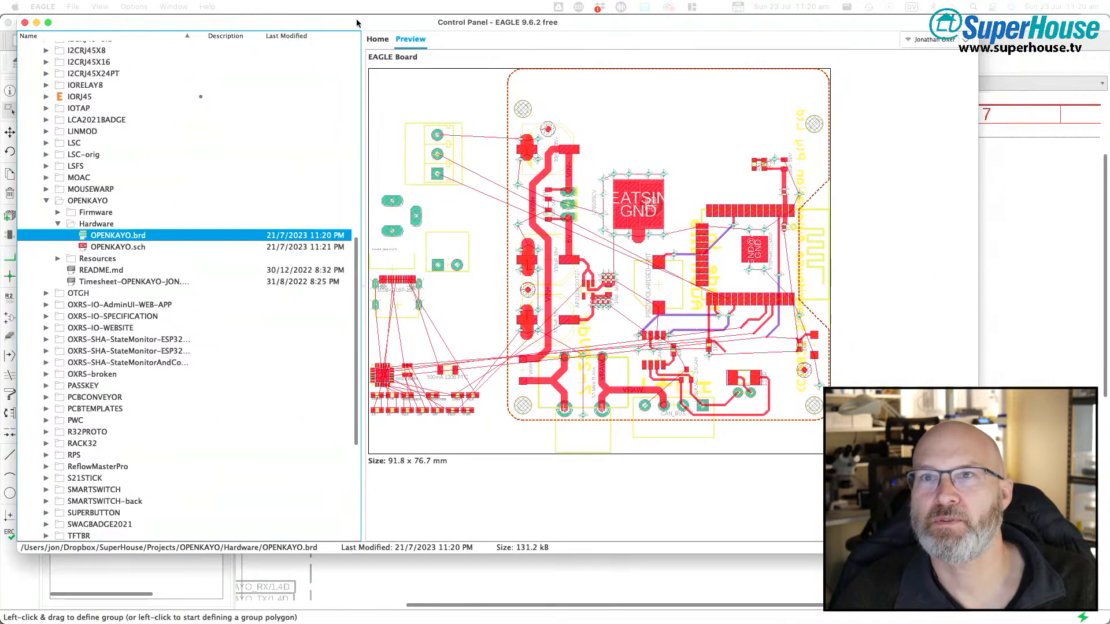
- Open HackerHub.brd from the HackerHub folder in the eagle project directory, loading its matching schematic as well
{"action": "scroll", "coordinate": [99, 315], "scroll_direction": "up", "scroll_amount": 15}
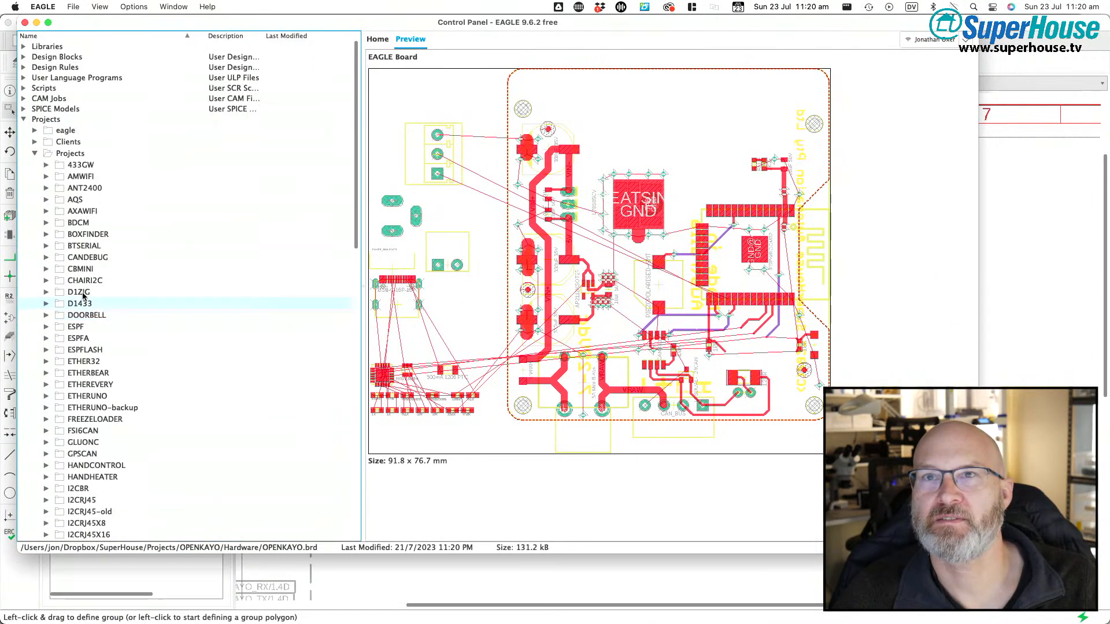
{"action": "left_click", "coordinate": [36, 131]}
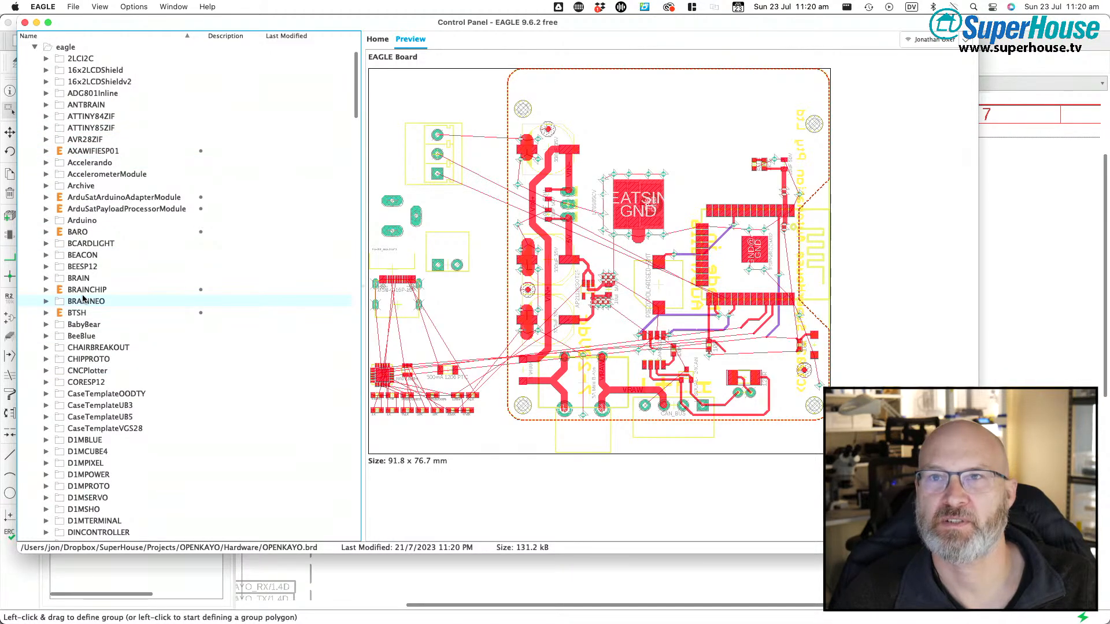
{"action": "scroll", "coordinate": [82, 297], "scroll_direction": "down", "scroll_amount": 15}
{"action": "scroll", "coordinate": [83, 298], "scroll_direction": "down", "scroll_amount": 5}
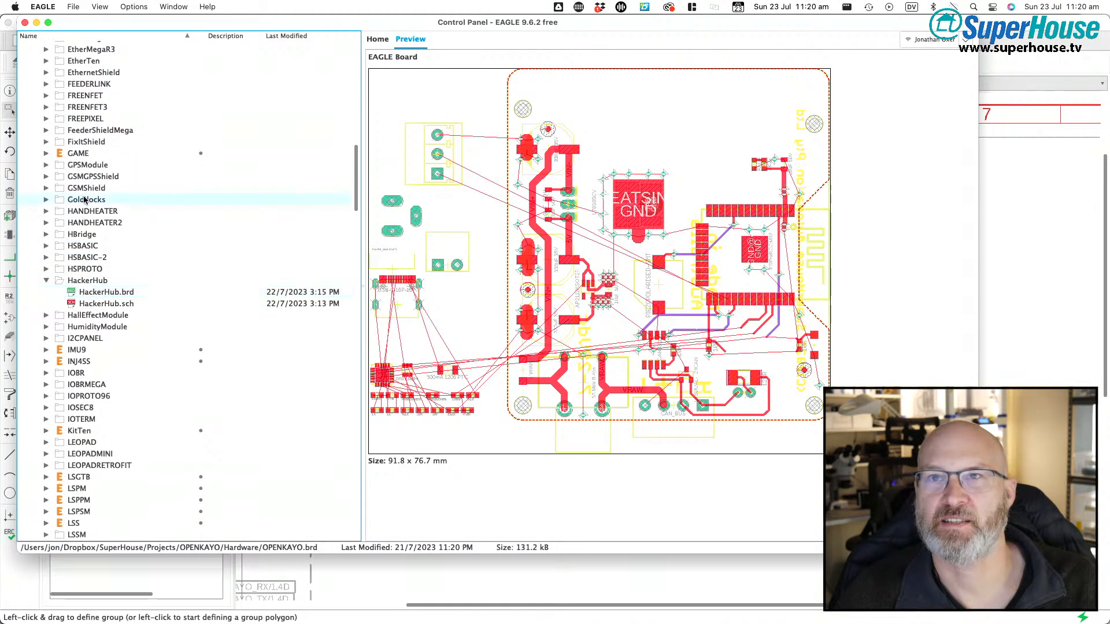
{"action": "scroll", "coordinate": [75, 298], "scroll_direction": "down", "scroll_amount": 2}
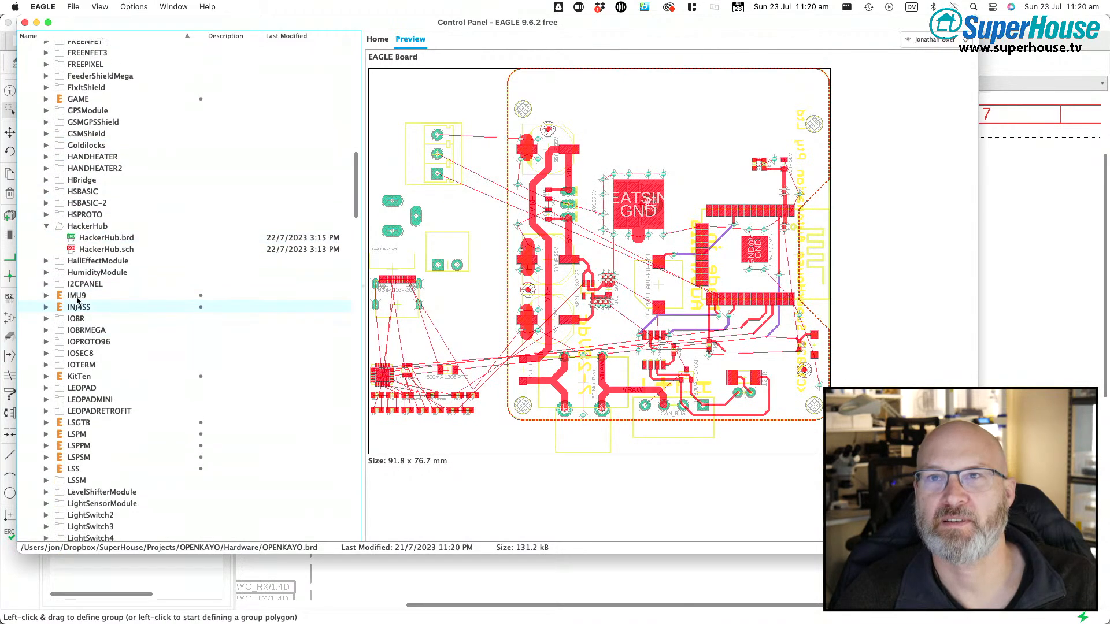
{"action": "double_click", "coordinate": [71, 241]}
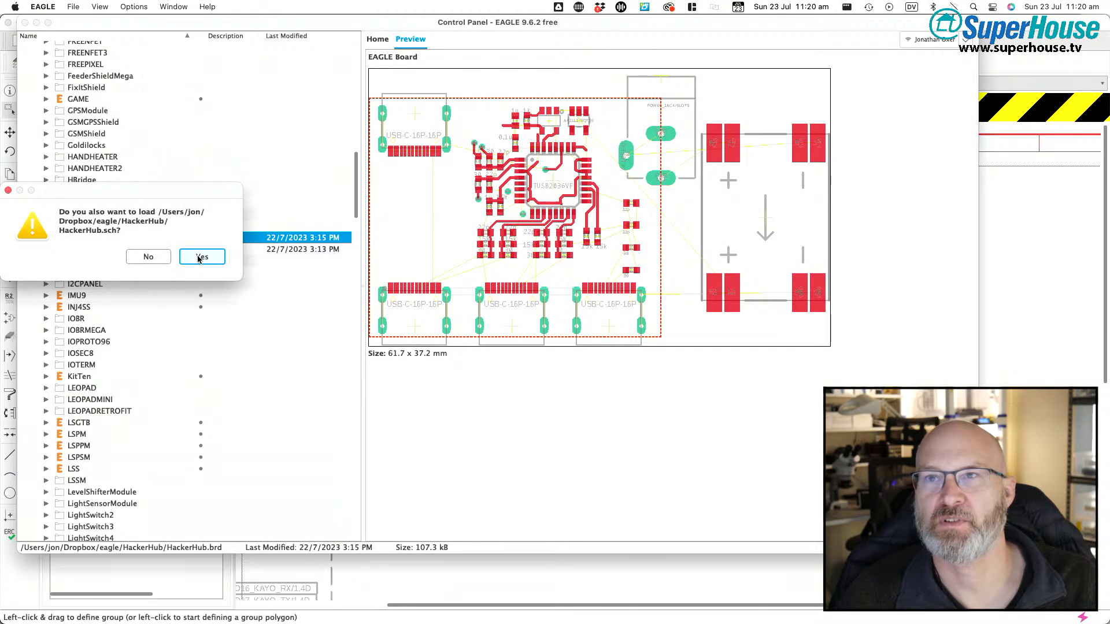
{"action": "left_click", "coordinate": [200, 257]}
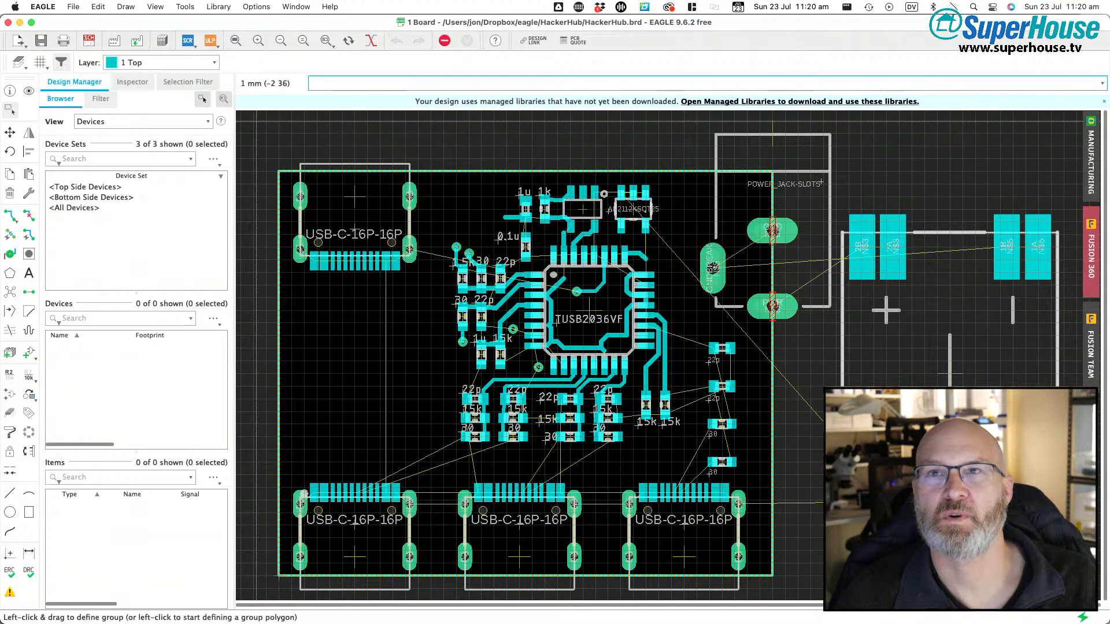
- Switch to the HackerHub schematic and examine its power supplies, 48MHz clock, USB hub controller and three USB port circuits
{"action": "left_click", "coordinate": [90, 41]}
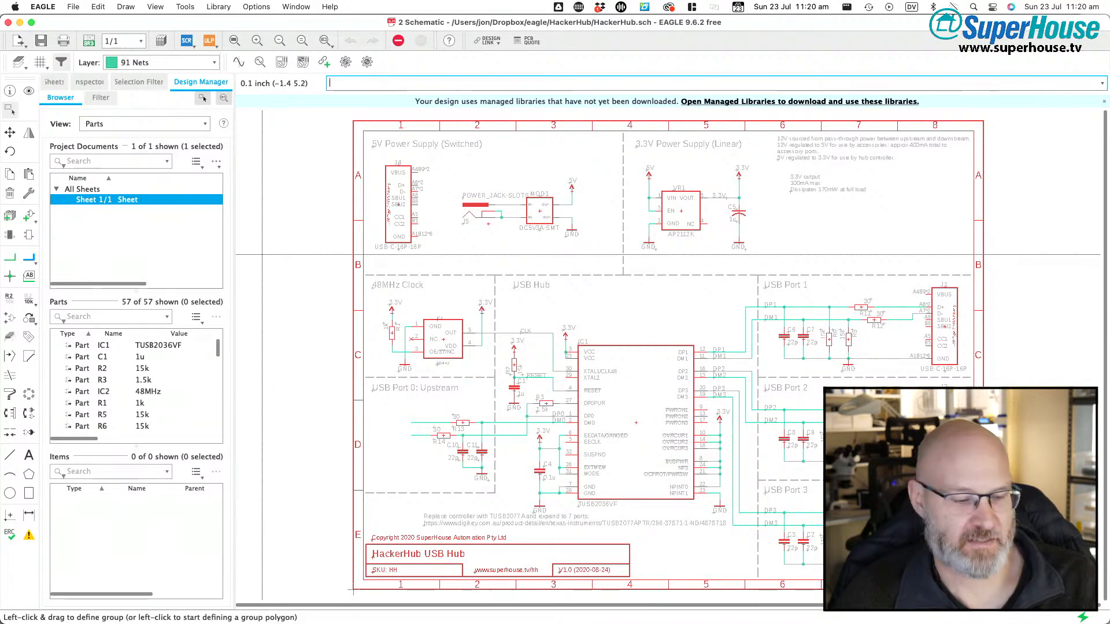
{"action": "scroll", "coordinate": [313, 279], "scroll_direction": "down", "scroll_amount": 3}
{"action": "scroll", "coordinate": [606, 384], "scroll_direction": "up", "scroll_amount": 5}
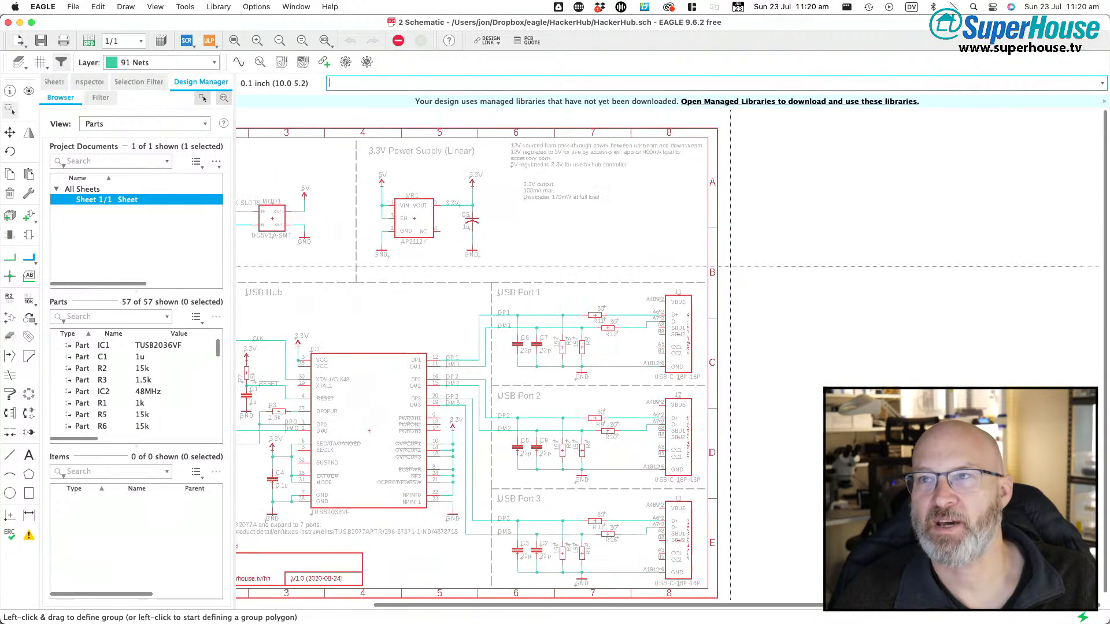
{"action": "scroll", "coordinate": [739, 272], "scroll_direction": "left", "scroll_amount": 3}
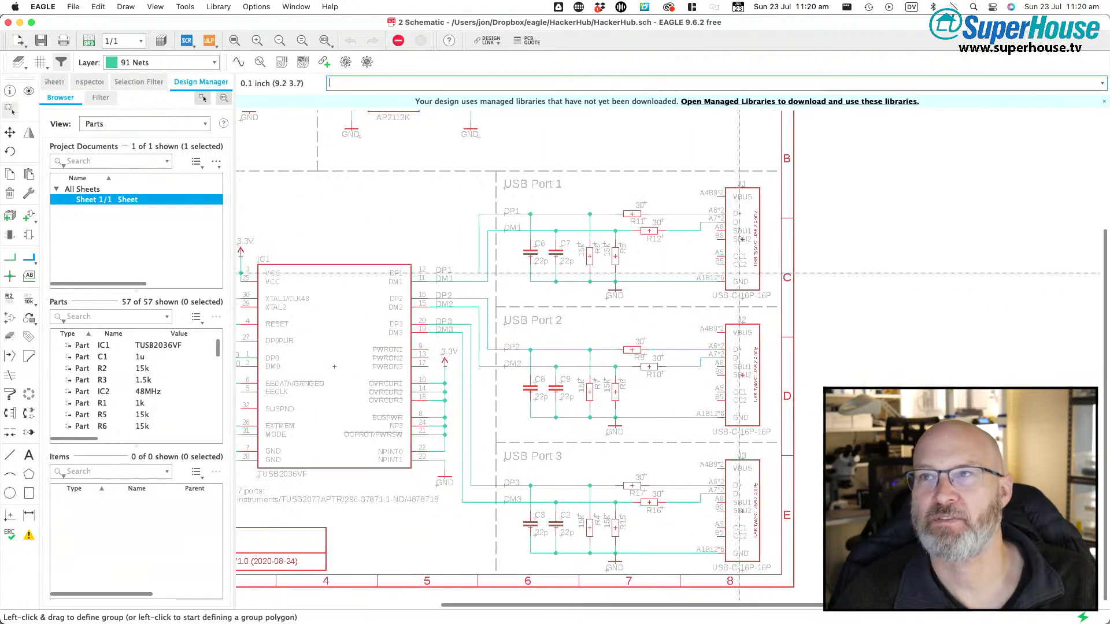
{"action": "scroll", "coordinate": [608, 283], "scroll_direction": "up", "scroll_amount": 5}
{"action": "scroll", "coordinate": [609, 283], "scroll_direction": "left", "scroll_amount": 8}
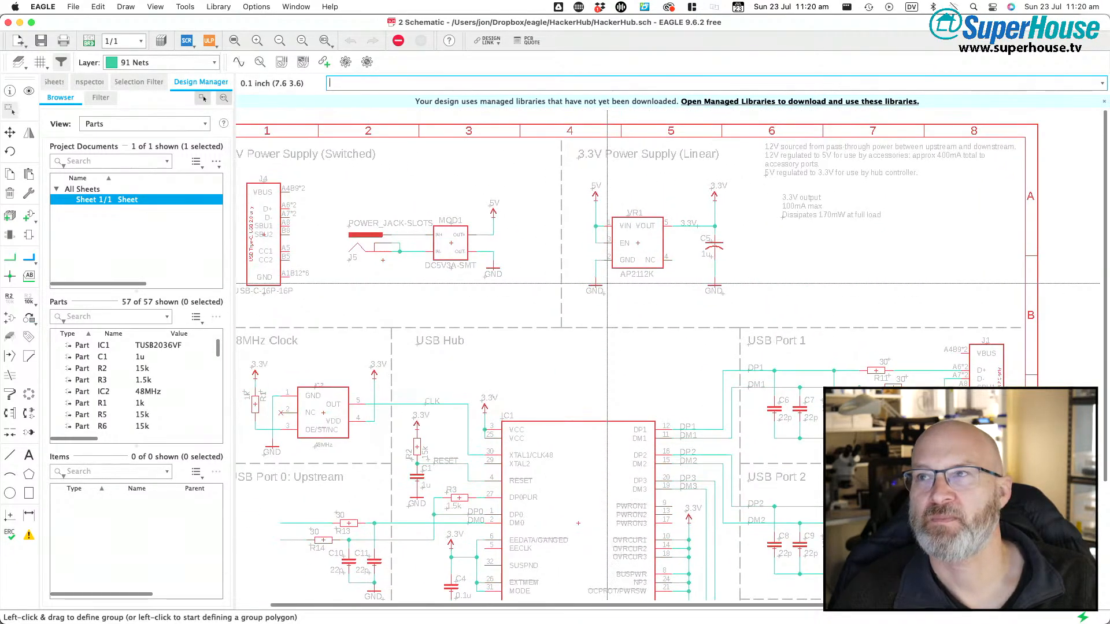
{"action": "scroll", "coordinate": [607, 284], "scroll_direction": "down", "scroll_amount": 4}
{"action": "scroll", "coordinate": [607, 283], "scroll_direction": "right", "scroll_amount": 1}
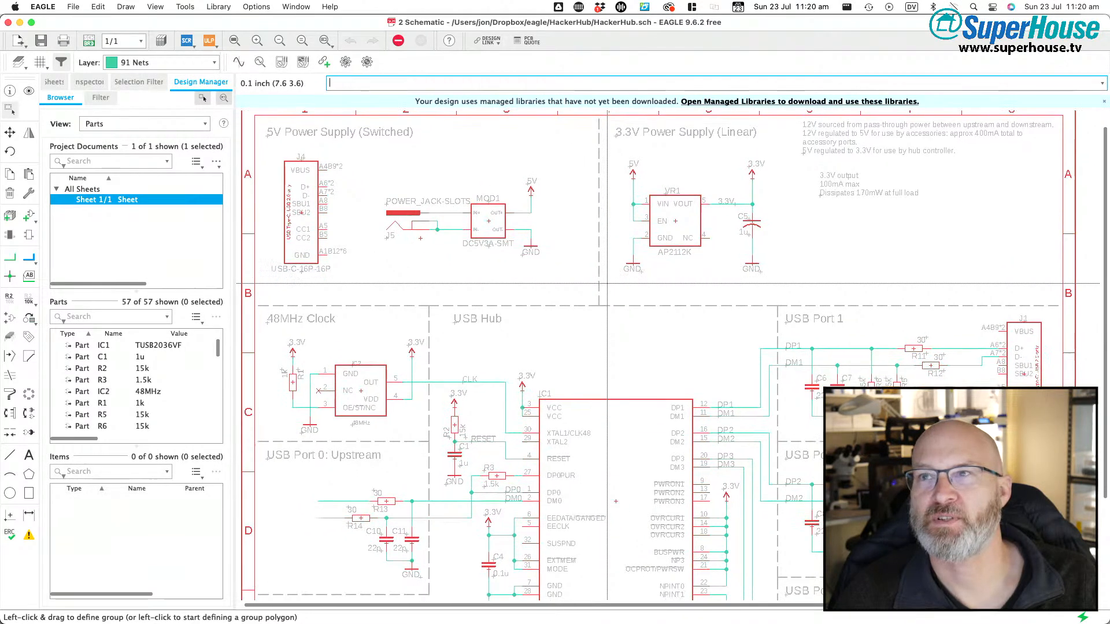
{"action": "scroll", "coordinate": [607, 283], "scroll_direction": "down", "scroll_amount": 2}
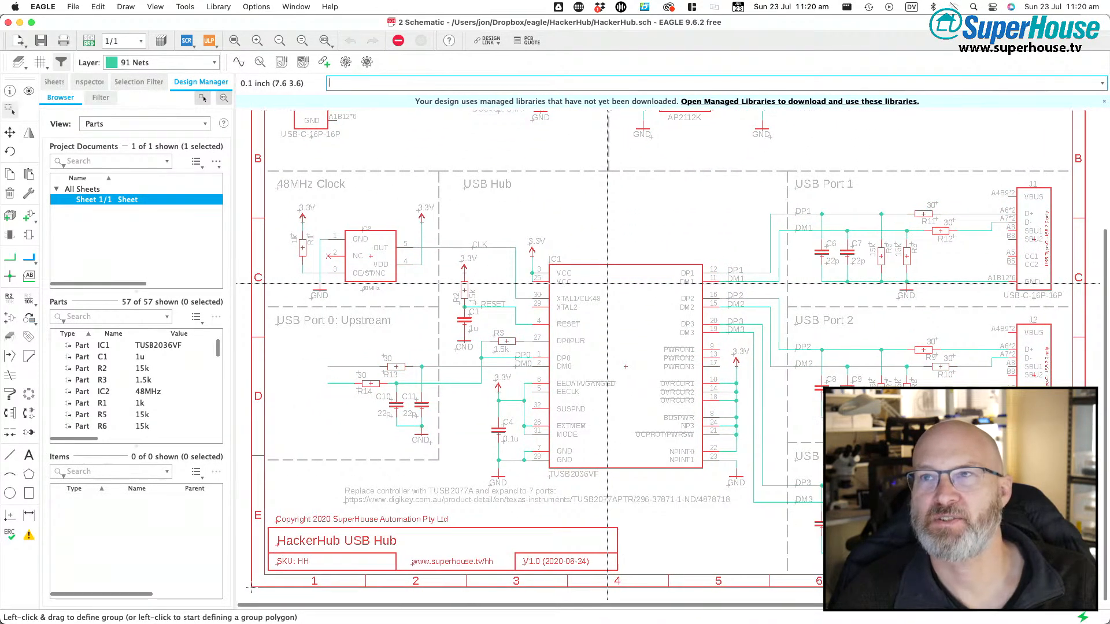
{"action": "scroll", "coordinate": [607, 284], "scroll_direction": "right", "scroll_amount": 5}
{"action": "scroll", "coordinate": [607, 284], "scroll_direction": "left", "scroll_amount": 5}
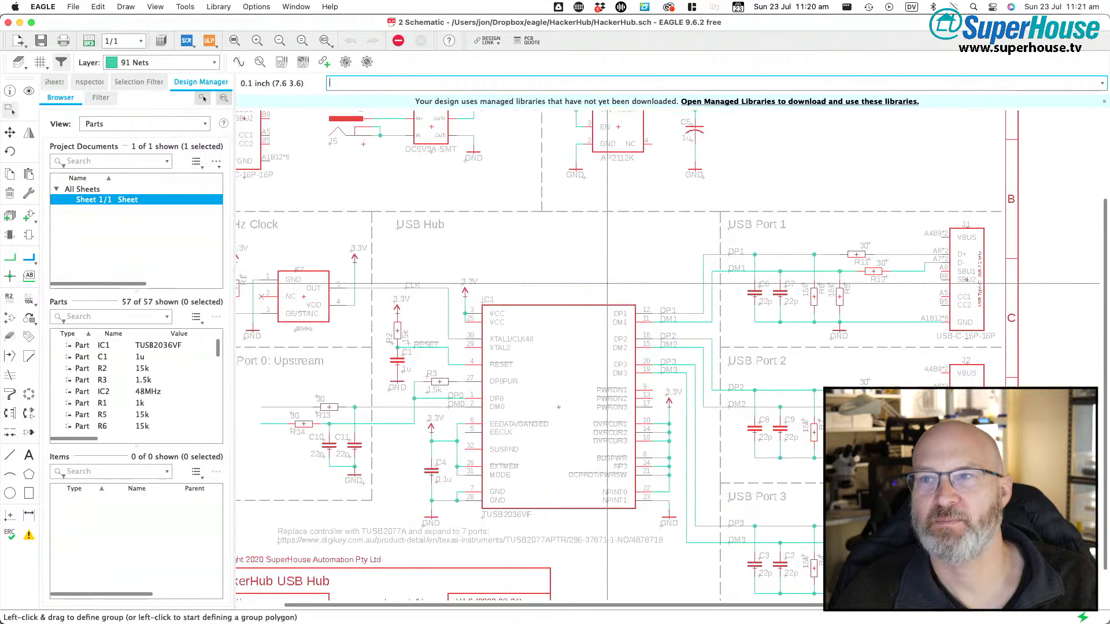
{"action": "scroll", "coordinate": [607, 283], "scroll_direction": "right", "scroll_amount": 5}
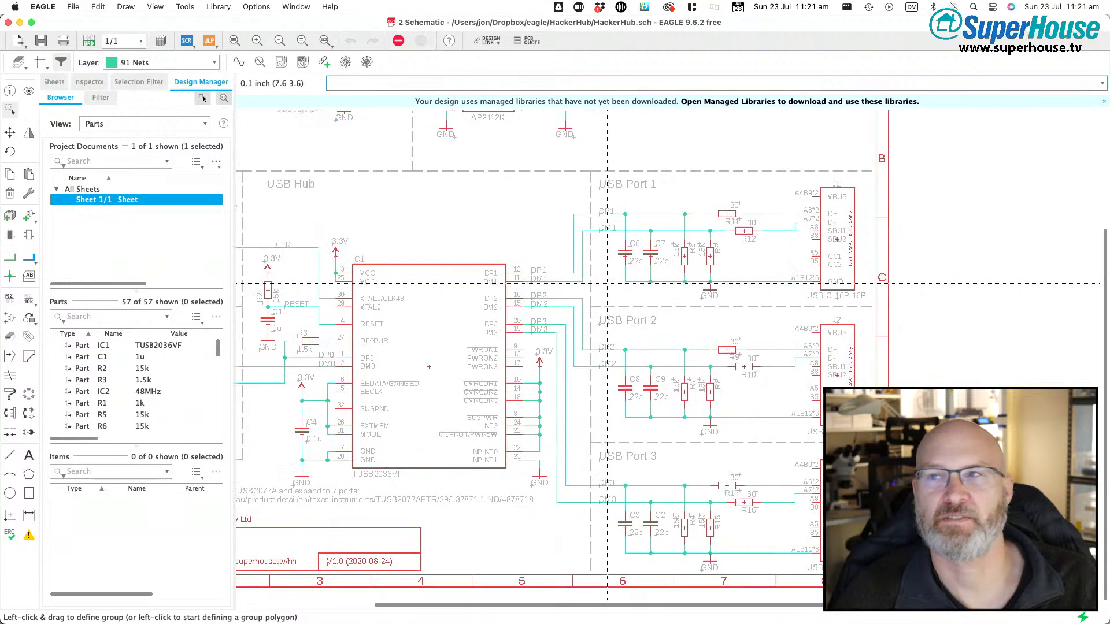
{"action": "scroll", "coordinate": [607, 283], "scroll_direction": "right", "scroll_amount": 4}
{"action": "scroll", "coordinate": [607, 283], "scroll_direction": "left", "scroll_amount": 2}
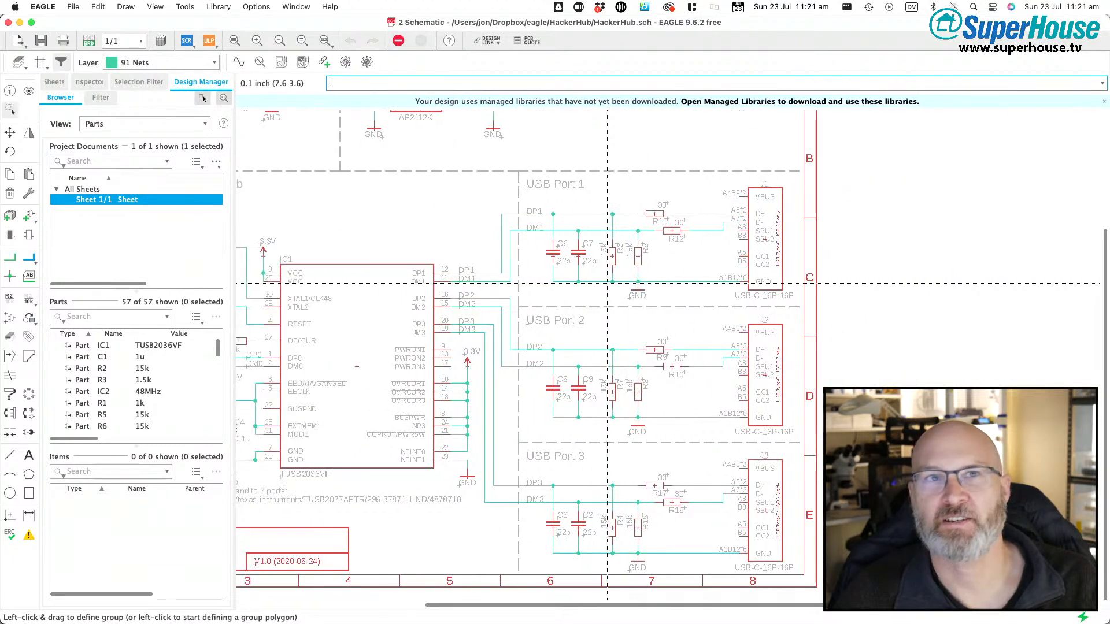
{"action": "scroll", "coordinate": [607, 283], "scroll_direction": "left", "scroll_amount": 8}
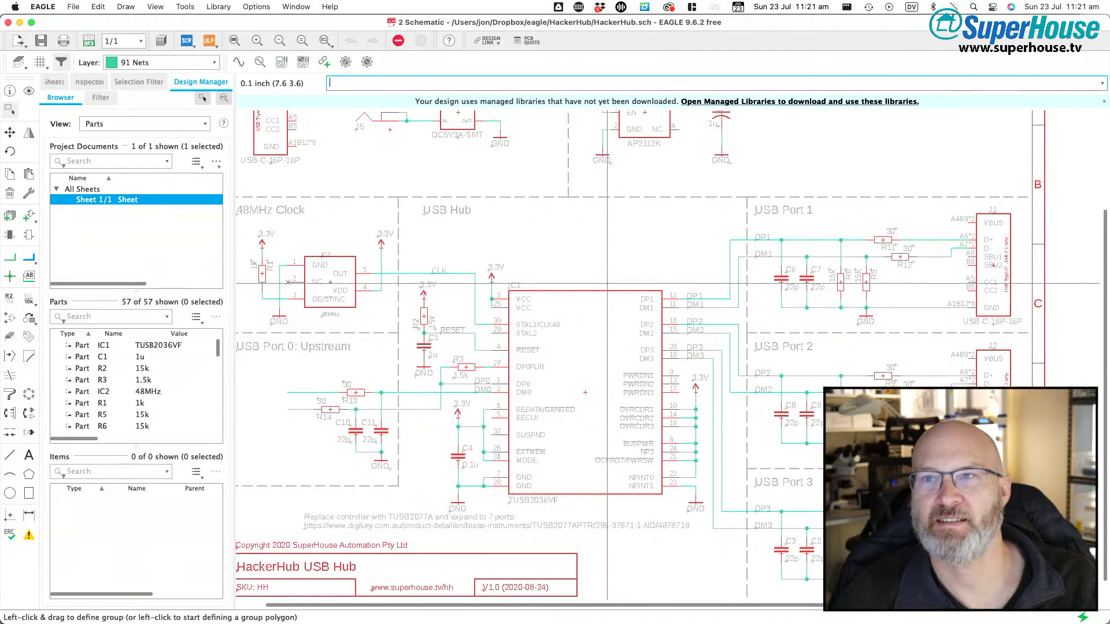
- Inspect the schematic's title block, version date and the note about replacing the hub controller
{"action": "scroll", "coordinate": [607, 283], "scroll_direction": "down", "scroll_amount": 1}
{"action": "scroll", "coordinate": [465, 487], "scroll_direction": "up", "scroll_amount": 3}
{"action": "scroll", "coordinate": [465, 487], "scroll_direction": "left", "scroll_amount": 4}
{"action": "scroll", "coordinate": [465, 486], "scroll_direction": "down", "scroll_amount": 2}
{"action": "scroll", "coordinate": [465, 487], "scroll_direction": "right", "scroll_amount": 13}
{"action": "scroll", "coordinate": [396, 496], "scroll_direction": "left", "scroll_amount": 3}
{"action": "scroll", "coordinate": [396, 497], "scroll_direction": "up", "scroll_amount": 5}
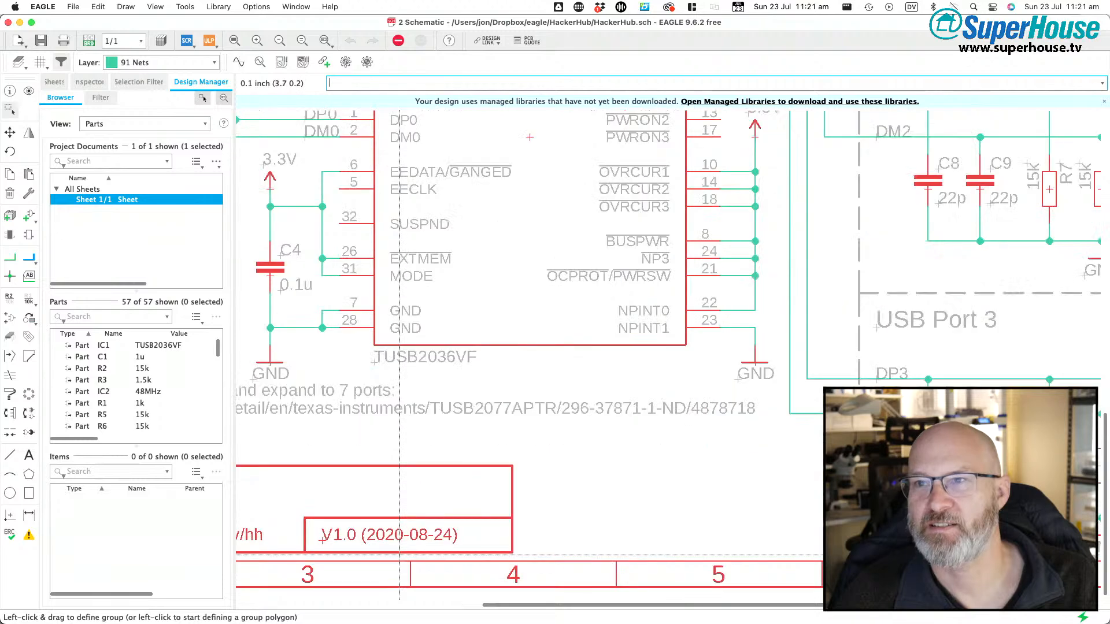
{"action": "scroll", "coordinate": [401, 506], "scroll_direction": "left", "scroll_amount": 5}
{"action": "scroll", "coordinate": [401, 506], "scroll_direction": "down", "scroll_amount": 2}
{"action": "scroll", "coordinate": [453, 505], "scroll_direction": "right", "scroll_amount": 5}
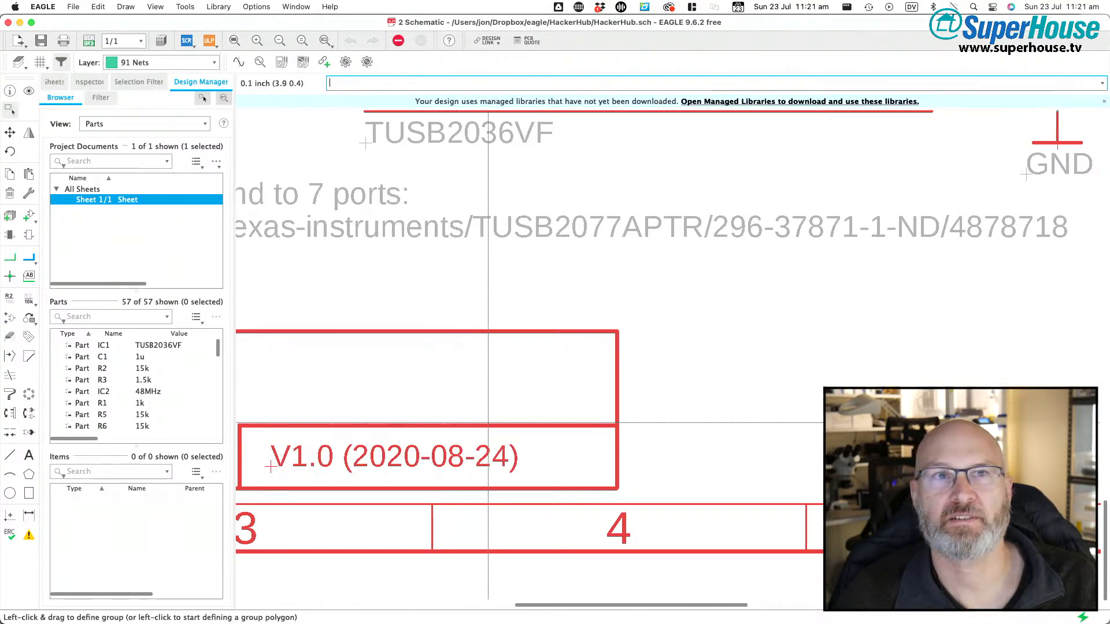
{"action": "scroll", "coordinate": [473, 392], "scroll_direction": "down", "scroll_amount": 1}
{"action": "scroll", "coordinate": [473, 392], "scroll_direction": "down", "scroll_amount": 3}
{"action": "scroll", "coordinate": [473, 392], "scroll_direction": "up", "scroll_amount": 1}
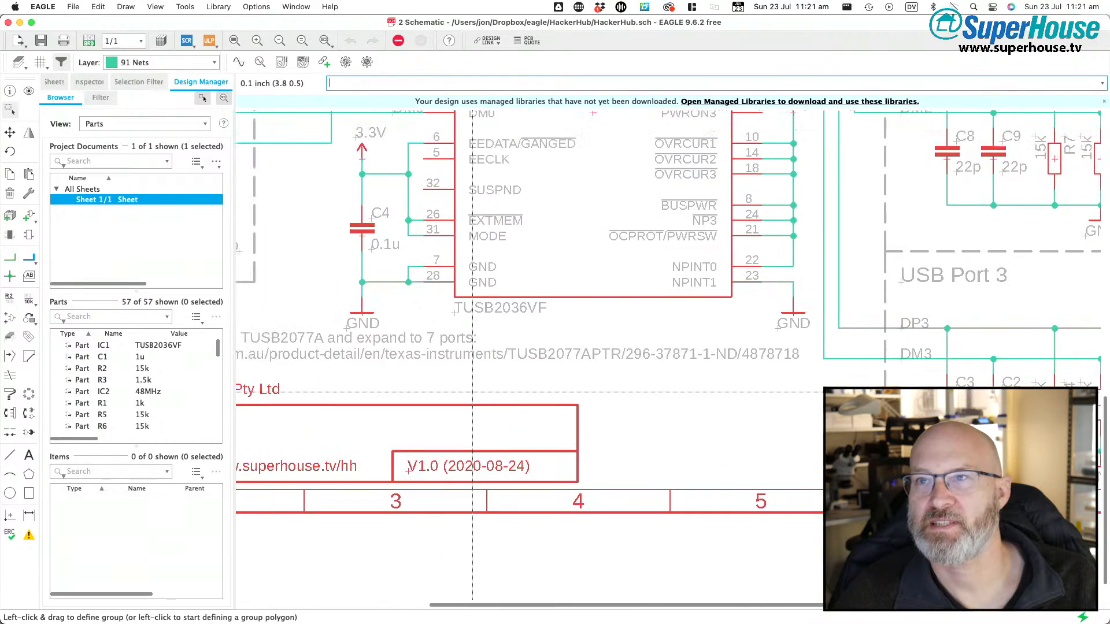
{"action": "scroll", "coordinate": [473, 392], "scroll_direction": "down", "scroll_amount": 3}
{"action": "middle_click_drag", "start_coordinate": [473, 392], "coordinate": [496, 505]}
- Switch to the board layout and examine the 3.3V and data traces around the TUSB2036VF chip up close
{"action": "left_click", "coordinate": [87, 42]}
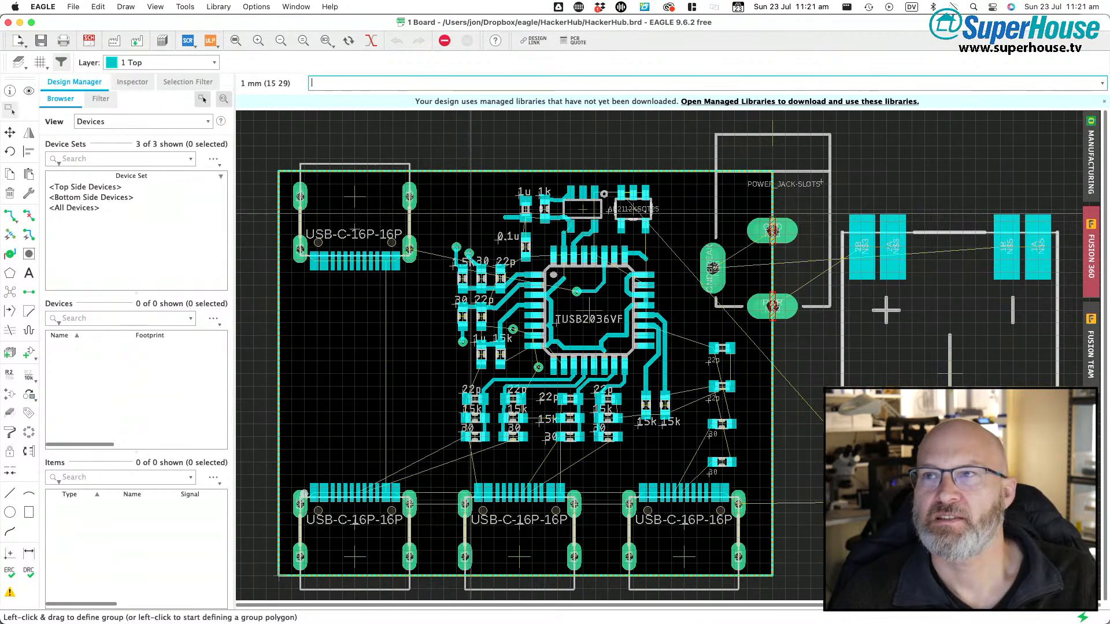
{"action": "scroll", "coordinate": [555, 290], "scroll_direction": "up", "scroll_amount": 4}
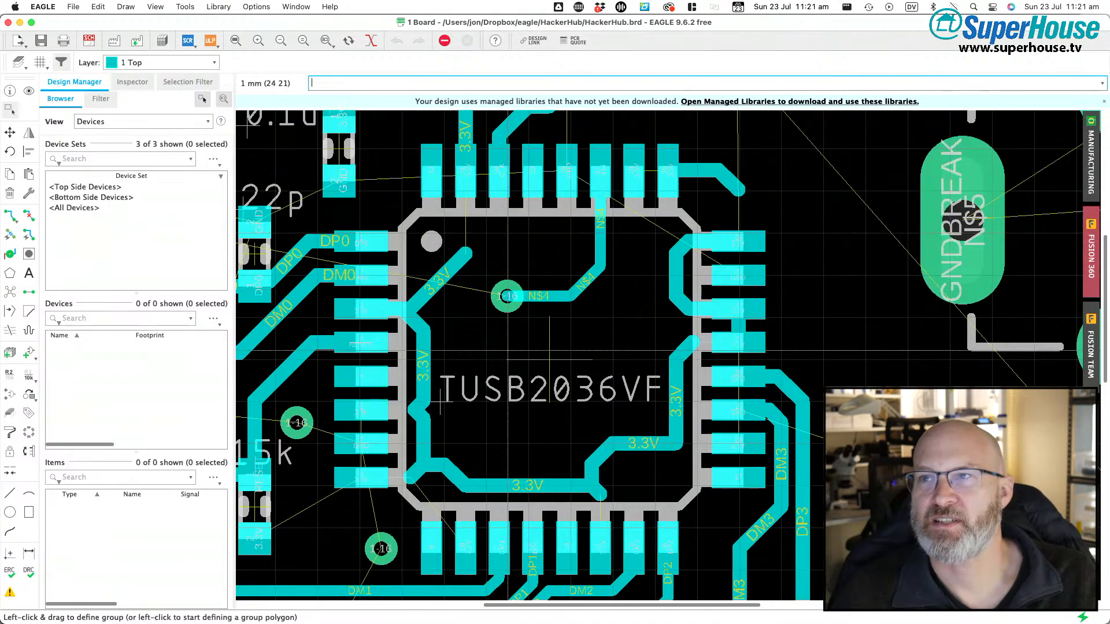
{"action": "scroll", "coordinate": [516, 284], "scroll_direction": "down", "scroll_amount": 3}
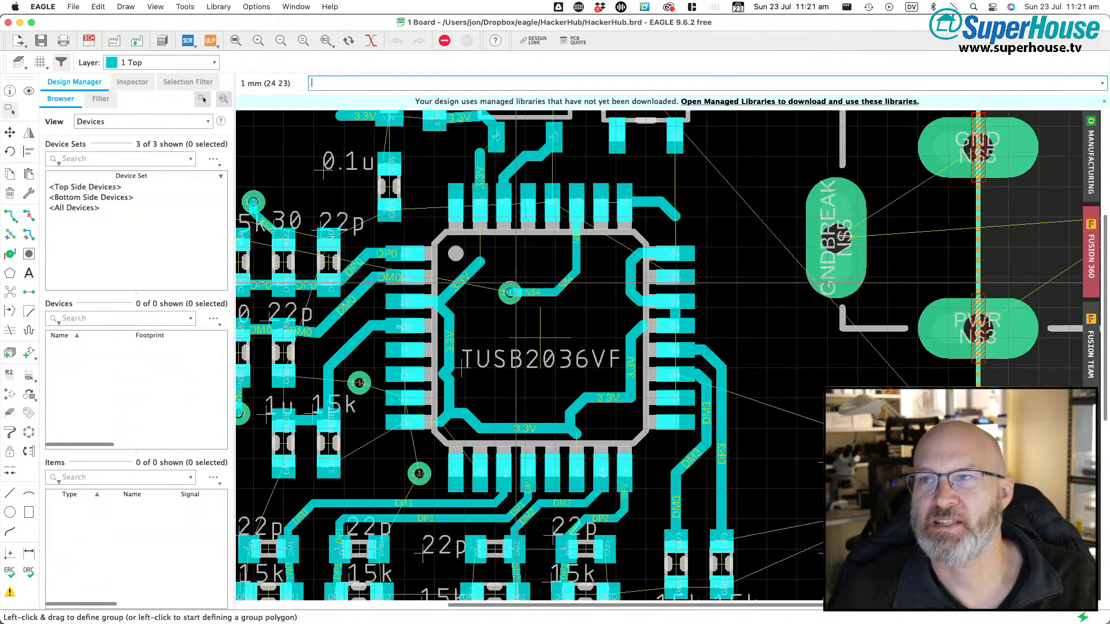
{"action": "scroll", "coordinate": [559, 376], "scroll_direction": "up", "scroll_amount": 4}
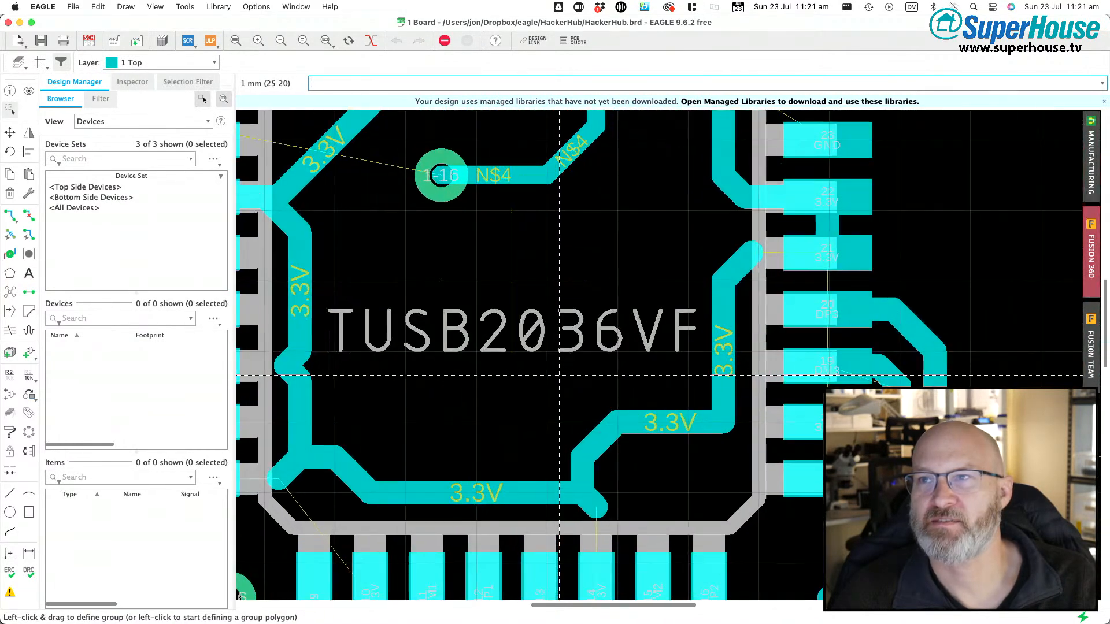
{"action": "middle_click_drag", "start_coordinate": [607, 288], "coordinate": [509, 326]}
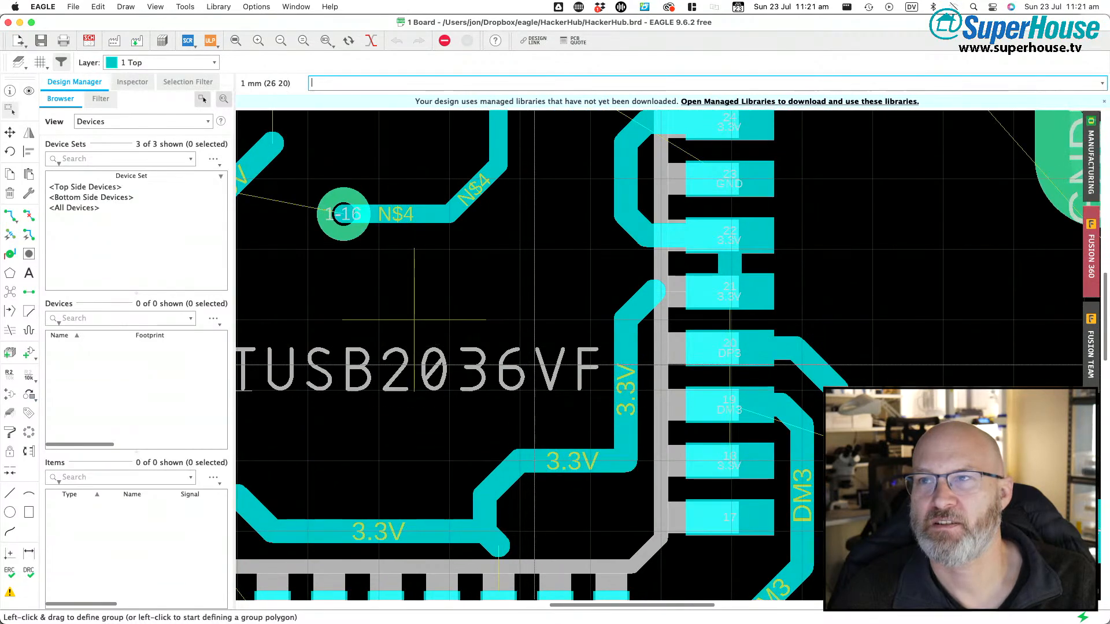
{"action": "middle_click_drag", "start_coordinate": [414, 319], "coordinate": [455, 321]}
{"action": "scroll", "coordinate": [455, 322], "scroll_direction": "up", "scroll_amount": 3}
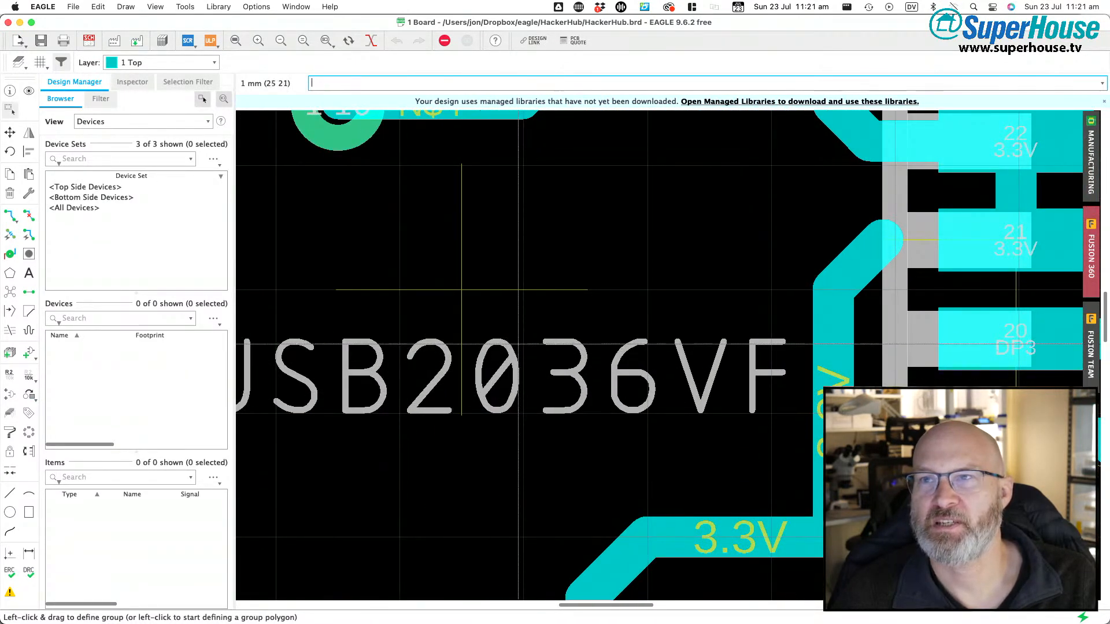
{"action": "middle_click_drag", "start_coordinate": [462, 289], "coordinate": [325, 279]}
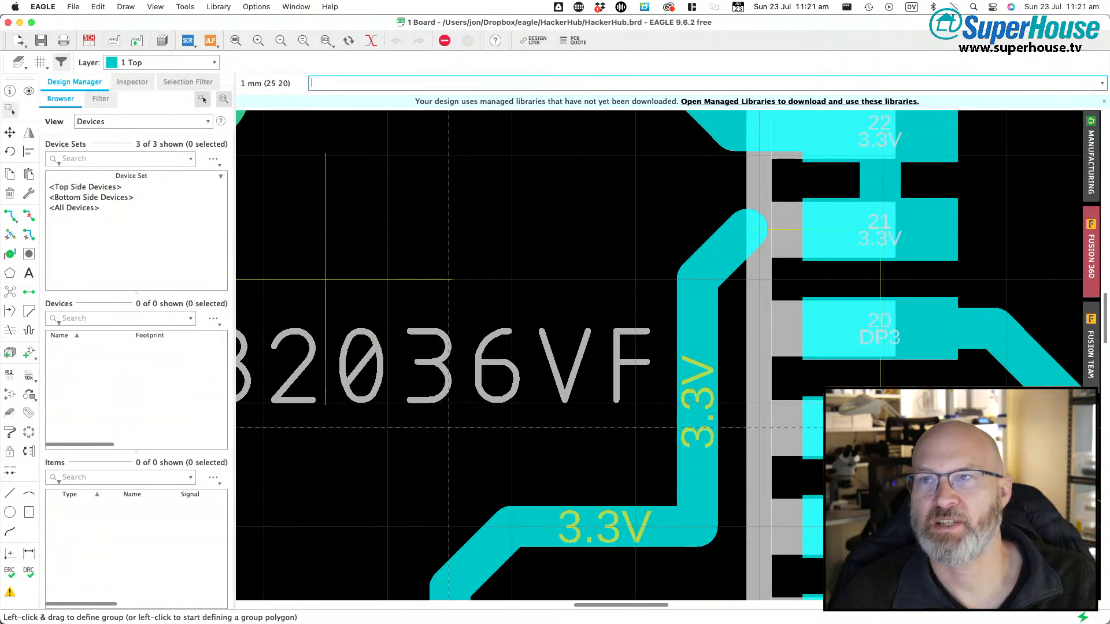
{"action": "scroll", "coordinate": [325, 279], "scroll_direction": "down", "scroll_amount": 4}
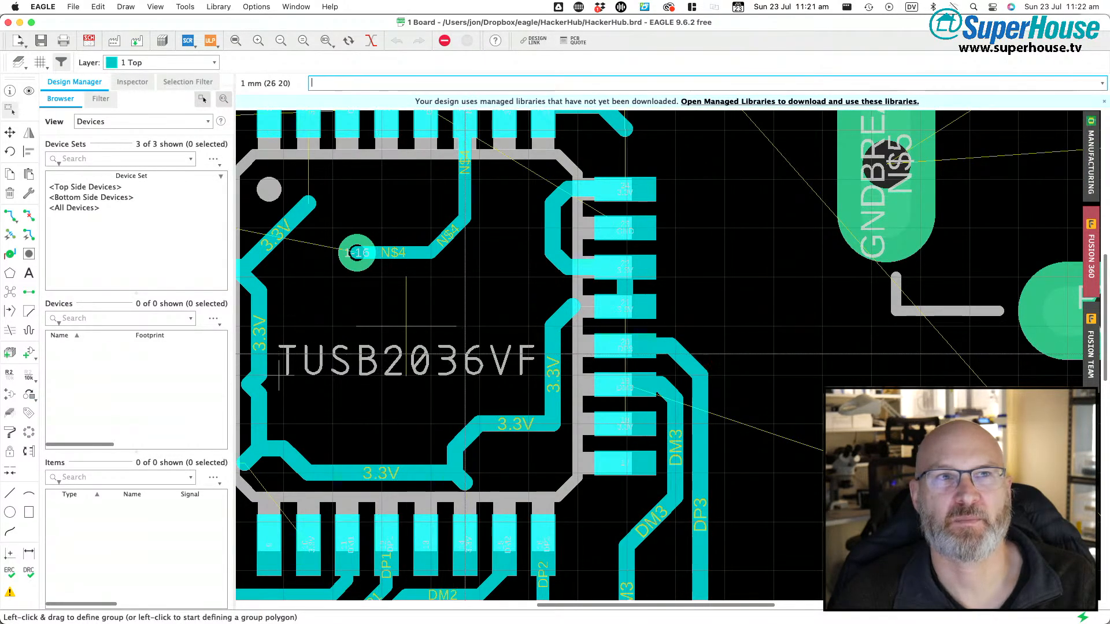
{"action": "scroll", "coordinate": [465, 353], "scroll_direction": "down", "scroll_amount": 3}
{"action": "scroll", "coordinate": [486, 295], "scroll_direction": "up", "scroll_amount": 6}
{"action": "scroll", "coordinate": [486, 295], "scroll_direction": "down", "scroll_amount": 6}
{"action": "scroll", "coordinate": [487, 295], "scroll_direction": "left", "scroll_amount": 3}
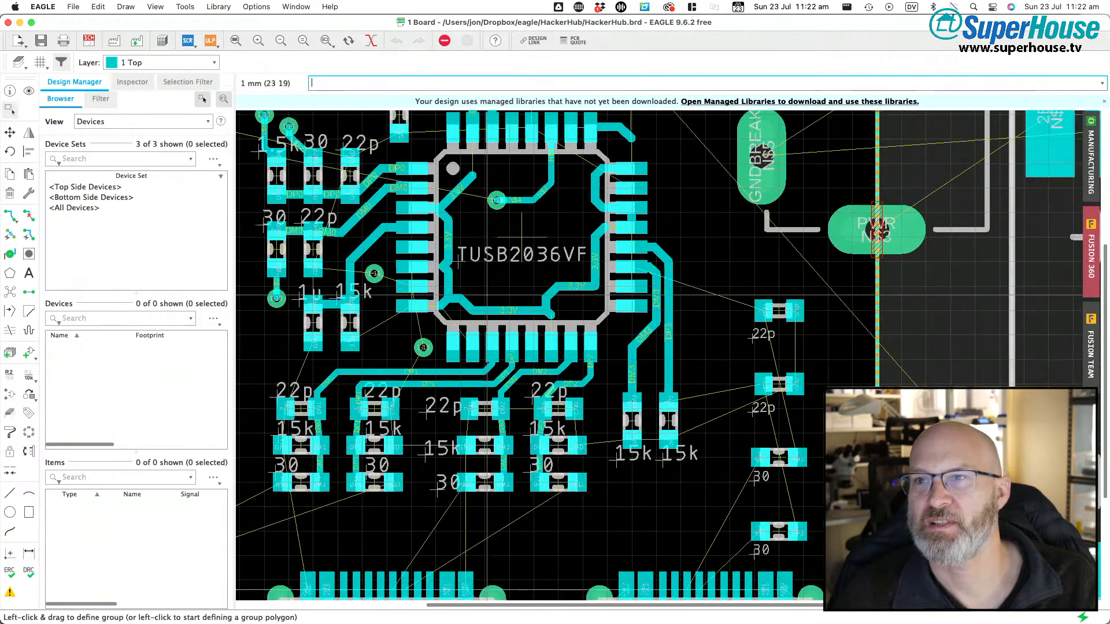
- Review the overall board layout, including the USB-C connectors, passives, power jack and unrouted connections
{"action": "scroll", "coordinate": [487, 295], "scroll_direction": "down", "scroll_amount": 2}
{"action": "scroll", "coordinate": [487, 295], "scroll_direction": "left", "scroll_amount": 2}
{"action": "scroll", "coordinate": [486, 295], "scroll_direction": "down", "scroll_amount": 1}
{"action": "scroll", "coordinate": [486, 295], "scroll_direction": "up", "scroll_amount": 3}
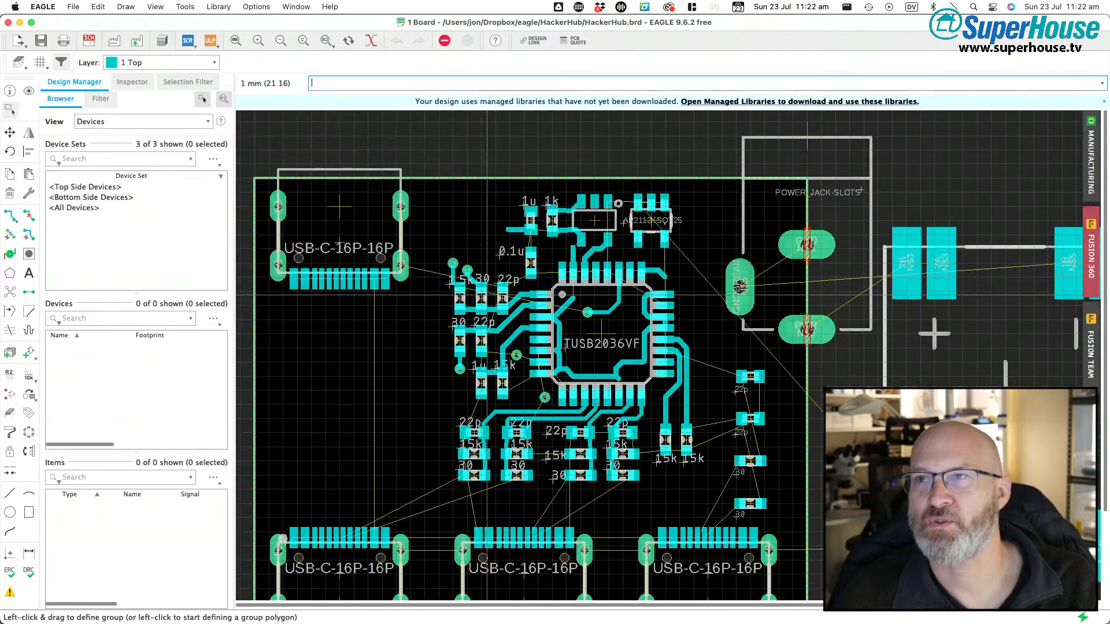
{"action": "scroll", "coordinate": [487, 295], "scroll_direction": "right", "scroll_amount": 3}
{"action": "scroll", "coordinate": [487, 295], "scroll_direction": "up", "scroll_amount": 4}
{"action": "scroll", "coordinate": [487, 295], "scroll_direction": "up", "scroll_amount": 1}
{"action": "scroll", "coordinate": [487, 295], "scroll_direction": "right", "scroll_amount": 2}
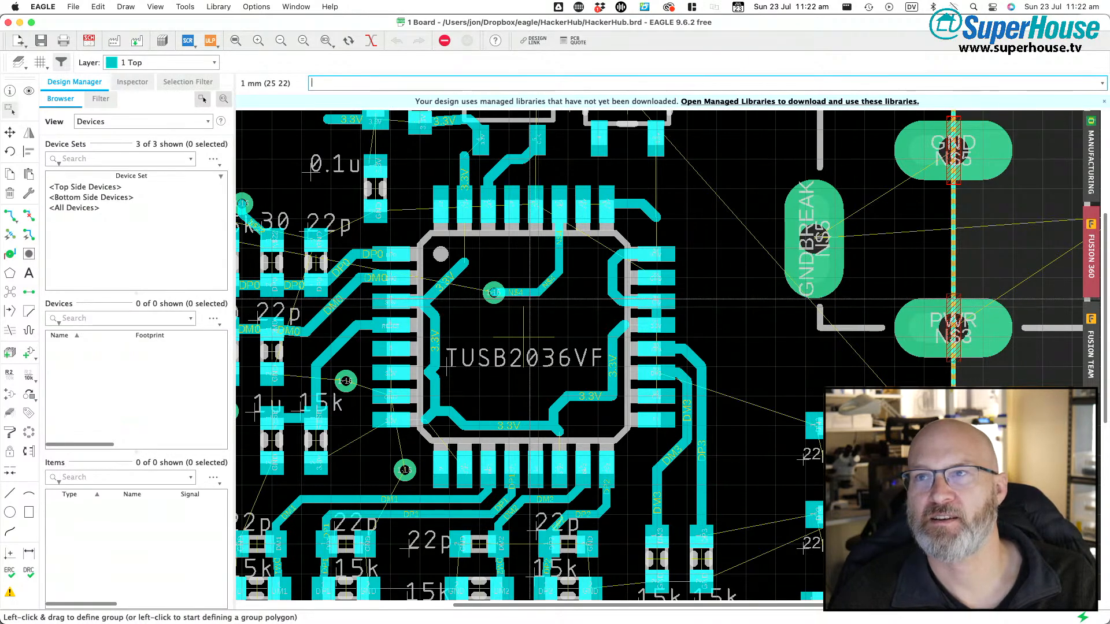
{"action": "scroll", "coordinate": [530, 299], "scroll_direction": "down", "scroll_amount": 3}
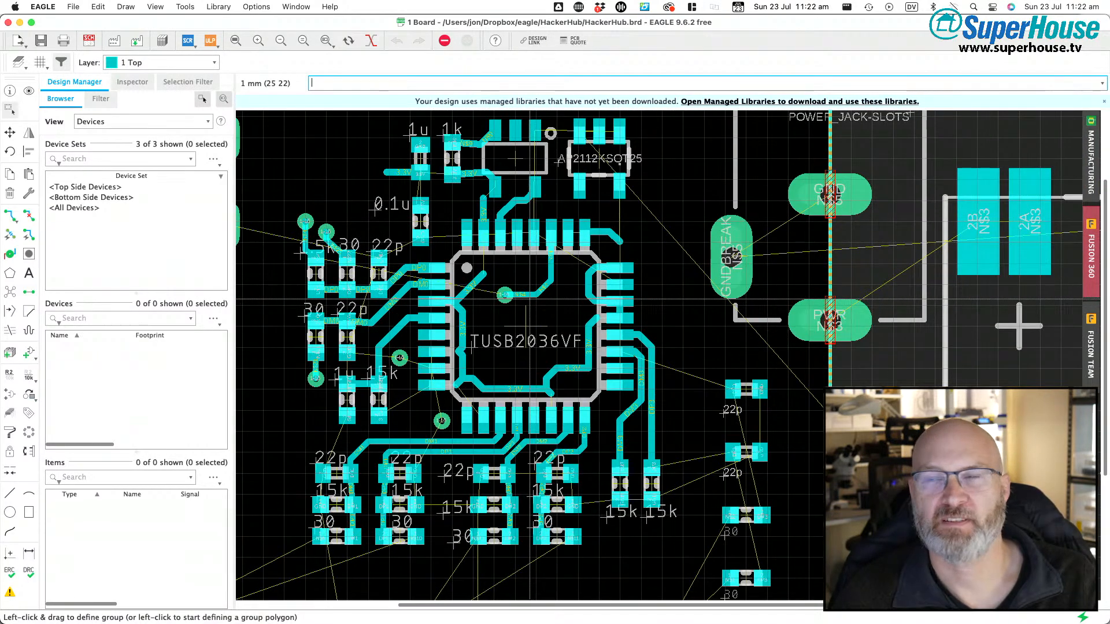
{"action": "scroll", "coordinate": [524, 307], "scroll_direction": "right", "scroll_amount": 2}
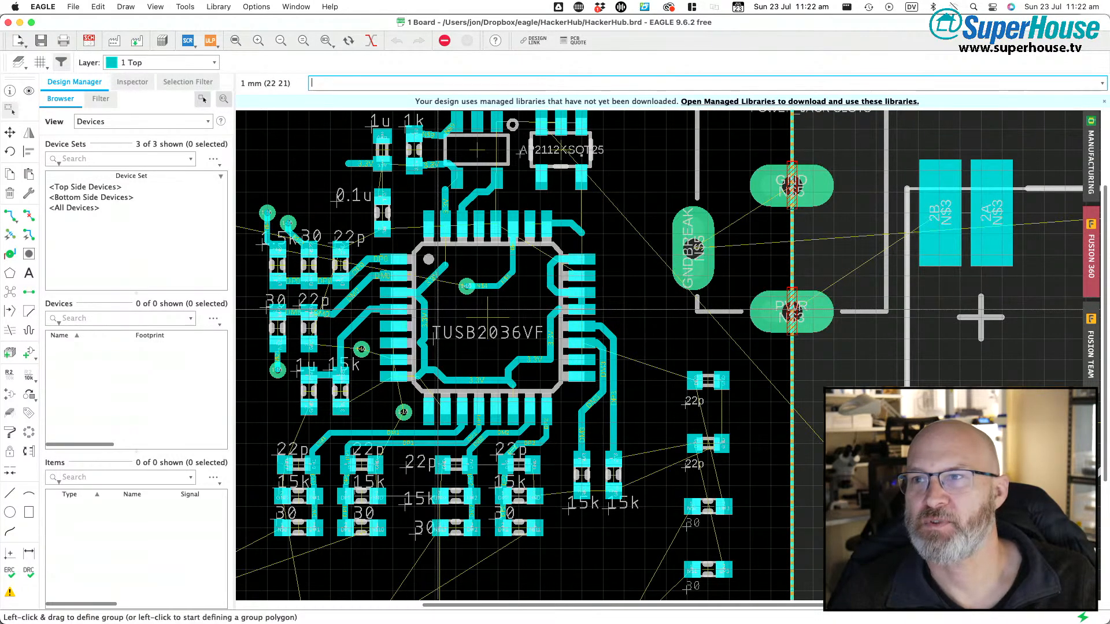
{"action": "scroll", "coordinate": [439, 310], "scroll_direction": "down", "scroll_amount": 2}
{"action": "scroll", "coordinate": [475, 278], "scroll_direction": "left", "scroll_amount": 3}
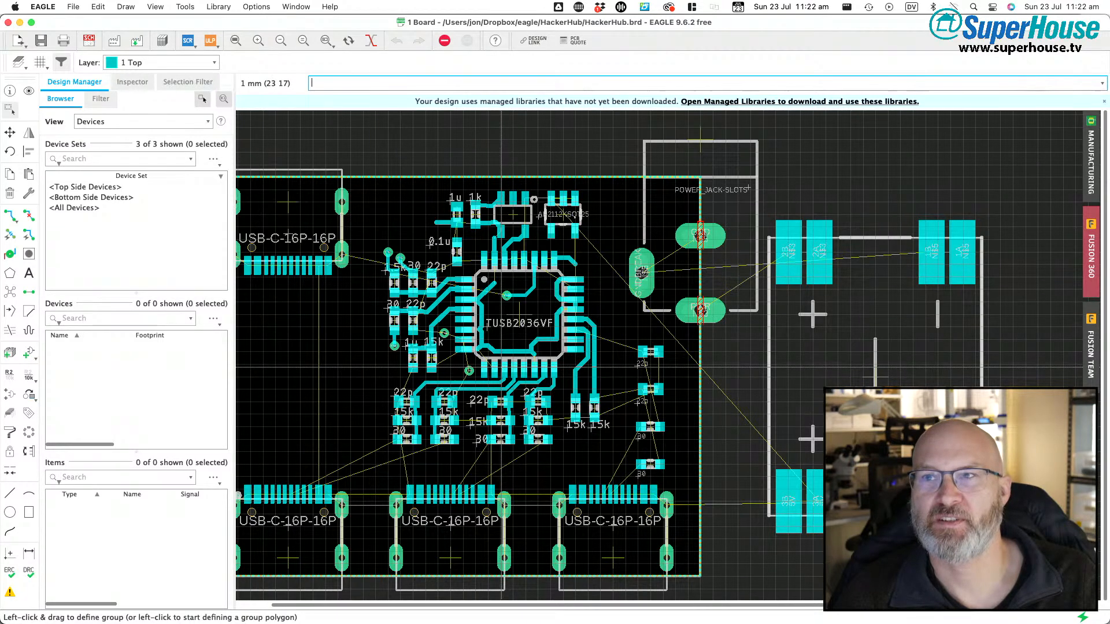
{"action": "scroll", "coordinate": [501, 367], "scroll_direction": "left", "scroll_amount": 2}
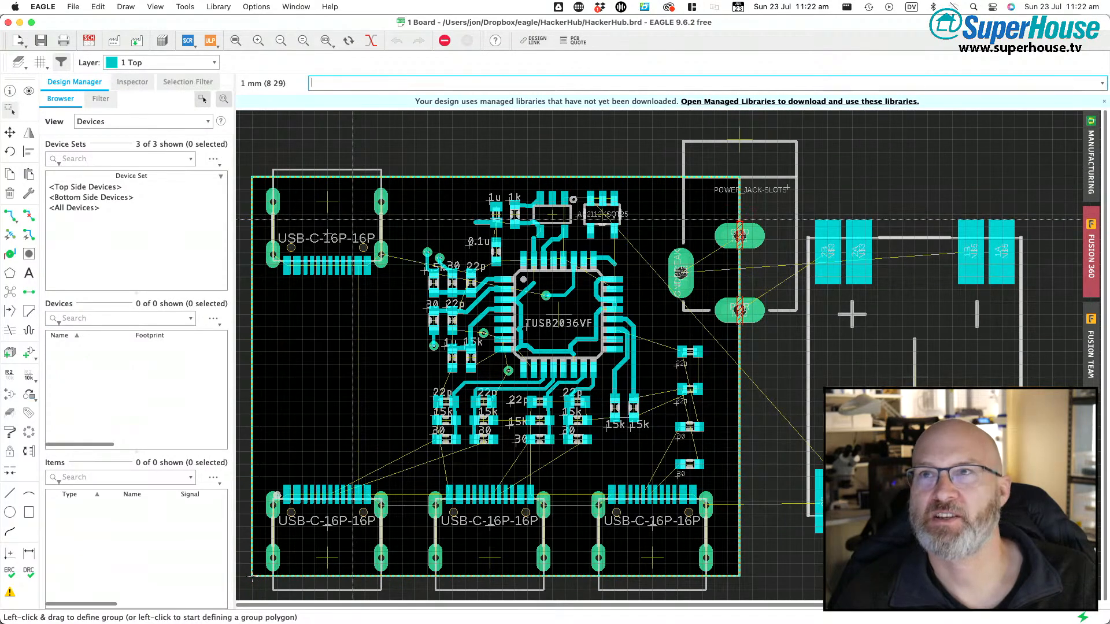
- Switch to the HackerHub schematic and examine its title block, downstream USB ports, and 5V and 3.3V power supply sections
{"action": "left_click", "coordinate": [85, 45]}
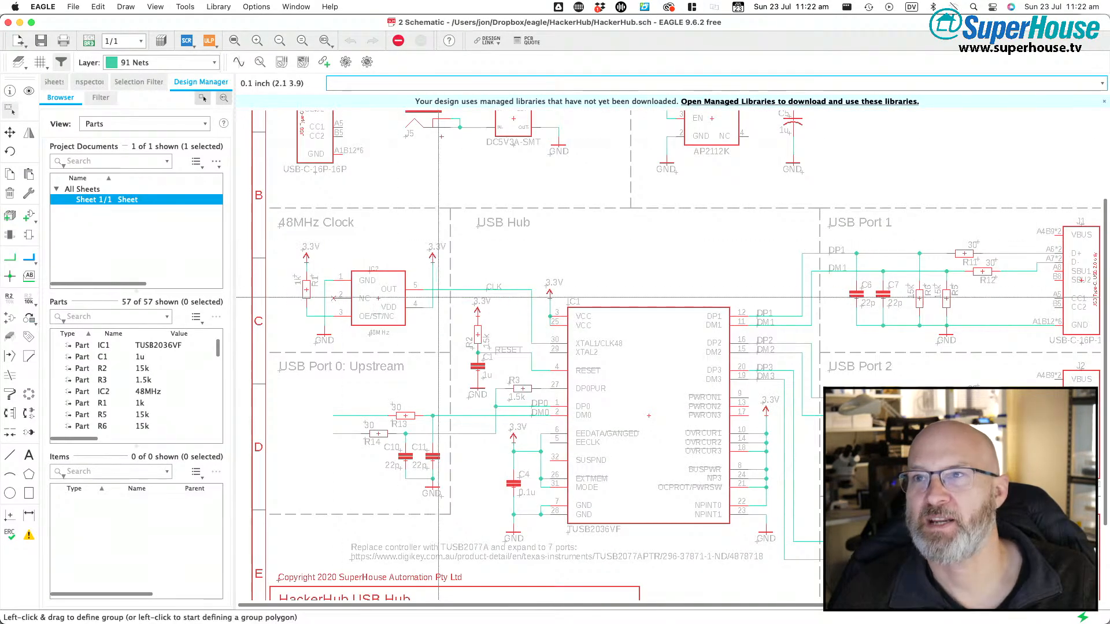
{"action": "scroll", "coordinate": [674, 308], "scroll_direction": "down", "scroll_amount": 5}
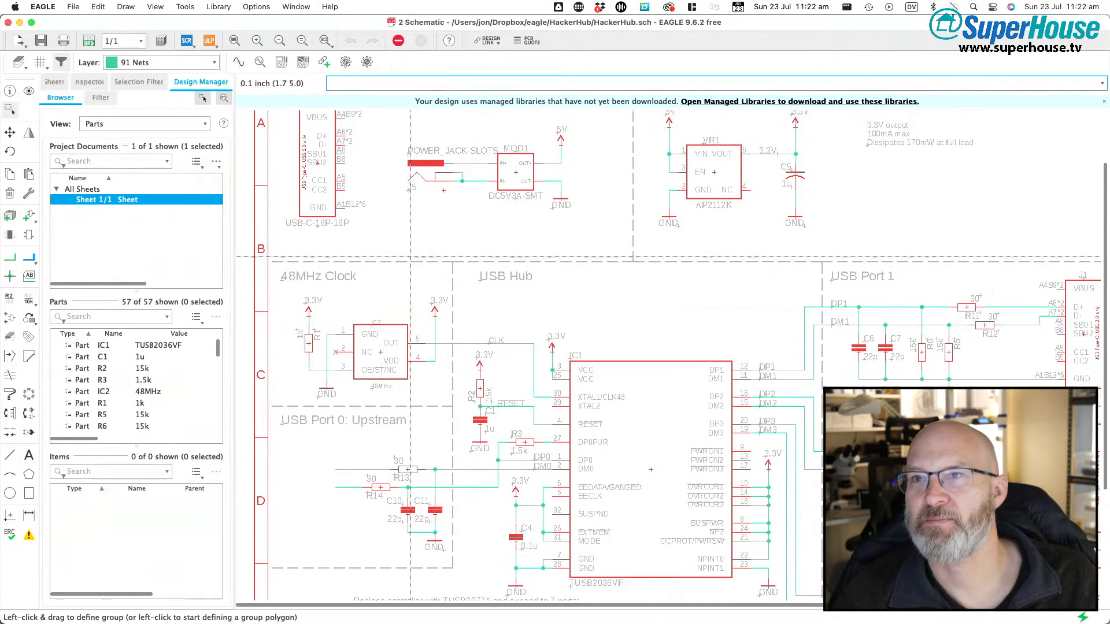
{"action": "scroll", "coordinate": [356, 359], "scroll_direction": "up", "scroll_amount": 2}
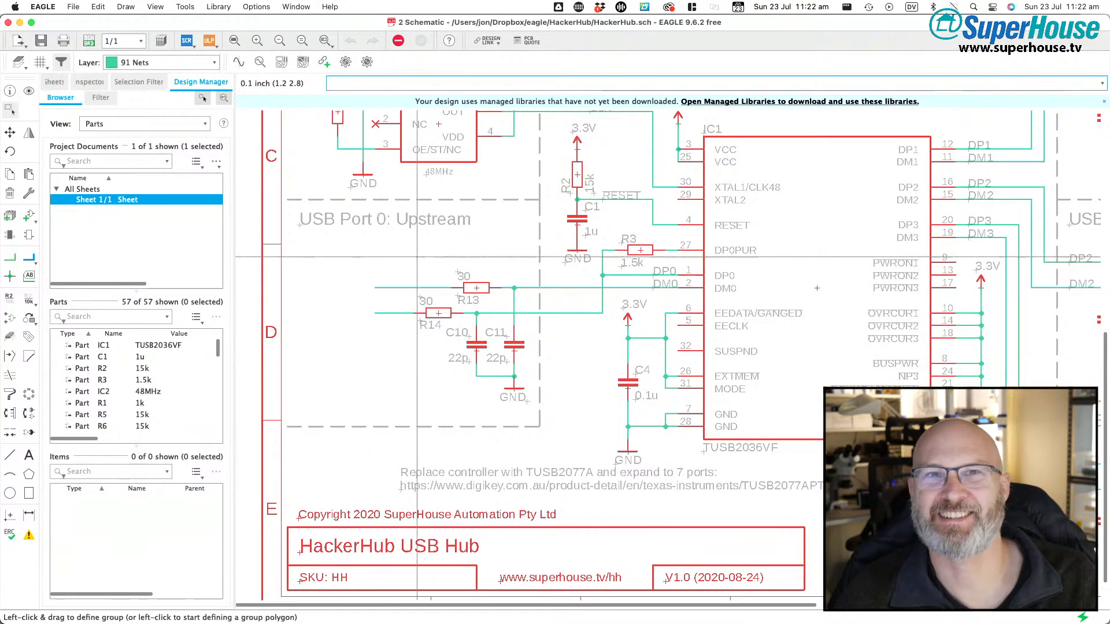
{"action": "scroll", "coordinate": [418, 256], "scroll_direction": "up", "scroll_amount": 12}
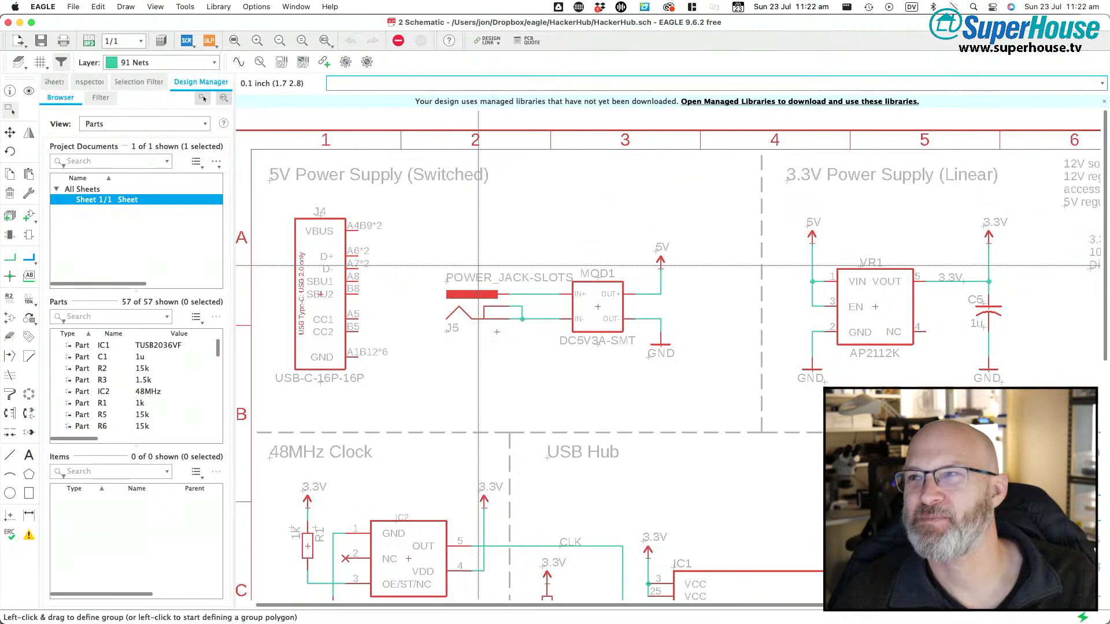
{"action": "scroll", "coordinate": [478, 266], "scroll_direction": "down", "scroll_amount": 15}
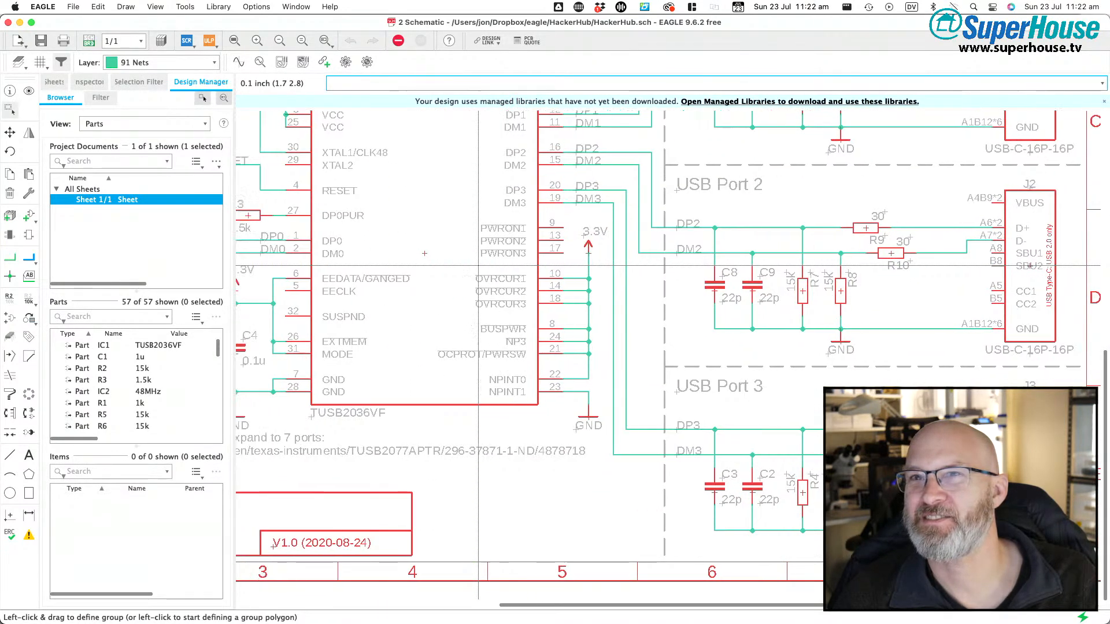
{"action": "scroll", "coordinate": [478, 266], "scroll_direction": "left", "scroll_amount": 2}
{"action": "scroll", "coordinate": [478, 266], "scroll_direction": "left", "scroll_amount": 12}
{"action": "scroll", "coordinate": [478, 266], "scroll_direction": "up", "scroll_amount": 4}
{"action": "scroll", "coordinate": [478, 266], "scroll_direction": "up", "scroll_amount": 10}
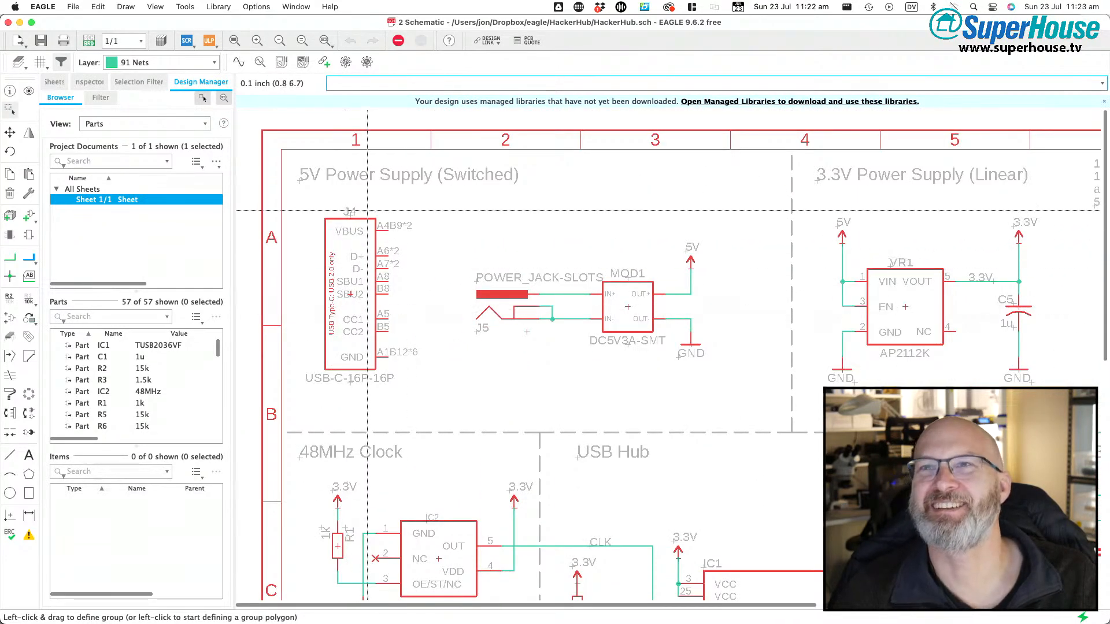
{"action": "scroll", "coordinate": [351, 262], "scroll_direction": "up", "scroll_amount": 1}
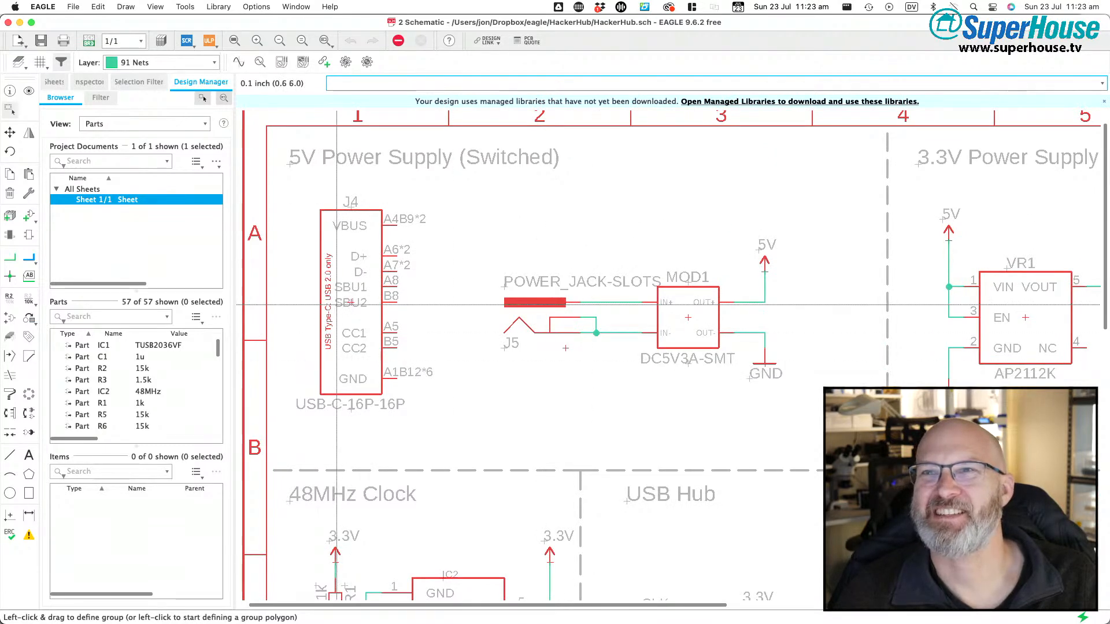
- Examine the HackerHub's USB Port 0 upstream circuit, 48MHz clock and TUSB2036VF hub controller connections
{"action": "scroll", "coordinate": [362, 323], "scroll_direction": "down", "scroll_amount": 10}
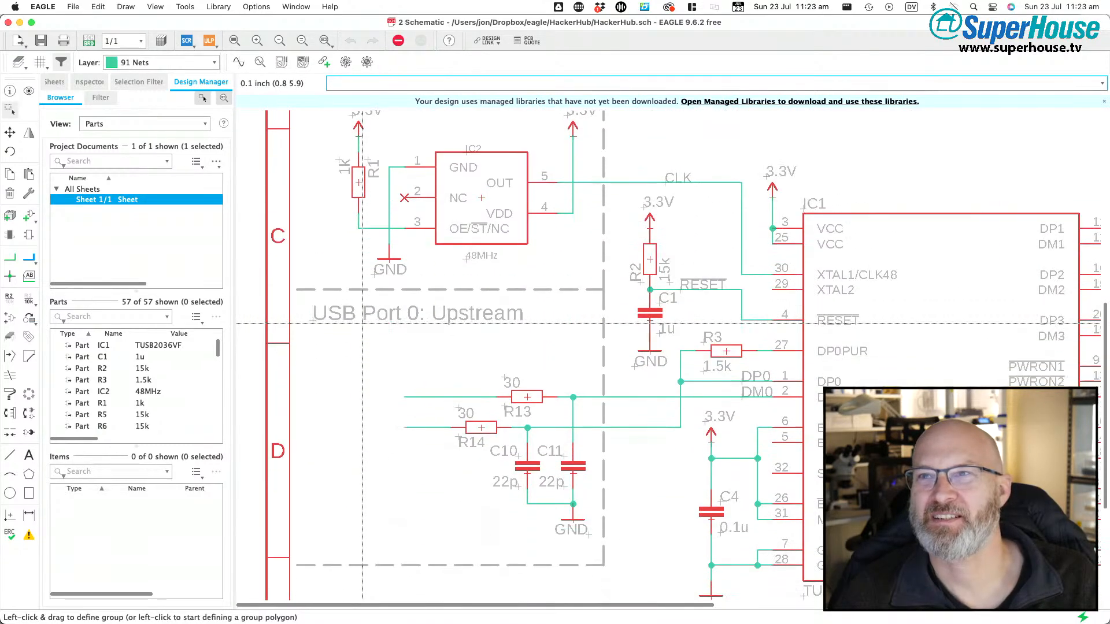
{"action": "scroll", "coordinate": [363, 324], "scroll_direction": "up", "scroll_amount": 5}
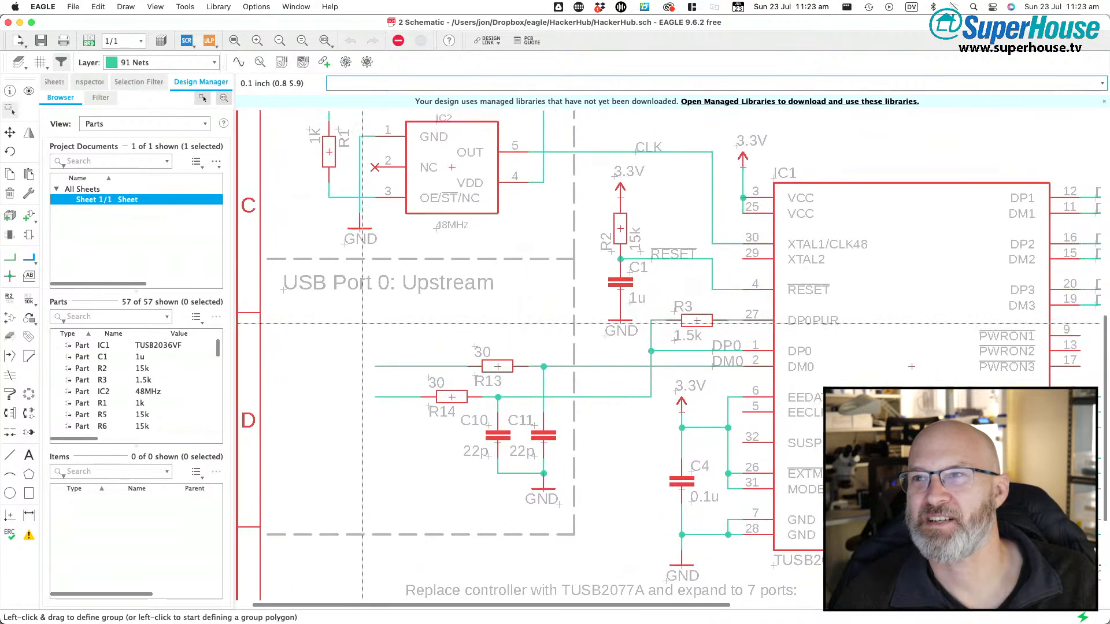
{"action": "scroll", "coordinate": [355, 393], "scroll_direction": "right", "scroll_amount": 3}
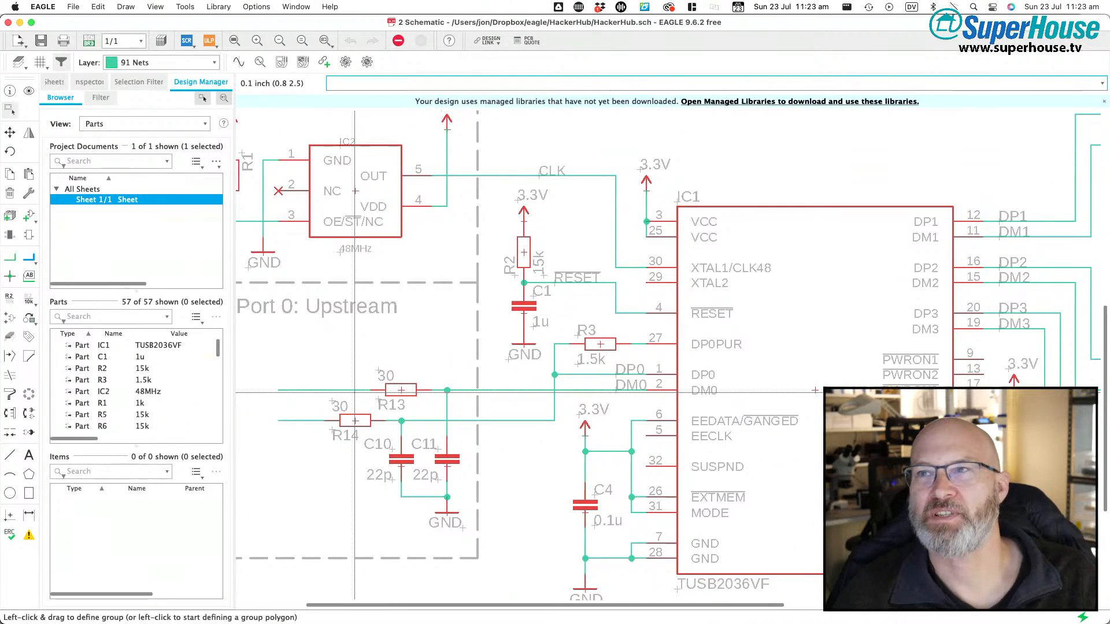
{"action": "scroll", "coordinate": [354, 393], "scroll_direction": "down", "scroll_amount": 2}
{"action": "scroll", "coordinate": [355, 393], "scroll_direction": "left", "scroll_amount": 2}
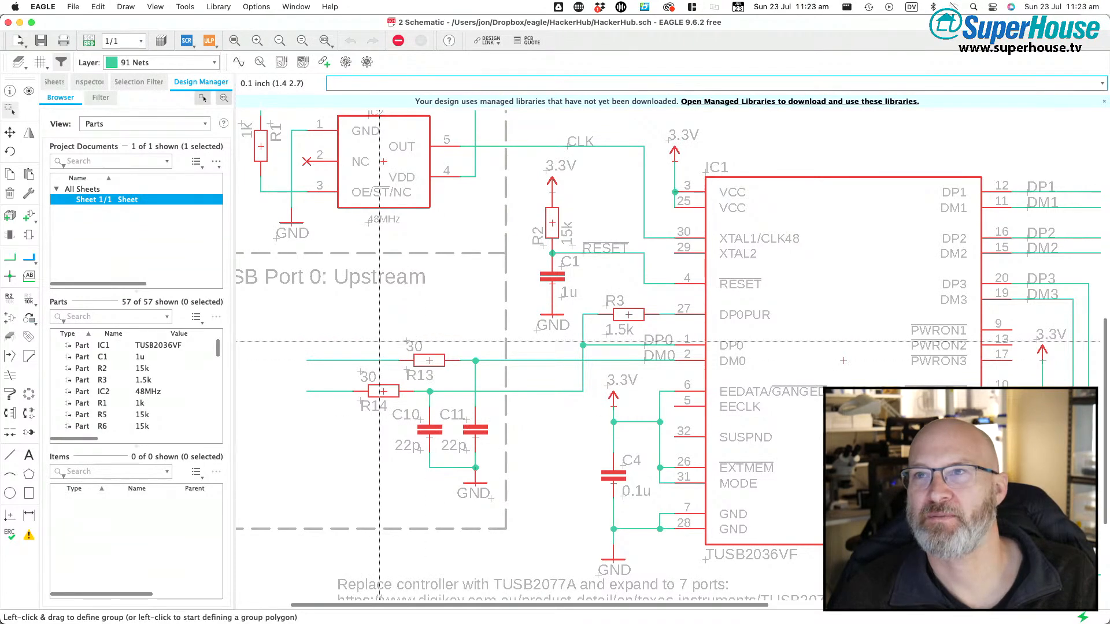
{"action": "scroll", "coordinate": [651, 347], "scroll_direction": "right", "scroll_amount": 10}
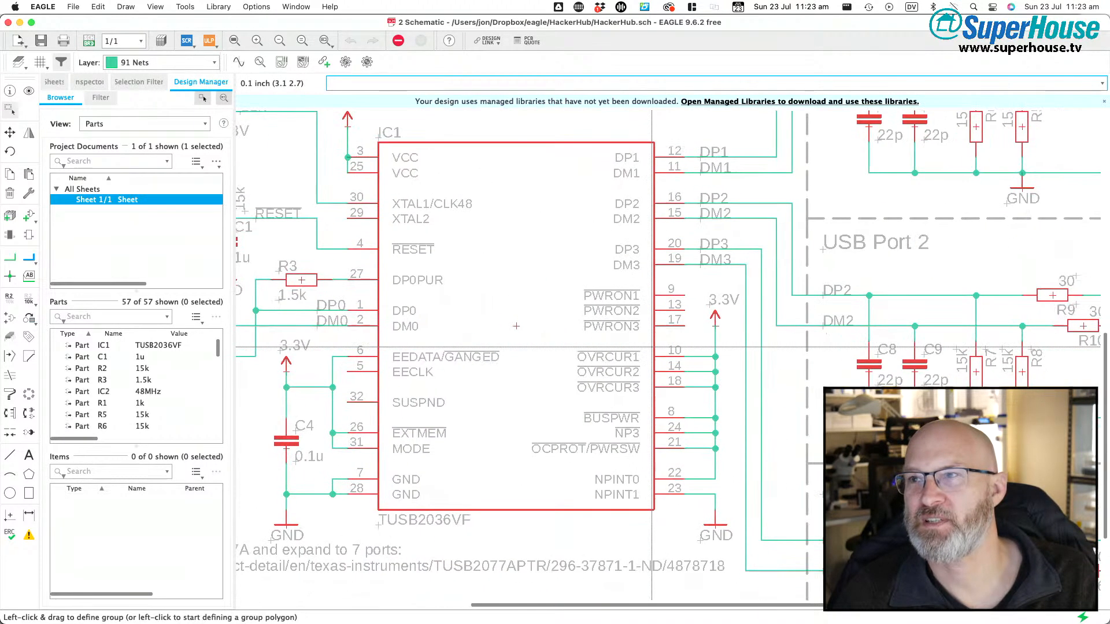
{"action": "scroll", "coordinate": [651, 347], "scroll_direction": "left", "scroll_amount": 11}
{"action": "scroll", "coordinate": [652, 347], "scroll_direction": "right", "scroll_amount": 2}
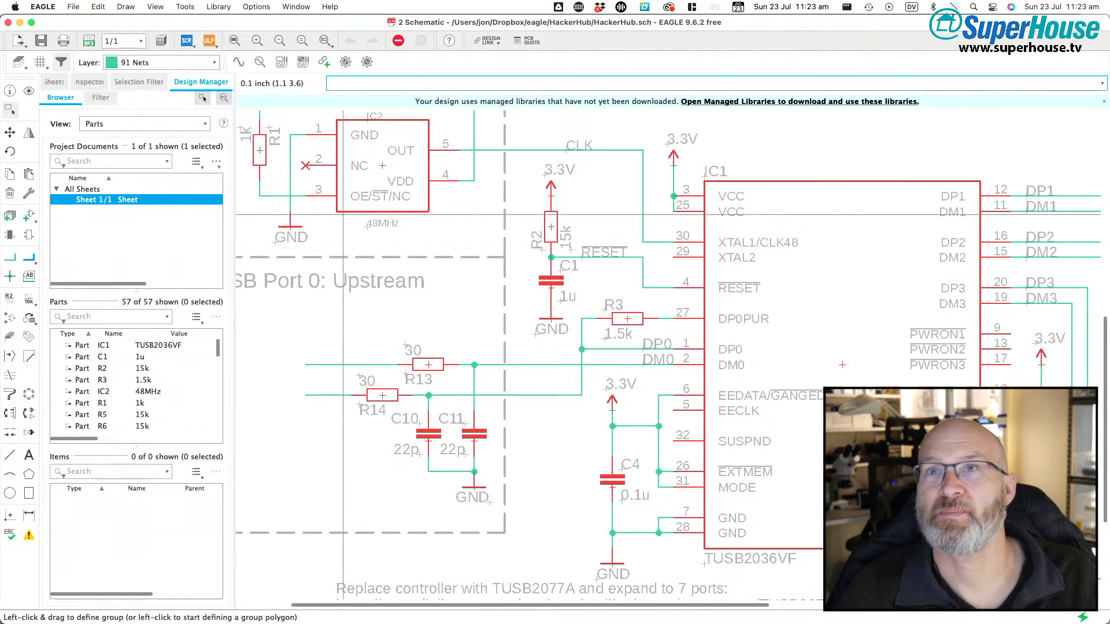
- Return to the Control Panel and open the NeckHub.brd board from the aubot project in the Archive folder
{"action": "left_click", "coordinate": [296, 7]}
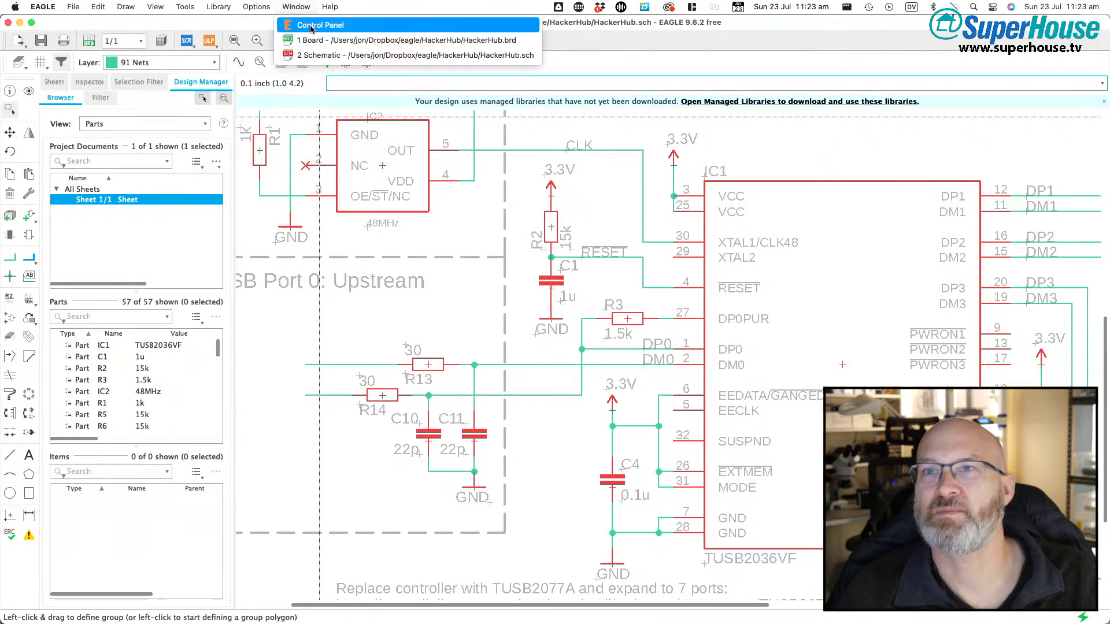
{"action": "left_click", "coordinate": [311, 25]}
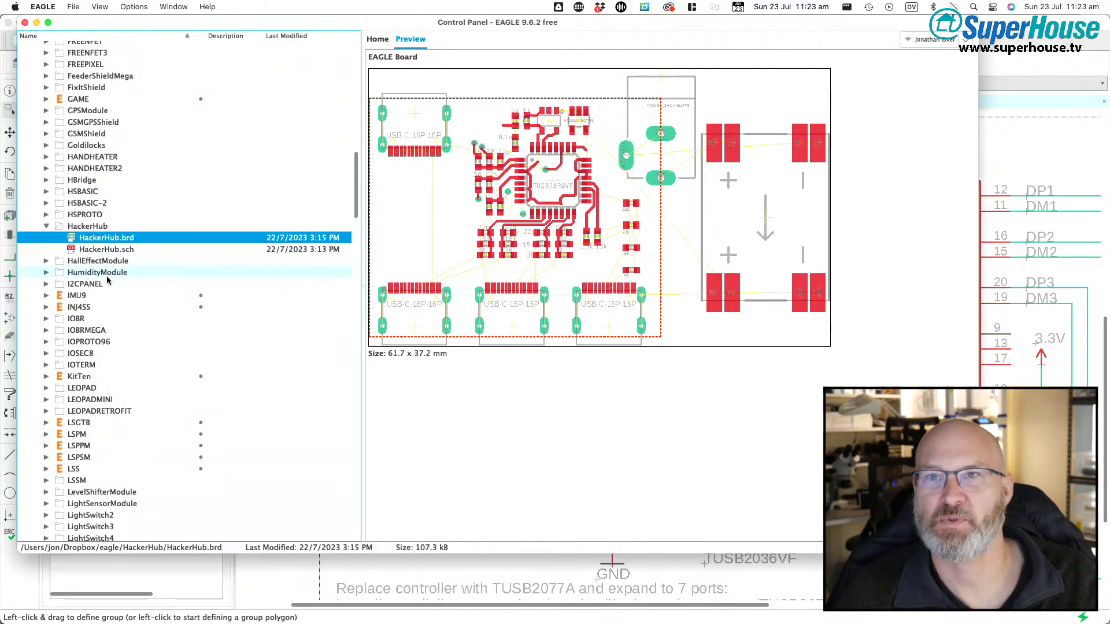
{"action": "scroll", "coordinate": [106, 276], "scroll_direction": "up", "scroll_amount": 5}
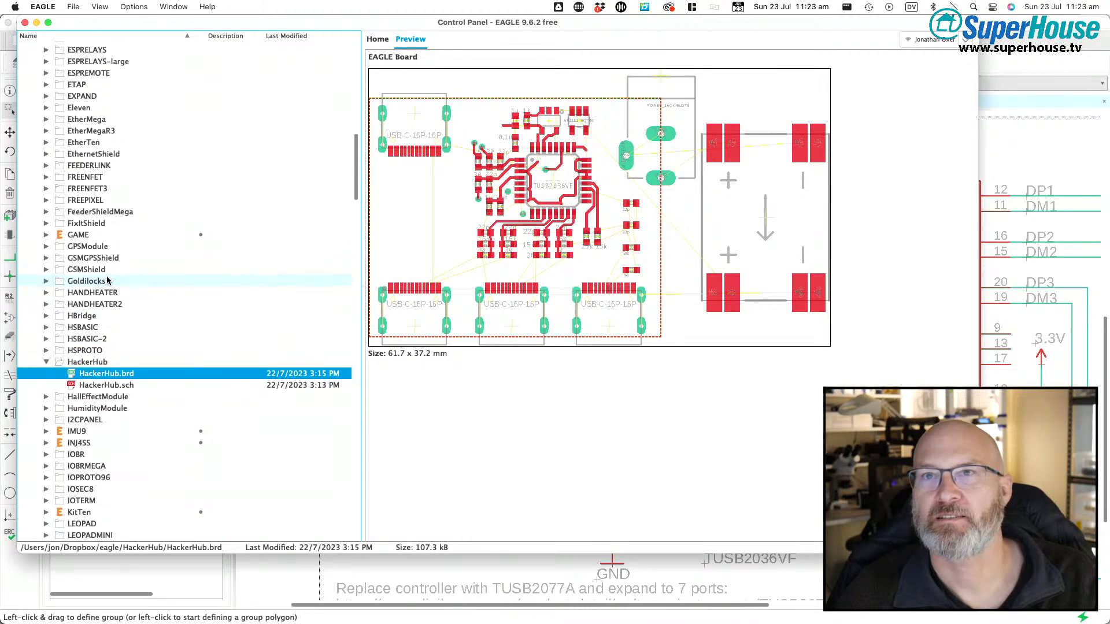
{"action": "scroll", "coordinate": [107, 279], "scroll_direction": "up", "scroll_amount": 3}
{"action": "scroll", "coordinate": [107, 280], "scroll_direction": "up", "scroll_amount": 20}
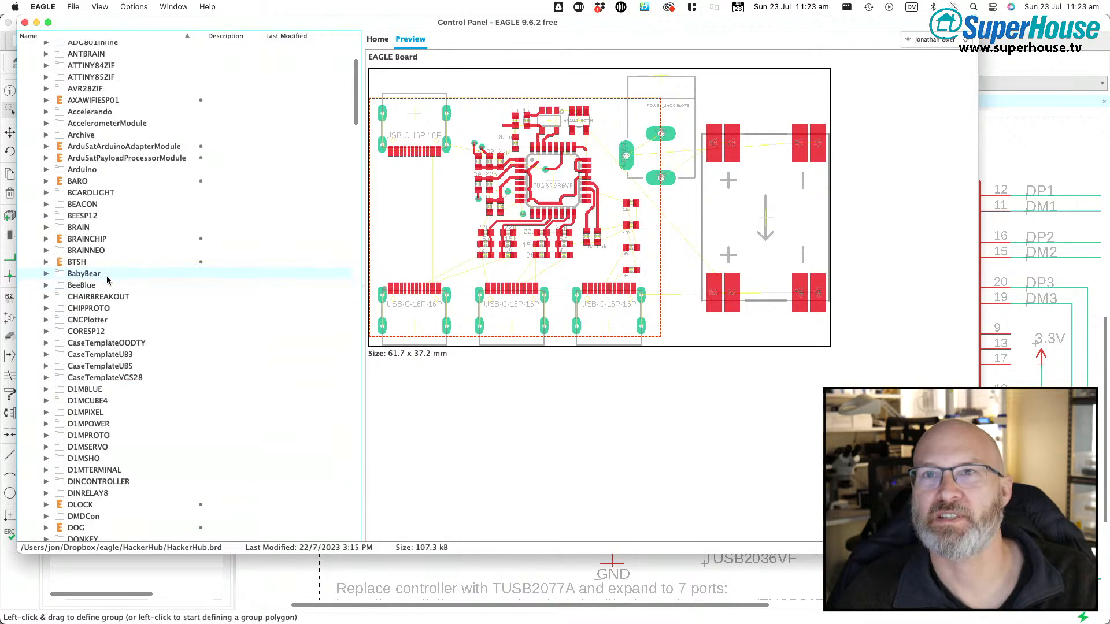
{"action": "double_click", "coordinate": [196, 22]}
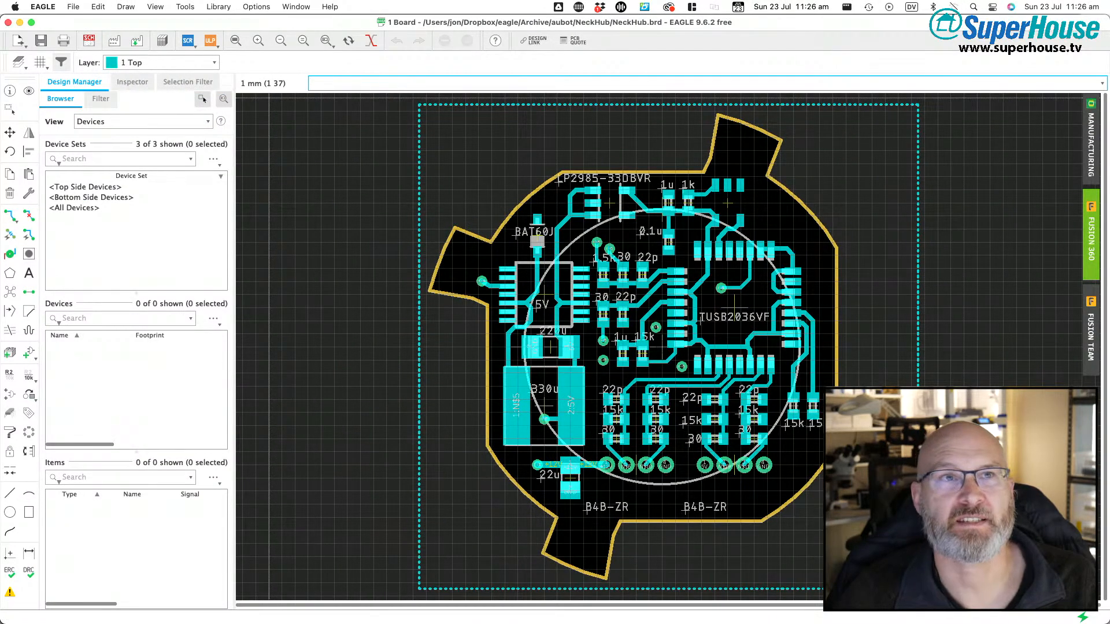
{"action": "left_click", "coordinate": [10, 109]}
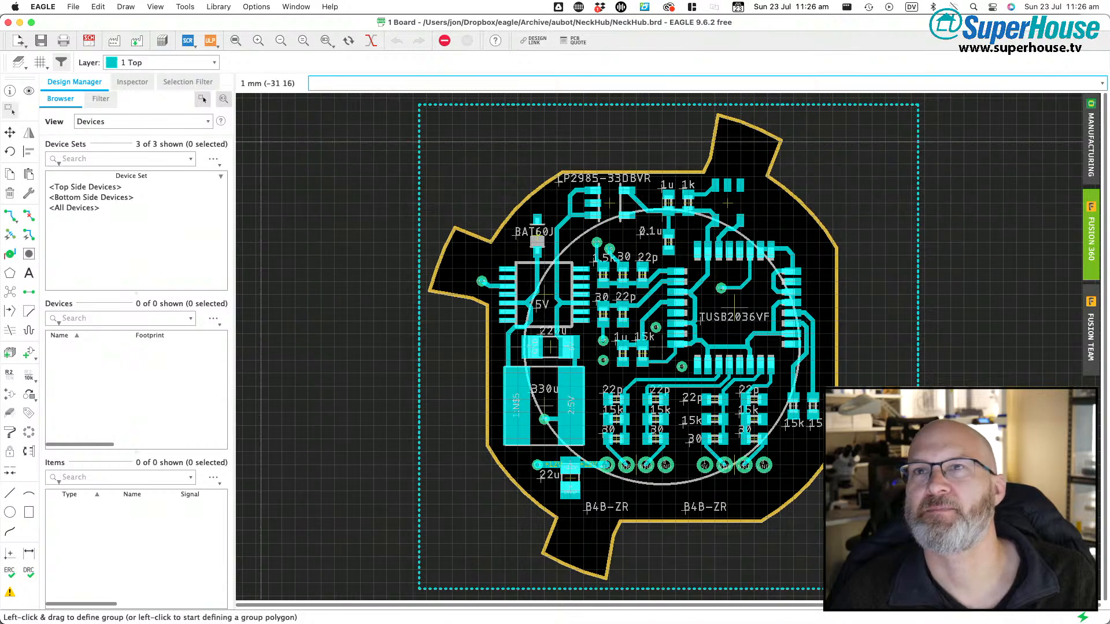
- Switch to the NeckHub schematic and examine the USB Port 2 and USB Port 3 accessory circuits
{"action": "left_click", "coordinate": [88, 41]}
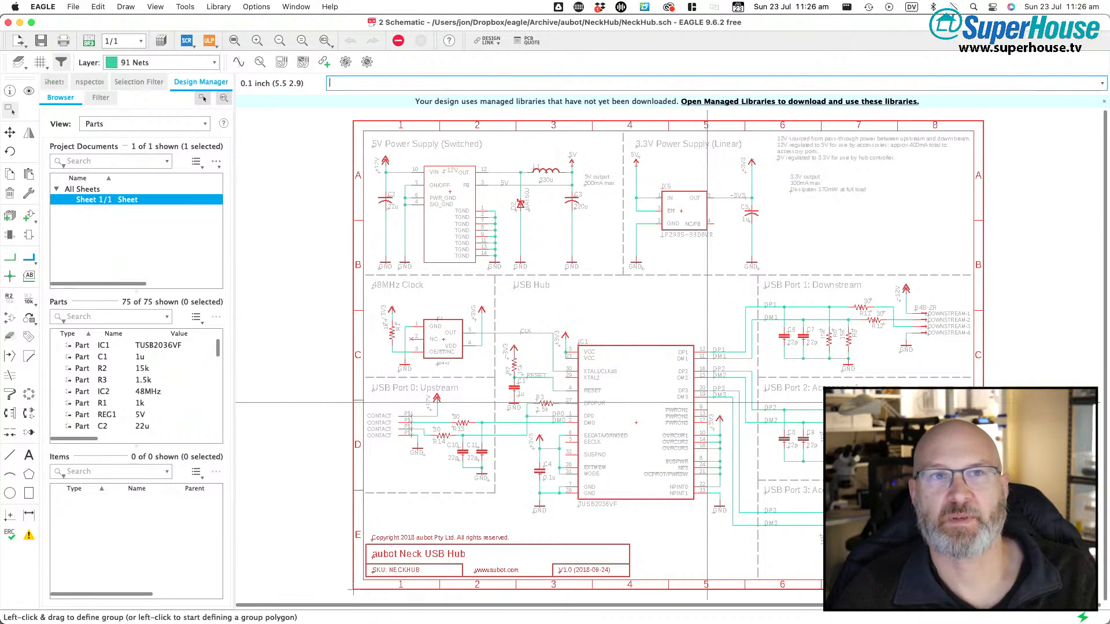
{"action": "scroll", "coordinate": [706, 425], "scroll_direction": "up", "scroll_amount": 3}
{"action": "scroll", "coordinate": [705, 424], "scroll_direction": "down", "scroll_amount": 5}
{"action": "scroll", "coordinate": [706, 424], "scroll_direction": "right", "scroll_amount": 5}
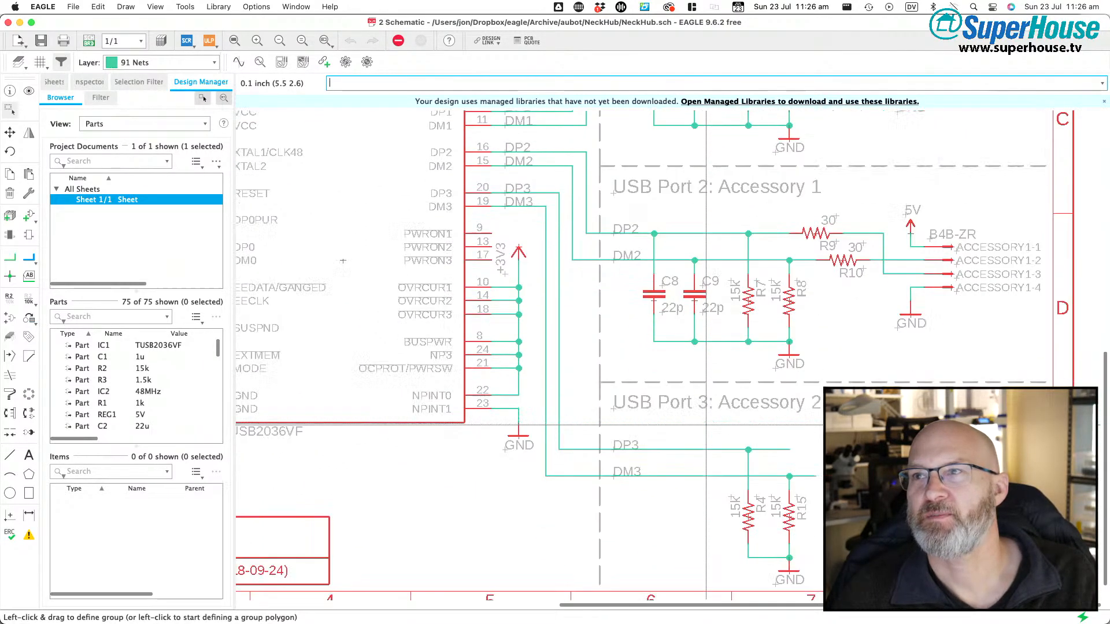
{"action": "scroll", "coordinate": [706, 425], "scroll_direction": "down", "scroll_amount": 2}
{"action": "scroll", "coordinate": [706, 425], "scroll_direction": "up", "scroll_amount": 1}
- Examine the NeckHub's switched 5V and linear 3.3V power supplies and read the power notes beside them
{"action": "scroll", "coordinate": [706, 424], "scroll_direction": "up", "scroll_amount": 10}
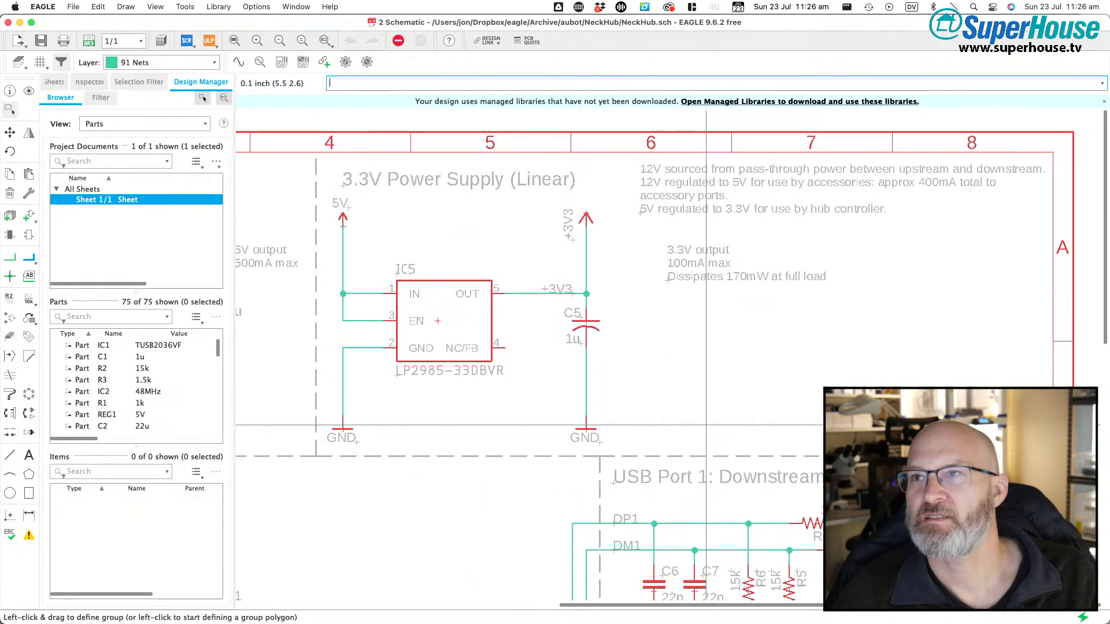
{"action": "scroll", "coordinate": [706, 425], "scroll_direction": "left", "scroll_amount": 10}
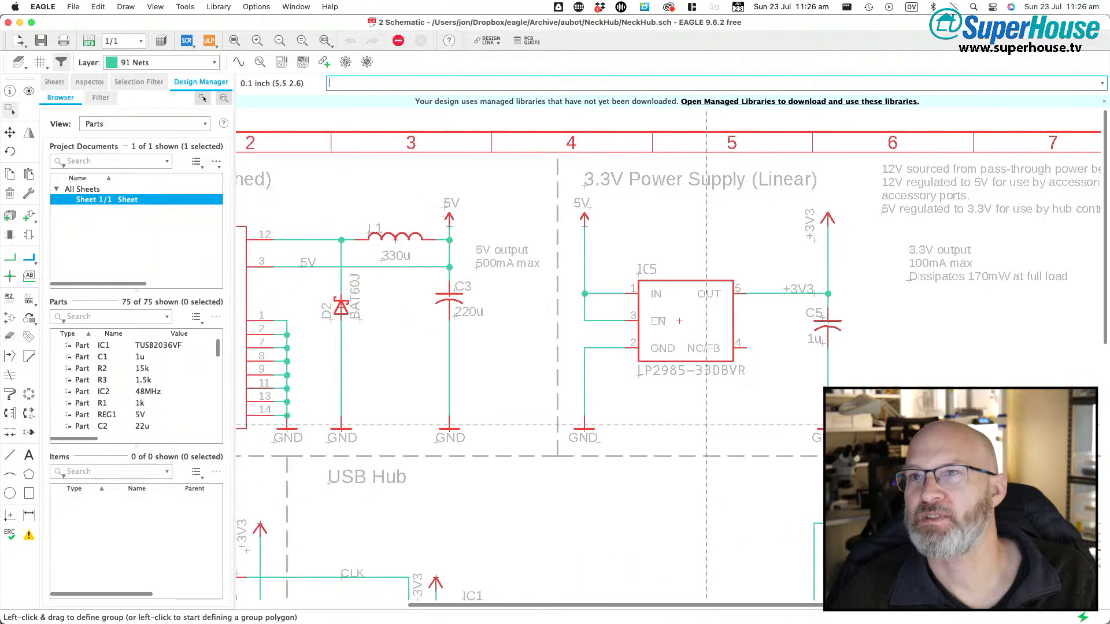
{"action": "scroll", "coordinate": [705, 424], "scroll_direction": "right", "scroll_amount": 10}
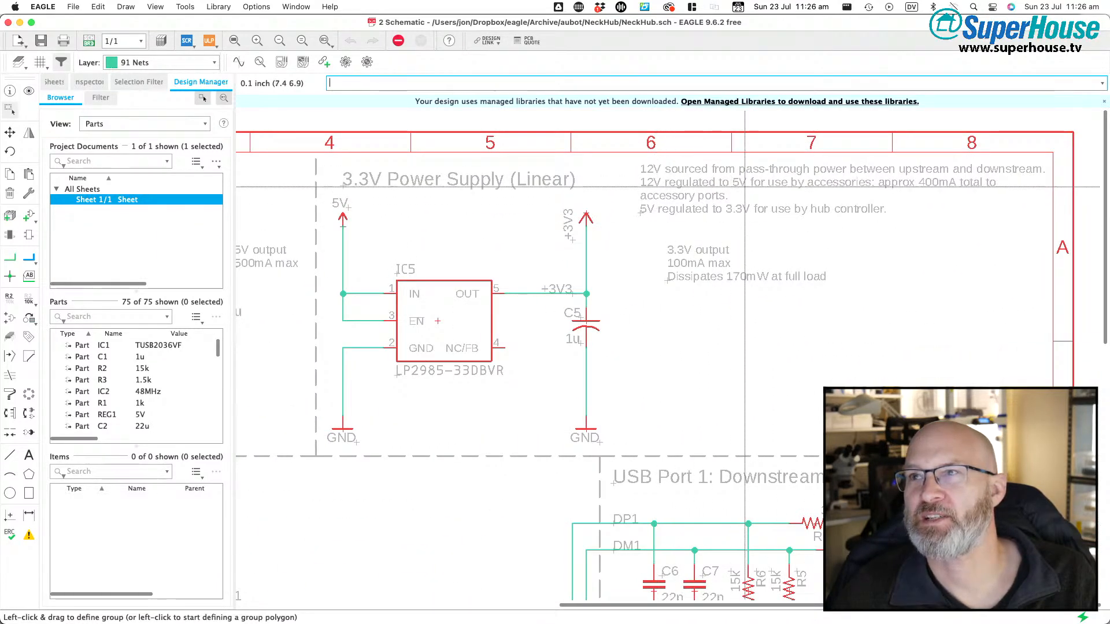
{"action": "scroll", "coordinate": [746, 184], "scroll_direction": "up", "scroll_amount": 5}
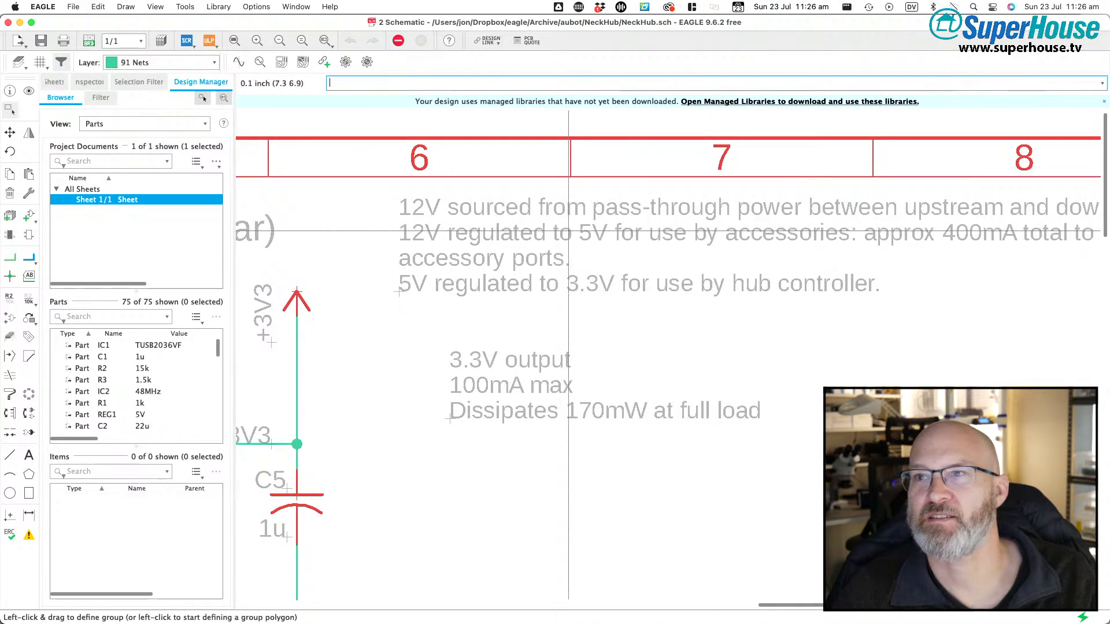
{"action": "scroll", "coordinate": [570, 230], "scroll_direction": "down", "scroll_amount": 3}
{"action": "scroll", "coordinate": [570, 230], "scroll_direction": "down", "scroll_amount": 2}
{"action": "scroll", "coordinate": [569, 231], "scroll_direction": "left", "scroll_amount": 6}
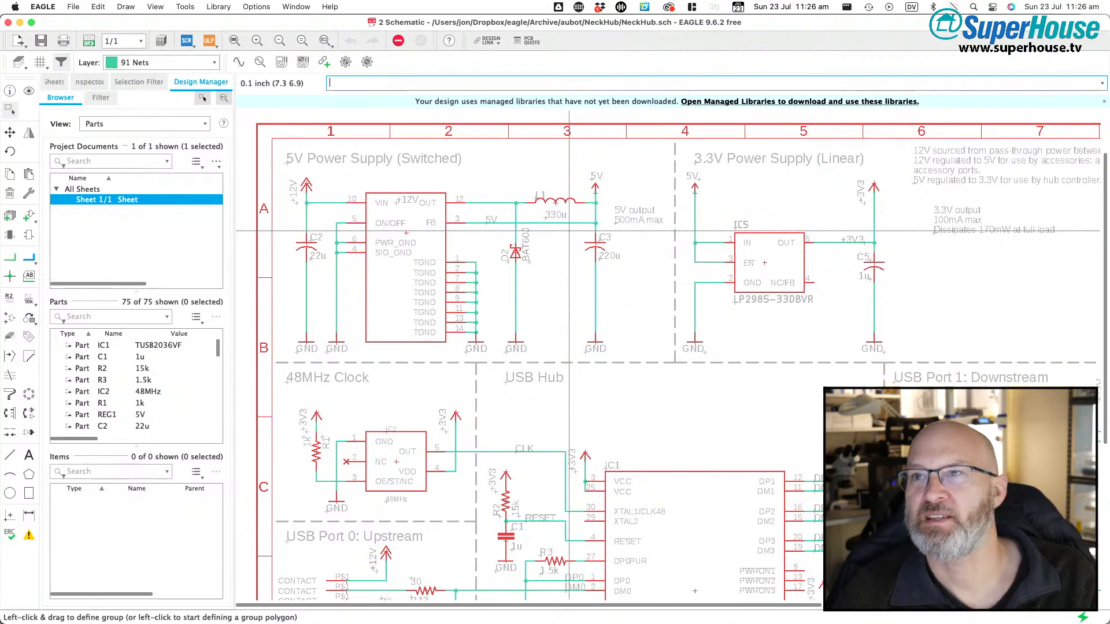
- Inspect the NeckHub title block, 48MHz clock, upstream port and TUSB2036VF hub controller circuit
{"action": "scroll", "coordinate": [438, 391], "scroll_direction": "down", "scroll_amount": 2}
{"action": "scroll", "coordinate": [438, 391], "scroll_direction": "down", "scroll_amount": 4}
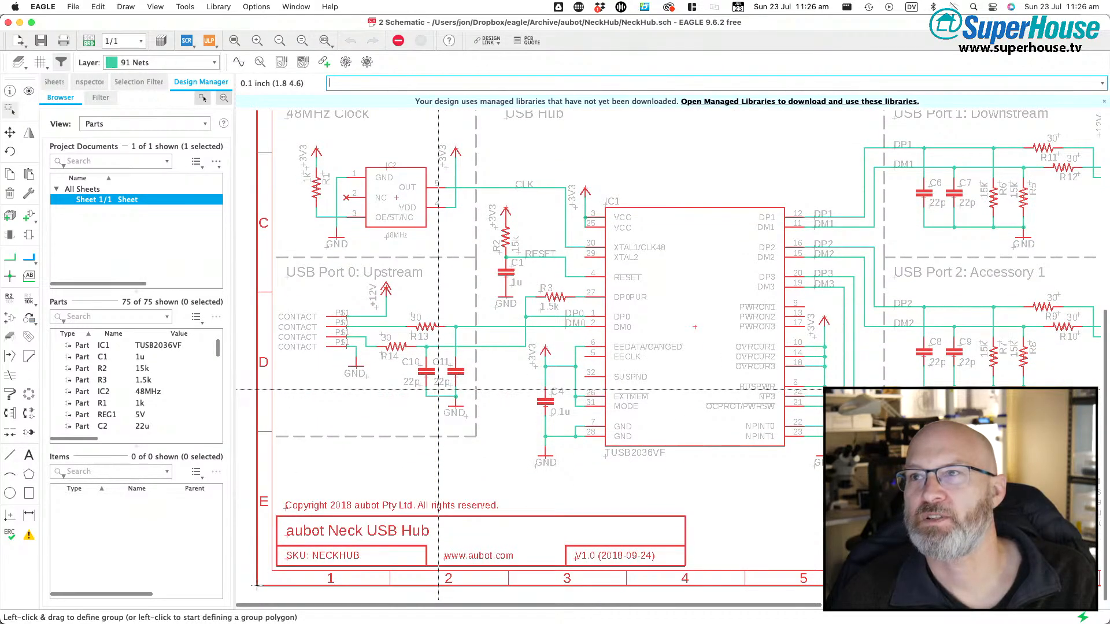
{"action": "scroll", "coordinate": [439, 390], "scroll_direction": "up", "scroll_amount": 1}
{"action": "scroll", "coordinate": [438, 391], "scroll_direction": "right", "scroll_amount": 4}
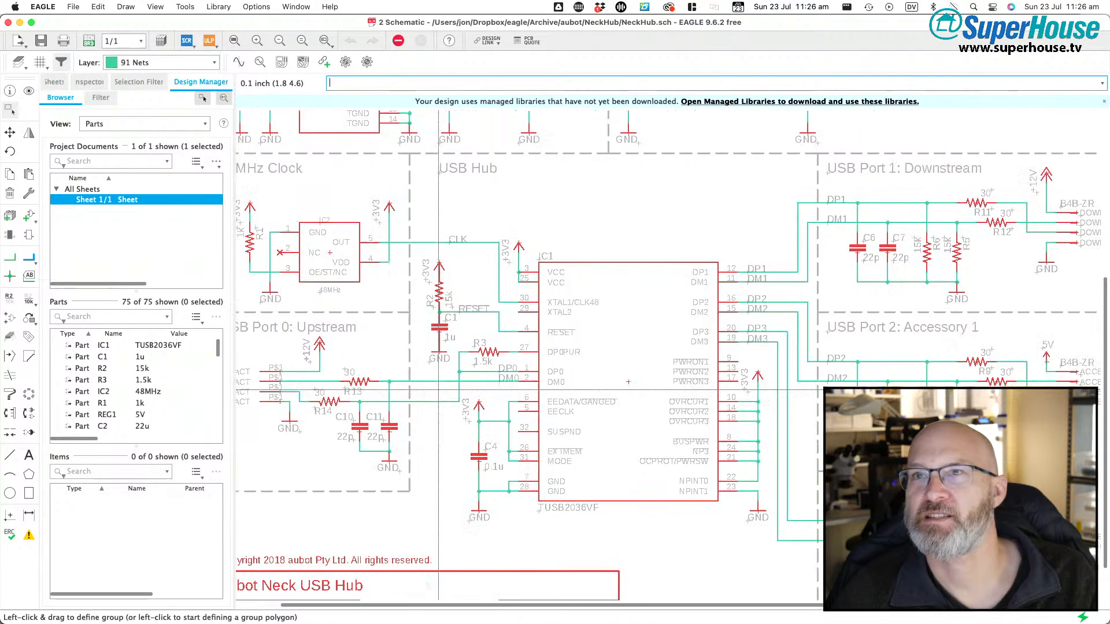
- Switch to the NeckHub board layout and examine the B4B-ZR connector pads, their traces and the overall board shape
{"action": "left_click", "coordinate": [89, 41]}
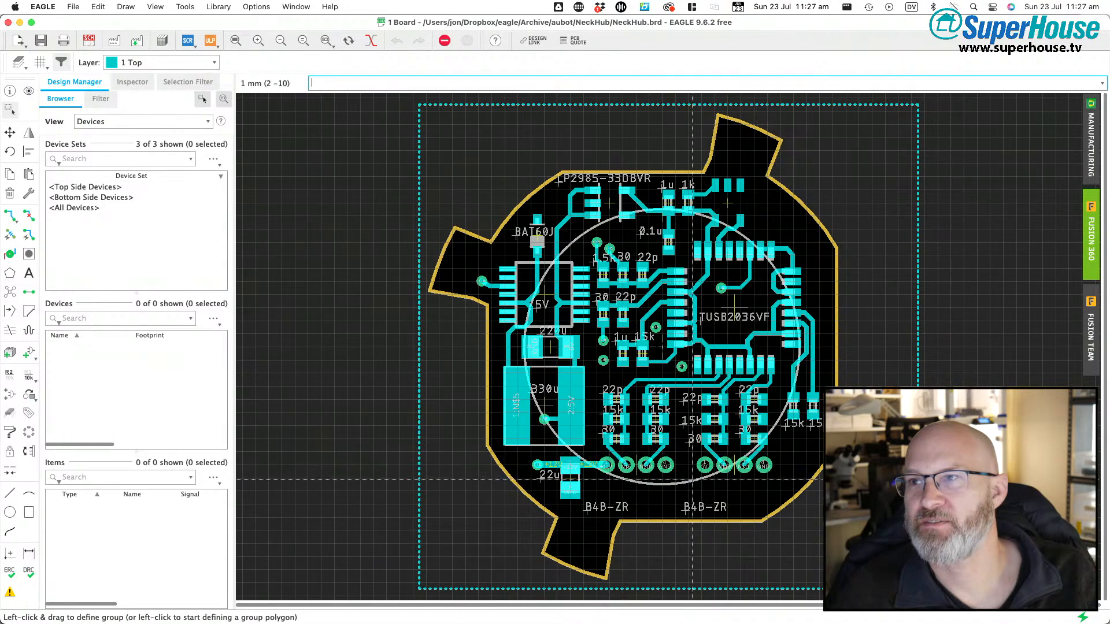
{"action": "scroll", "coordinate": [707, 463], "scroll_direction": "up", "scroll_amount": 4}
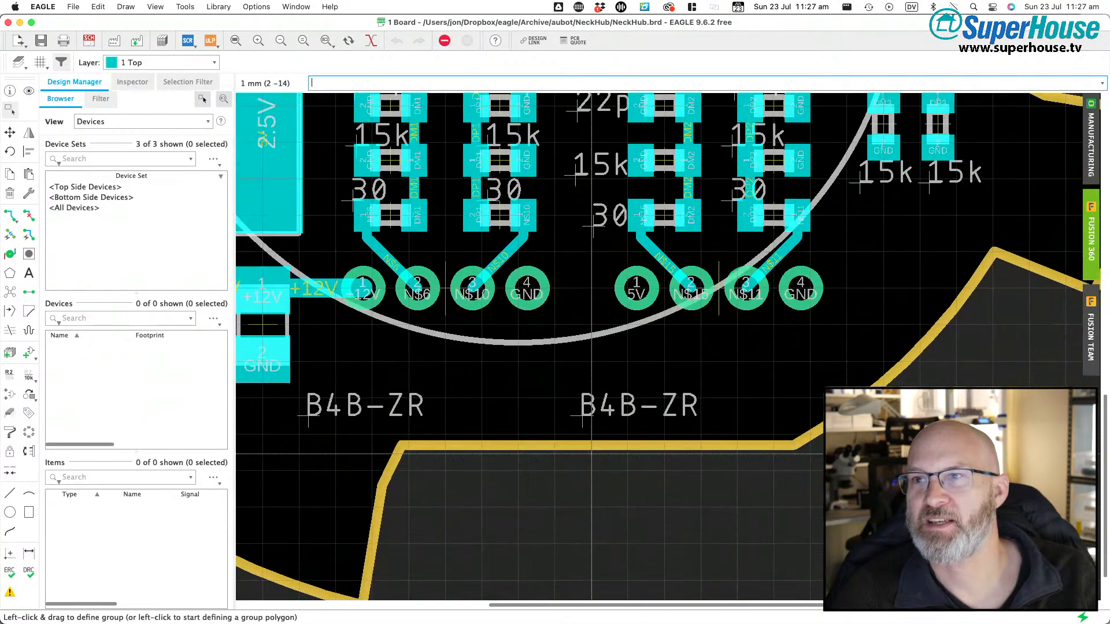
{"action": "scroll", "coordinate": [478, 262], "scroll_direction": "down", "scroll_amount": 3}
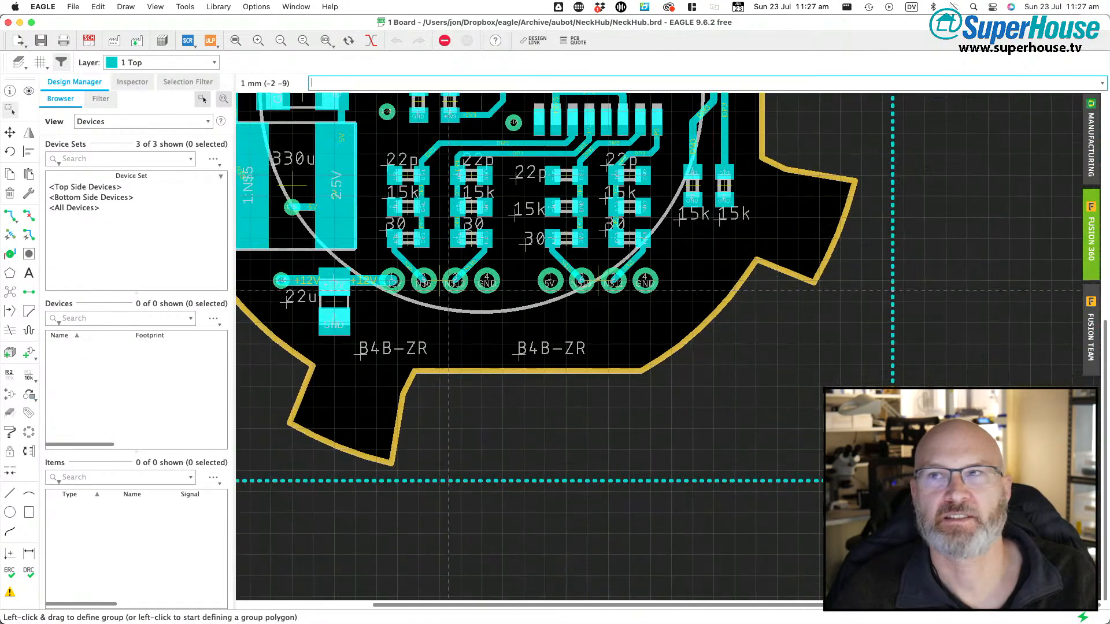
{"action": "scroll", "coordinate": [449, 290], "scroll_direction": "down", "scroll_amount": 2}
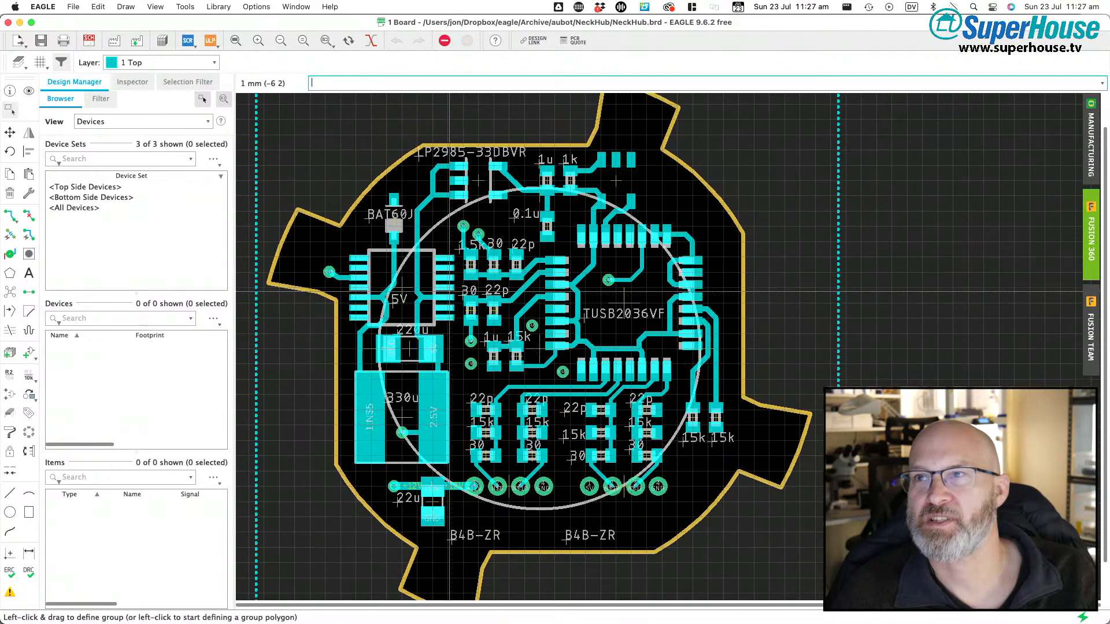
{"action": "scroll", "coordinate": [457, 300], "scroll_direction": "down", "scroll_amount": 1}
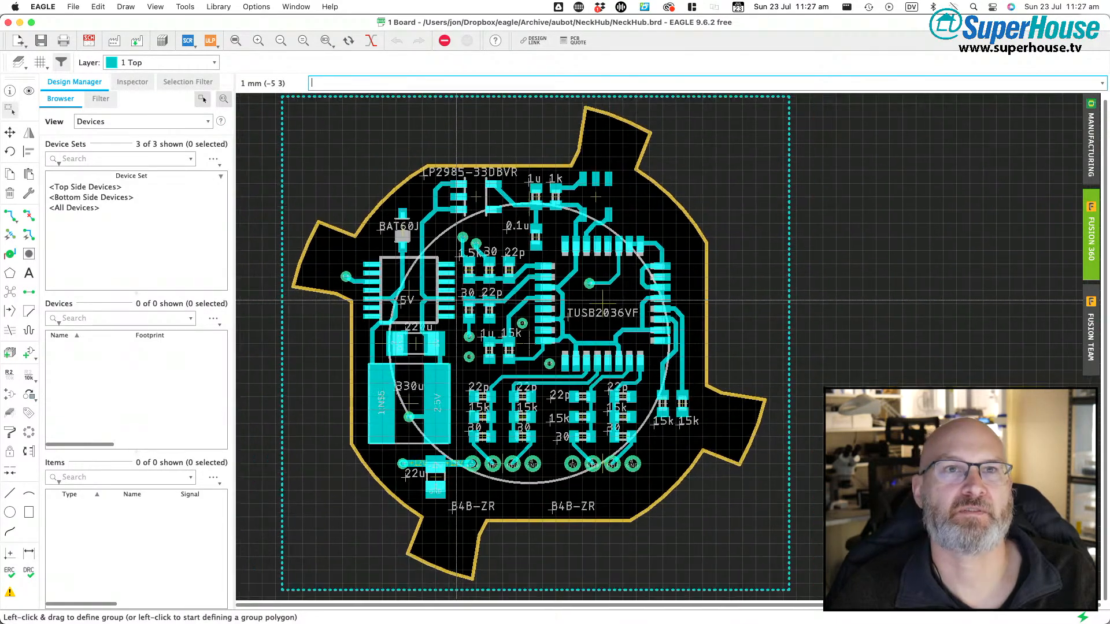
{"action": "scroll", "coordinate": [451, 298], "scroll_direction": "up", "scroll_amount": 2}
{"action": "scroll", "coordinate": [449, 299], "scroll_direction": "down", "scroll_amount": 1}
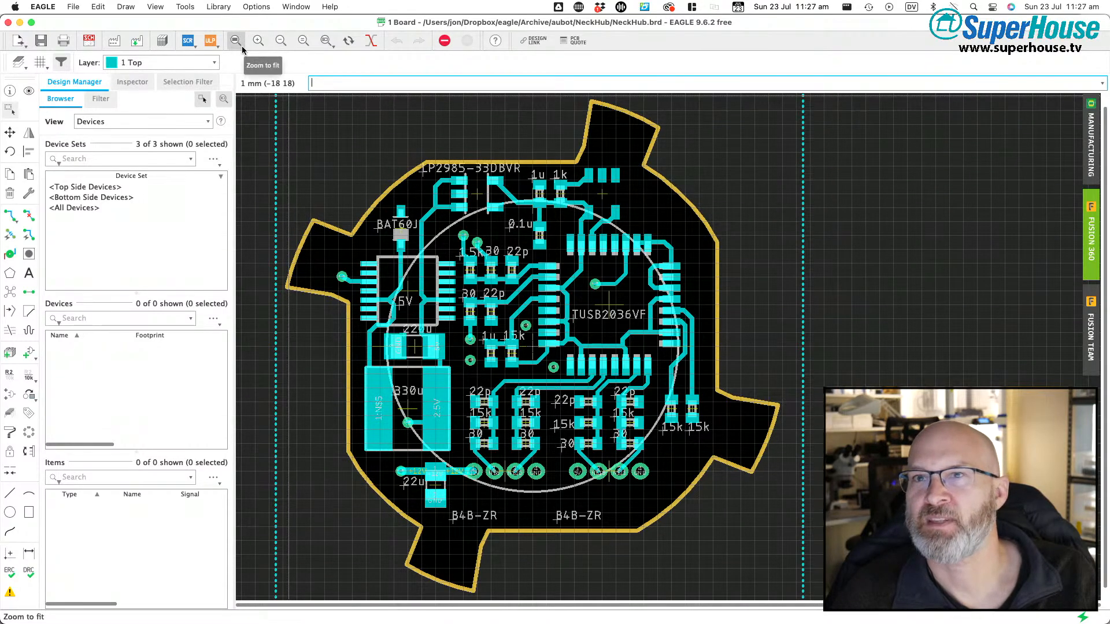
- Switch to the NeckHub schematic and examine the USB Port 1 downstream circuit and the USB Port 2 and Port 3 accessory circuits
{"action": "left_click", "coordinate": [89, 40]}
{"action": "scroll", "coordinate": [716, 255], "scroll_direction": "down", "scroll_amount": 5}
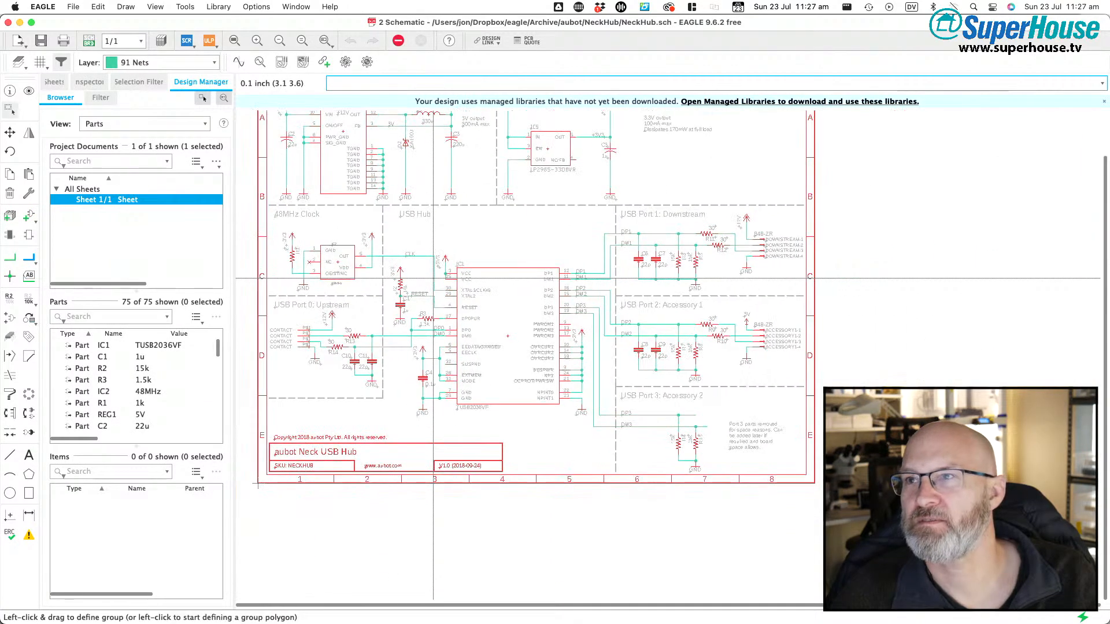
{"action": "scroll", "coordinate": [717, 255], "scroll_direction": "up", "scroll_amount": 4}
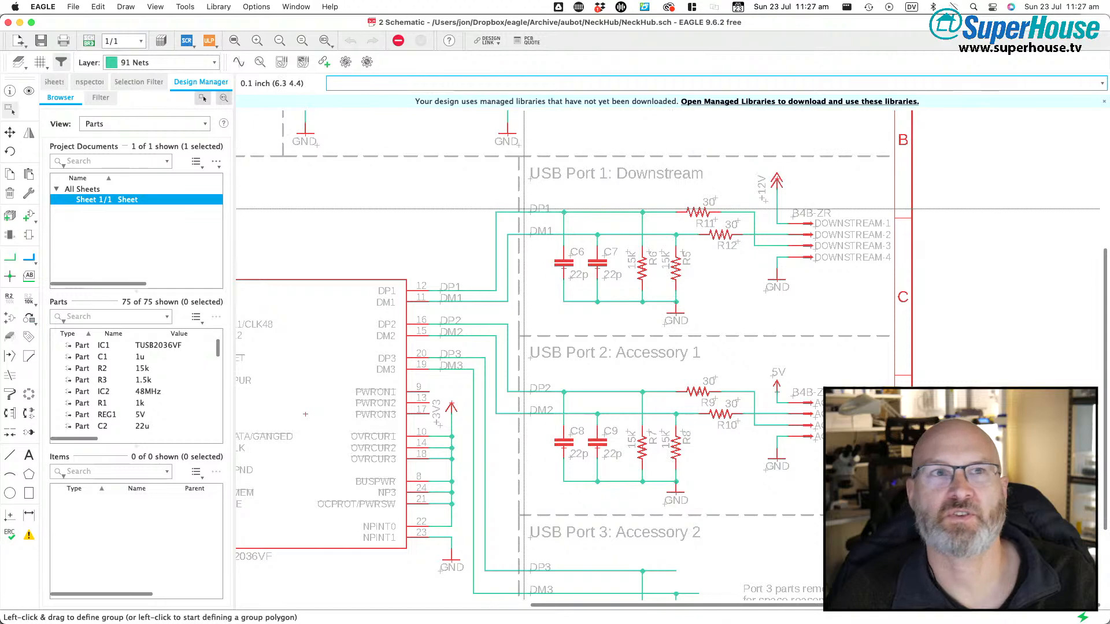
{"action": "scroll", "coordinate": [765, 322], "scroll_direction": "down", "scroll_amount": 3}
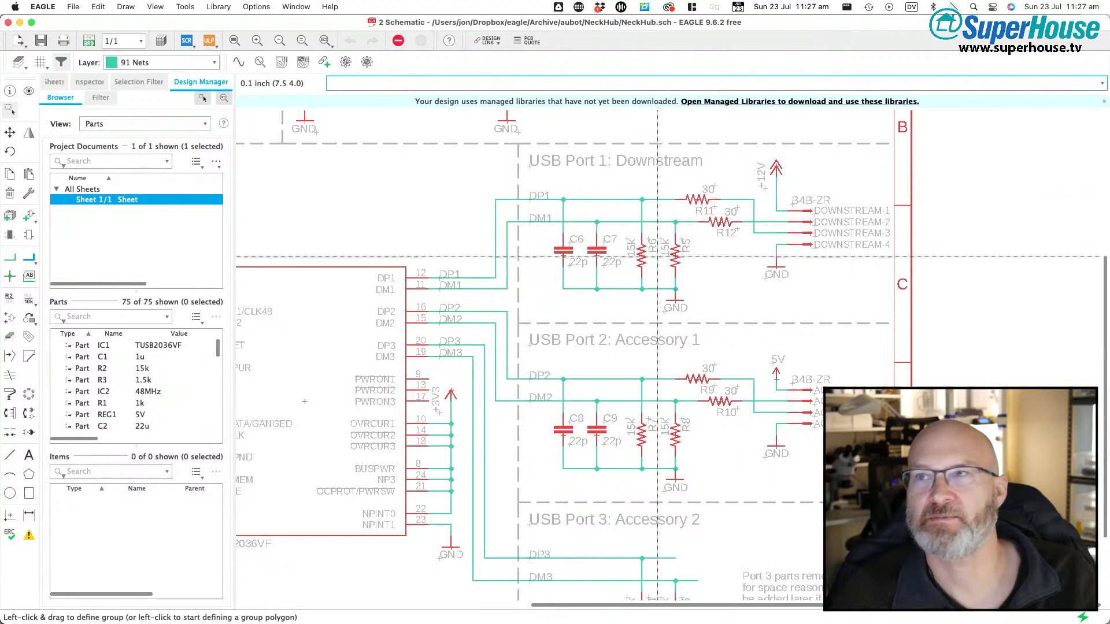
{"action": "scroll", "coordinate": [765, 322], "scroll_direction": "down", "scroll_amount": 1}
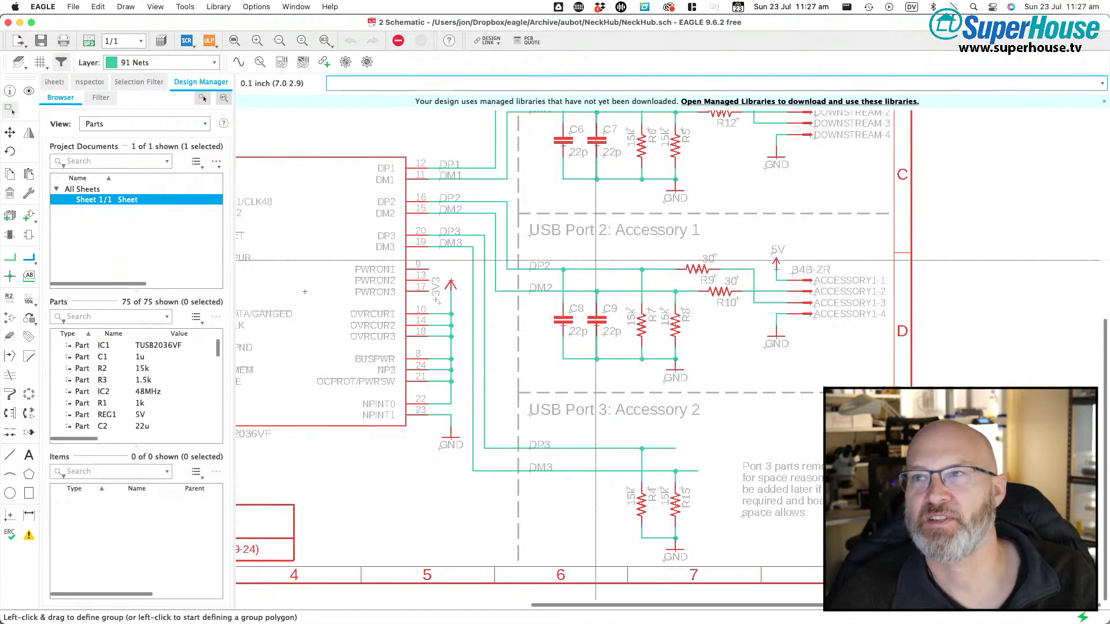
{"action": "scroll", "coordinate": [535, 267], "scroll_direction": "down", "scroll_amount": 2}
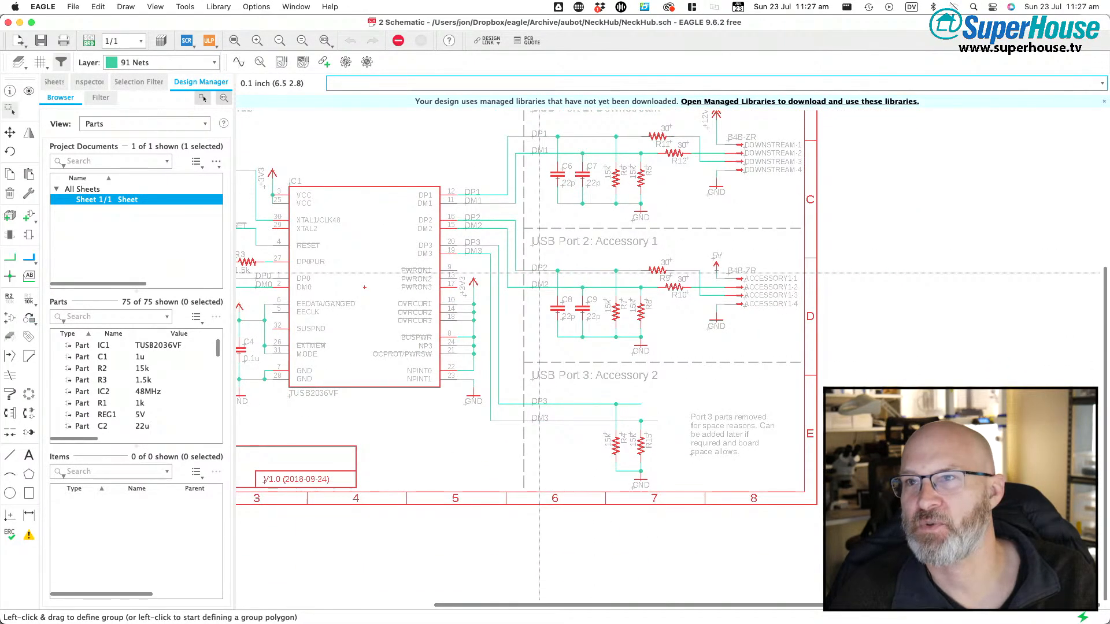
- Examine the NeckHub's USB Port 0 upstream circuit and its connections to the TUSB2036VF hub controller
{"action": "scroll", "coordinate": [539, 273], "scroll_direction": "left", "scroll_amount": 5}
{"action": "scroll", "coordinate": [538, 273], "scroll_direction": "up", "scroll_amount": 3}
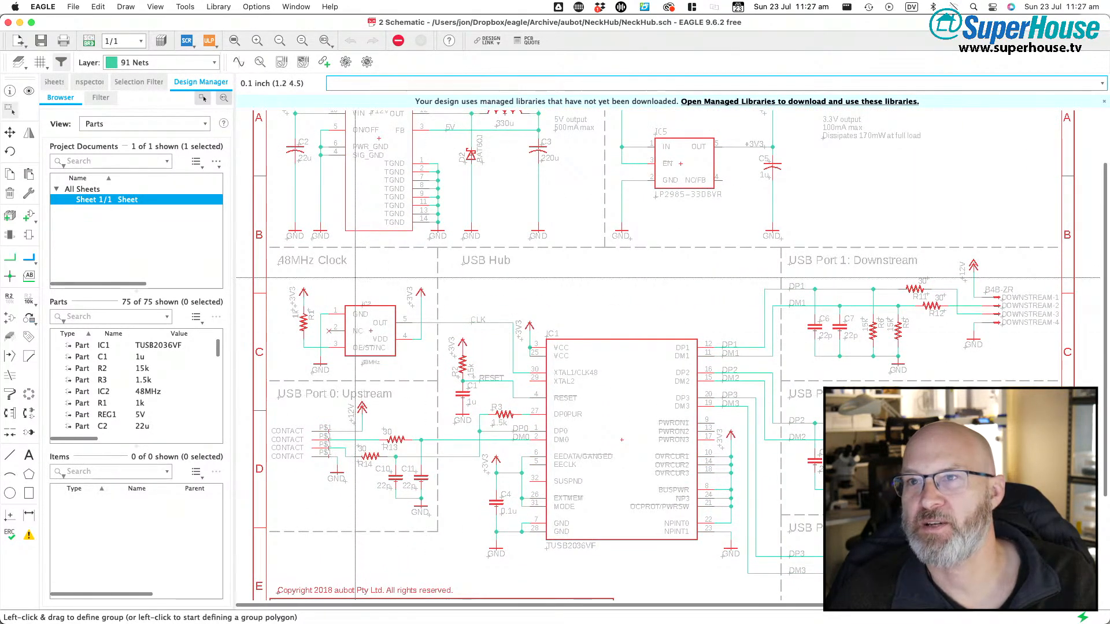
{"action": "scroll", "coordinate": [330, 321], "scroll_direction": "down", "scroll_amount": 2}
{"action": "scroll", "coordinate": [328, 321], "scroll_direction": "up", "scroll_amount": 4}
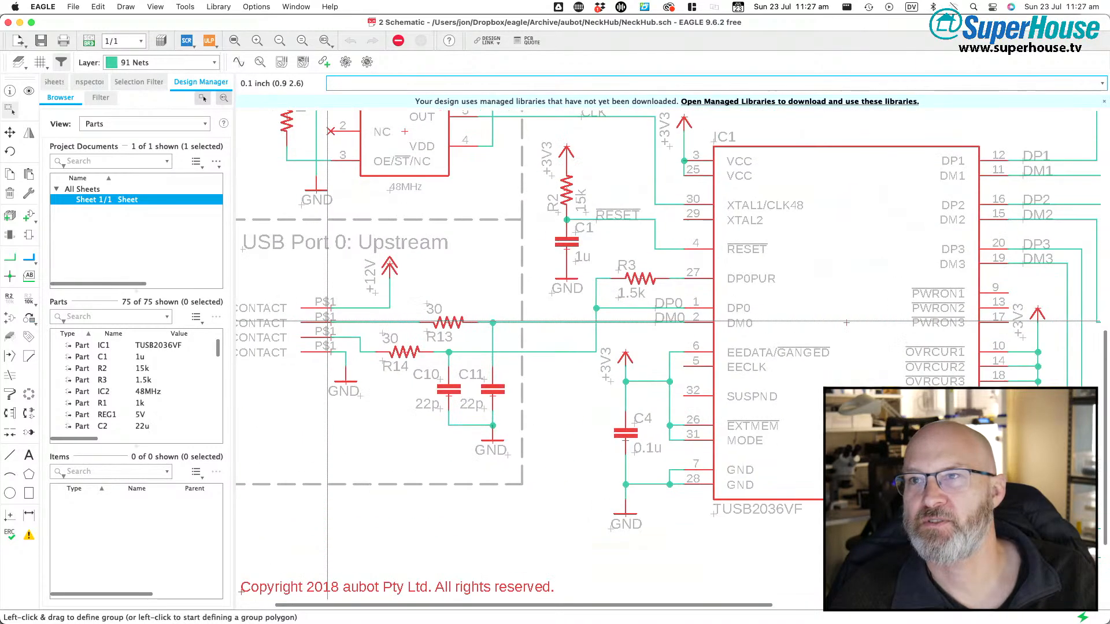
{"action": "scroll", "coordinate": [328, 322], "scroll_direction": "down", "scroll_amount": 1}
{"action": "scroll", "coordinate": [435, 306], "scroll_direction": "down", "scroll_amount": 1}
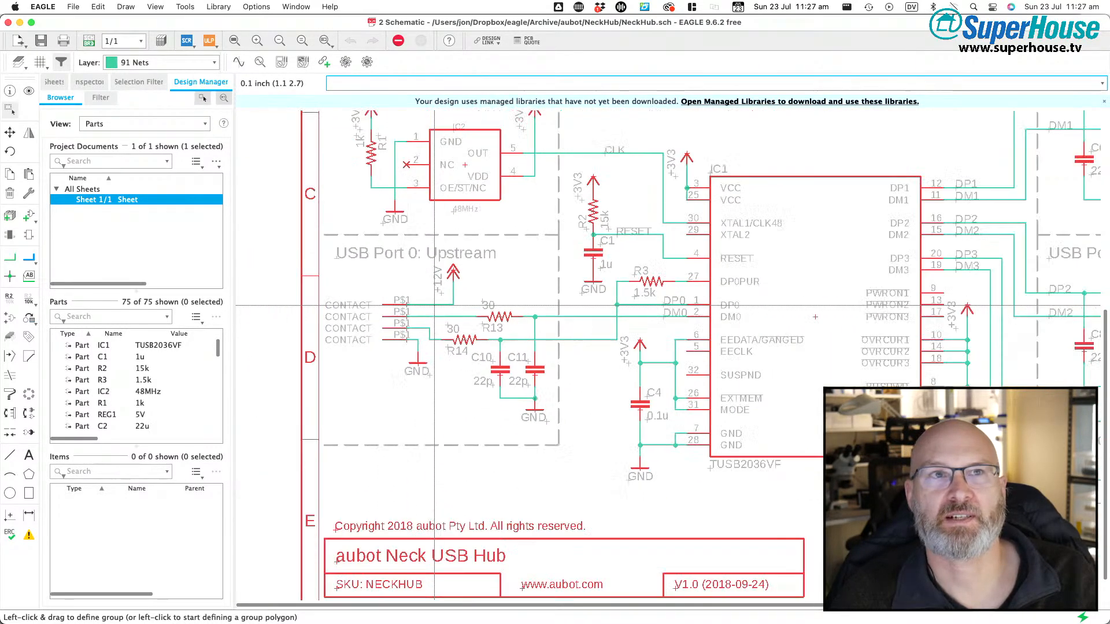
{"action": "scroll", "coordinate": [434, 305], "scroll_direction": "down", "scroll_amount": 1}
- Inspect the NeckHub's switched 5V power supply and look up the properties of its regulator, REG1
{"action": "middle_click_drag", "start_coordinate": [561, 278], "coordinate": [495, 482]}
{"action": "middle_click_drag", "start_coordinate": [528, 297], "coordinate": [503, 320]}
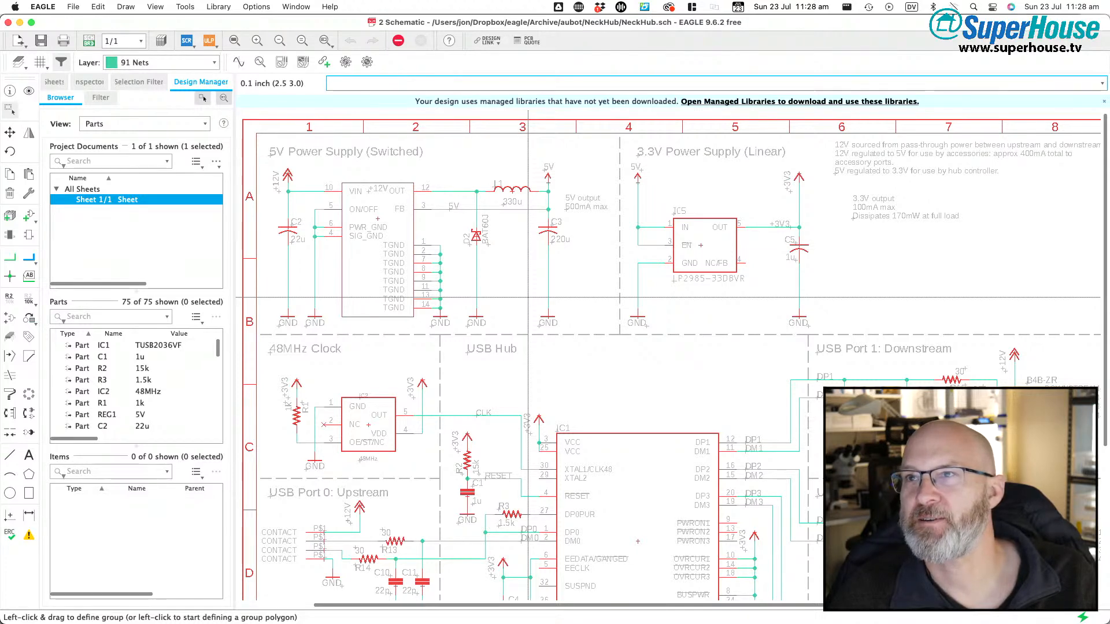
{"action": "scroll", "coordinate": [527, 297], "scroll_direction": "right", "scroll_amount": 2}
{"action": "scroll", "coordinate": [528, 298], "scroll_direction": "left", "scroll_amount": 3}
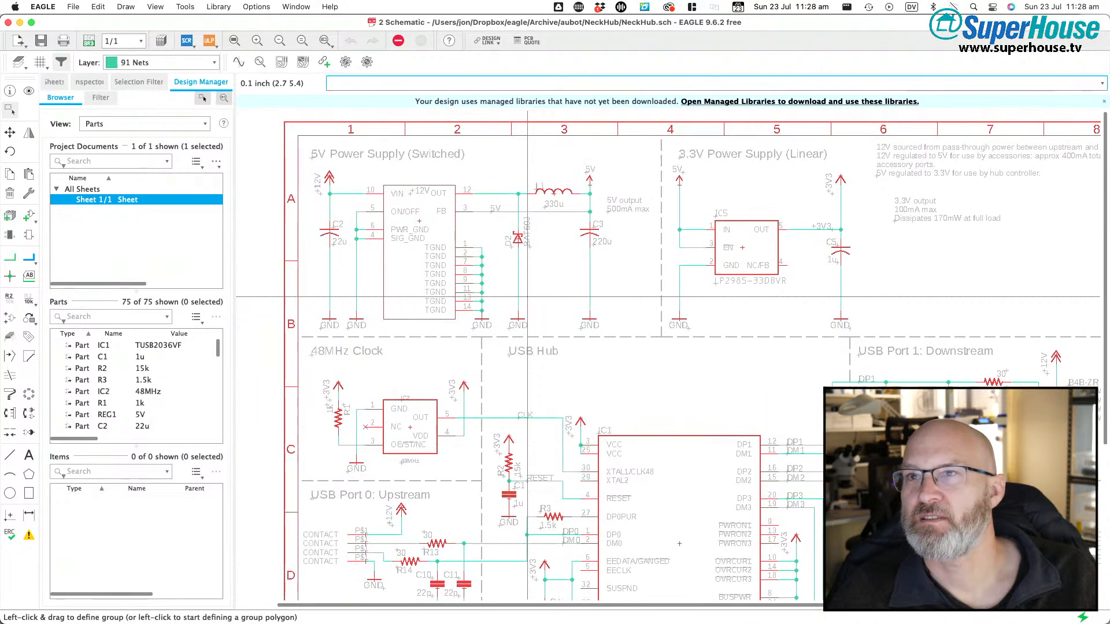
{"action": "scroll", "coordinate": [406, 198], "scroll_direction": "up", "scroll_amount": 2}
{"action": "scroll", "coordinate": [405, 198], "scroll_direction": "up", "scroll_amount": 1}
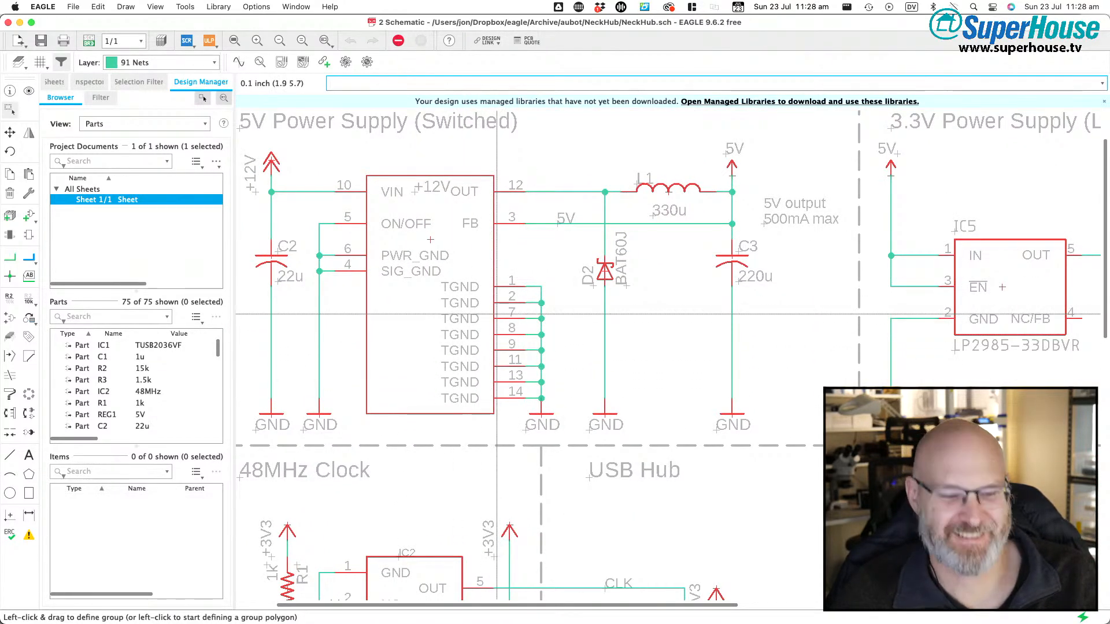
{"action": "key", "text": "i"}
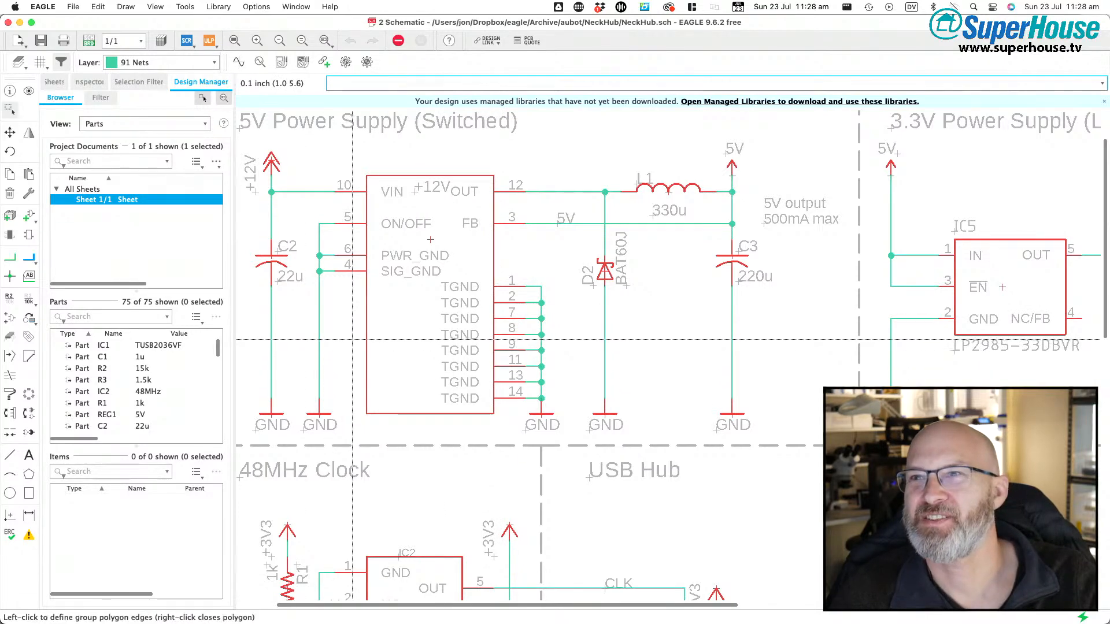
{"action": "left_click", "coordinate": [428, 237]}
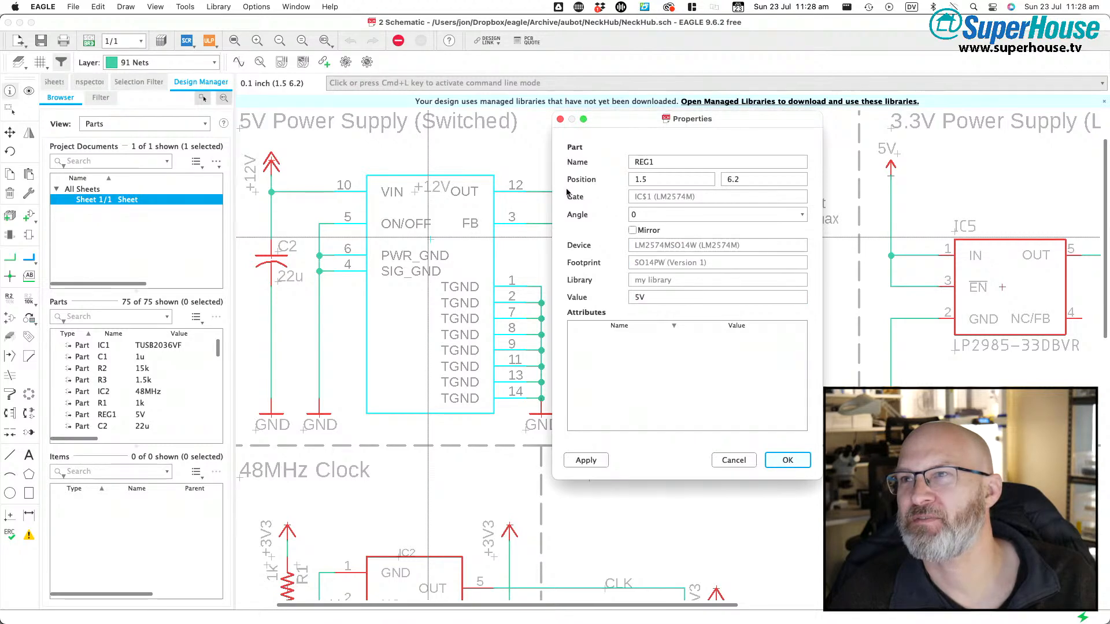
{"action": "left_click", "coordinate": [561, 119]}
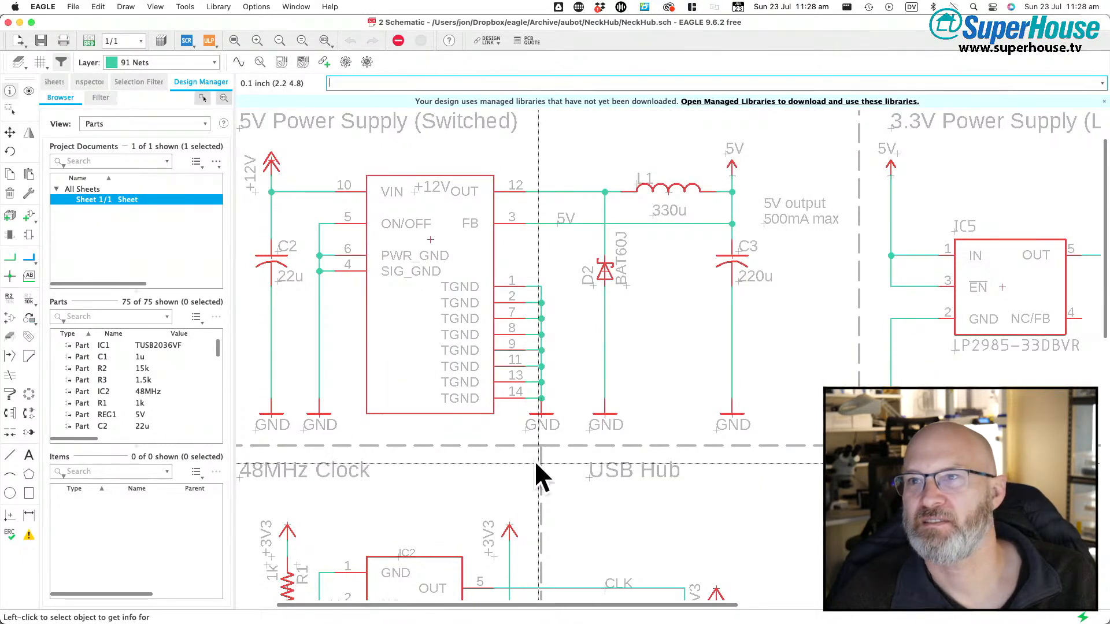
- View the complete NeckHub schematic sheet and bring up the NeckHub board layout
{"action": "scroll", "coordinate": [486, 248], "scroll_direction": "down", "scroll_amount": 3}
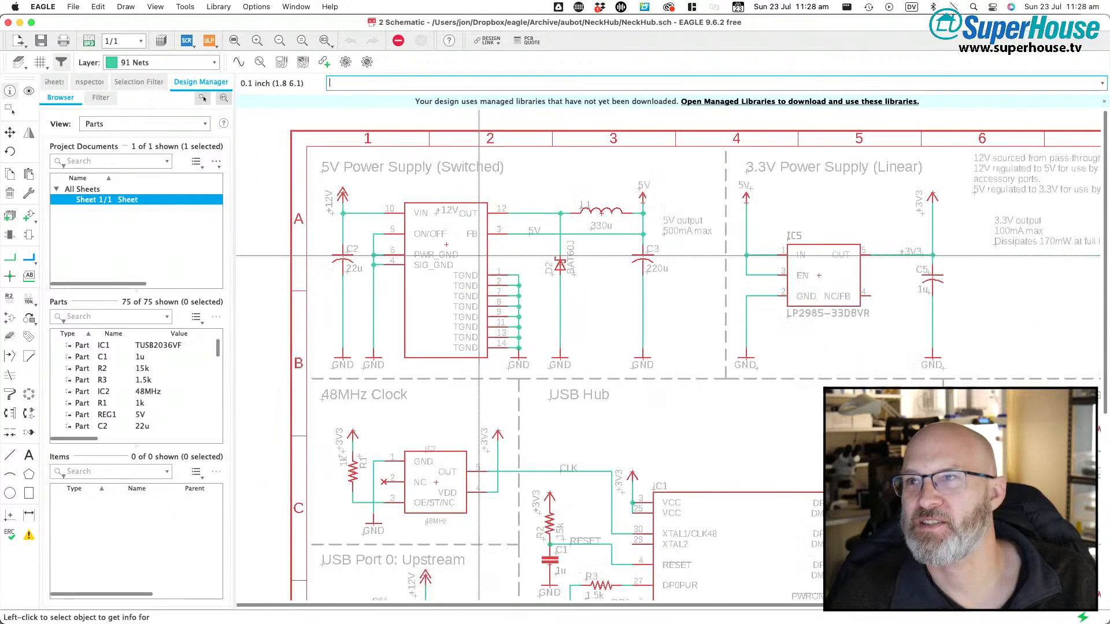
{"action": "scroll", "coordinate": [479, 255], "scroll_direction": "down", "scroll_amount": 4}
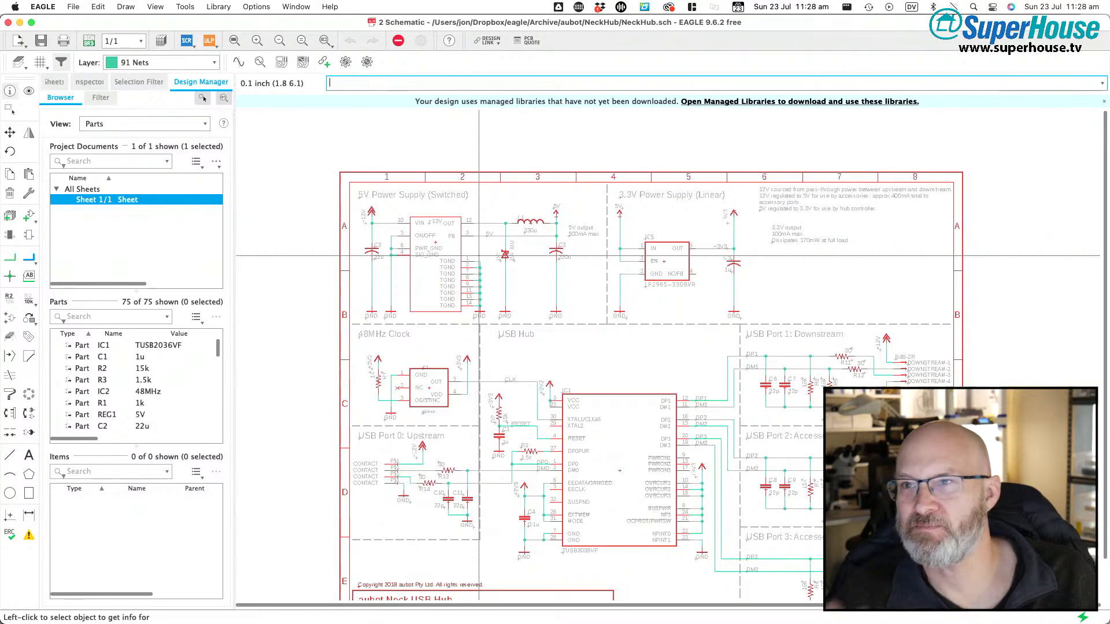
{"action": "scroll", "coordinate": [479, 255], "scroll_direction": "down", "scroll_amount": 2}
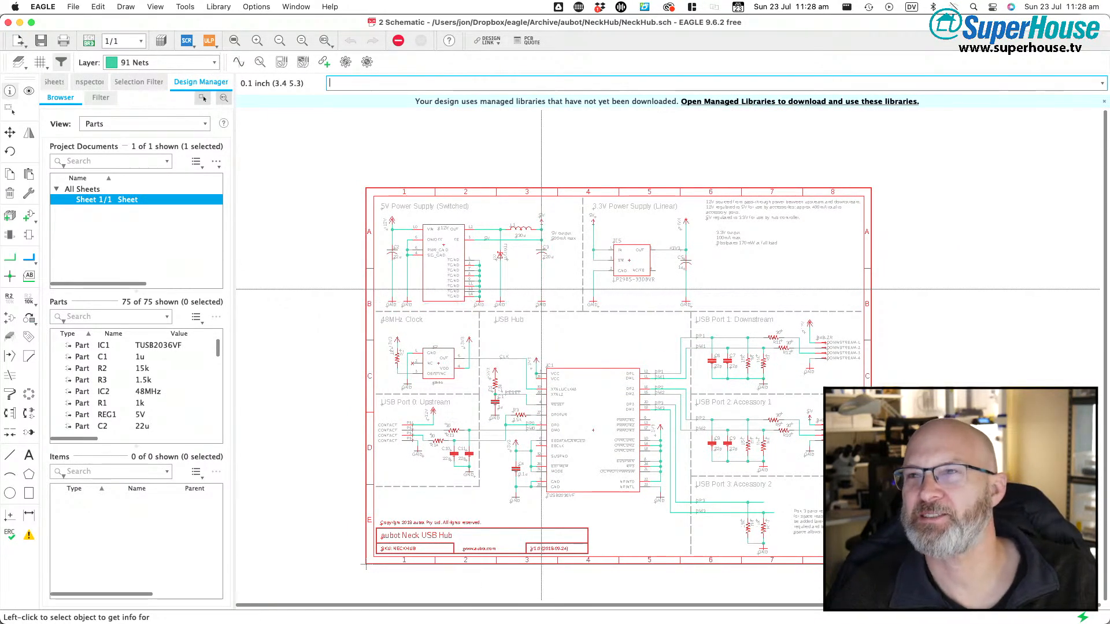
{"action": "left_click", "coordinate": [232, 39]}
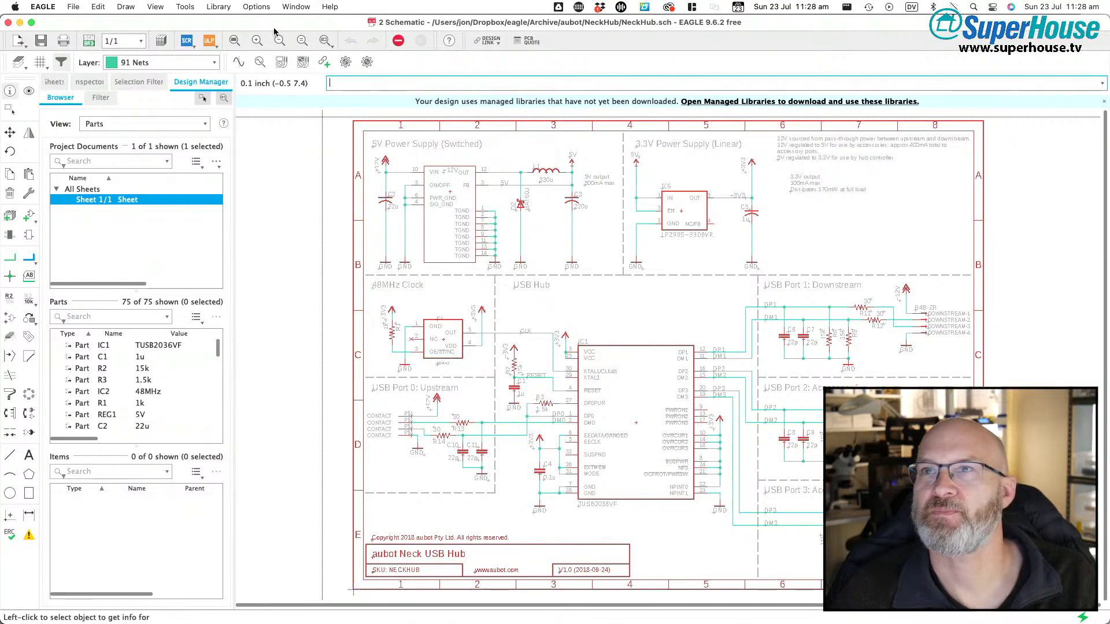
{"action": "left_click", "coordinate": [295, 7]}
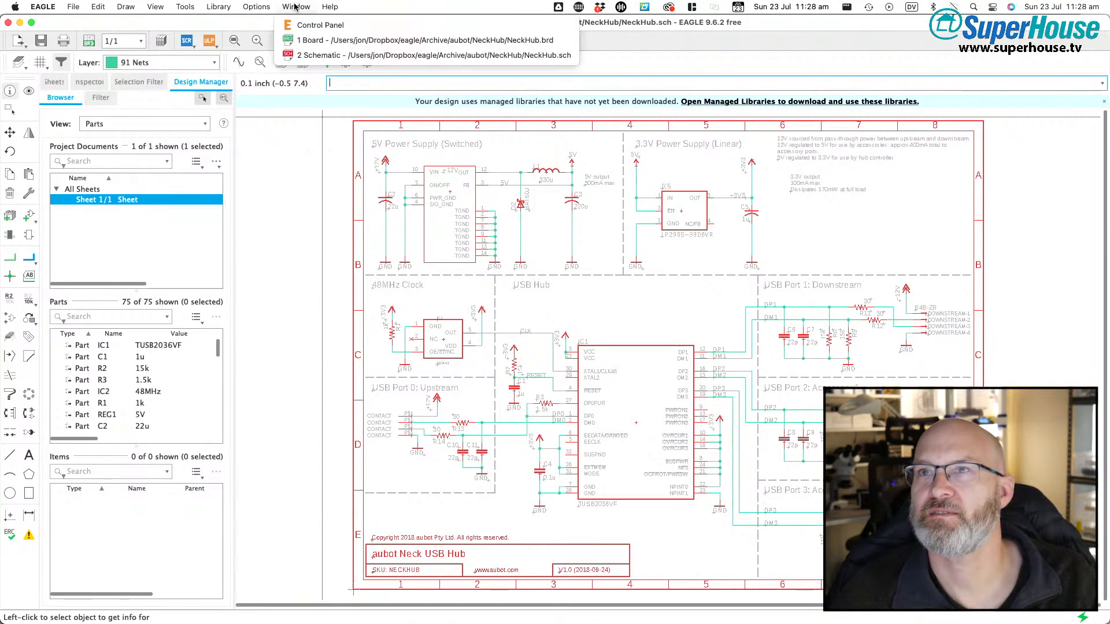
{"action": "left_click", "coordinate": [303, 40]}
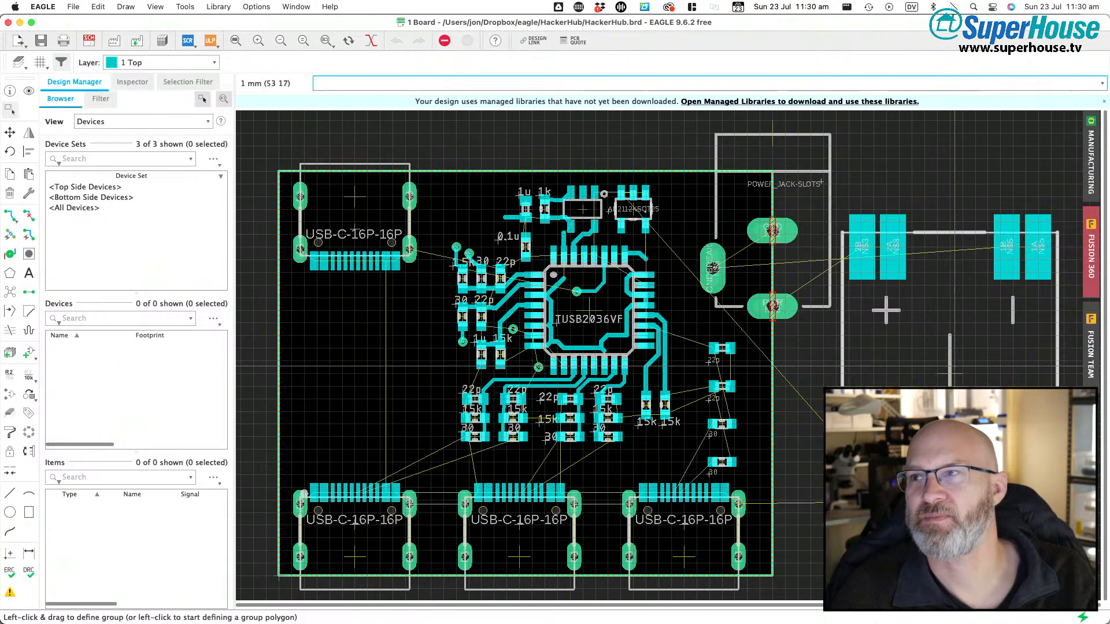
- Switch from the HackerHub board to its schematic and look over the whole sheet
{"action": "left_click", "coordinate": [804, 370]}
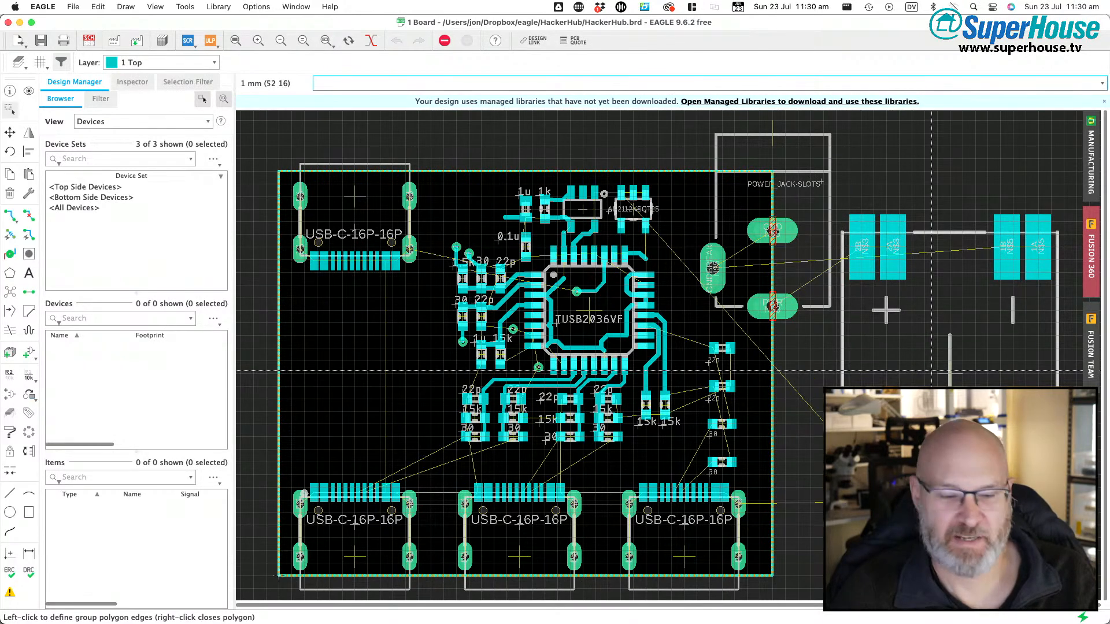
{"action": "key", "text": "Escape"}
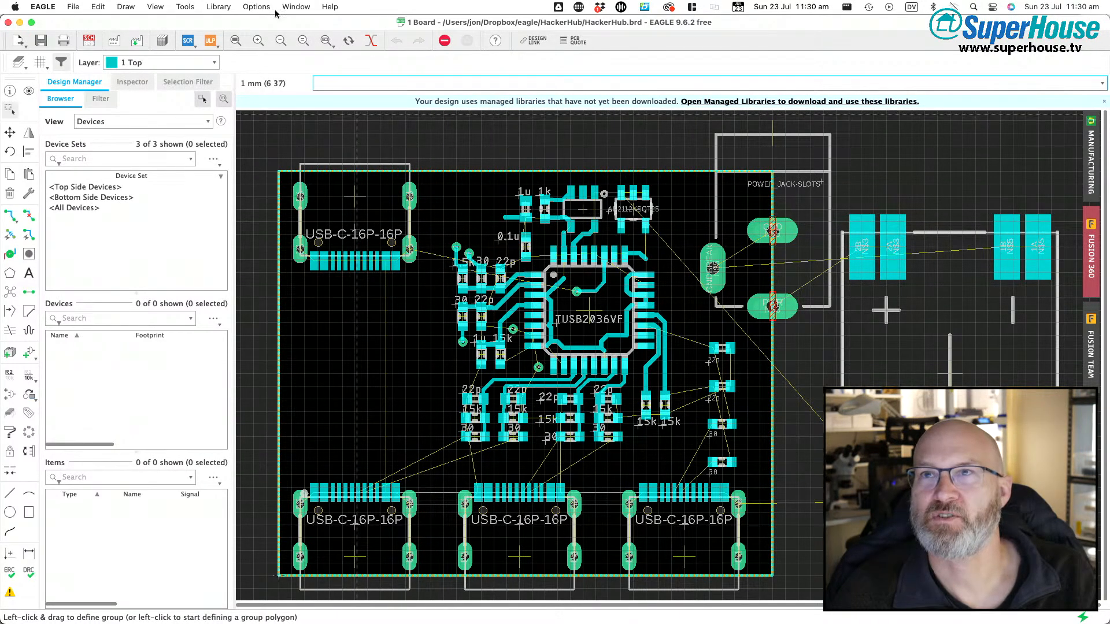
{"action": "left_click", "coordinate": [89, 40]}
{"action": "scroll", "coordinate": [694, 318], "scroll_direction": "down", "scroll_amount": 5}
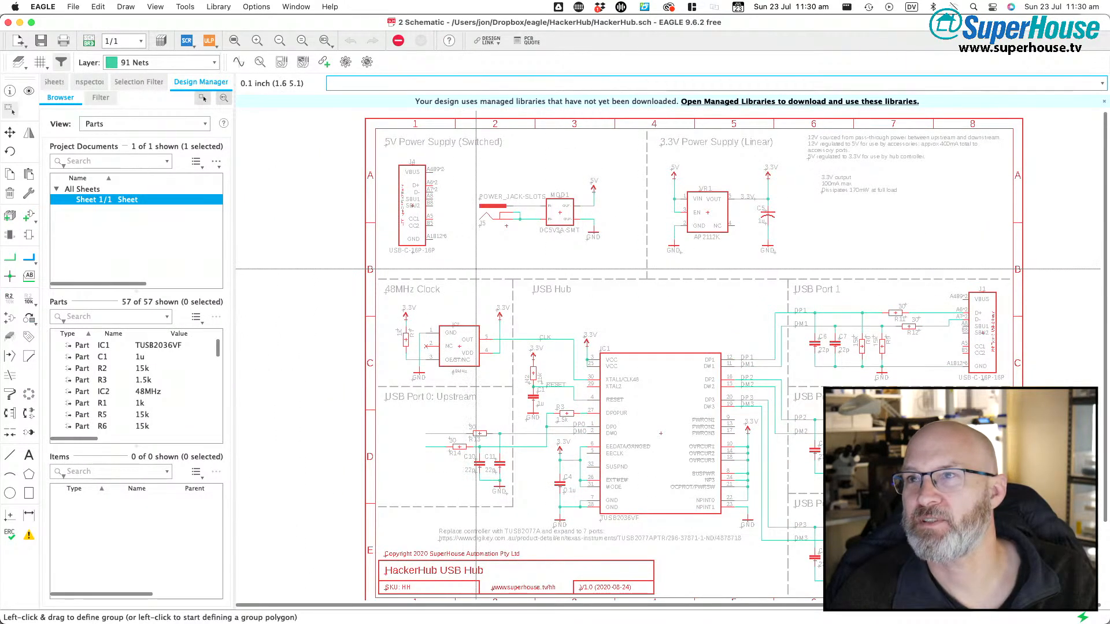
{"action": "scroll", "coordinate": [521, 231], "scroll_direction": "down", "scroll_amount": 1}
{"action": "scroll", "coordinate": [410, 130], "scroll_direction": "down", "scroll_amount": 2}
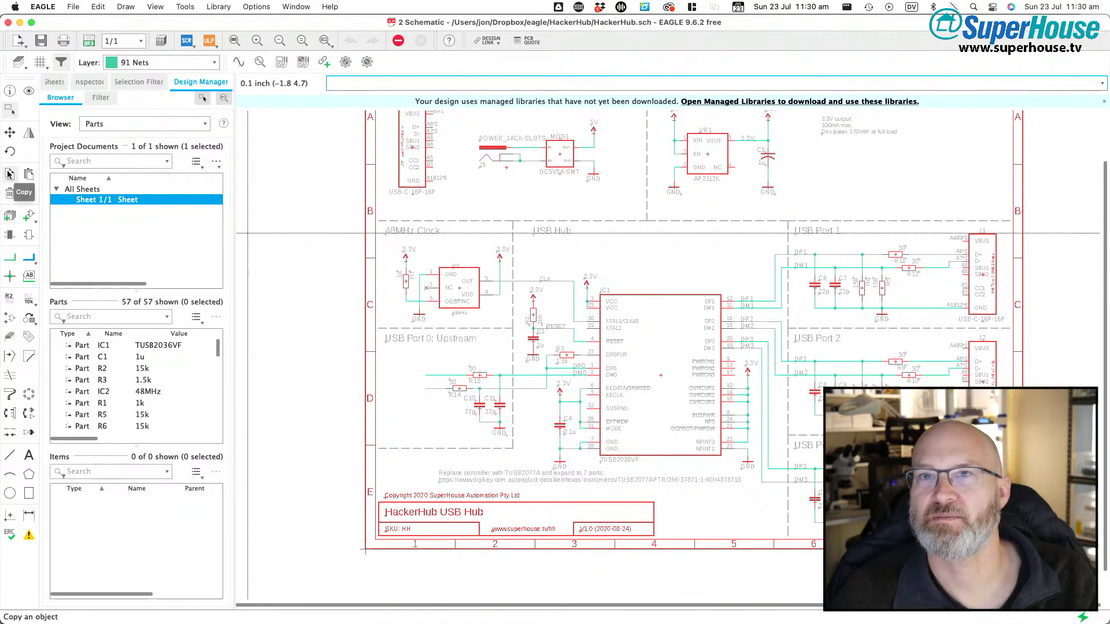
- Select everything on the HackerHub schematic sheet, including the frame, and copy it as a group
{"action": "left_click", "coordinate": [234, 40]}
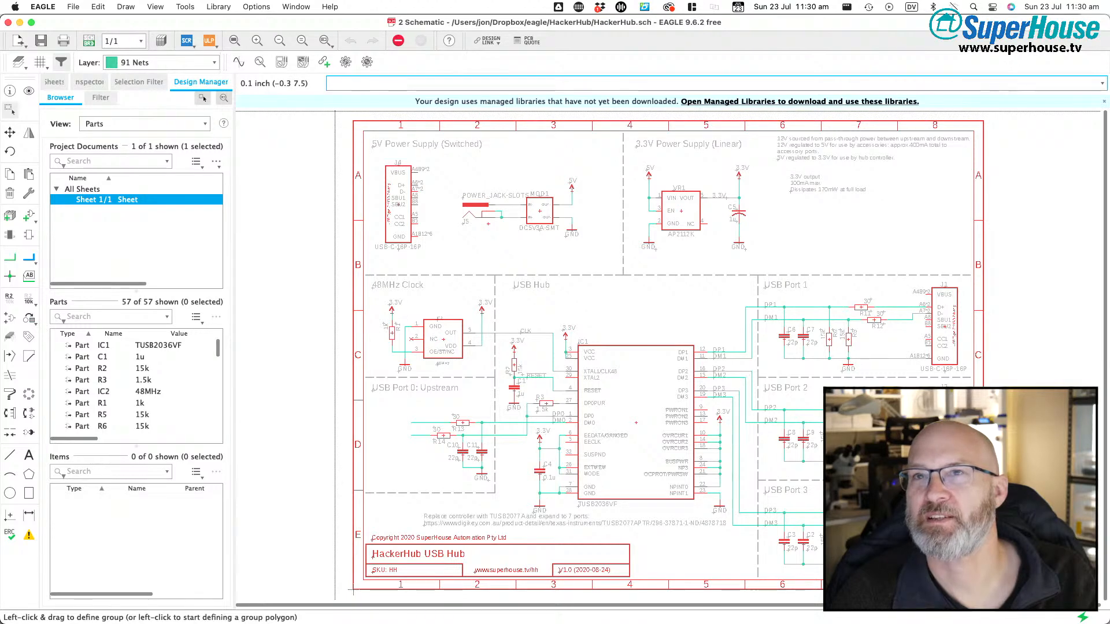
{"action": "left_click_drag", "start_coordinate": [335, 111], "coordinate": [999, 600]}
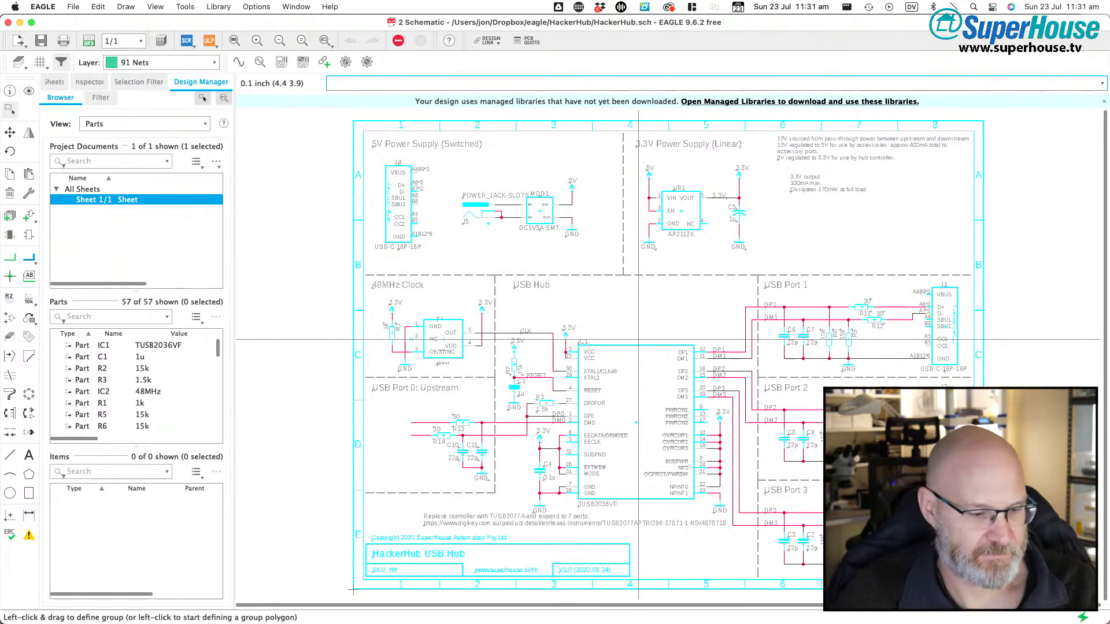
{"action": "key", "text": "super+c"}
{"action": "right_click", "coordinate": [594, 321]}
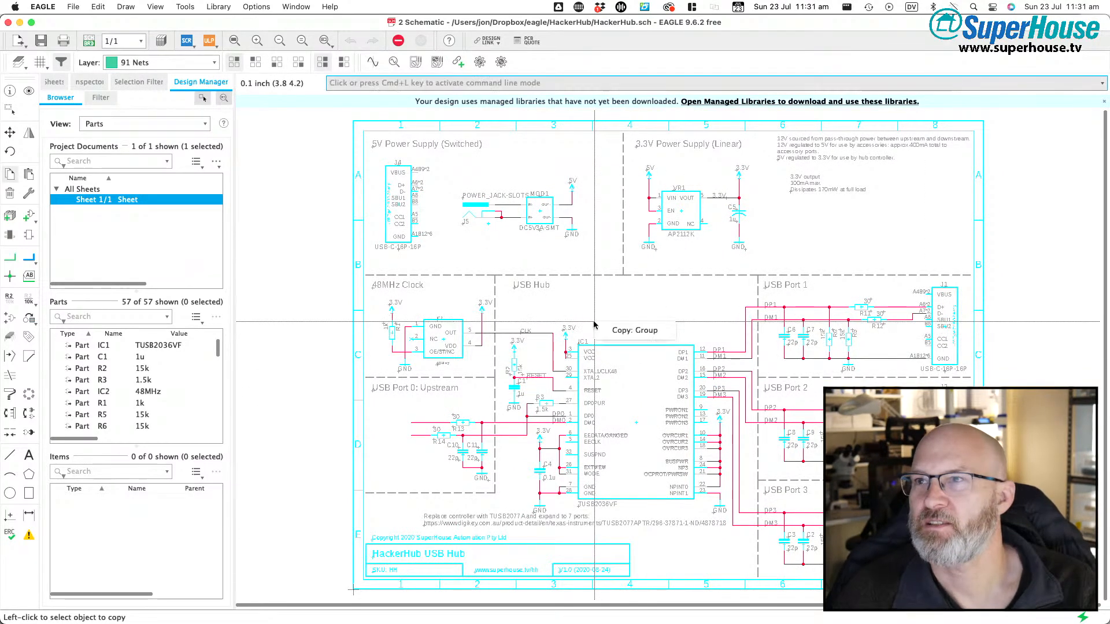
{"action": "left_click", "coordinate": [605, 330]}
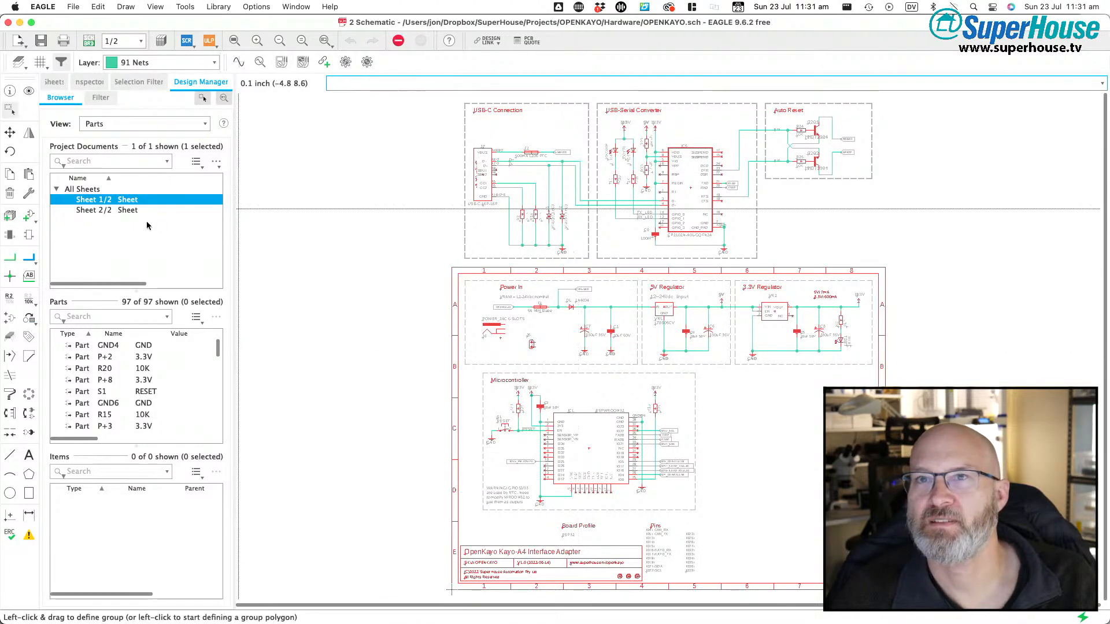
- Show the sheet previews of the OPENKAYO schematic and try to add a new sheet below sheet 2
{"action": "left_click", "coordinate": [102, 232]}
{"action": "left_click", "coordinate": [53, 82]}
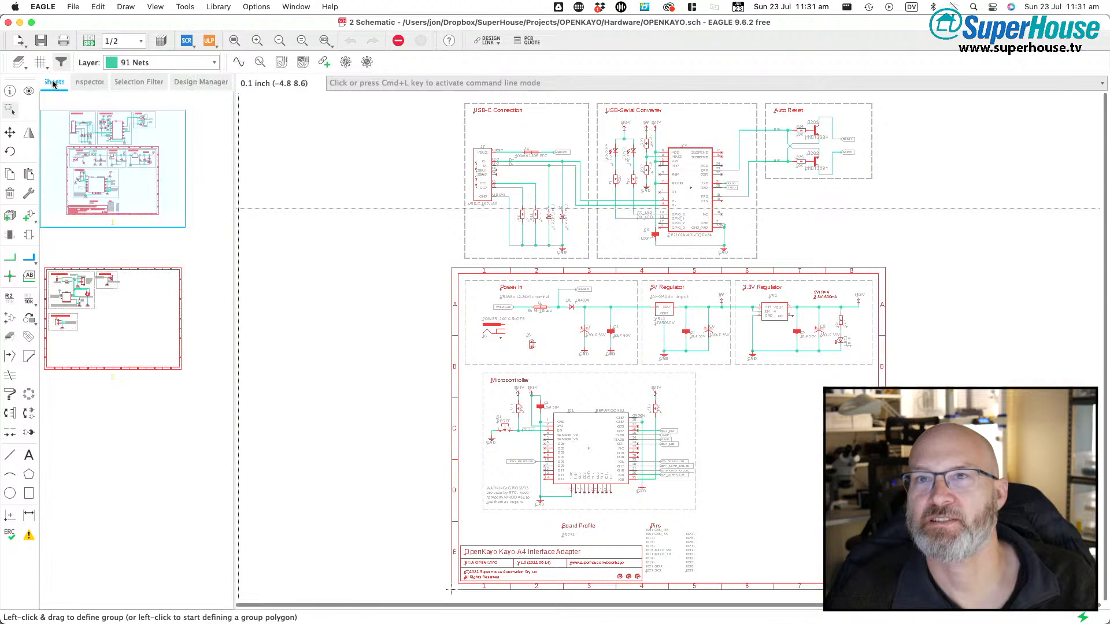
{"action": "right_click", "coordinate": [86, 419]}
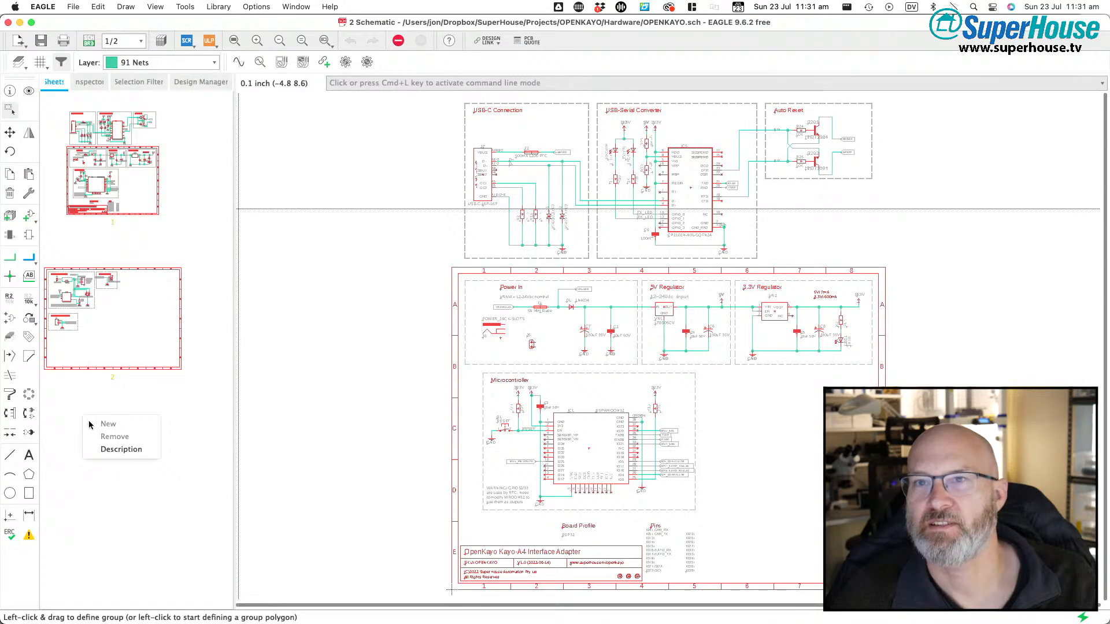
{"action": "left_click", "coordinate": [201, 420]}
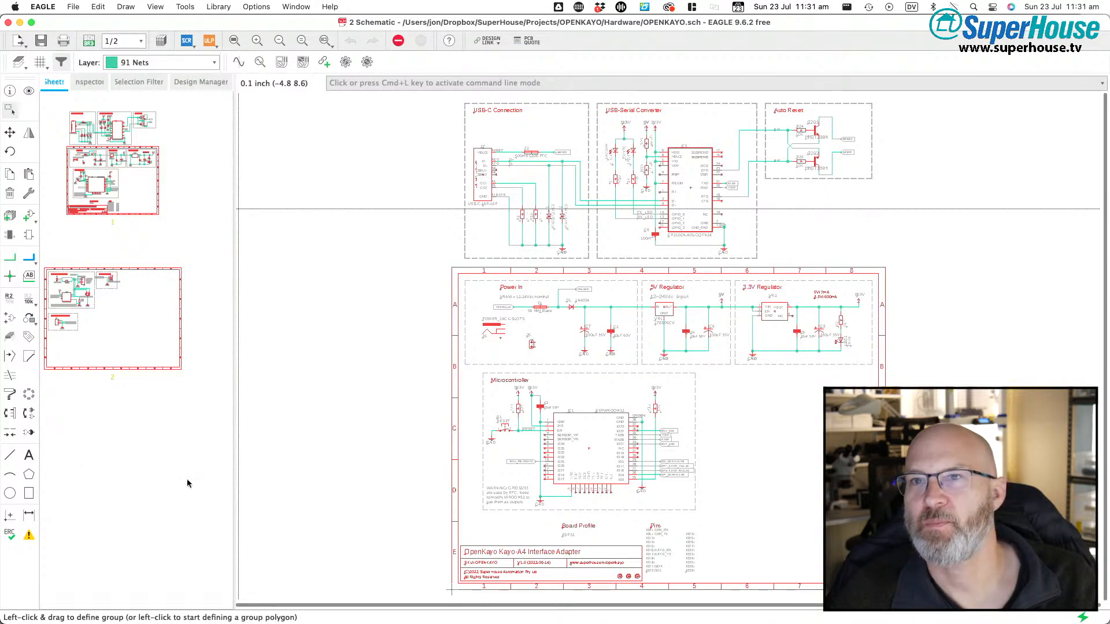
{"action": "left_click", "coordinate": [145, 339]}
{"action": "right_click", "coordinate": [136, 447]}
{"action": "left_click", "coordinate": [80, 430]}
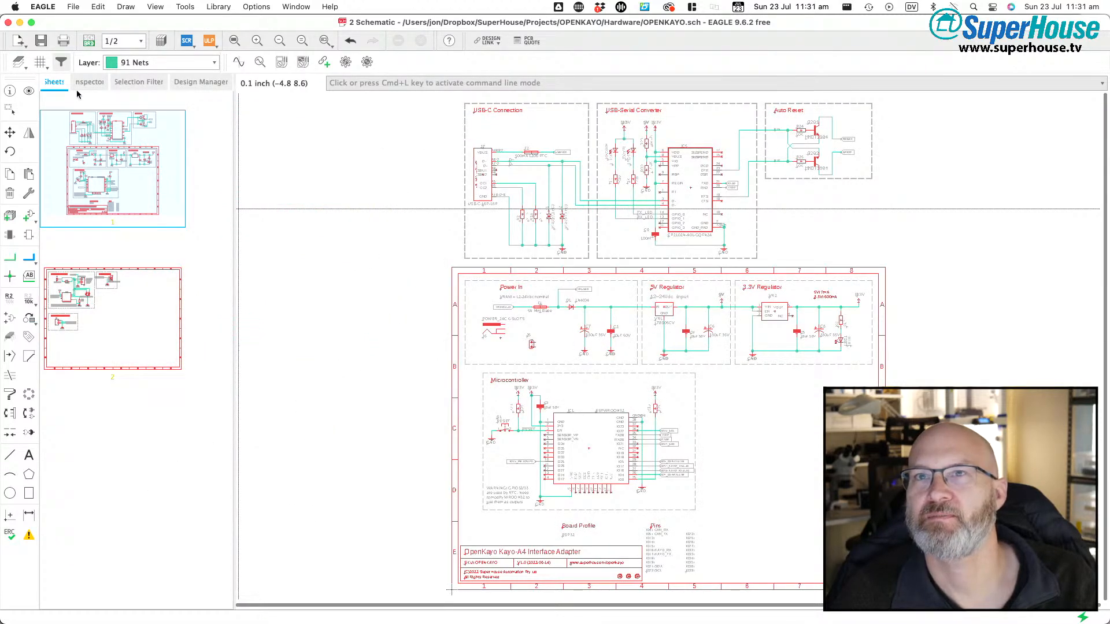
- Widen the side pane and check the inspector, selection filter and design manager views, ending on the sheet previews
{"action": "left_click_drag", "start_coordinate": [236, 325], "coordinate": [352, 334]}
{"action": "left_click", "coordinate": [97, 82]}
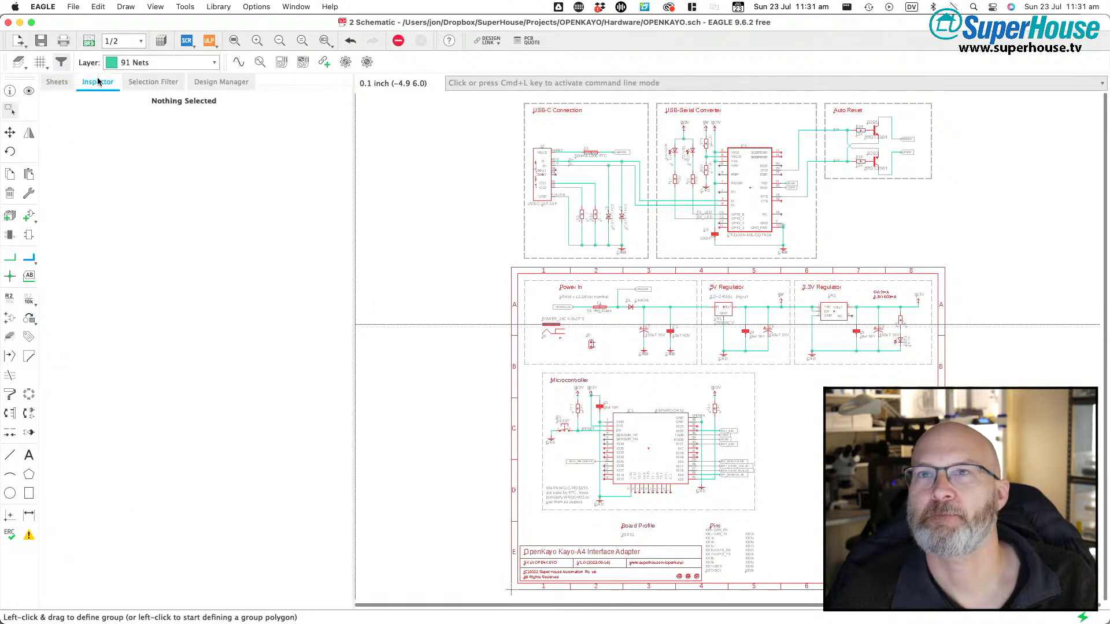
{"action": "left_click", "coordinate": [152, 82]}
{"action": "left_click", "coordinate": [220, 82]}
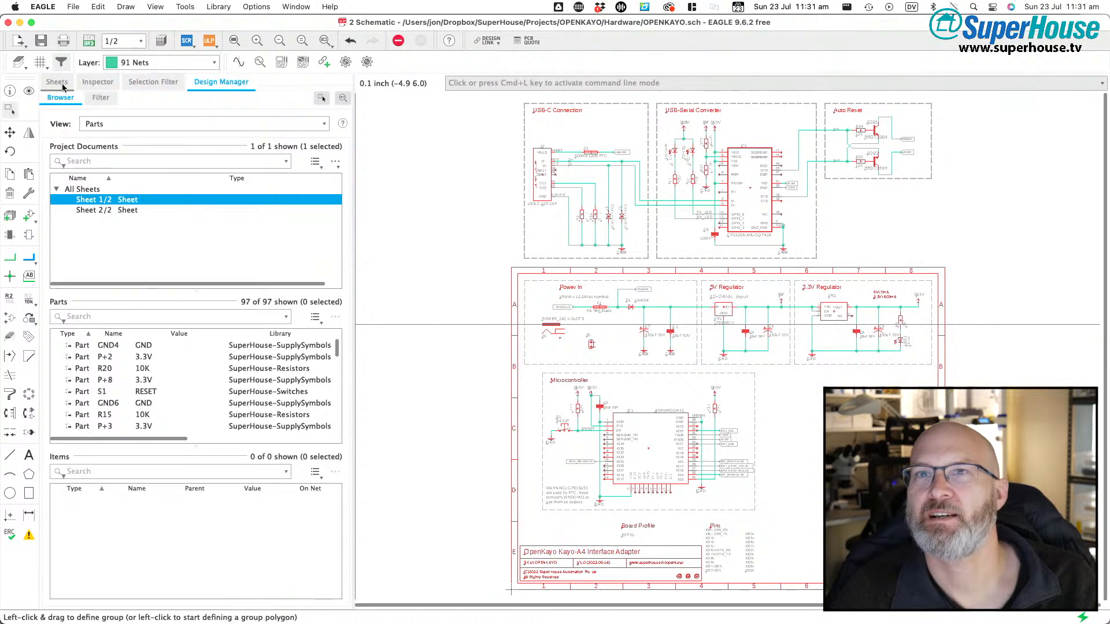
{"action": "left_click", "coordinate": [58, 82]}
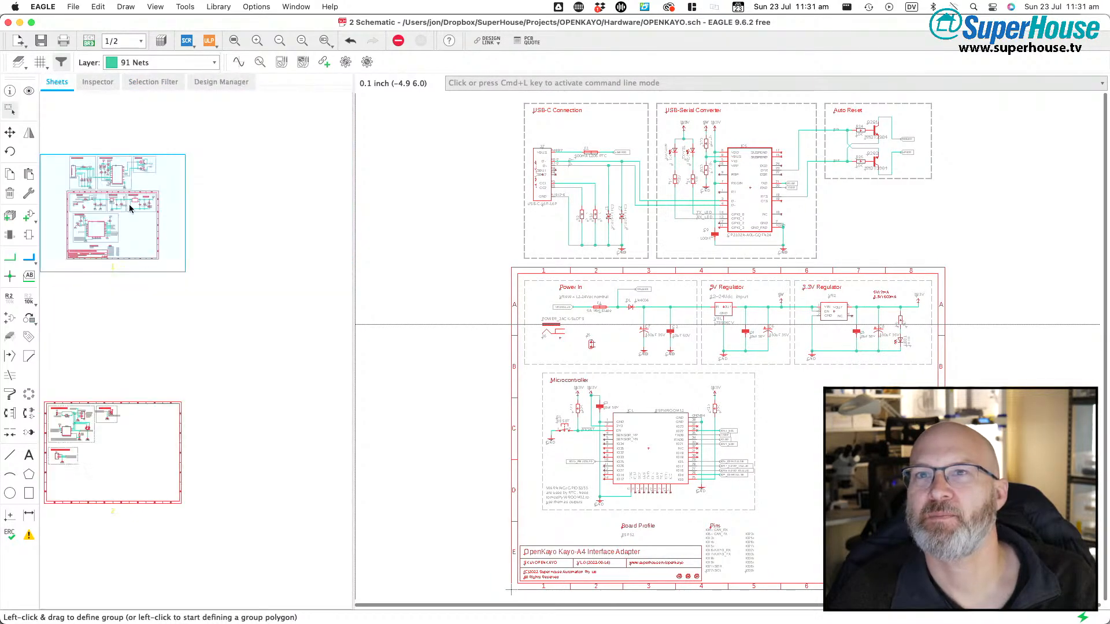
- Look through the sheet preview options and the schematic editor's commands for a way to add a new sheet to OPENKAYO
{"action": "right_click", "coordinate": [93, 323]}
{"action": "left_click", "coordinate": [63, 311]}
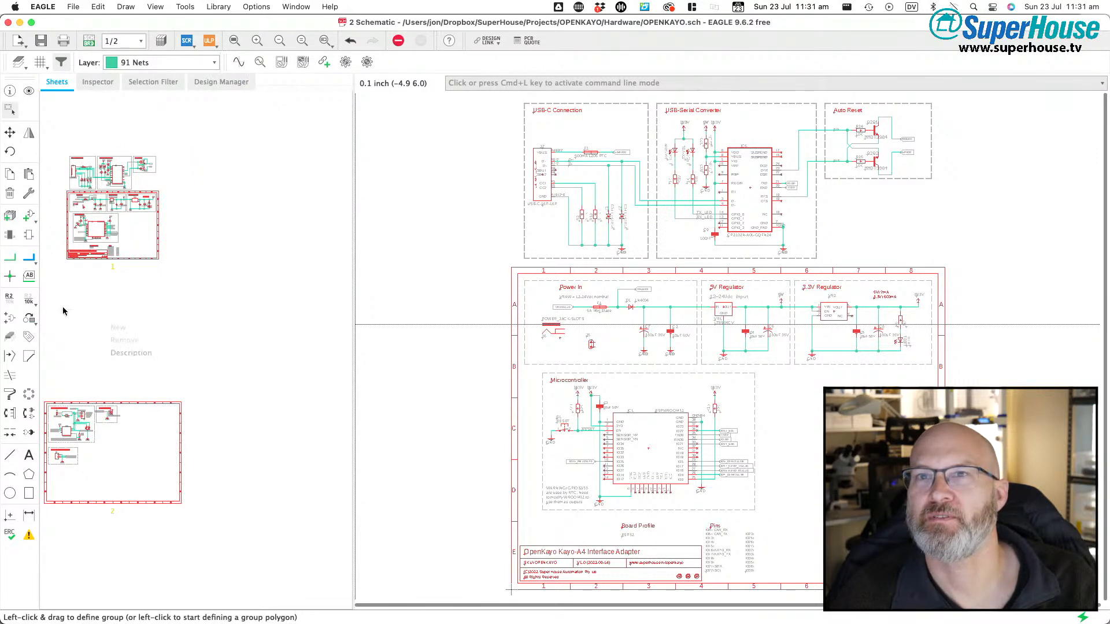
{"action": "left_click", "coordinate": [81, 7]}
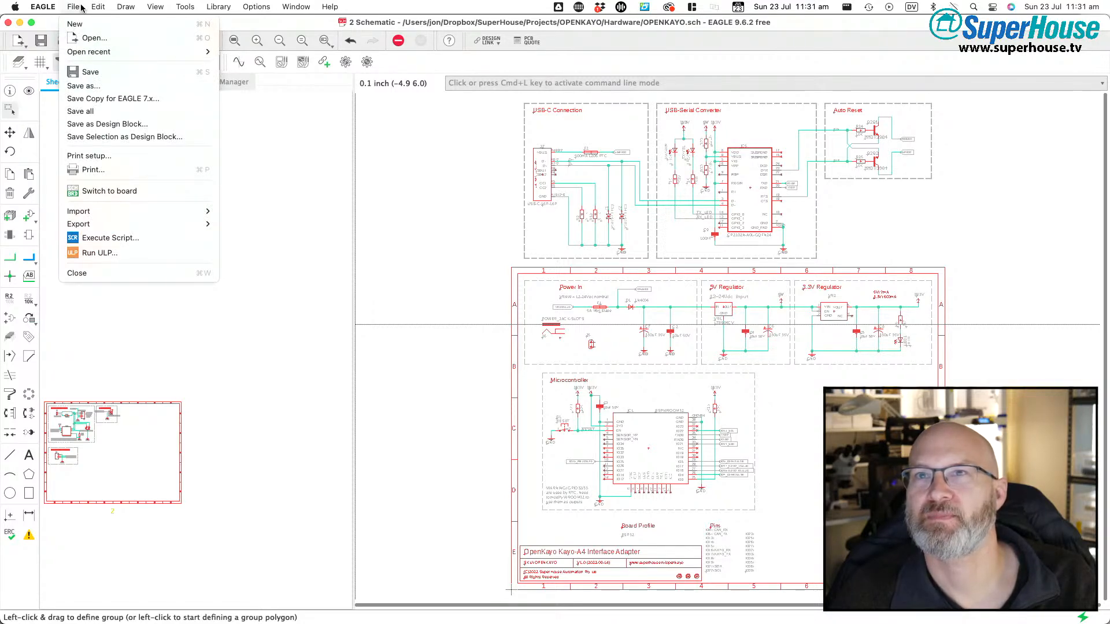
{"action": "mouse_move", "coordinate": [208, 4]}
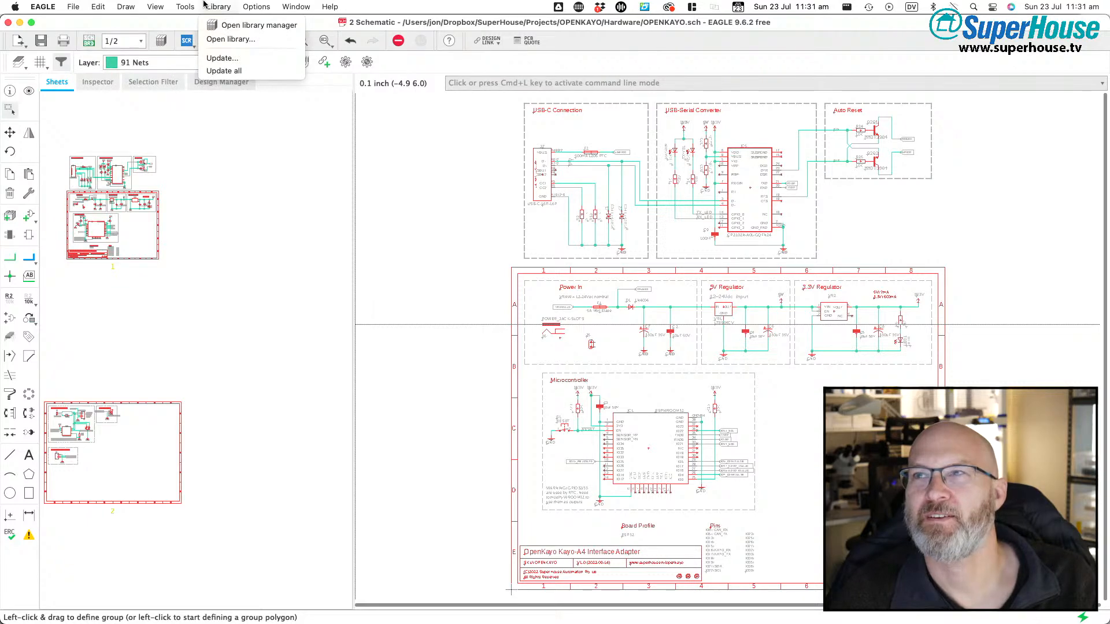
{"action": "mouse_move", "coordinate": [175, 7]}
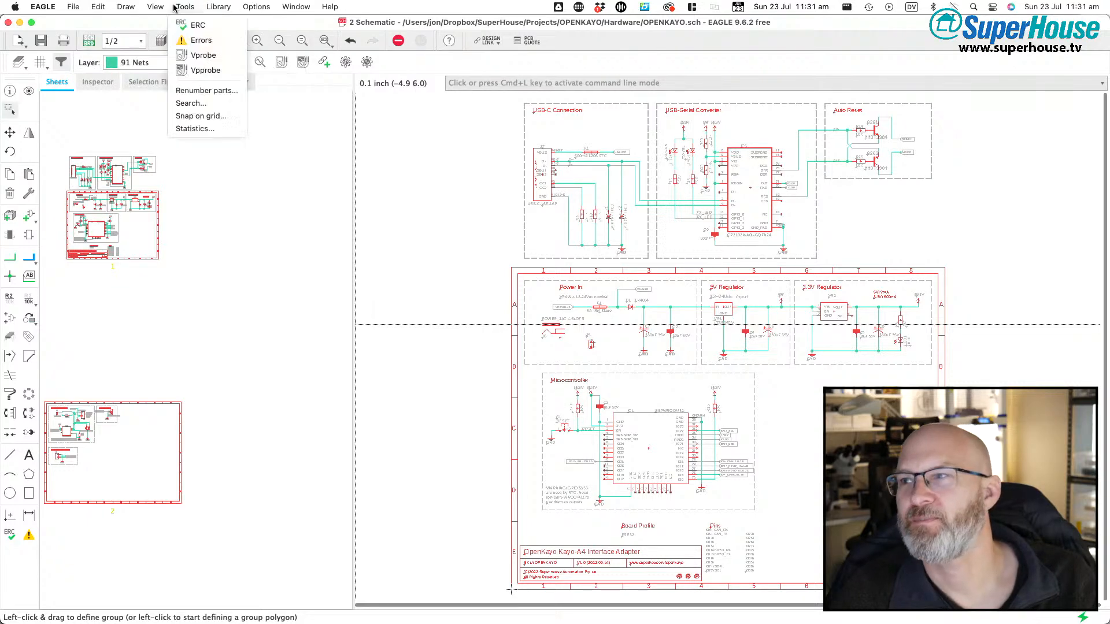
{"action": "left_click", "coordinate": [73, 7]}
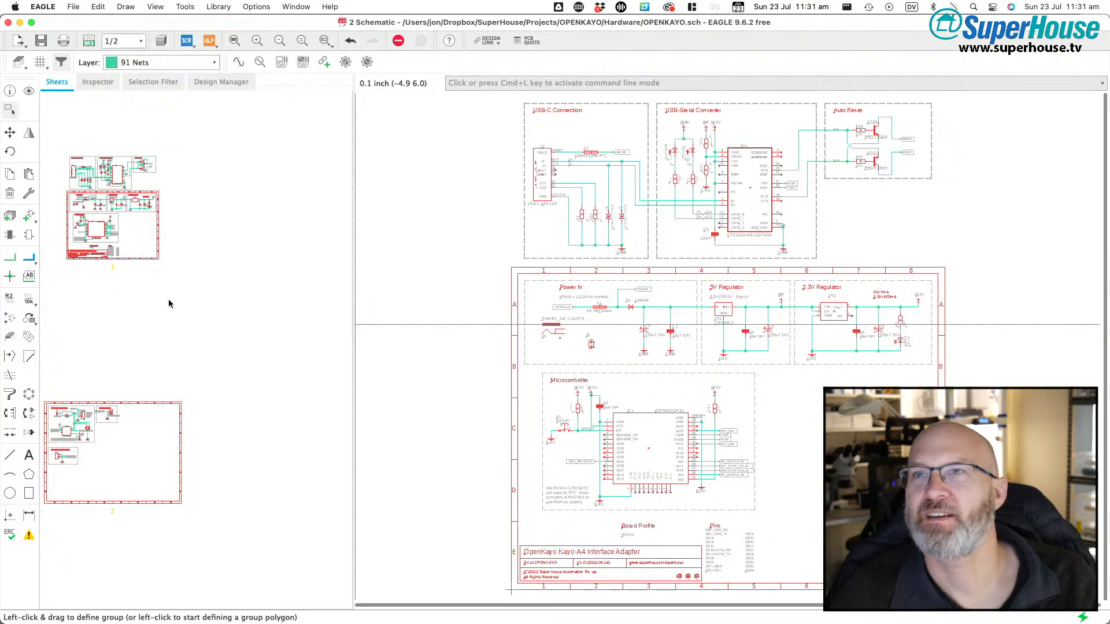
{"action": "right_click", "coordinate": [80, 313]}
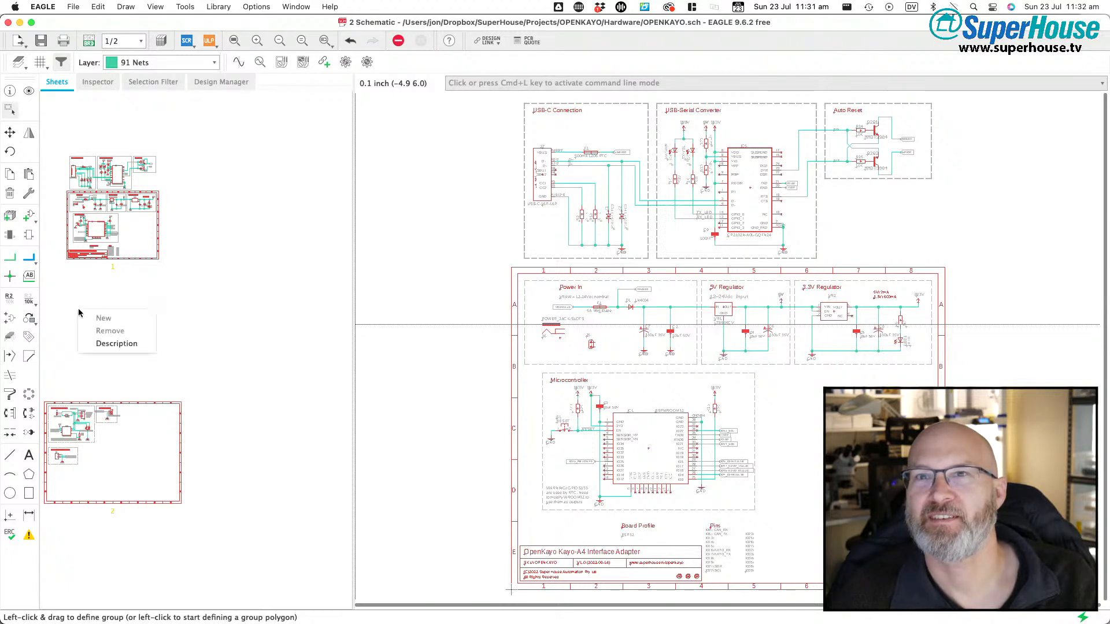
{"action": "left_click", "coordinate": [83, 286]}
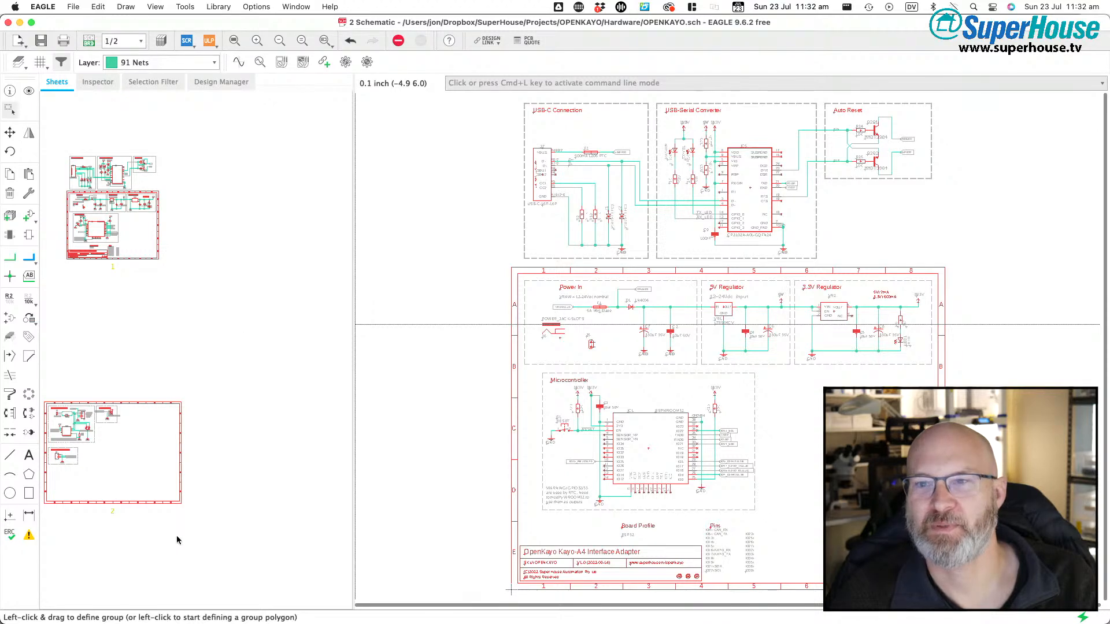
{"action": "left_click", "coordinate": [88, 42]}
{"action": "left_click", "coordinate": [88, 42]}
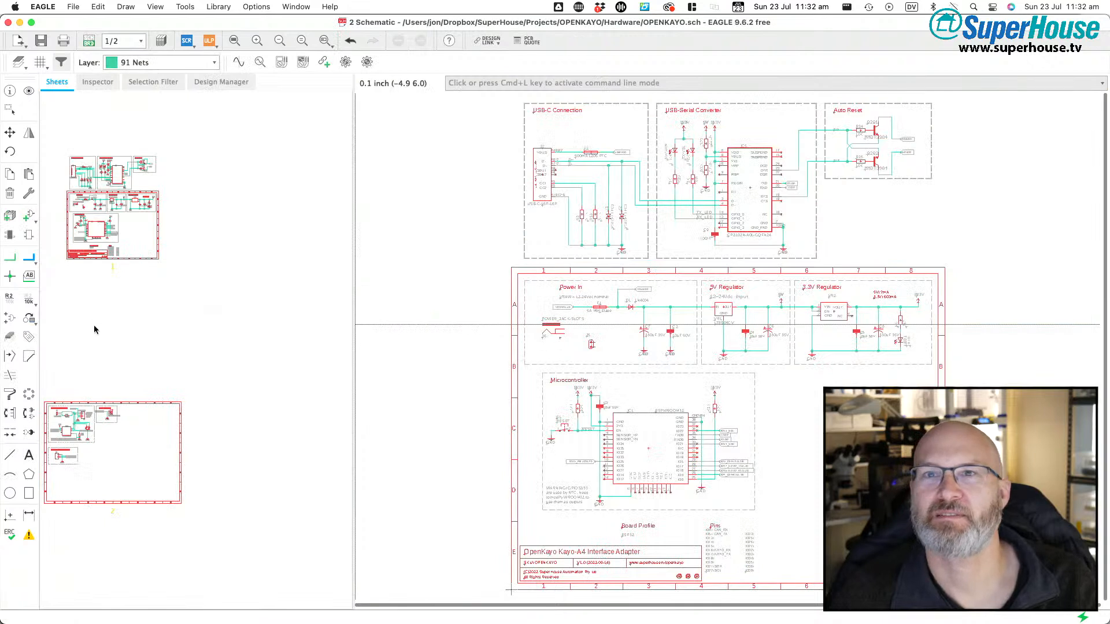
- Check the inspector, the sheet selector's choices and the options of sheet 1 for a way to create a sheet
{"action": "left_click", "coordinate": [98, 81]}
{"action": "left_click", "coordinate": [56, 83]}
{"action": "right_click", "coordinate": [73, 126]}
{"action": "left_click", "coordinate": [63, 121]}
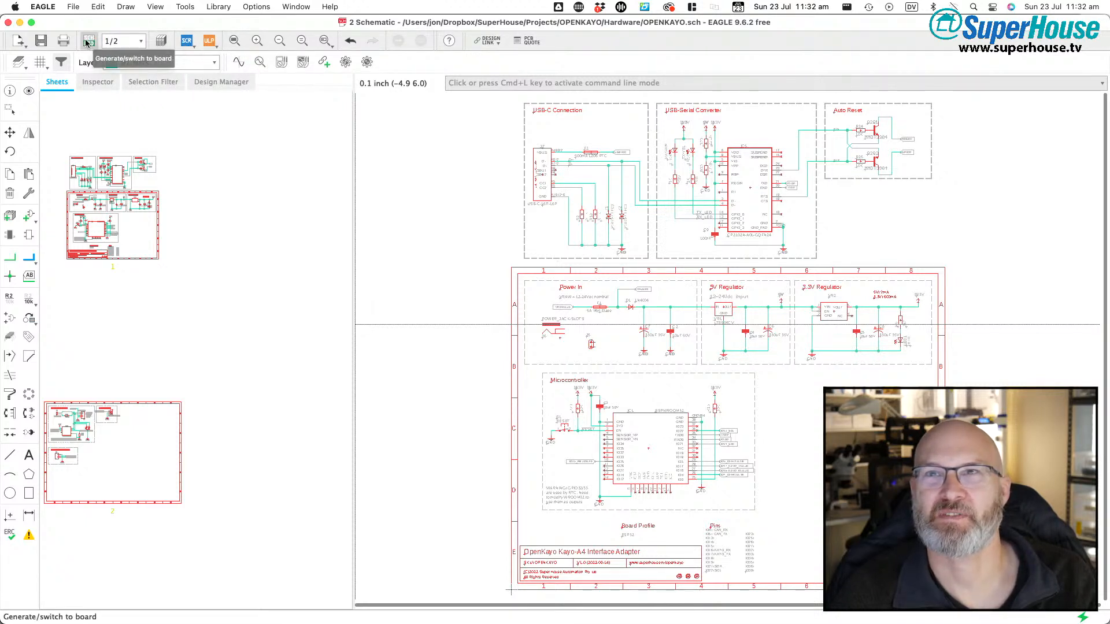
{"action": "left_click", "coordinate": [140, 41]}
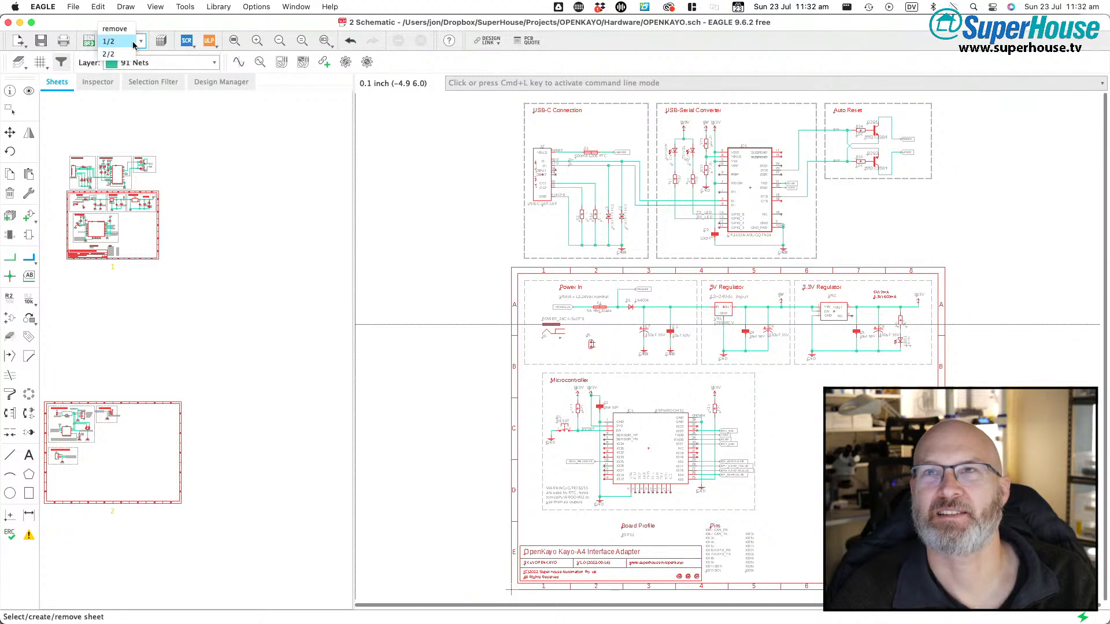
{"action": "left_click", "coordinate": [241, 154]}
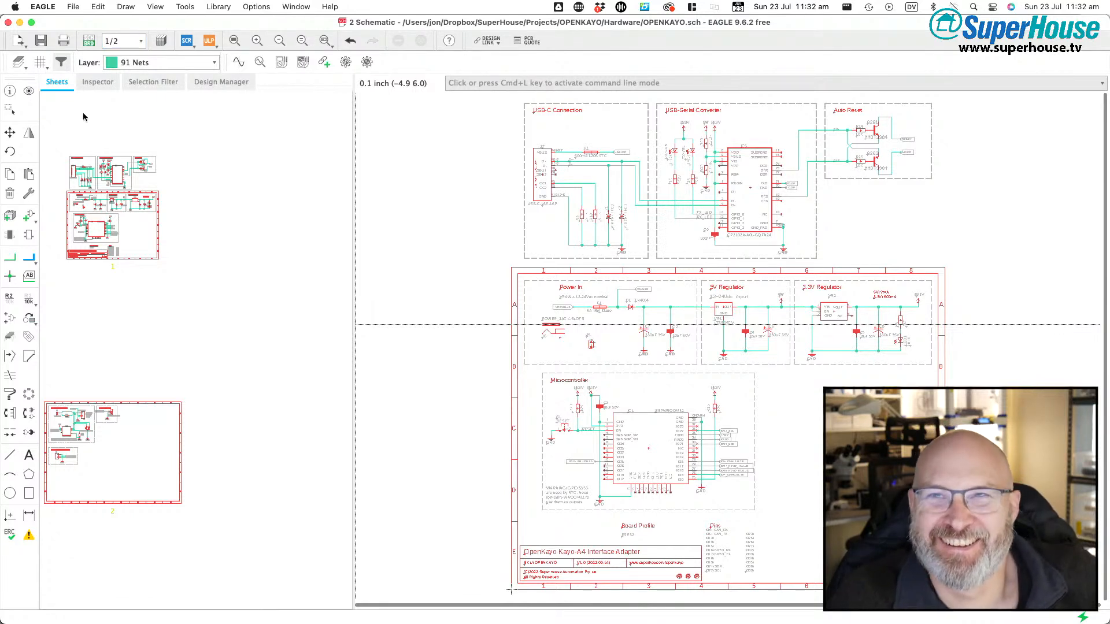
{"action": "left_click", "coordinate": [138, 239]}
{"action": "right_click", "coordinate": [134, 236]}
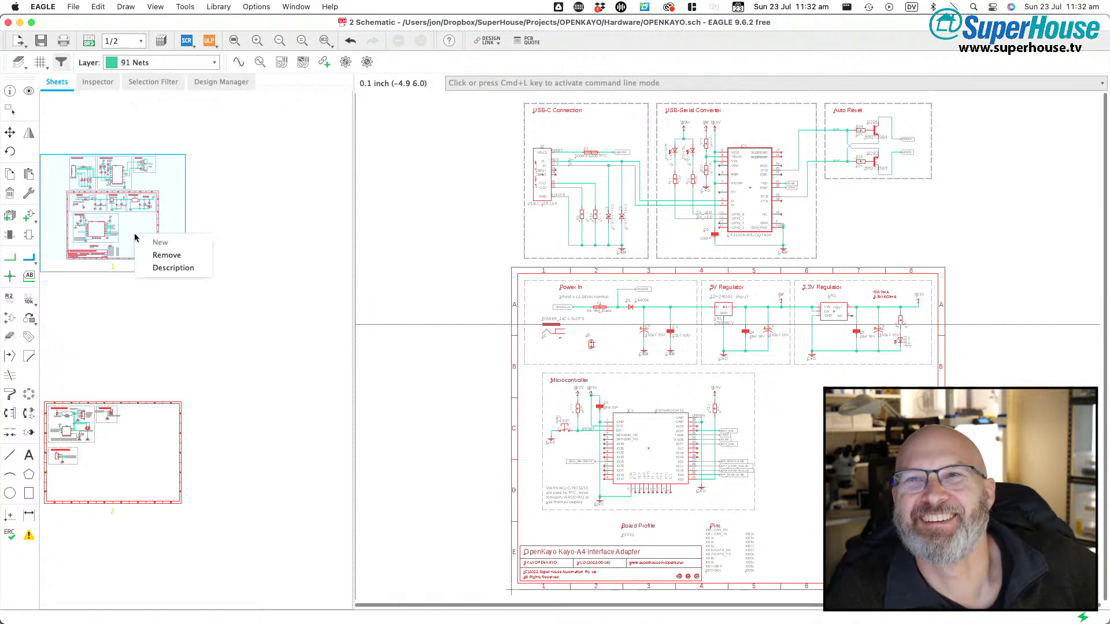
{"action": "left_click", "coordinate": [264, 209]}
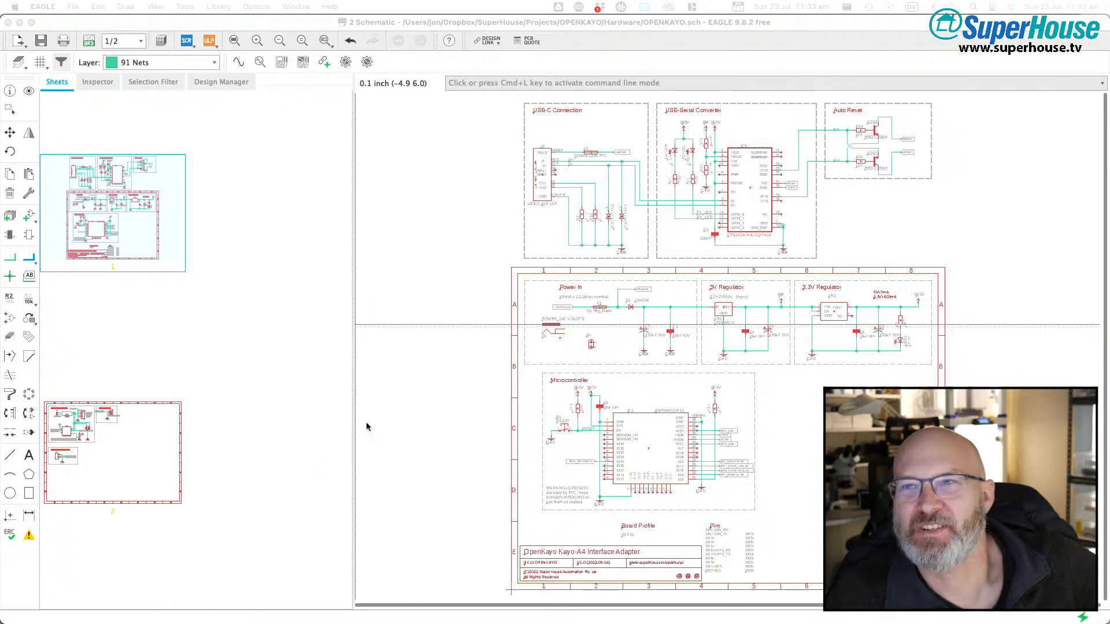
{"action": "left_click", "coordinate": [442, 333]}
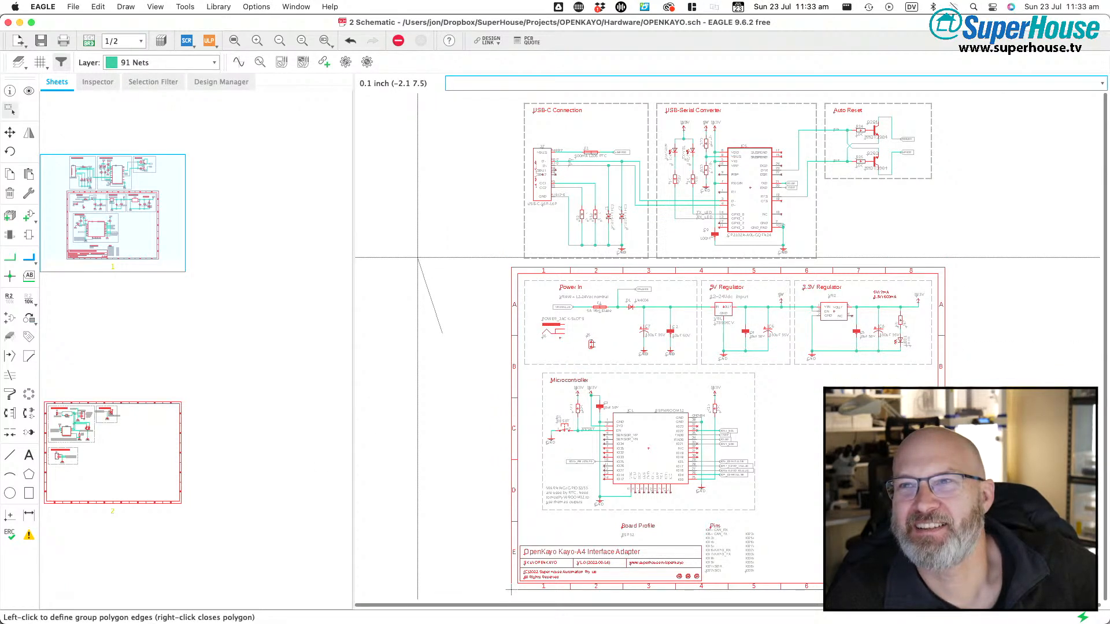
{"action": "key", "text": "Escape"}
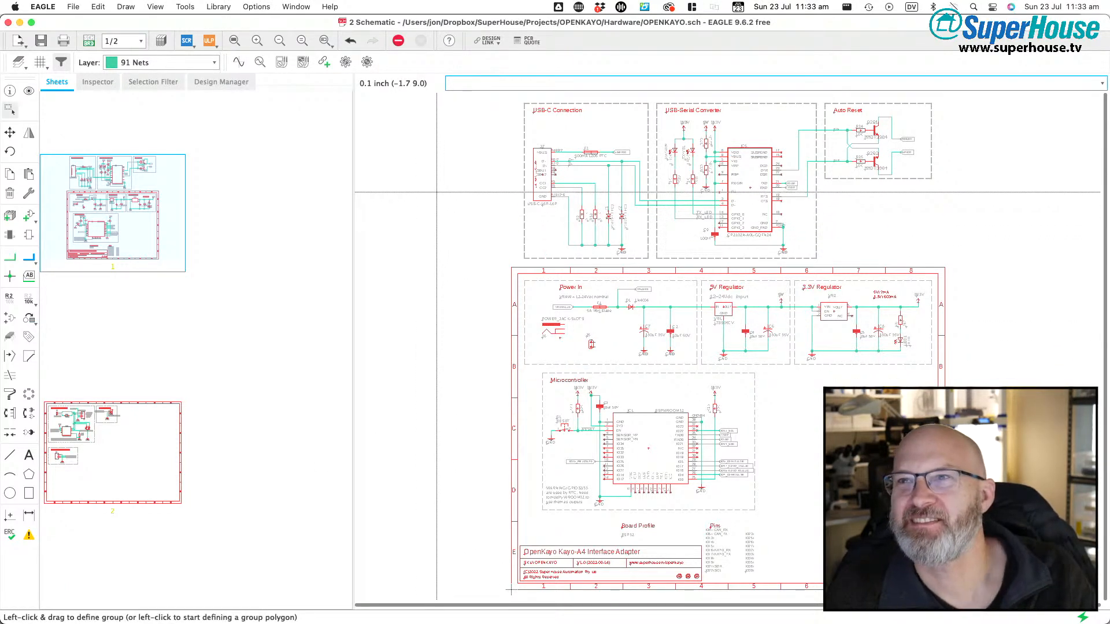
{"action": "right_click", "coordinate": [254, 375]}
{"action": "left_click", "coordinate": [285, 305]}
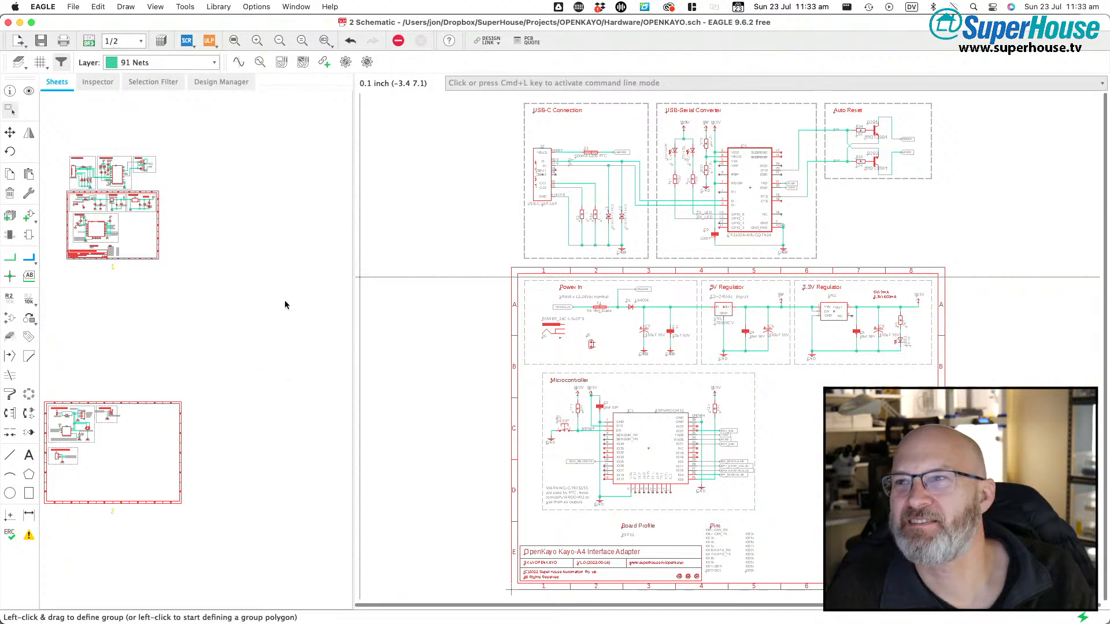
{"action": "left_click", "coordinate": [420, 267]}
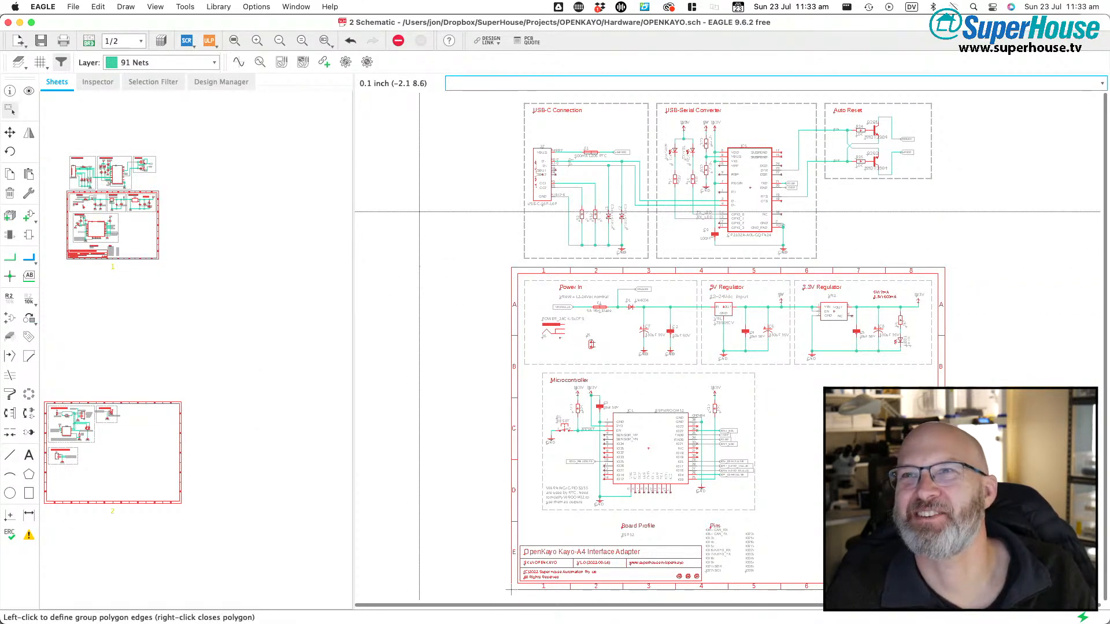
{"action": "key", "text": "Escape"}
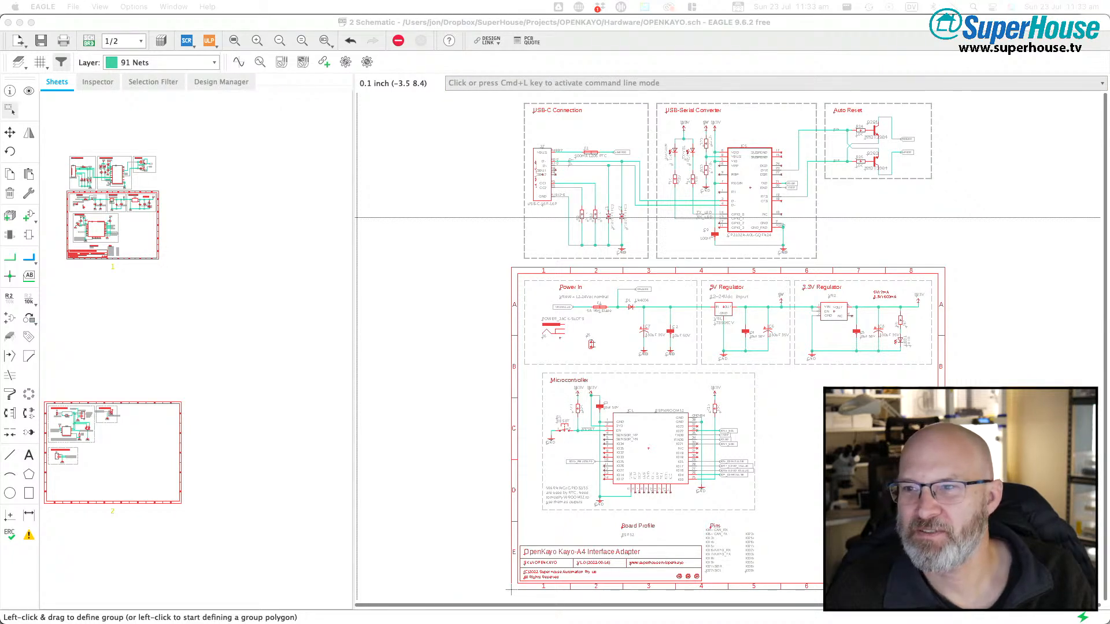
{"action": "left_click", "coordinate": [239, 298]}
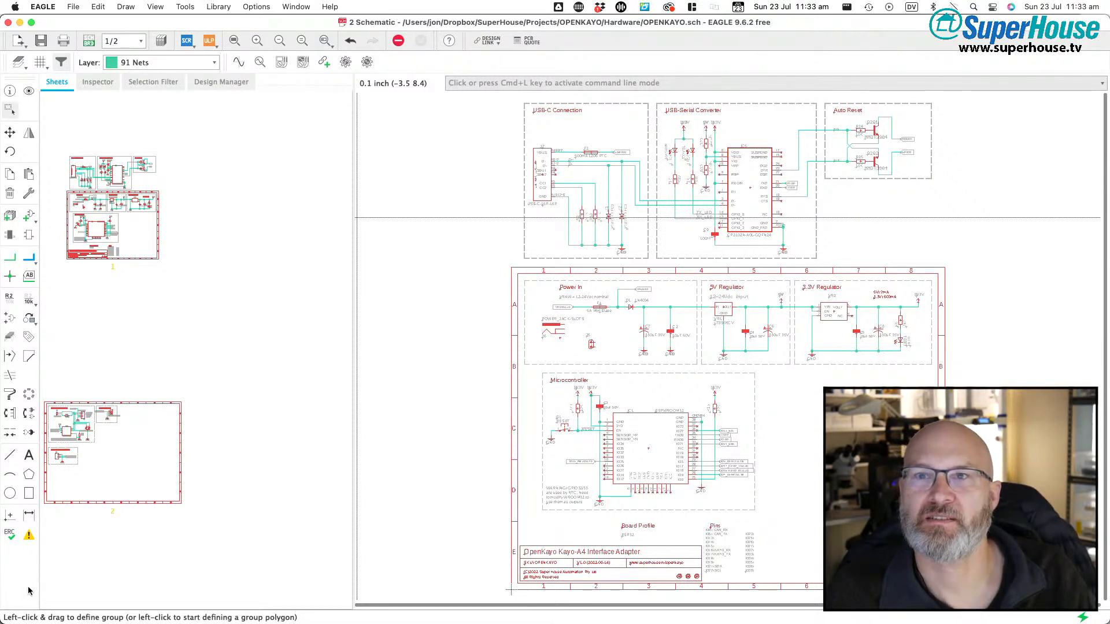
- Open sheet 2 of the OPENKAYO schematic, check the options for its preview, and return to sheet 1
{"action": "left_click", "coordinate": [139, 457]}
{"action": "right_click", "coordinate": [136, 452]}
{"action": "left_click", "coordinate": [255, 334]}
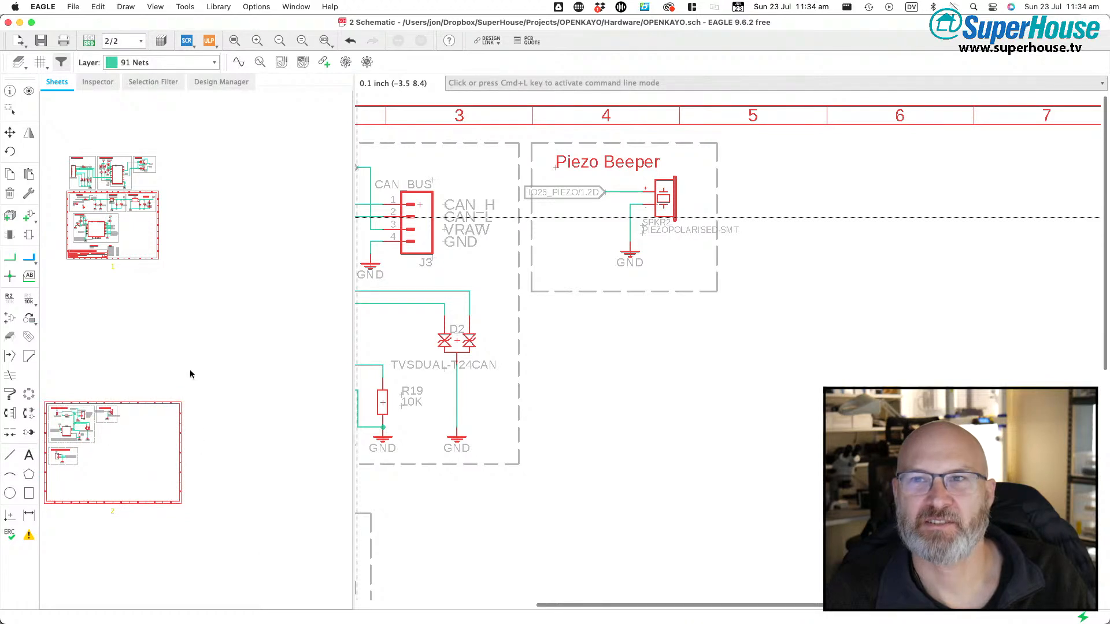
{"action": "left_click", "coordinate": [146, 219]}
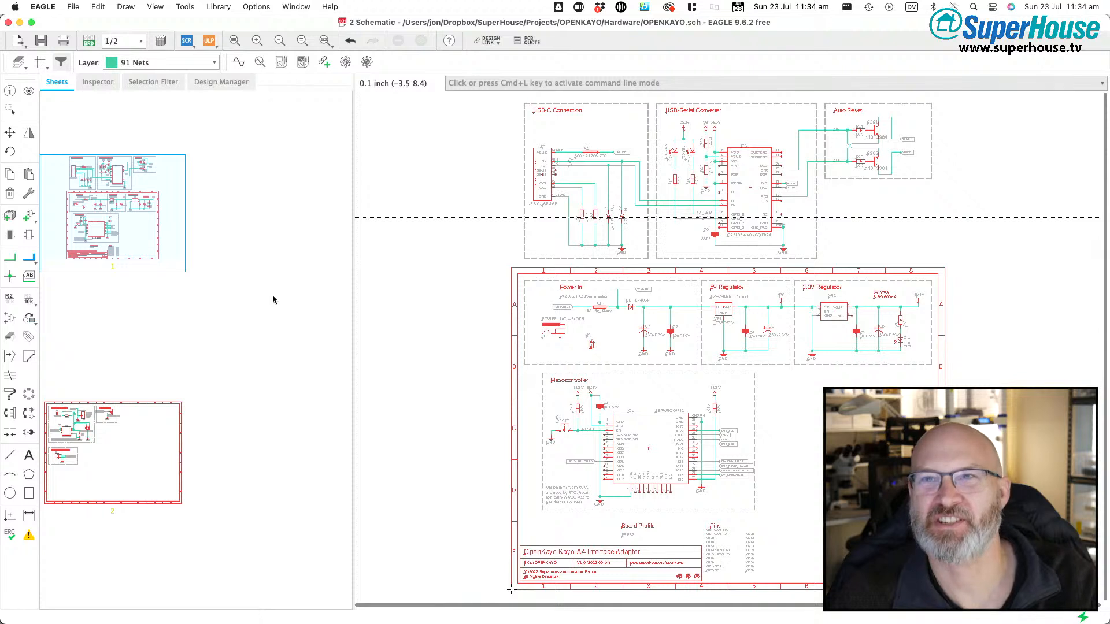
{"action": "left_click", "coordinate": [414, 288]}
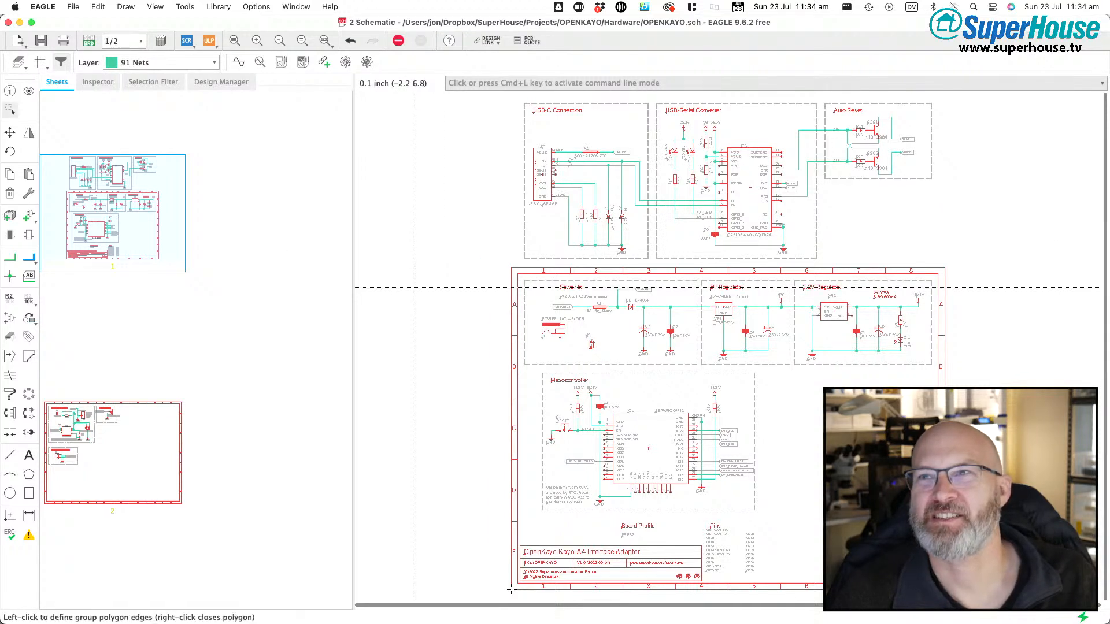
{"action": "key", "text": "Escape"}
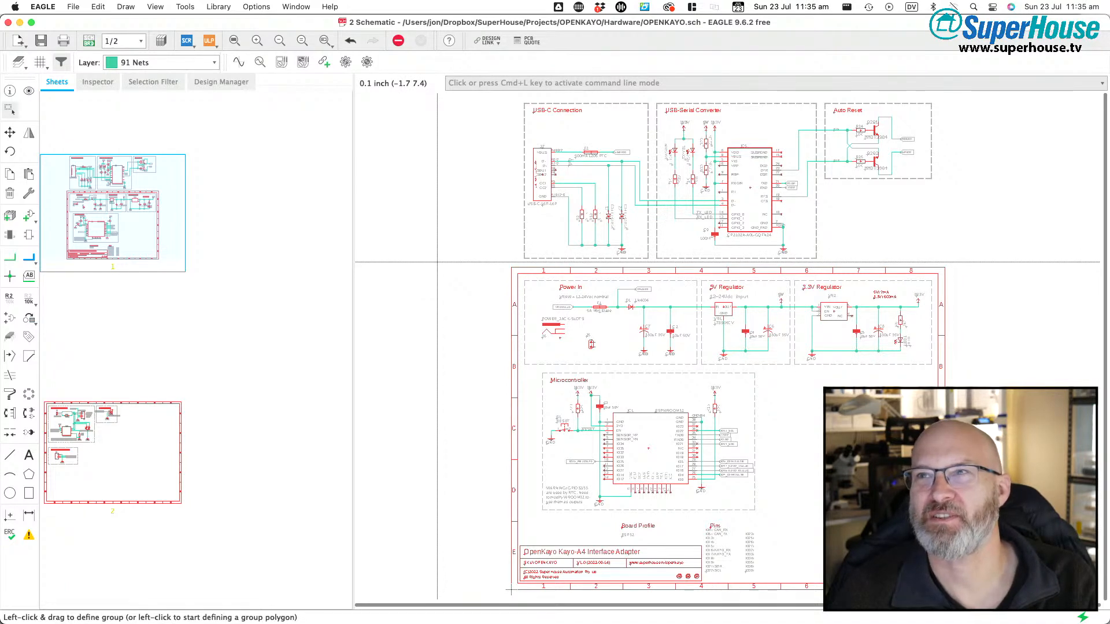
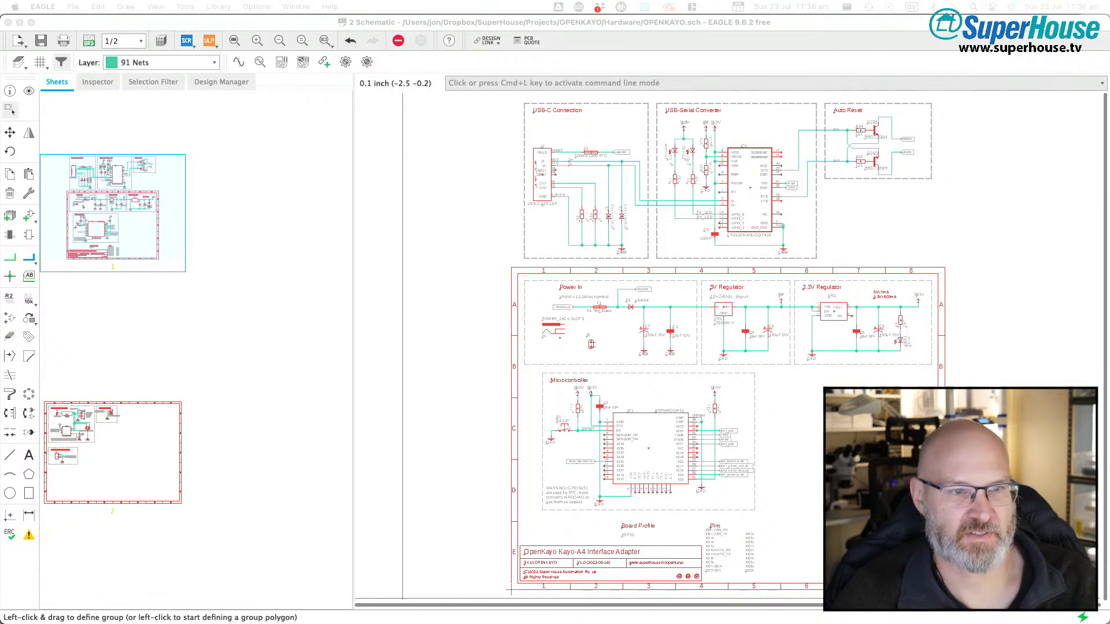
- Switch to Fusion 360 and browse the SMT Assembly project, including the Kayo A4 folder, opening the Oven Vent Clips design
{"action": "left_click_drag", "start_coordinate": [673, 623], "coordinate": [456, 3]}
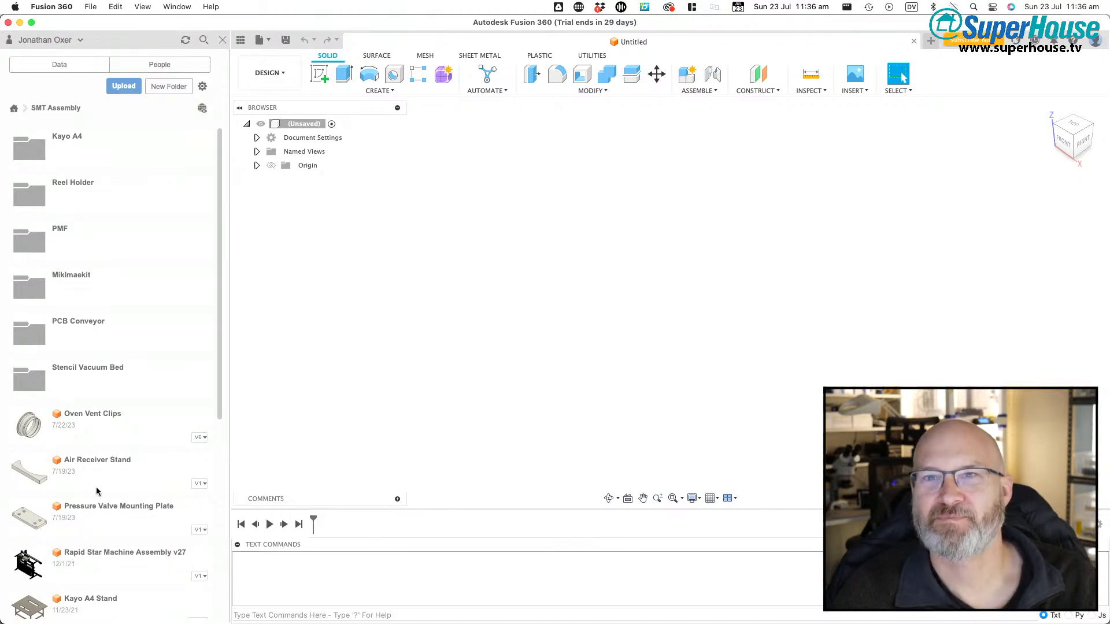
{"action": "scroll", "coordinate": [113, 427], "scroll_direction": "down", "scroll_amount": 1}
{"action": "scroll", "coordinate": [112, 428], "scroll_direction": "down", "scroll_amount": 10}
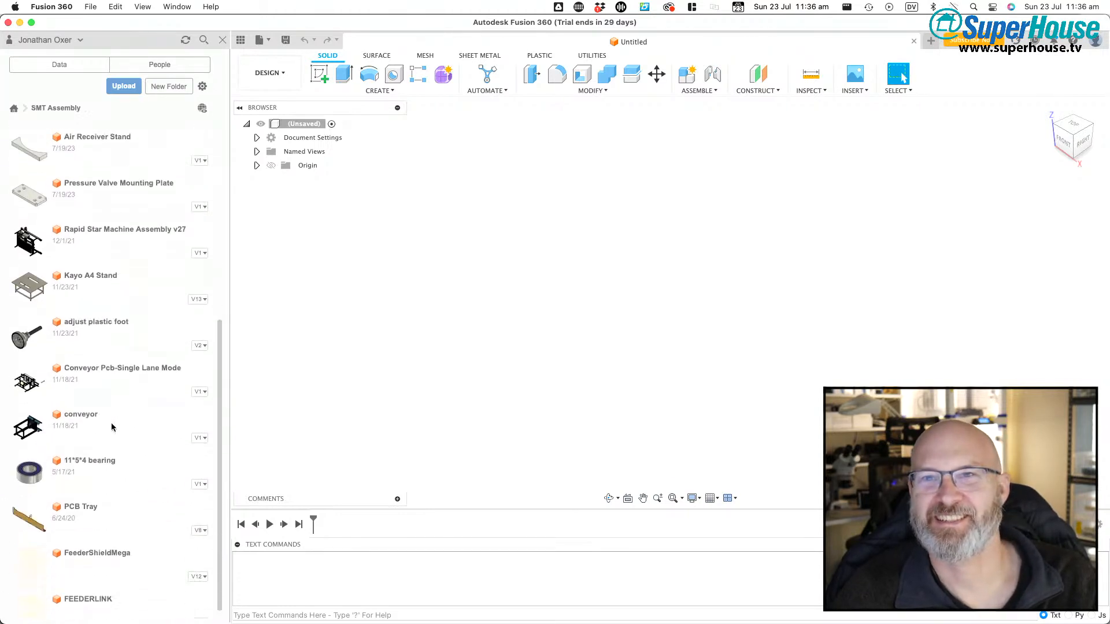
{"action": "scroll", "coordinate": [112, 427], "scroll_direction": "up", "scroll_amount": 10}
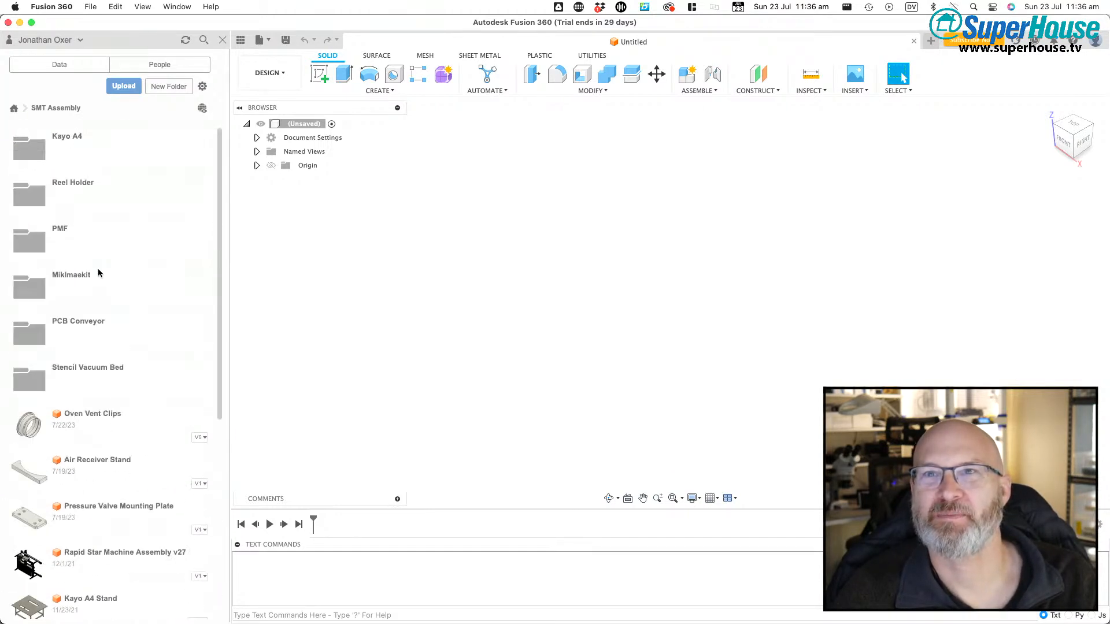
{"action": "double_click", "coordinate": [70, 154]}
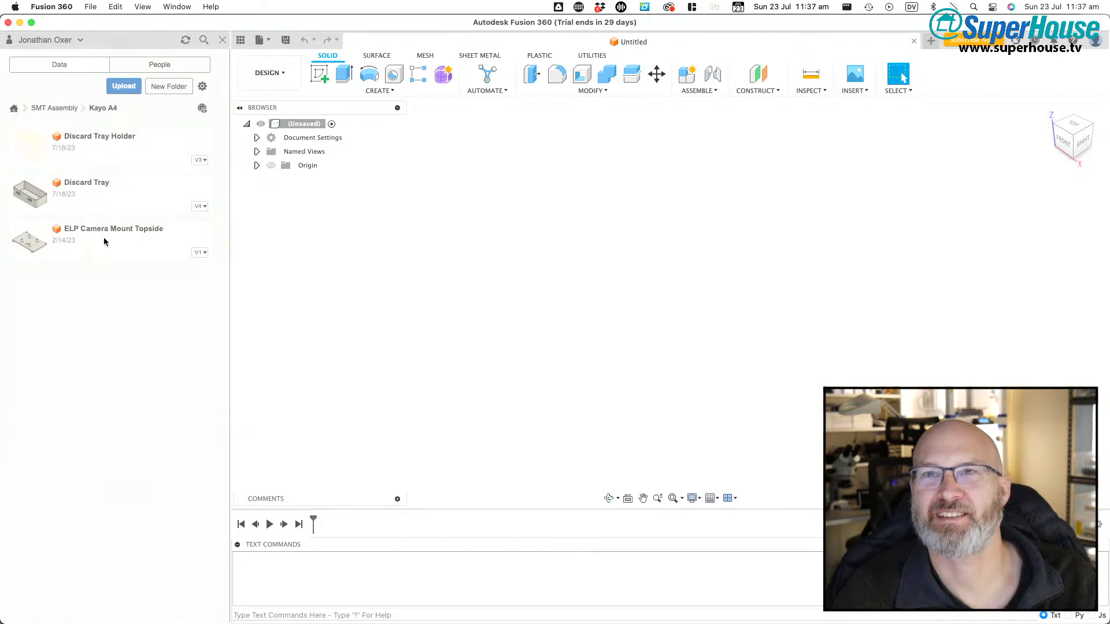
{"action": "left_click", "coordinate": [54, 109]}
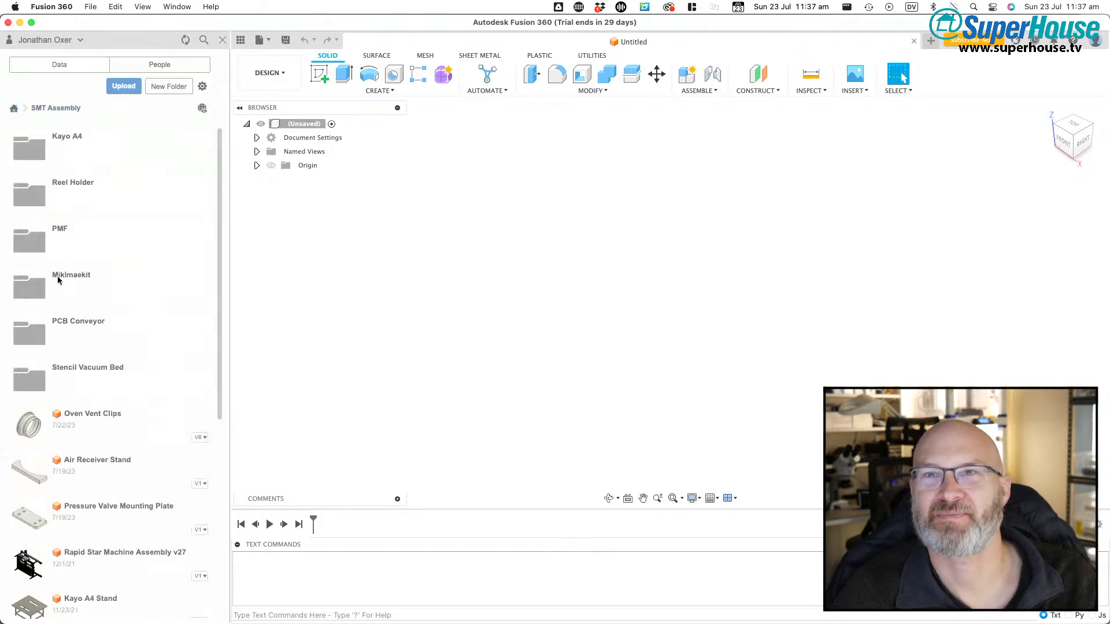
{"action": "scroll", "coordinate": [109, 347], "scroll_direction": "down", "scroll_amount": 3}
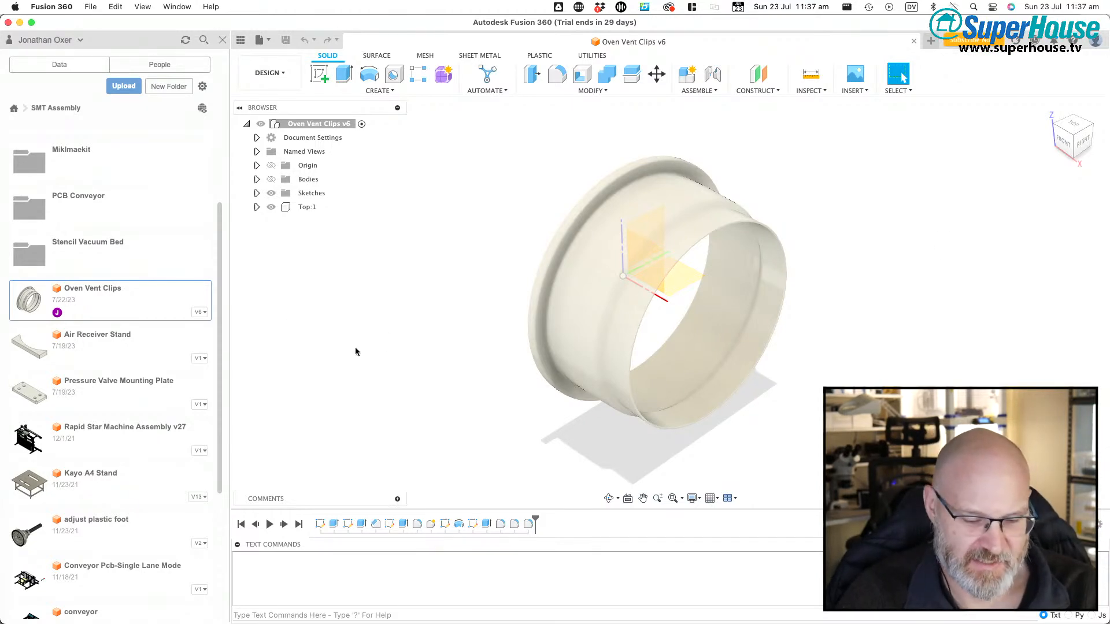
- Return to the OPENKAYO schematic in EAGLE and narrow the sheet preview pane to enlarge the drawing area
{"action": "left_click", "coordinate": [51, 7]}
{"action": "left_click", "coordinate": [48, 105]}
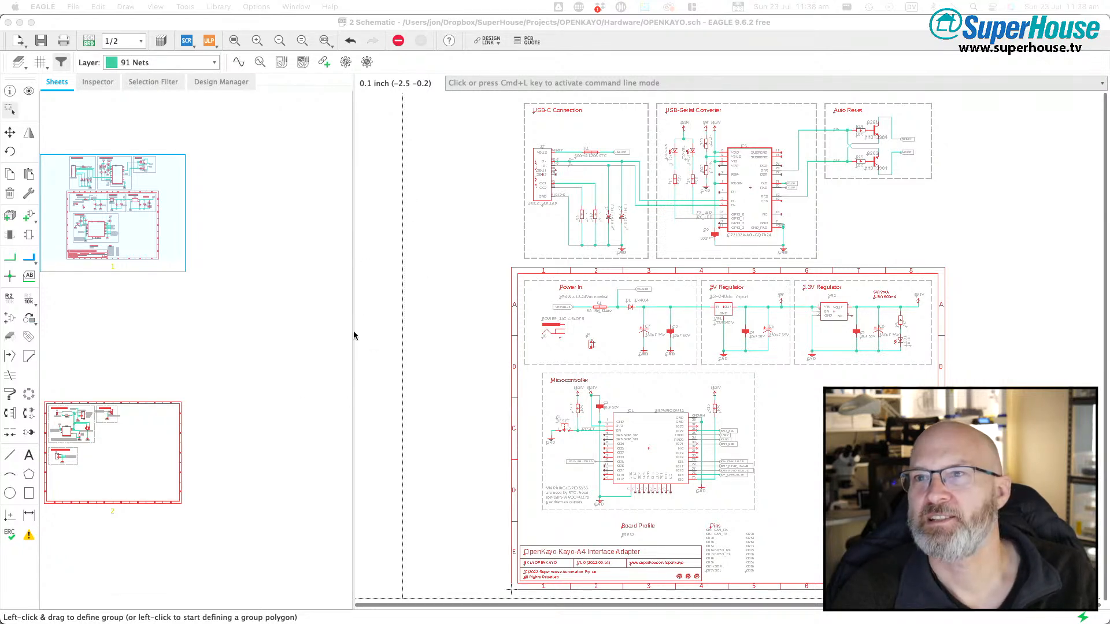
{"action": "left_click_drag", "start_coordinate": [353, 330], "coordinate": [234, 338]}
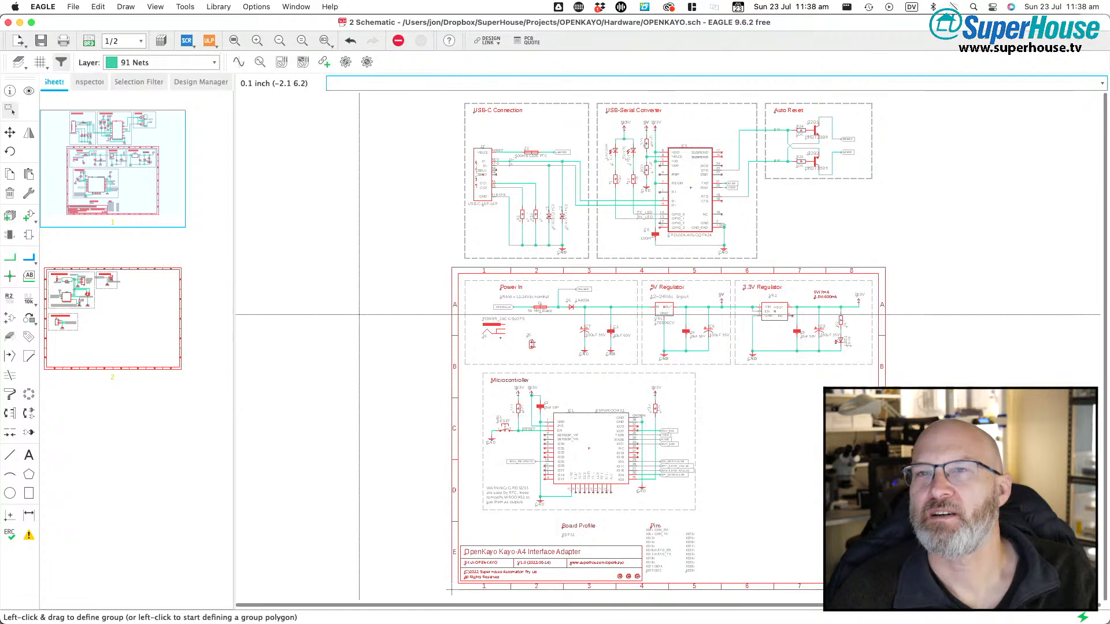
{"action": "scroll", "coordinate": [339, 507], "scroll_direction": "down", "scroll_amount": 2}
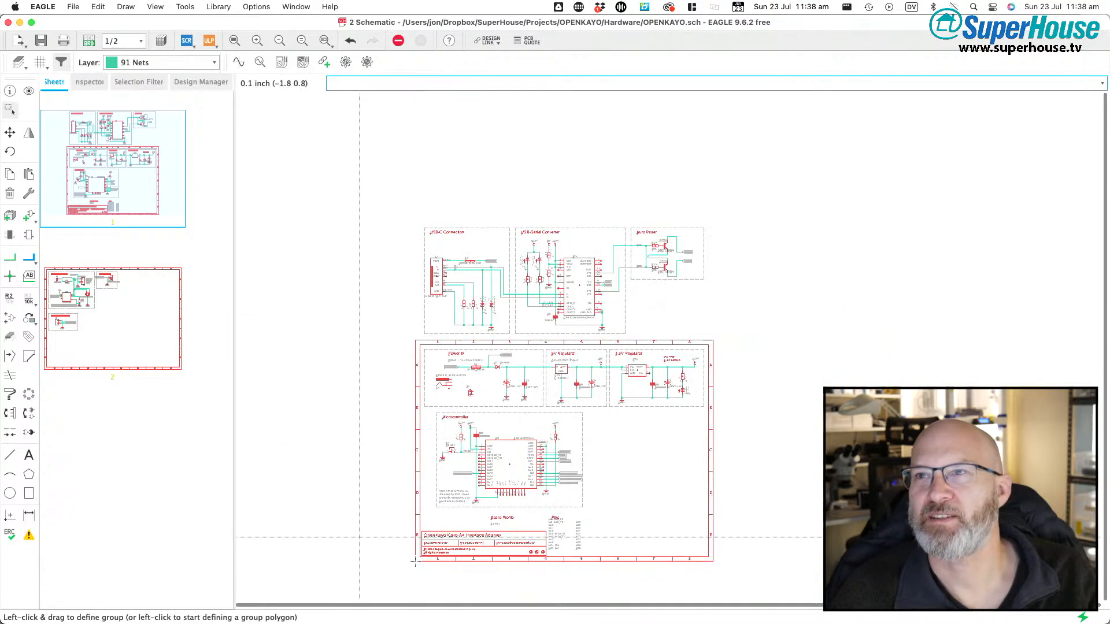
- Paste the copied HackerHub schematic beside the OpenKayo frame on sheet 1, accepting the default answer to the net class conflict
{"action": "left_click", "coordinate": [73, 8]}
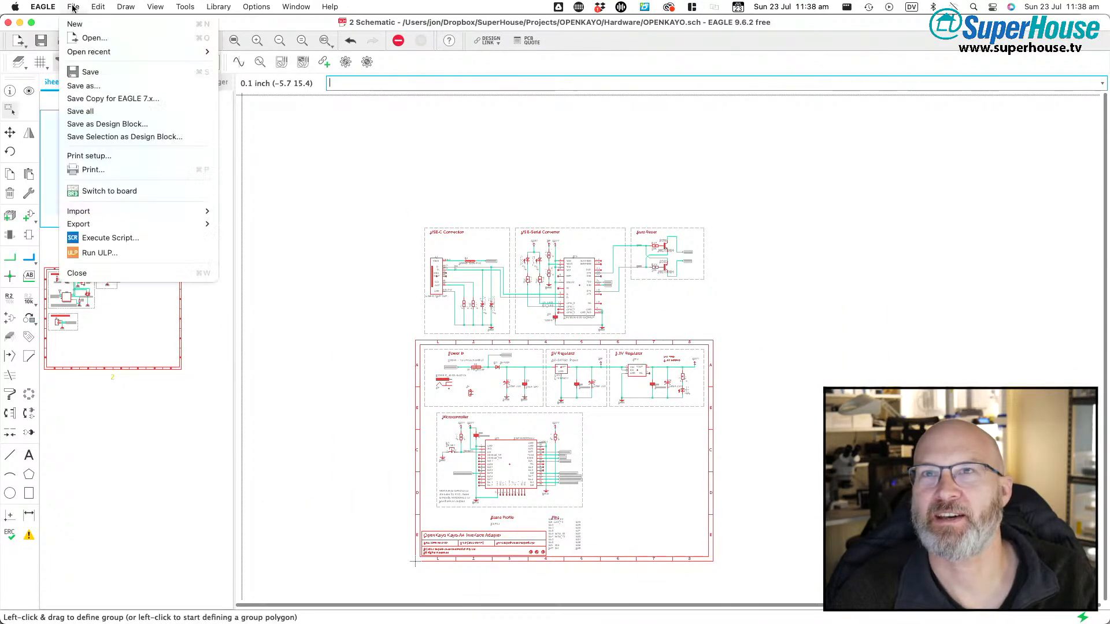
{"action": "mouse_move", "coordinate": [98, 7]}
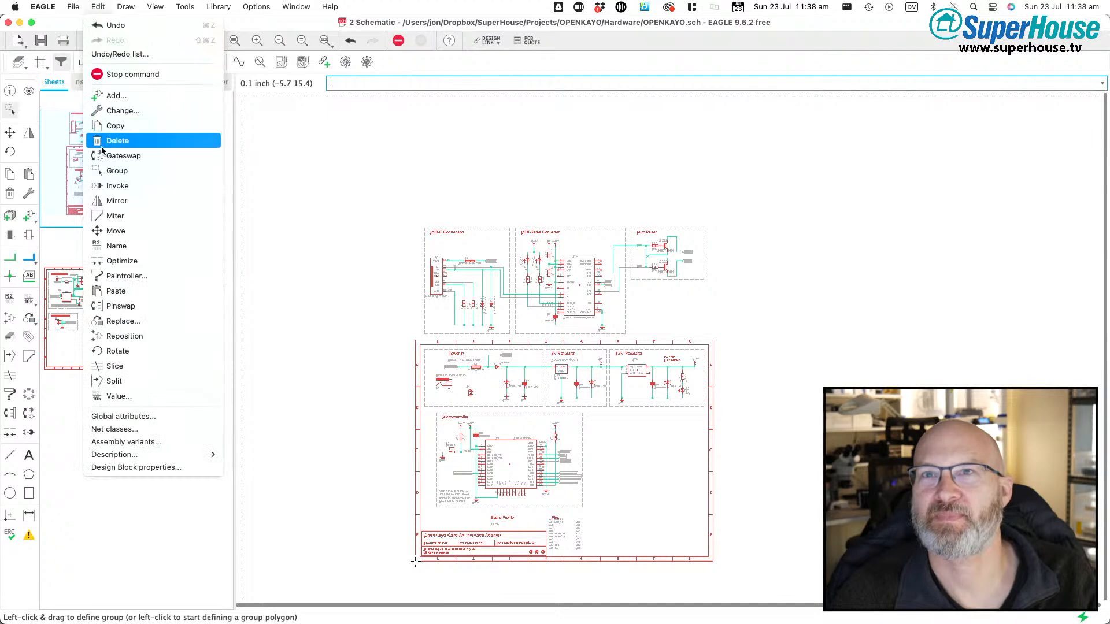
{"action": "left_click", "coordinate": [137, 291]}
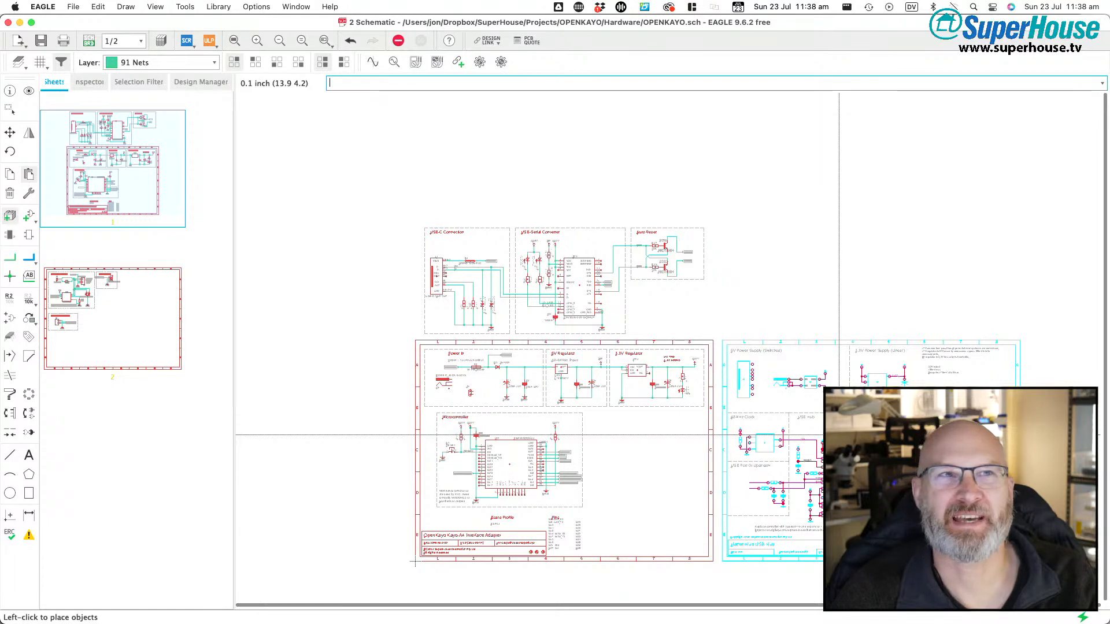
{"action": "left_click", "coordinate": [838, 435]}
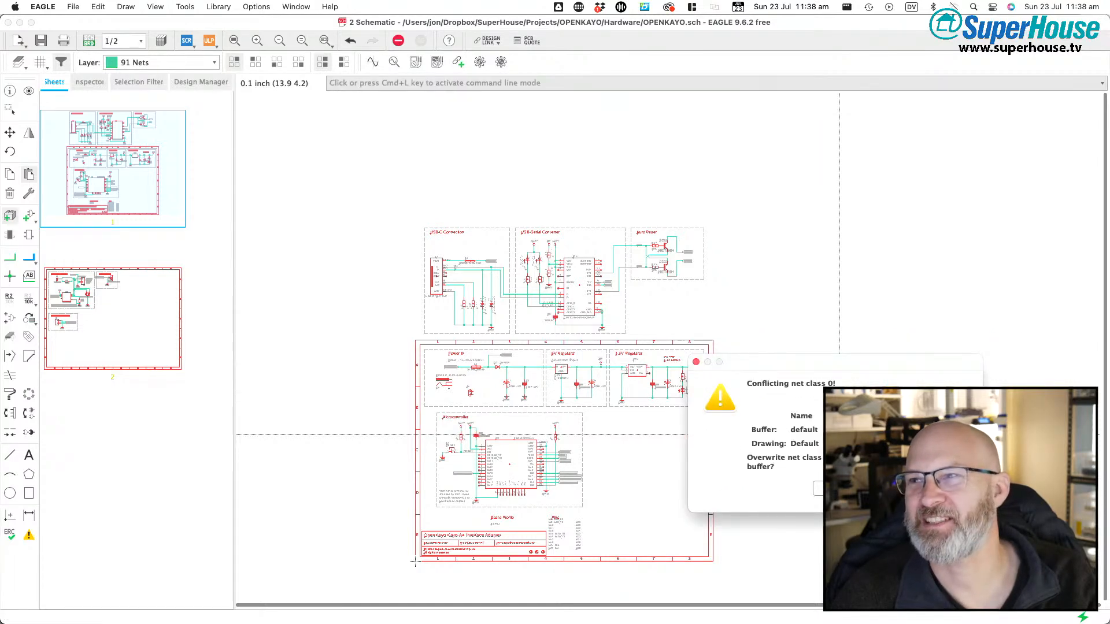
{"action": "key", "text": "Return"}
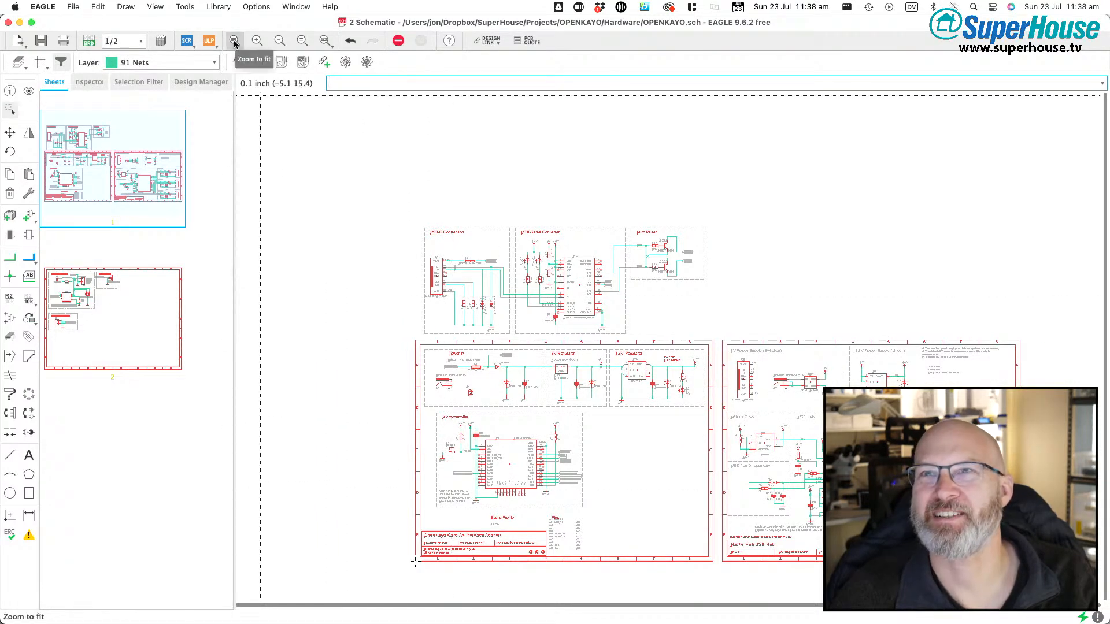
- Examine the pasted HackerHub circuit, including its power supplies, 48MHz clock, upstream port, USB hub controller and downstream USB ports
{"action": "left_click", "coordinate": [234, 42]}
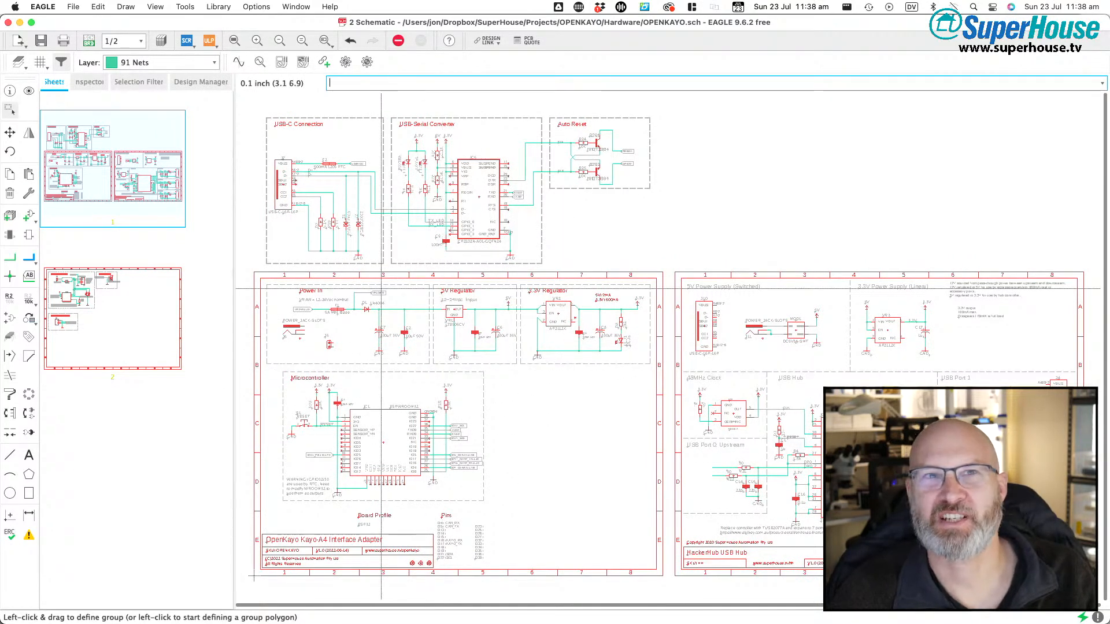
{"action": "scroll", "coordinate": [374, 266], "scroll_direction": "down", "scroll_amount": 3}
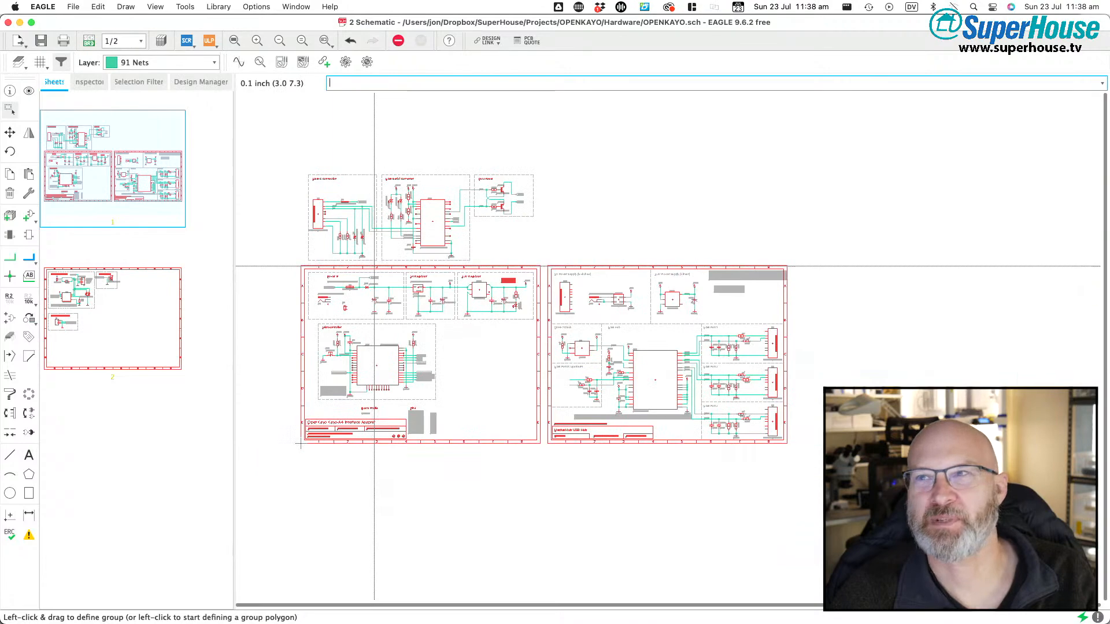
{"action": "scroll", "coordinate": [617, 382], "scroll_direction": "up", "scroll_amount": 5}
{"action": "middle_click_drag", "start_coordinate": [617, 381], "coordinate": [533, 381]}
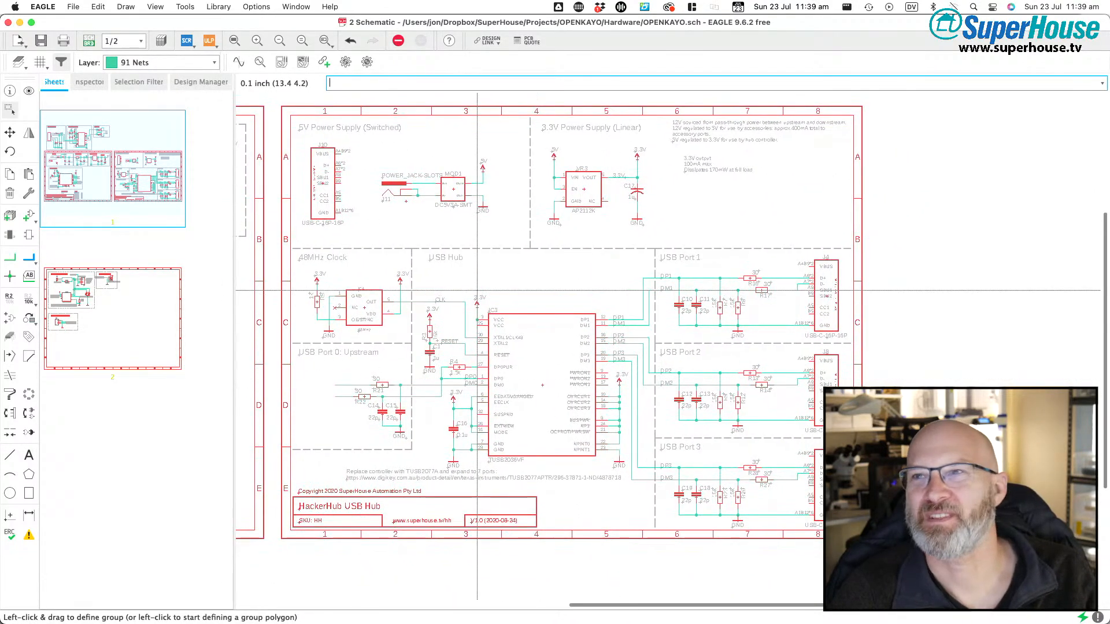
{"action": "scroll", "coordinate": [477, 291], "scroll_direction": "up", "scroll_amount": 1}
{"action": "mouse_move", "coordinate": [511, 327]}
{"action": "middle_mouse_down"}
{"action": "mouse_move", "coordinate": [542, 349]}
{"action": "mouse_move", "coordinate": [517, 345]}
{"action": "middle_mouse_up"}
{"action": "scroll", "coordinate": [511, 326], "scroll_direction": "down", "scroll_amount": 1}
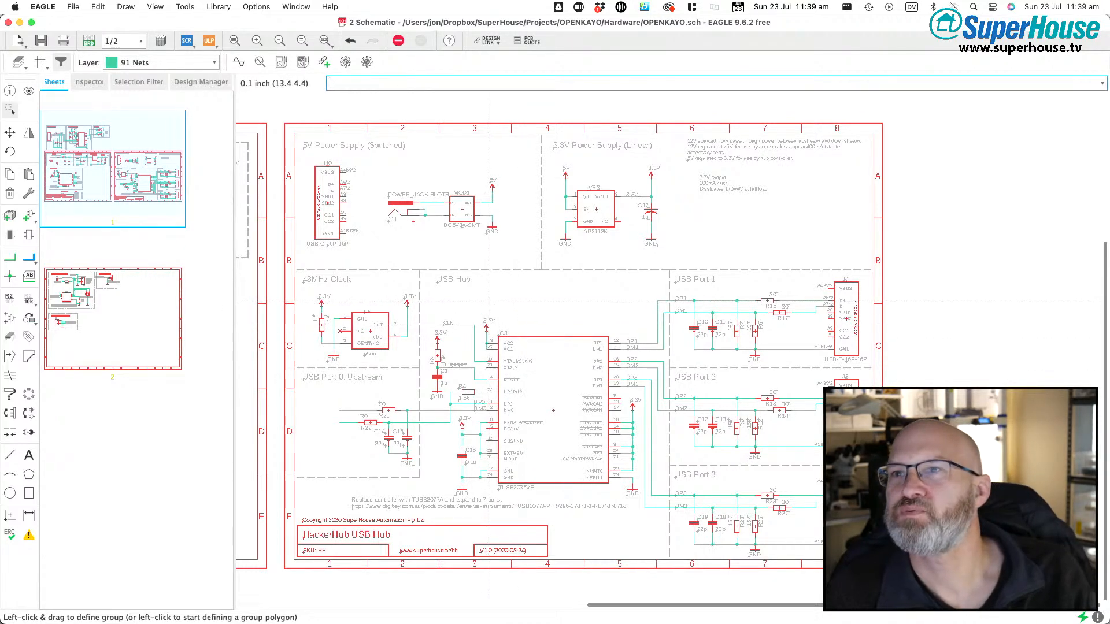
{"action": "scroll", "coordinate": [489, 300], "scroll_direction": "up", "scroll_amount": 3}
{"action": "scroll", "coordinate": [489, 301], "scroll_direction": "down", "scroll_amount": 3}
{"action": "scroll", "coordinate": [489, 300], "scroll_direction": "up", "scroll_amount": 3}
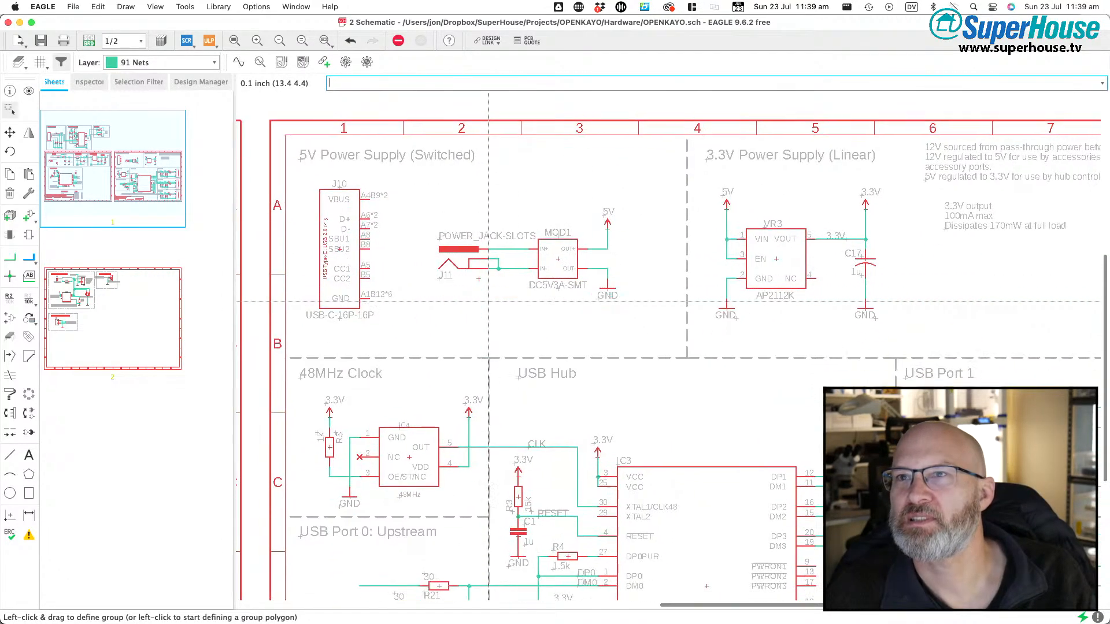
{"action": "scroll", "coordinate": [489, 300], "scroll_direction": "down", "scroll_amount": 5}
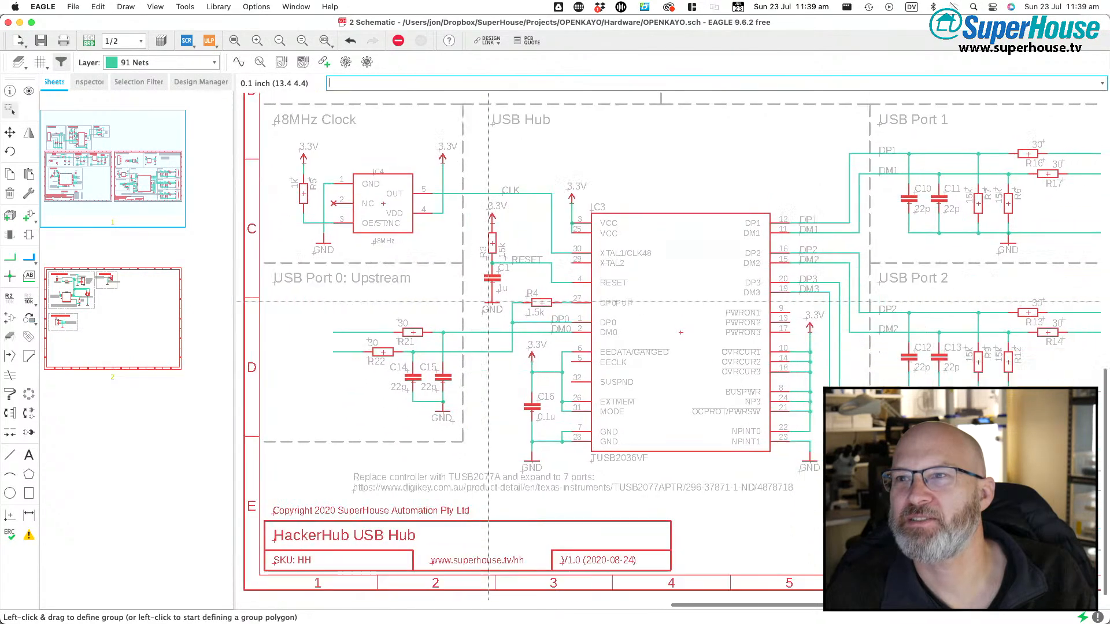
{"action": "scroll", "coordinate": [489, 300], "scroll_direction": "up", "scroll_amount": 5}
{"action": "scroll", "coordinate": [474, 292], "scroll_direction": "right", "scroll_amount": 5}
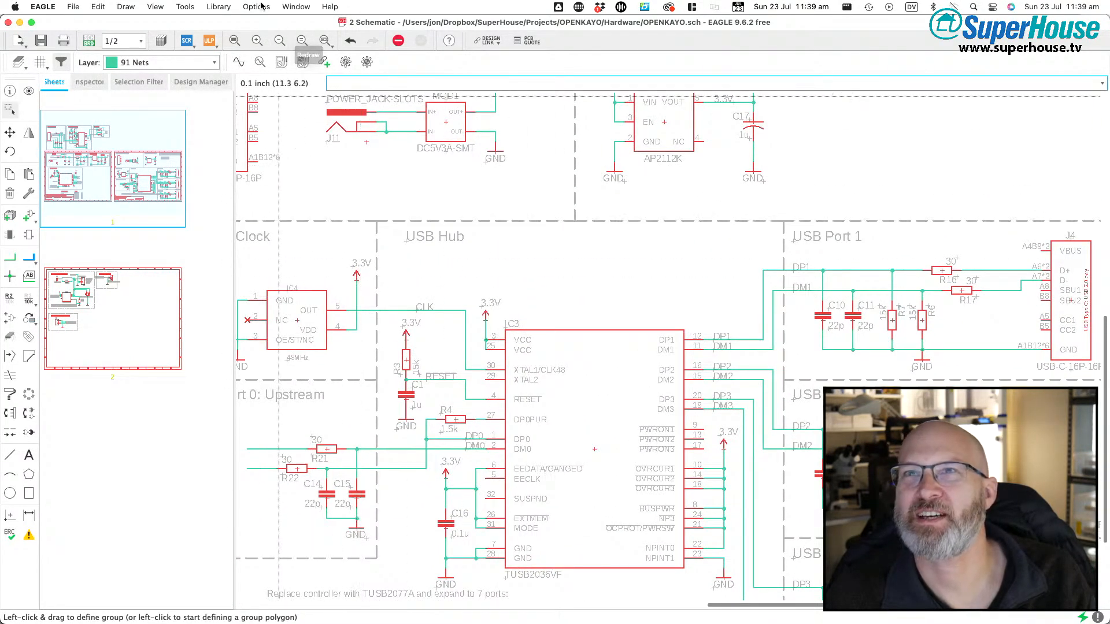
- Examine the Microcontroller block of the OpenKayo schematic, checking the ESPWROOM32 connections and the surrounding free space
{"action": "left_click", "coordinate": [231, 7]}
{"action": "left_click", "coordinate": [223, 7]}
{"action": "scroll", "coordinate": [429, 299], "scroll_direction": "down", "scroll_amount": 6}
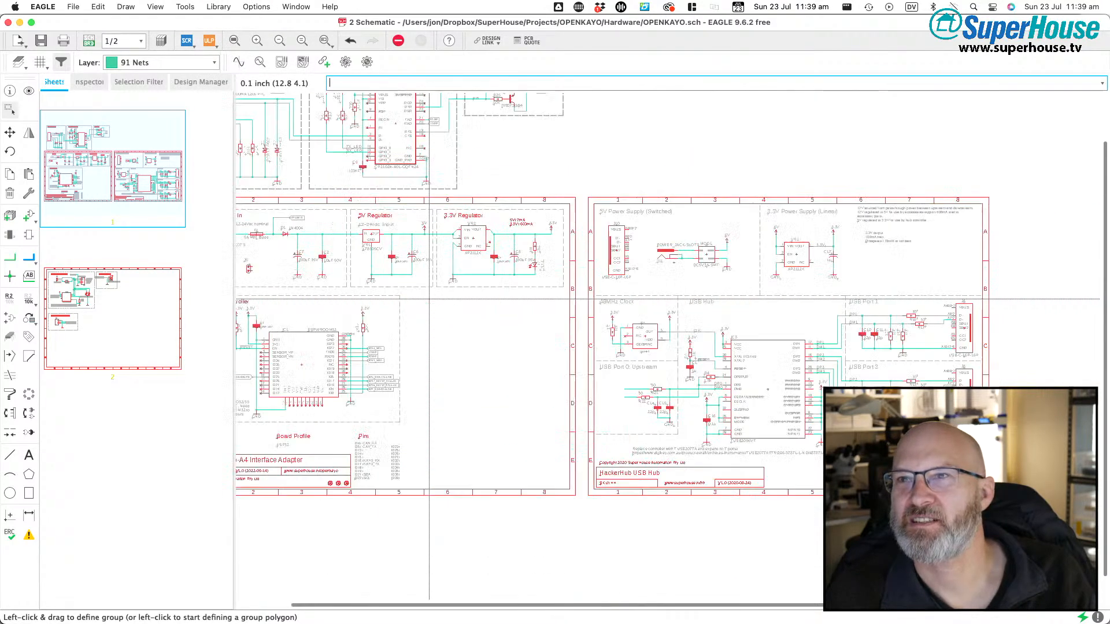
{"action": "scroll", "coordinate": [429, 299], "scroll_direction": "up", "scroll_amount": 8}
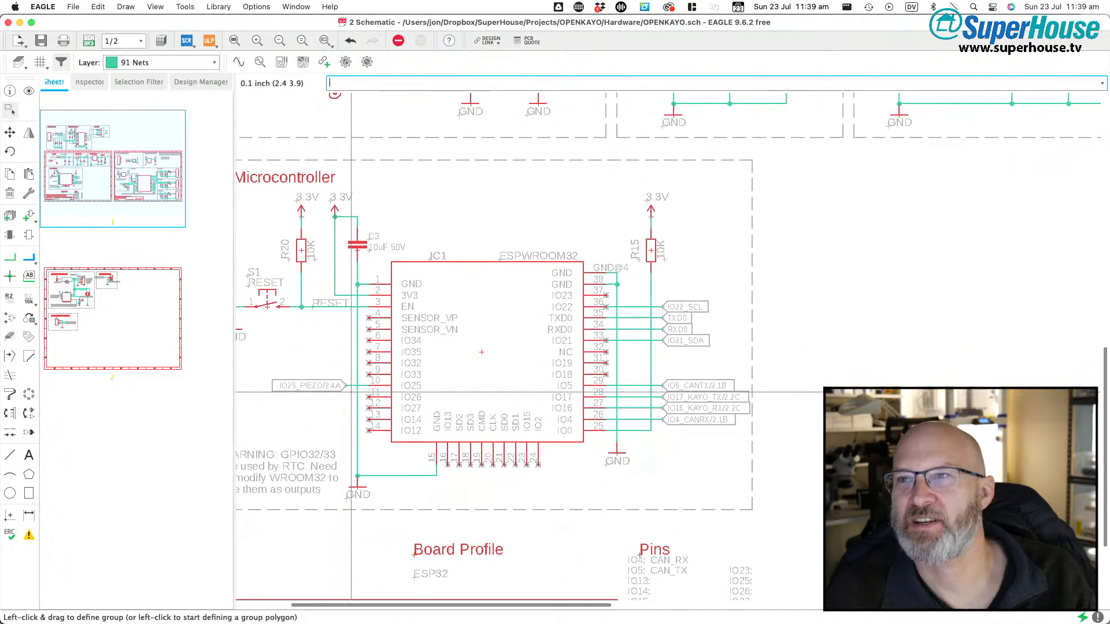
{"action": "scroll", "coordinate": [418, 348], "scroll_direction": "down", "scroll_amount": 2}
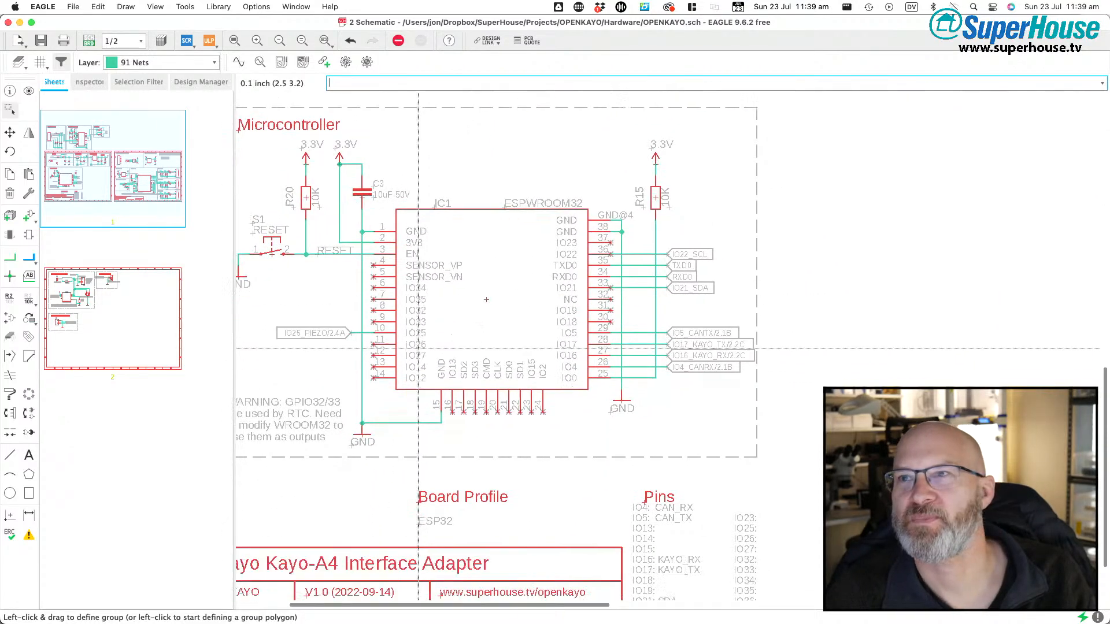
{"action": "scroll", "coordinate": [530, 360], "scroll_direction": "up", "scroll_amount": 2}
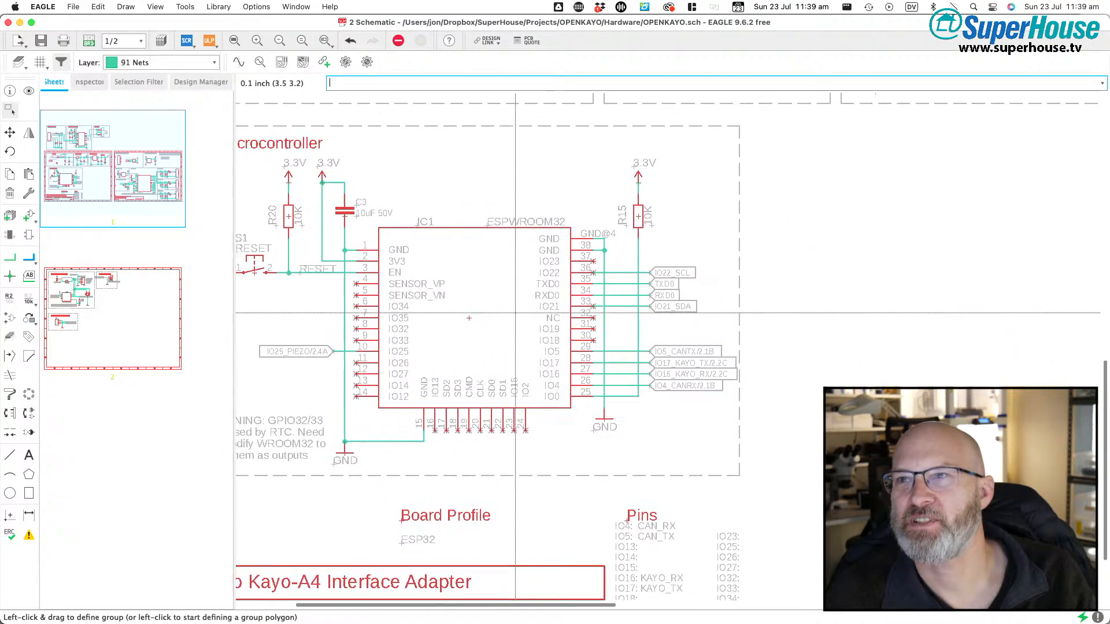
{"action": "scroll", "coordinate": [530, 360], "scroll_direction": "left", "scroll_amount": 2}
{"action": "middle_click_drag", "start_coordinate": [466, 408], "coordinate": [502, 333]}
{"action": "scroll", "coordinate": [502, 333], "scroll_direction": "right", "scroll_amount": 2}
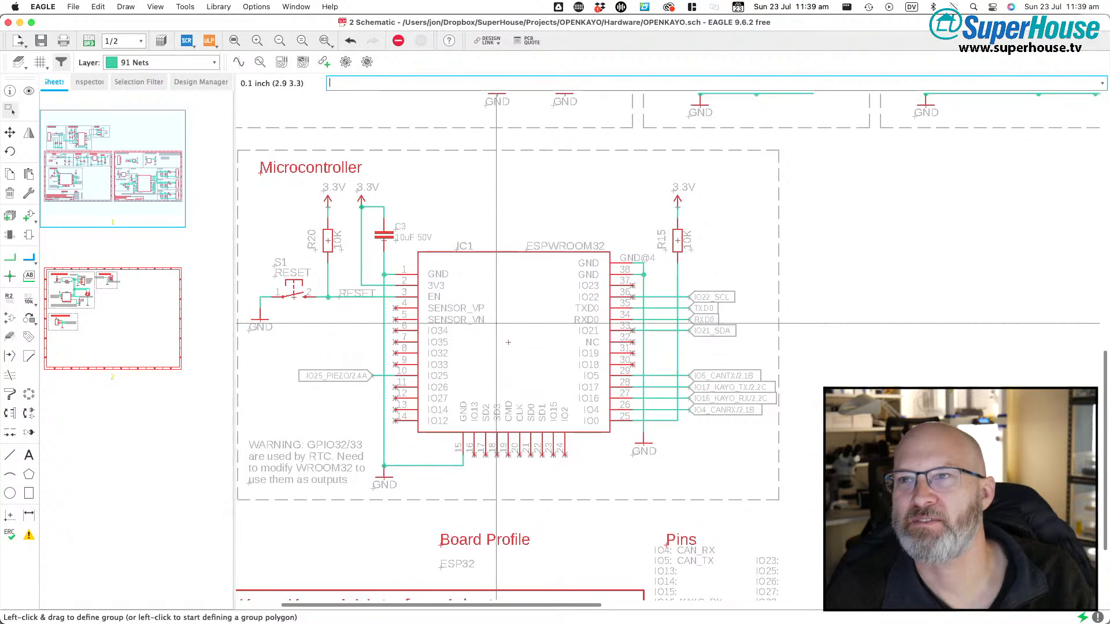
- Start adding a part and choose the ESPWROOM32-S3 device from the SuperHouse-MCUs library
{"action": "type", "text": "add"}
{"action": "key", "text": "Return"}
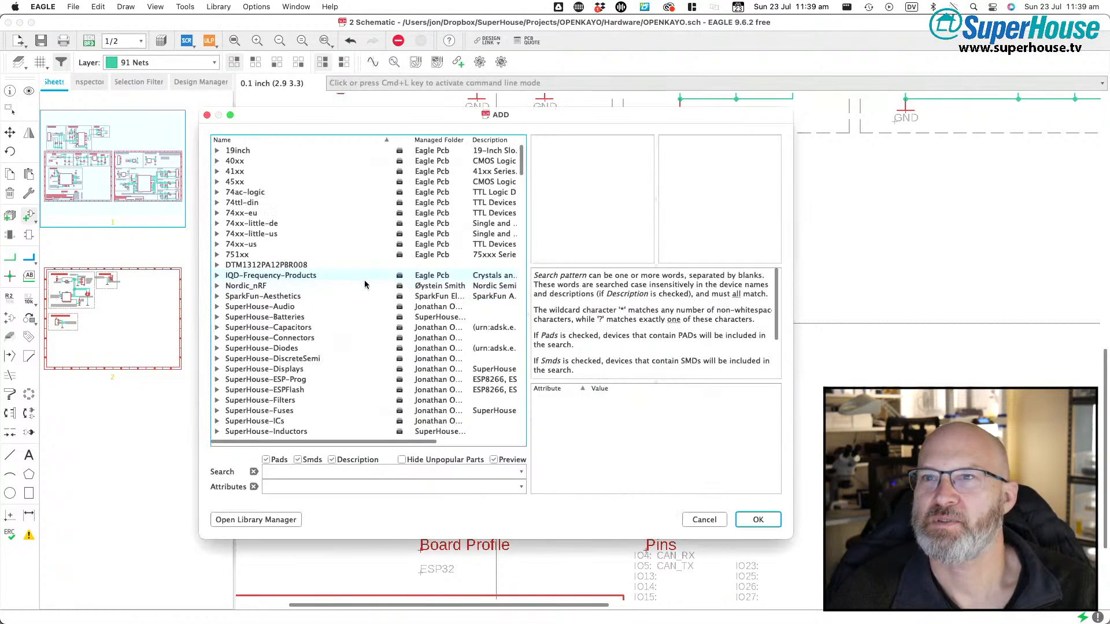
{"action": "scroll", "coordinate": [270, 343], "scroll_direction": "down", "scroll_amount": 5}
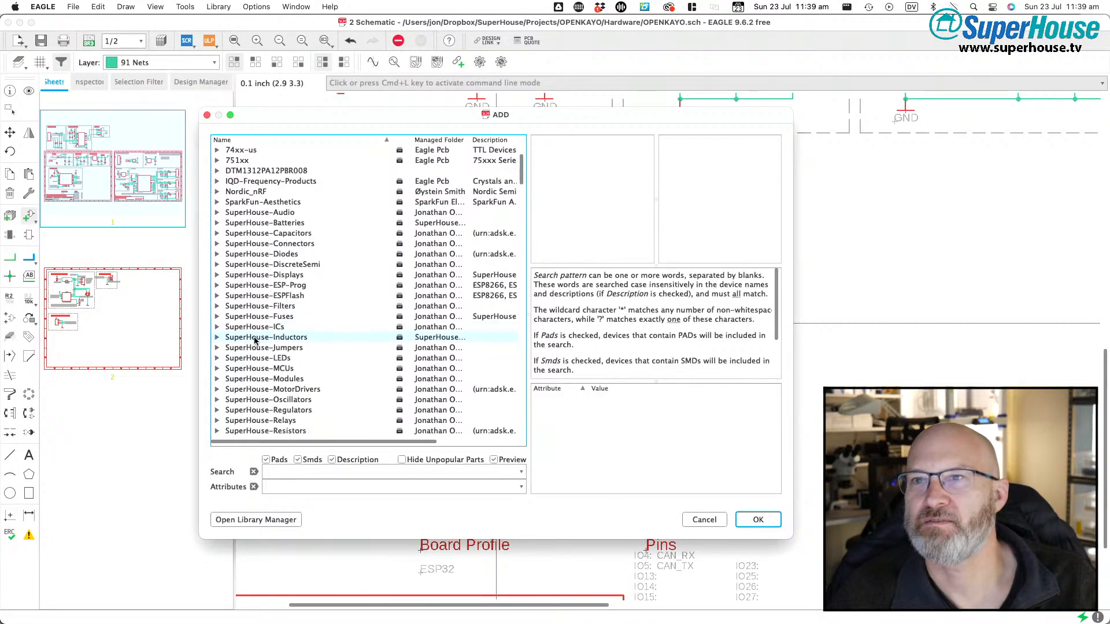
{"action": "left_click", "coordinate": [218, 369]}
{"action": "scroll", "coordinate": [255, 341], "scroll_direction": "down", "scroll_amount": 10}
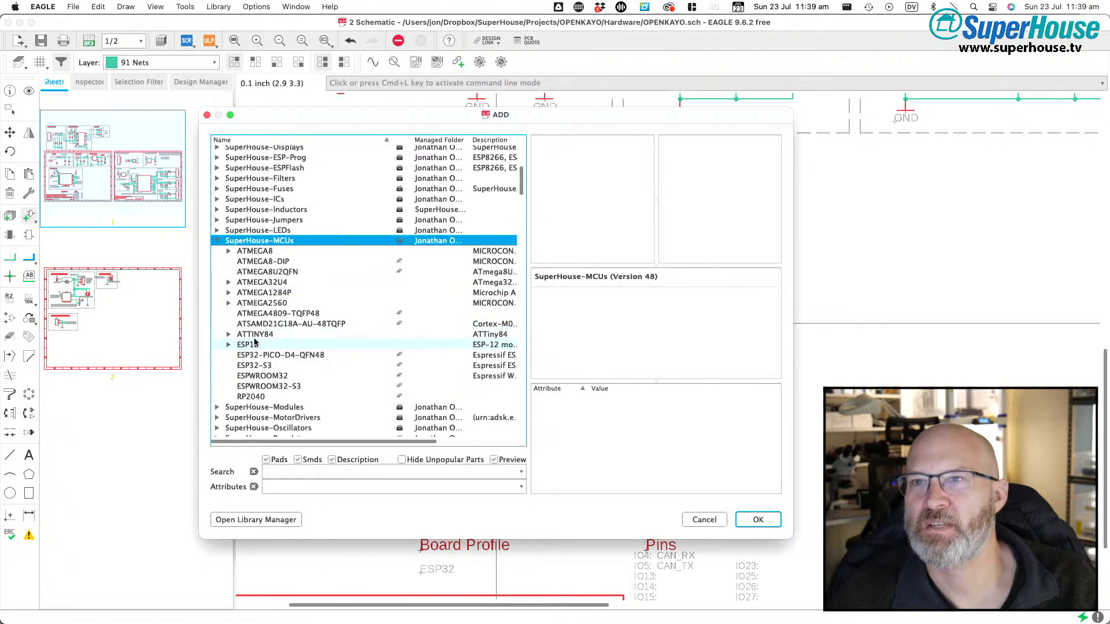
{"action": "left_click", "coordinate": [253, 328]}
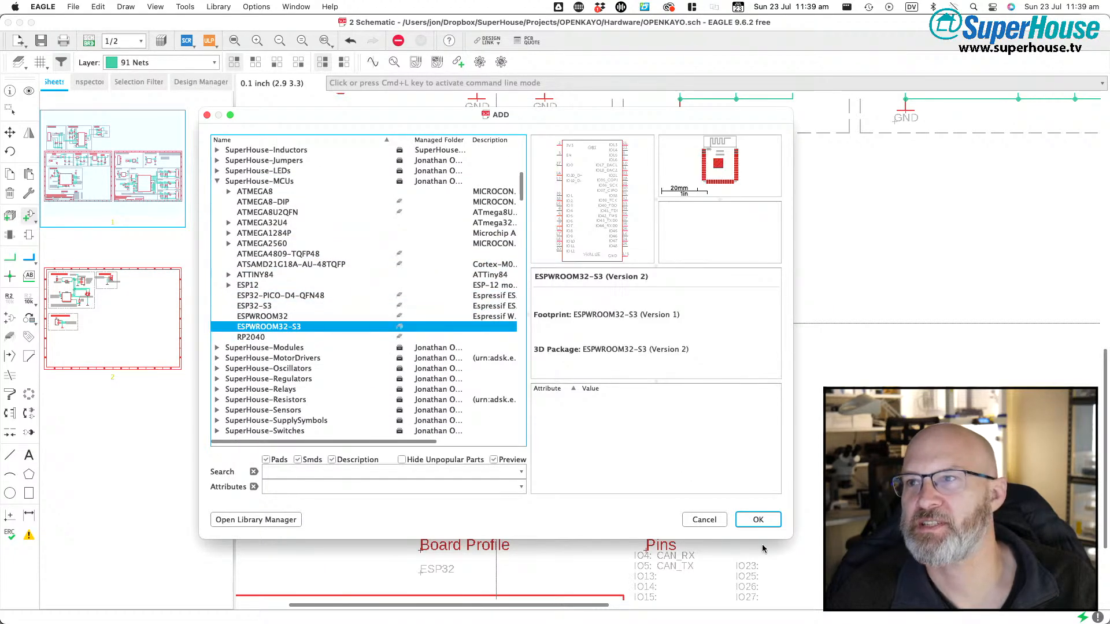
{"action": "left_click", "coordinate": [758, 520]}
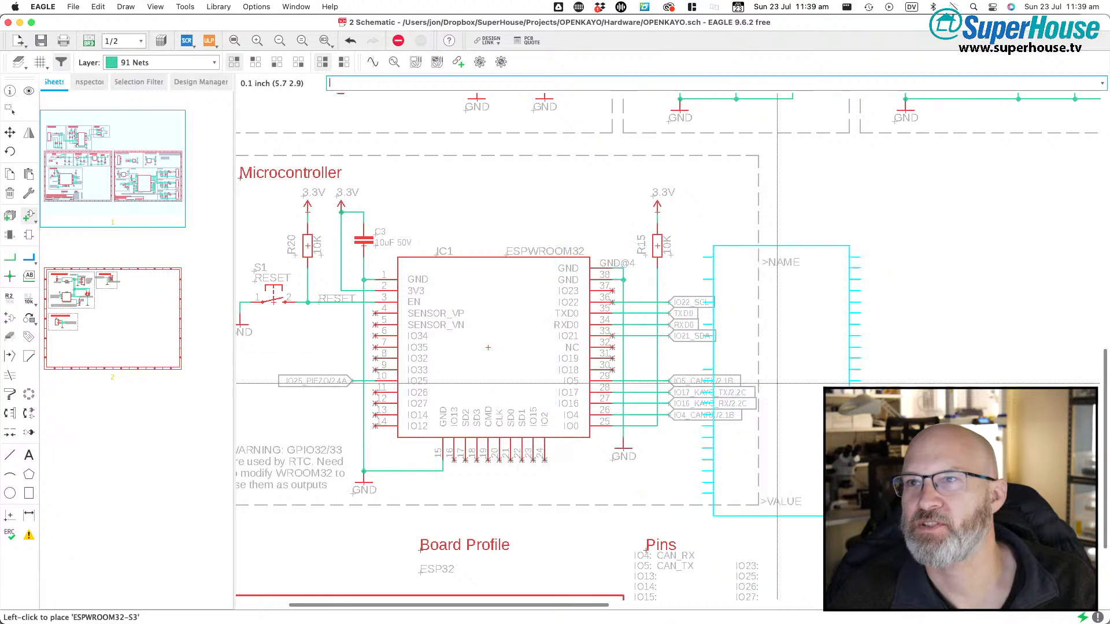
- Place one ESPWROOM32-S3 in the empty area beside the Microcontroller block, end the Add command, and review its pins
{"action": "scroll", "coordinate": [443, 425], "scroll_direction": "down", "scroll_amount": 5}
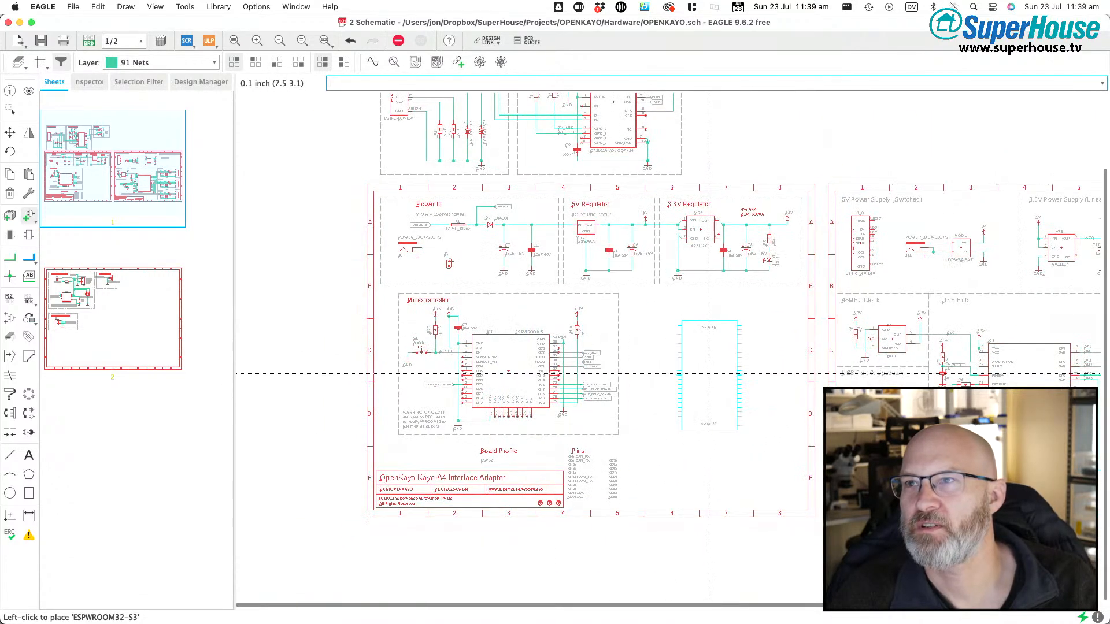
{"action": "left_click", "coordinate": [705, 374]}
{"action": "key", "text": "Escape"}
{"action": "key", "text": "Escape"}
{"action": "scroll", "coordinate": [544, 370], "scroll_direction": "up", "scroll_amount": 5}
{"action": "scroll", "coordinate": [543, 370], "scroll_direction": "down", "scroll_amount": 4}
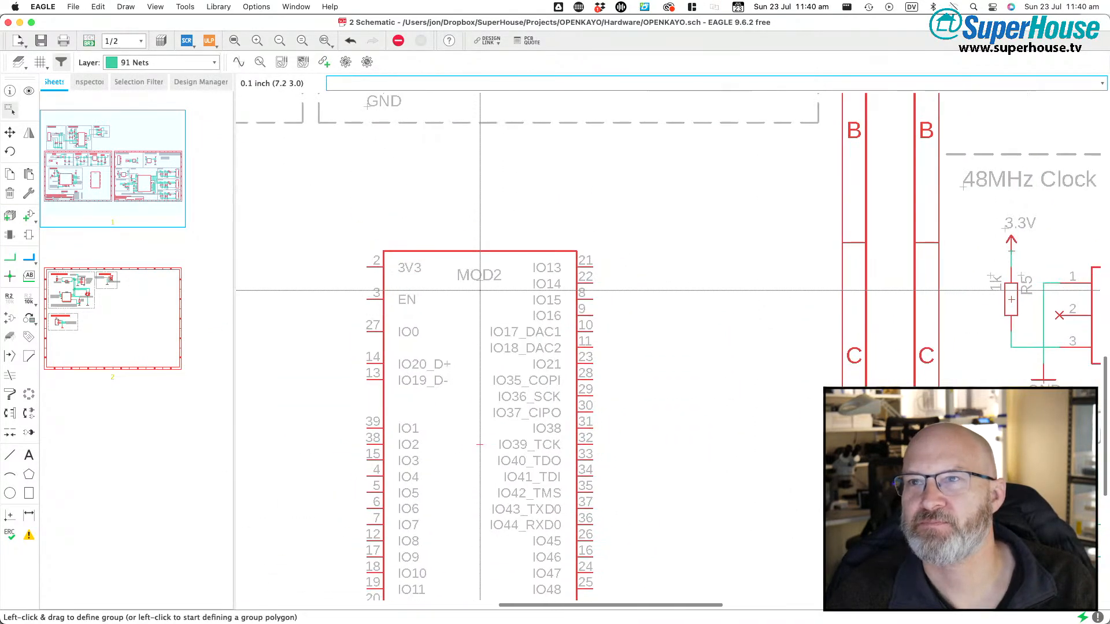
{"action": "scroll", "coordinate": [480, 290], "scroll_direction": "down", "scroll_amount": 3}
{"action": "scroll", "coordinate": [480, 291], "scroll_direction": "left", "scroll_amount": 1}
{"action": "scroll", "coordinate": [480, 290], "scroll_direction": "down", "scroll_amount": 3}
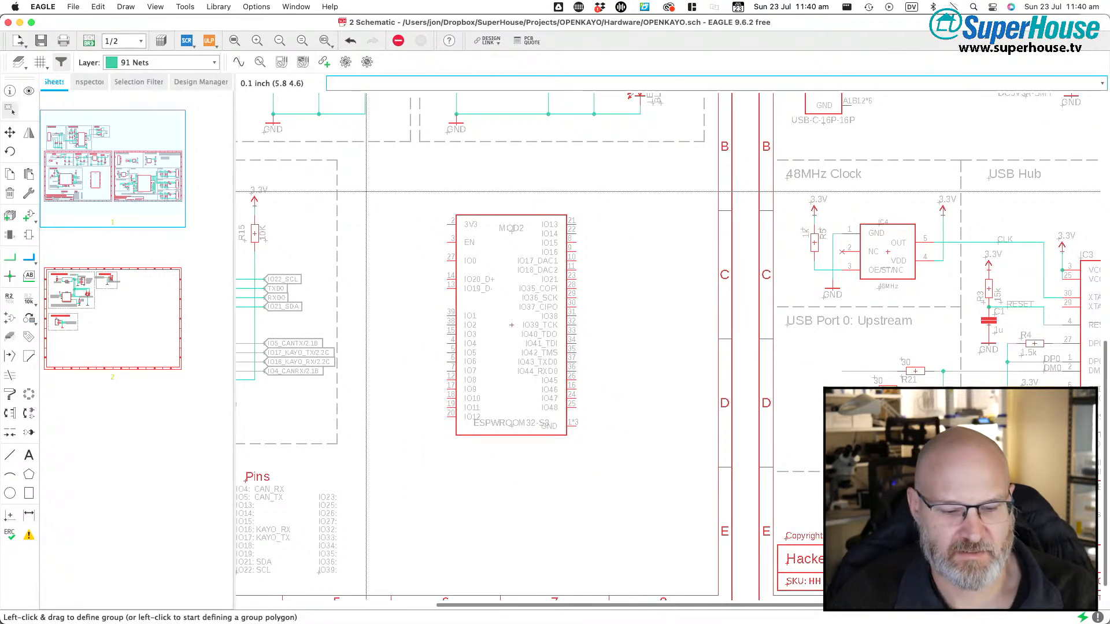
- Switch to the OPENKAYO board layout, group the pasted HackerHub components below the board, and move them to its right side
{"action": "key", "text": "super+grave"}
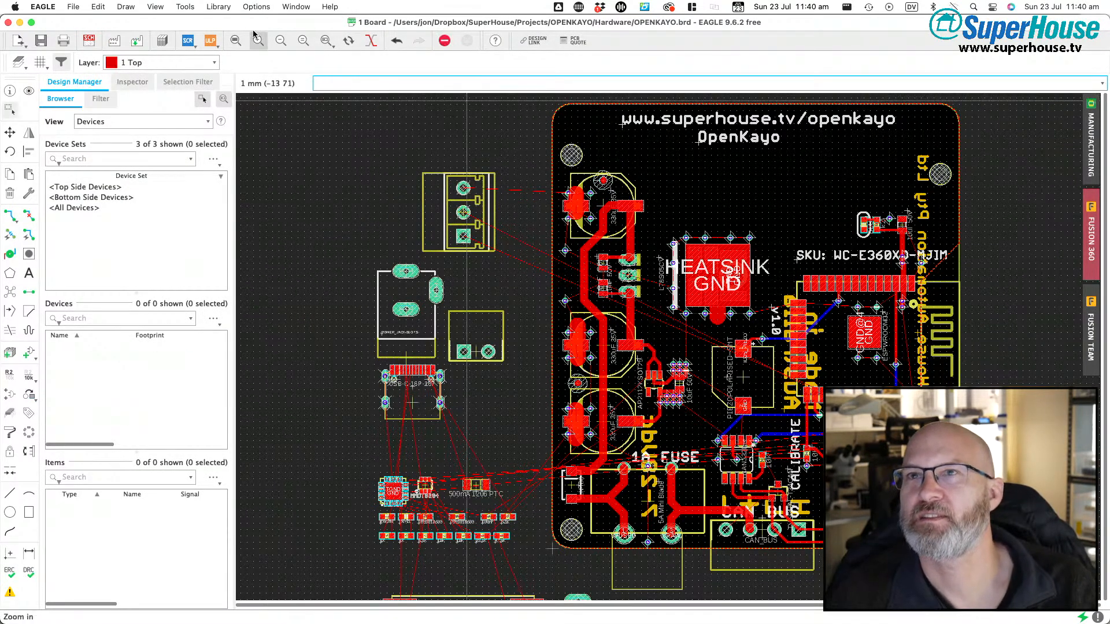
{"action": "left_click", "coordinate": [235, 41]}
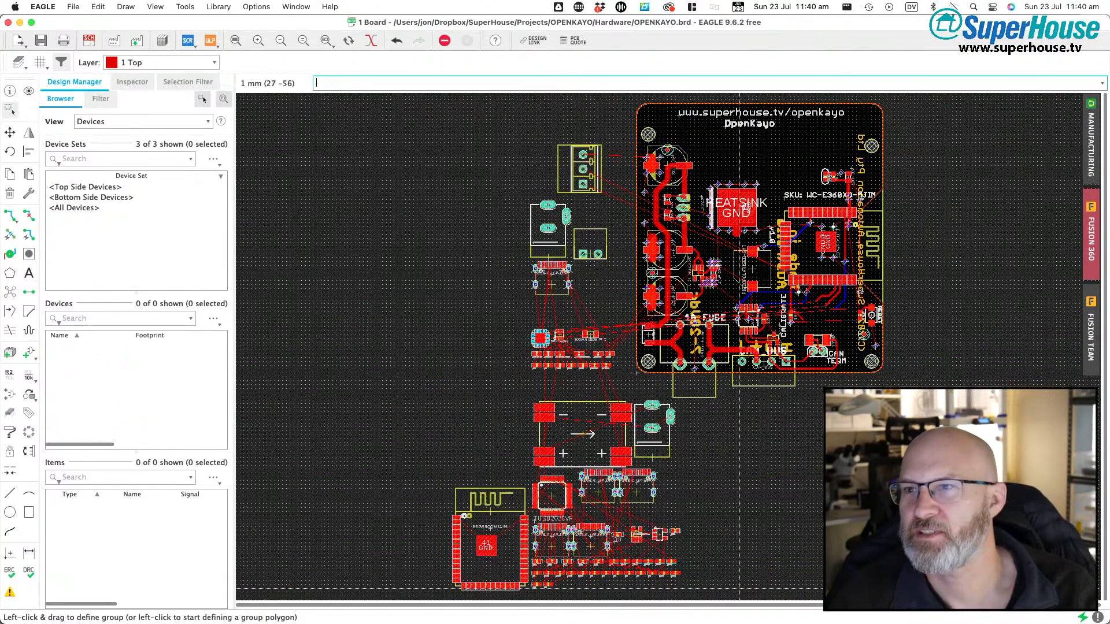
{"action": "left_click_drag", "start_coordinate": [739, 591], "coordinate": [531, 395]}
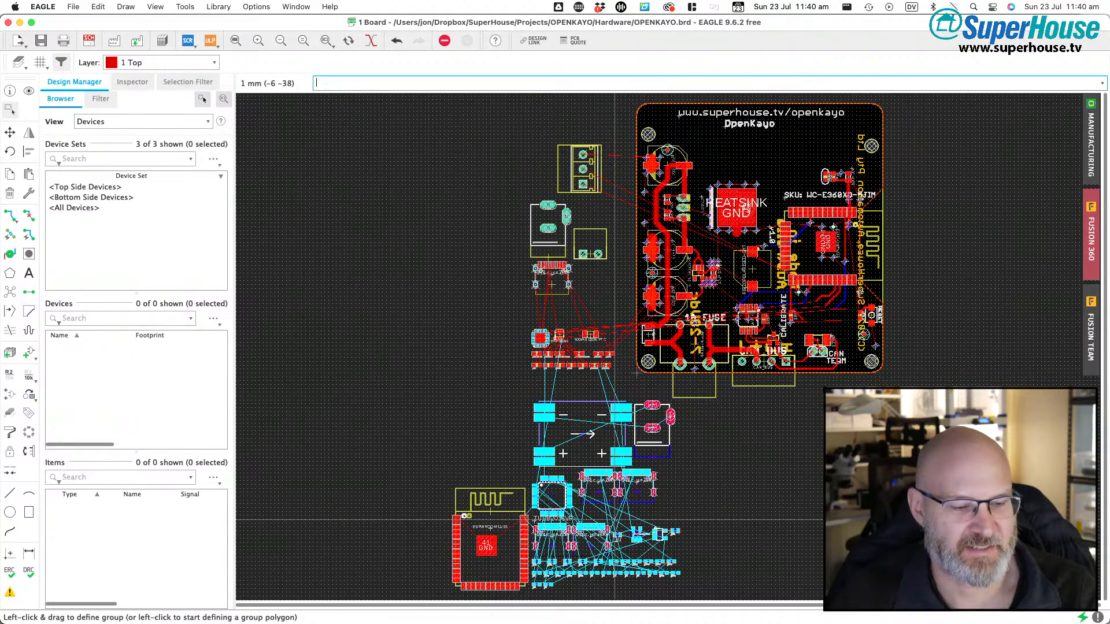
{"action": "key", "text": "F7"}
{"action": "right_click", "coordinate": [578, 434]}
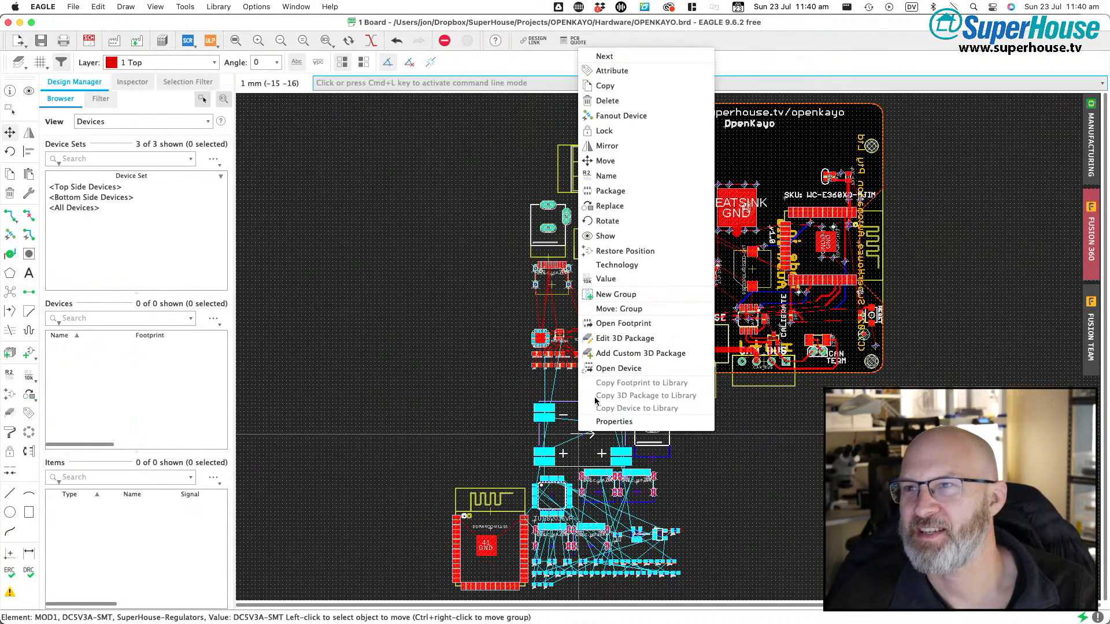
{"action": "left_click", "coordinate": [618, 309]}
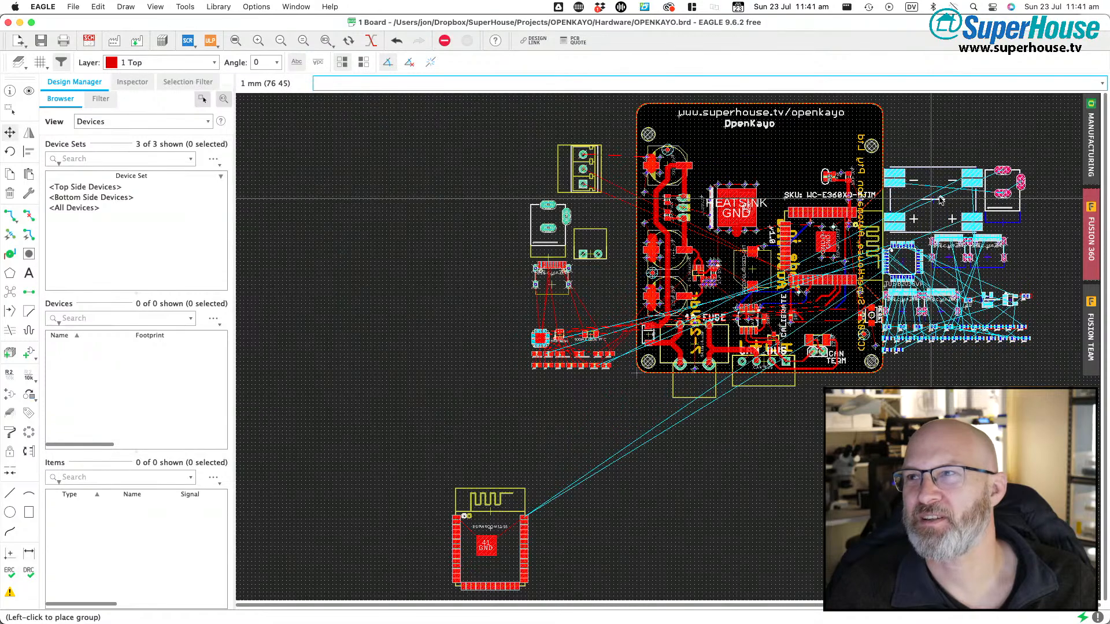
{"action": "left_click", "coordinate": [977, 198]}
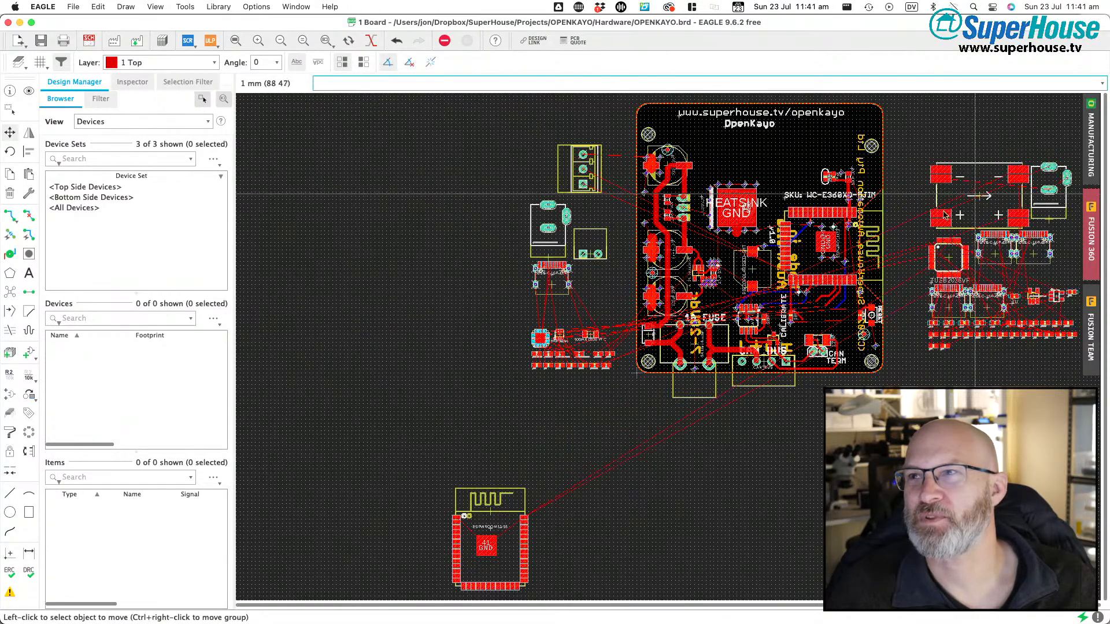
- Move the ESPWROOM32-S3 module from below the board to the free space right of the HackerHub components, and save the design
{"action": "left_click", "coordinate": [486, 546]}
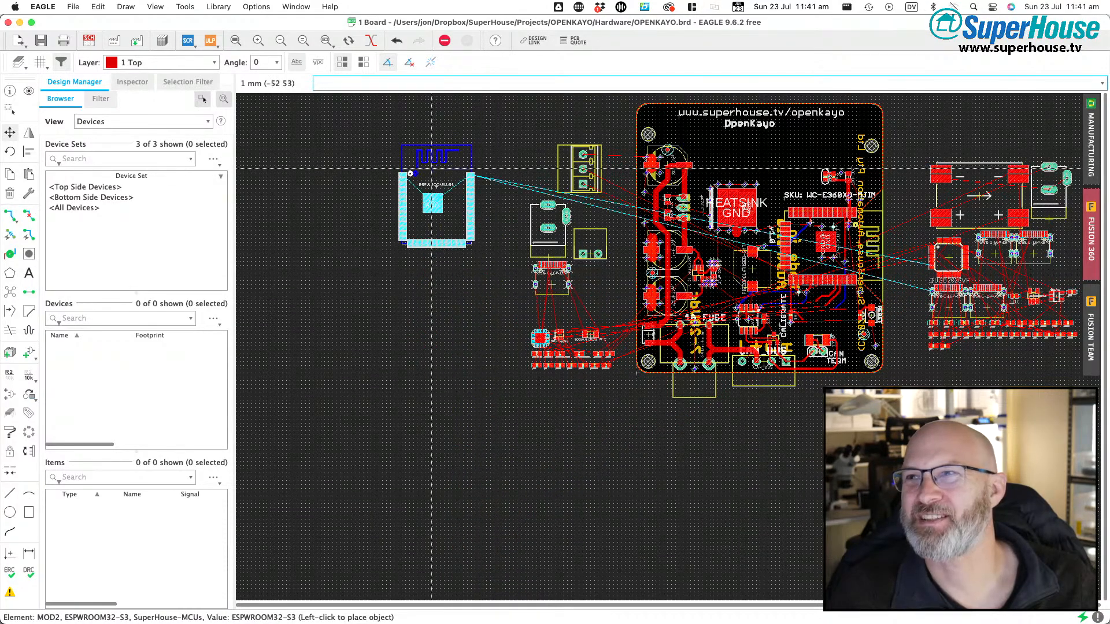
{"action": "scroll", "coordinate": [359, 293], "scroll_direction": "down", "scroll_amount": 6}
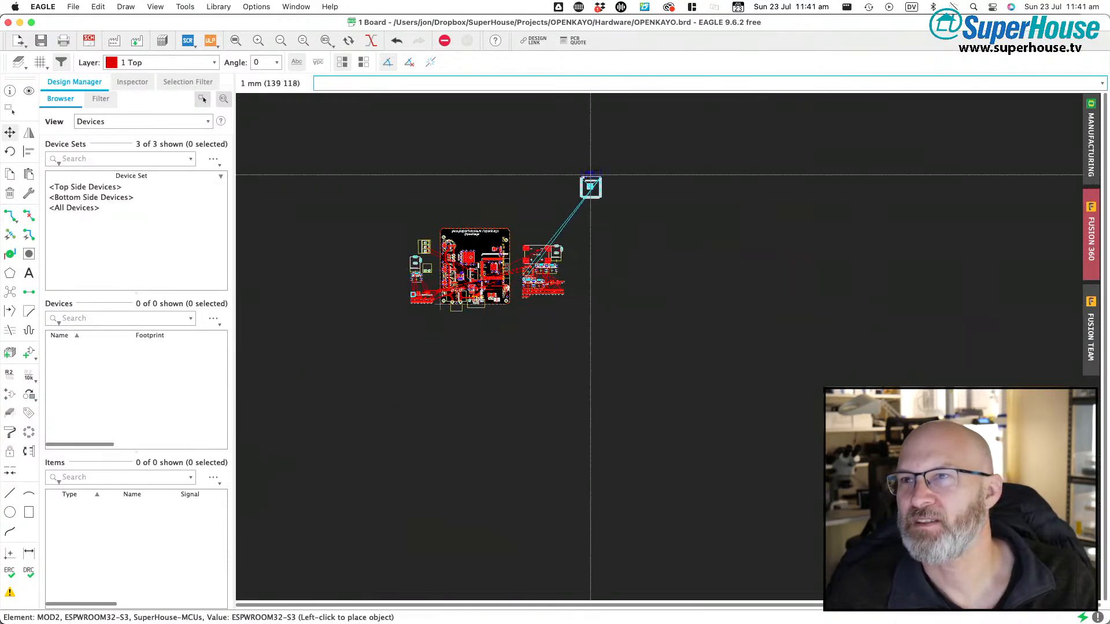
{"action": "scroll", "coordinate": [590, 176], "scroll_direction": "up", "scroll_amount": 5}
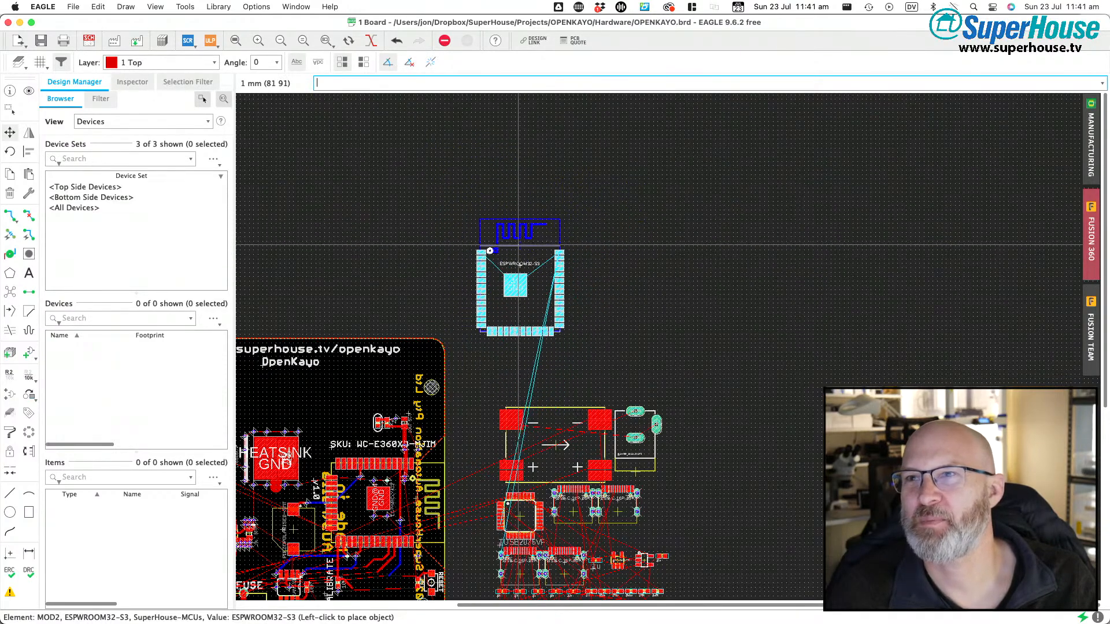
{"action": "left_click", "coordinate": [616, 228]}
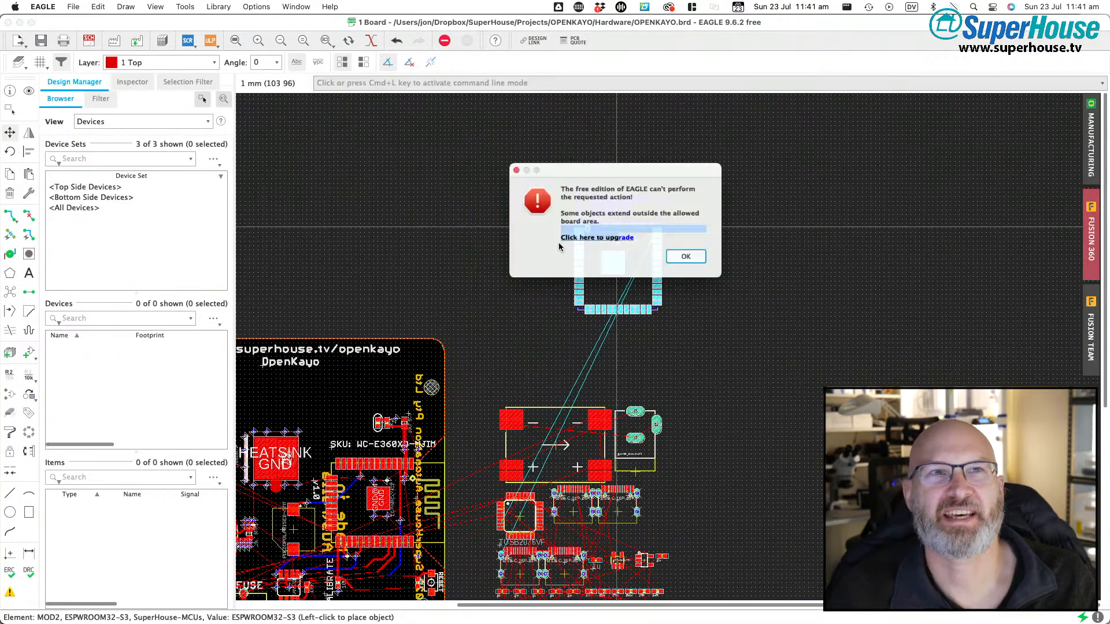
{"action": "left_click", "coordinate": [696, 262]}
{"action": "scroll", "coordinate": [693, 135], "scroll_direction": "down", "scroll_amount": 5}
{"action": "scroll", "coordinate": [693, 135], "scroll_direction": "left", "scroll_amount": 4}
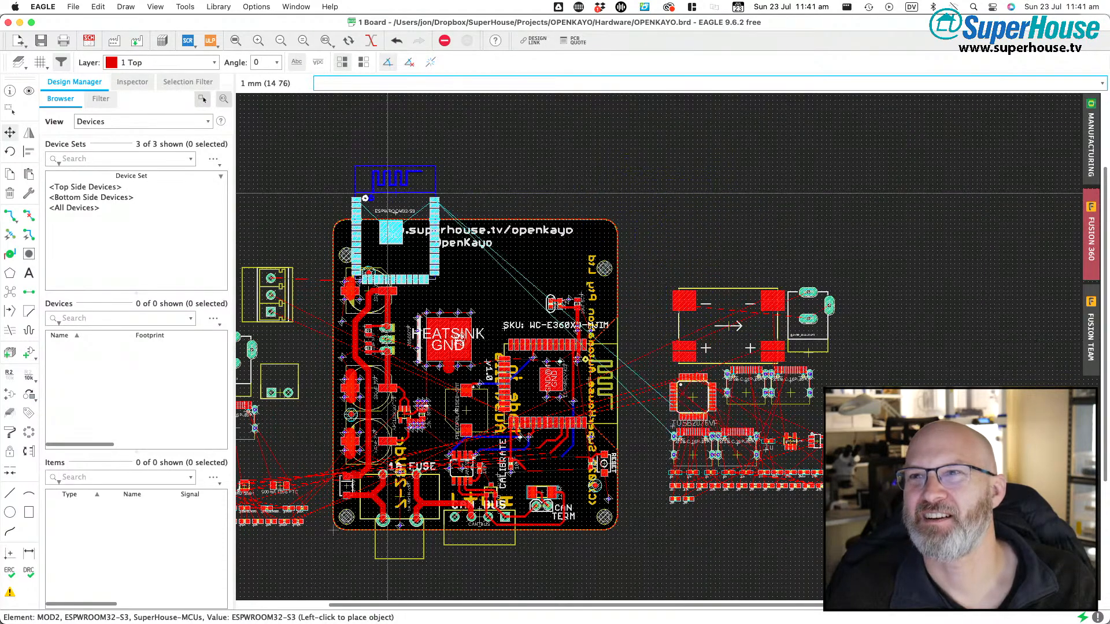
{"action": "scroll", "coordinate": [386, 193], "scroll_direction": "left", "scroll_amount": 4}
{"action": "scroll", "coordinate": [387, 193], "scroll_direction": "right", "scroll_amount": 8}
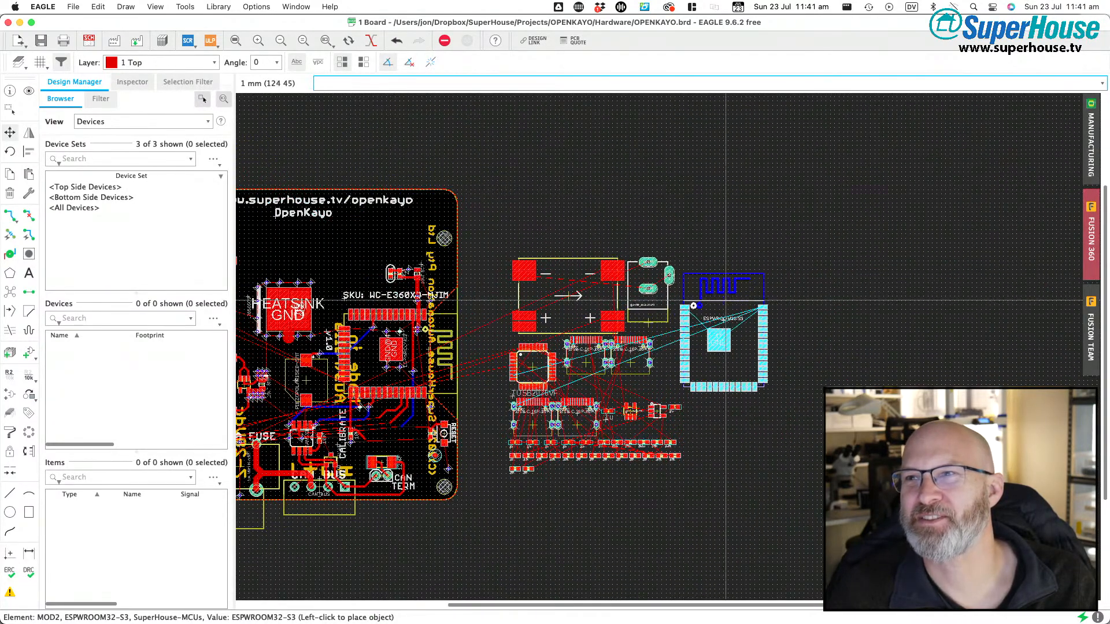
{"action": "left_click", "coordinate": [736, 332]}
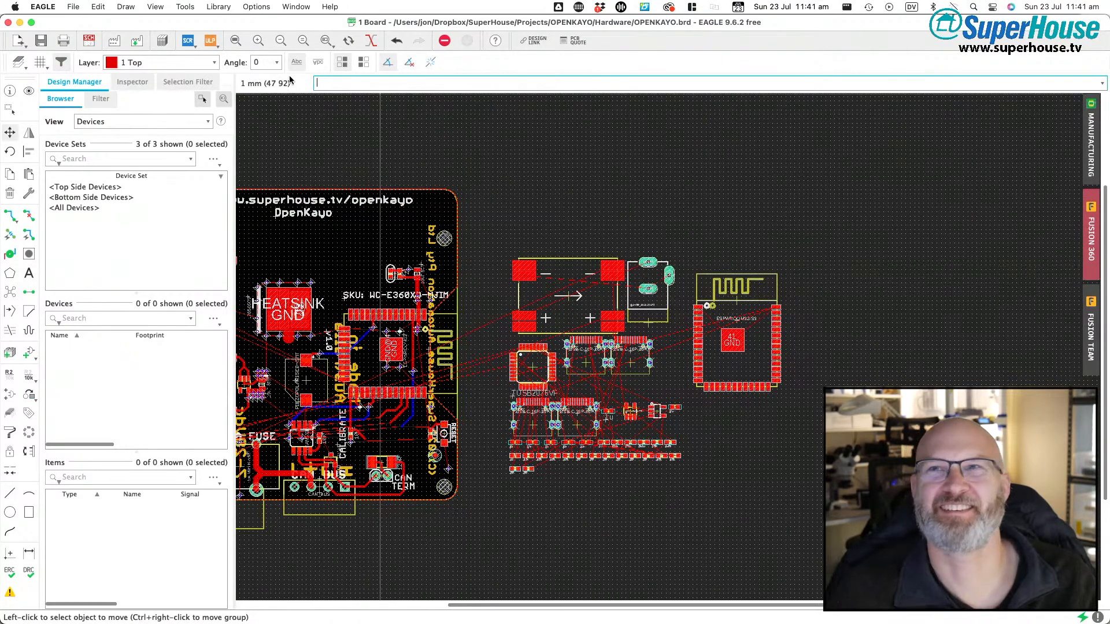
{"action": "left_click", "coordinate": [235, 41]}
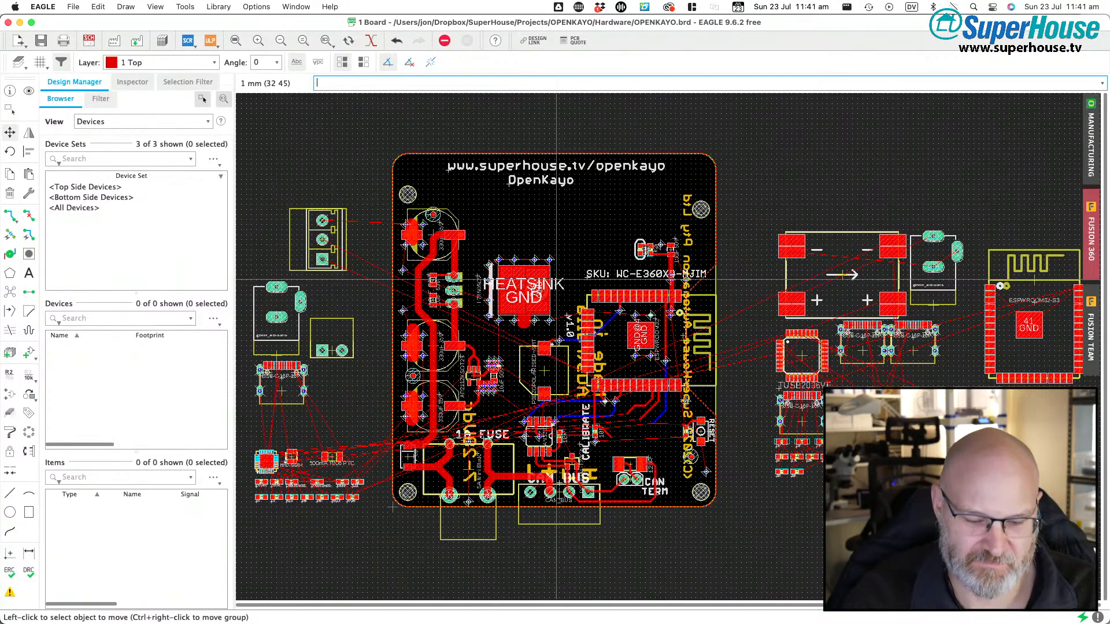
{"action": "key", "text": "super+s"}
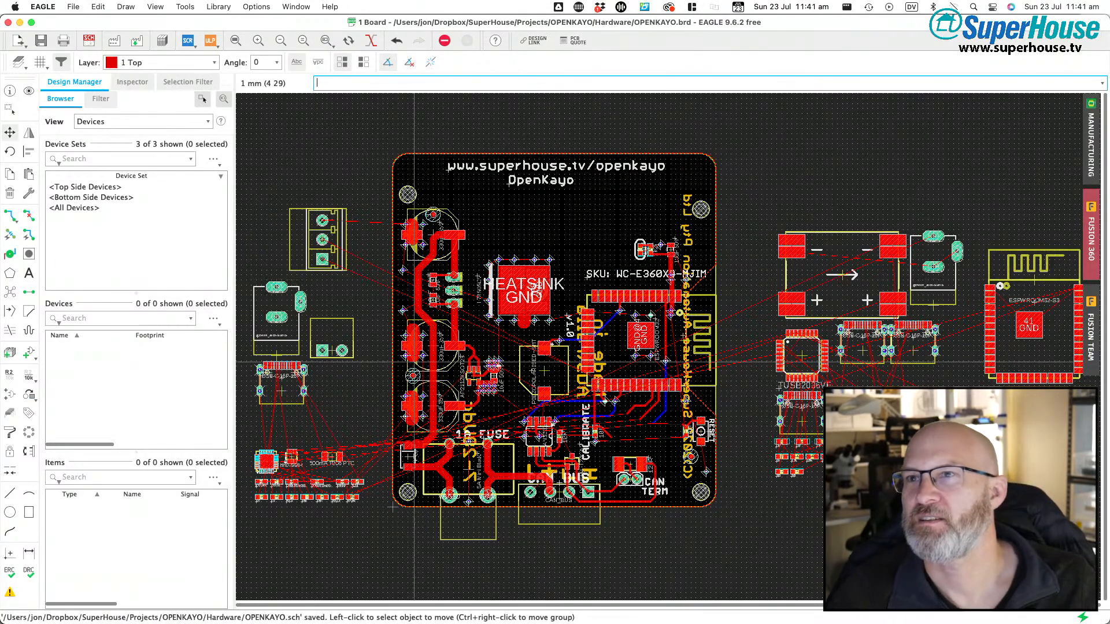
- Examine the HackerHub components and the ESPWROOM32-S3 module beside the board, including the TUSB2036VF hub chip and USB-C connectors
{"action": "scroll", "coordinate": [391, 285], "scroll_direction": "down", "scroll_amount": 2}
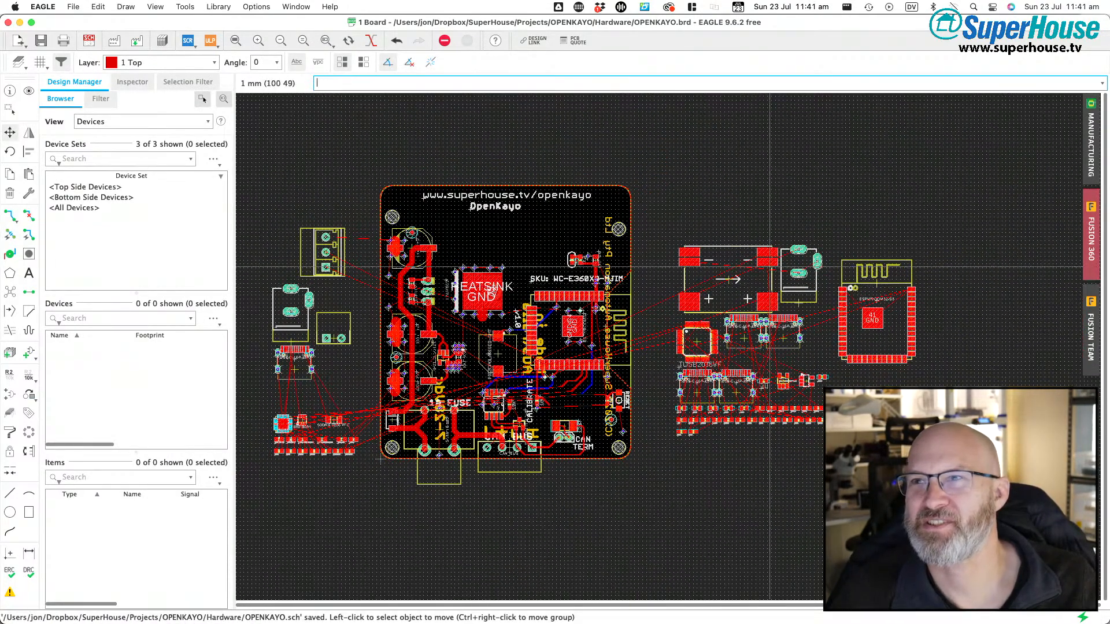
{"action": "scroll", "coordinate": [770, 267], "scroll_direction": "up", "scroll_amount": 3}
{"action": "scroll", "coordinate": [770, 267], "scroll_direction": "down", "scroll_amount": 2}
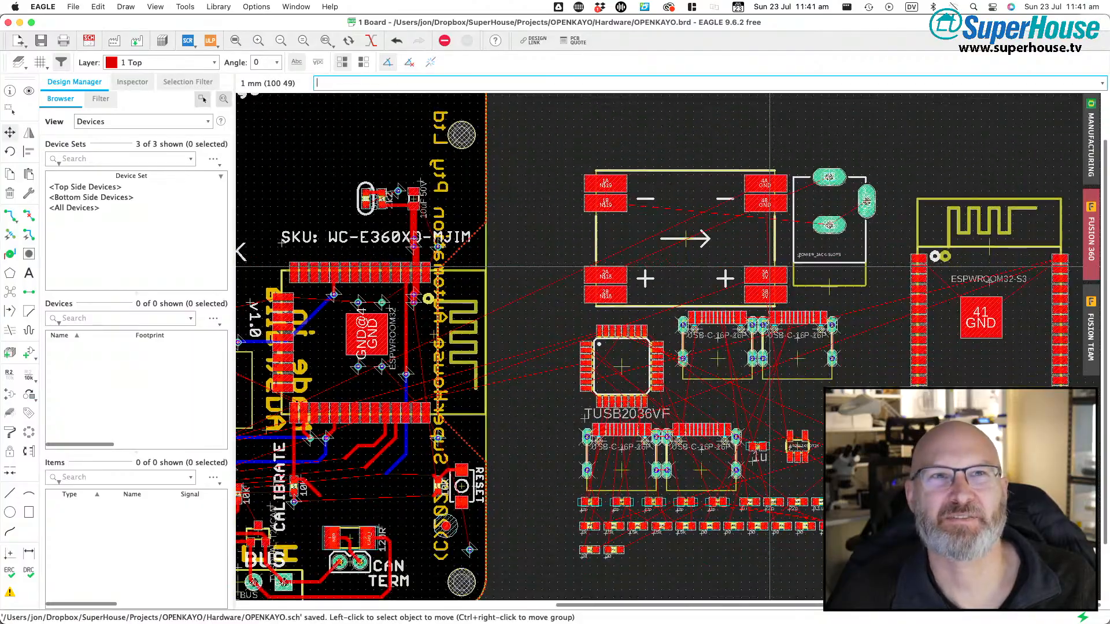
{"action": "scroll", "coordinate": [347, 255], "scroll_direction": "down", "scroll_amount": 3}
{"action": "scroll", "coordinate": [669, 231], "scroll_direction": "up", "scroll_amount": 4}
{"action": "scroll", "coordinate": [669, 232], "scroll_direction": "up", "scroll_amount": 1}
{"action": "scroll", "coordinate": [534, 235], "scroll_direction": "down", "scroll_amount": 3}
{"action": "scroll", "coordinate": [534, 235], "scroll_direction": "left", "scroll_amount": 1}
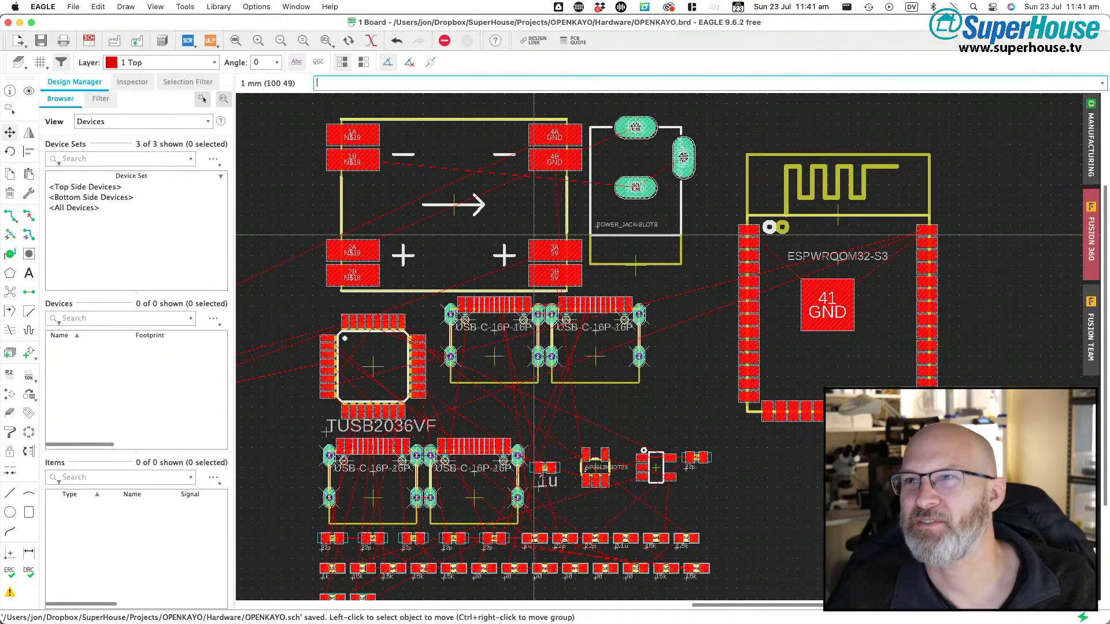
{"action": "scroll", "coordinate": [533, 234], "scroll_direction": "down", "scroll_amount": 2}
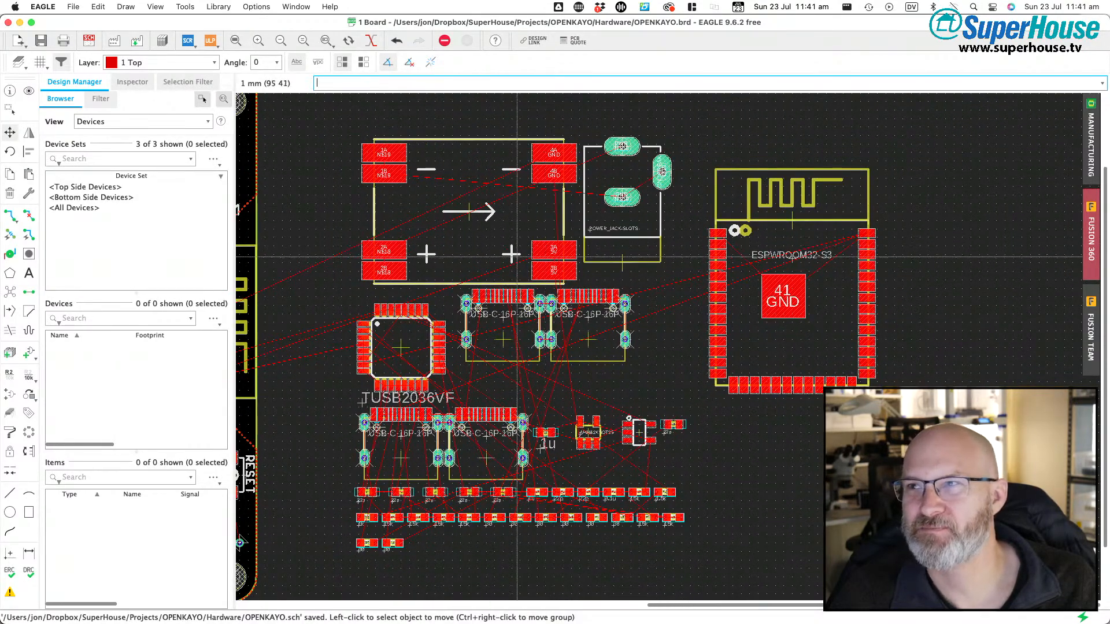
{"action": "scroll", "coordinate": [544, 246], "scroll_direction": "left", "scroll_amount": 10}
{"action": "scroll", "coordinate": [459, 292], "scroll_direction": "left", "scroll_amount": 1}
{"action": "scroll", "coordinate": [458, 292], "scroll_direction": "down", "scroll_amount": 6}
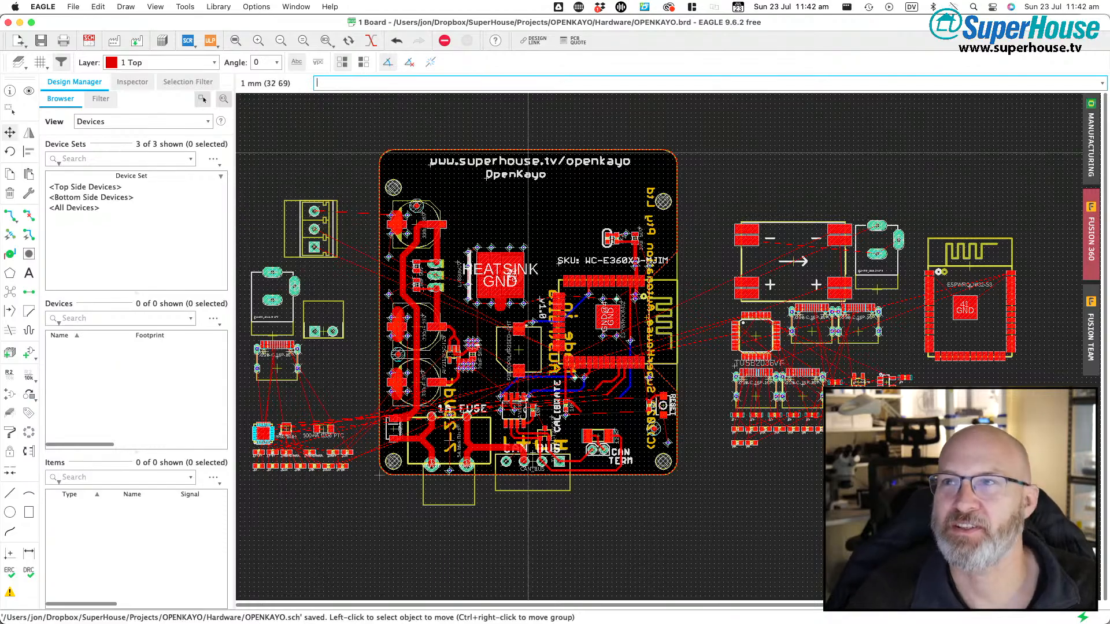
- Examine the existing OpenKayo board layout around the ESPWROOM32 module and compare it with the unplaced parts on both sides
{"action": "scroll", "coordinate": [484, 260], "scroll_direction": "up", "scroll_amount": 3}
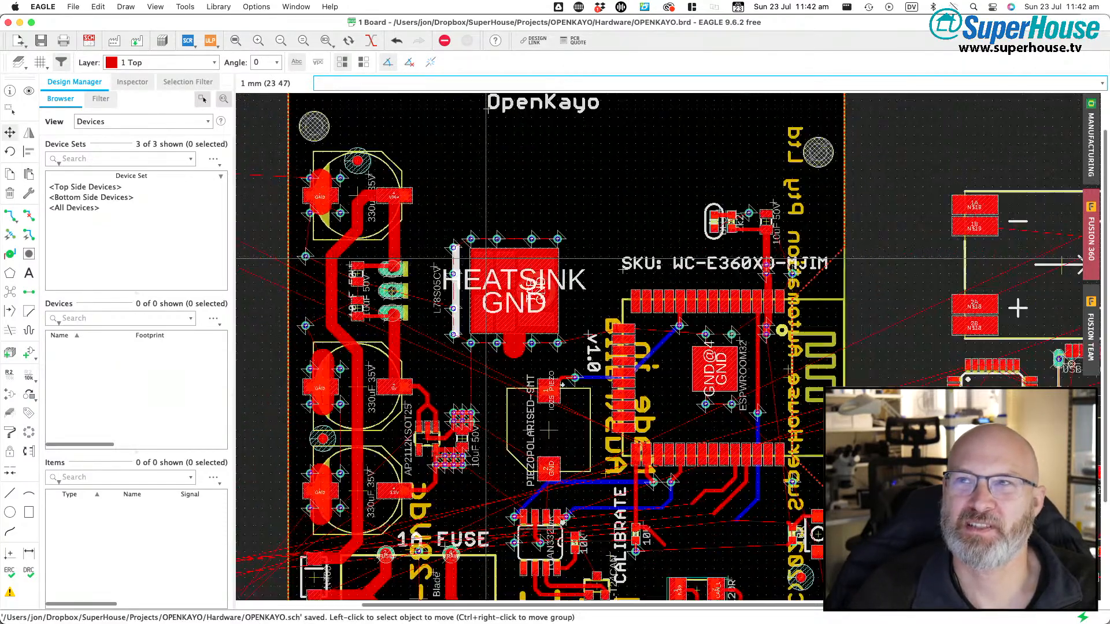
{"action": "scroll", "coordinate": [485, 260], "scroll_direction": "right", "scroll_amount": 10}
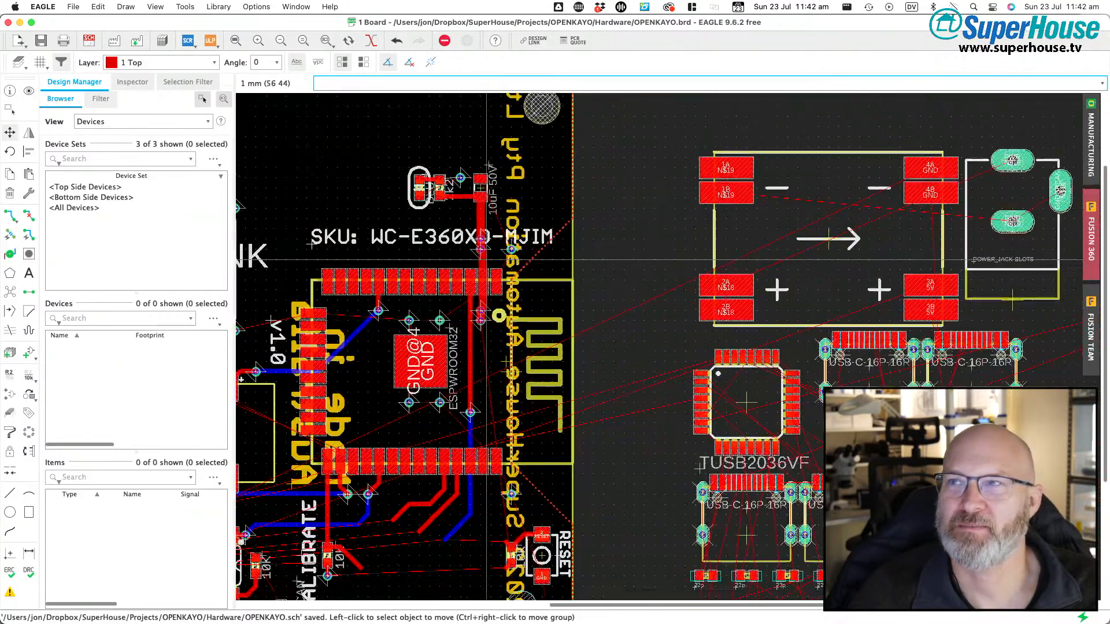
{"action": "scroll", "coordinate": [486, 260], "scroll_direction": "down", "scroll_amount": 2}
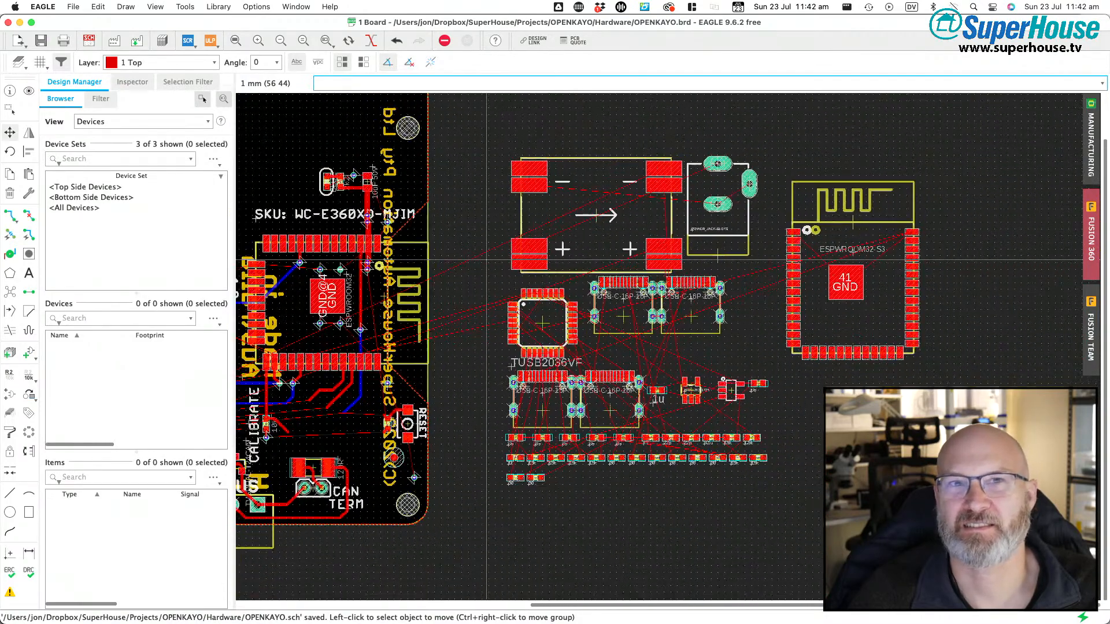
{"action": "scroll", "coordinate": [486, 260], "scroll_direction": "left", "scroll_amount": 8}
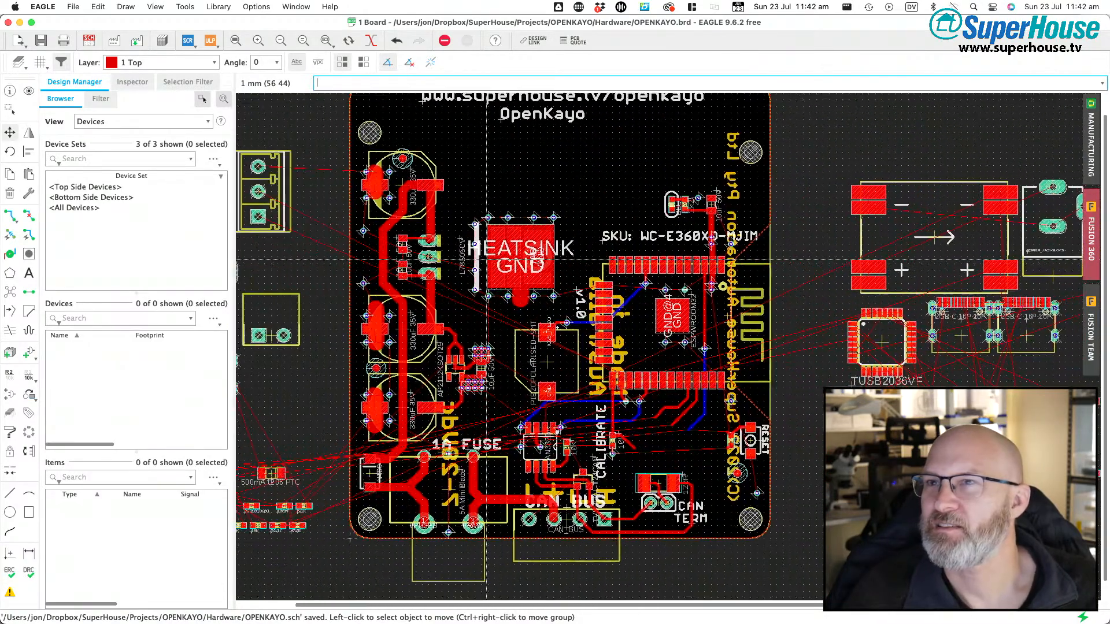
{"action": "scroll", "coordinate": [487, 259], "scroll_direction": "left", "scroll_amount": 4}
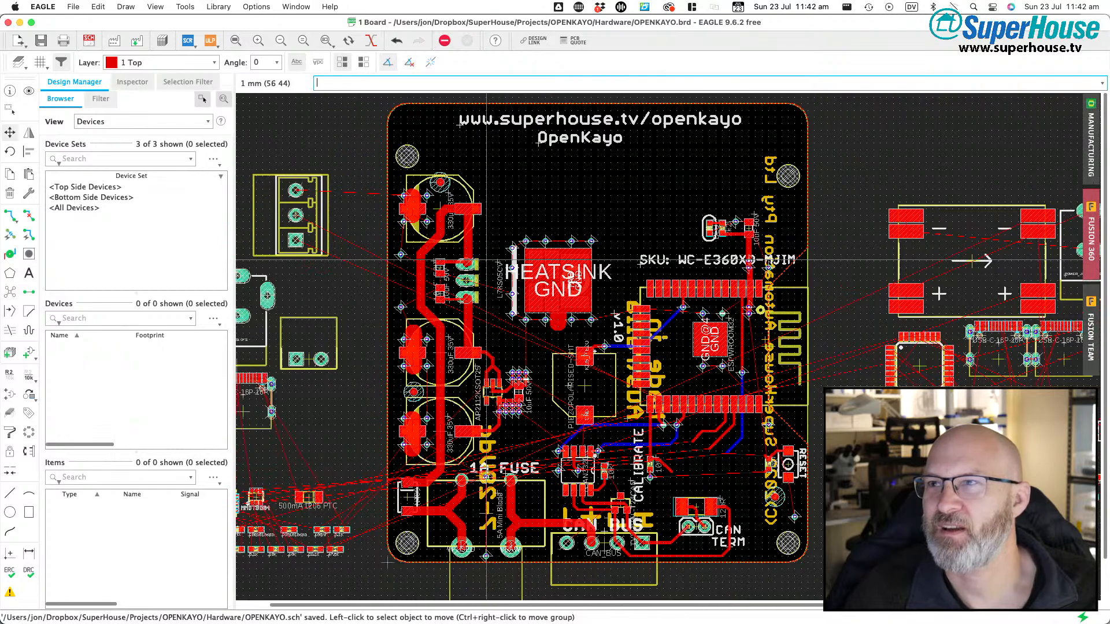
{"action": "scroll", "coordinate": [487, 260], "scroll_direction": "right", "scroll_amount": 5}
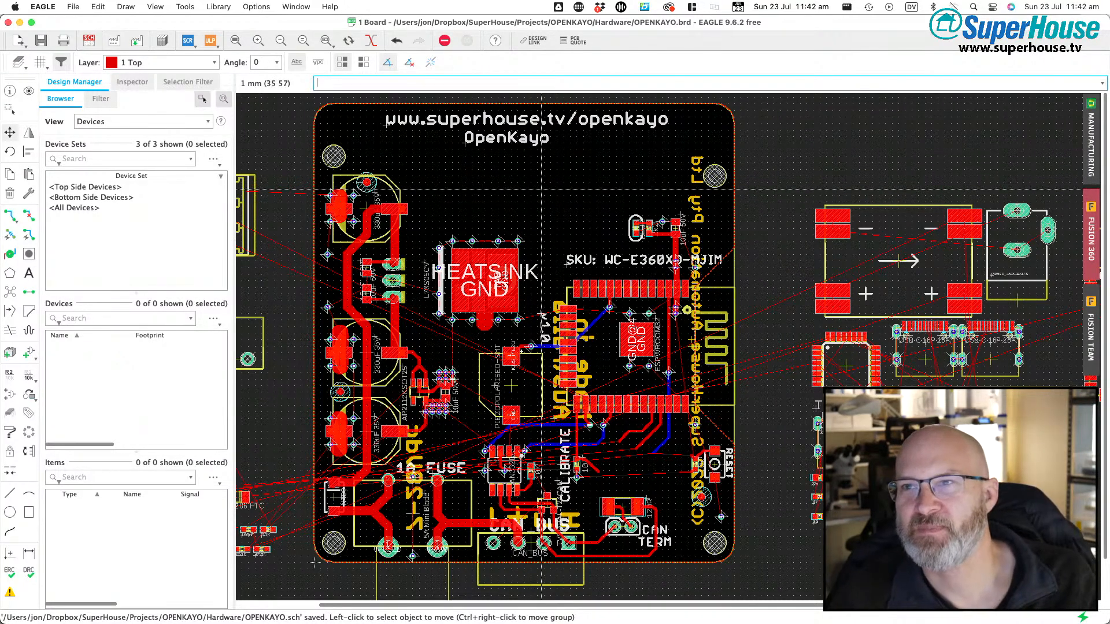
{"action": "scroll", "coordinate": [527, 182], "scroll_direction": "left", "scroll_amount": 1}
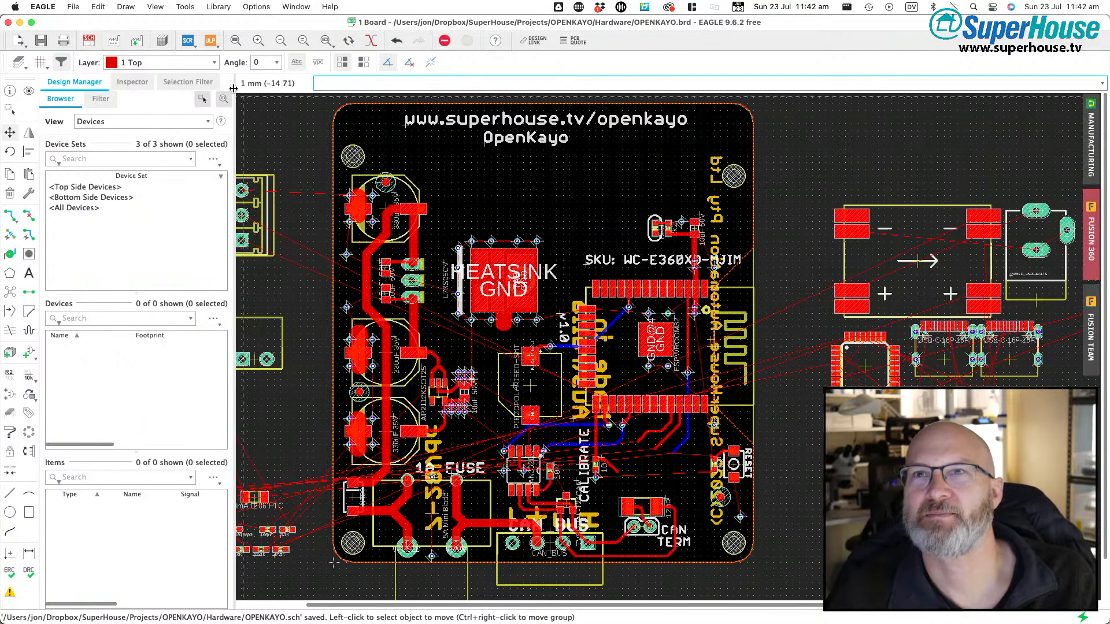
- Show the whole OPENKAYO schematic, and switch to Notes.md in iTerm2 to review the essential features, USB-C upstream and downstream serial
{"action": "left_click", "coordinate": [88, 40]}
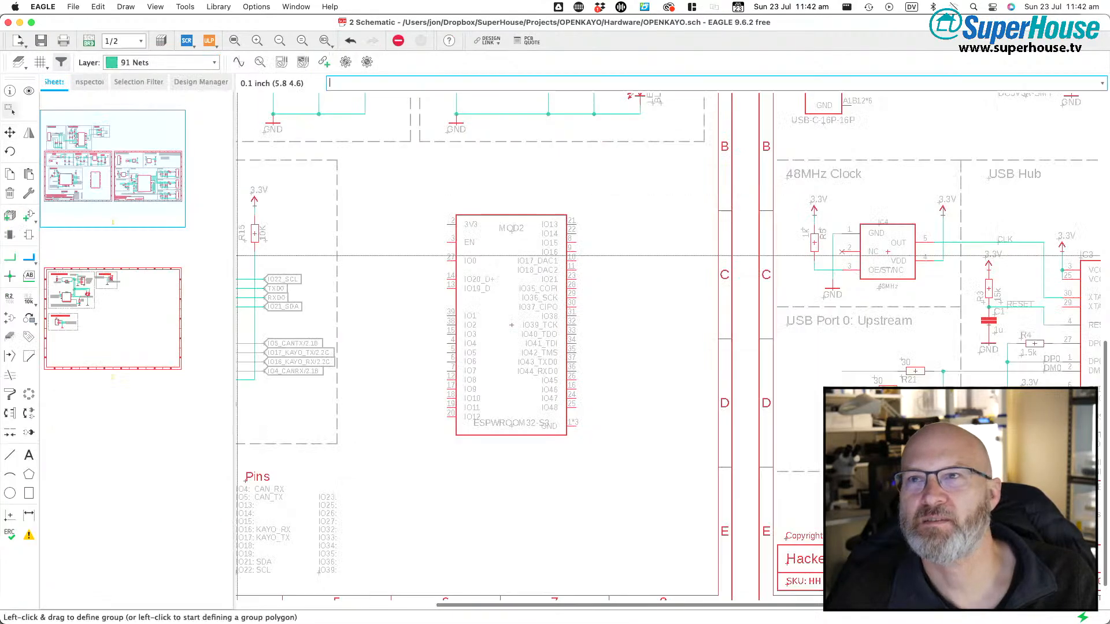
{"action": "left_click", "coordinate": [235, 40]}
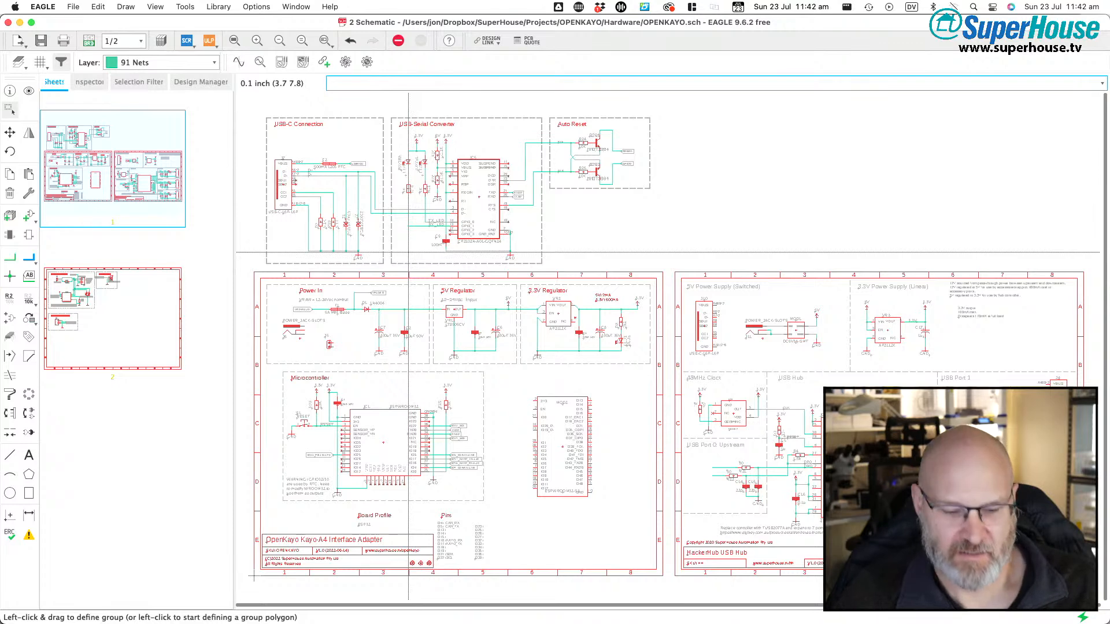
{"action": "key", "text": "super+Tab"}
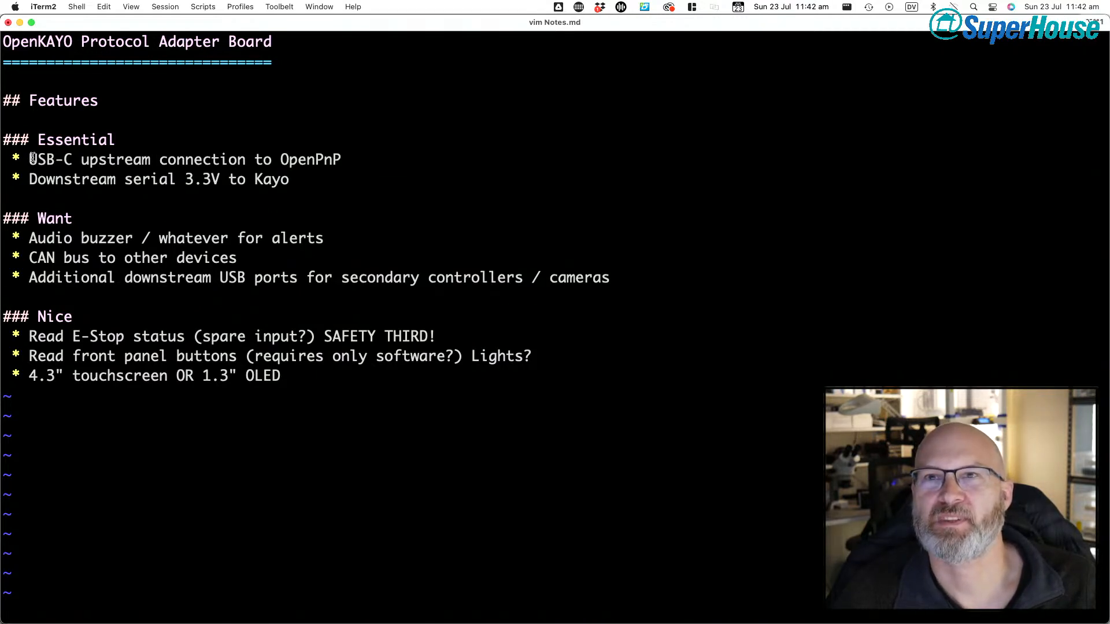
{"action": "left_click_drag", "start_coordinate": [218, 169], "coordinate": [333, 160]}
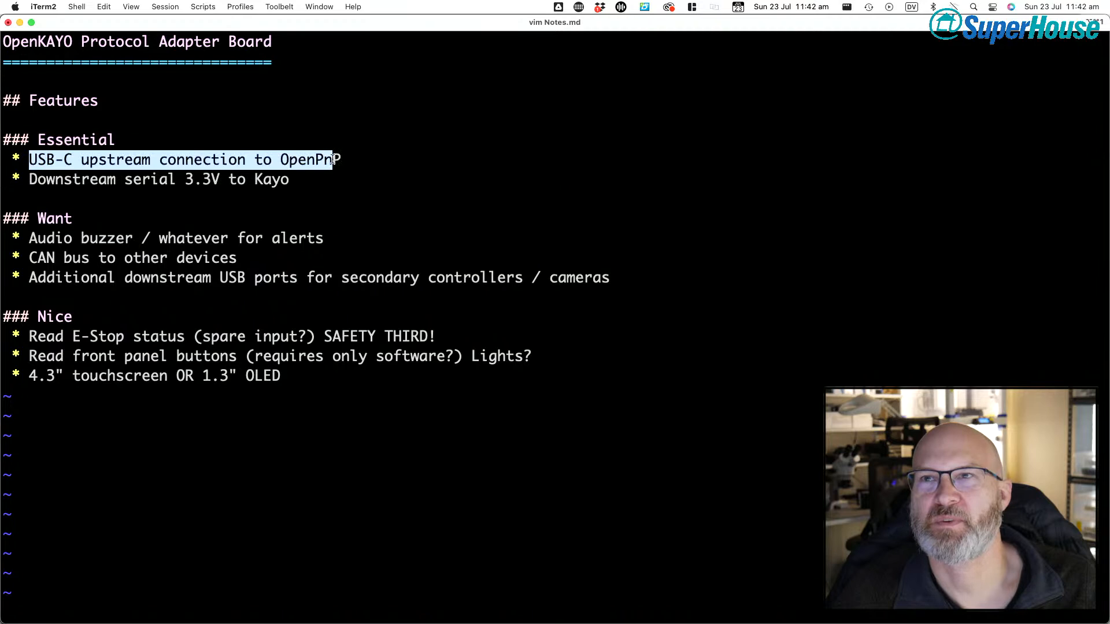
{"action": "left_click", "coordinate": [226, 159]}
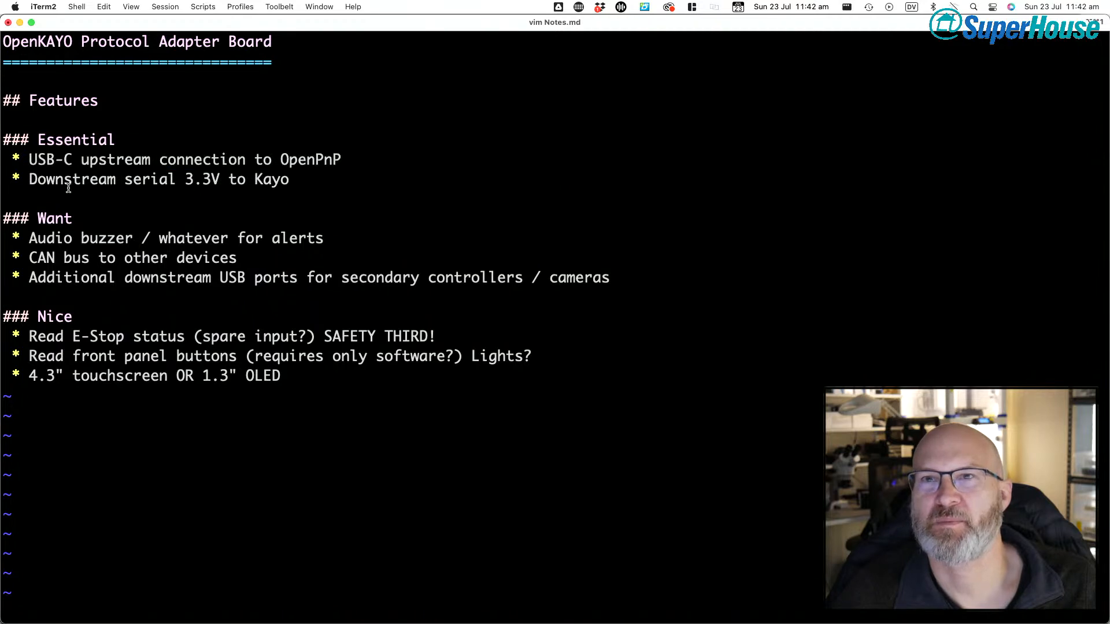
{"action": "left_click_drag", "start_coordinate": [33, 179], "coordinate": [288, 184]}
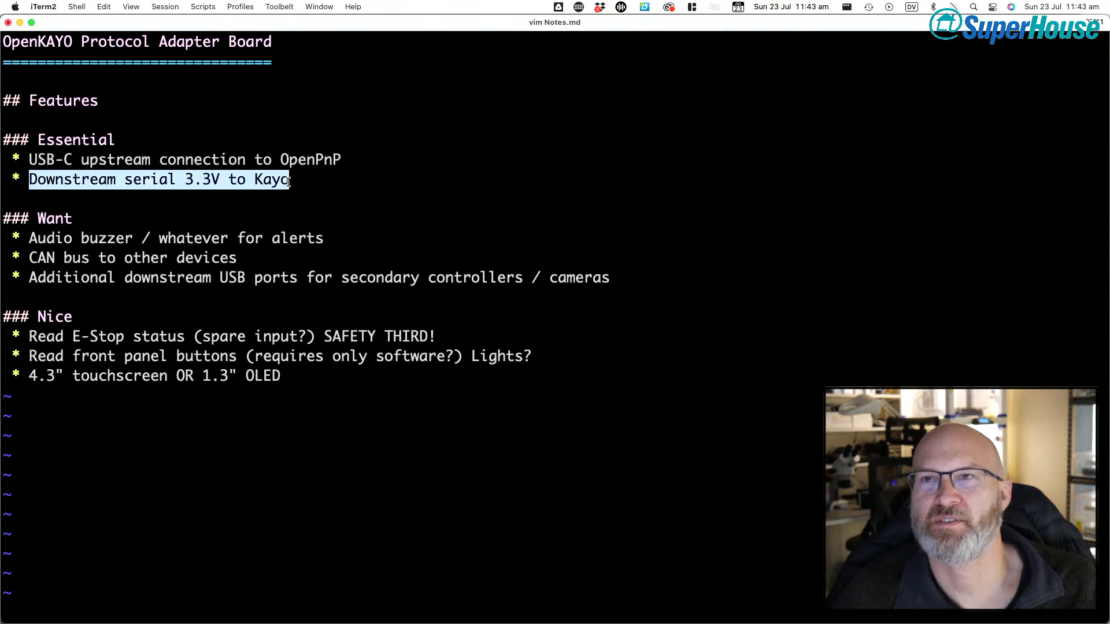
{"action": "left_click", "coordinate": [175, 177]}
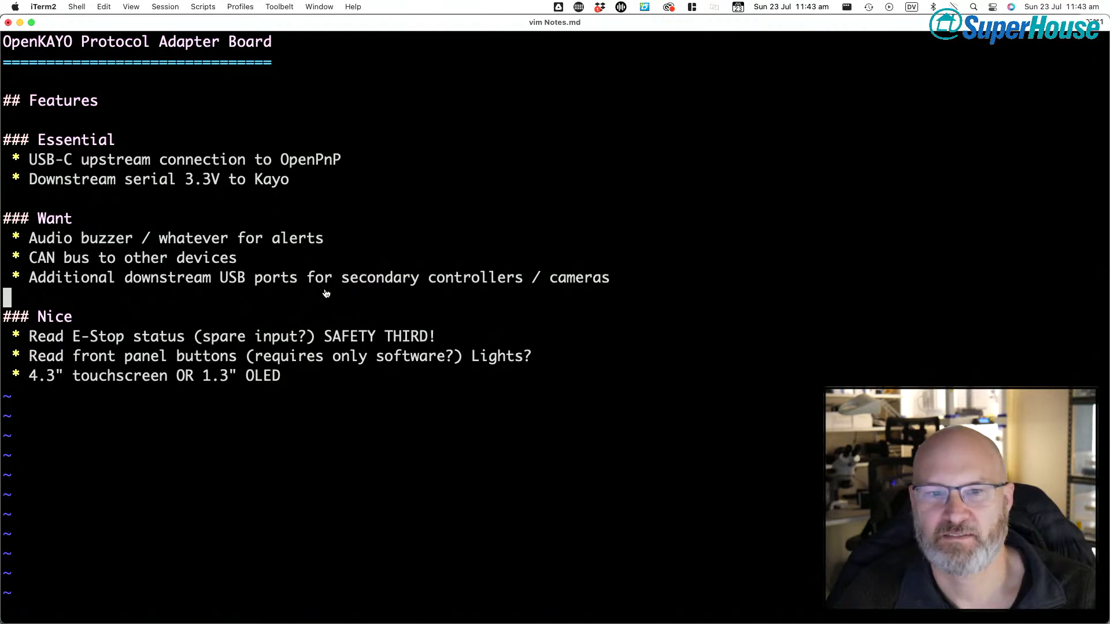
- Switch to the EAGLE schematic and delete the USB-C Connection, USB-Serial Converter and Auto Reset circuits above the OpenKayo frame
{"action": "key", "text": "super+Tab"}
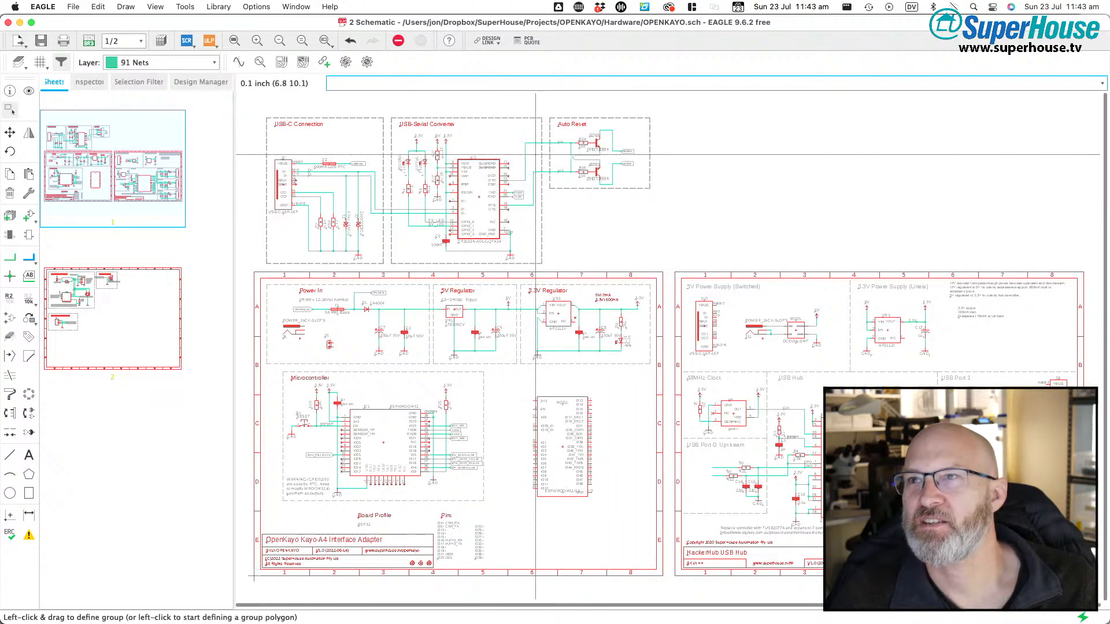
{"action": "scroll", "coordinate": [461, 139], "scroll_direction": "up", "scroll_amount": 5}
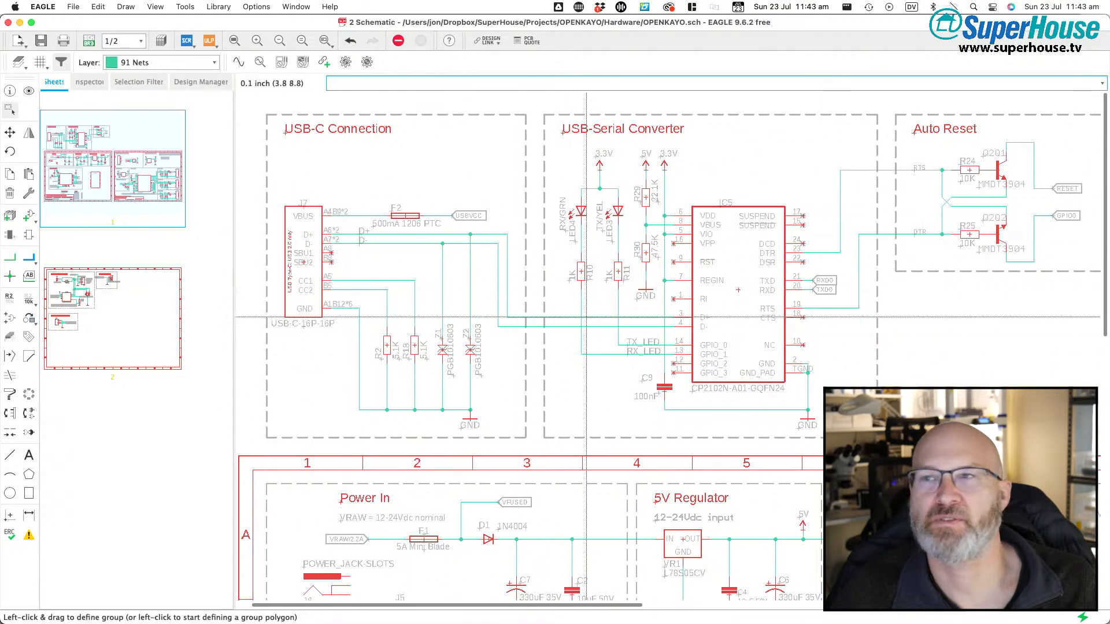
{"action": "scroll", "coordinate": [636, 272], "scroll_direction": "right", "scroll_amount": 5}
{"action": "scroll", "coordinate": [748, 315], "scroll_direction": "left", "scroll_amount": 5}
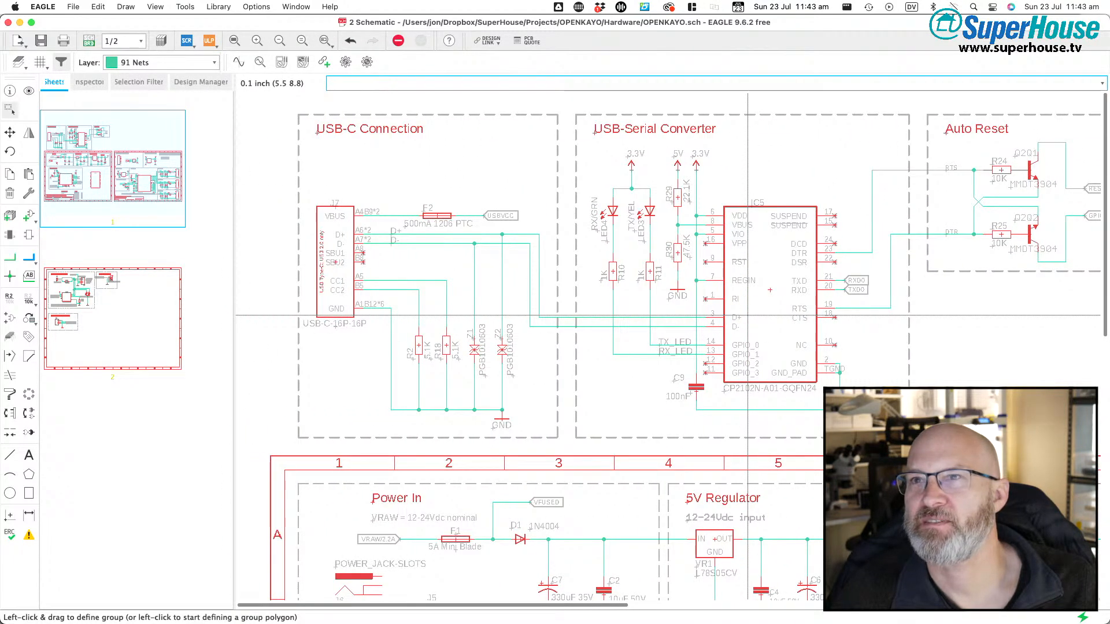
{"action": "scroll", "coordinate": [748, 315], "scroll_direction": "right", "scroll_amount": 1}
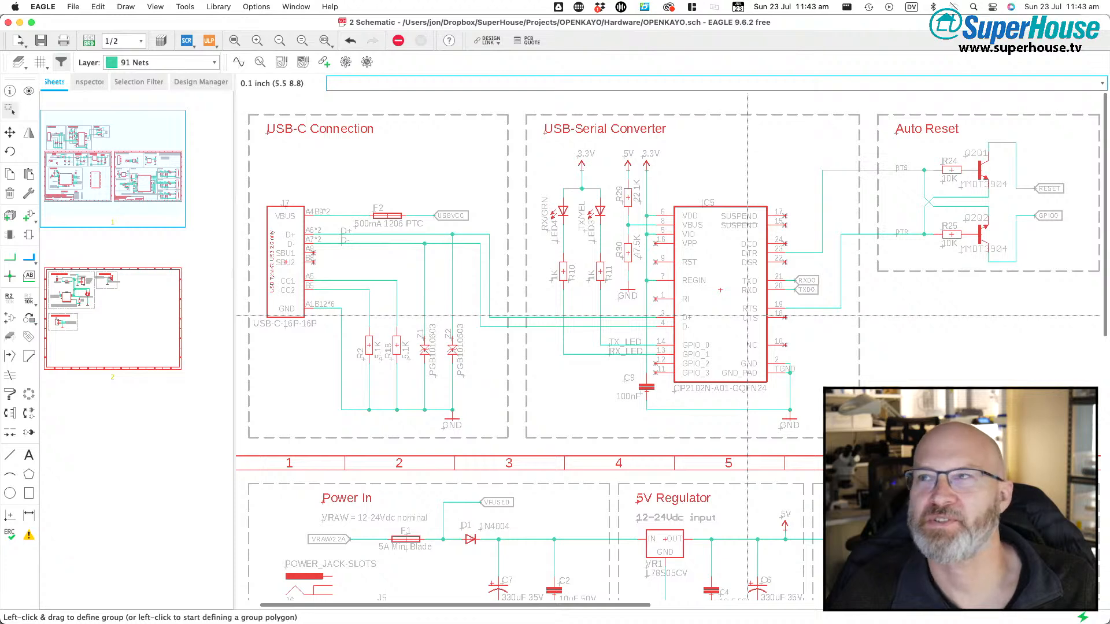
{"action": "scroll", "coordinate": [748, 315], "scroll_direction": "left", "scroll_amount": 1}
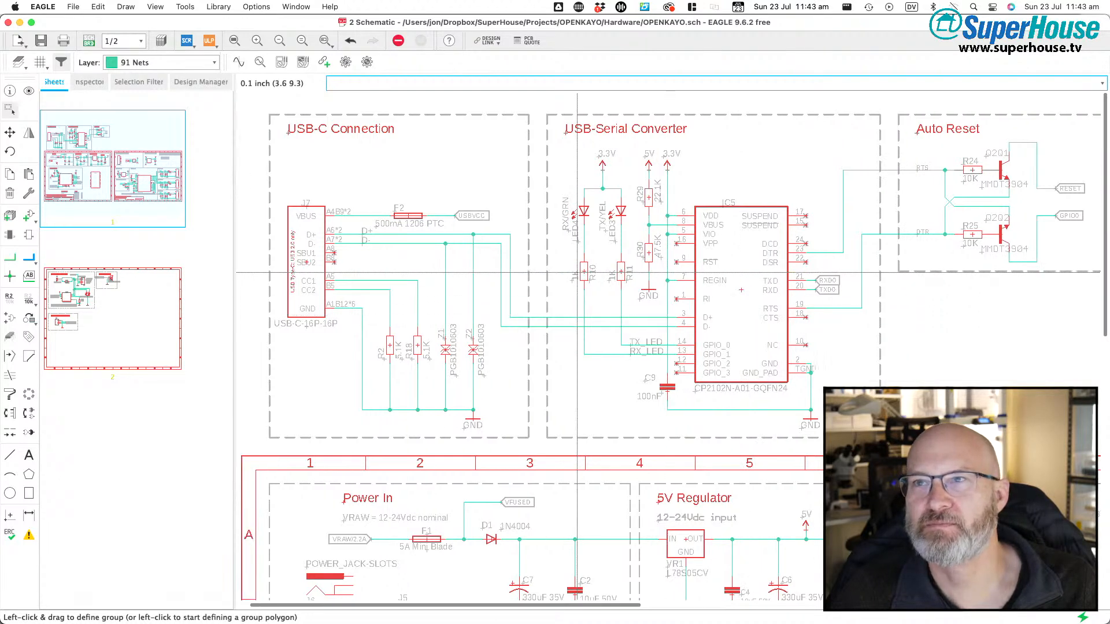
{"action": "scroll", "coordinate": [577, 272], "scroll_direction": "down", "scroll_amount": 3}
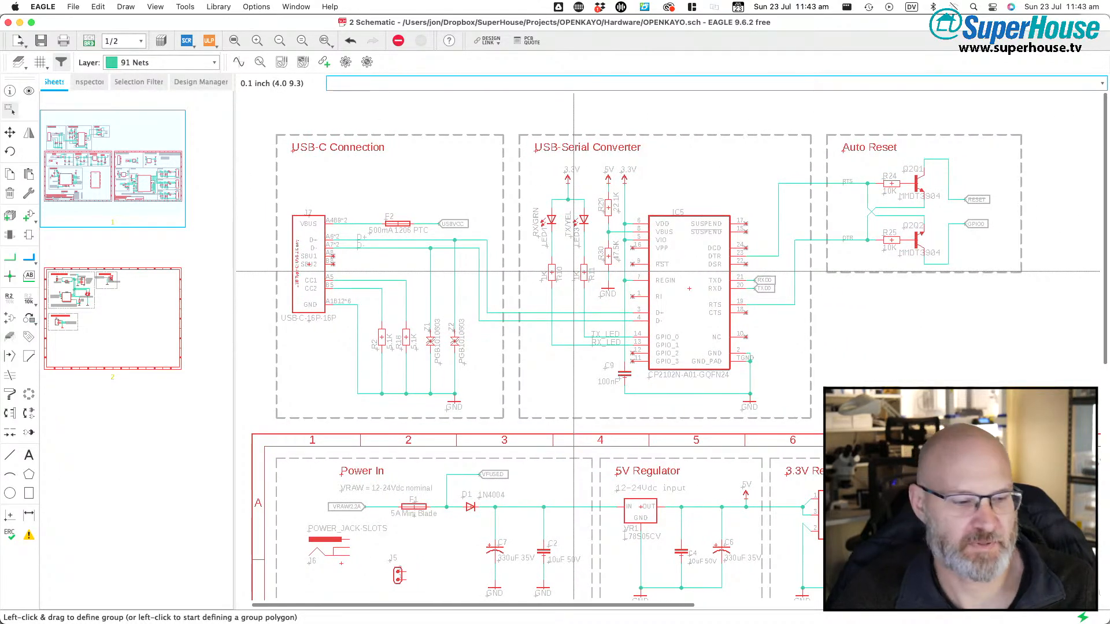
{"action": "left_click_drag", "start_coordinate": [253, 116], "coordinate": [651, 275]}
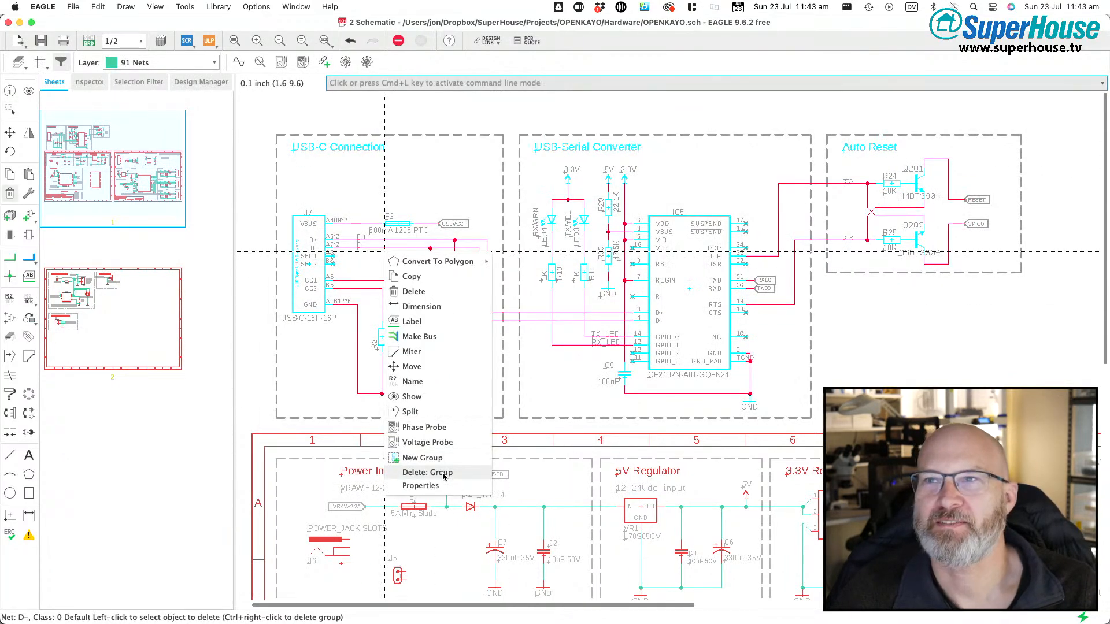
{"action": "left_click", "coordinate": [444, 473]}
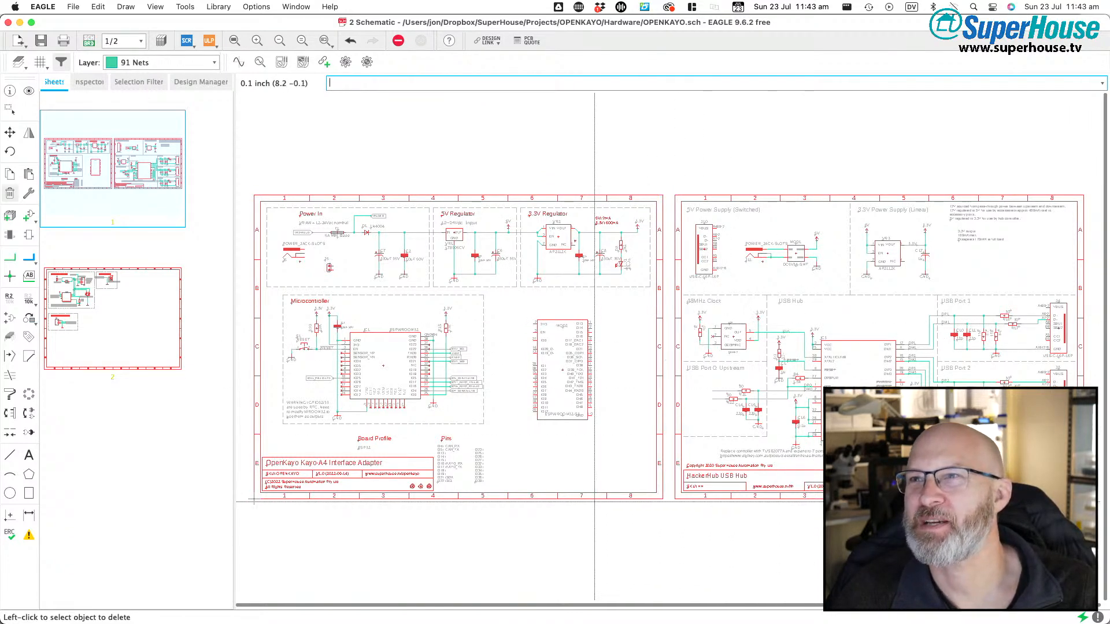
- Delete the 3.3V Power Supply (Linear) circuit from the HackerHub section, together with its heading and power notes
{"action": "scroll", "coordinate": [365, 301], "scroll_direction": "up", "scroll_amount": 3}
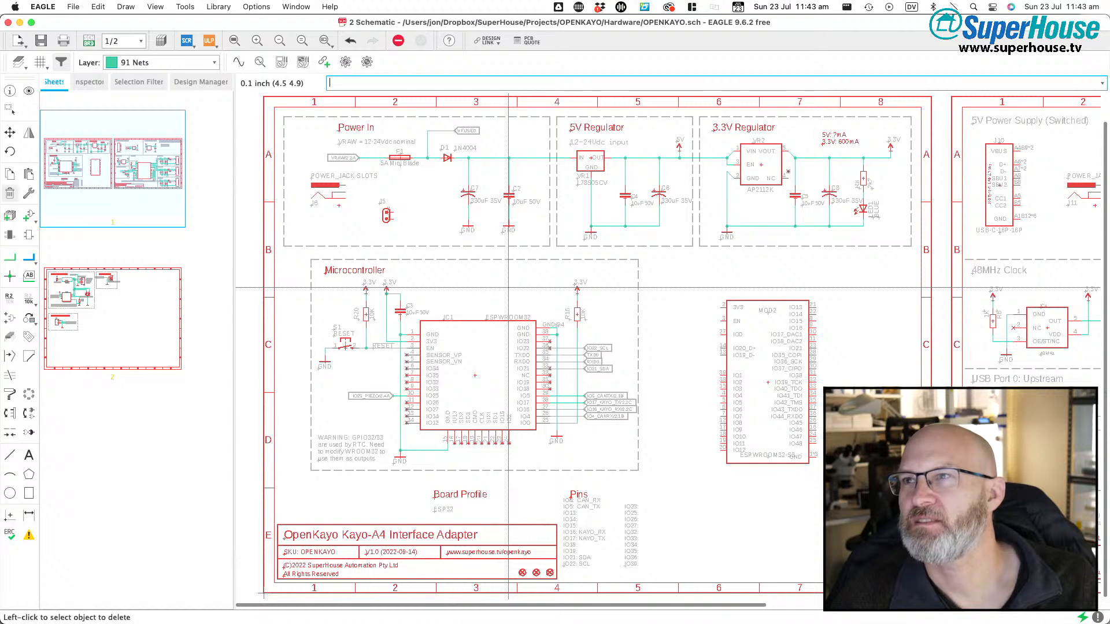
{"action": "scroll", "coordinate": [508, 288], "scroll_direction": "right", "scroll_amount": 5}
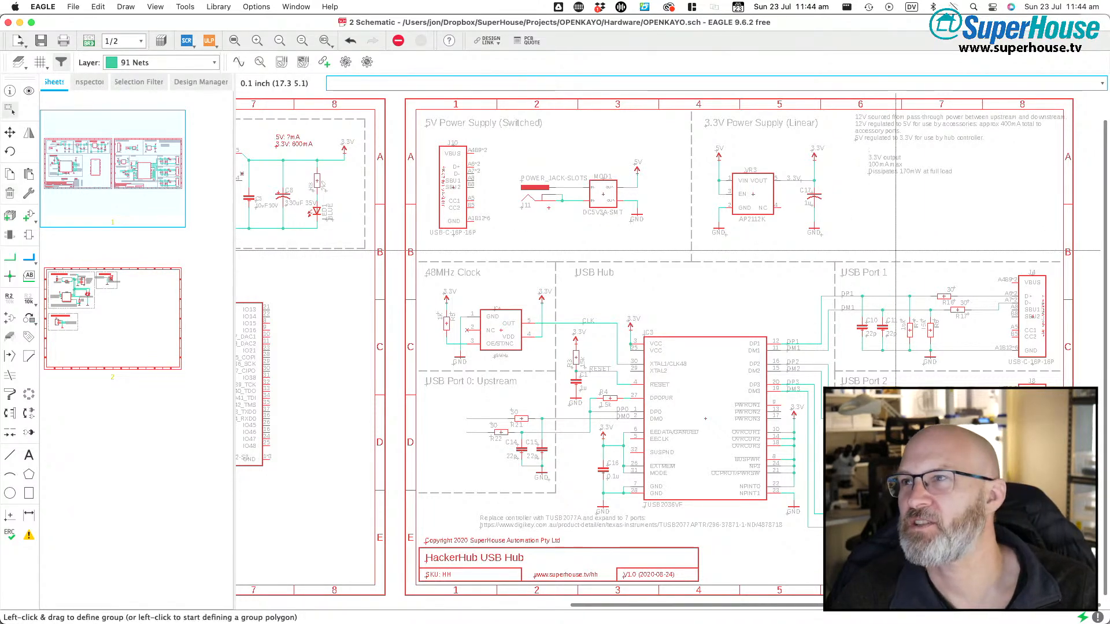
{"action": "left_click_drag", "start_coordinate": [974, 252], "coordinate": [702, 103]}
{"action": "key", "text": "Delete"}
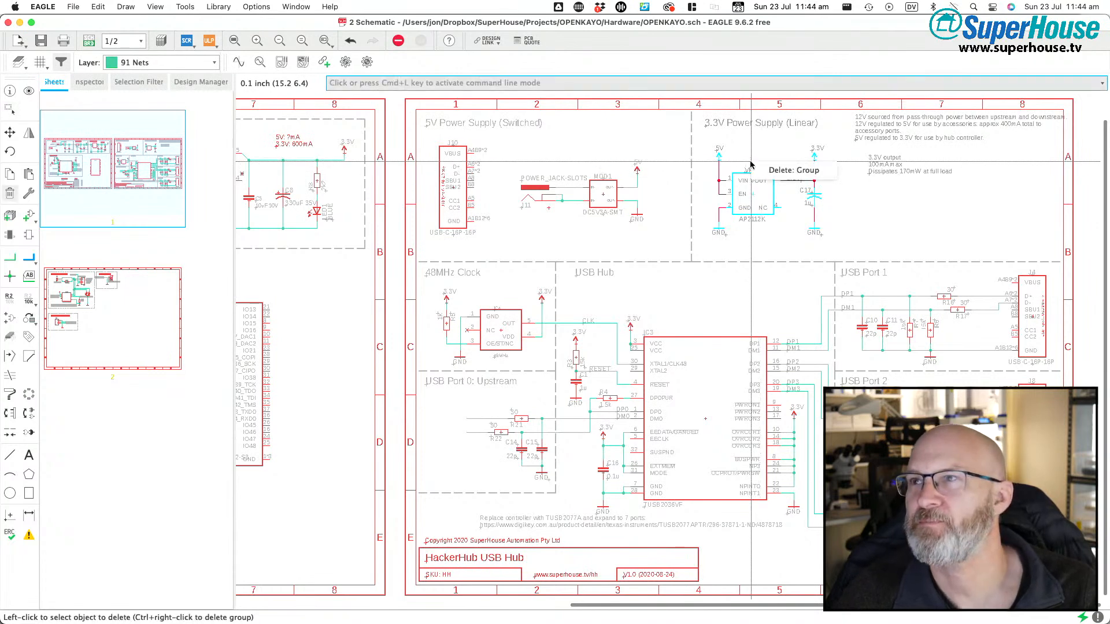
{"action": "right_click", "coordinate": [765, 171], "text": "ctrl"}
- Delete the J11 power jack and the DC5V3A-SMT module with their wiring, 5V and GND symbols from the switched 5V supply
{"action": "middle_click_drag", "start_coordinate": [524, 270], "coordinate": [603, 283]}
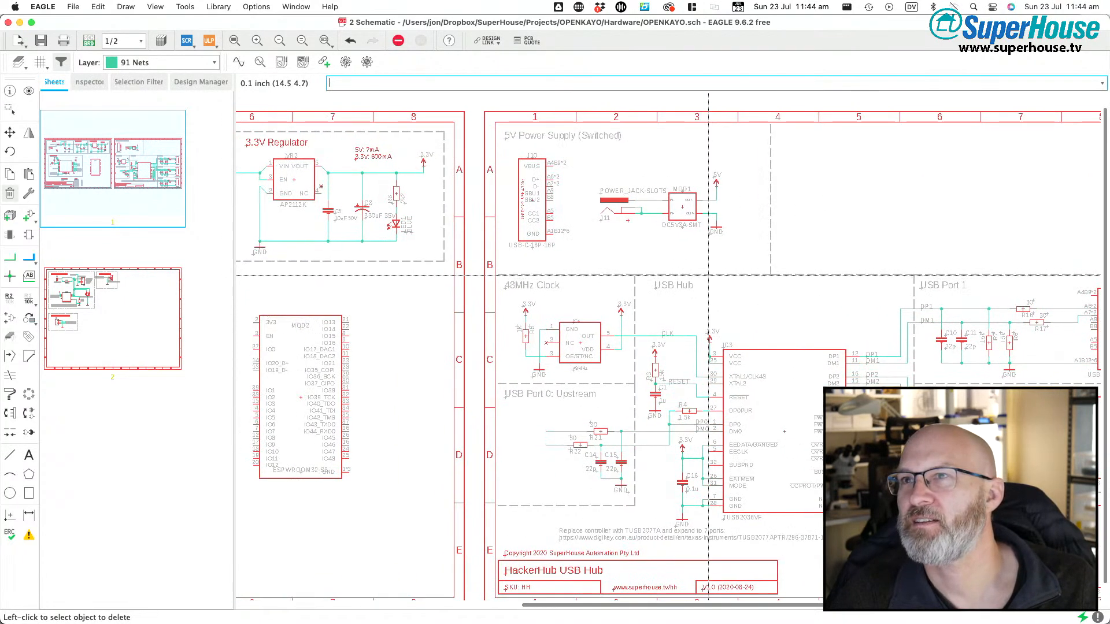
{"action": "scroll", "coordinate": [718, 252], "scroll_direction": "left", "scroll_amount": 5}
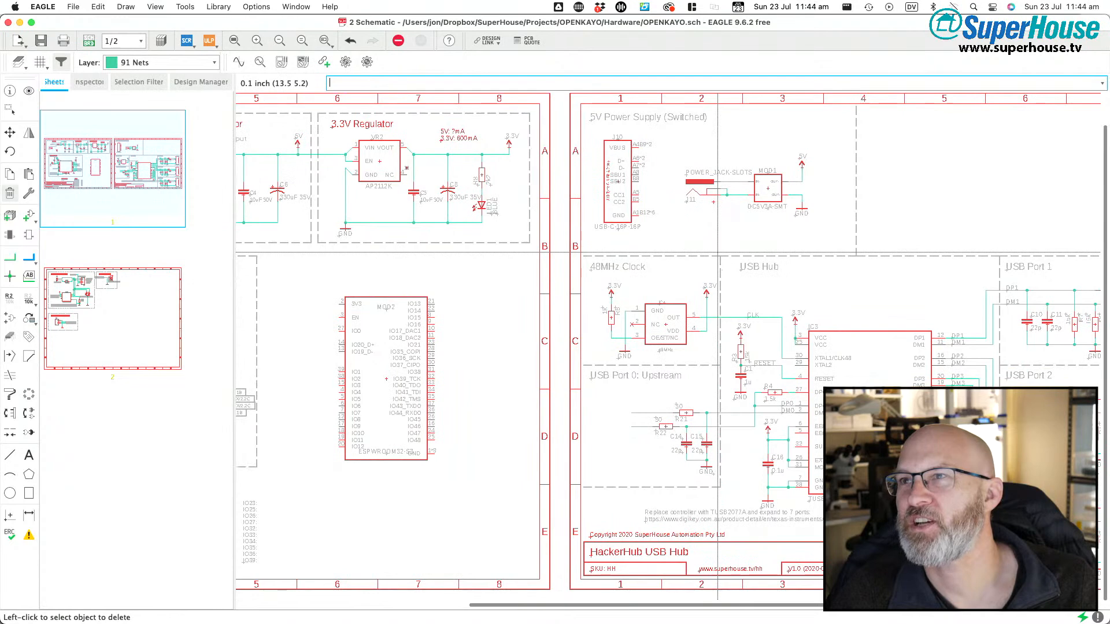
{"action": "scroll", "coordinate": [718, 252], "scroll_direction": "right", "scroll_amount": 2}
{"action": "scroll", "coordinate": [711, 243], "scroll_direction": "up", "scroll_amount": 3}
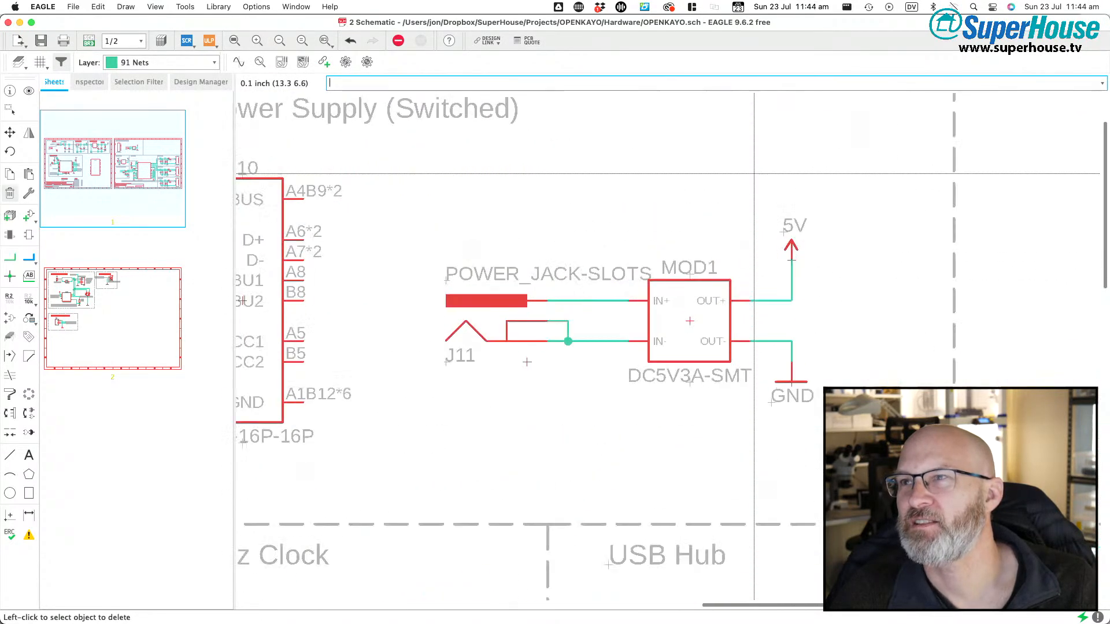
{"action": "scroll", "coordinate": [707, 239], "scroll_direction": "down", "scroll_amount": 2}
{"action": "scroll", "coordinate": [707, 239], "scroll_direction": "up", "scroll_amount": 2}
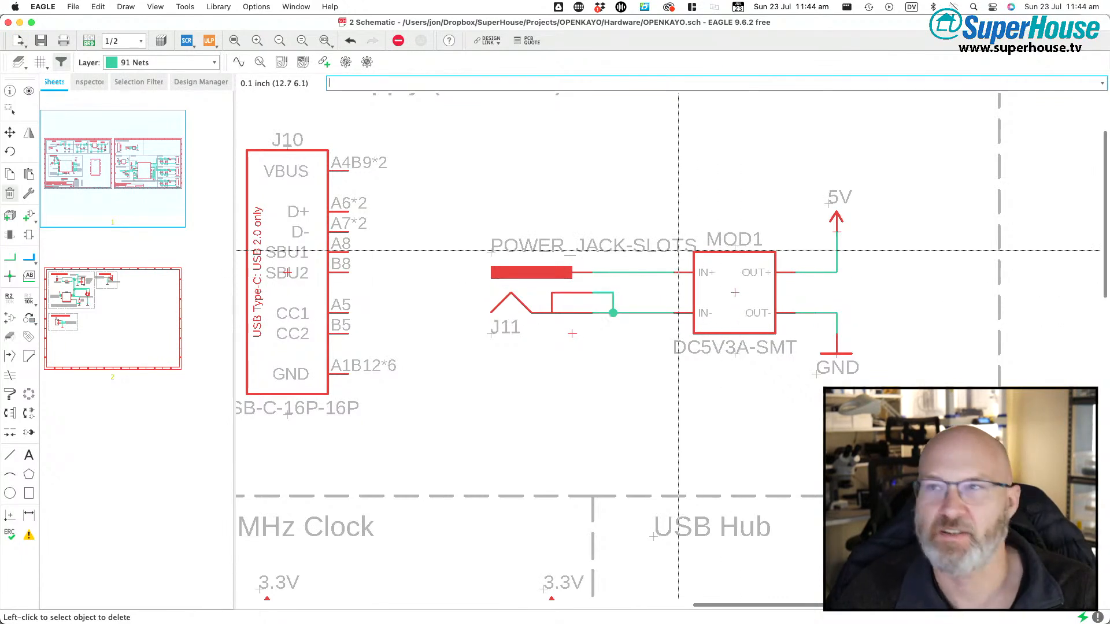
{"action": "key", "text": "Escape"}
{"action": "left_click_drag", "start_coordinate": [885, 174], "coordinate": [446, 459]}
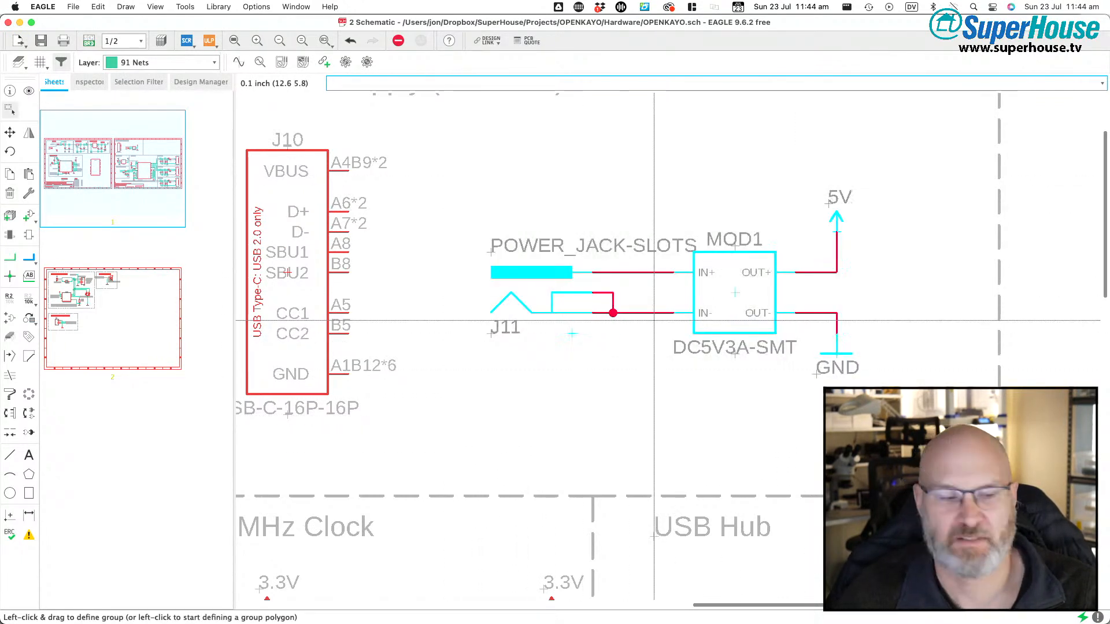
{"action": "right_click", "coordinate": [639, 272]}
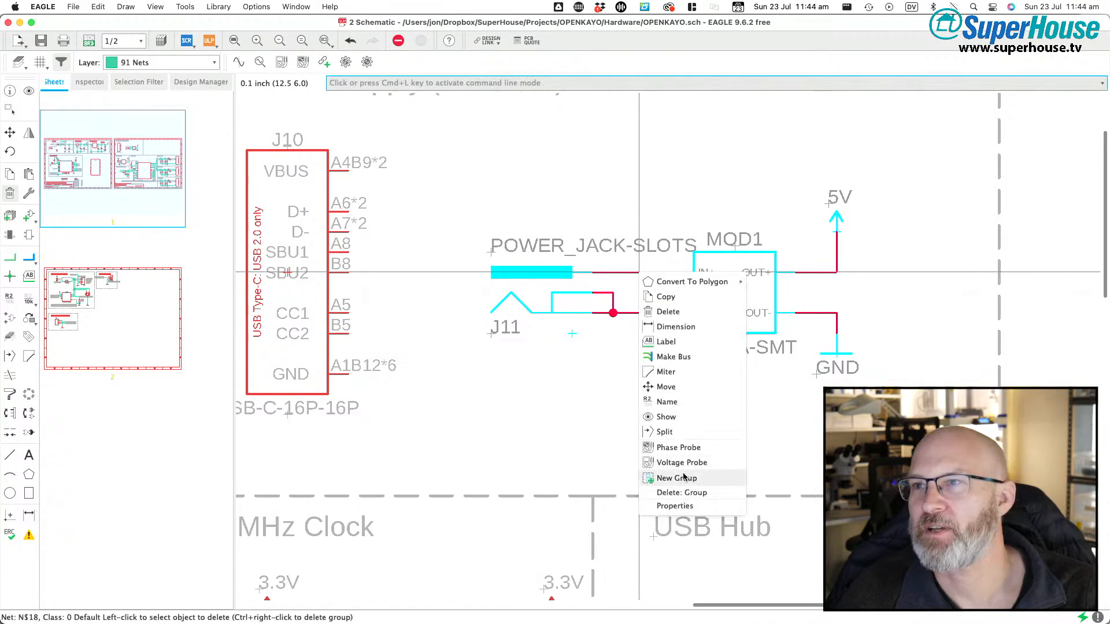
{"action": "left_click", "coordinate": [681, 493]}
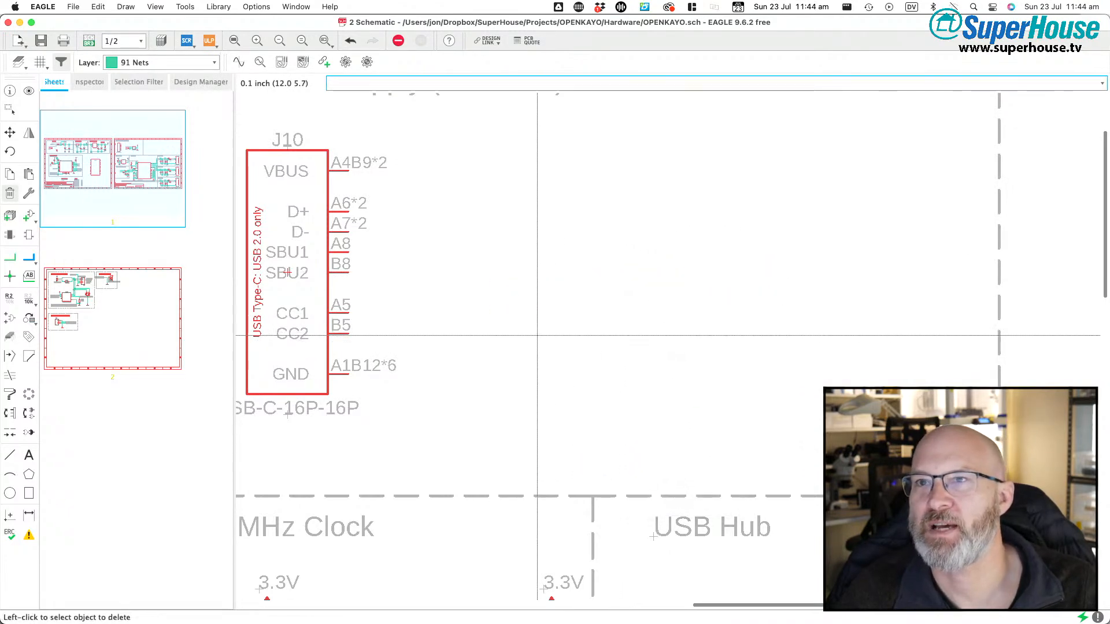
- Delete the HackerHub USB Hub title block, its copyright text and the TUSB2077A replacement note below the hub chip
{"action": "scroll", "coordinate": [538, 335], "scroll_direction": "down", "scroll_amount": 3}
{"action": "scroll", "coordinate": [537, 336], "scroll_direction": "down", "scroll_amount": 5}
{"action": "scroll", "coordinate": [538, 336], "scroll_direction": "right", "scroll_amount": 4}
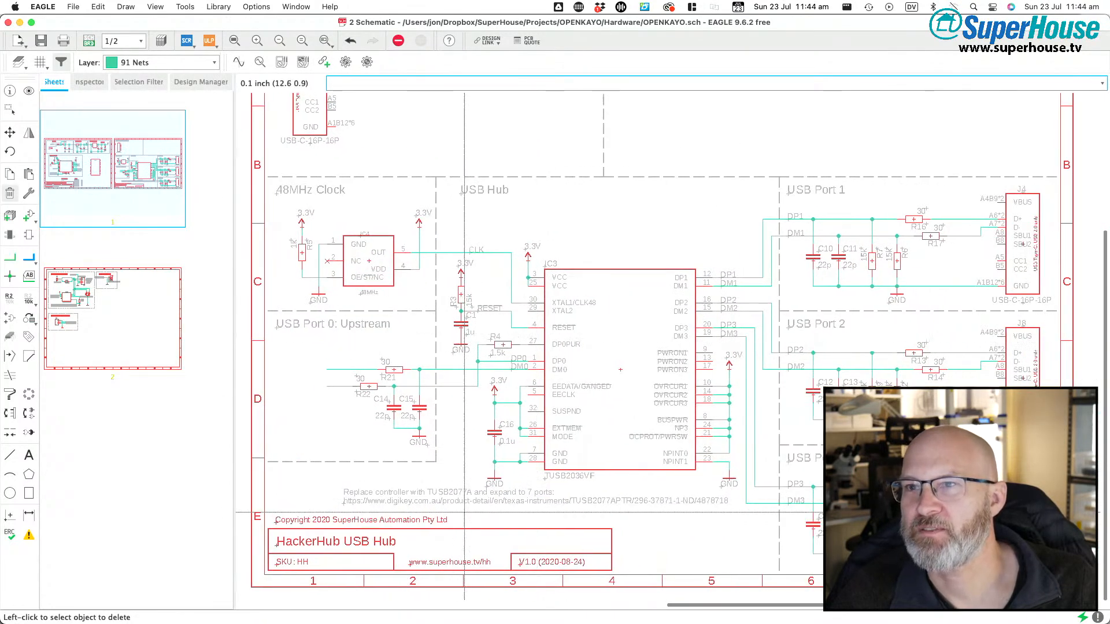
{"action": "left_click", "coordinate": [275, 521]}
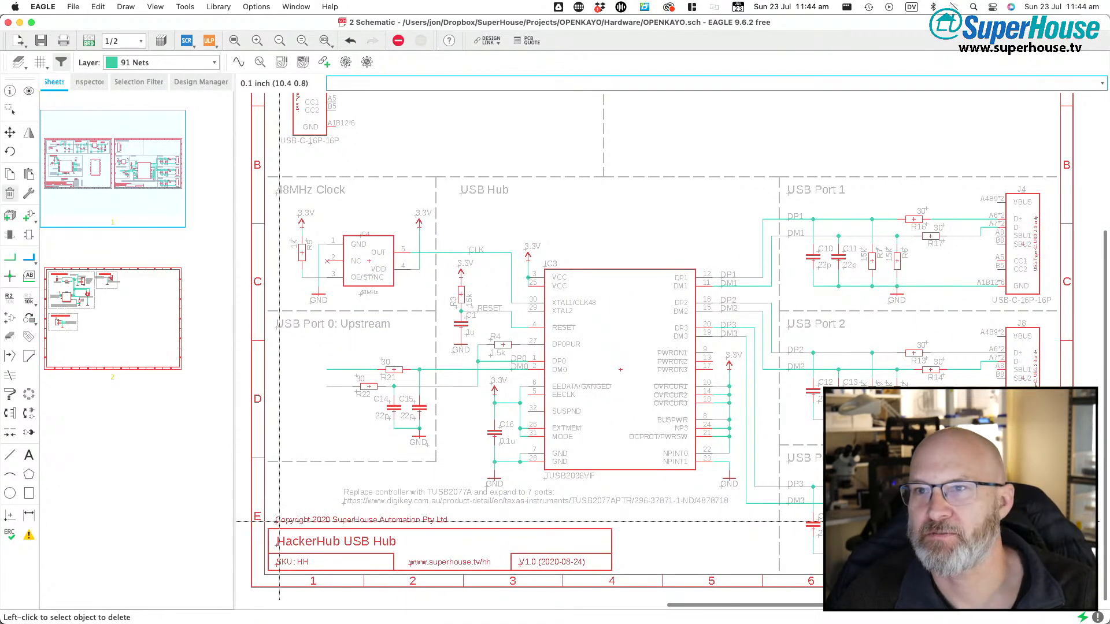
{"action": "left_click", "coordinate": [274, 544]}
{"action": "left_click", "coordinate": [275, 544]}
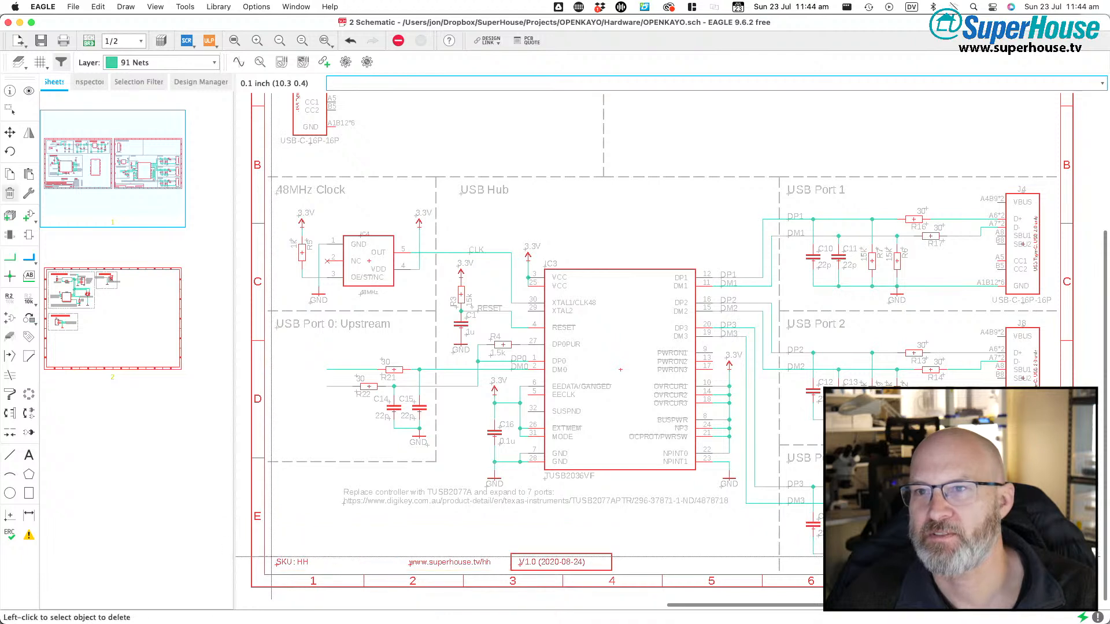
{"action": "left_click", "coordinate": [276, 565]}
{"action": "left_click", "coordinate": [415, 564]}
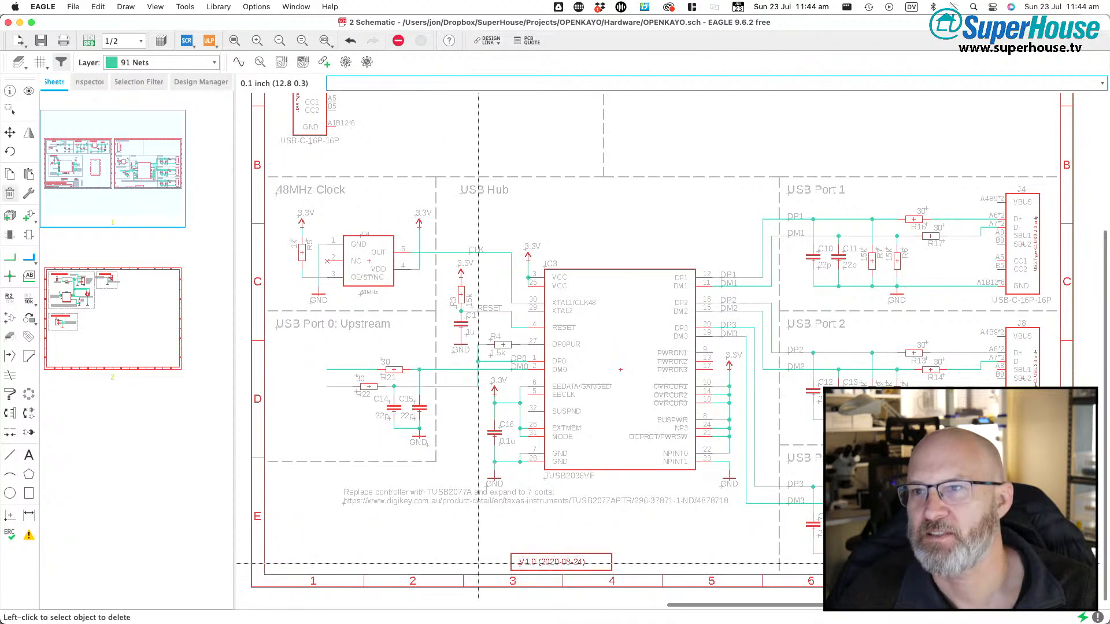
{"action": "left_click", "coordinate": [520, 562]}
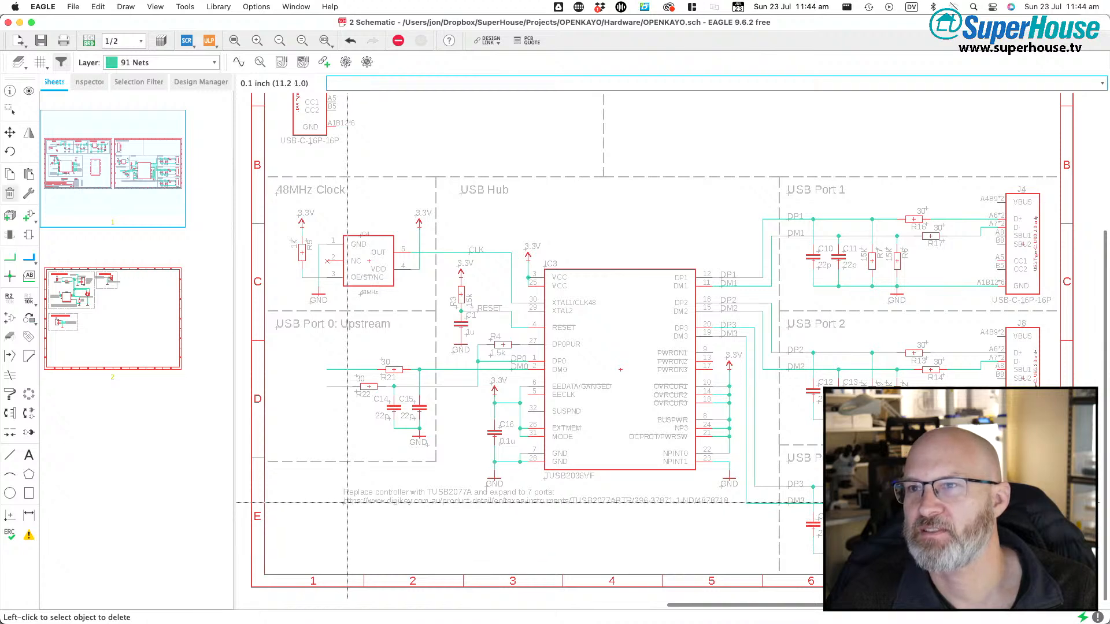
{"action": "scroll", "coordinate": [459, 481], "scroll_direction": "up", "scroll_amount": 3}
{"action": "scroll", "coordinate": [350, 503], "scroll_direction": "down", "scroll_amount": 2}
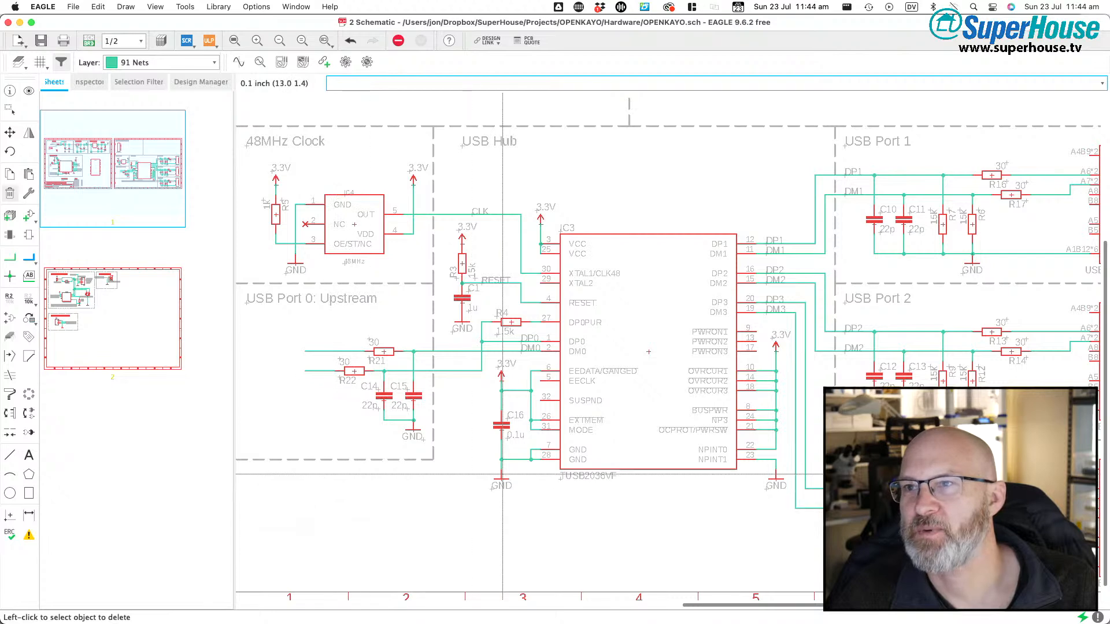
- Change the first two USB port headings to "USB Port 1: Protocol Converter" and "USB Port 2: Camera"
{"action": "scroll", "coordinate": [502, 483], "scroll_direction": "down", "scroll_amount": 3}
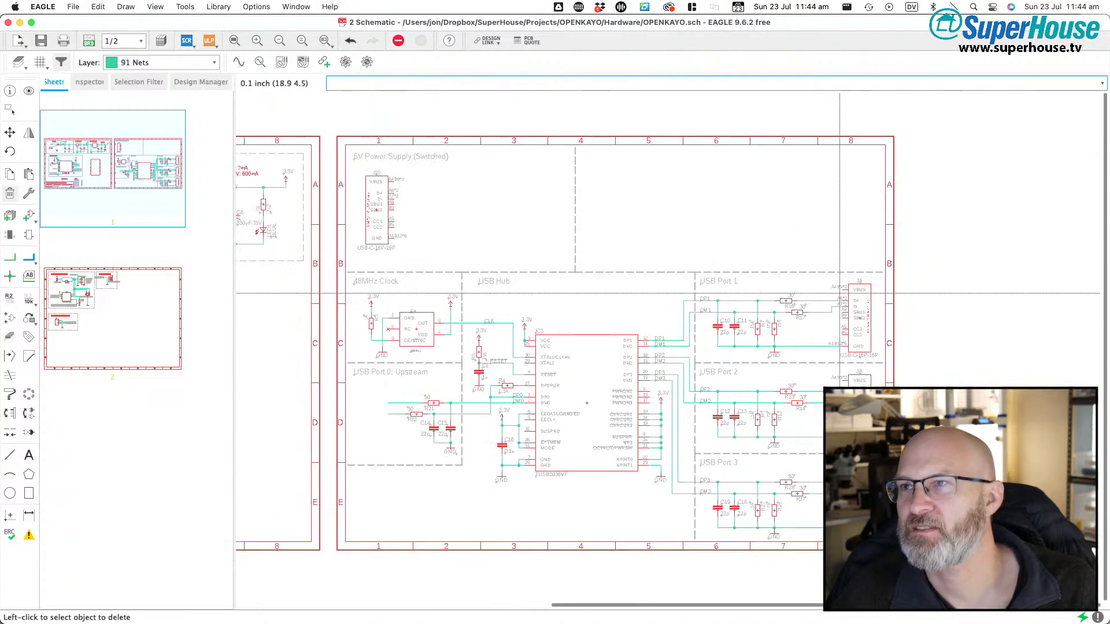
{"action": "scroll", "coordinate": [839, 294], "scroll_direction": "up", "scroll_amount": 3}
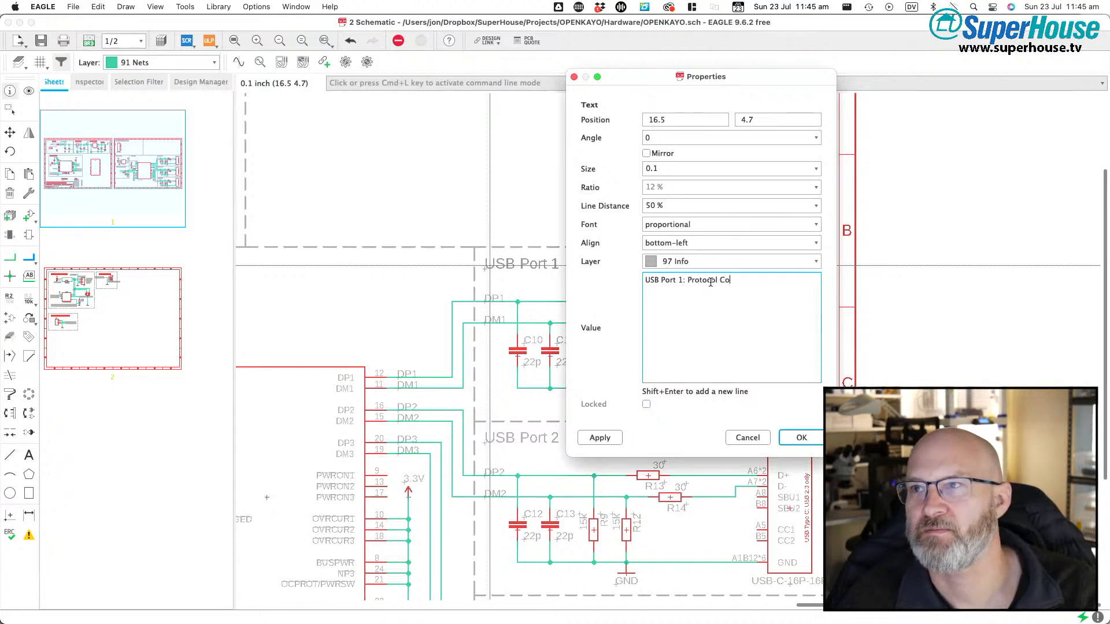
{"action": "key", "text": "Return"}
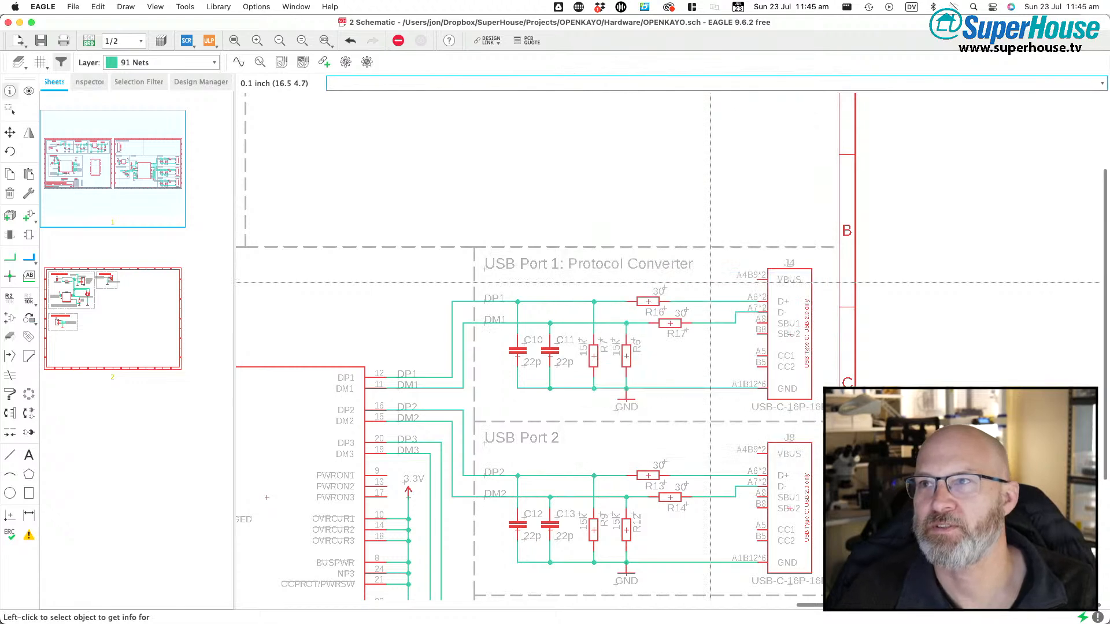
{"action": "left_click", "coordinate": [552, 438]}
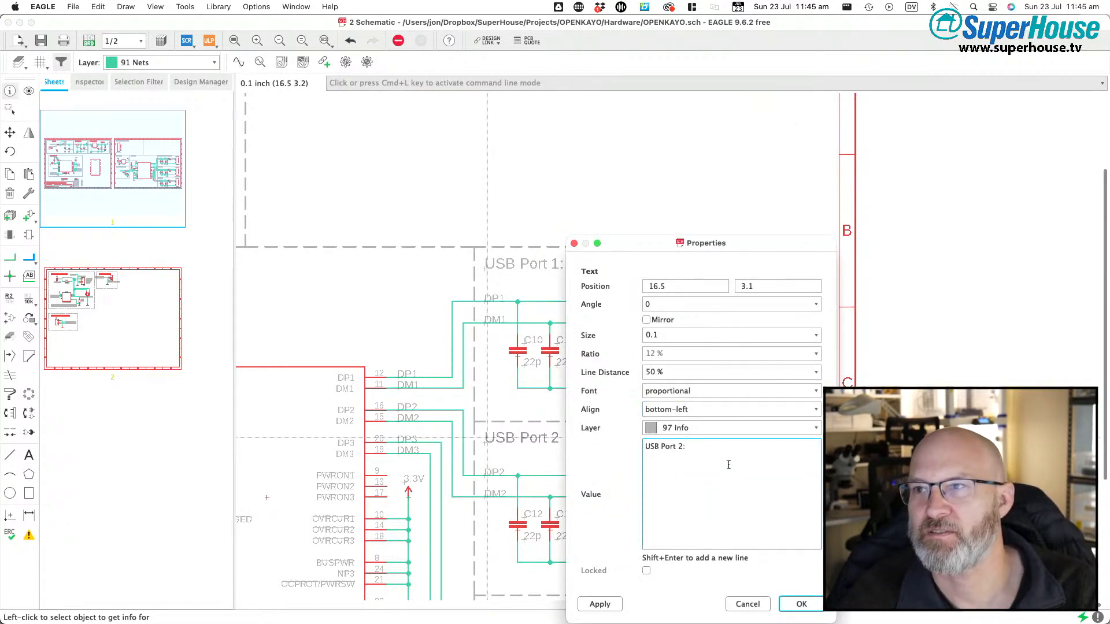
{"action": "key", "text": "Return"}
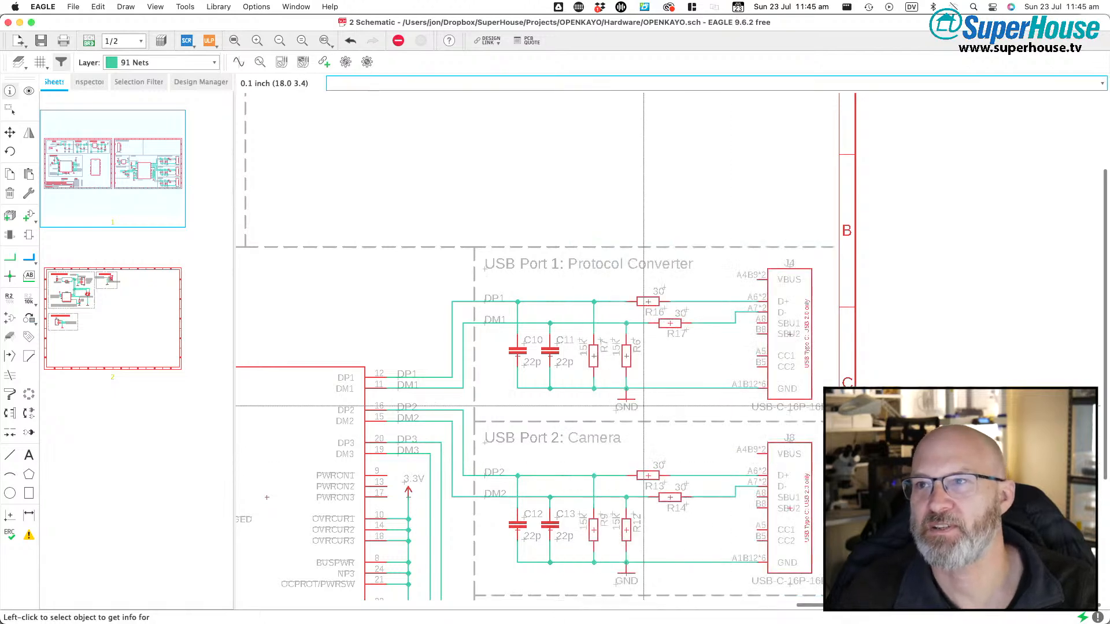
- Change the second and third USB port headings to "USB Port 2: Aux 1" and "USB Port 3: Aux 2"
{"action": "scroll", "coordinate": [621, 373], "scroll_direction": "down", "scroll_amount": 5}
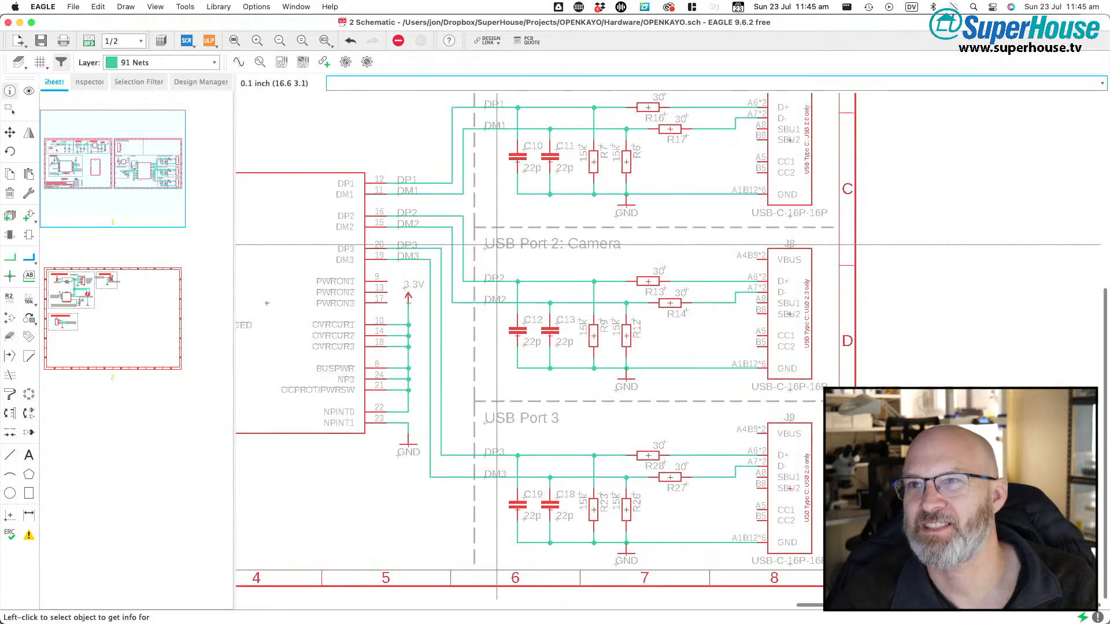
{"action": "left_click", "coordinate": [490, 245]}
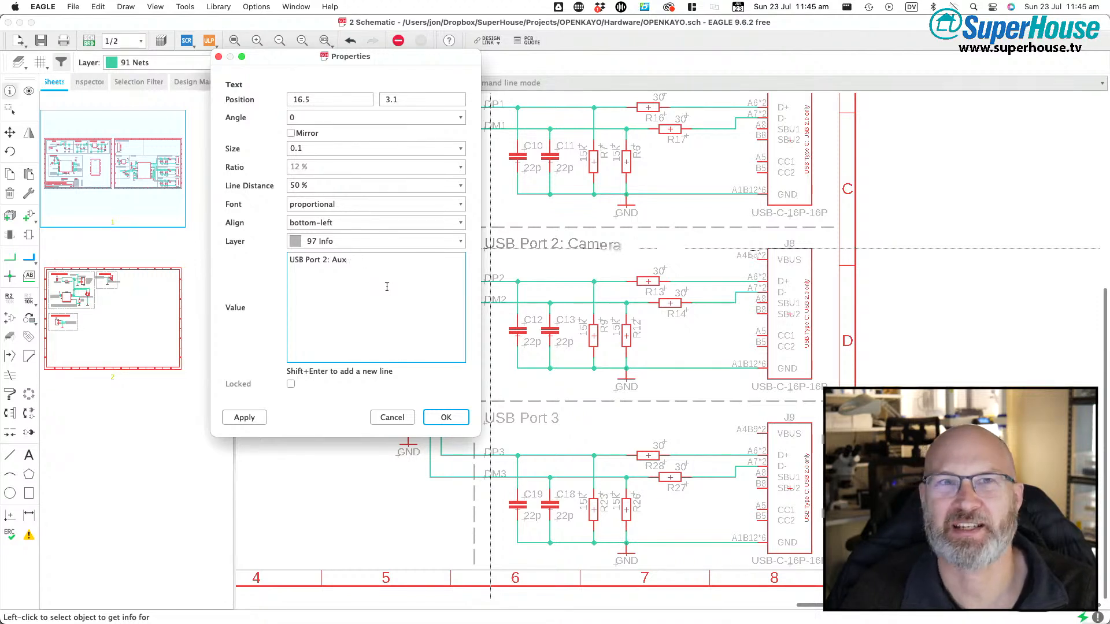
{"action": "key", "text": "Return"}
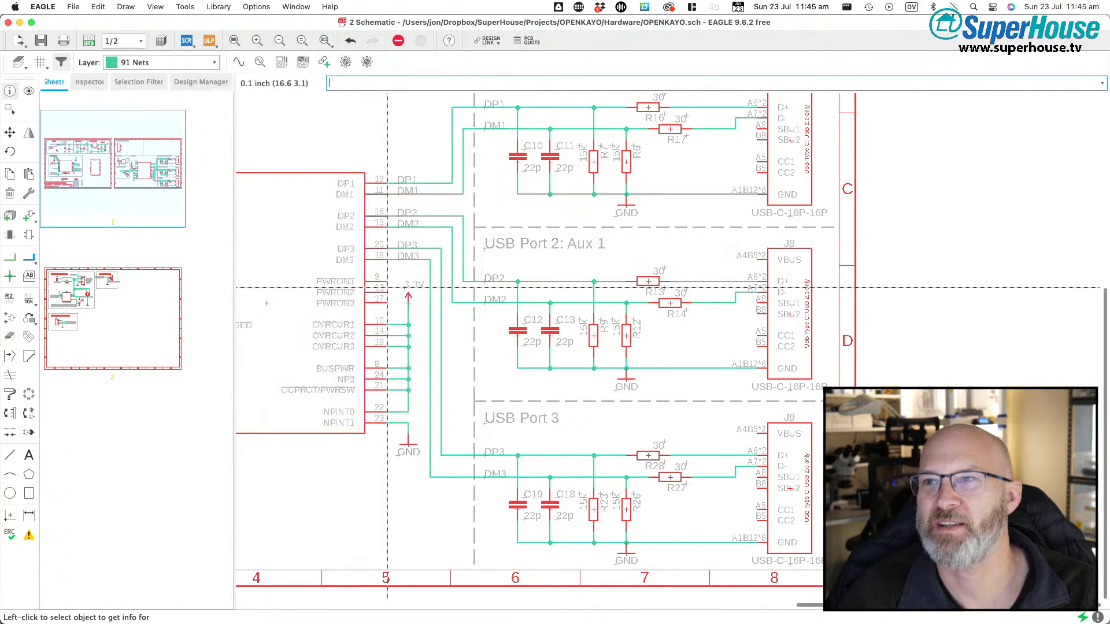
{"action": "left_click", "coordinate": [487, 427]}
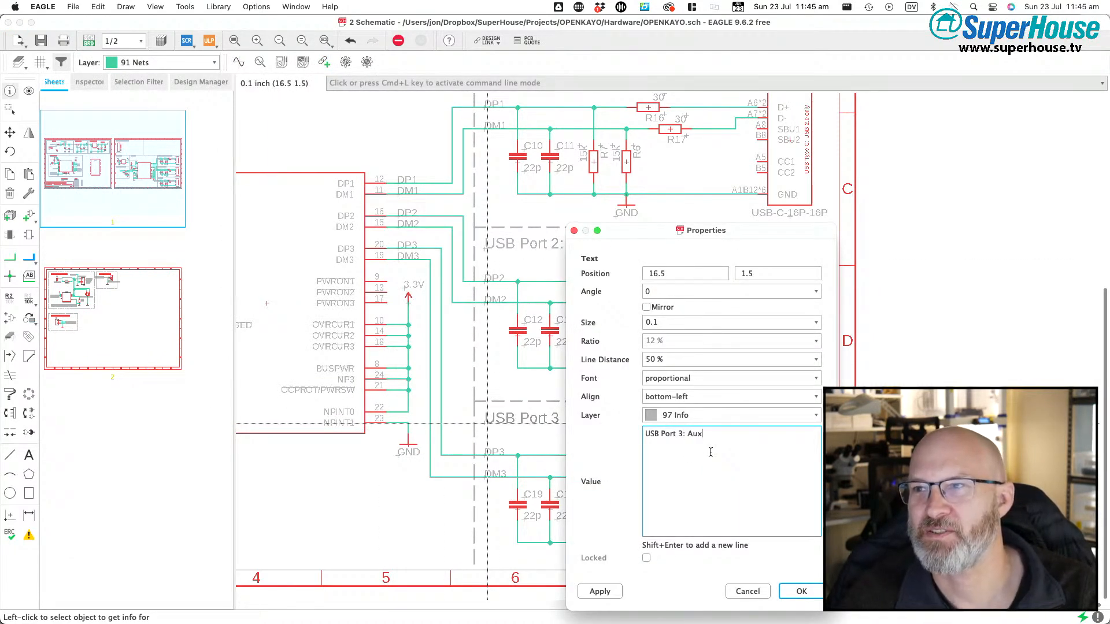
{"action": "key", "text": "Return"}
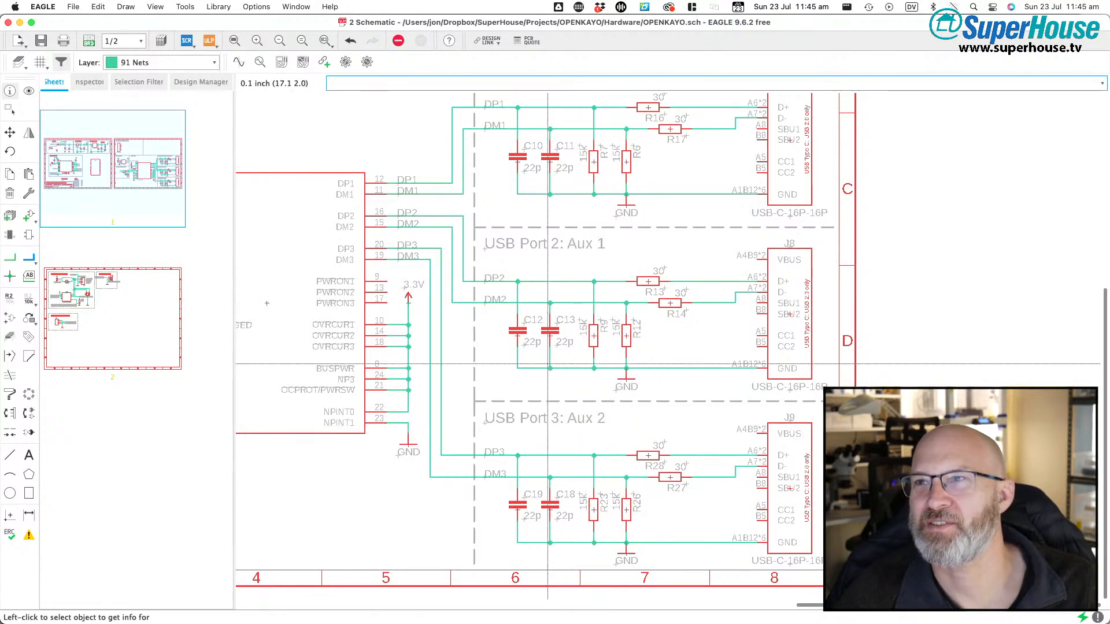
{"action": "scroll", "coordinate": [606, 315], "scroll_direction": "down", "scroll_amount": 1}
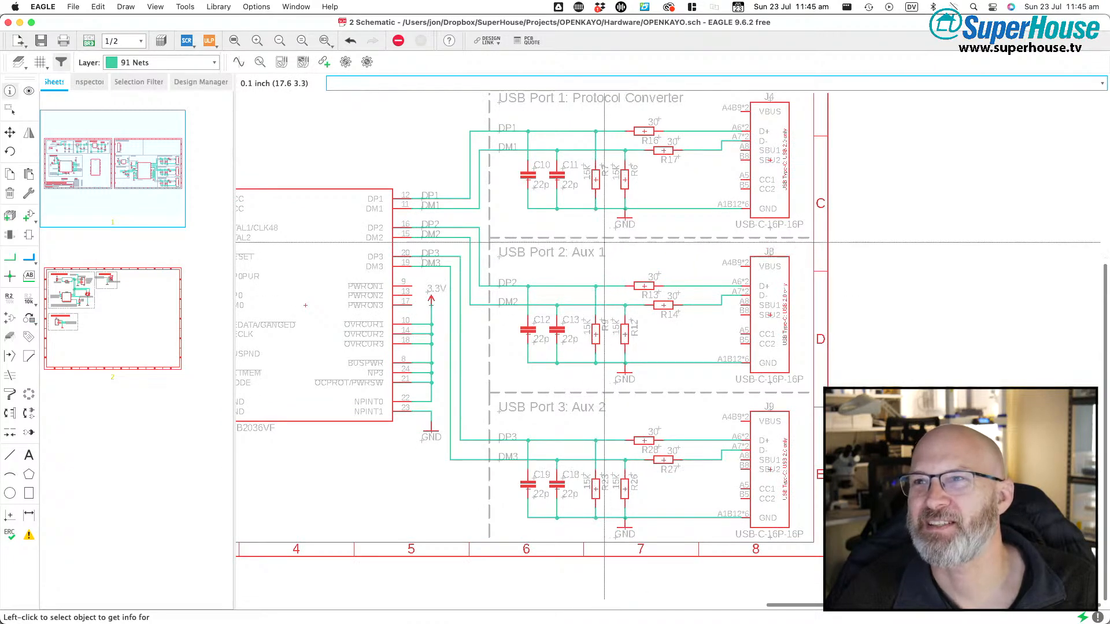
- Delete the J4 USB-C connector from the USB Port 1: Protocol Converter block
{"action": "scroll", "coordinate": [589, 251], "scroll_direction": "up", "scroll_amount": 3}
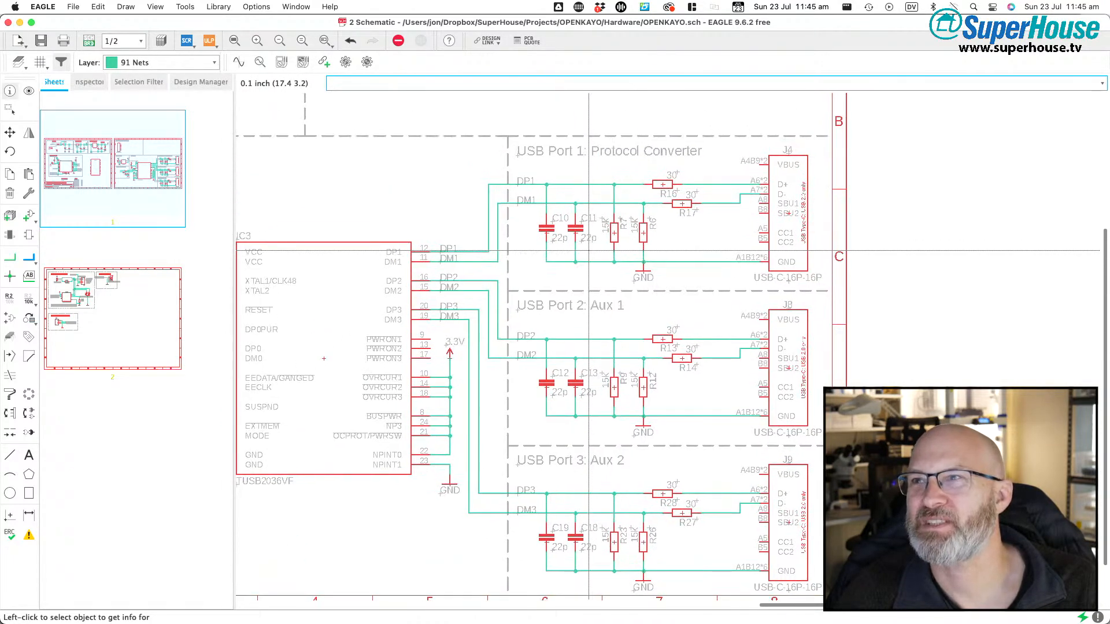
{"action": "scroll", "coordinate": [588, 250], "scroll_direction": "up", "scroll_amount": 2}
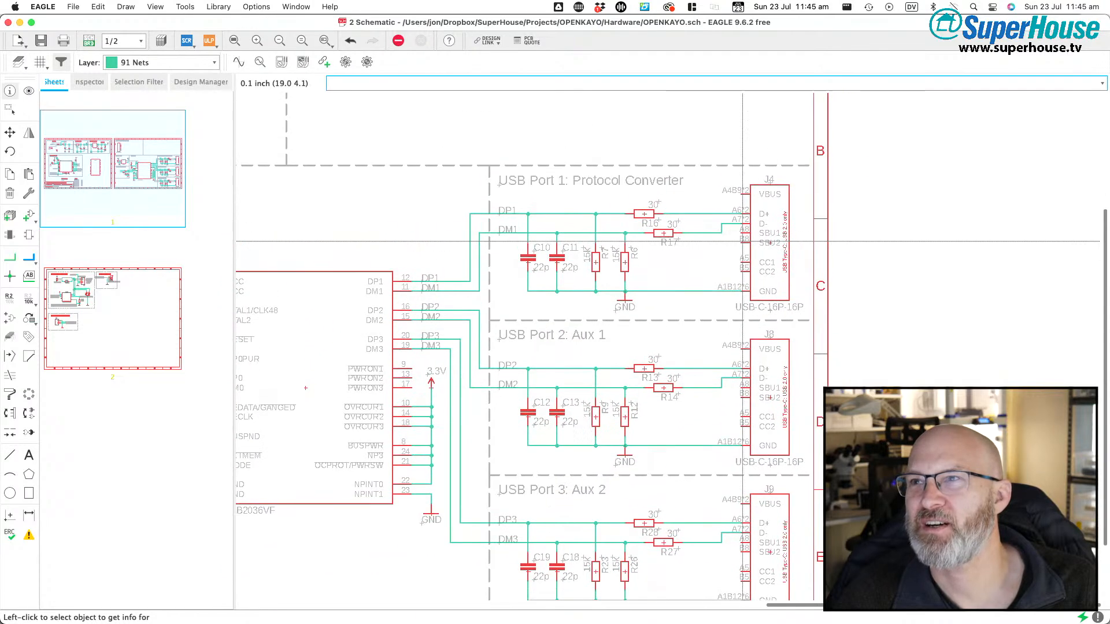
{"action": "scroll", "coordinate": [807, 226], "scroll_direction": "up", "scroll_amount": 3}
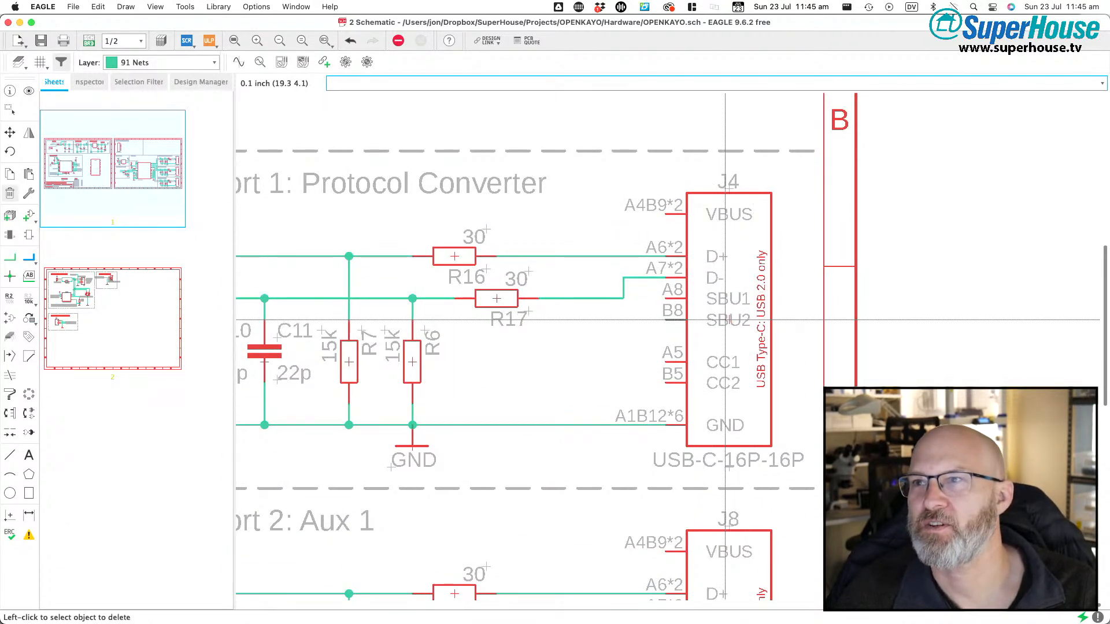
{"action": "left_click", "coordinate": [727, 319]}
{"action": "scroll", "coordinate": [624, 352], "scroll_direction": "down", "scroll_amount": 2}
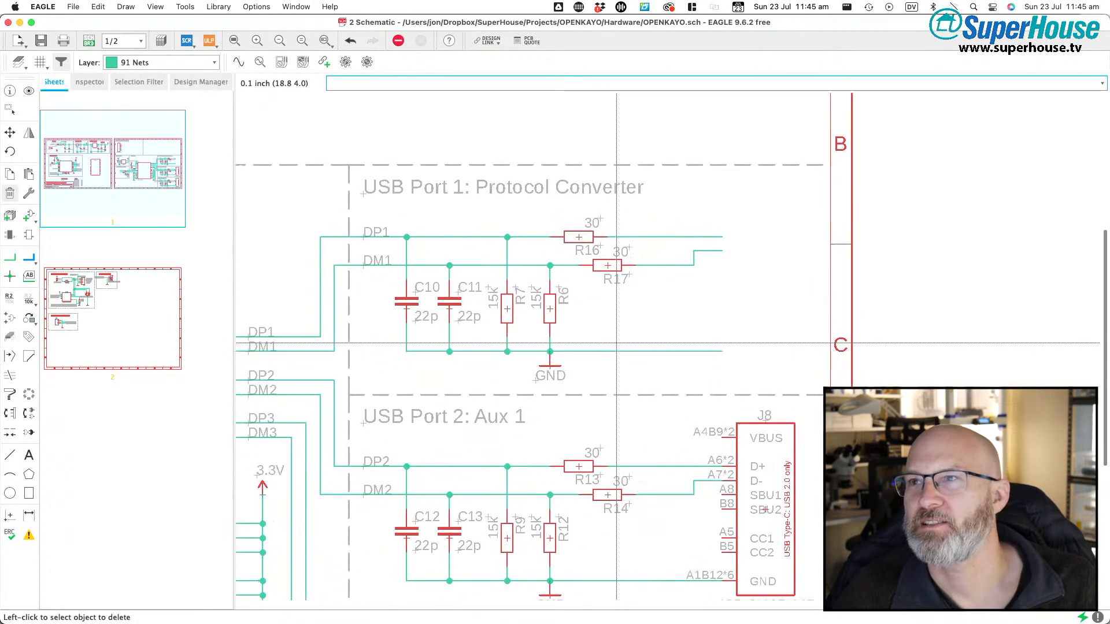
{"action": "scroll", "coordinate": [654, 243], "scroll_direction": "down", "scroll_amount": 2}
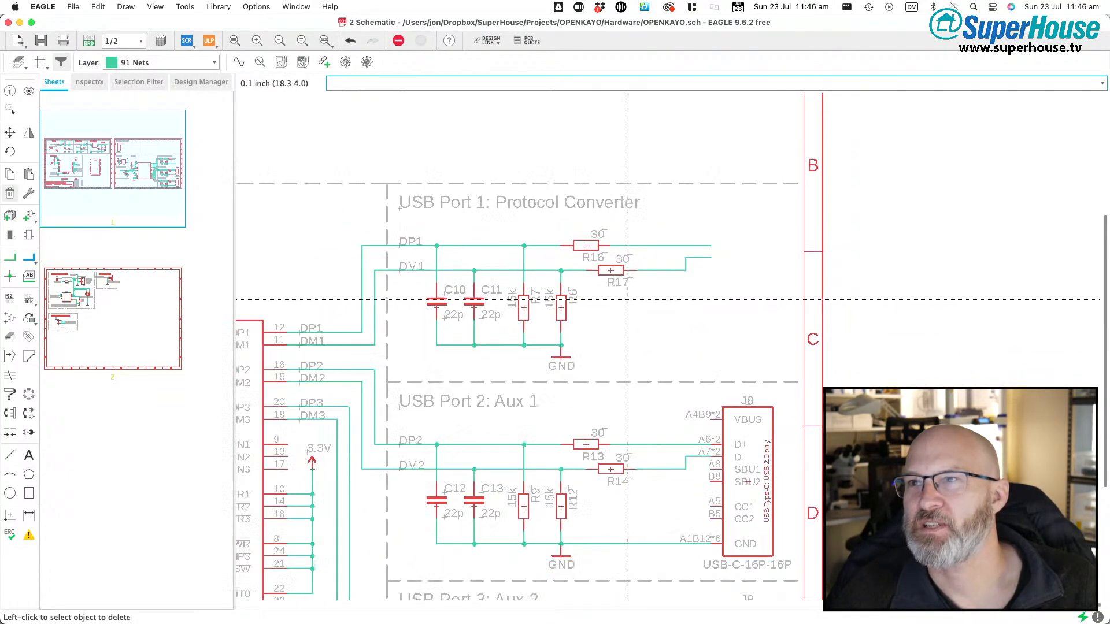
- Examine the ESPWROOM32's pin connections and net labels in the Microcontroller block
{"action": "scroll", "coordinate": [653, 243], "scroll_direction": "left", "scroll_amount": 10}
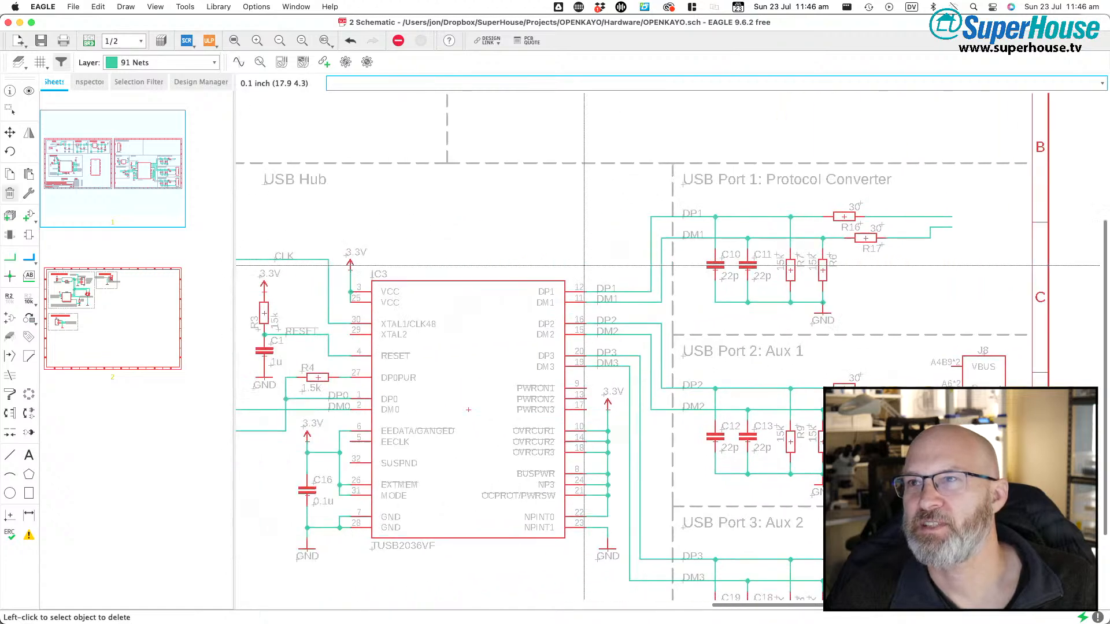
{"action": "scroll", "coordinate": [584, 266], "scroll_direction": "left", "scroll_amount": 15}
{"action": "scroll", "coordinate": [584, 266], "scroll_direction": "up", "scroll_amount": 2}
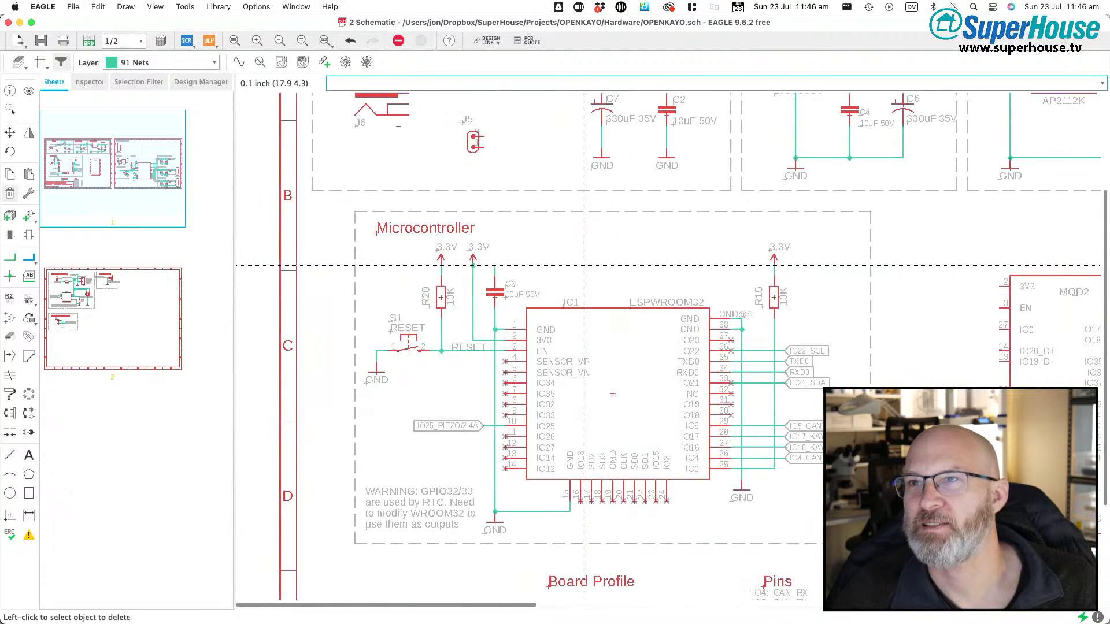
{"action": "scroll", "coordinate": [584, 266], "scroll_direction": "down", "scroll_amount": 3}
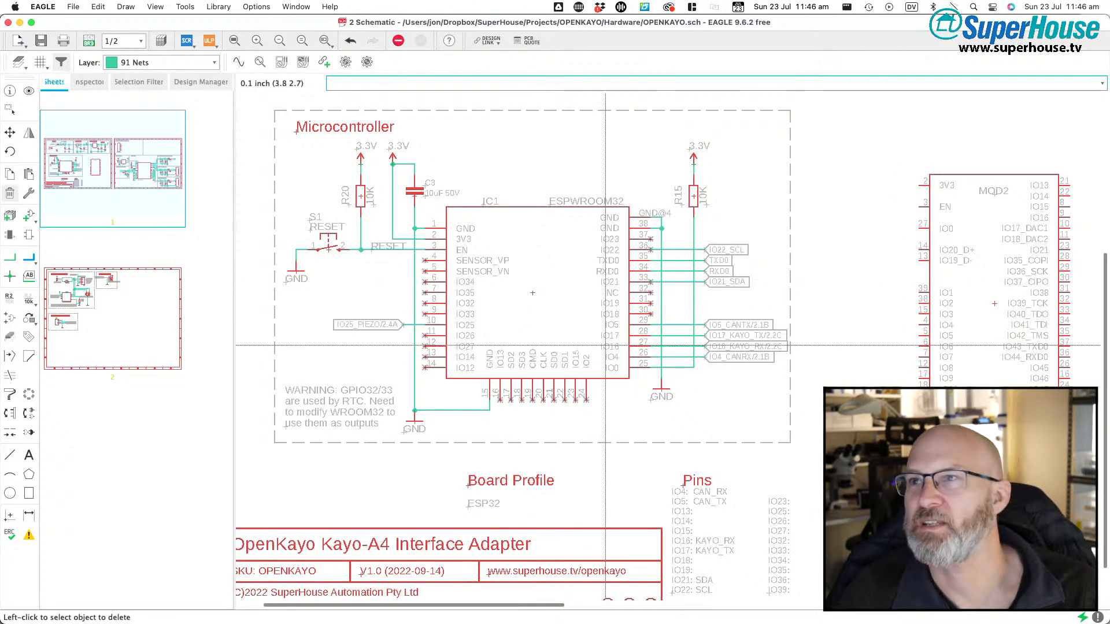
{"action": "scroll", "coordinate": [692, 271], "scroll_direction": "up", "scroll_amount": 5}
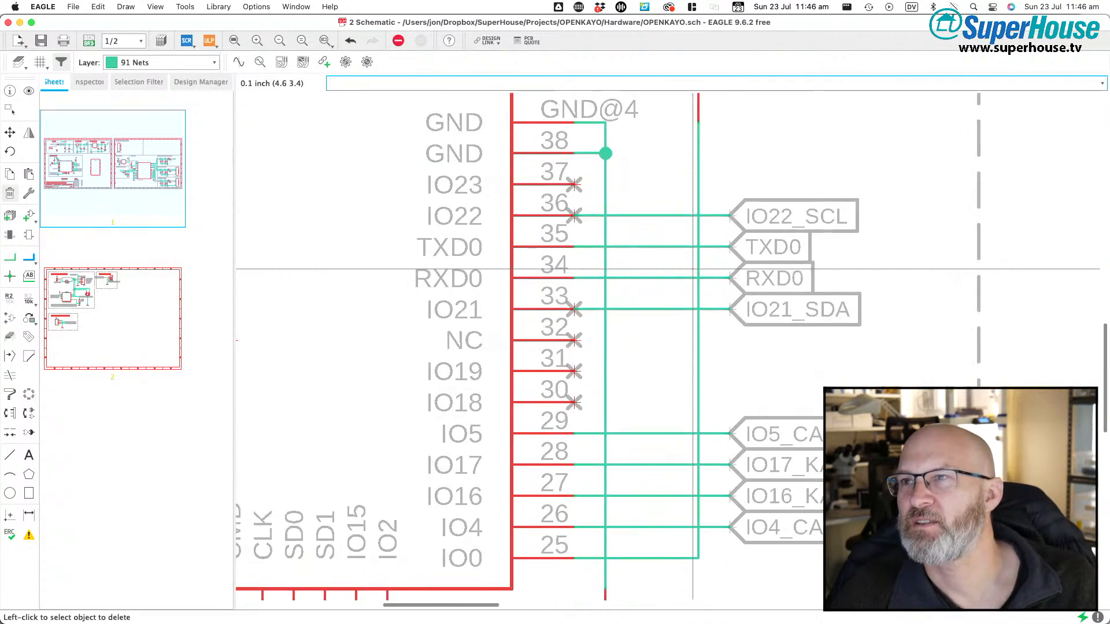
{"action": "scroll", "coordinate": [820, 488], "scroll_direction": "down", "scroll_amount": 3}
{"action": "scroll", "coordinate": [751, 440], "scroll_direction": "right", "scroll_amount": 3}
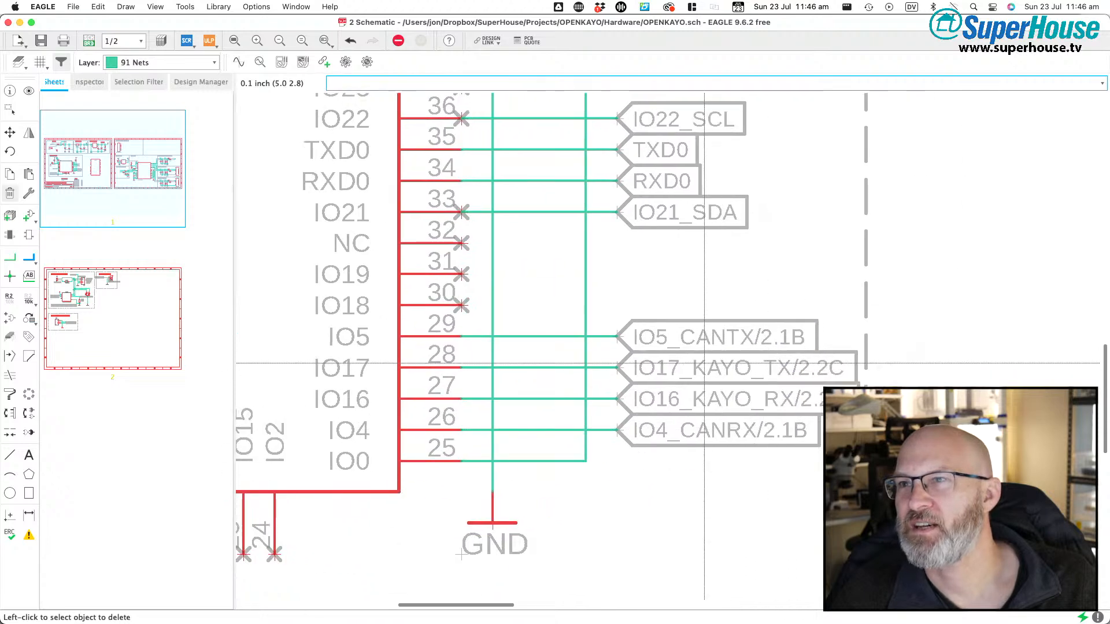
{"action": "scroll", "coordinate": [659, 303], "scroll_direction": "up", "scroll_amount": 2}
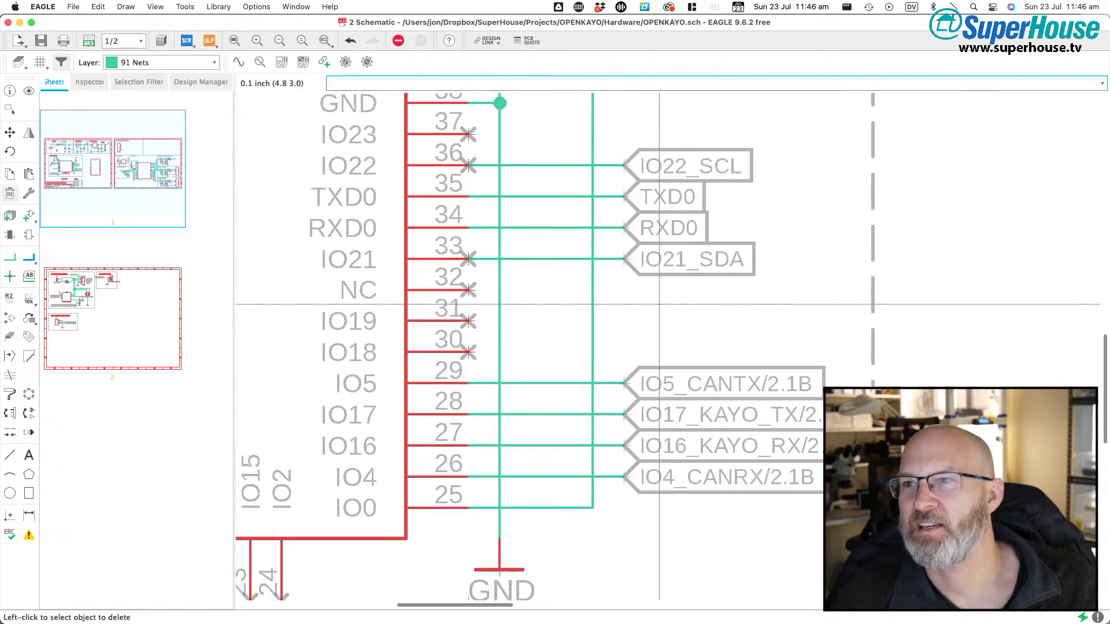
{"action": "scroll", "coordinate": [653, 368], "scroll_direction": "up", "scroll_amount": 2}
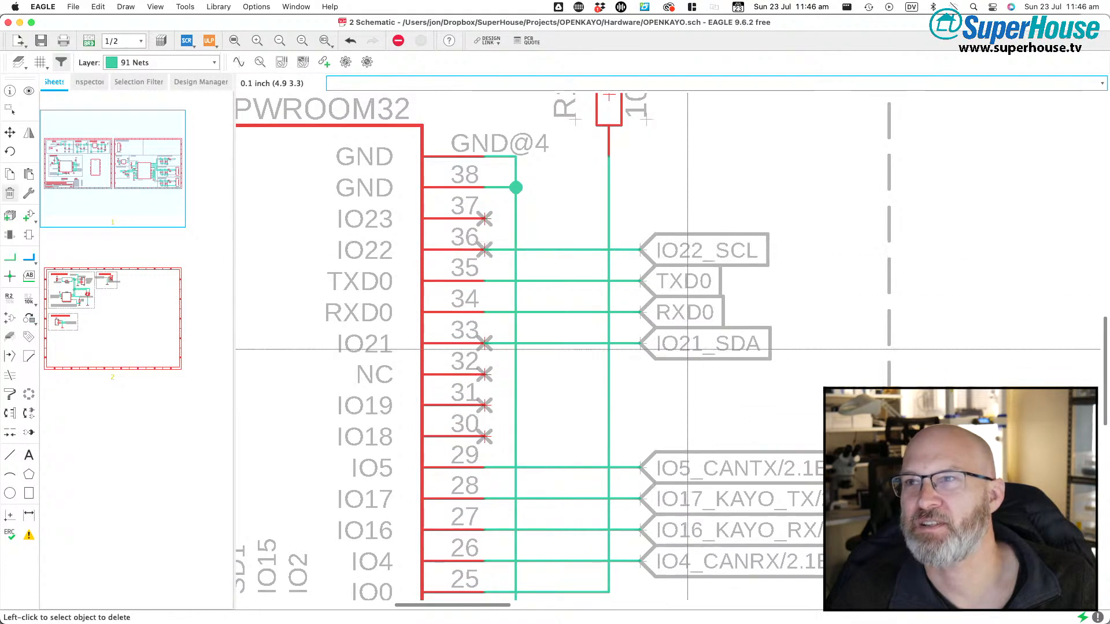
{"action": "scroll", "coordinate": [690, 349], "scroll_direction": "down", "scroll_amount": 5}
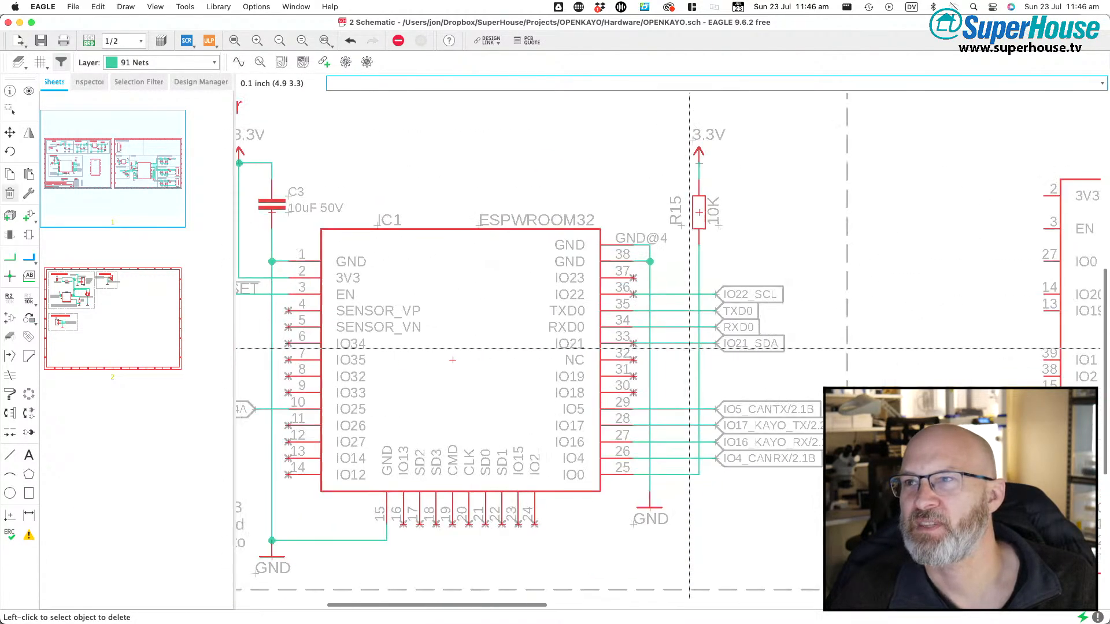
{"action": "scroll", "coordinate": [750, 307], "scroll_direction": "down", "scroll_amount": 2}
{"action": "middle_click_drag", "start_coordinate": [750, 307], "coordinate": [757, 510]}
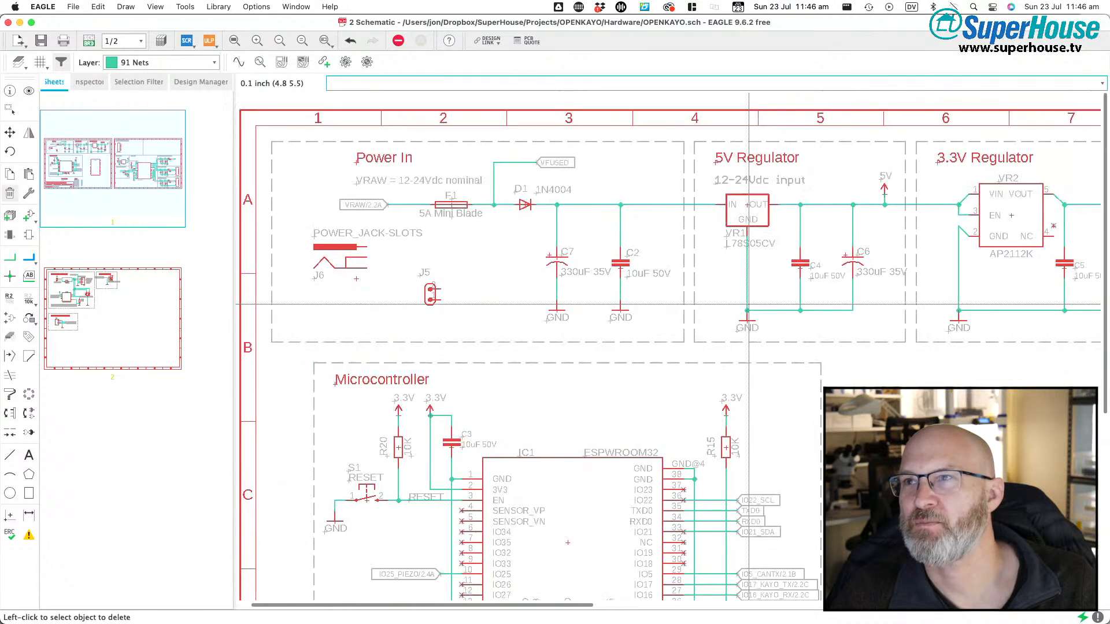
- Delete the old ESPWROOM32 module IC1 and the GPIO32/33 warning note from the Microcontroller block
{"action": "middle_click_drag", "start_coordinate": [538, 273], "coordinate": [452, 159]}
{"action": "scroll", "coordinate": [539, 273], "scroll_direction": "down", "scroll_amount": 3}
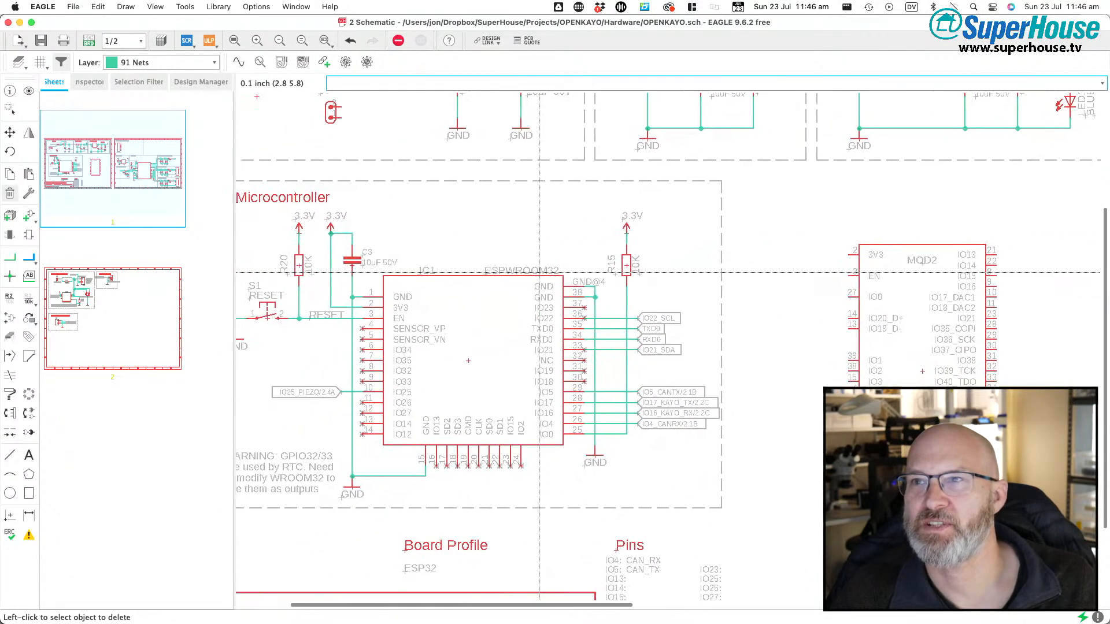
{"action": "scroll", "coordinate": [539, 272], "scroll_direction": "left", "scroll_amount": 5}
{"action": "scroll", "coordinate": [538, 272], "scroll_direction": "right", "scroll_amount": 2}
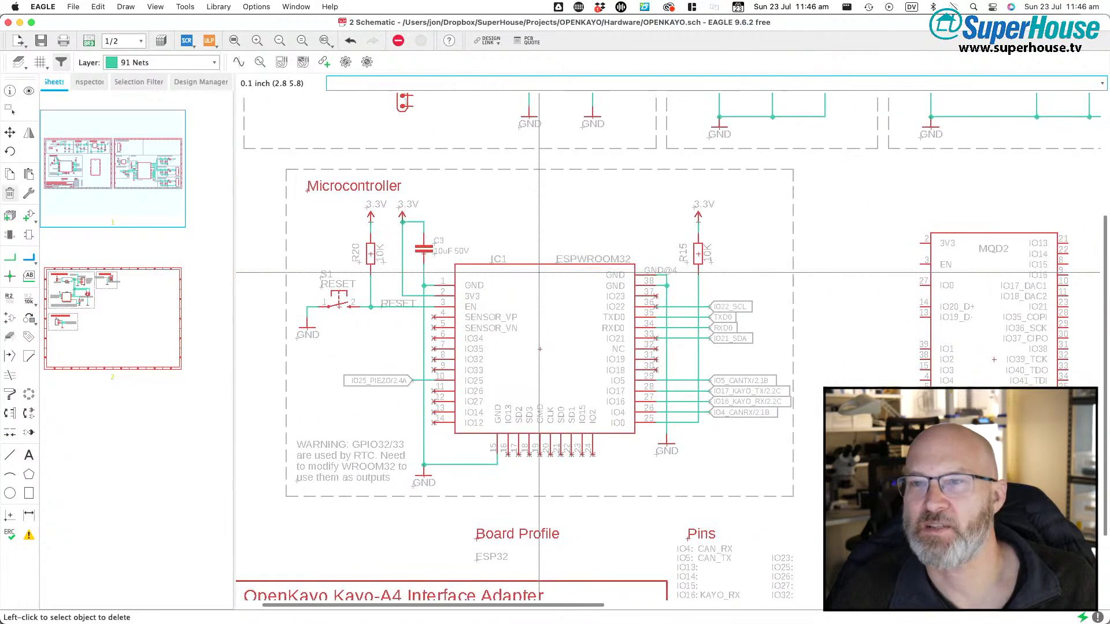
{"action": "left_click", "coordinate": [539, 343]}
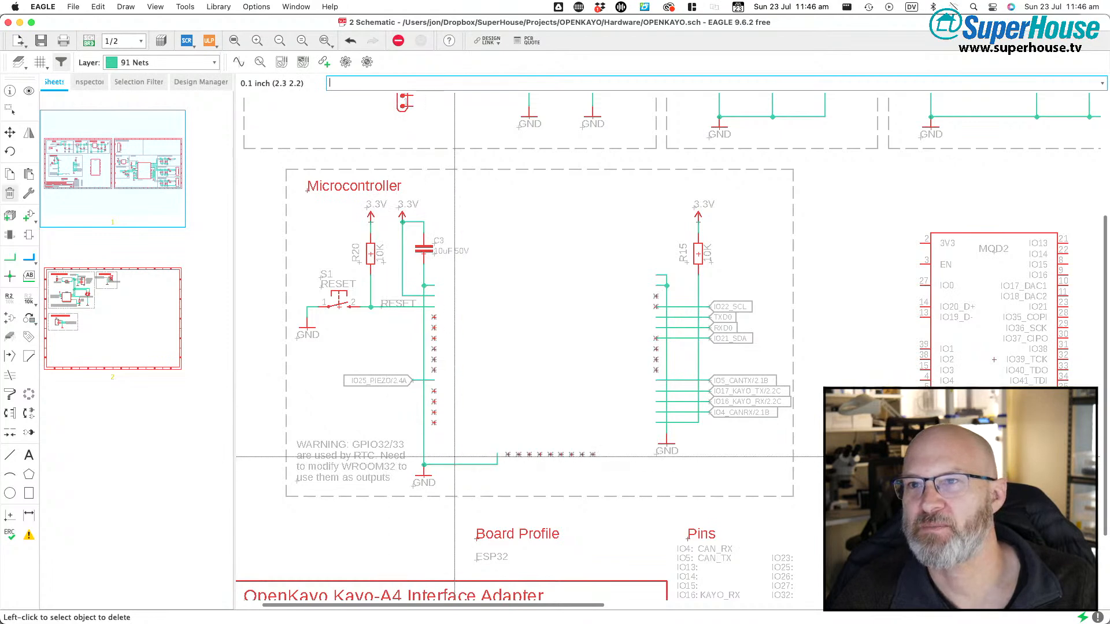
{"action": "left_click", "coordinate": [297, 478]}
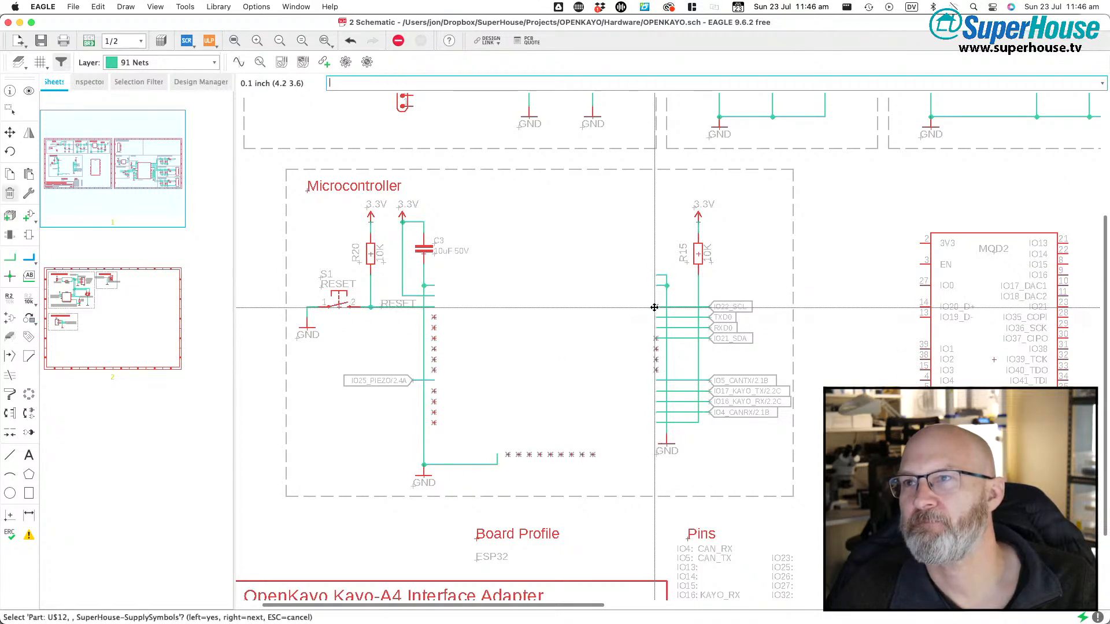
- Delete the no-connect markers from IC1's former IO23-side and bottom-edge pins, along with the ground wire to former pin 15
{"action": "left_click", "coordinate": [655, 341]}
{"action": "left_click", "coordinate": [655, 359]}
{"action": "left_click", "coordinate": [655, 370]}
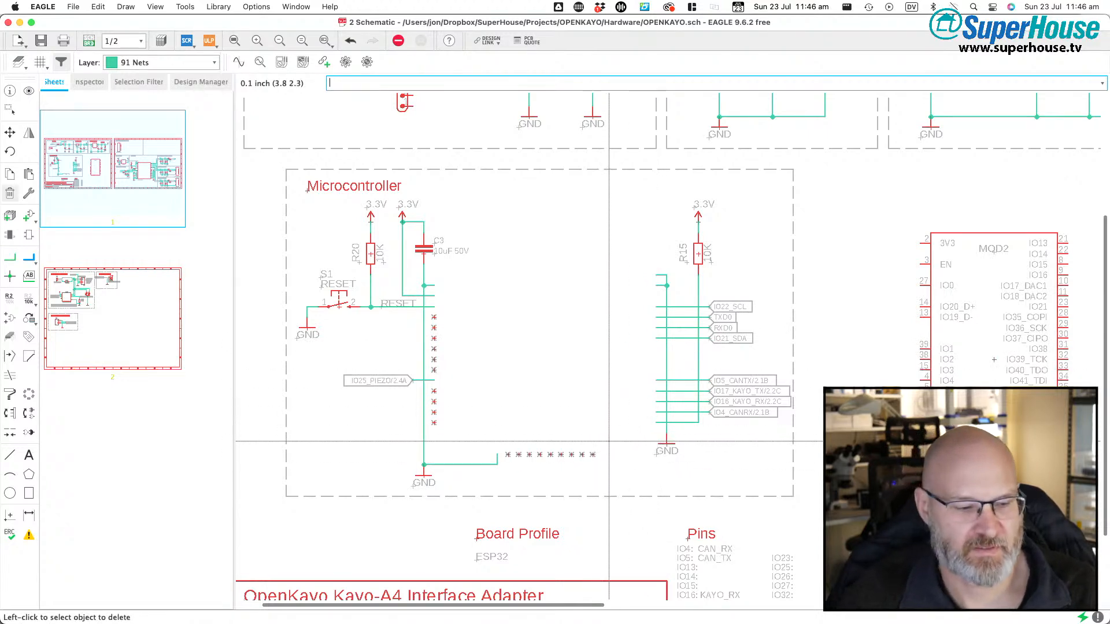
{"action": "key", "text": "ctrl+g"}
{"action": "left_click_drag", "start_coordinate": [630, 435], "coordinate": [494, 470]}
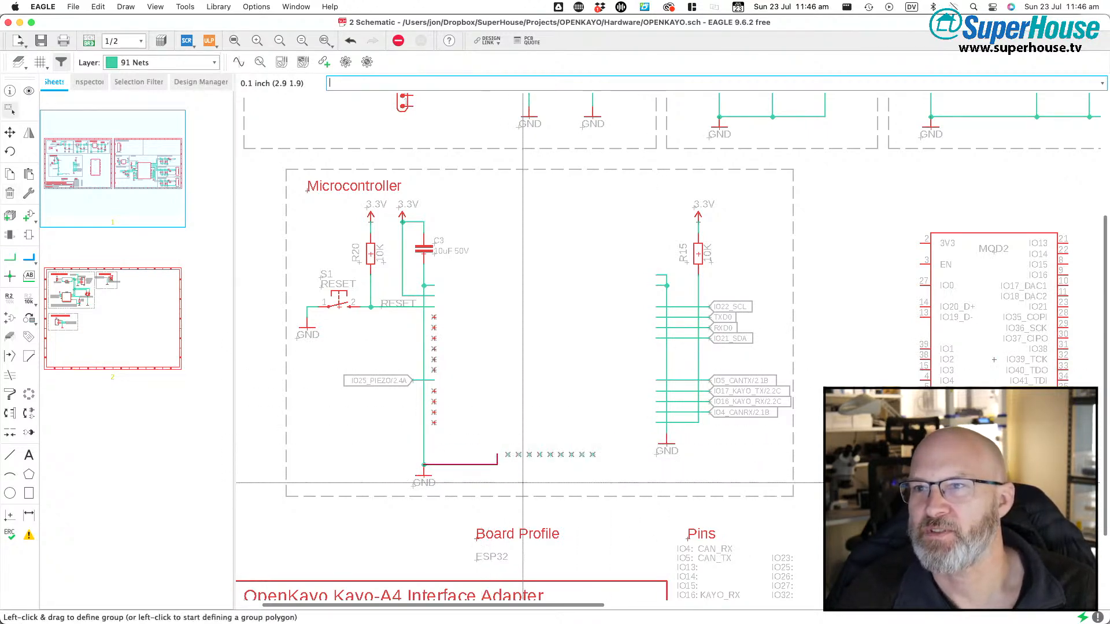
{"action": "right_click", "coordinate": [564, 454]}
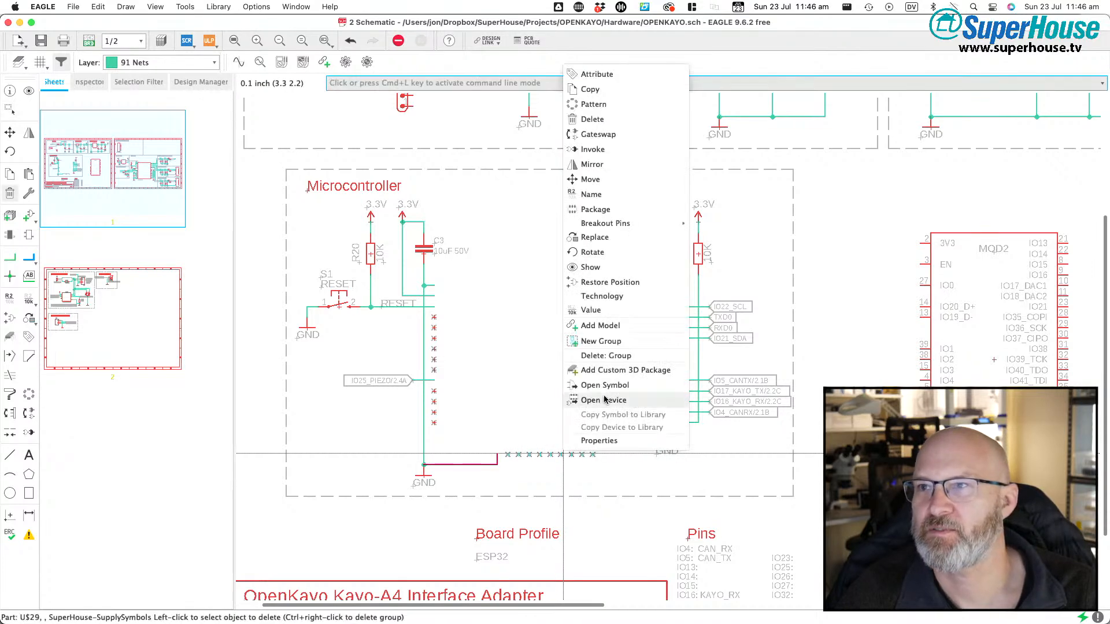
{"action": "left_click", "coordinate": [598, 356]}
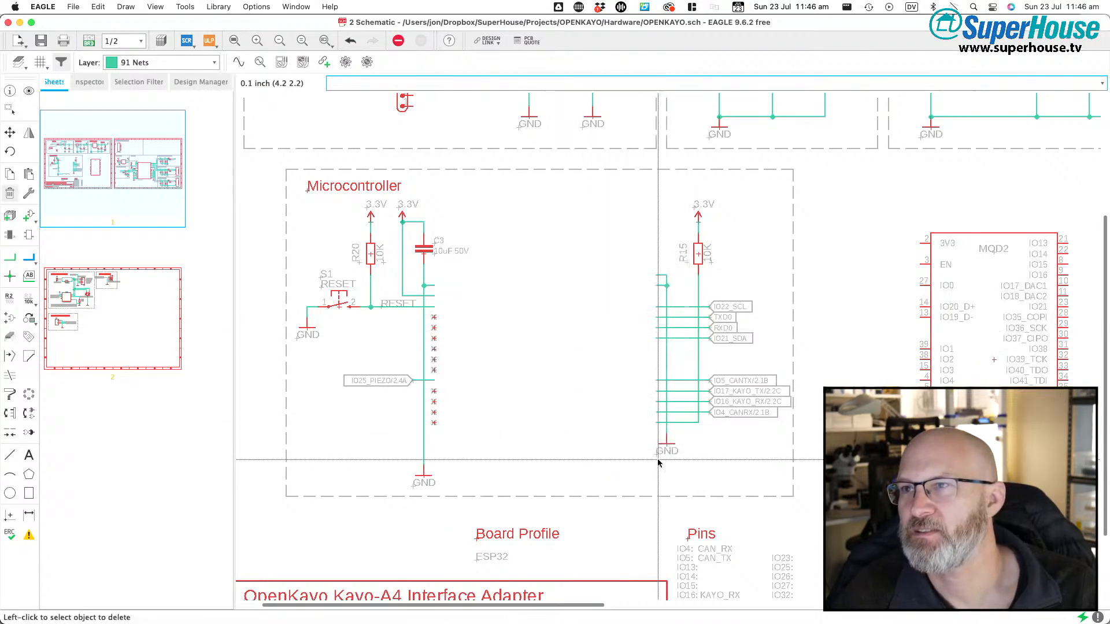
- Delete the ground wiring and GND symbol beside the I/O net labels, and the R15 pull-up with its wire and 3.3V symbol
{"action": "left_click", "coordinate": [669, 435]}
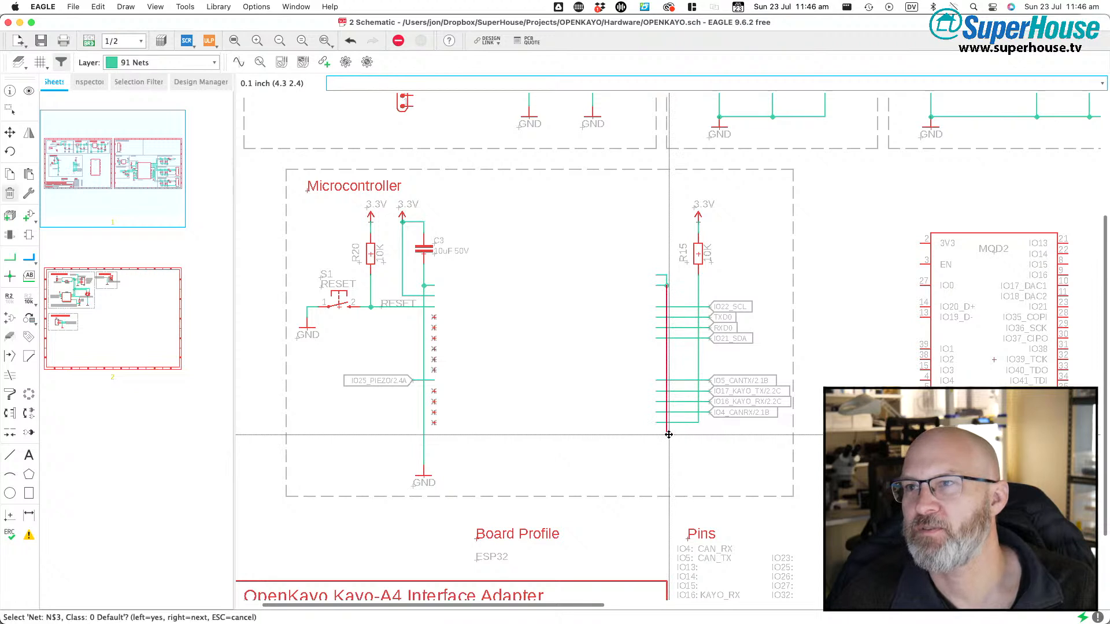
{"action": "left_click", "coordinate": [663, 274]}
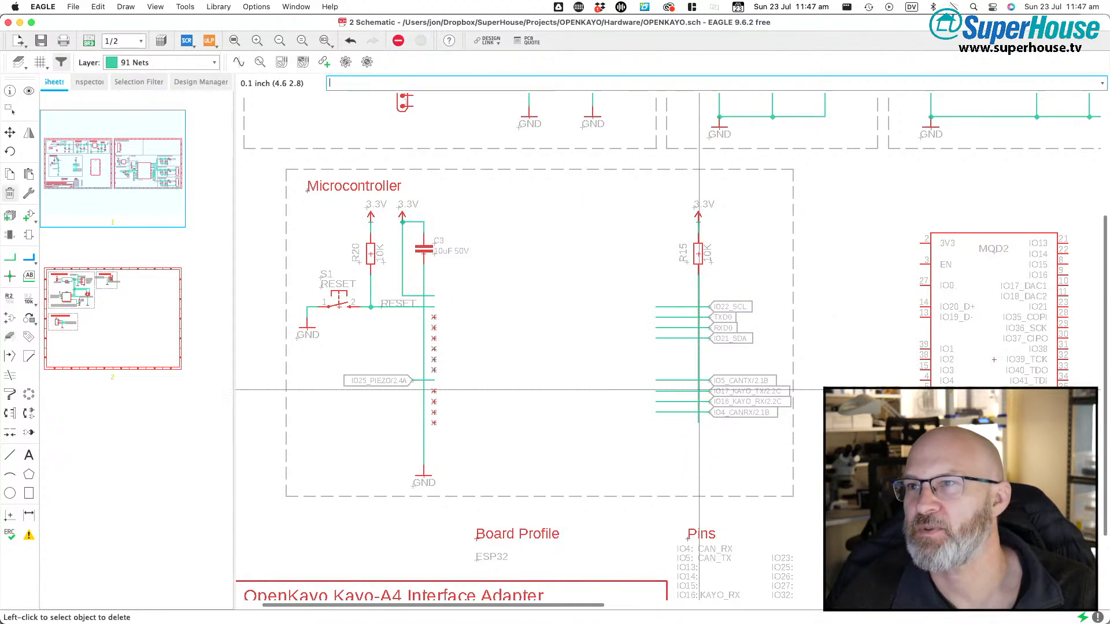
{"action": "left_click", "coordinate": [699, 355]}
{"action": "left_click", "coordinate": [698, 253]}
{"action": "left_click", "coordinate": [698, 227]}
{"action": "left_click", "coordinate": [699, 219]}
- Compare the ESPWROOM32-S3 module's pins with the Pins list and the remaining nets in the Microcontroller block
{"action": "scroll", "coordinate": [614, 281], "scroll_direction": "right", "scroll_amount": 10}
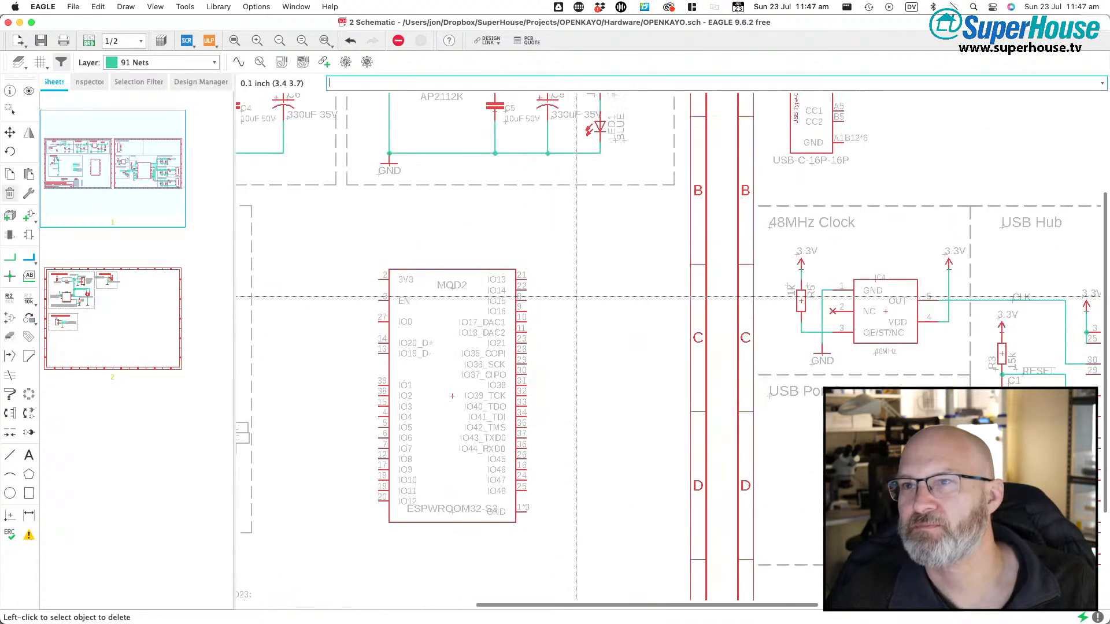
{"action": "scroll", "coordinate": [441, 381], "scroll_direction": "down", "scroll_amount": 2}
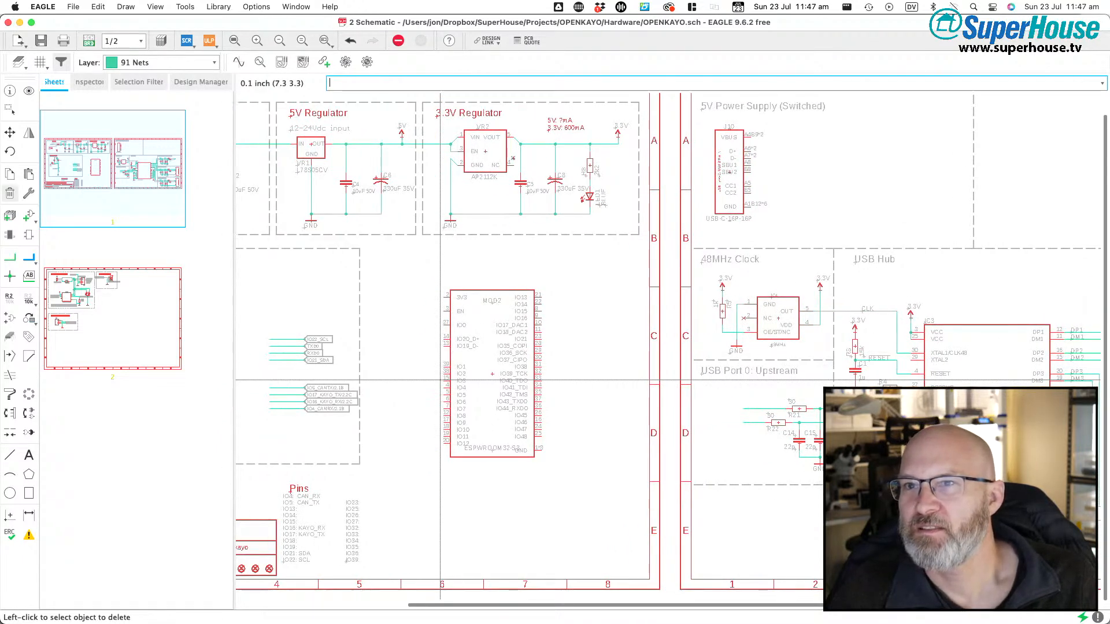
{"action": "scroll", "coordinate": [422, 401], "scroll_direction": "up", "scroll_amount": 5}
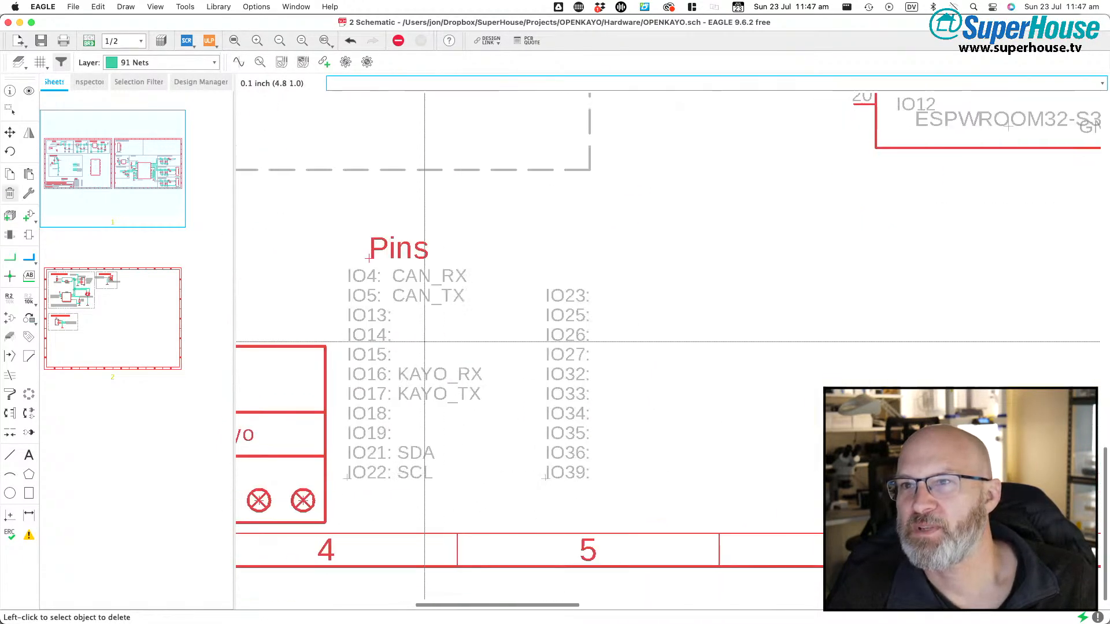
{"action": "scroll", "coordinate": [422, 401], "scroll_direction": "down", "scroll_amount": 1}
{"action": "scroll", "coordinate": [441, 444], "scroll_direction": "down", "scroll_amount": 3}
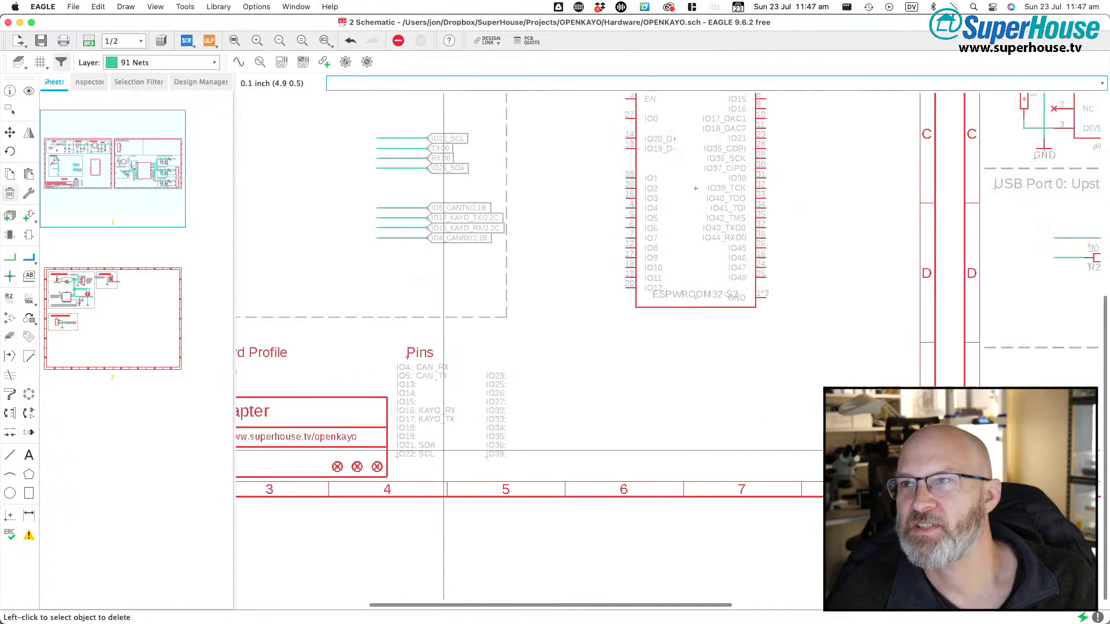
{"action": "scroll", "coordinate": [522, 347], "scroll_direction": "down", "scroll_amount": 2}
{"action": "scroll", "coordinate": [522, 348], "scroll_direction": "down", "scroll_amount": 3}
{"action": "scroll", "coordinate": [522, 348], "scroll_direction": "left", "scroll_amount": 3}
{"action": "scroll", "coordinate": [522, 347], "scroll_direction": "left", "scroll_amount": 10}
{"action": "scroll", "coordinate": [522, 347], "scroll_direction": "up", "scroll_amount": 3}
{"action": "scroll", "coordinate": [523, 347], "scroll_direction": "down", "scroll_amount": 3}
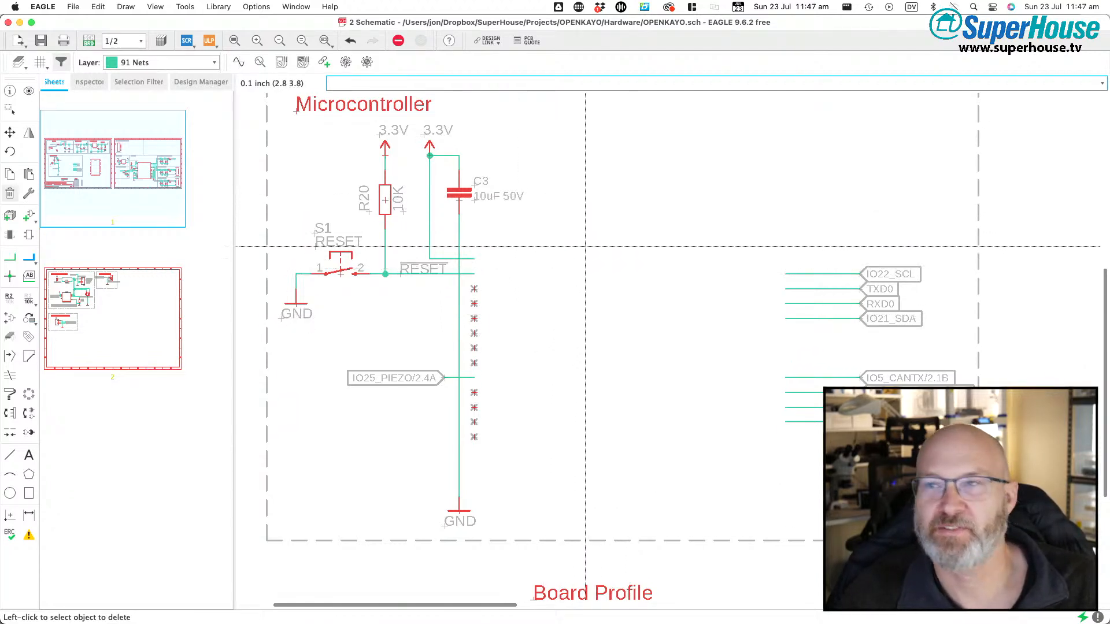
{"action": "scroll", "coordinate": [515, 372], "scroll_direction": "down", "scroll_amount": 3}
{"action": "scroll", "coordinate": [515, 373], "scroll_direction": "right", "scroll_amount": 2}
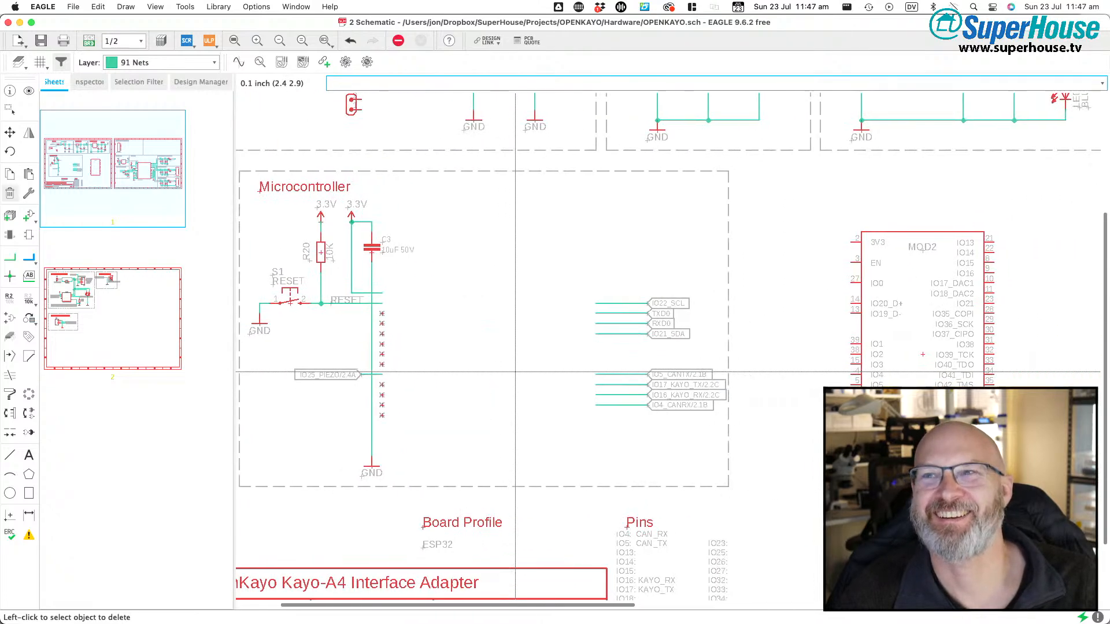
{"action": "scroll", "coordinate": [515, 372], "scroll_direction": "right", "scroll_amount": 6}
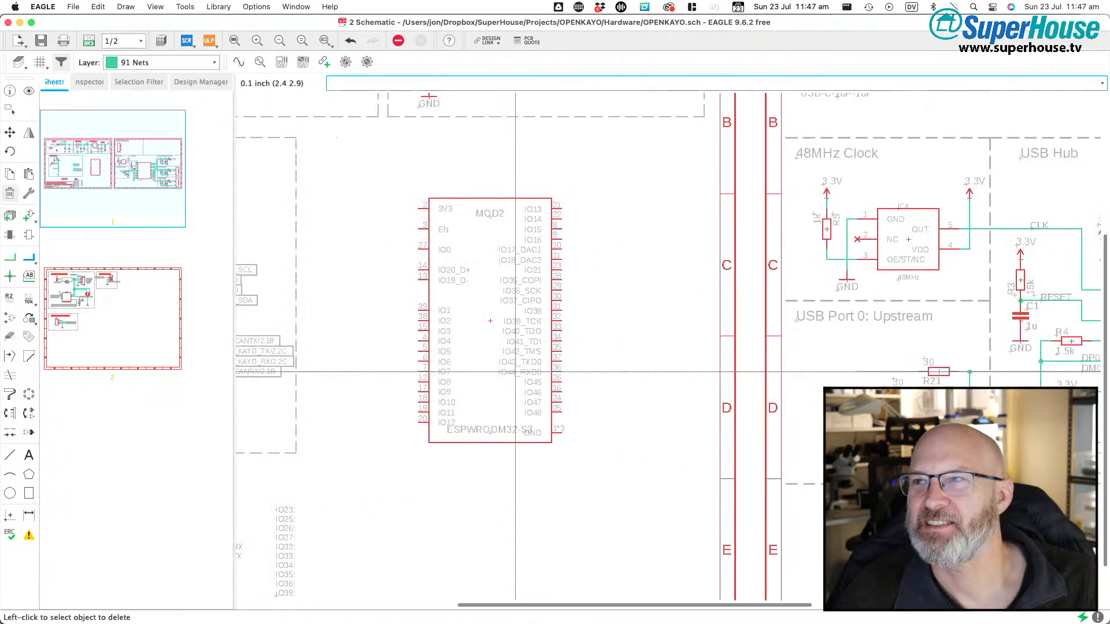
{"action": "scroll", "coordinate": [515, 372], "scroll_direction": "right", "scroll_amount": 8}
{"action": "scroll", "coordinate": [515, 372], "scroll_direction": "left", "scroll_amount": 12}
{"action": "scroll", "coordinate": [515, 372], "scroll_direction": "up", "scroll_amount": 1}
{"action": "scroll", "coordinate": [515, 372], "scroll_direction": "left", "scroll_amount": 8}
{"action": "scroll", "coordinate": [515, 373], "scroll_direction": "up", "scroll_amount": 1}
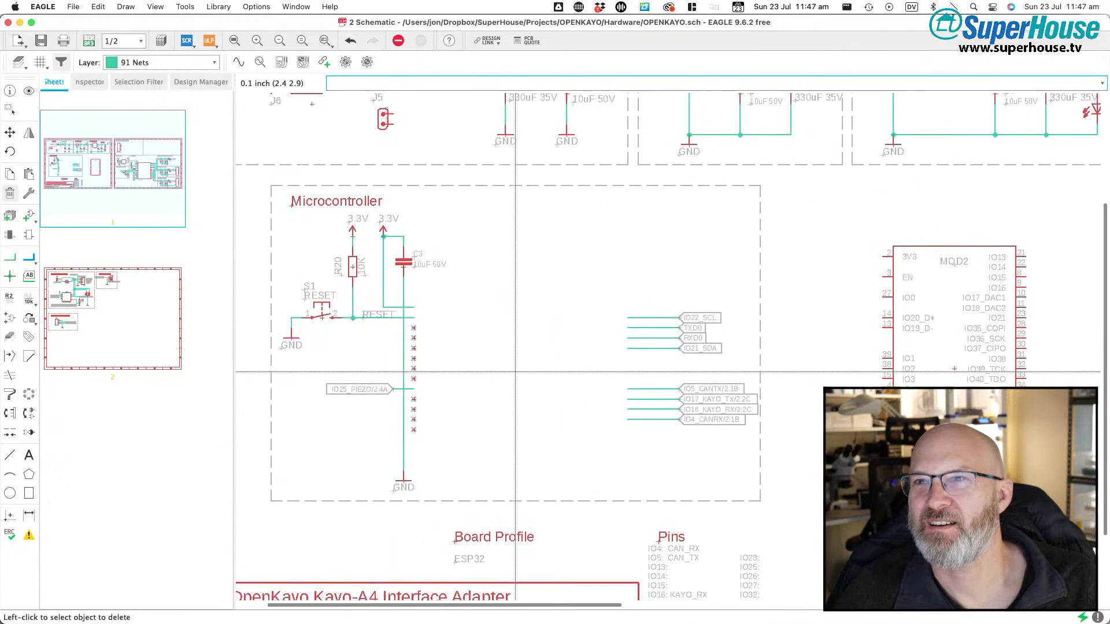
- Save the OPENKAYO schematic and board
{"action": "key", "text": "super+s"}
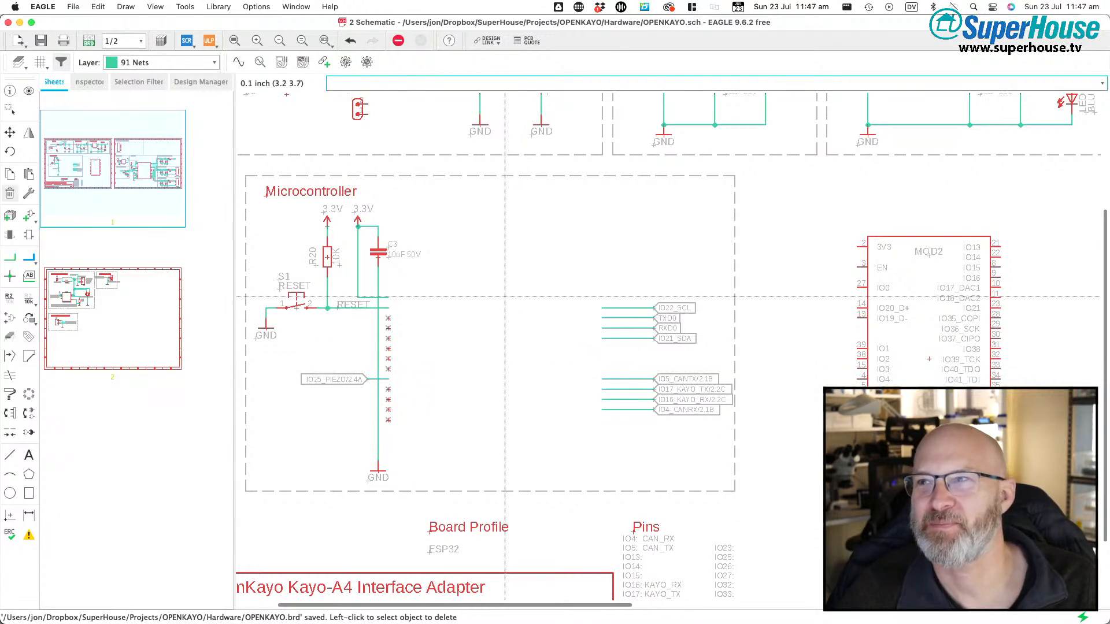
{"action": "scroll", "coordinate": [505, 297], "scroll_direction": "left", "scroll_amount": 2}
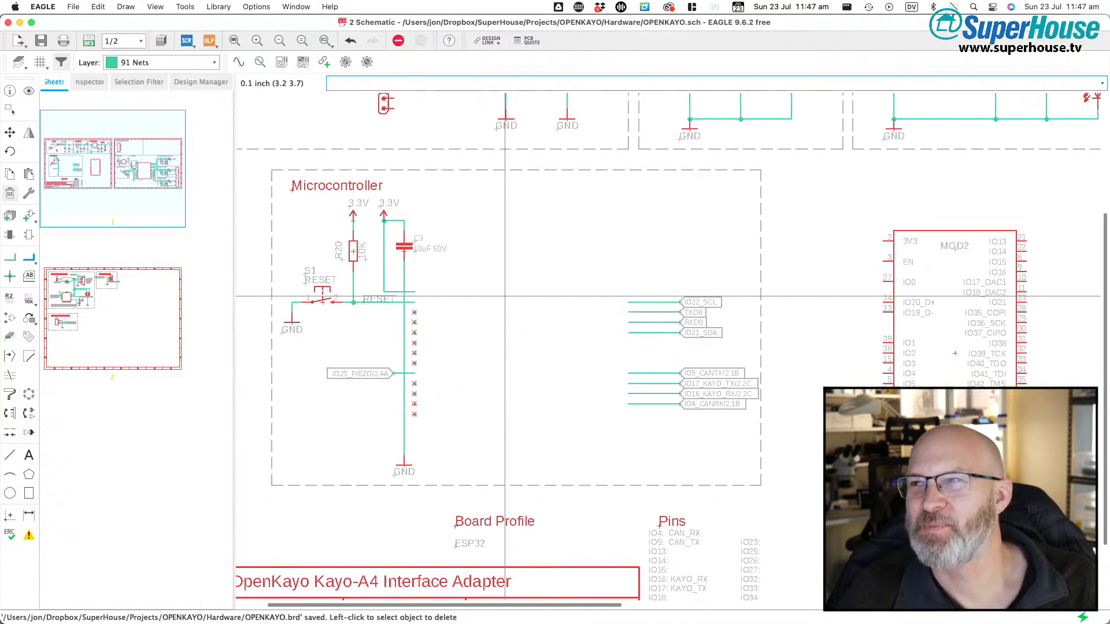
{"action": "scroll", "coordinate": [505, 296], "scroll_direction": "down", "scroll_amount": 3}
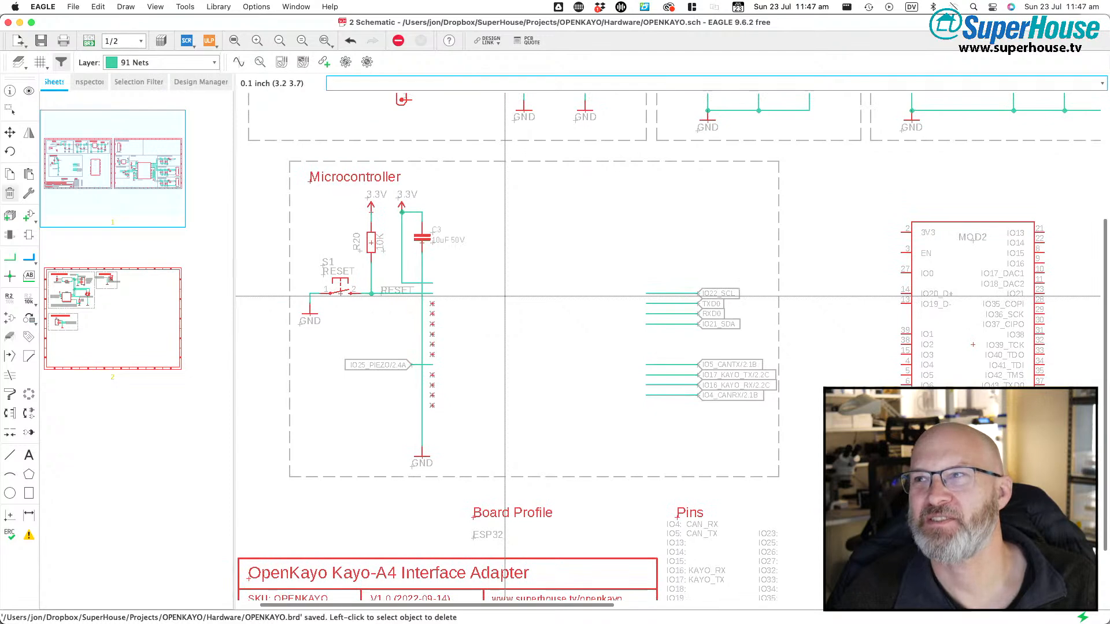
- Review the remaining Microcontroller wiring, the regulator blocks and the unplaced ESPWROOM32-S3 module across the first sheet
{"action": "scroll", "coordinate": [504, 296], "scroll_direction": "left", "scroll_amount": 1}
{"action": "scroll", "coordinate": [504, 296], "scroll_direction": "right", "scroll_amount": 1}
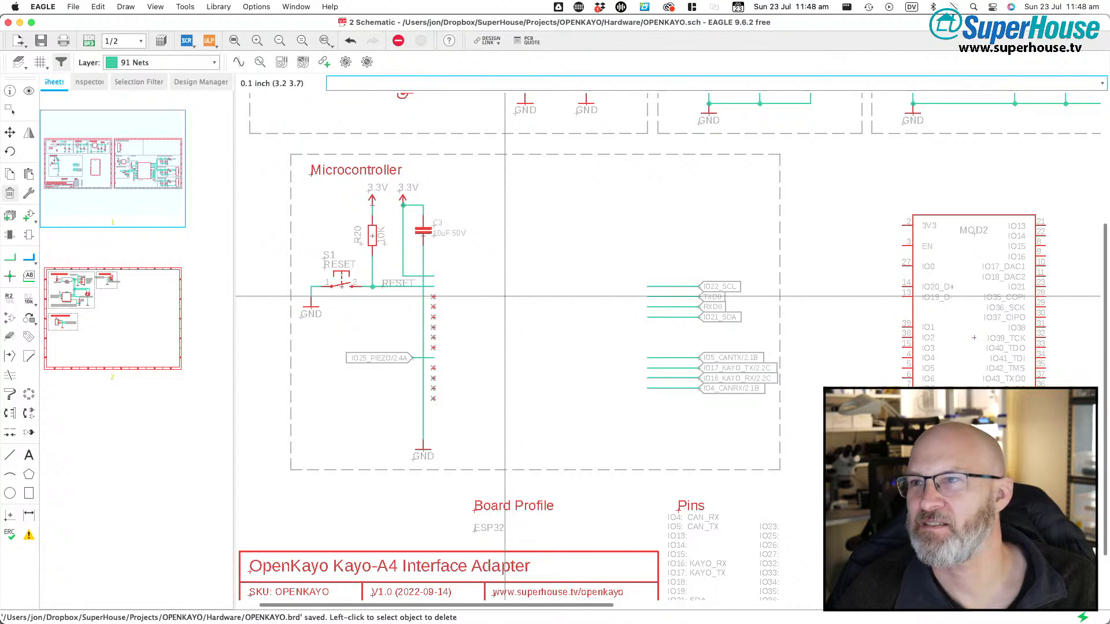
{"action": "scroll", "coordinate": [505, 296], "scroll_direction": "right", "scroll_amount": 10}
{"action": "scroll", "coordinate": [504, 297], "scroll_direction": "up", "scroll_amount": 4}
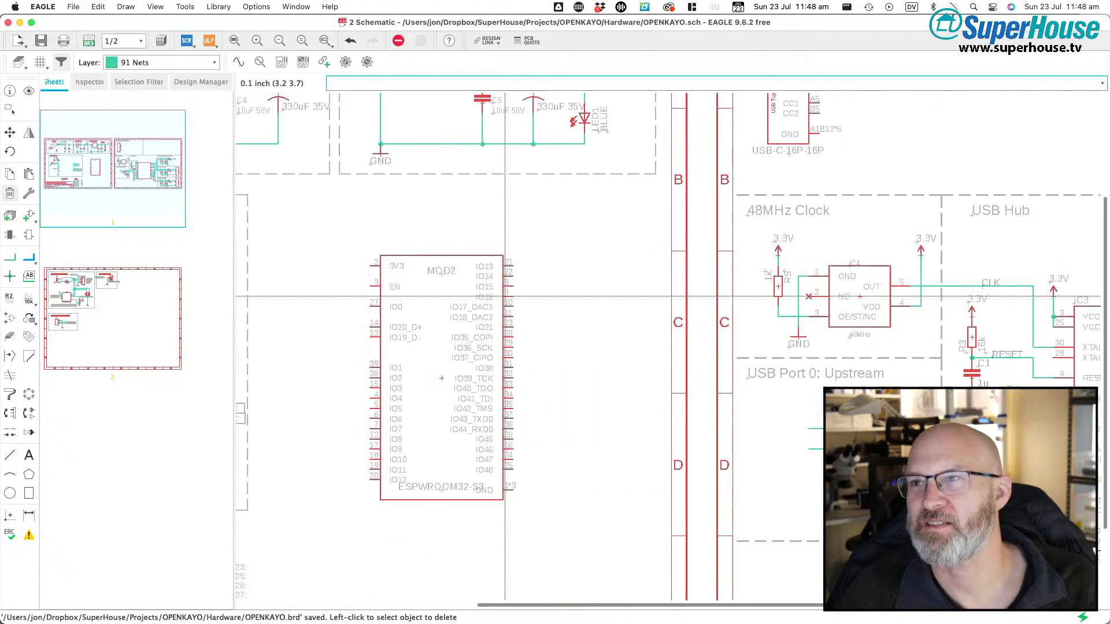
{"action": "scroll", "coordinate": [429, 348], "scroll_direction": "down", "scroll_amount": 2}
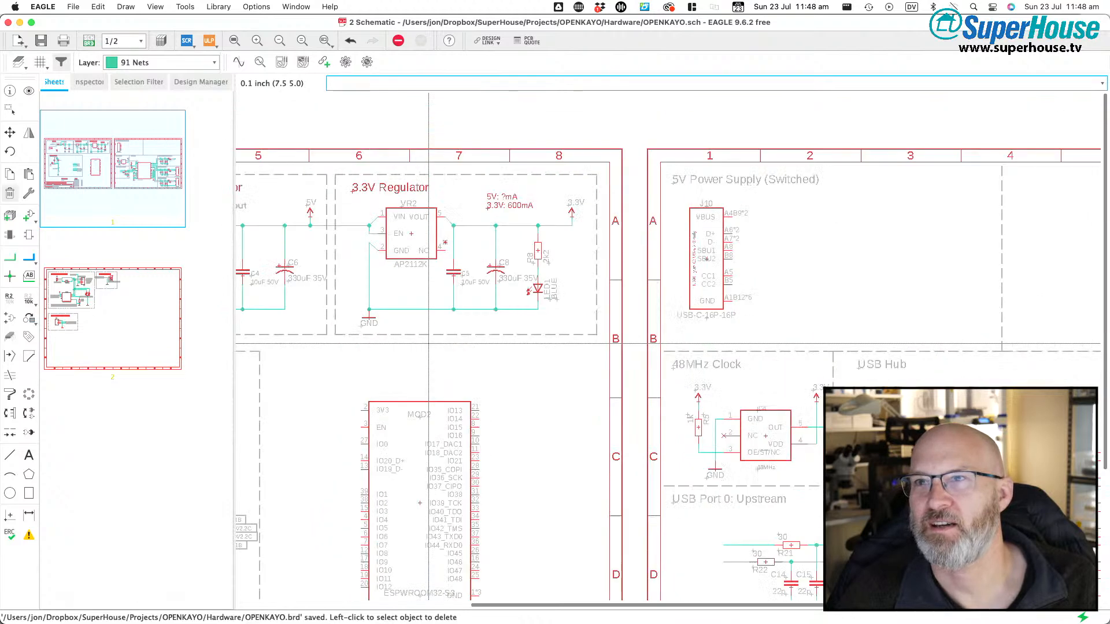
{"action": "scroll", "coordinate": [429, 348], "scroll_direction": "down", "scroll_amount": 1}
{"action": "scroll", "coordinate": [429, 347], "scroll_direction": "left", "scroll_amount": 1}
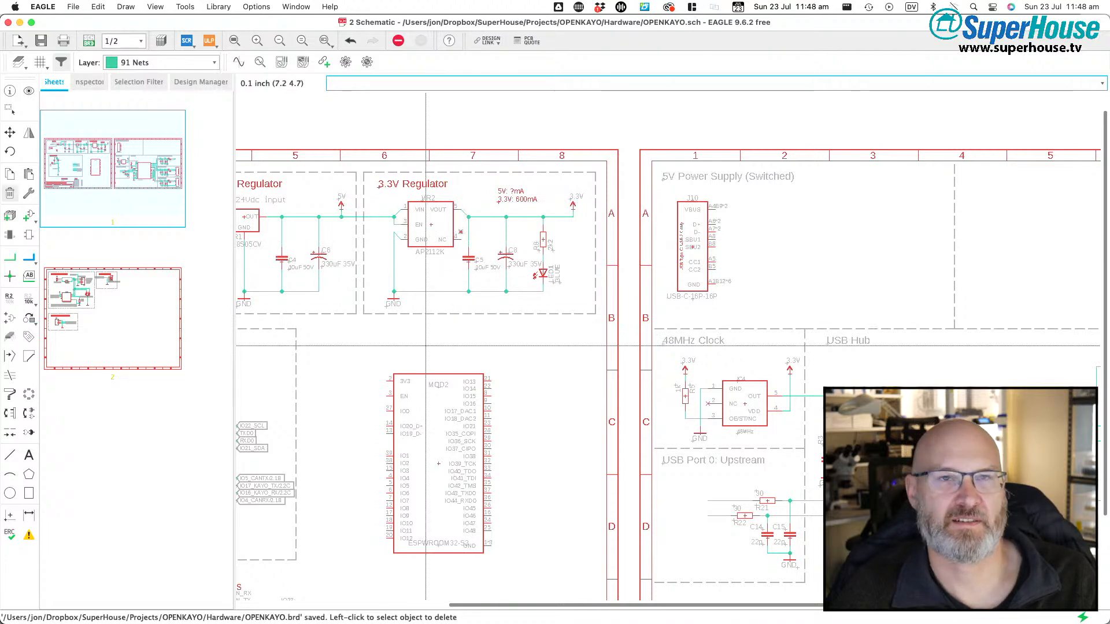
{"action": "scroll", "coordinate": [425, 346], "scroll_direction": "left", "scroll_amount": 10}
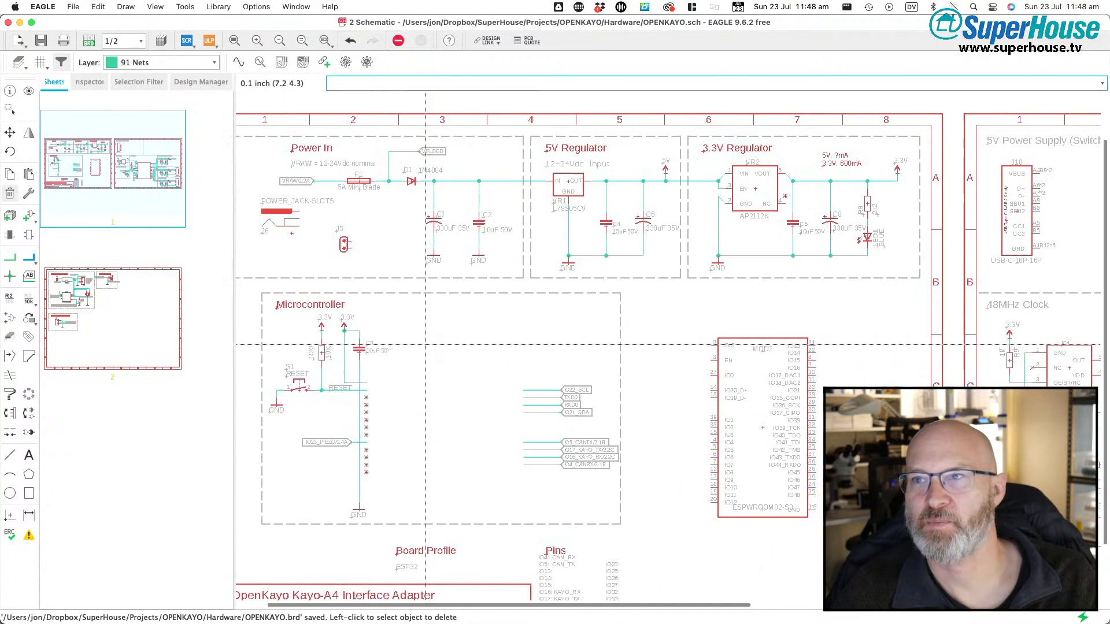
{"action": "scroll", "coordinate": [426, 346], "scroll_direction": "up", "scroll_amount": 2}
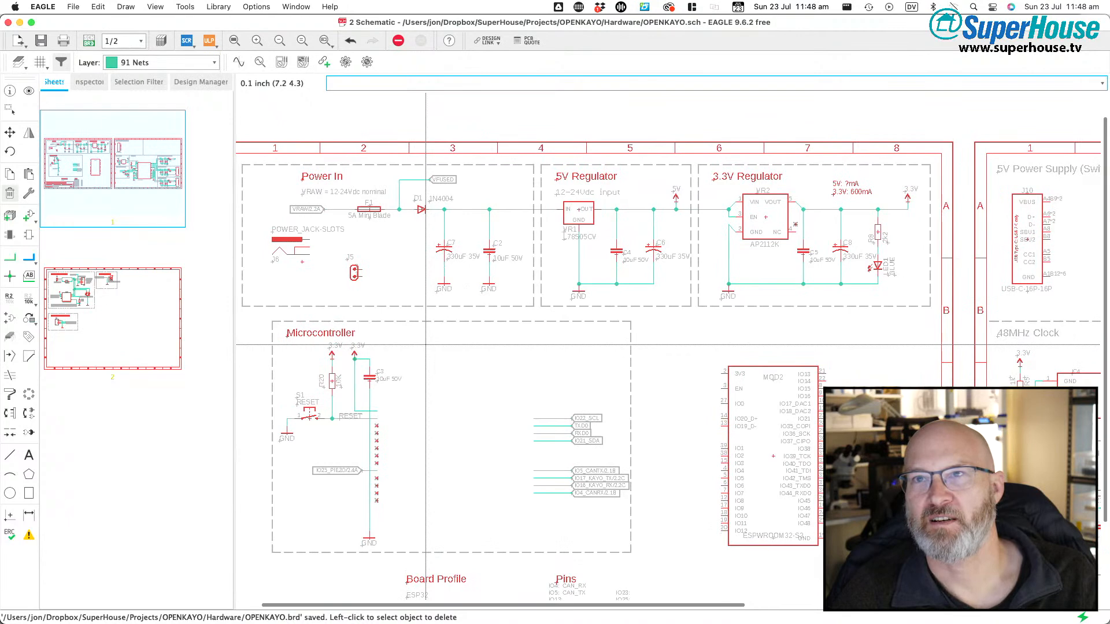
{"action": "scroll", "coordinate": [425, 346], "scroll_direction": "down", "scroll_amount": 4}
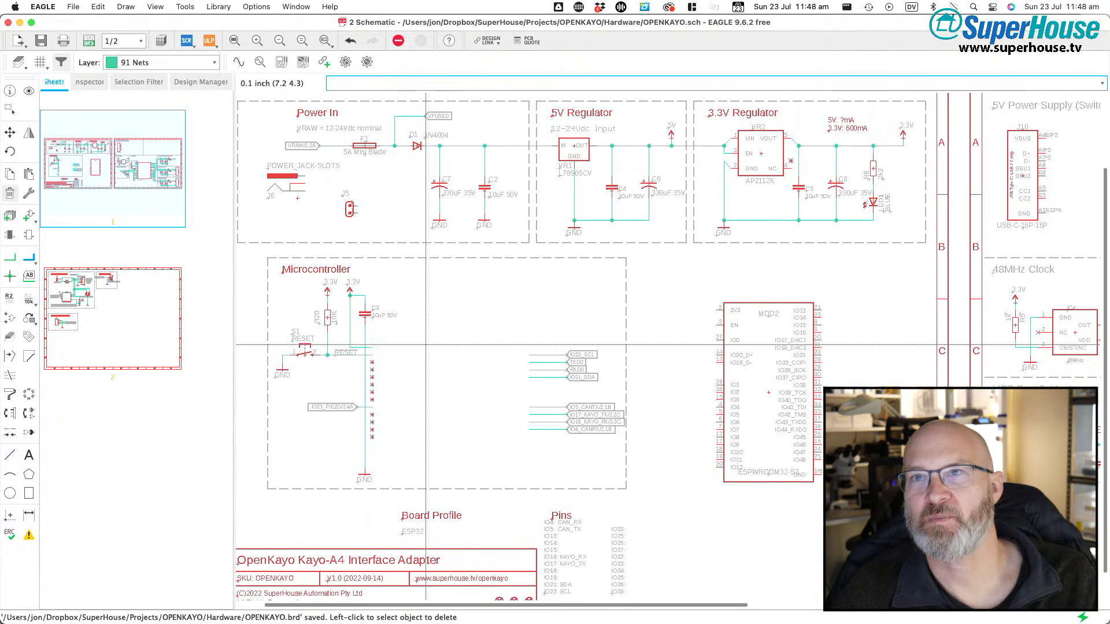
{"action": "scroll", "coordinate": [426, 345], "scroll_direction": "up", "scroll_amount": 1}
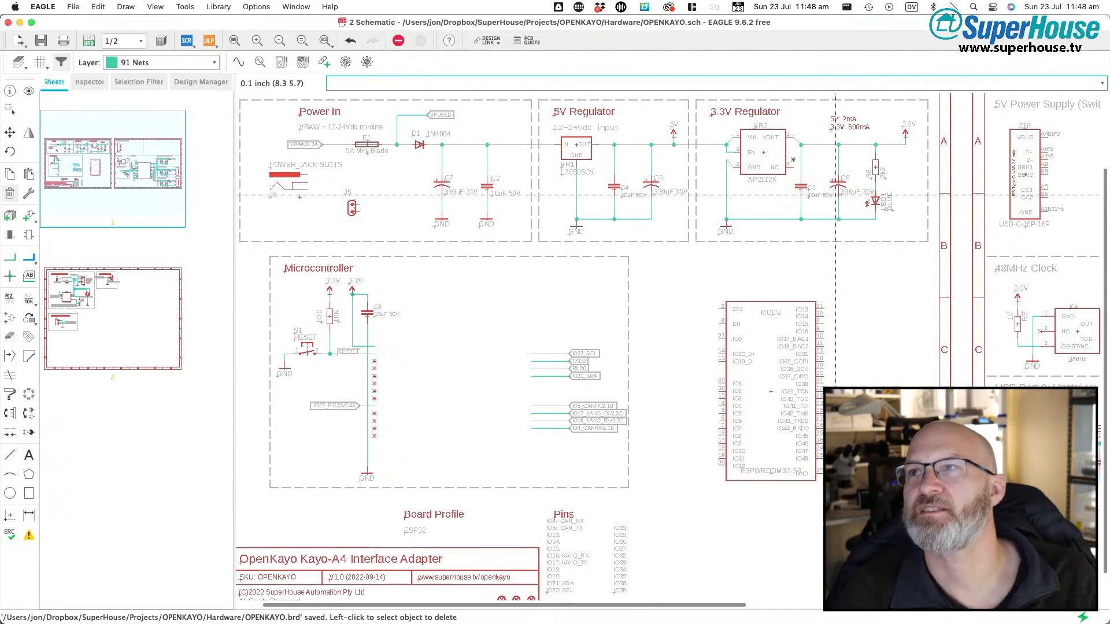
{"action": "scroll", "coordinate": [833, 194], "scroll_direction": "up", "scroll_amount": 3}
{"action": "scroll", "coordinate": [835, 195], "scroll_direction": "down", "scroll_amount": 2}
{"action": "scroll", "coordinate": [835, 195], "scroll_direction": "up", "scroll_amount": 2}
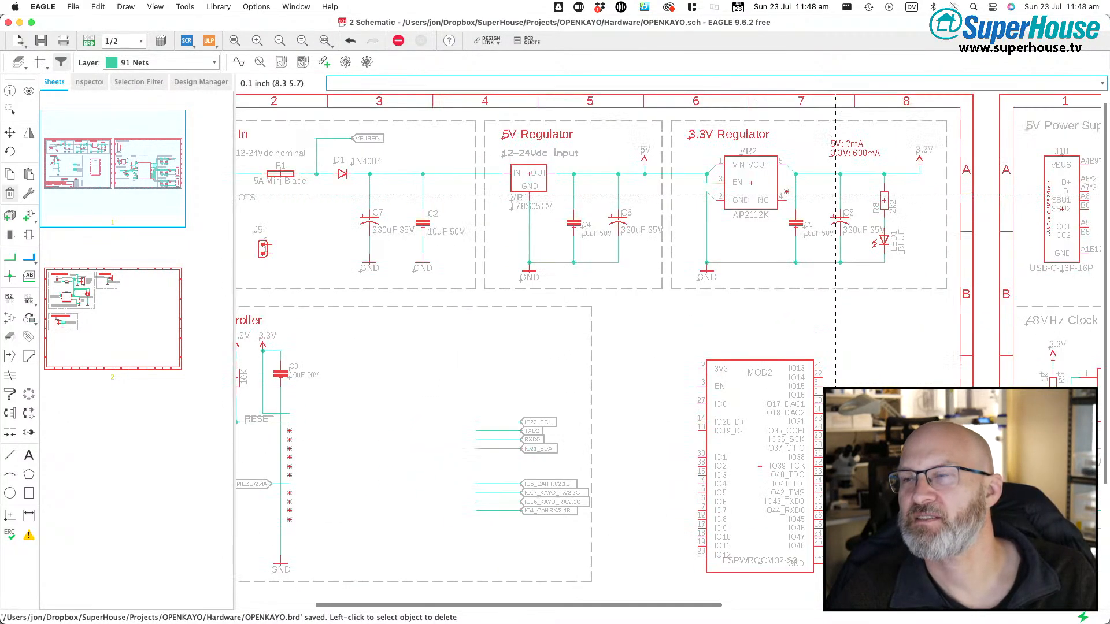
{"action": "scroll", "coordinate": [835, 195], "scroll_direction": "right", "scroll_amount": 10}
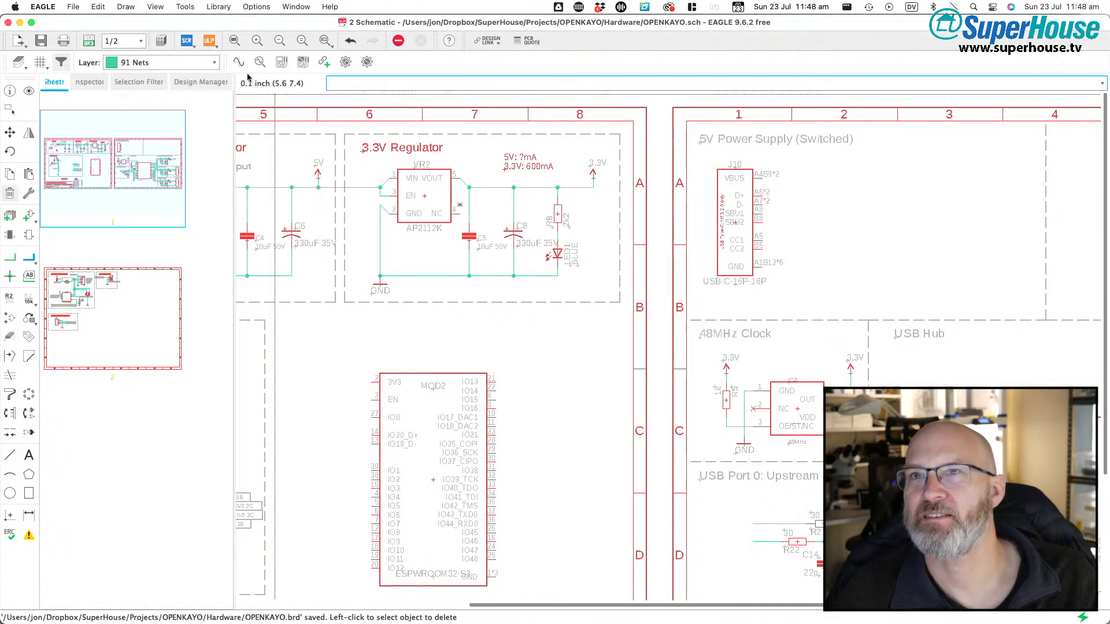
- Update all libraries used in the design, accepting the warnings about devicesets missing from their update libraries
{"action": "left_click", "coordinate": [220, 7]}
{"action": "left_click", "coordinate": [225, 72]}
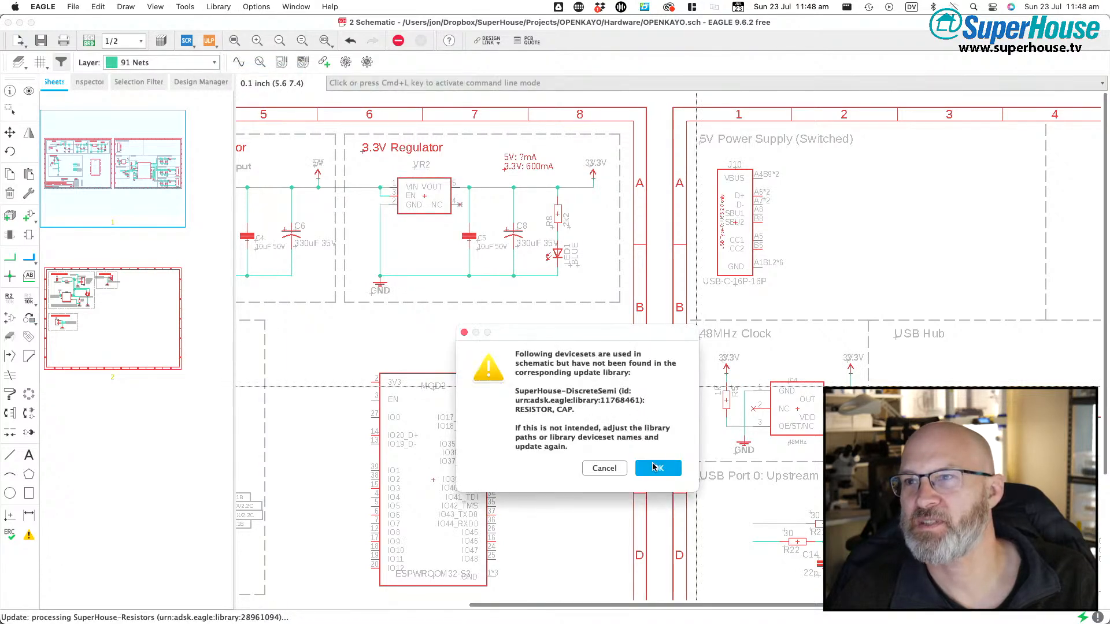
{"action": "left_click", "coordinate": [655, 468]}
{"action": "left_click", "coordinate": [733, 483]}
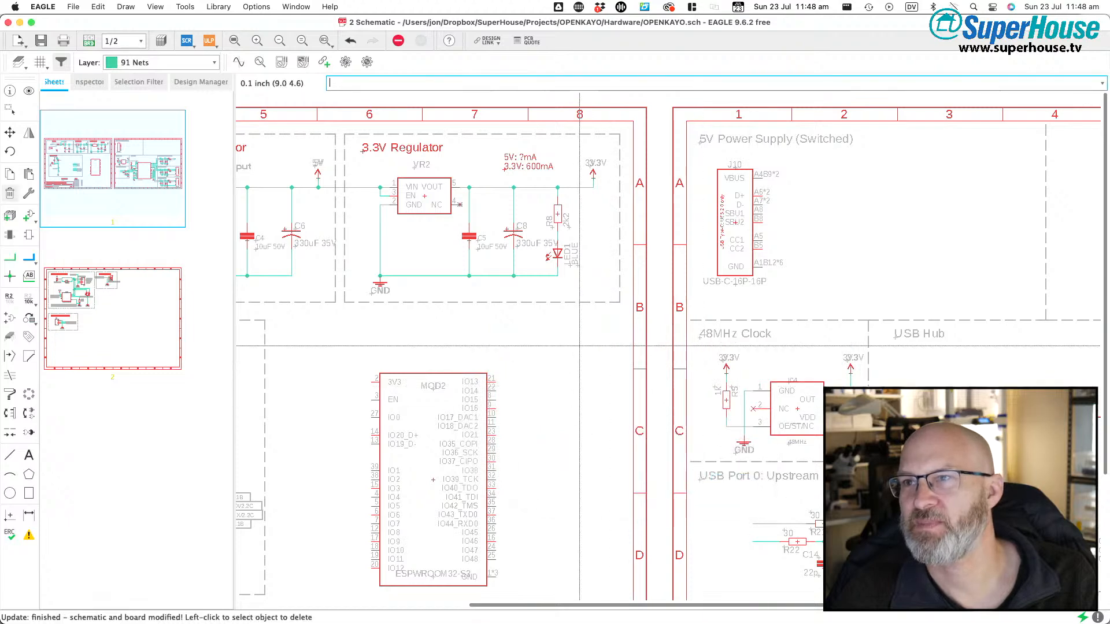
- Restore the default label positions of the GND symbols in the 5V Regulator and 3.3V Regulator blocks
{"action": "scroll", "coordinate": [579, 345], "scroll_direction": "down", "scroll_amount": 5}
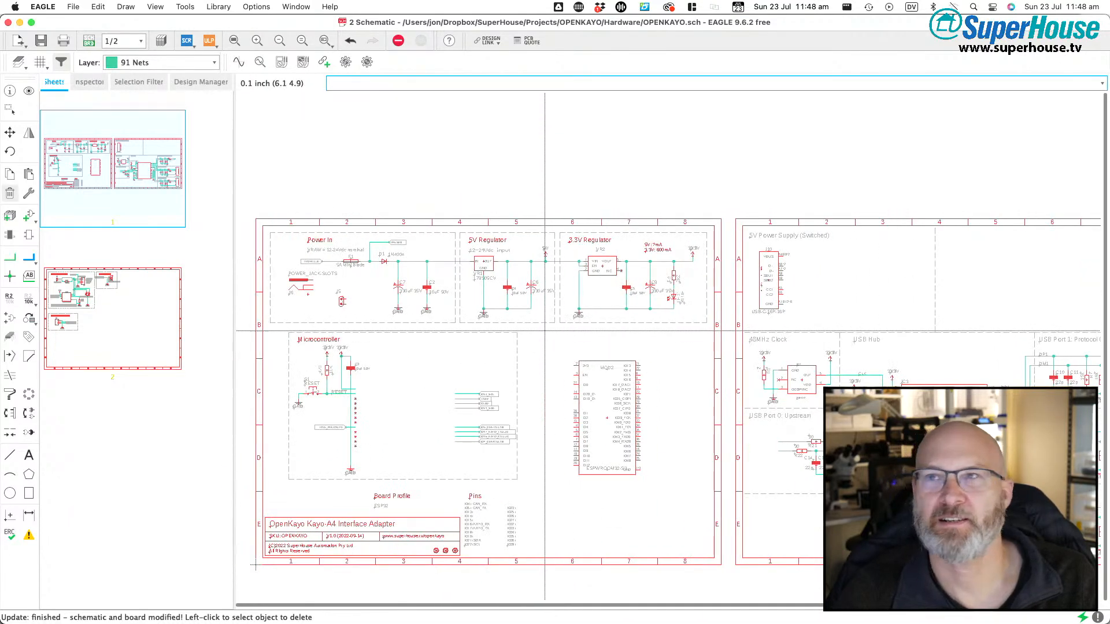
{"action": "scroll", "coordinate": [579, 346], "scroll_direction": "up", "scroll_amount": 3}
{"action": "scroll", "coordinate": [544, 331], "scroll_direction": "up", "scroll_amount": 2}
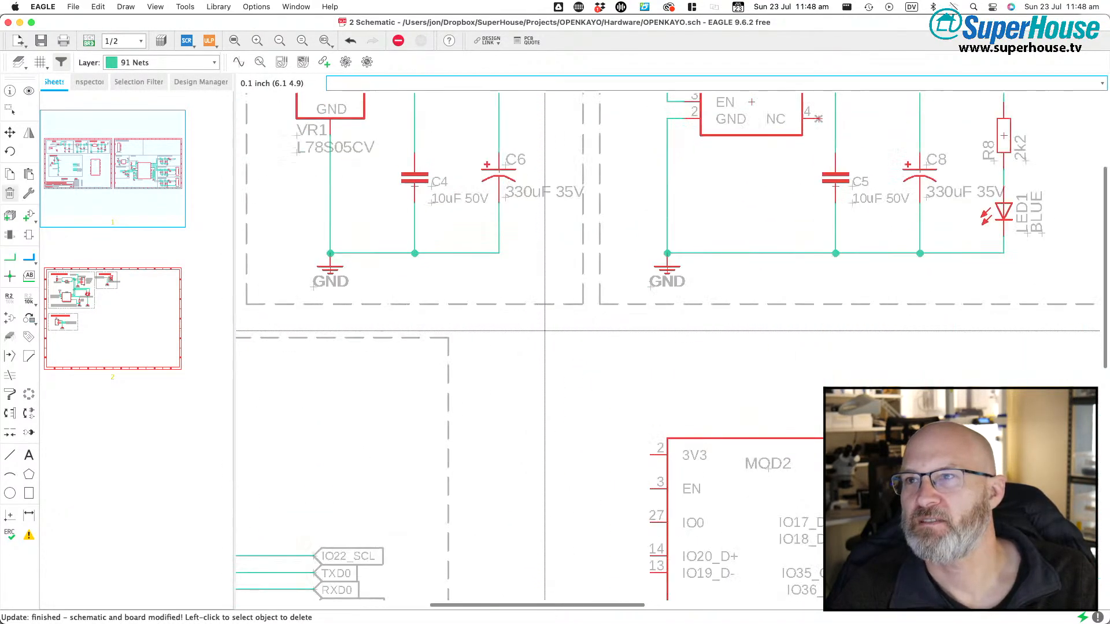
{"action": "middle_click_drag", "start_coordinate": [545, 331], "coordinate": [530, 339]}
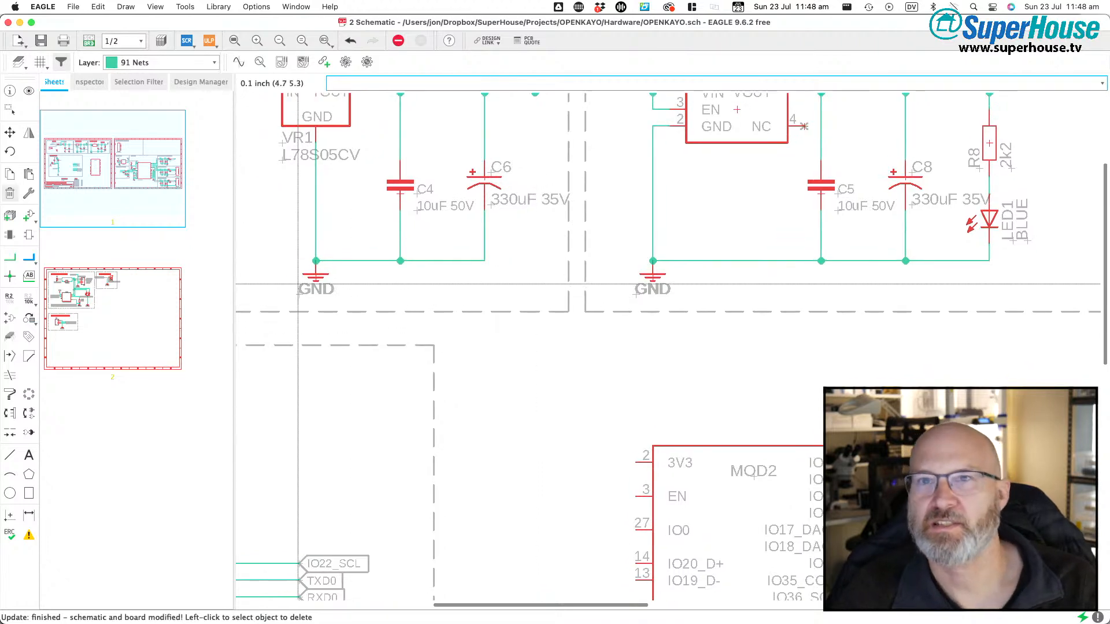
{"action": "left_click", "coordinate": [9, 319]}
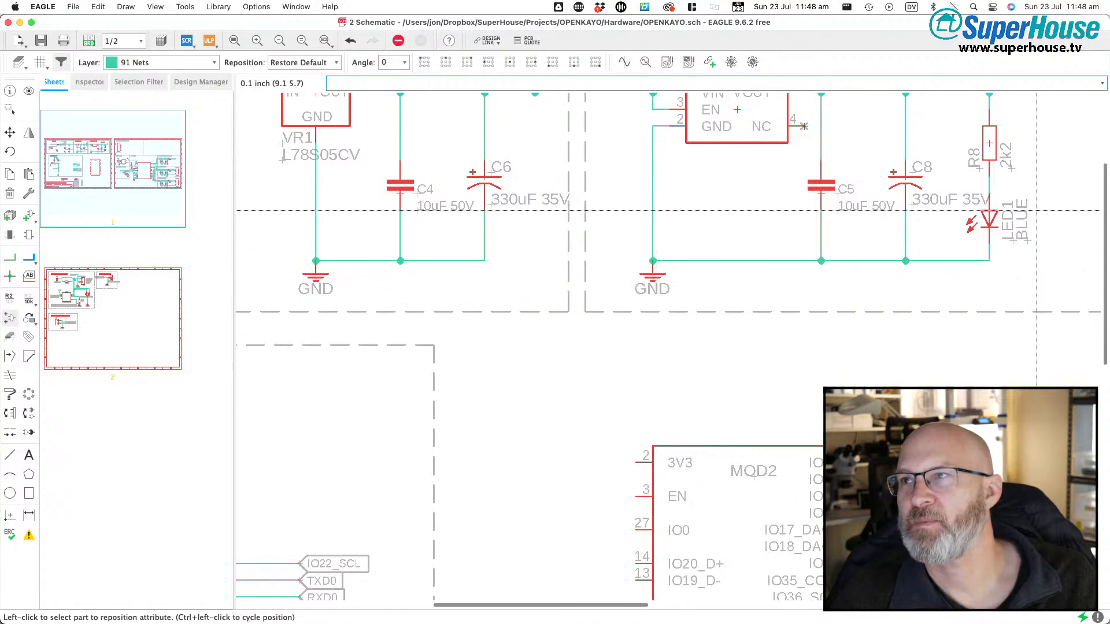
{"action": "scroll", "coordinate": [767, 256], "scroll_direction": "left", "scroll_amount": 10}
{"action": "scroll", "coordinate": [767, 257], "scroll_direction": "left", "scroll_amount": 5}
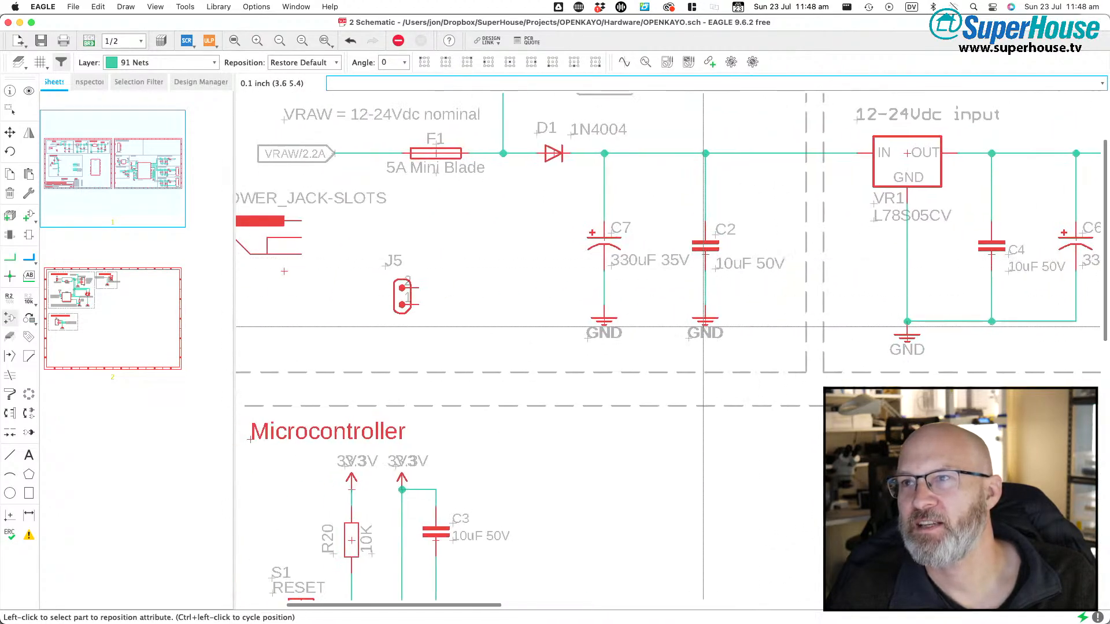
- Restore the default label positions of the GND symbols in the Power In and Microcontroller blocks
{"action": "scroll", "coordinate": [609, 323], "scroll_direction": "left", "scroll_amount": 4}
{"action": "scroll", "coordinate": [572, 307], "scroll_direction": "down", "scroll_amount": 9}
{"action": "scroll", "coordinate": [537, 293], "scroll_direction": "down", "scroll_amount": 1}
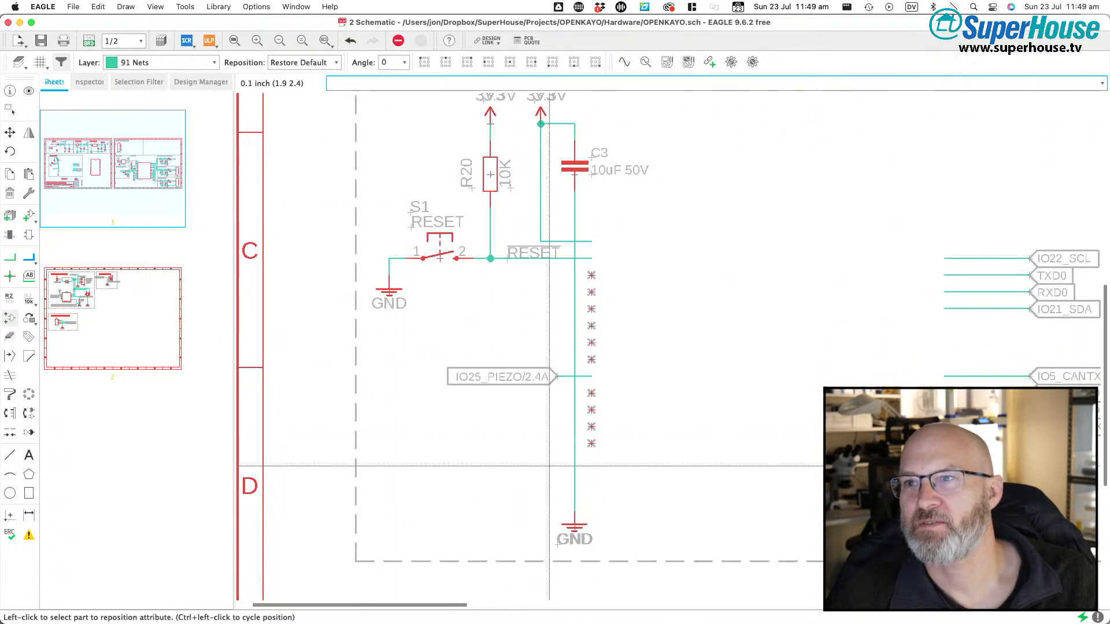
{"action": "scroll", "coordinate": [702, 494], "scroll_direction": "right", "scroll_amount": 15}
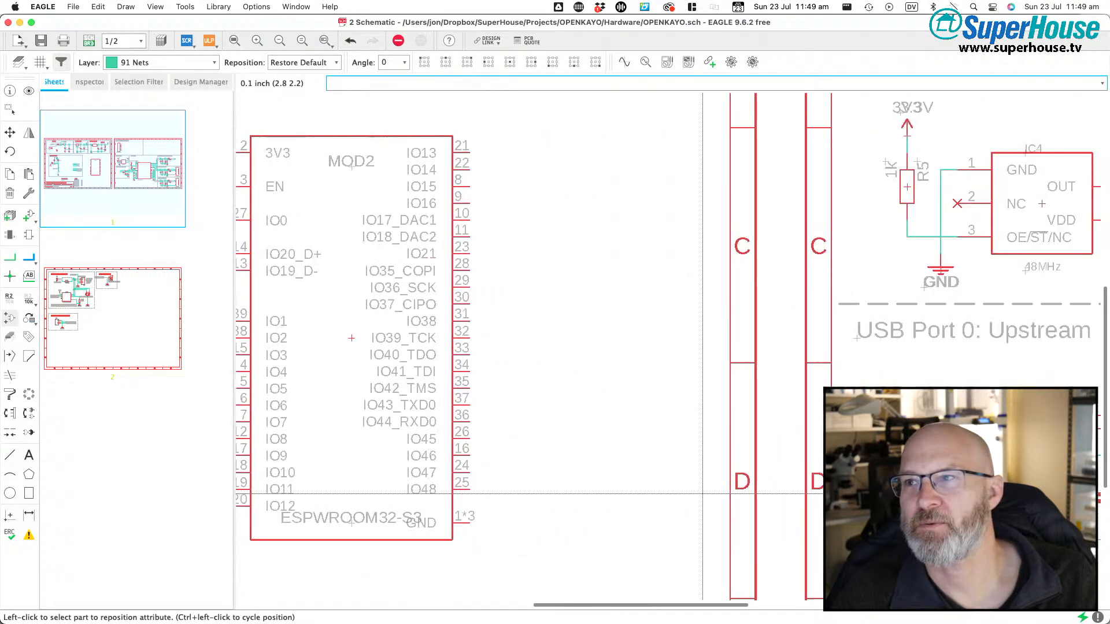
- Restore the default label positions of the GND symbols in the USB Port 0 block and below C16
{"action": "scroll", "coordinate": [693, 503], "scroll_direction": "down", "scroll_amount": 2}
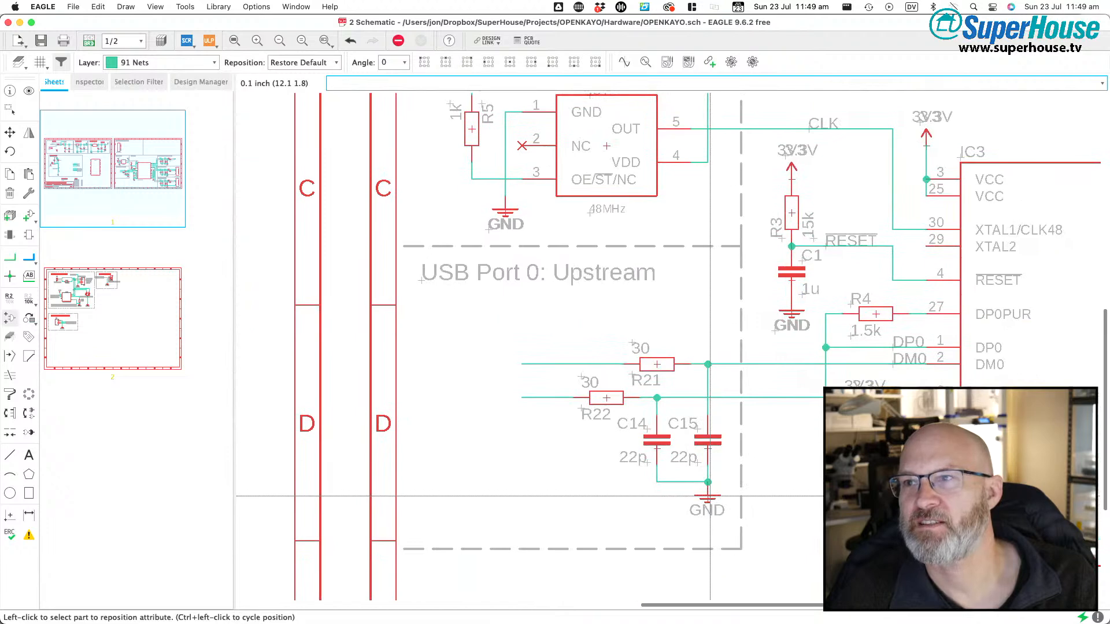
{"action": "scroll", "coordinate": [709, 496], "scroll_direction": "right", "scroll_amount": 8}
{"action": "scroll", "coordinate": [710, 496], "scroll_direction": "down", "scroll_amount": 4}
{"action": "scroll", "coordinate": [803, 477], "scroll_direction": "right", "scroll_amount": 15}
{"action": "scroll", "coordinate": [803, 477], "scroll_direction": "down", "scroll_amount": 2}
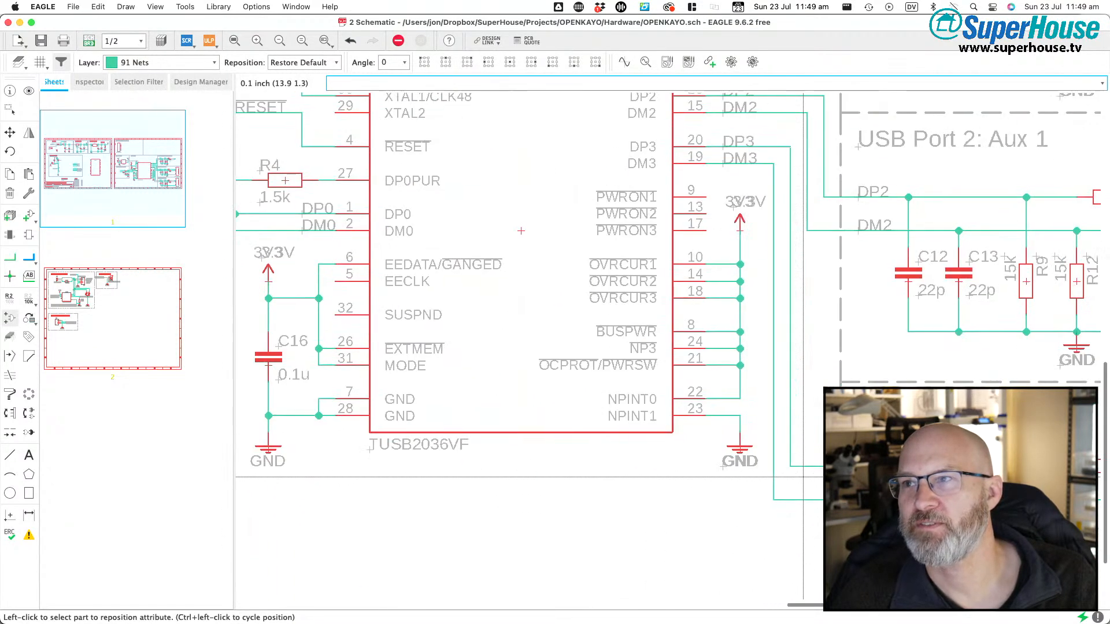
- Restore the default label positions of the GND symbols at IC3's NPINT1 pin and in the USB Port 2 and USB Port 3 blocks
{"action": "scroll", "coordinate": [735, 455], "scroll_direction": "right", "scroll_amount": 14}
{"action": "scroll", "coordinate": [734, 455], "scroll_direction": "down", "scroll_amount": 2}
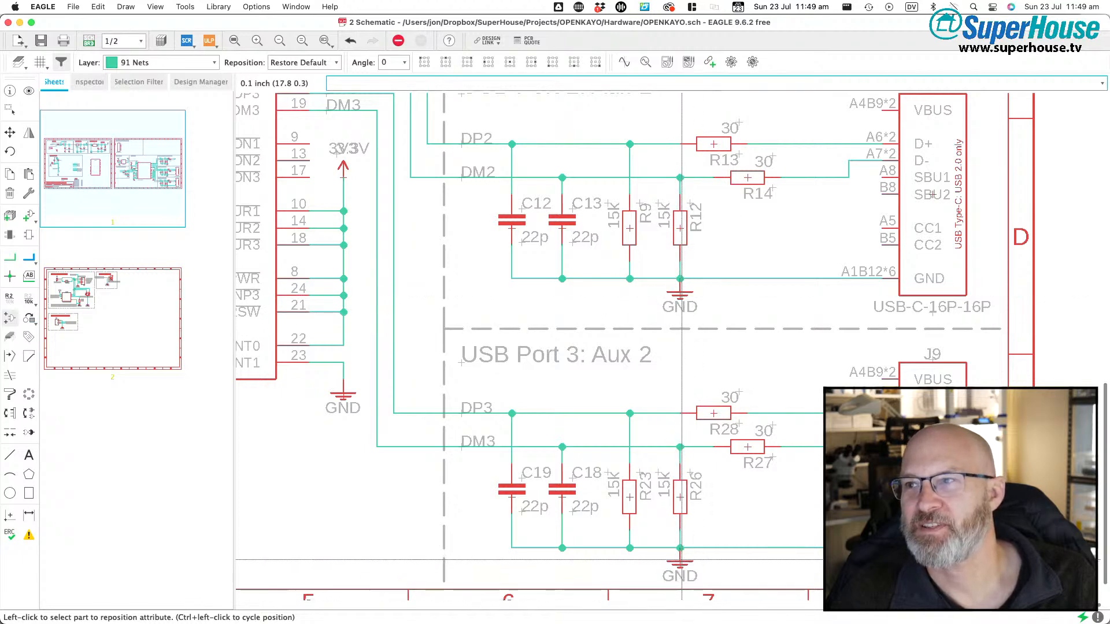
{"action": "scroll", "coordinate": [681, 561], "scroll_direction": "down", "scroll_amount": 2}
{"action": "scroll", "coordinate": [681, 520], "scroll_direction": "up", "scroll_amount": 16}
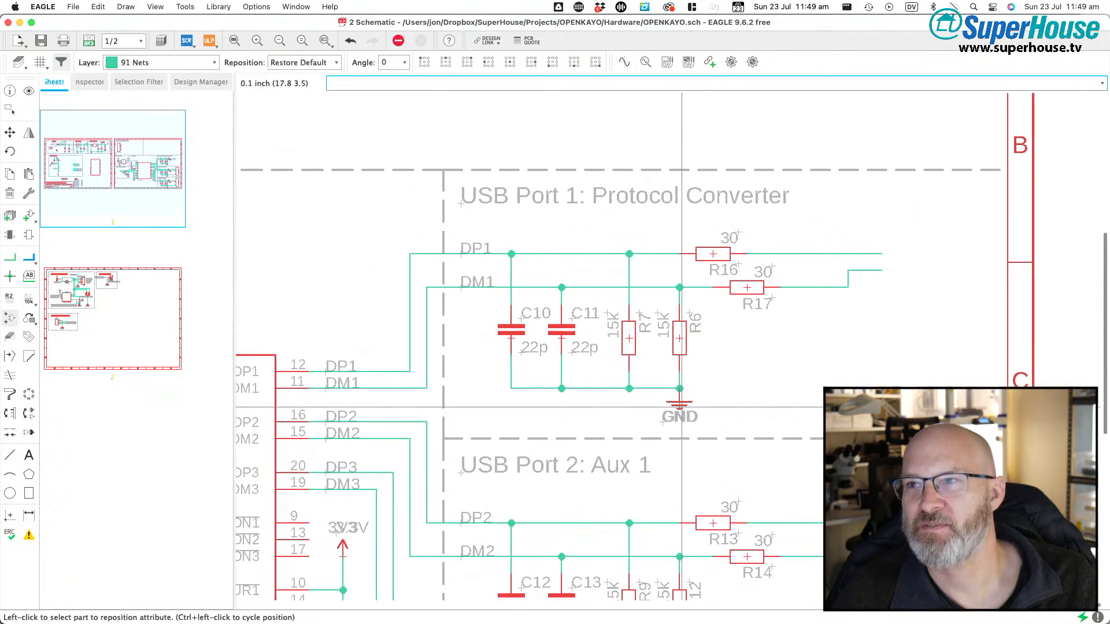
- Restore the default label positions of the USB Port 1 GND symbol and the 3.3V Regulator's 3V3 output symbol
{"action": "scroll", "coordinate": [681, 408], "scroll_direction": "up", "scroll_amount": 15}
{"action": "scroll", "coordinate": [737, 349], "scroll_direction": "left", "scroll_amount": 20}
{"action": "scroll", "coordinate": [737, 349], "scroll_direction": "left", "scroll_amount": 20}
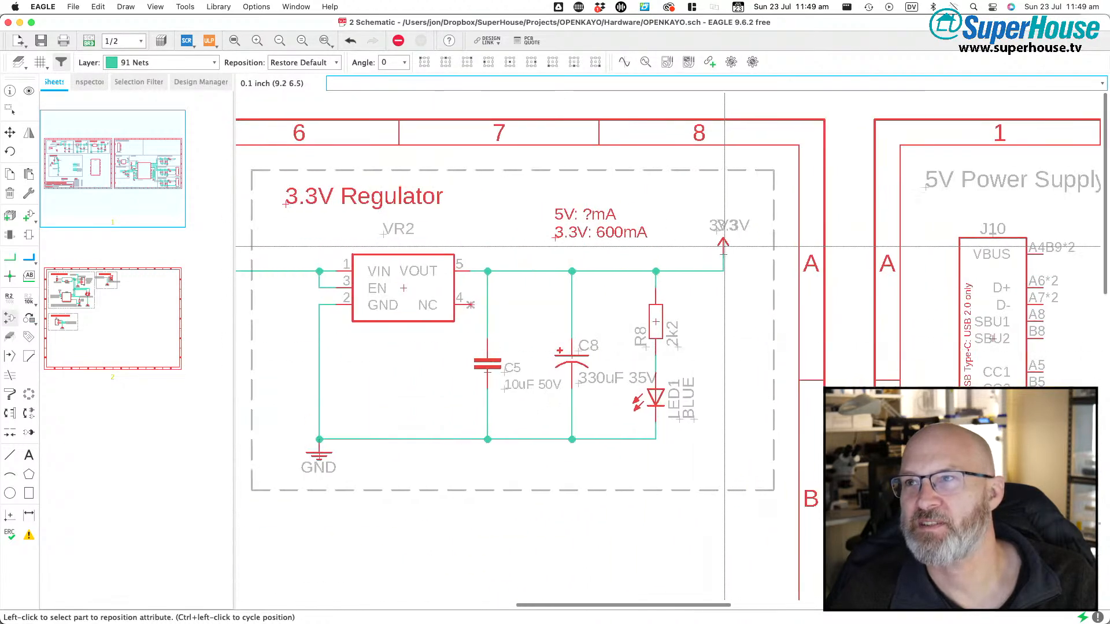
{"action": "scroll", "coordinate": [669, 251], "scroll_direction": "right", "scroll_amount": 8}
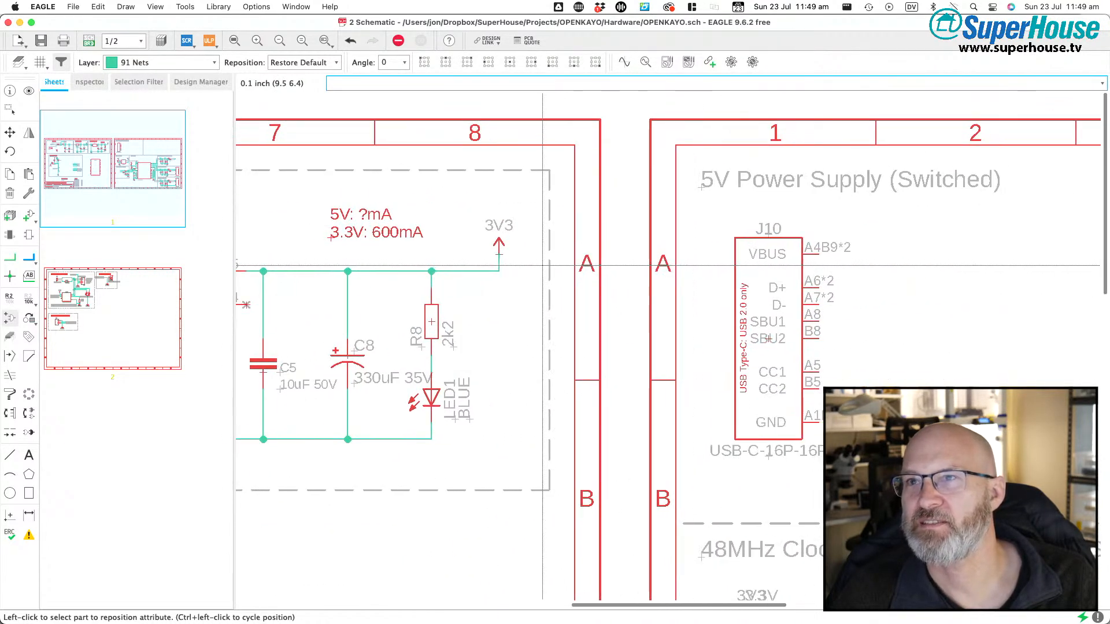
{"action": "scroll", "coordinate": [542, 265], "scroll_direction": "left", "scroll_amount": 20}
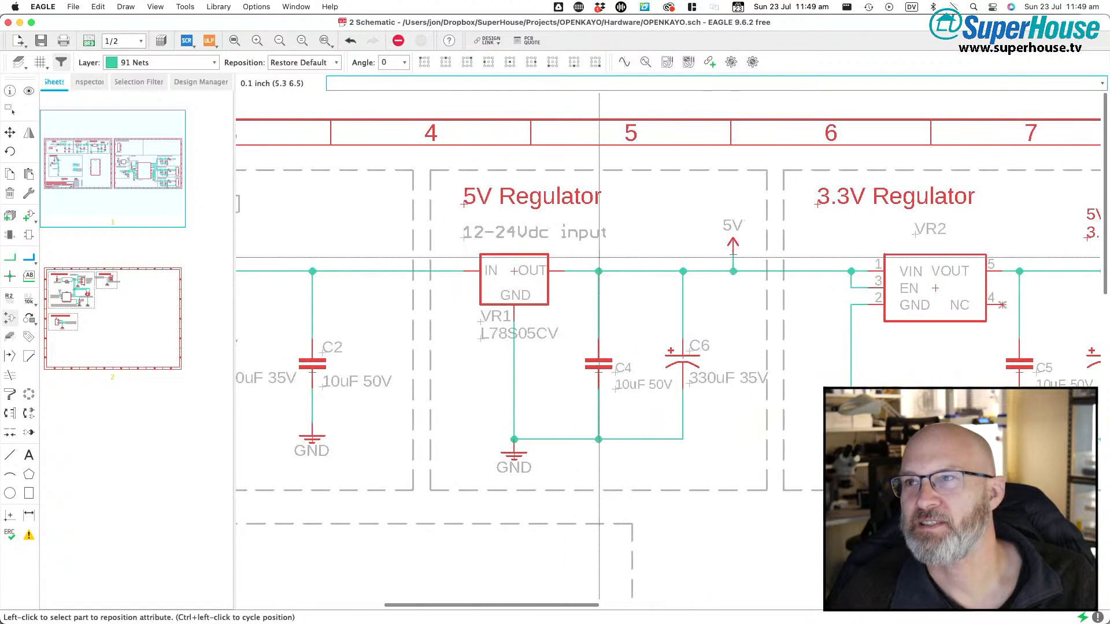
- Restore the default label positions of the Microcontroller block's 3V3 symbols above R20 and beside C3
{"action": "scroll", "coordinate": [673, 255], "scroll_direction": "left", "scroll_amount": 18}
{"action": "scroll", "coordinate": [687, 225], "scroll_direction": "down", "scroll_amount": 13}
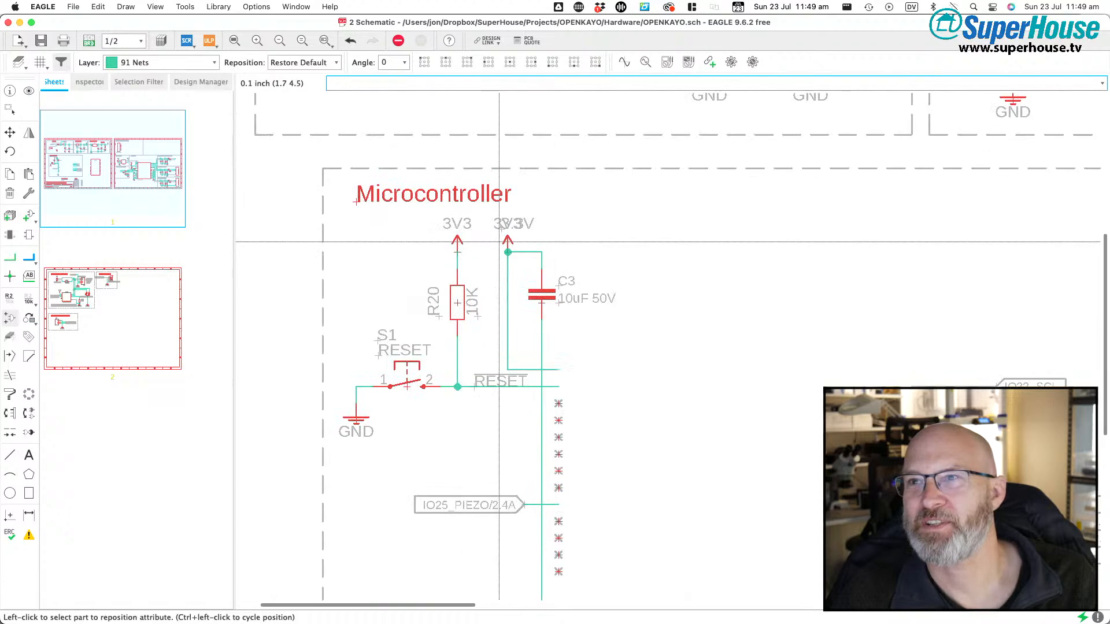
{"action": "scroll", "coordinate": [603, 252], "scroll_direction": "right", "scroll_amount": 15}
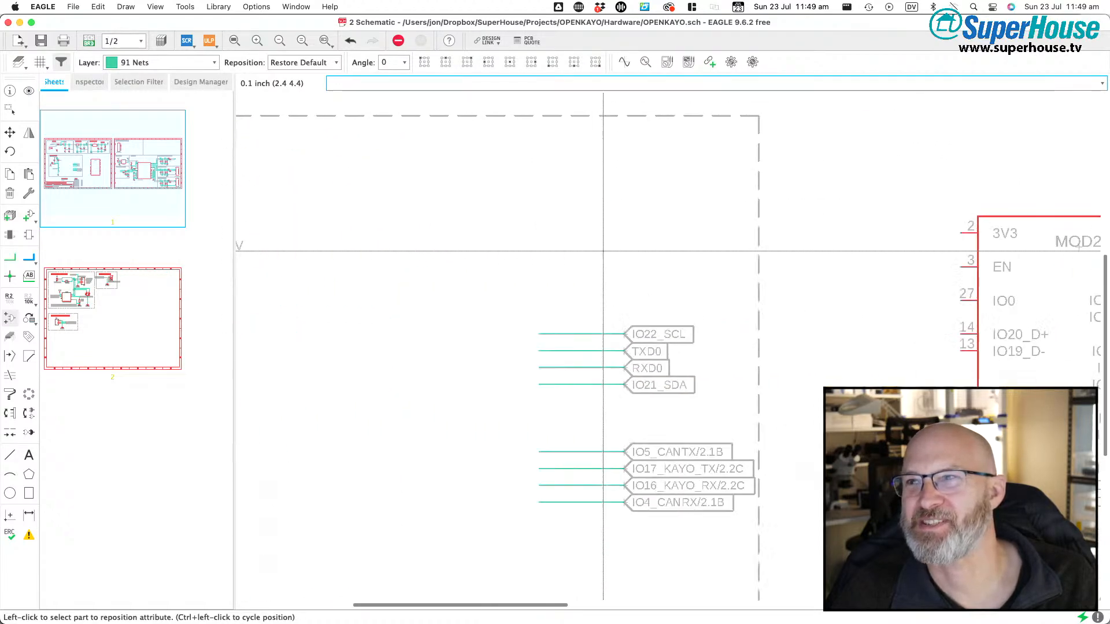
- Restore the default label positions of the 3V3 symbol at IC3's VCC pins and the 48MHz Clock block's 3V3 and GND symbols
{"action": "scroll", "coordinate": [603, 252], "scroll_direction": "down", "scroll_amount": 10}
{"action": "scroll", "coordinate": [603, 251], "scroll_direction": "left", "scroll_amount": 12}
{"action": "scroll", "coordinate": [603, 252], "scroll_direction": "down", "scroll_amount": 4}
{"action": "scroll", "coordinate": [603, 252], "scroll_direction": "right", "scroll_amount": 20}
{"action": "scroll", "coordinate": [603, 252], "scroll_direction": "up", "scroll_amount": 13}
{"action": "scroll", "coordinate": [603, 251], "scroll_direction": "left", "scroll_amount": 4}
{"action": "scroll", "coordinate": [603, 252], "scroll_direction": "left", "scroll_amount": 20}
{"action": "scroll", "coordinate": [603, 252], "scroll_direction": "down", "scroll_amount": 4}
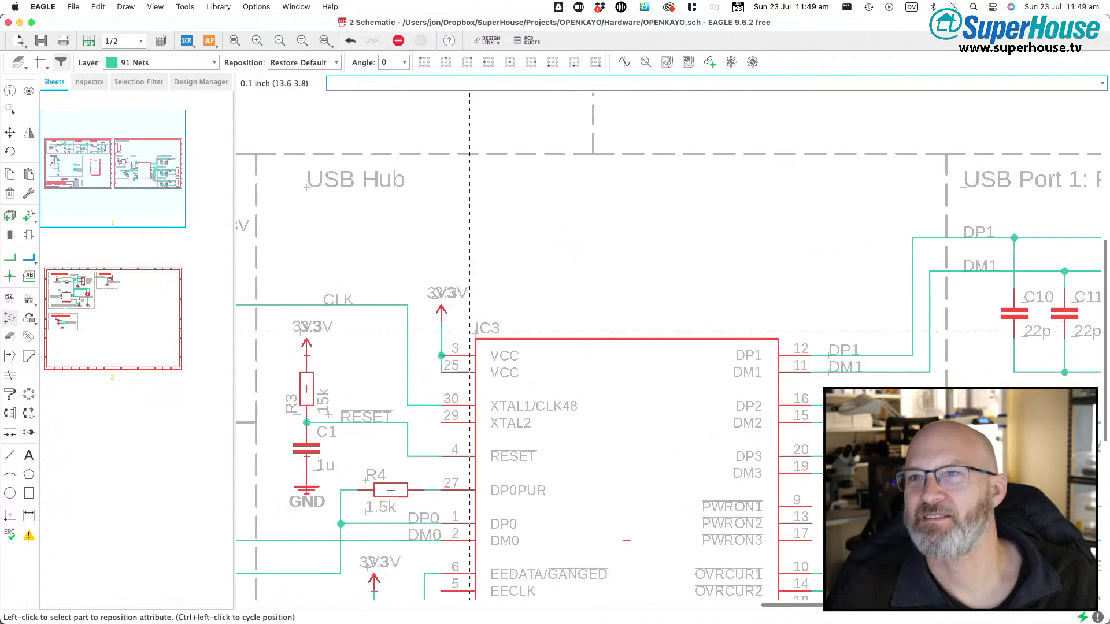
{"action": "scroll", "coordinate": [538, 283], "scroll_direction": "up", "scroll_amount": 5}
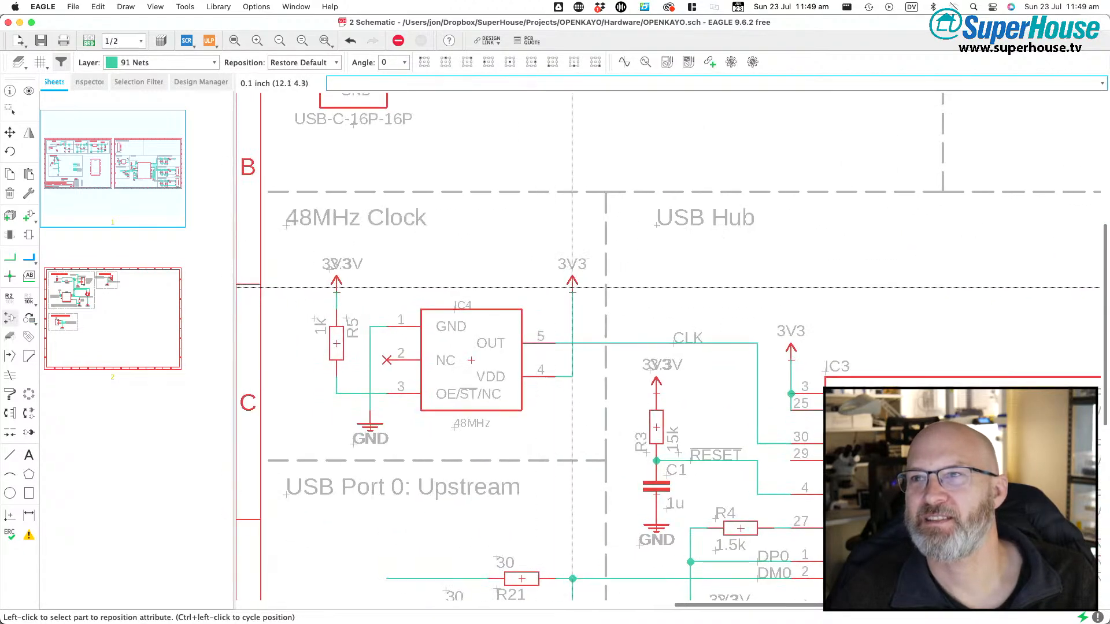
{"action": "left_click", "coordinate": [336, 287]}
{"action": "left_click", "coordinate": [373, 431]}
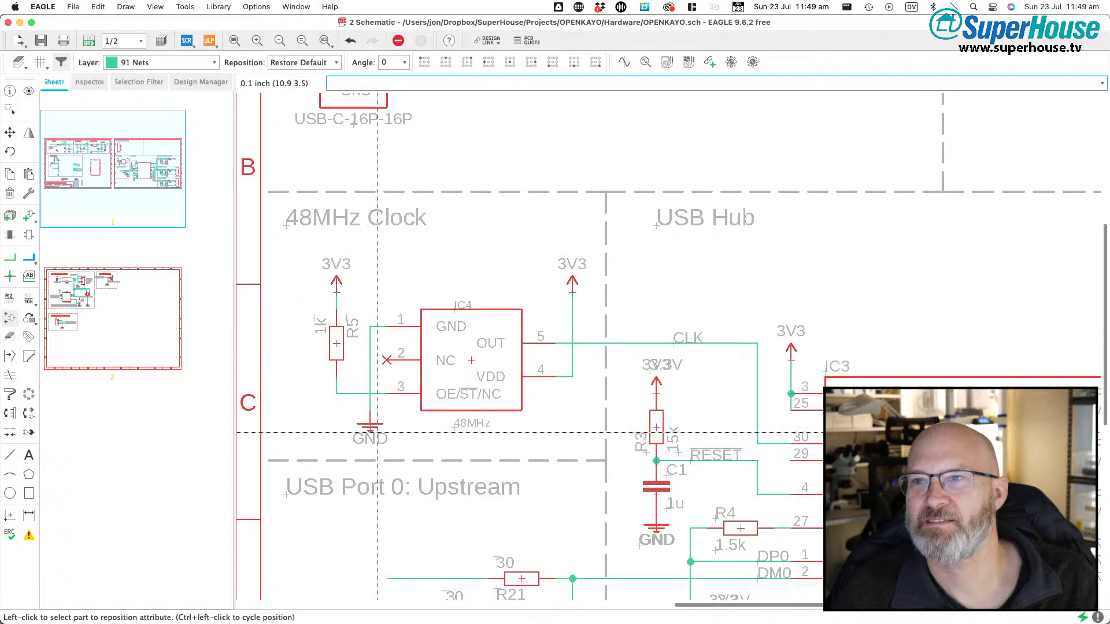
- Review the supply symbol labels across the USB hub blocks and save the OPENKAYO project
{"action": "scroll", "coordinate": [378, 433], "scroll_direction": "down", "scroll_amount": 5}
{"action": "scroll", "coordinate": [458, 319], "scroll_direction": "right", "scroll_amount": 1}
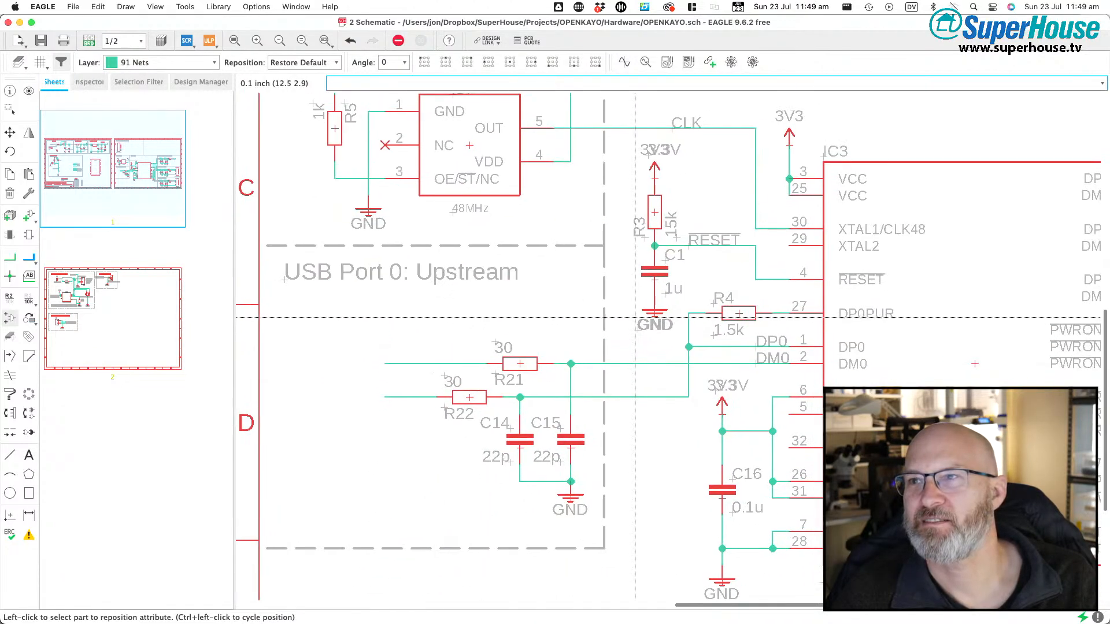
{"action": "scroll", "coordinate": [694, 300], "scroll_direction": "up", "scroll_amount": 4}
{"action": "scroll", "coordinate": [694, 300], "scroll_direction": "right", "scroll_amount": 7}
{"action": "scroll", "coordinate": [688, 347], "scroll_direction": "down", "scroll_amount": 8}
{"action": "scroll", "coordinate": [684, 385], "scroll_direction": "down", "scroll_amount": 6}
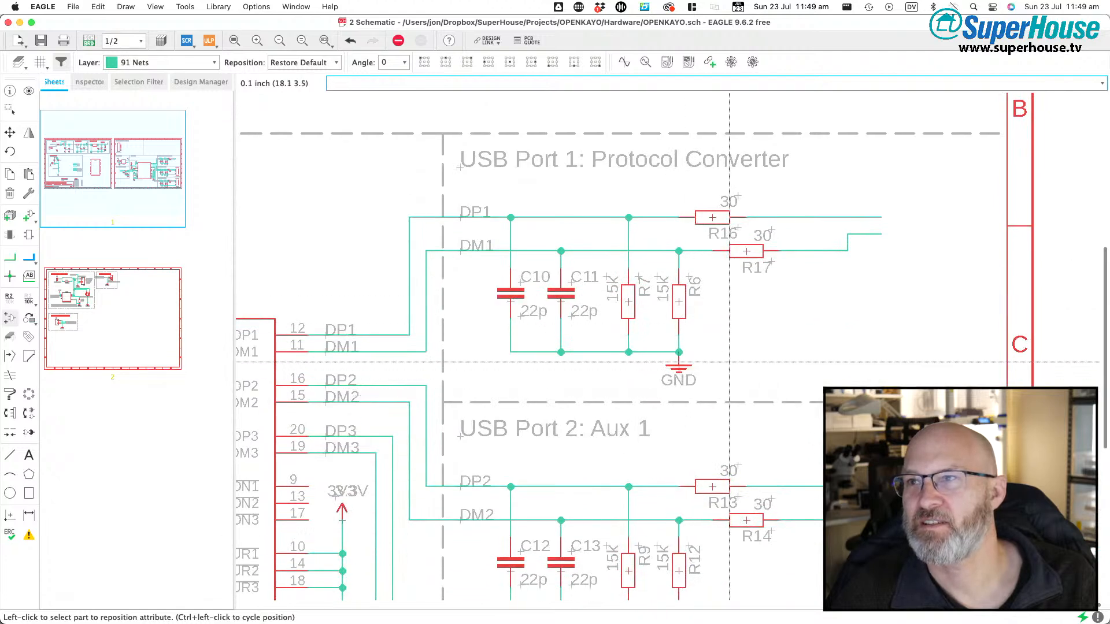
{"action": "scroll", "coordinate": [767, 332], "scroll_direction": "left", "scroll_amount": 3}
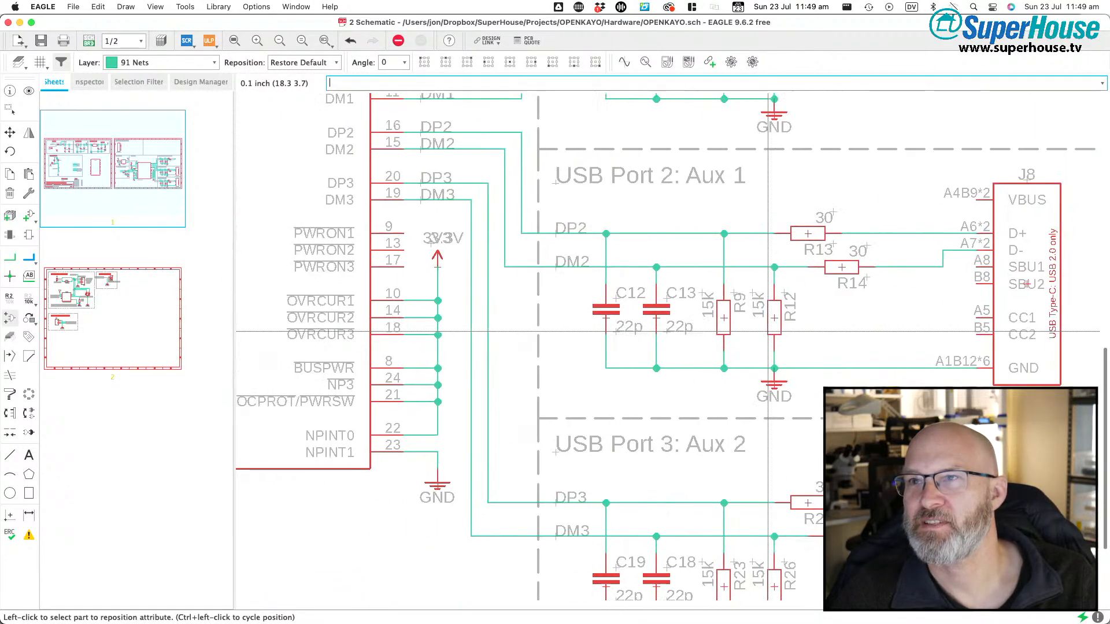
{"action": "scroll", "coordinate": [637, 290], "scroll_direction": "down", "scroll_amount": 4}
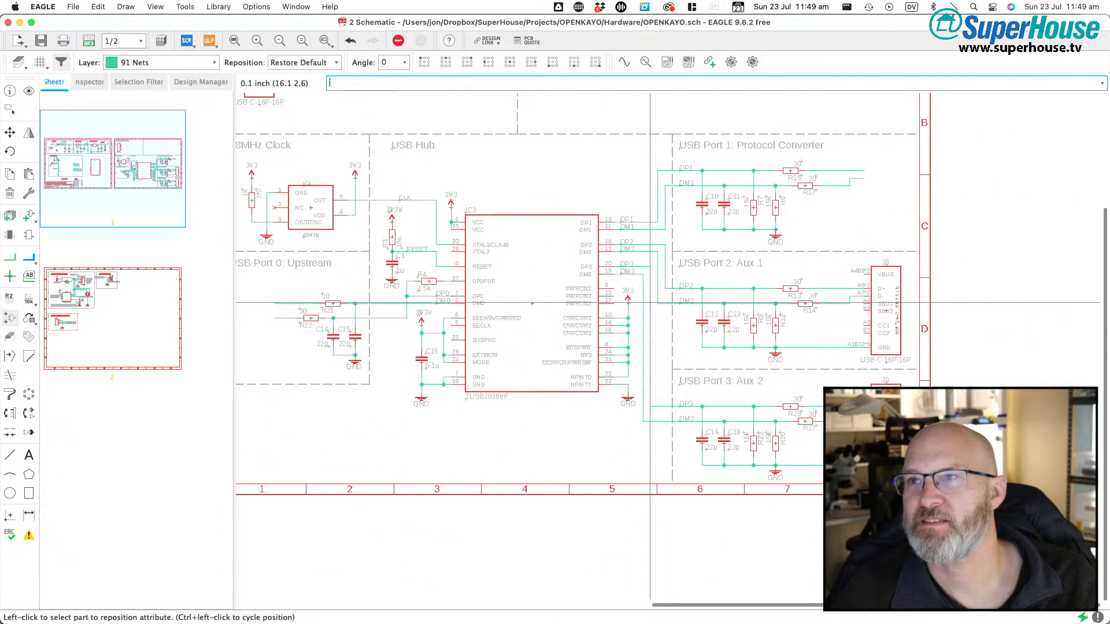
{"action": "key", "text": "super+s"}
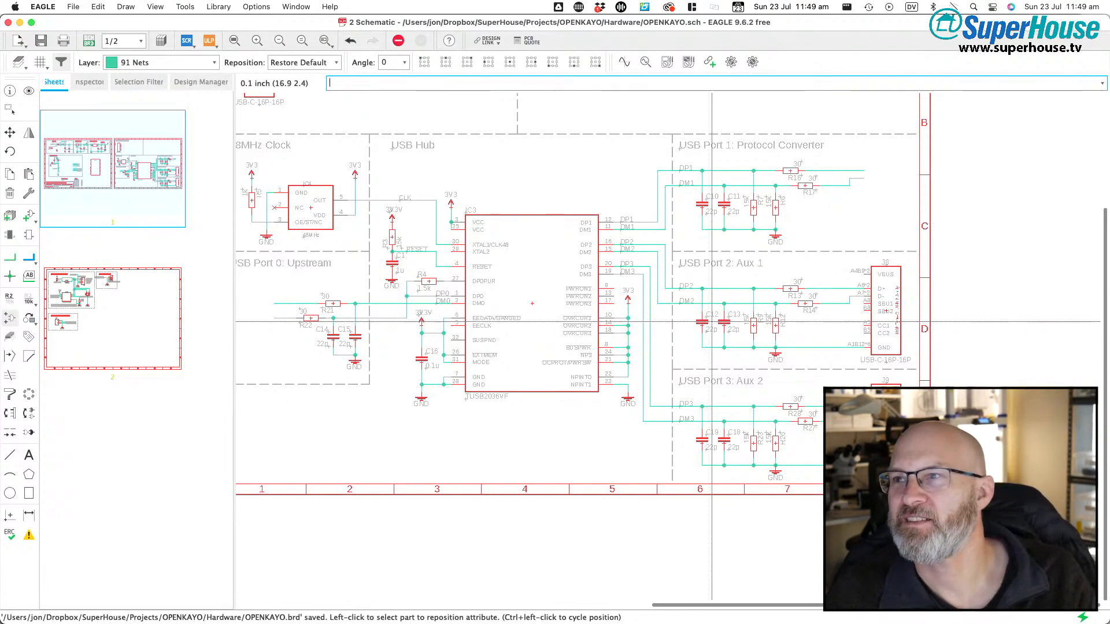
- Examine the layout of the USB hub frame alongside the power and Microcontroller blocks of the main frame
{"action": "scroll", "coordinate": [765, 364], "scroll_direction": "up", "scroll_amount": 5}
{"action": "scroll", "coordinate": [766, 364], "scroll_direction": "left", "scroll_amount": 2}
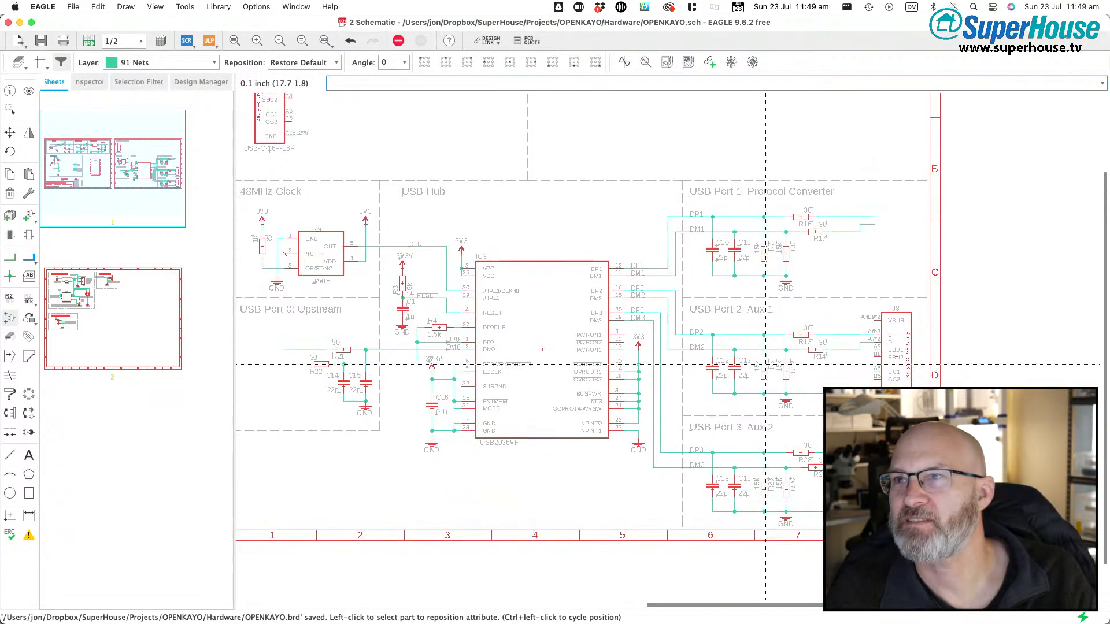
{"action": "scroll", "coordinate": [766, 364], "scroll_direction": "left", "scroll_amount": 20}
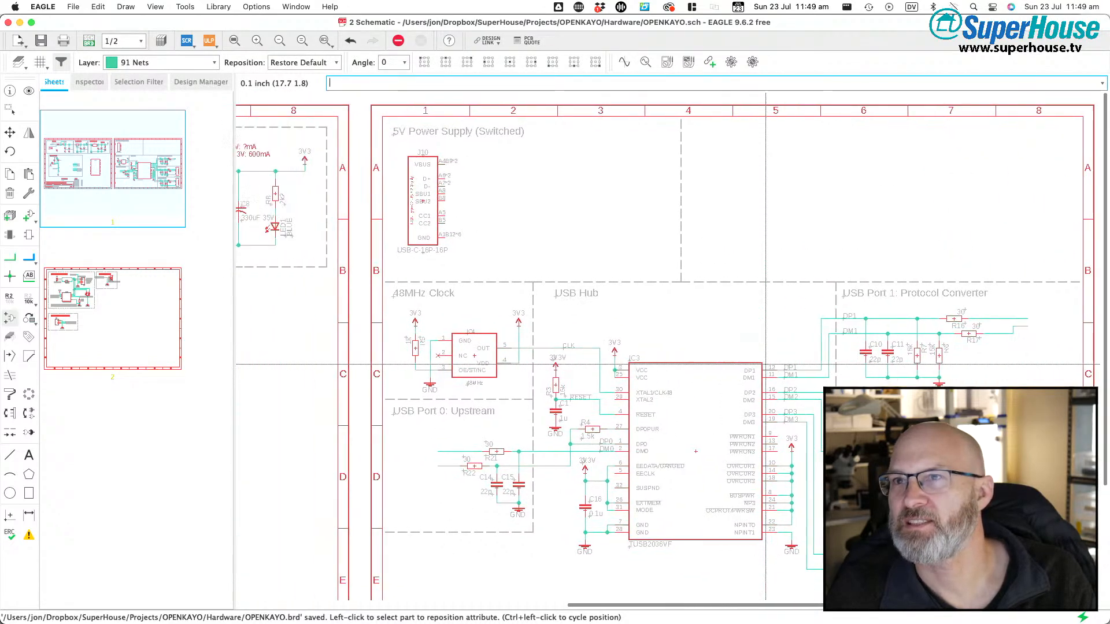
{"action": "scroll", "coordinate": [766, 365], "scroll_direction": "left", "scroll_amount": 5}
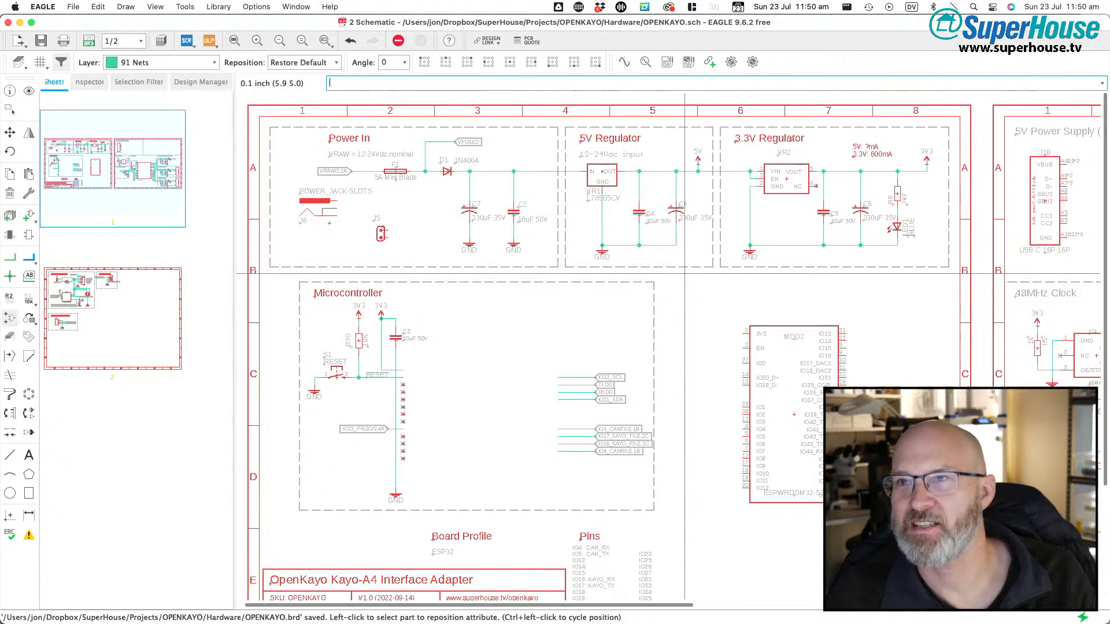
{"action": "scroll", "coordinate": [684, 274], "scroll_direction": "right", "scroll_amount": 15}
{"action": "scroll", "coordinate": [685, 274], "scroll_direction": "down", "scroll_amount": 3}
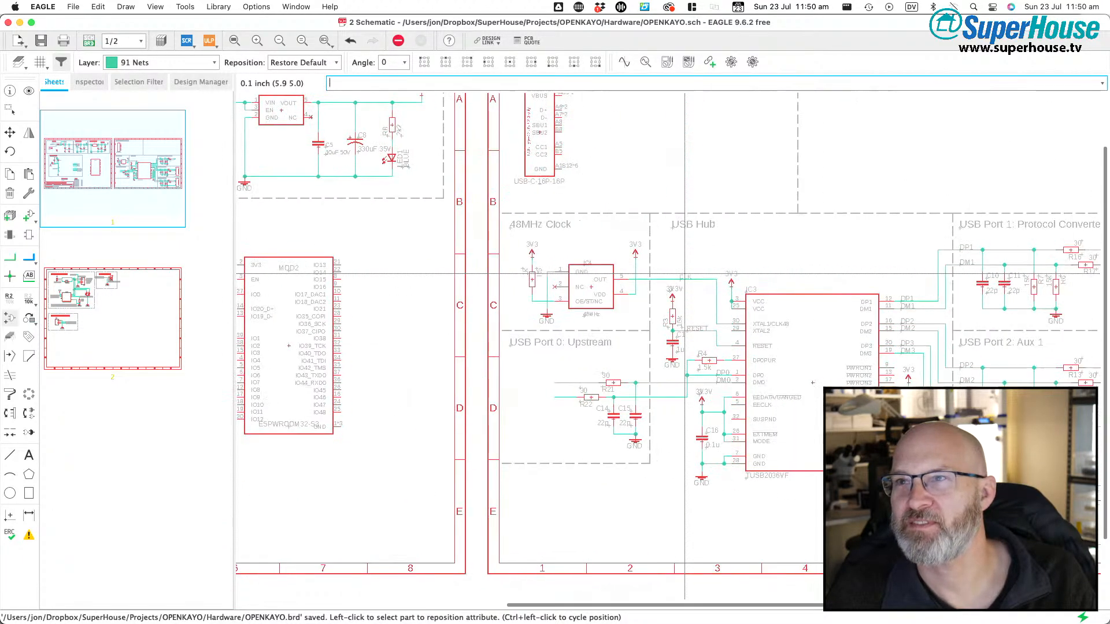
{"action": "scroll", "coordinate": [684, 274], "scroll_direction": "right", "scroll_amount": 1}
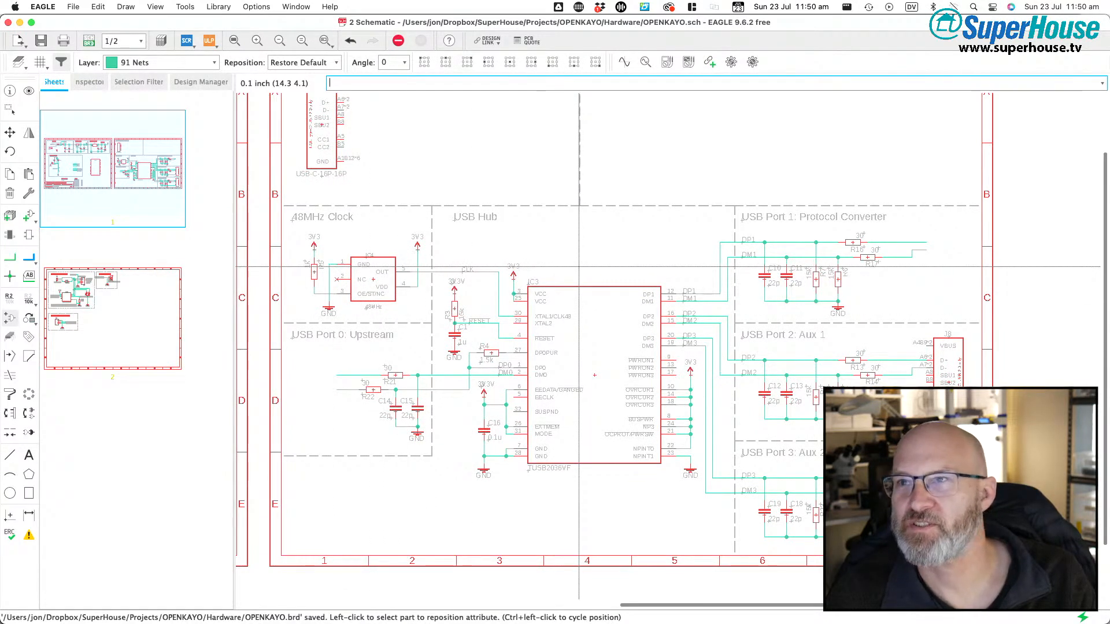
{"action": "scroll", "coordinate": [579, 268], "scroll_direction": "up", "scroll_amount": 2}
{"action": "scroll", "coordinate": [579, 268], "scroll_direction": "down", "scroll_amount": 1}
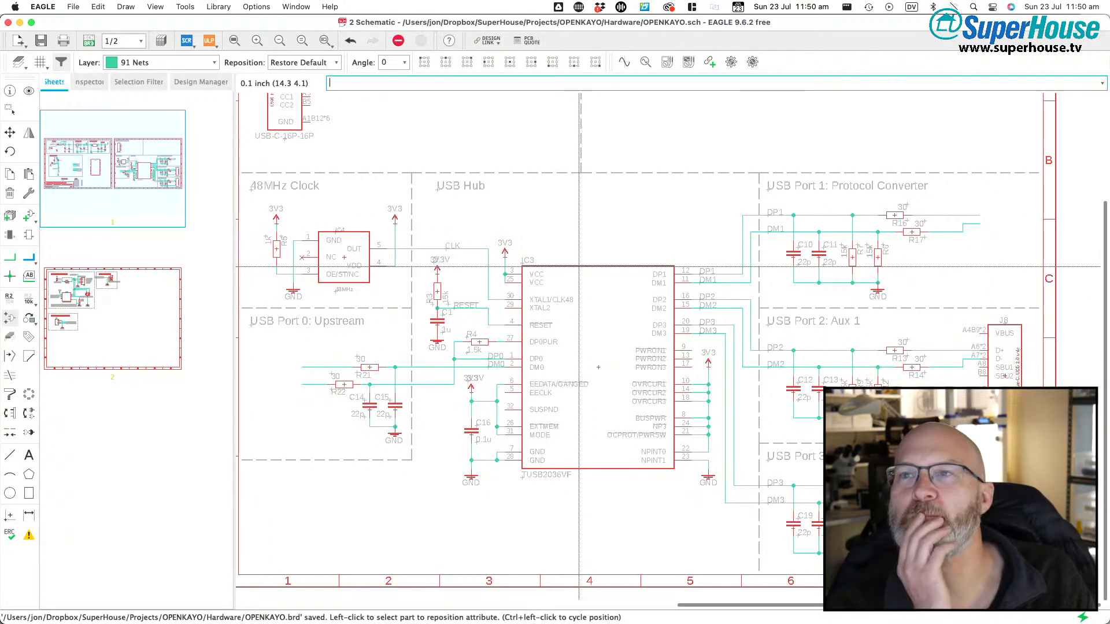
{"action": "scroll", "coordinate": [579, 268], "scroll_direction": "down", "scroll_amount": 3}
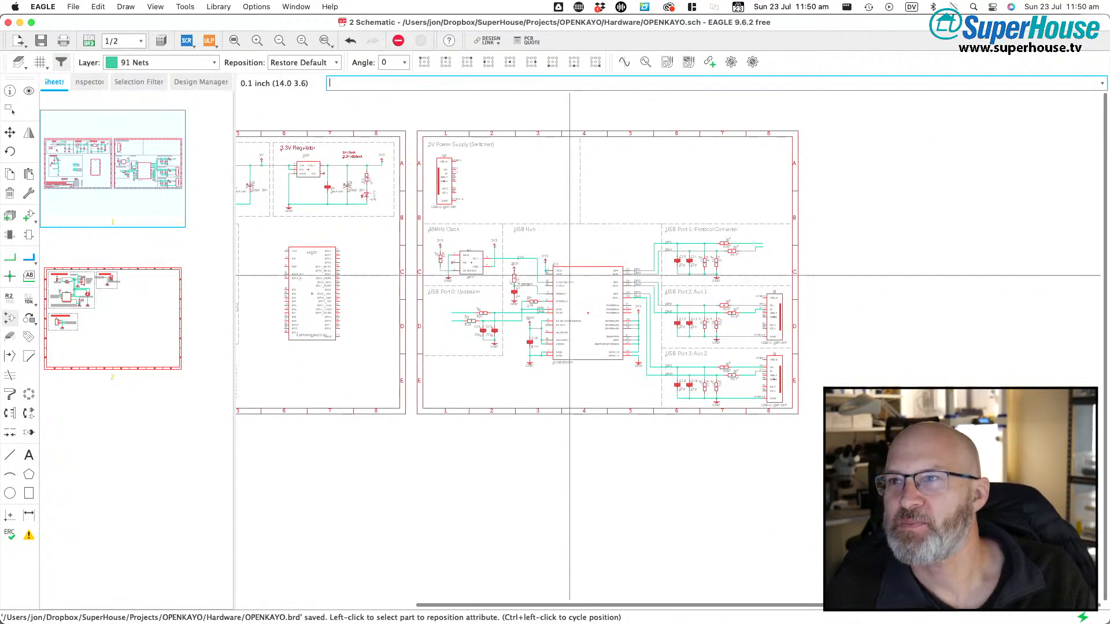
- Examine USB Port 1's data lines, the hub IC's connections and the USB data pins of the ESPWROOM32-S3 module
{"action": "scroll", "coordinate": [770, 244], "scroll_direction": "up", "scroll_amount": 5}
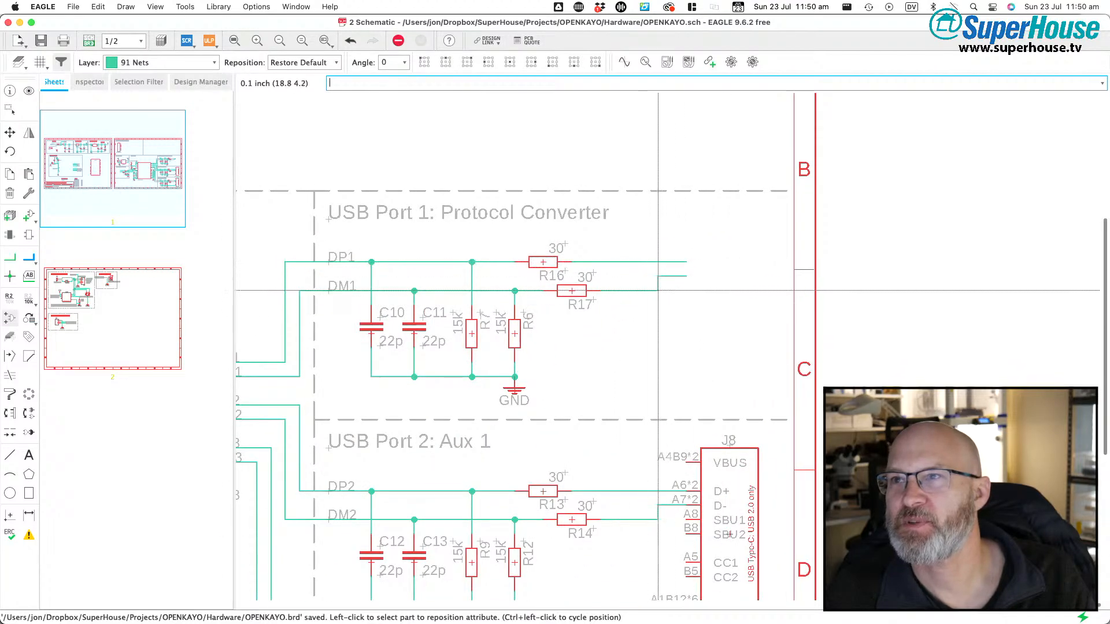
{"action": "scroll", "coordinate": [655, 270], "scroll_direction": "left", "scroll_amount": 10}
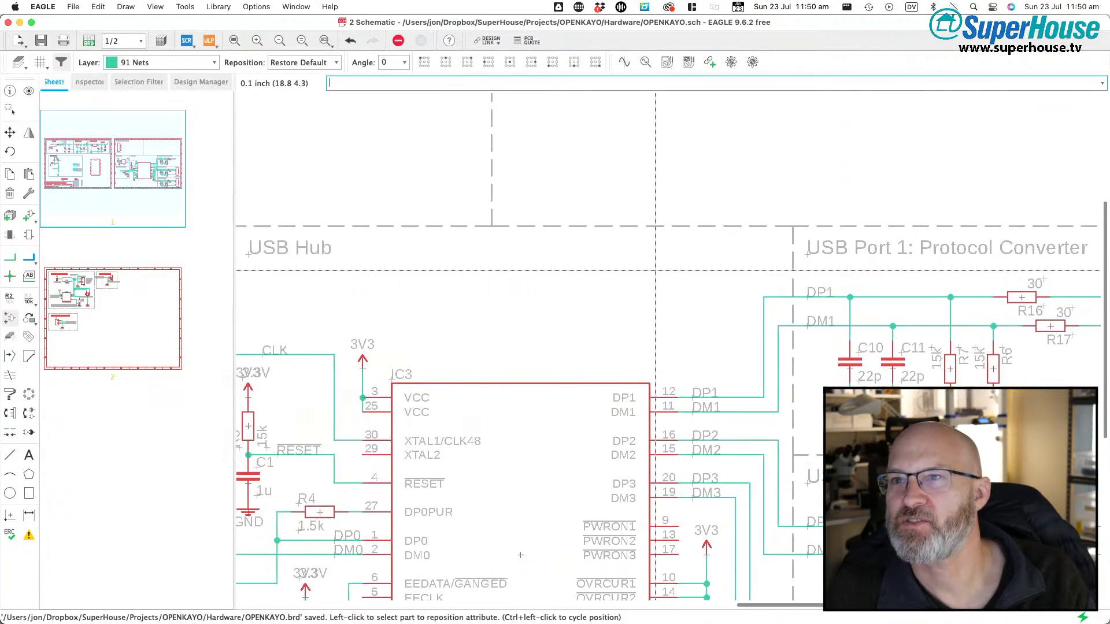
{"action": "scroll", "coordinate": [500, 354], "scroll_direction": "down", "scroll_amount": 5}
{"action": "scroll", "coordinate": [501, 355], "scroll_direction": "left", "scroll_amount": 5}
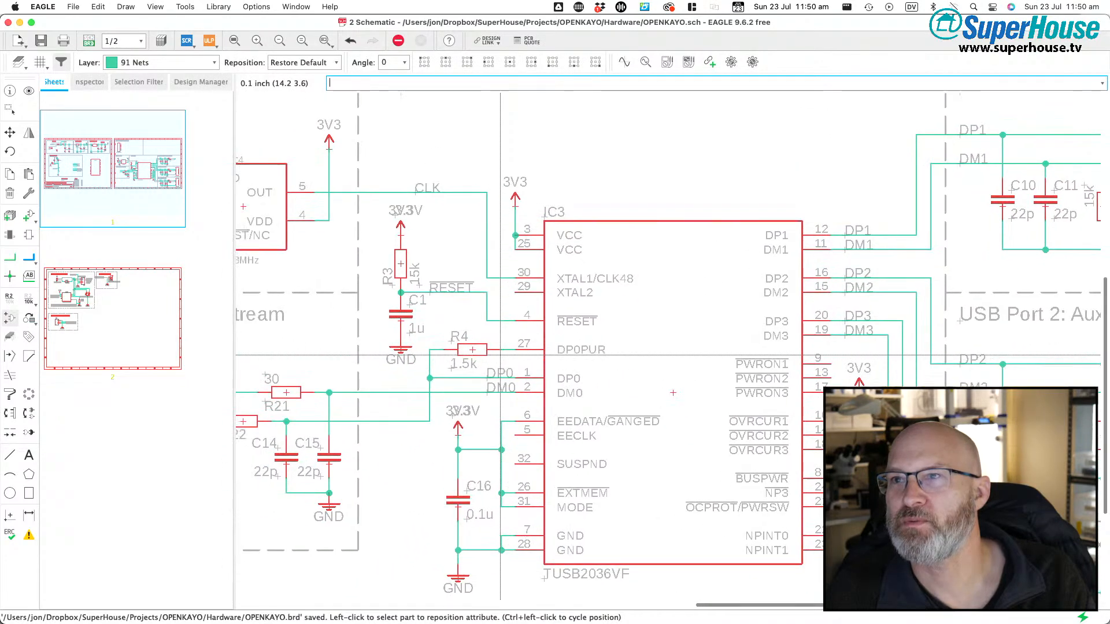
{"action": "scroll", "coordinate": [514, 383], "scroll_direction": "down", "scroll_amount": 2}
{"action": "scroll", "coordinate": [513, 383], "scroll_direction": "left", "scroll_amount": 4}
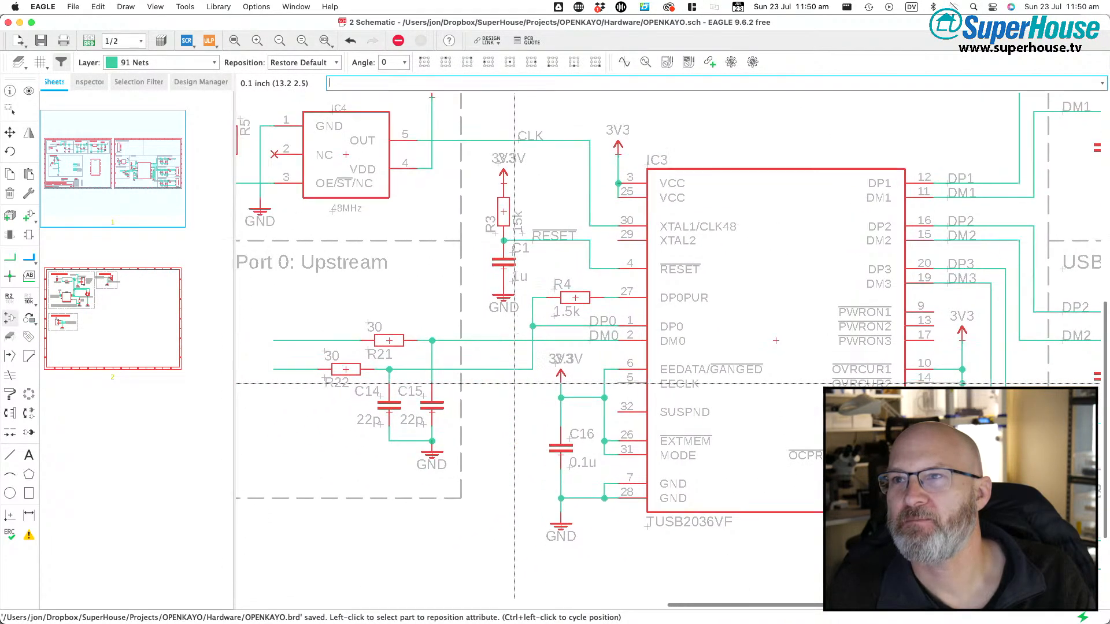
{"action": "scroll", "coordinate": [514, 383], "scroll_direction": "down", "scroll_amount": 3}
{"action": "scroll", "coordinate": [513, 383], "scroll_direction": "left", "scroll_amount": 8}
{"action": "scroll", "coordinate": [514, 383], "scroll_direction": "up", "scroll_amount": 1}
{"action": "scroll", "coordinate": [473, 358], "scroll_direction": "up", "scroll_amount": 6}
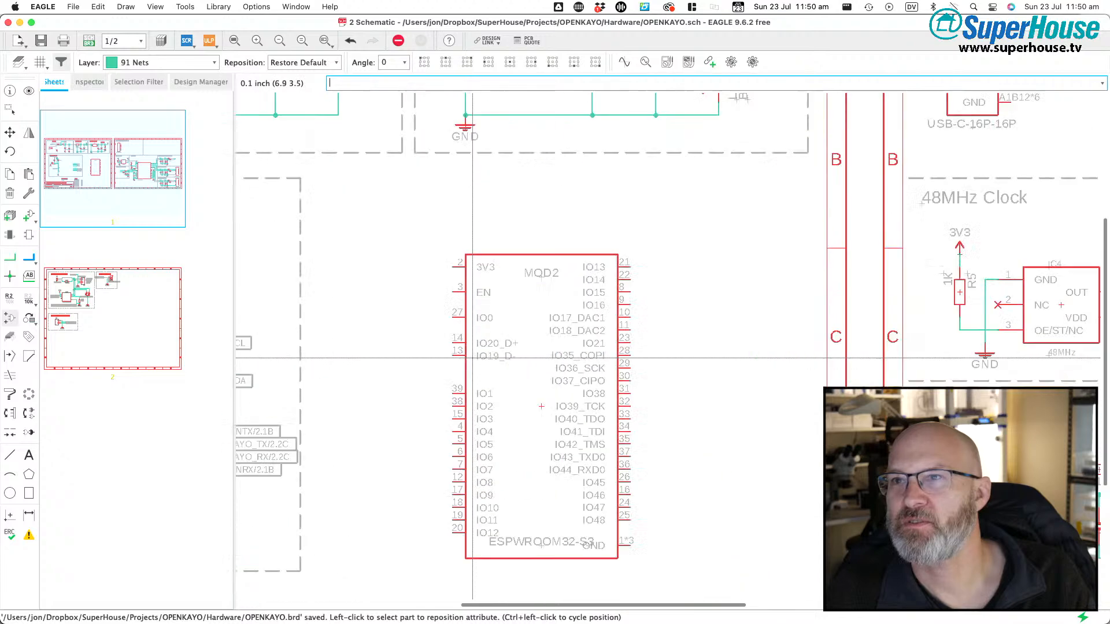
{"action": "scroll", "coordinate": [578, 341], "scroll_direction": "up", "scroll_amount": 2}
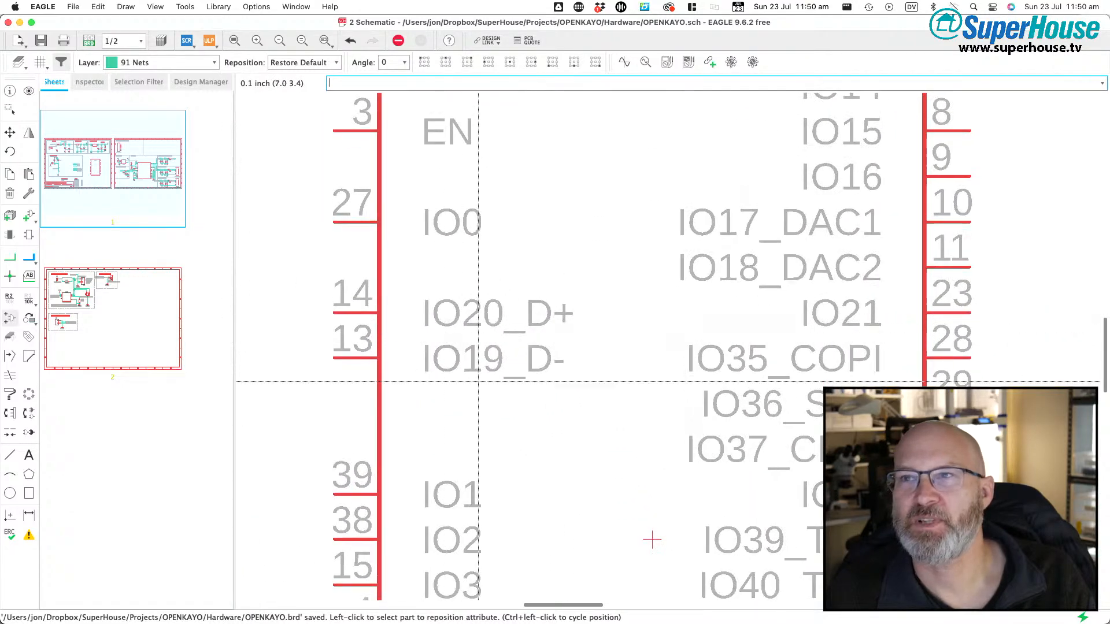
{"action": "scroll", "coordinate": [485, 336], "scroll_direction": "down", "scroll_amount": 5}
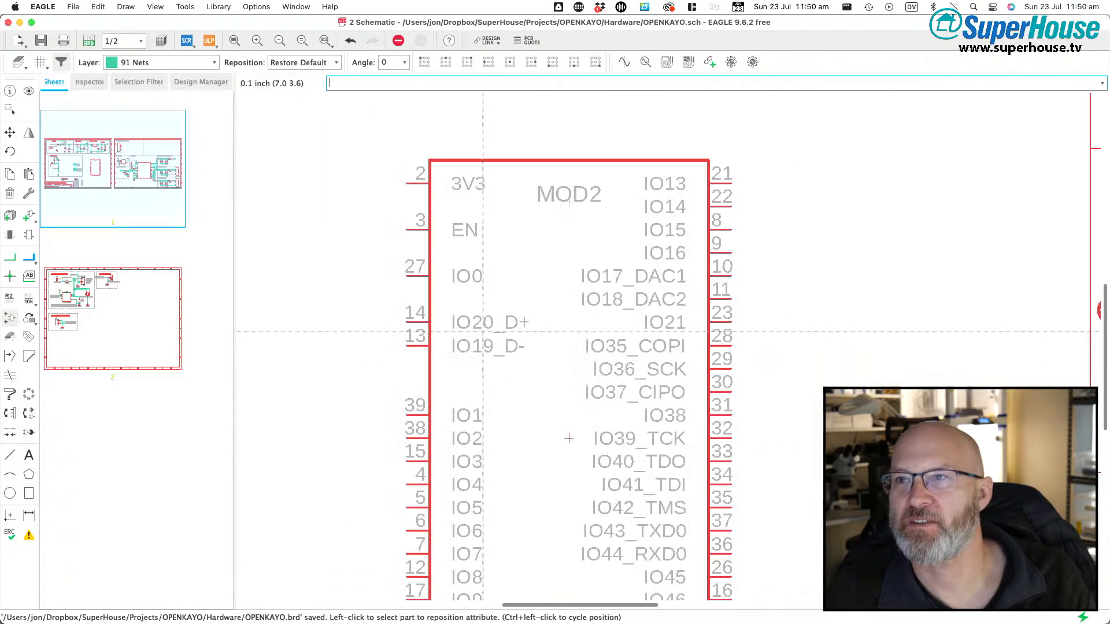
- Move the ESPWROOM32-S3 module MOD2 outside the USB hub frame, beside the USB Port 1 block
{"action": "type", "text": "ove"}
{"action": "key", "text": "Return"}
{"action": "scroll", "coordinate": [533, 349], "scroll_direction": "down", "scroll_amount": 5}
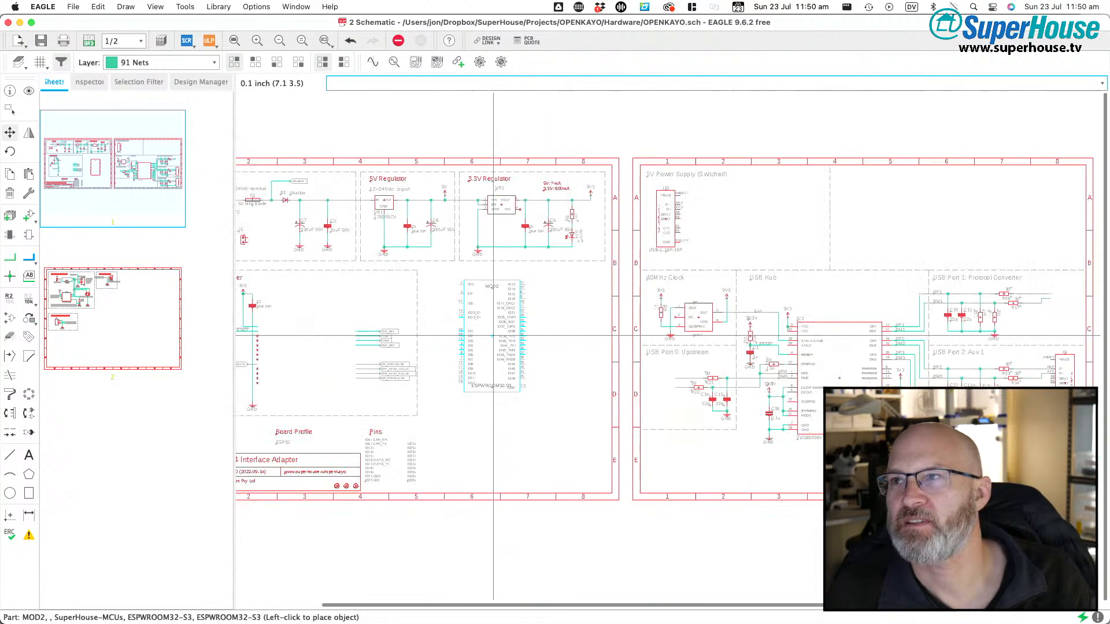
{"action": "scroll", "coordinate": [354, 306], "scroll_direction": "down", "scroll_amount": 3}
{"action": "scroll", "coordinate": [782, 322], "scroll_direction": "up", "scroll_amount": 8}
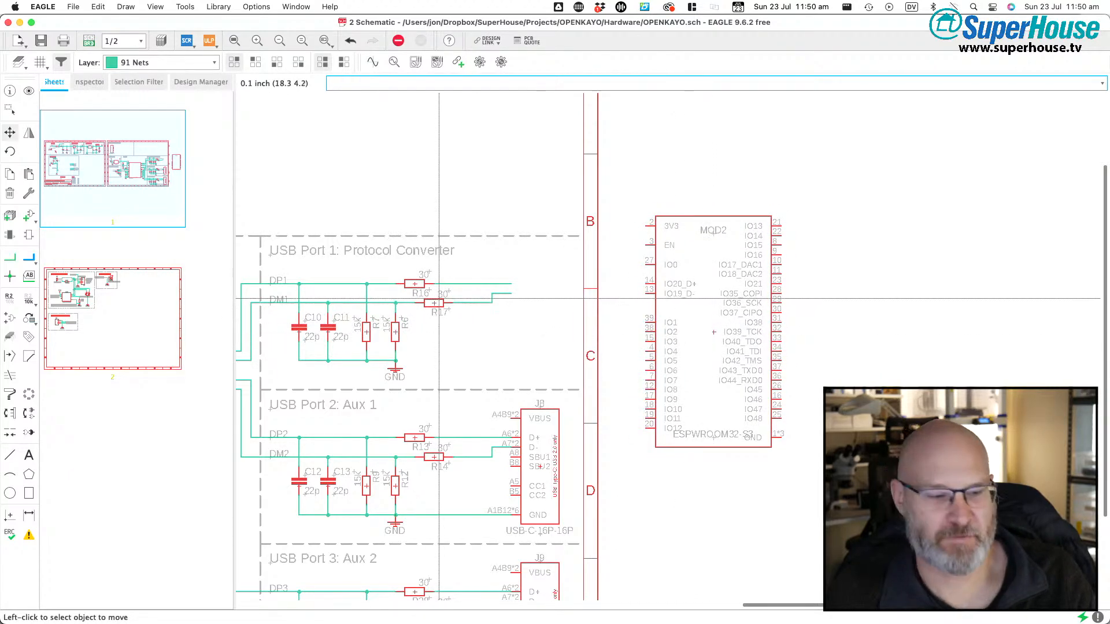
- Wire USB Port 1's open DM1-side net to MOD2's IO19_D- pin and its DP1-side net to IO20_D+
{"action": "key", "text": "alt+n"}
{"action": "left_click", "coordinate": [513, 294]}
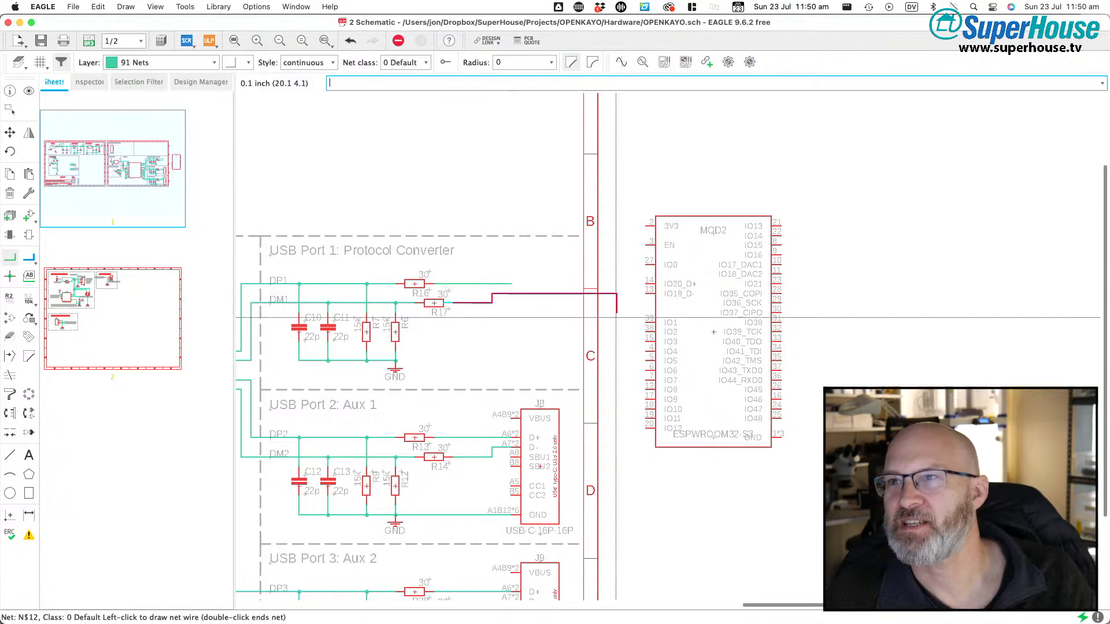
{"action": "left_click", "coordinate": [511, 283]}
{"action": "left_click", "coordinate": [644, 284]}
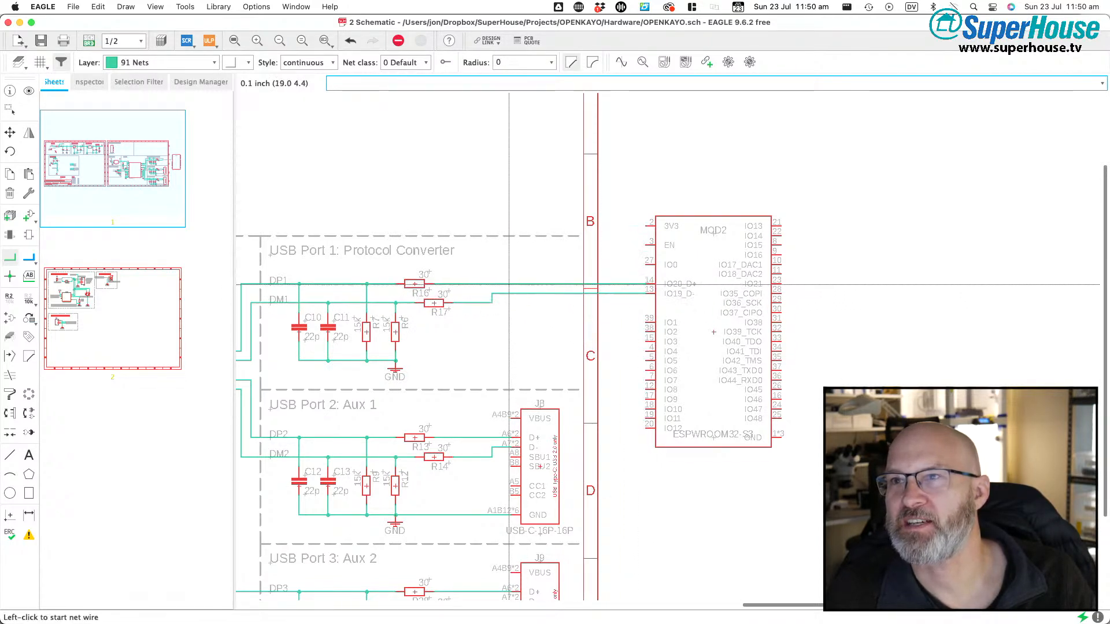
- Delete the 30 ohm series resistors R16 and R17 from the USB Port 1 data lines
{"action": "key", "text": "Delete"}
{"action": "left_click", "coordinate": [416, 285]}
{"action": "left_click", "coordinate": [435, 304]}
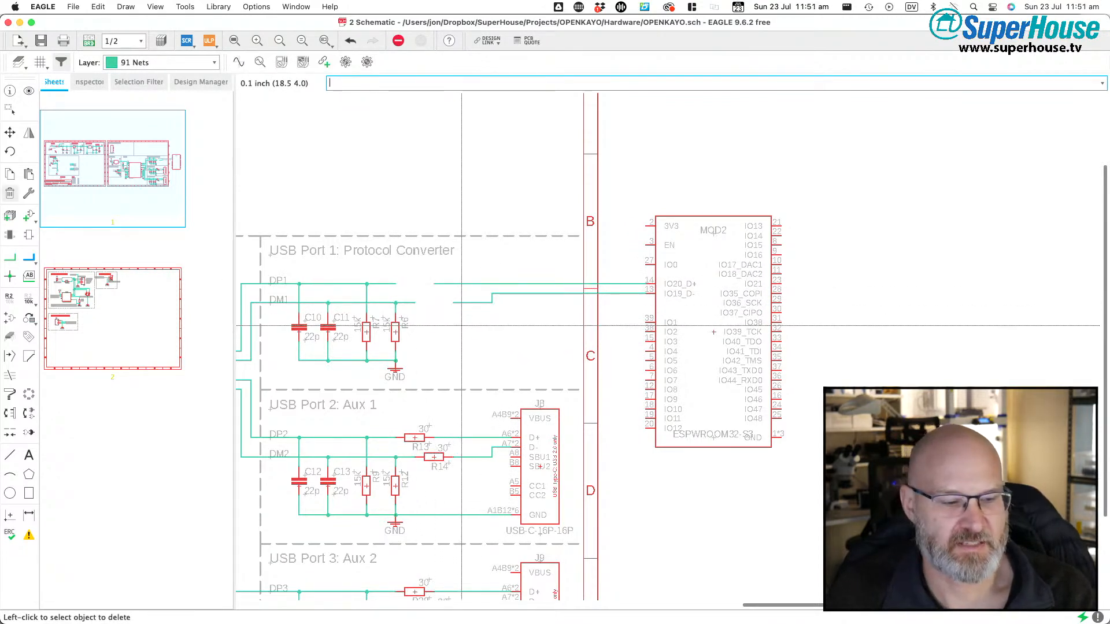
- Bridge the gaps left by R17 and R16 with nets, joining DM1 and DP1 directly to MOD2's data lines
{"action": "key", "text": "n"}
{"action": "left_click", "coordinate": [453, 303]}
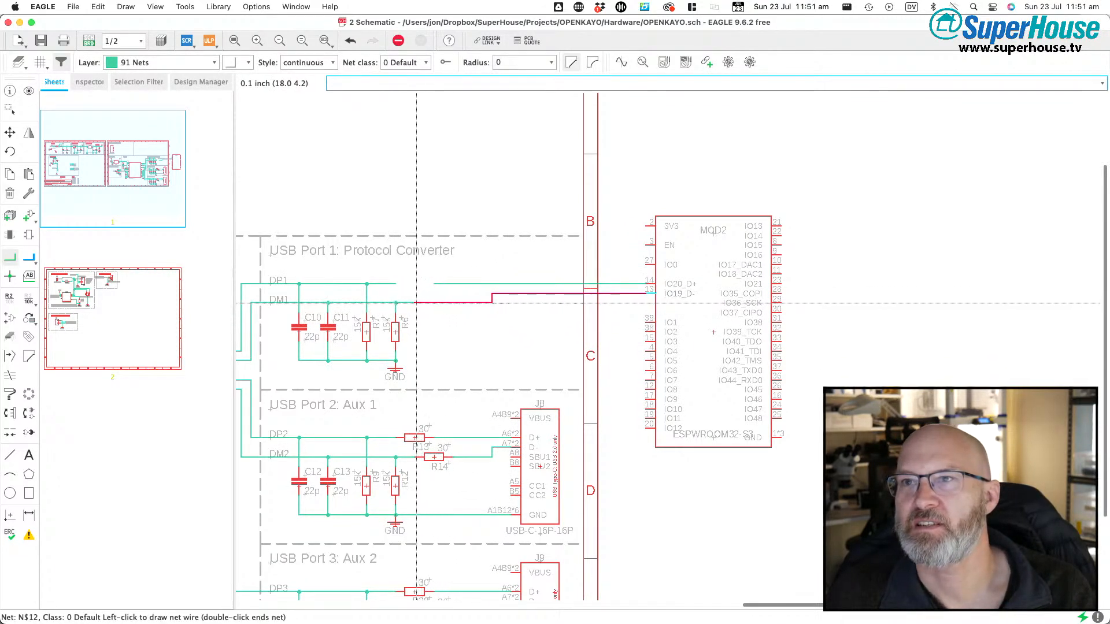
{"action": "left_click", "coordinate": [416, 303]}
{"action": "left_click", "coordinate": [495, 322]}
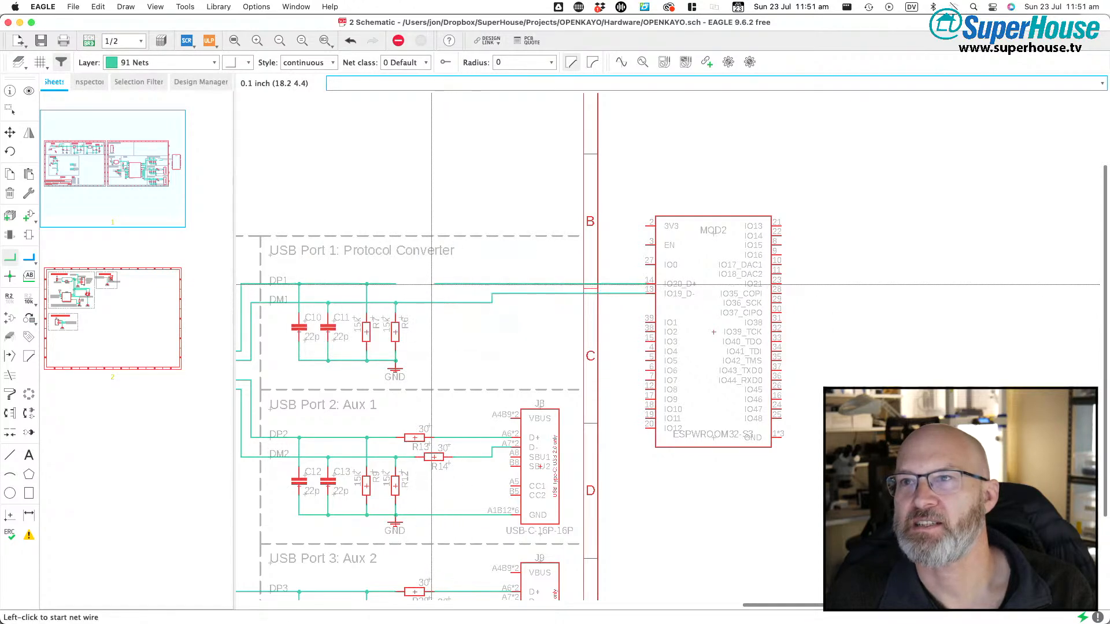
{"action": "left_click", "coordinate": [396, 284]}
{"action": "left_click", "coordinate": [495, 320]}
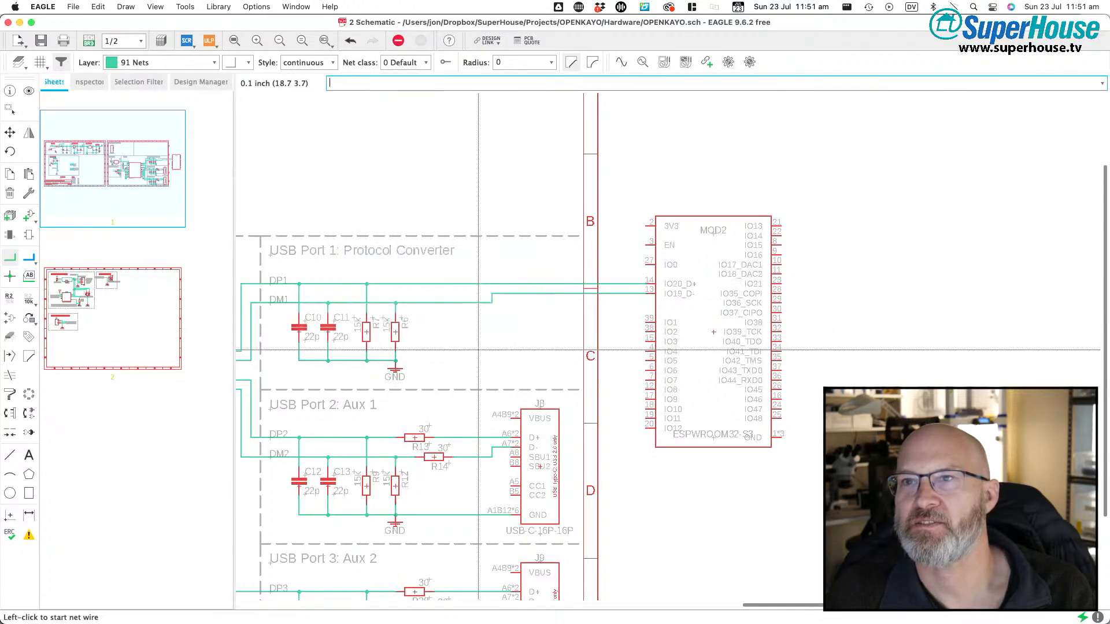
- Move USB Port 1's DM1 net segments and label up beside DP1, straightening the line to MOD2's IO19_D- pin
{"action": "scroll", "coordinate": [479, 340], "scroll_direction": "left", "scroll_amount": 3}
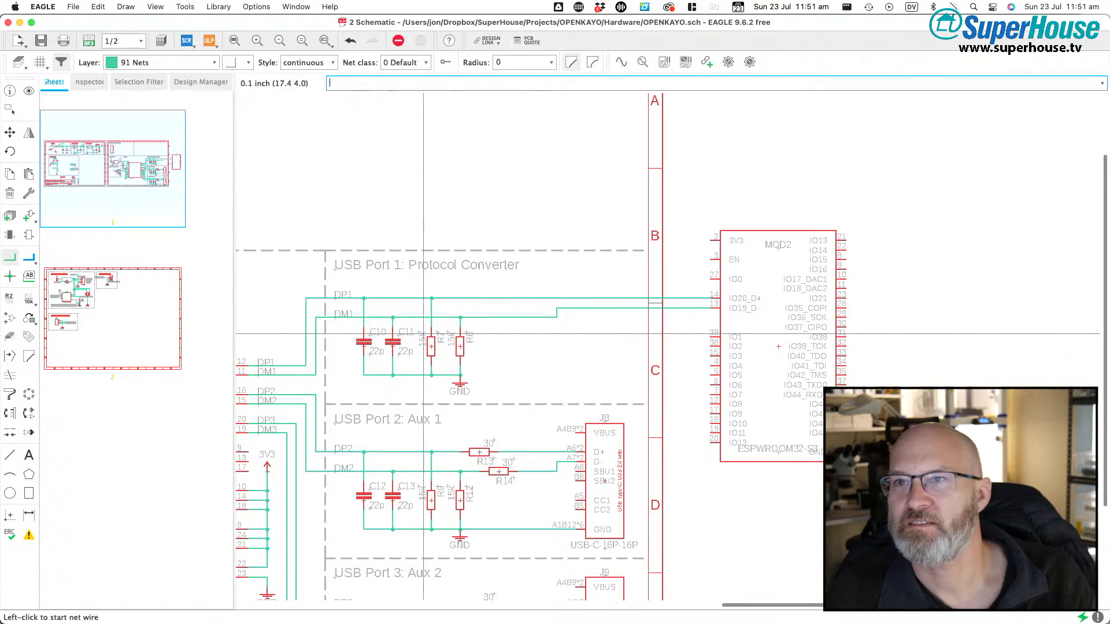
{"action": "key", "text": "F7"}
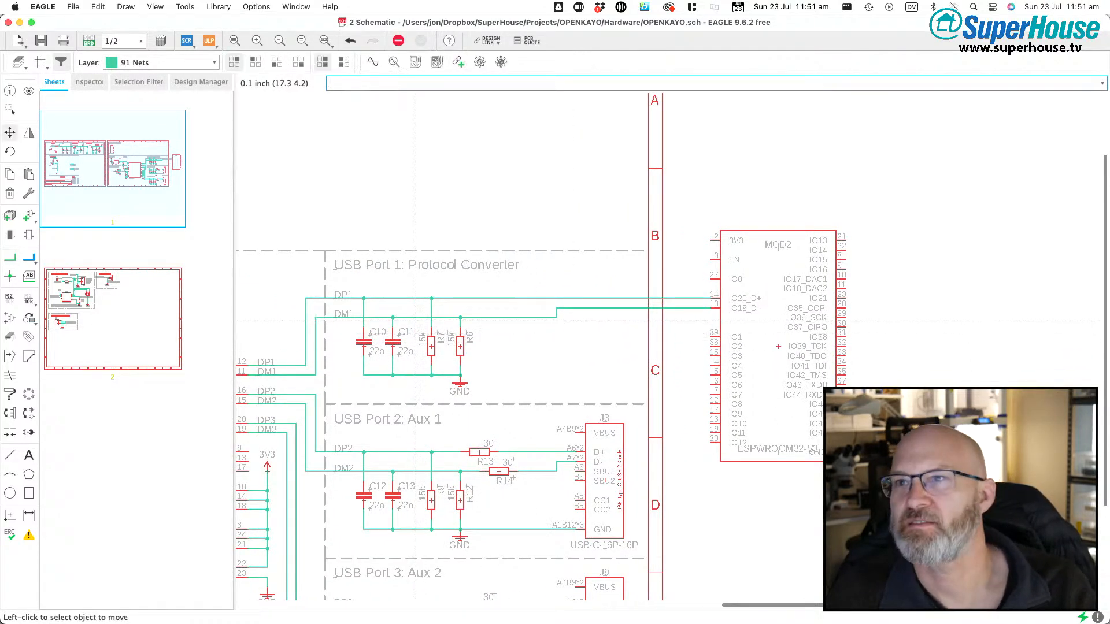
{"action": "left_click", "coordinate": [494, 317]}
{"action": "left_click", "coordinate": [491, 310]}
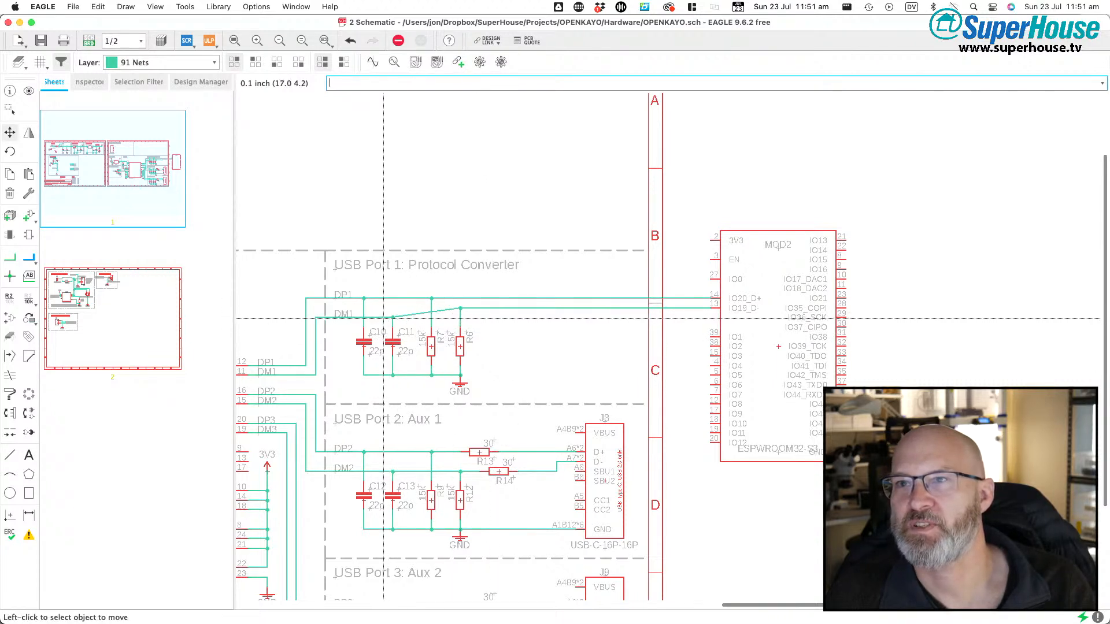
{"action": "left_click", "coordinate": [354, 317]}
{"action": "left_click", "coordinate": [355, 310]}
{"action": "left_click", "coordinate": [335, 318]}
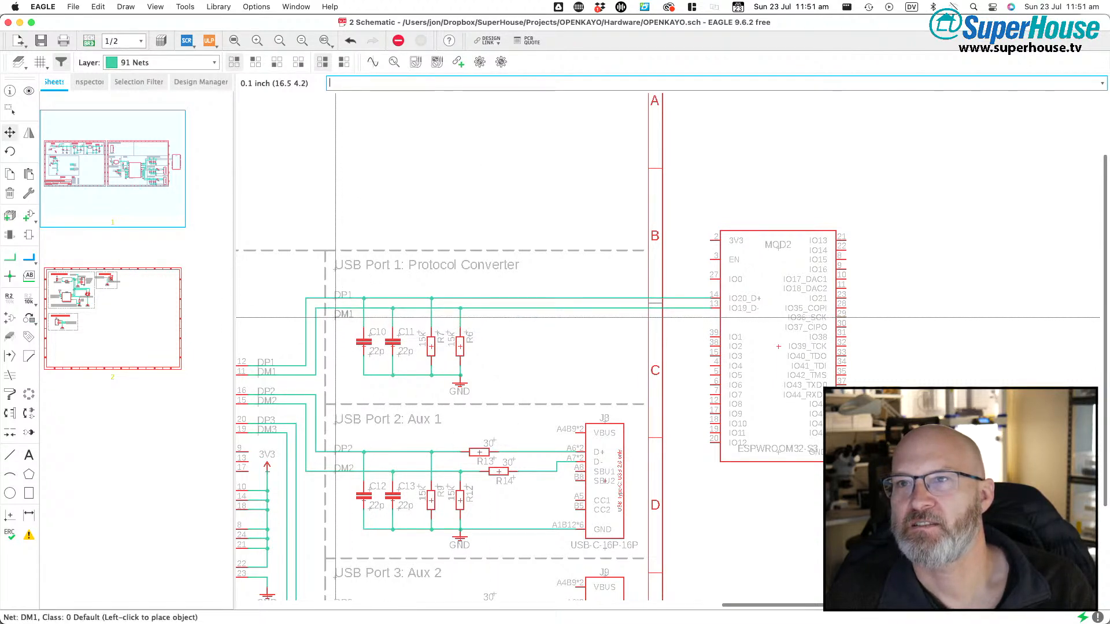
{"action": "left_click", "coordinate": [336, 309]}
{"action": "scroll", "coordinate": [585, 346], "scroll_direction": "down", "scroll_amount": 3}
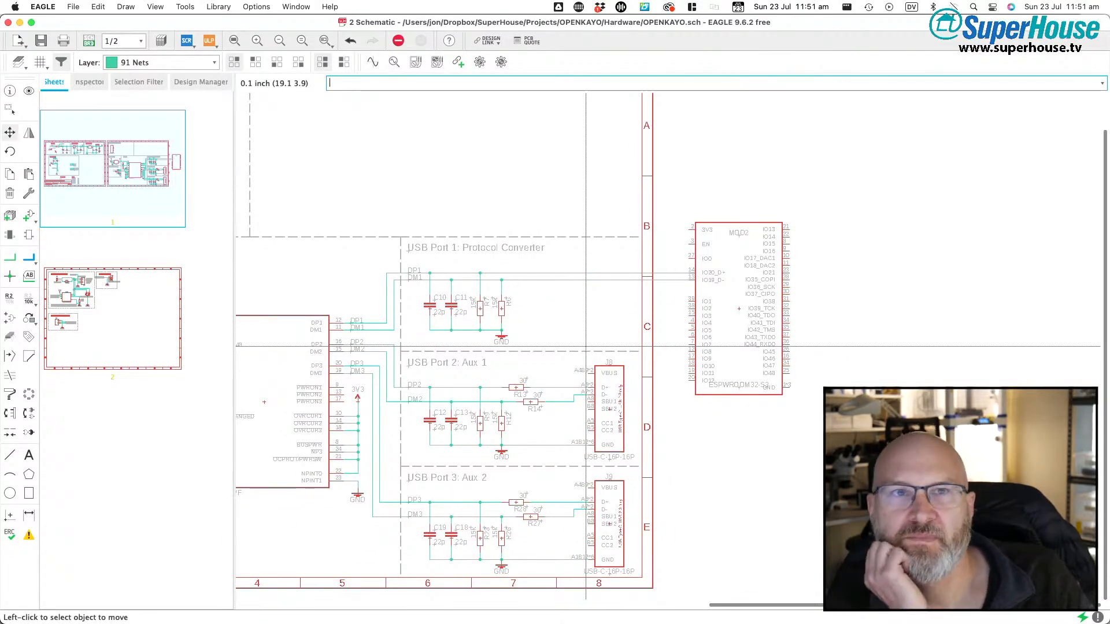
{"action": "scroll", "coordinate": [585, 347], "scroll_direction": "down", "scroll_amount": 5}
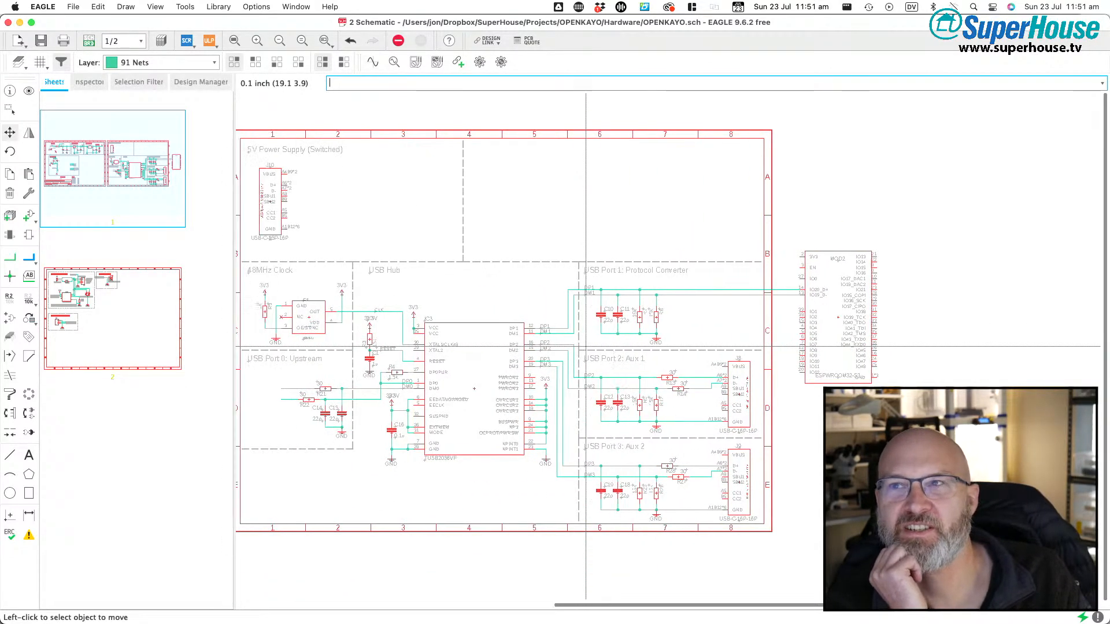
{"action": "scroll", "coordinate": [586, 347], "scroll_direction": "left", "scroll_amount": 5}
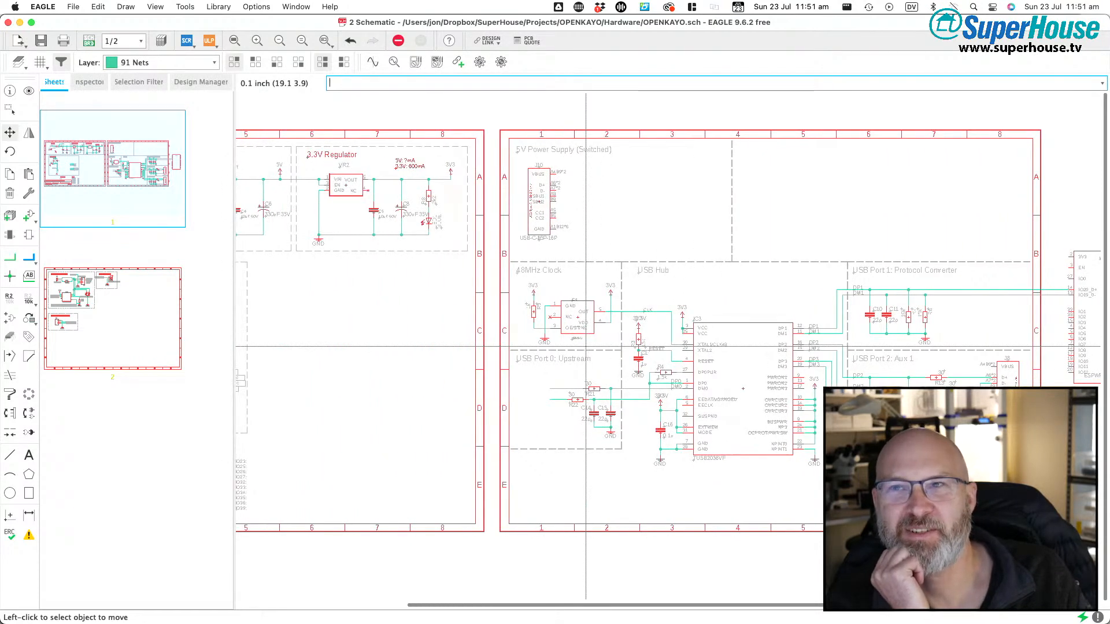
{"action": "scroll", "coordinate": [586, 347], "scroll_direction": "right", "scroll_amount": 10}
{"action": "scroll", "coordinate": [586, 347], "scroll_direction": "left", "scroll_amount": 5}
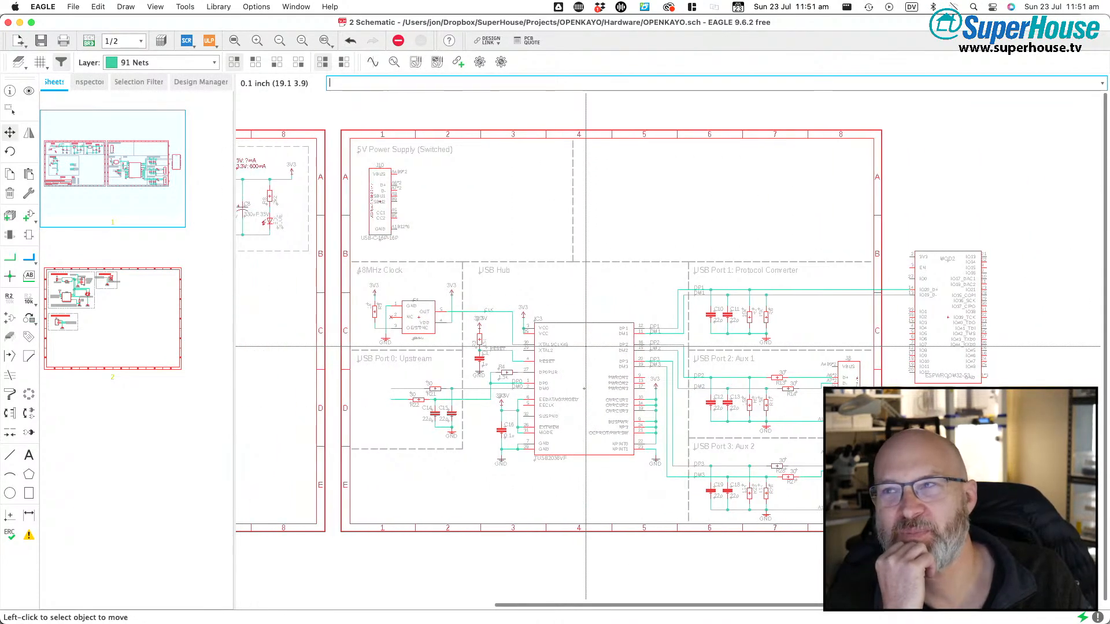
- Delete the dashed divider lines that separate the 48MHz Clock and USB Port 0: Upstream sections from each other and the USB Hub
{"action": "scroll", "coordinate": [586, 347], "scroll_direction": "right", "scroll_amount": 6}
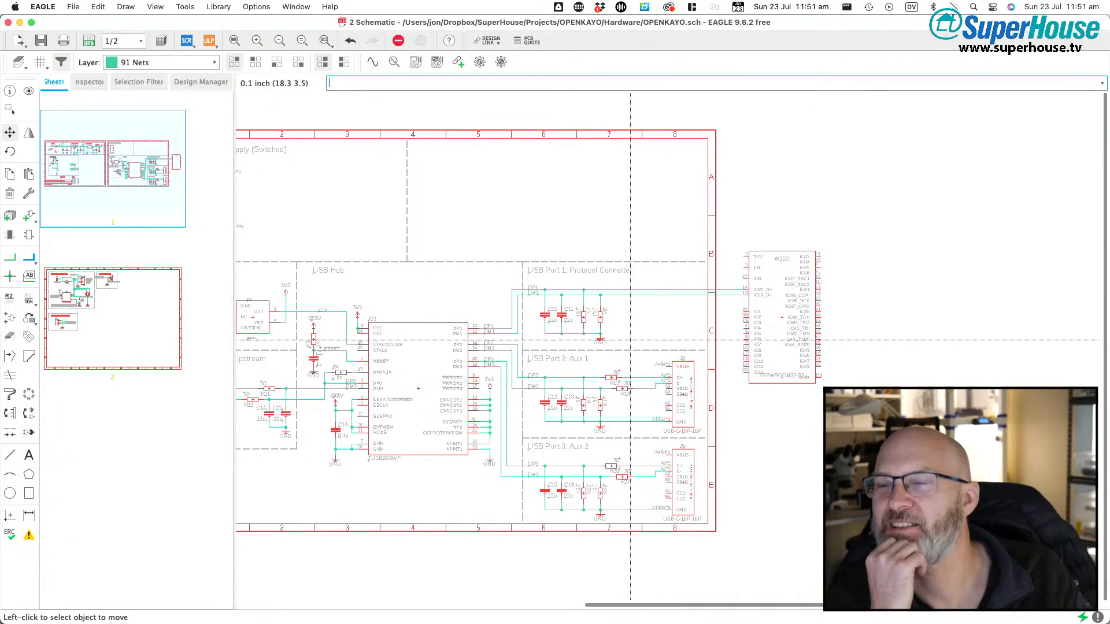
{"action": "scroll", "coordinate": [630, 339], "scroll_direction": "left", "scroll_amount": 3}
{"action": "scroll", "coordinate": [631, 340], "scroll_direction": "left", "scroll_amount": 2}
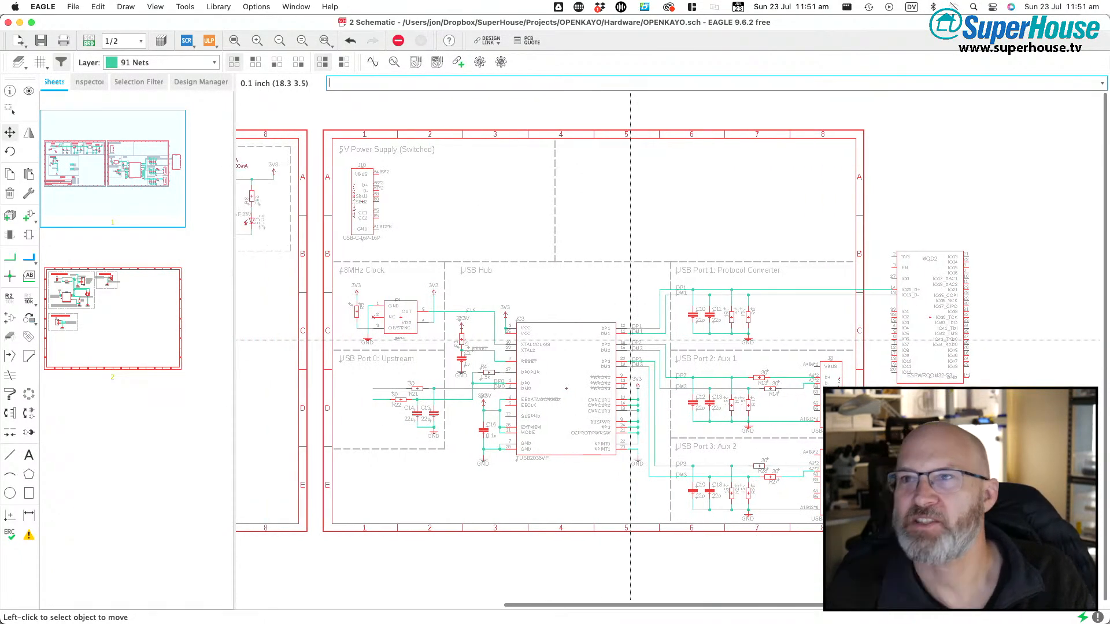
{"action": "scroll", "coordinate": [454, 366], "scroll_direction": "up", "scroll_amount": 2}
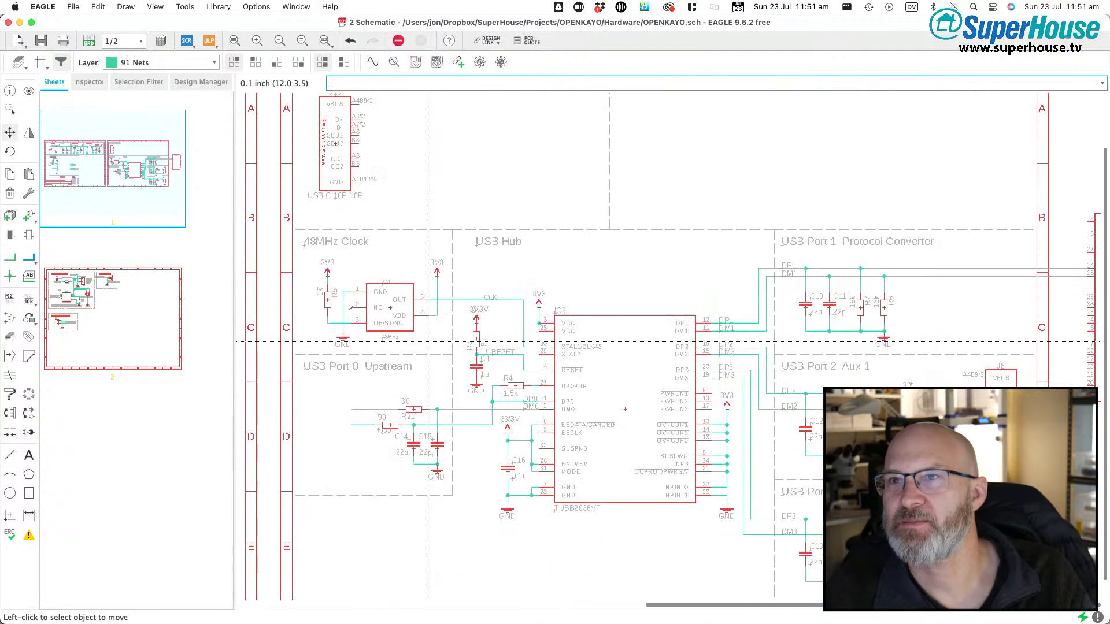
{"action": "scroll", "coordinate": [417, 431], "scroll_direction": "down", "scroll_amount": 2}
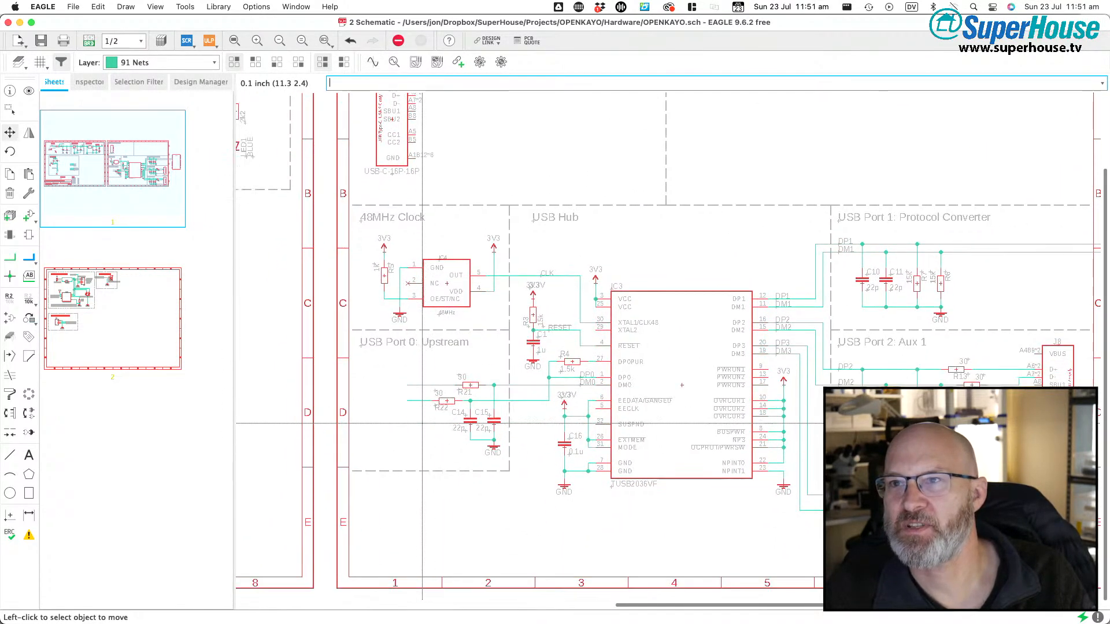
{"action": "type", "text": "delete"}
{"action": "key", "text": "Return"}
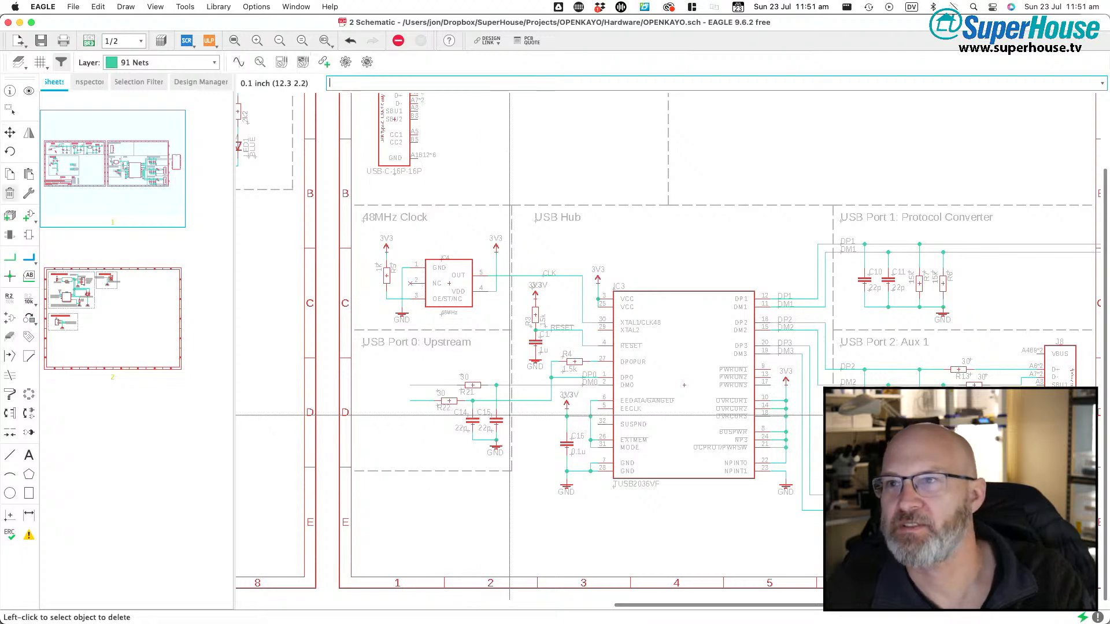
{"action": "left_click", "coordinate": [512, 463]}
{"action": "left_click", "coordinate": [490, 471]}
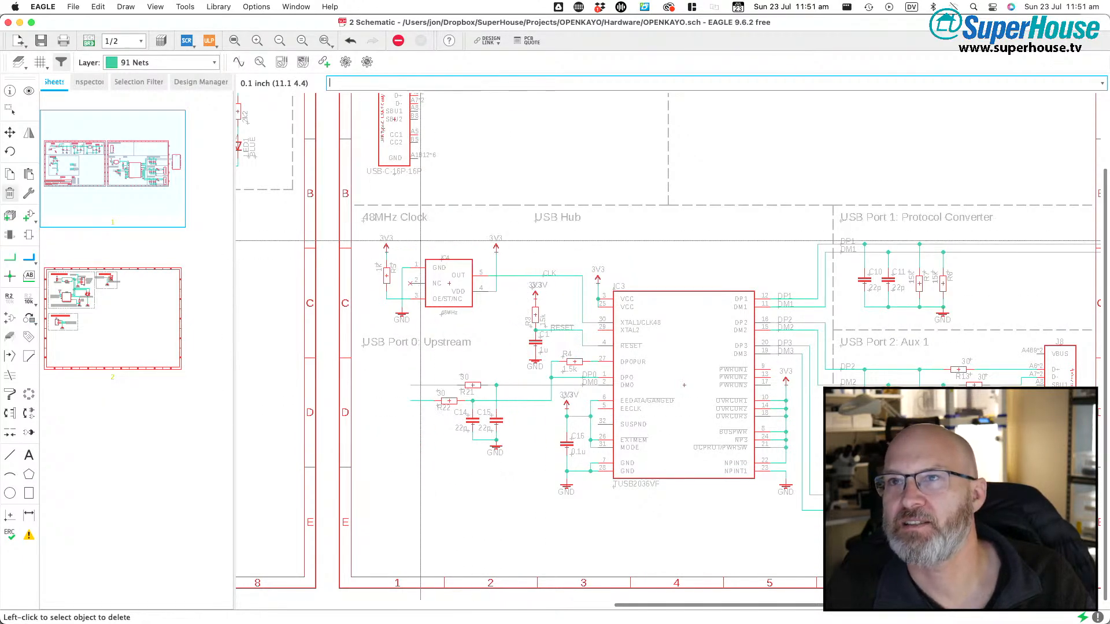
- Move USB-C connector J10 from the 5V Power Supply (Switched) section to directly below the USB Port 0: Upstream heading
{"action": "scroll", "coordinate": [420, 241], "scroll_direction": "up", "scroll_amount": 3}
{"action": "type", "text": "move"}
{"action": "key", "text": "Return"}
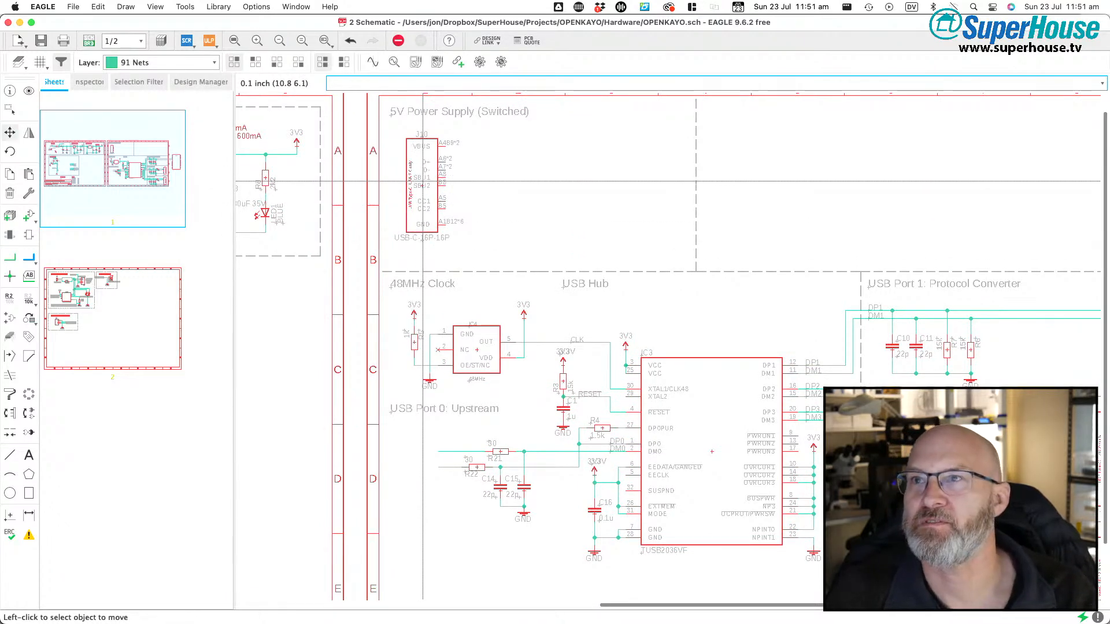
{"action": "left_click", "coordinate": [424, 187]}
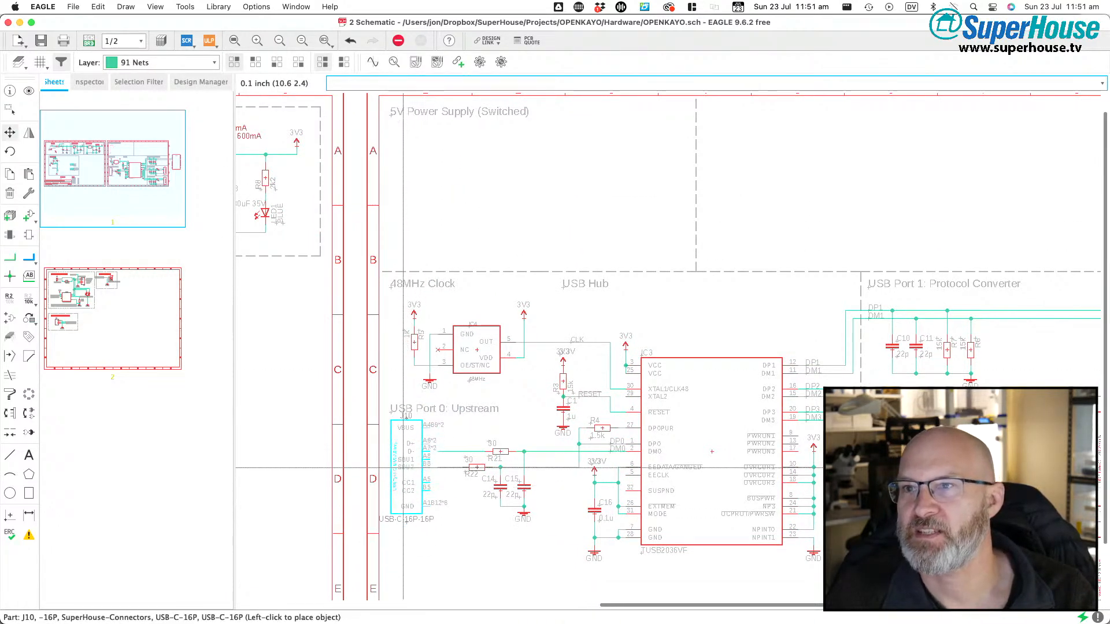
{"action": "left_click", "coordinate": [408, 464]}
- Move resistor R22 and the free end of its net wire up in line with J10's D+ pin
{"action": "scroll", "coordinate": [461, 457], "scroll_direction": "up", "scroll_amount": 4}
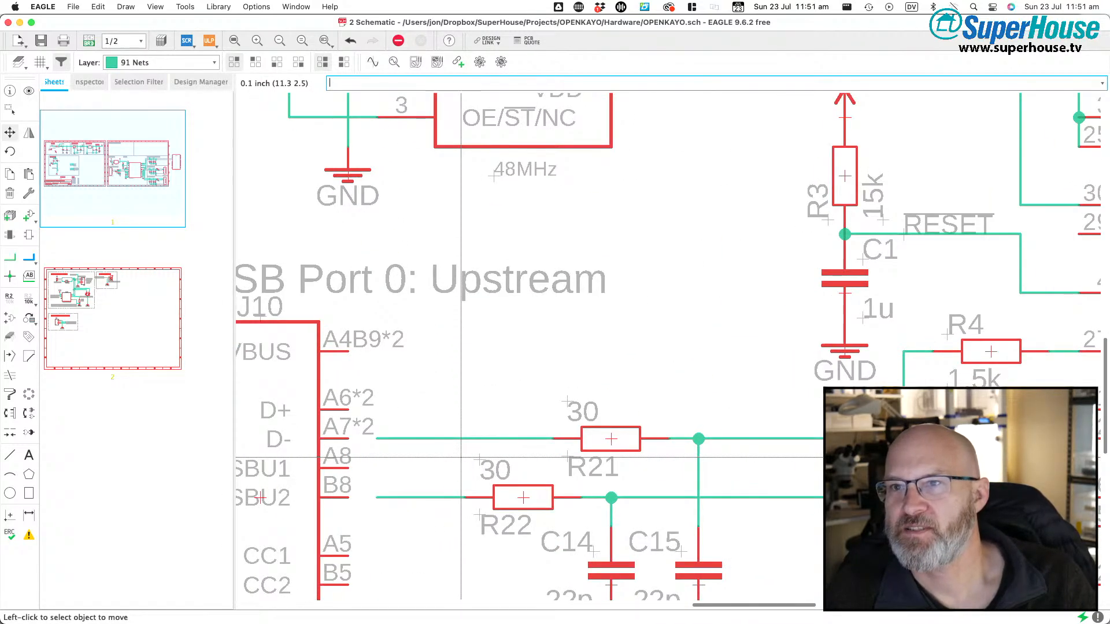
{"action": "scroll", "coordinate": [461, 457], "scroll_direction": "left", "scroll_amount": 4}
{"action": "scroll", "coordinate": [574, 390], "scroll_direction": "right", "scroll_amount": 6}
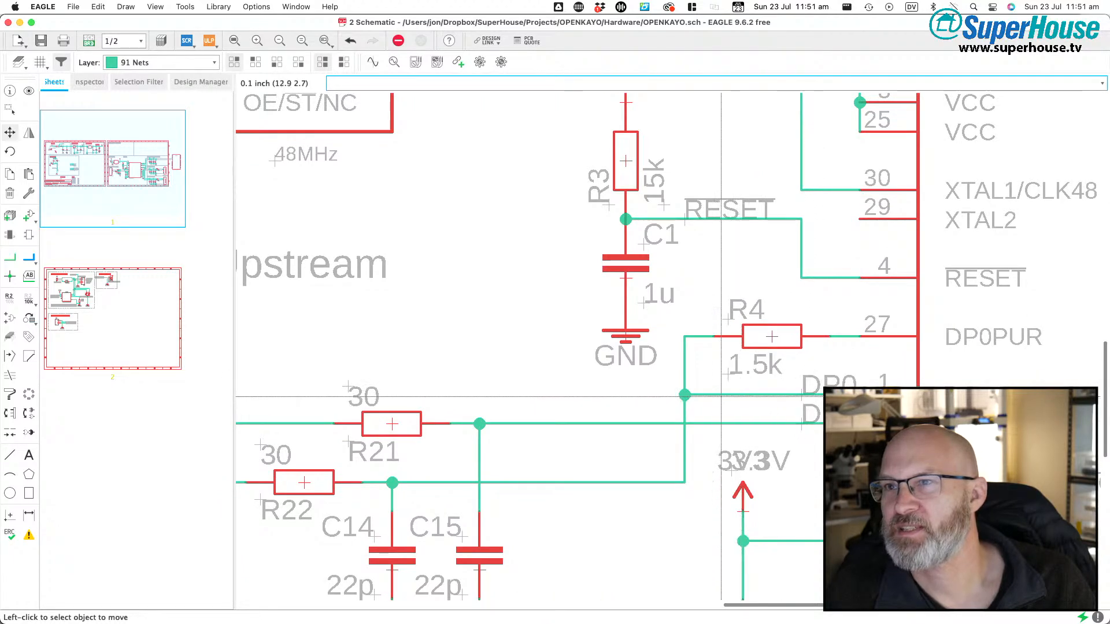
{"action": "scroll", "coordinate": [541, 408], "scroll_direction": "left", "scroll_amount": 7}
{"action": "scroll", "coordinate": [592, 387], "scroll_direction": "right", "scroll_amount": 2}
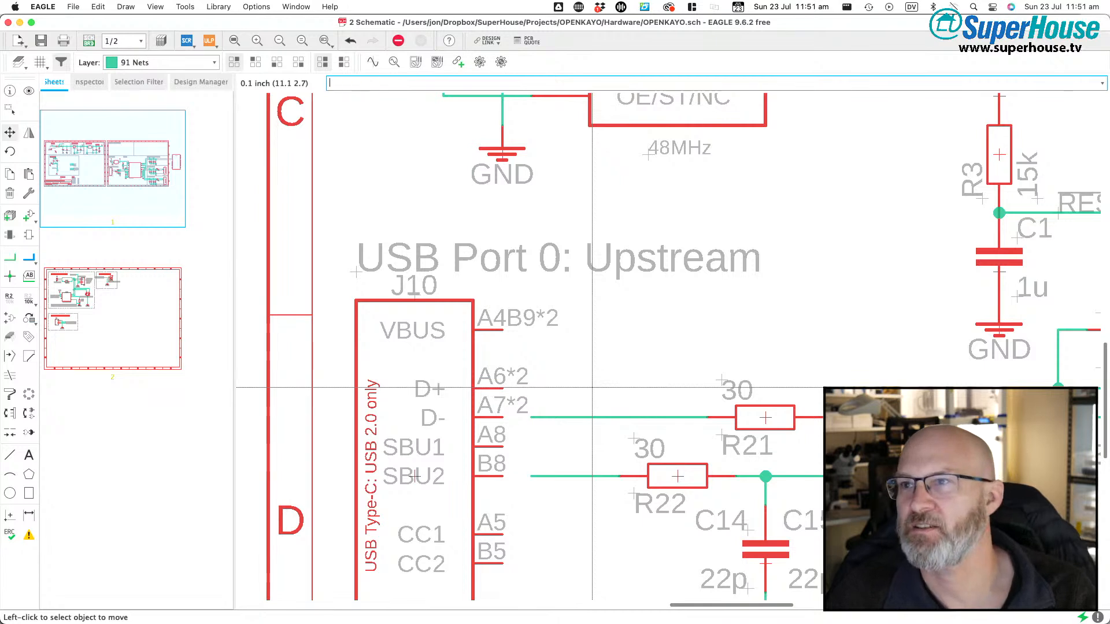
{"action": "left_click", "coordinate": [686, 464]}
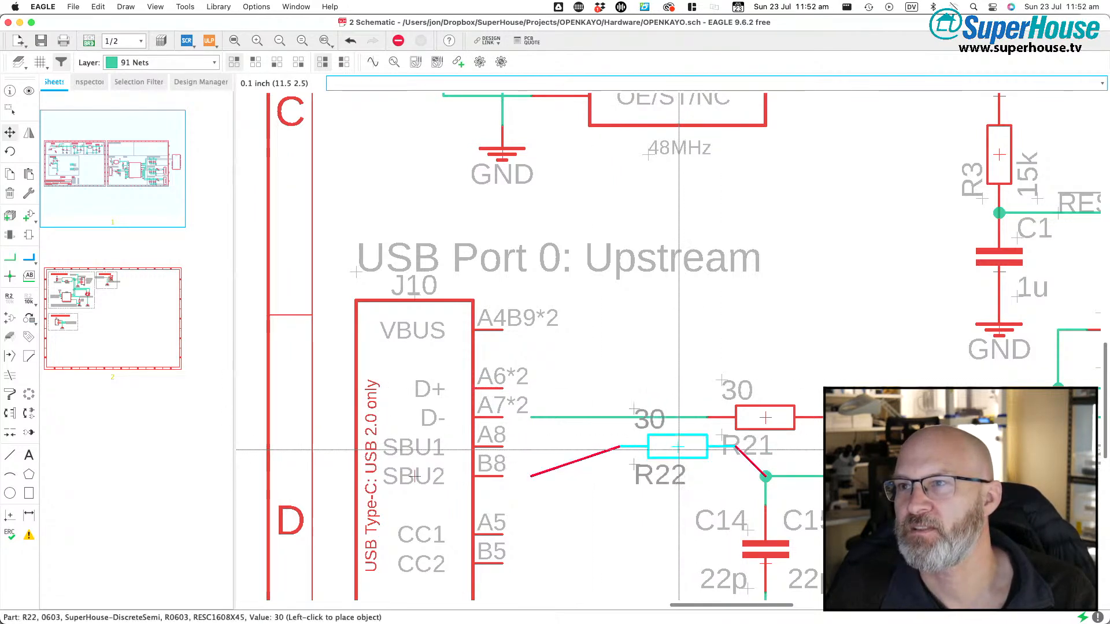
{"action": "left_click", "coordinate": [659, 384]}
{"action": "left_click", "coordinate": [533, 473]}
{"action": "left_click", "coordinate": [548, 395]}
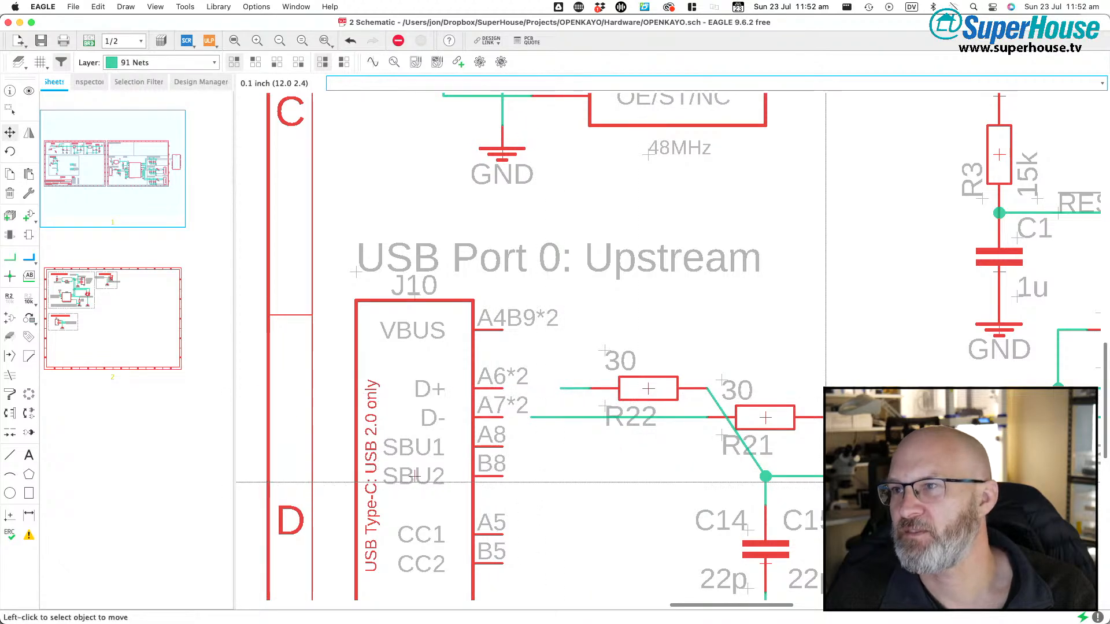
- Straighten the DP0 net and its C14 junction in line with R22, and shift R21 along its wire closer to J10
{"action": "scroll", "coordinate": [849, 463], "scroll_direction": "right", "scroll_amount": 5}
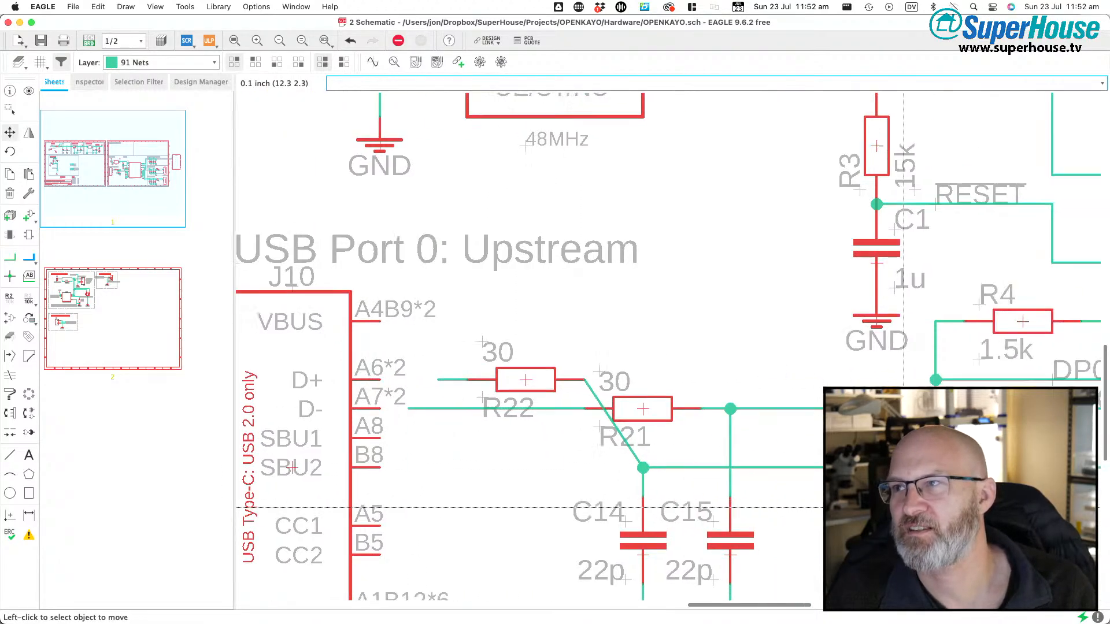
{"action": "left_click", "coordinate": [578, 459]}
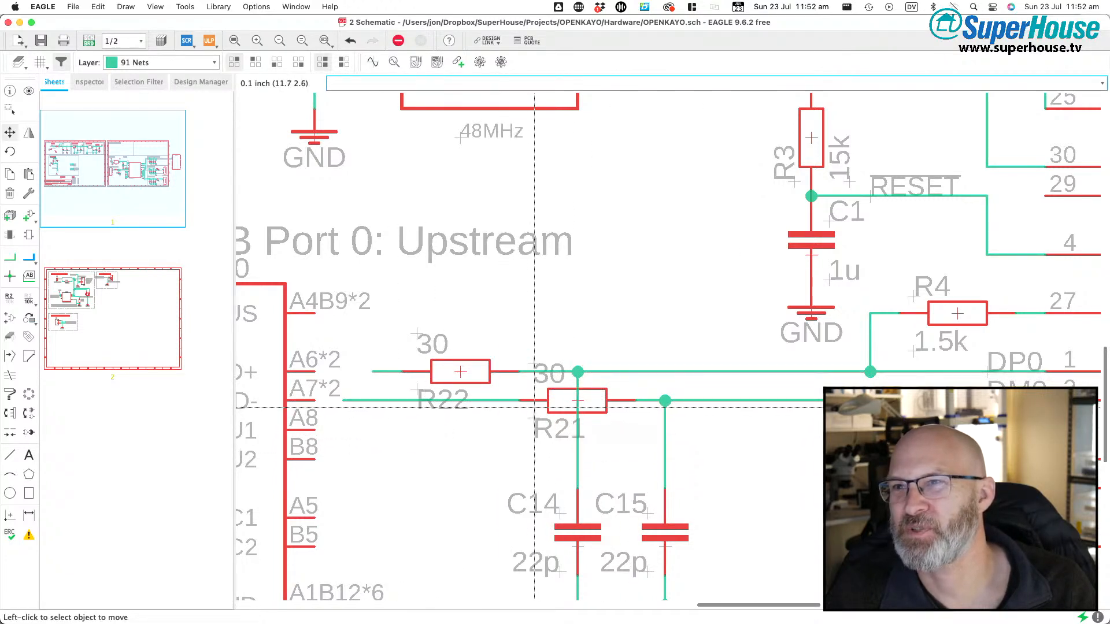
{"action": "left_click", "coordinate": [567, 400]}
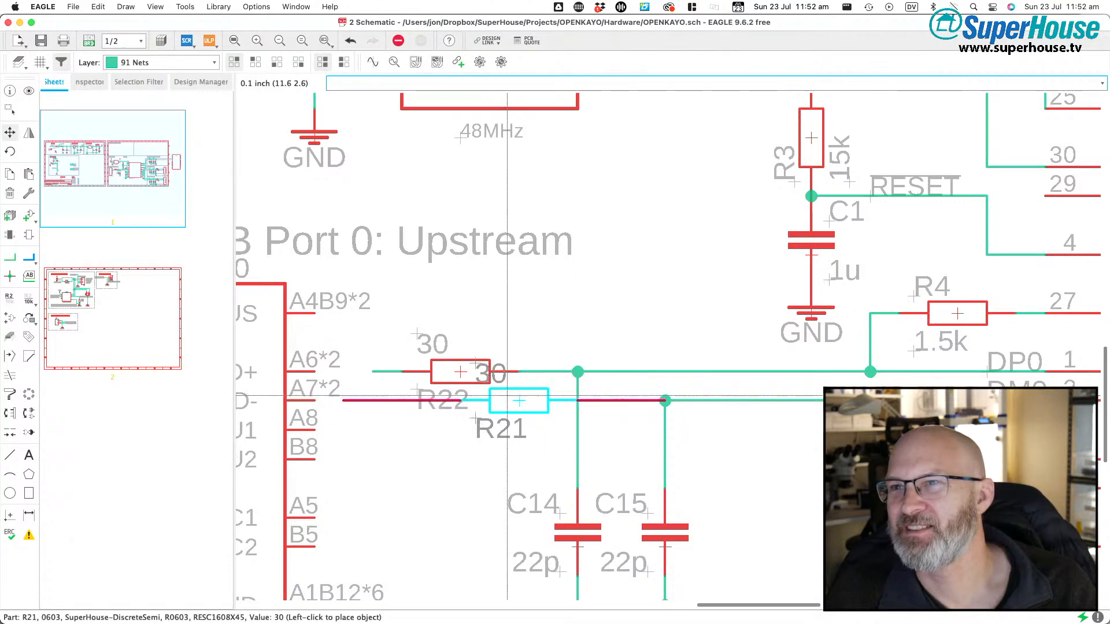
{"action": "left_click", "coordinate": [490, 400]}
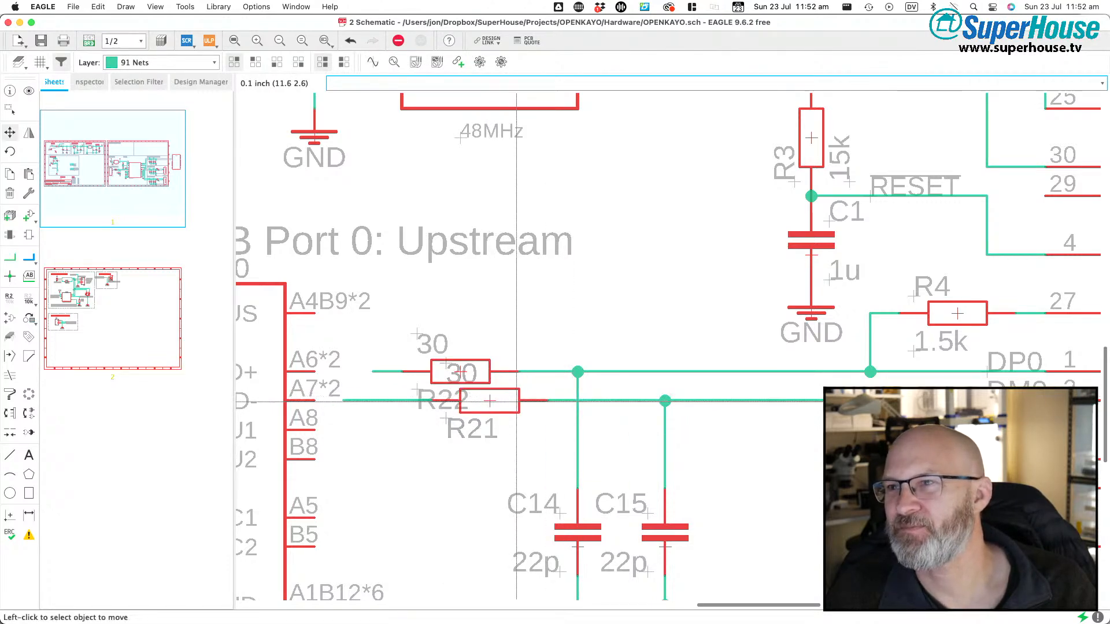
- Draw net wires connecting R22's line to J10's D+ pin and R21's line to its D- pin
{"action": "scroll", "coordinate": [520, 387], "scroll_direction": "down", "scroll_amount": 5}
{"action": "scroll", "coordinate": [557, 376], "scroll_direction": "up", "scroll_amount": 5}
{"action": "scroll", "coordinate": [549, 375], "scroll_direction": "left", "scroll_amount": 3}
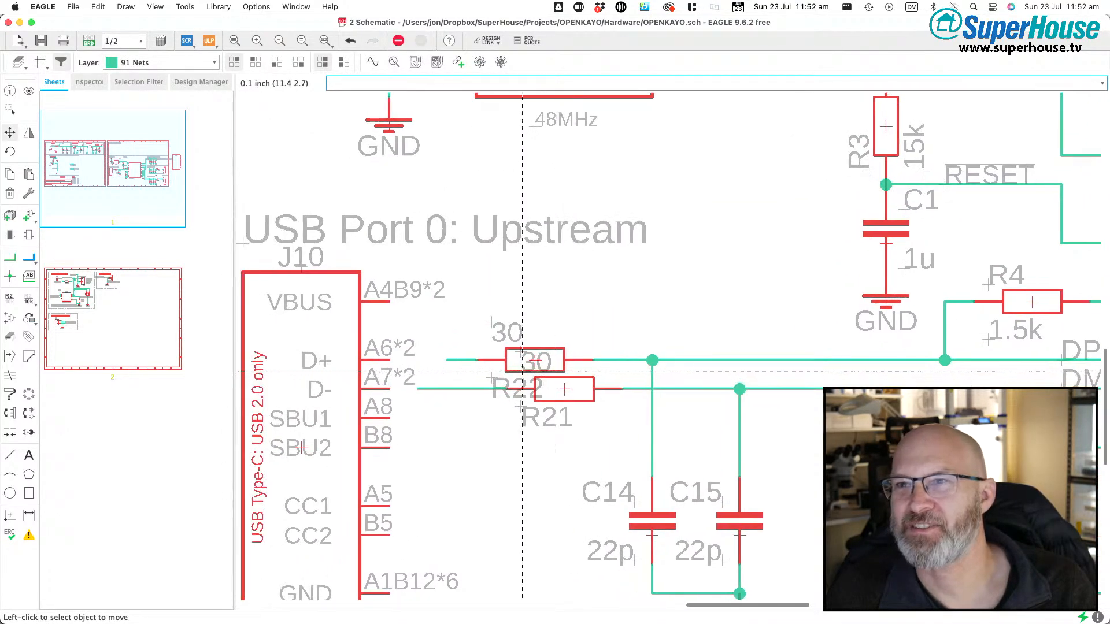
{"action": "key", "text": "alt+n"}
{"action": "left_click", "coordinate": [445, 360]}
{"action": "left_click", "coordinate": [399, 359]}
{"action": "left_click", "coordinate": [419, 388]}
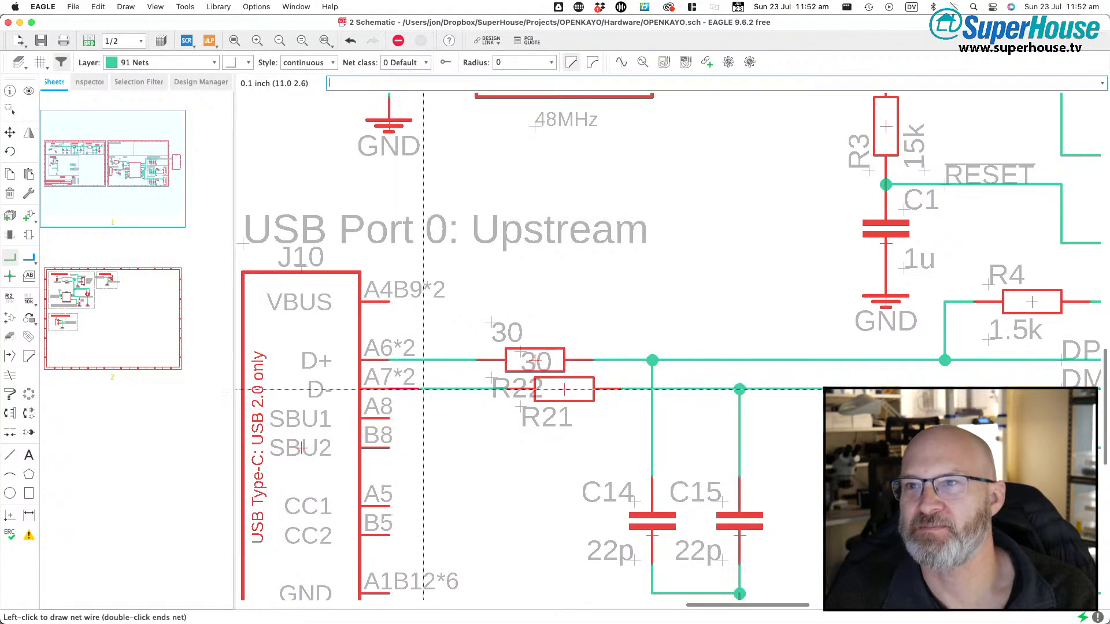
- Examine the upstream data lines from J10 through R22 and R21 to the DP0 and DM0 pins of IC3
{"action": "scroll", "coordinate": [359, 354], "scroll_direction": "down", "scroll_amount": 2}
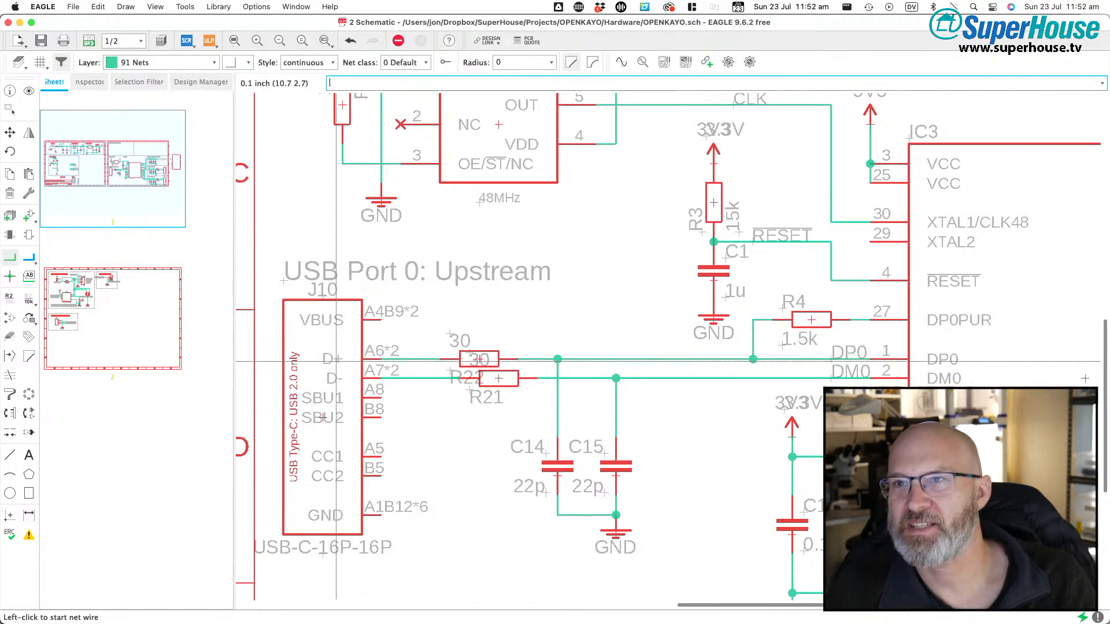
{"action": "middle_click_drag", "start_coordinate": [258, 371], "coordinate": [330, 356]}
{"action": "middle_click_drag", "start_coordinate": [973, 346], "coordinate": [679, 347]}
{"action": "scroll", "coordinate": [708, 347], "scroll_direction": "up", "scroll_amount": 3}
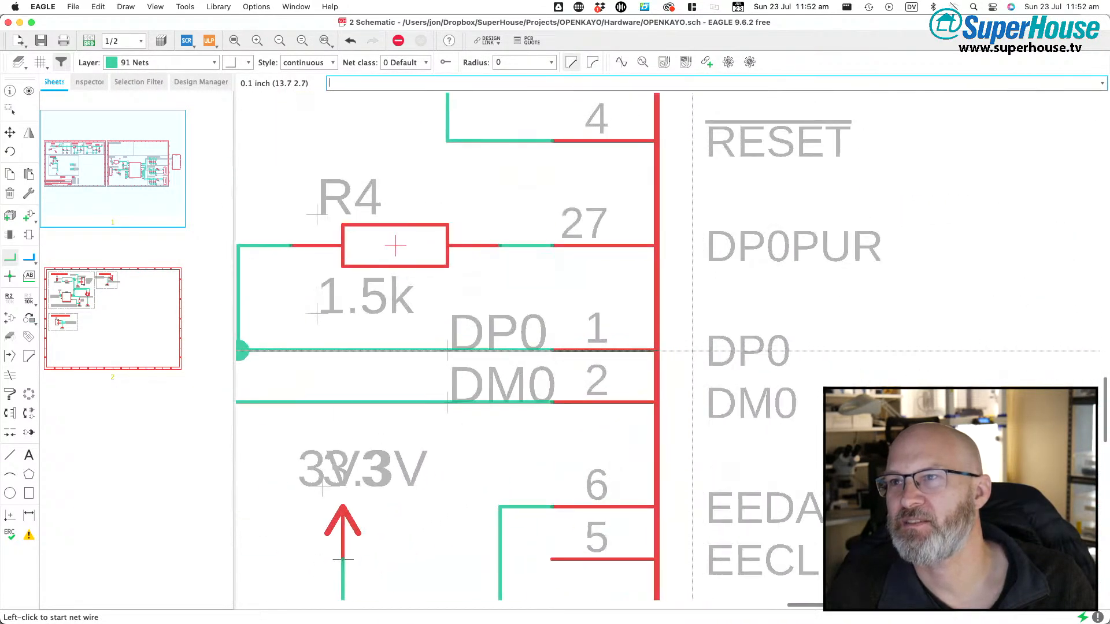
{"action": "scroll", "coordinate": [701, 339], "scroll_direction": "down", "scroll_amount": 5}
{"action": "scroll", "coordinate": [738, 359], "scroll_direction": "up", "scroll_amount": 1}
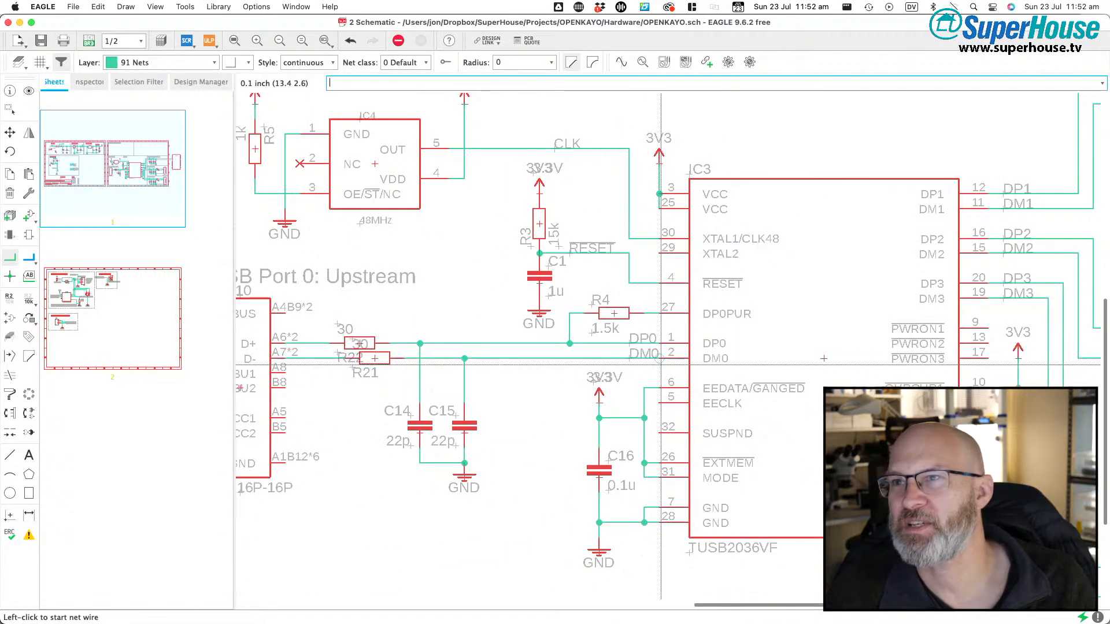
{"action": "middle_click_drag", "start_coordinate": [497, 451], "coordinate": [538, 442]}
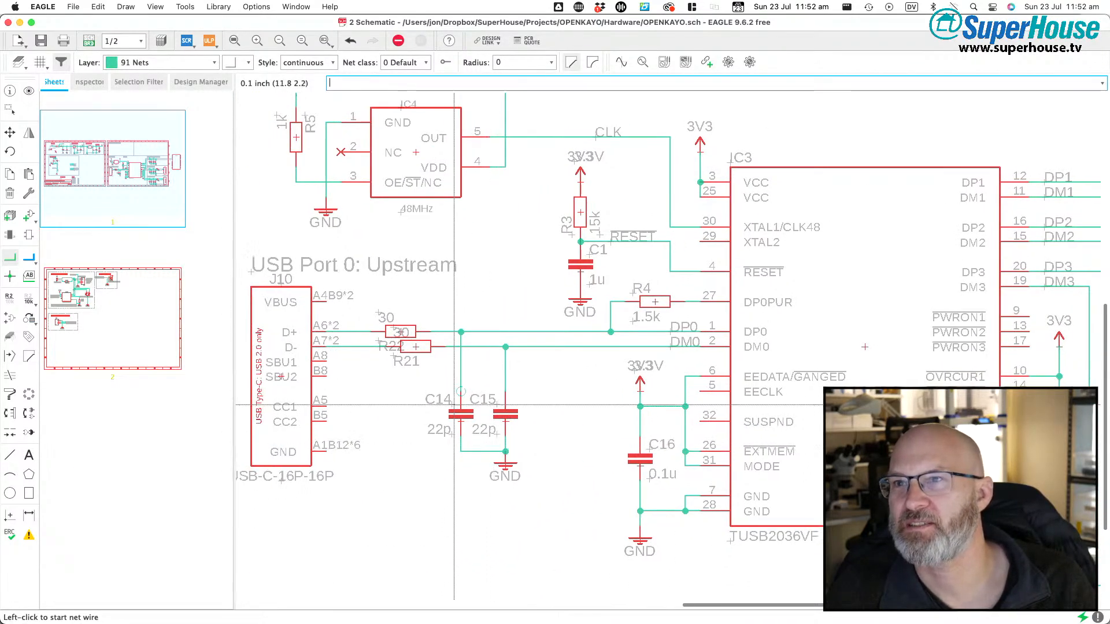
{"action": "middle_click_drag", "start_coordinate": [610, 305], "coordinate": [613, 345]}
{"action": "scroll", "coordinate": [787, 345], "scroll_direction": "down", "scroll_amount": 3}
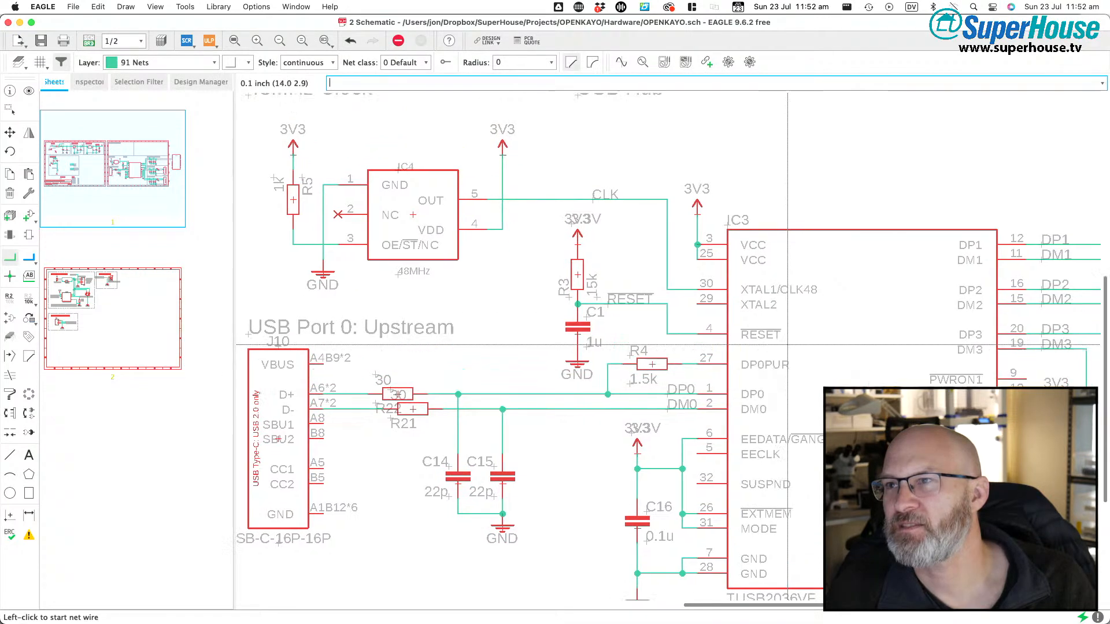
{"action": "scroll", "coordinate": [751, 347], "scroll_direction": "up", "scroll_amount": 6}
{"action": "scroll", "coordinate": [569, 387], "scroll_direction": "down", "scroll_amount": 2}
{"action": "scroll", "coordinate": [568, 386], "scroll_direction": "down", "scroll_amount": 1}
{"action": "middle_click_drag", "start_coordinate": [569, 386], "coordinate": [778, 404]}
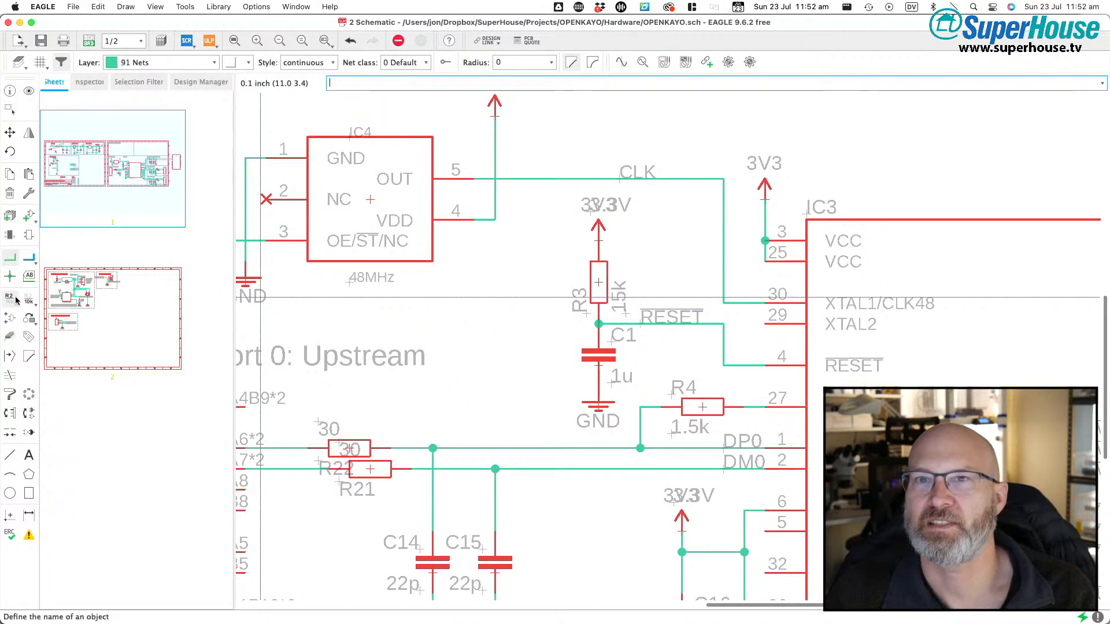
- Restore the overlapping label of the 3V3 supply symbol above R3 to its default position
{"action": "left_click", "coordinate": [7, 321]}
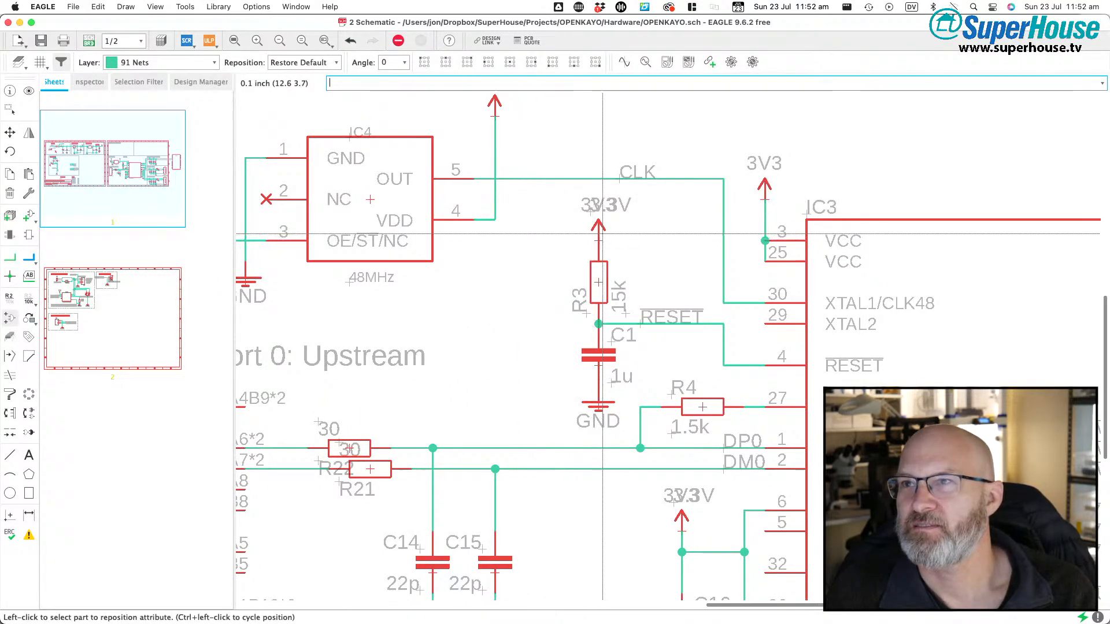
{"action": "scroll", "coordinate": [506, 289], "scroll_direction": "down", "scroll_amount": 3}
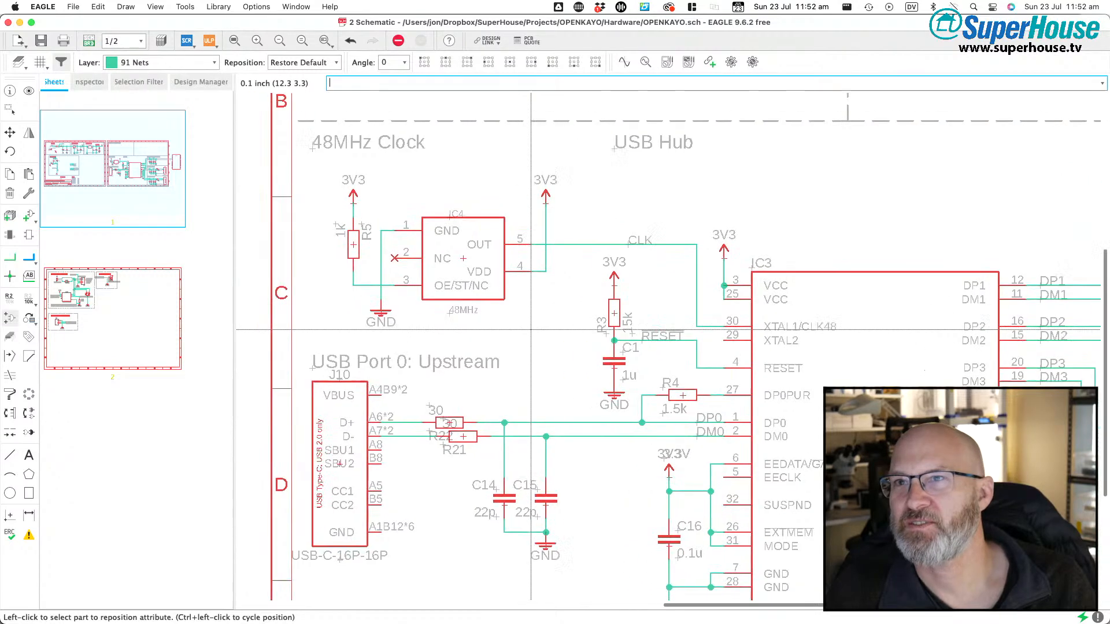
{"action": "scroll", "coordinate": [530, 331], "scroll_direction": "down", "scroll_amount": 4}
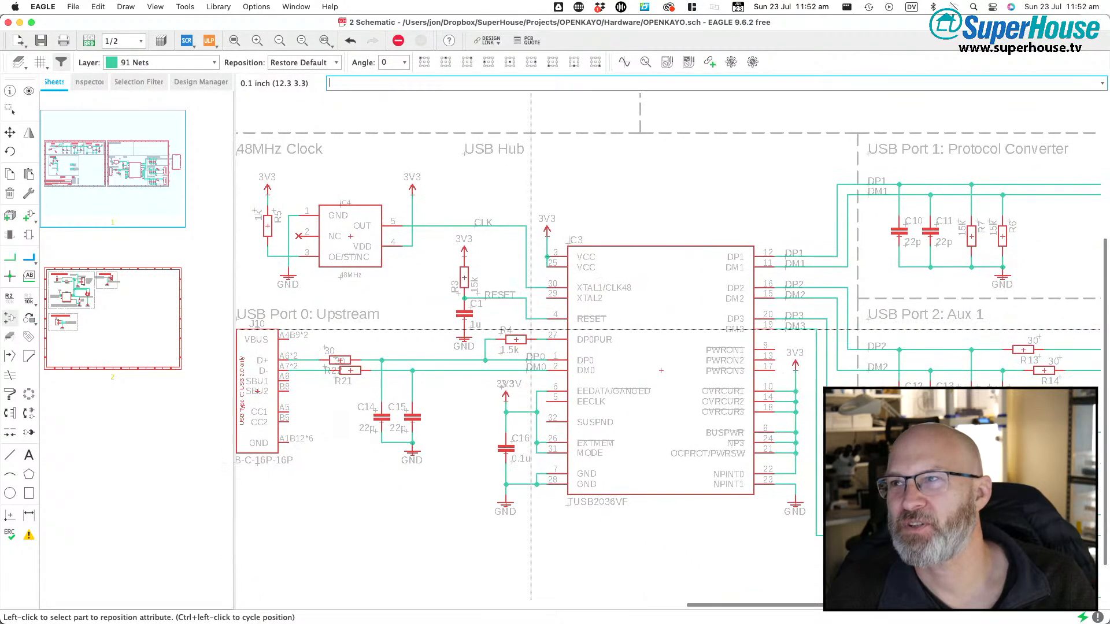
- Review the USB hub wiring, from the upstream connector to the downstream ports and the ESP32-S3 module
{"action": "mouse_move", "coordinate": [531, 330]}
{"action": "middle_mouse_down"}
{"action": "mouse_move", "coordinate": [579, 370]}
{"action": "mouse_move", "coordinate": [531, 350]}
{"action": "mouse_move", "coordinate": [530, 330]}
{"action": "middle_mouse_up"}
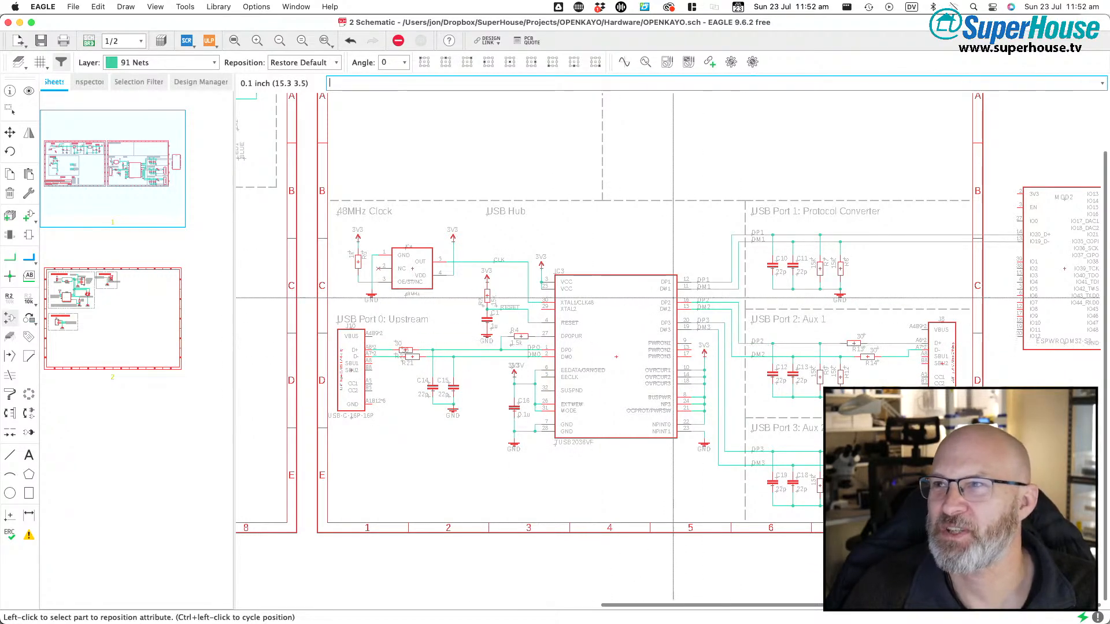
{"action": "scroll", "coordinate": [437, 278], "scroll_direction": "down", "scroll_amount": 3}
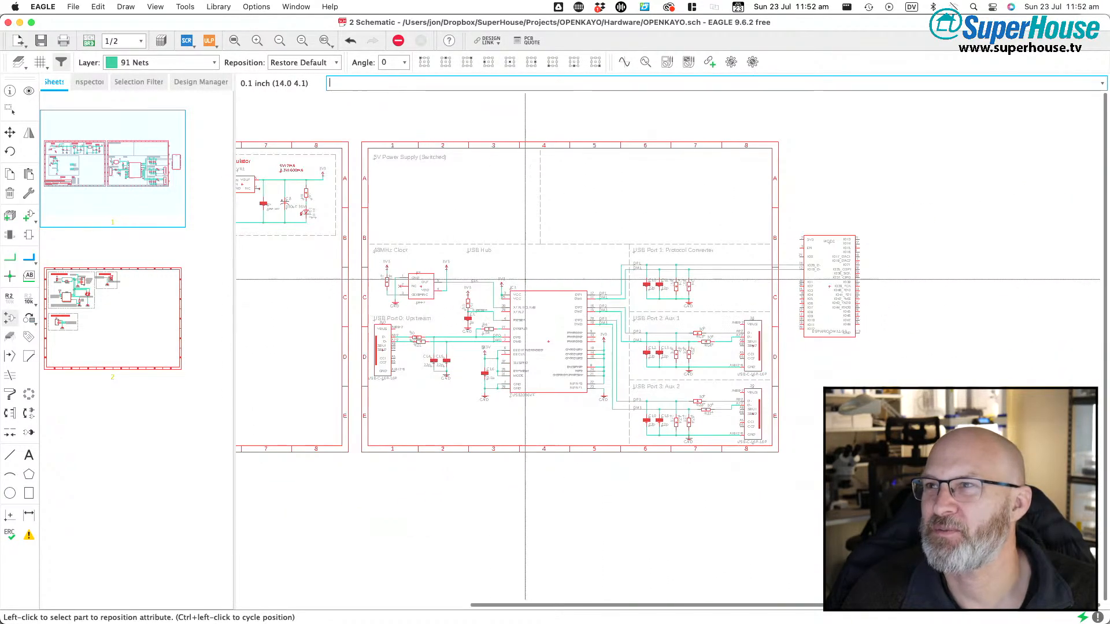
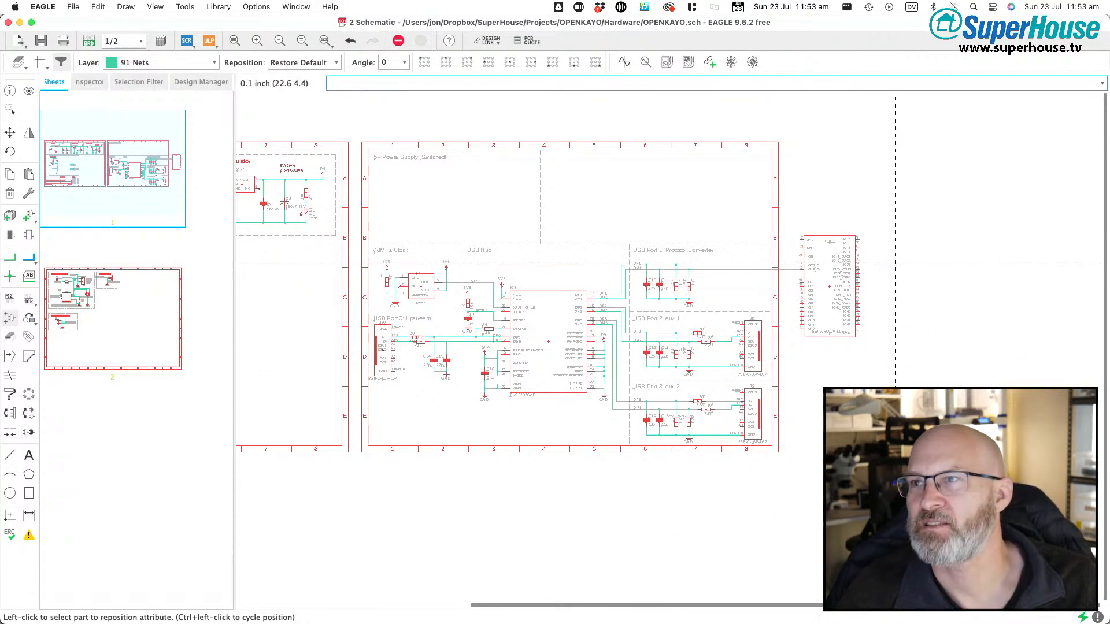
{"action": "scroll", "coordinate": [895, 263], "scroll_direction": "up", "scroll_amount": 6}
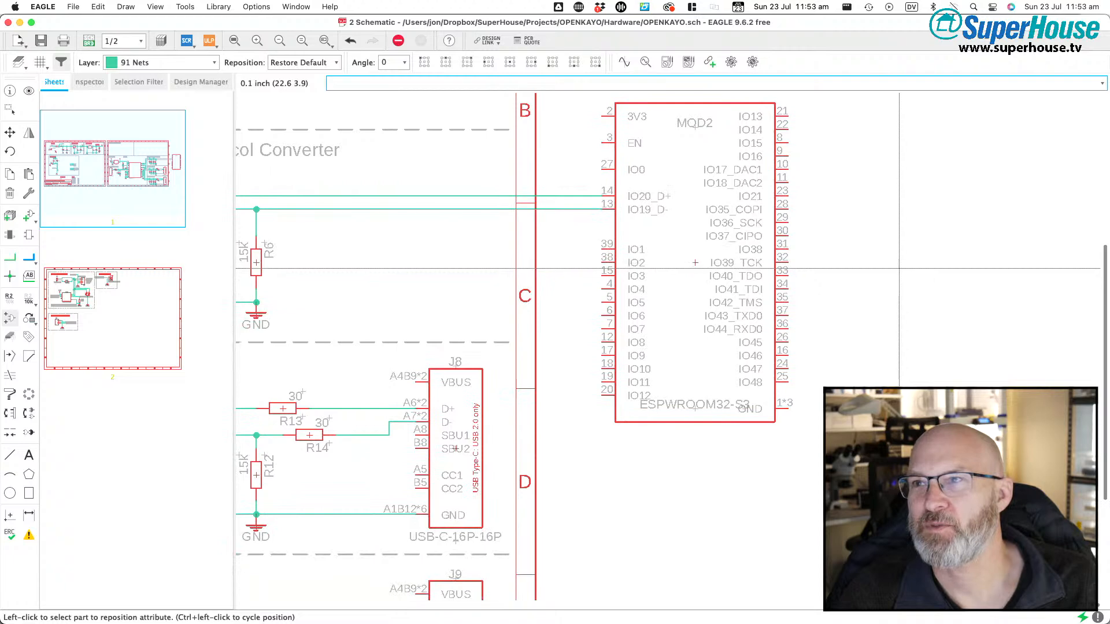
{"action": "scroll", "coordinate": [899, 269], "scroll_direction": "down", "scroll_amount": 1}
{"action": "middle_click_drag", "start_coordinate": [660, 285], "coordinate": [1093, 279]}
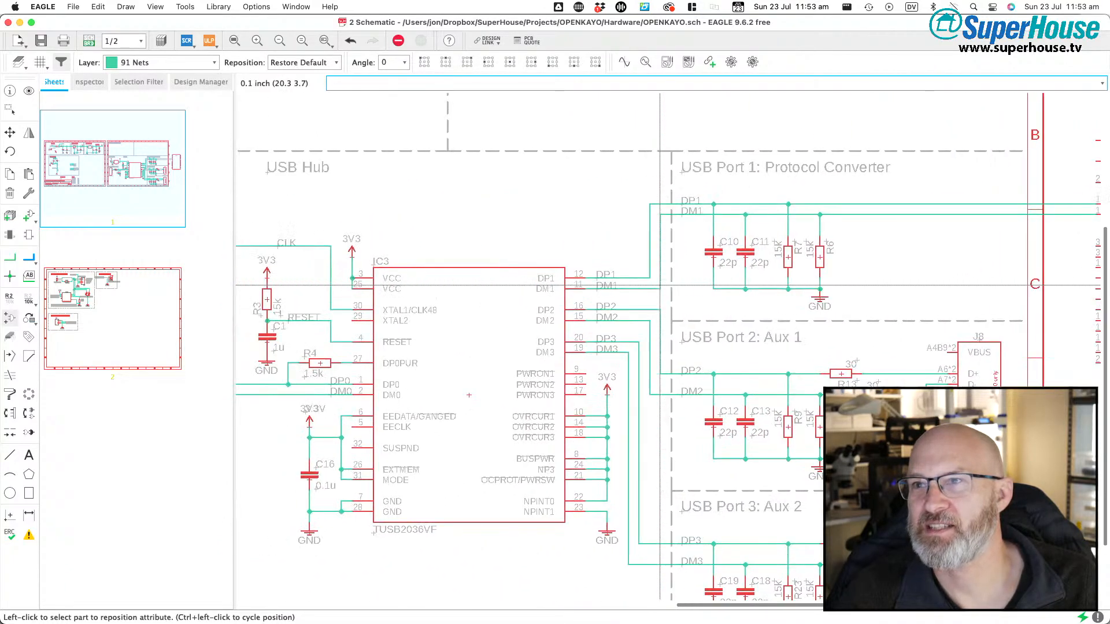
{"action": "scroll", "coordinate": [660, 285], "scroll_direction": "right", "scroll_amount": 8}
{"action": "scroll", "coordinate": [719, 242], "scroll_direction": "left", "scroll_amount": 8}
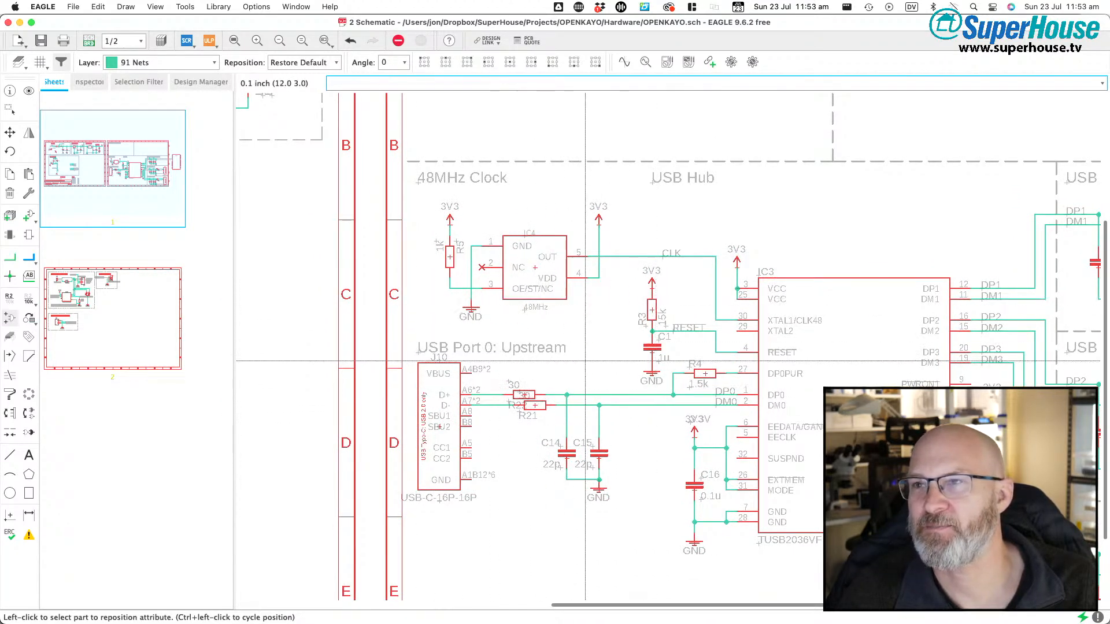
{"action": "scroll", "coordinate": [583, 397], "scroll_direction": "down", "scroll_amount": 2}
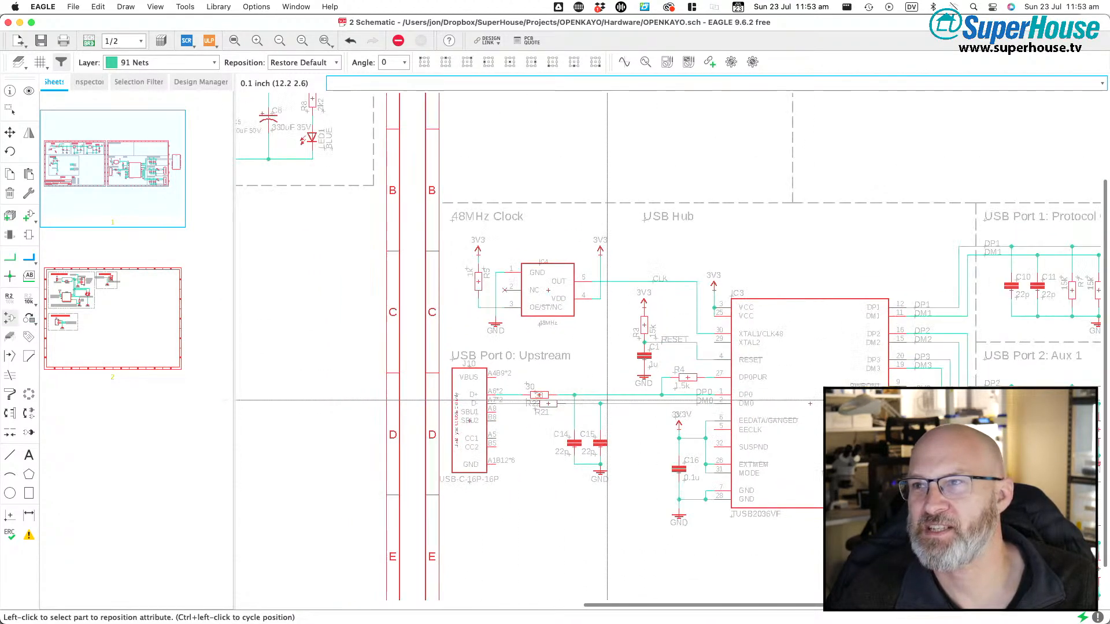
- Delete the L78S05CV regulator VR1 from the 5V Regulator section of the schematic
{"action": "scroll", "coordinate": [729, 359], "scroll_direction": "right", "scroll_amount": 6}
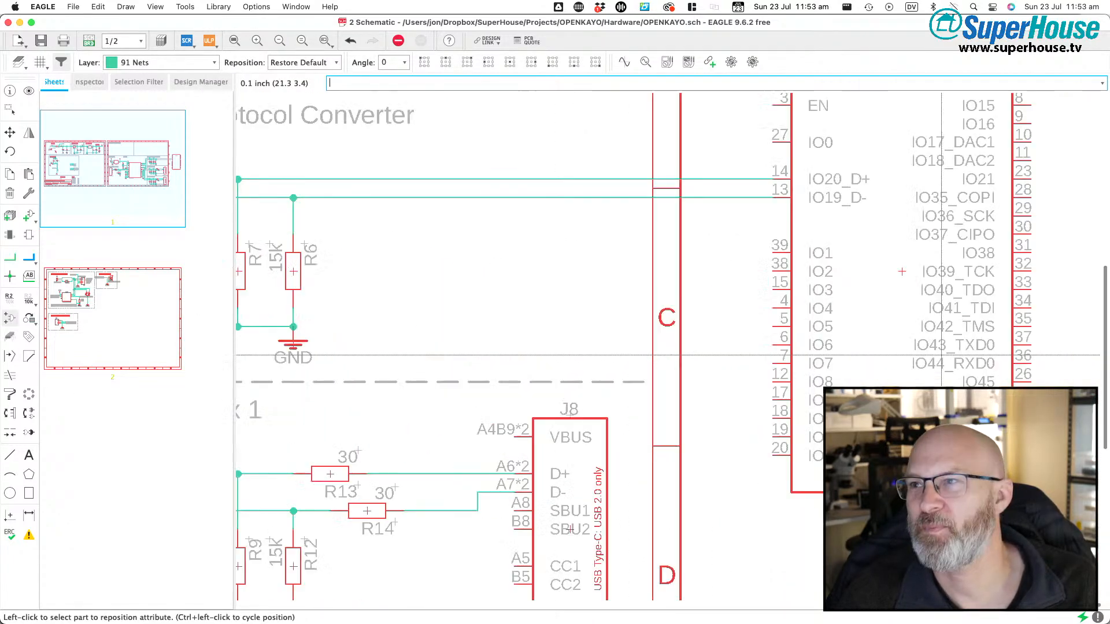
{"action": "scroll", "coordinate": [941, 355], "scroll_direction": "up", "scroll_amount": 3}
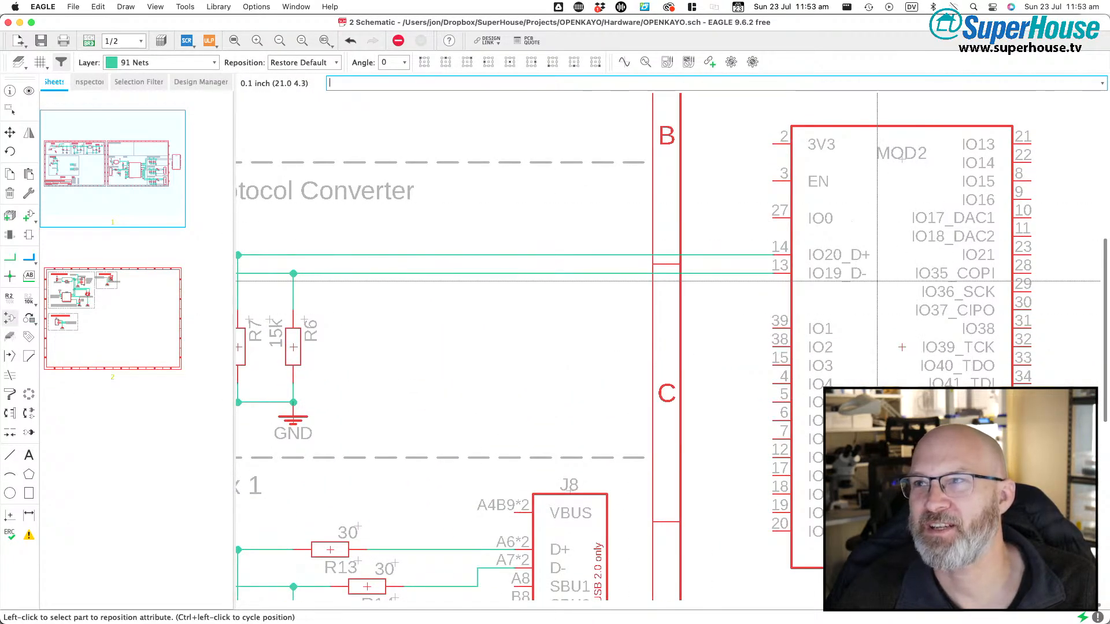
{"action": "scroll", "coordinate": [798, 308], "scroll_direction": "down", "scroll_amount": 8}
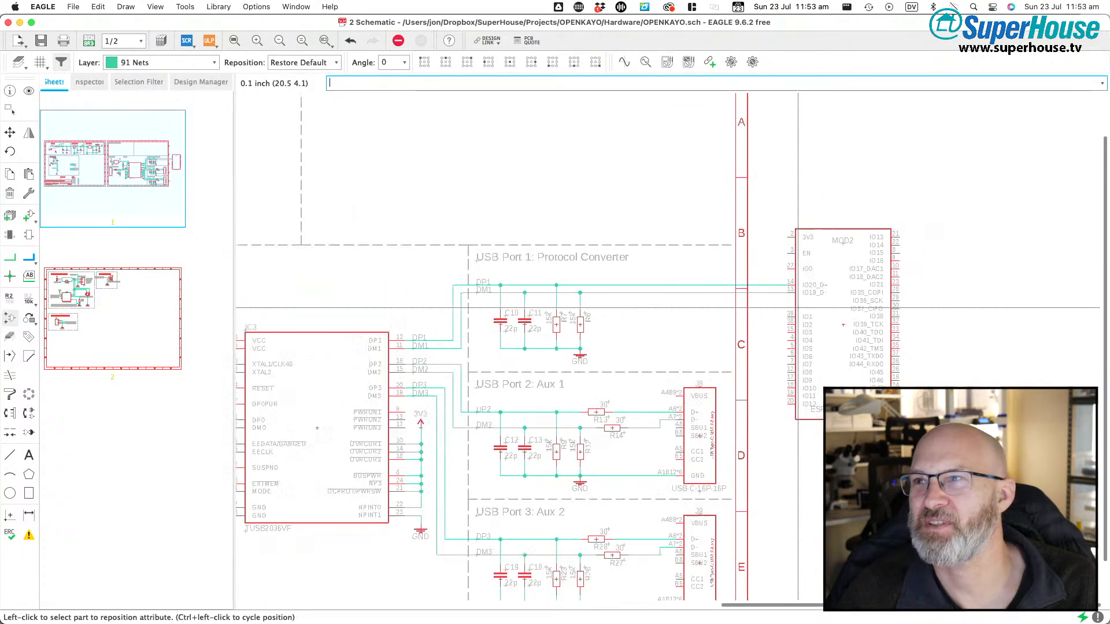
{"action": "scroll", "coordinate": [561, 322], "scroll_direction": "left", "scroll_amount": 10}
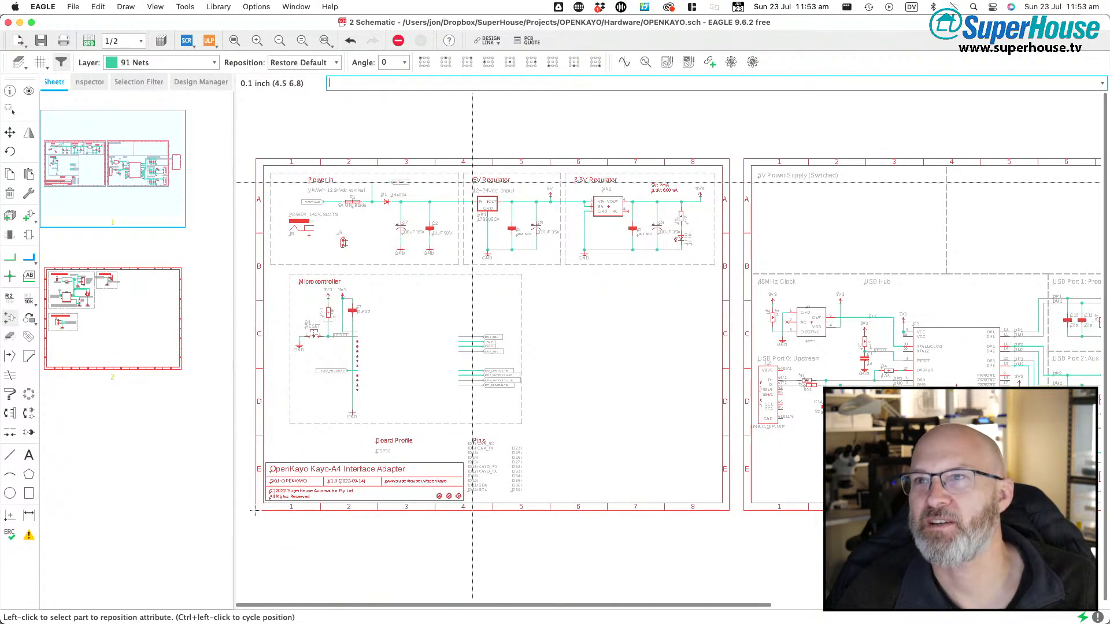
{"action": "scroll", "coordinate": [486, 168], "scroll_direction": "up", "scroll_amount": 5}
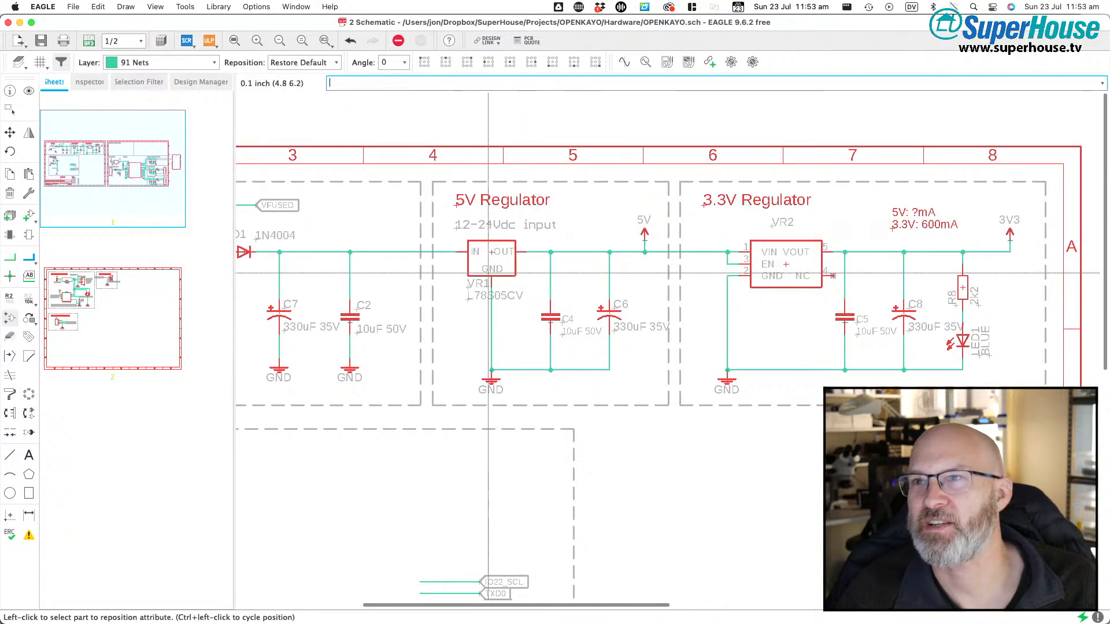
{"action": "scroll", "coordinate": [481, 256], "scroll_direction": "up", "scroll_amount": 2}
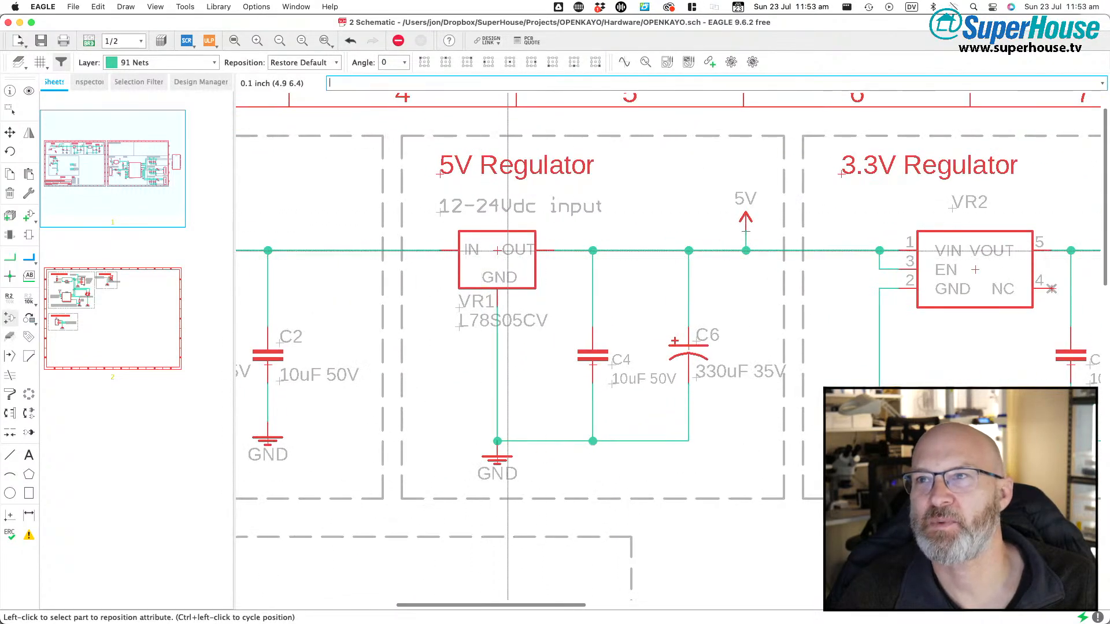
{"action": "key", "text": "Delete"}
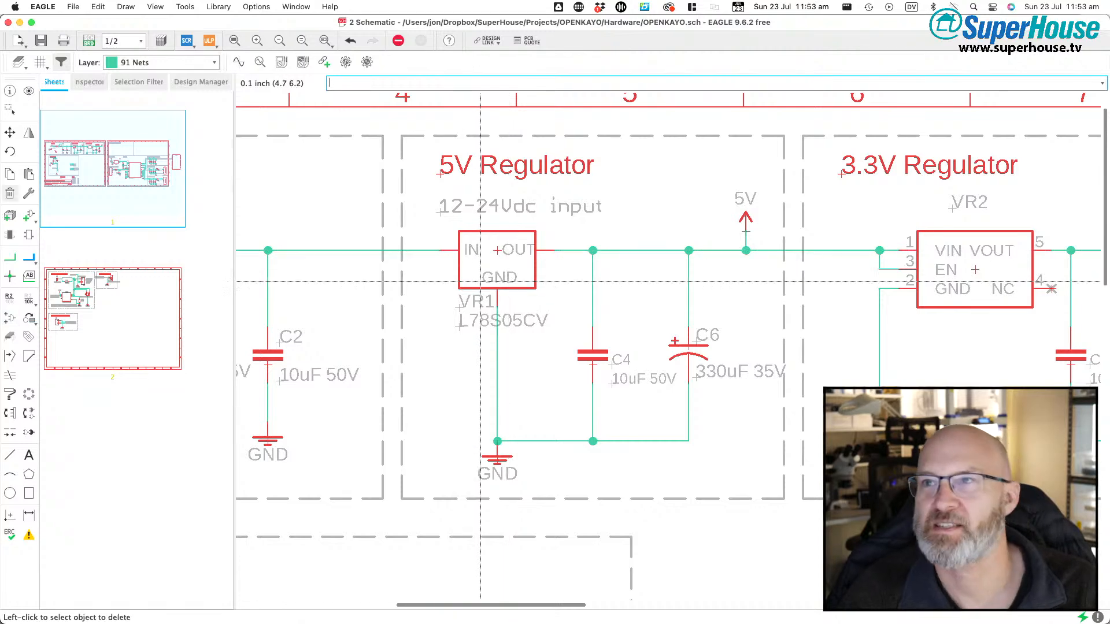
{"action": "left_click", "coordinate": [509, 260]}
{"action": "scroll", "coordinate": [527, 316], "scroll_direction": "down", "scroll_amount": 4}
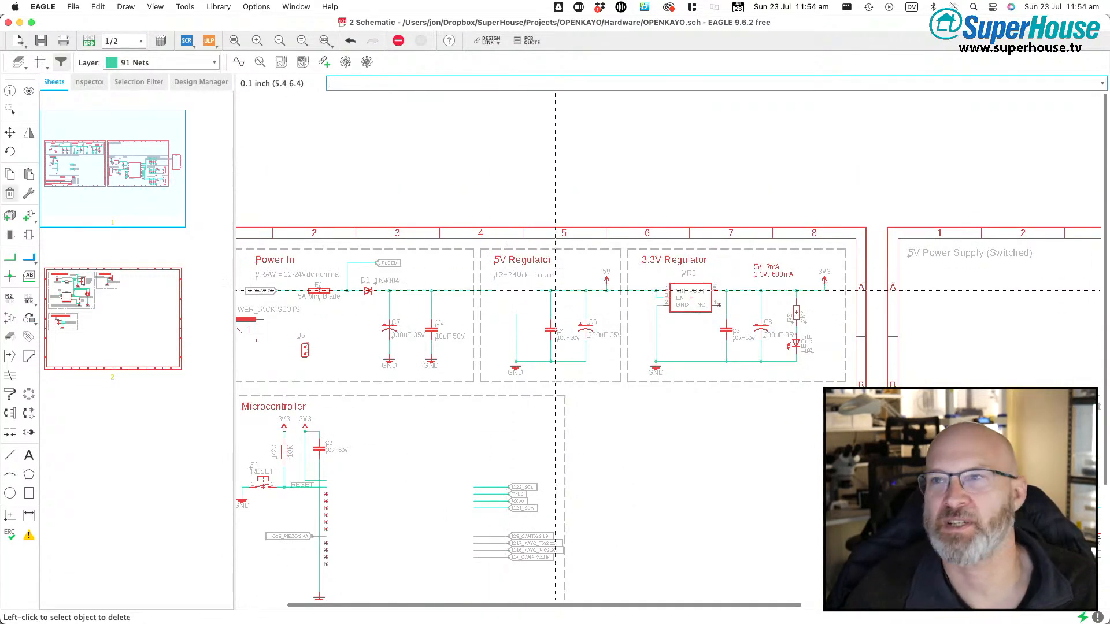
{"action": "scroll", "coordinate": [501, 345], "scroll_direction": "down", "scroll_amount": 3}
{"action": "scroll", "coordinate": [501, 345], "scroll_direction": "left", "scroll_amount": 3}
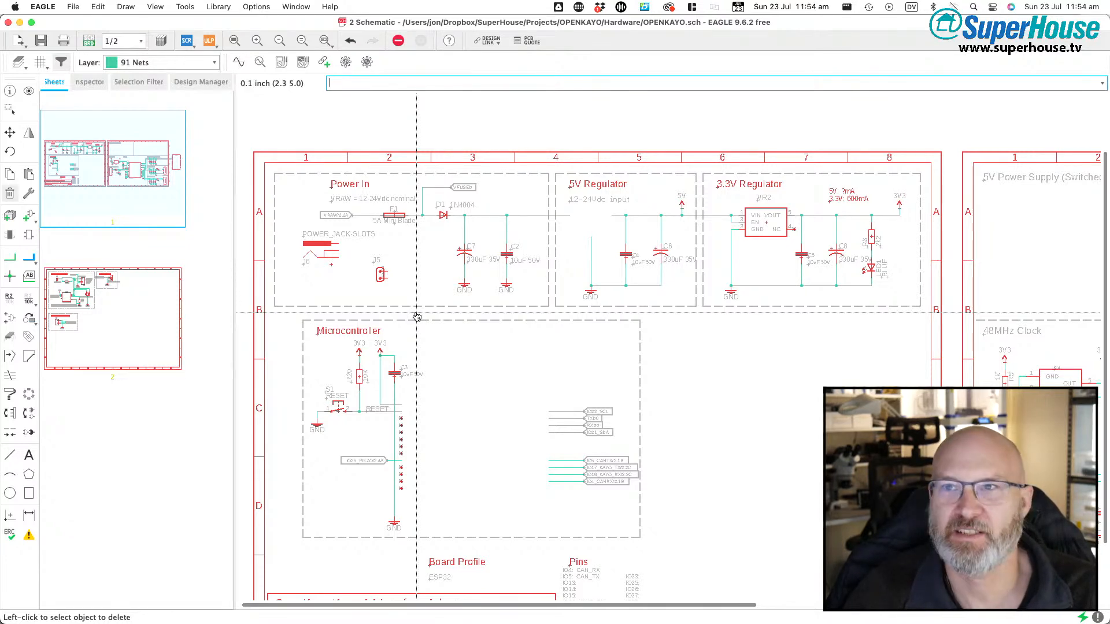
- Switch to the Notes.md file open in Vim in iTerm2 and go to the blank line below the Essential features
{"action": "key", "text": "super+Tab"}
{"action": "key", "text": "Up"}
{"action": "key", "text": "Up"}
{"action": "key", "text": "Up"}
{"action": "key", "text": "Up"}
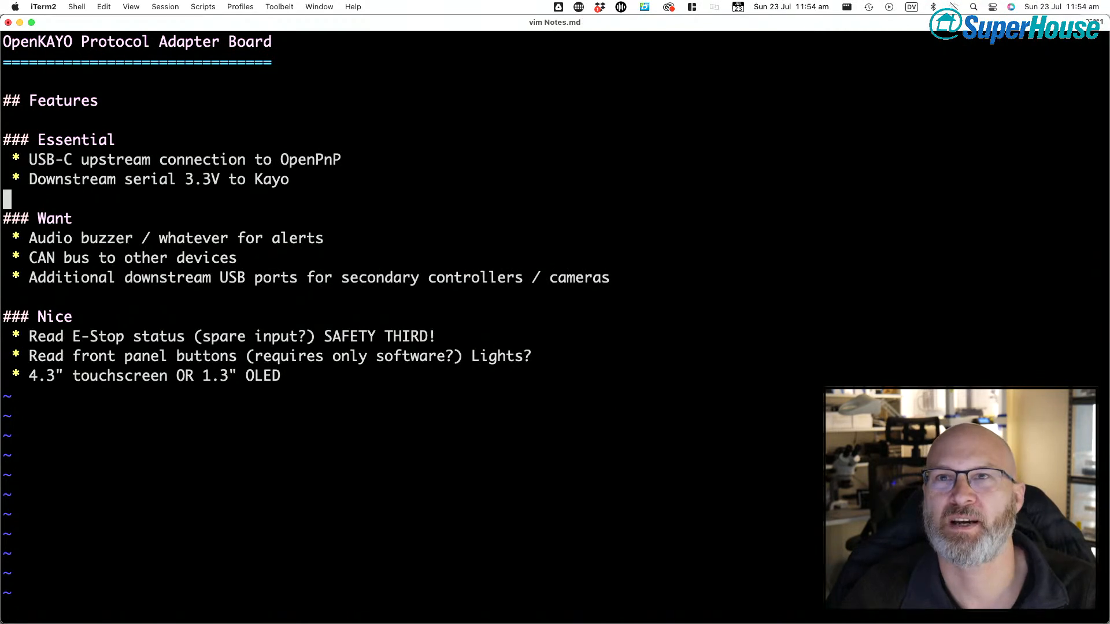
{"action": "key", "text": "shift+o"}
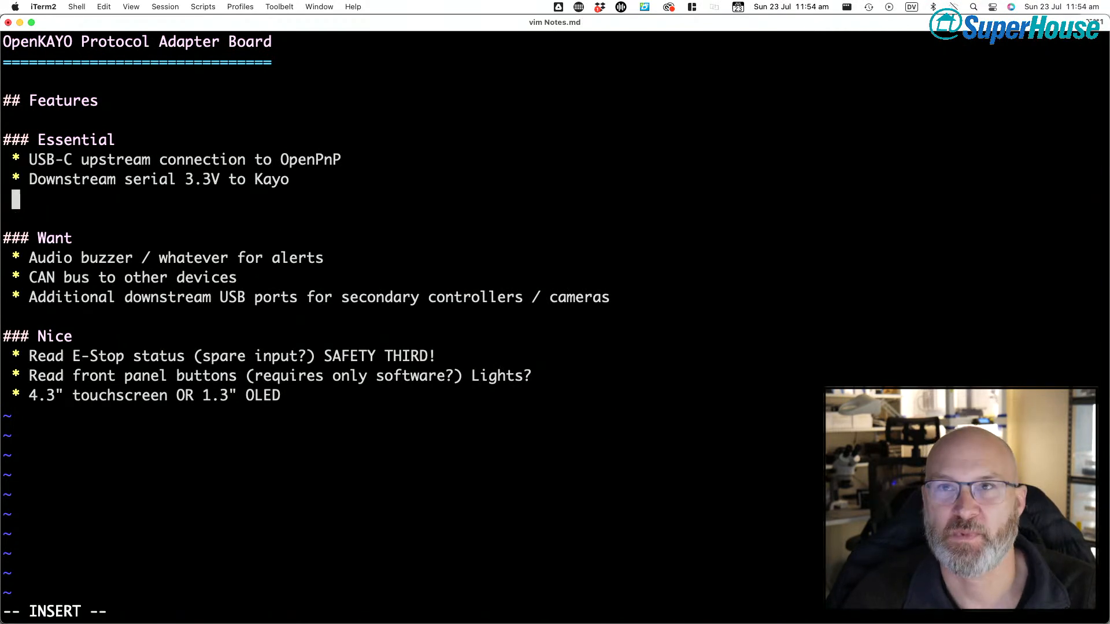
{"action": "type", "text": "*"}
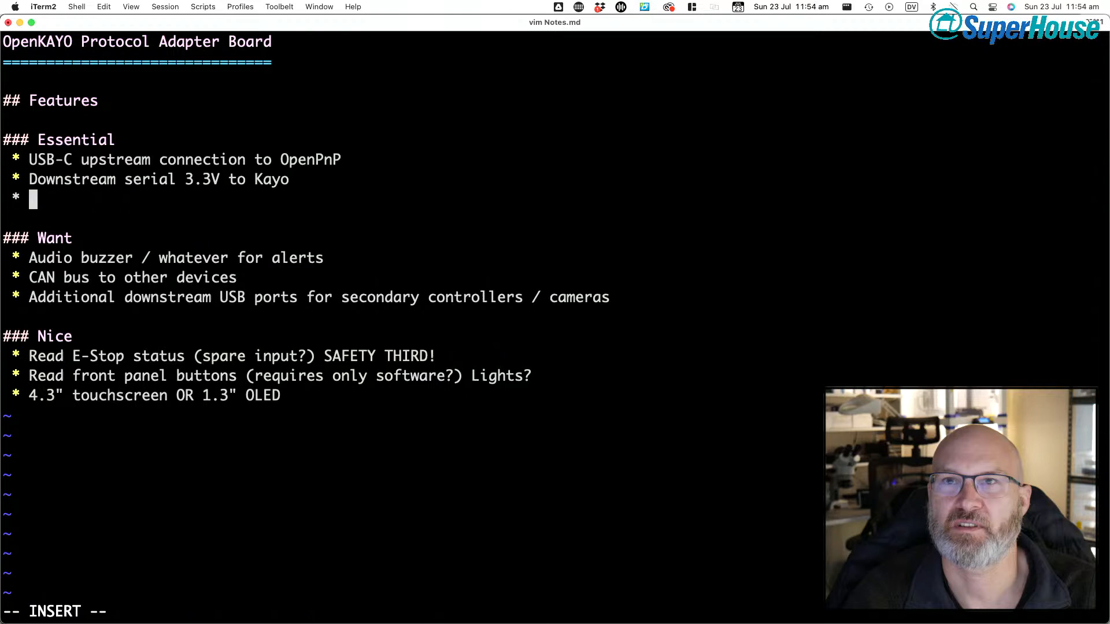
{"action": "key", "text": "BackSpace"}
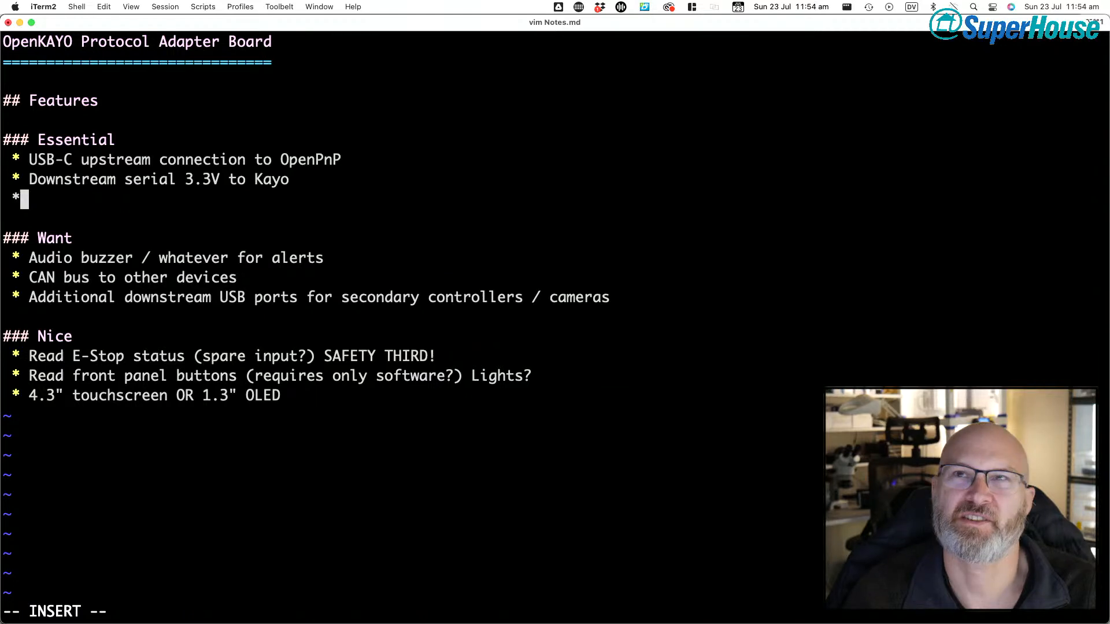
{"action": "key", "text": "Escape"}
{"action": "key", "text": "d"}
{"action": "key", "text": "d"}
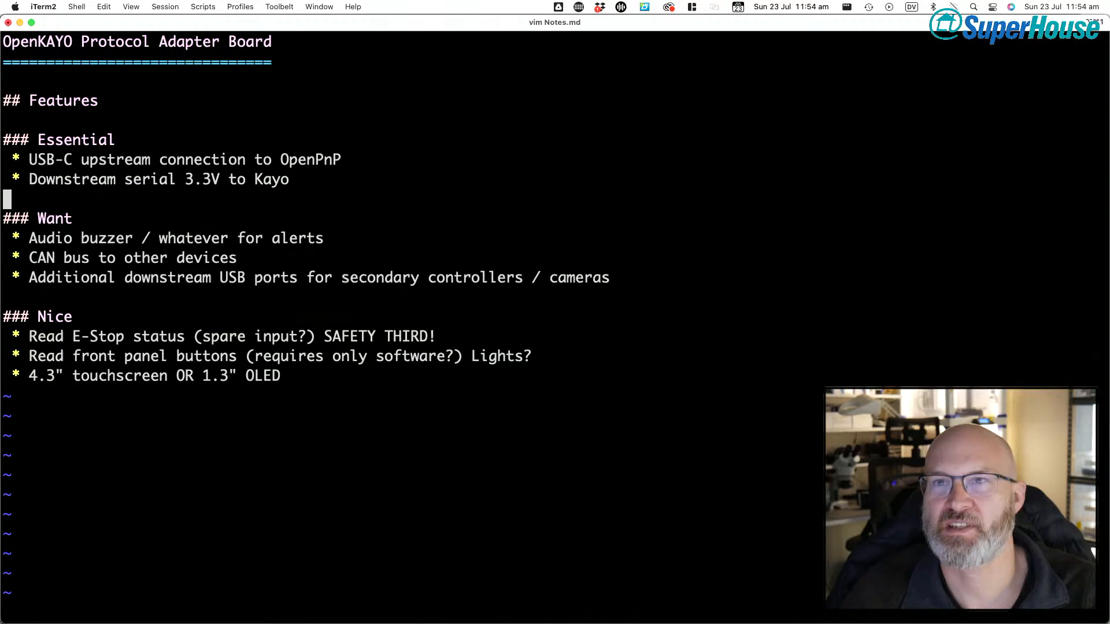
- Add the heading "## Design Notes" at the end of the notes, separated by blank lines from the Nice list
{"action": "key", "text": "shift+g"}
{"action": "key", "text": "shift+4"}
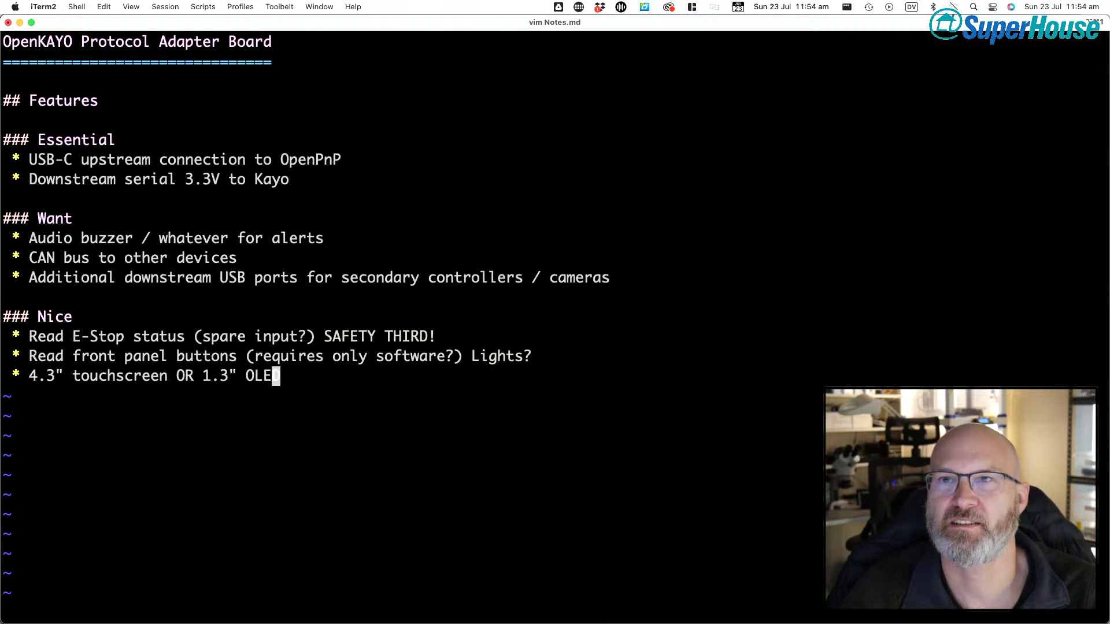
{"action": "key", "text": "o"}
{"action": "key", "text": "Return"}
{"action": "key", "text": "Return"}
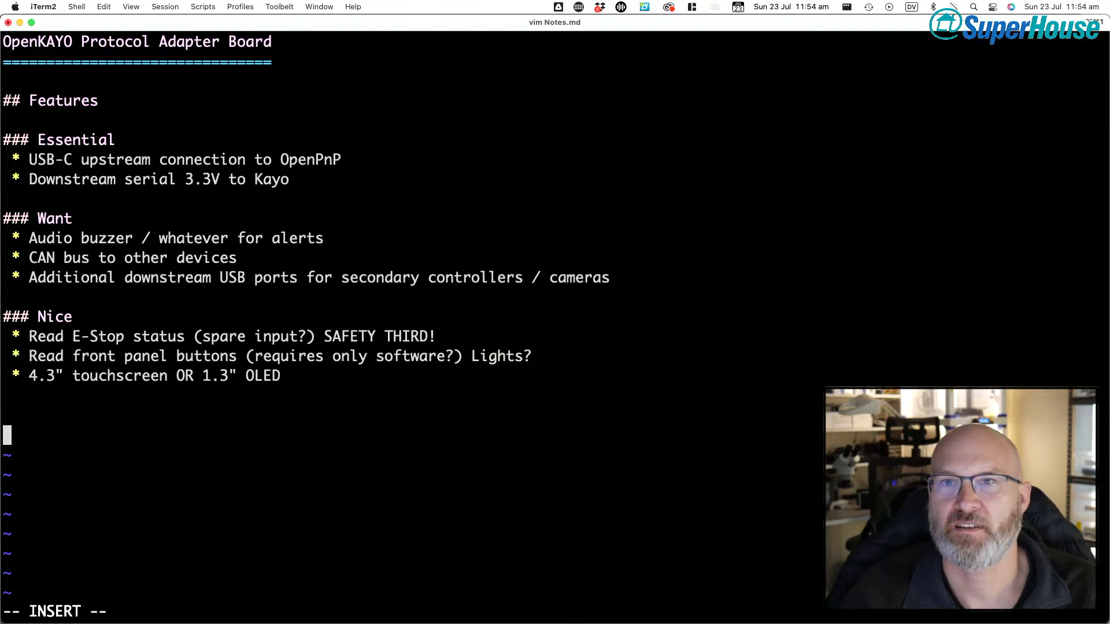
{"action": "type", "text": "##"}
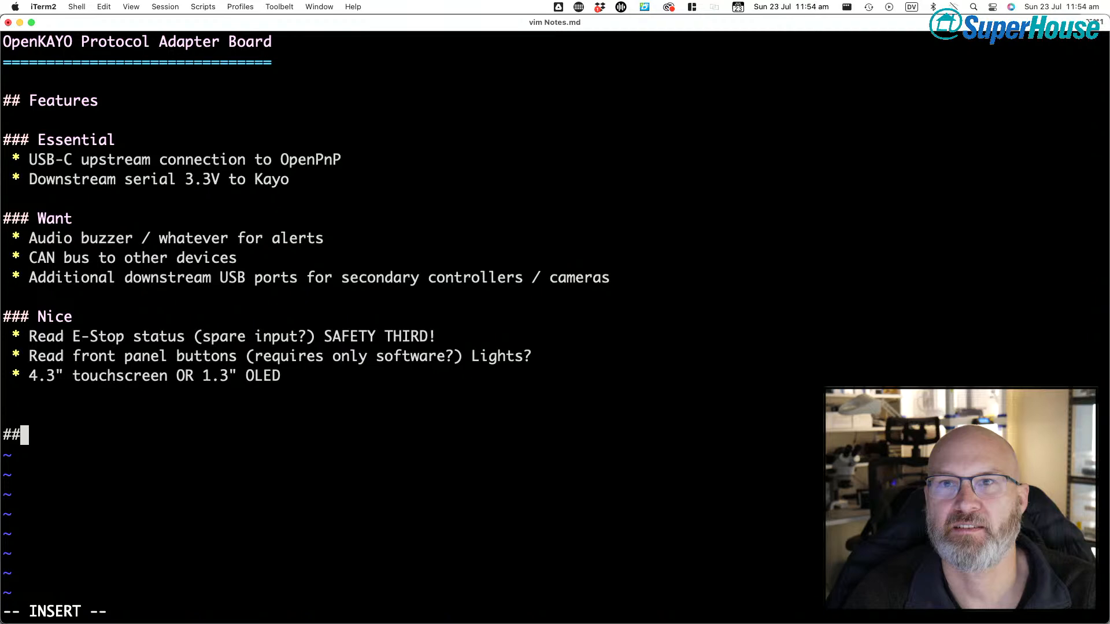
{"action": "type", "text": " Desig"}
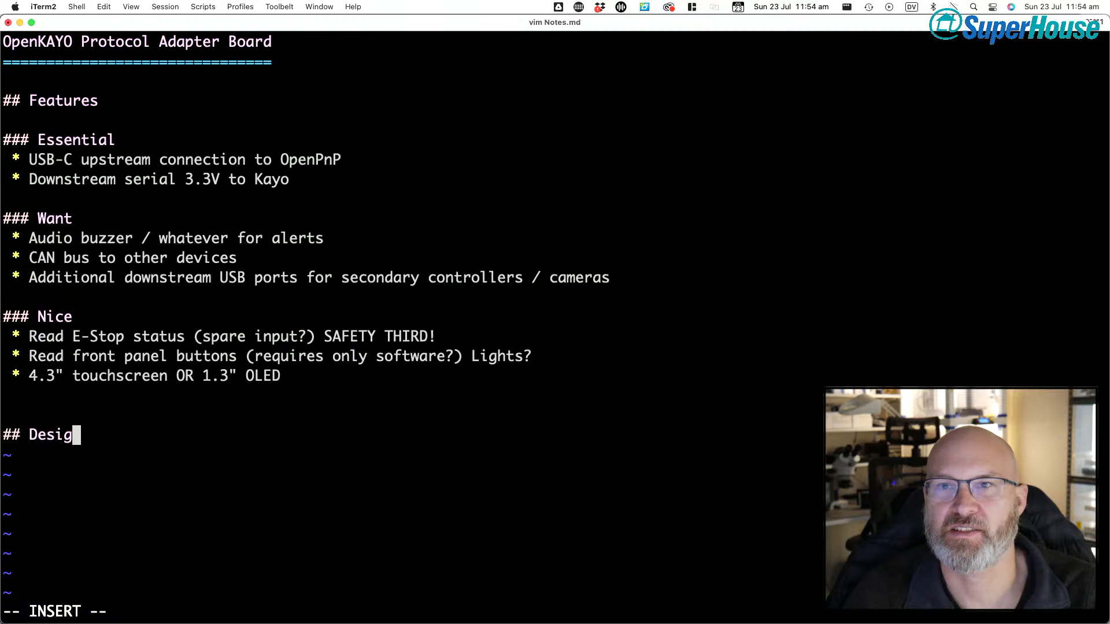
{"action": "type", "text": "n Notes"}
{"action": "key", "text": "Return"}
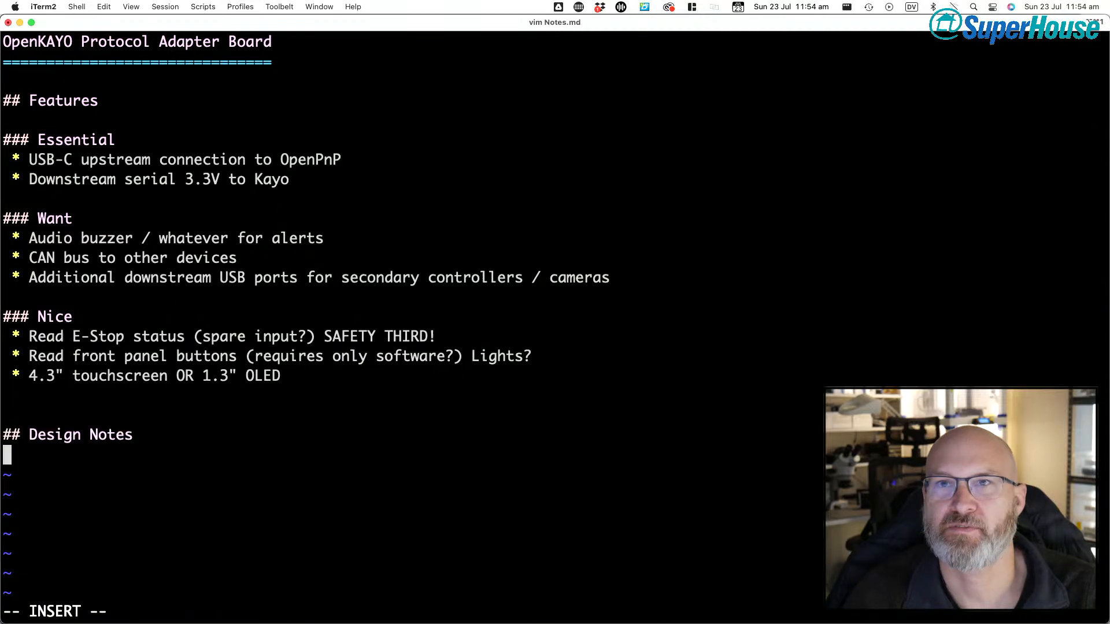
{"action": "key", "text": "Return"}
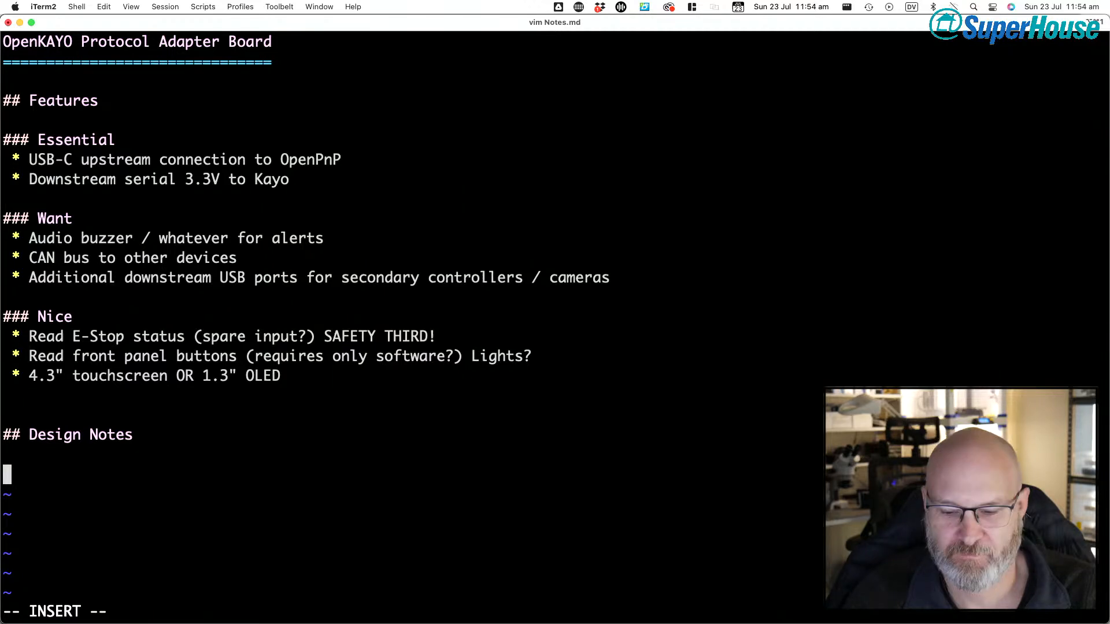
{"action": "type", "text": "*"}
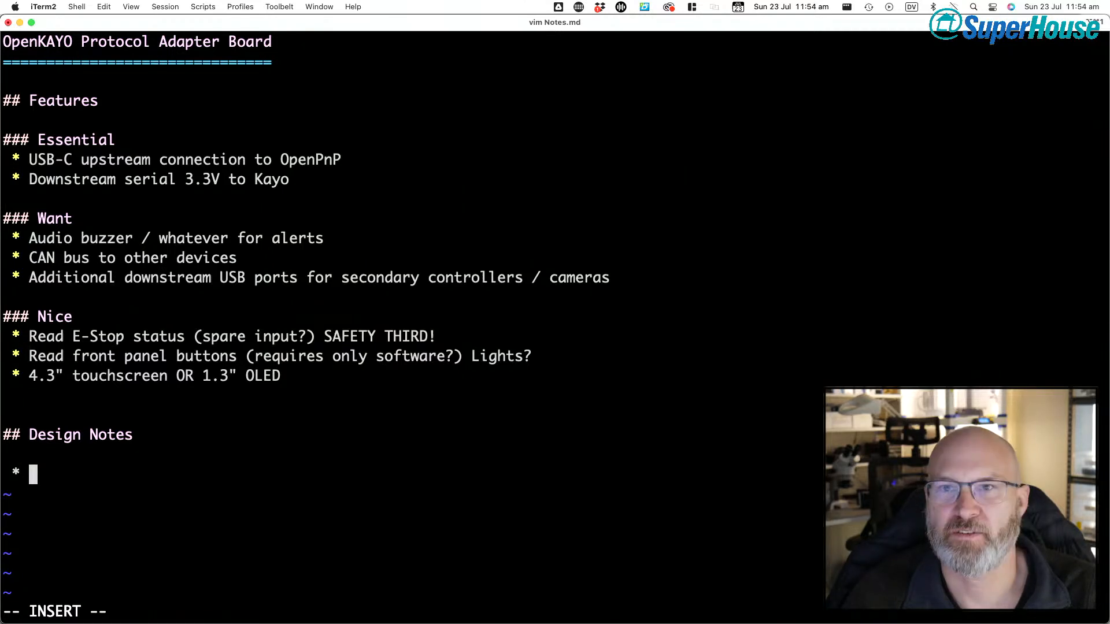
{"action": "key", "text": "BackSpace"}
{"action": "key", "text": "BackSpace"}
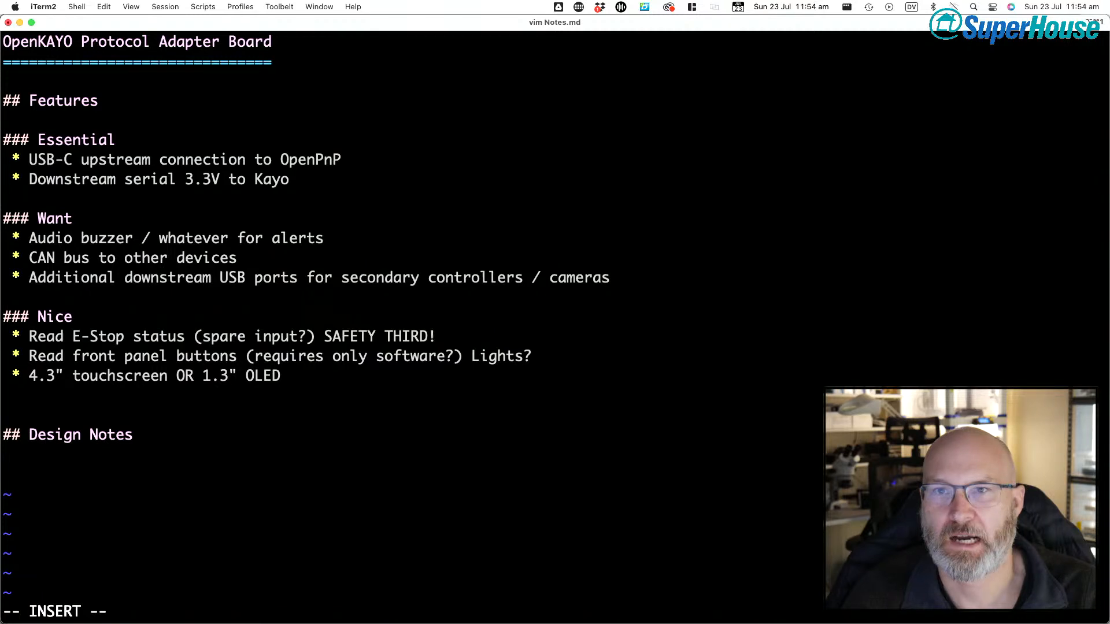
- Add the subheading "### Power management" under Design Notes, followed by a blank line
{"action": "type", "text": "### "}
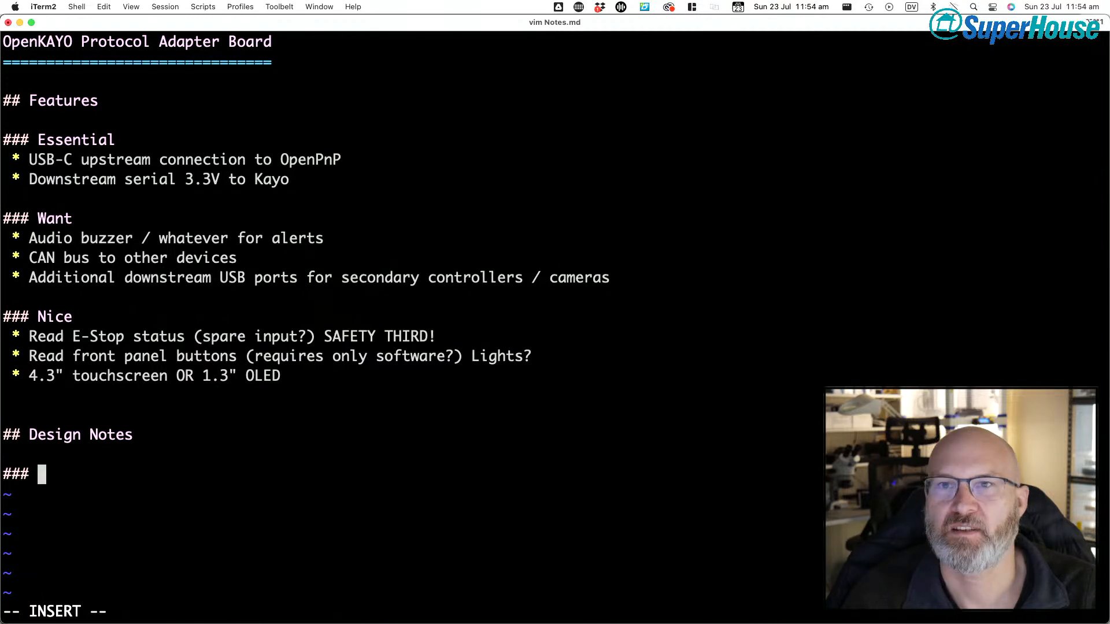
{"action": "type", "text": "Power management"}
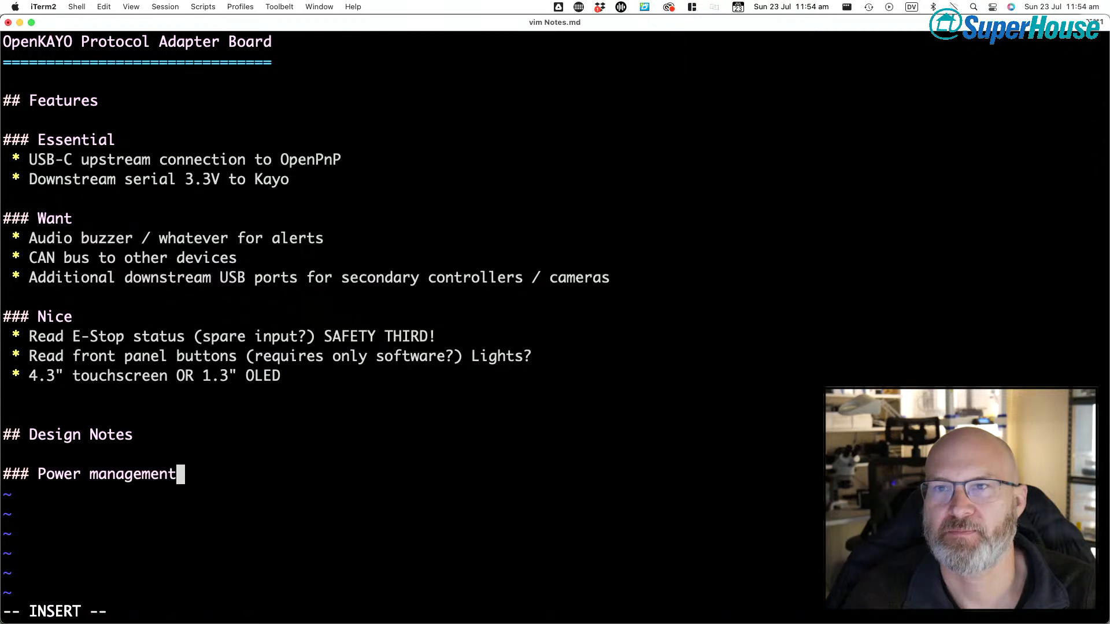
{"action": "key", "text": "Return"}
{"action": "key", "text": "Return"}
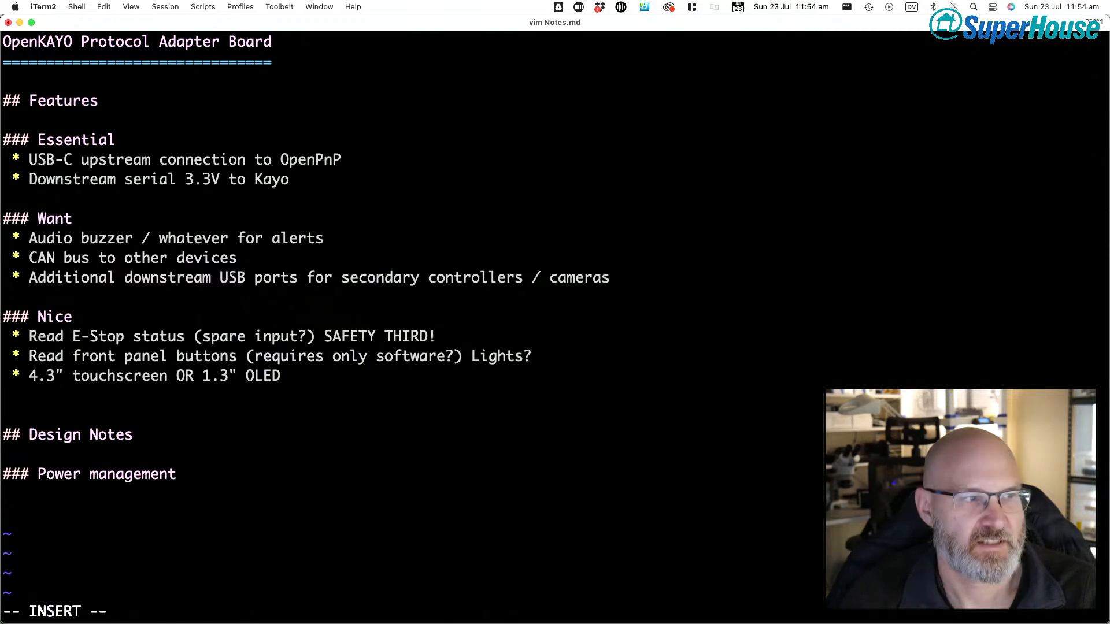
- Write the note "Power from USB-C upstream useful for dev." under Power management, followed by a blank line
{"action": "type", "text": "Power from USB"}
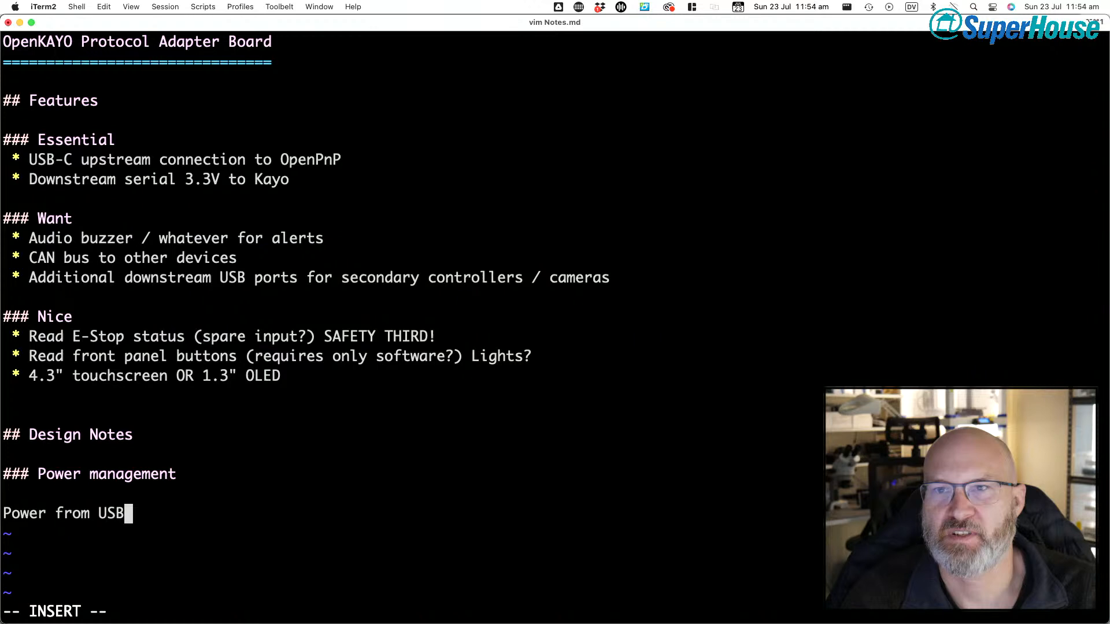
{"action": "type", "text": "-C"}
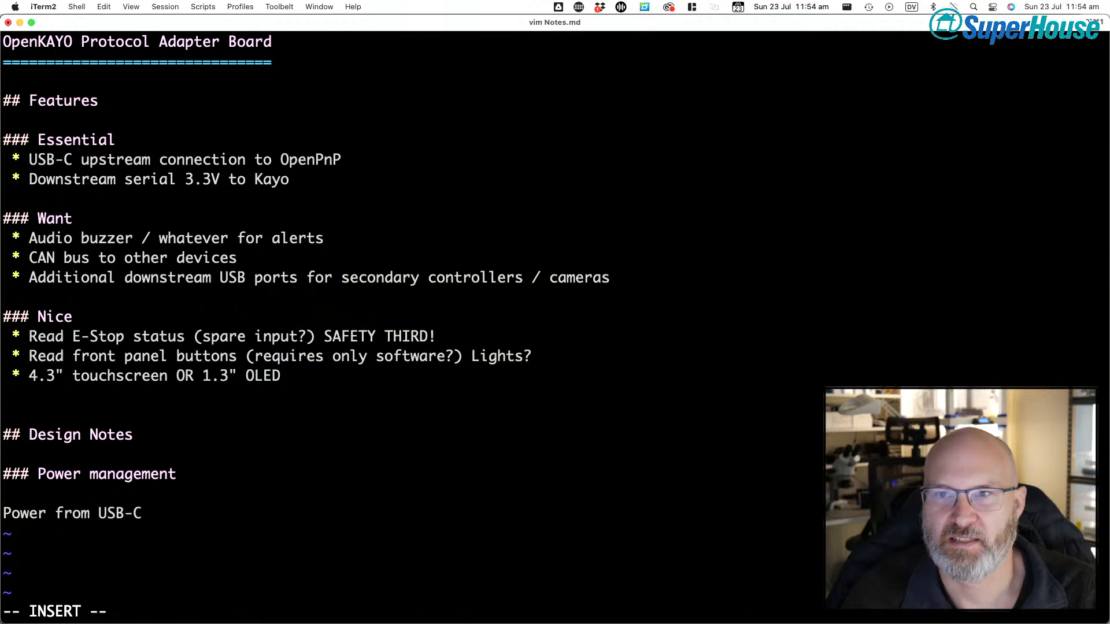
{"action": "type", "text": " upstream "}
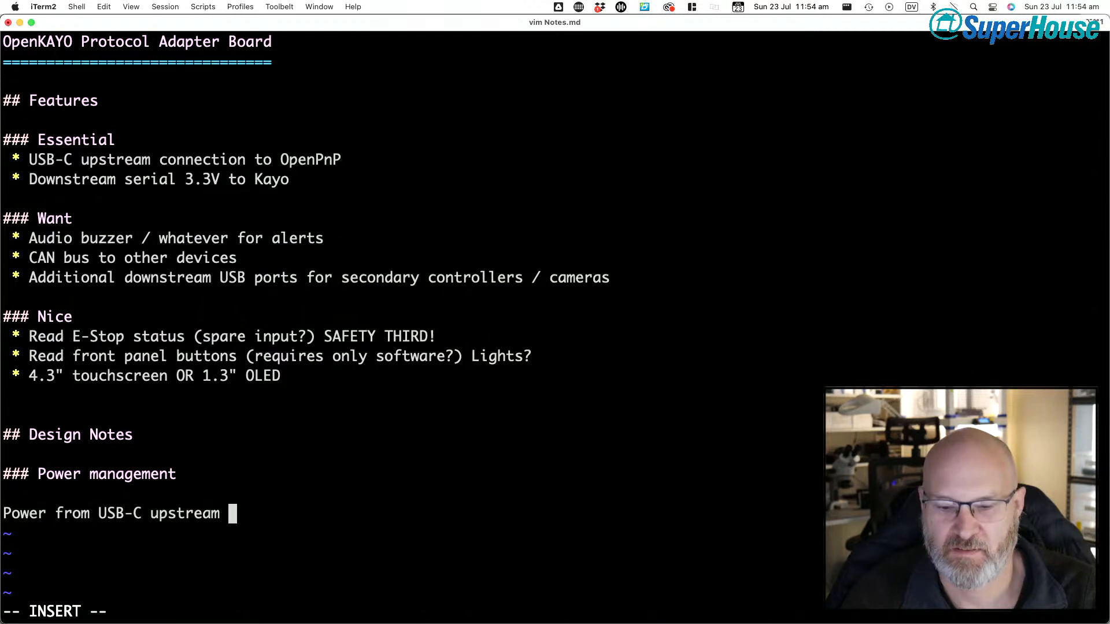
{"action": "type", "text": "us"}
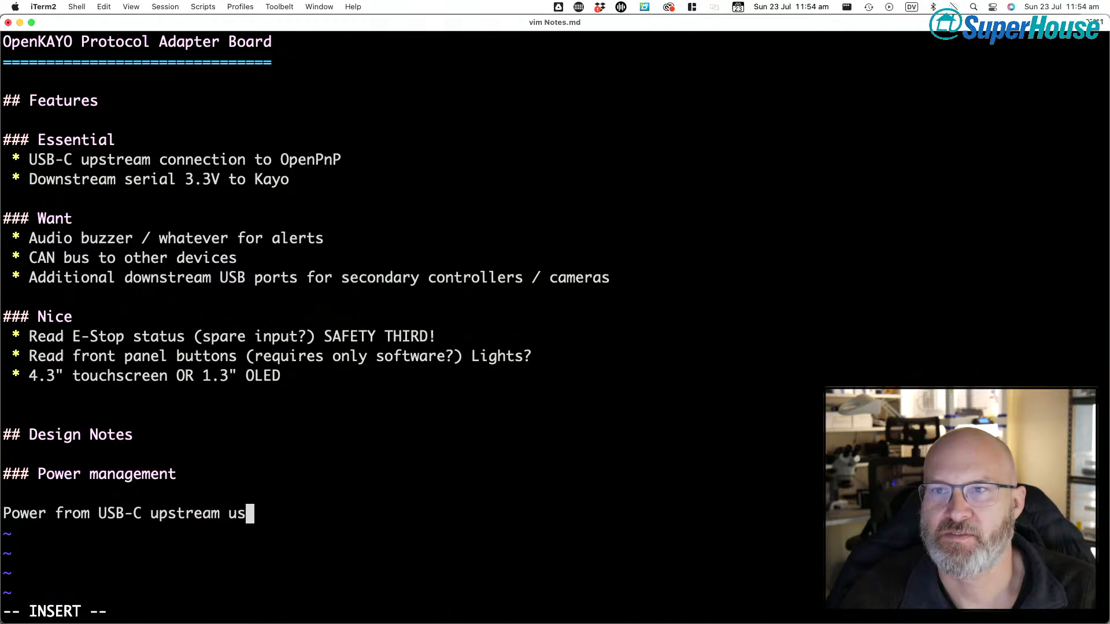
{"action": "type", "text": "eful for dev"}
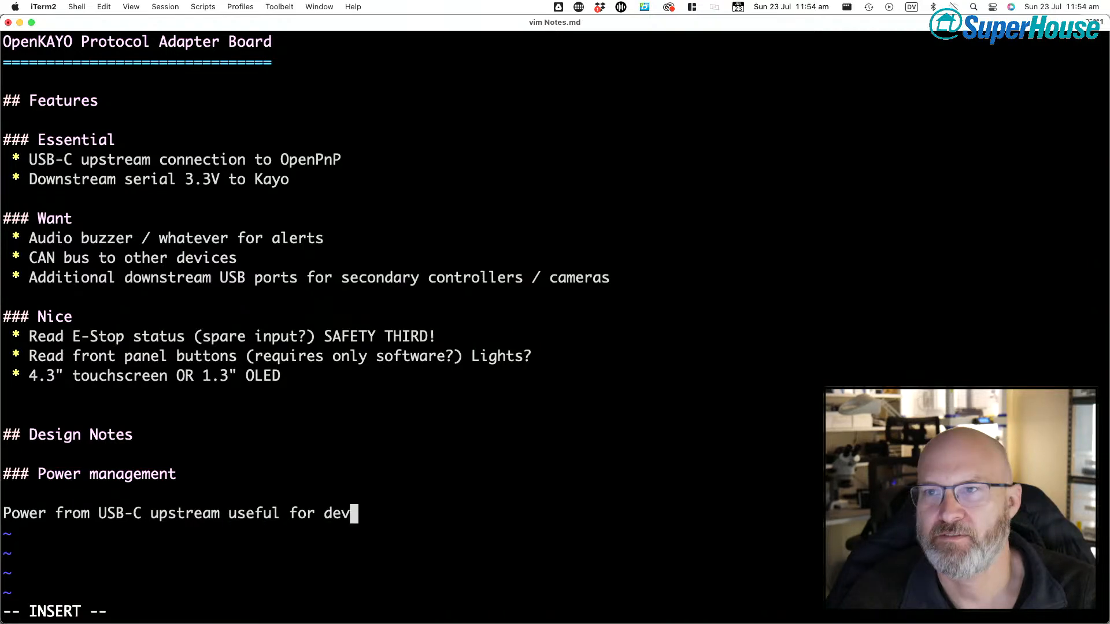
{"action": "type", "text": "."}
{"action": "key", "text": "Return"}
{"action": "key", "text": "Return"}
- Write the note "Power from external source for running downstream camera etc." on a new line under Power management
{"action": "type", "text": "Po"}
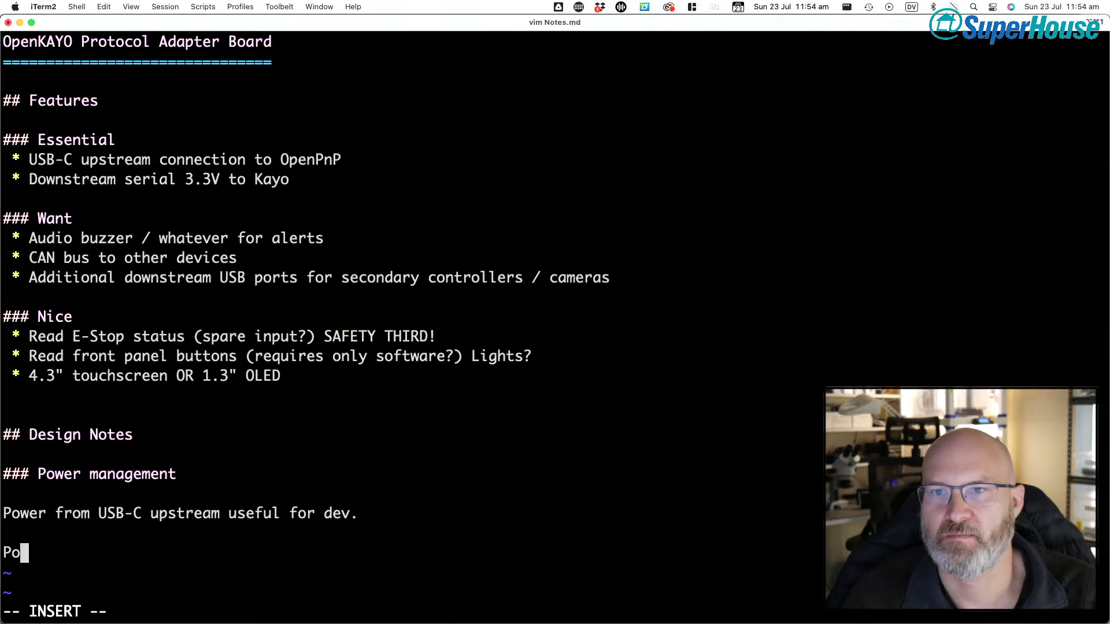
{"action": "type", "text": "wer from exte"}
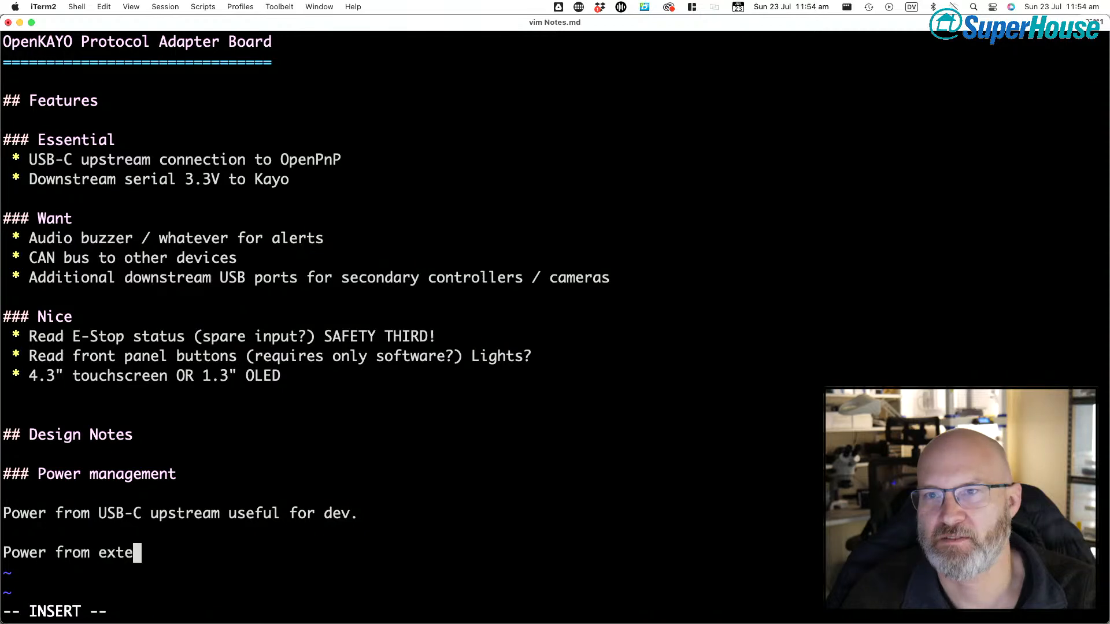
{"action": "type", "text": "rnal"}
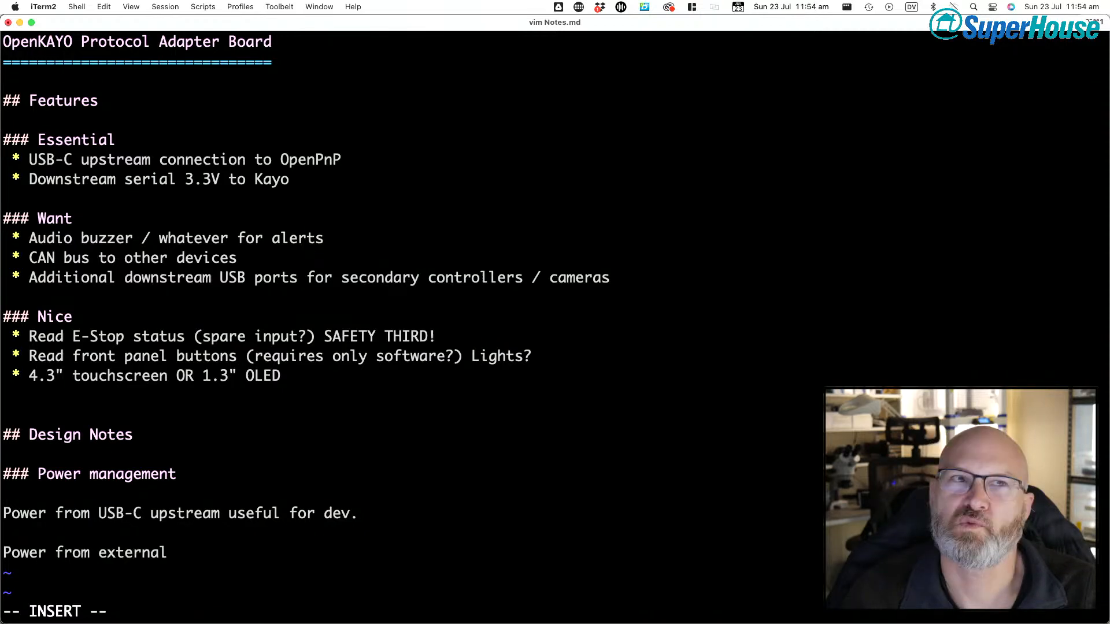
{"action": "type", "text": " source"}
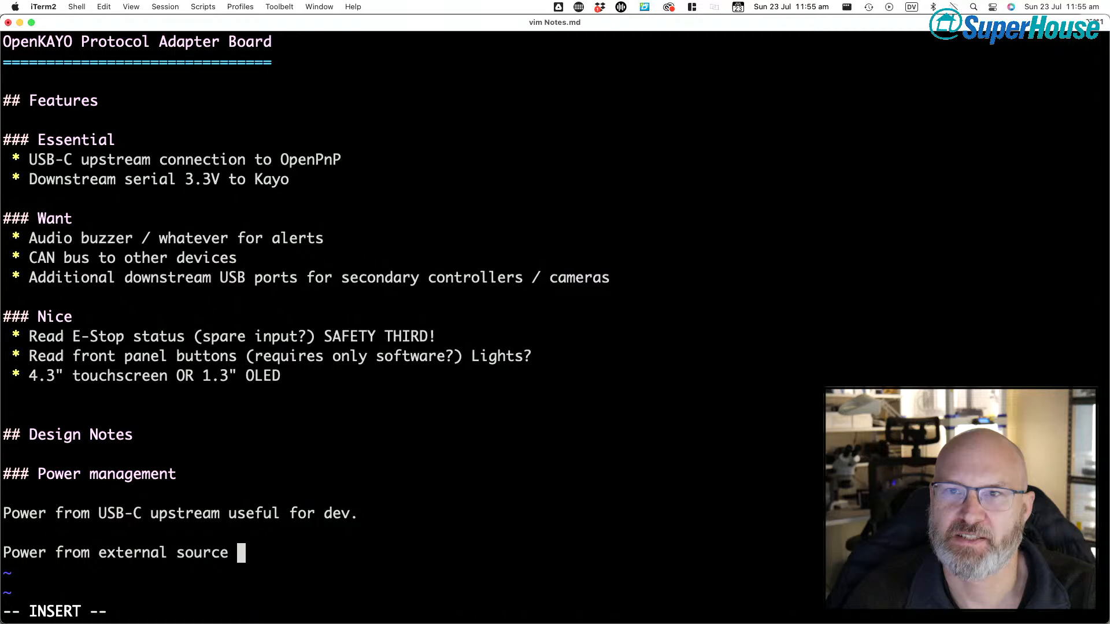
{"action": "key", "text": "BackSpace"}
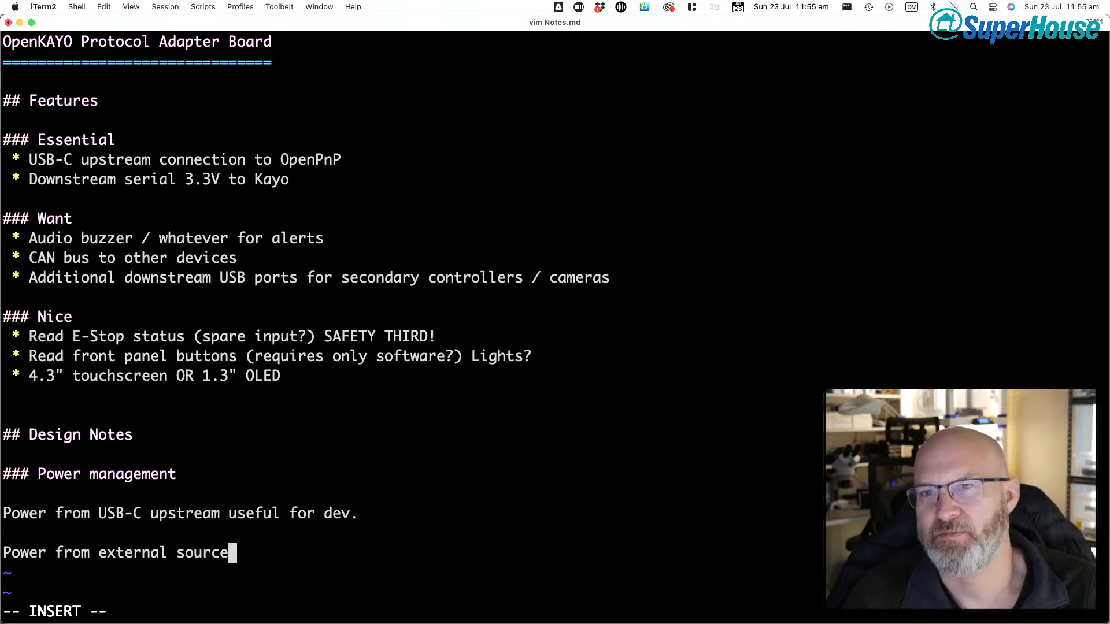
{"action": "type", "text": "for running down"}
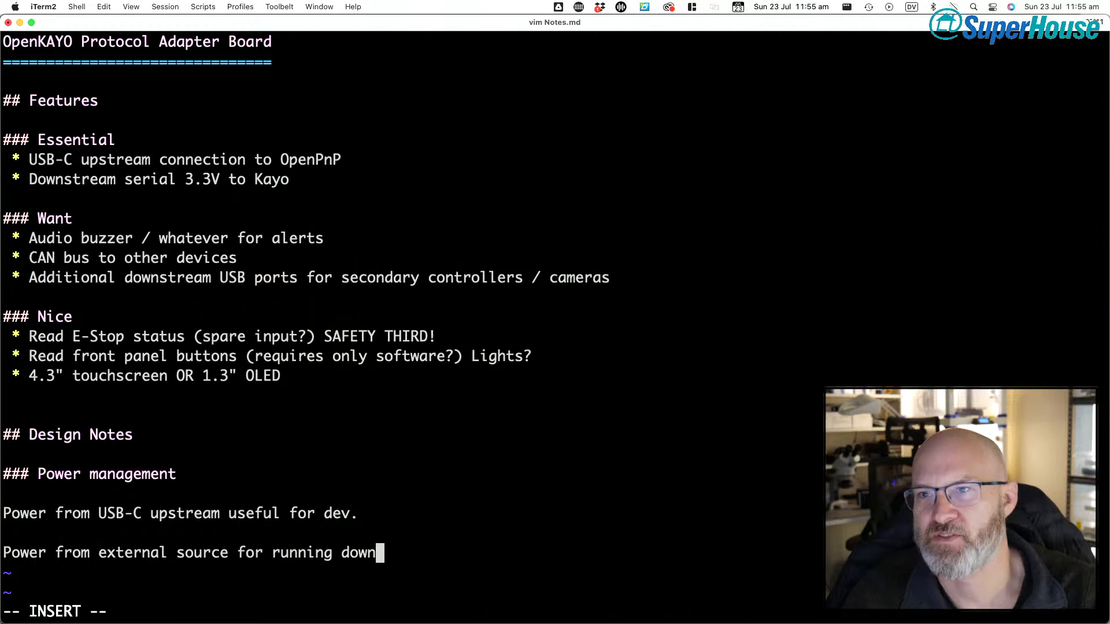
{"action": "type", "text": "stream cam"}
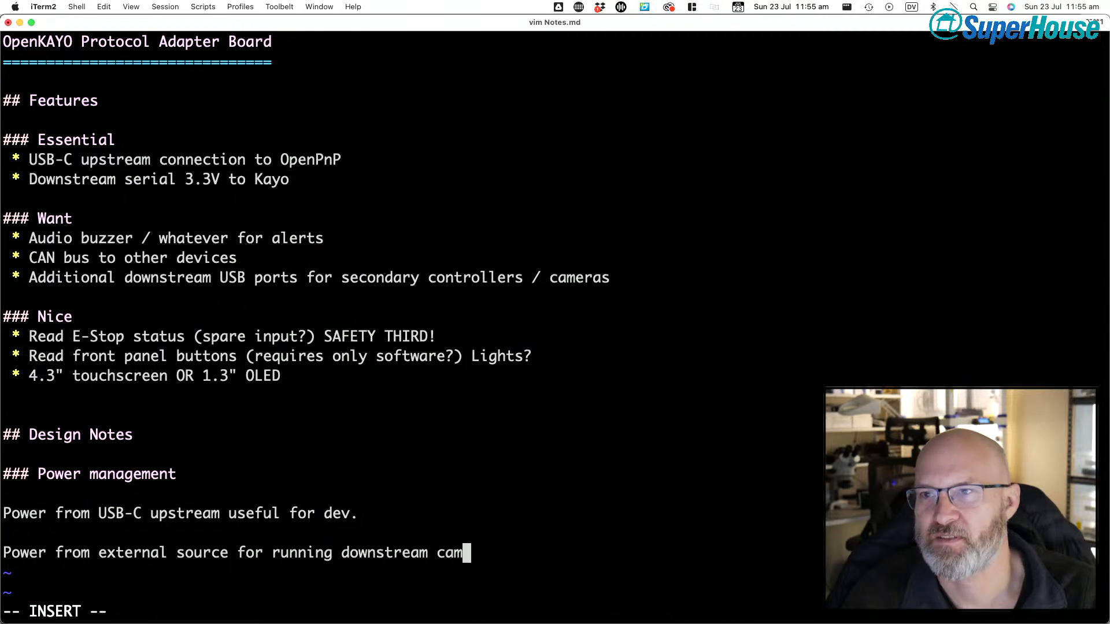
{"action": "type", "text": "era etc"}
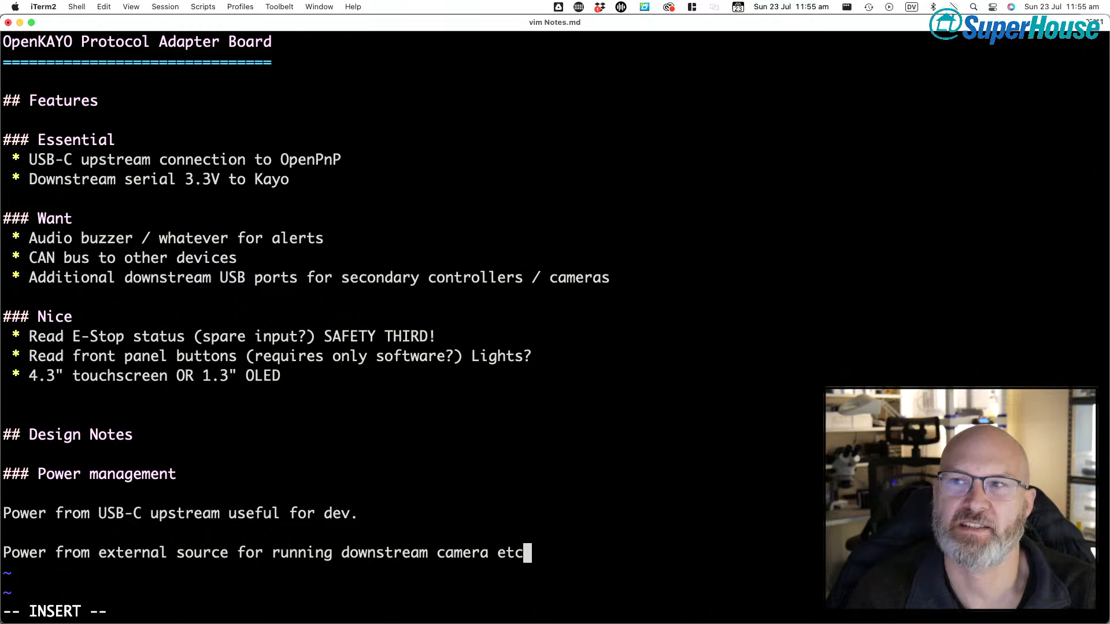
{"action": "type", "text": "."}
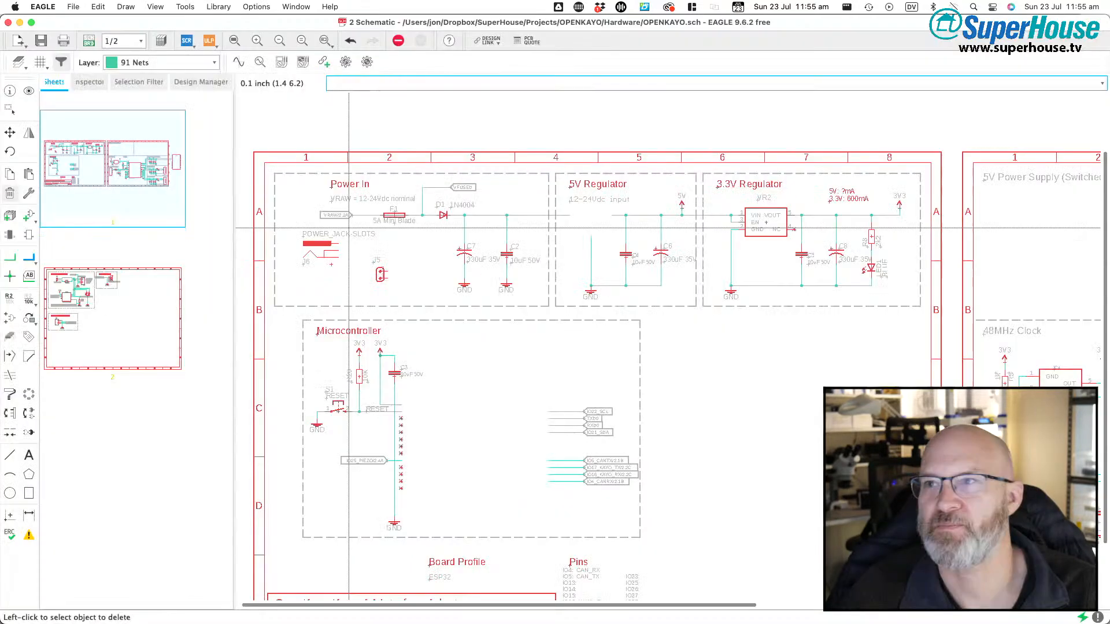
- Switch to the OPENKAYO schematic in EAGLE and examine the USB hub's downstream port circuits, including Aux 1 and Aux 2
{"action": "scroll", "coordinate": [938, 441], "scroll_direction": "right", "scroll_amount": 10}
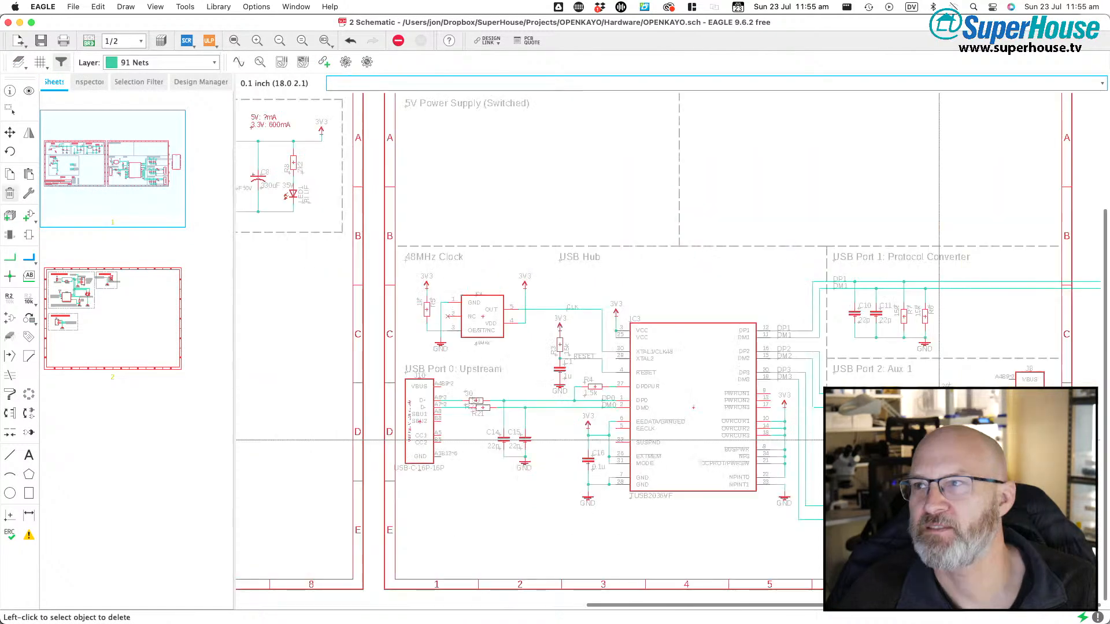
{"action": "scroll", "coordinate": [938, 440], "scroll_direction": "down", "scroll_amount": 2}
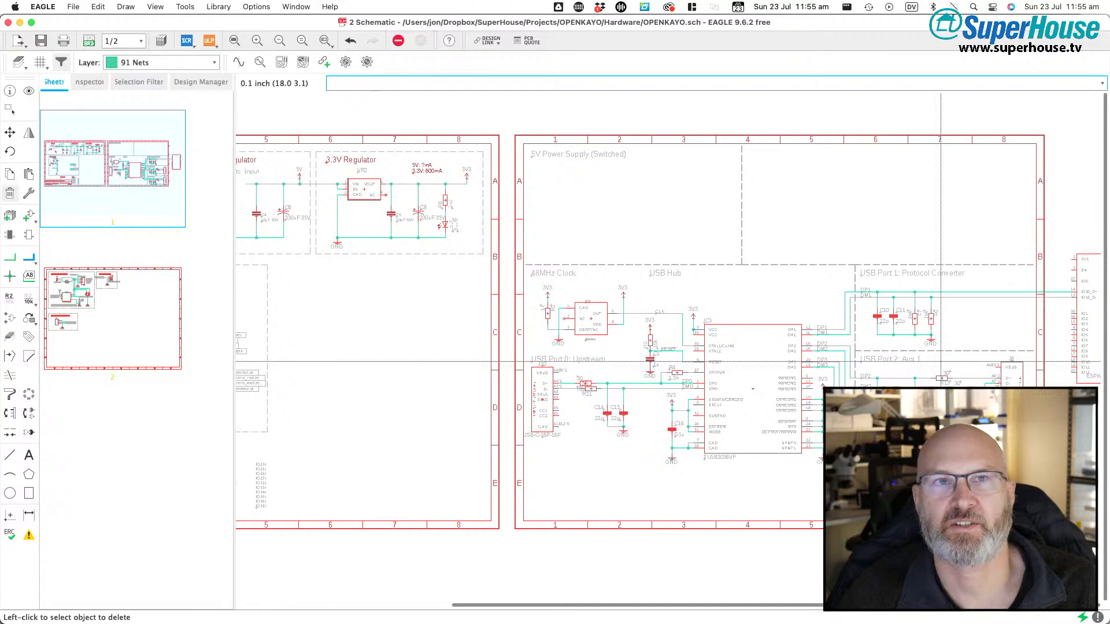
{"action": "scroll", "coordinate": [940, 362], "scroll_direction": "down", "scroll_amount": 2}
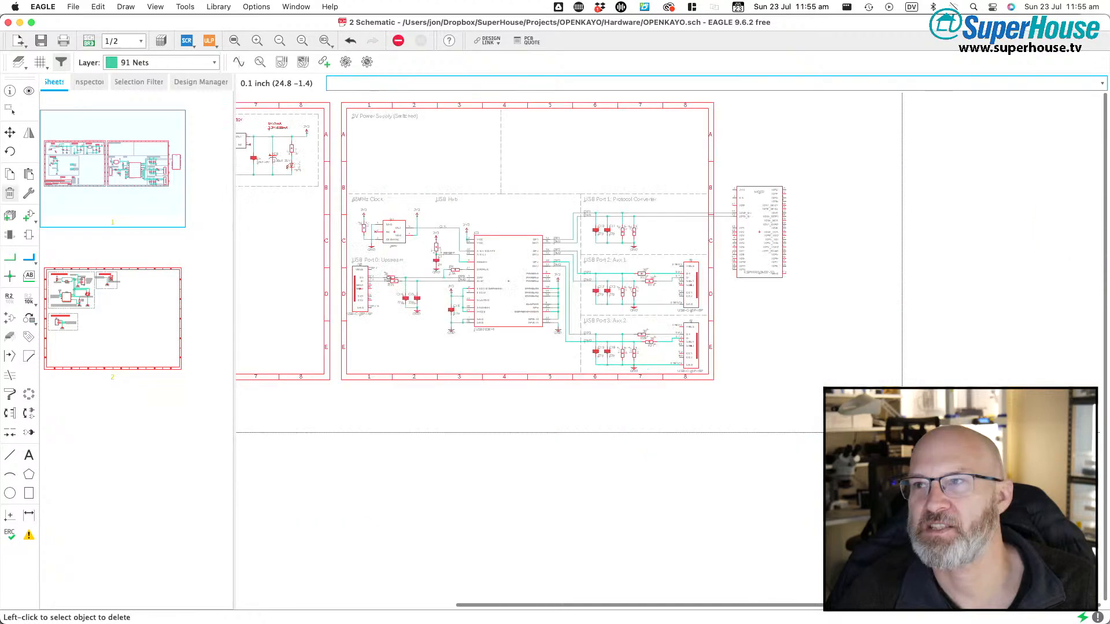
{"action": "scroll", "coordinate": [793, 353], "scroll_direction": "up", "scroll_amount": 2}
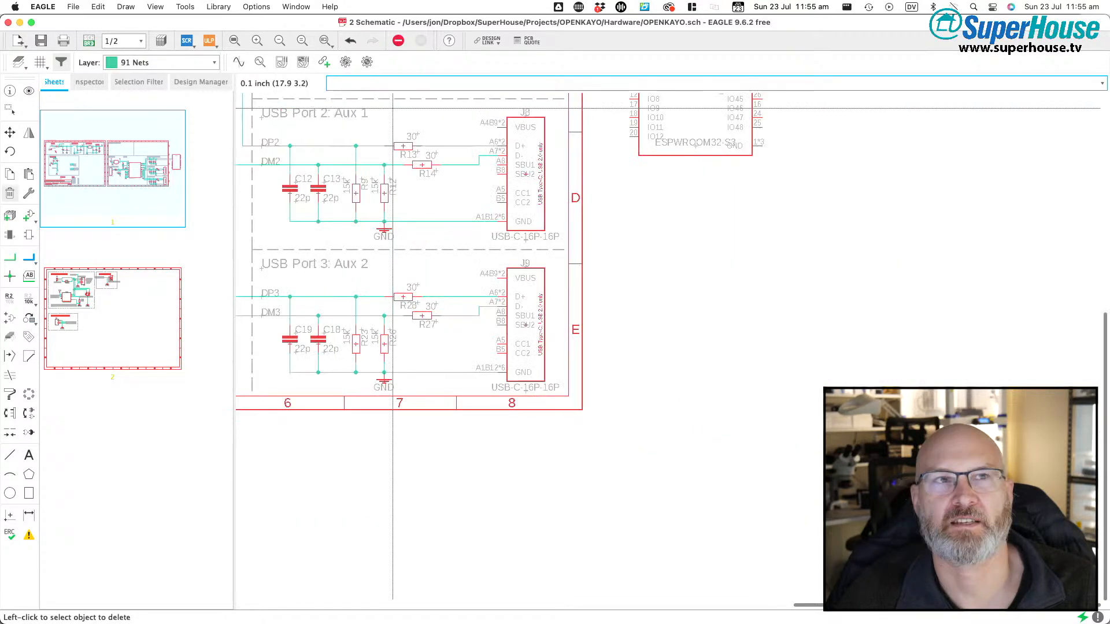
{"action": "middle_click_drag", "start_coordinate": [413, 166], "coordinate": [505, 280]}
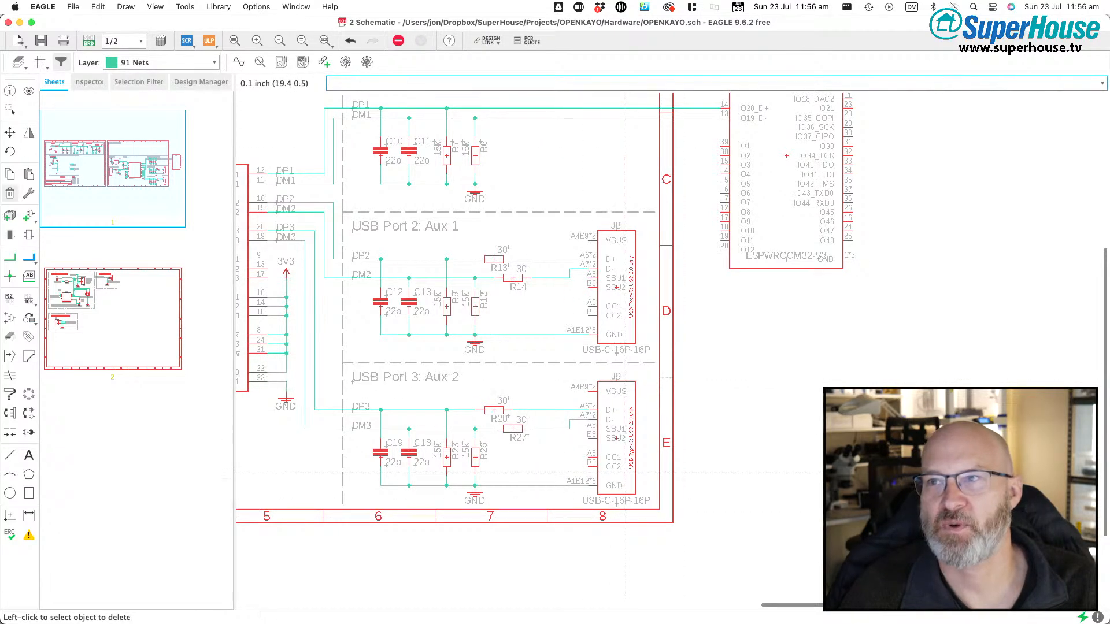
{"action": "scroll", "coordinate": [416, 368], "scroll_direction": "down", "scroll_amount": 3}
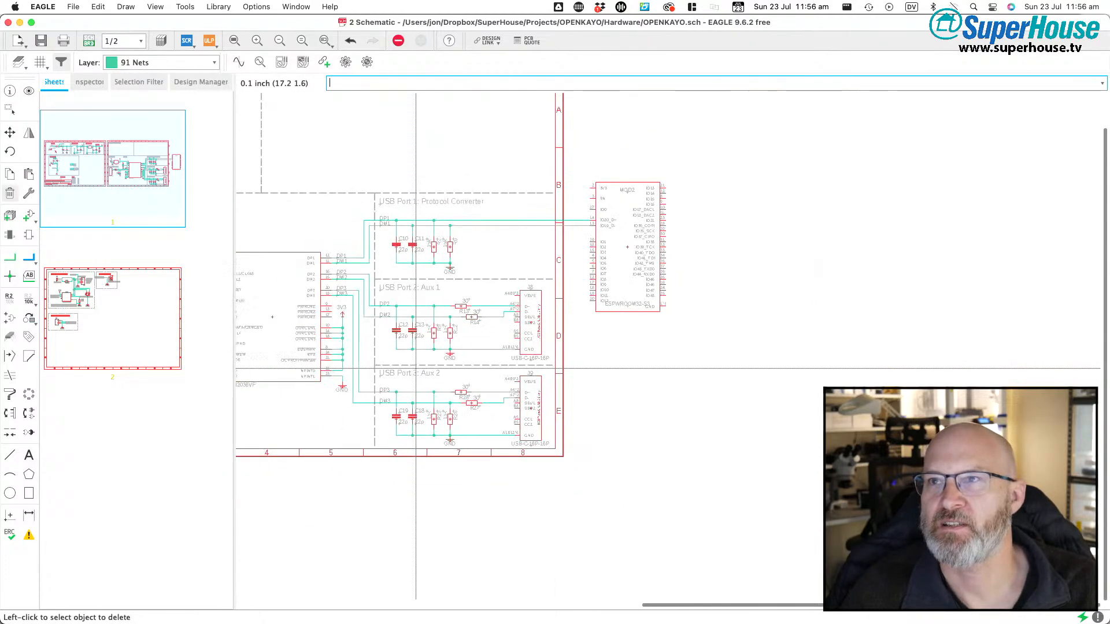
- Draw a short horizontal net outward from the VBUS pin of upstream USB-C connector J10, leaving its far end open
{"action": "scroll", "coordinate": [416, 369], "scroll_direction": "left", "scroll_amount": 5}
{"action": "scroll", "coordinate": [397, 384], "scroll_direction": "up", "scroll_amount": 5}
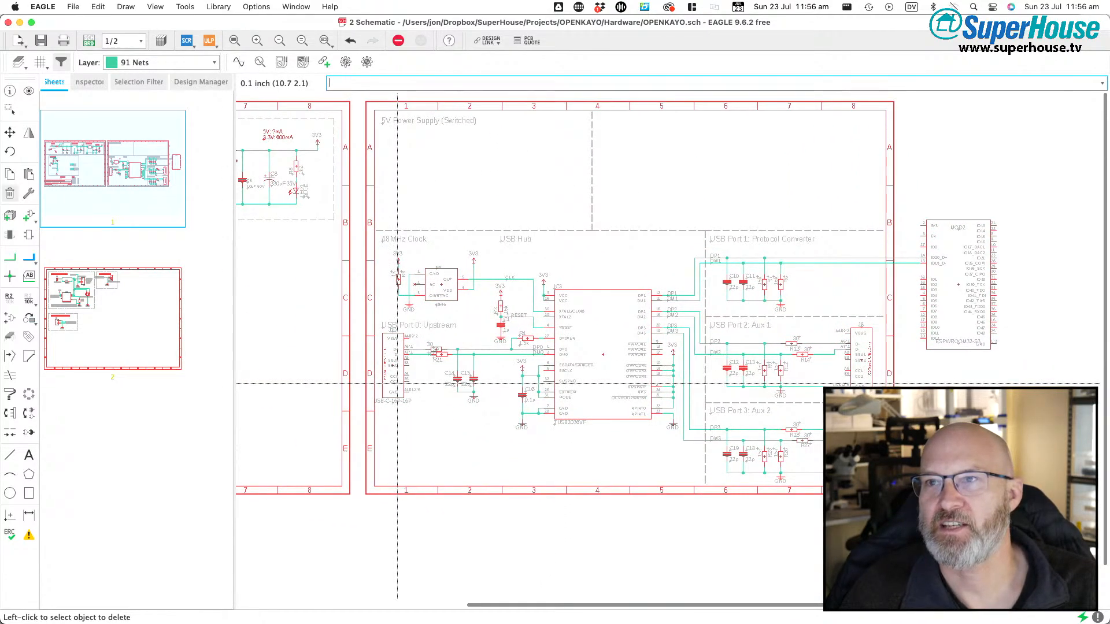
{"action": "scroll", "coordinate": [397, 383], "scroll_direction": "up", "scroll_amount": 5}
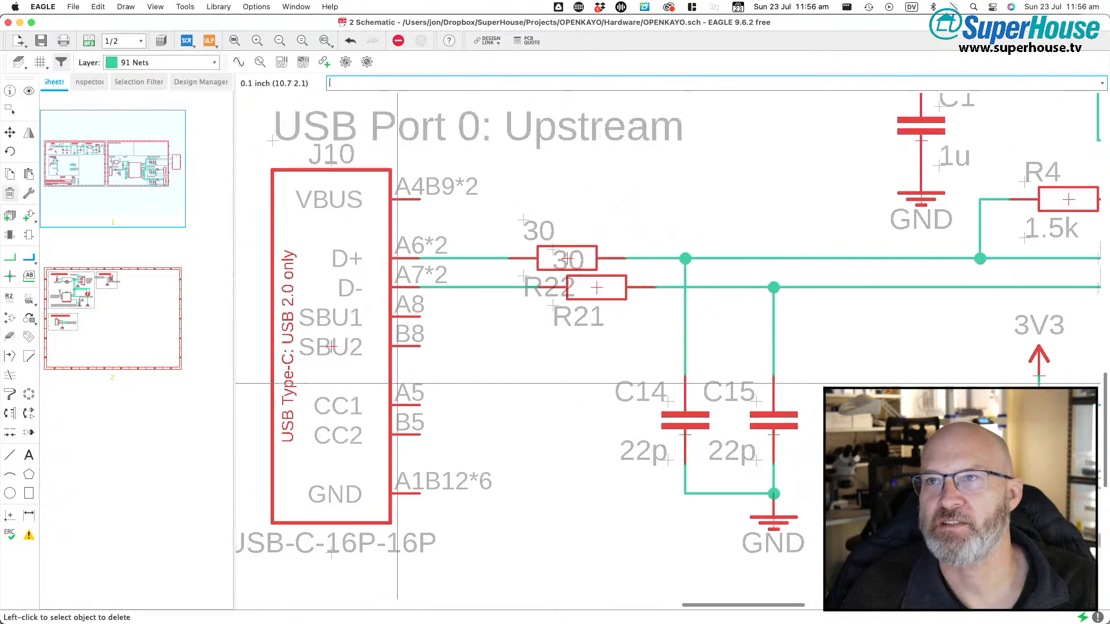
{"action": "middle_click_drag", "start_coordinate": [408, 272], "coordinate": [413, 292]}
{"action": "left_click", "coordinate": [10, 257]}
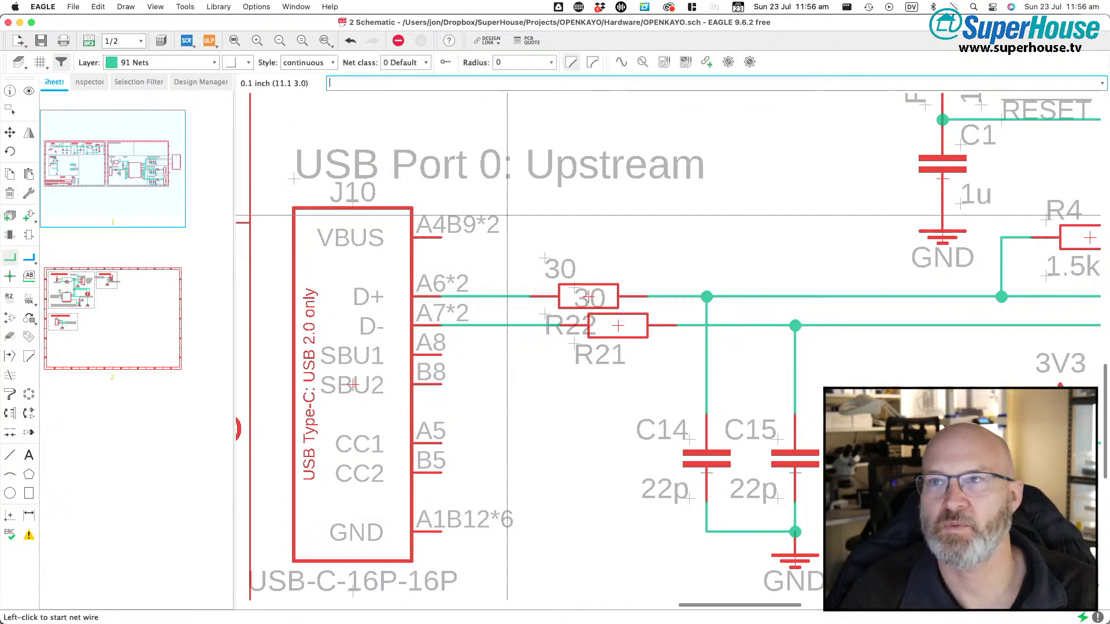
{"action": "left_click", "coordinate": [438, 239]}
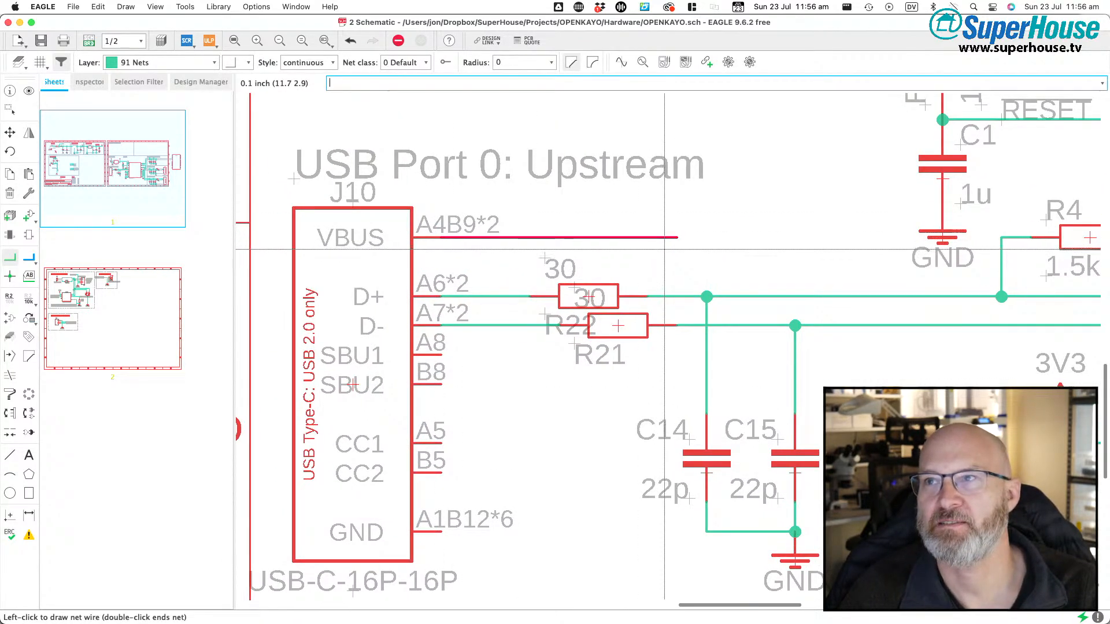
{"action": "double_click", "coordinate": [653, 240]}
- Examine how the upstream port's VBUS supply could relate to the 5V Regulator section on the first frame
{"action": "scroll", "coordinate": [472, 213], "scroll_direction": "down", "scroll_amount": 3}
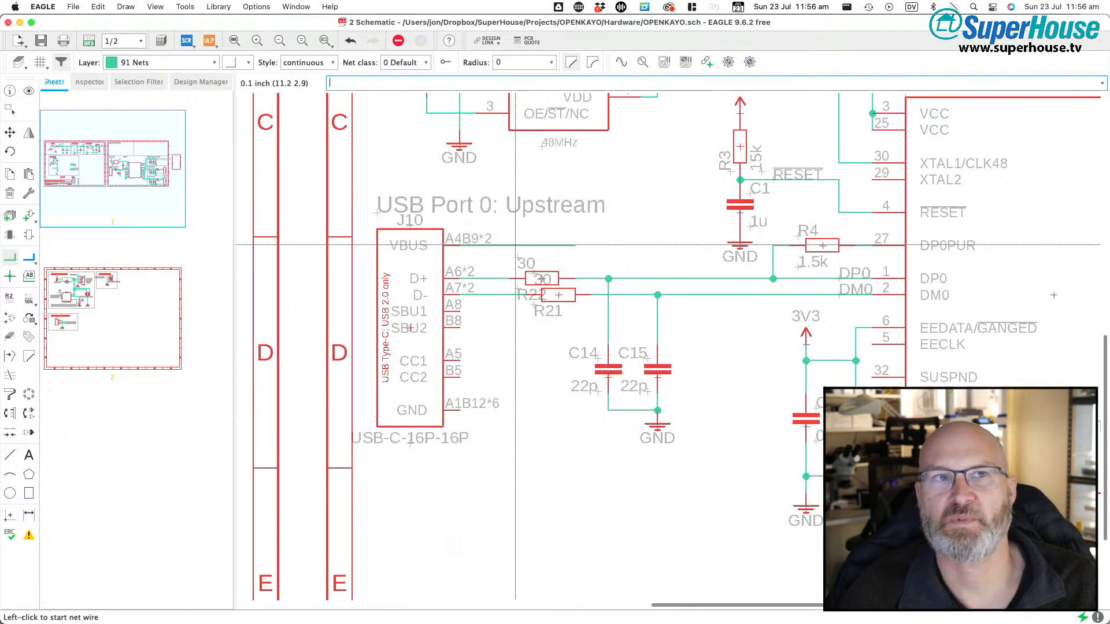
{"action": "middle_click_drag", "start_coordinate": [504, 244], "coordinate": [516, 324]}
{"action": "scroll", "coordinate": [539, 324], "scroll_direction": "down", "scroll_amount": 2}
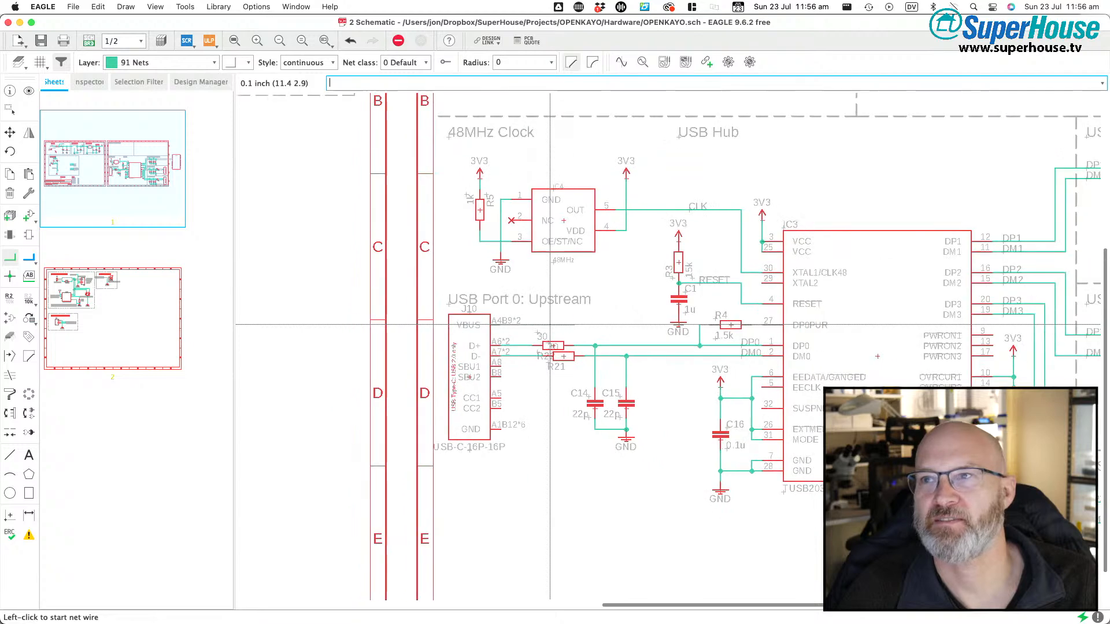
{"action": "scroll", "coordinate": [734, 334], "scroll_direction": "down", "scroll_amount": 2}
{"action": "scroll", "coordinate": [694, 279], "scroll_direction": "up", "scroll_amount": 1}
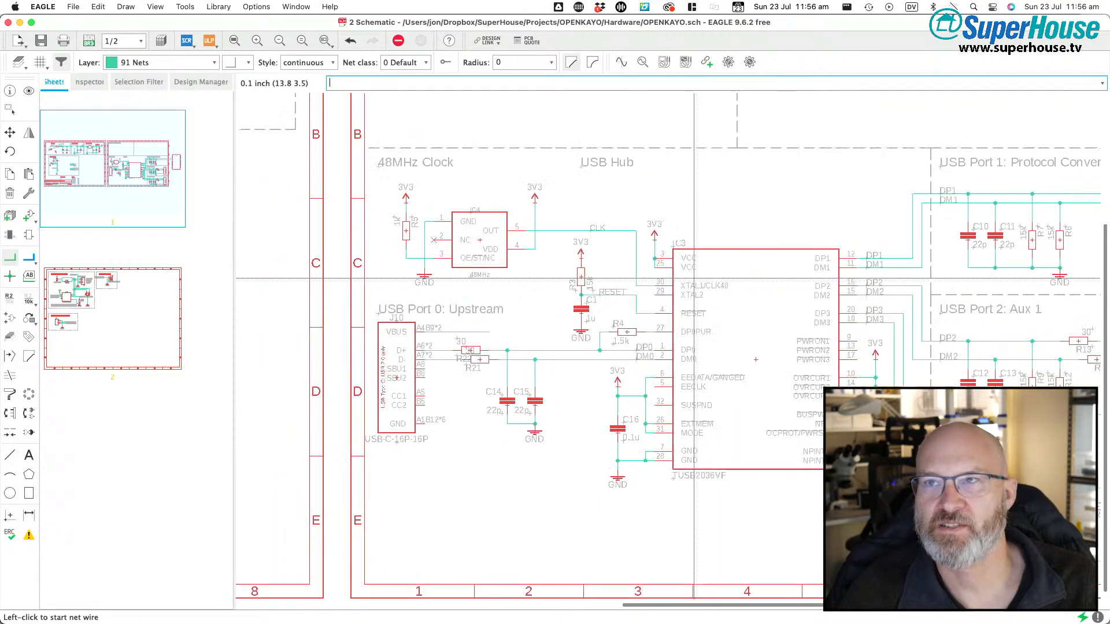
{"action": "scroll", "coordinate": [693, 278], "scroll_direction": "up", "scroll_amount": 5}
{"action": "scroll", "coordinate": [694, 279], "scroll_direction": "left", "scroll_amount": 3}
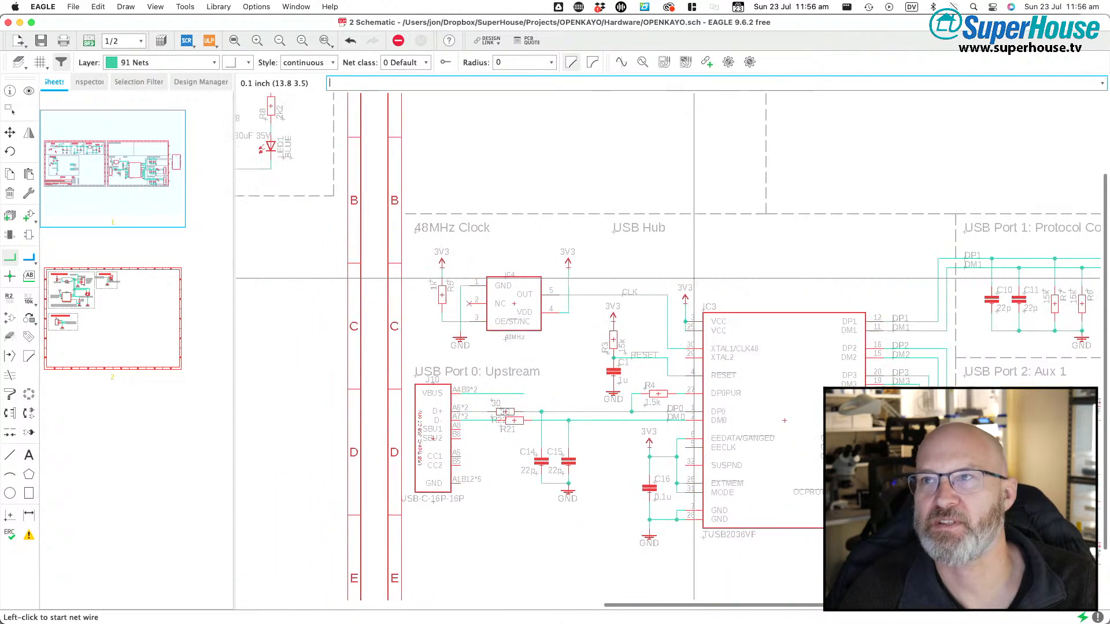
{"action": "scroll", "coordinate": [694, 279], "scroll_direction": "down", "scroll_amount": 3}
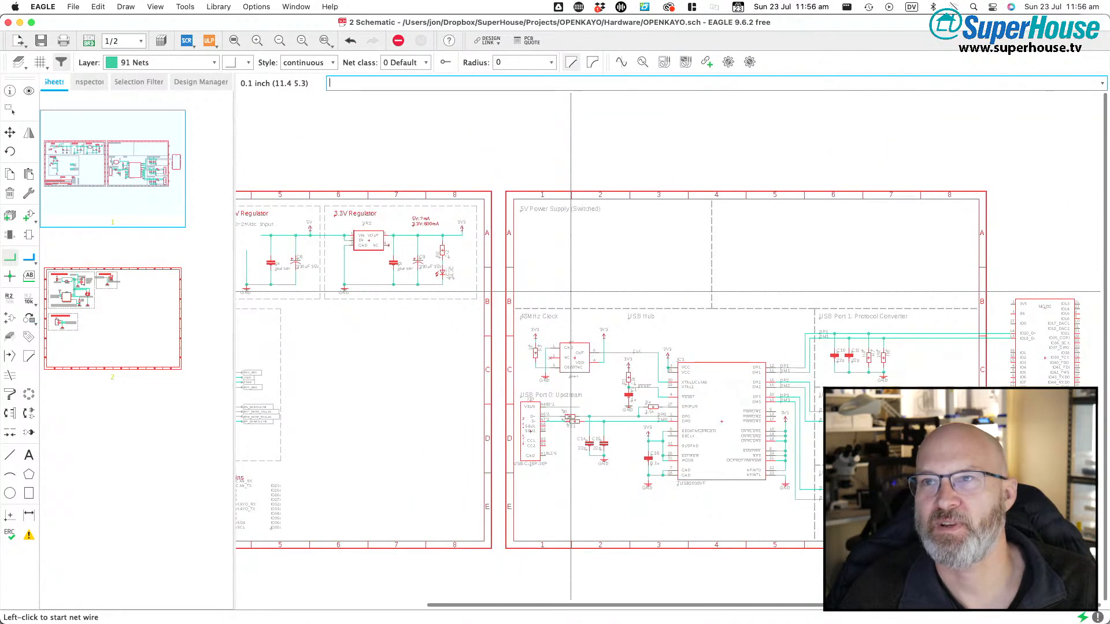
{"action": "scroll", "coordinate": [572, 292], "scroll_direction": "left", "scroll_amount": 2}
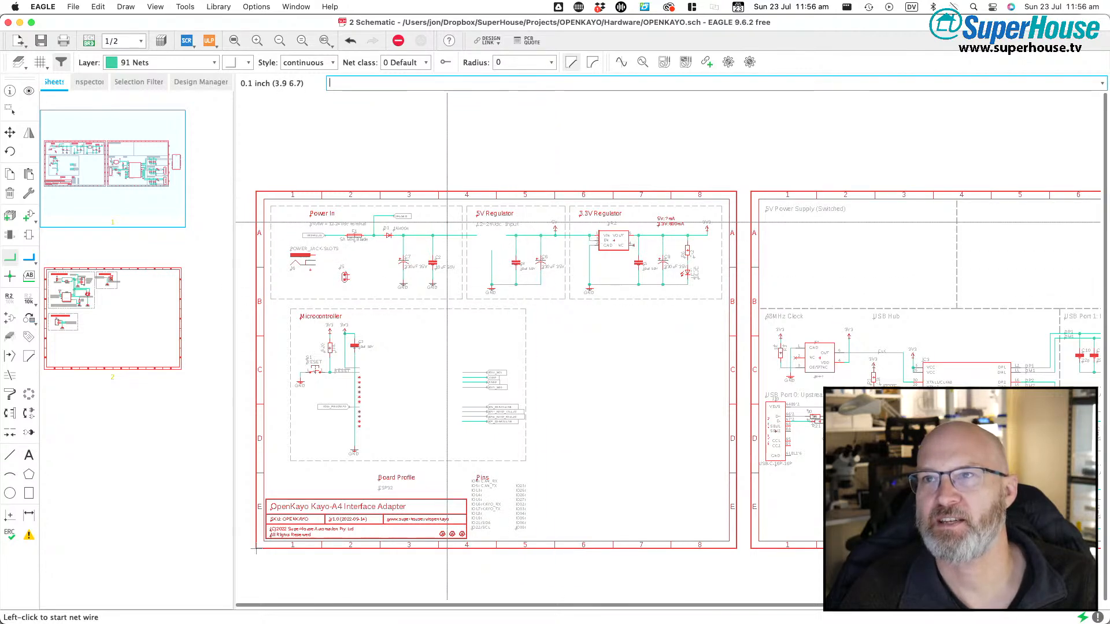
{"action": "scroll", "coordinate": [446, 221], "scroll_direction": "up", "scroll_amount": 4}
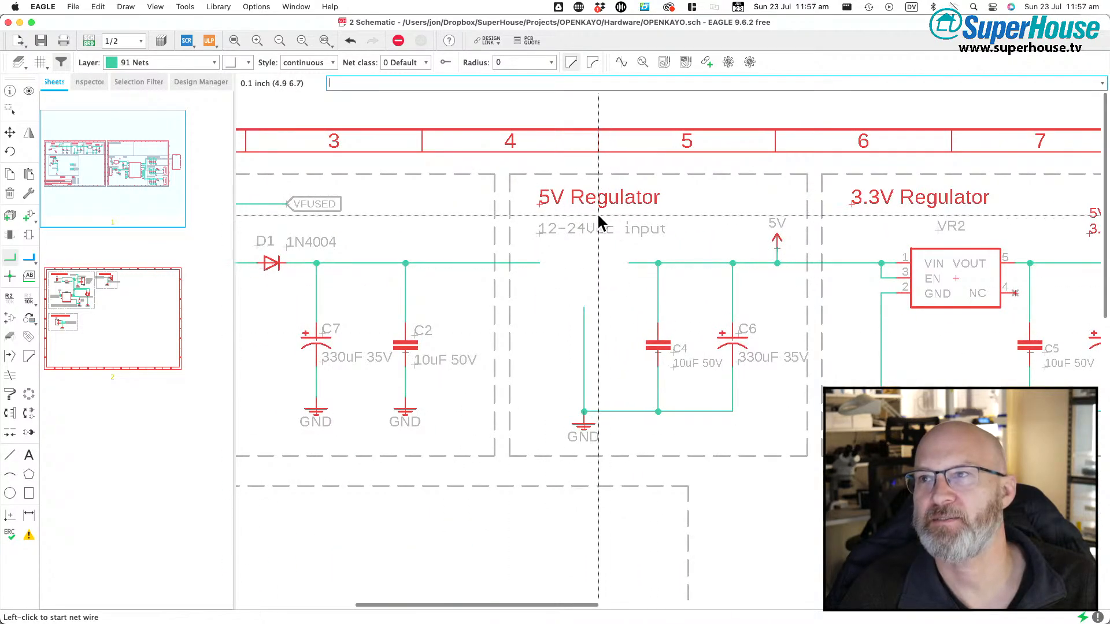
{"action": "scroll", "coordinate": [600, 220], "scroll_direction": "down", "scroll_amount": 1}
{"action": "scroll", "coordinate": [600, 220], "scroll_direction": "down", "scroll_amount": 2}
{"action": "middle_click_drag", "start_coordinate": [738, 280], "coordinate": [743, 196]}
- Examine the power and control pin connections of the TUSB2036VF hub chip and its surrounding USB Hub circuitry
{"action": "scroll", "coordinate": [738, 280], "scroll_direction": "right", "scroll_amount": 7}
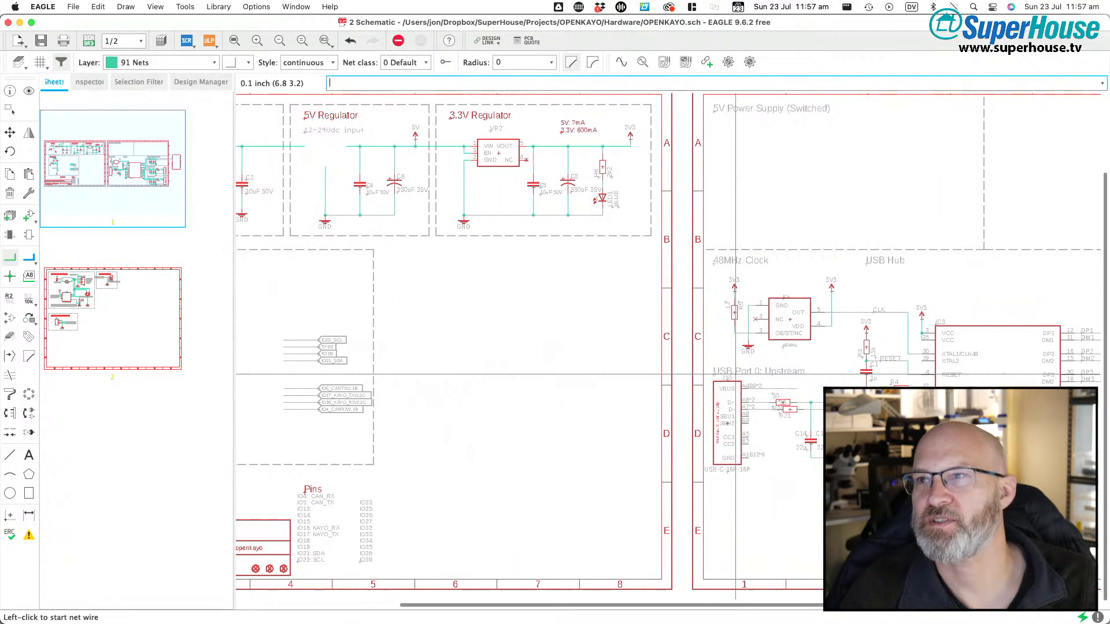
{"action": "scroll", "coordinate": [735, 375], "scroll_direction": "right", "scroll_amount": 3}
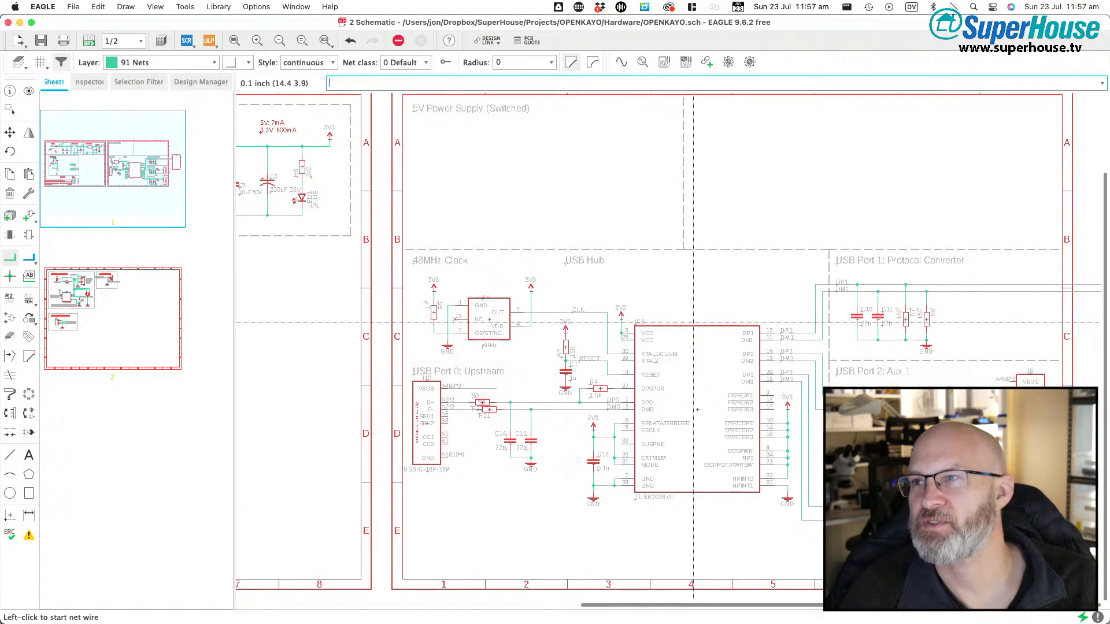
{"action": "scroll", "coordinate": [687, 385], "scroll_direction": "up", "scroll_amount": 3}
{"action": "scroll", "coordinate": [688, 386], "scroll_direction": "right", "scroll_amount": 2}
{"action": "scroll", "coordinate": [688, 385], "scroll_direction": "down", "scroll_amount": 2}
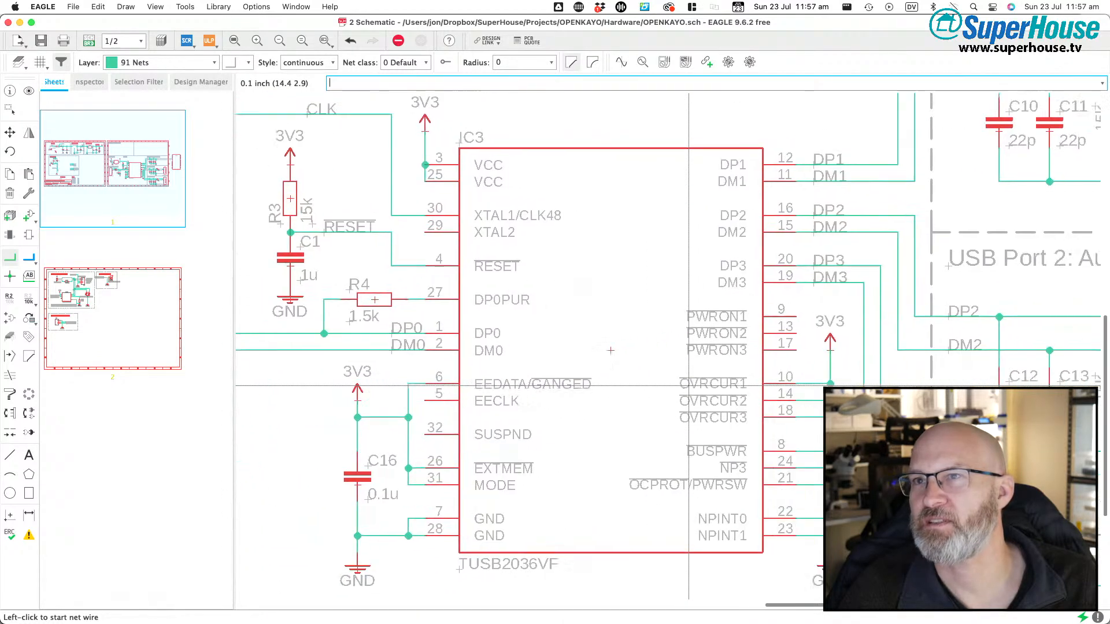
{"action": "scroll", "coordinate": [551, 359], "scroll_direction": "down", "scroll_amount": 5}
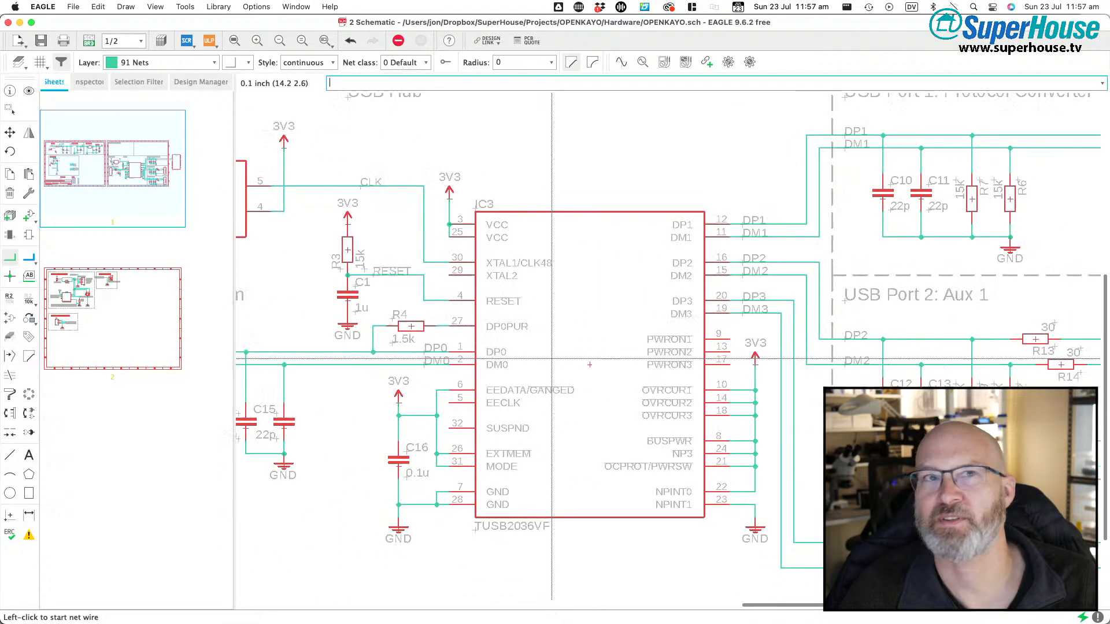
{"action": "scroll", "coordinate": [552, 359], "scroll_direction": "left", "scroll_amount": 2}
{"action": "scroll", "coordinate": [551, 359], "scroll_direction": "up", "scroll_amount": 1}
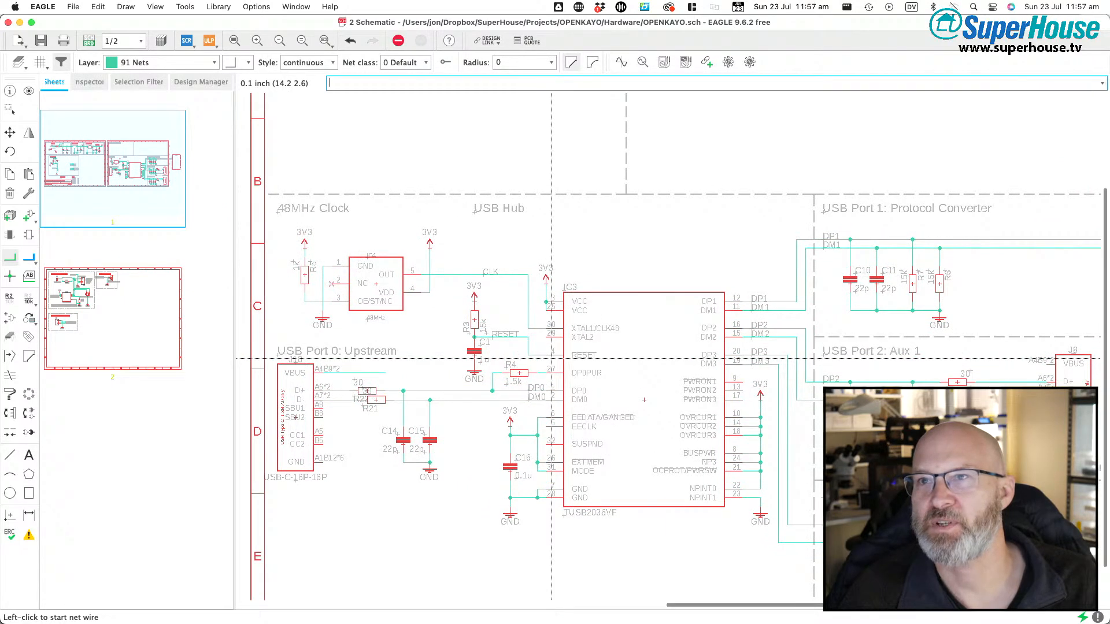
- Review the supply path through the Power In, 5V Regulator and 3.3V Regulator sections
{"action": "scroll", "coordinate": [551, 359], "scroll_direction": "right", "scroll_amount": 2}
{"action": "scroll", "coordinate": [551, 359], "scroll_direction": "down", "scroll_amount": 2}
{"action": "scroll", "coordinate": [551, 359], "scroll_direction": "left", "scroll_amount": 15}
{"action": "scroll", "coordinate": [551, 359], "scroll_direction": "up", "scroll_amount": 3}
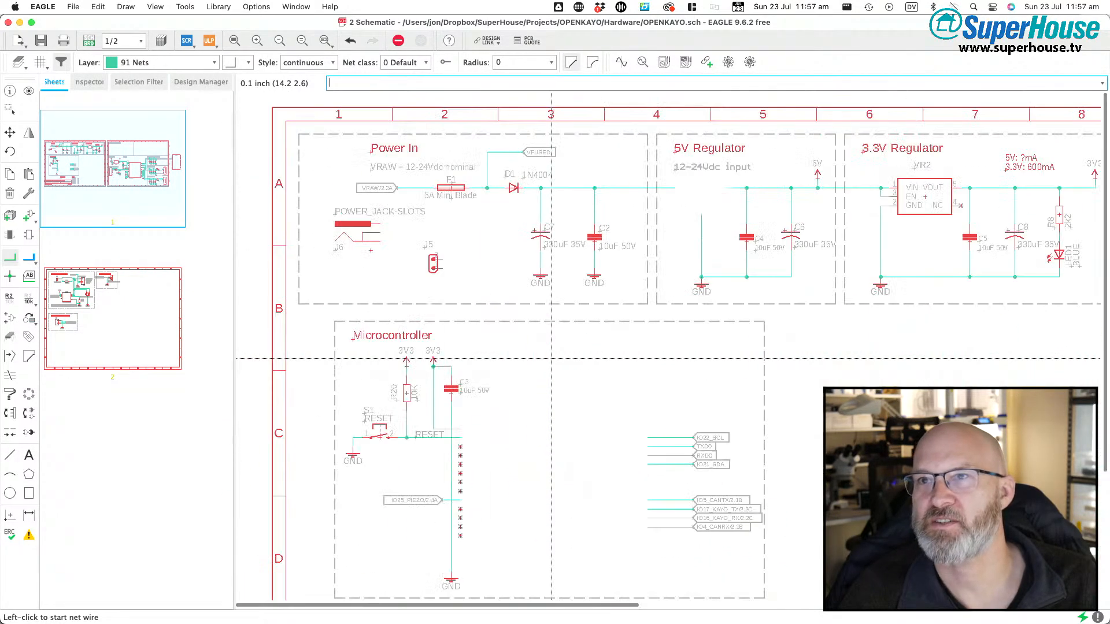
{"action": "scroll", "coordinate": [551, 359], "scroll_direction": "right", "scroll_amount": 4}
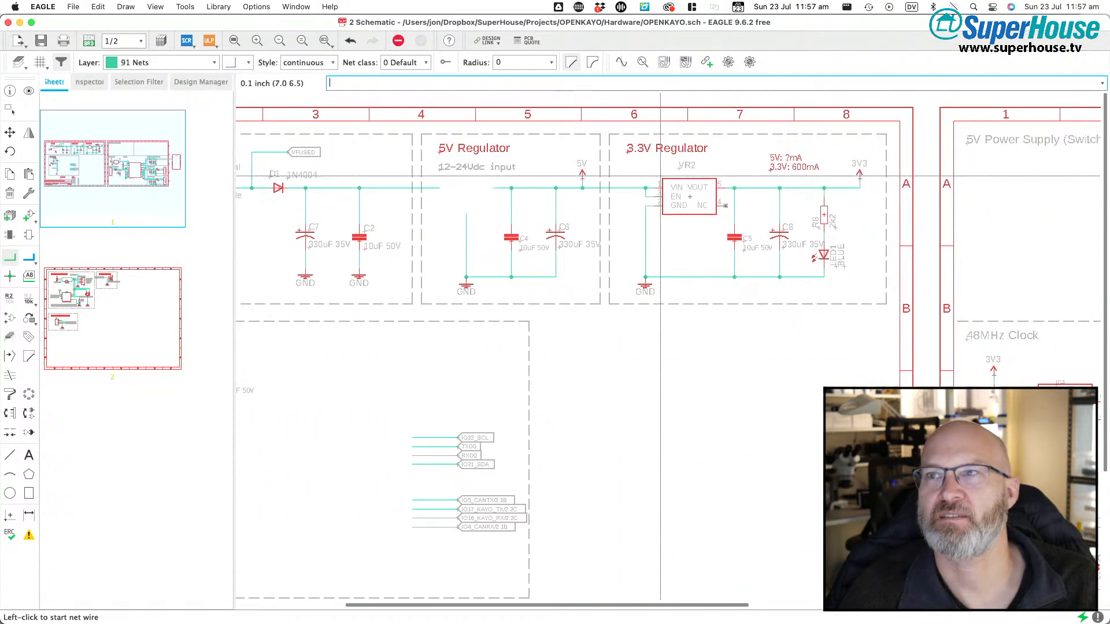
{"action": "scroll", "coordinate": [278, 193], "scroll_direction": "left", "scroll_amount": 2}
{"action": "scroll", "coordinate": [278, 193], "scroll_direction": "left", "scroll_amount": 2}
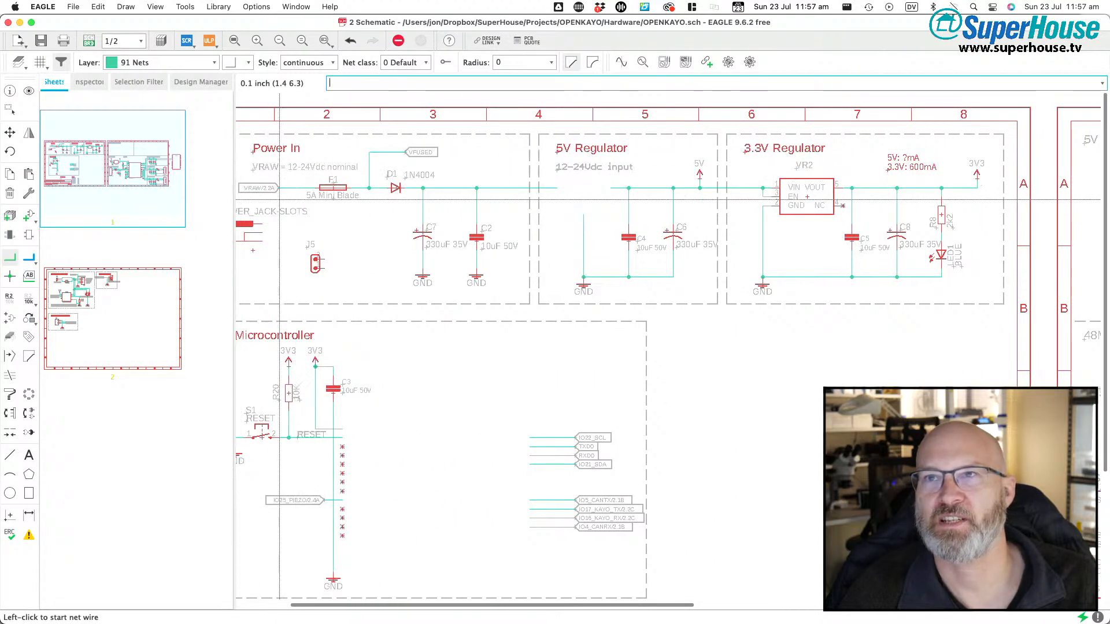
{"action": "scroll", "coordinate": [554, 192], "scroll_direction": "right", "scroll_amount": 6}
{"action": "scroll", "coordinate": [554, 192], "scroll_direction": "down", "scroll_amount": 1}
{"action": "scroll", "coordinate": [554, 192], "scroll_direction": "right", "scroll_amount": 1}
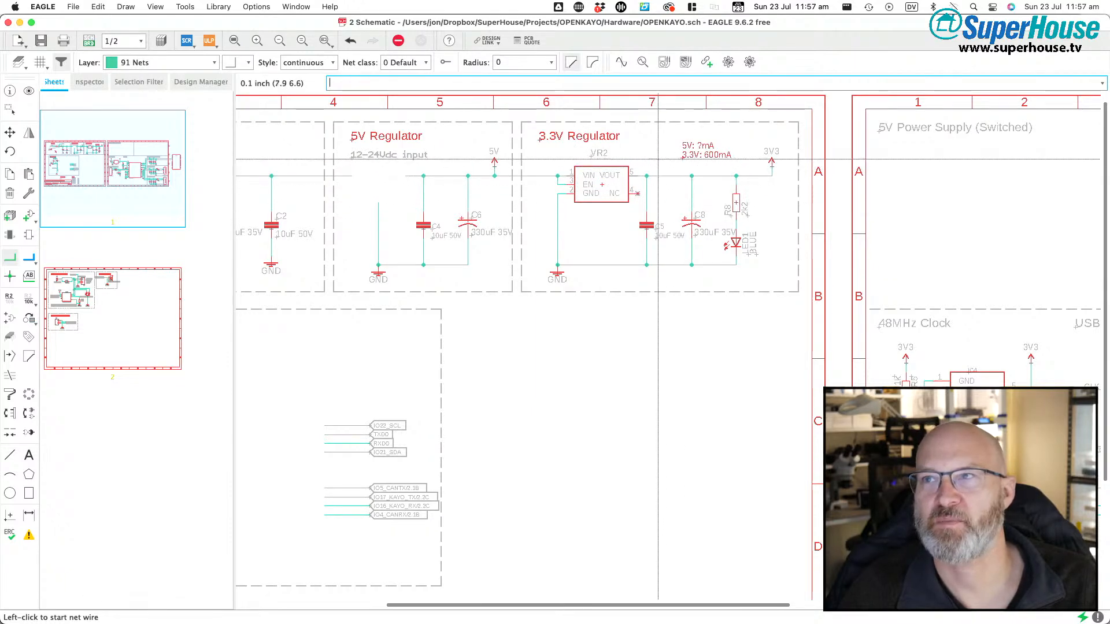
- Examine the Microcontroller section on the first frame and the upstream port and USB Hub circuitry on the second frame
{"action": "scroll", "coordinate": [653, 168], "scroll_direction": "right", "scroll_amount": 2}
{"action": "scroll", "coordinate": [603, 352], "scroll_direction": "down", "scroll_amount": 5}
{"action": "scroll", "coordinate": [603, 353], "scroll_direction": "right", "scroll_amount": 2}
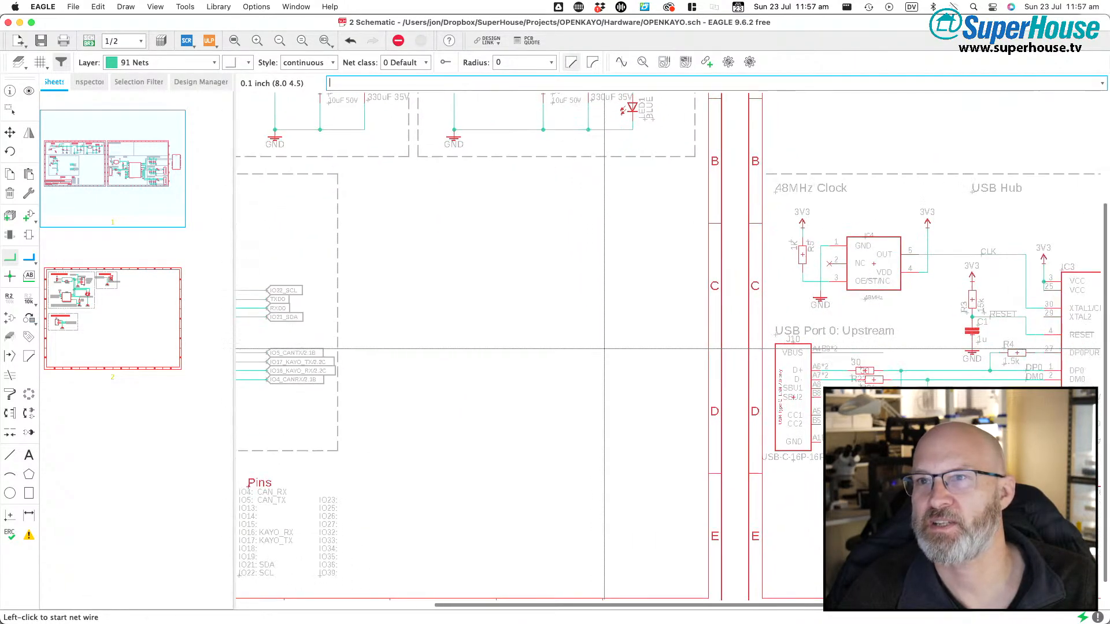
{"action": "scroll", "coordinate": [603, 353], "scroll_direction": "left", "scroll_amount": 8}
{"action": "scroll", "coordinate": [604, 350], "scroll_direction": "left", "scroll_amount": 8}
{"action": "scroll", "coordinate": [604, 349], "scroll_direction": "right", "scroll_amount": 2}
{"action": "scroll", "coordinate": [605, 349], "scroll_direction": "left", "scroll_amount": 2}
{"action": "scroll", "coordinate": [754, 254], "scroll_direction": "right", "scroll_amount": 2}
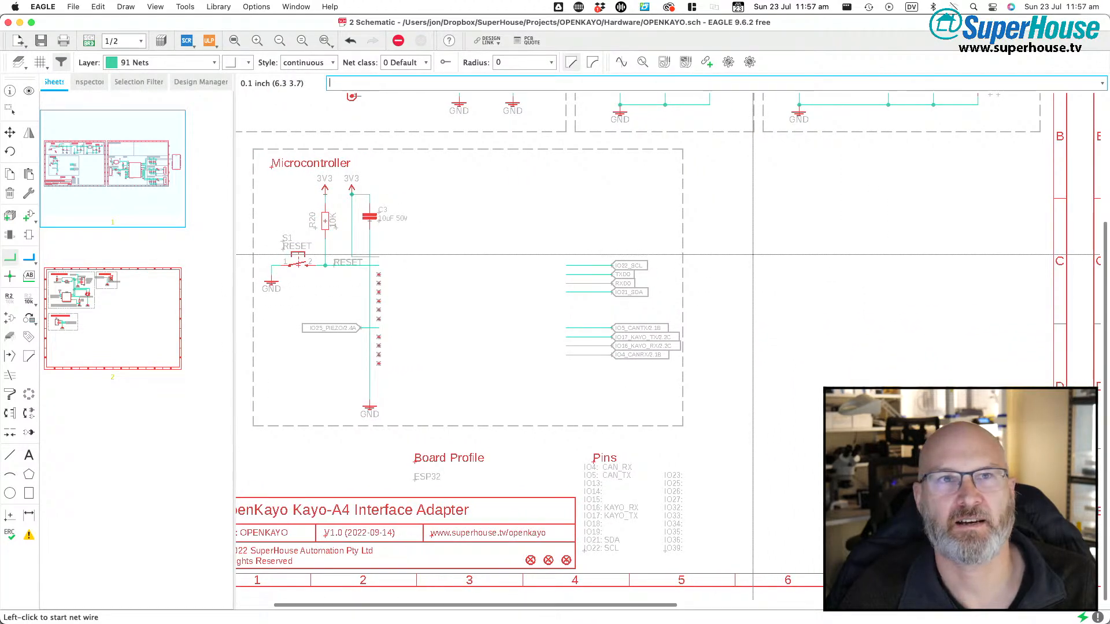
{"action": "scroll", "coordinate": [791, 274], "scroll_direction": "left", "scroll_amount": 3}
{"action": "scroll", "coordinate": [791, 273], "scroll_direction": "right", "scroll_amount": 10}
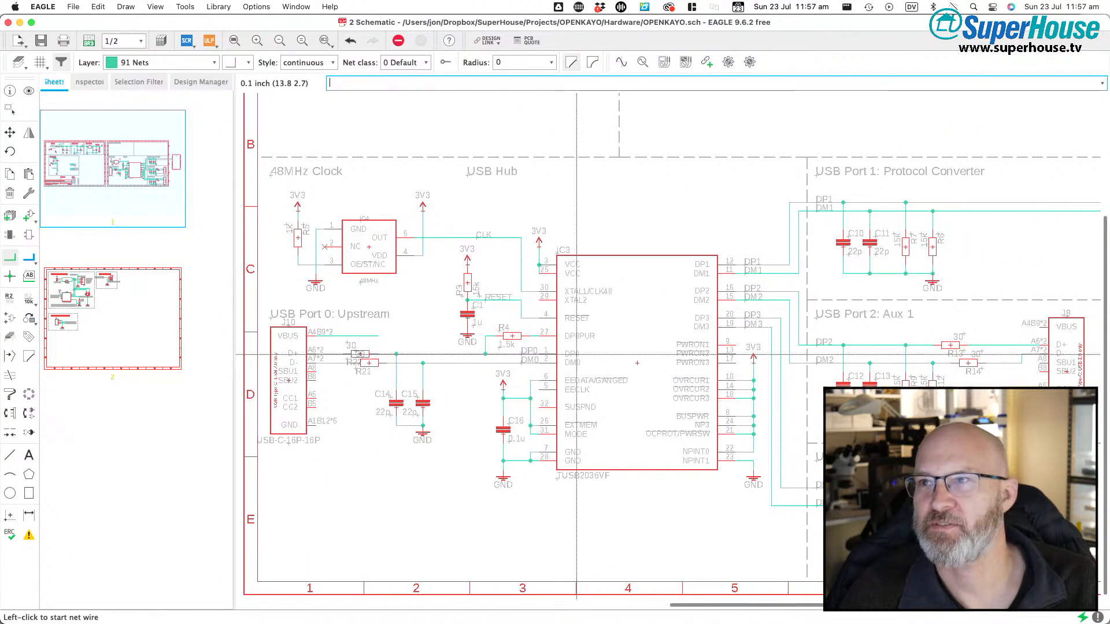
- Review the Power In, 5V Regulator and 3.3V Regulator sections again as the possible supply path for the board
{"action": "scroll", "coordinate": [576, 355], "scroll_direction": "up", "scroll_amount": 6}
{"action": "scroll", "coordinate": [577, 355], "scroll_direction": "left", "scroll_amount": 10}
{"action": "scroll", "coordinate": [576, 355], "scroll_direction": "left", "scroll_amount": 10}
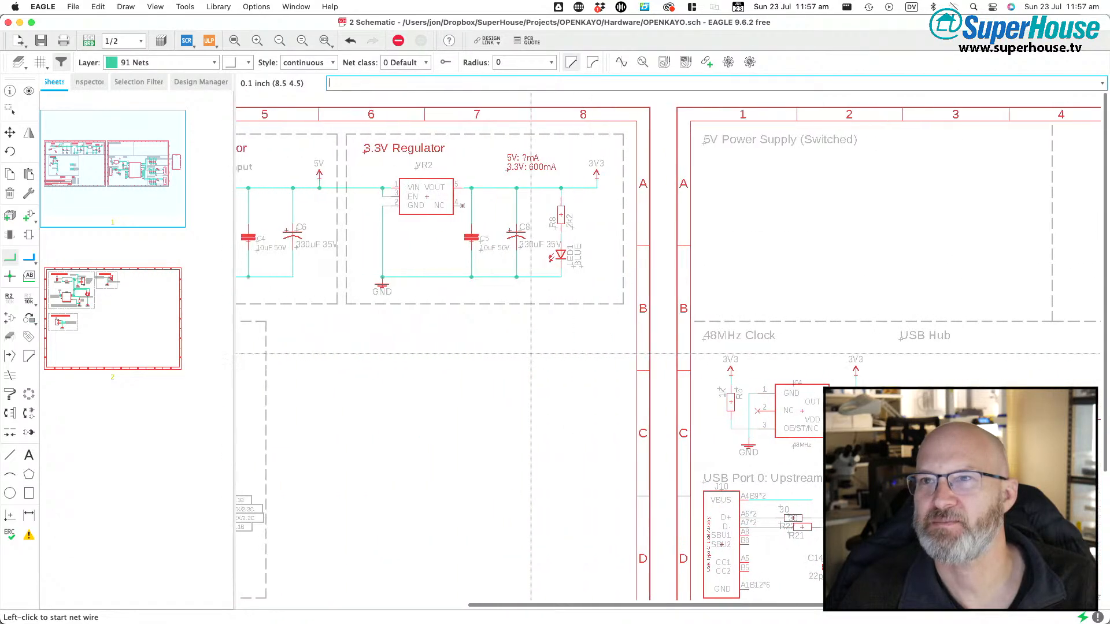
{"action": "scroll", "coordinate": [492, 351], "scroll_direction": "down", "scroll_amount": 1}
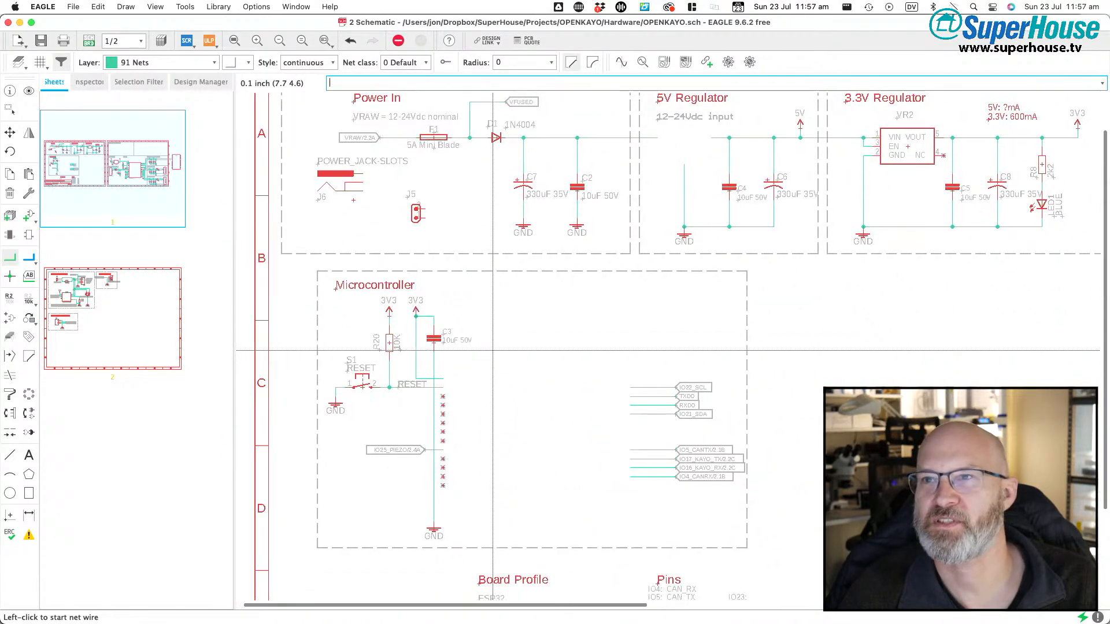
{"action": "scroll", "coordinate": [493, 350], "scroll_direction": "right", "scroll_amount": 4}
{"action": "scroll", "coordinate": [492, 351], "scroll_direction": "right", "scroll_amount": 1}
{"action": "scroll", "coordinate": [492, 351], "scroll_direction": "up", "scroll_amount": 1}
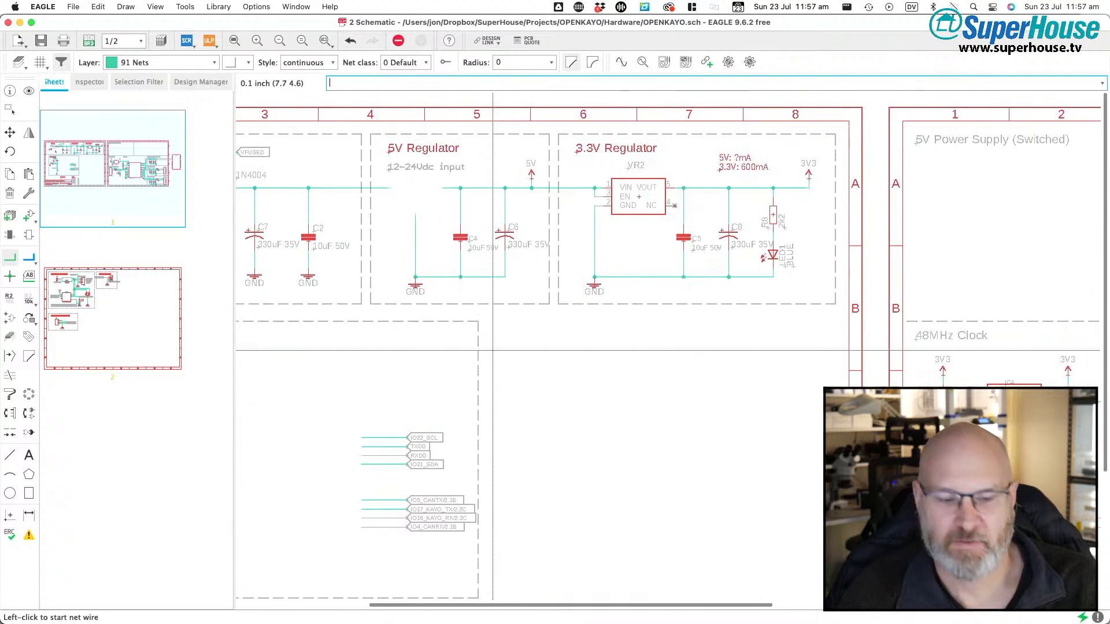
- Switch to Notes.md in iTerm2 and review the Power management line about power from an external source
{"action": "key", "text": "super+Tab"}
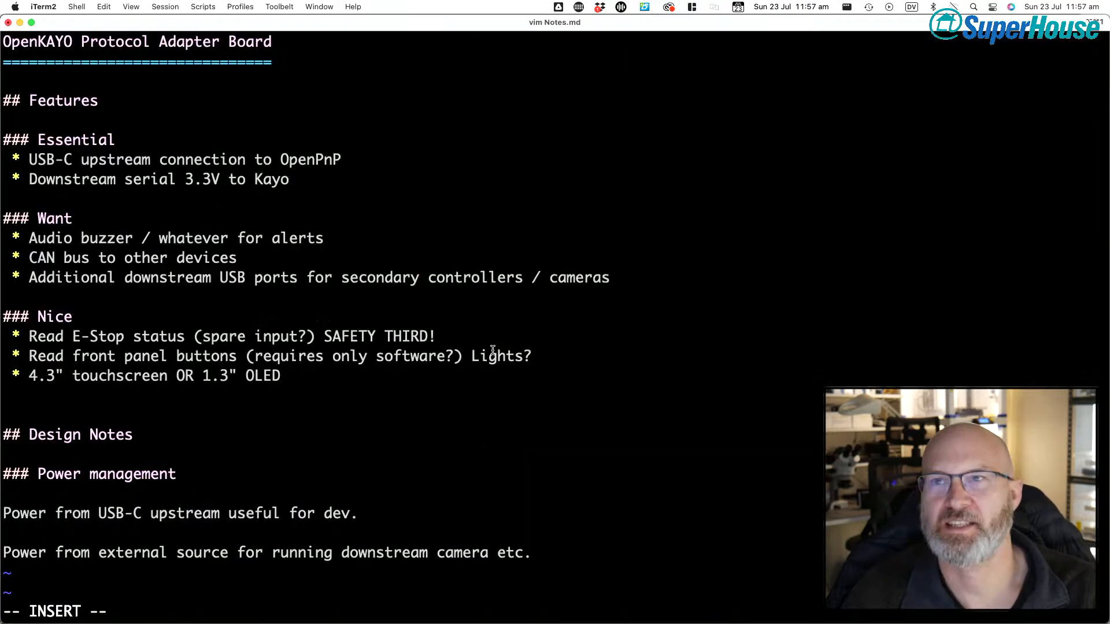
{"action": "key", "text": "Escape"}
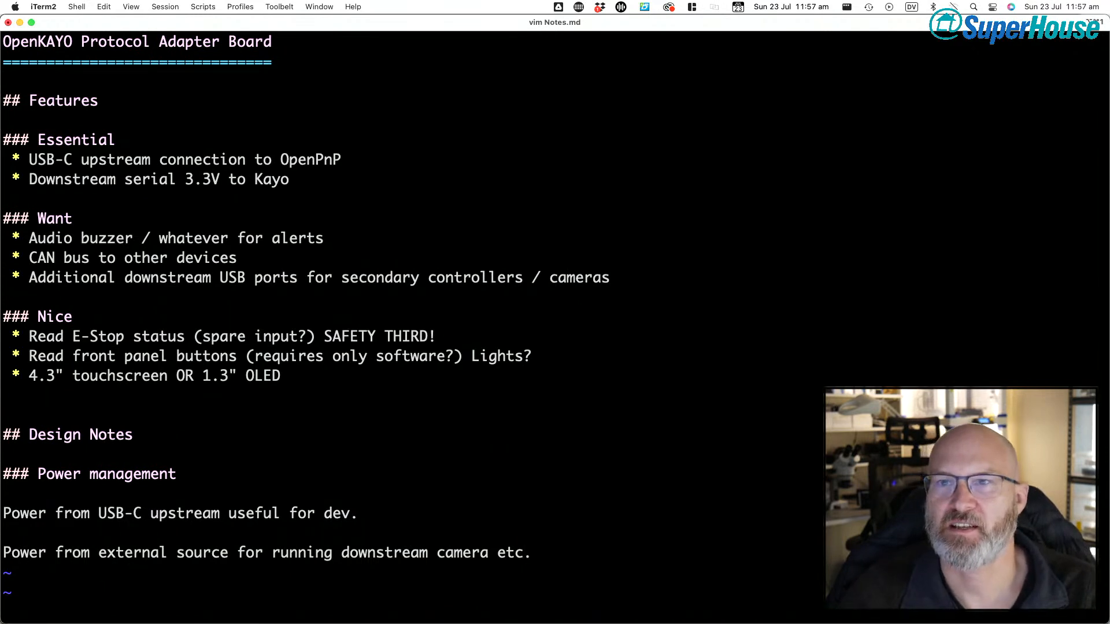
{"action": "key", "text": "Escape"}
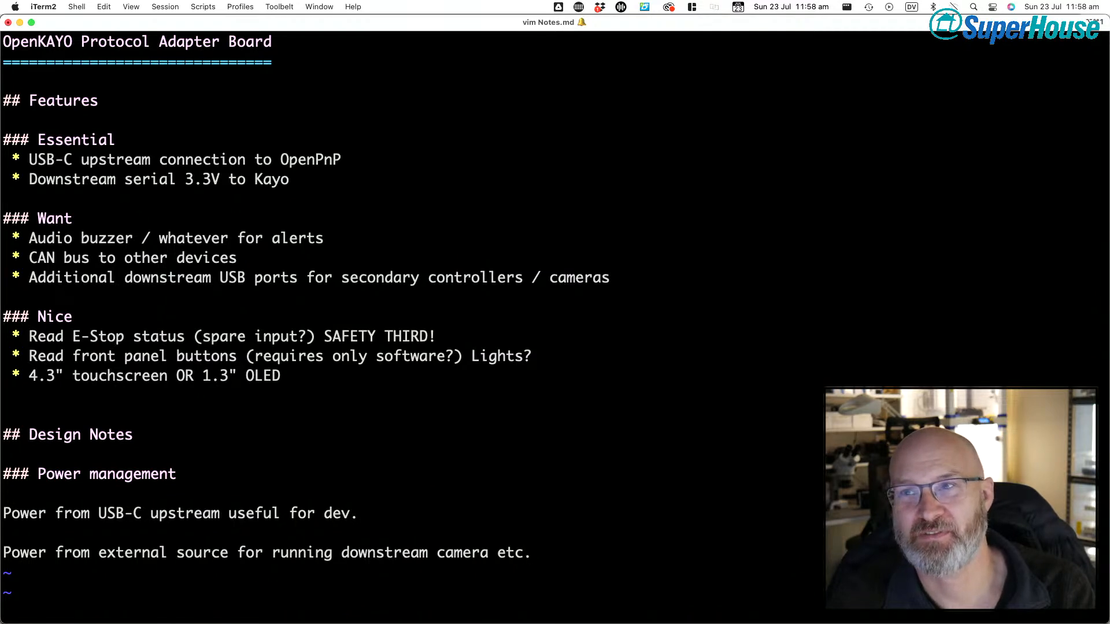
{"action": "key", "text": "a"}
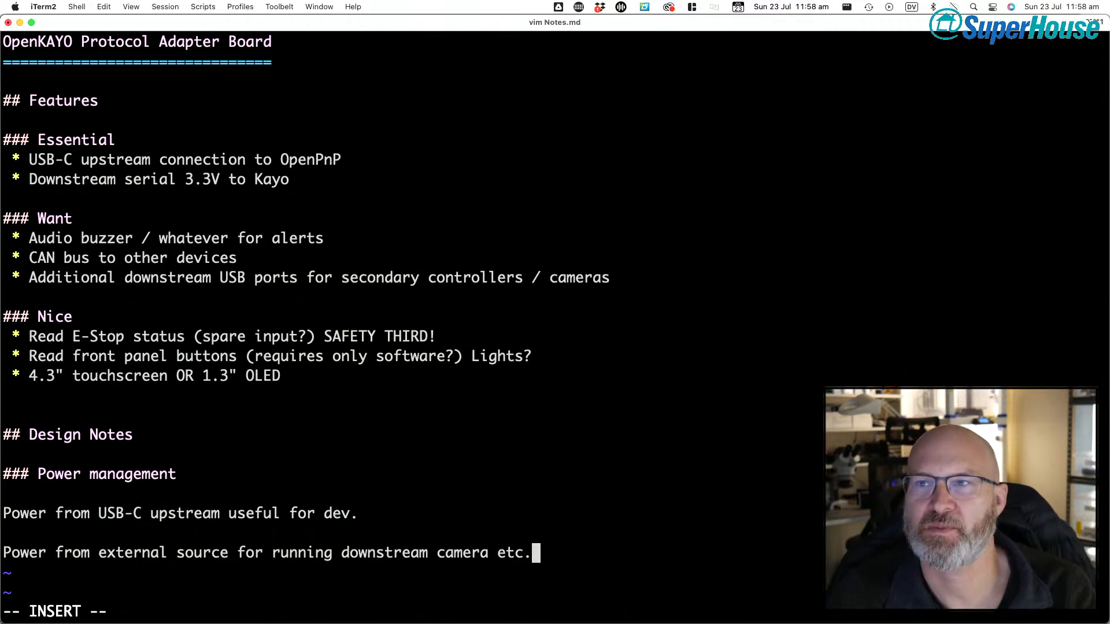
{"action": "key", "text": "Left"}
{"action": "key", "text": "Left"}
{"action": "key", "text": "Left"}
{"action": "key", "text": "Left"}
{"action": "key", "text": "Left"}
{"action": "key", "text": "Left"}
{"action": "key", "text": "Left"}
{"action": "key", "text": "Left"}
{"action": "key", "text": "Left"}
{"action": "key", "text": "Left"}
{"action": "key", "text": "Left"}
{"action": "key", "text": "Left"}
{"action": "key", "text": "Left"}
{"action": "key", "text": "Left"}
{"action": "key", "text": "Left"}
{"action": "key", "text": "Left"}
{"action": "key", "text": "Left"}
{"action": "key", "text": "Left"}
{"action": "key", "text": "Left"}
{"action": "key", "text": "Left"}
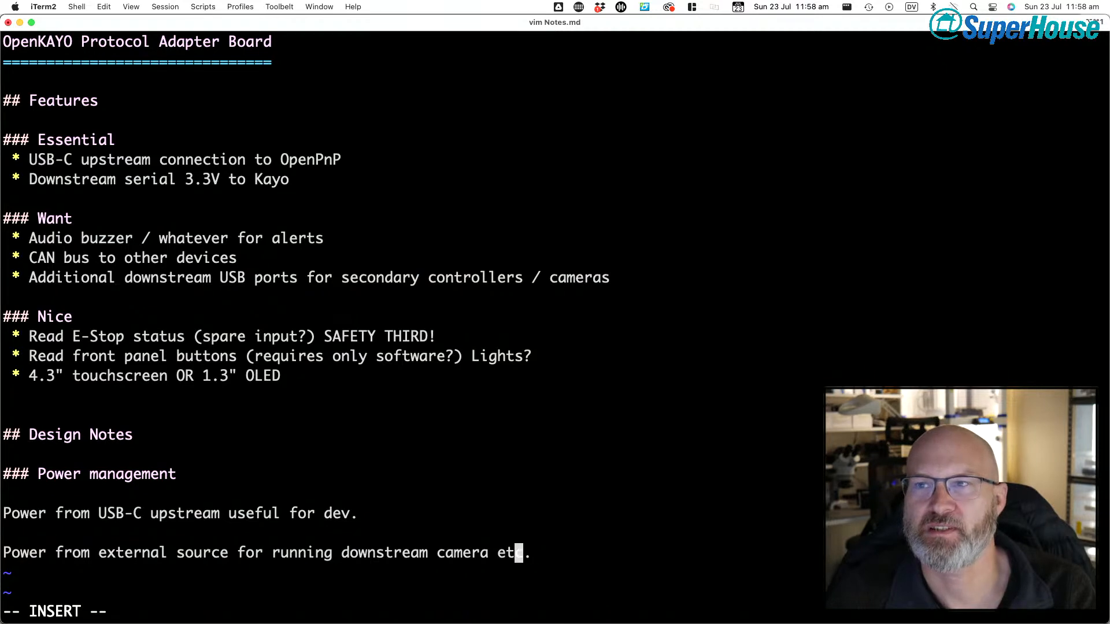
{"action": "key", "text": "Left"}
{"action": "key", "text": "Left"}
{"action": "key", "text": "Left"}
{"action": "key", "text": "Left"}
{"action": "key", "text": "Left"}
{"action": "key", "text": "Left"}
{"action": "key", "text": "Left"}
{"action": "key", "text": "Left"}
{"action": "key", "text": "Left"}
{"action": "key", "text": "Left"}
{"action": "key", "text": "Left"}
{"action": "key", "text": "Left"}
{"action": "key", "text": "Left"}
{"action": "key", "text": "Left"}
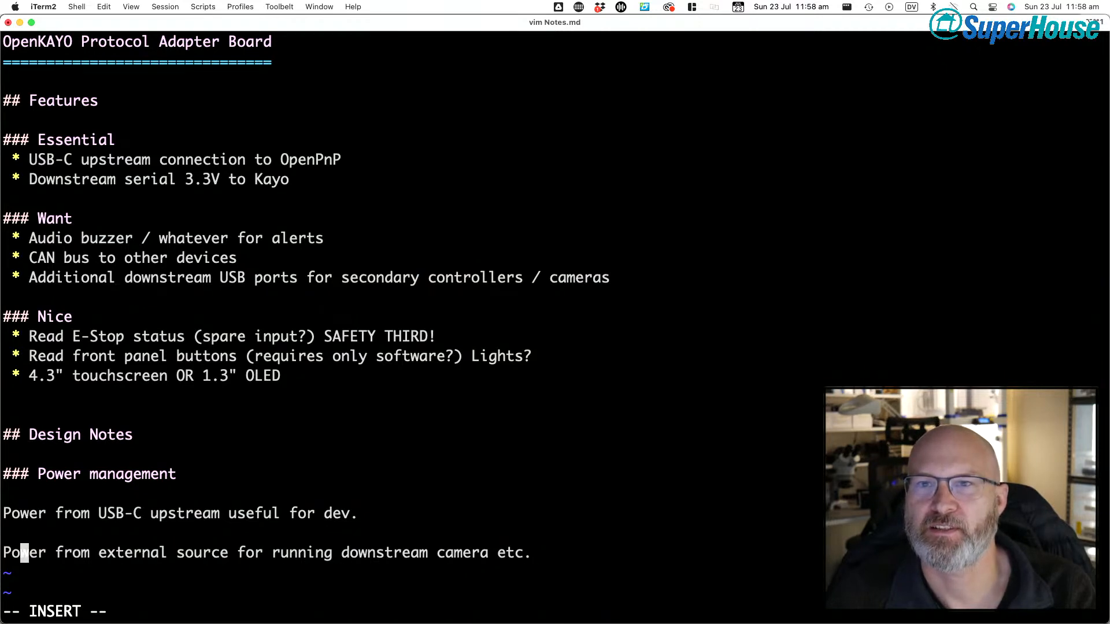
{"action": "key", "text": "Left"}
{"action": "key", "text": "Left"}
{"action": "key", "text": "Right"}
{"action": "key", "text": "Right"}
{"action": "key", "text": "Right"}
{"action": "key", "text": "Right"}
- Read through the Power management line about using USB-C upstream power for development
{"action": "key", "text": "Up"}
{"action": "key", "text": "Up"}
{"action": "key", "text": "Right"}
{"action": "key", "text": "Right"}
{"action": "key", "text": "Right"}
{"action": "key", "text": "Right"}
{"action": "key", "text": "Right"}
{"action": "key", "text": "Right"}
{"action": "key", "text": "Right"}
{"action": "key", "text": "Right"}
{"action": "key", "text": "Right"}
{"action": "key", "text": "Right"}
{"action": "key", "text": "Right"}
{"action": "key", "text": "Right"}
{"action": "key", "text": "Right"}
{"action": "key", "text": "Right"}
{"action": "key", "text": "Right"}
{"action": "key", "text": "Right"}
{"action": "key", "text": "Right"}
{"action": "key", "text": "Right"}
{"action": "key", "text": "Right"}
{"action": "key", "text": "Right"}
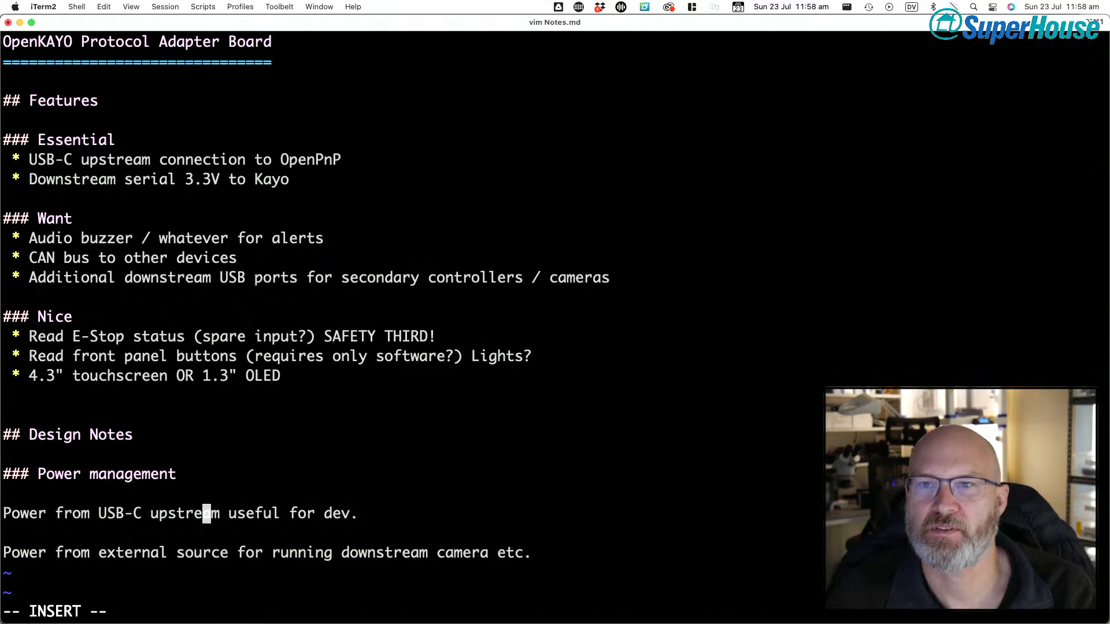
{"action": "key", "text": "Right"}
{"action": "key", "text": "Right"}
{"action": "key", "text": "Right"}
{"action": "key", "text": "Right"}
{"action": "key", "text": "Right"}
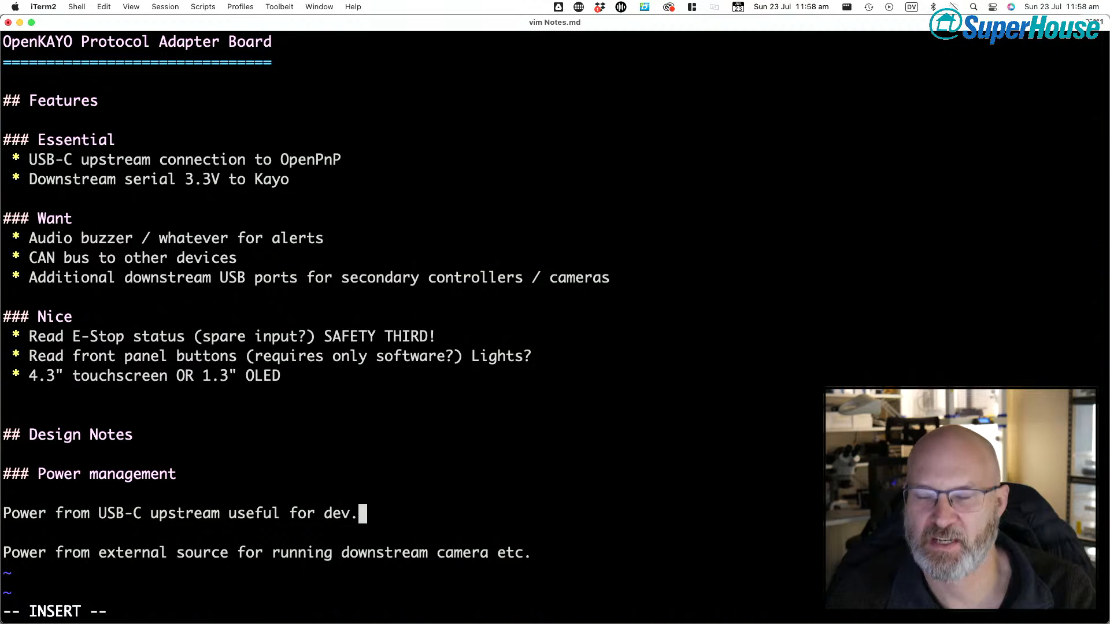
- Compare the external-source note for running downstream cameras with the USB-C upstream power note under Power management
{"action": "key", "text": "Down"}
{"action": "key", "text": "Down"}
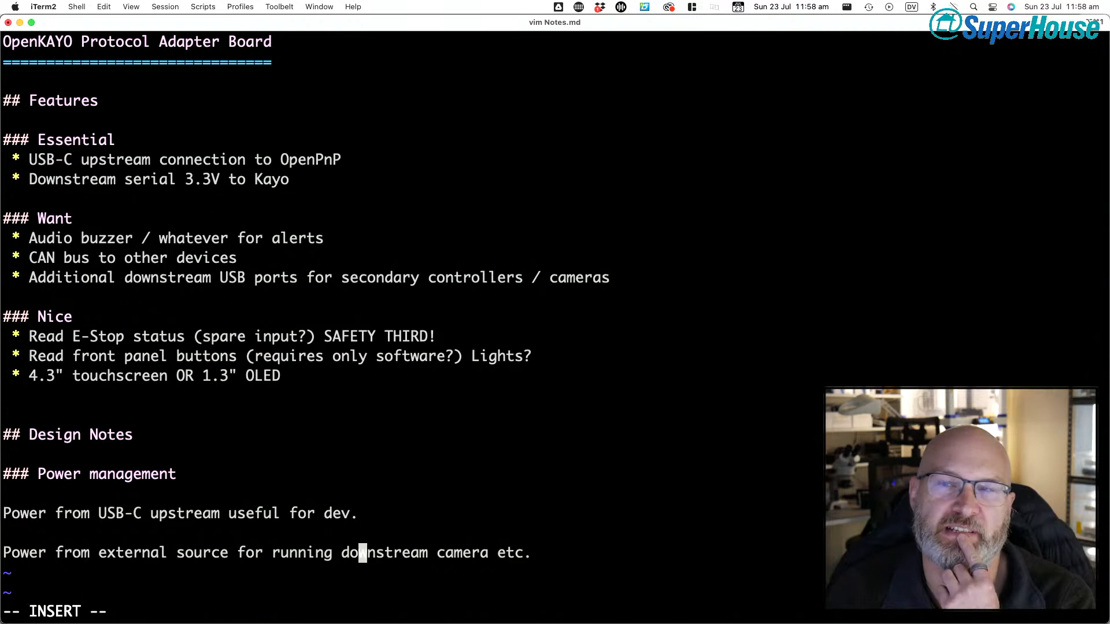
{"action": "key", "text": "Left"}
{"action": "key", "text": "Left"}
{"action": "key", "text": "Left"}
{"action": "key", "text": "Left"}
{"action": "key", "text": "Left"}
{"action": "key", "text": "Left"}
{"action": "key", "text": "Left"}
{"action": "key", "text": "Left"}
{"action": "key", "text": "Left"}
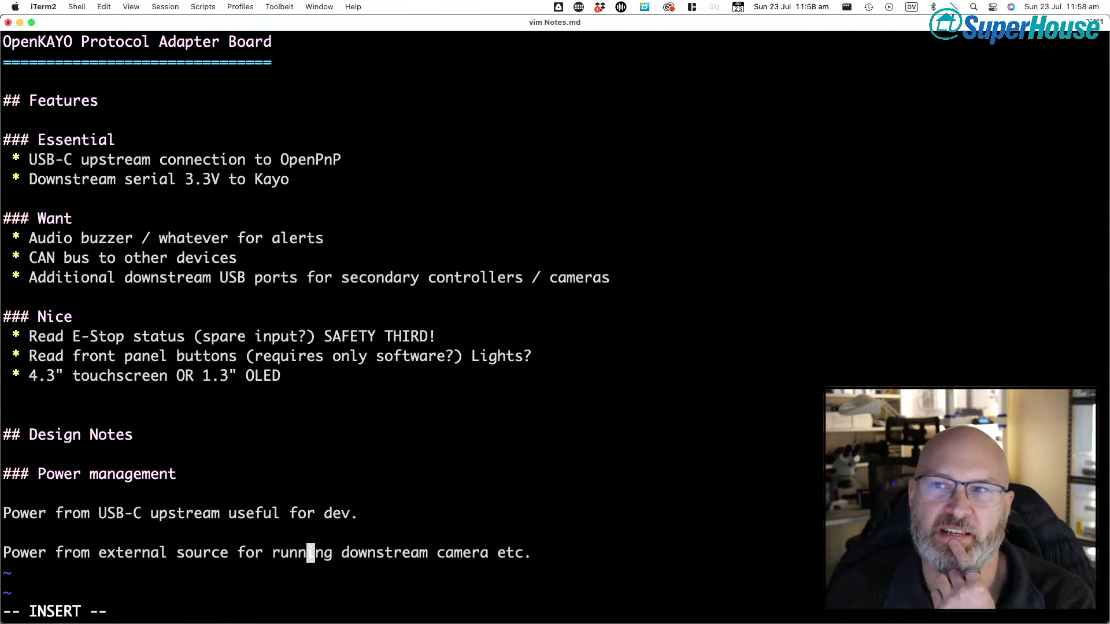
{"action": "key", "text": "Right"}
{"action": "key", "text": "Up"}
{"action": "key", "text": "Up"}
{"action": "key", "text": "Left"}
{"action": "key", "text": "Left"}
{"action": "key", "text": "Left"}
{"action": "key", "text": "Left"}
{"action": "key", "text": "Left"}
{"action": "key", "text": "Left"}
{"action": "key", "text": "Left"}
{"action": "key", "text": "Left"}
{"action": "key", "text": "Left"}
{"action": "key", "text": "Left"}
{"action": "key", "text": "Left"}
{"action": "key", "text": "Left"}
{"action": "key", "text": "Left"}
{"action": "key", "text": "Left"}
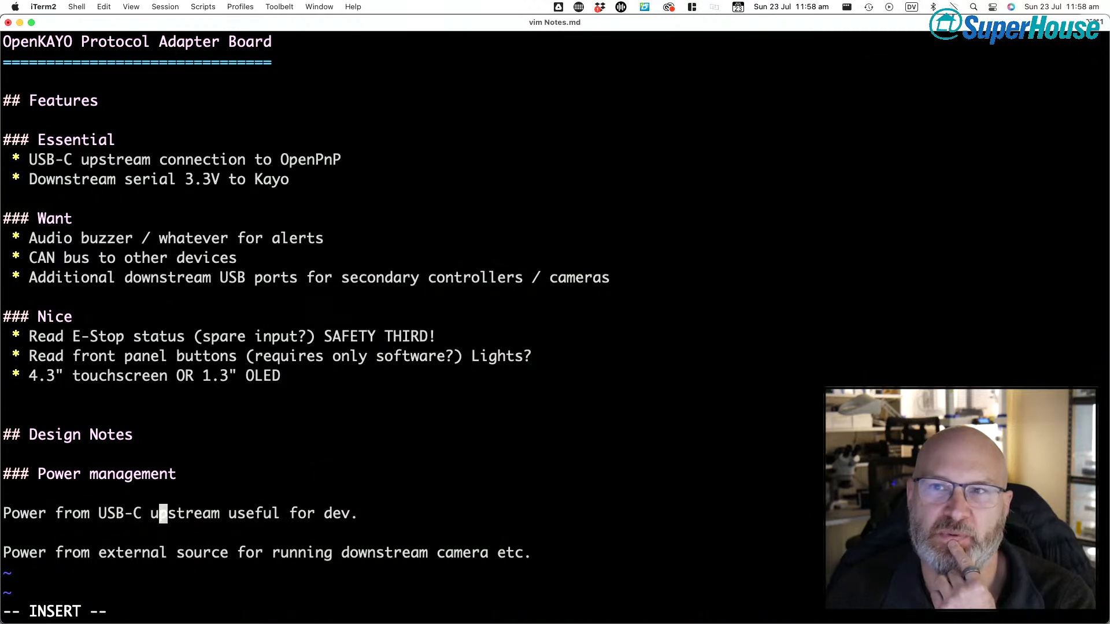
{"action": "key", "text": "Left"}
{"action": "key", "text": "Left"}
{"action": "key", "text": "Left"}
{"action": "key", "text": "Left"}
{"action": "key", "text": "Left"}
{"action": "key", "text": "Left"}
{"action": "key", "text": "Down"}
{"action": "key", "text": "Down"}
{"action": "key", "text": "Right"}
{"action": "key", "text": "Right"}
{"action": "key", "text": "Right"}
{"action": "key", "text": "Right"}
{"action": "key", "text": "Right"}
{"action": "key", "text": "Right"}
{"action": "key", "text": "Right"}
{"action": "key", "text": "Right"}
{"action": "key", "text": "Right"}
{"action": "key", "text": "Right"}
{"action": "key", "text": "Right"}
{"action": "key", "text": "Left"}
{"action": "key", "text": "Left"}
{"action": "key", "text": "Left"}
{"action": "key", "text": "Left"}
{"action": "key", "text": "Left"}
{"action": "key", "text": "Left"}
{"action": "key", "text": "Left"}
{"action": "key", "text": "Left"}
{"action": "key", "text": "Left"}
{"action": "key", "text": "Left"}
{"action": "key", "text": "Left"}
{"action": "key", "text": "Left"}
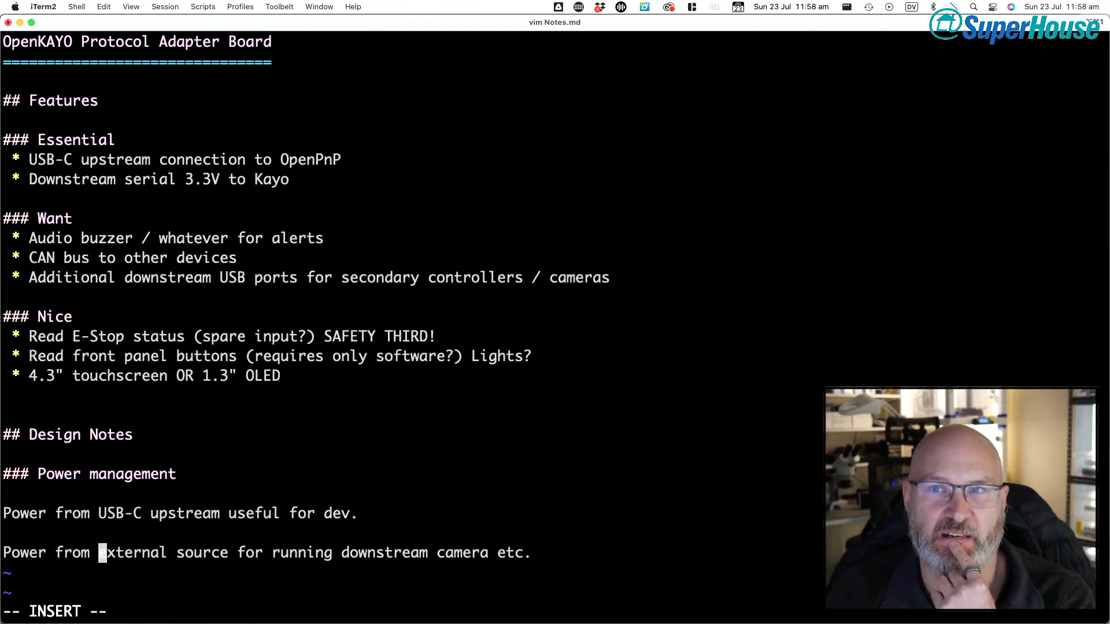
{"action": "key", "text": "Right"}
{"action": "key", "text": "Right"}
{"action": "key", "text": "Right"}
{"action": "key", "text": "Right"}
{"action": "key", "text": "Right"}
{"action": "key", "text": "Right"}
{"action": "key", "text": "Right"}
{"action": "key", "text": "Right"}
{"action": "key", "text": "Right"}
{"action": "key", "text": "Right"}
{"action": "key", "text": "Right"}
{"action": "key", "text": "Right"}
{"action": "key", "text": "Left"}
{"action": "key", "text": "Left"}
{"action": "key", "text": "Left"}
{"action": "key", "text": "Left"}
{"action": "key", "text": "Left"}
{"action": "key", "text": "Left"}
{"action": "key", "text": "Left"}
{"action": "key", "text": "Left"}
{"action": "key", "text": "Left"}
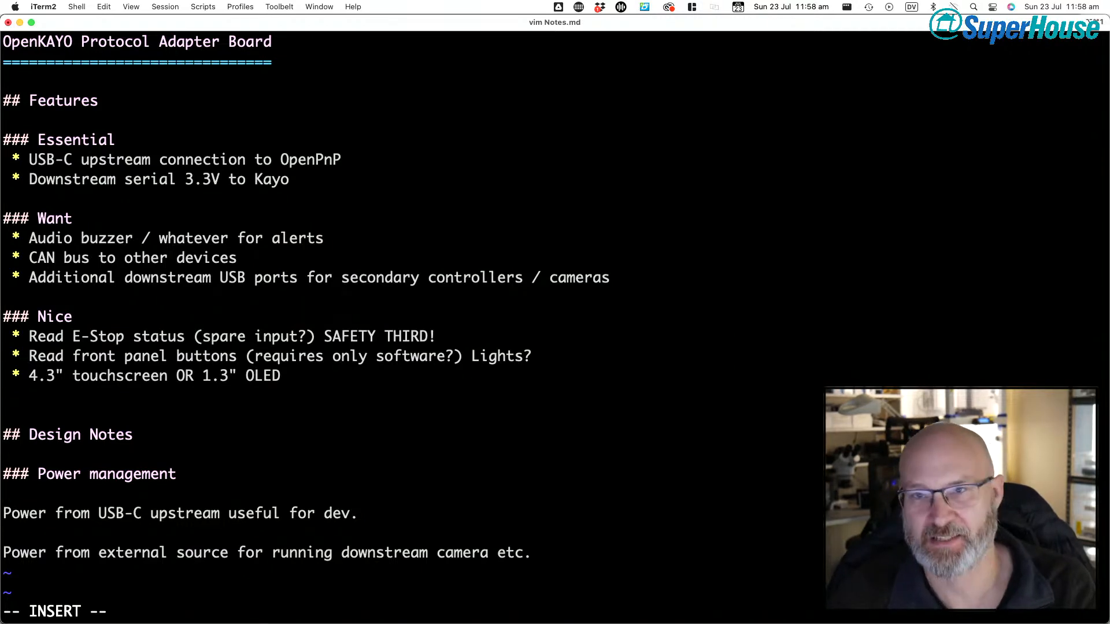
{"action": "key", "text": "Left"}
{"action": "key", "text": "Left"}
{"action": "key", "text": "Left"}
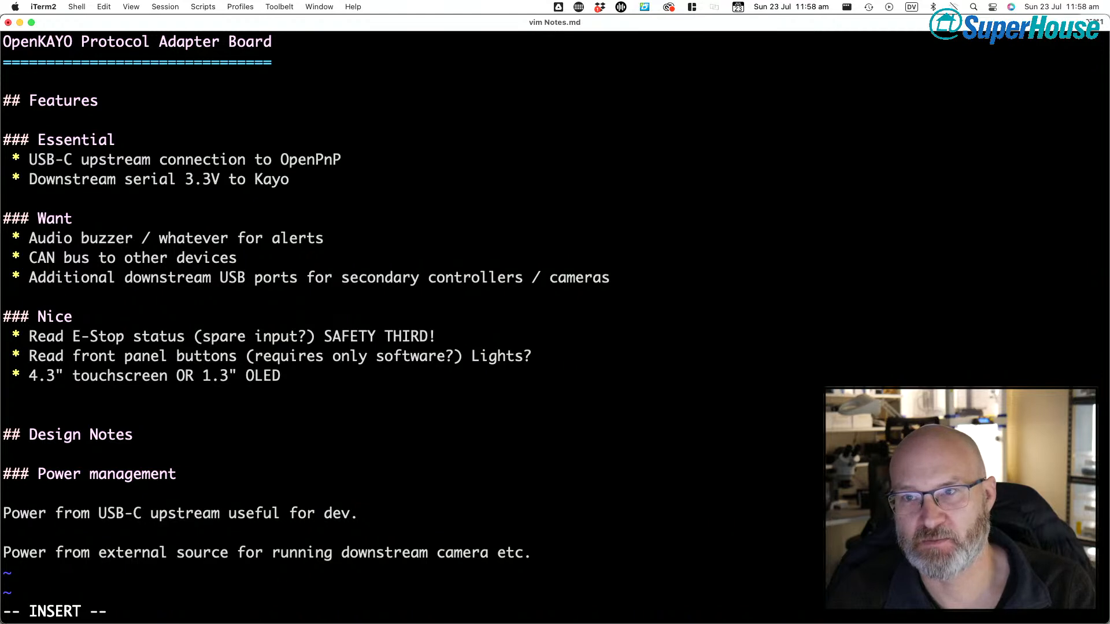
{"action": "key", "text": "Up"}
{"action": "key", "text": "Up"}
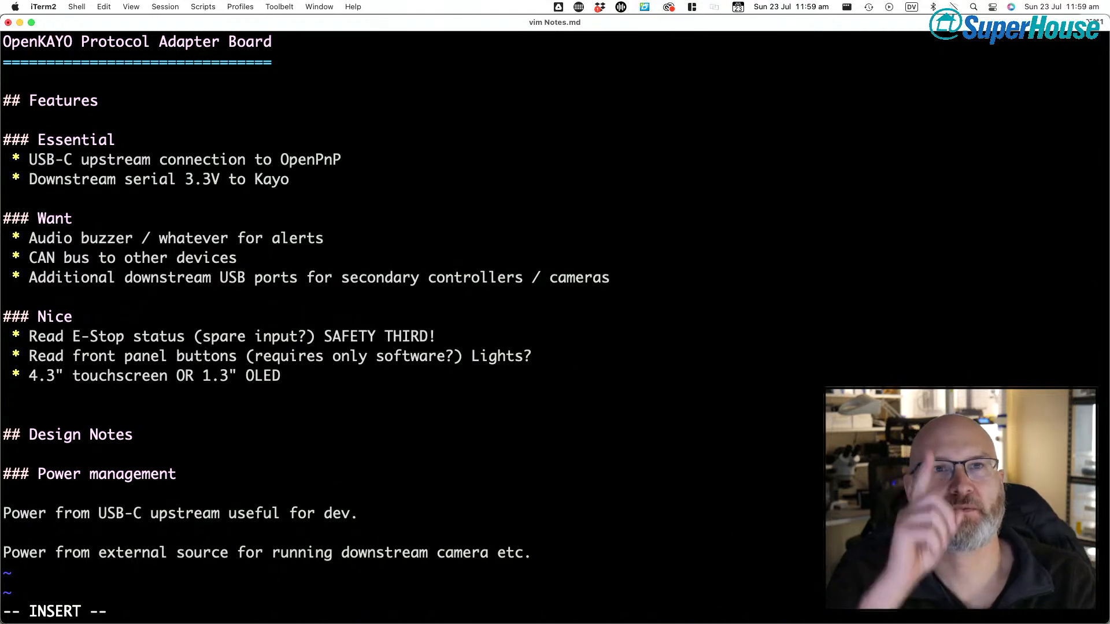
{"action": "key", "text": "Right"}
{"action": "key", "text": "Right"}
{"action": "key", "text": "Right"}
{"action": "key", "text": "Right"}
{"action": "key", "text": "Right"}
{"action": "key", "text": "Right"}
{"action": "key", "text": "Right"}
{"action": "key", "text": "Right"}
{"action": "key", "text": "Right"}
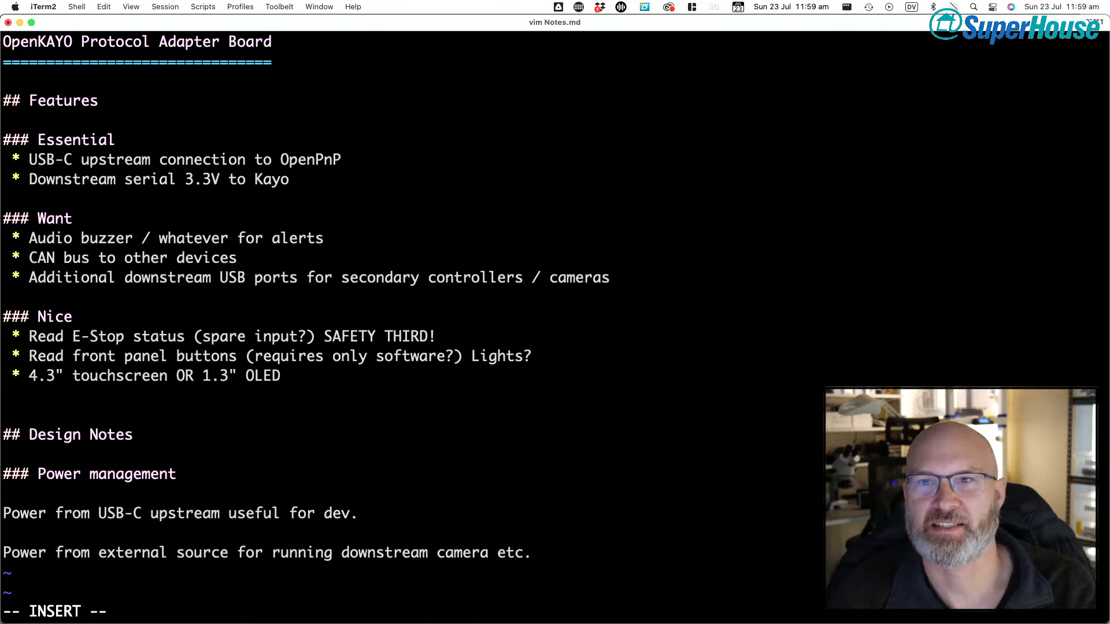
- Add the line "Power to/from CAN bus!" below the external source note under Power management and save Notes.md
{"action": "key", "text": "Down"}
{"action": "type", "text": "o"}
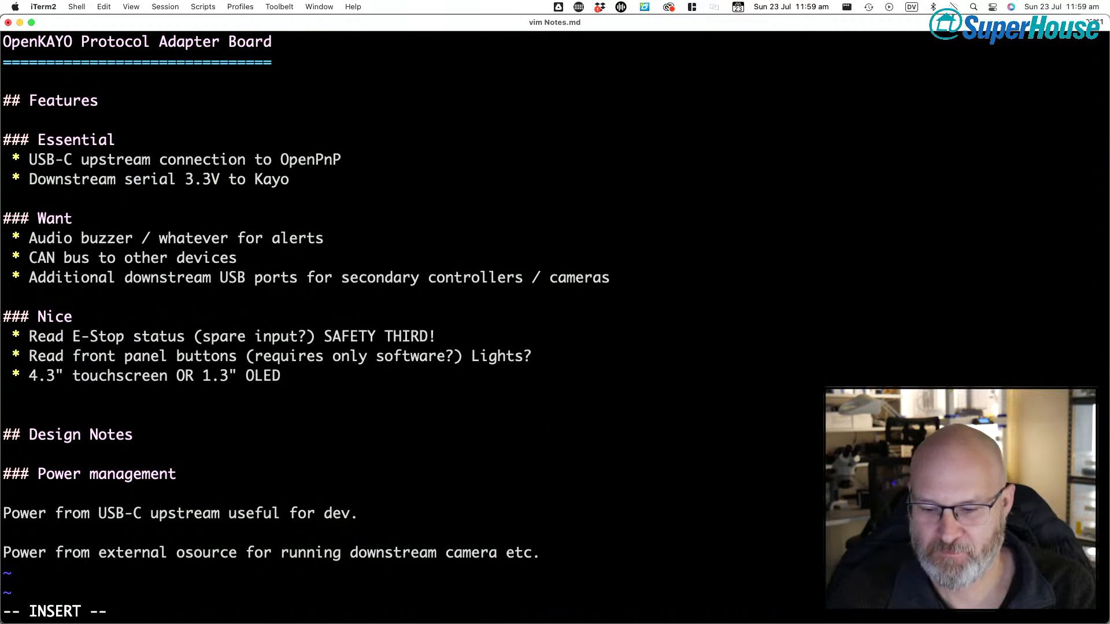
{"action": "key", "text": "BackSpace"}
{"action": "key", "text": "Escape"}
{"action": "type", "text": "o"}
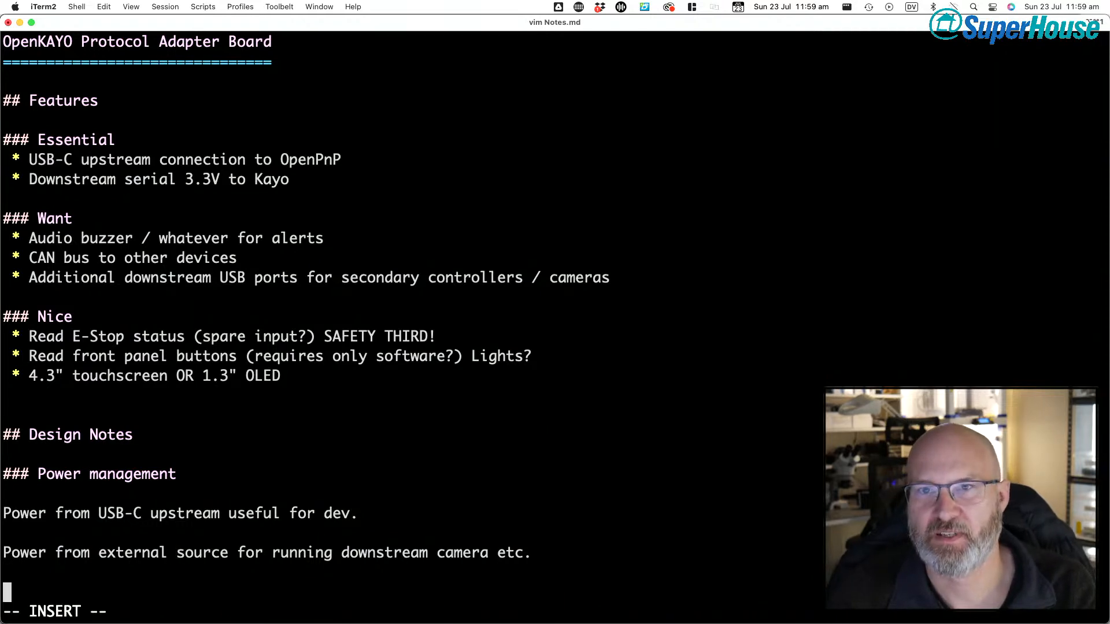
{"action": "type", "text": "Power to/"}
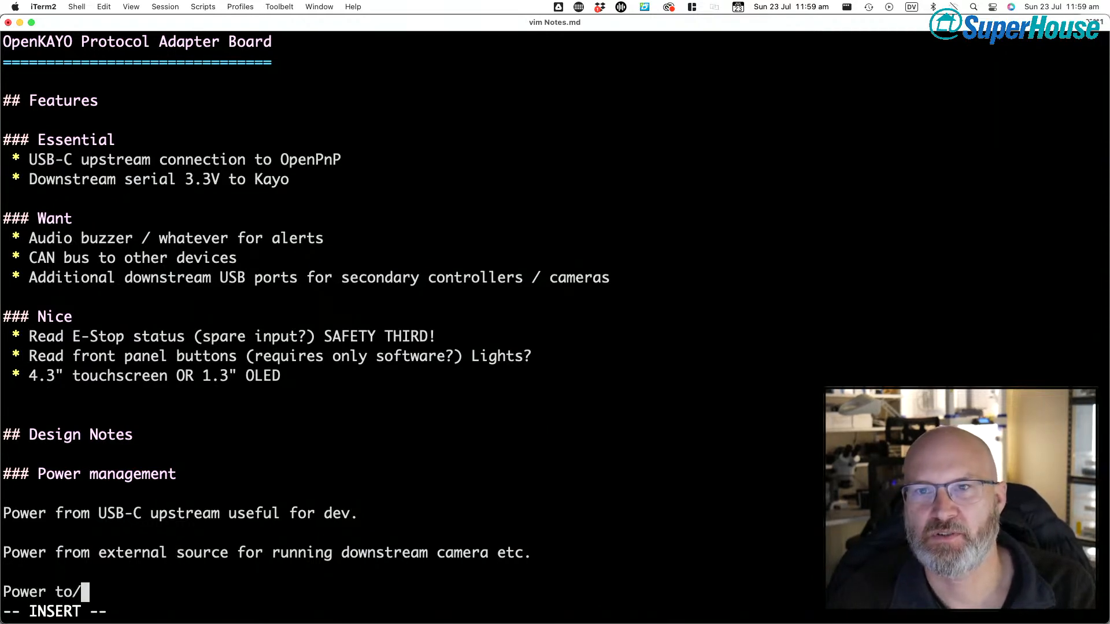
{"action": "type", "text": "from CAN bus!"}
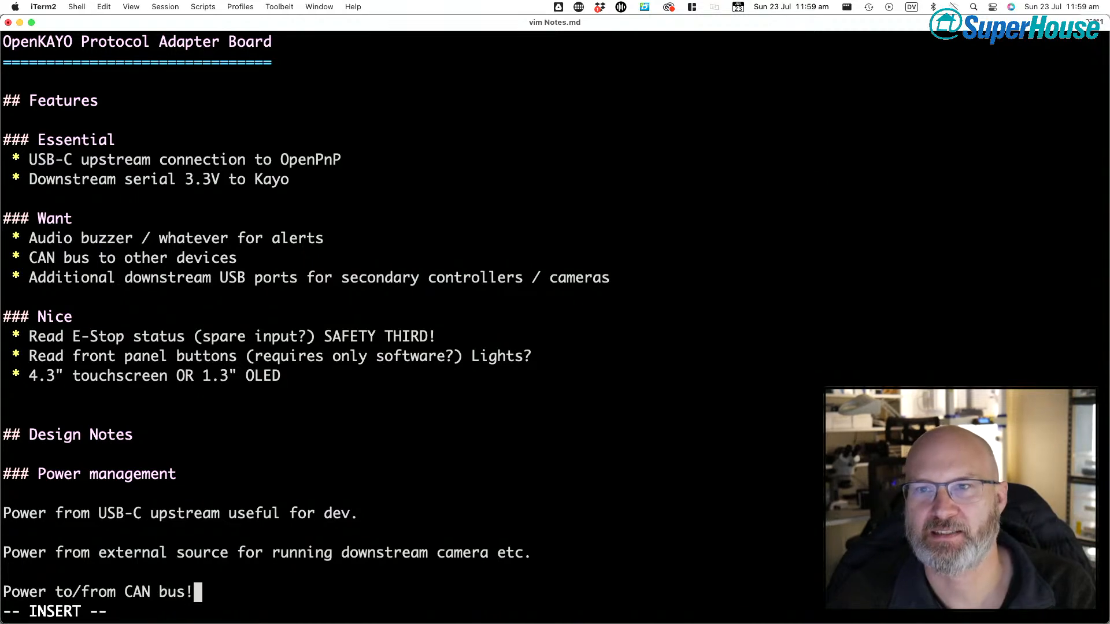
{"action": "key", "text": "Escape"}
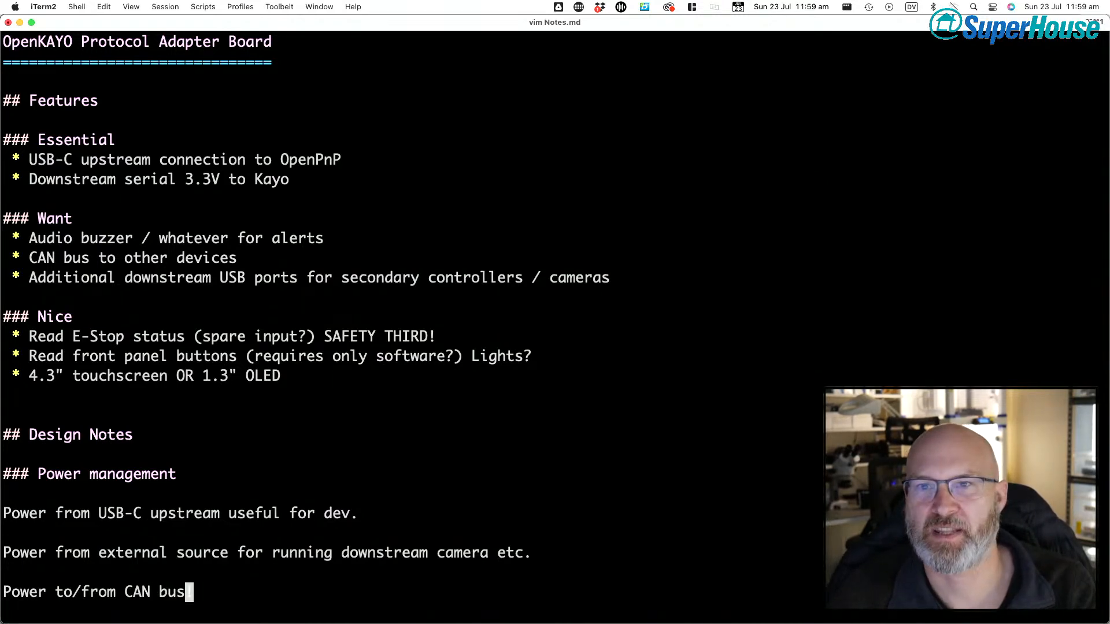
{"action": "type", "text": ":wq"}
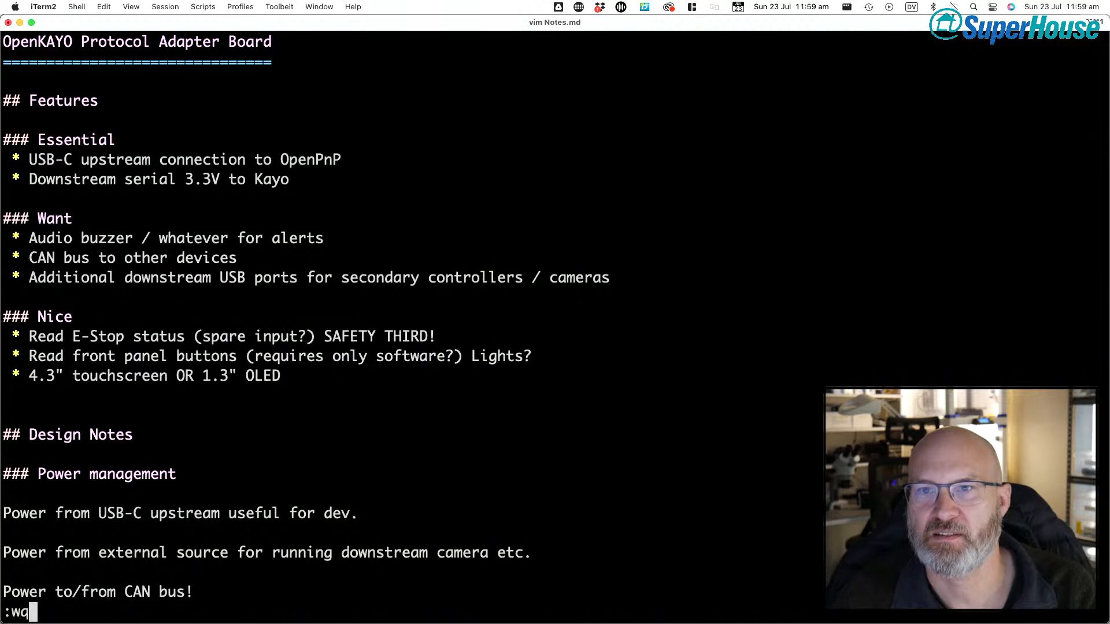
{"action": "key", "text": "Return"}
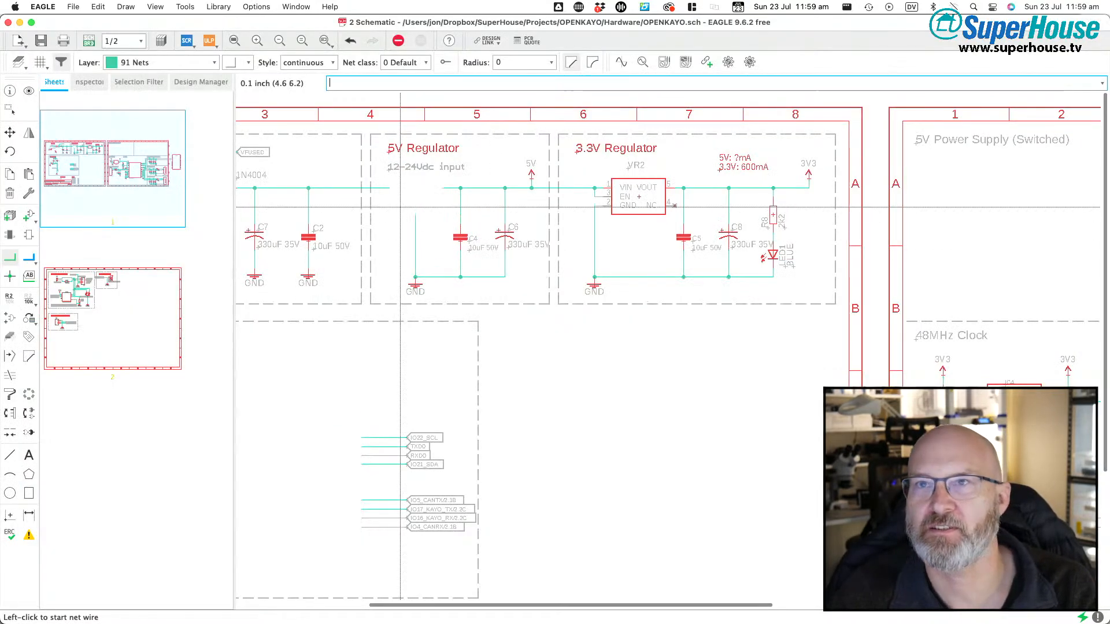
- Switch to the OPENKAYO schematic in EAGLE and examine the CAN Bus Interface on sheet 2, including the VRAW supply on connector J3
{"action": "left_click", "coordinate": [113, 312]}
{"action": "scroll", "coordinate": [444, 368], "scroll_direction": "left", "scroll_amount": 5}
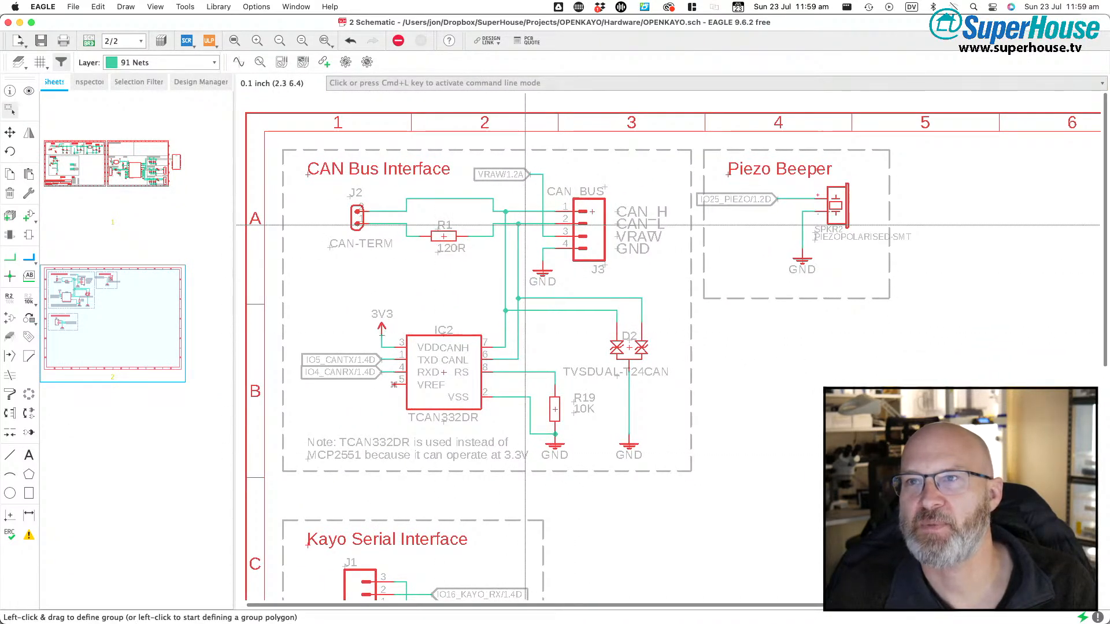
{"action": "scroll", "coordinate": [525, 224], "scroll_direction": "up", "scroll_amount": 5}
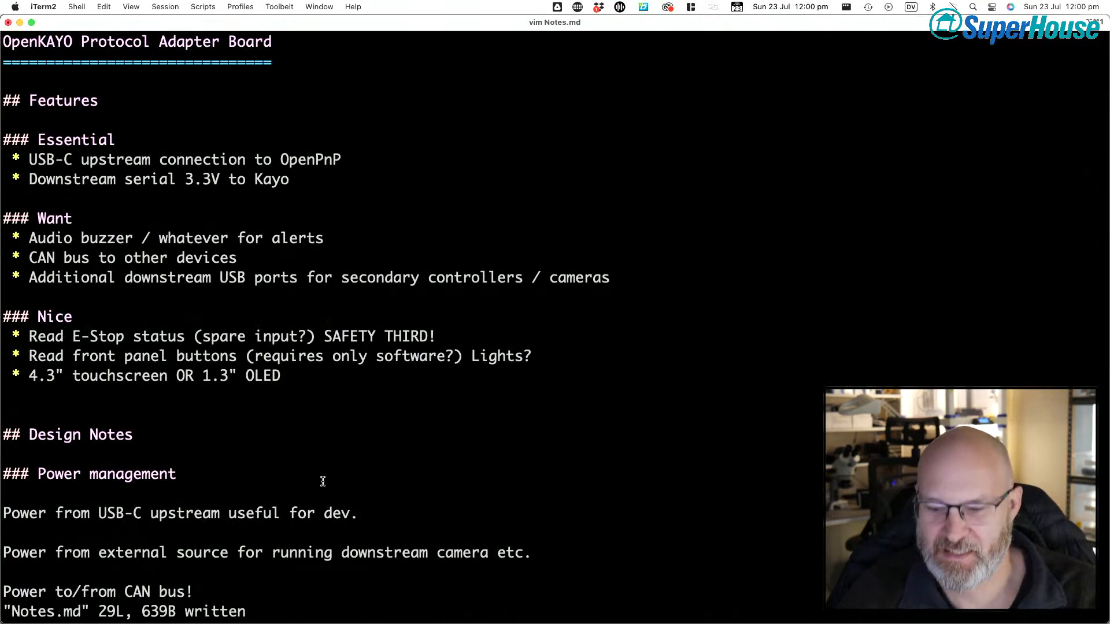
- Return to Notes.md in iTerm2 and insert "Downstream USB devices need 5V." as its own paragraph directly under the Power management heading
{"action": "key", "text": "Up"}
{"action": "key", "text": "Up"}
{"action": "key", "text": "Up"}
{"action": "key", "text": "Up"}
{"action": "key", "text": "Up"}
{"action": "key", "text": "Up"}
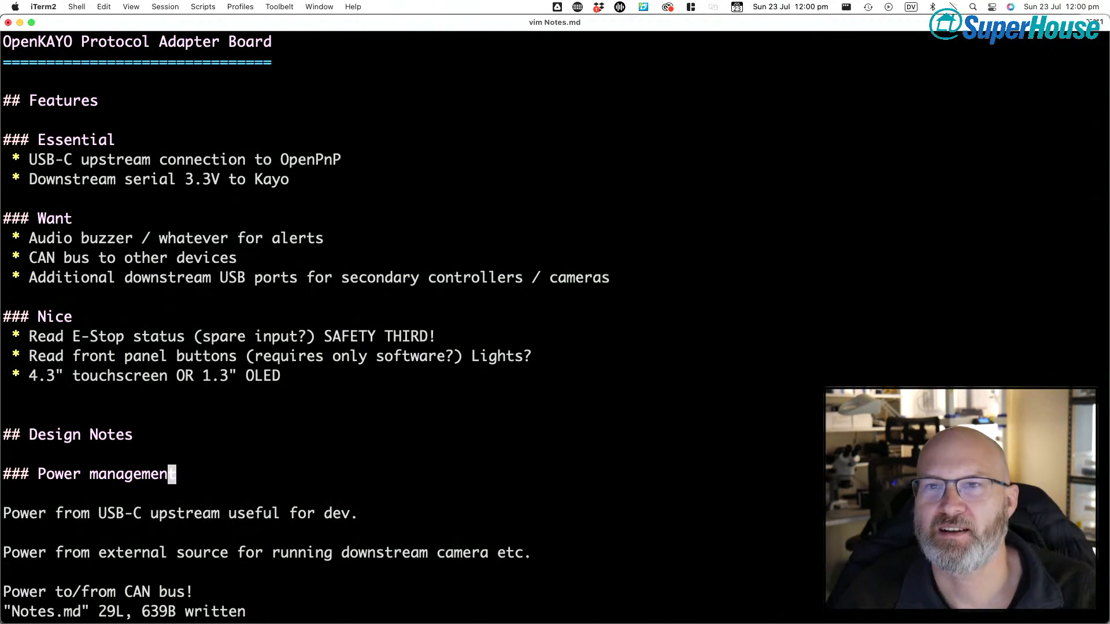
{"action": "key", "text": "o"}
{"action": "key", "text": "Return"}
{"action": "type", "text": "D"}
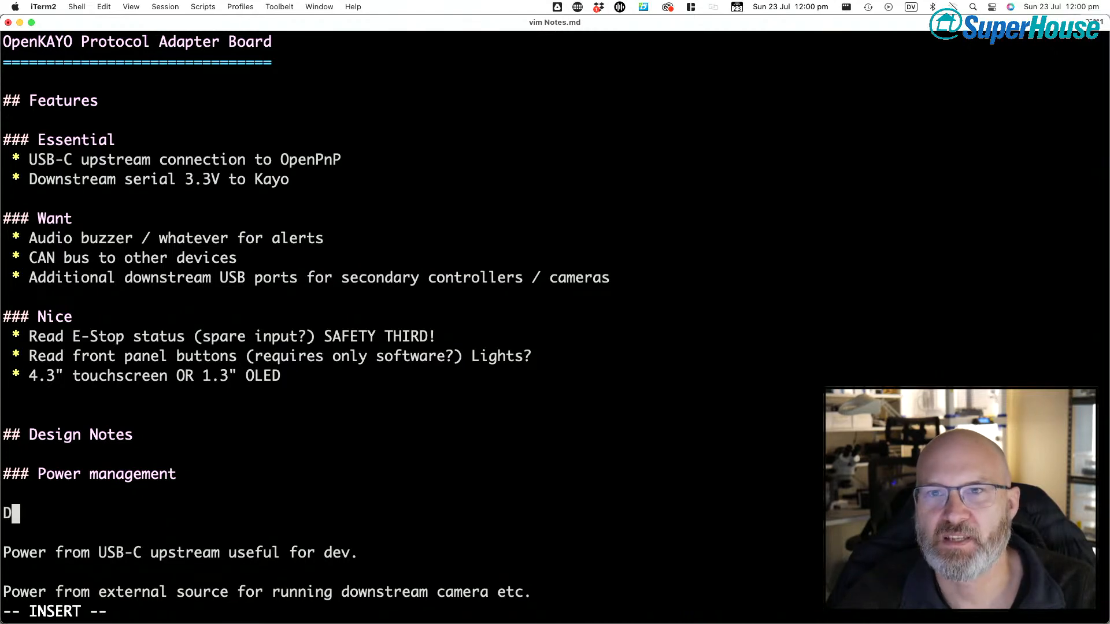
{"action": "type", "text": "ownstream USB de"}
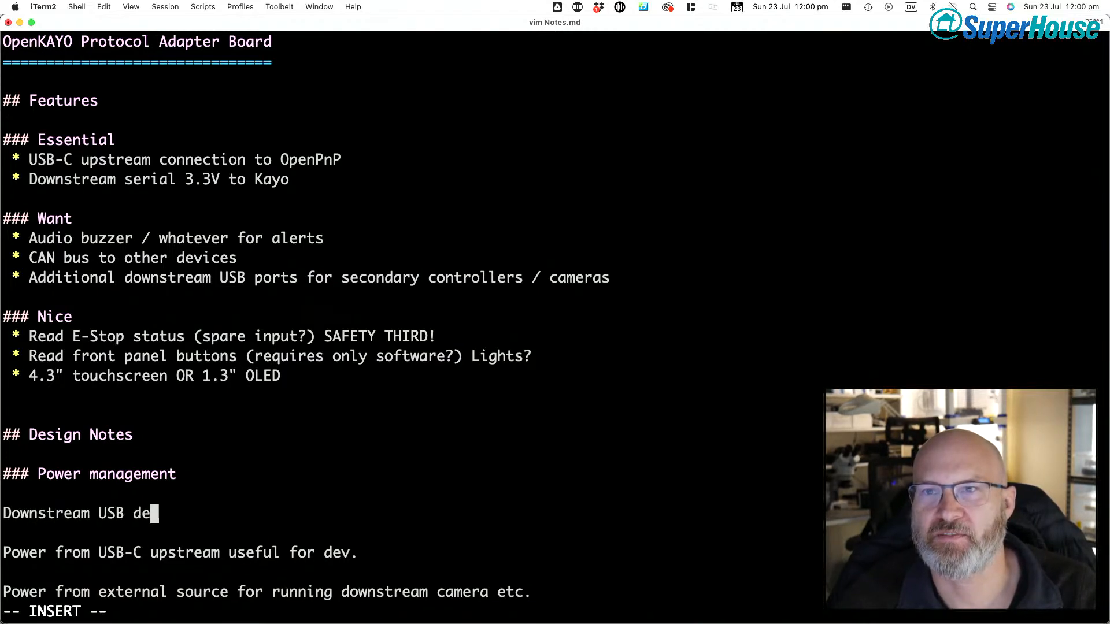
{"action": "type", "text": "vices need 5V."}
{"action": "key", "text": "Escape"}
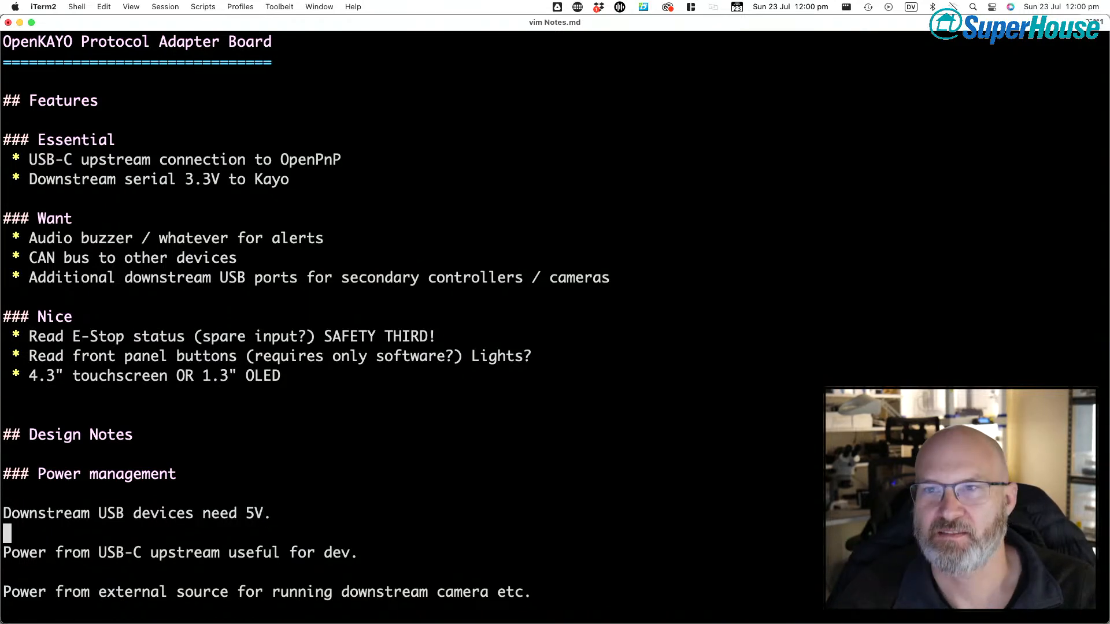
- Read through the Power management notes on downstream 5V, USB-C upstream, external source and CAN bus power
{"action": "key", "text": "j"}
{"action": "key", "text": "j"}
{"action": "key", "text": "j"}
{"action": "key", "text": "j"}
{"action": "key", "text": "j"}
{"action": "key", "text": "j"}
{"action": "key", "text": "k"}
{"action": "key", "text": "k"}
{"action": "key", "text": "k"}
{"action": "key", "text": "k"}
{"action": "key", "text": "k"}
{"action": "key", "text": "k"}
{"action": "key", "text": "k"}
{"action": "key", "text": "k"}
{"action": "key", "text": "k"}
- Start a "Power sources:" list below the CAN bus line with the bullet "Upstream USB 5V"
{"action": "key", "text": "j"}
{"action": "key", "text": "j"}
{"action": "key", "text": "j"}
{"action": "key", "text": "j"}
{"action": "key", "text": "j"}
{"action": "key", "text": "j"}
{"action": "key", "text": "j"}
{"action": "key", "text": "j"}
{"action": "key", "text": "j"}
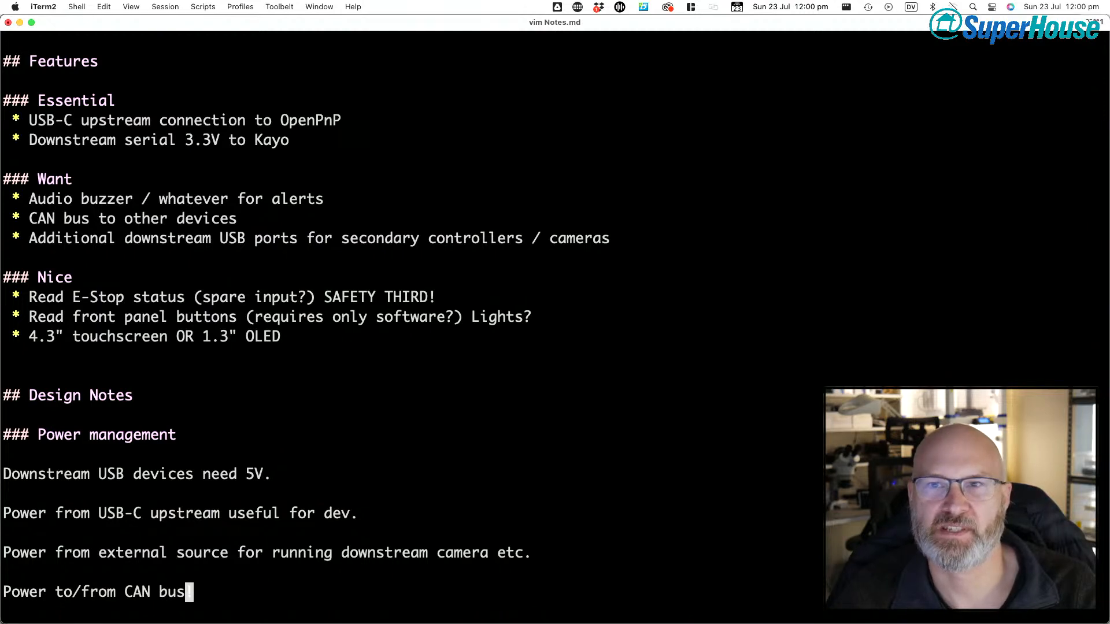
{"action": "key", "text": "o"}
{"action": "key", "text": "Return"}
{"action": "key", "text": "Return"}
{"action": "key", "text": "Up"}
{"action": "type", "text": "Power "}
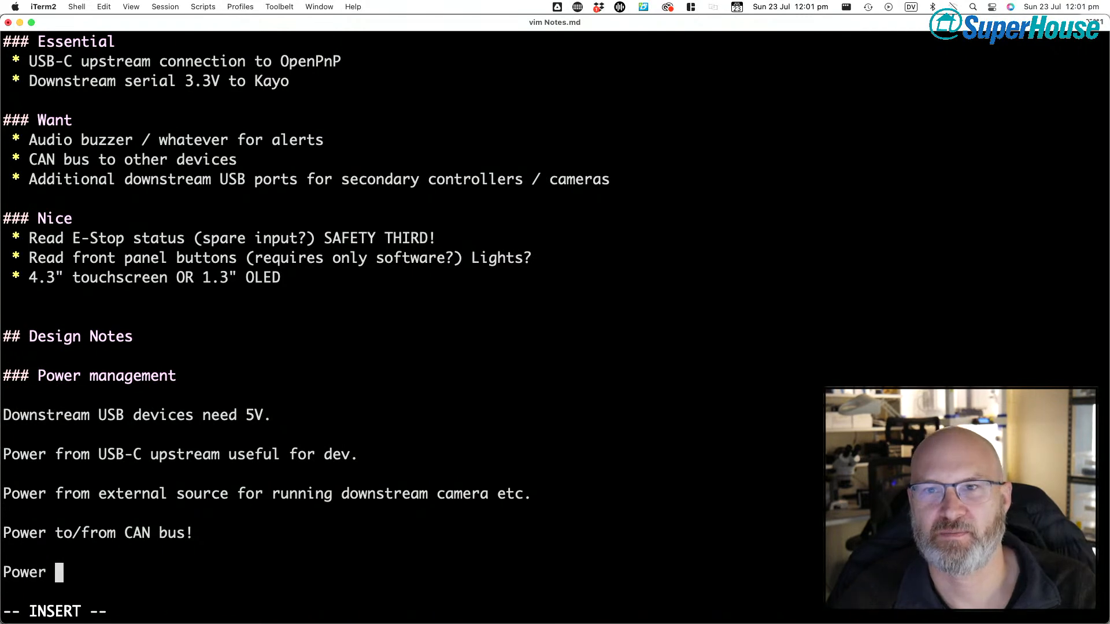
{"action": "type", "text": "sources:"}
{"action": "key", "text": "Return"}
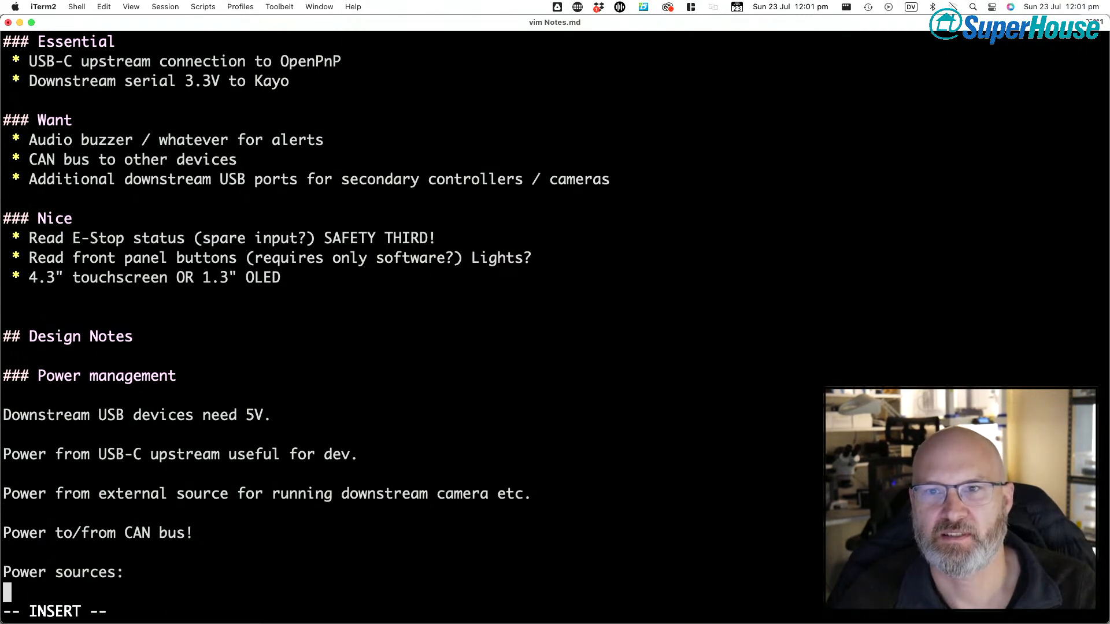
{"action": "type", "text": "* U"}
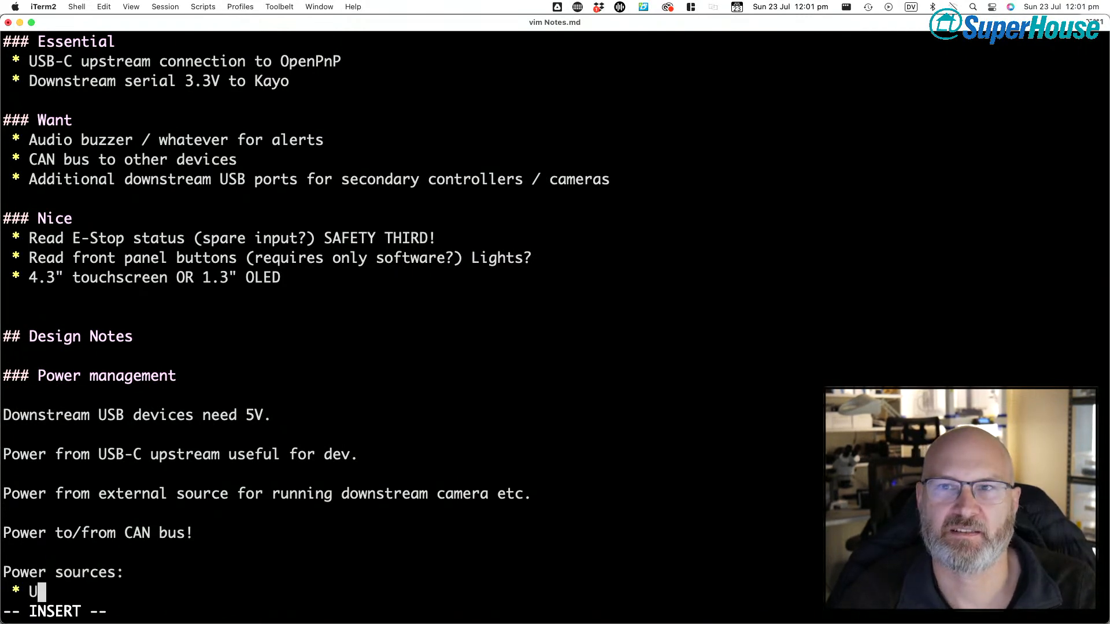
{"action": "type", "text": "pstreamh"}
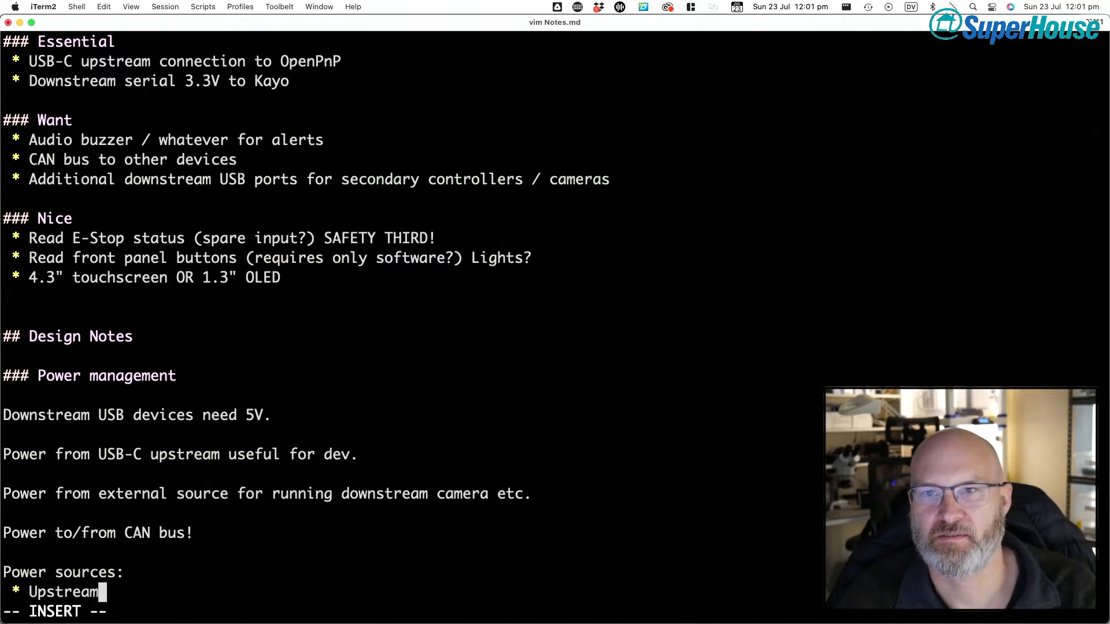
{"action": "key", "text": "BackSpace"}
{"action": "key", "text": "BackSpace"}
{"action": "type", "text": "US"}
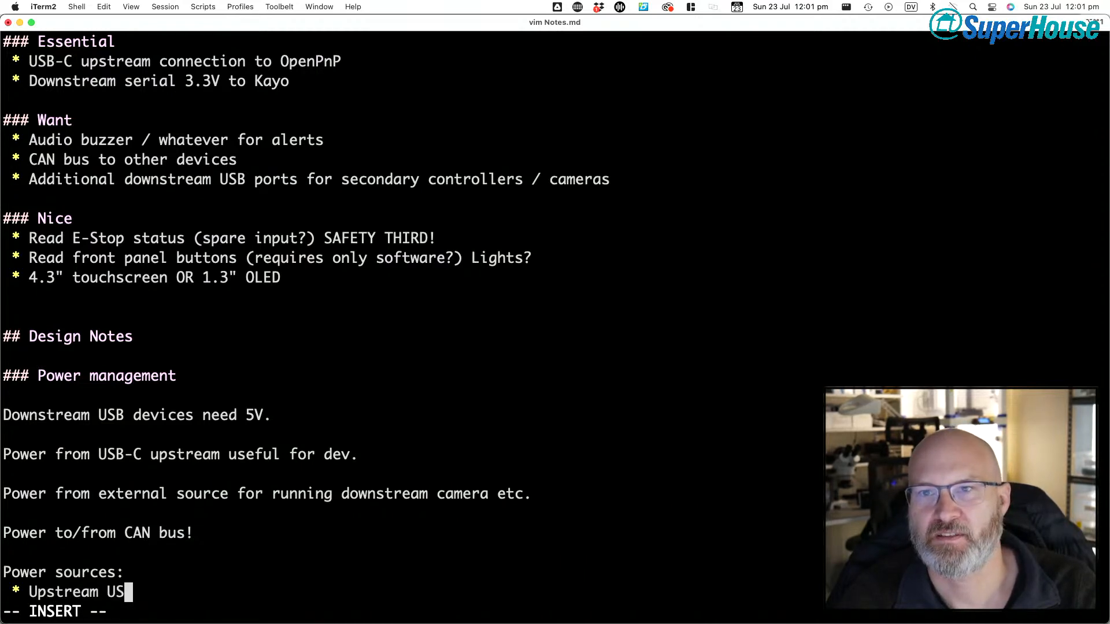
{"action": "type", "text": "B 5V"}
{"action": "key", "text": "Return"}
- Add the power sources bullet "External power connector (12V) because we may want to supply other CAN devices"
{"action": "type", "text": "* E"}
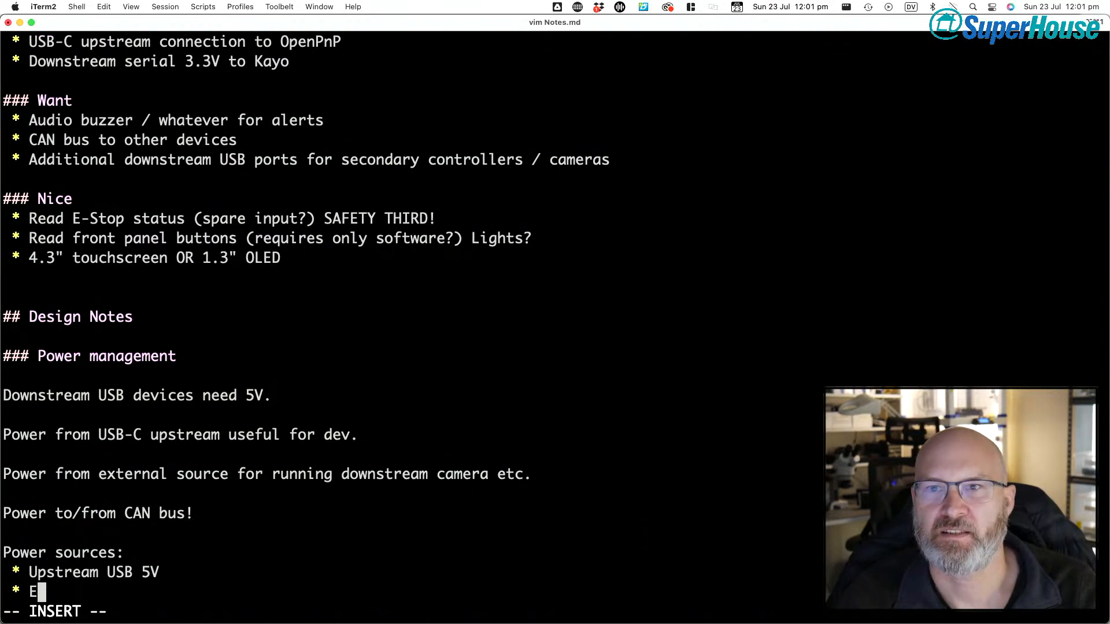
{"action": "type", "text": "xternal power connec"}
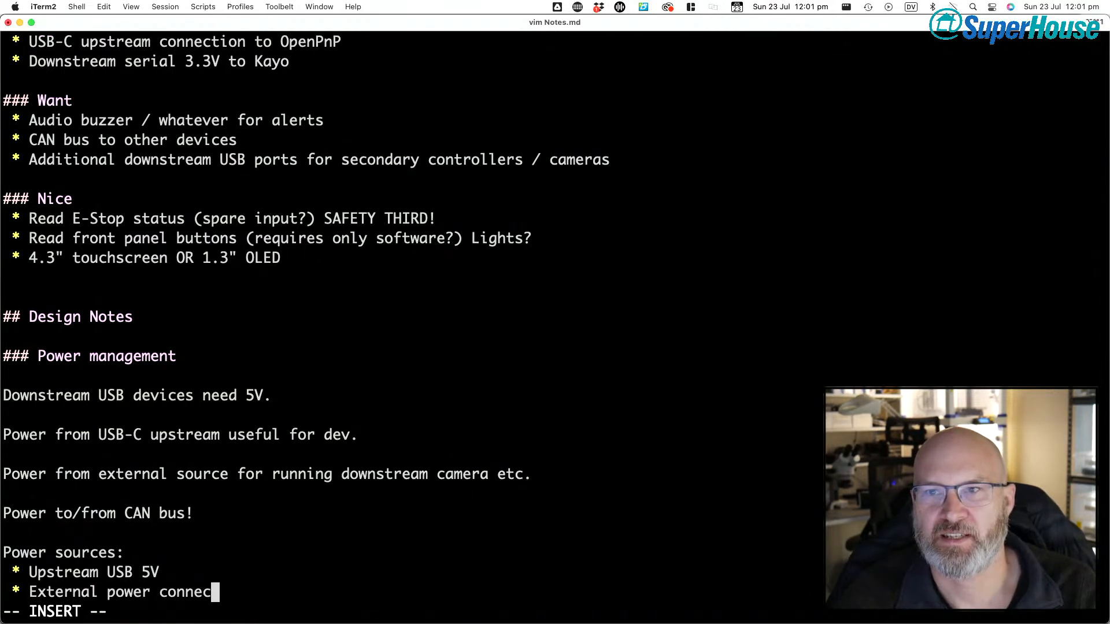
{"action": "type", "text": "tor (12"}
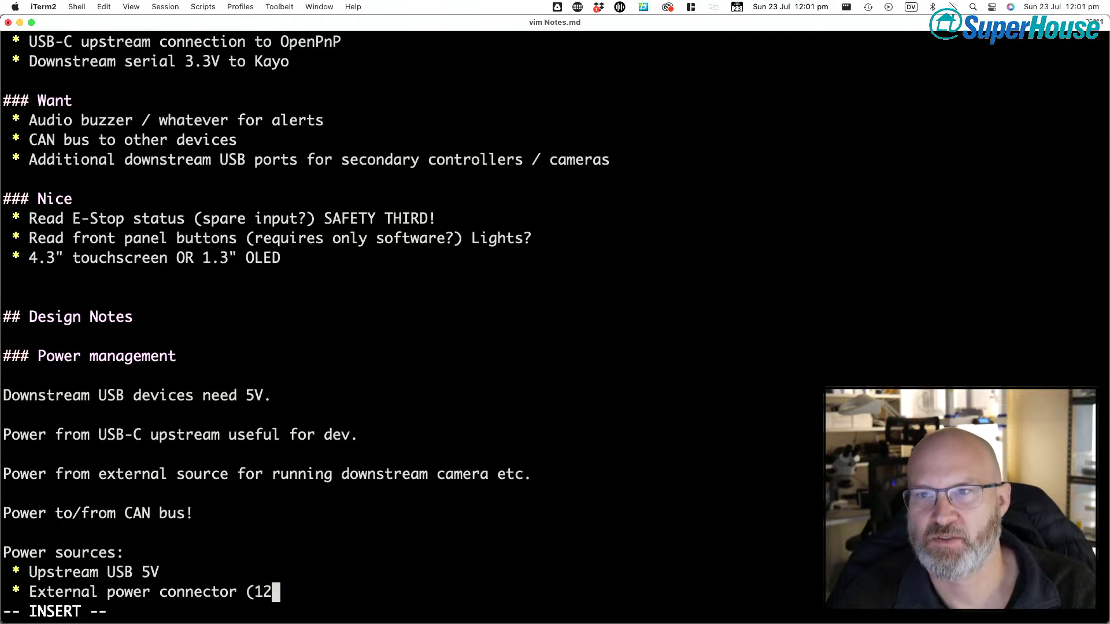
{"action": "type", "text": "V)"}
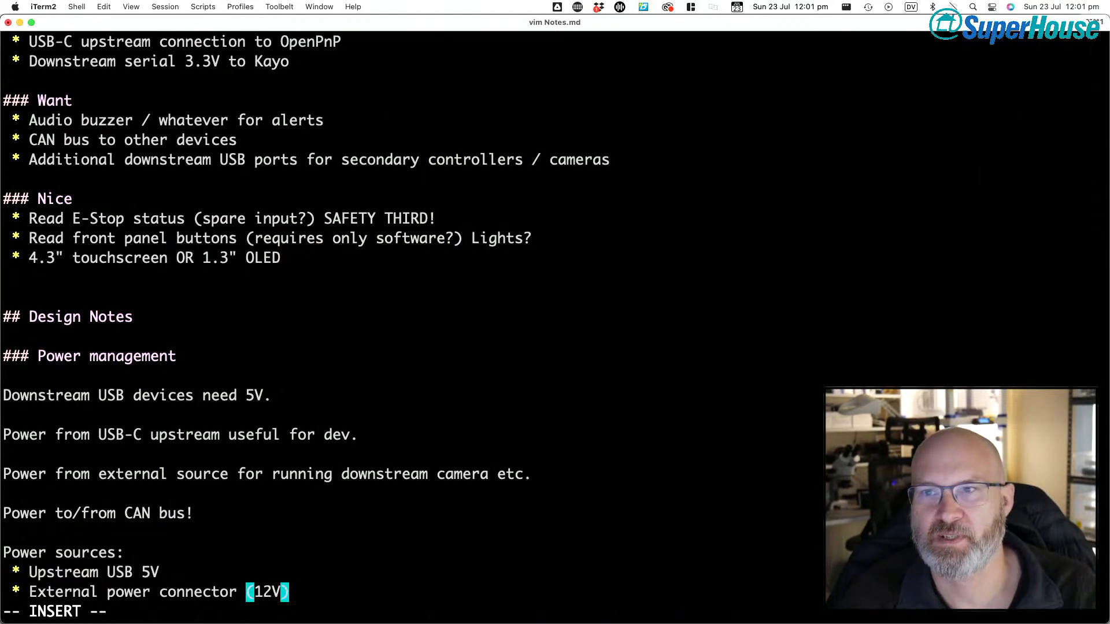
{"action": "type", "text": " Bee"}
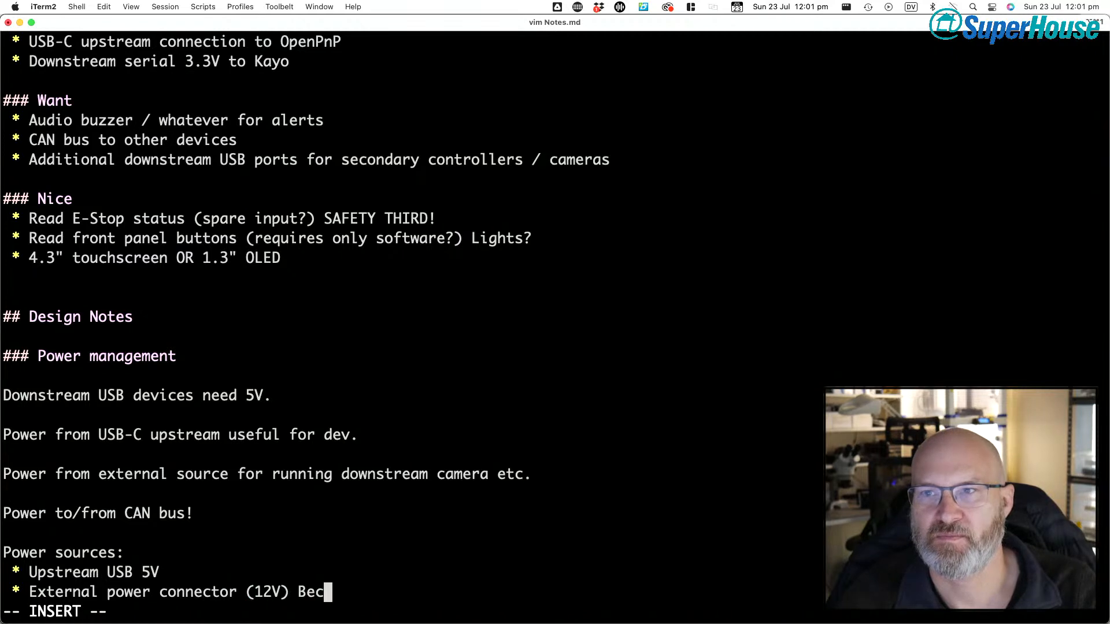
{"action": "key", "text": "BackSpace"}
{"action": "key", "text": "BackSpace"}
{"action": "key", "text": "BackSpace"}
{"action": "type", "text": "because "}
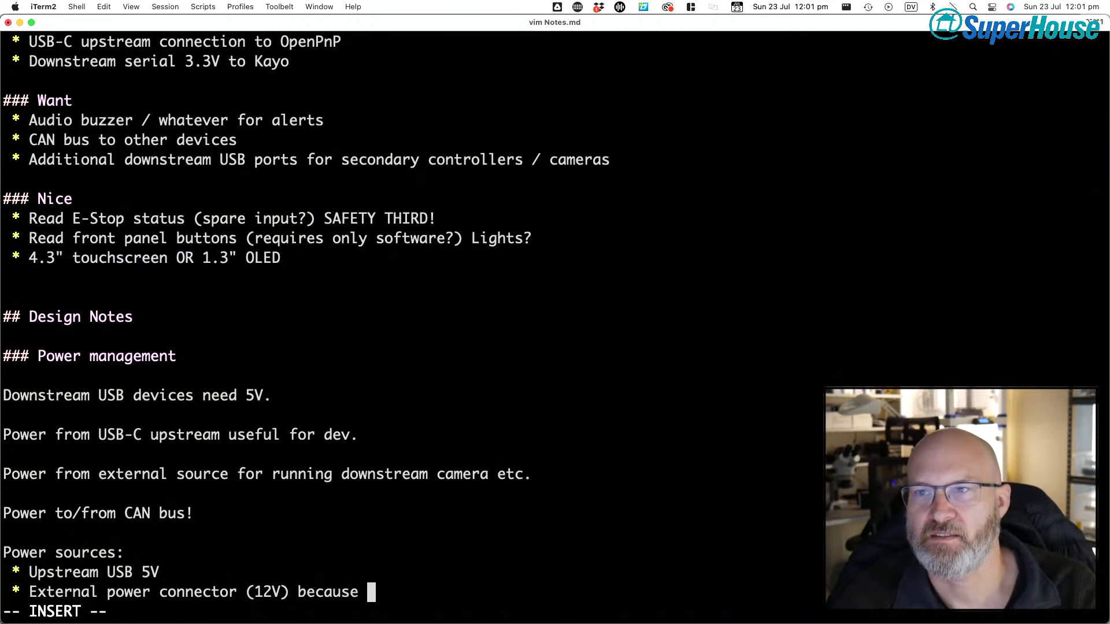
{"action": "type", "text": "we may want too"}
{"action": "key", "text": "BackSpace"}
{"action": "type", "text": "supply other C"}
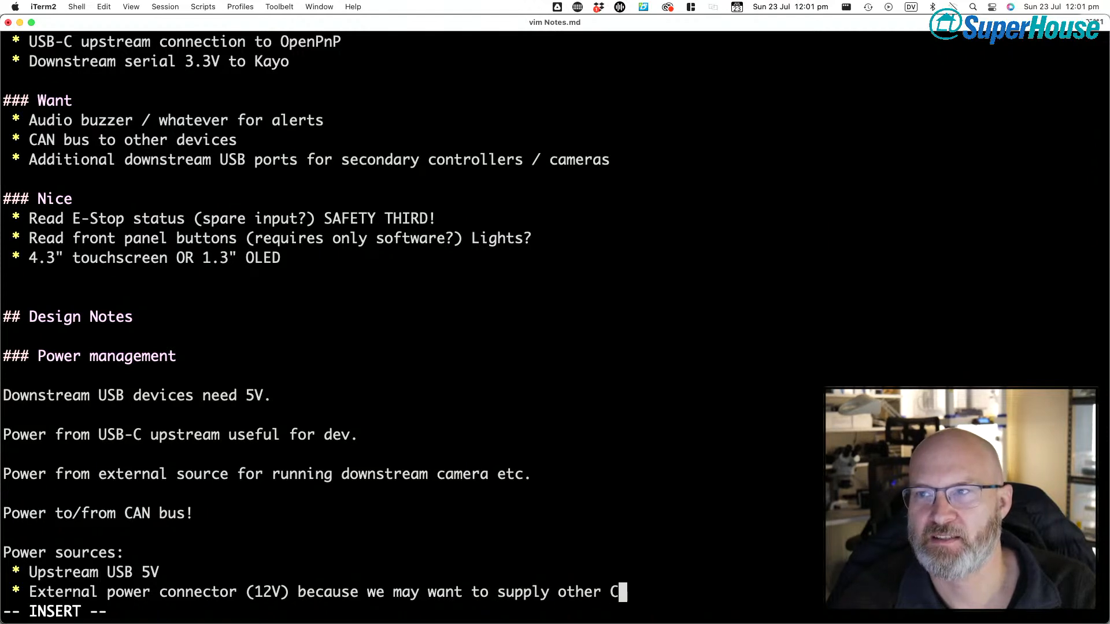
{"action": "type", "text": "AN devices"}
{"action": "key", "text": "Escape"}
- Start a separate "Power sinks:" list below the power sources with the bullet "Downstream USB devices 5V"
{"action": "type", "text": "o"}
{"action": "type", "text": " *"}
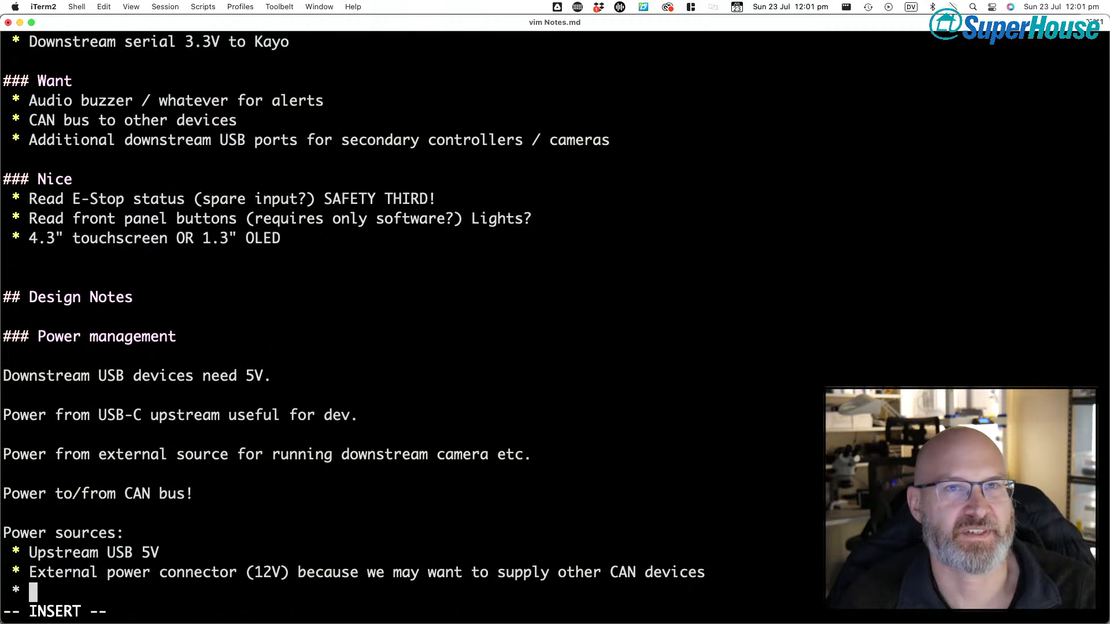
{"action": "key", "text": "BackSpace"}
{"action": "key", "text": "BackSpace"}
{"action": "key", "text": "BackSpace"}
{"action": "key", "text": "Return"}
{"action": "type", "text": "Power sinks:"}
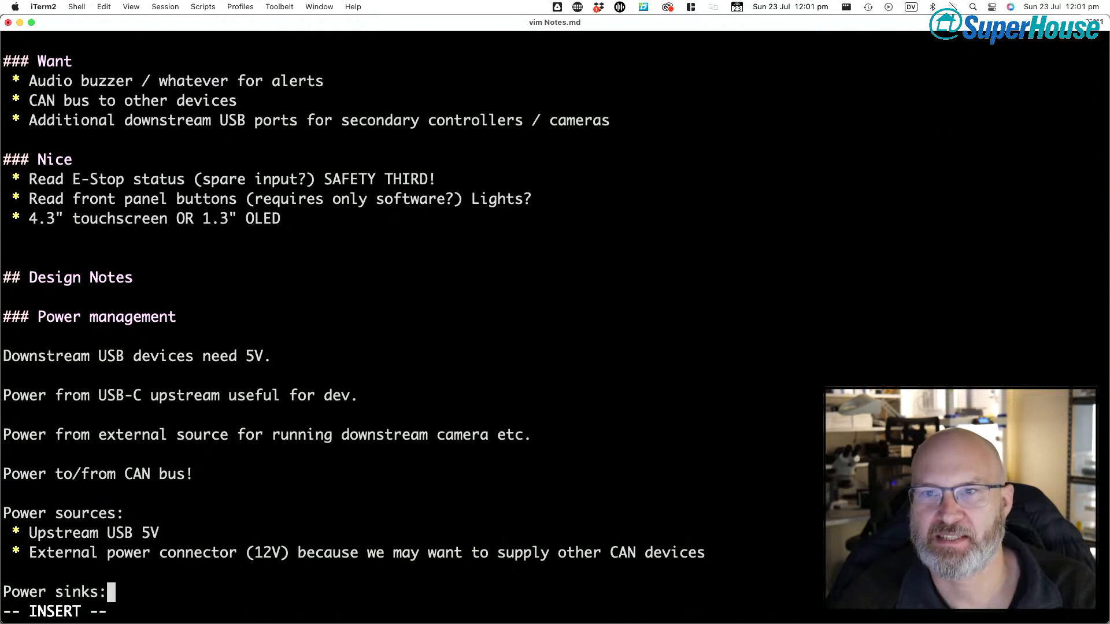
{"action": "key", "text": "Return"}
{"action": "type", "text": "* "}
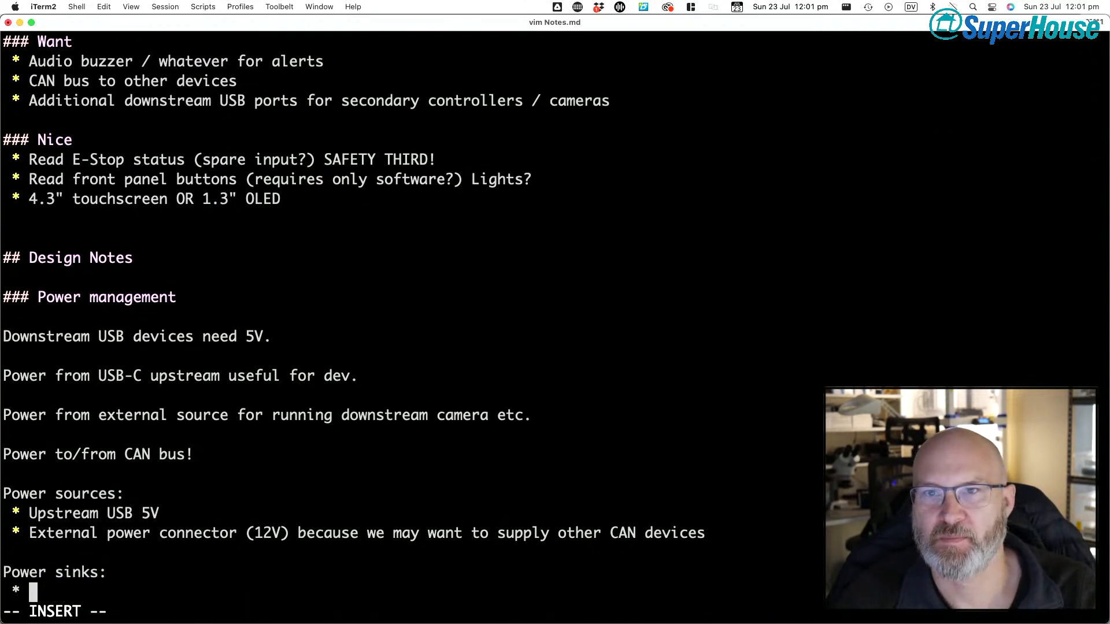
{"action": "type", "text": "Downstream "}
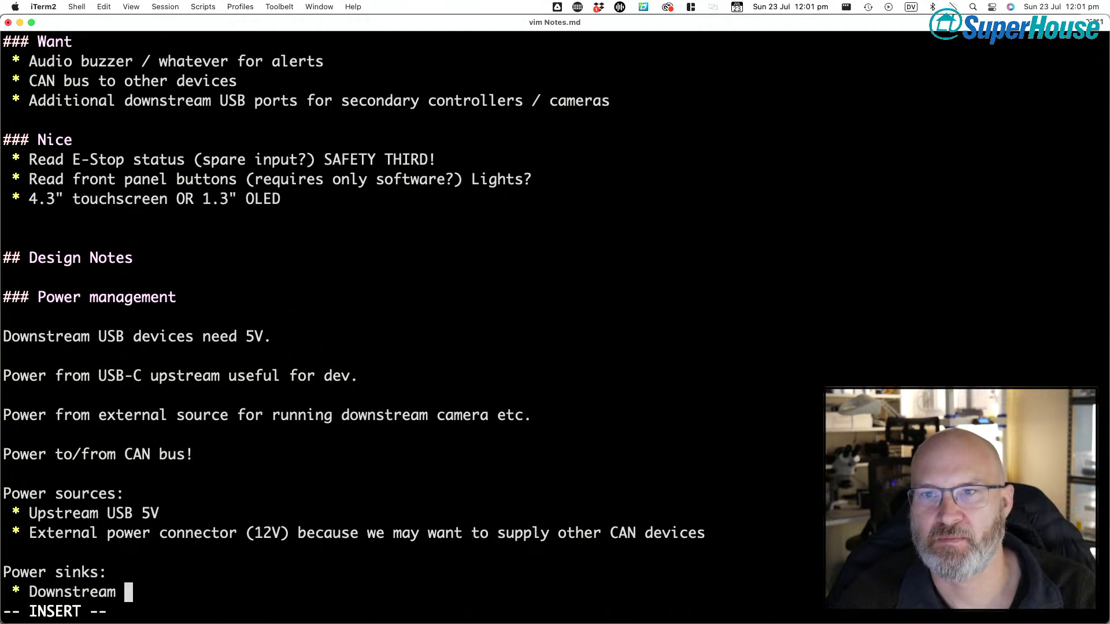
{"action": "type", "text": "USB devices 5V"}
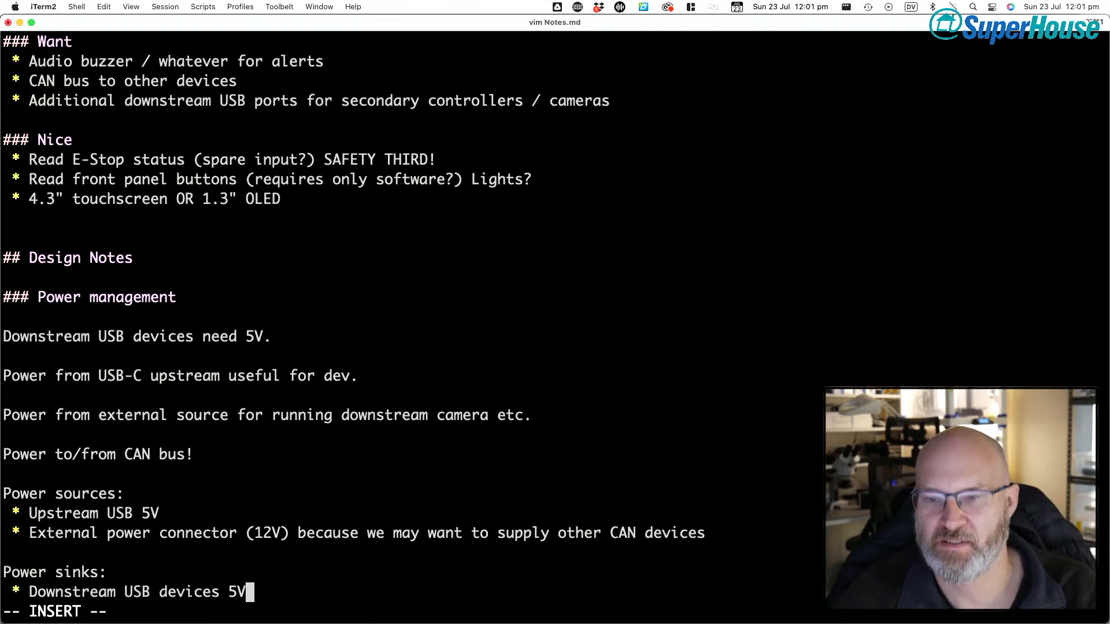
- Insert the bullet "US! 3.3V" at the start of the power sinks list, above the downstream USB devices bullet
{"action": "key", "text": "Up"}
{"action": "key", "text": "Return"}
{"action": "type", "text": "* US! "}
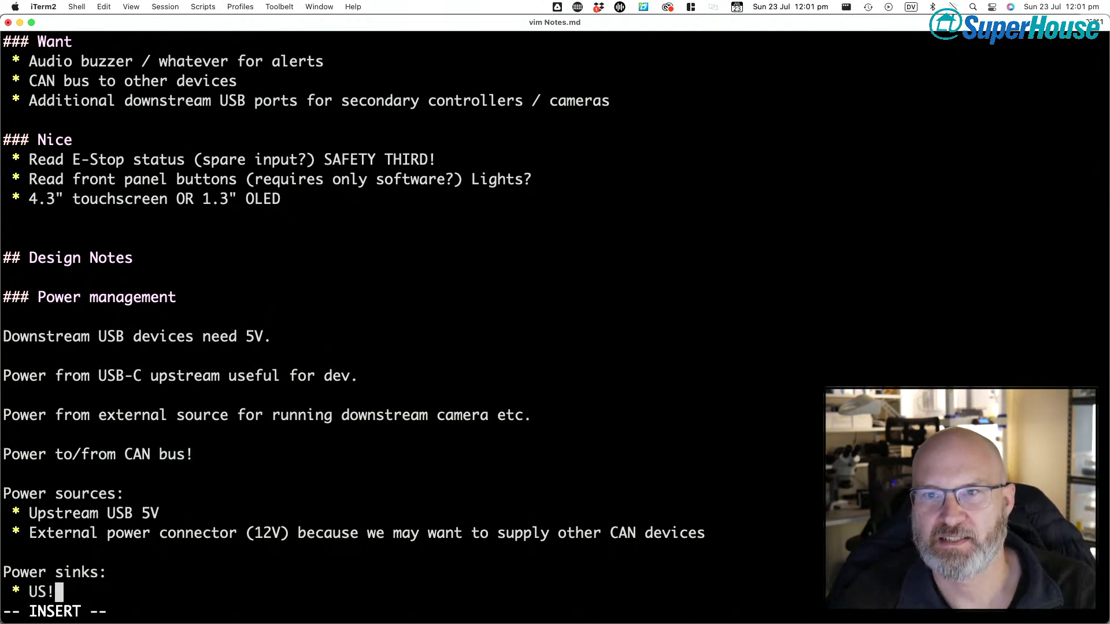
{"action": "type", "text": "3.3V"}
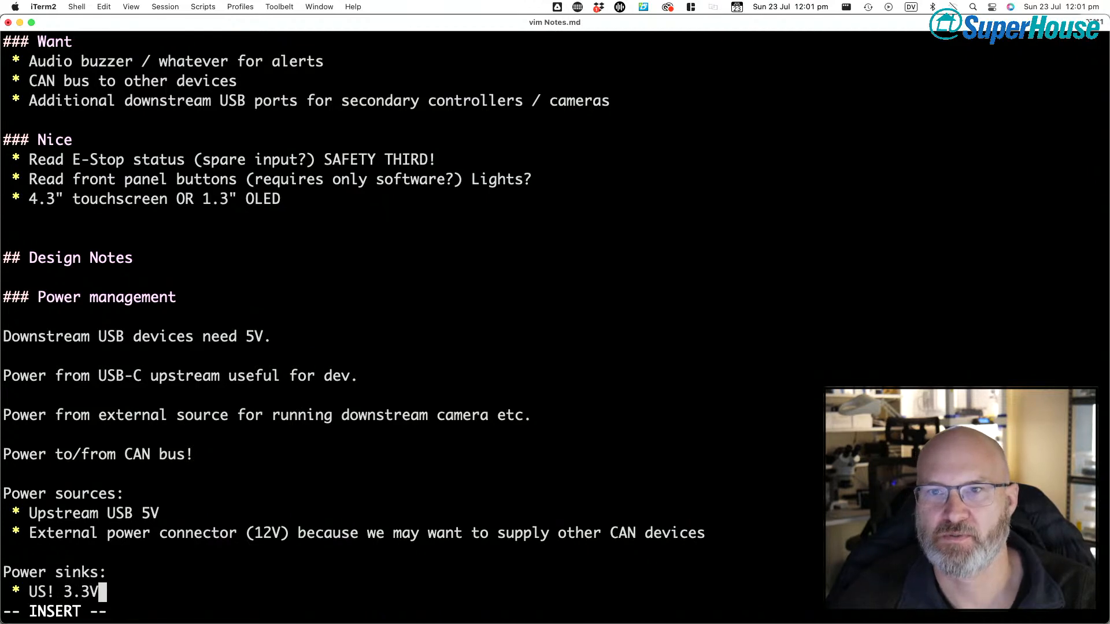
{"action": "key", "text": "Escape"}
- Add the bullet "Downstream CAN devices 12V" at the end of the power sinks list
{"action": "key", "text": "Down"}
{"action": "key", "text": "Down"}
{"action": "key", "text": "Down"}
{"action": "key", "text": "Up"}
{"action": "type", "text": "o"}
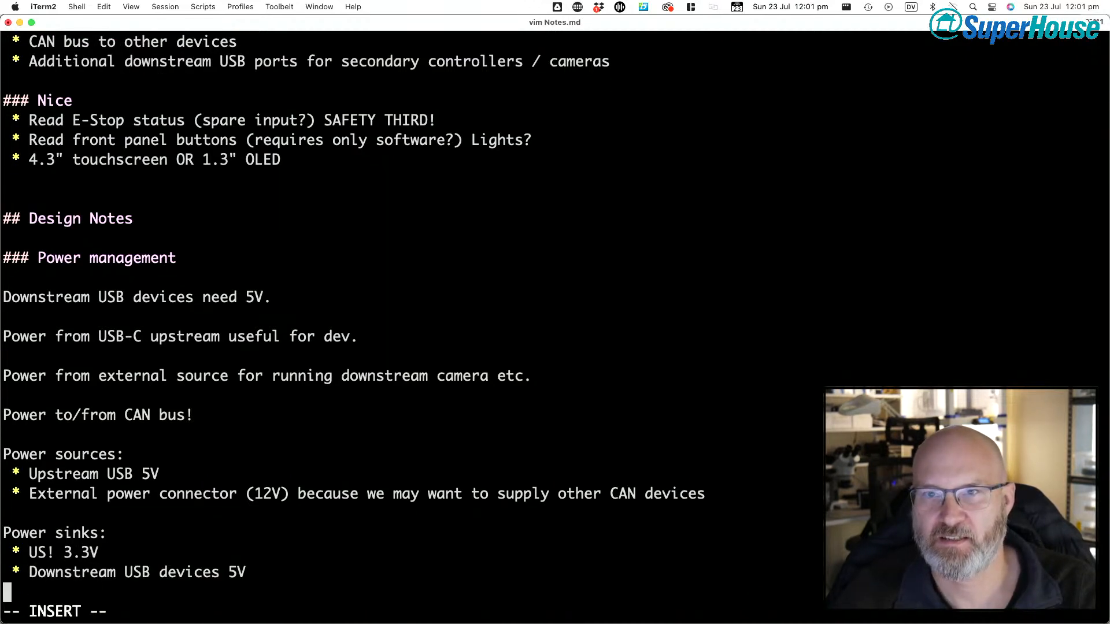
{"action": "type", "text": " * Downstea"}
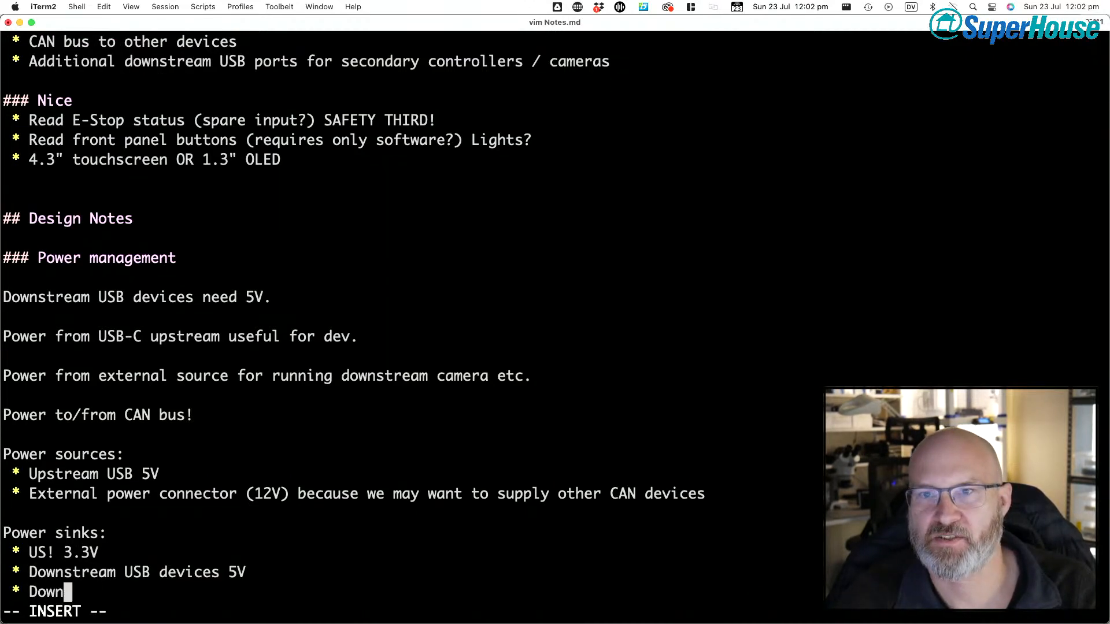
{"action": "key", "text": "BackSpace"}
{"action": "key", "text": "BackSpace"}
{"action": "type", "text": "re"}
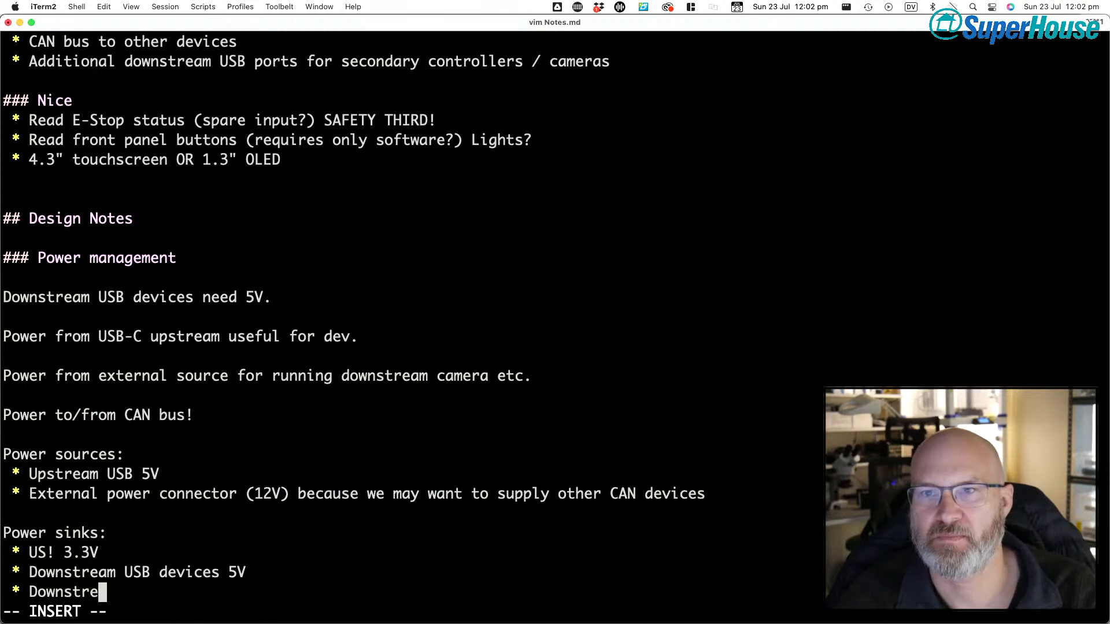
{"action": "type", "text": "am CAN devices 12V"}
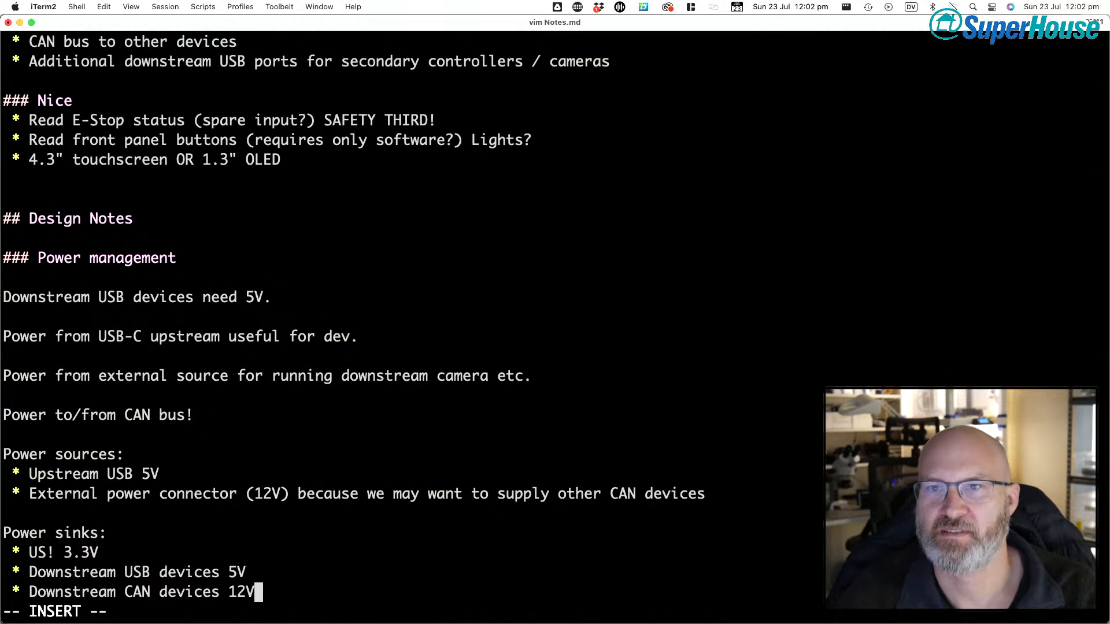
{"action": "key", "text": "Escape"}
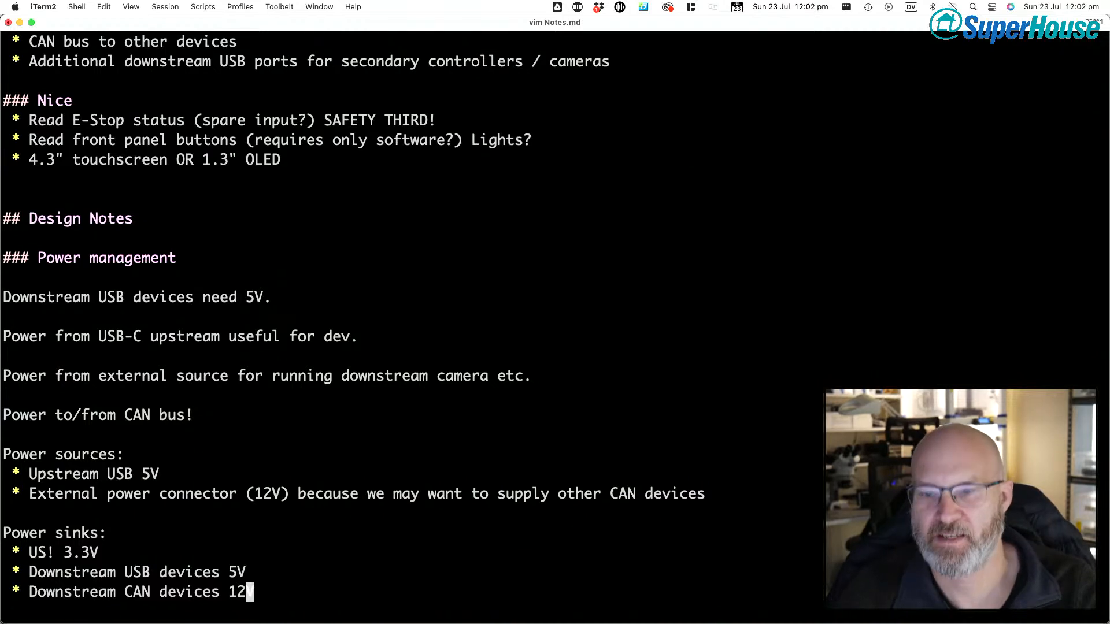
- Review the power sources and power sinks lists, checking each source against the devices it has to supply
{"action": "key", "text": "Up"}
{"action": "key", "text": "Up"}
{"action": "key", "text": "Up"}
{"action": "key", "text": "Up"}
{"action": "key", "text": "Up"}
{"action": "key", "text": "Up"}
{"action": "key", "text": "Up"}
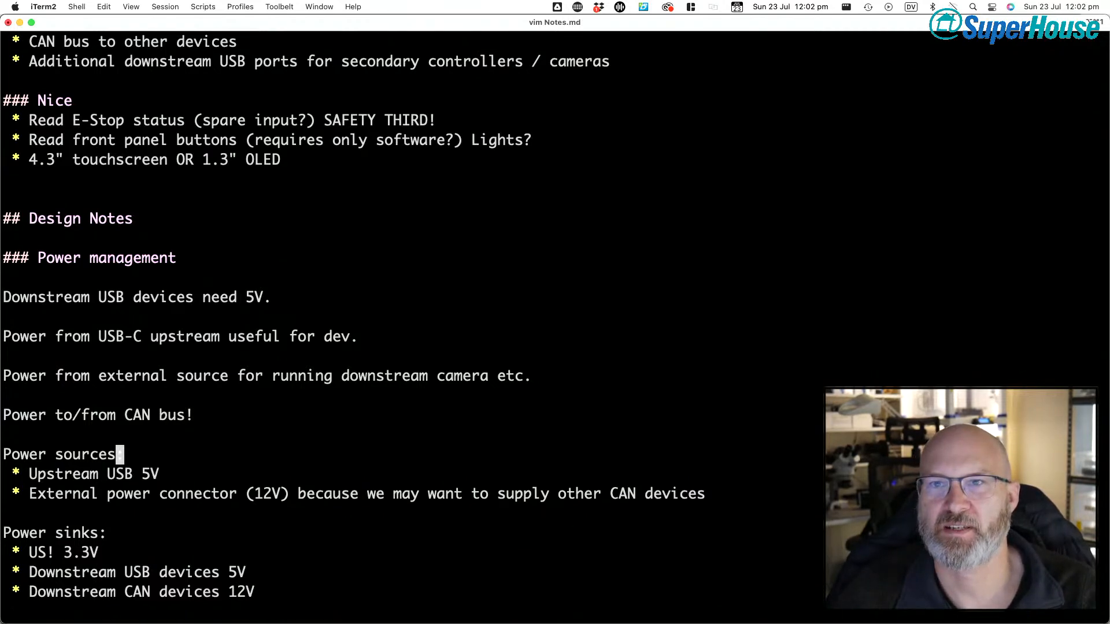
{"action": "key", "text": "Down"}
{"action": "key", "text": "Down"}
{"action": "key", "text": "Up"}
{"action": "key", "text": "Down"}
{"action": "key", "text": "Down"}
{"action": "key", "text": "Down"}
{"action": "key", "text": "Down"}
{"action": "key", "text": "Down"}
{"action": "key", "text": "Down"}
{"action": "key", "text": "Up"}
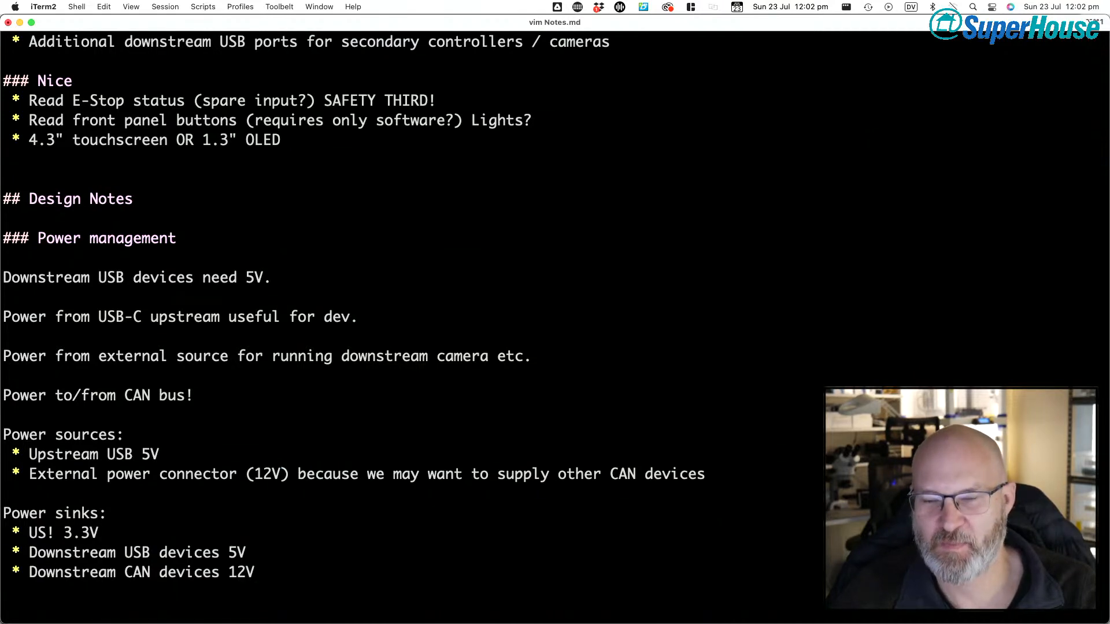
{"action": "key", "text": "Up"}
{"action": "key", "text": "Up"}
{"action": "key", "text": "Up"}
{"action": "key", "text": "Up"}
{"action": "key", "text": "Up"}
{"action": "key", "text": "Left"}
{"action": "key", "text": "Left"}
{"action": "key", "text": "Left"}
{"action": "key", "text": "Left"}
{"action": "key", "text": "Left"}
{"action": "key", "text": "Left"}
{"action": "key", "text": "Left"}
{"action": "key", "text": "Left"}
{"action": "key", "text": "Left"}
{"action": "key", "text": "Left"}
{"action": "key", "text": "Left"}
{"action": "key", "text": "Left"}
{"action": "key", "text": "Left"}
{"action": "key", "text": "Up"}
{"action": "key", "text": "Down"}
{"action": "key", "text": "Down"}
{"action": "key", "text": "Down"}
{"action": "key", "text": "Down"}
{"action": "key", "text": "Down"}
{"action": "key", "text": "Down"}
{"action": "key", "text": "Down"}
{"action": "key", "text": "Down"}
{"action": "key", "text": "Down"}
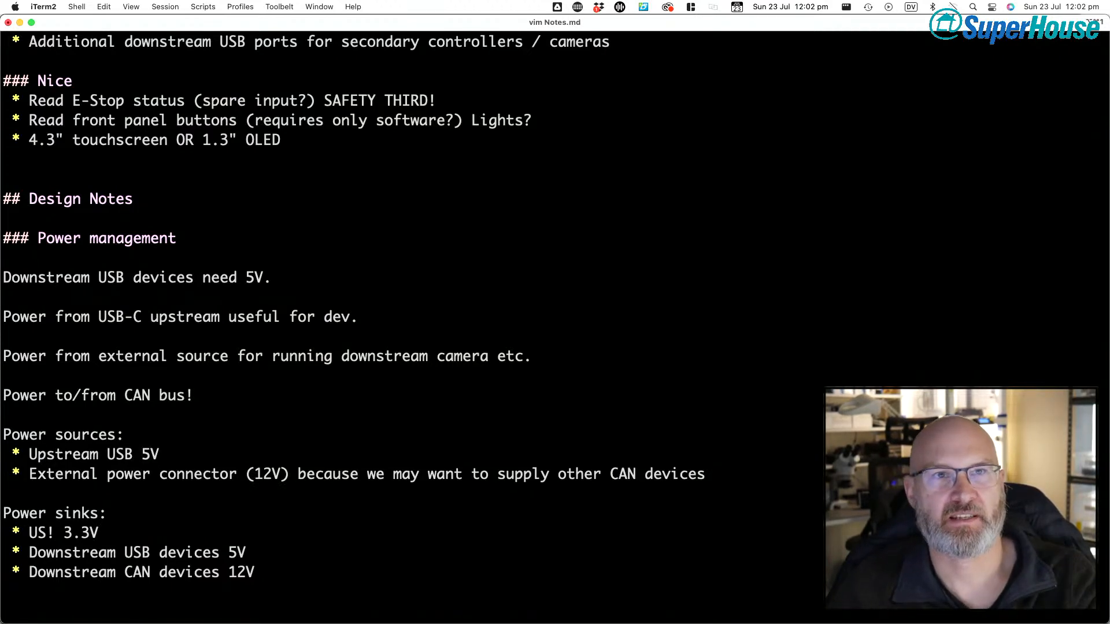
{"action": "key", "text": "Up"}
{"action": "key", "text": "Up"}
{"action": "key", "text": "Up"}
{"action": "key", "text": "Up"}
{"action": "key", "text": "Up"}
{"action": "key", "text": "Up"}
{"action": "key", "text": "Up"}
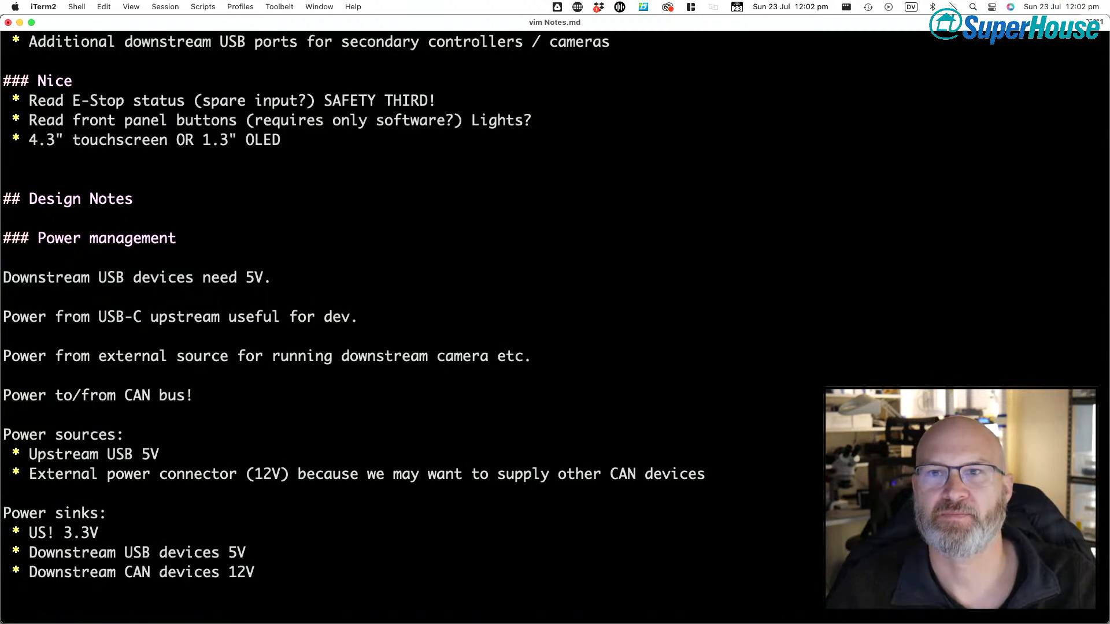
{"action": "key", "text": "Left"}
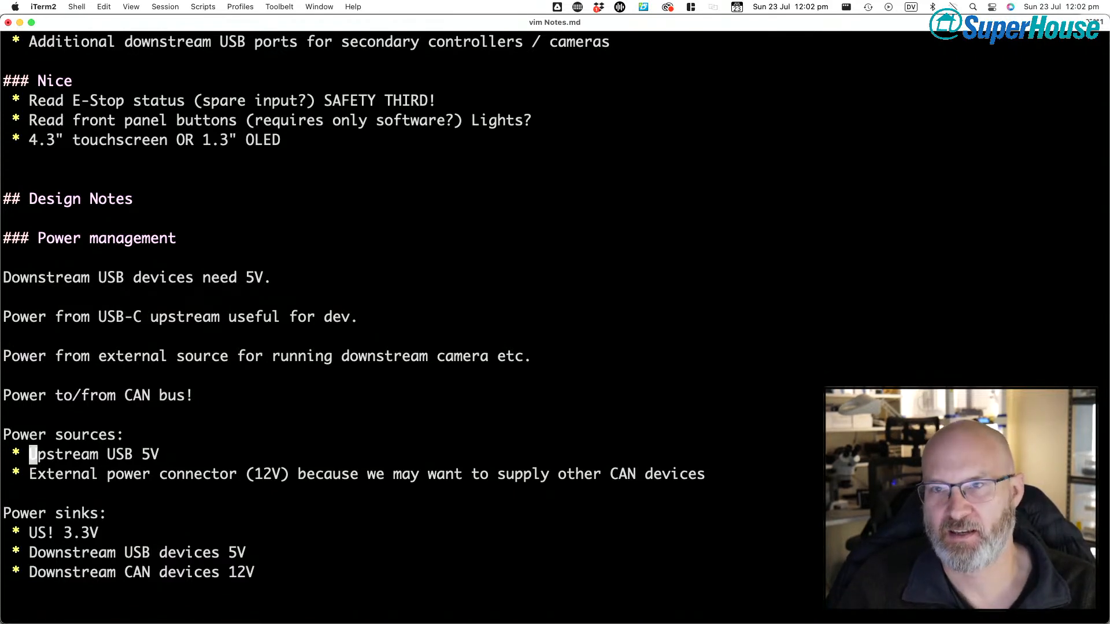
{"action": "key", "text": "Down"}
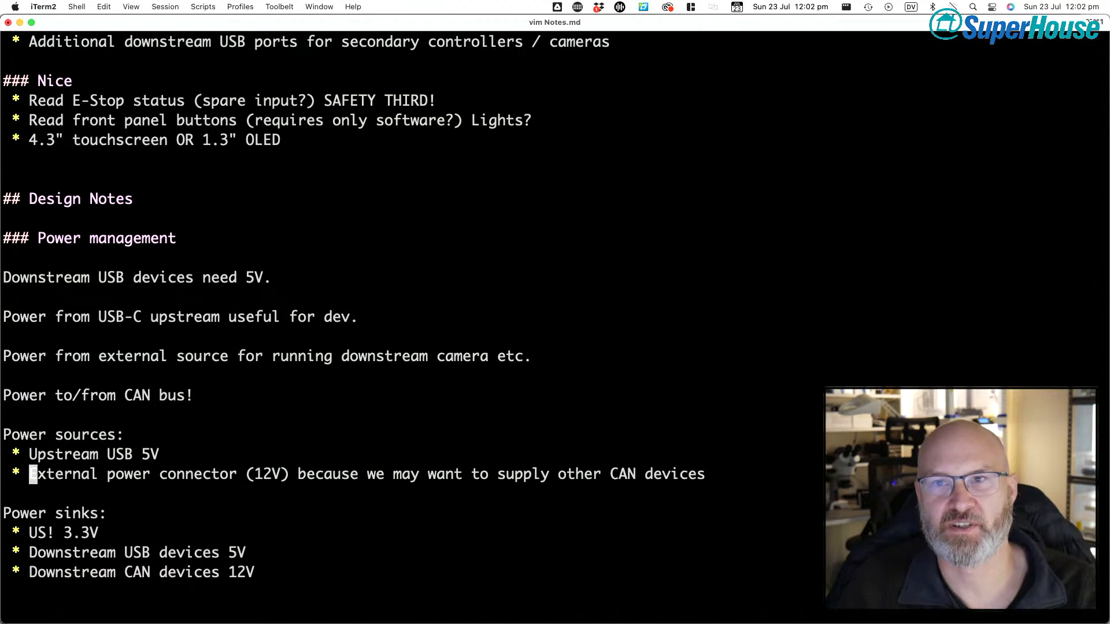
- Save the changes to Notes.md
{"action": "type", "text": ":W"}
{"action": "key", "text": "Return"}
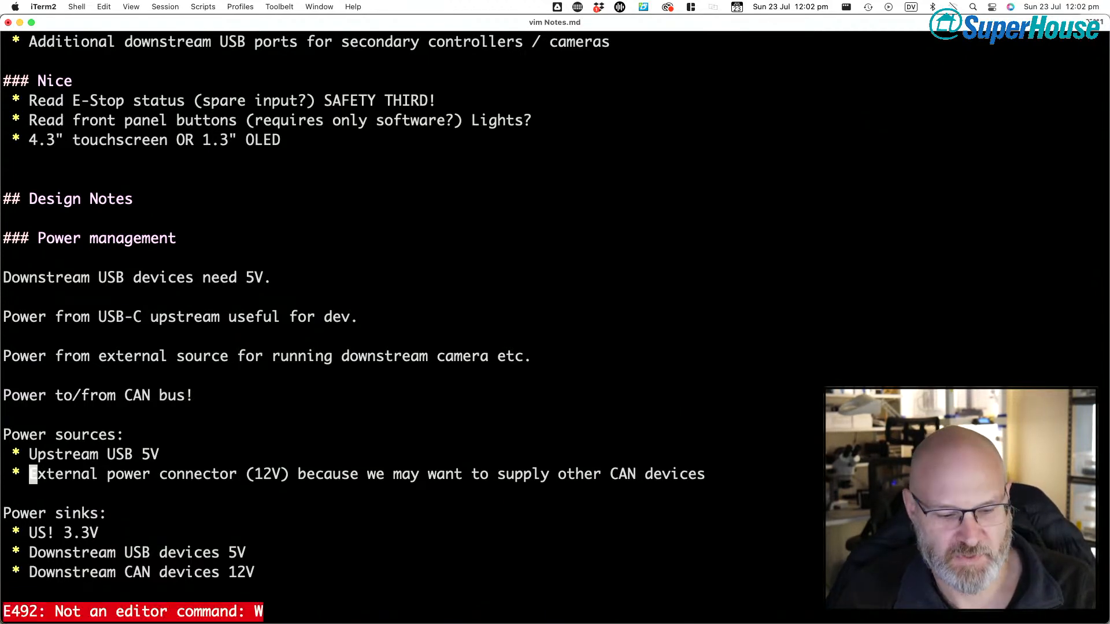
{"action": "type", "text": ":w"}
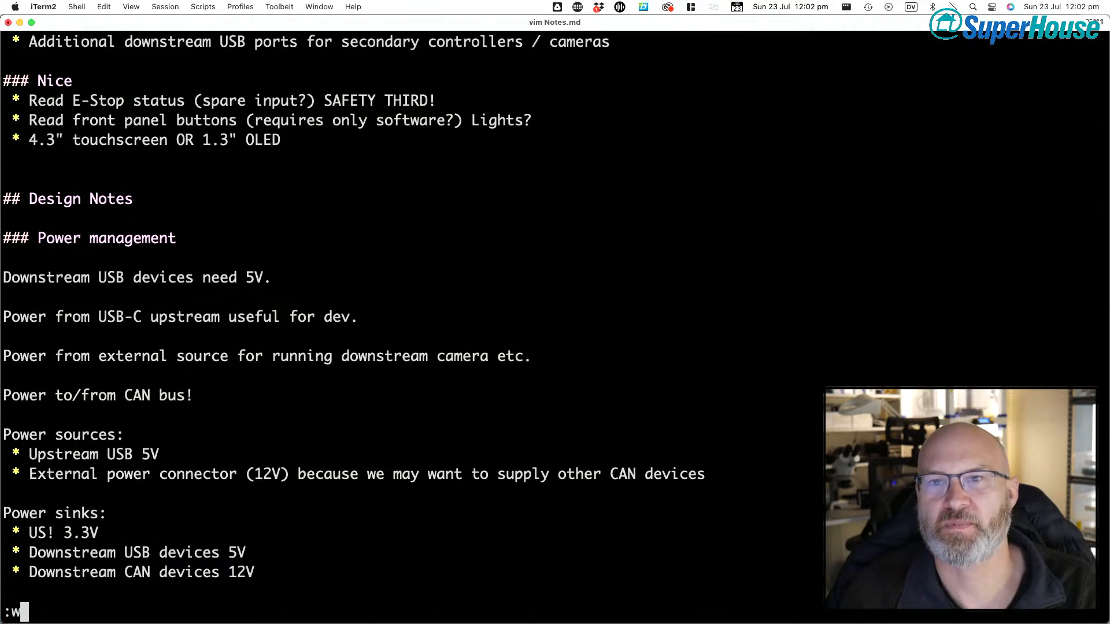
{"action": "key", "text": "Return"}
- Examine the "Power to/from CAN bus!" note, considering both directions of power flow
{"action": "key", "text": "Up"}
{"action": "key", "text": "Up"}
{"action": "key", "text": "Up"}
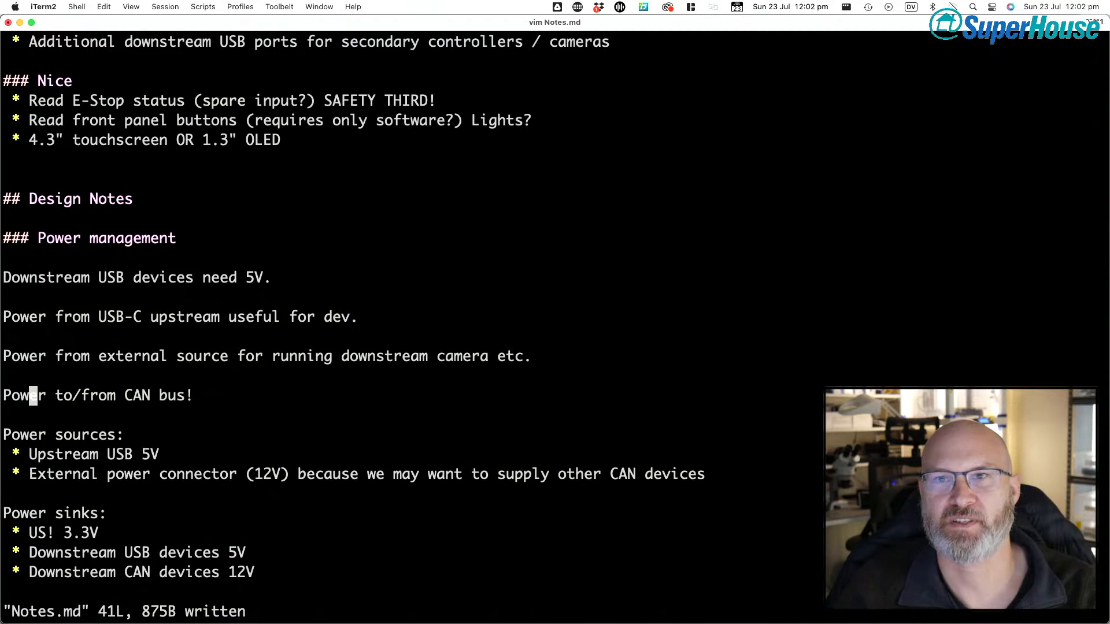
{"action": "key", "text": "Left"}
{"action": "key", "text": "Left"}
{"action": "key", "text": "Left"}
{"action": "key", "text": "Right"}
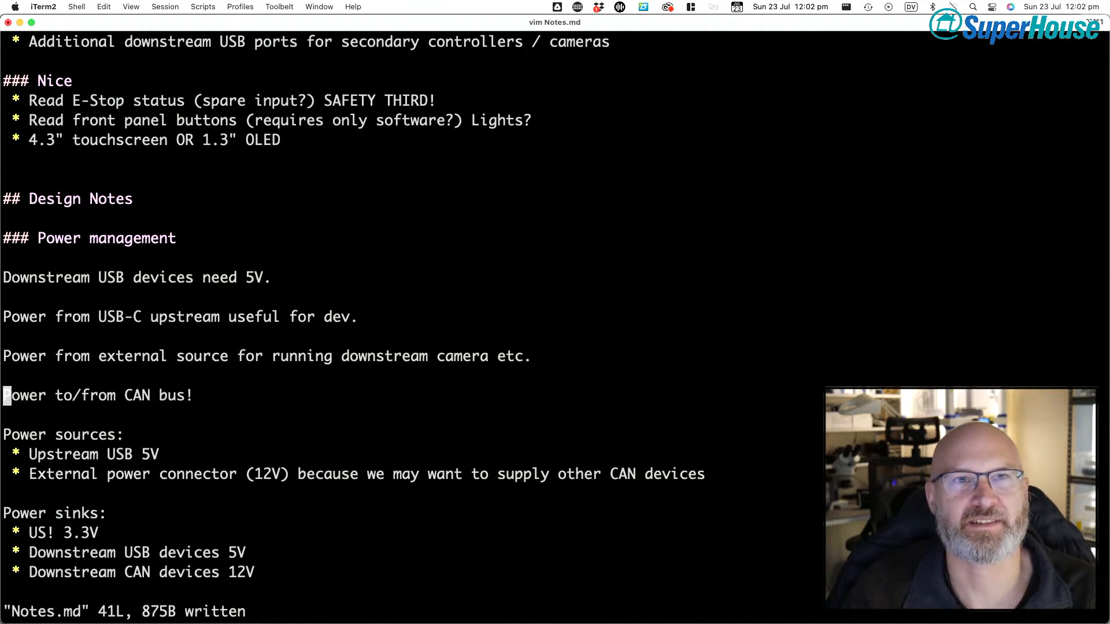
{"action": "key", "text": "Right"}
{"action": "key", "text": "Right"}
{"action": "key", "text": "Right"}
{"action": "key", "text": "Right"}
{"action": "key", "text": "Right"}
{"action": "key", "text": "Right"}
{"action": "key", "text": "Right"}
{"action": "key", "text": "Right"}
{"action": "key", "text": "Right"}
{"action": "key", "text": "Right"}
{"action": "key", "text": "Right"}
{"action": "key", "text": "Right"}
{"action": "key", "text": "Left"}
{"action": "key", "text": "Left"}
{"action": "key", "text": "Left"}
{"action": "key", "text": "Left"}
{"action": "key", "text": "Left"}
{"action": "key", "text": "Left"}
{"action": "key", "text": "Left"}
{"action": "key", "text": "Left"}
{"action": "key", "text": "Left"}
{"action": "key", "text": "Left"}
{"action": "key", "text": "Left"}
{"action": "key", "text": "Left"}
{"action": "key", "text": "Left"}
{"action": "key", "text": "Right"}
{"action": "key", "text": "Right"}
{"action": "key", "text": "Right"}
{"action": "key", "text": "Right"}
{"action": "key", "text": "Right"}
{"action": "key", "text": "Right"}
{"action": "key", "text": "Right"}
{"action": "key", "text": "Right"}
{"action": "key", "text": "Right"}
{"action": "key", "text": "Right"}
{"action": "key", "text": "Right"}
{"action": "key", "text": "Left"}
{"action": "key", "text": "Left"}
{"action": "key", "text": "Left"}
{"action": "key", "text": "Left"}
- Compare the external power connector source with the power sinks, including the downstream USB and CAN devices
{"action": "key", "text": "Down"}
{"action": "key", "text": "Down"}
{"action": "key", "text": "Down"}
{"action": "key", "text": "Down"}
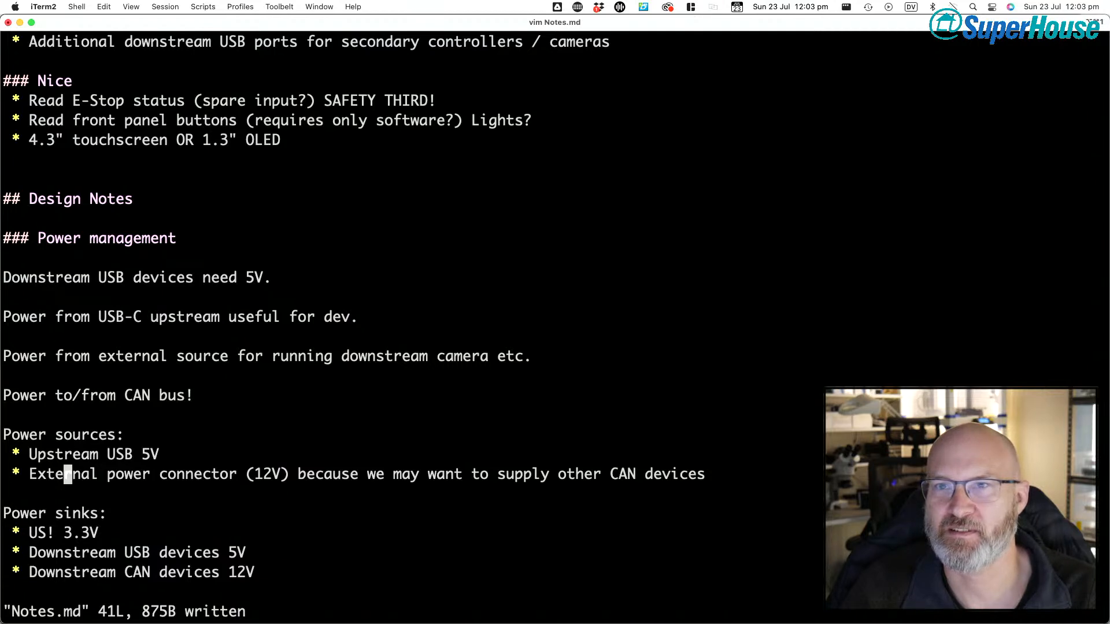
{"action": "key", "text": "Down"}
{"action": "key", "text": "Down"}
{"action": "key", "text": "Down"}
{"action": "key", "text": "Down"}
{"action": "key", "text": "Down"}
{"action": "key", "text": "Down"}
{"action": "key", "text": "Up"}
{"action": "key", "text": "Up"}
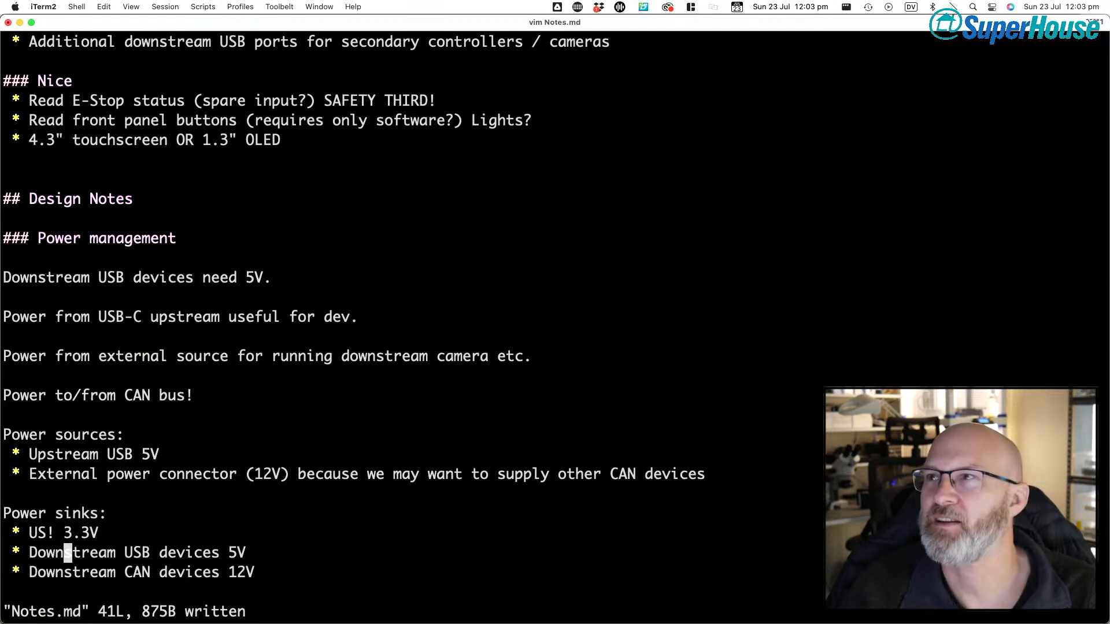
{"action": "key", "text": "Up"}
{"action": "key", "text": "Up"}
{"action": "key", "text": "Up"}
{"action": "key", "text": "Up"}
{"action": "key", "text": "Up"}
{"action": "key", "text": "Up"}
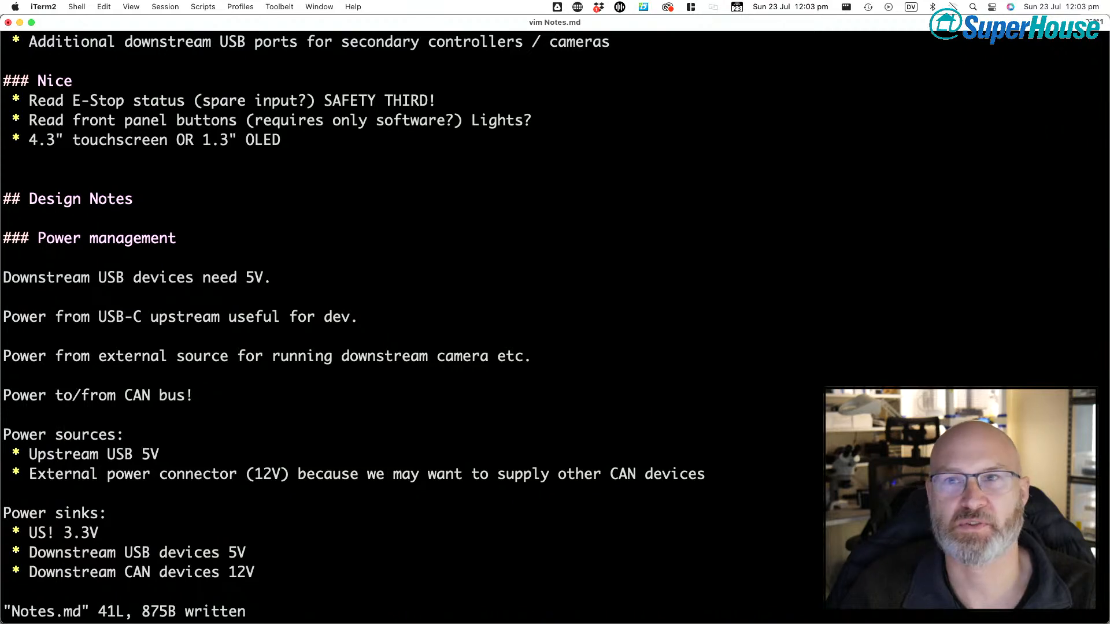
{"action": "key", "text": "Left"}
{"action": "key", "text": "Left"}
{"action": "key", "text": "Left"}
{"action": "key", "text": "Left"}
{"action": "key", "text": "Left"}
{"action": "key", "text": "Left"}
{"action": "key", "text": "Left"}
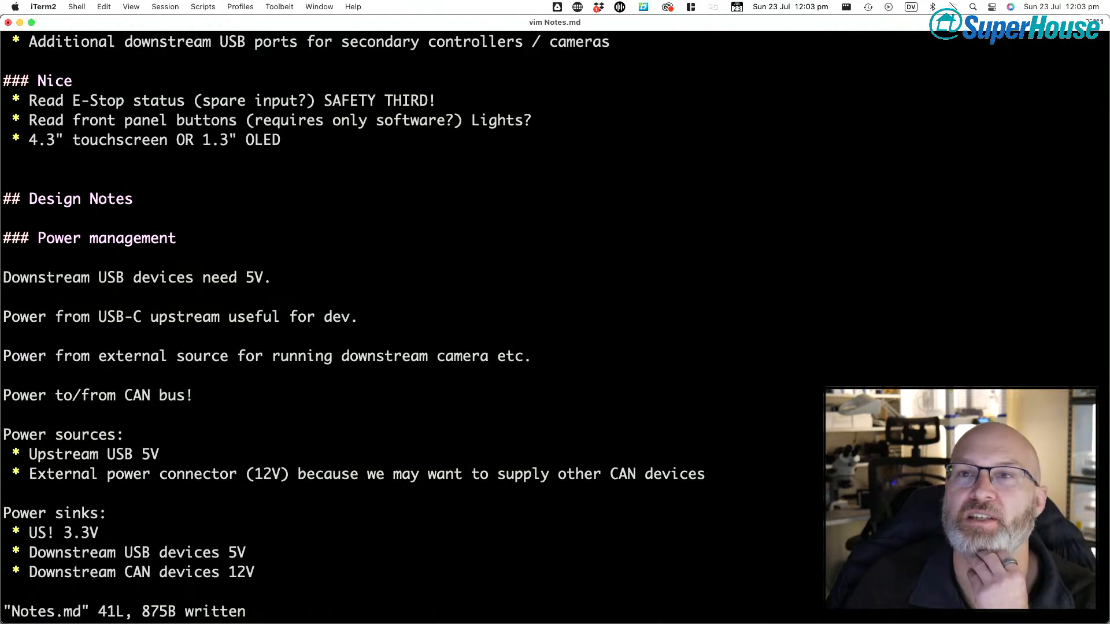
{"action": "key", "text": "Right"}
{"action": "key", "text": "Right"}
{"action": "key", "text": "Right"}
{"action": "key", "text": "Right"}
{"action": "key", "text": "Right"}
{"action": "key", "text": "Right"}
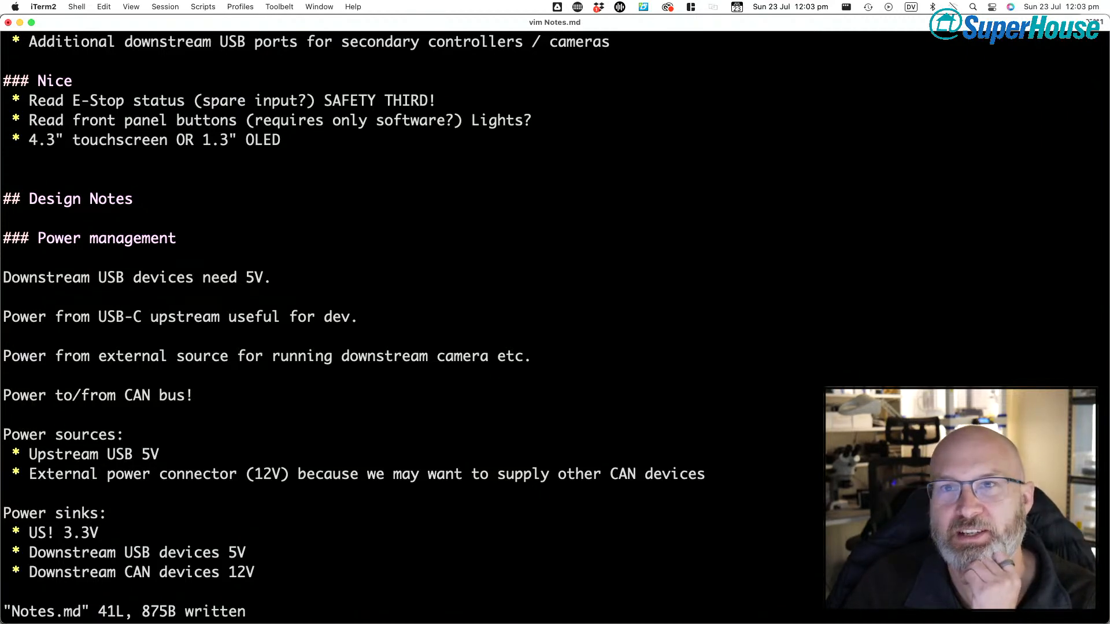
{"action": "key", "text": "Right"}
{"action": "key", "text": "Right"}
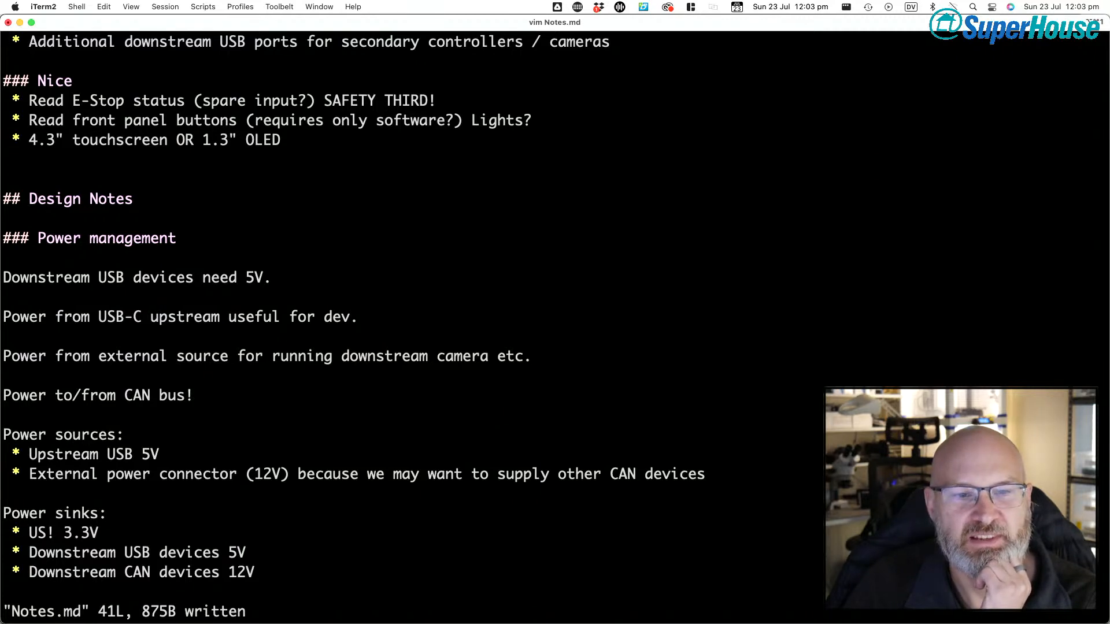
{"action": "key", "text": "Left"}
{"action": "key", "text": "Left"}
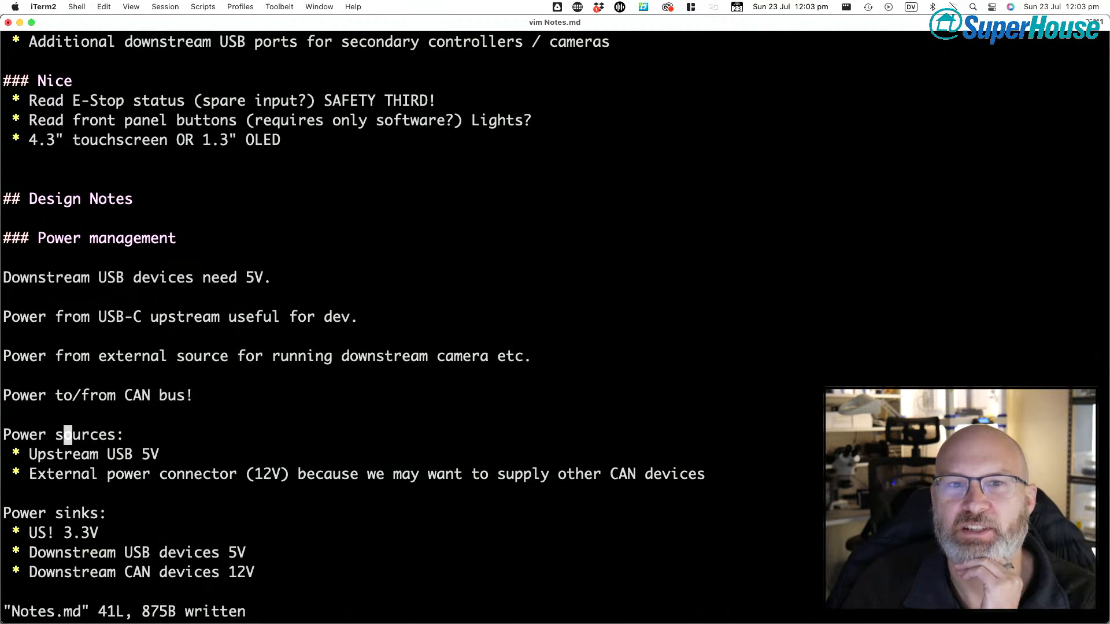
- Reread the power management notes, comparing the external source and CAN bus lines with the power sources and sinks lists
{"action": "key", "text": "Down"}
{"action": "key", "text": "Down"}
{"action": "key", "text": "Up"}
{"action": "key", "text": "Up"}
{"action": "key", "text": "Up"}
{"action": "key", "text": "Down"}
{"action": "key", "text": "Down"}
{"action": "key", "text": "Down"}
{"action": "key", "text": "Down"}
{"action": "key", "text": "Down"}
{"action": "key", "text": "Down"}
{"action": "key", "text": "Down"}
{"action": "key", "text": "Down"}
{"action": "key", "text": "Down"}
{"action": "key", "text": "Down"}
{"action": "key", "text": "Up"}
{"action": "key", "text": "Up"}
{"action": "key", "text": "Up"}
{"action": "key", "text": "Up"}
{"action": "key", "text": "Up"}
{"action": "key", "text": "Up"}
{"action": "key", "text": "Up"}
{"action": "key", "text": "Up"}
{"action": "key", "text": "Up"}
{"action": "key", "text": "Up"}
{"action": "key", "text": "Up"}
{"action": "key", "text": "Up"}
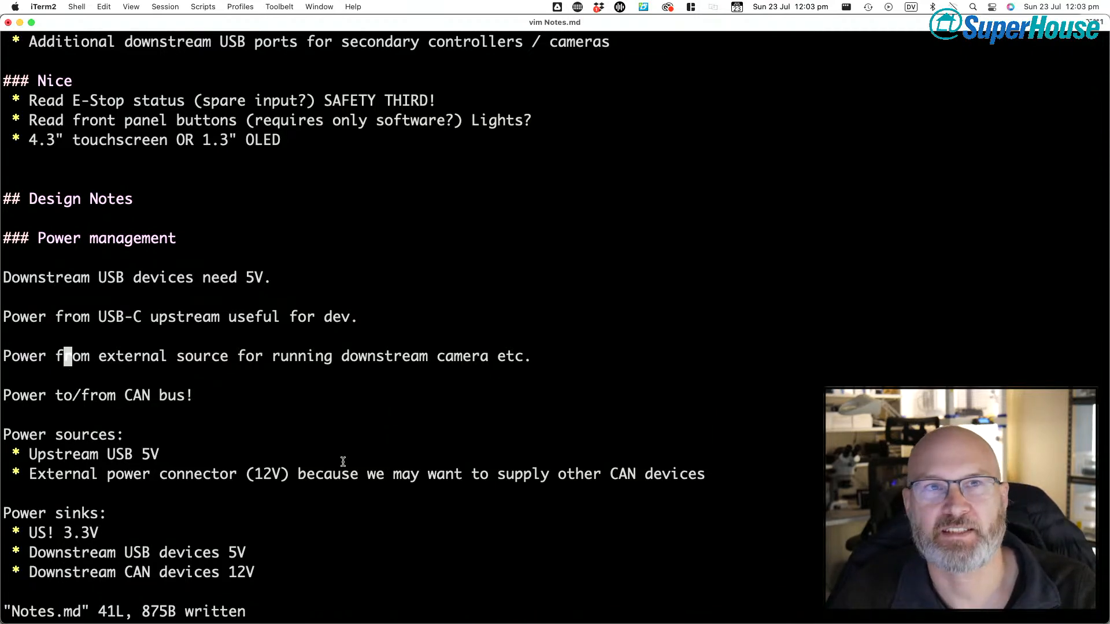
- Switch to EAGLE, bring up the PCBCONVEYOR board, and make its Bottom layer visible
{"action": "key", "text": "super+Tab"}
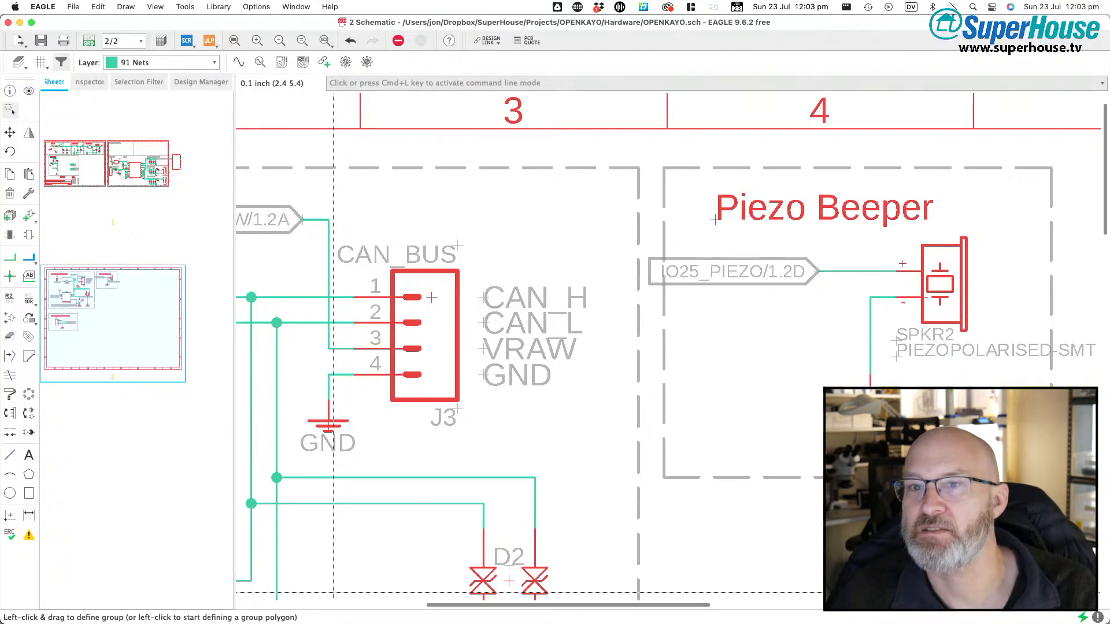
{"action": "key", "text": "super+grave"}
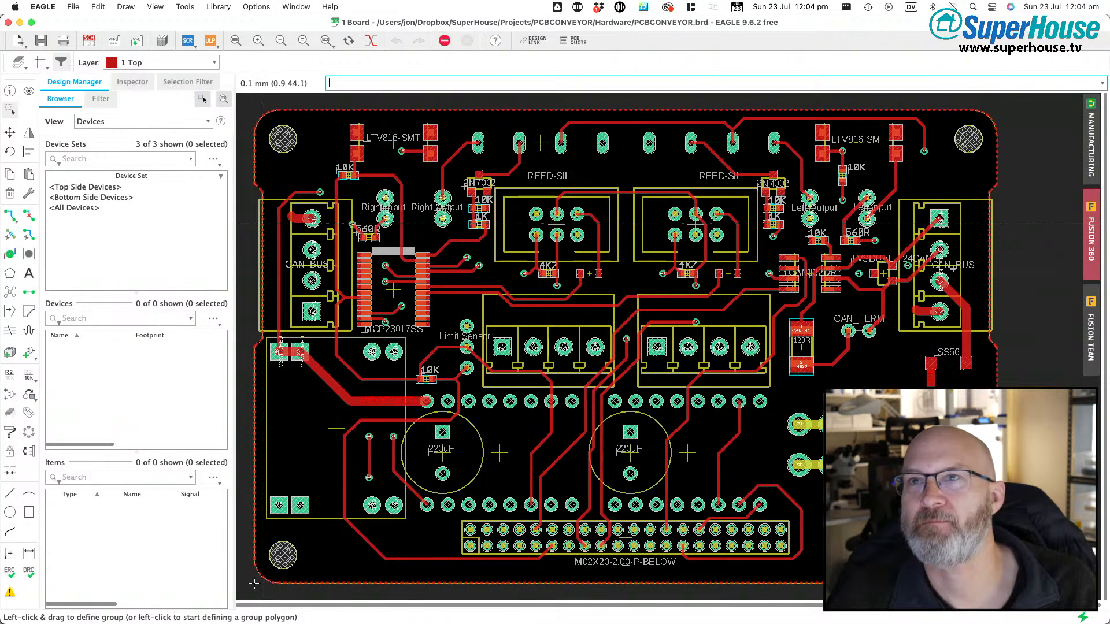
{"action": "left_click", "coordinate": [36, 62]}
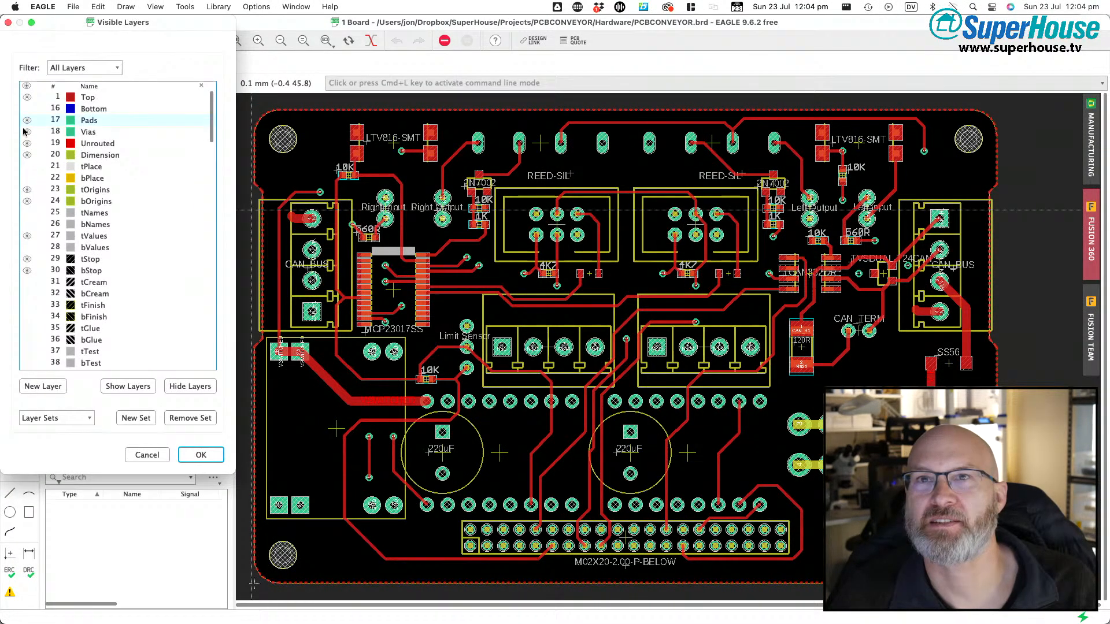
{"action": "left_click", "coordinate": [26, 108]}
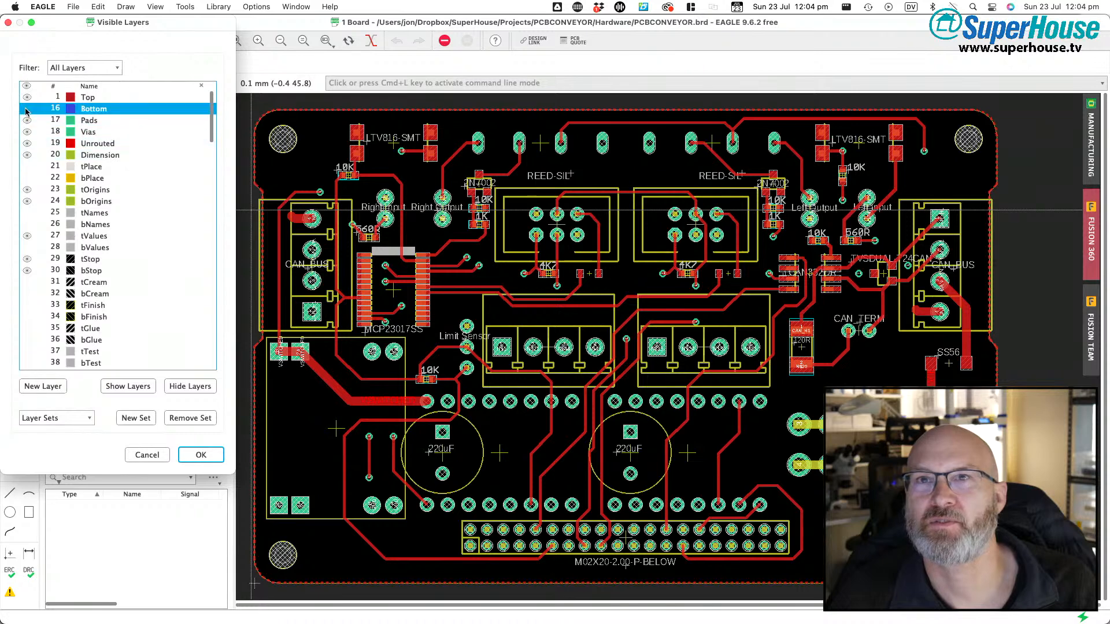
{"action": "left_click", "coordinate": [201, 456]}
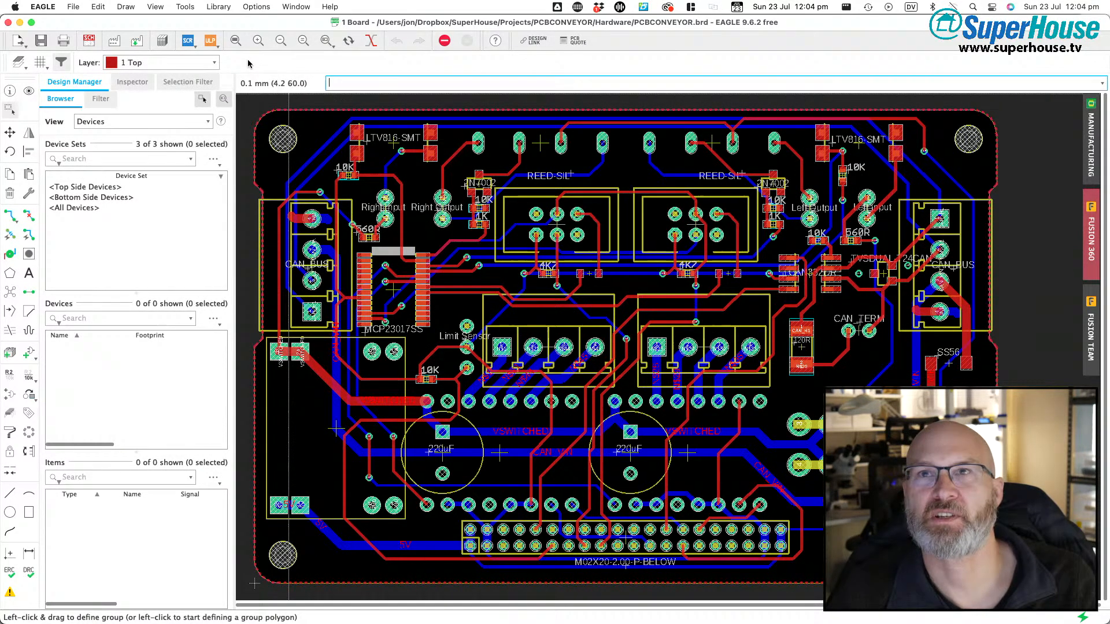
- Open the PCBCONVEYOR schematic and look over both sheets, including the Main Board Header on sheet 1
{"action": "left_click", "coordinate": [88, 39]}
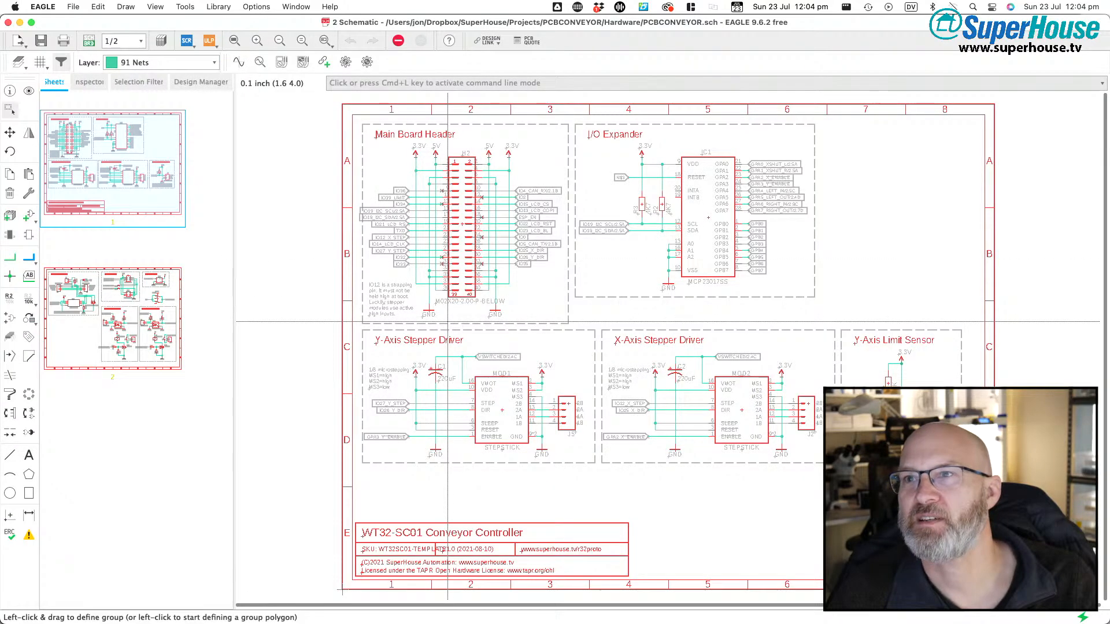
{"action": "left_click", "coordinate": [69, 343]}
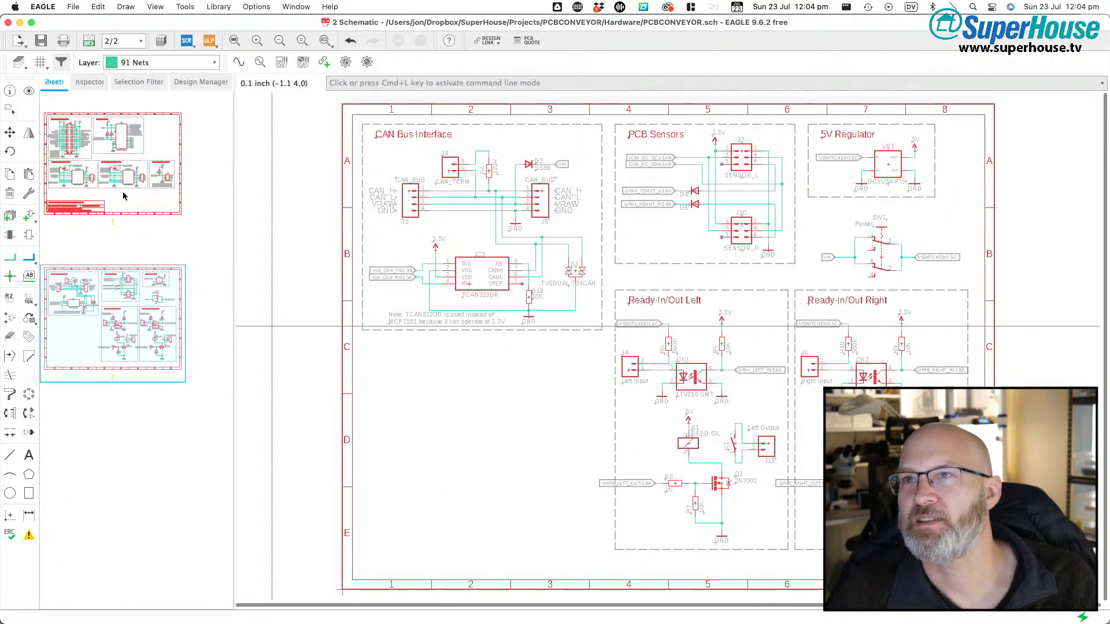
{"action": "left_click", "coordinate": [128, 195]}
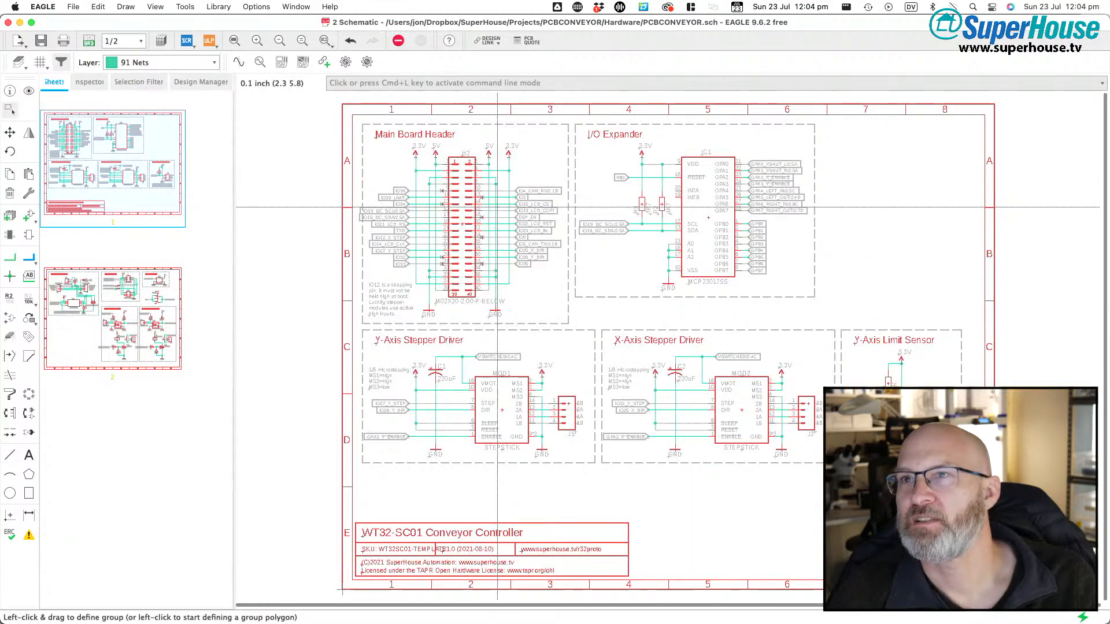
{"action": "scroll", "coordinate": [460, 188], "scroll_direction": "up", "scroll_amount": 5}
{"action": "scroll", "coordinate": [499, 303], "scroll_direction": "down", "scroll_amount": 2}
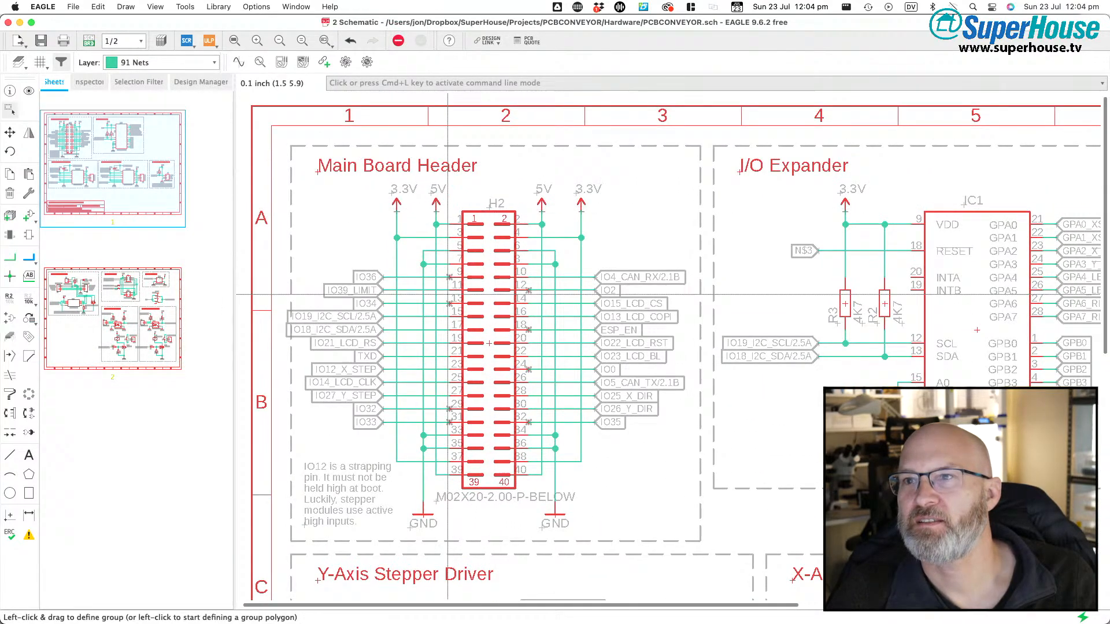
{"action": "scroll", "coordinate": [531, 333], "scroll_direction": "down", "scroll_amount": 1}
{"action": "middle_click_drag", "start_coordinate": [532, 333], "coordinate": [504, 81]}
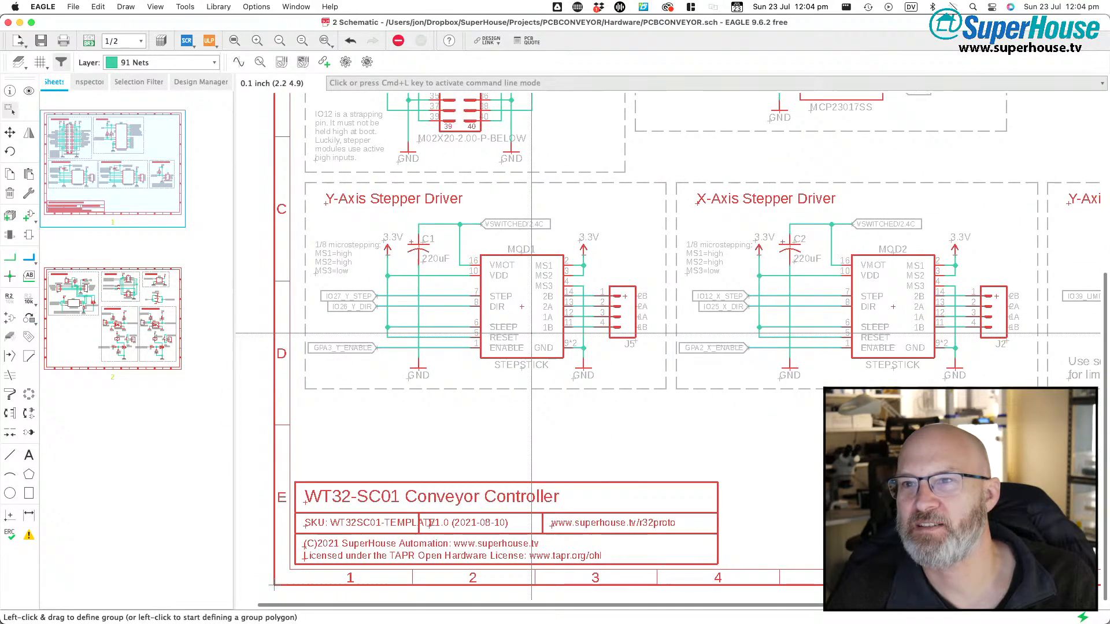
- Inspect the WT32-SC01 Conveyor Controller title block on sheet 1, including its SKU, version and date
{"action": "scroll", "coordinate": [369, 526], "scroll_direction": "up", "scroll_amount": 3}
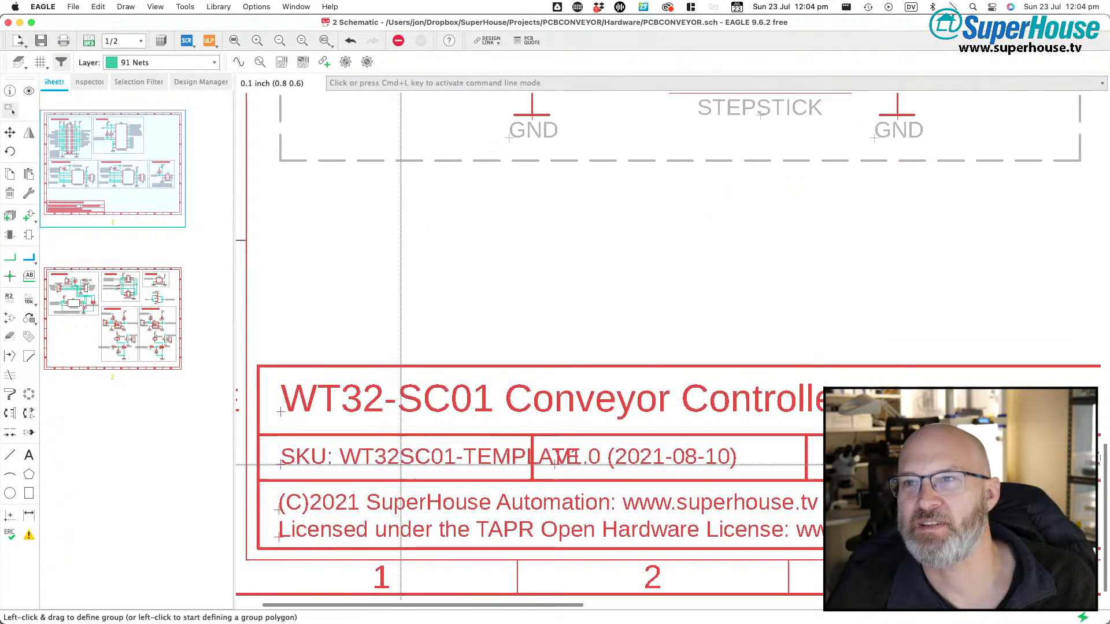
{"action": "scroll", "coordinate": [451, 461], "scroll_direction": "down", "scroll_amount": 1}
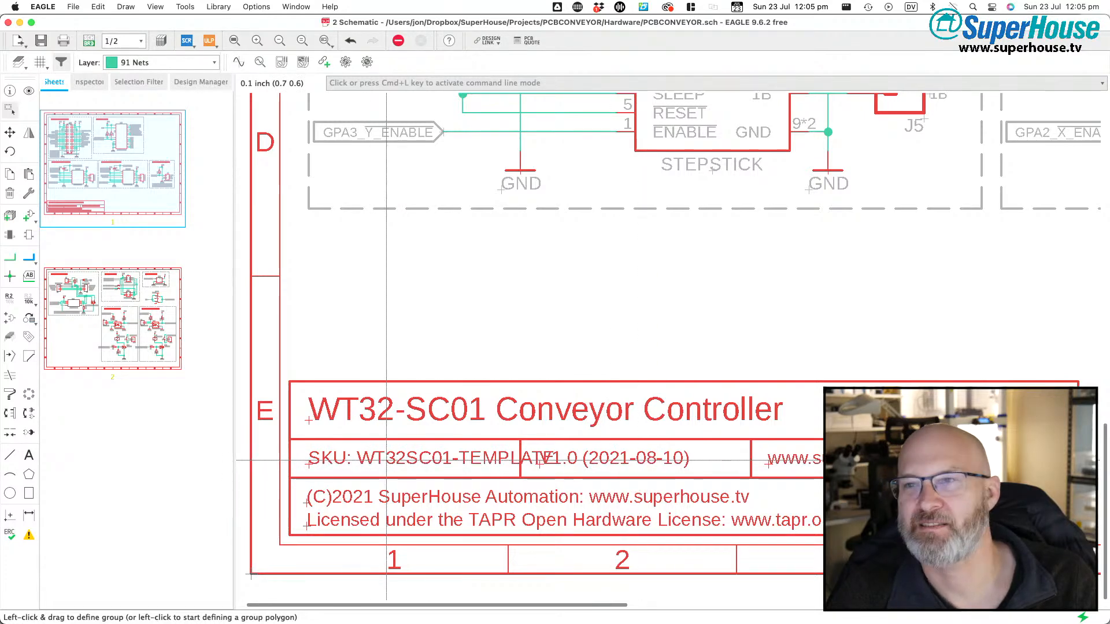
{"action": "scroll", "coordinate": [387, 461], "scroll_direction": "down", "scroll_amount": 1}
{"action": "scroll", "coordinate": [411, 457], "scroll_direction": "up", "scroll_amount": 2}
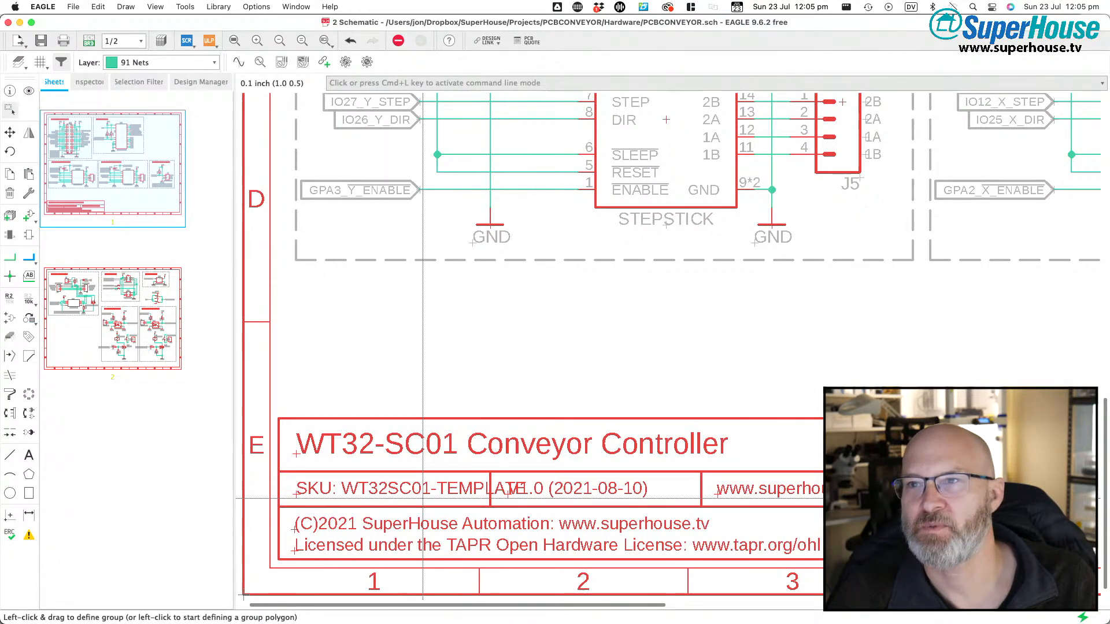
{"action": "scroll", "coordinate": [489, 443], "scroll_direction": "down", "scroll_amount": 5}
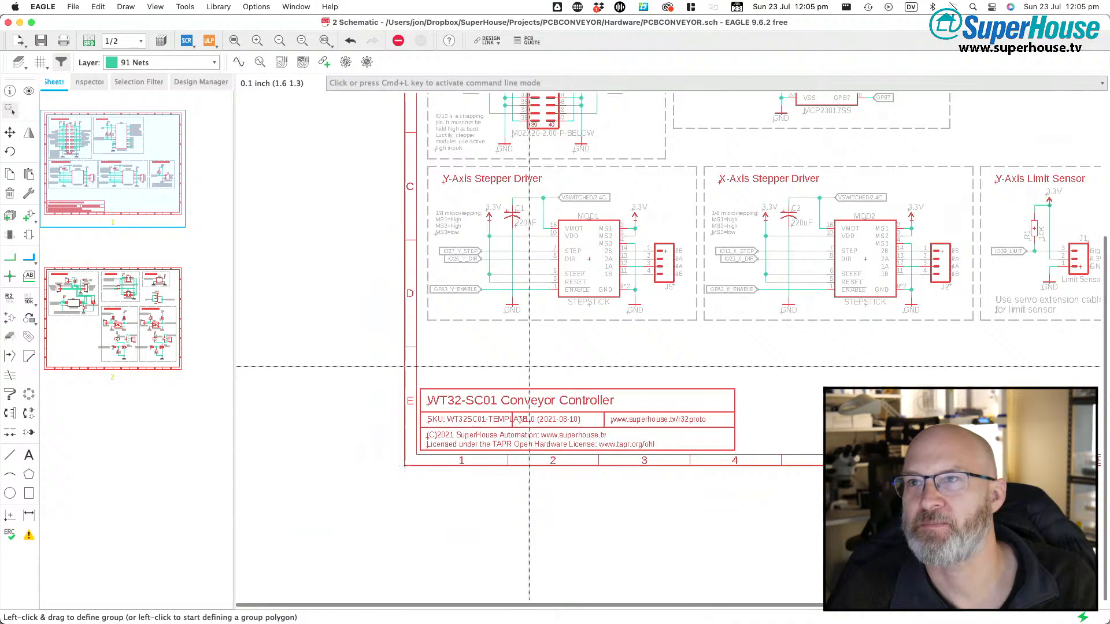
{"action": "scroll", "coordinate": [544, 171], "scroll_direction": "up", "scroll_amount": 2}
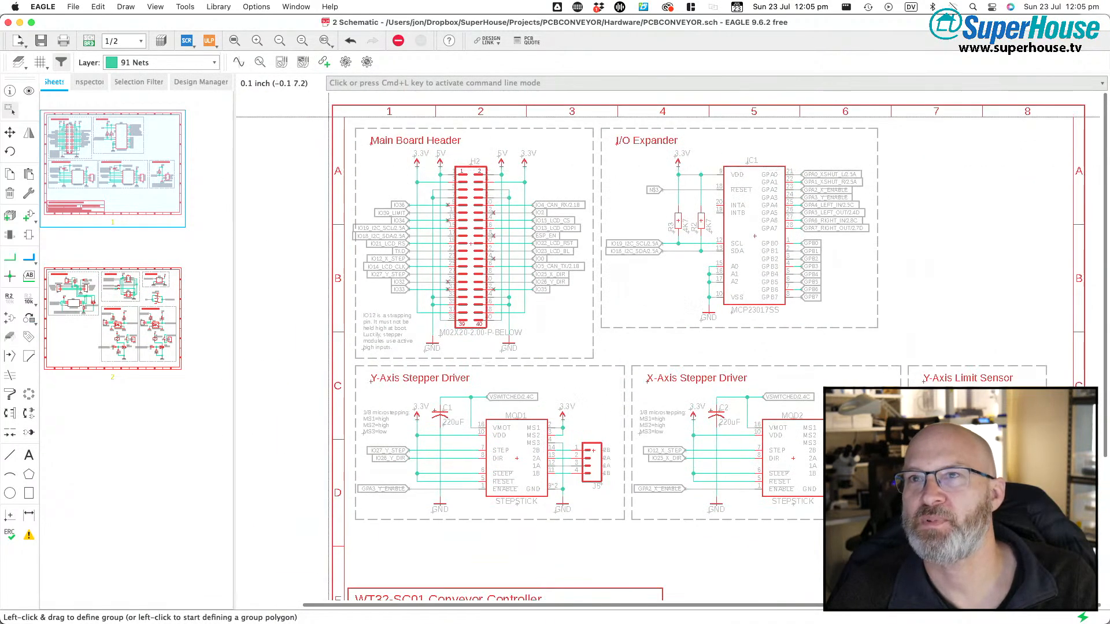
{"action": "left_click", "coordinate": [235, 40]}
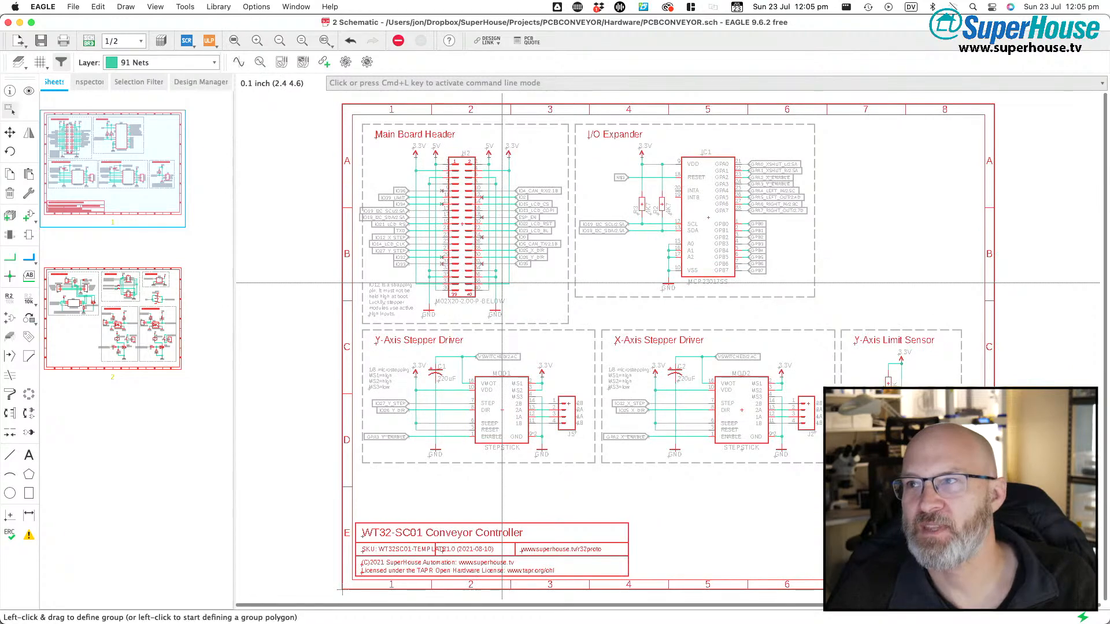
- Compare the Y-Axis and X-Axis Stepper Driver circuits, and check the neighbouring Y-Axis Limit Sensor wiring
{"action": "scroll", "coordinate": [615, 426], "scroll_direction": "up", "scroll_amount": 5}
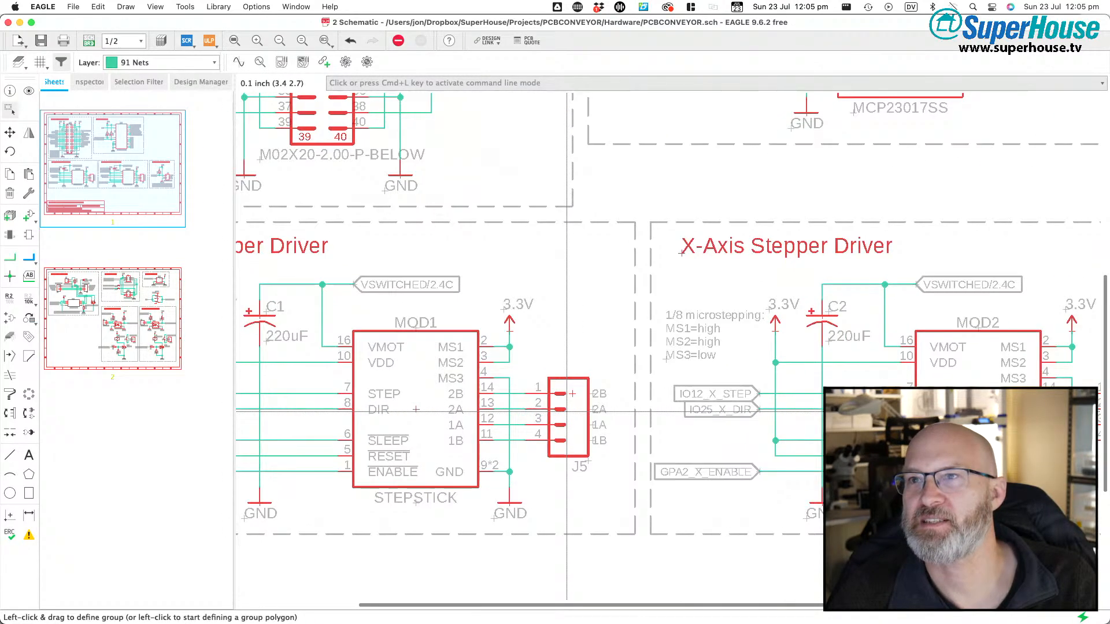
{"action": "middle_click_drag", "start_coordinate": [592, 333], "coordinate": [610, 326]}
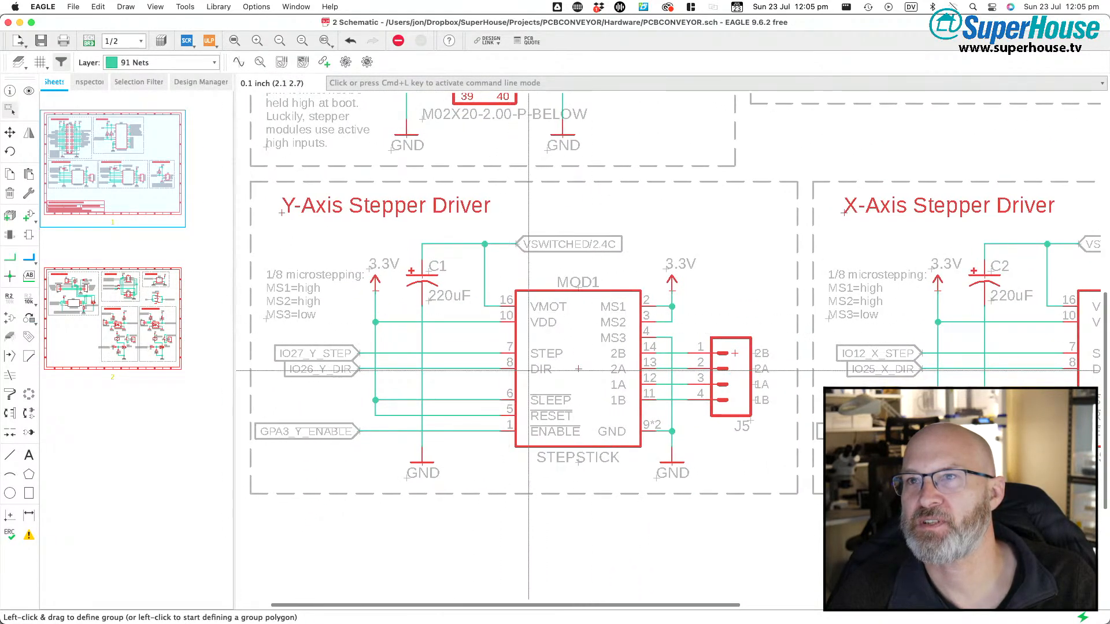
{"action": "scroll", "coordinate": [562, 293], "scroll_direction": "right", "scroll_amount": 10}
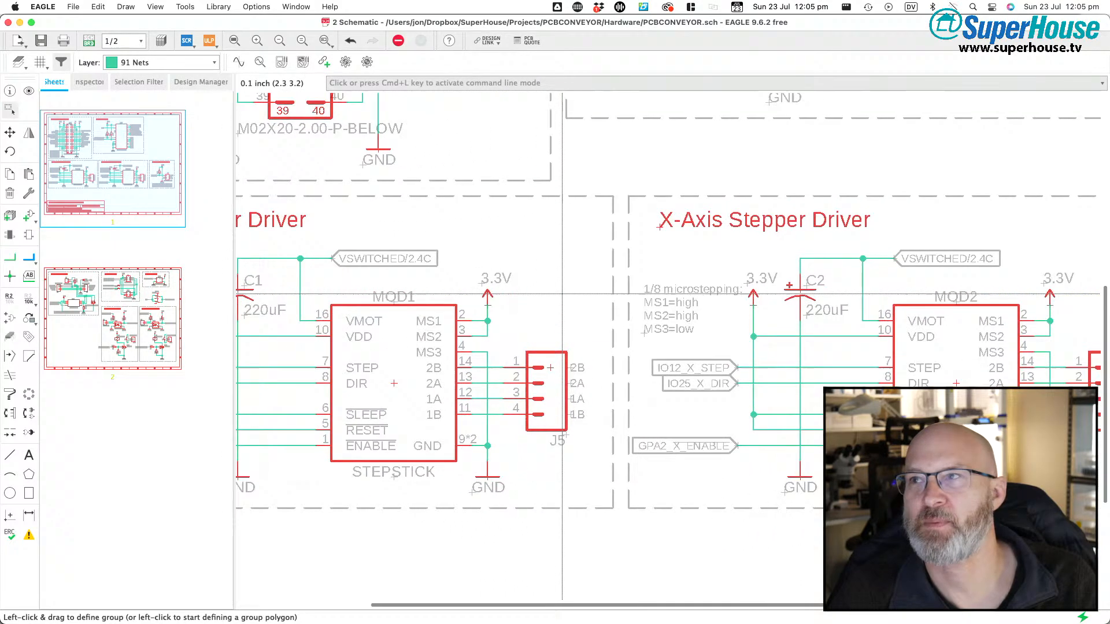
{"action": "scroll", "coordinate": [562, 294], "scroll_direction": "right", "scroll_amount": 2}
{"action": "scroll", "coordinate": [562, 294], "scroll_direction": "left", "scroll_amount": 13}
{"action": "scroll", "coordinate": [562, 294], "scroll_direction": "right", "scroll_amount": 14}
{"action": "scroll", "coordinate": [562, 294], "scroll_direction": "left", "scroll_amount": 13}
{"action": "scroll", "coordinate": [561, 294], "scroll_direction": "right", "scroll_amount": 13}
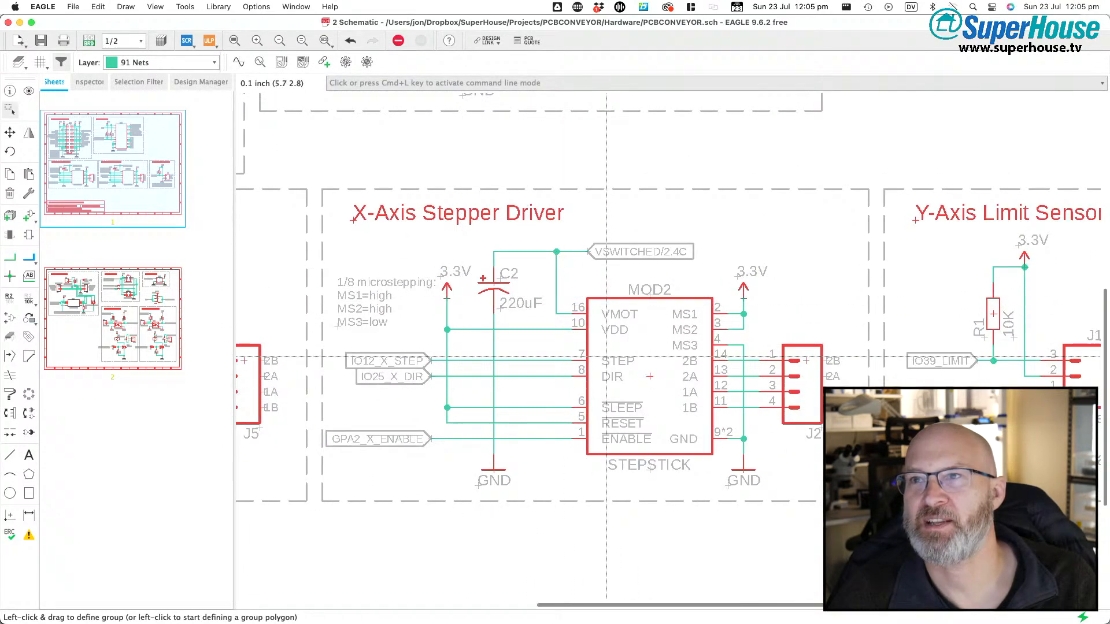
{"action": "scroll", "coordinate": [640, 287], "scroll_direction": "down", "scroll_amount": 1}
{"action": "scroll", "coordinate": [640, 288], "scroll_direction": "right", "scroll_amount": 1}
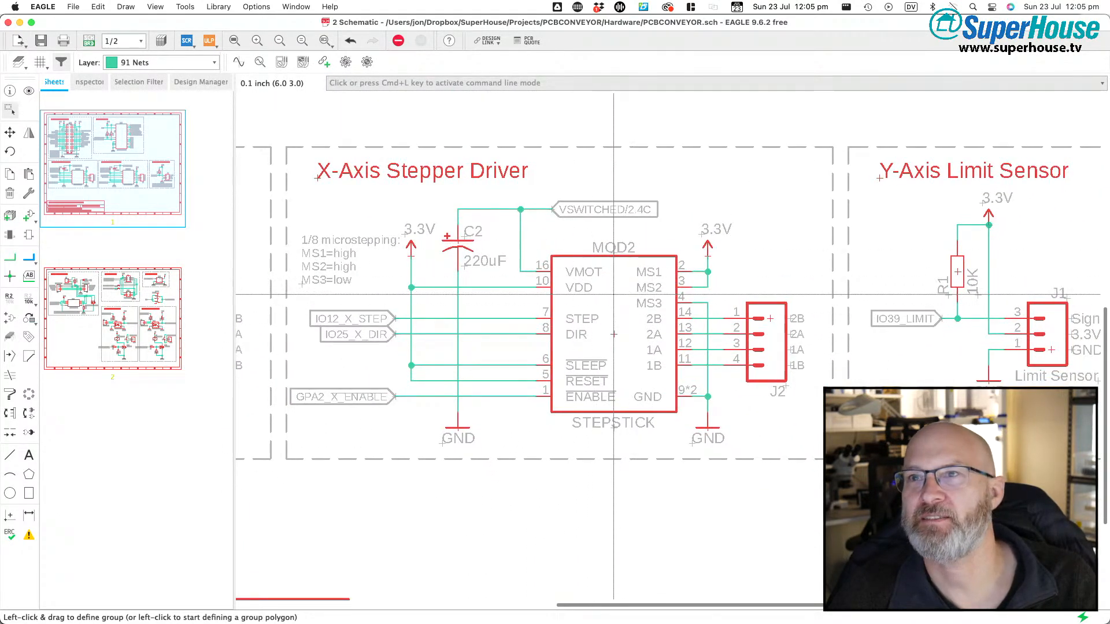
{"action": "scroll", "coordinate": [614, 295], "scroll_direction": "left", "scroll_amount": 13}
{"action": "scroll", "coordinate": [602, 289], "scroll_direction": "up", "scroll_amount": 1}
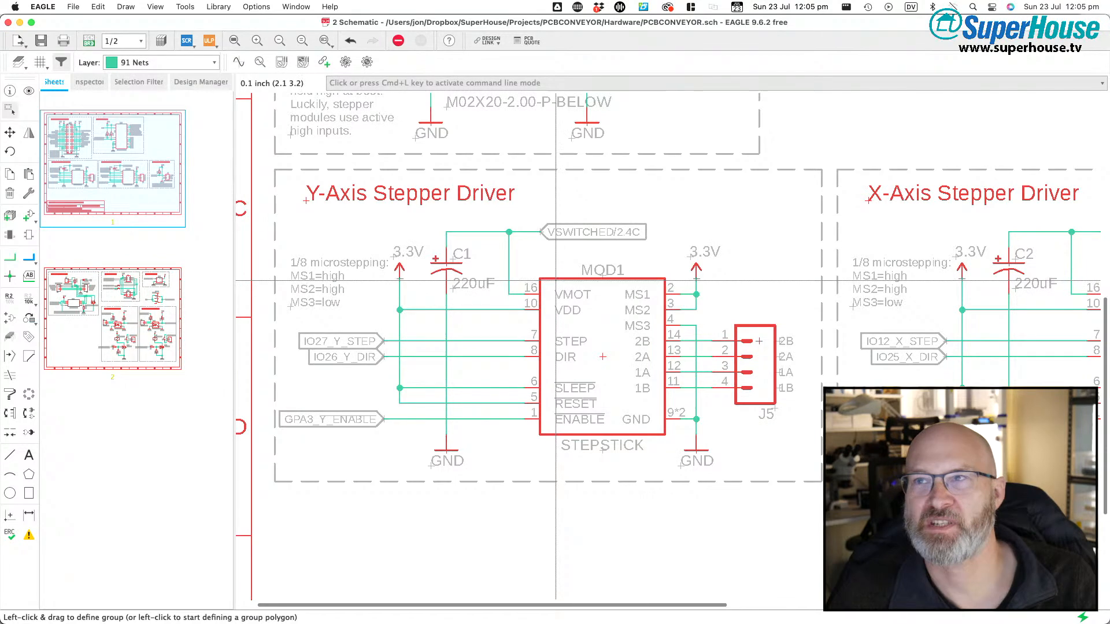
{"action": "scroll", "coordinate": [556, 281], "scroll_direction": "right", "scroll_amount": 14}
{"action": "scroll", "coordinate": [556, 280], "scroll_direction": "up", "scroll_amount": 1}
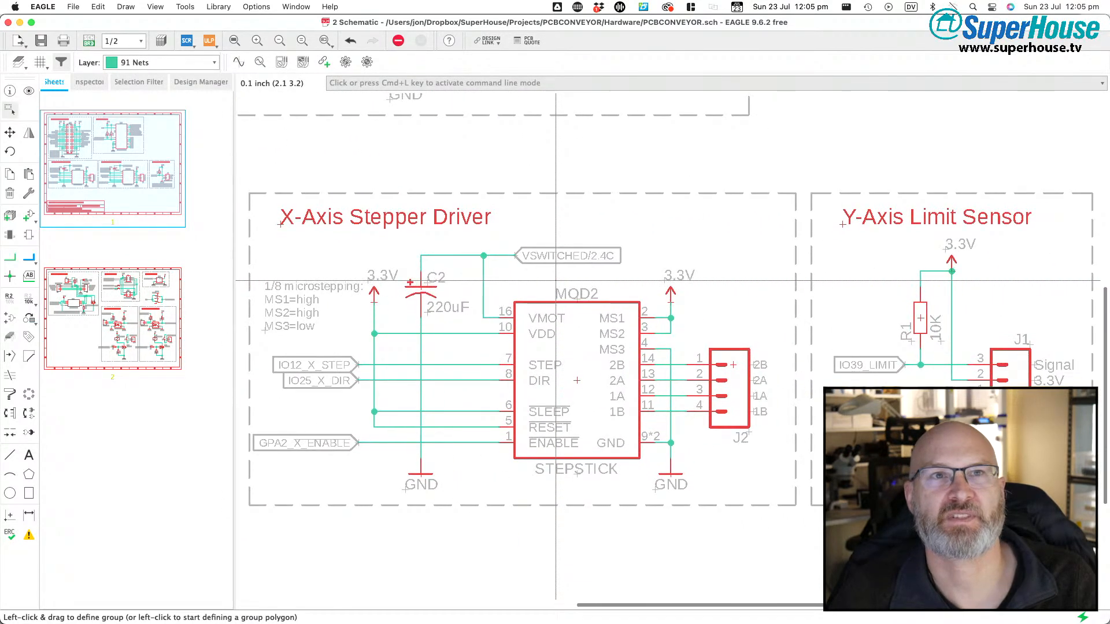
{"action": "scroll", "coordinate": [556, 280], "scroll_direction": "right", "scroll_amount": 3}
{"action": "scroll", "coordinate": [556, 280], "scroll_direction": "down", "scroll_amount": 2}
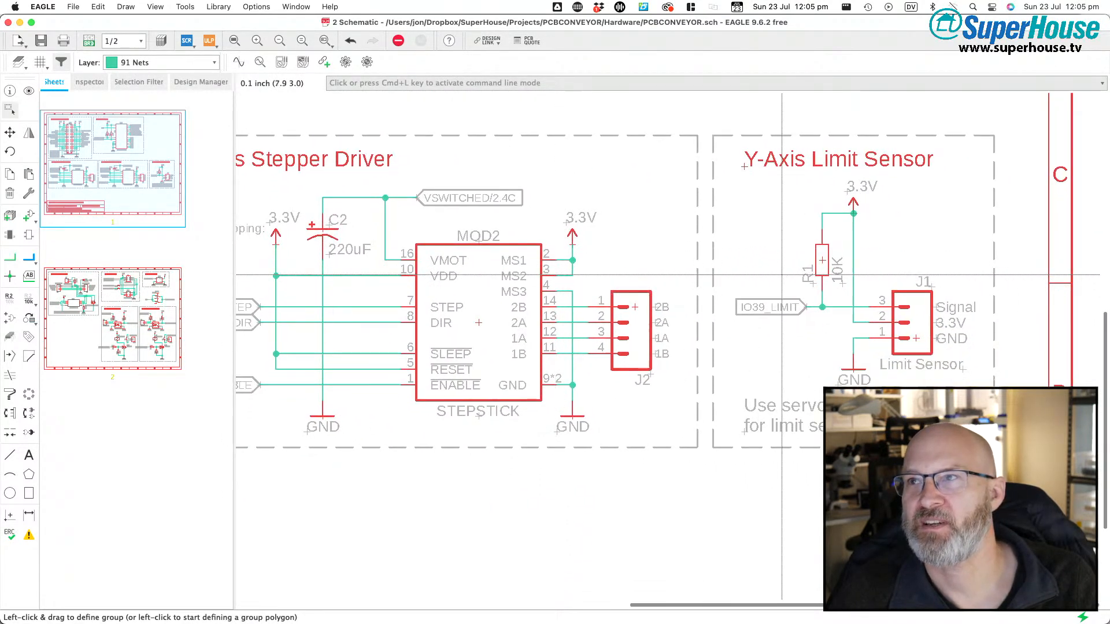
{"action": "scroll", "coordinate": [894, 283], "scroll_direction": "down", "scroll_amount": 2}
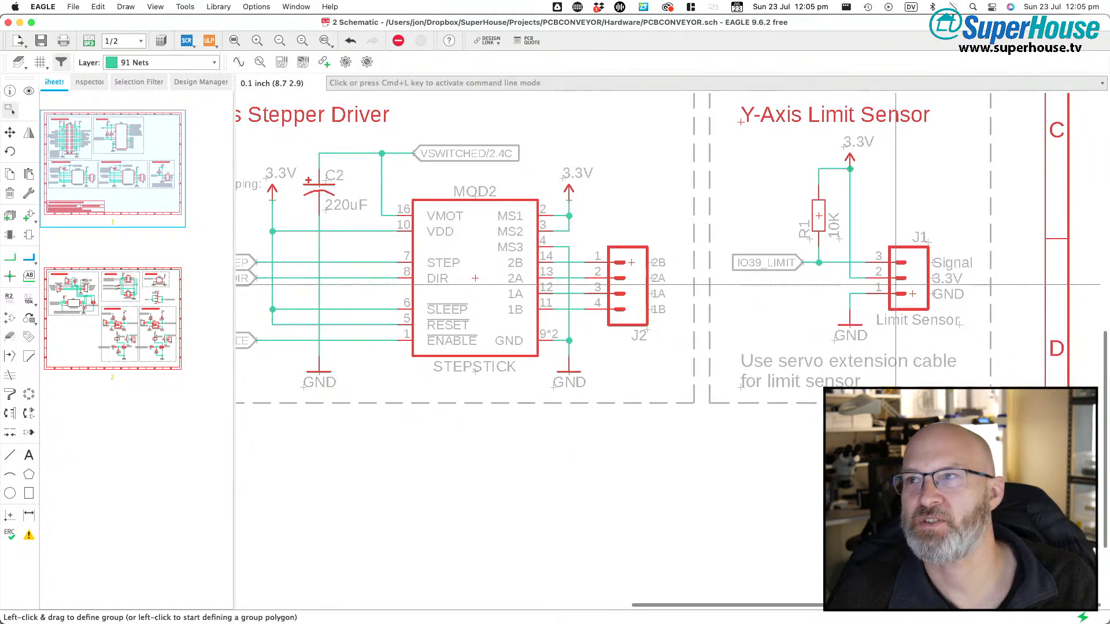
- Examine the Main Board Header pins and the MCP23017 I/O Expander's GPA and GPB signal assignments
{"action": "scroll", "coordinate": [770, 281], "scroll_direction": "up", "scroll_amount": 10}
{"action": "scroll", "coordinate": [770, 282], "scroll_direction": "left", "scroll_amount": 5}
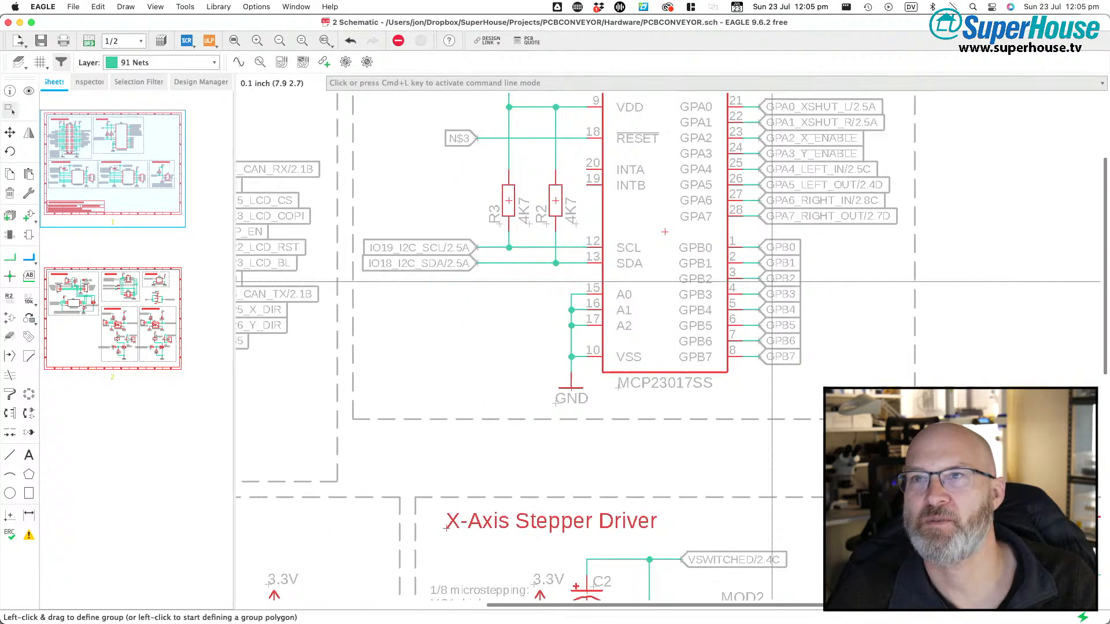
{"action": "scroll", "coordinate": [772, 281], "scroll_direction": "left", "scroll_amount": 5}
{"action": "scroll", "coordinate": [772, 282], "scroll_direction": "down", "scroll_amount": 3}
{"action": "scroll", "coordinate": [772, 281], "scroll_direction": "right", "scroll_amount": 2}
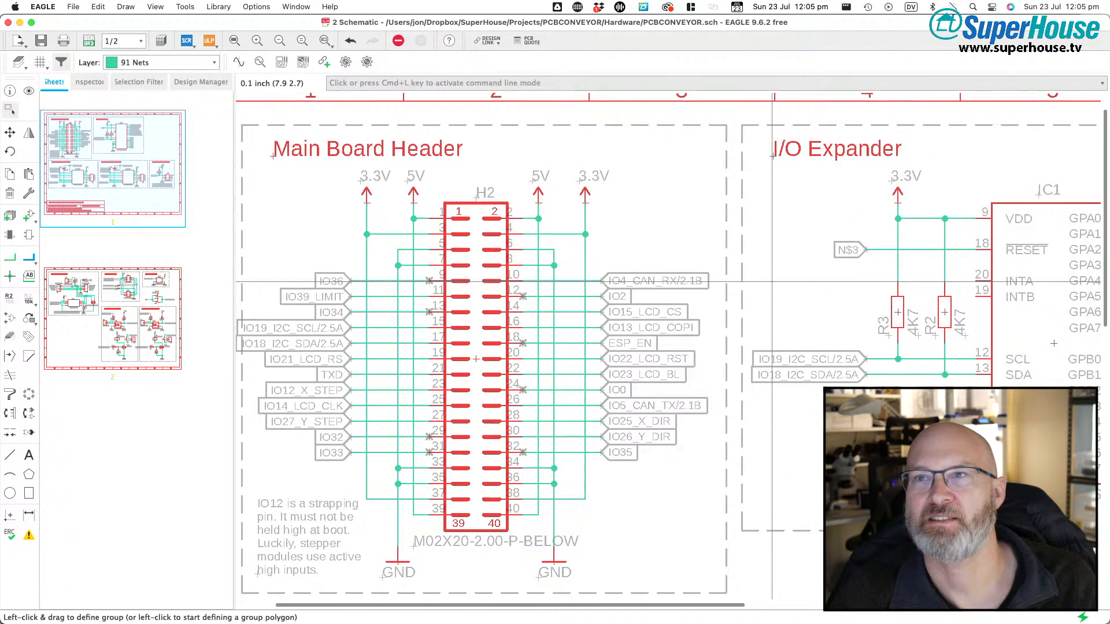
{"action": "scroll", "coordinate": [772, 282], "scroll_direction": "left", "scroll_amount": 1}
{"action": "scroll", "coordinate": [772, 282], "scroll_direction": "right", "scroll_amount": 7}
{"action": "scroll", "coordinate": [772, 281], "scroll_direction": "up", "scroll_amount": 1}
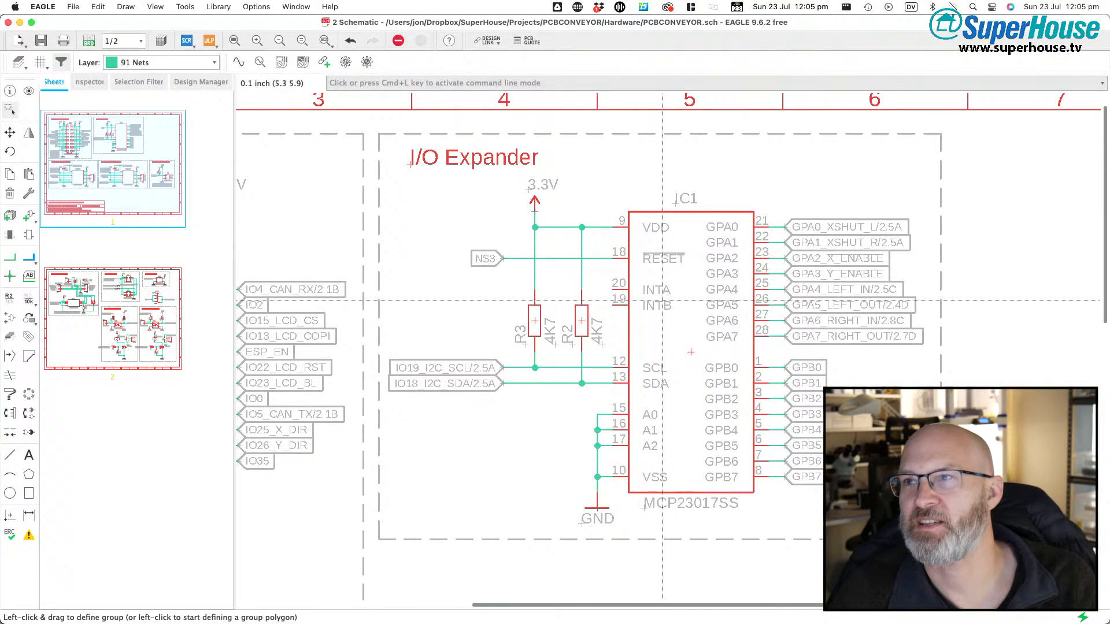
{"action": "scroll", "coordinate": [852, 308], "scroll_direction": "up", "scroll_amount": 8}
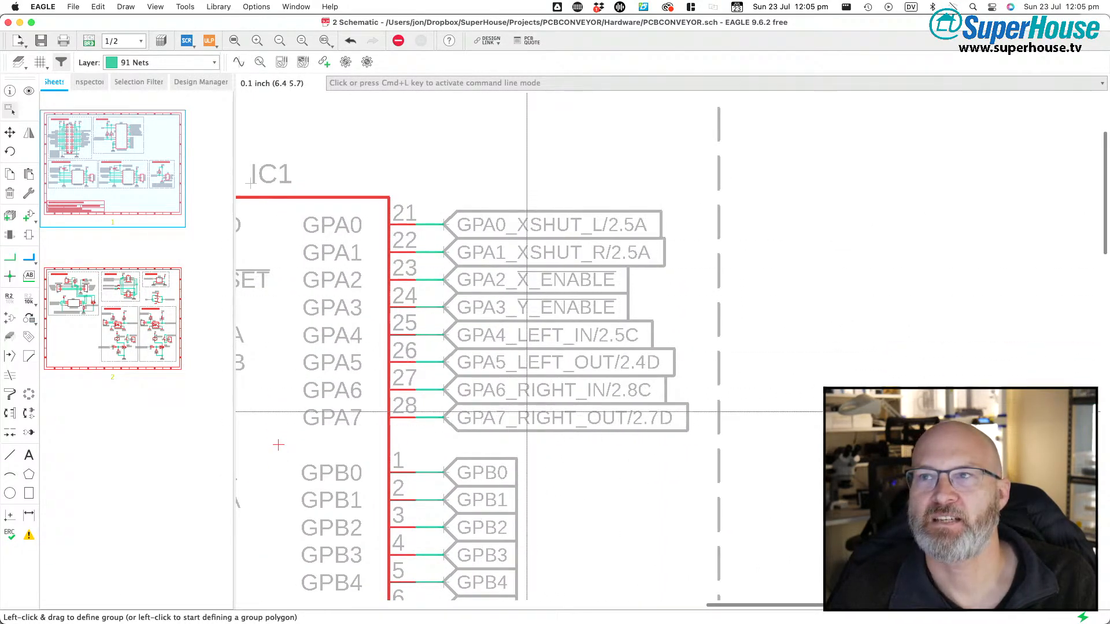
{"action": "middle_click_drag", "start_coordinate": [568, 359], "coordinate": [589, 352]}
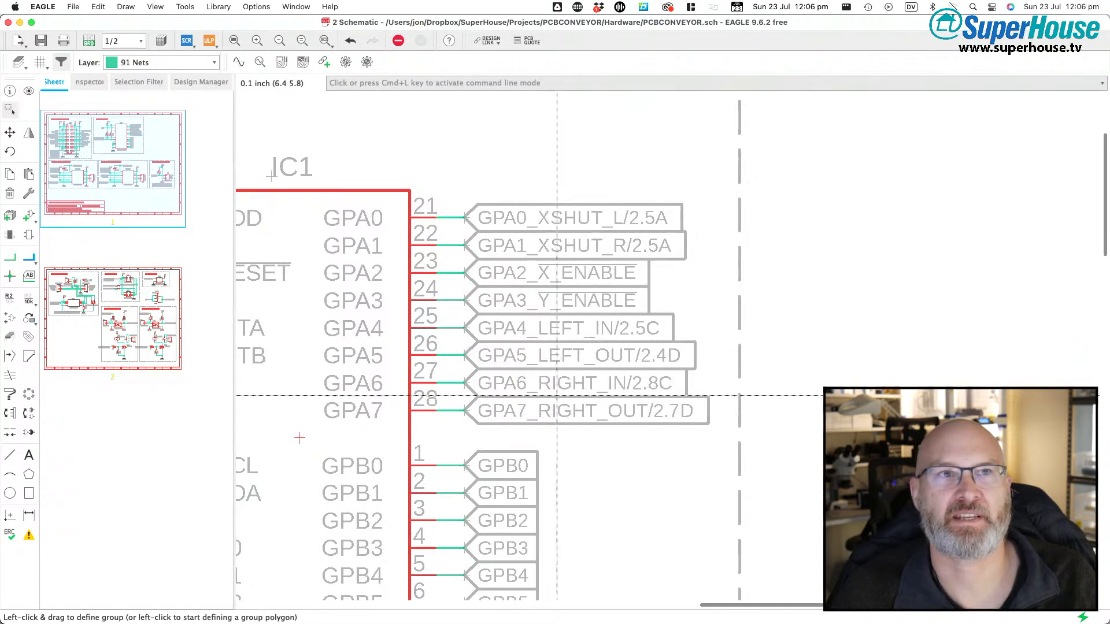
{"action": "scroll", "coordinate": [566, 370], "scroll_direction": "left", "scroll_amount": 3}
{"action": "scroll", "coordinate": [566, 370], "scroll_direction": "down", "scroll_amount": 5}
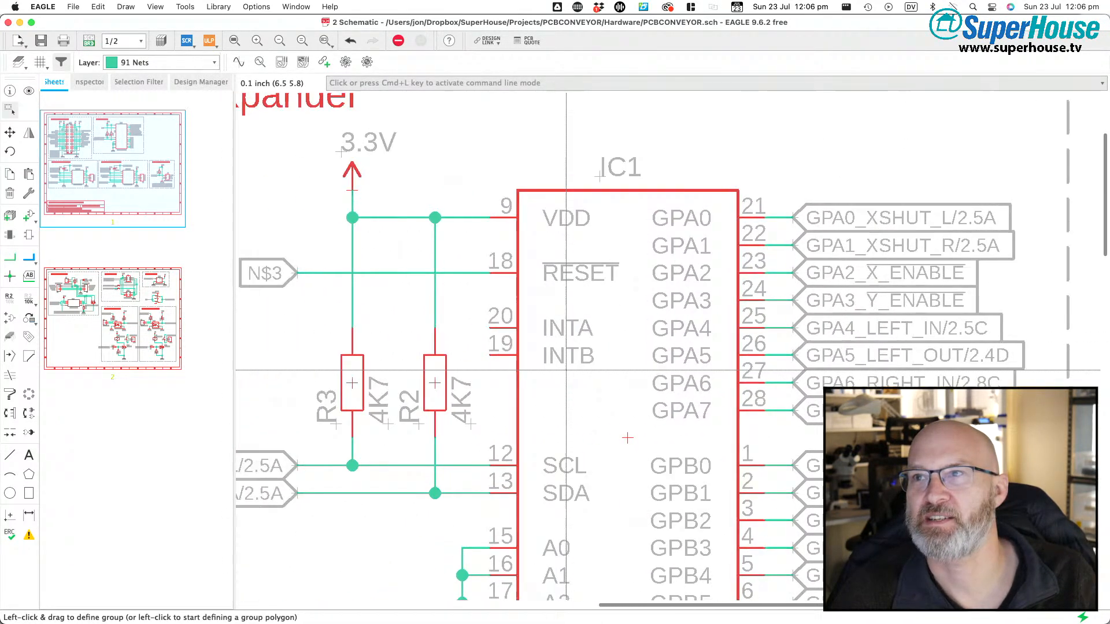
- Display sheet 2 of the PCBCONVEYOR schematic, containing the CAN Bus Interface and 5V Regulator
{"action": "scroll", "coordinate": [568, 371], "scroll_direction": "down", "scroll_amount": 5}
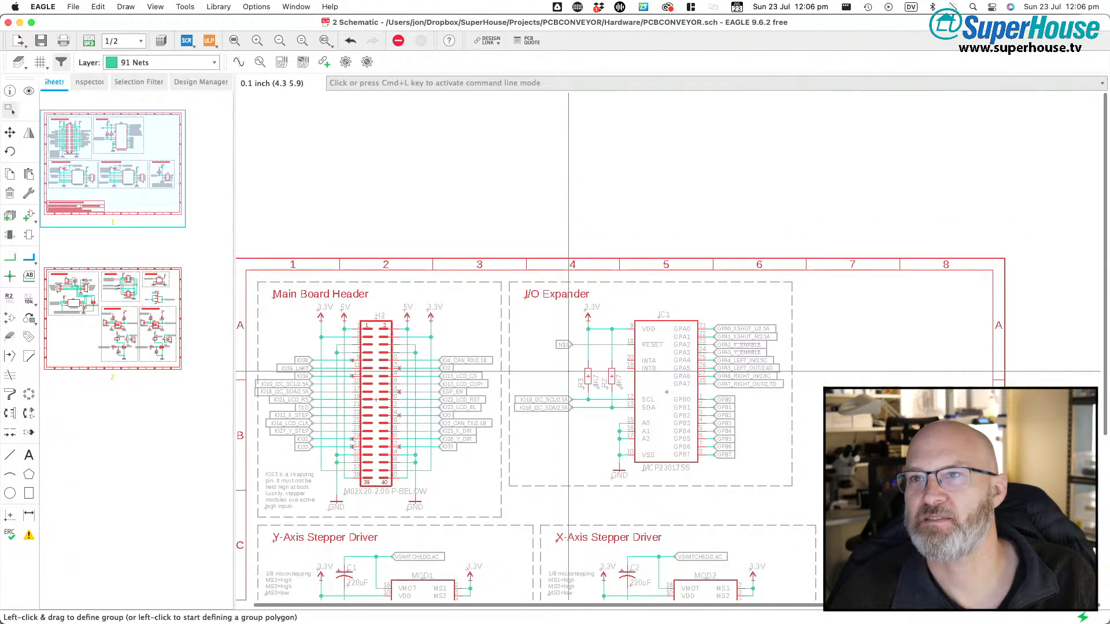
{"action": "scroll", "coordinate": [568, 372], "scroll_direction": "down", "scroll_amount": 3}
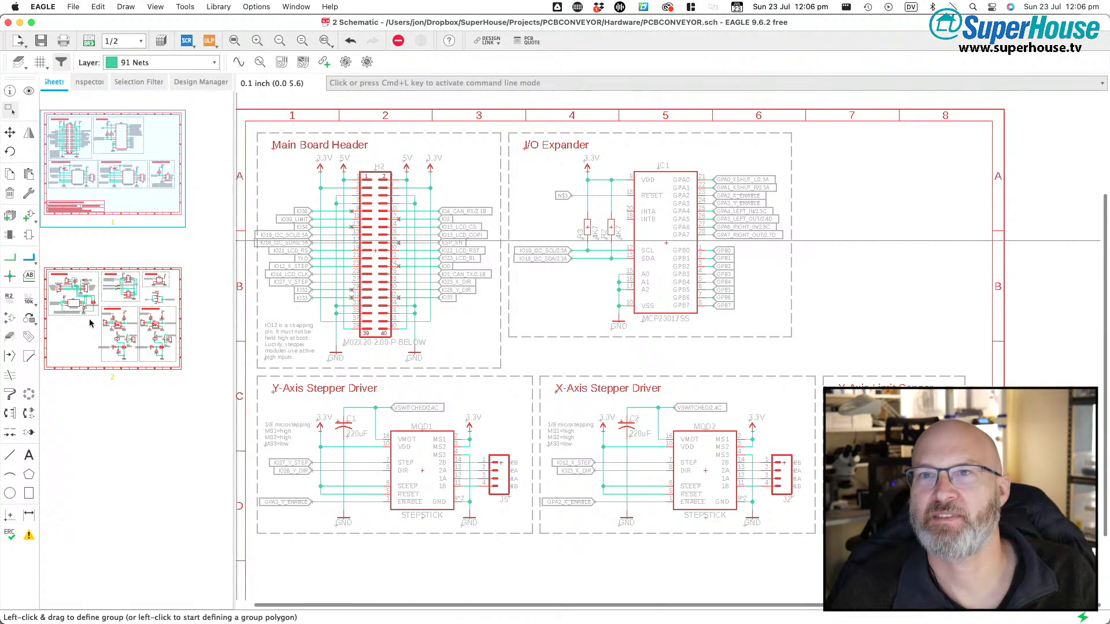
{"action": "left_click", "coordinate": [75, 348]}
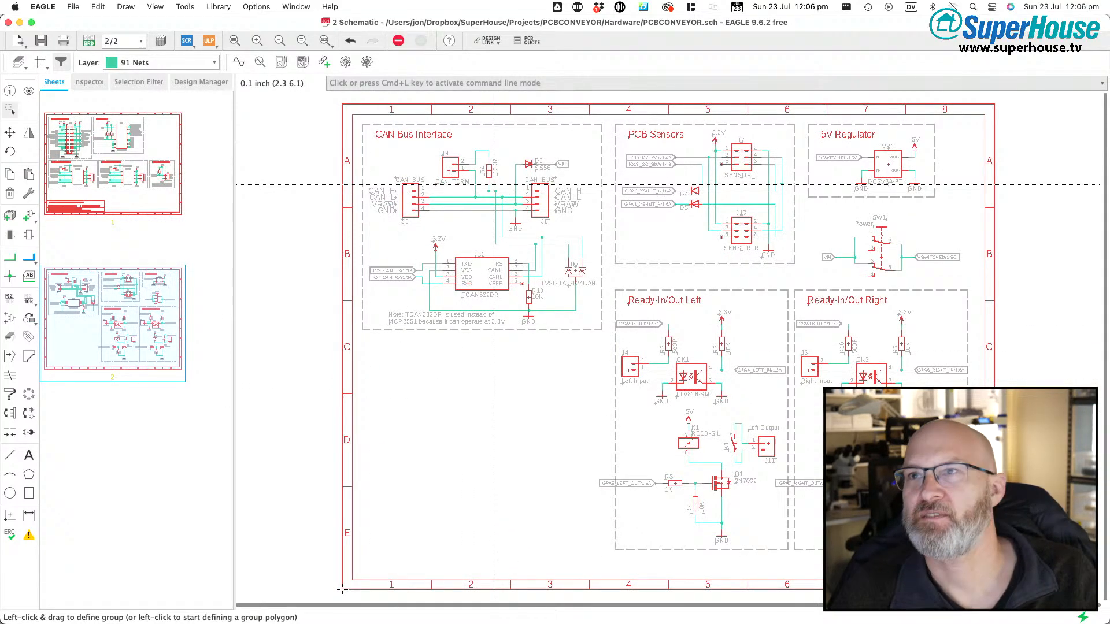
- Examine the overall CAN Bus Interface circuit, including both CAN_BUS connectors and the TCAN332DR transceiver
{"action": "scroll", "coordinate": [493, 185], "scroll_direction": "up", "scroll_amount": 3}
{"action": "middle_click_drag", "start_coordinate": [493, 185], "coordinate": [484, 254]}
{"action": "scroll", "coordinate": [392, 372], "scroll_direction": "up", "scroll_amount": 3}
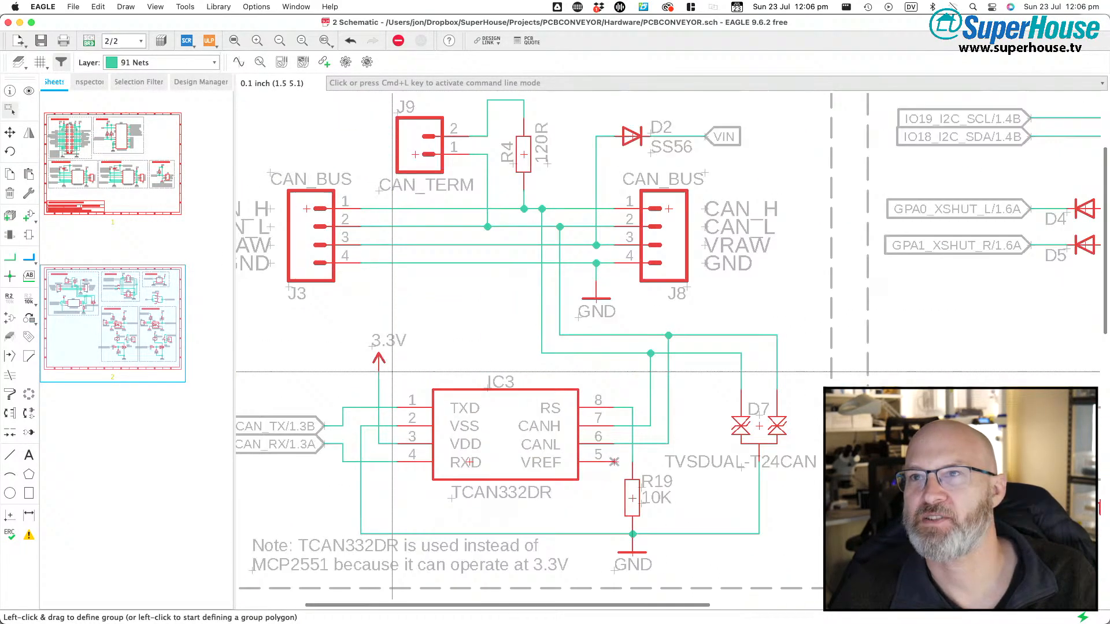
{"action": "middle_click_drag", "start_coordinate": [392, 371], "coordinate": [443, 423]}
{"action": "scroll", "coordinate": [392, 372], "scroll_direction": "down", "scroll_amount": 3}
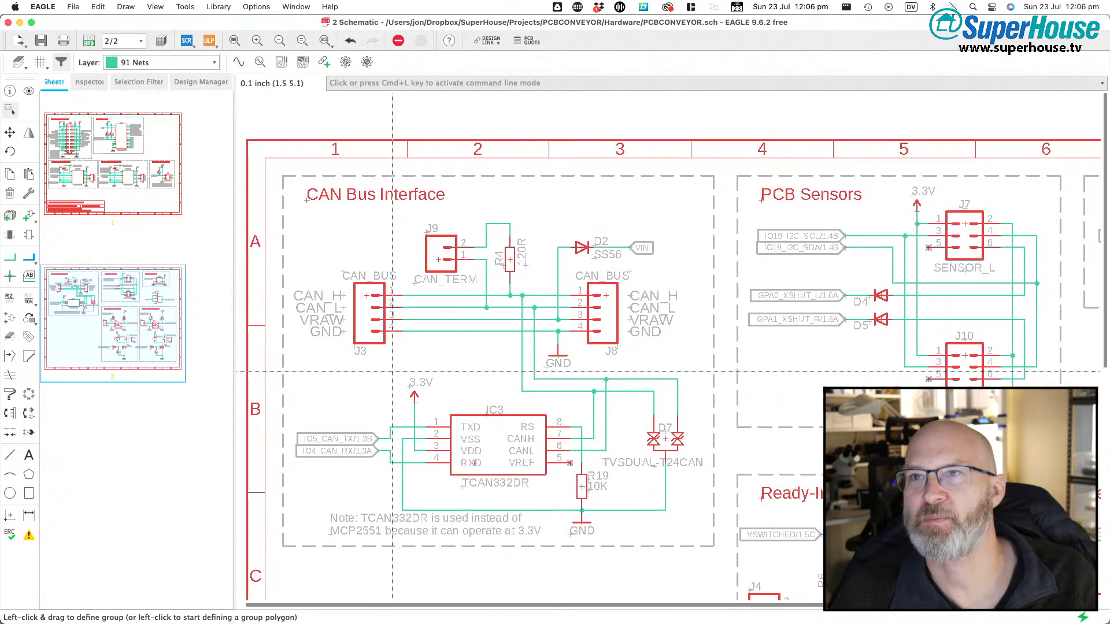
{"action": "scroll", "coordinate": [392, 372], "scroll_direction": "down", "scroll_amount": 1}
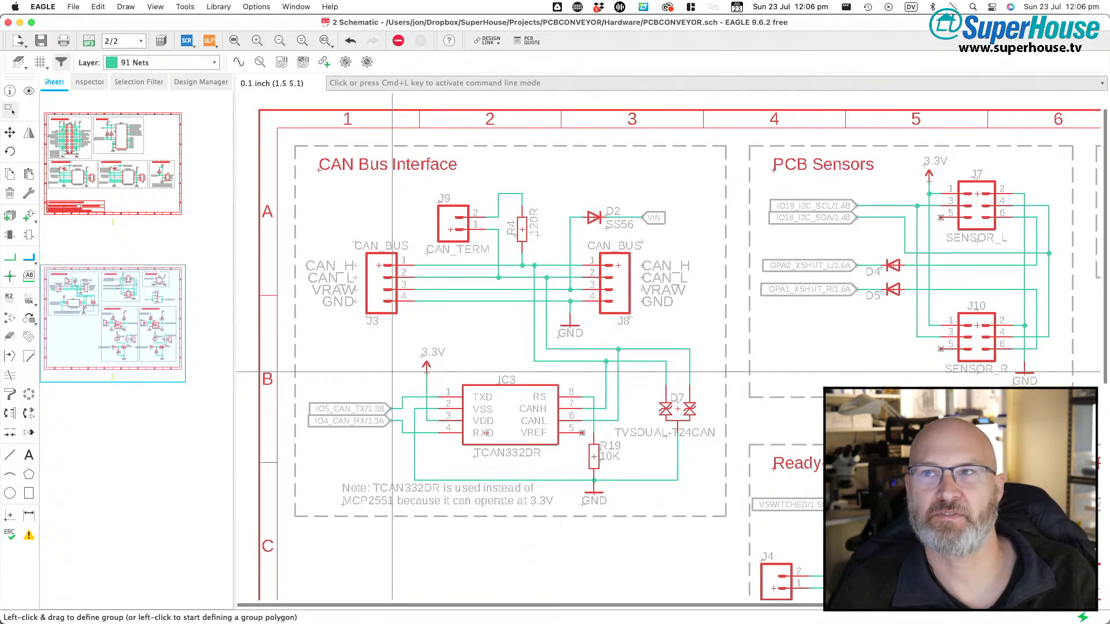
{"action": "scroll", "coordinate": [392, 371], "scroll_direction": "right", "scroll_amount": 1}
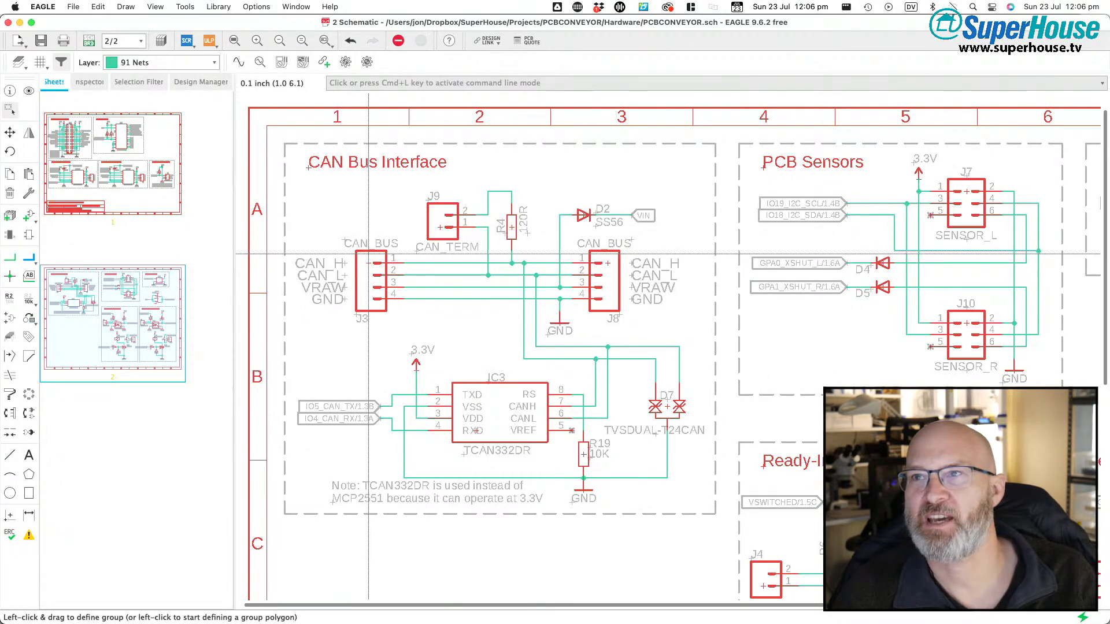
- Inspect the CAN_H, CAN_L, VRAW and GND lines running between the J3 and J8 CAN_BUS connectors
{"action": "scroll", "coordinate": [373, 256], "scroll_direction": "up", "scroll_amount": 4}
{"action": "middle_click_drag", "start_coordinate": [373, 255], "coordinate": [477, 319]}
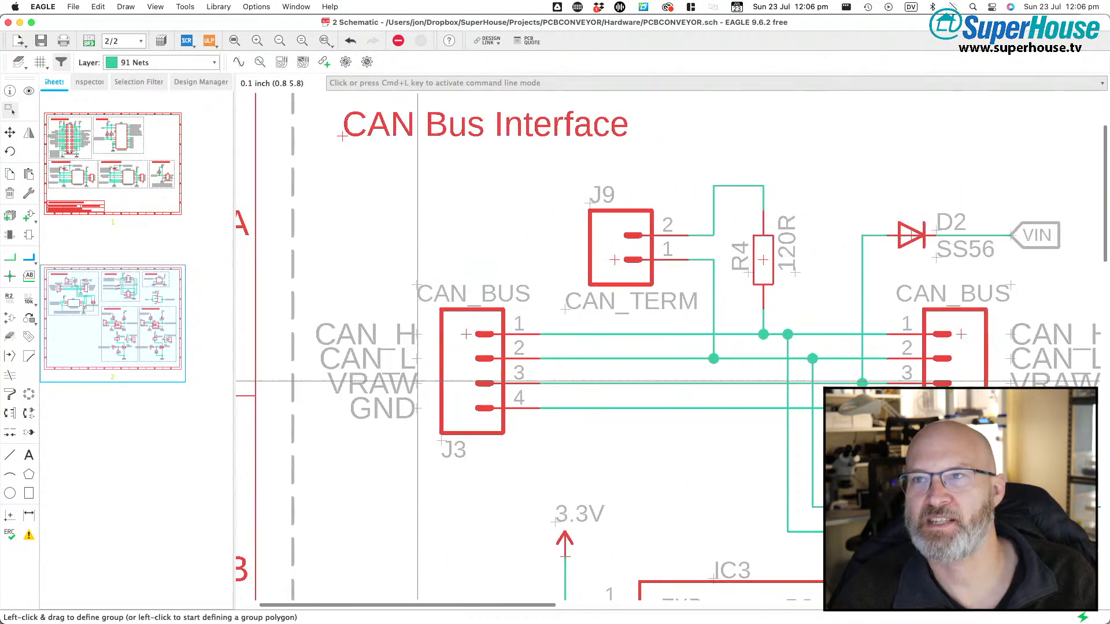
{"action": "scroll", "coordinate": [424, 380], "scroll_direction": "down", "scroll_amount": 5}
{"action": "scroll", "coordinate": [423, 380], "scroll_direction": "right", "scroll_amount": 2}
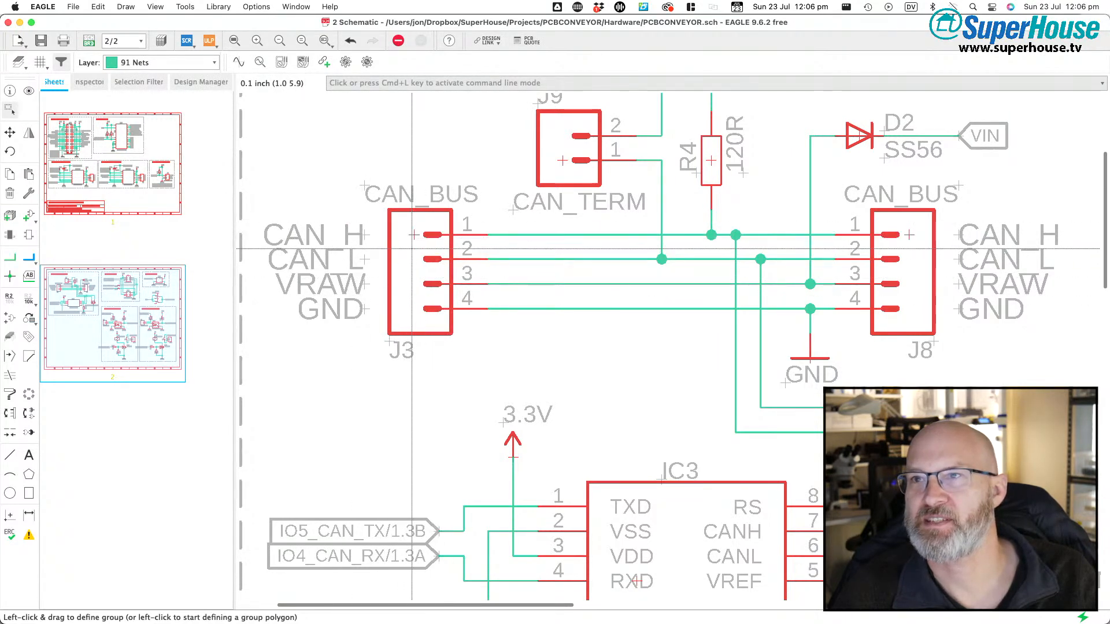
- Inspect the CAN_TERM jumper with resistor R4, and trace VRAW through diode D2 to VIN
{"action": "scroll", "coordinate": [757, 292], "scroll_direction": "right", "scroll_amount": 5}
{"action": "scroll", "coordinate": [758, 292], "scroll_direction": "up", "scroll_amount": 5}
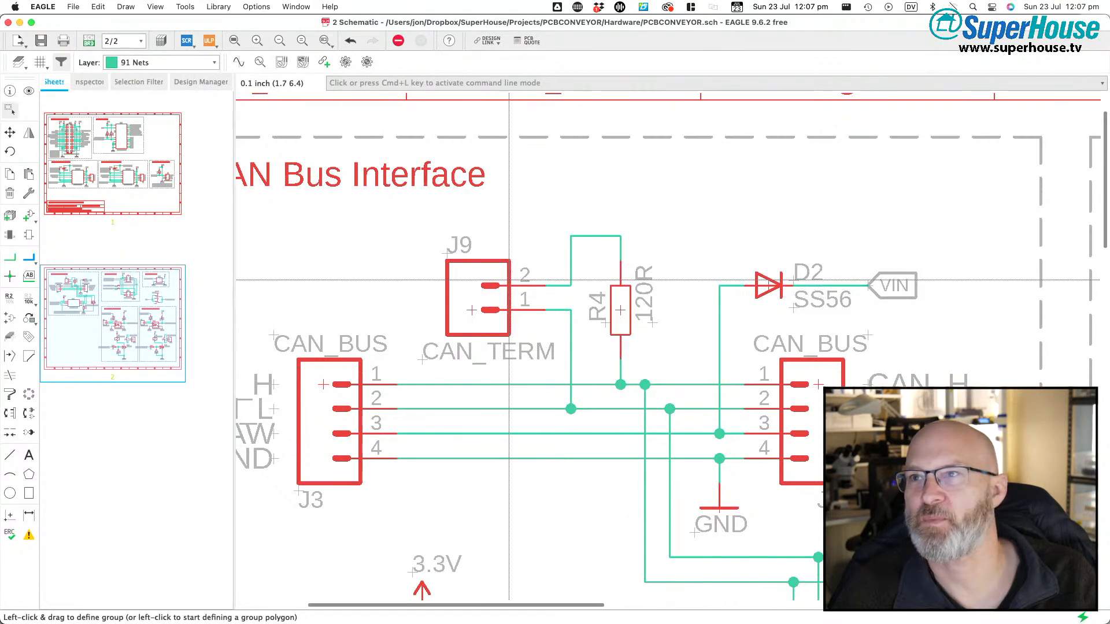
{"action": "scroll", "coordinate": [613, 312], "scroll_direction": "down", "scroll_amount": 3}
{"action": "scroll", "coordinate": [621, 312], "scroll_direction": "down", "scroll_amount": 3}
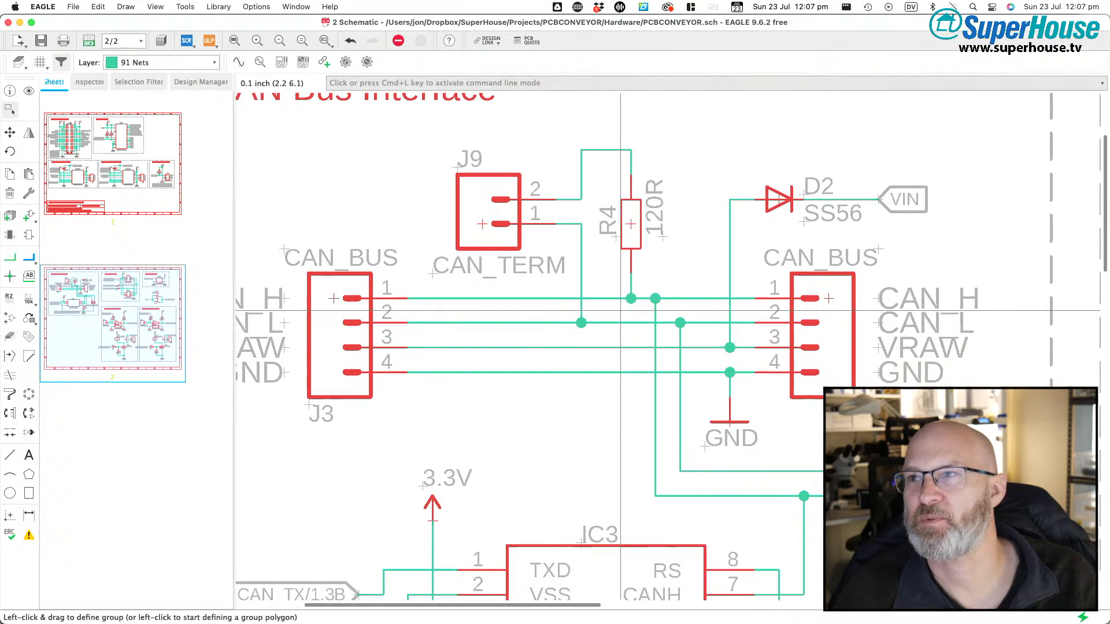
{"action": "scroll", "coordinate": [792, 347], "scroll_direction": "right", "scroll_amount": 3}
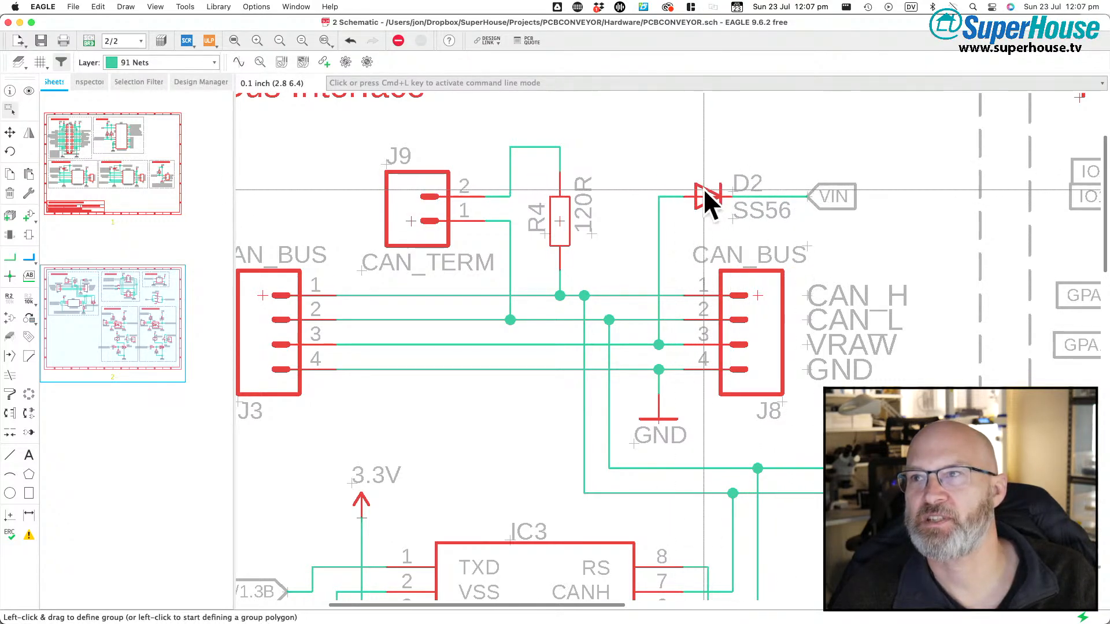
- Check the TCAN332DR transceiver's CAN_TX and CAN_RX signals, its 3.3V supply and the D7 TVS protection
{"action": "scroll", "coordinate": [704, 191], "scroll_direction": "down", "scroll_amount": 5}
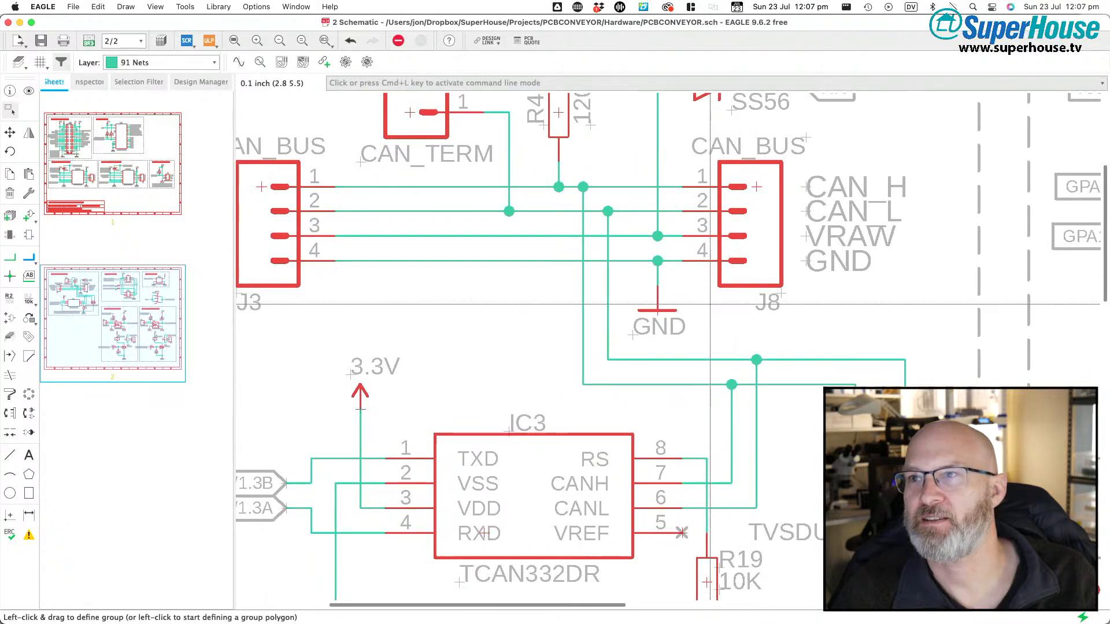
{"action": "scroll", "coordinate": [710, 304], "scroll_direction": "down", "scroll_amount": 6}
{"action": "scroll", "coordinate": [710, 304], "scroll_direction": "left", "scroll_amount": 4}
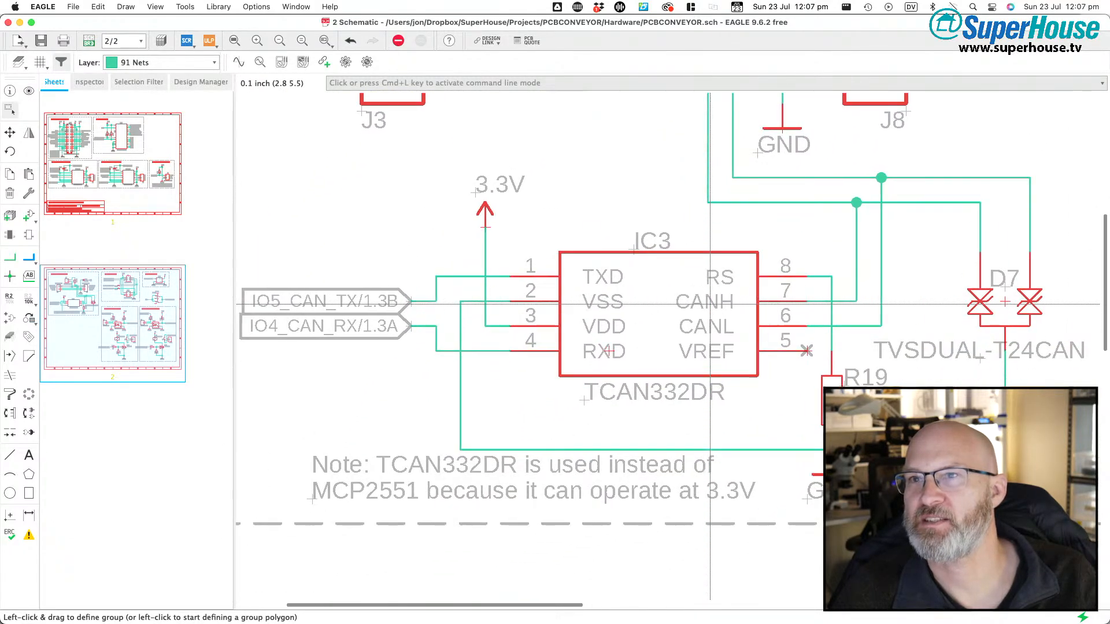
{"action": "scroll", "coordinate": [710, 304], "scroll_direction": "up", "scroll_amount": 2}
{"action": "scroll", "coordinate": [710, 304], "scroll_direction": "right", "scroll_amount": 1}
{"action": "scroll", "coordinate": [710, 304], "scroll_direction": "down", "scroll_amount": 3}
{"action": "scroll", "coordinate": [710, 304], "scroll_direction": "right", "scroll_amount": 8}
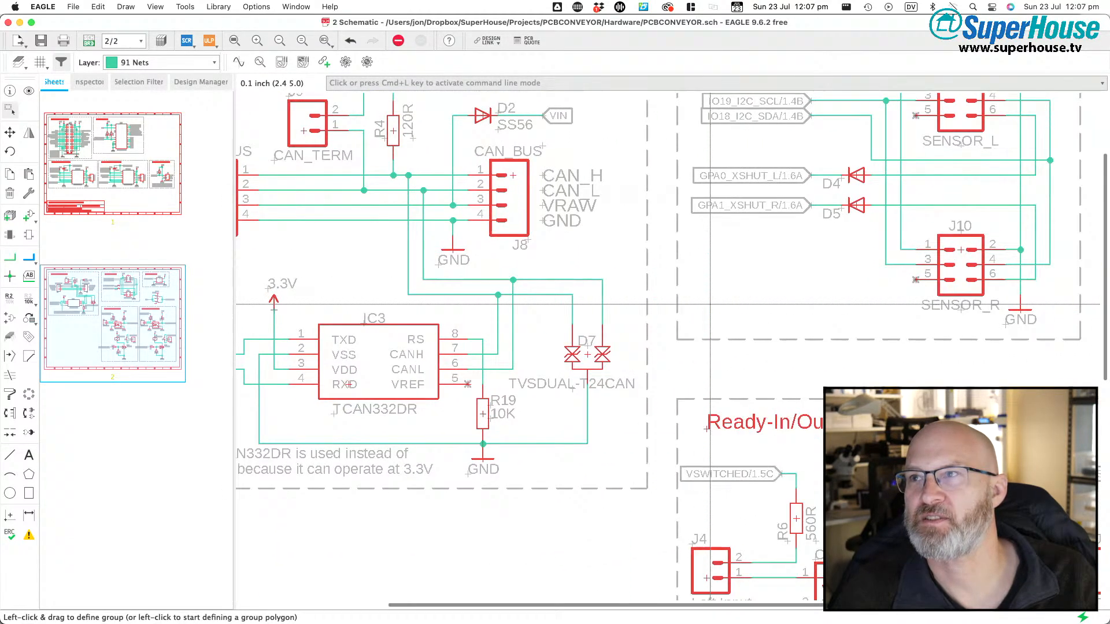
- Examine the Ready-In/Out Left circuit, covering its LTV816 optocoupler input and its reed relay output
{"action": "scroll", "coordinate": [710, 304], "scroll_direction": "down", "scroll_amount": 10}
{"action": "scroll", "coordinate": [710, 303], "scroll_direction": "right", "scroll_amount": 12}
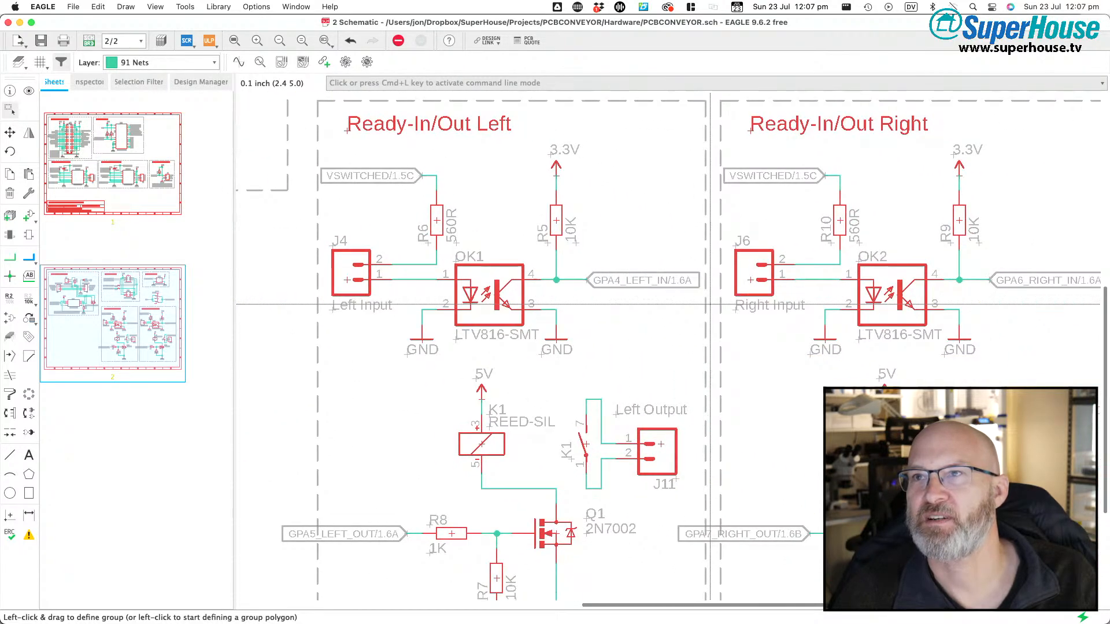
{"action": "scroll", "coordinate": [567, 320], "scroll_direction": "down", "scroll_amount": 1}
{"action": "scroll", "coordinate": [566, 320], "scroll_direction": "down", "scroll_amount": 2}
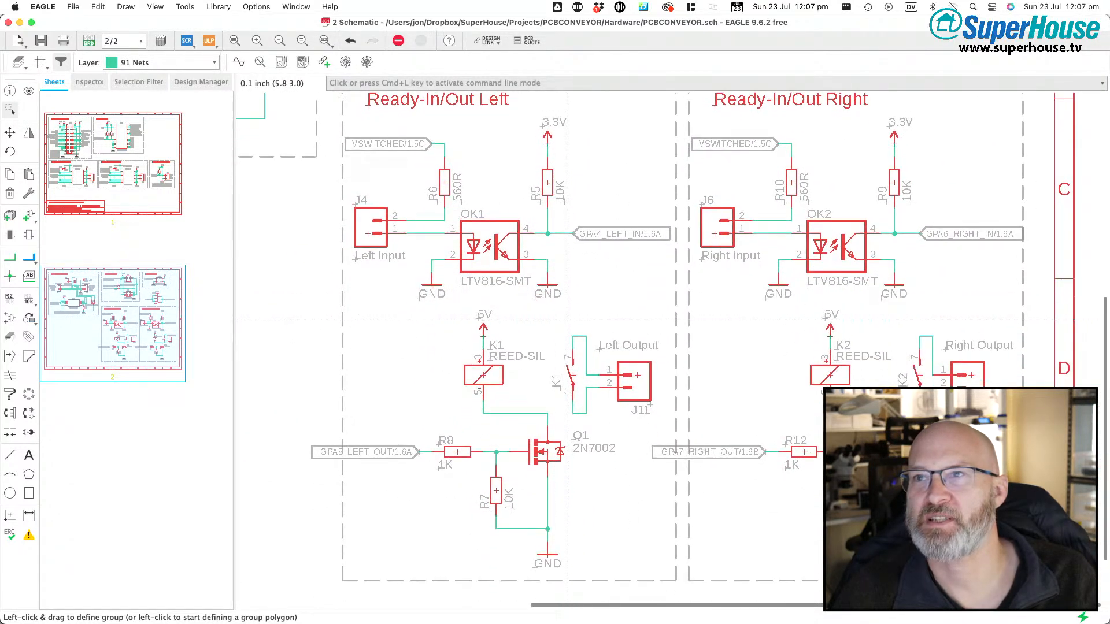
{"action": "scroll", "coordinate": [567, 320], "scroll_direction": "down", "scroll_amount": 1}
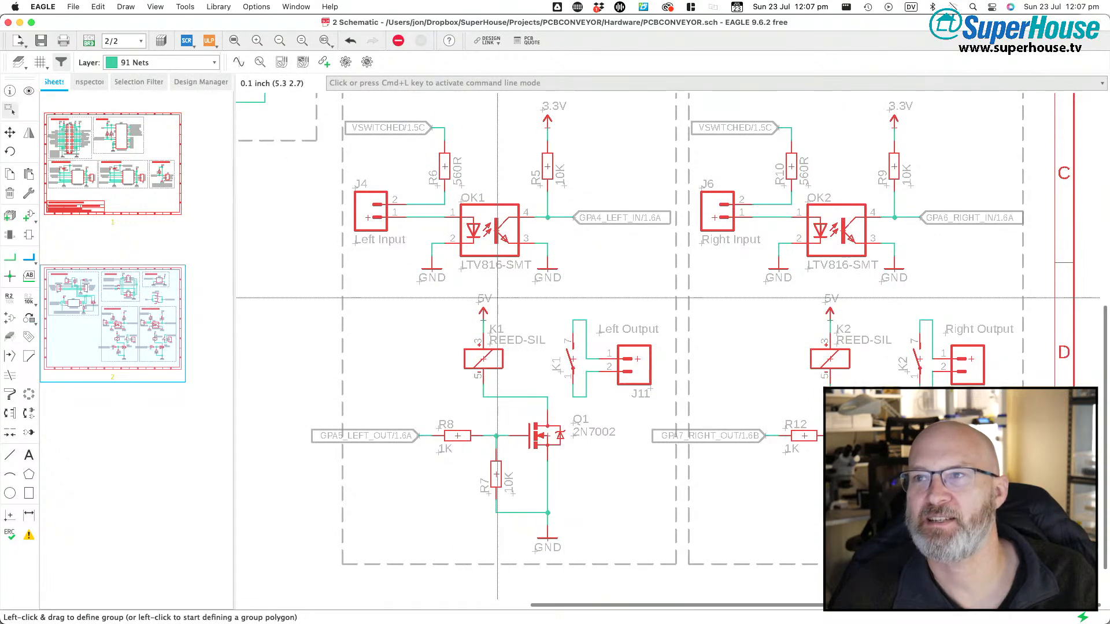
{"action": "scroll", "coordinate": [497, 298], "scroll_direction": "up", "scroll_amount": 4}
{"action": "scroll", "coordinate": [497, 298], "scroll_direction": "down", "scroll_amount": 3}
{"action": "scroll", "coordinate": [497, 298], "scroll_direction": "up", "scroll_amount": 2}
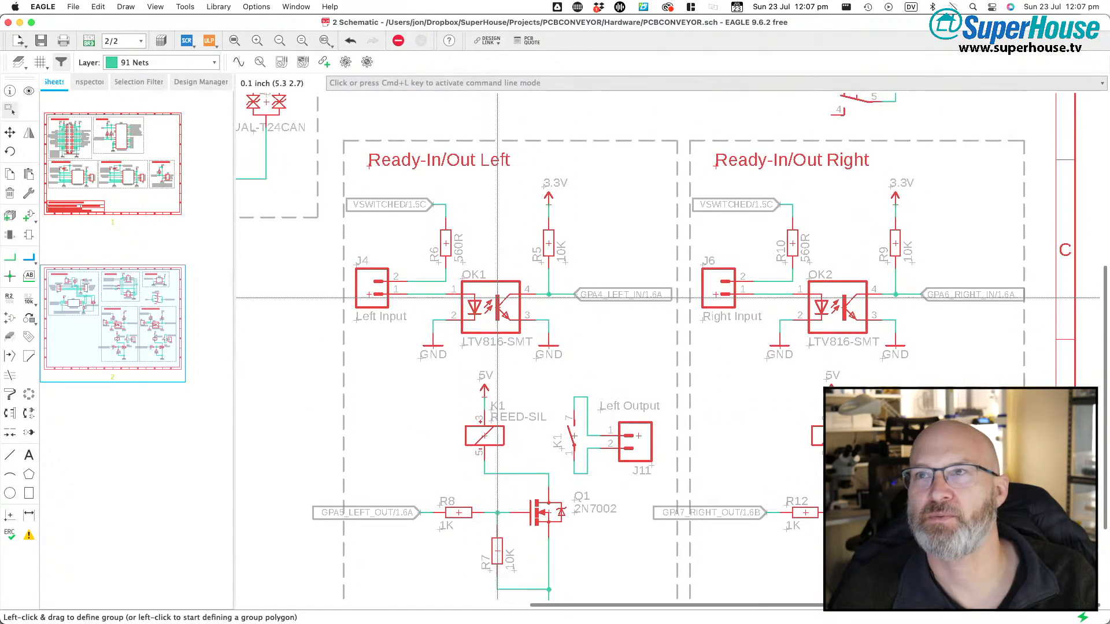
{"action": "scroll", "coordinate": [497, 299], "scroll_direction": "down", "scroll_amount": 3}
{"action": "scroll", "coordinate": [497, 298], "scroll_direction": "up", "scroll_amount": 2}
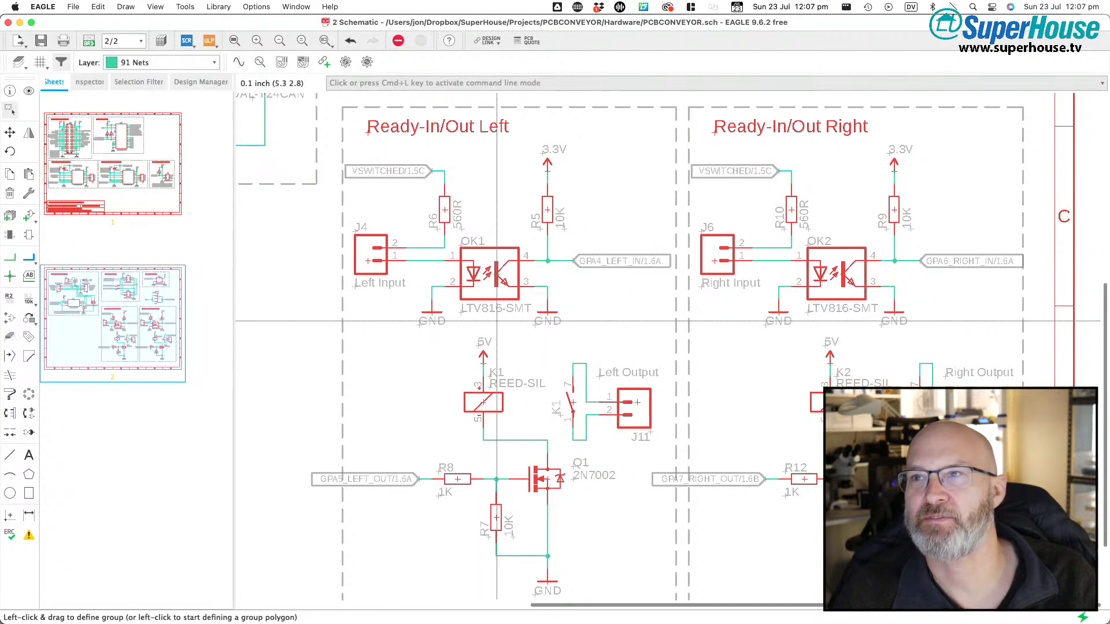
- Compare the Ready-In/Out Right circuit with the left one, leaving no group selection active
{"action": "left_click", "coordinate": [391, 385]}
{"action": "scroll", "coordinate": [420, 353], "scroll_direction": "down", "scroll_amount": 2}
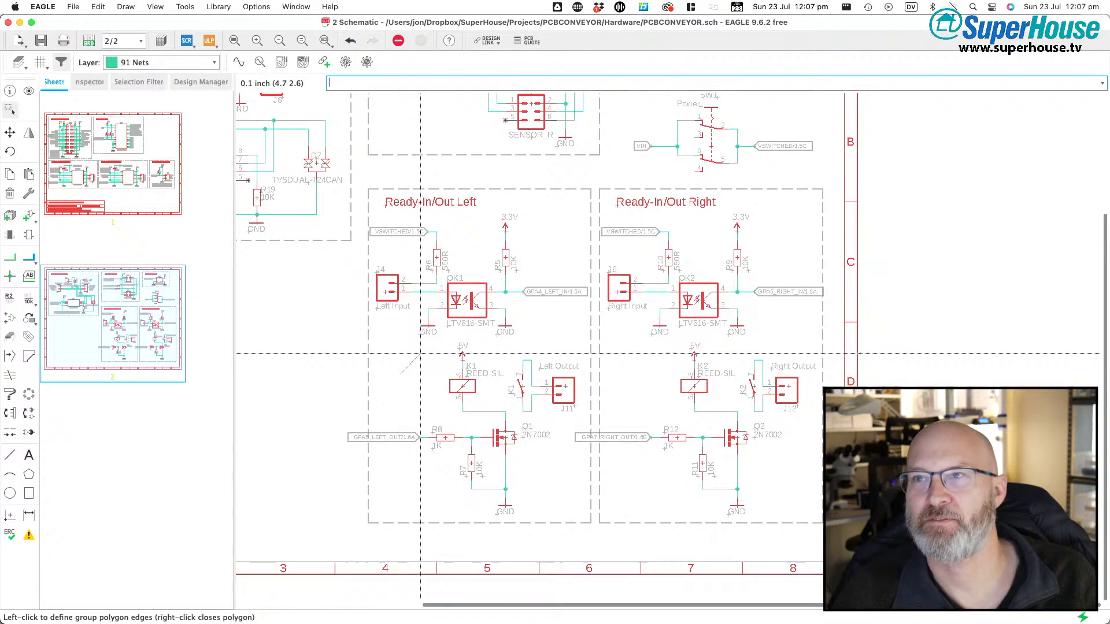
{"action": "scroll", "coordinate": [856, 379], "scroll_direction": "up", "scroll_amount": 4}
{"action": "scroll", "coordinate": [607, 277], "scroll_direction": "down", "scroll_amount": 4}
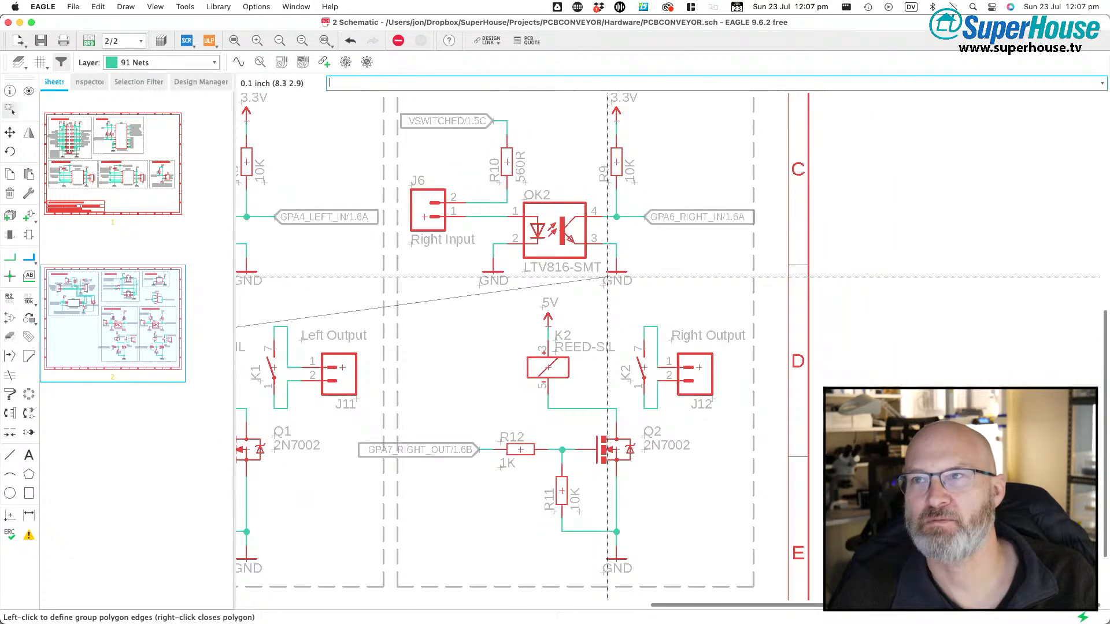
{"action": "scroll", "coordinate": [607, 277], "scroll_direction": "up", "scroll_amount": 1}
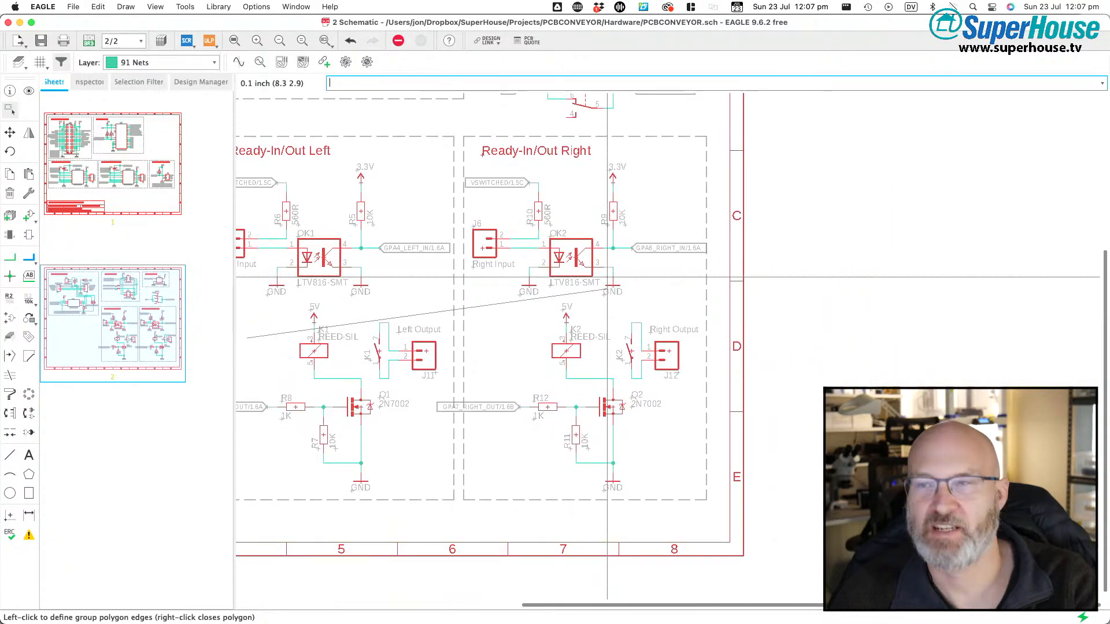
{"action": "key", "text": "Escape"}
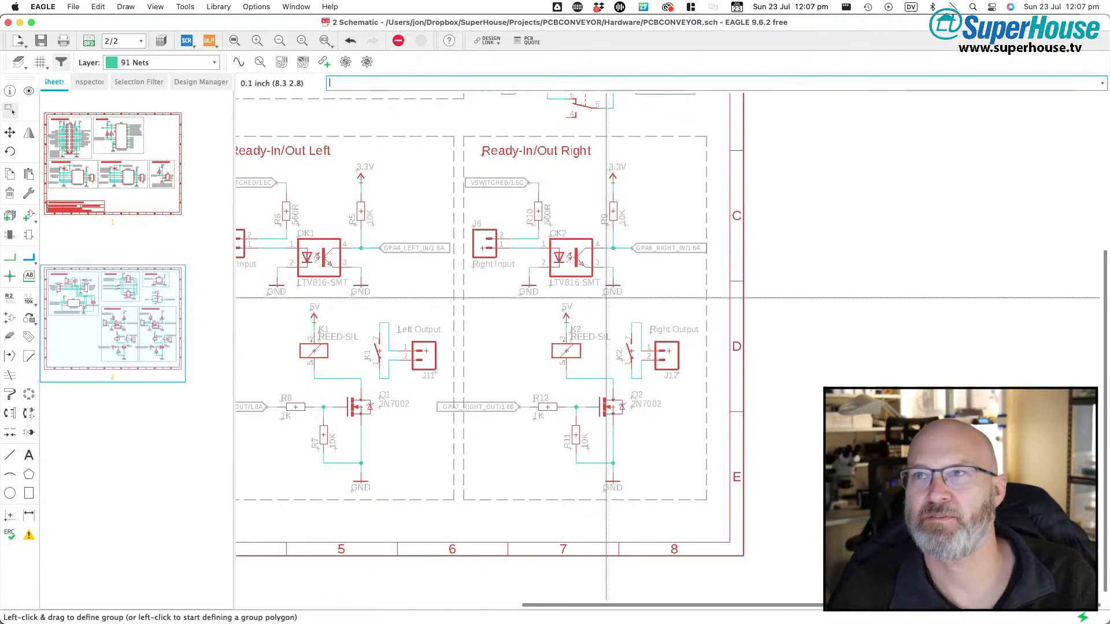
- Inspect power switch SW1 between VIN and VSWITCHED, near the 5V Regulator
{"action": "scroll", "coordinate": [609, 271], "scroll_direction": "down", "scroll_amount": 2}
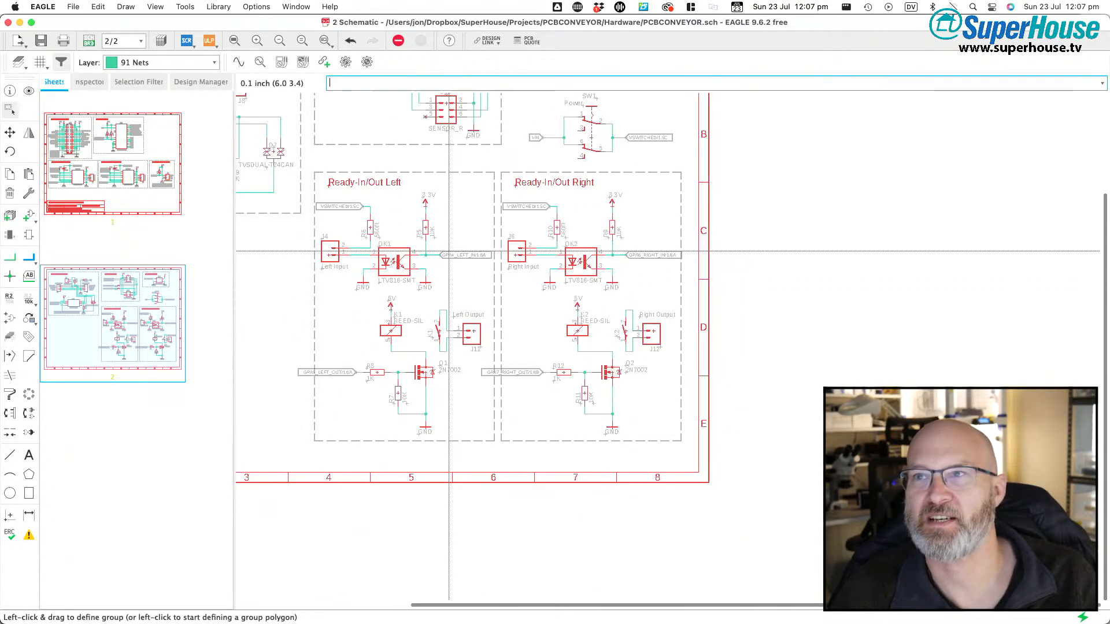
{"action": "scroll", "coordinate": [448, 252], "scroll_direction": "up", "scroll_amount": 3}
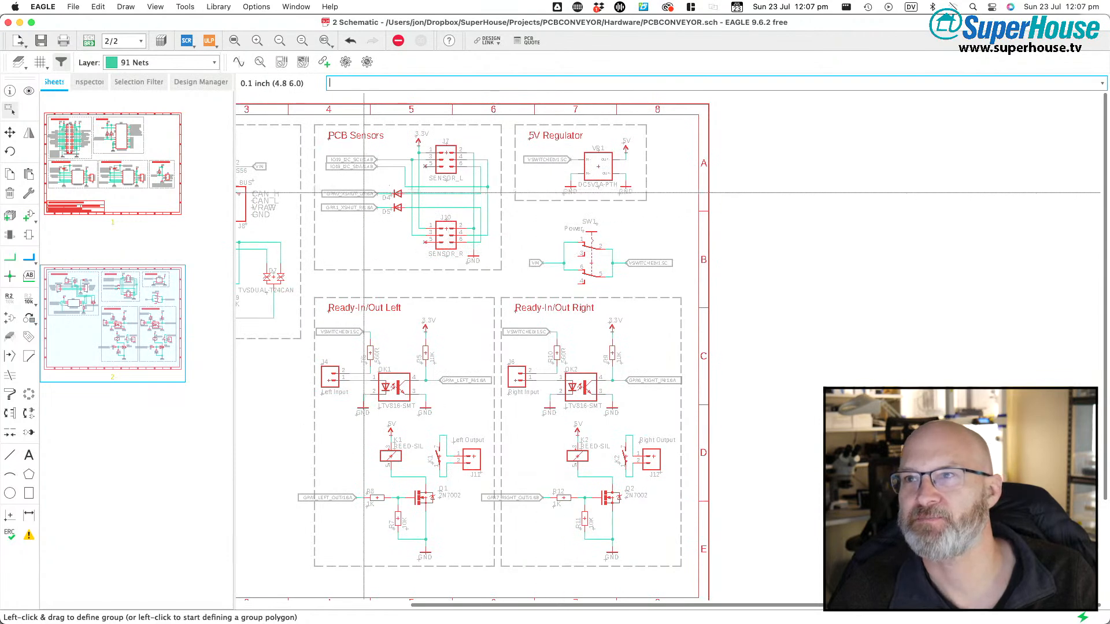
{"action": "scroll", "coordinate": [714, 292], "scroll_direction": "up", "scroll_amount": 3}
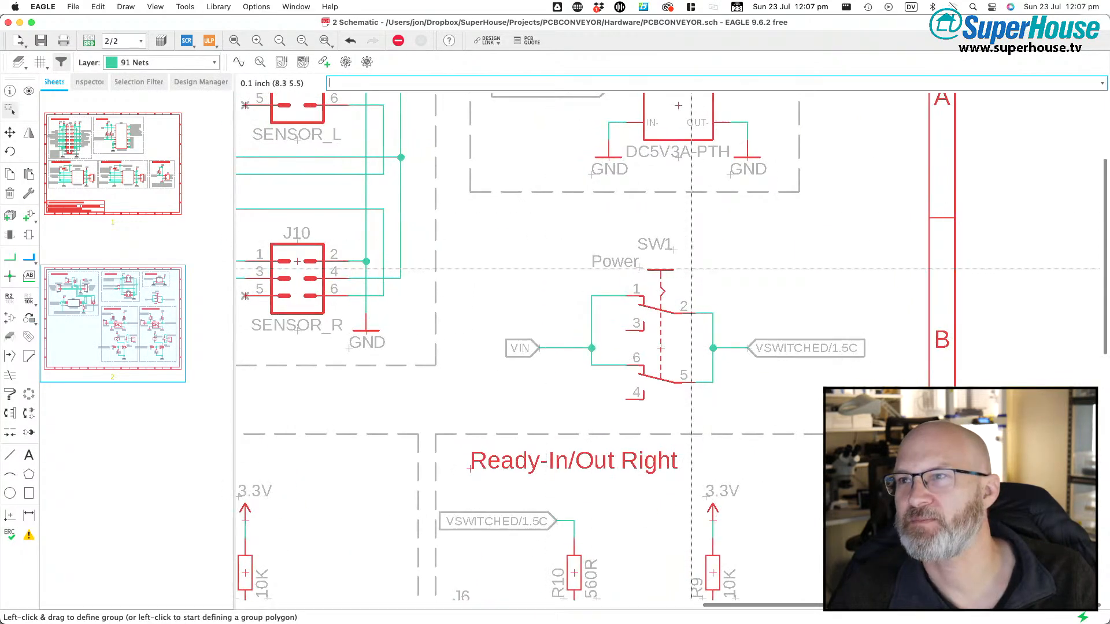
{"action": "scroll", "coordinate": [591, 308], "scroll_direction": "down", "scroll_amount": 3}
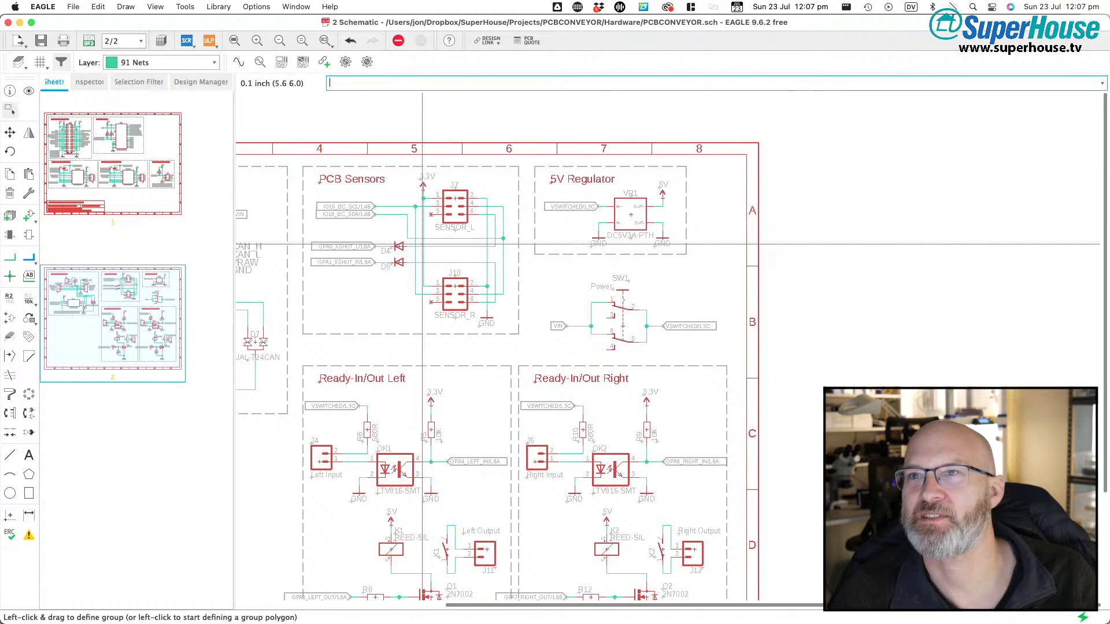
- Examine the PCB Sensors circuit, including the SENSOR_L and SENSOR_R connectors, I2C lines and XSHUT diodes
{"action": "scroll", "coordinate": [445, 247], "scroll_direction": "left", "scroll_amount": 1}
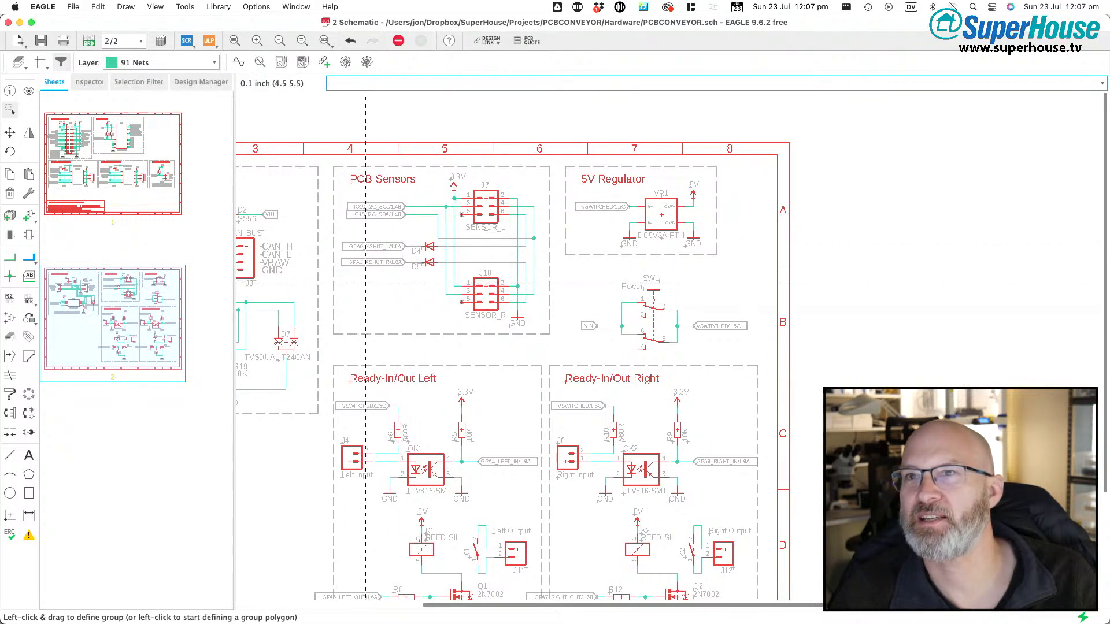
{"action": "scroll", "coordinate": [434, 210], "scroll_direction": "up", "scroll_amount": 3}
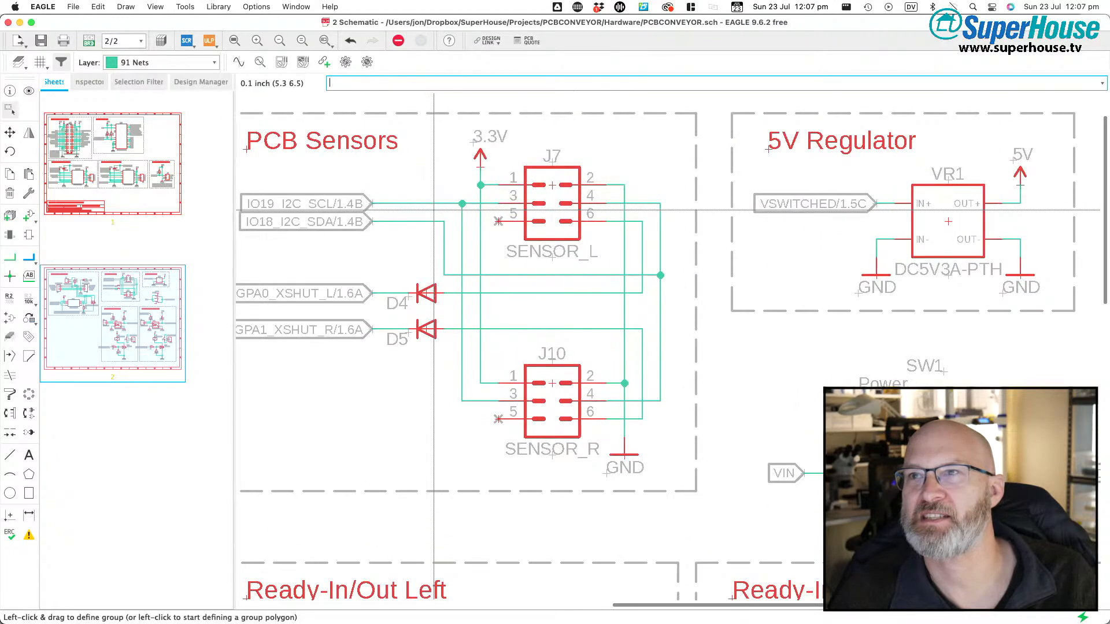
{"action": "scroll", "coordinate": [434, 210], "scroll_direction": "left", "scroll_amount": 1}
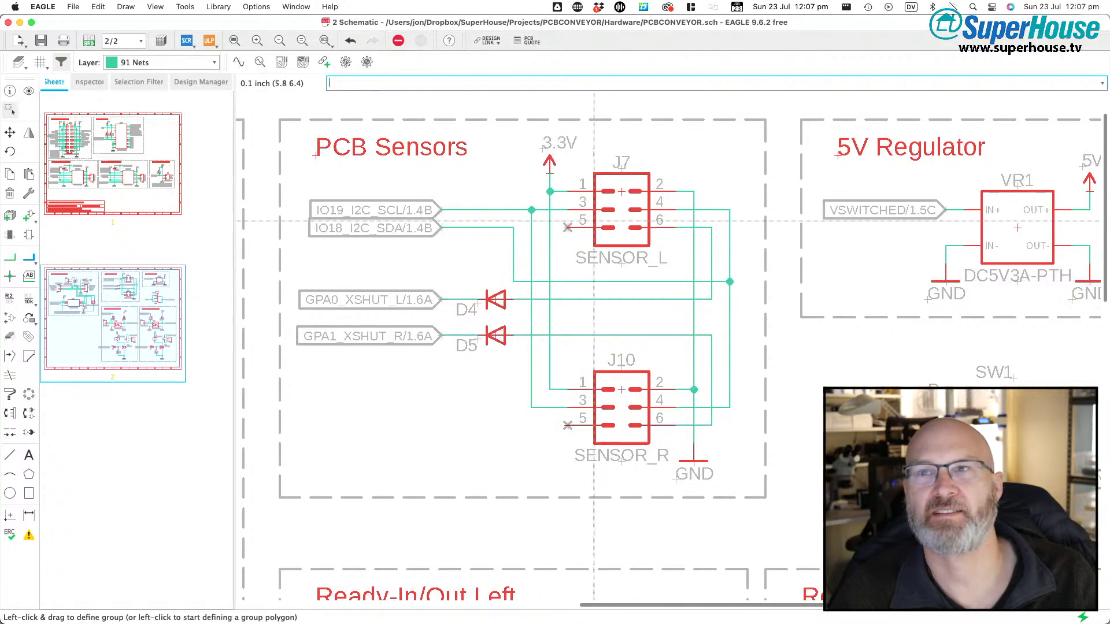
{"action": "scroll", "coordinate": [596, 216], "scroll_direction": "down", "scroll_amount": 4}
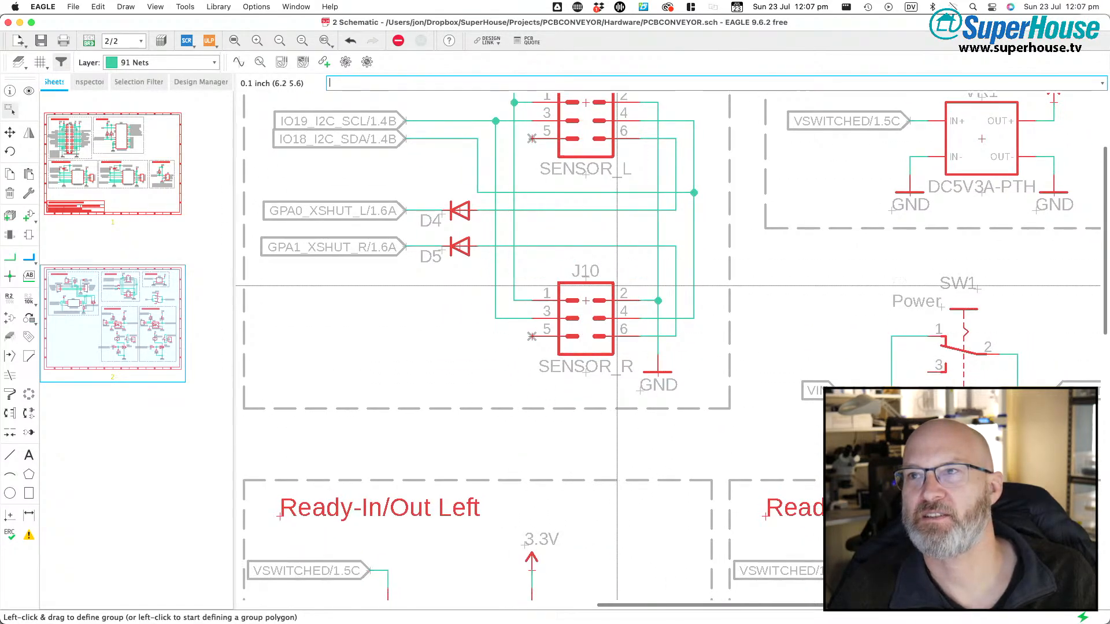
{"action": "scroll", "coordinate": [550, 274], "scroll_direction": "up", "scroll_amount": 4}
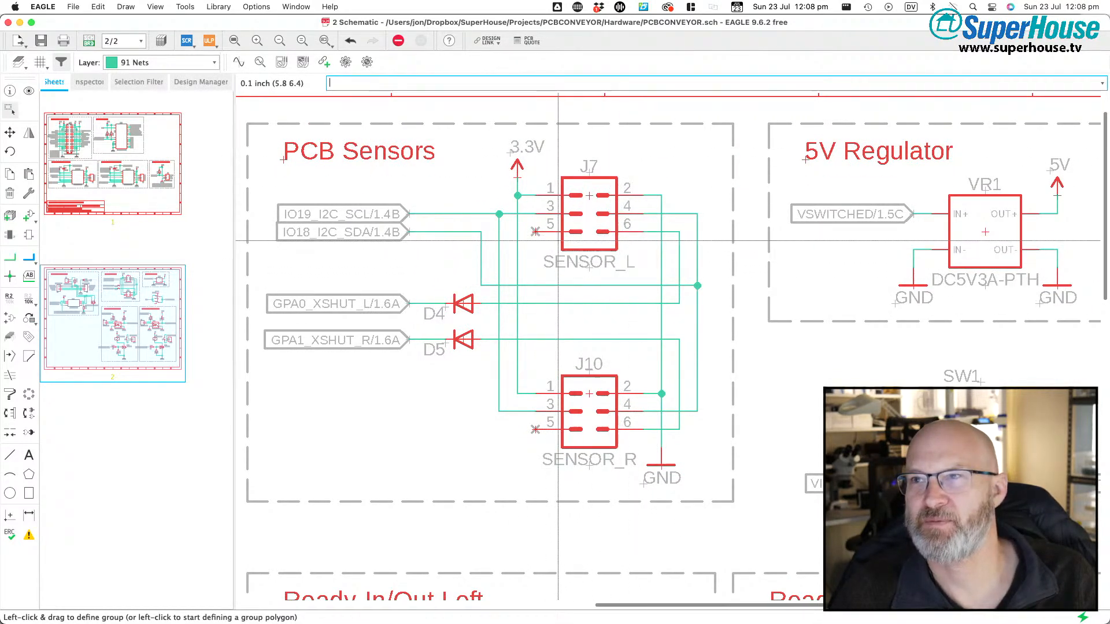
{"action": "scroll", "coordinate": [534, 274], "scroll_direction": "down", "scroll_amount": 5}
{"action": "scroll", "coordinate": [507, 301], "scroll_direction": "up", "scroll_amount": 2}
- Review the whole of sheet 2 and recheck the CAN Bus Interface circuit
{"action": "scroll", "coordinate": [507, 301], "scroll_direction": "down", "scroll_amount": 5}
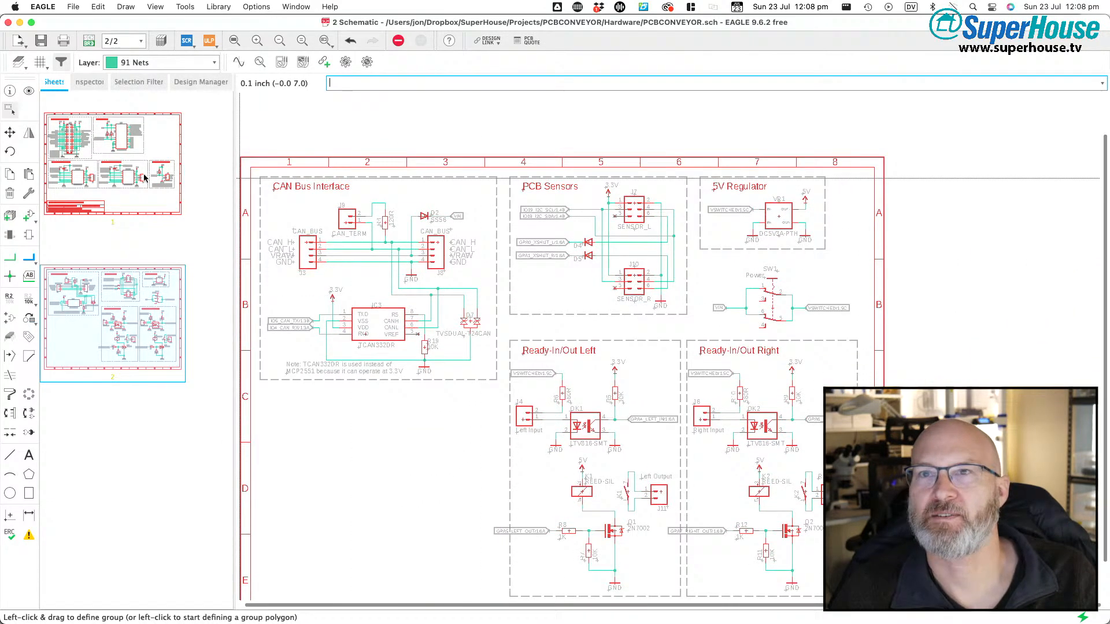
{"action": "scroll", "coordinate": [242, 213], "scroll_direction": "up", "scroll_amount": 4}
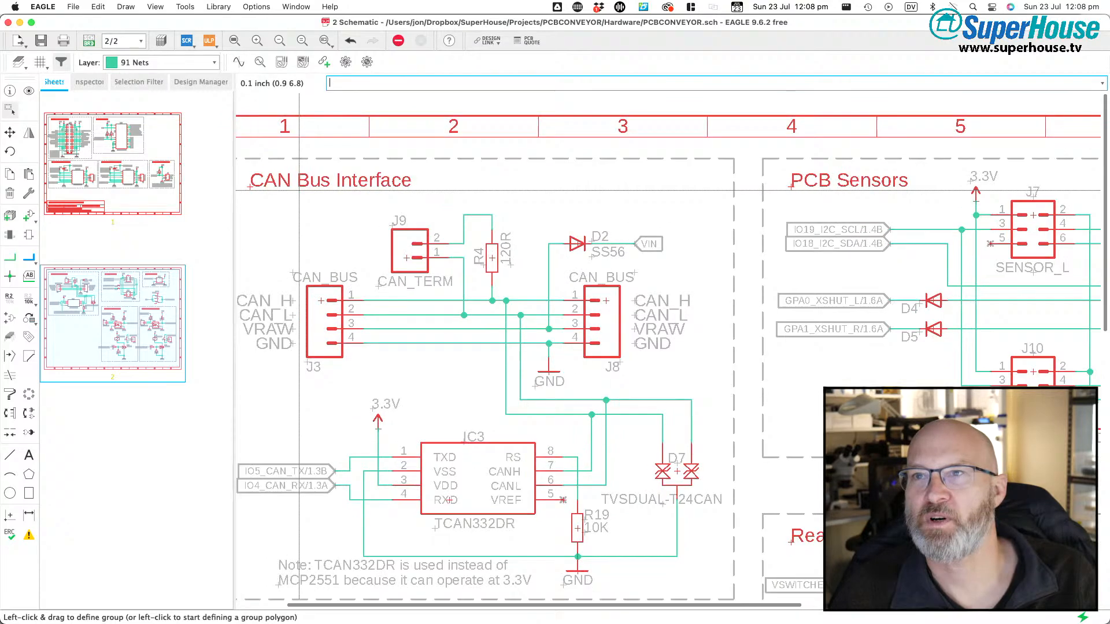
{"action": "scroll", "coordinate": [347, 270], "scroll_direction": "up", "scroll_amount": 2}
{"action": "scroll", "coordinate": [347, 266], "scroll_direction": "down", "scroll_amount": 1}
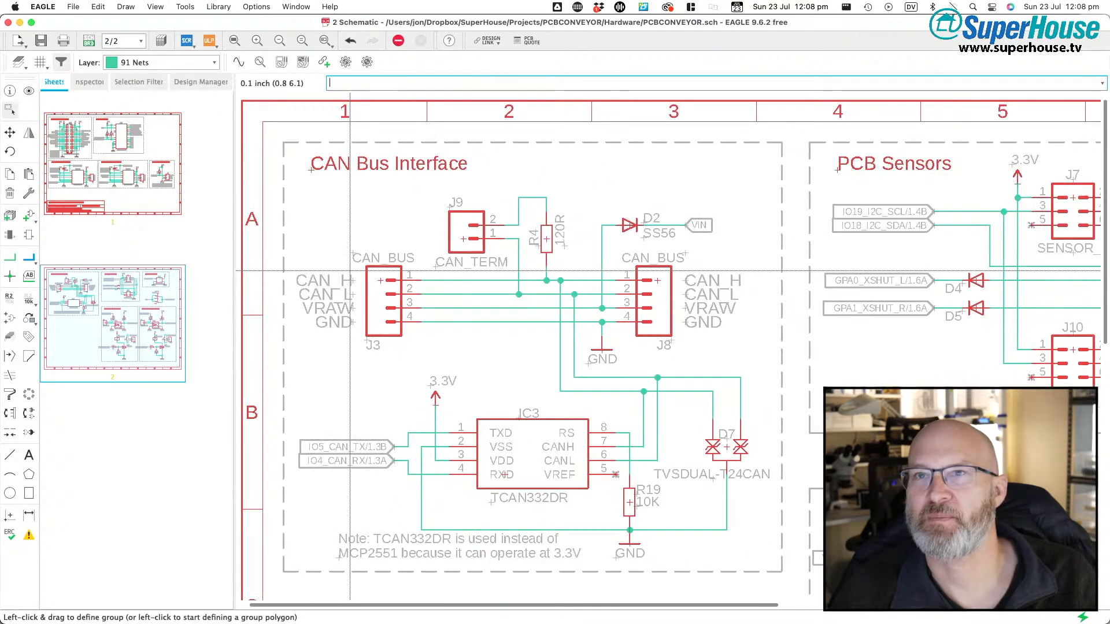
- Display sheet 1 of the PCBCONVEYOR schematic, close that schematic and return to the OPENKAYO board
{"action": "left_click", "coordinate": [126, 200]}
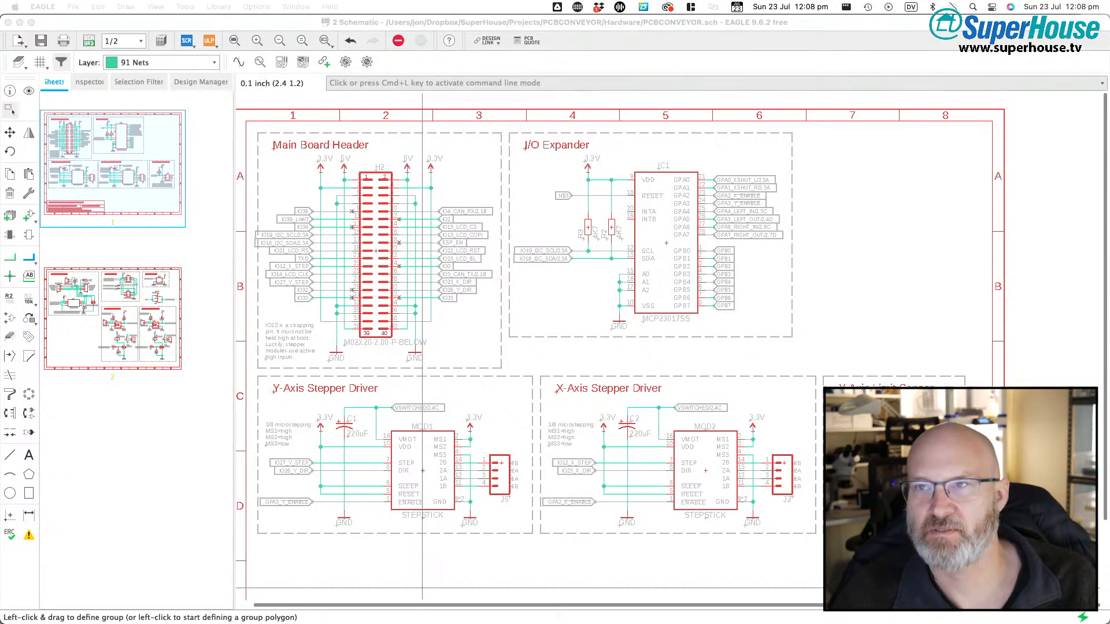
{"action": "key", "text": "super+w"}
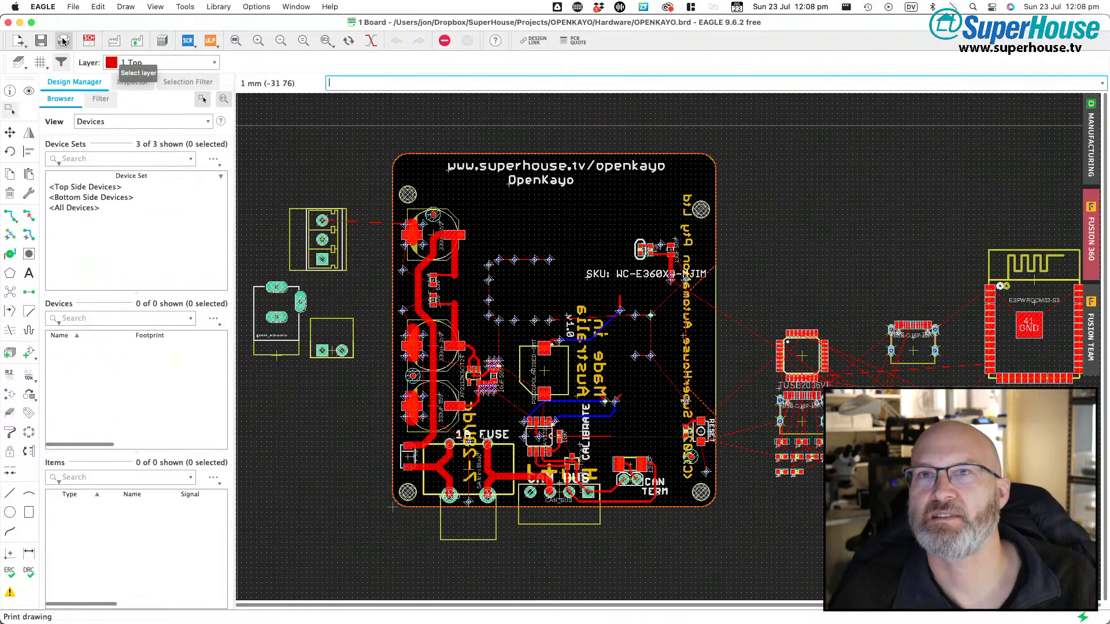
- Switch from the board to the OPENKAYO schematic and view the Power In and regulator circuits on sheet 1
{"action": "left_click", "coordinate": [89, 41]}
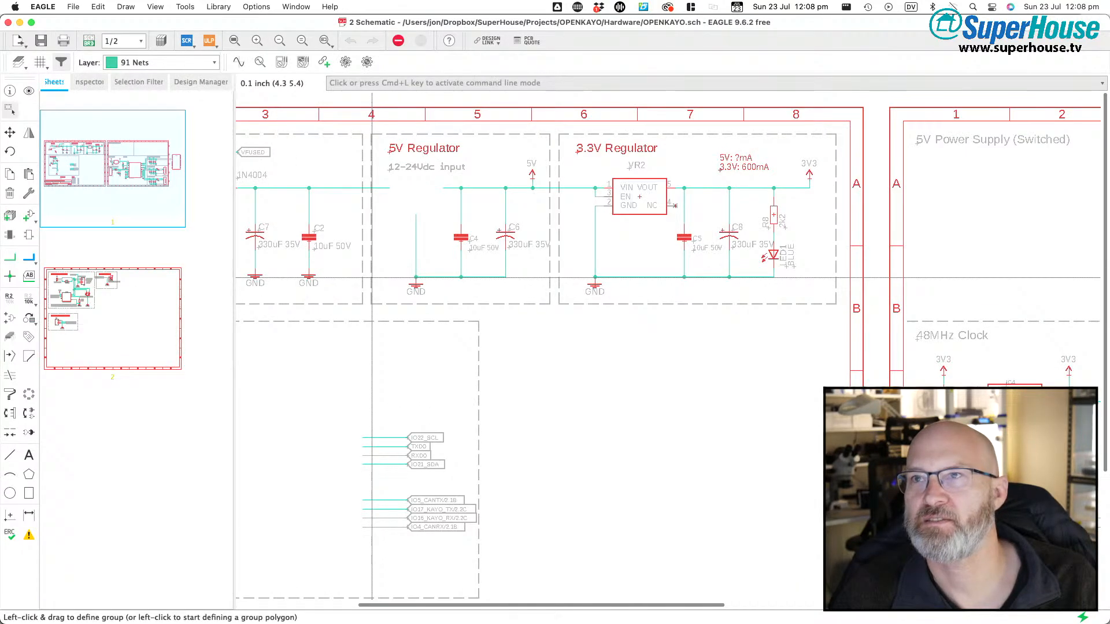
{"action": "scroll", "coordinate": [372, 278], "scroll_direction": "left", "scroll_amount": 5}
{"action": "scroll", "coordinate": [372, 277], "scroll_direction": "down", "scroll_amount": 2}
{"action": "scroll", "coordinate": [372, 277], "scroll_direction": "up", "scroll_amount": 2}
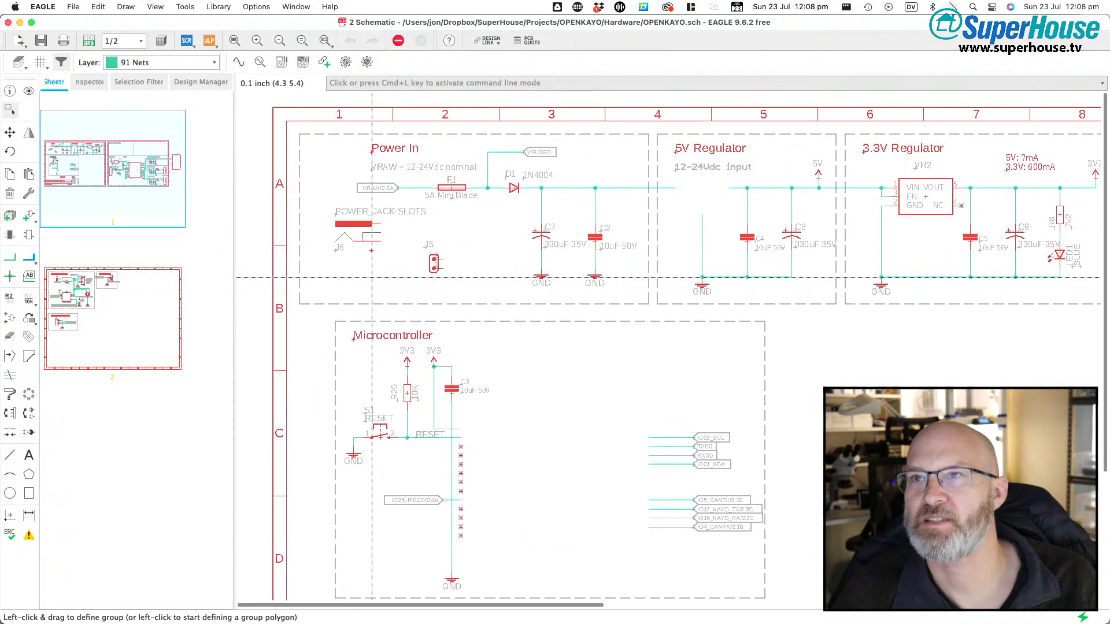
- Display sheet 2 of the schematic and examine the CAN Bus Interface circuit around connector J3
{"action": "left_click", "coordinate": [145, 323]}
{"action": "scroll", "coordinate": [395, 285], "scroll_direction": "left", "scroll_amount": 4}
{"action": "scroll", "coordinate": [394, 284], "scroll_direction": "down", "scroll_amount": 3}
{"action": "scroll", "coordinate": [395, 284], "scroll_direction": "down", "scroll_amount": 3}
{"action": "scroll", "coordinate": [404, 280], "scroll_direction": "left", "scroll_amount": 2}
{"action": "scroll", "coordinate": [404, 281], "scroll_direction": "down", "scroll_amount": 1}
{"action": "scroll", "coordinate": [409, 278], "scroll_direction": "left", "scroll_amount": 3}
{"action": "scroll", "coordinate": [409, 278], "scroll_direction": "down", "scroll_amount": 1}
{"action": "scroll", "coordinate": [492, 260], "scroll_direction": "up", "scroll_amount": 3}
{"action": "scroll", "coordinate": [573, 243], "scroll_direction": "left", "scroll_amount": 3}
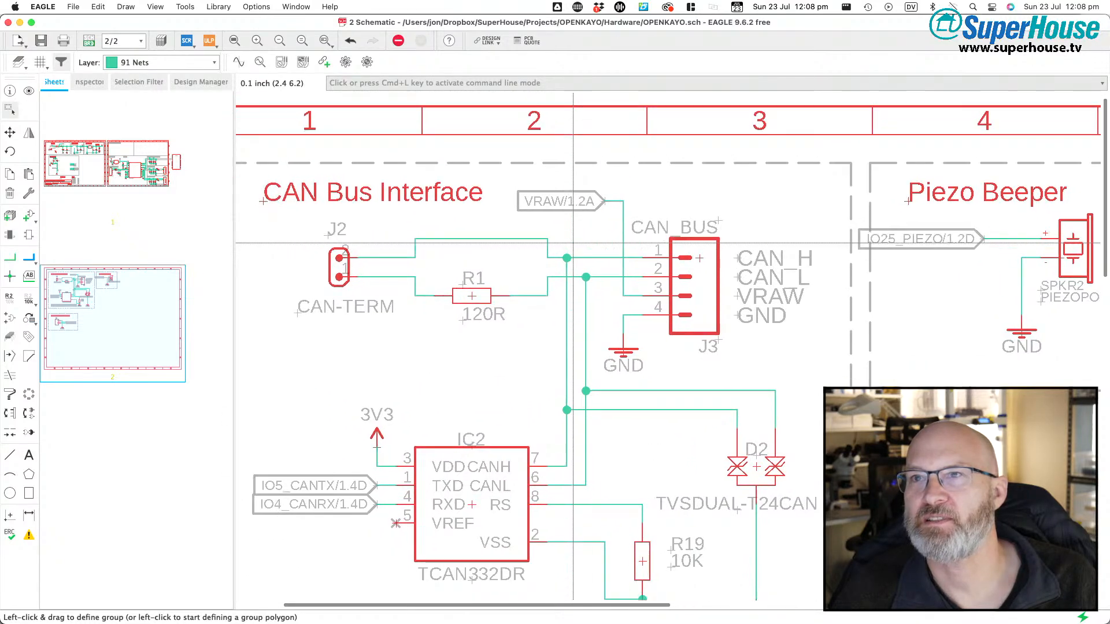
{"action": "scroll", "coordinate": [573, 243], "scroll_direction": "down", "scroll_amount": 2}
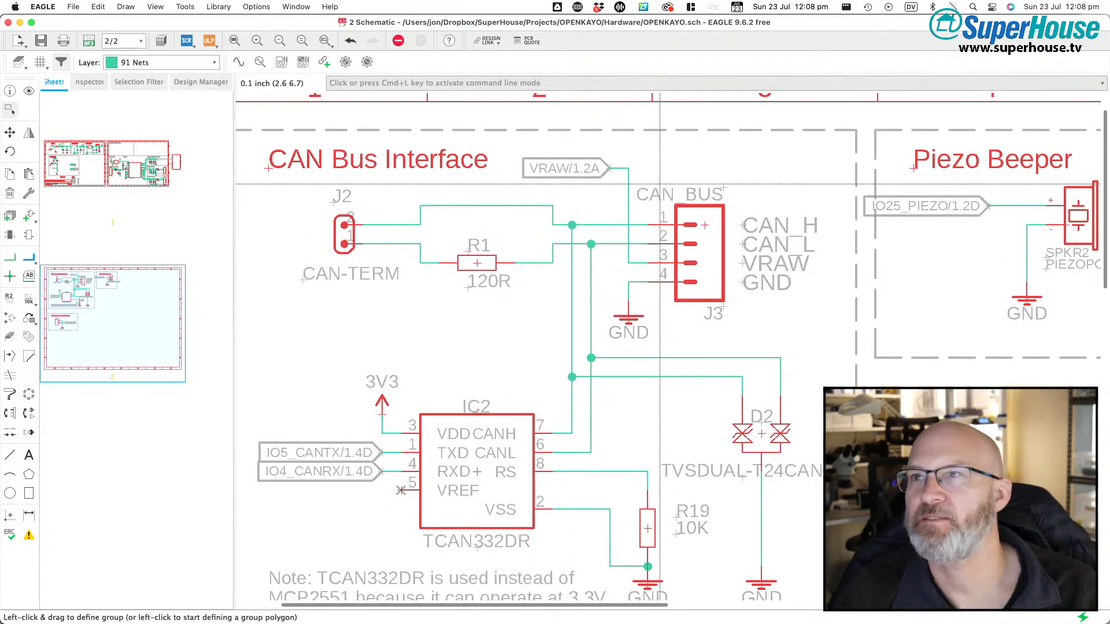
- Highlight the VRAW net feeding the CAN_BUS connector J3 with the Show command and view its surroundings
{"action": "key", "text": "super+l"}
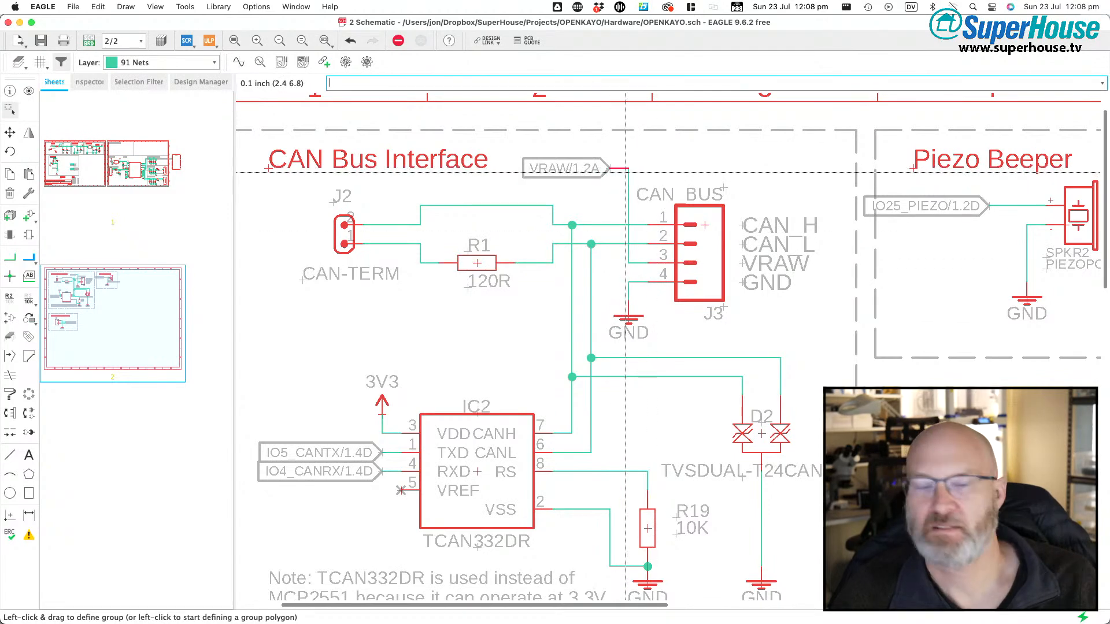
{"action": "type", "text": "show"}
{"action": "key", "text": "Return"}
{"action": "left_click", "coordinate": [623, 169]}
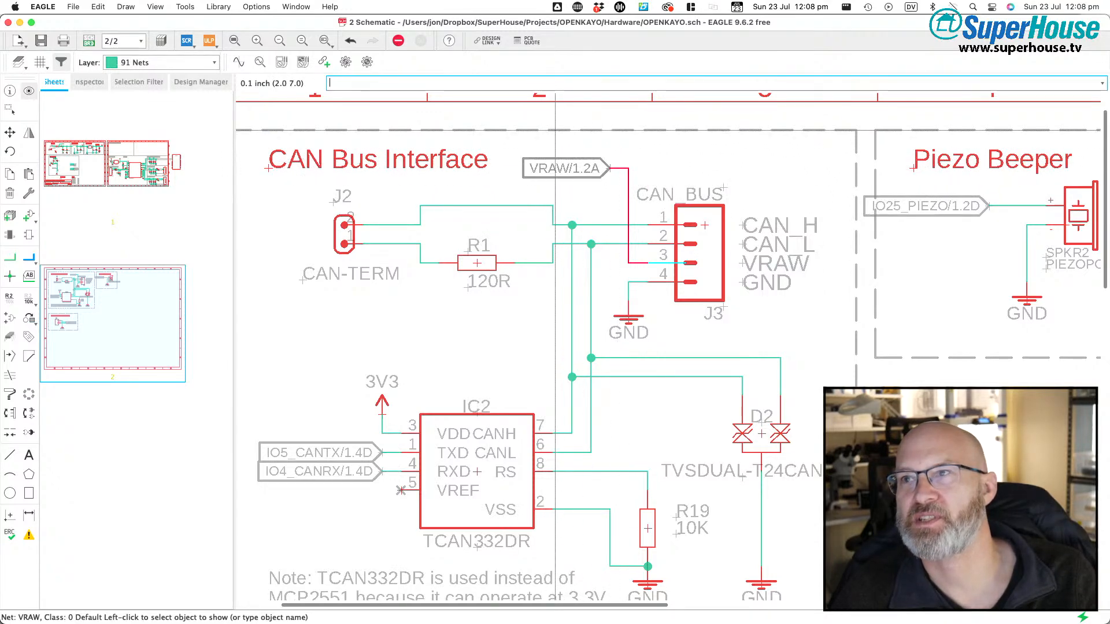
{"action": "scroll", "coordinate": [595, 267], "scroll_direction": "down", "scroll_amount": 5}
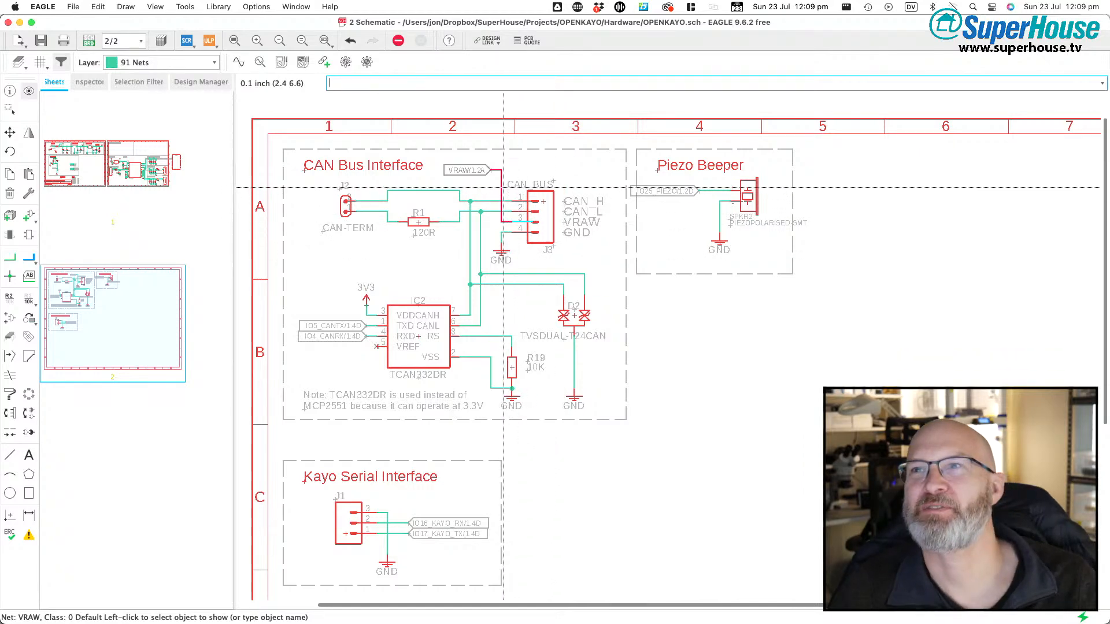
{"action": "scroll", "coordinate": [504, 225], "scroll_direction": "up", "scroll_amount": 2}
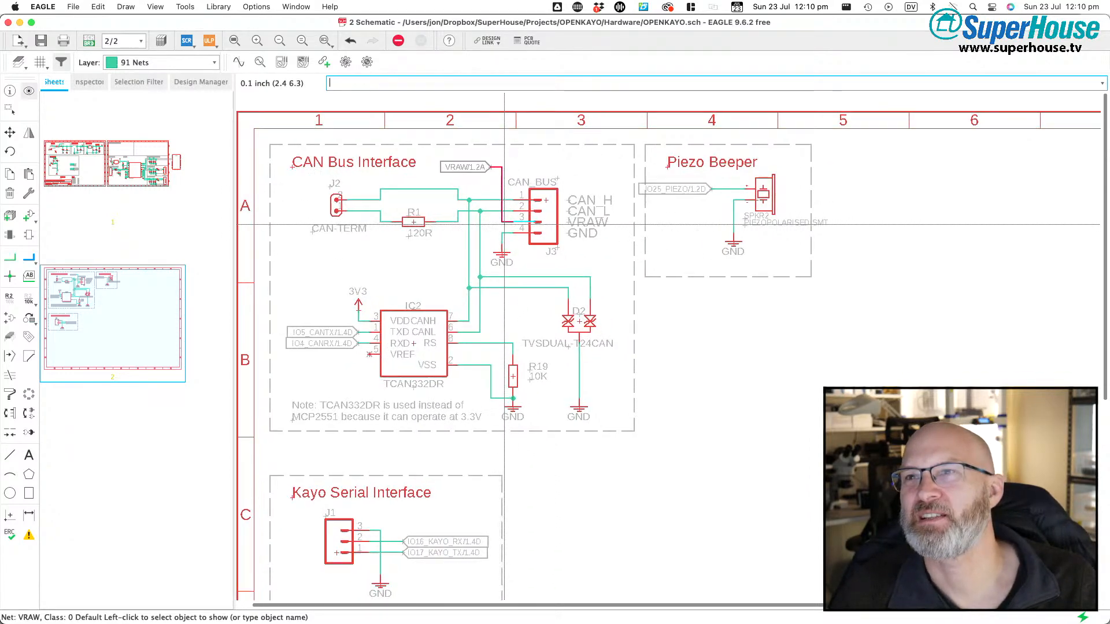
- Switch to Notes.md in iTerm2, append "Include jumper to isolate." to the "Power to/from CAN bus!" line and save the file
{"action": "key", "text": "super+Tab"}
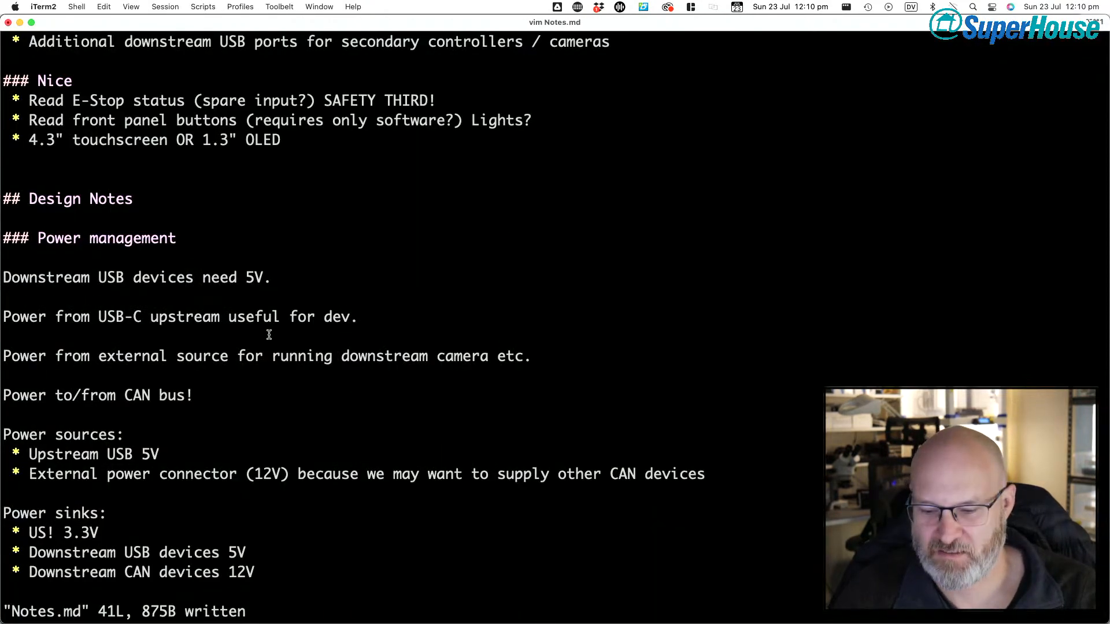
{"action": "key", "text": "Up"}
{"action": "key", "text": "Down"}
{"action": "key", "text": "Down"}
{"action": "key", "text": "Down"}
{"action": "key", "text": "Down"}
{"action": "key", "text": "Down"}
{"action": "key", "text": "Down"}
{"action": "key", "text": "Down"}
{"action": "key", "text": "Down"}
{"action": "key", "text": "Down"}
{"action": "key", "text": "Down"}
{"action": "key", "text": "Down"}
{"action": "key", "text": "Down"}
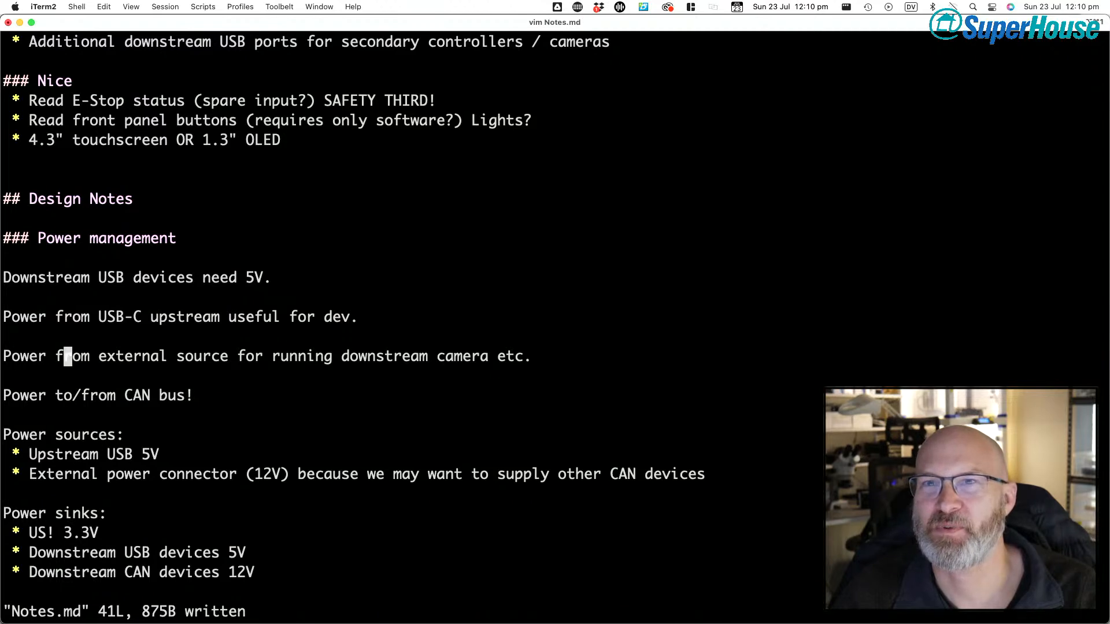
{"action": "key", "text": "Down"}
{"action": "key", "text": "Down"}
{"action": "key", "text": "o"}
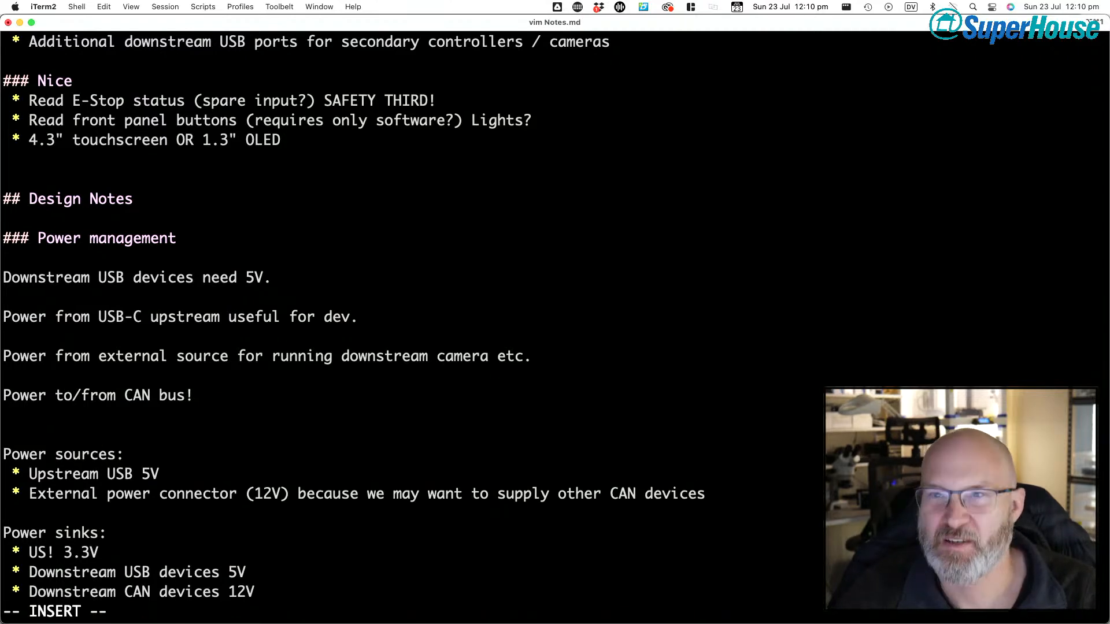
{"action": "key", "text": "BackSpace"}
{"action": "type", "text": "INnclu"}
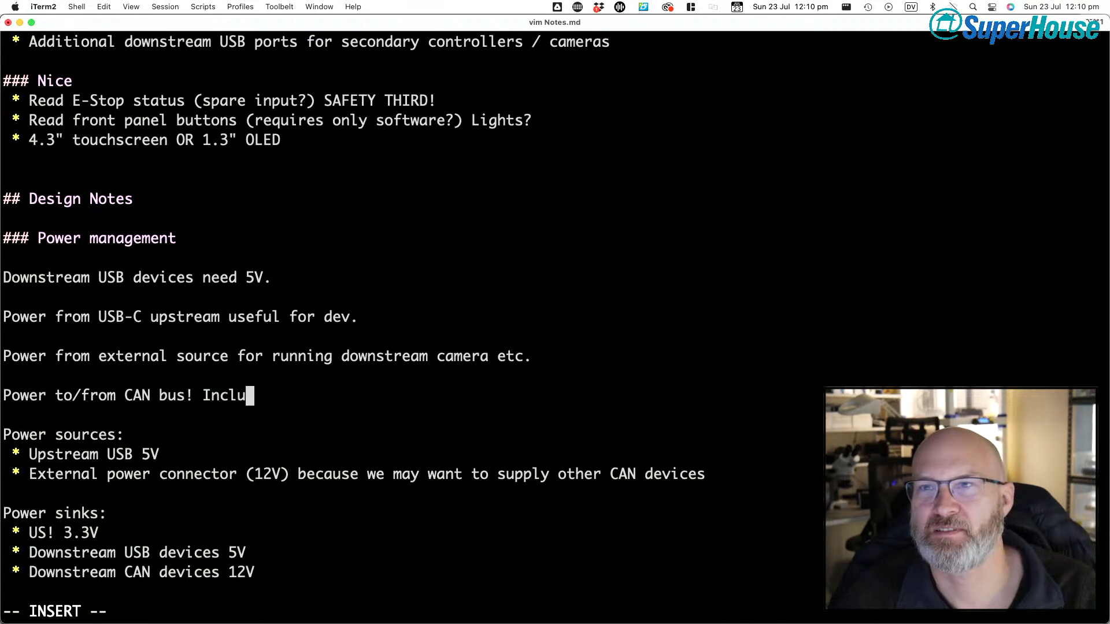
{"action": "type", "text": "de jumper to i"}
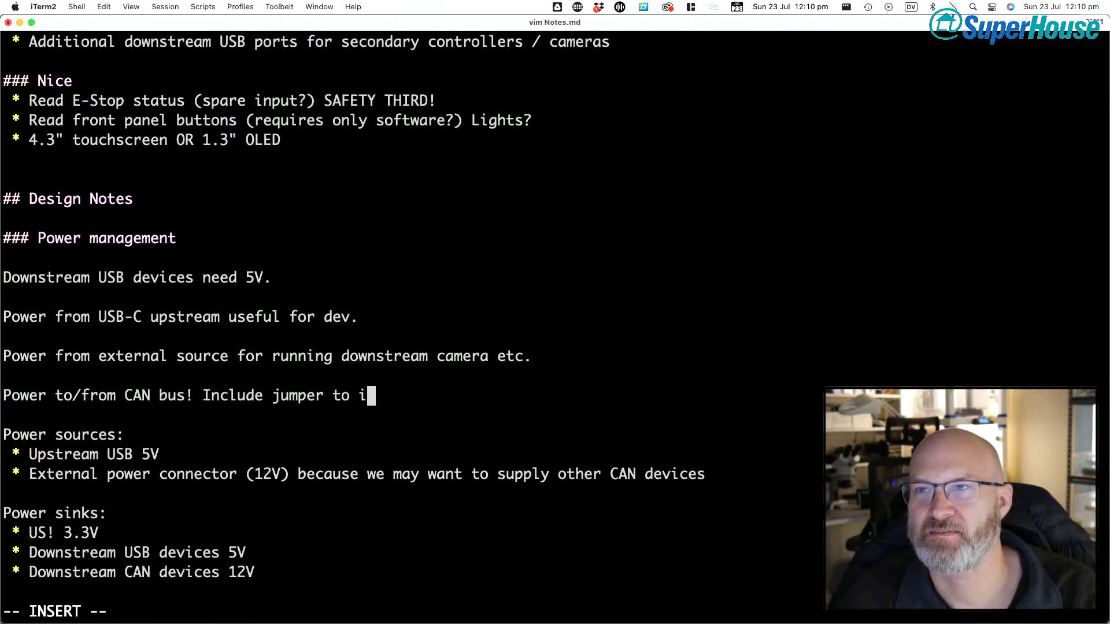
{"action": "type", "text": "solate."}
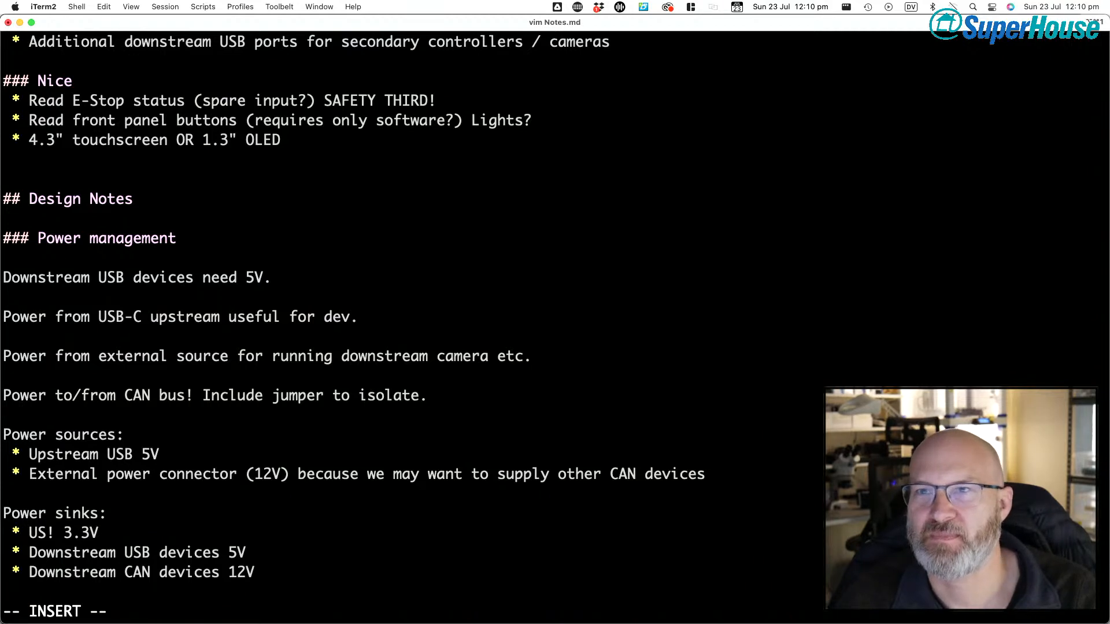
{"action": "key", "text": "Escape"}
{"action": "type", "text": ":w"}
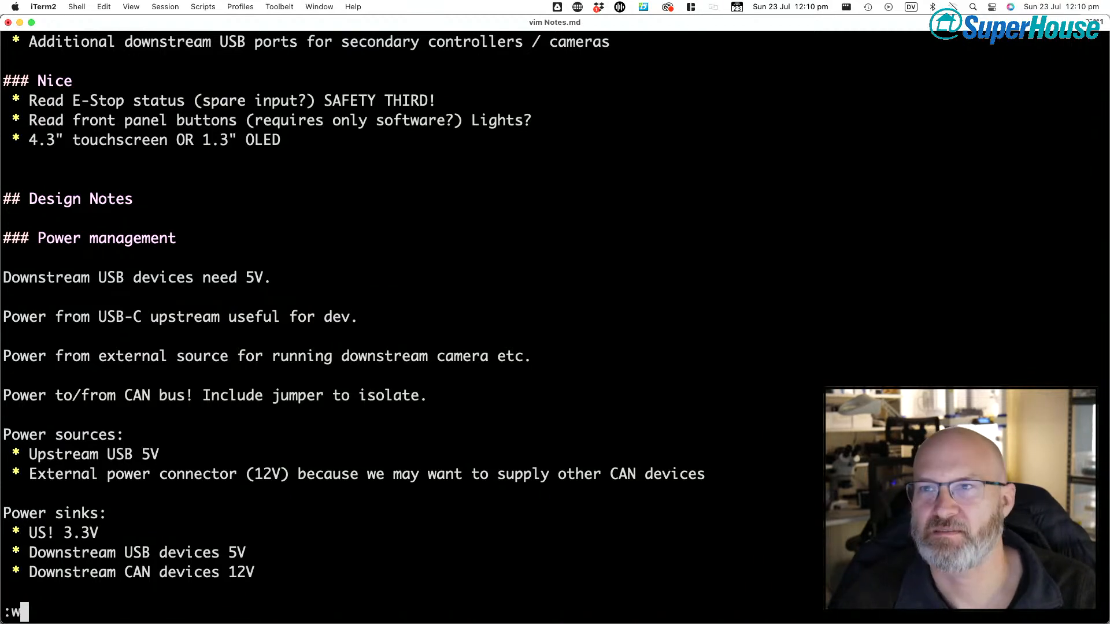
{"action": "key", "text": "Return"}
- Review the power sources and the preceding power management lines in the design notes
{"action": "key", "text": "j"}
{"action": "key", "text": "j"}
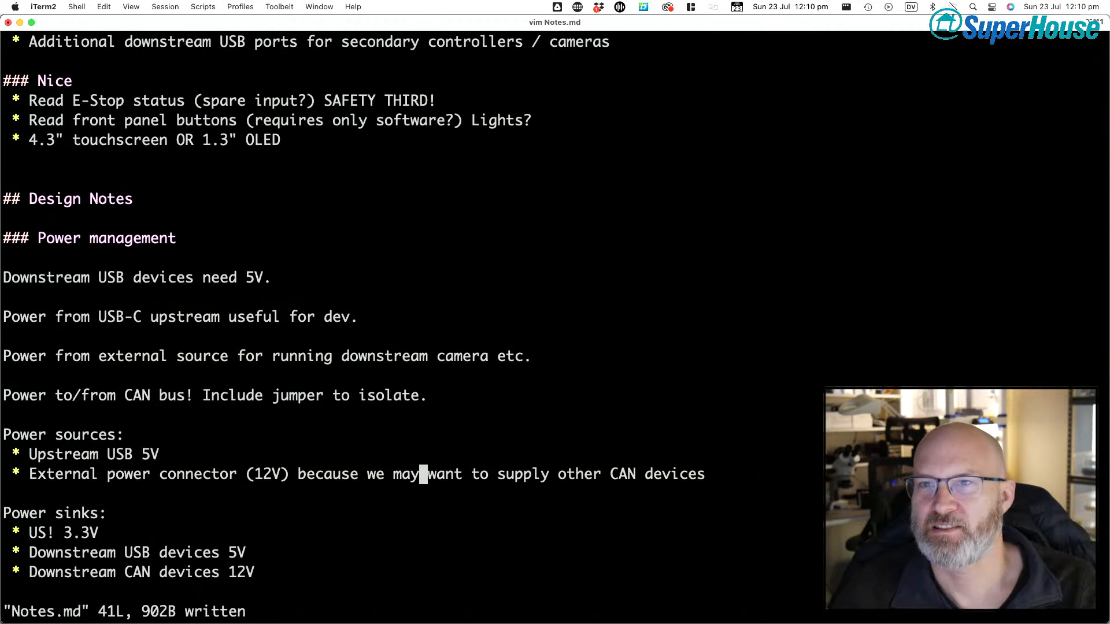
{"action": "key", "text": "h"}
{"action": "key", "text": "h"}
{"action": "key", "text": "h"}
{"action": "key", "text": "h"}
{"action": "key", "text": "h"}
{"action": "key", "text": "h"}
{"action": "key", "text": "h"}
{"action": "key", "text": "h"}
{"action": "key", "text": "h"}
{"action": "key", "text": "h"}
{"action": "key", "text": "h"}
{"action": "key", "text": "h"}
{"action": "key", "text": "h"}
{"action": "key", "text": "h"}
{"action": "key", "text": "h"}
{"action": "key", "text": "h"}
{"action": "key", "text": "h"}
{"action": "key", "text": "h"}
{"action": "key", "text": "h"}
{"action": "key", "text": "h"}
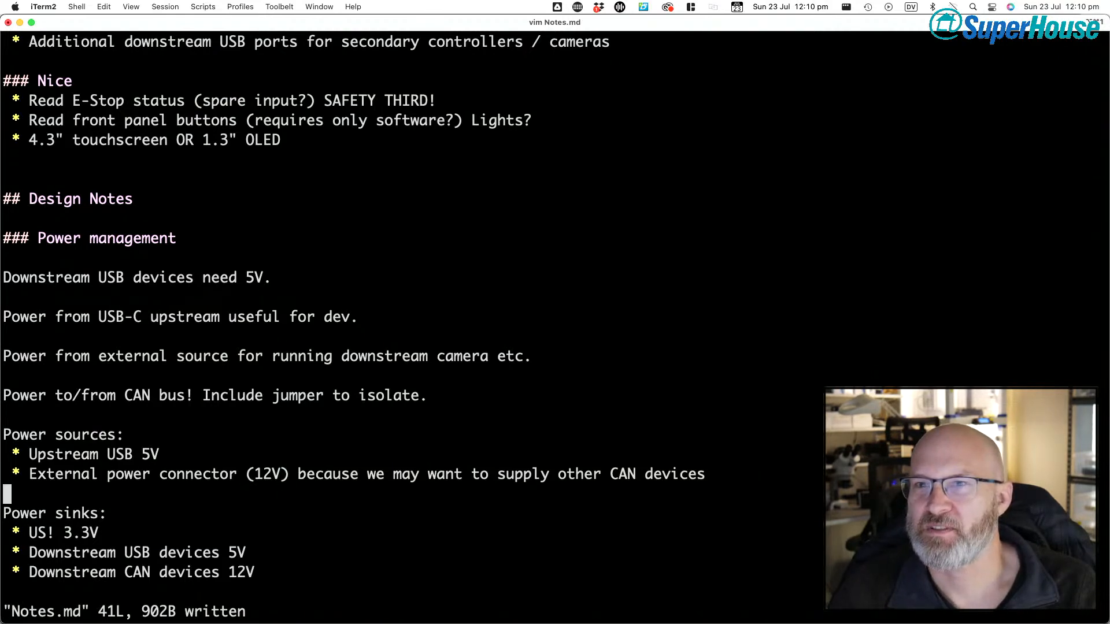
{"action": "key", "text": "j"}
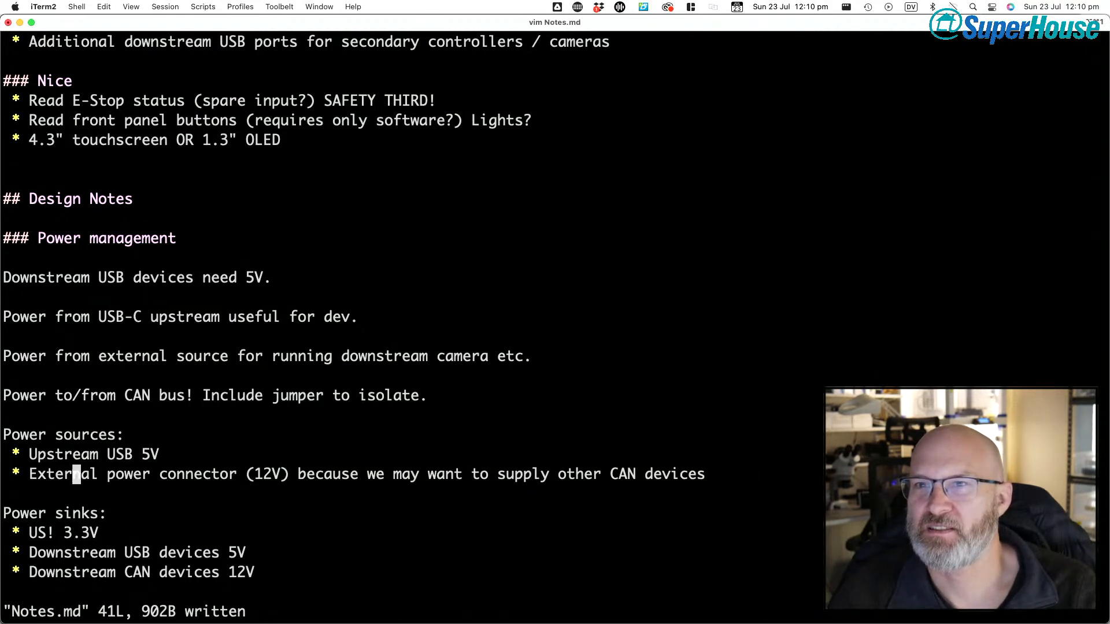
{"action": "key", "text": "k"}
{"action": "key", "text": "k"}
{"action": "key", "text": "k"}
{"action": "key", "text": "k"}
{"action": "key", "text": "k"}
{"action": "key", "text": "k"}
{"action": "key", "text": "k"}
{"action": "key", "text": "k"}
{"action": "key", "text": "k"}
{"action": "key", "text": "k"}
{"action": "key", "text": "k"}
{"action": "key", "text": "k"}
{"action": "key", "text": "k"}
{"action": "key", "text": "k"}
{"action": "key", "text": "k"}
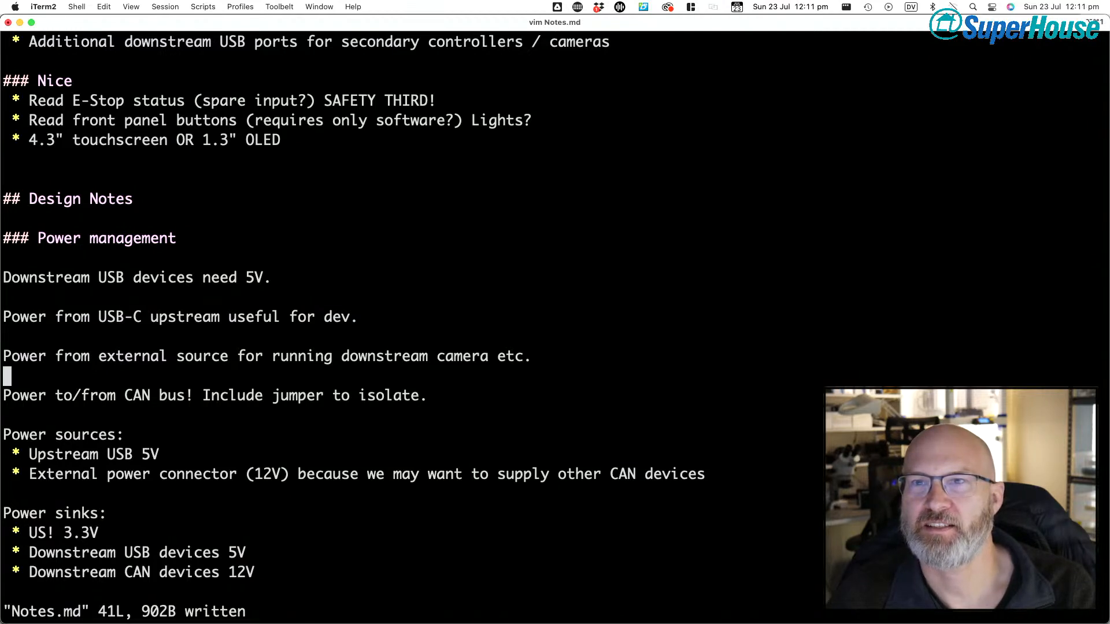
{"action": "key", "text": "w"}
{"action": "key", "text": "w"}
{"action": "key", "text": "l"}
{"action": "key", "text": "l"}
{"action": "key", "text": "l"}
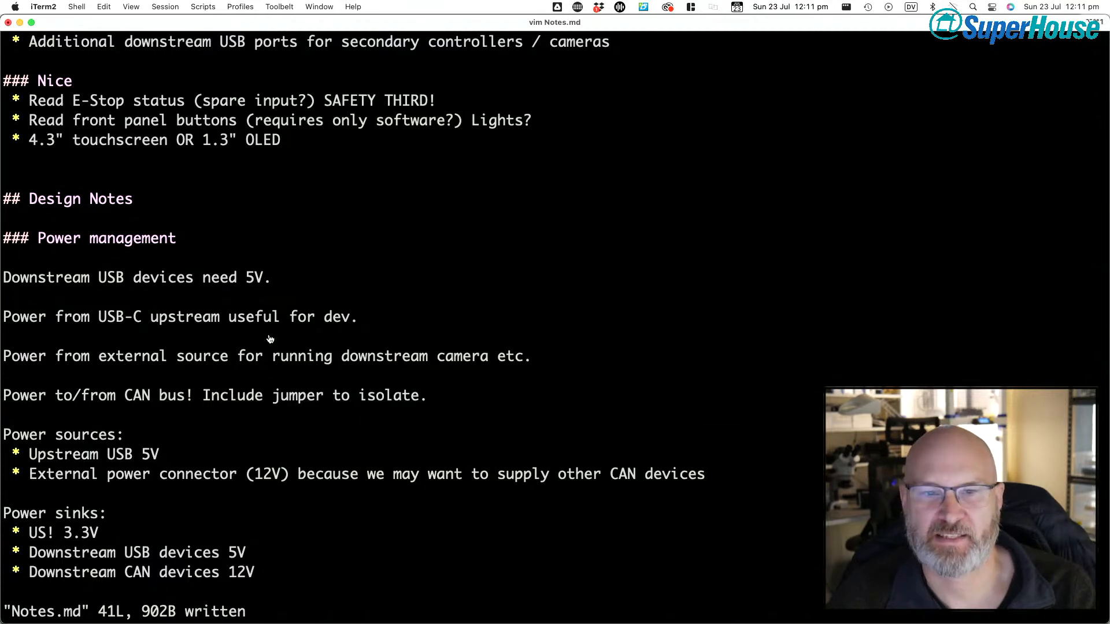
- Return to the EAGLE schematic, clear the VRAW net highlight and examine how the CAN_BUS connector J3 is wired
{"action": "key", "text": "super+Tab"}
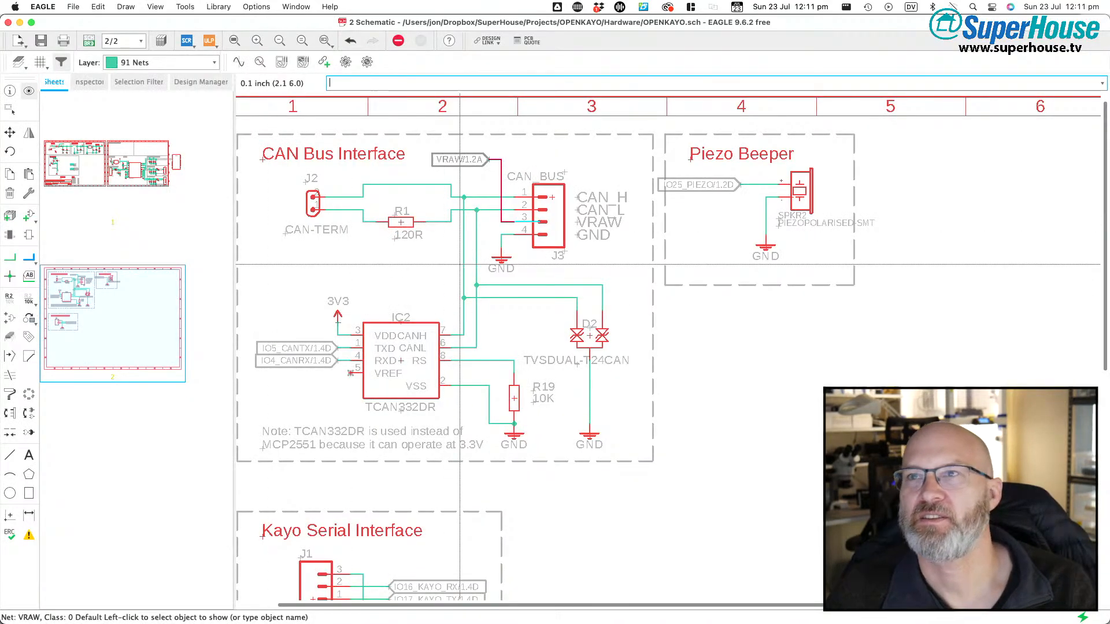
{"action": "left_click", "coordinate": [518, 162]}
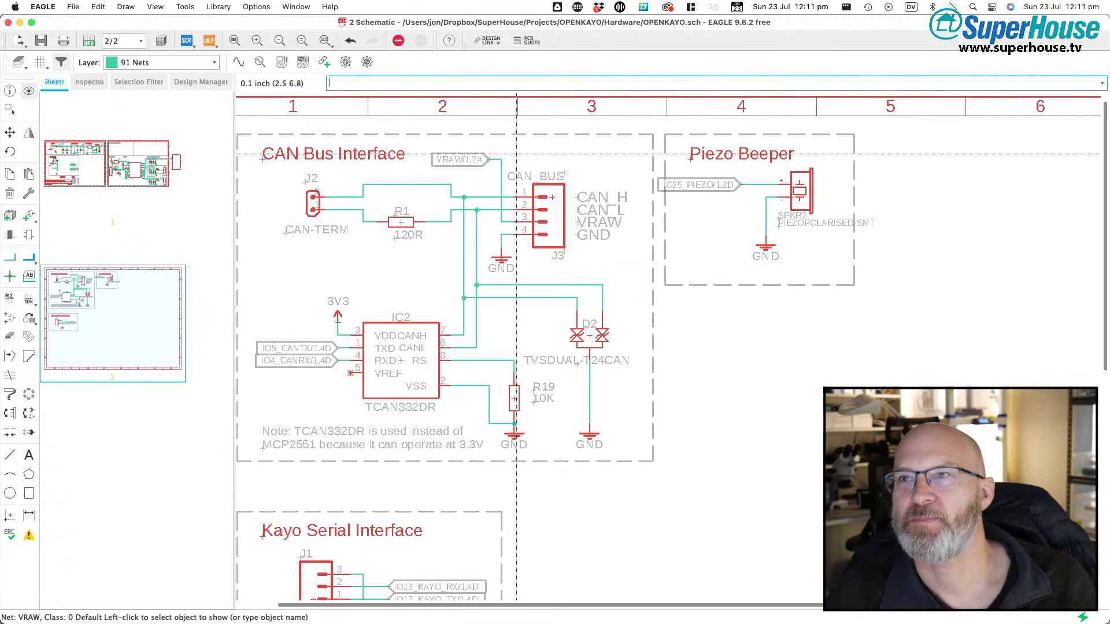
{"action": "scroll", "coordinate": [502, 164], "scroll_direction": "up", "scroll_amount": 4}
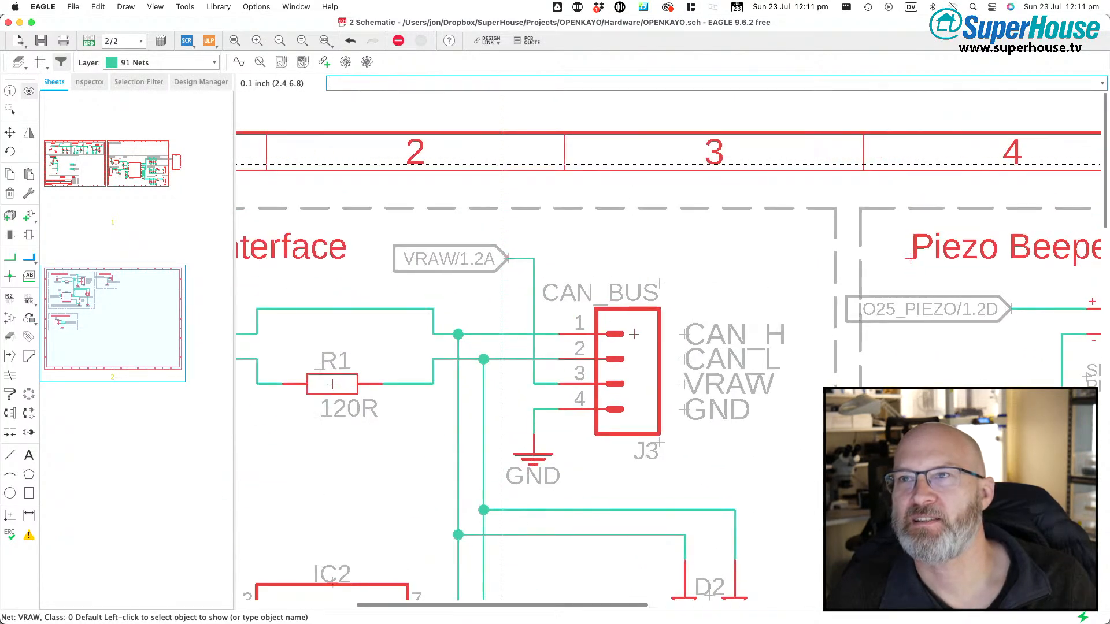
{"action": "middle_click_drag", "start_coordinate": [432, 290], "coordinate": [492, 252]}
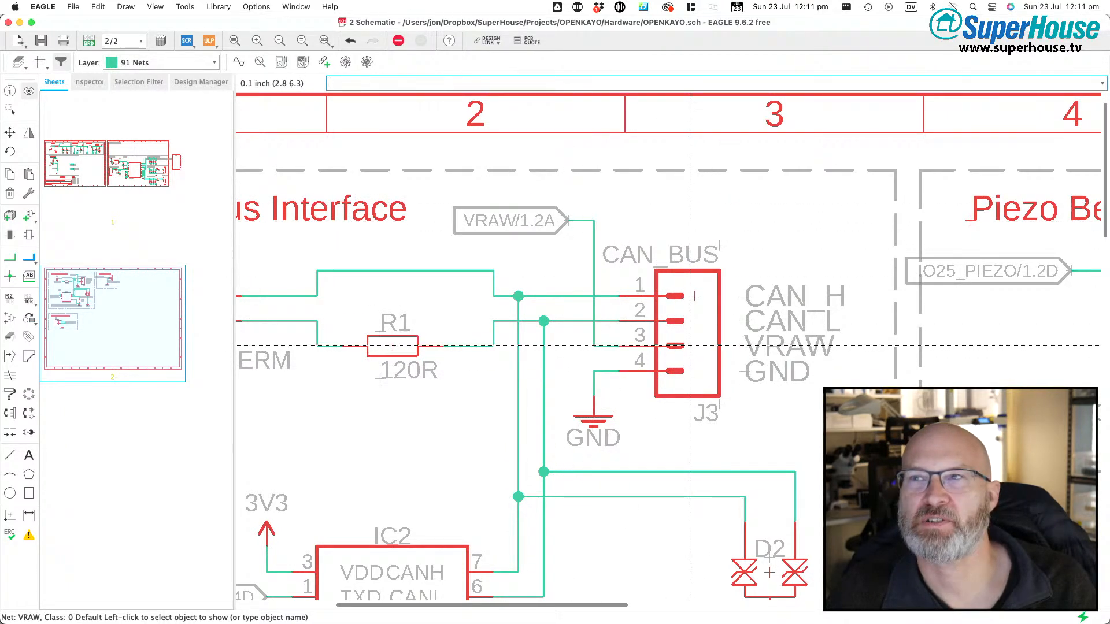
{"action": "scroll", "coordinate": [567, 329], "scroll_direction": "down", "scroll_amount": 2}
{"action": "middle_click_drag", "start_coordinate": [633, 271], "coordinate": [580, 207]}
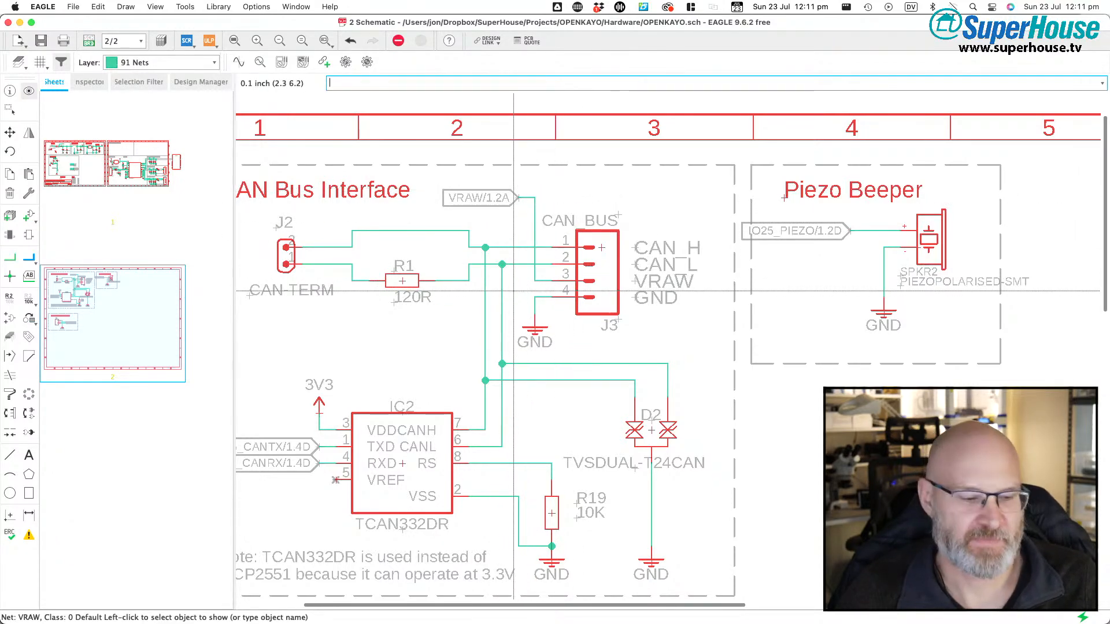
{"action": "scroll", "coordinate": [514, 290], "scroll_direction": "down", "scroll_amount": 3}
{"action": "middle_click_drag", "start_coordinate": [557, 269], "coordinate": [547, 212]}
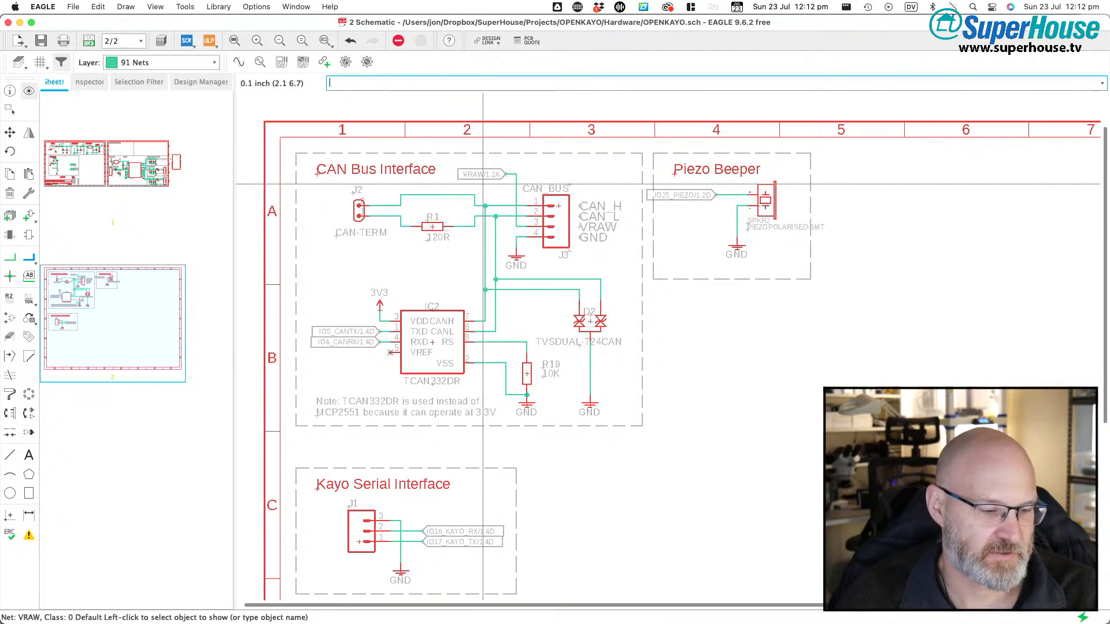
{"action": "key", "text": "Return"}
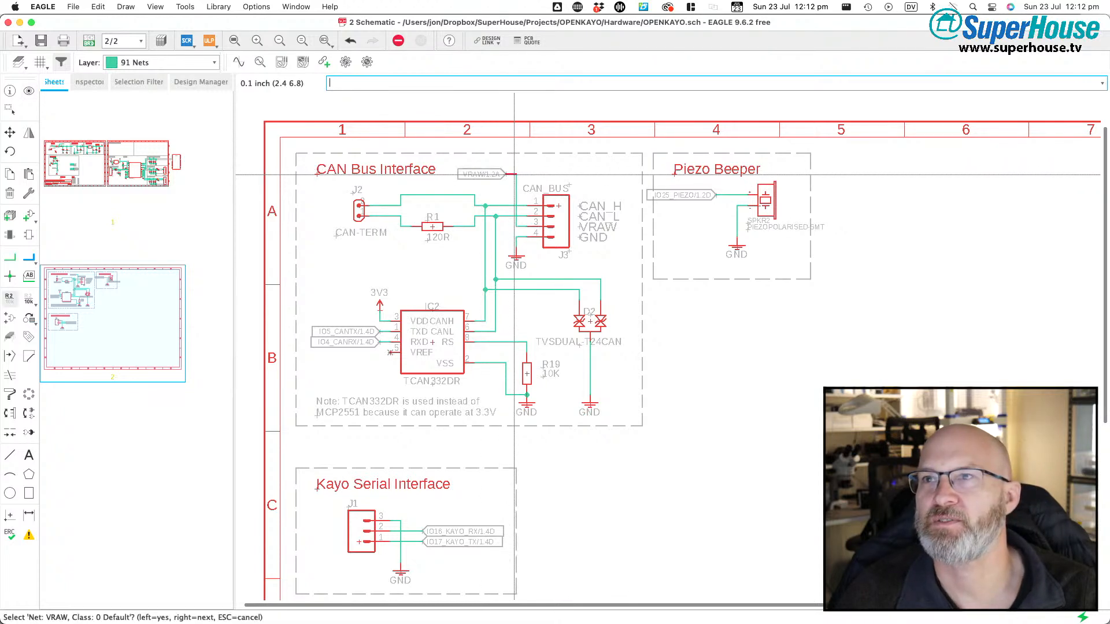
{"action": "left_click", "coordinate": [514, 174]}
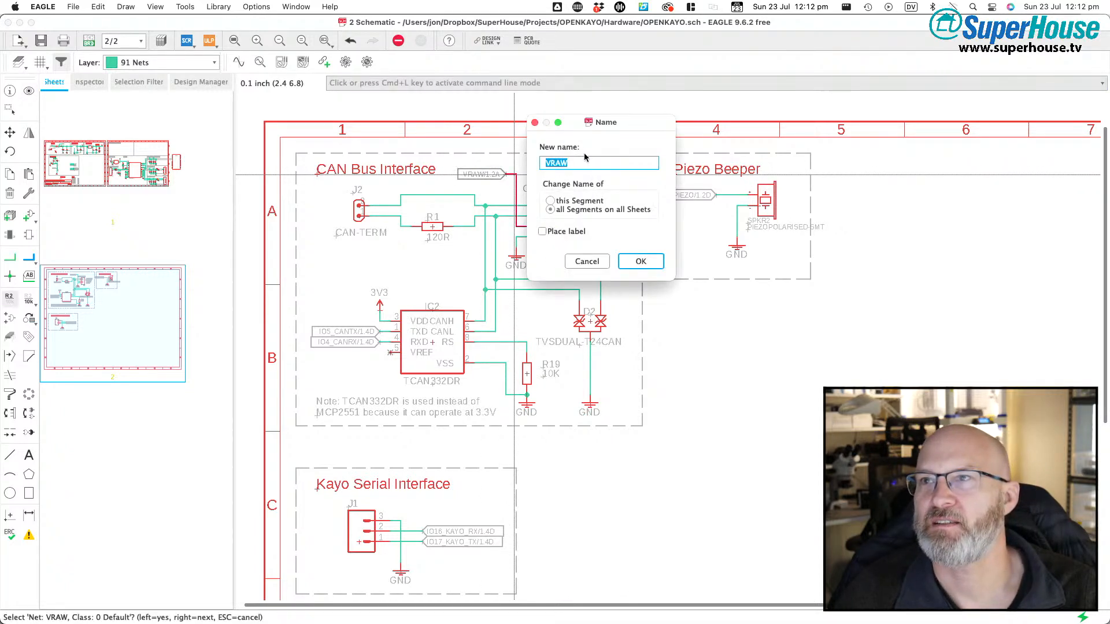
{"action": "left_click", "coordinate": [586, 261]}
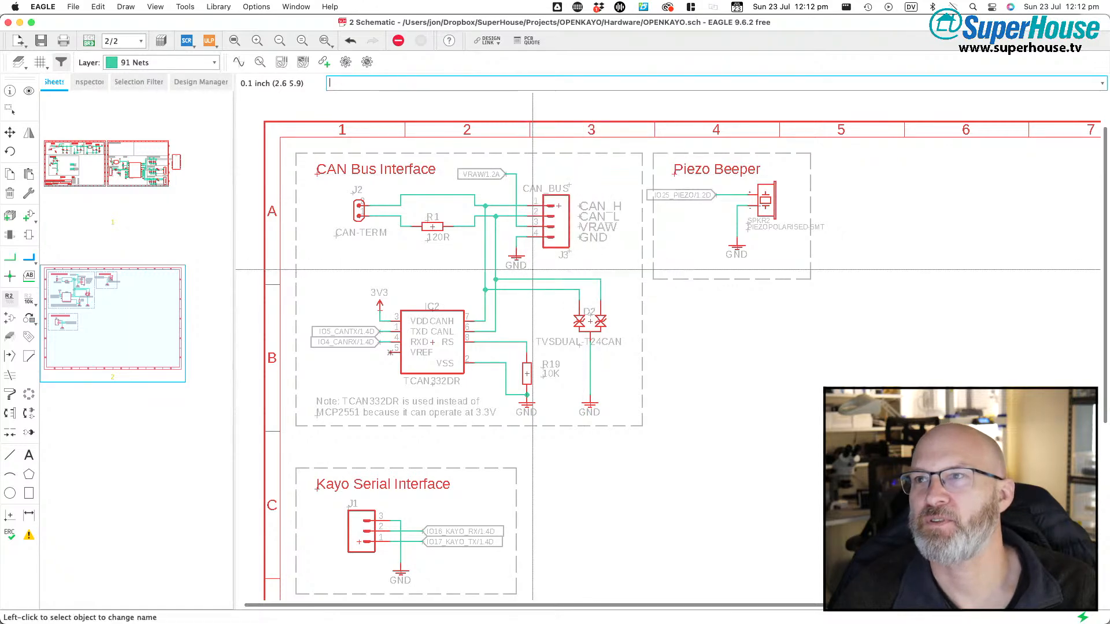
- Display sheet 1 and examine the Power In circuit, including fuse F1, diode D1, power jack J6 and connector J5
{"action": "left_click", "coordinate": [80, 166]}
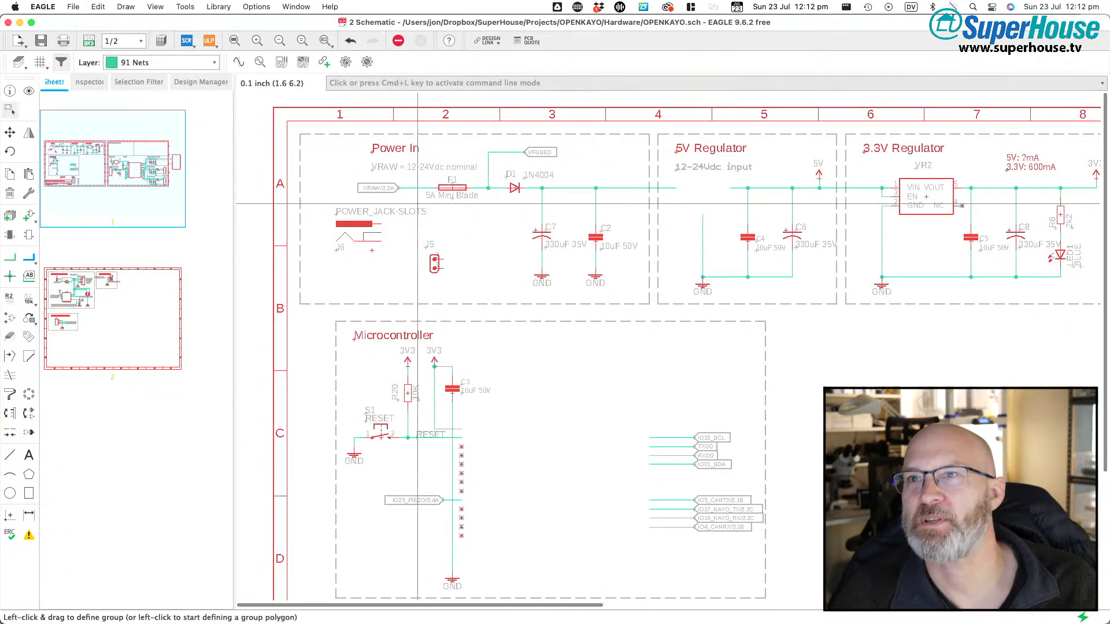
{"action": "scroll", "coordinate": [435, 161], "scroll_direction": "up", "scroll_amount": 5}
{"action": "scroll", "coordinate": [434, 161], "scroll_direction": "up", "scroll_amount": 2}
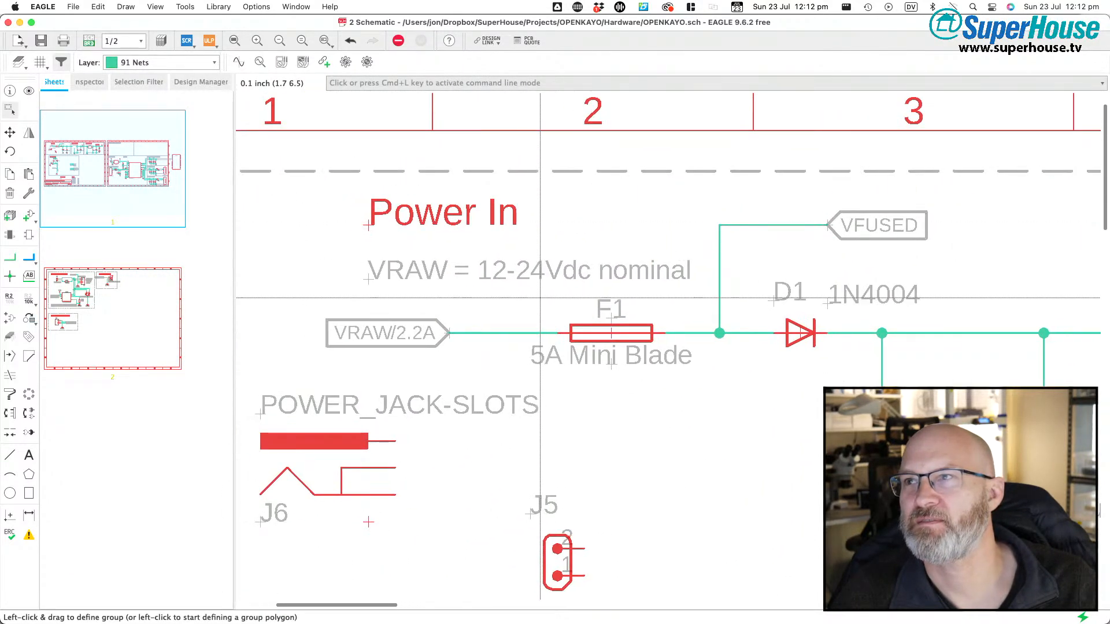
{"action": "middle_click_drag", "start_coordinate": [651, 403], "coordinate": [682, 383]}
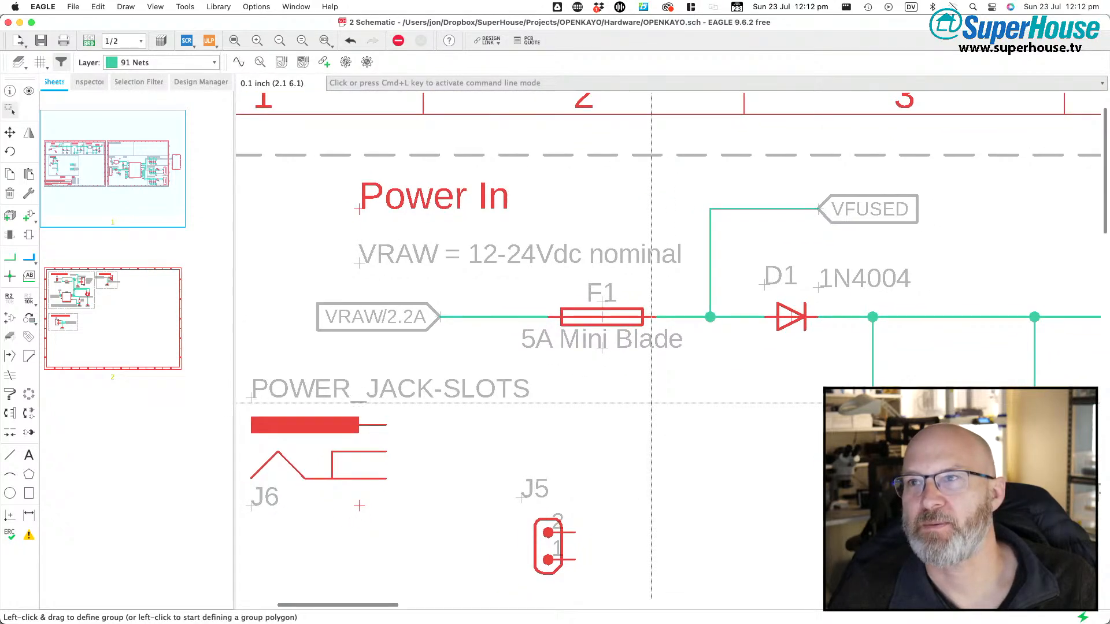
{"action": "middle_click_drag", "start_coordinate": [651, 403], "coordinate": [710, 392]}
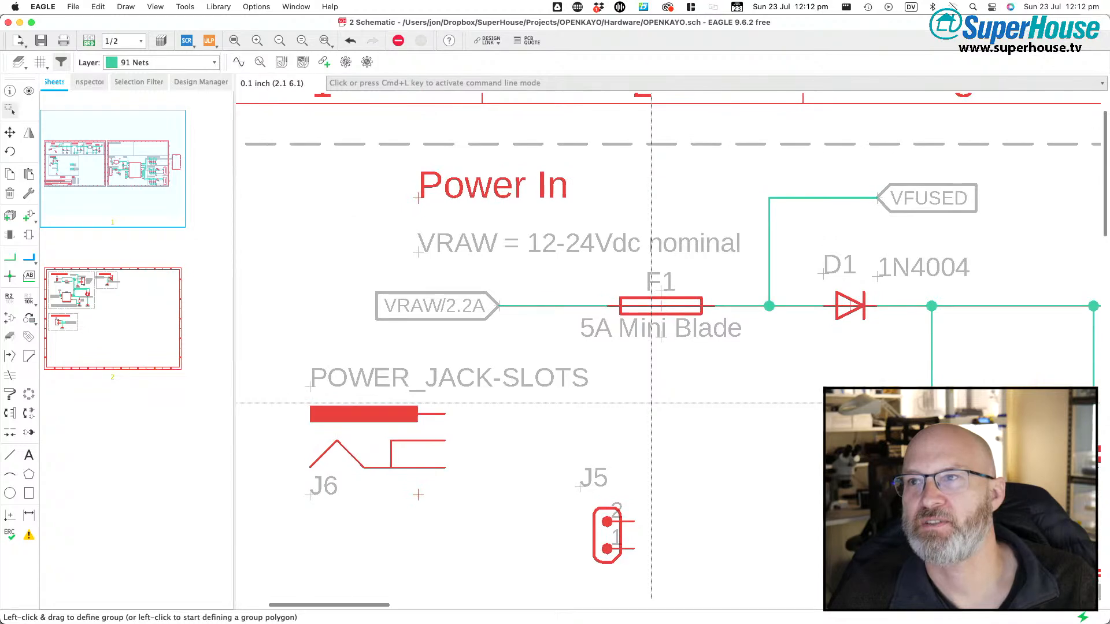
{"action": "middle_click_drag", "start_coordinate": [651, 403], "coordinate": [525, 376]}
{"action": "scroll", "coordinate": [651, 403], "scroll_direction": "down", "scroll_amount": 5}
{"action": "scroll", "coordinate": [651, 403], "scroll_direction": "down", "scroll_amount": 3}
{"action": "middle_click_drag", "start_coordinate": [666, 441], "coordinate": [536, 339]}
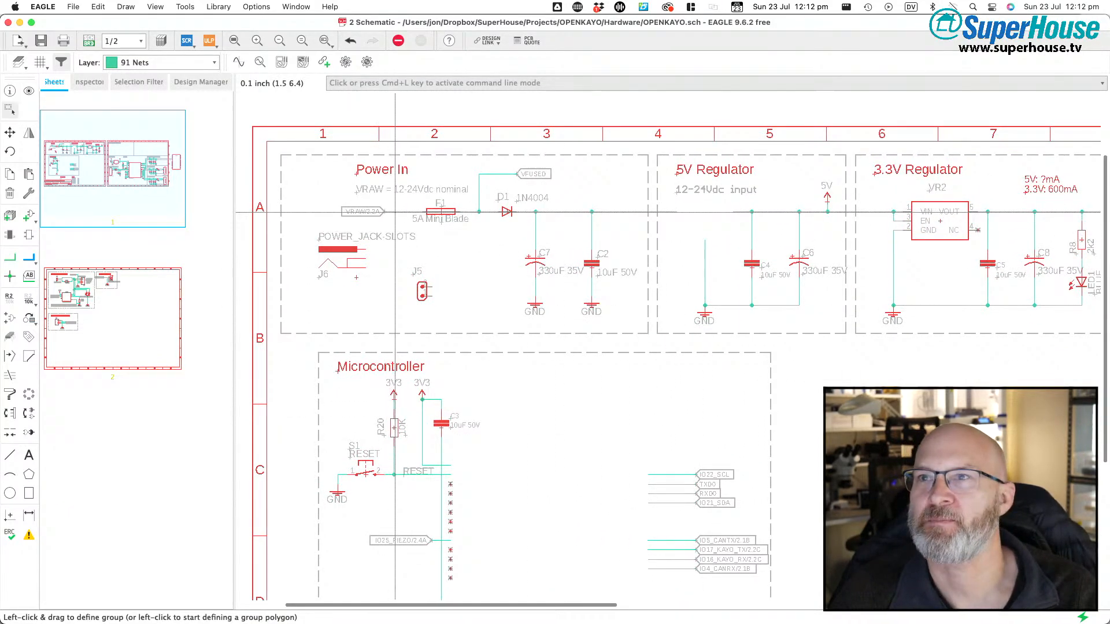
{"action": "key", "text": "super+l"}
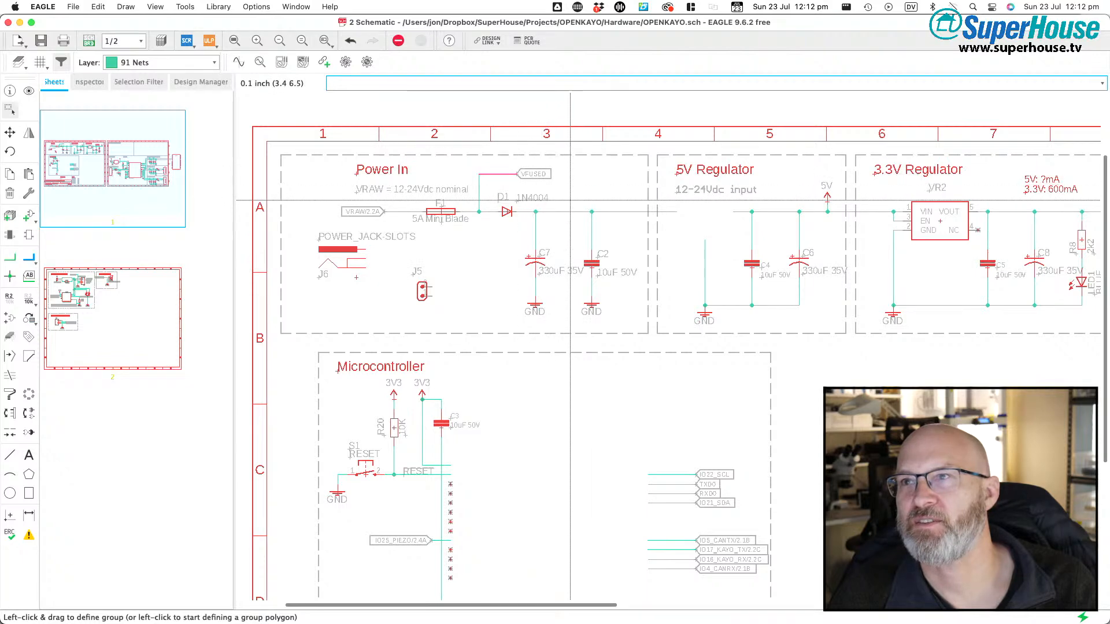
{"action": "left_click", "coordinate": [486, 265]}
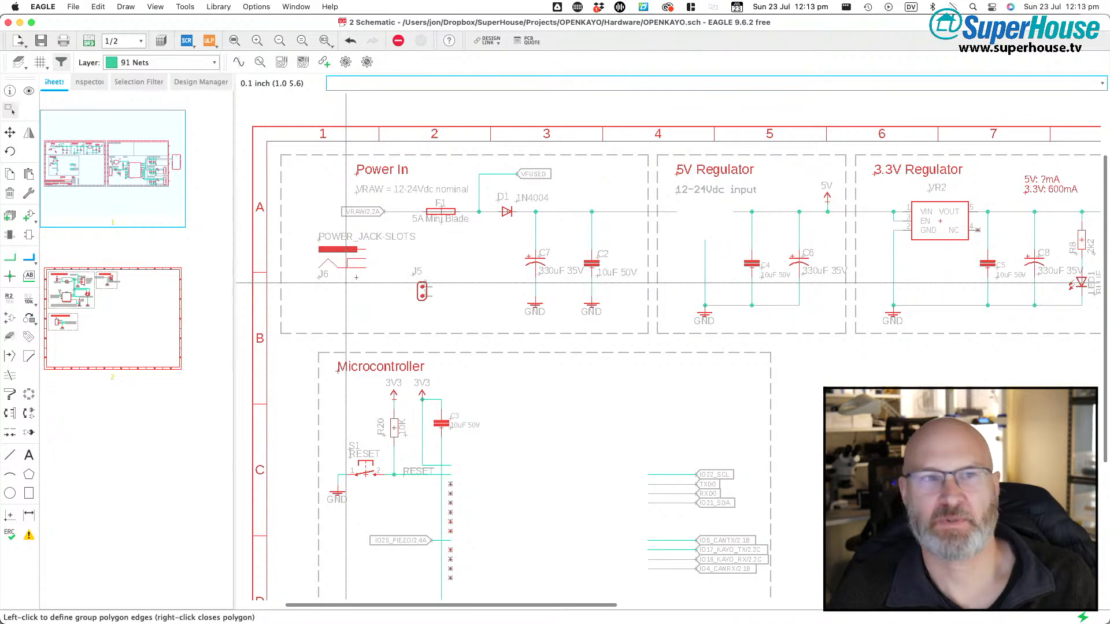
{"action": "scroll", "coordinate": [367, 289], "scroll_direction": "down", "scroll_amount": 5}
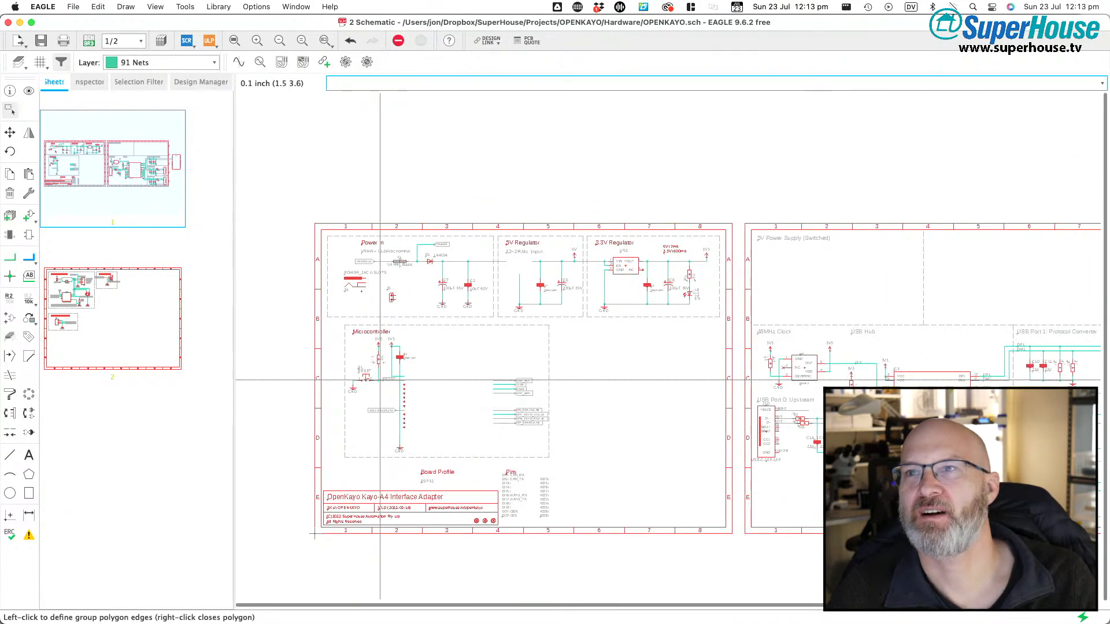
{"action": "scroll", "coordinate": [383, 236], "scroll_direction": "up", "scroll_amount": 3}
{"action": "scroll", "coordinate": [382, 236], "scroll_direction": "left", "scroll_amount": 2}
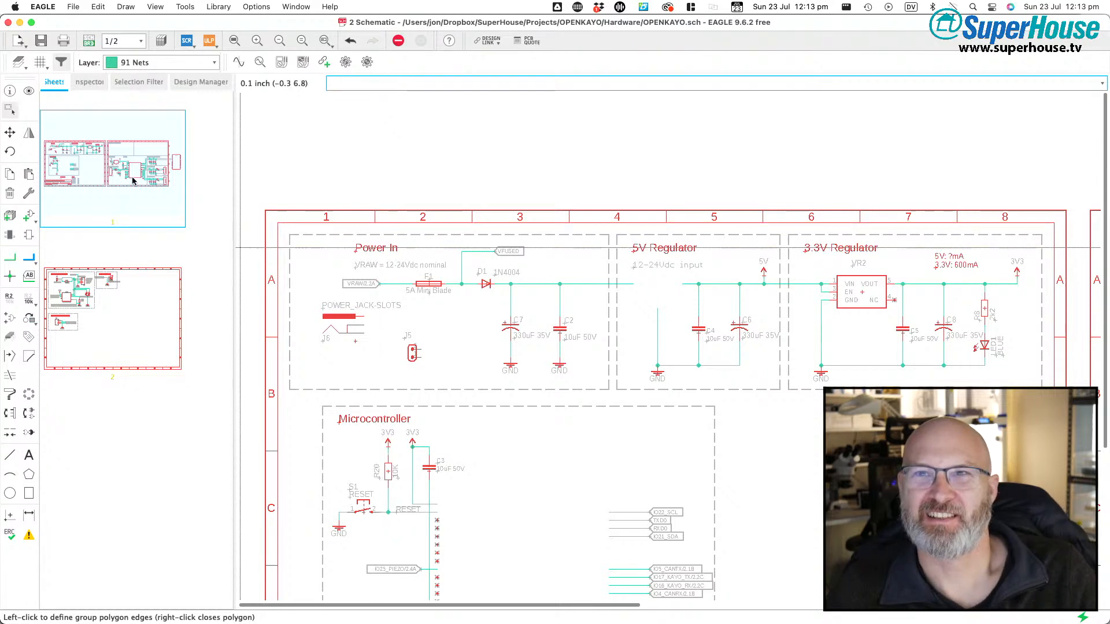
{"action": "left_click", "coordinate": [303, 141]}
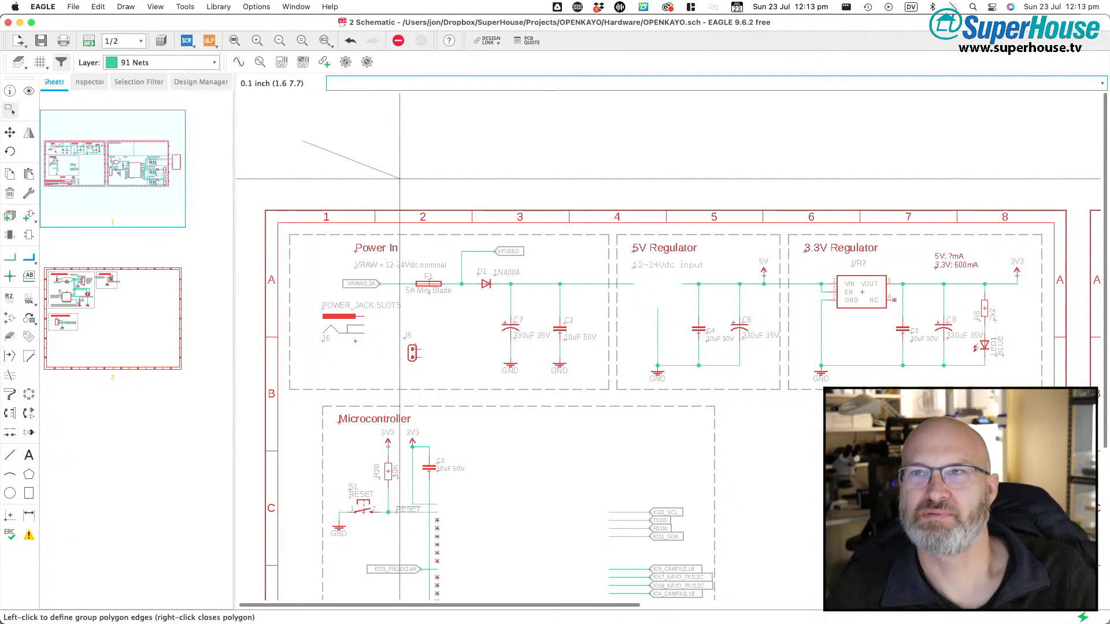
{"action": "key", "text": "Escape"}
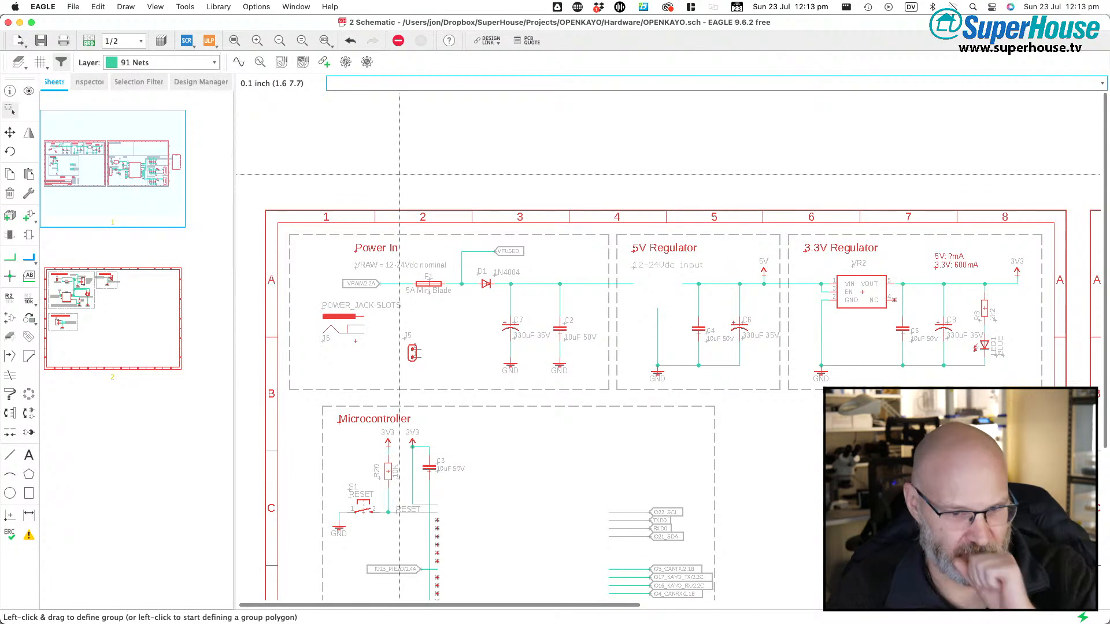
- Start adding a part and open the XTXX connector family in the SuperHouse-Connectors library
{"action": "key", "text": "ctrl+a"}
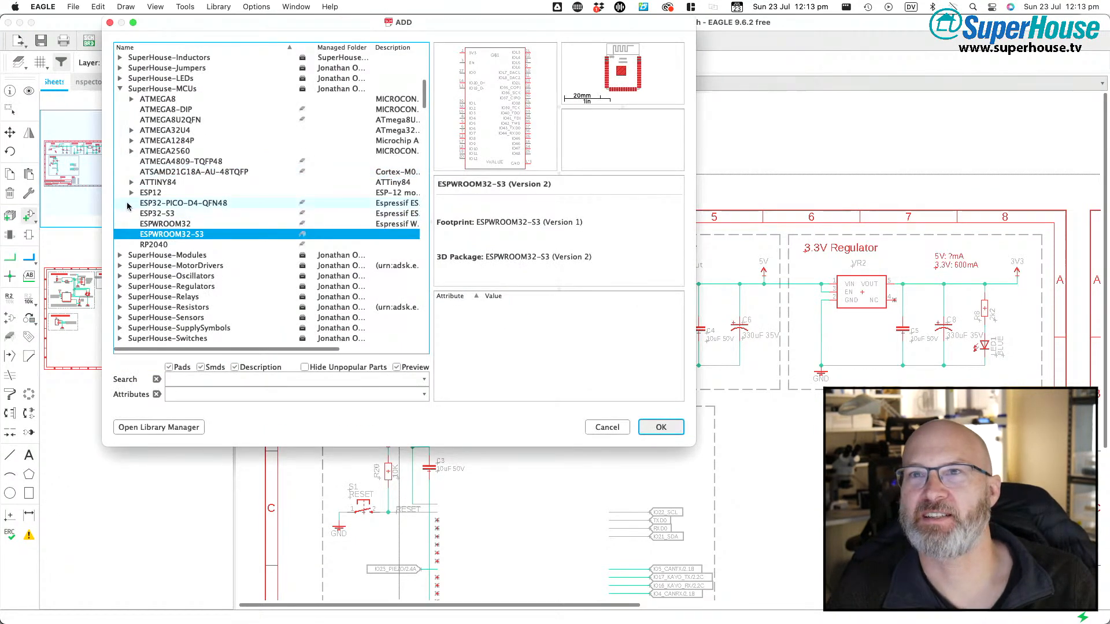
{"action": "scroll", "coordinate": [130, 197], "scroll_direction": "up", "scroll_amount": 10}
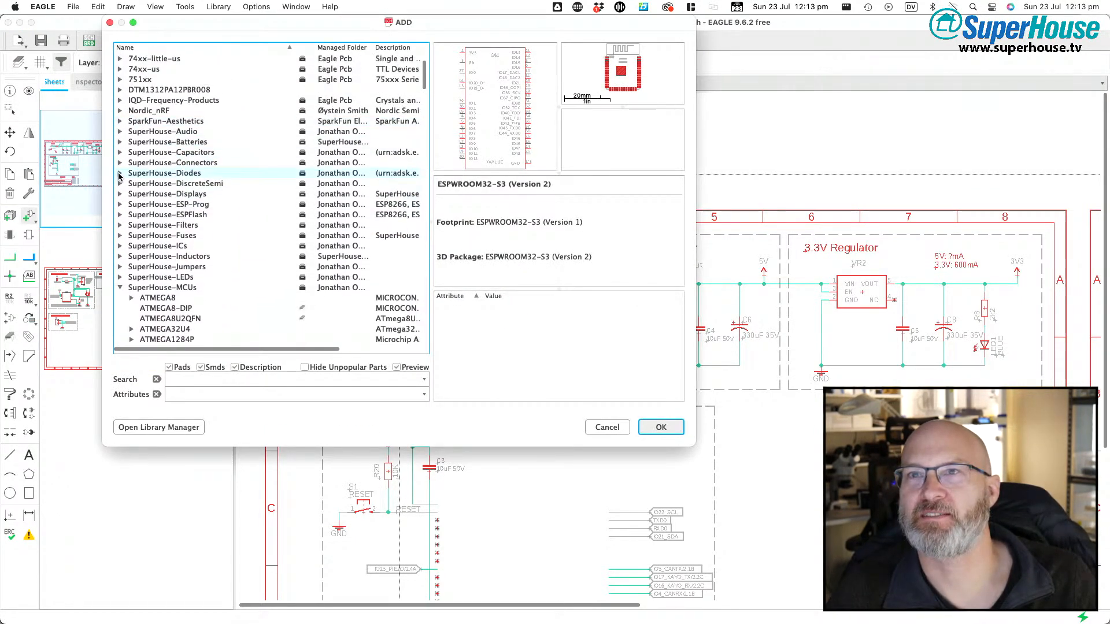
{"action": "left_click", "coordinate": [121, 164]}
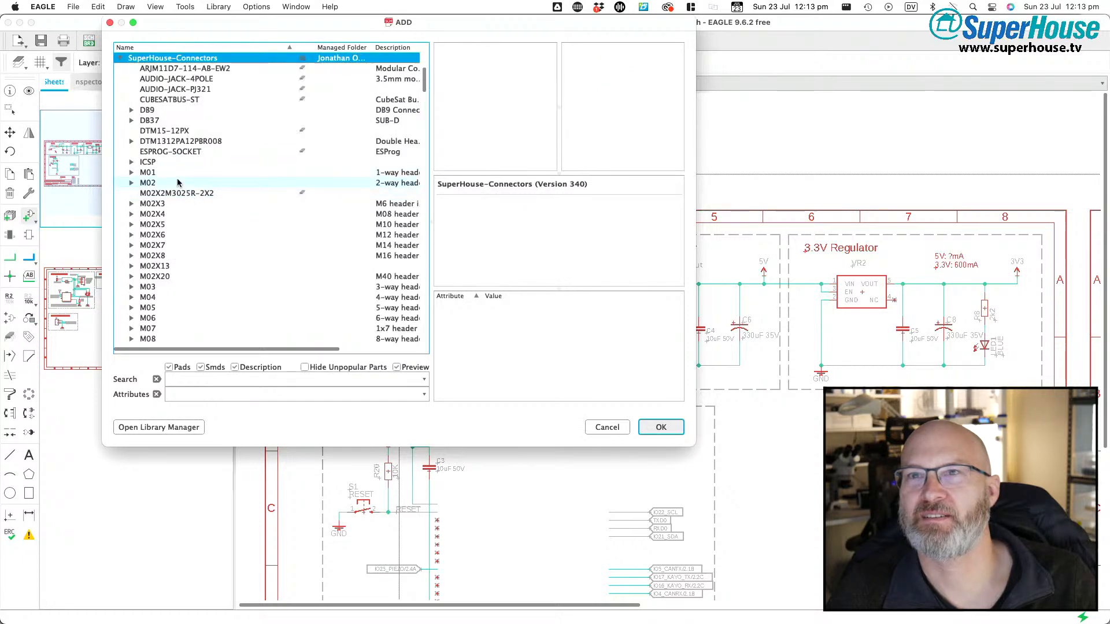
{"action": "scroll", "coordinate": [177, 182], "scroll_direction": "down", "scroll_amount": 10}
{"action": "scroll", "coordinate": [175, 230], "scroll_direction": "down", "scroll_amount": 3}
{"action": "left_click", "coordinate": [131, 247]}
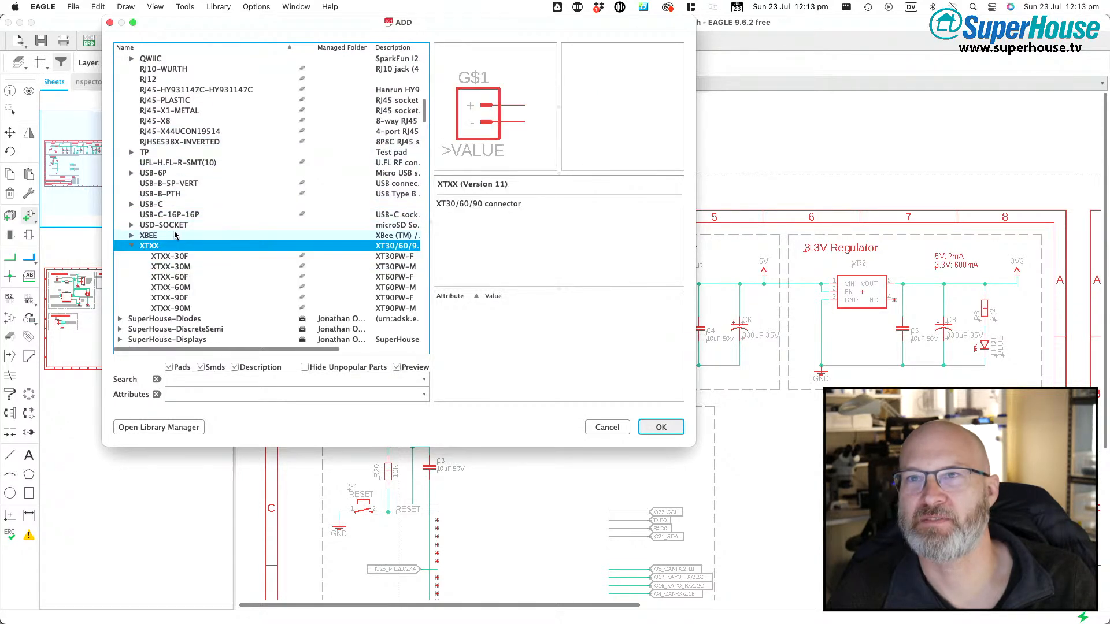
- Choose the male XT60 variant XTXX-60M and place one above the Power In block, outside the sheet frame
{"action": "scroll", "coordinate": [174, 235], "scroll_direction": "down", "scroll_amount": 2}
{"action": "left_click", "coordinate": [160, 231]}
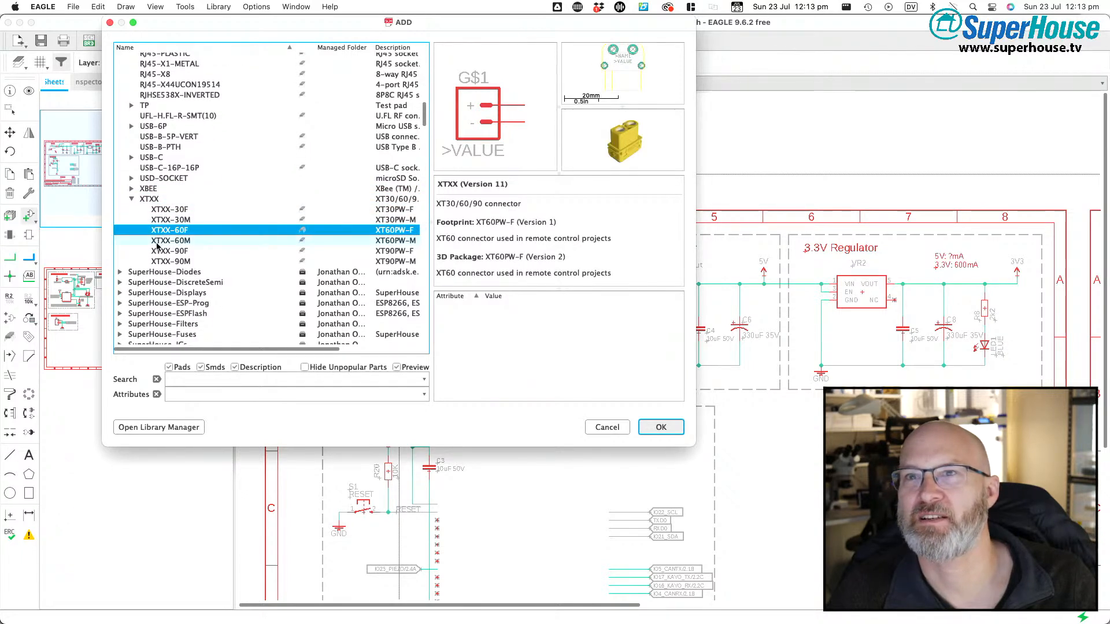
{"action": "left_click", "coordinate": [157, 241]}
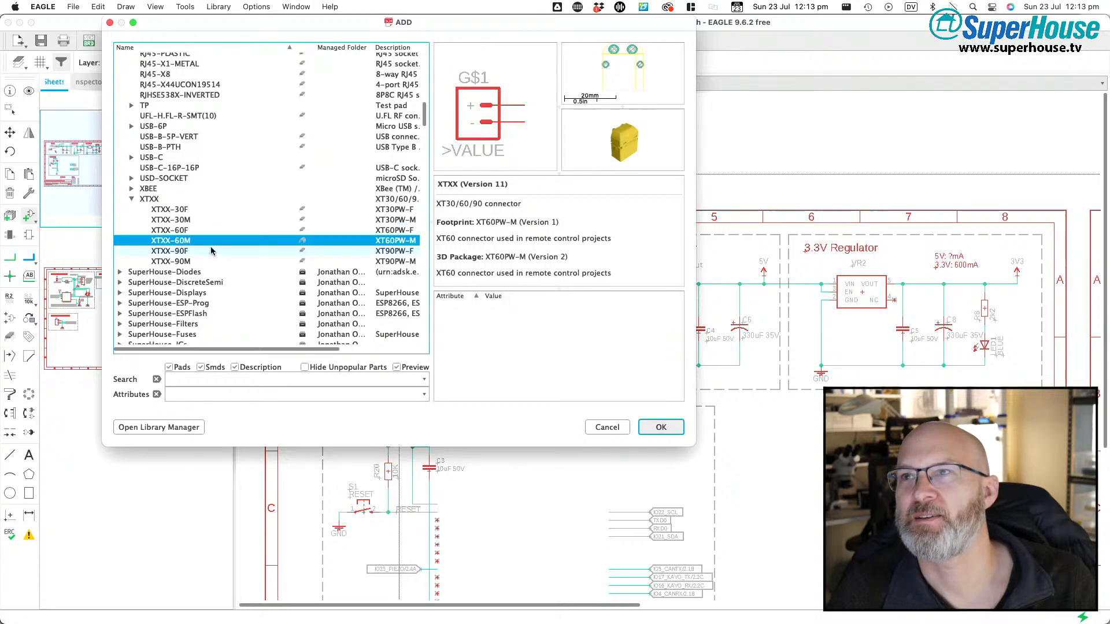
{"action": "left_click", "coordinate": [660, 428]}
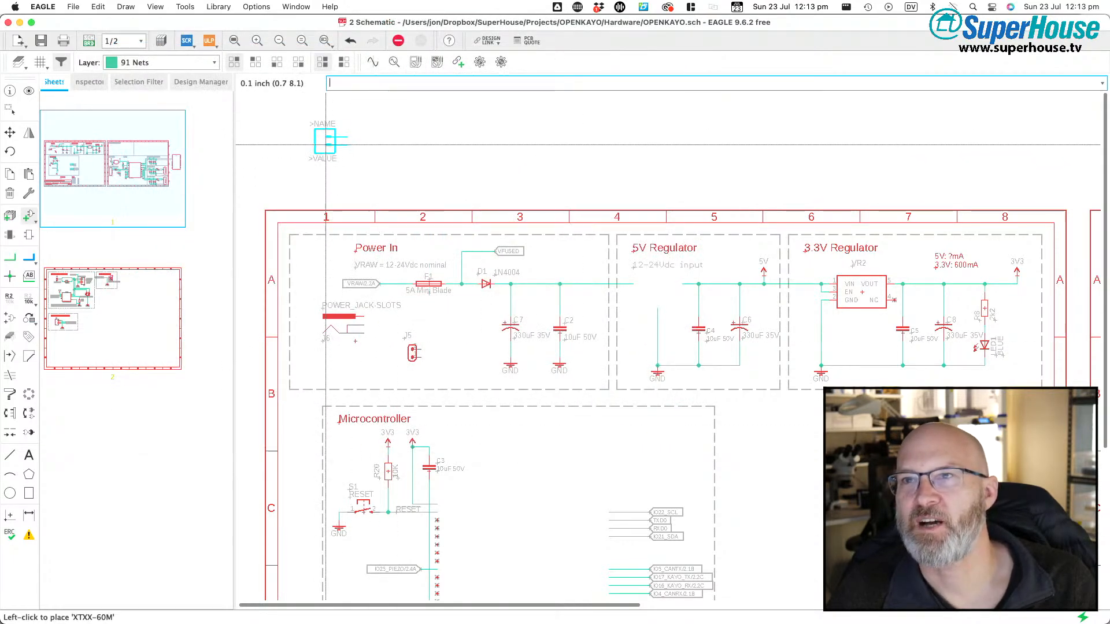
{"action": "left_click", "coordinate": [333, 145]}
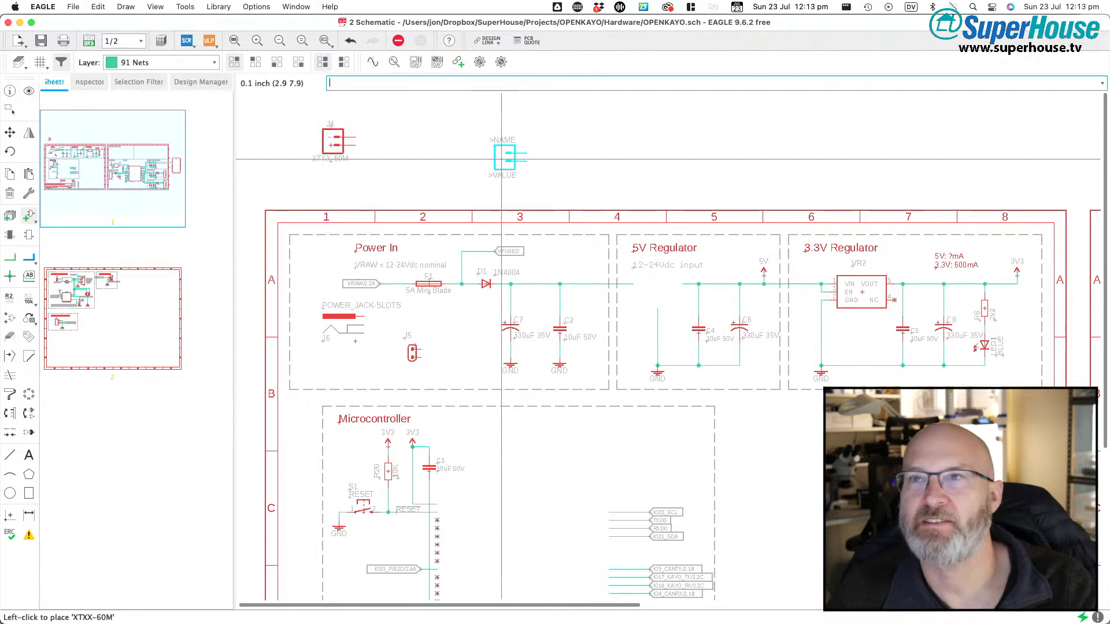
{"action": "key", "text": "Escape"}
{"action": "key", "text": "Escape"}
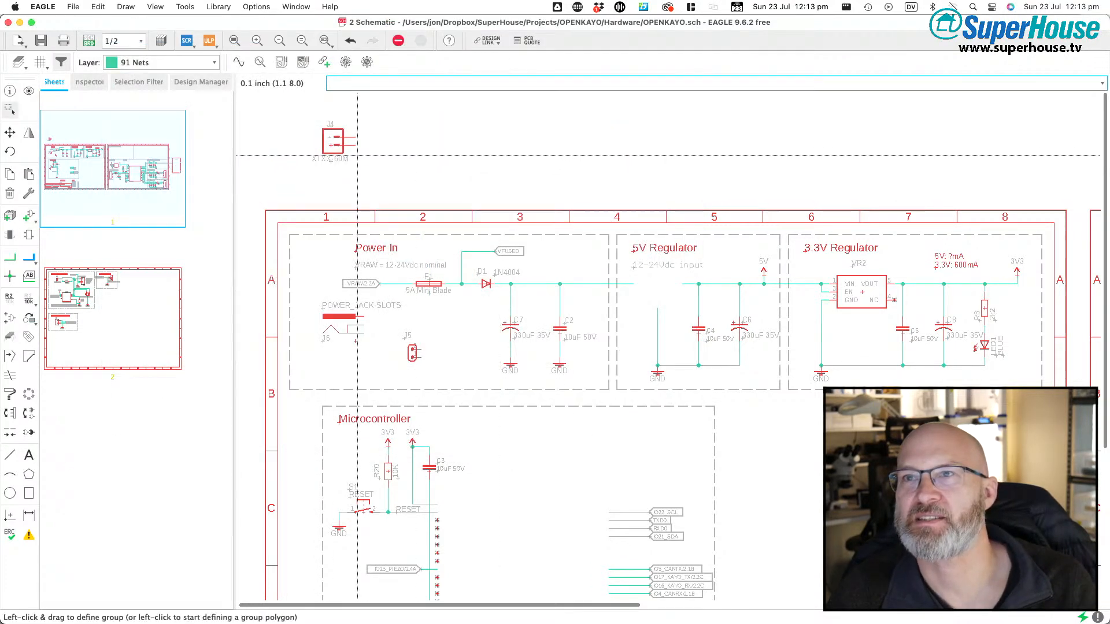
- Set the value of the new XT60 connector J4 to 12Vdc, accepting the change to its non-user-definable value
{"action": "scroll", "coordinate": [358, 155], "scroll_direction": "up", "scroll_amount": 5}
{"action": "scroll", "coordinate": [358, 155], "scroll_direction": "left", "scroll_amount": 2}
{"action": "scroll", "coordinate": [357, 155], "scroll_direction": "down", "scroll_amount": 4}
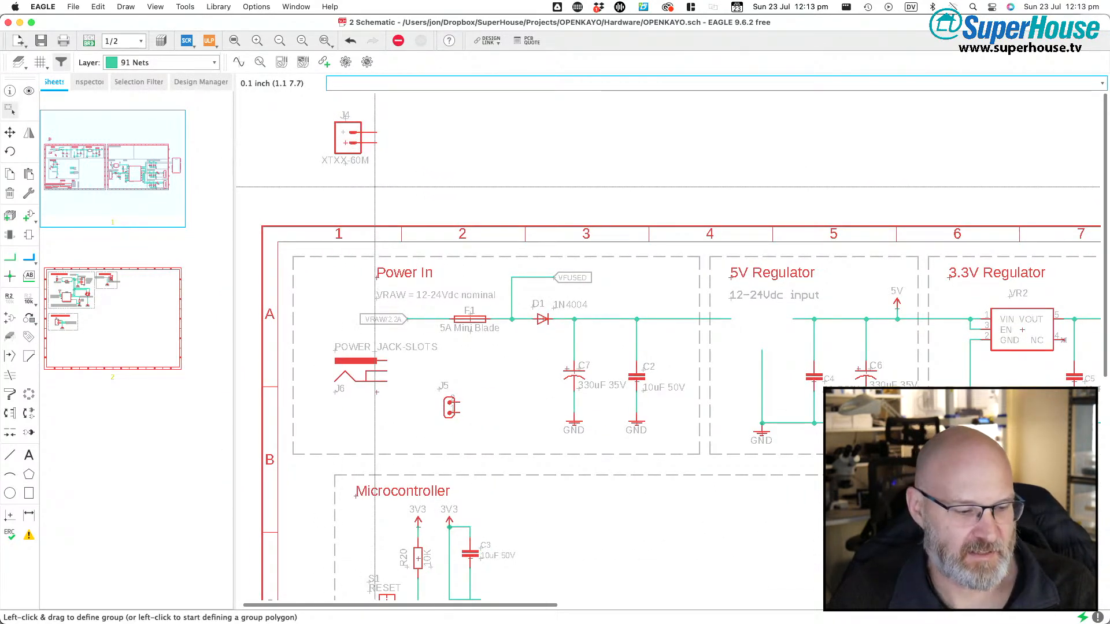
{"action": "type", "text": "value"}
{"action": "key", "text": "Return"}
{"action": "left_click", "coordinate": [345, 142]}
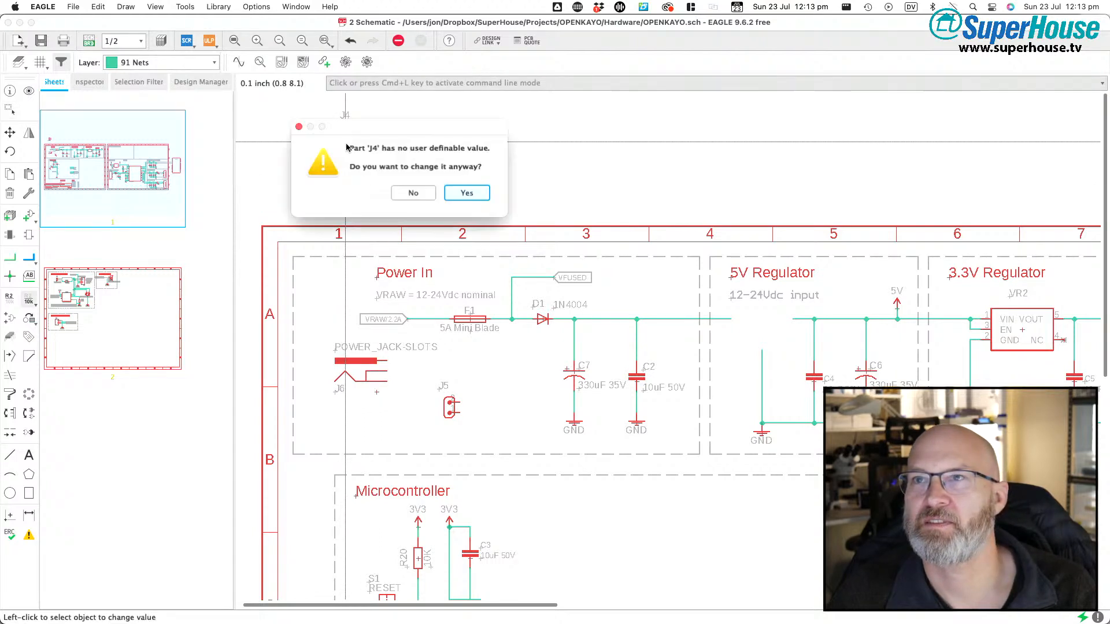
{"action": "left_click", "coordinate": [454, 194]}
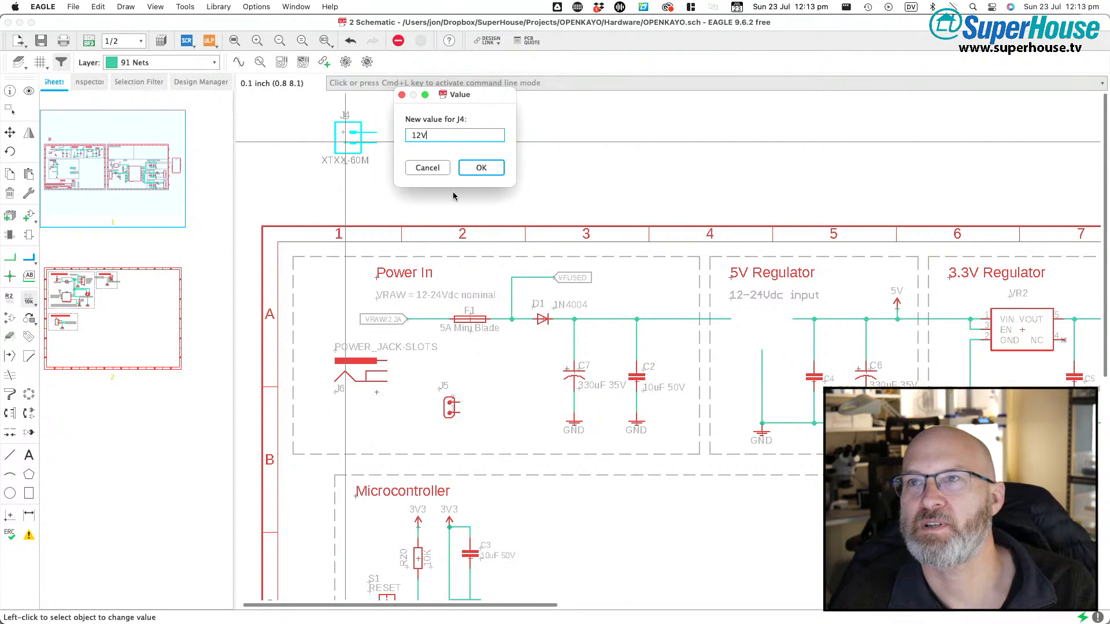
{"action": "key", "text": "Return"}
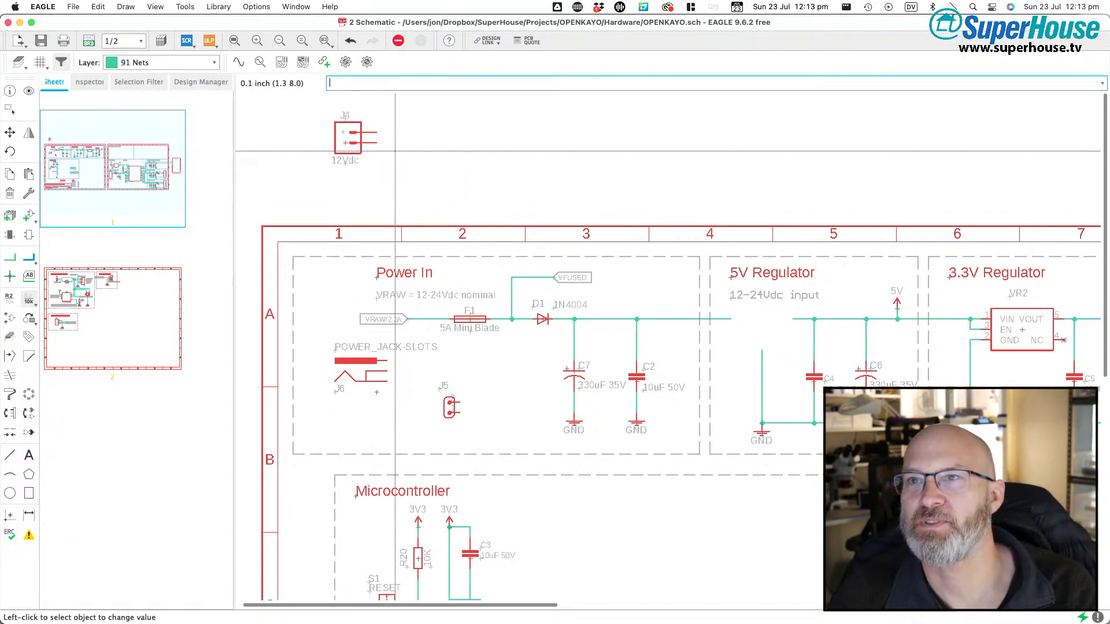
- Delete power jack J6 from the Power In block and move XT60 connector J4 into its place
{"action": "key", "text": "Delete"}
{"action": "left_click", "coordinate": [377, 393]}
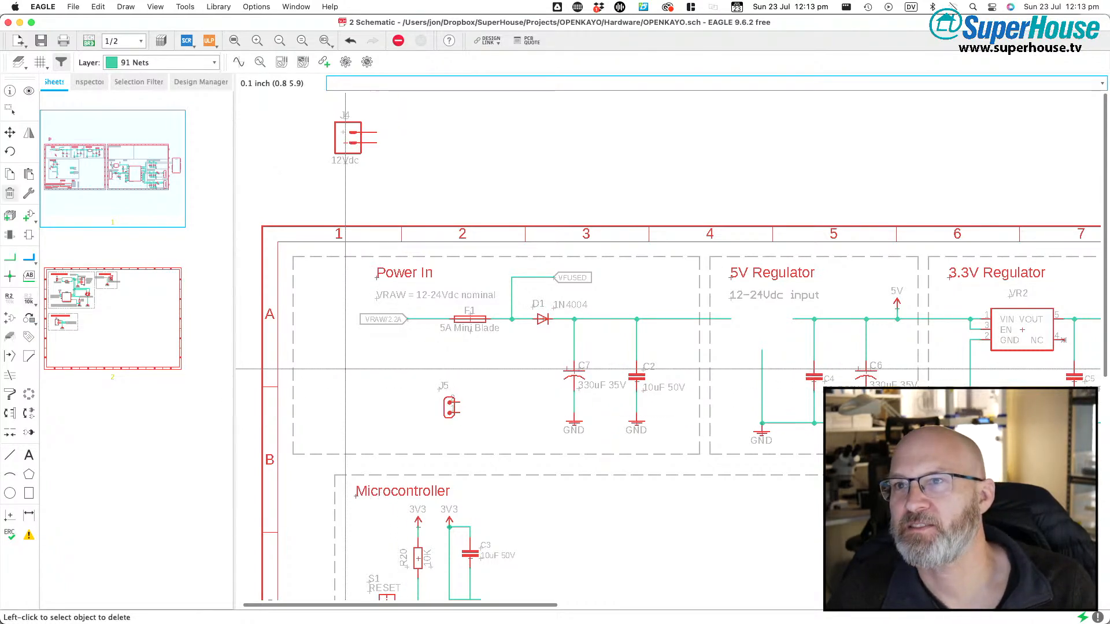
{"action": "key", "text": "F7"}
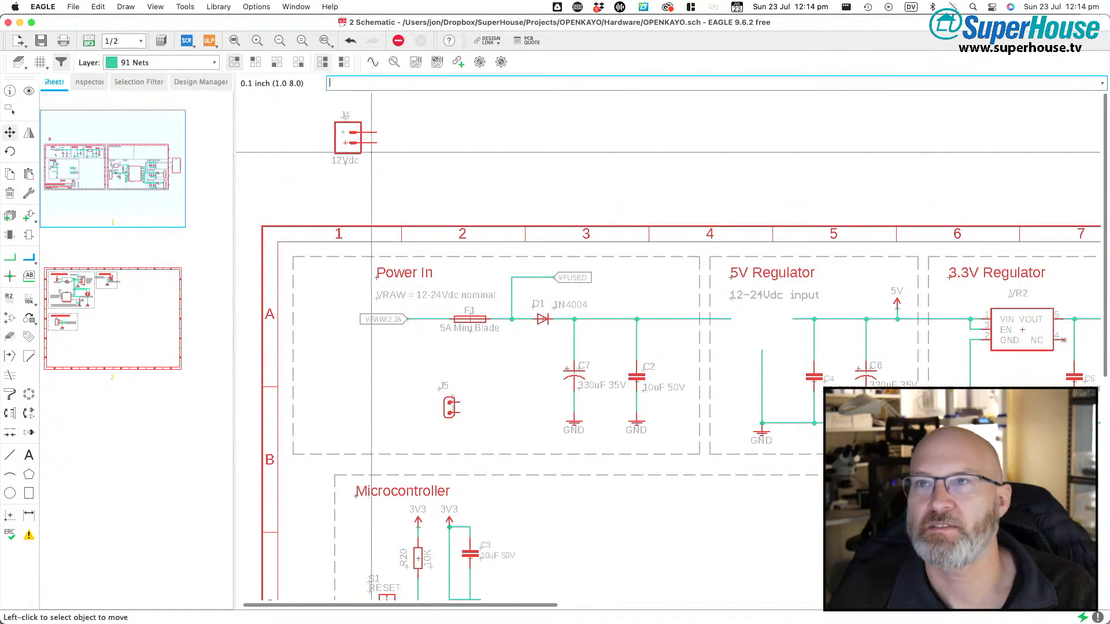
{"action": "left_click", "coordinate": [346, 142]}
{"action": "left_click", "coordinate": [334, 373]}
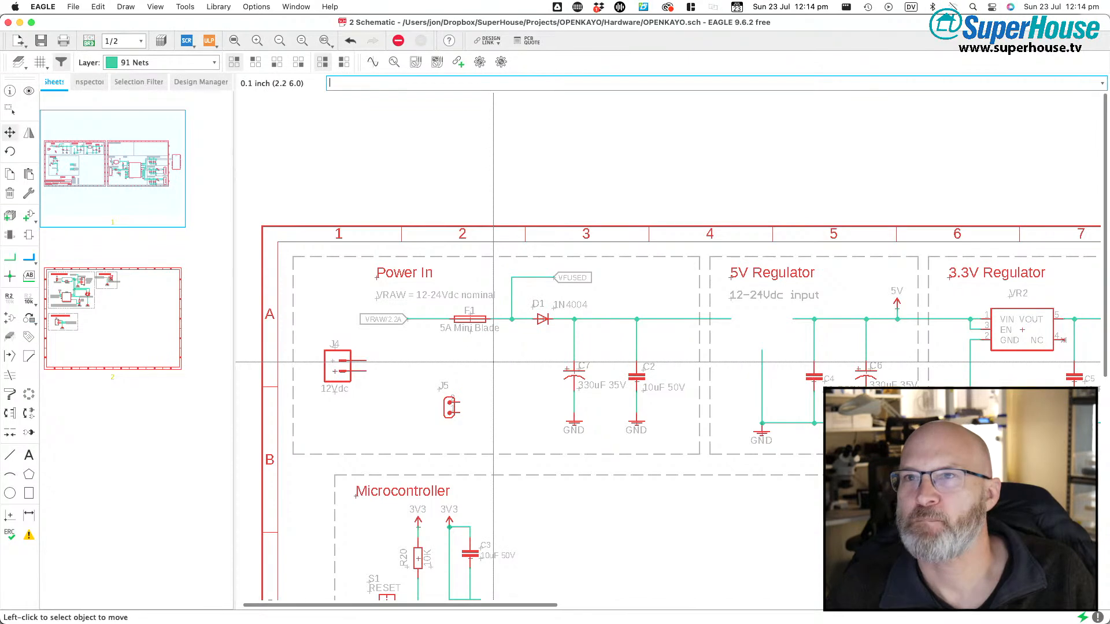
- Save the schematic with all of sheet 1 in view, and display the whole board layout including the unplaced parts
{"action": "left_click", "coordinate": [235, 40]}
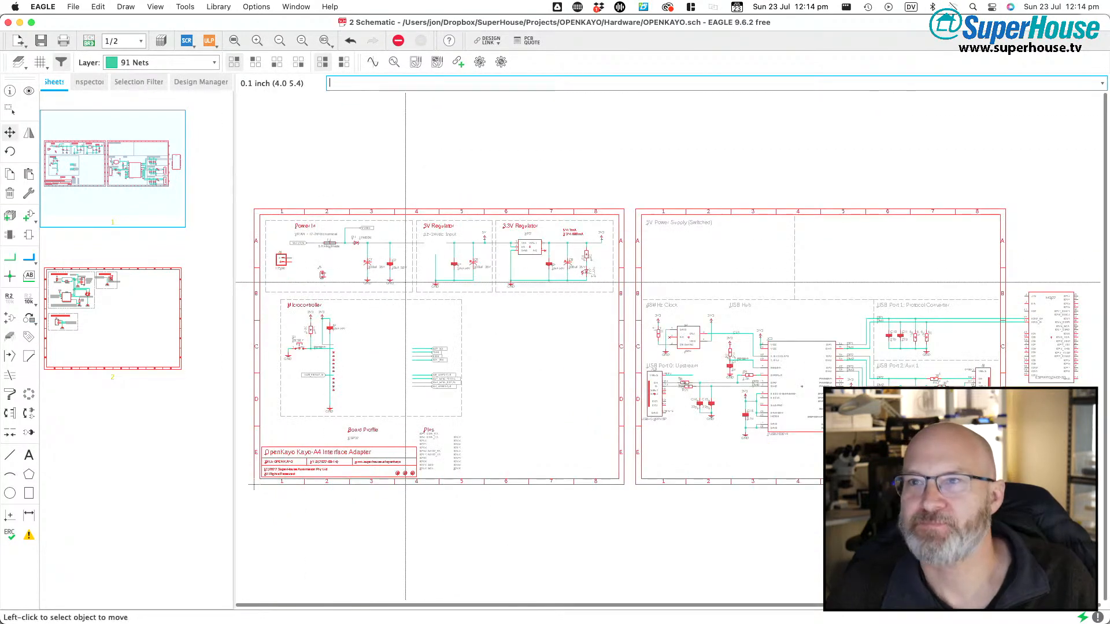
{"action": "key", "text": "super+s"}
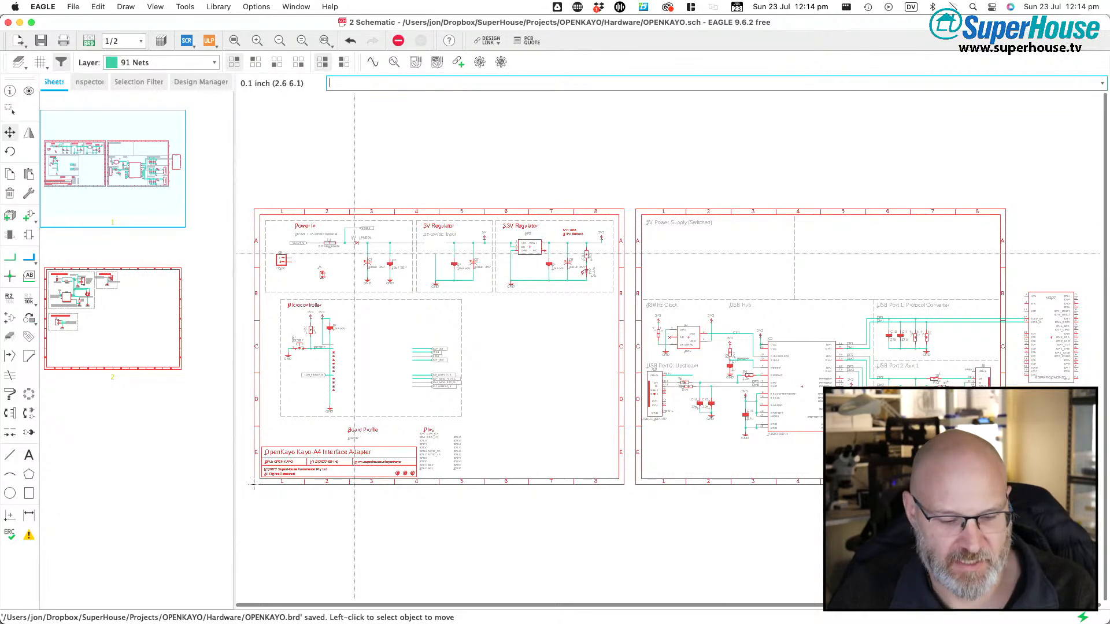
{"action": "key", "text": "super+grave"}
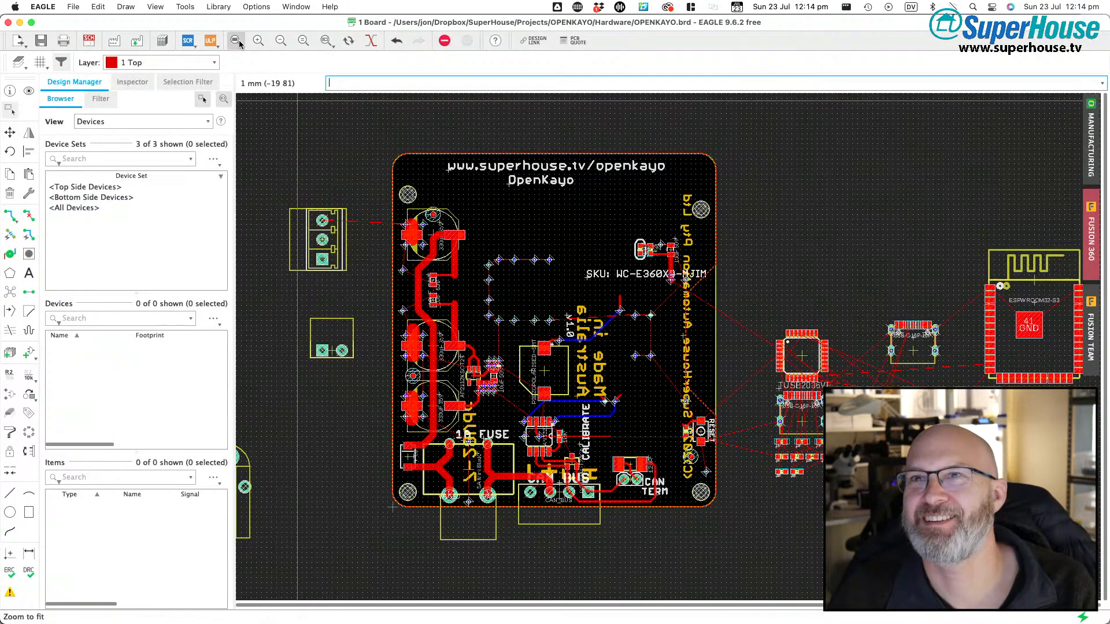
{"action": "left_click", "coordinate": [236, 41]}
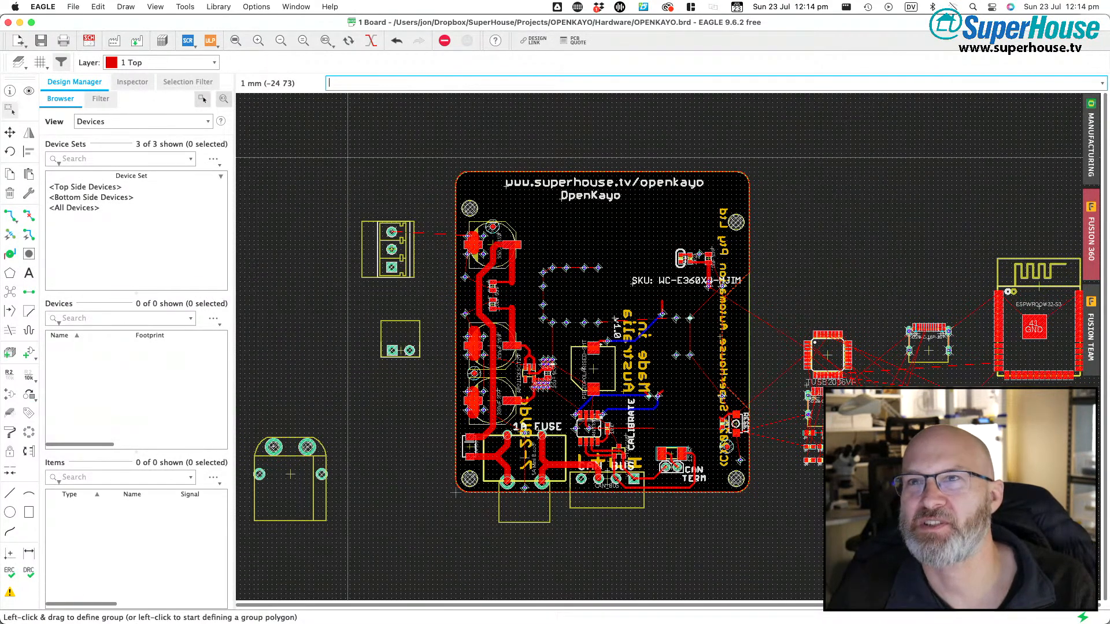
- Glance at Notes.md in iTerm2, switch to the OpenKayo GitHub repository in Chrome and read the README's Hardware section
{"action": "key", "text": "super+Tab"}
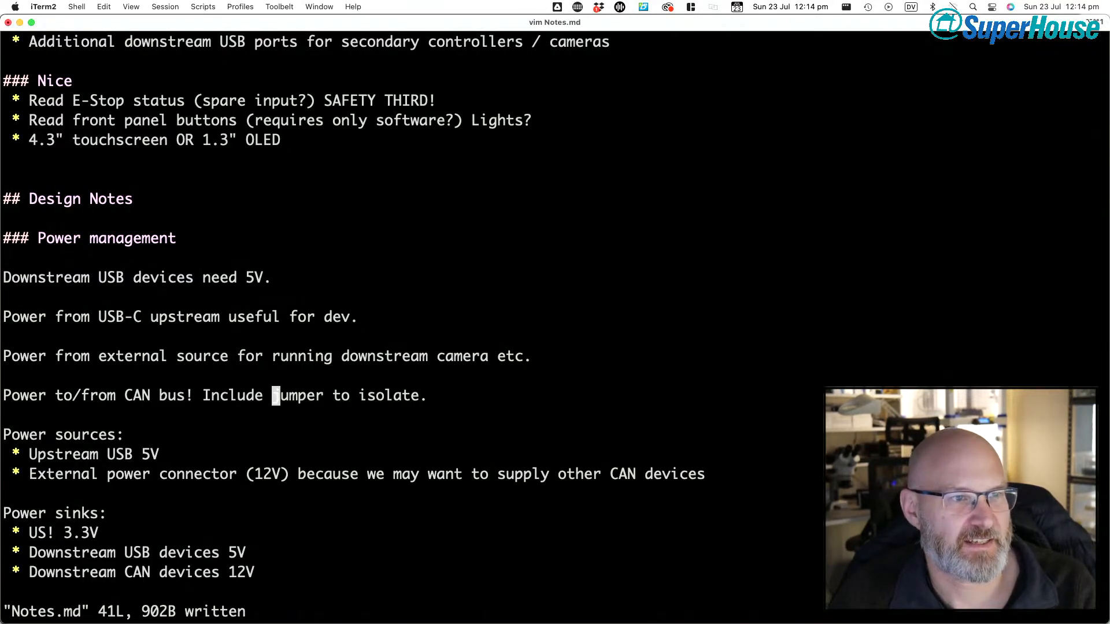
{"action": "key", "text": "super+Tab"}
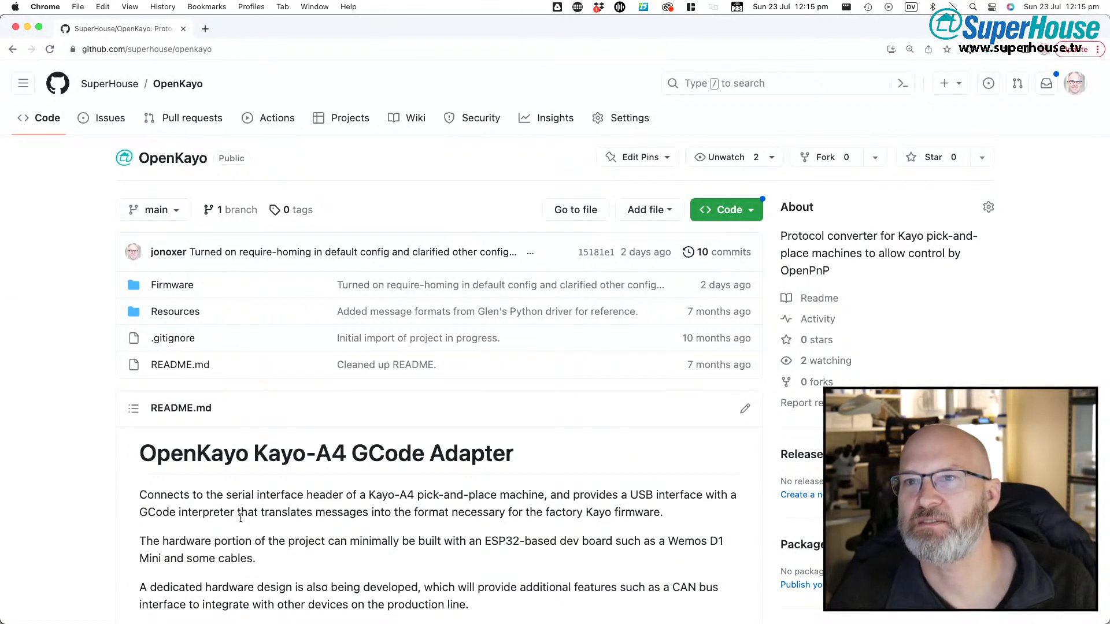
{"action": "scroll", "coordinate": [241, 517], "scroll_direction": "down", "scroll_amount": 10}
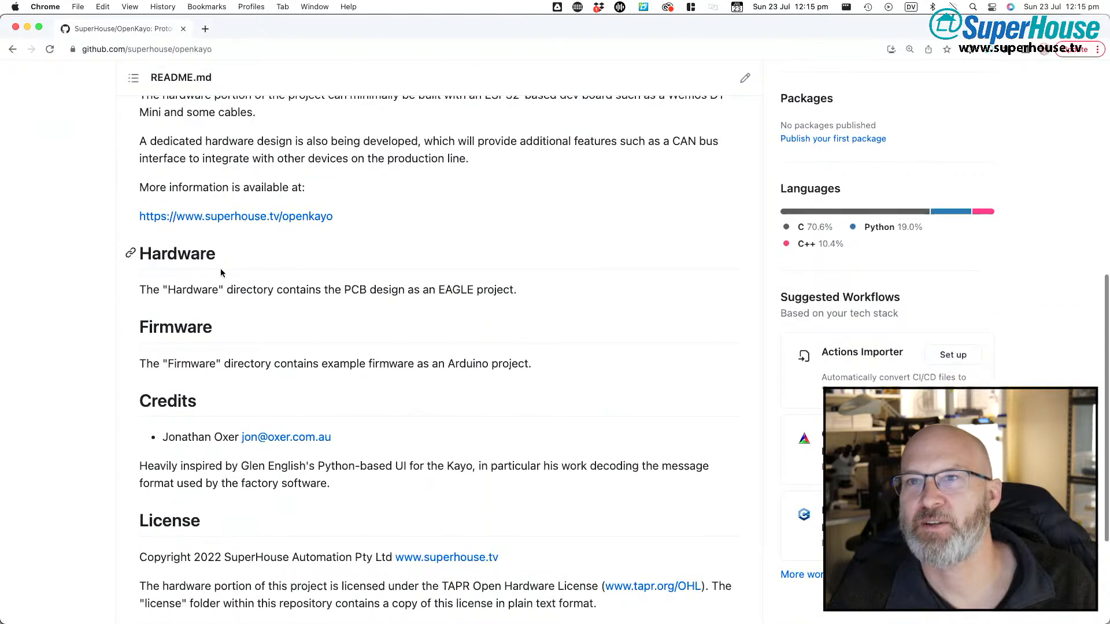
{"action": "left_click_drag", "start_coordinate": [524, 296], "coordinate": [245, 263]}
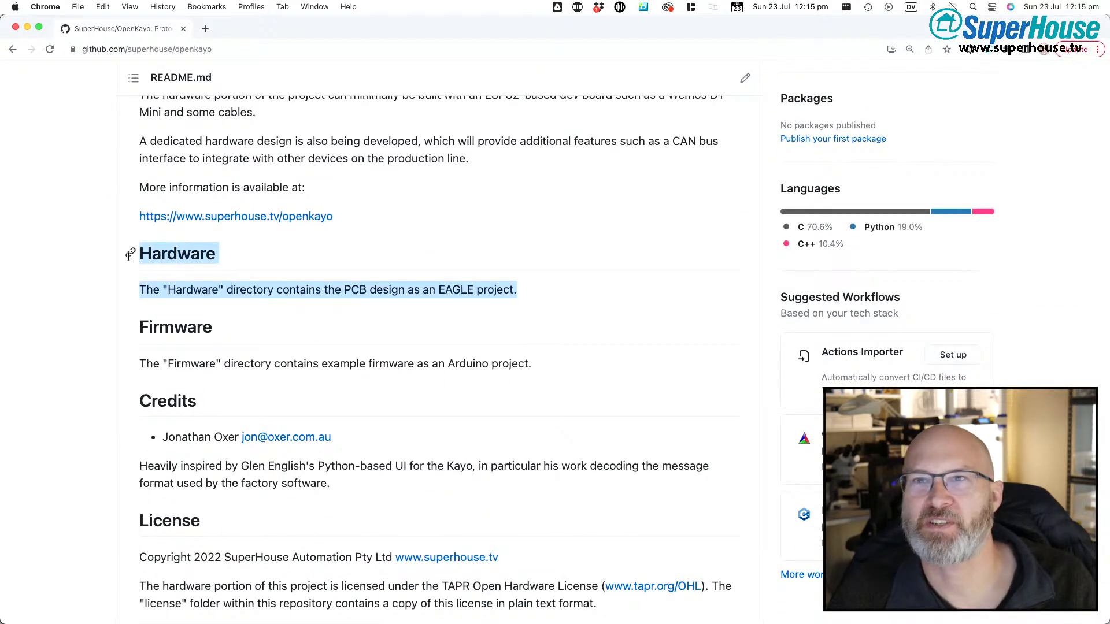
{"action": "left_click", "coordinate": [296, 320]}
{"action": "scroll", "coordinate": [296, 321], "scroll_direction": "up", "scroll_amount": 8}
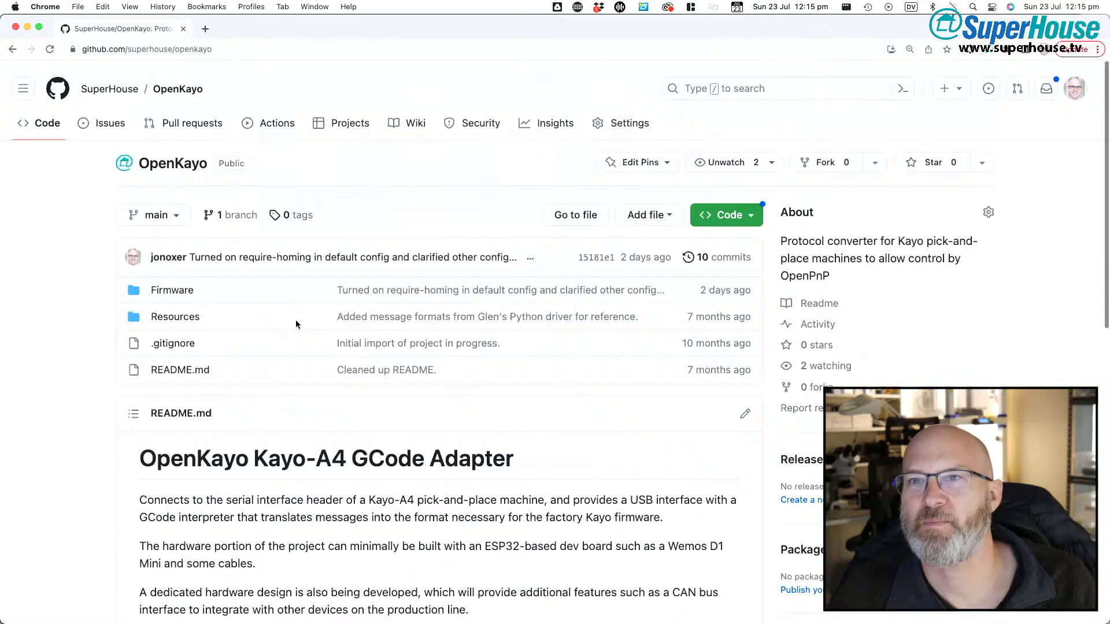
- Open OpenKayo.ino from the repository's Firmware/OpenKayo folder and look over its list of supported GCode commands
{"action": "left_click", "coordinate": [170, 285]}
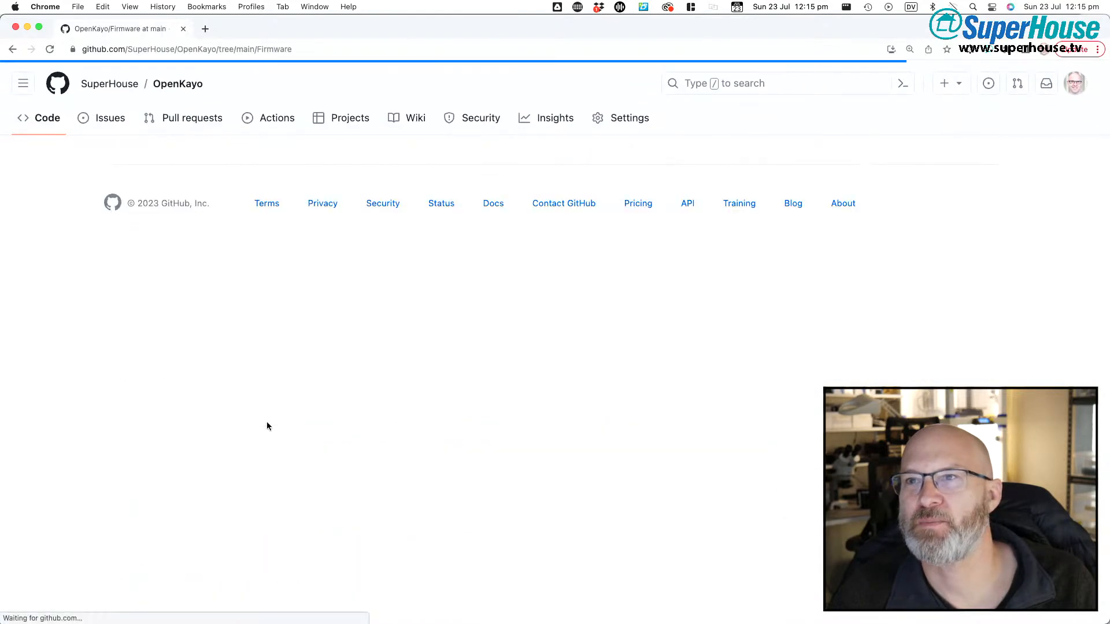
{"action": "left_click", "coordinate": [296, 329]}
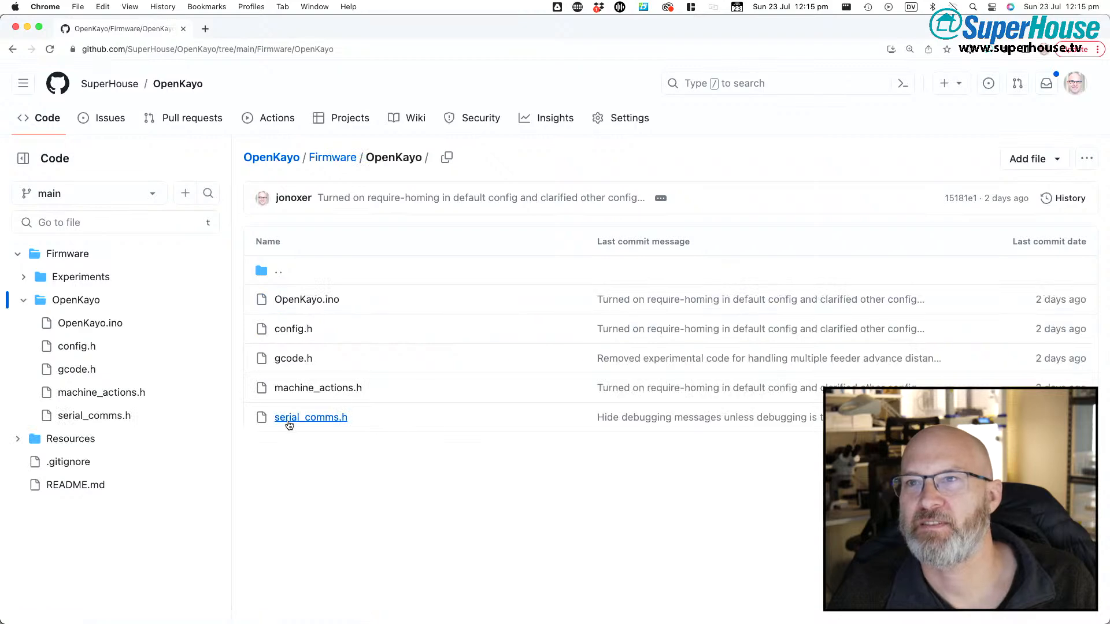
{"action": "left_click", "coordinate": [289, 300]}
{"action": "scroll", "coordinate": [352, 277], "scroll_direction": "down", "scroll_amount": 5}
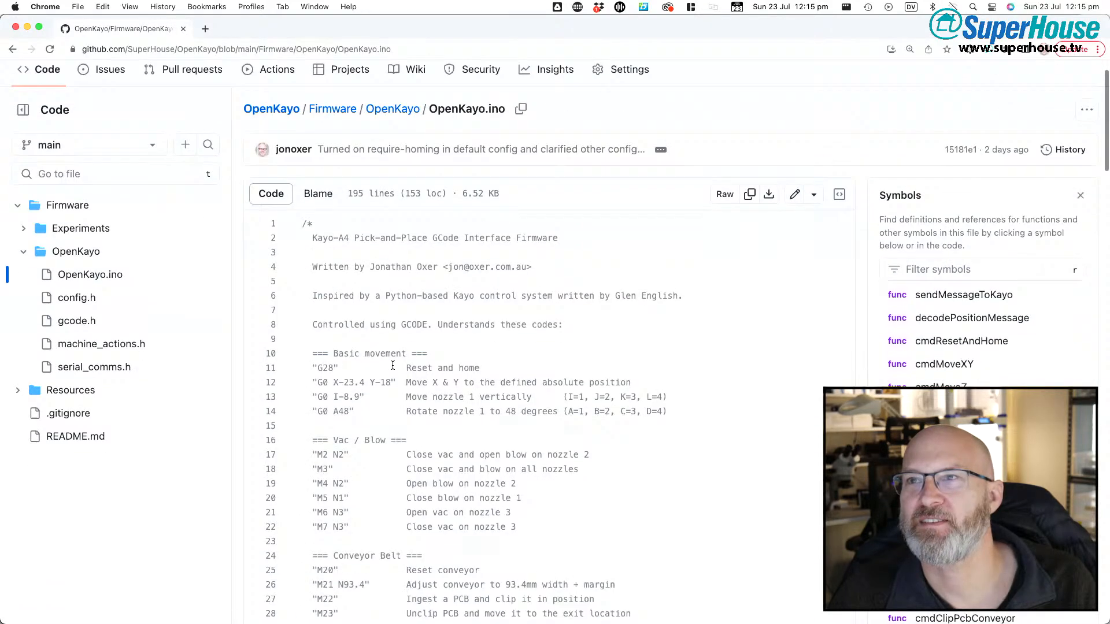
{"action": "scroll", "coordinate": [393, 366], "scroll_direction": "up", "scroll_amount": 6}
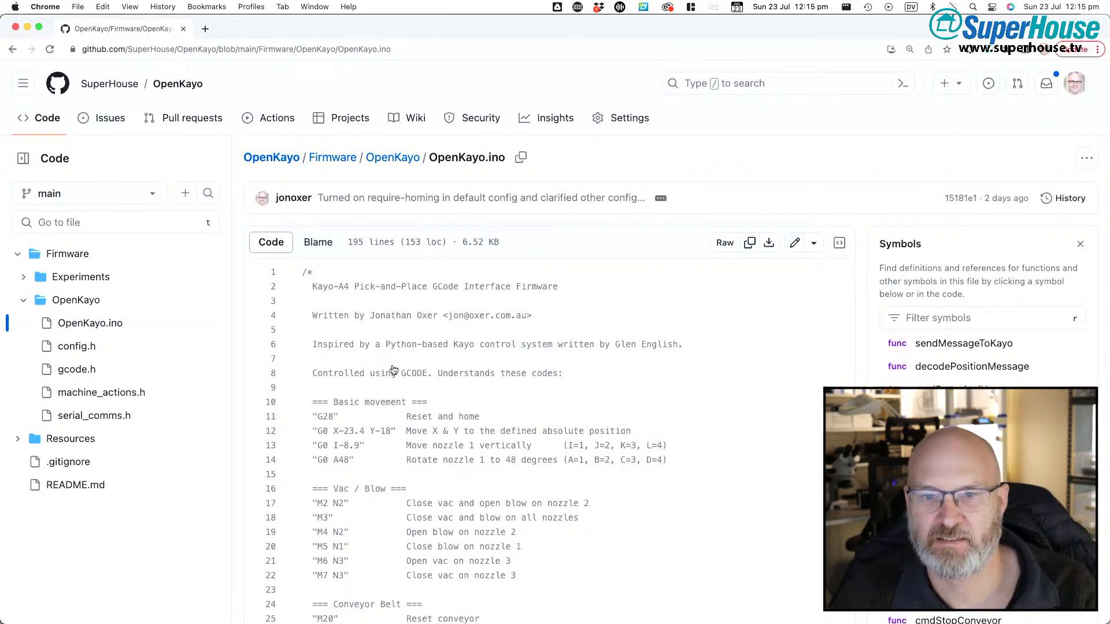
- Switch to the OpenKayo sketch in the Arduino IDE and view the header comment at its beginning
{"action": "key", "text": "super+Tab"}
{"action": "scroll", "coordinate": [226, 154], "scroll_direction": "up", "scroll_amount": 5}
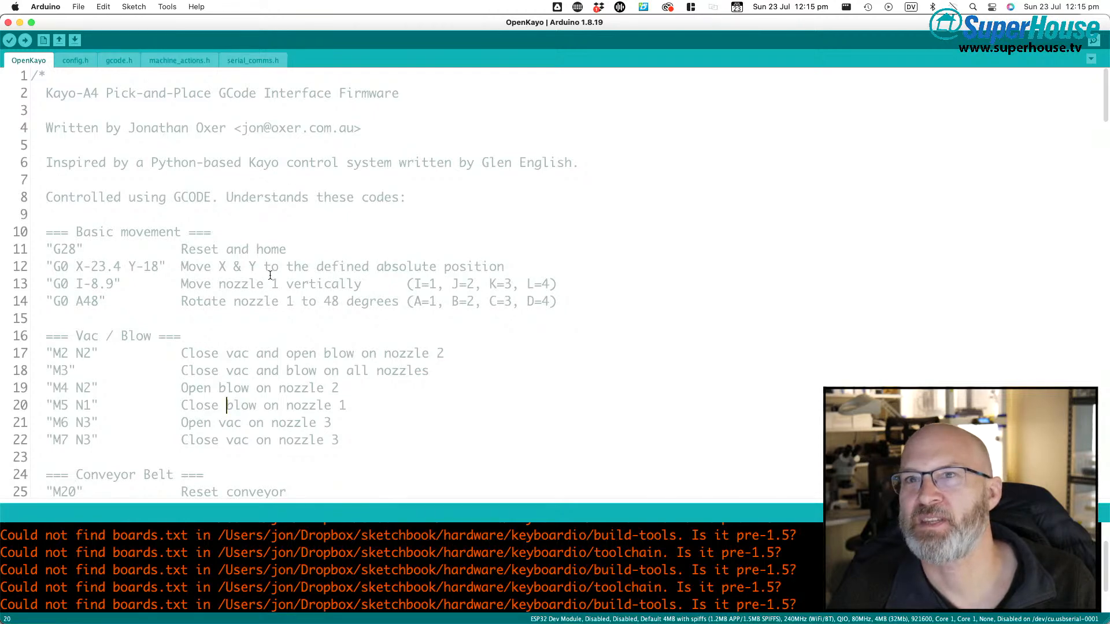
- Look through the OpenKayo sketch from the GCode command list in the header comment down to the main loop
{"action": "left_click_drag", "start_coordinate": [59, 96], "coordinate": [91, 94]}
{"action": "left_click", "coordinate": [248, 388]}
{"action": "left_click", "coordinate": [131, 188]}
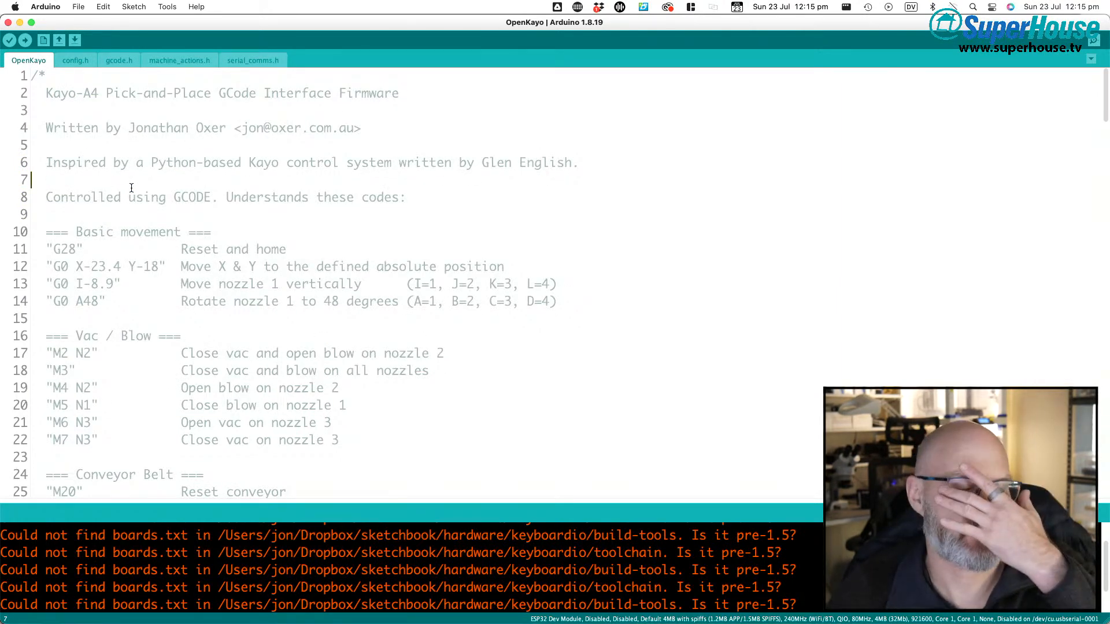
{"action": "scroll", "coordinate": [272, 327], "scroll_direction": "down", "scroll_amount": 19}
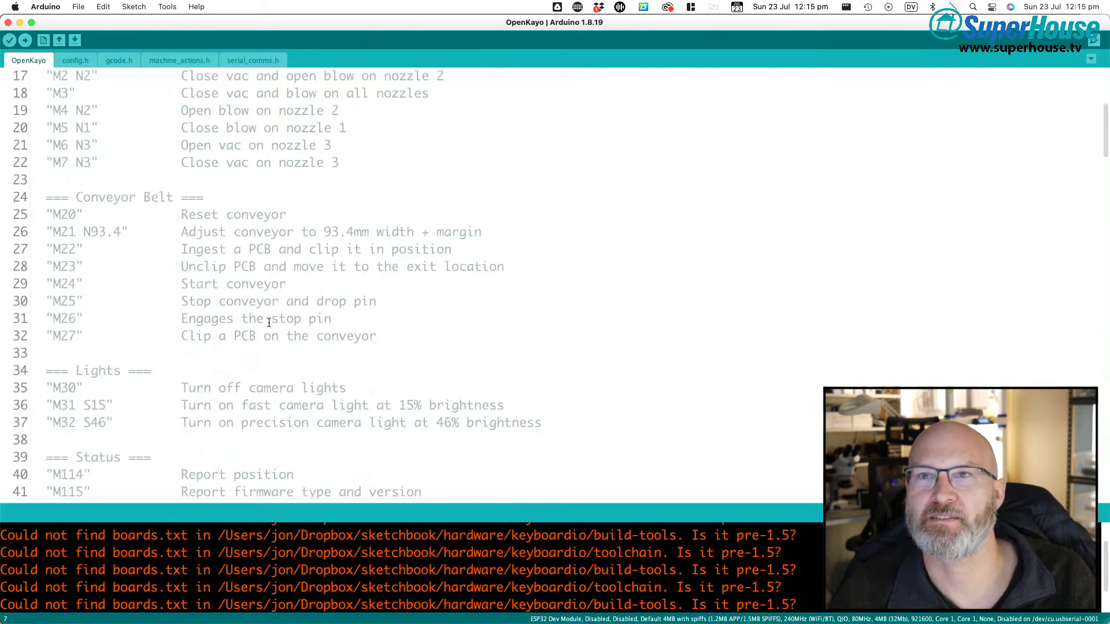
{"action": "scroll", "coordinate": [269, 322], "scroll_direction": "down", "scroll_amount": 19}
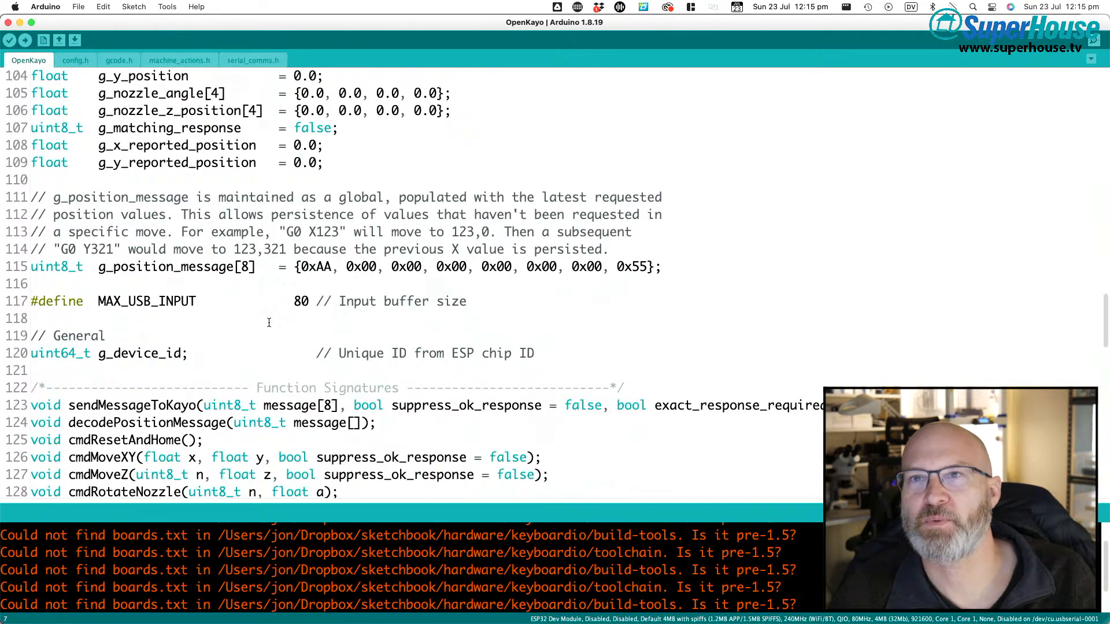
{"action": "scroll", "coordinate": [269, 322], "scroll_direction": "up", "scroll_amount": 12}
{"action": "scroll", "coordinate": [269, 322], "scroll_direction": "down", "scroll_amount": 20}
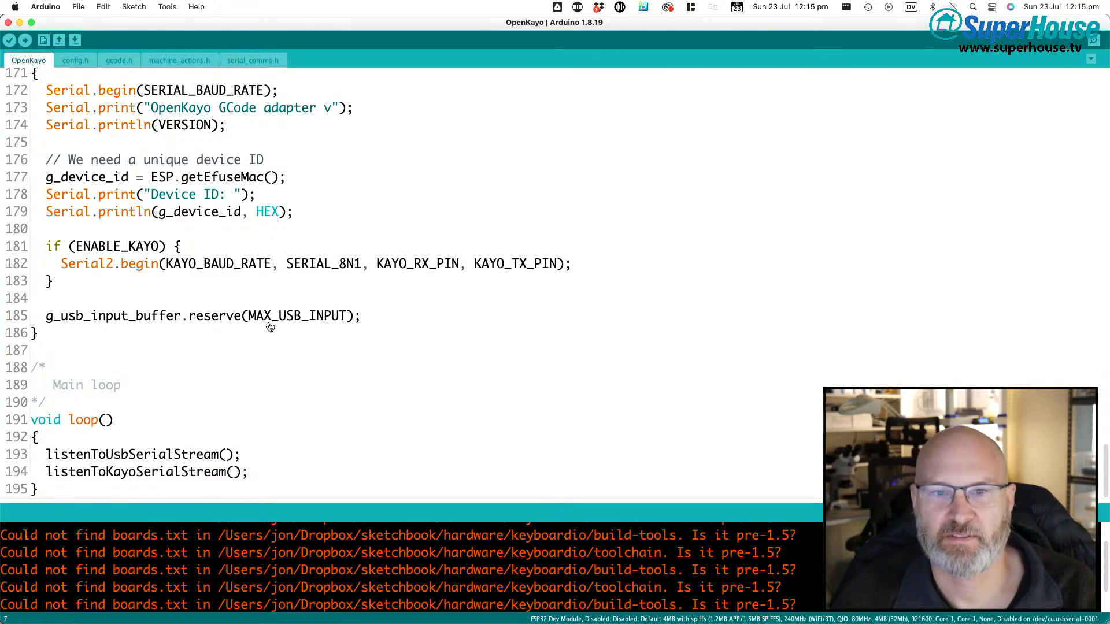
- Switch to QuickTime Player, watch the pick-and-place machine video, close it and return to the OpenKayo sketch in the Arduino IDE
{"action": "key", "text": "super+Tab"}
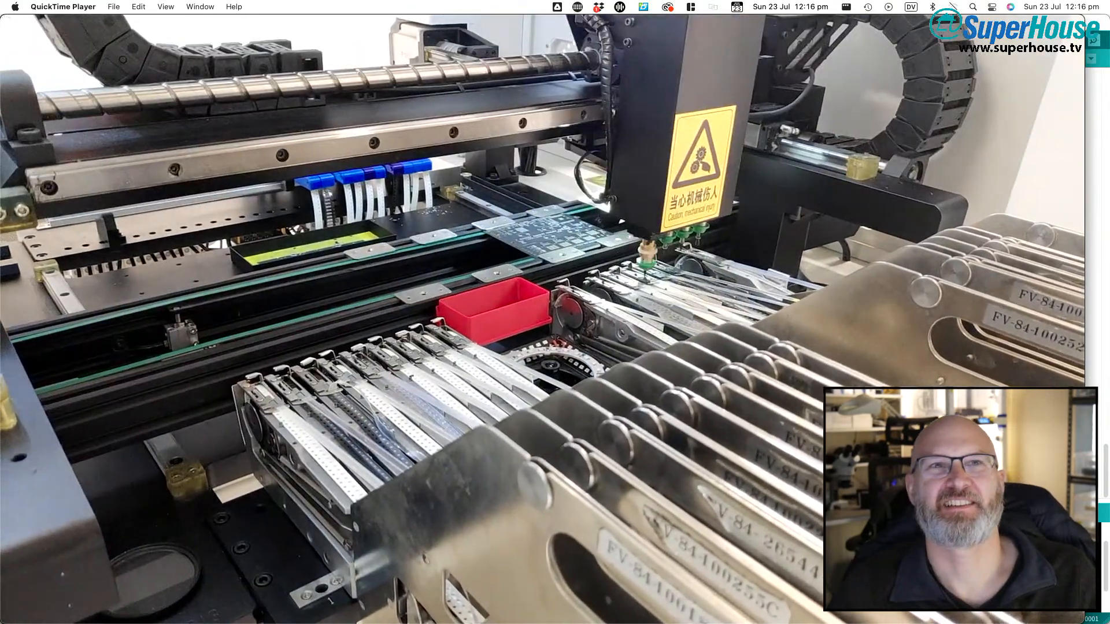
{"action": "mouse_move", "coordinate": [269, 355]}
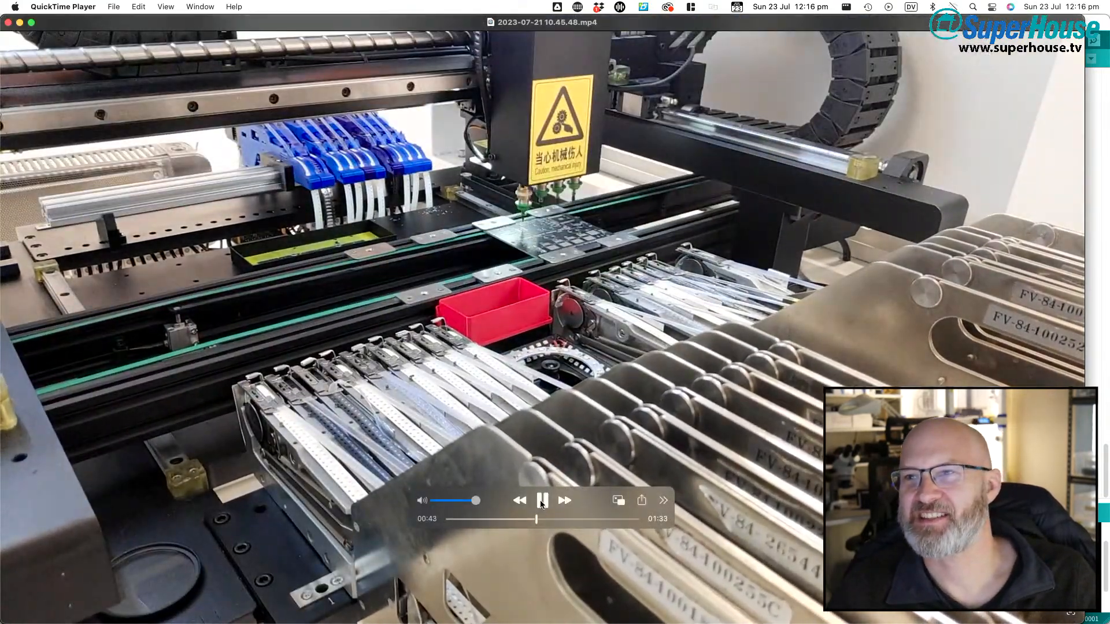
{"action": "left_click", "coordinate": [8, 23]}
{"action": "left_click", "coordinate": [389, 322]}
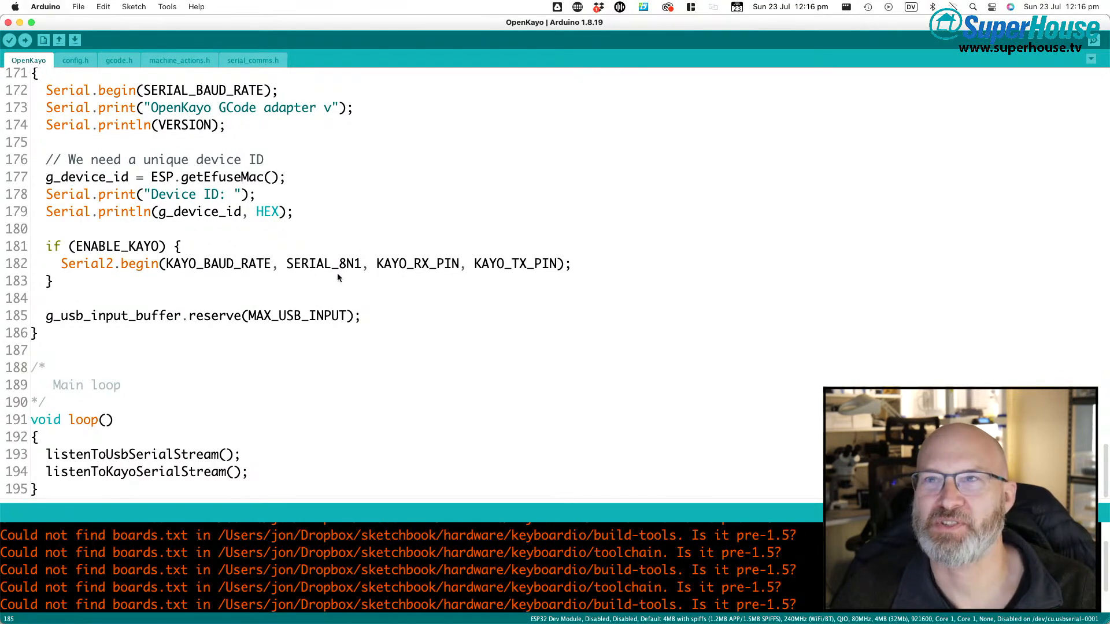
- Switch to Chrome and close both the OpenKayo GitHub window and the Arduino Nano ESP32 store window
{"action": "key", "text": "super+Tab"}
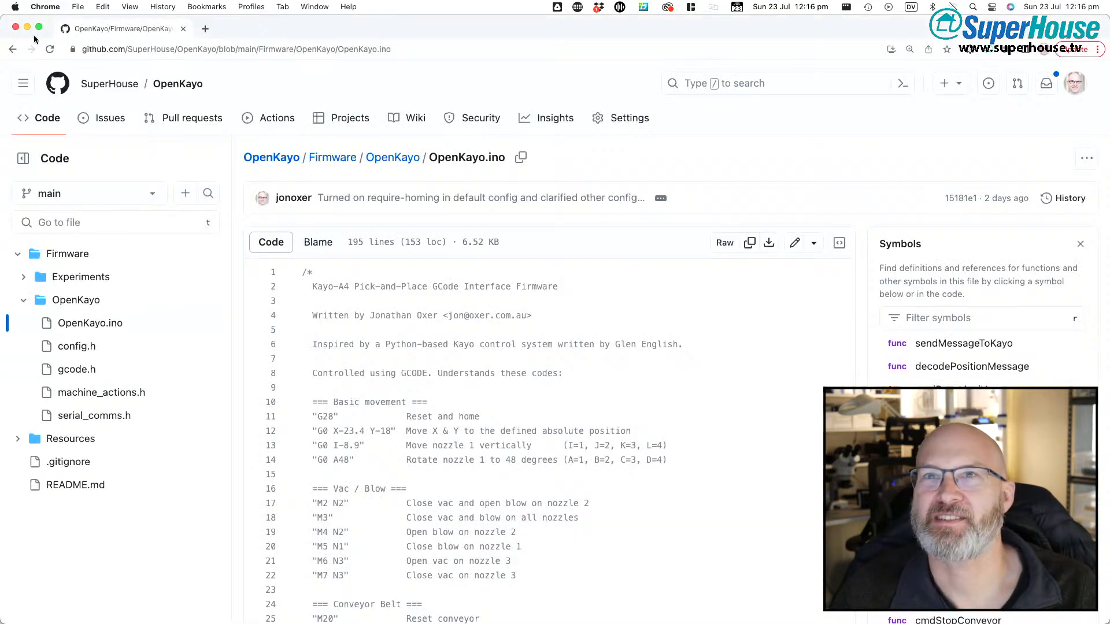
{"action": "left_click", "coordinate": [16, 27]}
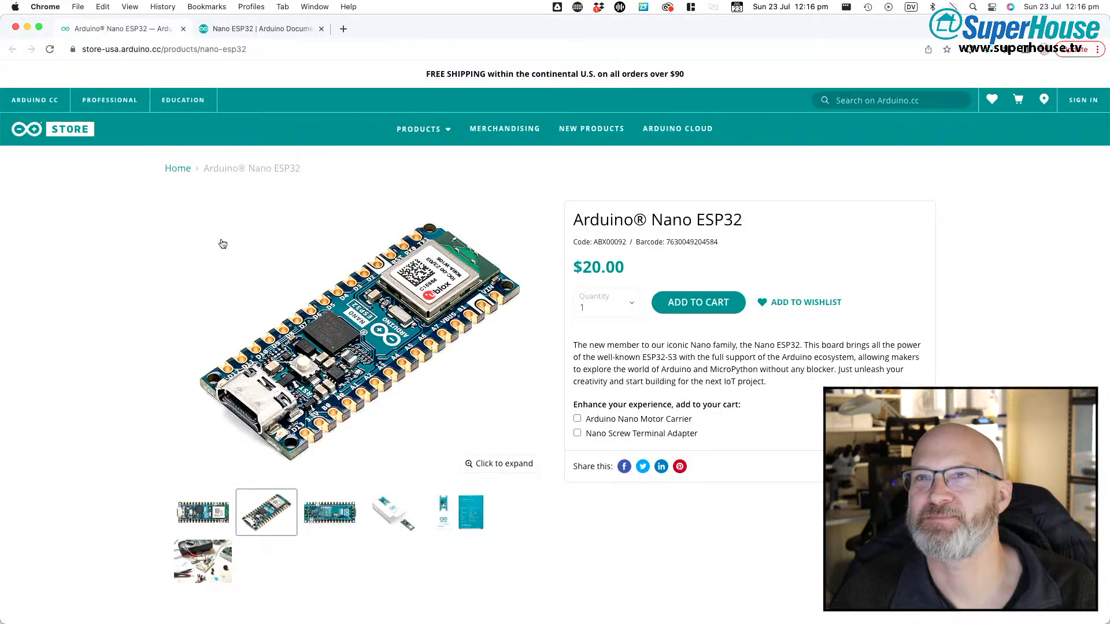
{"action": "left_click", "coordinate": [15, 28]}
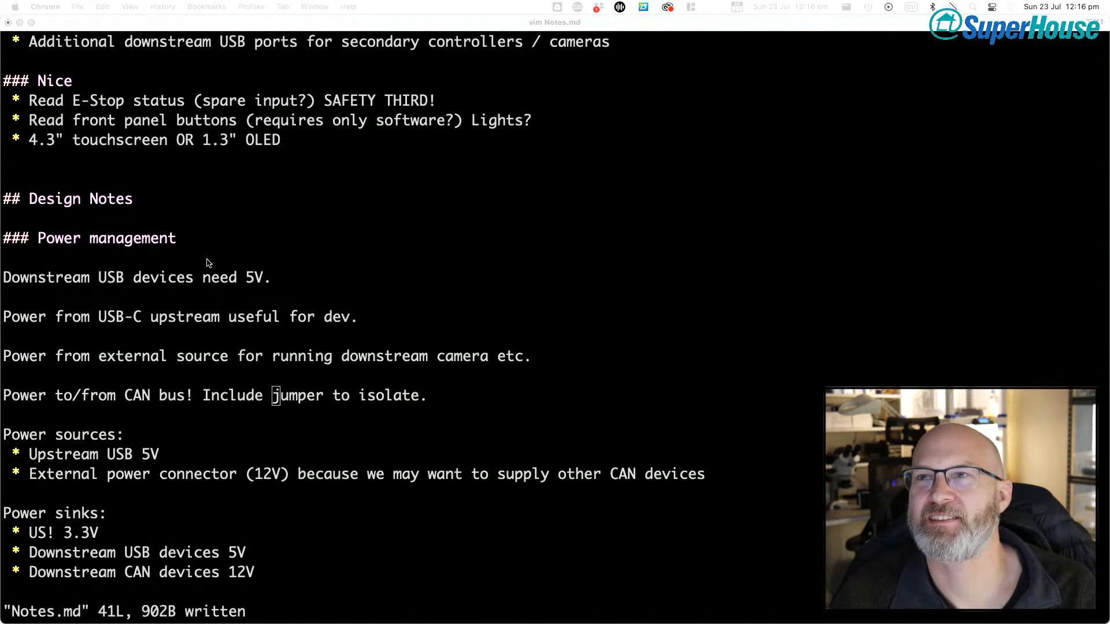
- Switch to iTerm2, save Notes.md and quit vim
{"action": "left_click", "coordinate": [389, 363]}
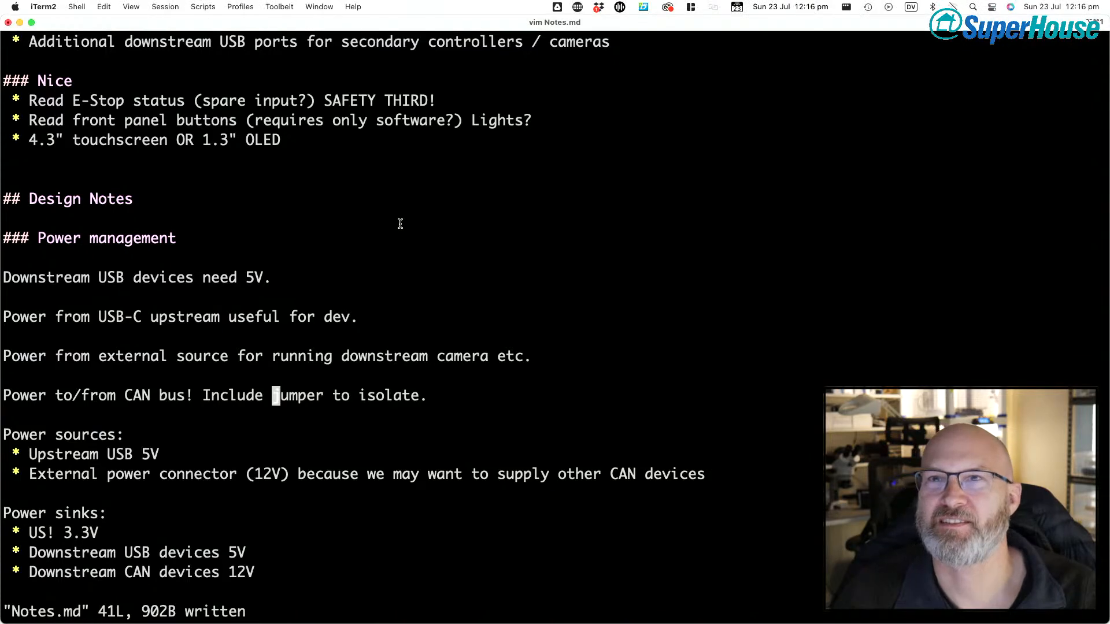
{"action": "key", "text": "Escape"}
{"action": "type", "text": ":"}
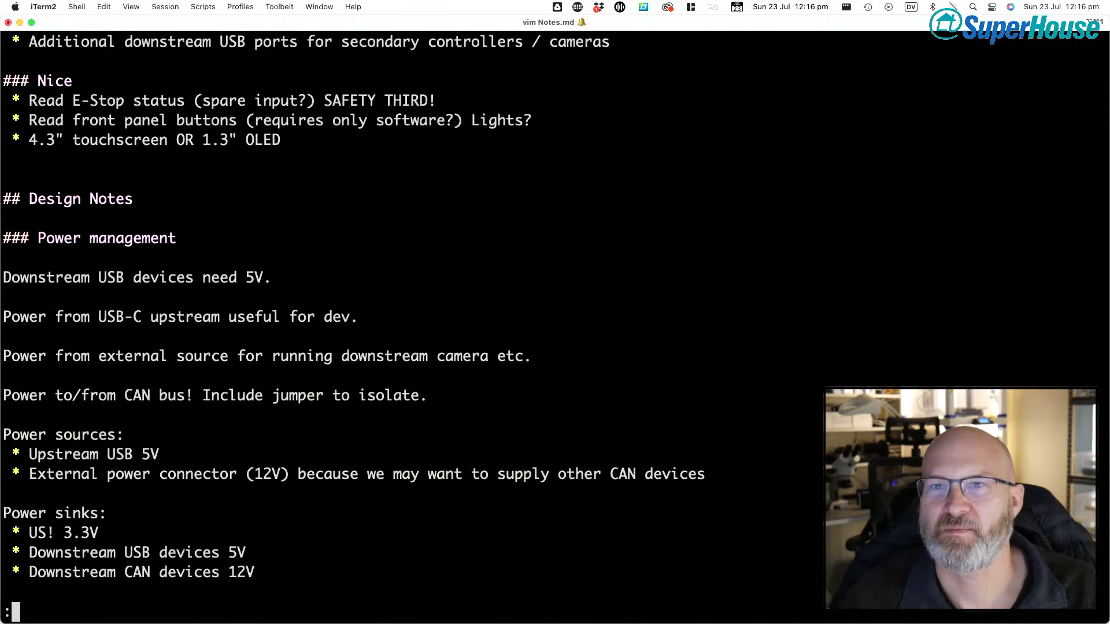
{"action": "type", "text": "wq"}
{"action": "key", "text": "Return"}
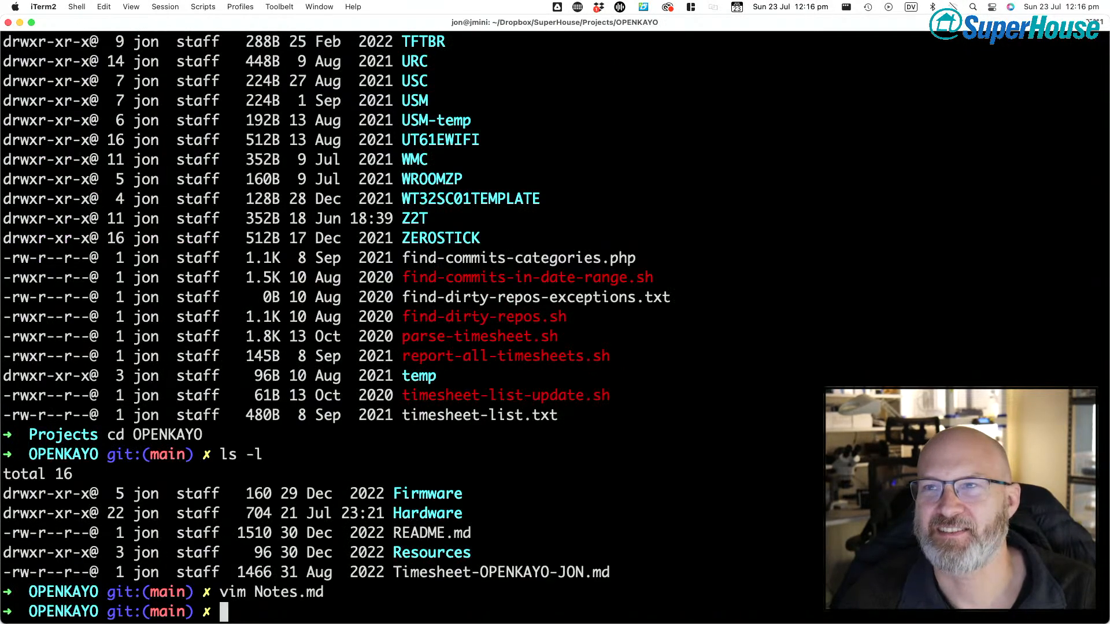